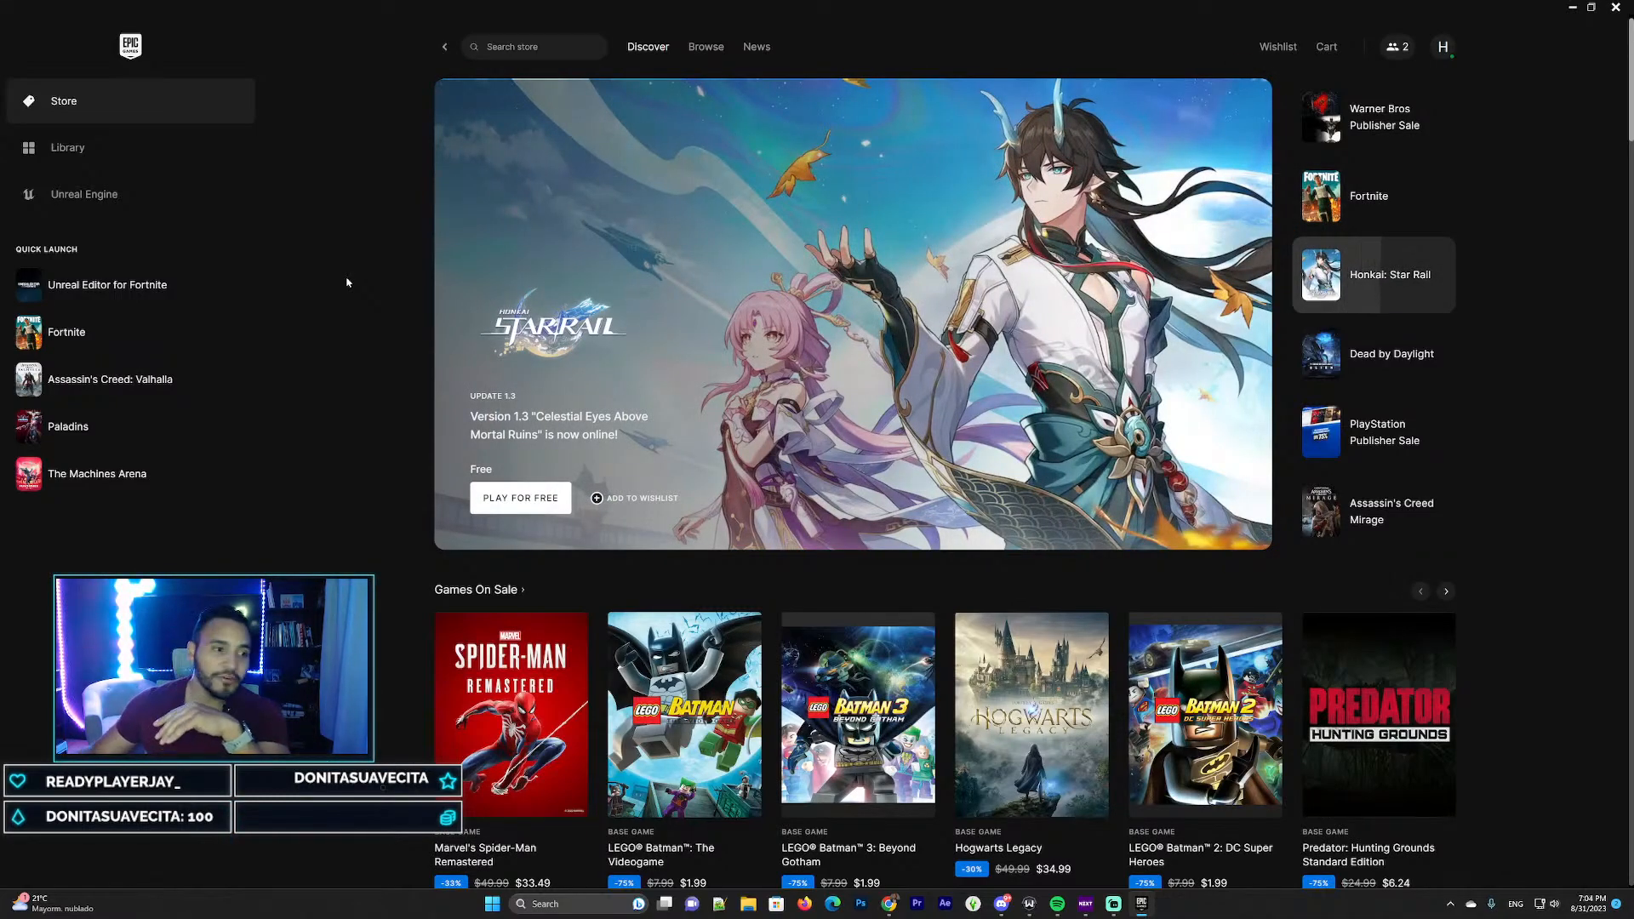
Search the Epic Games store for "fortnite" and open the Unreal Editor For Fortnite store page
mouse_move(45, 417)
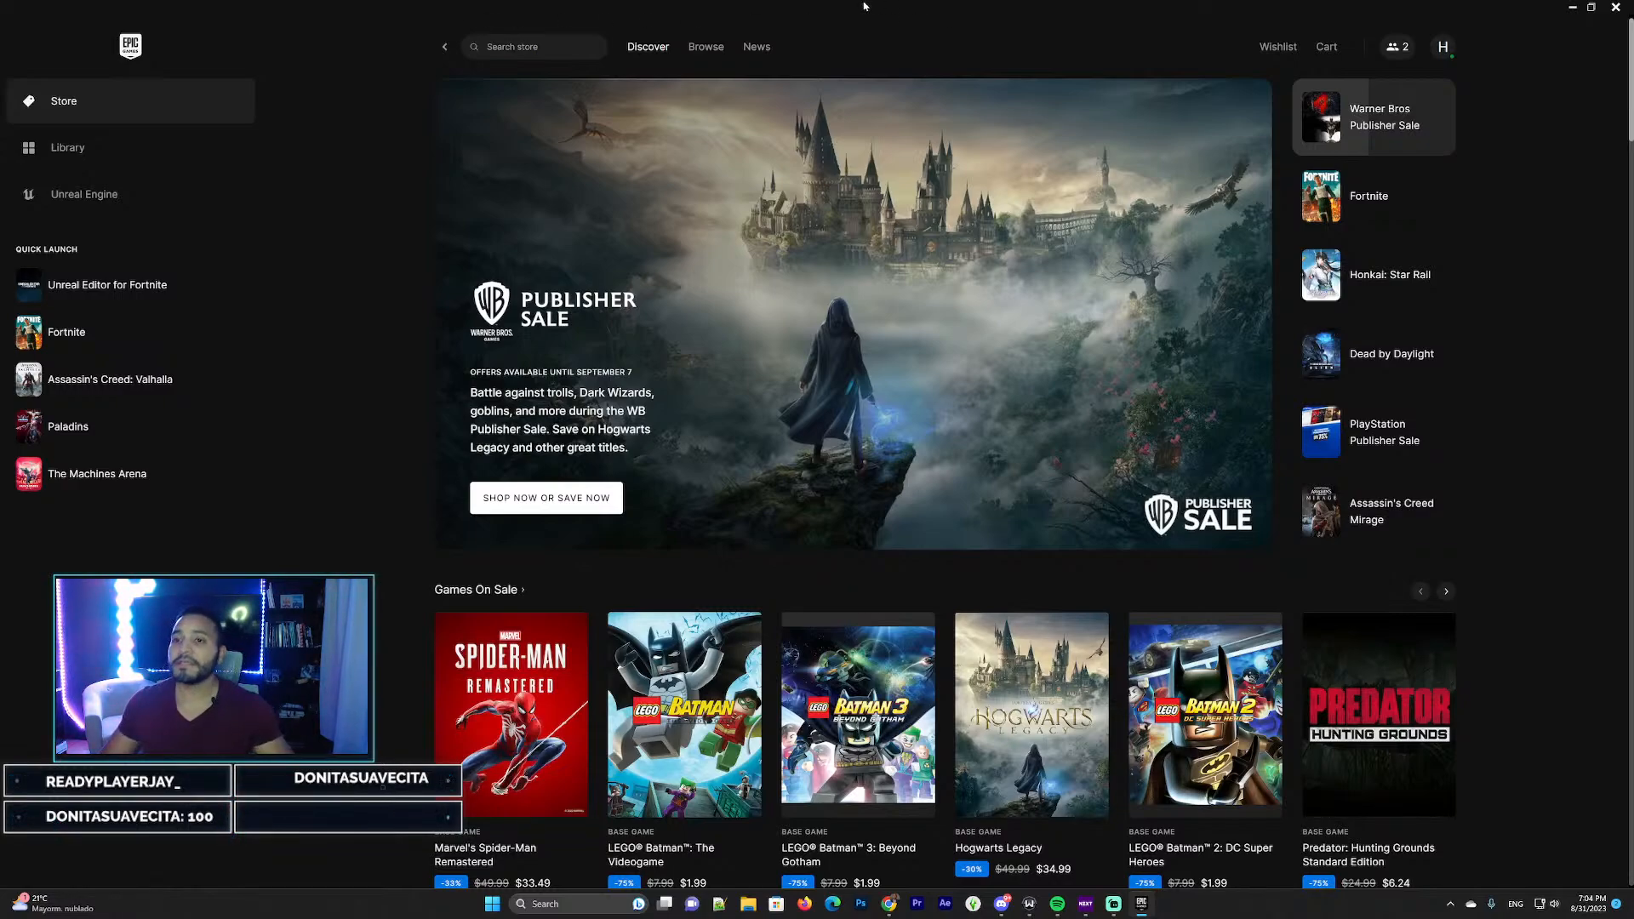
scroll(386, 324, "down", 4)
scroll(385, 323, "up", 4)
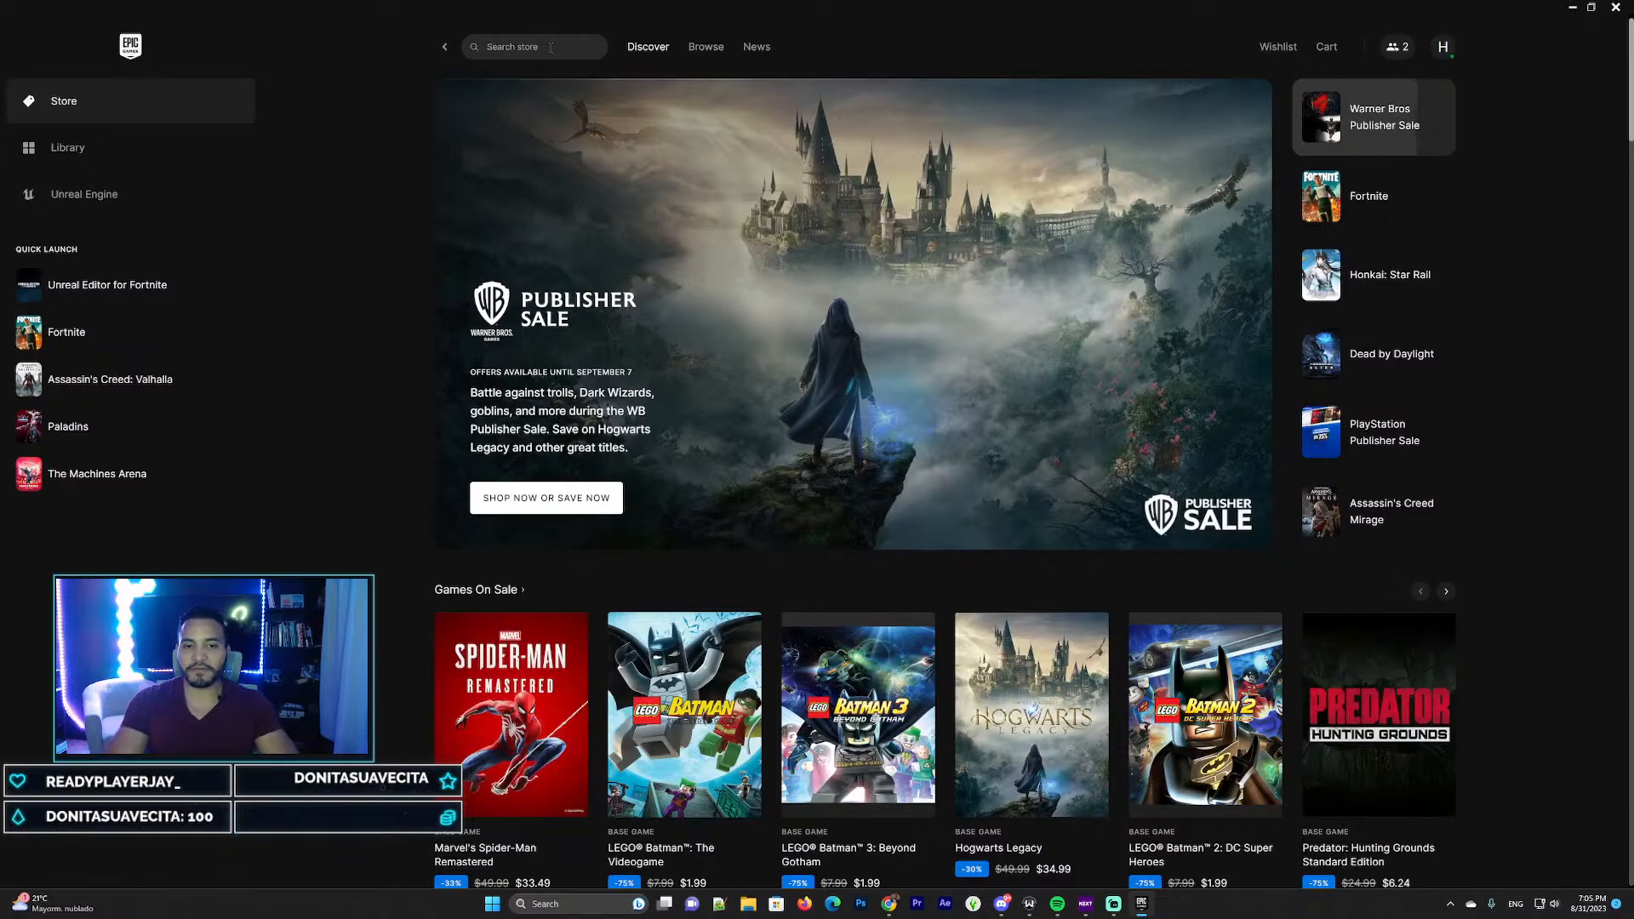
left_click(551, 48)
type("fortnite")
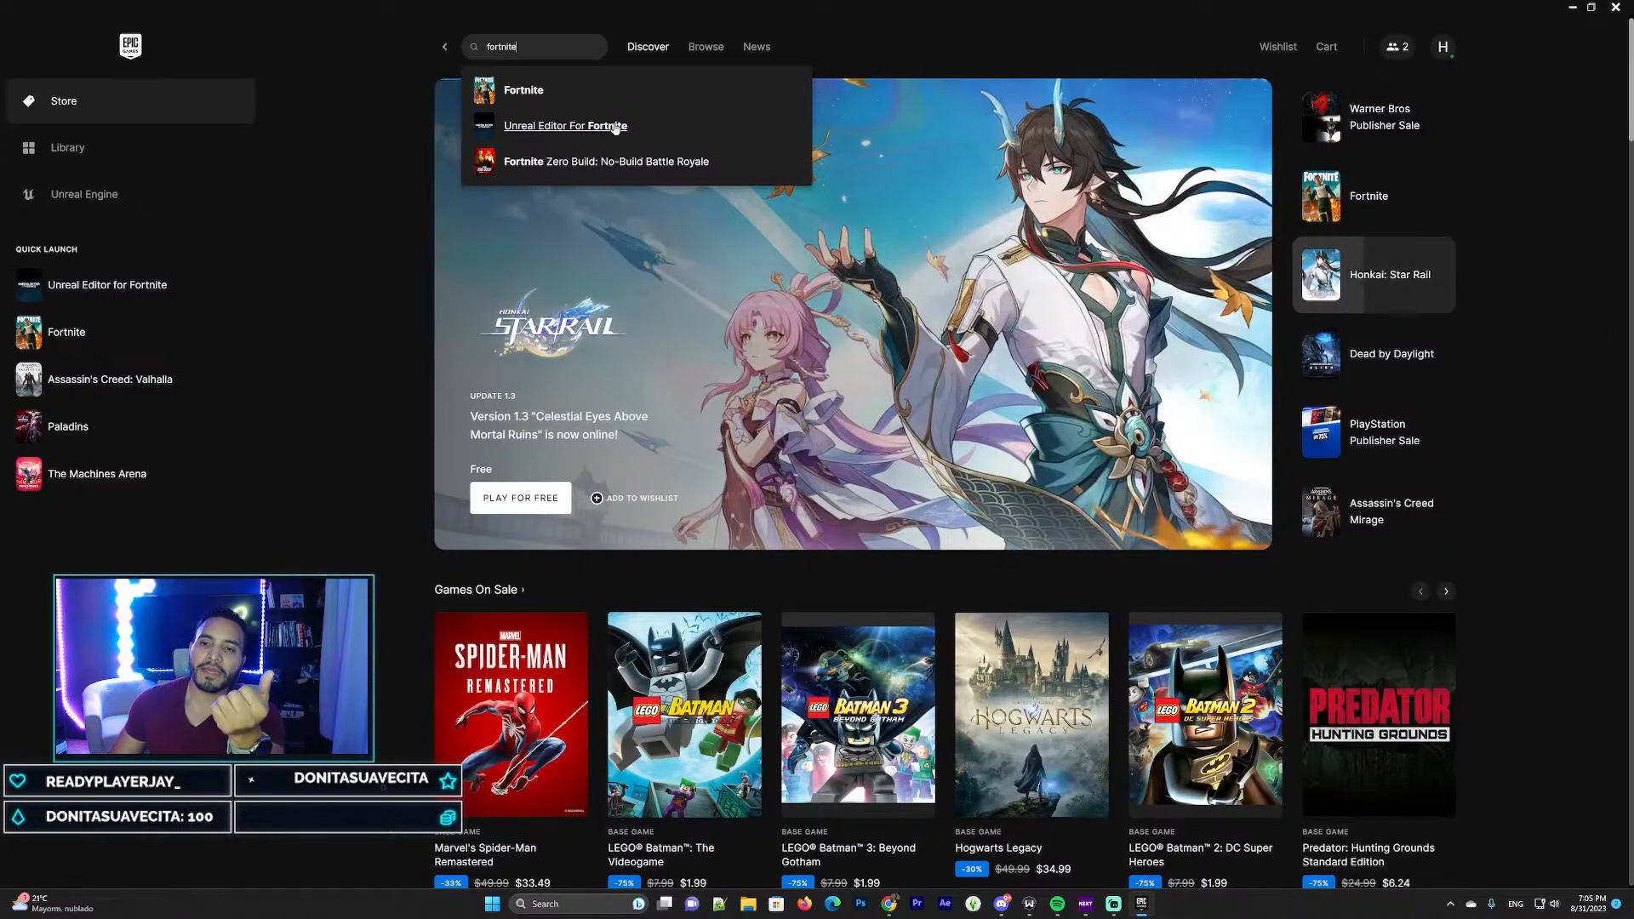
left_click(575, 135)
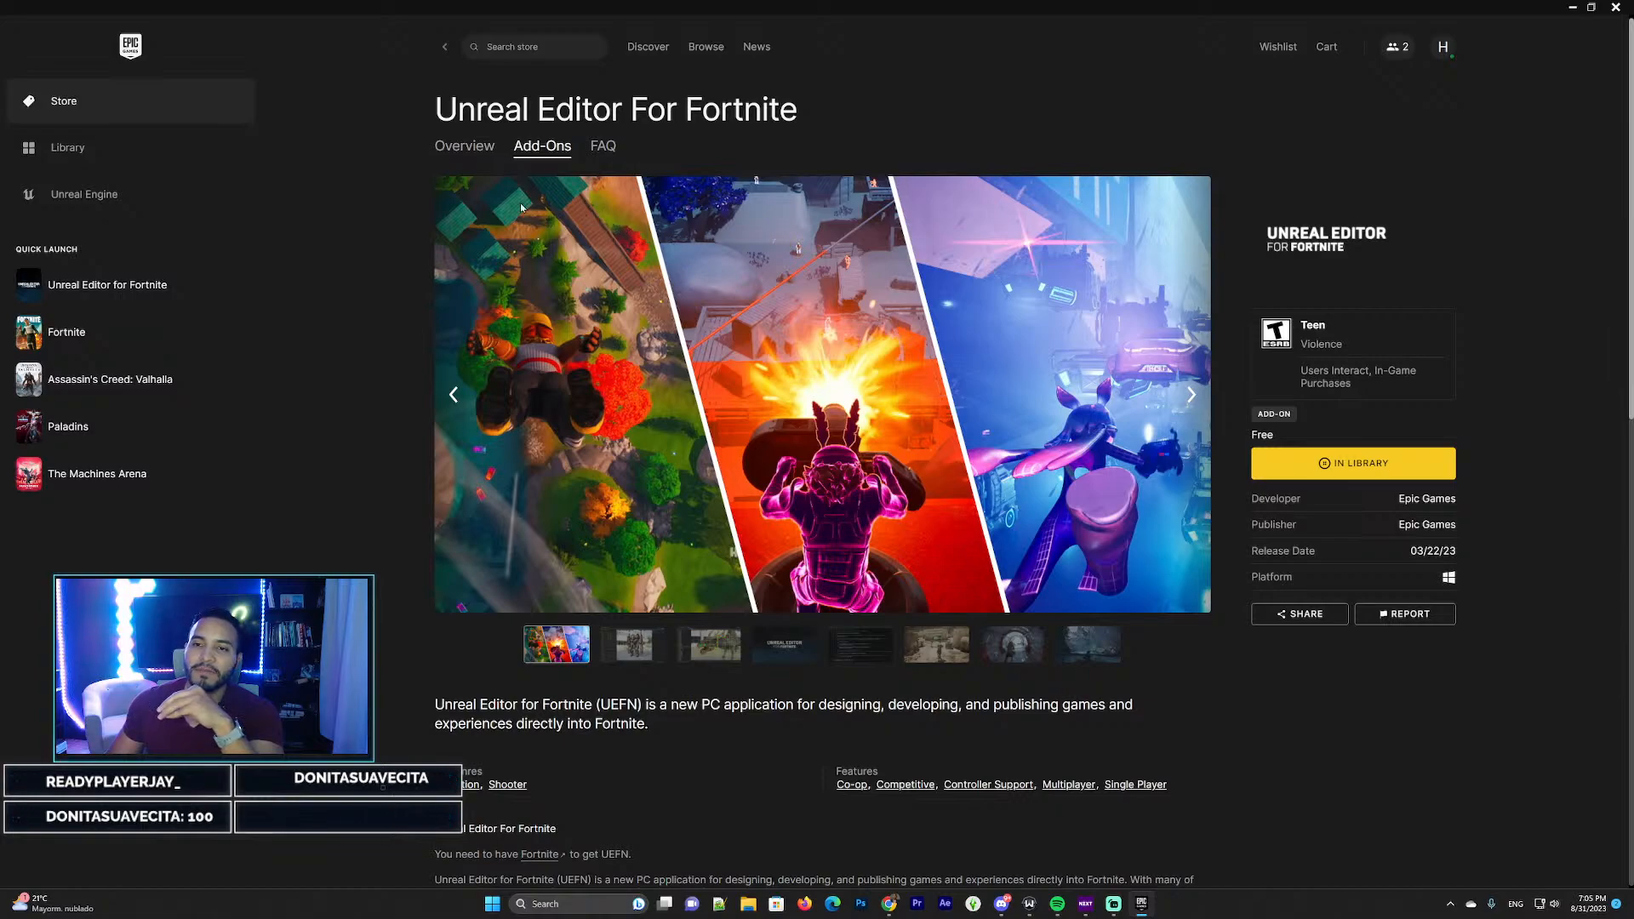
Switch to the Chrome window holding the Epic developer documentation and show the Fortnite Creator Portal page
mouse_move(61, 303)
mouse_move(113, 322)
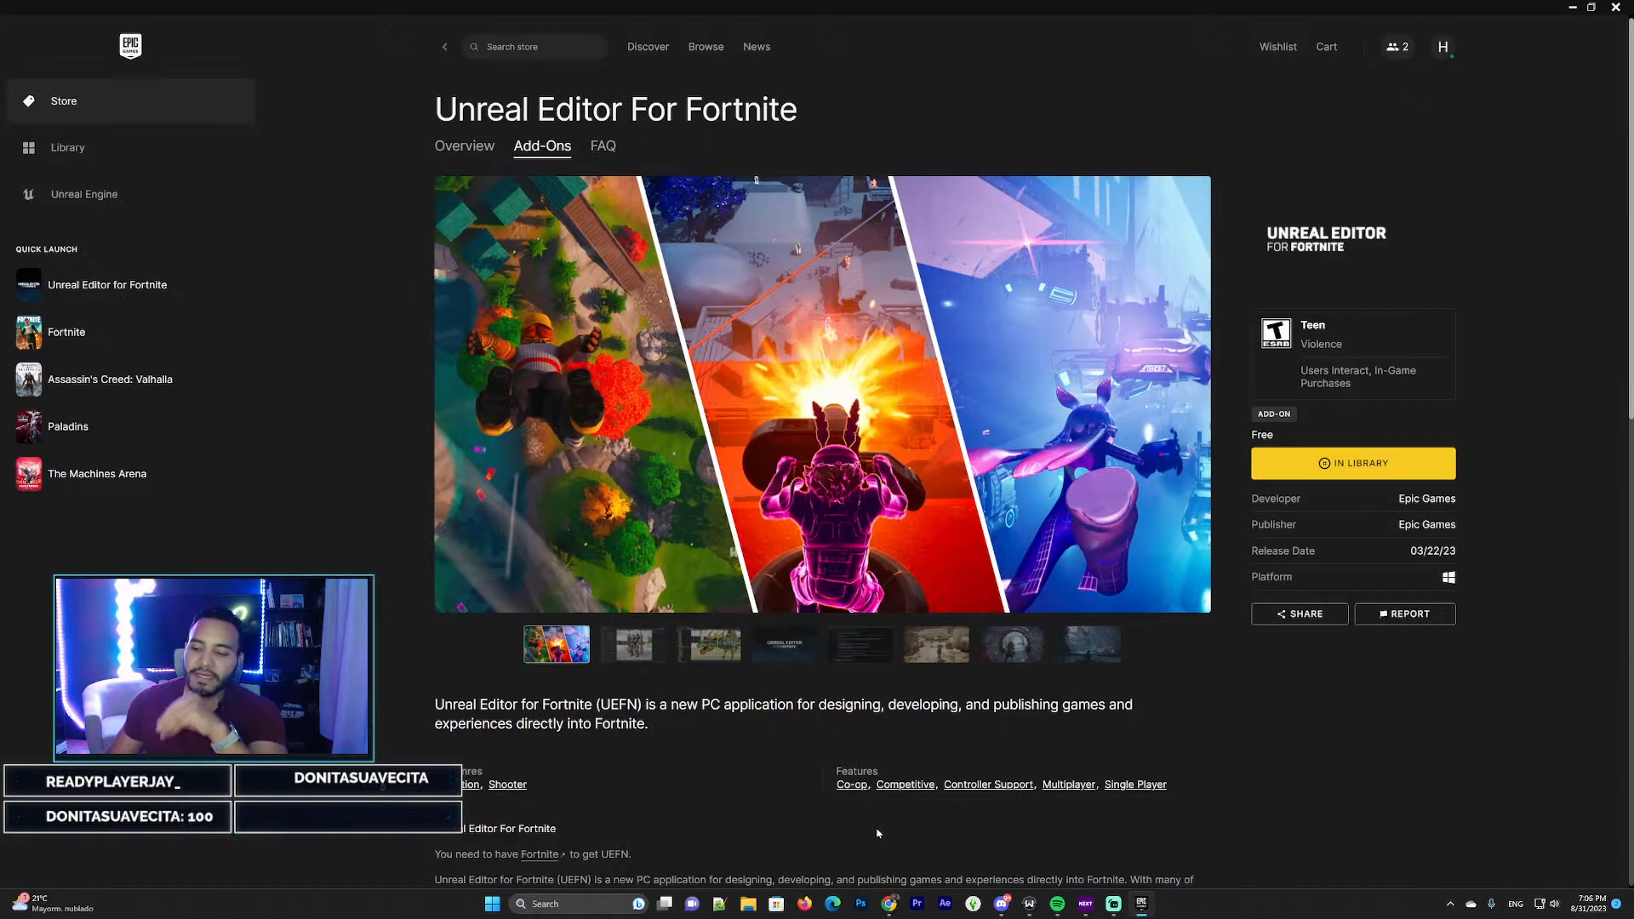
mouse_move(889, 904)
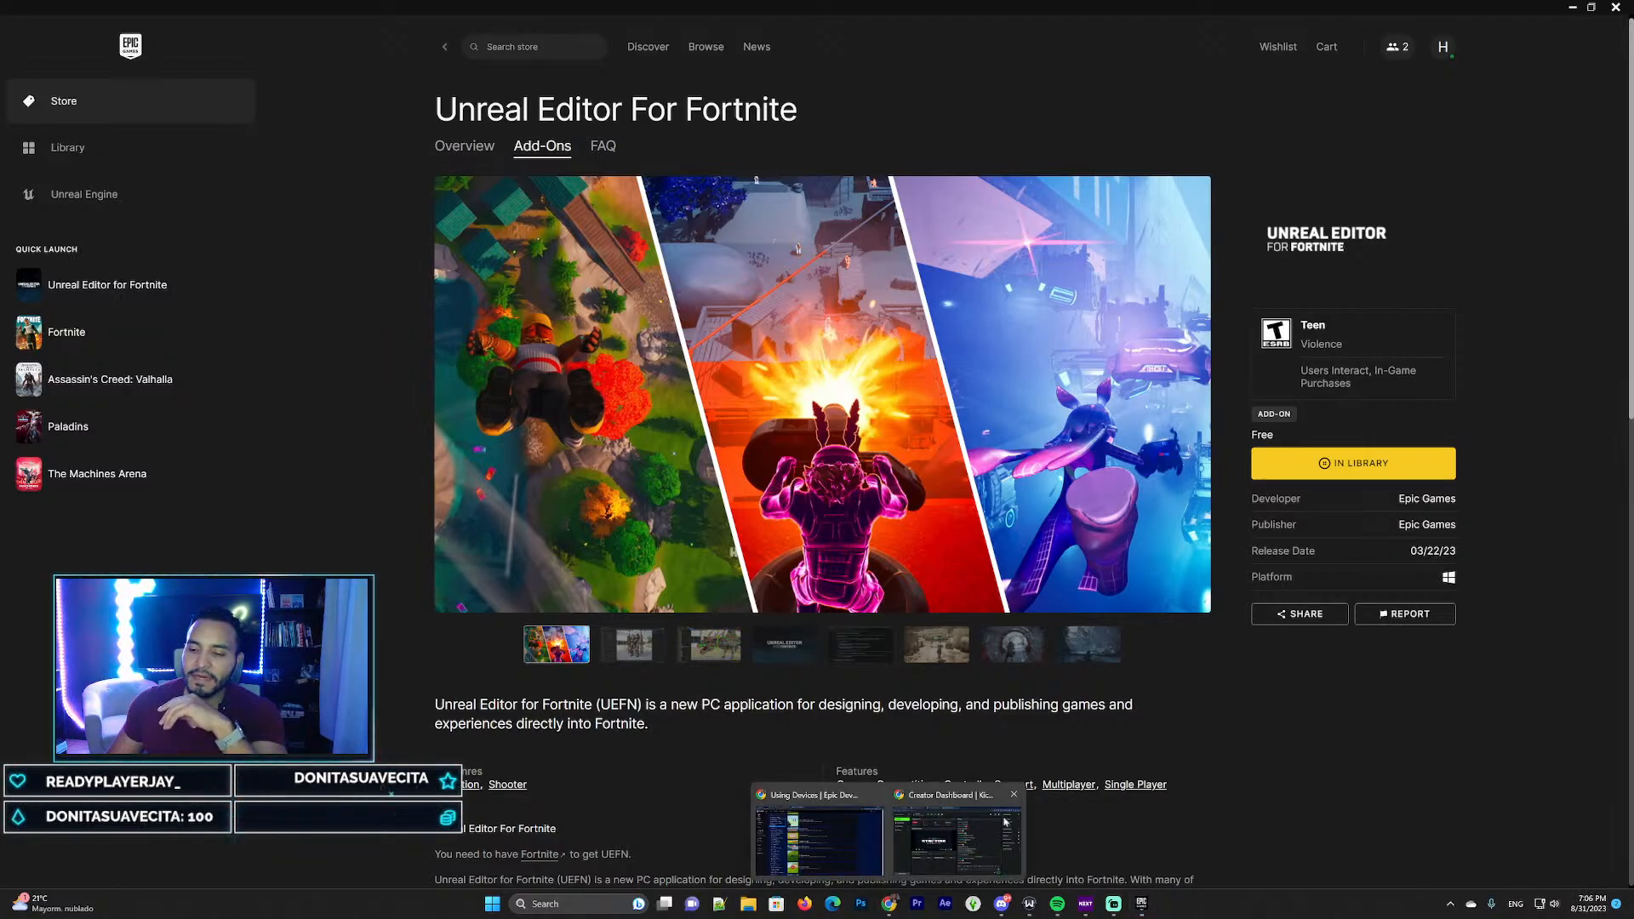
left_click(866, 798)
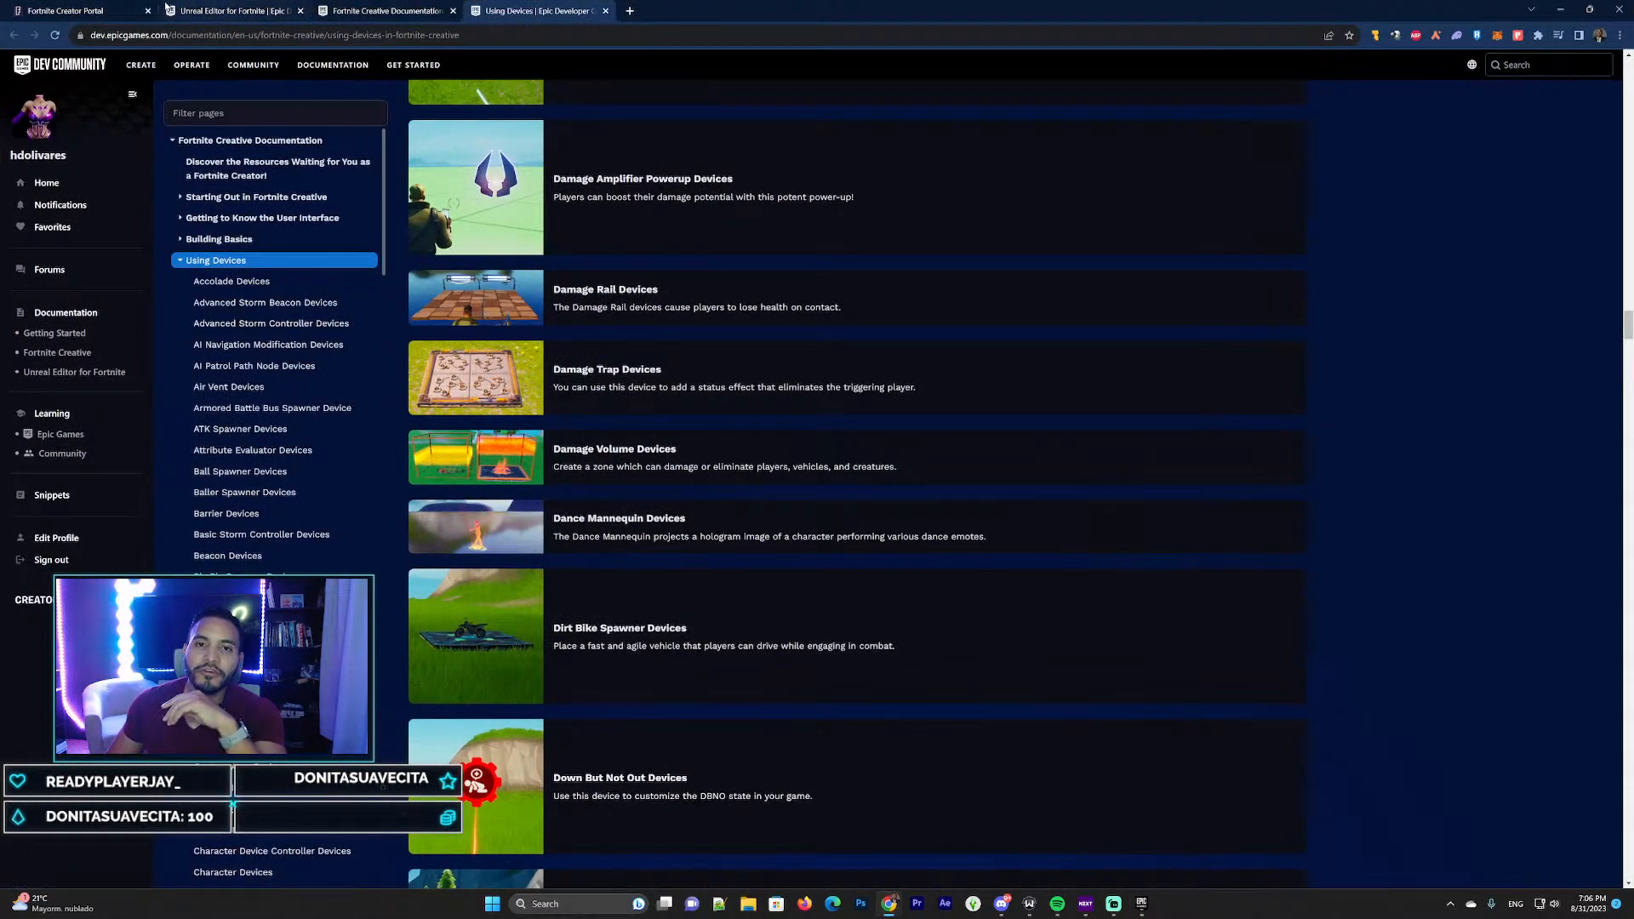
left_click(94, 10)
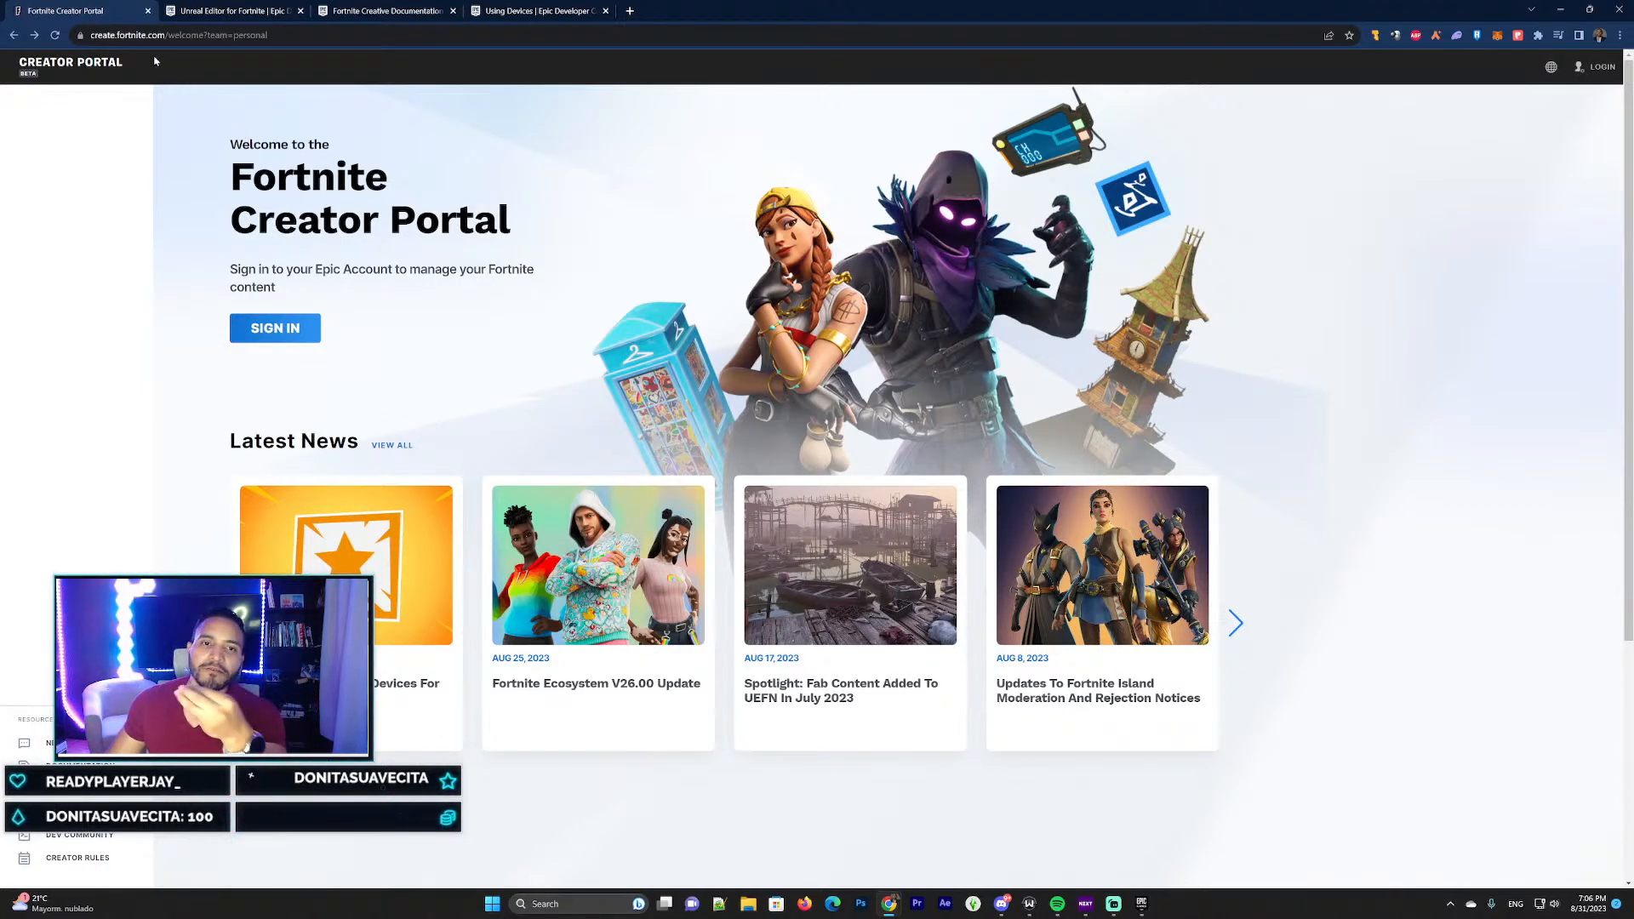
Examine the Fortnite Creator Portal's web address, welcome heading and Latest News section
left_click(112, 34)
left_click(142, 36)
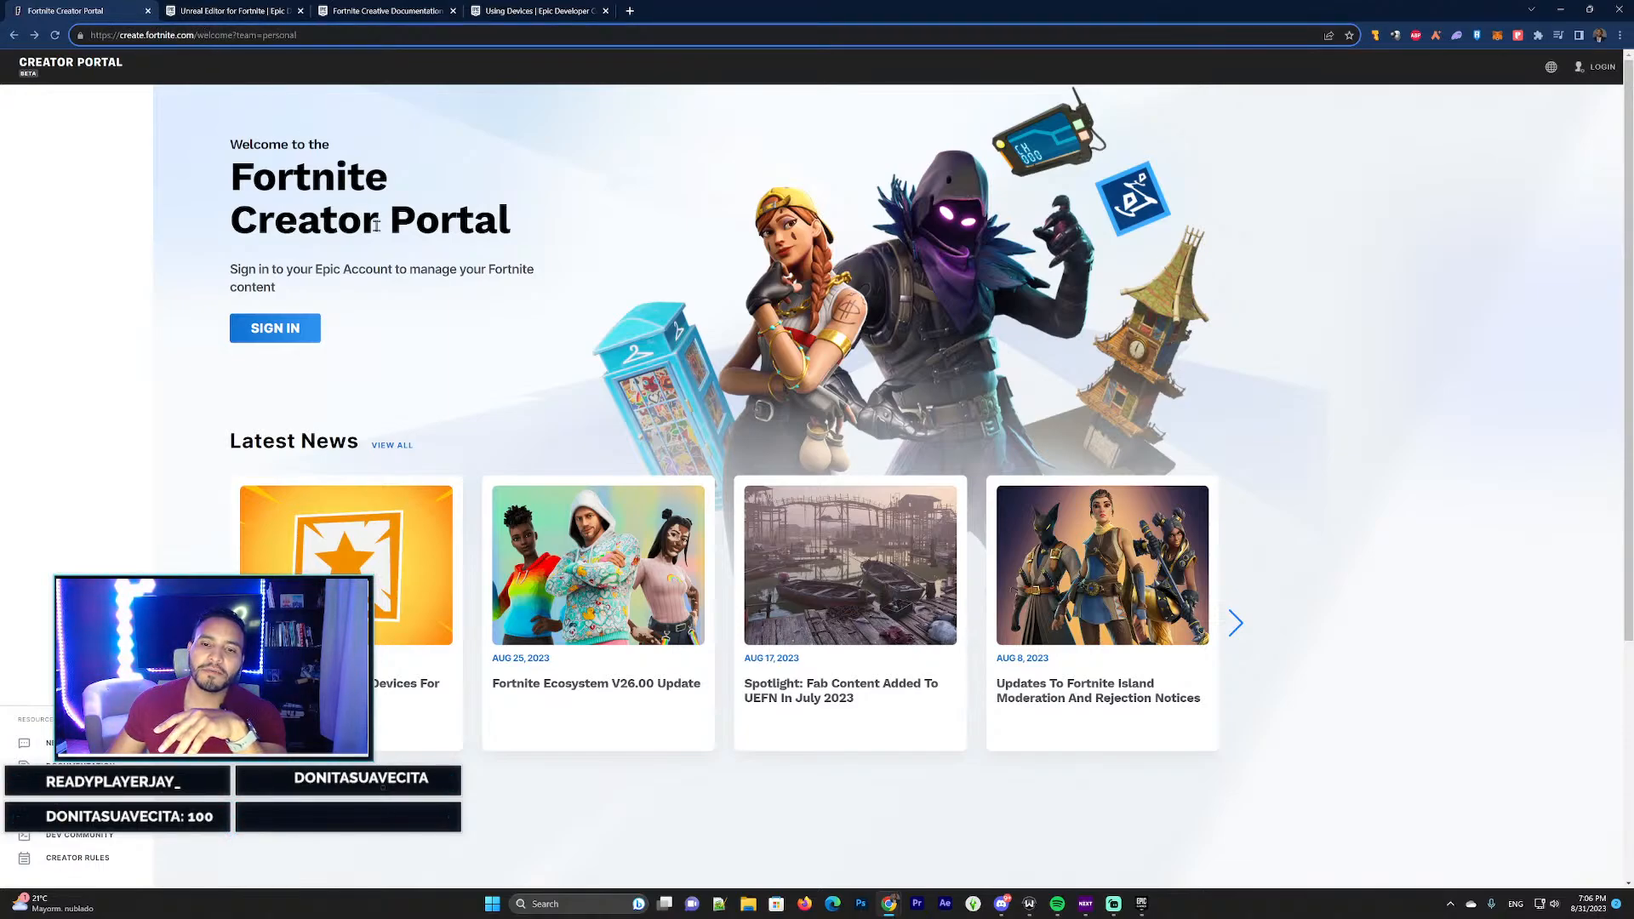
left_click(511, 328)
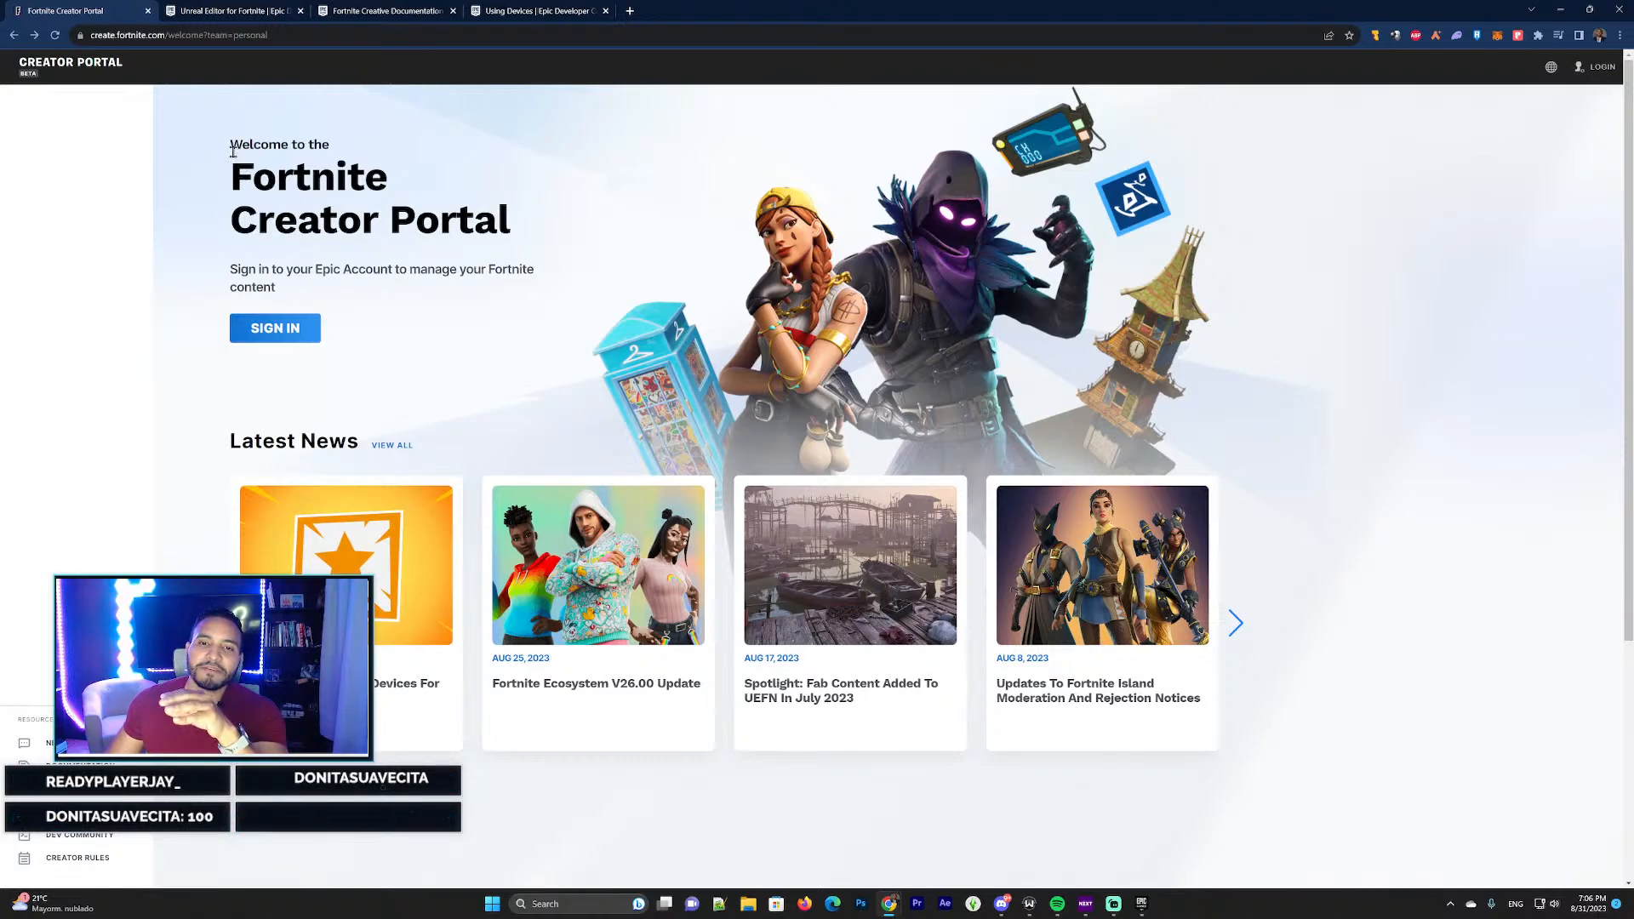
left_click_drag(230, 141, 508, 228)
left_click(509, 201)
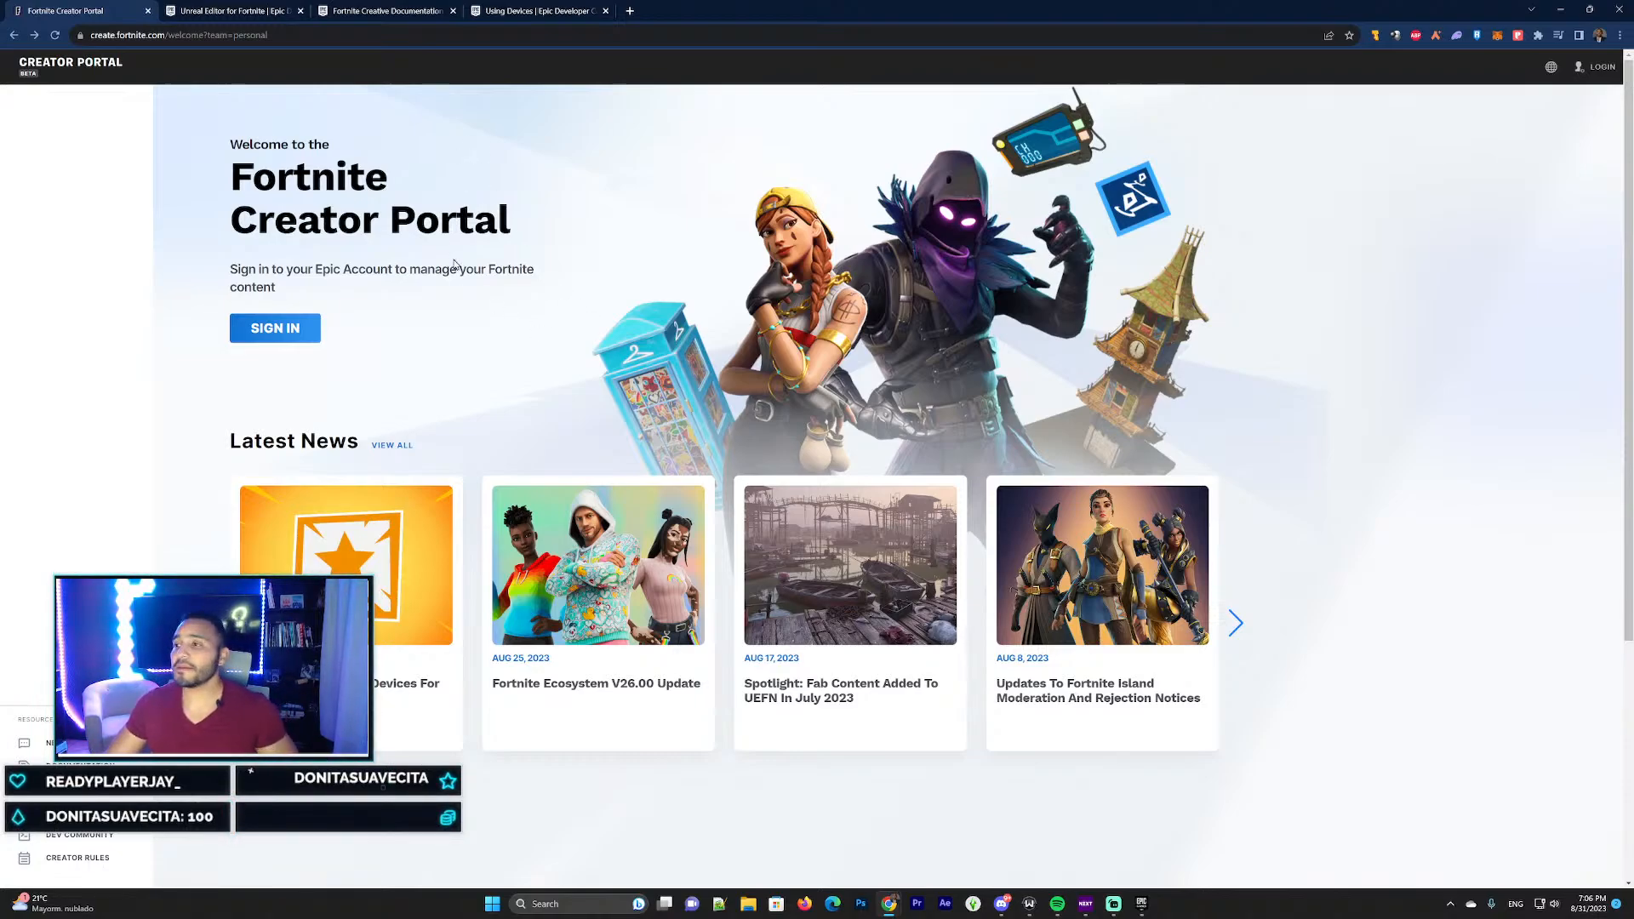
double_click(276, 176)
left_click(278, 177)
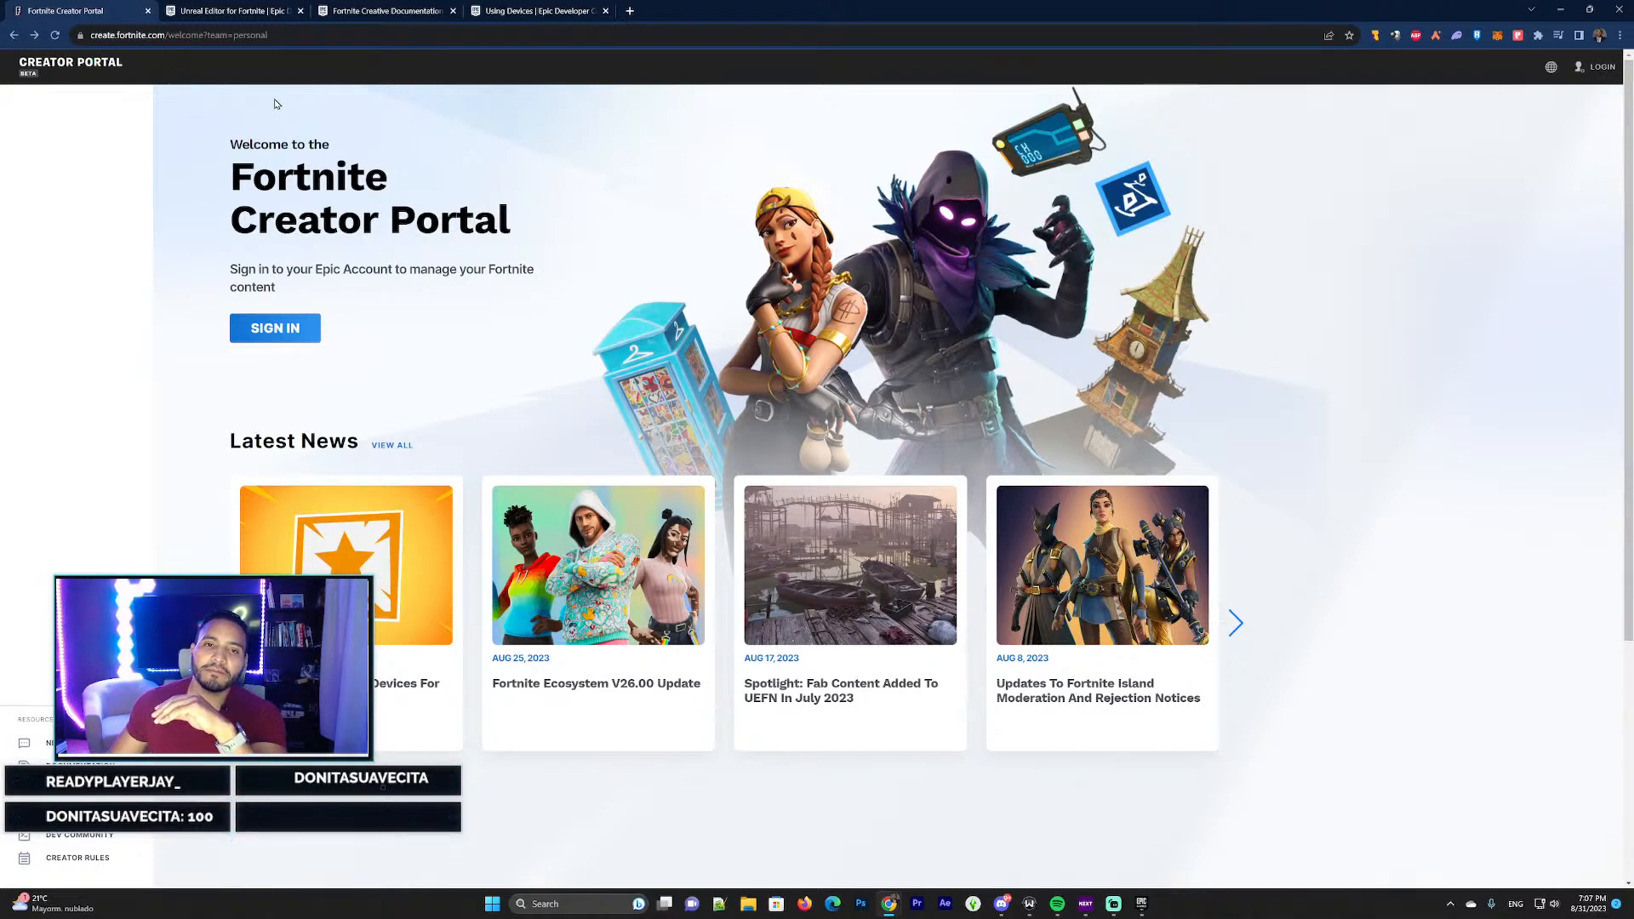
triple_click(274, 144)
triple_click(322, 181)
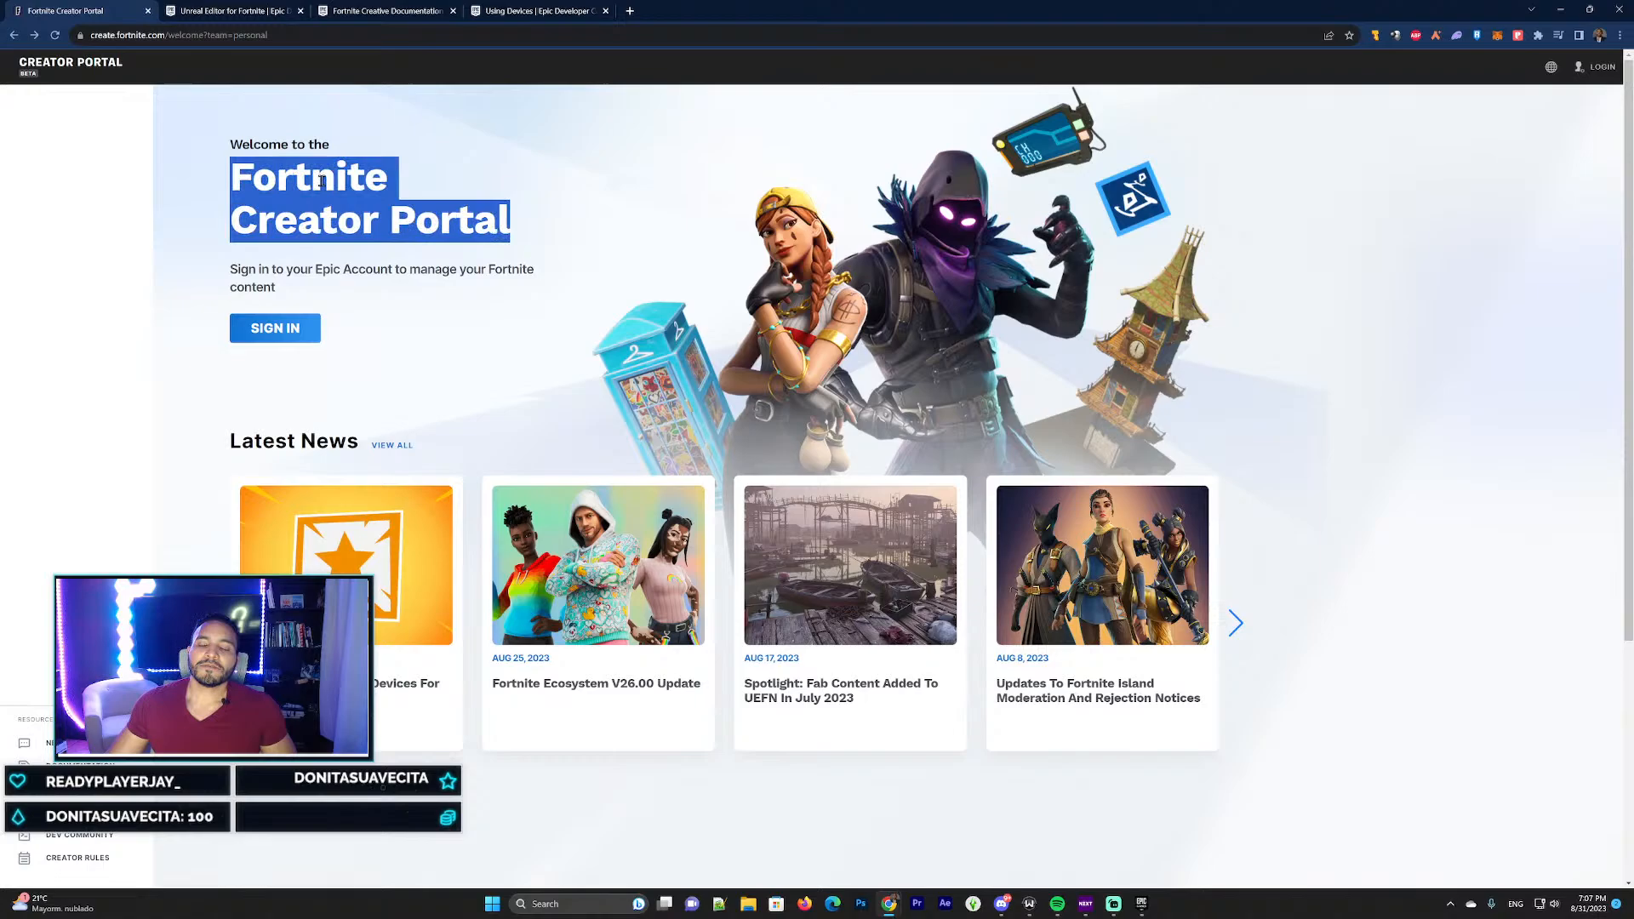
left_click(302, 218)
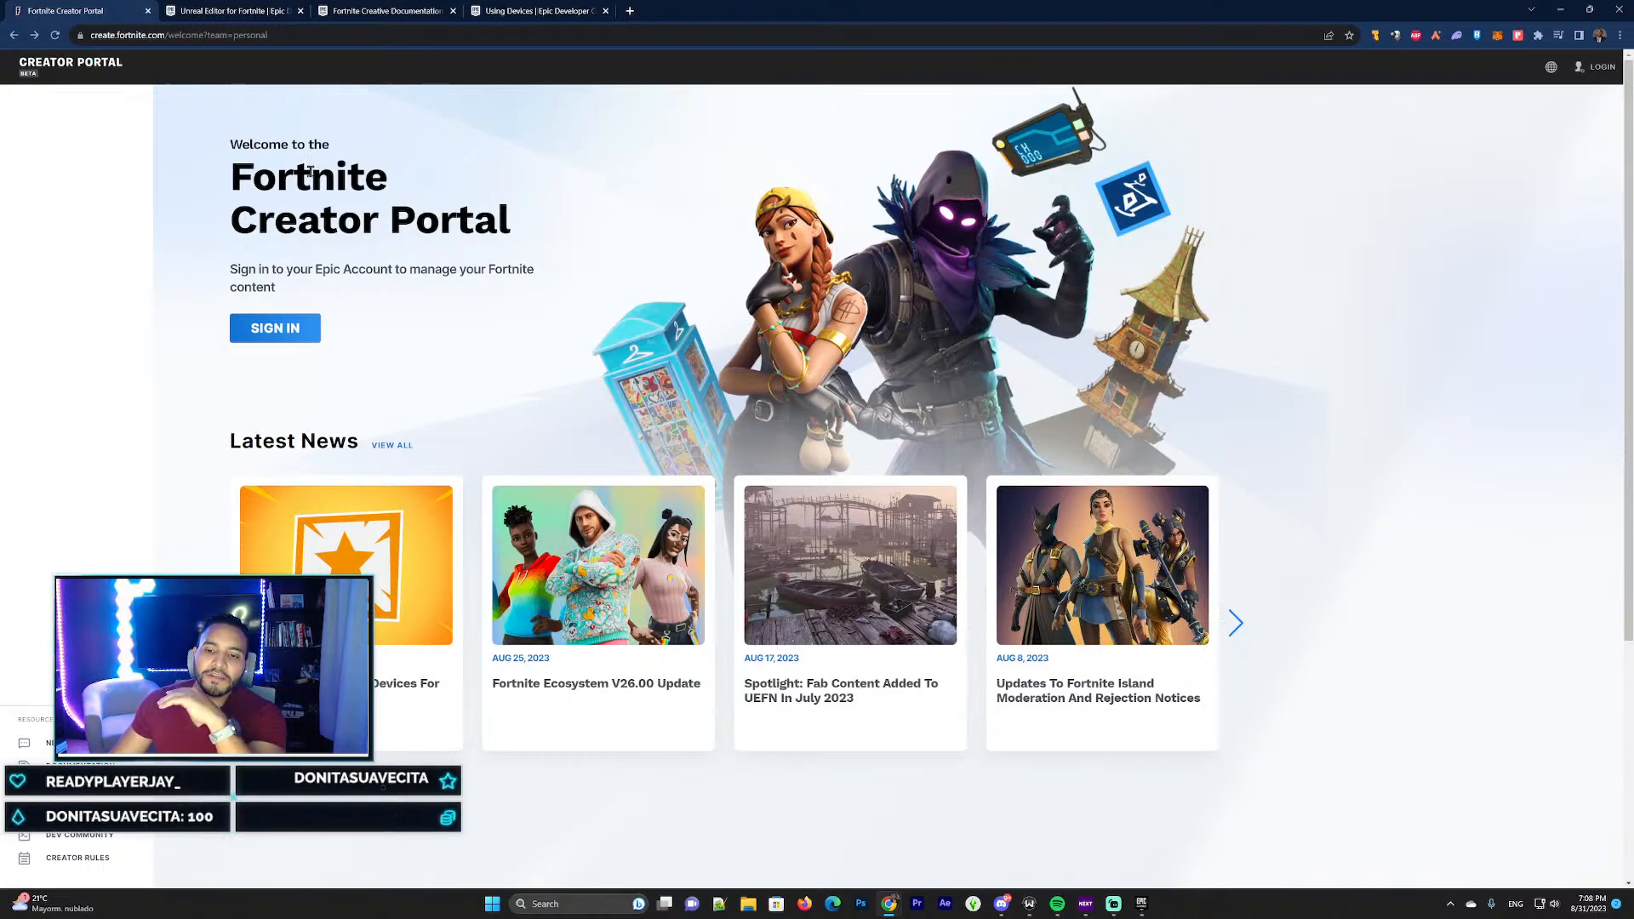
scroll(308, 170, "down", 3)
scroll(308, 170, "up", 3)
scroll(340, 183, "down", 4)
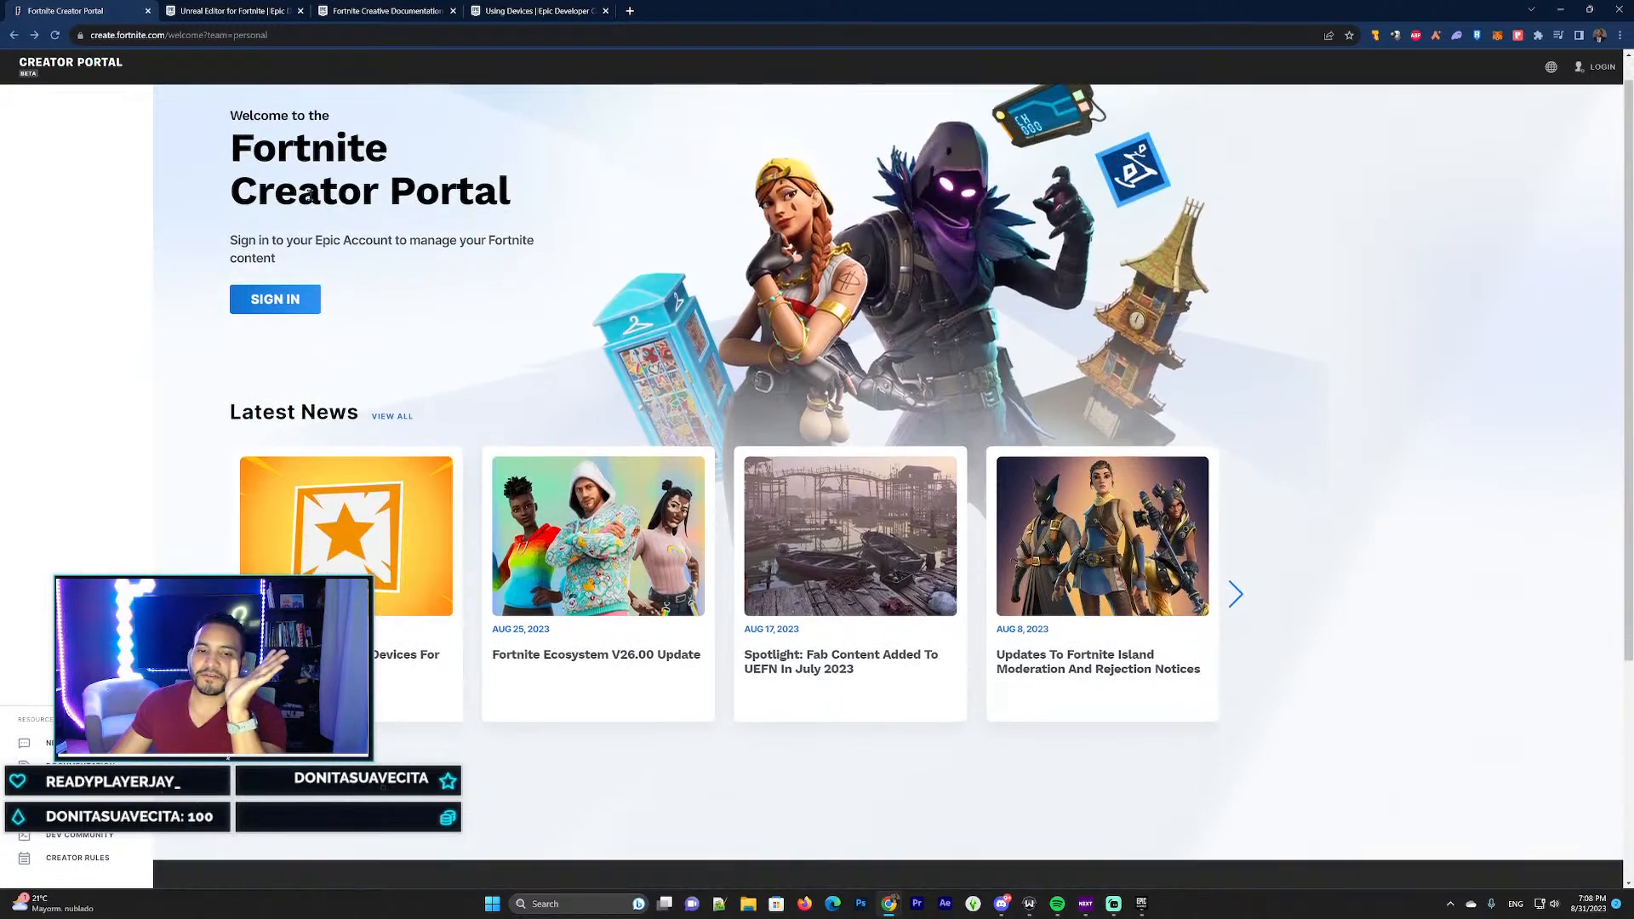
scroll(355, 192, "up", 3)
scroll(266, 160, "down", 4)
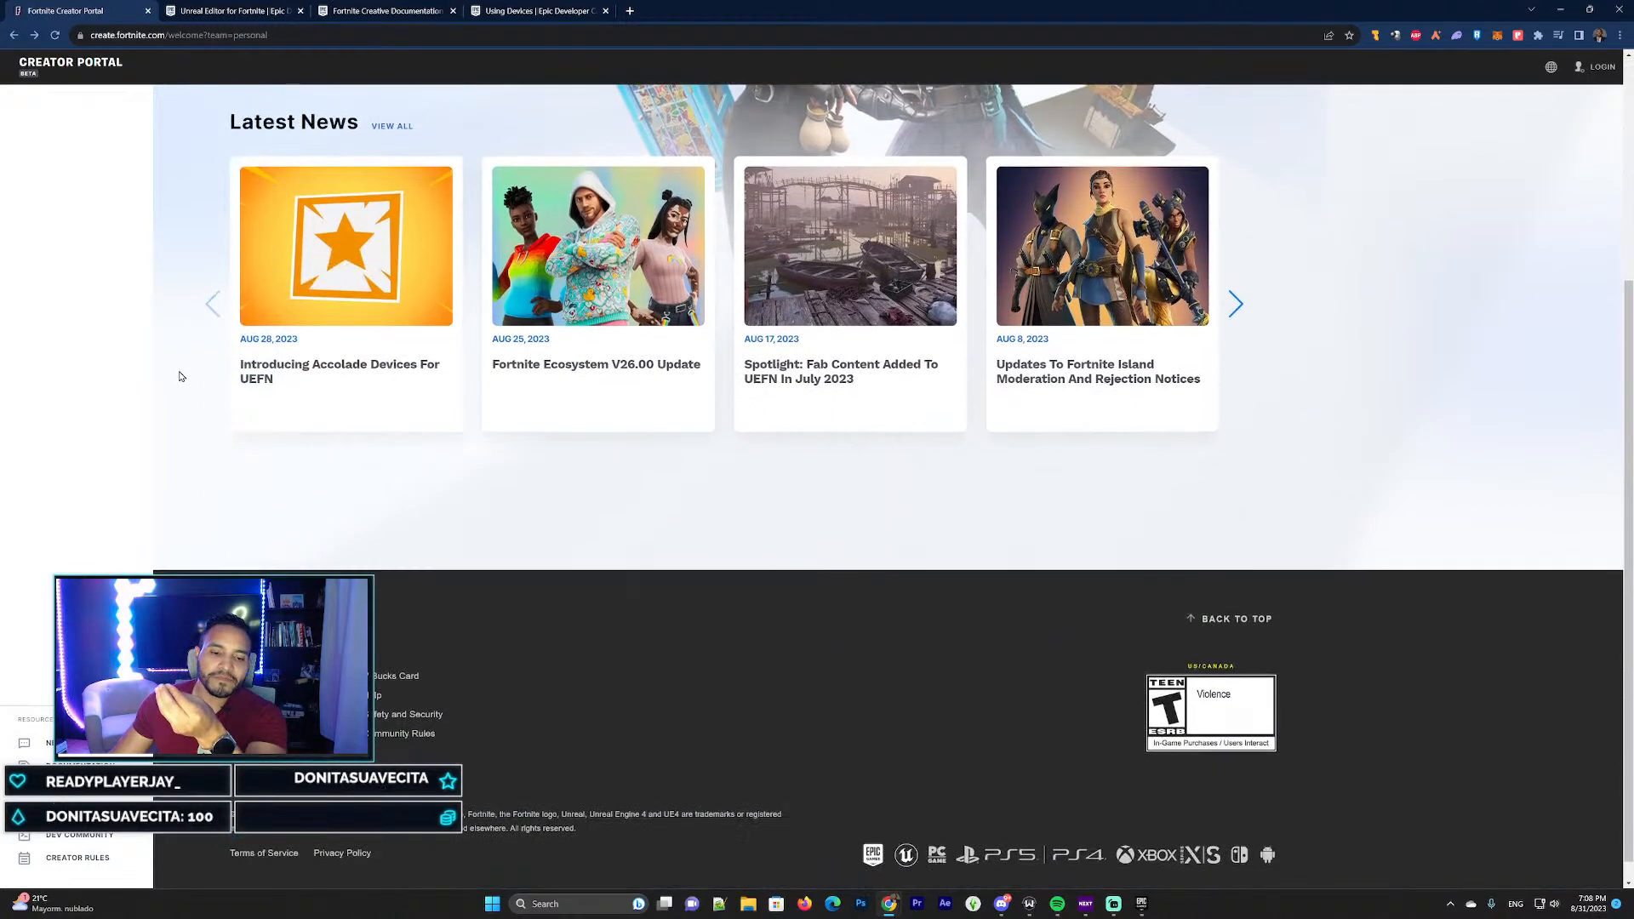
scroll(212, 366, "up", 4)
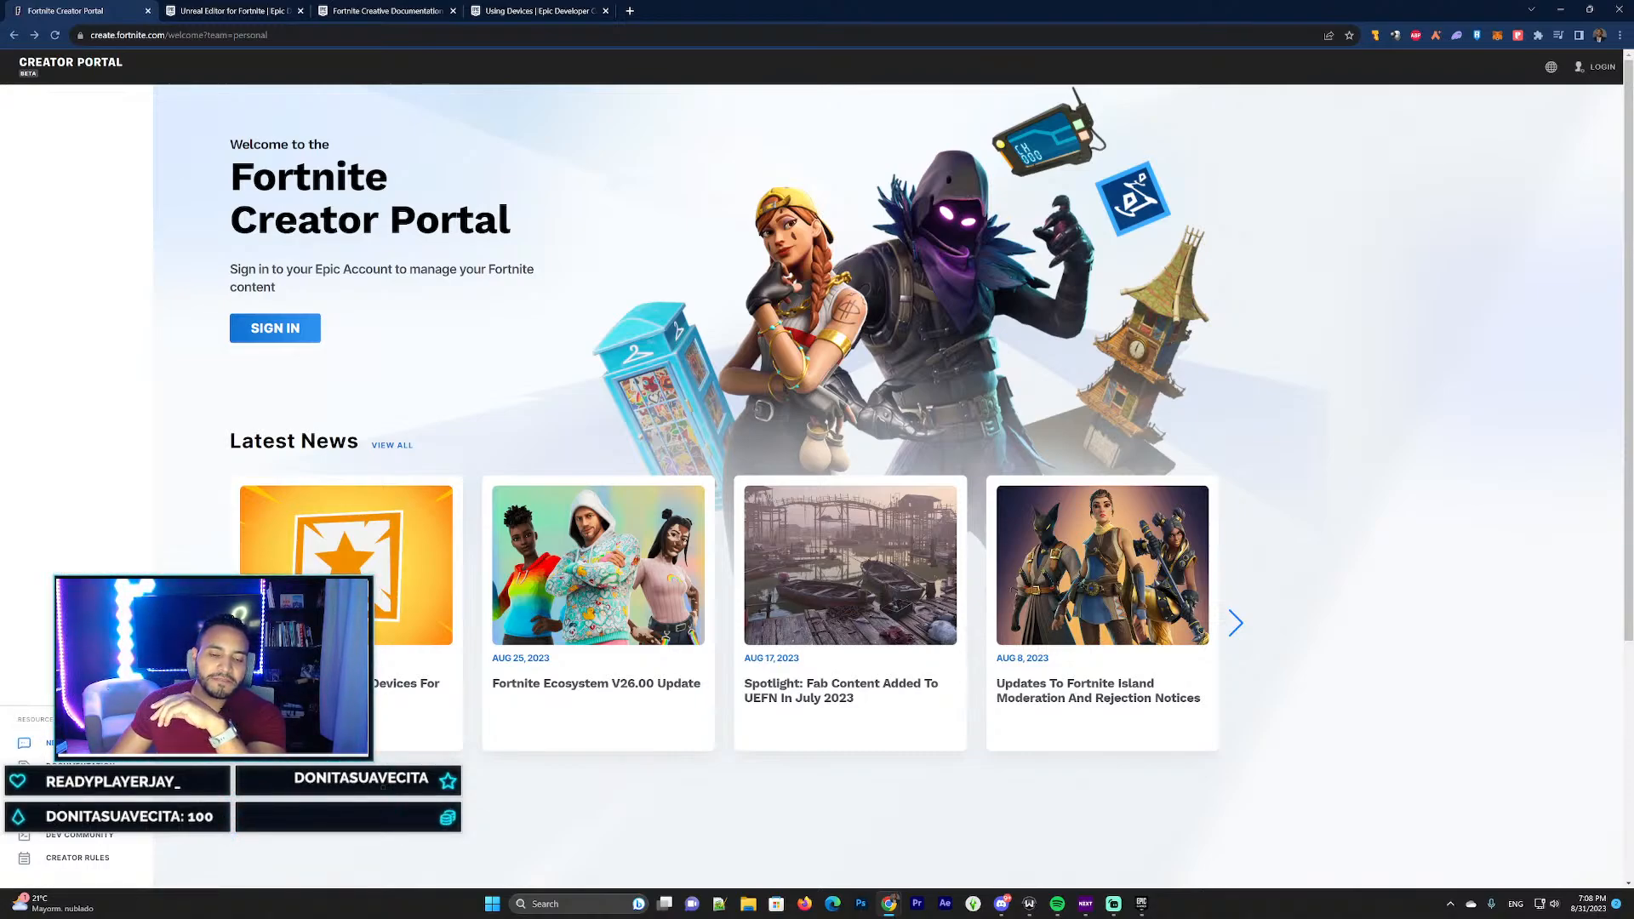
Open the Fortnite Creative documentation and UEFN getting-started pages in new tabs, placing the getting-started tab directly after the Creator Portal
middle_click(64, 767)
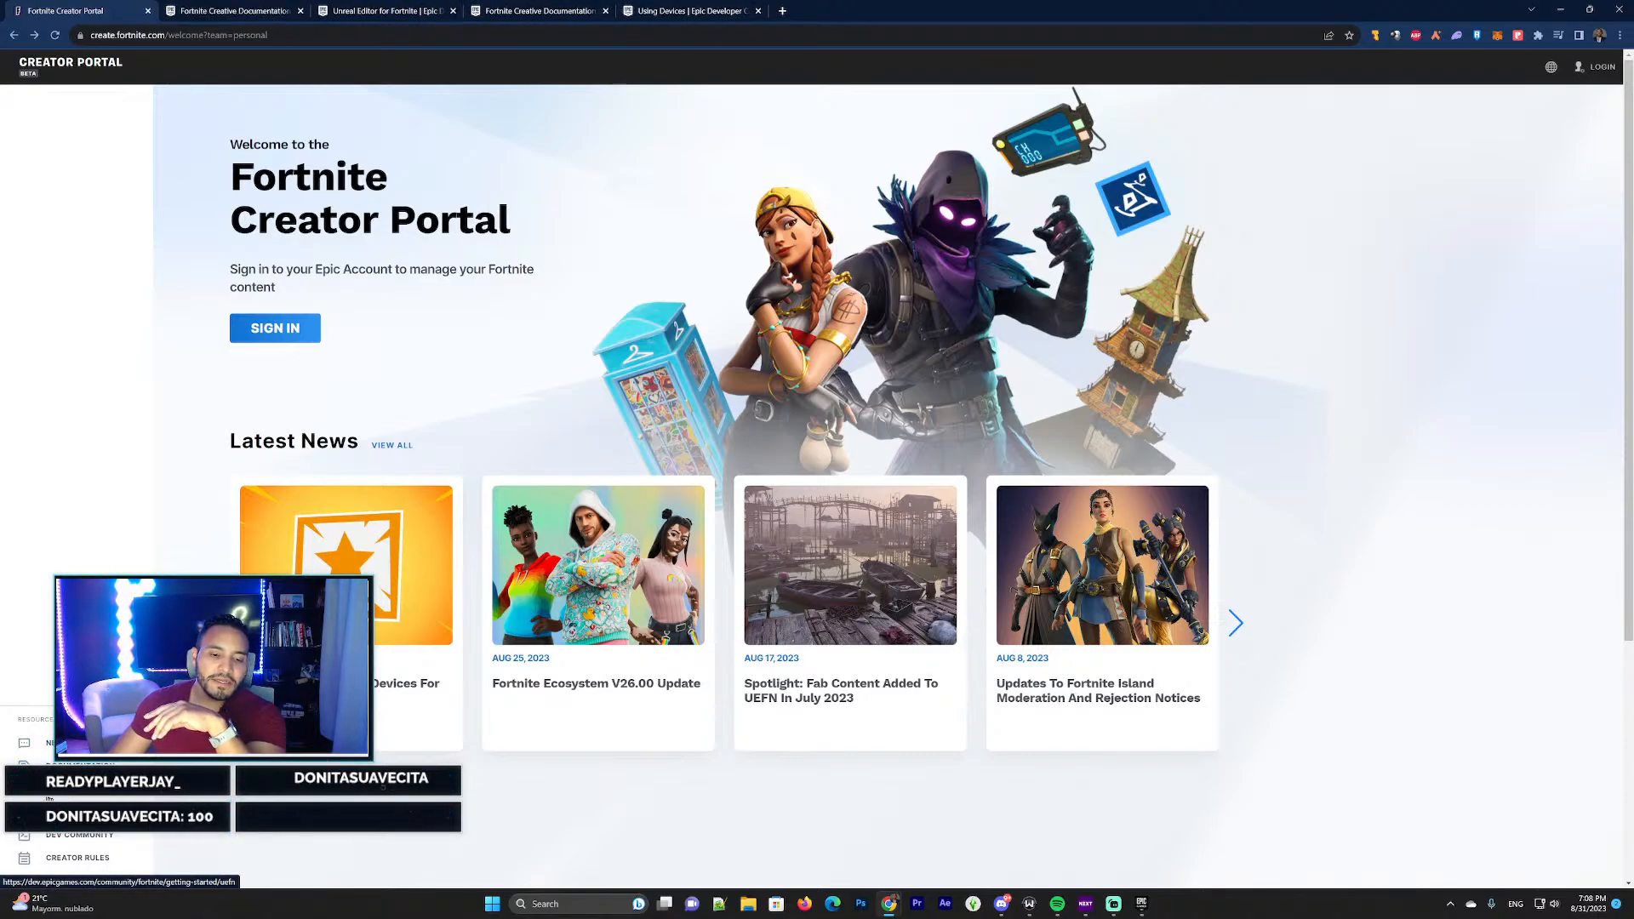
middle_click(232, 824)
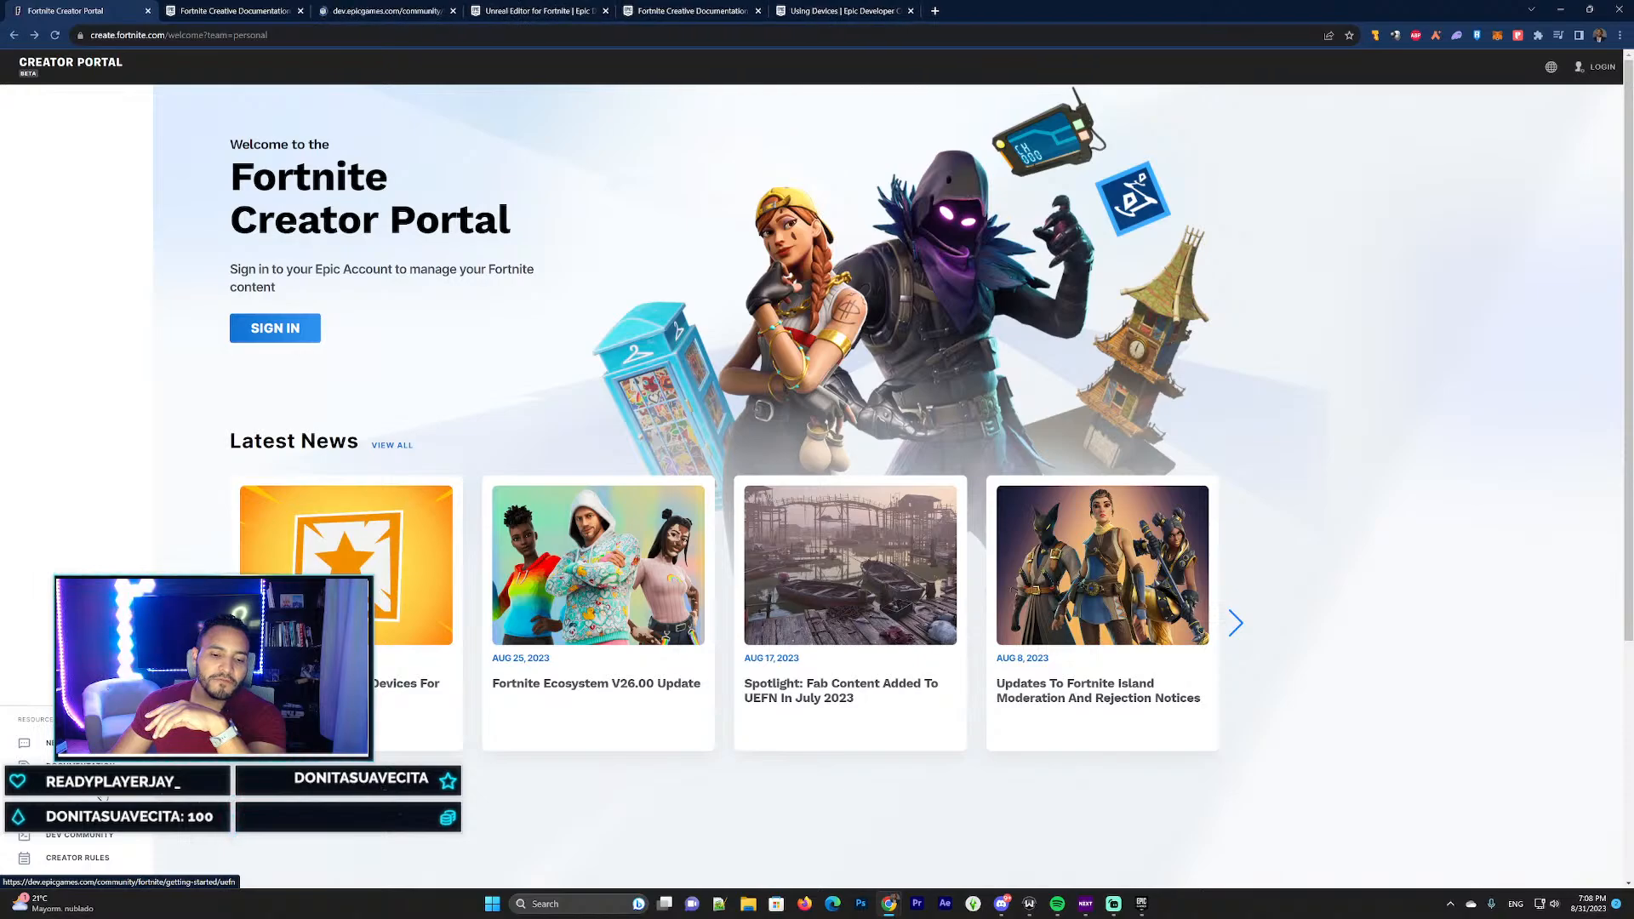
left_click(364, 7)
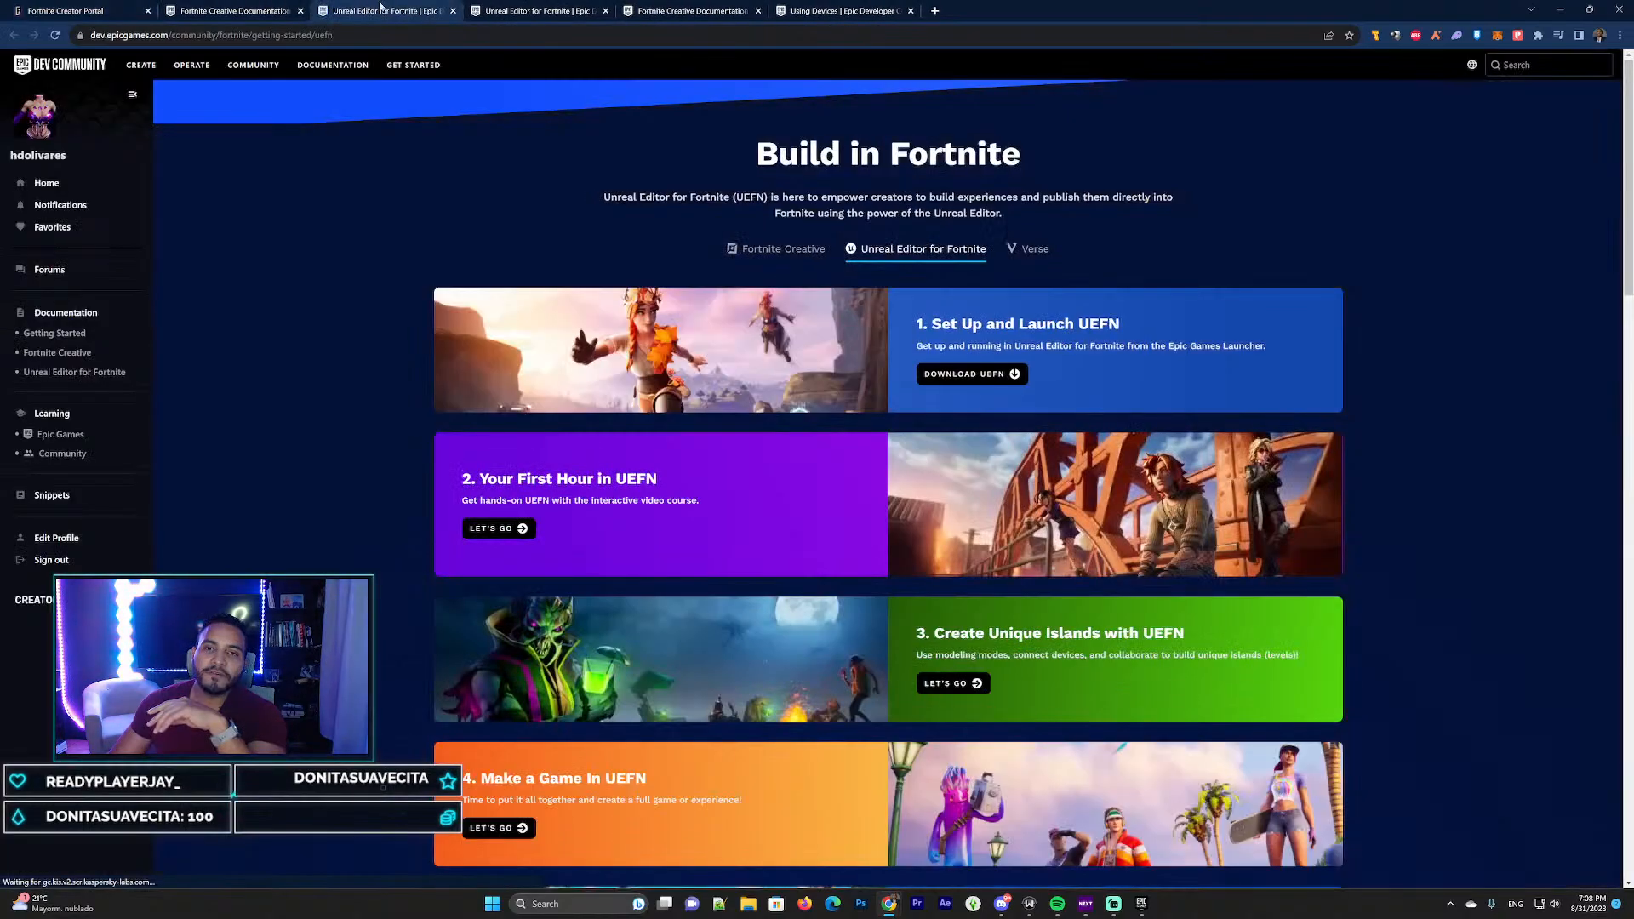
left_click_drag(364, 7, 235, 8)
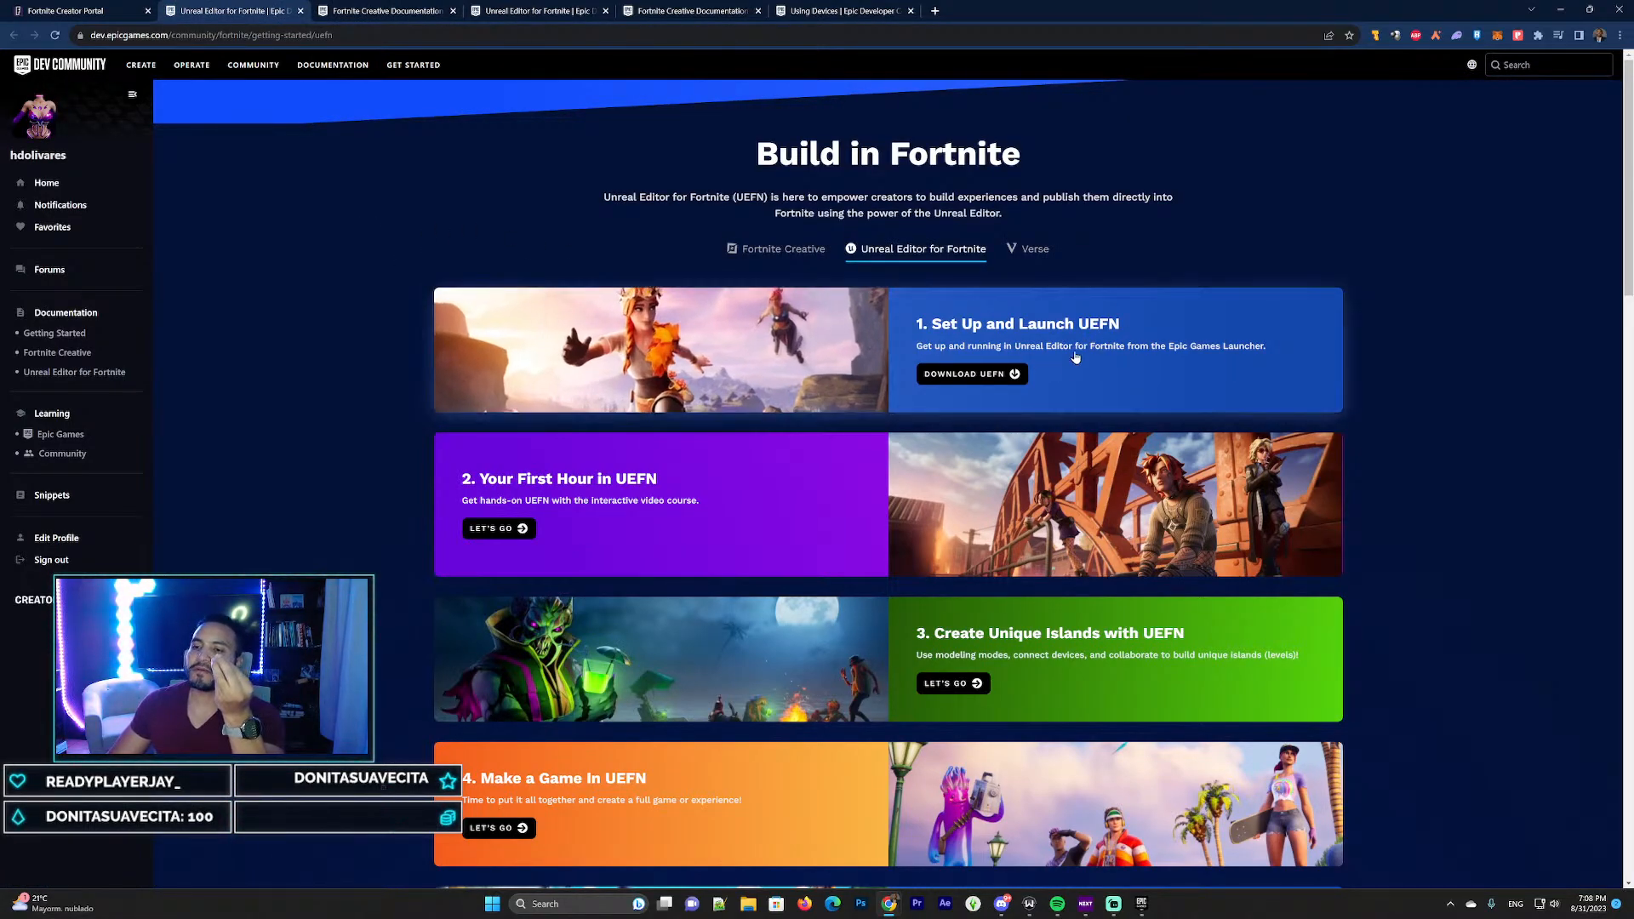
View the Set Up and Launch UEFN guide, and return to the Build in Fortnite overview
left_click(1004, 345)
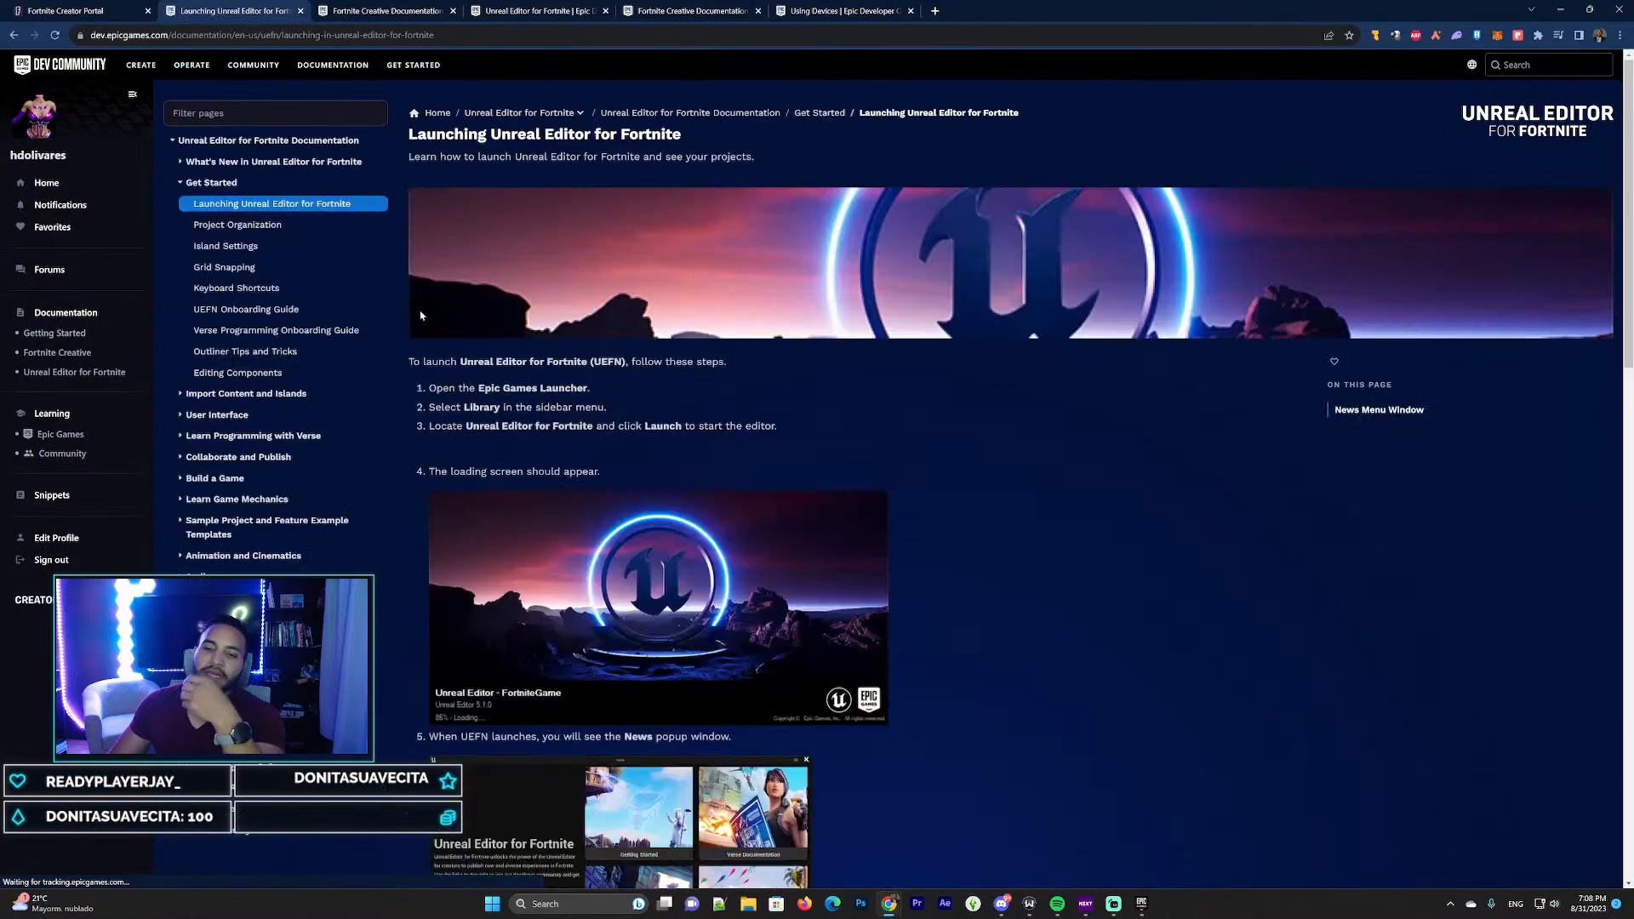
left_click(14, 35)
scroll(690, 417, "down", 2)
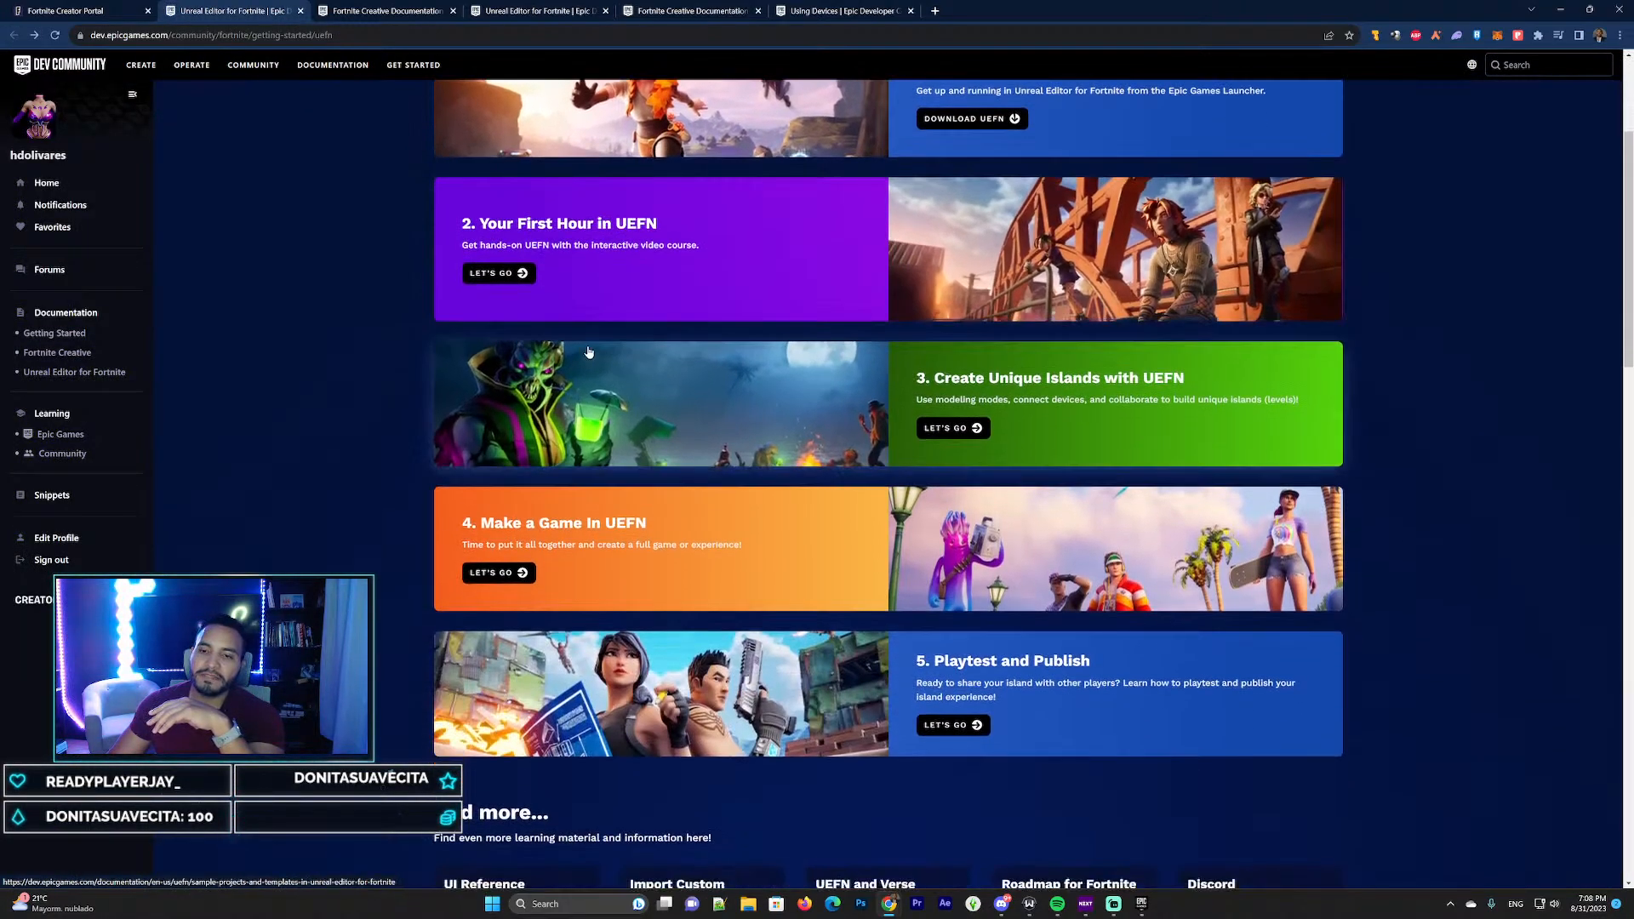
Open the Your First Hour in UEFN course and read through its overview page
scroll(680, 413, "up", 3)
left_click(614, 425)
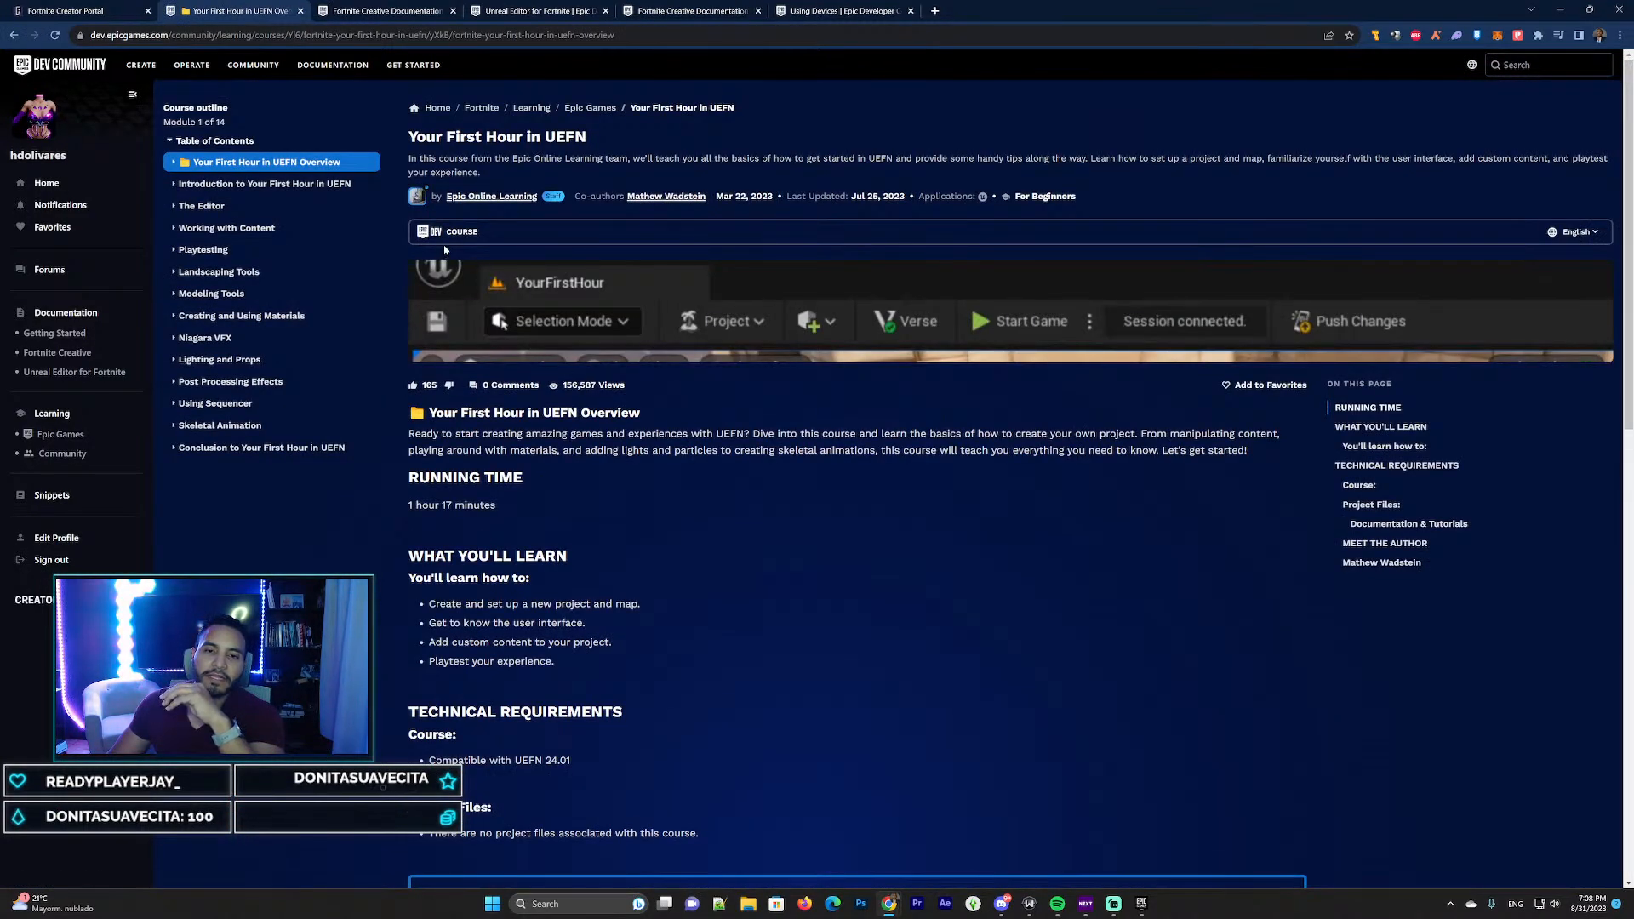
scroll(451, 245, "down", 8)
scroll(506, 252, "up", 5)
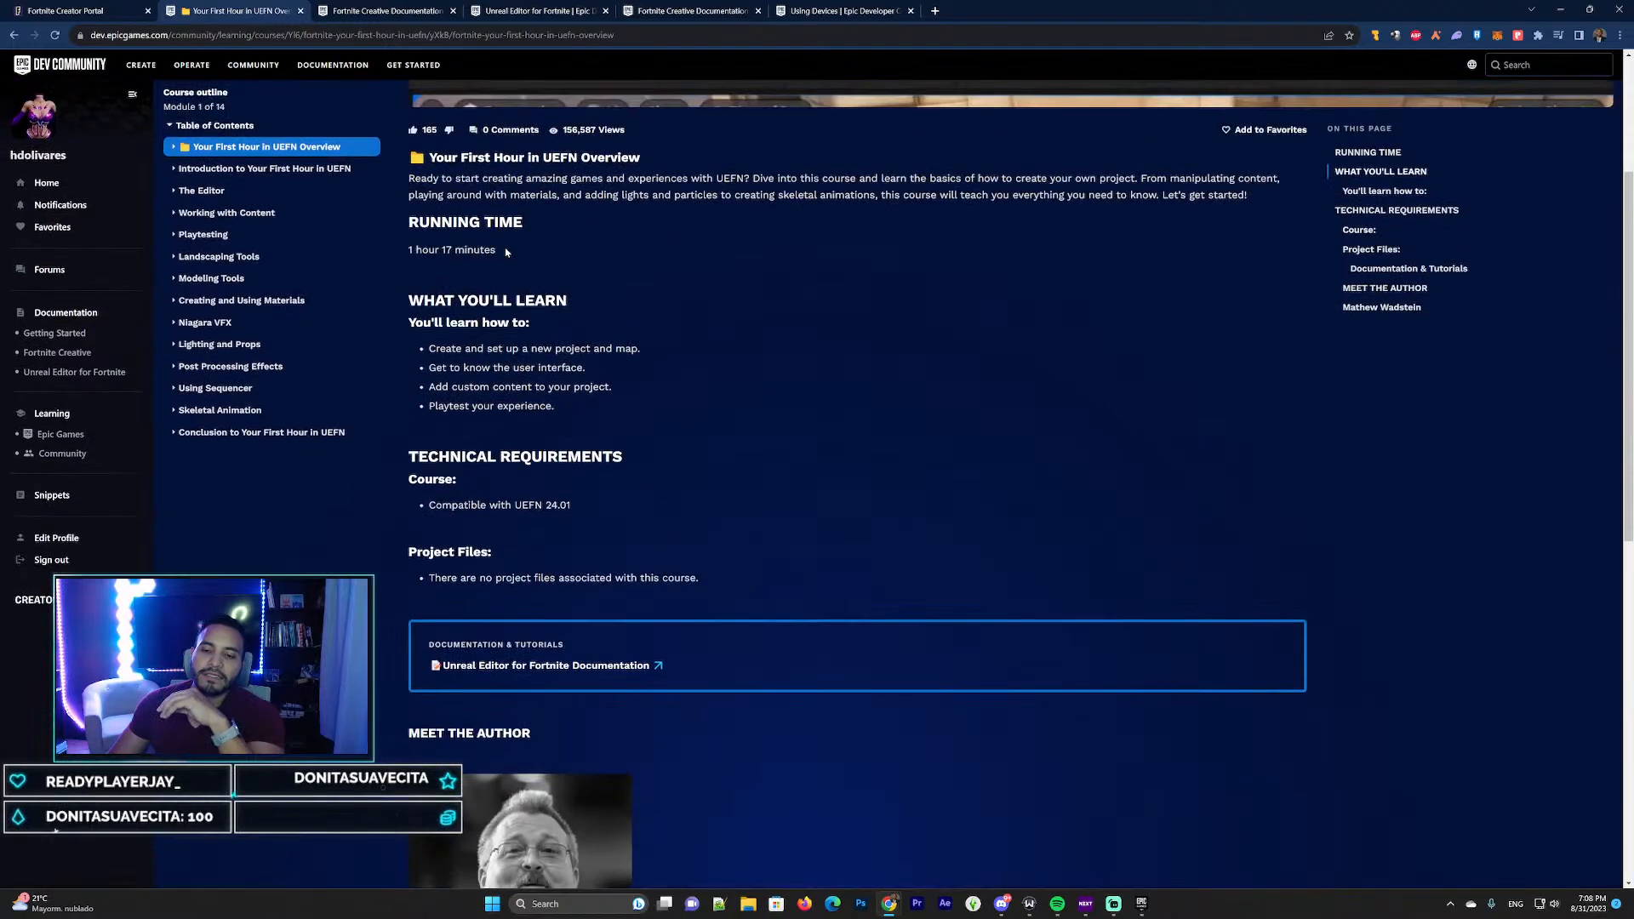
scroll(505, 252, "up", 3)
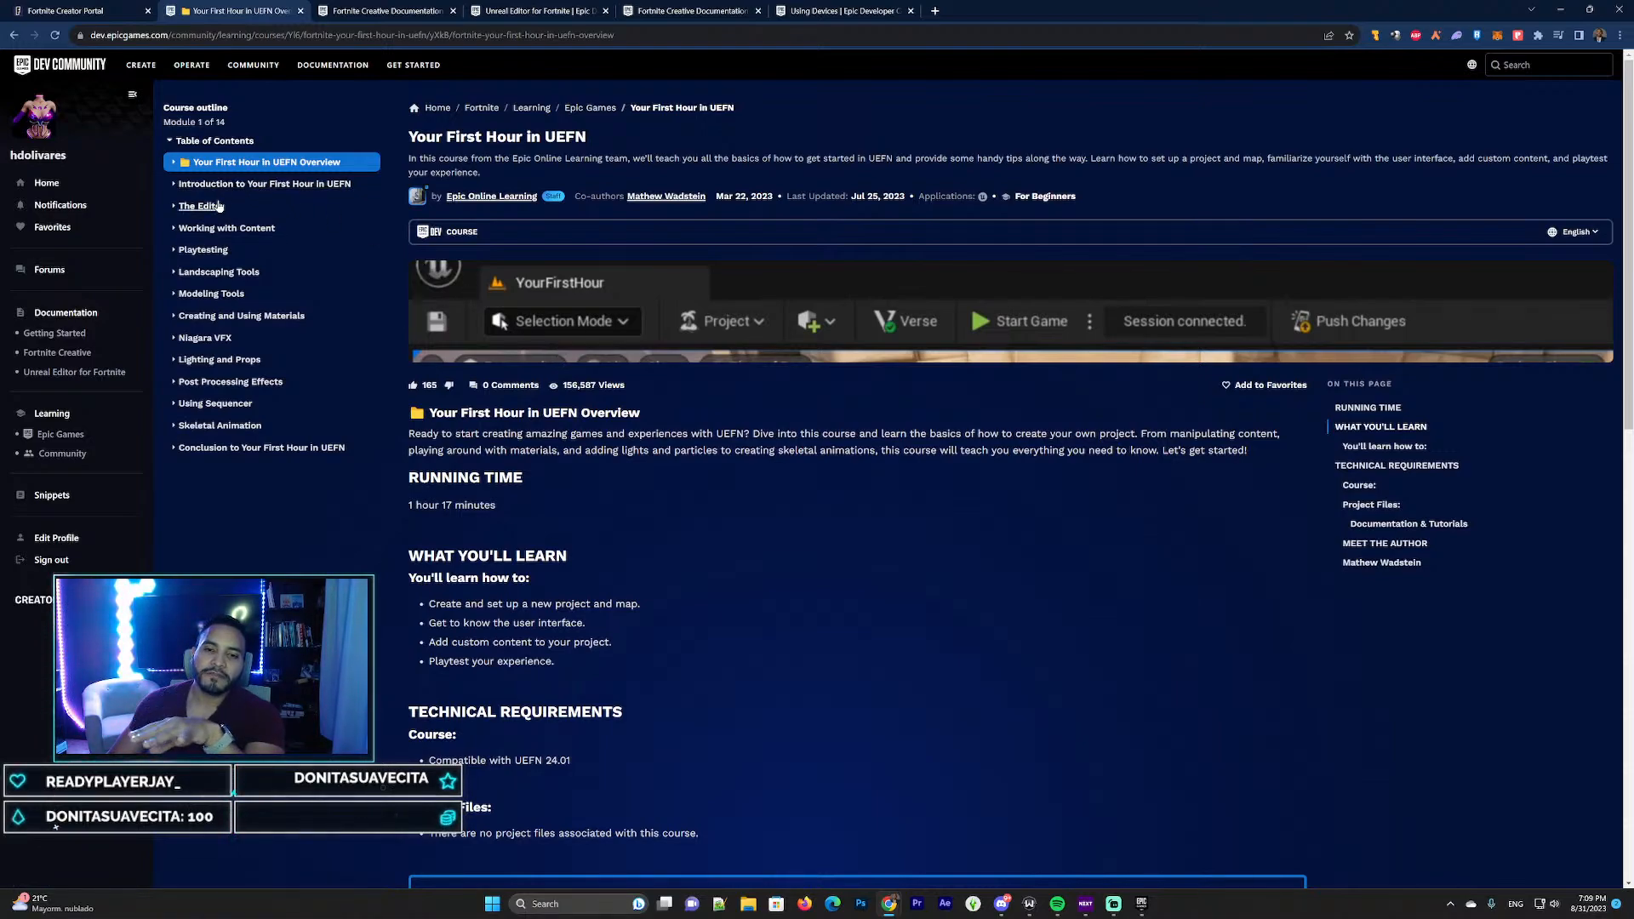
Browse the course's Working with Content, Playtesting and Landscaping Tools modules in turn
left_click(228, 230)
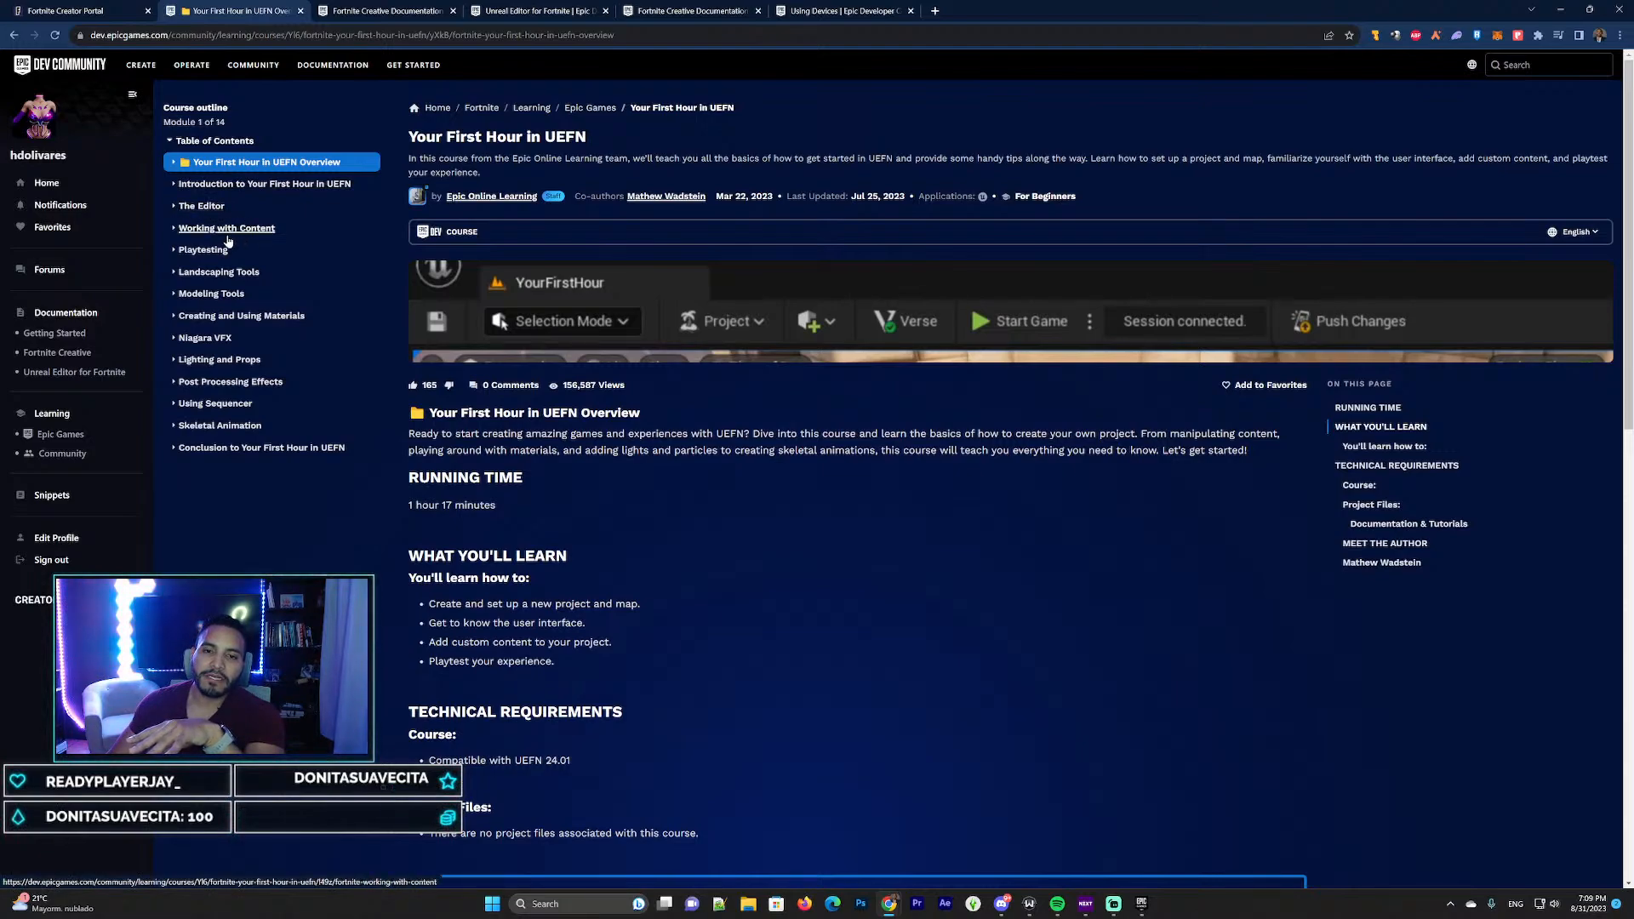
scroll(533, 407, "down", 1)
scroll(533, 408, "up", 1)
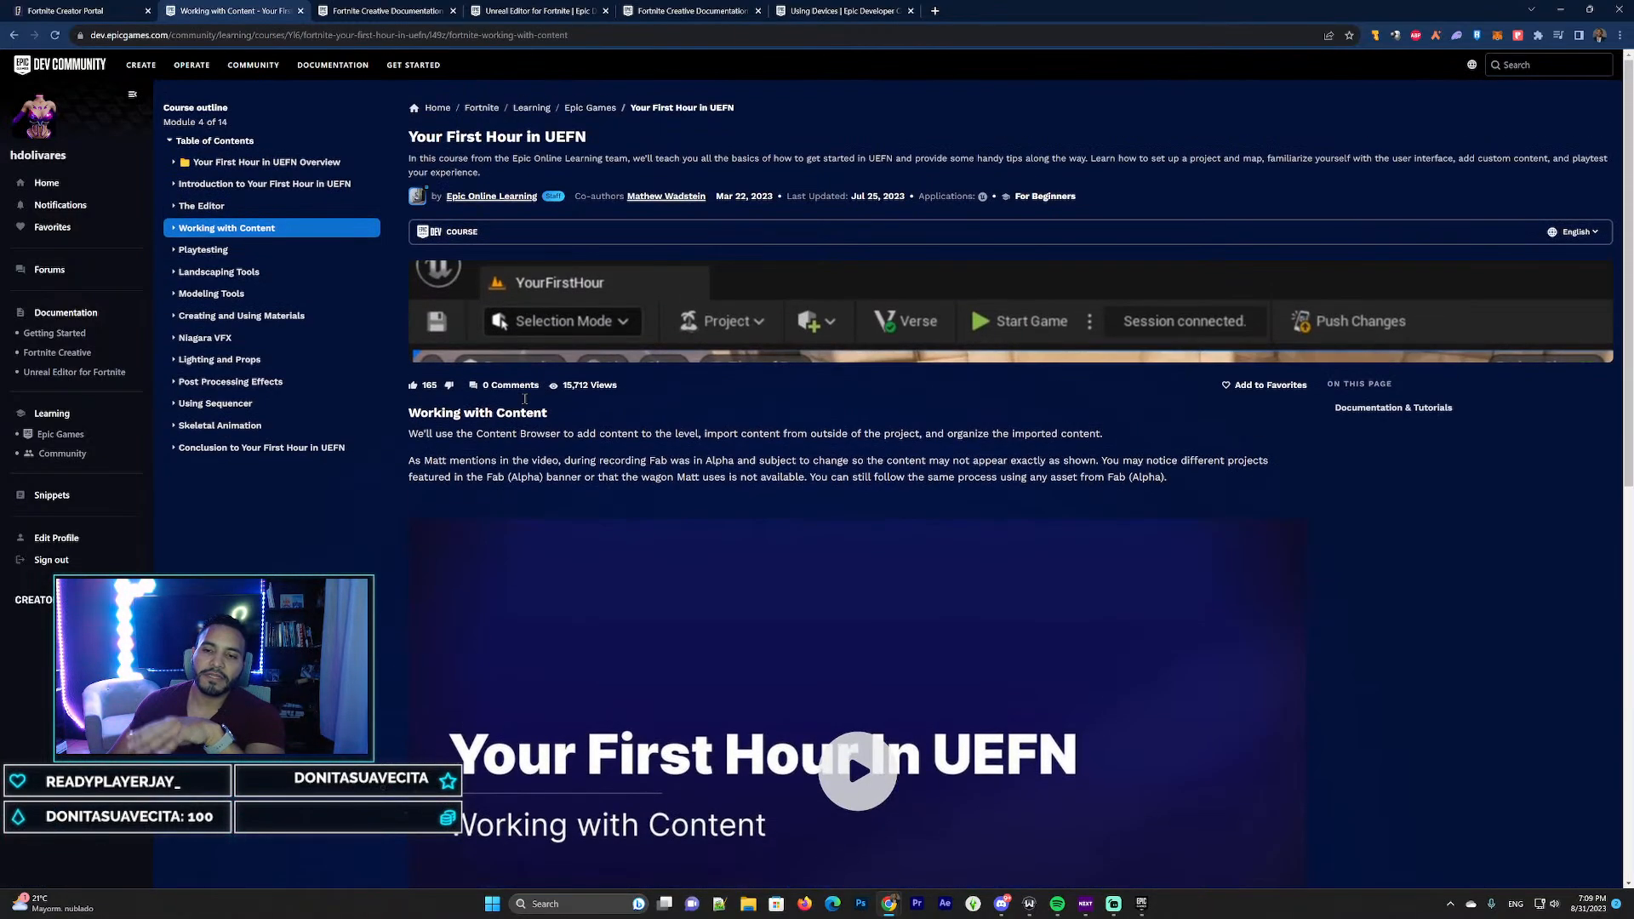
left_click(213, 252)
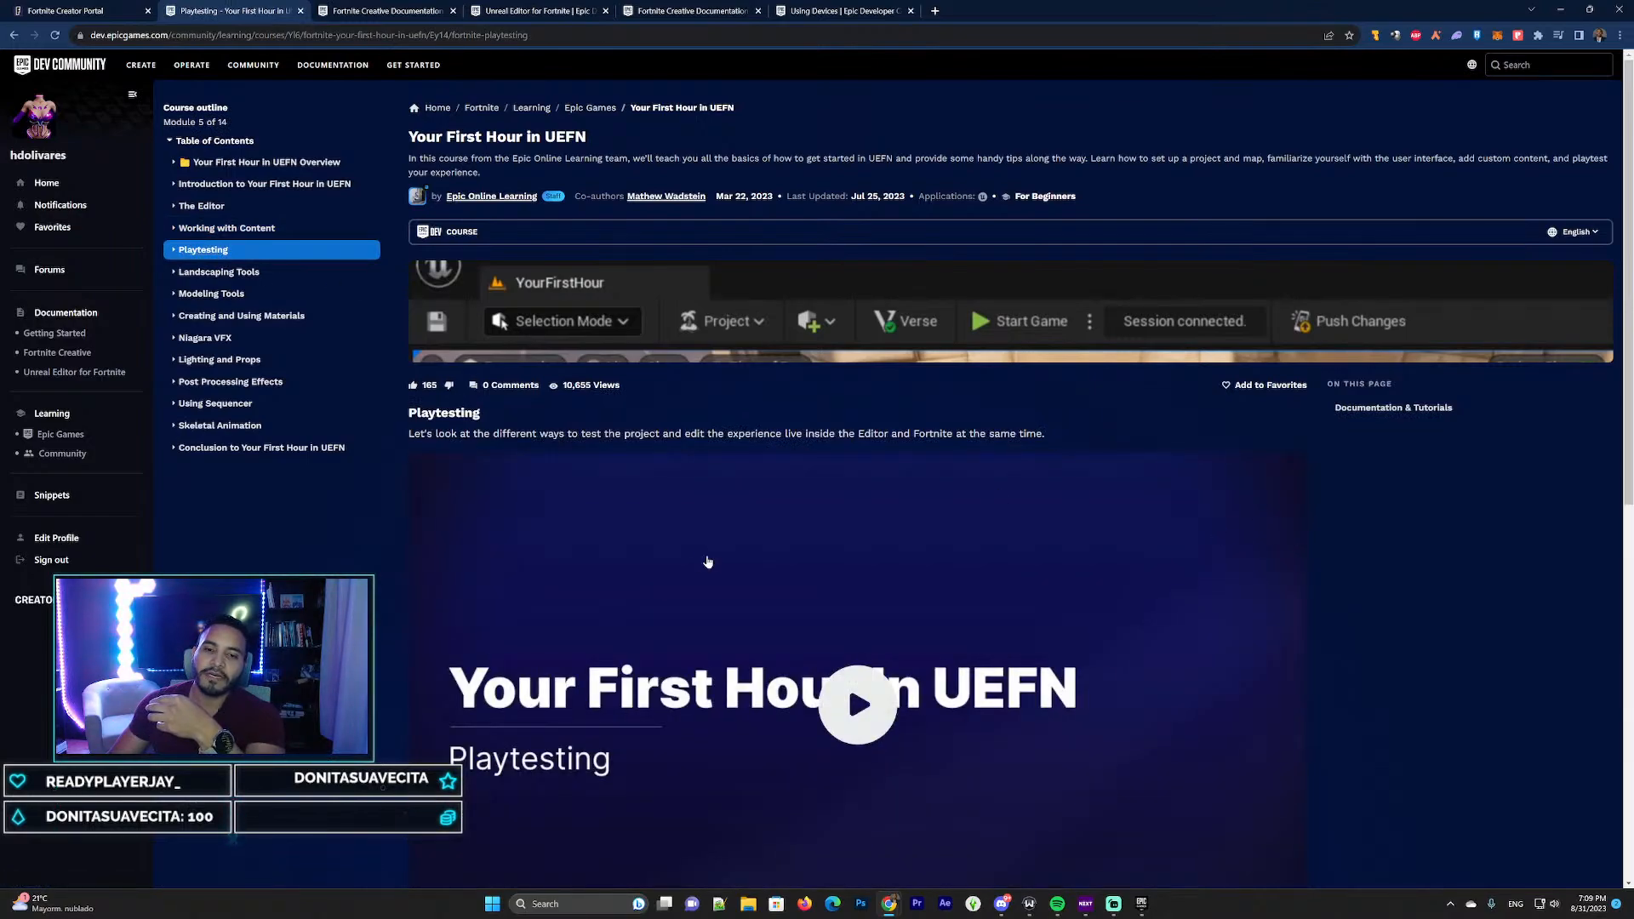
left_click(230, 273)
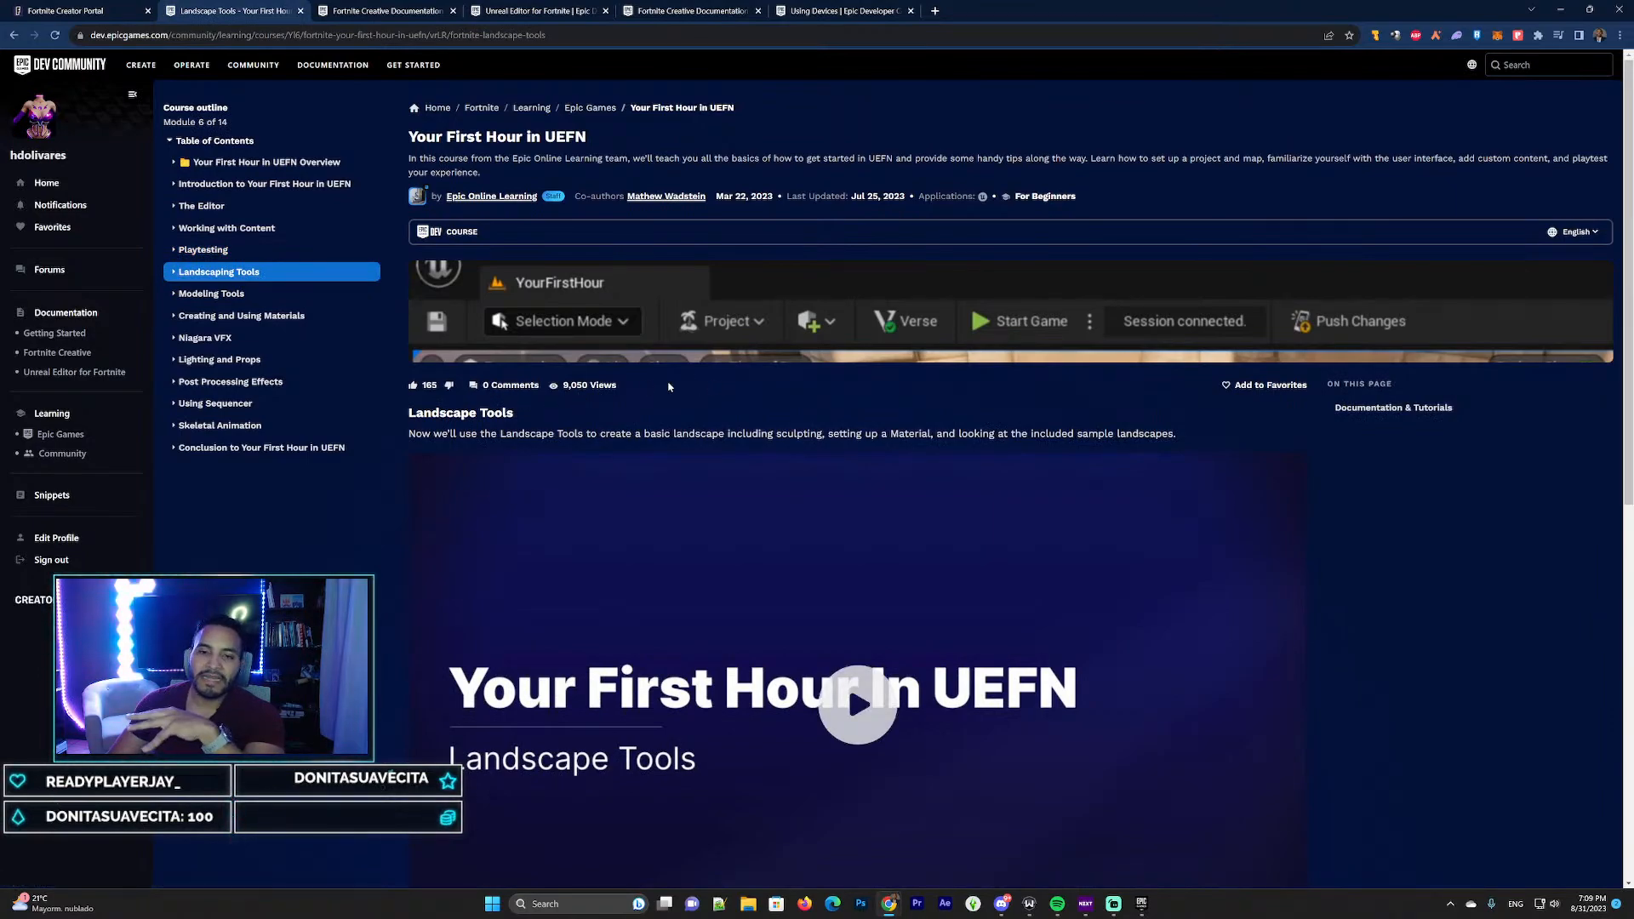
View the course's Modeling Tools, Creating and Using Materials, and Niagara VFX modules, reading the Niagara VFX notes
left_click(212, 294)
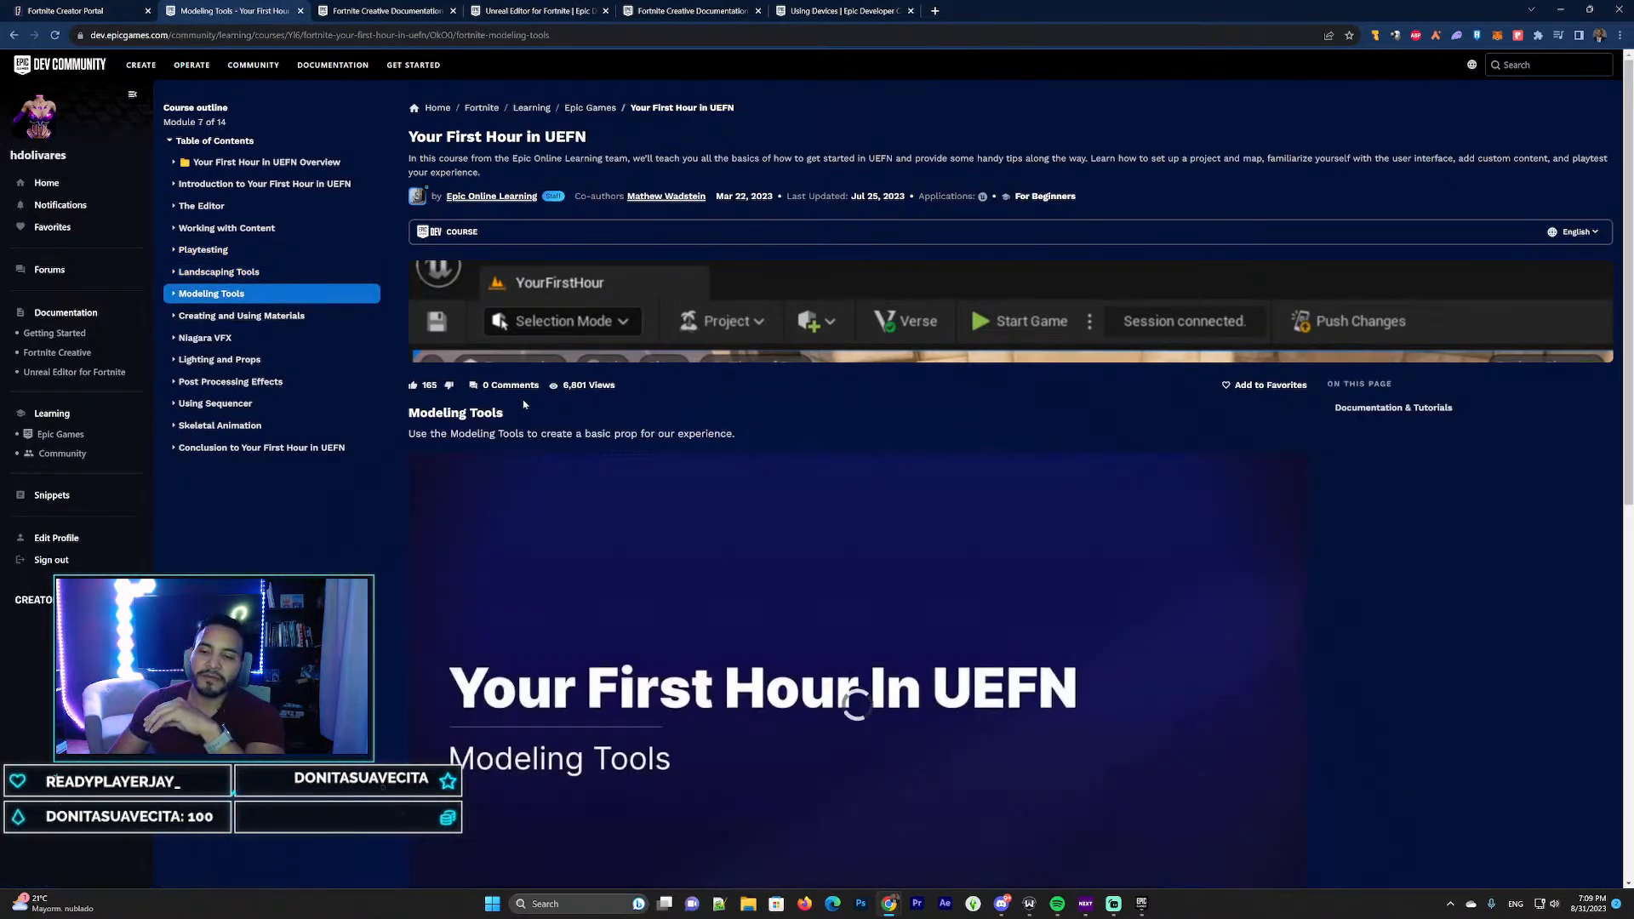
scroll(522, 400, "down", 2)
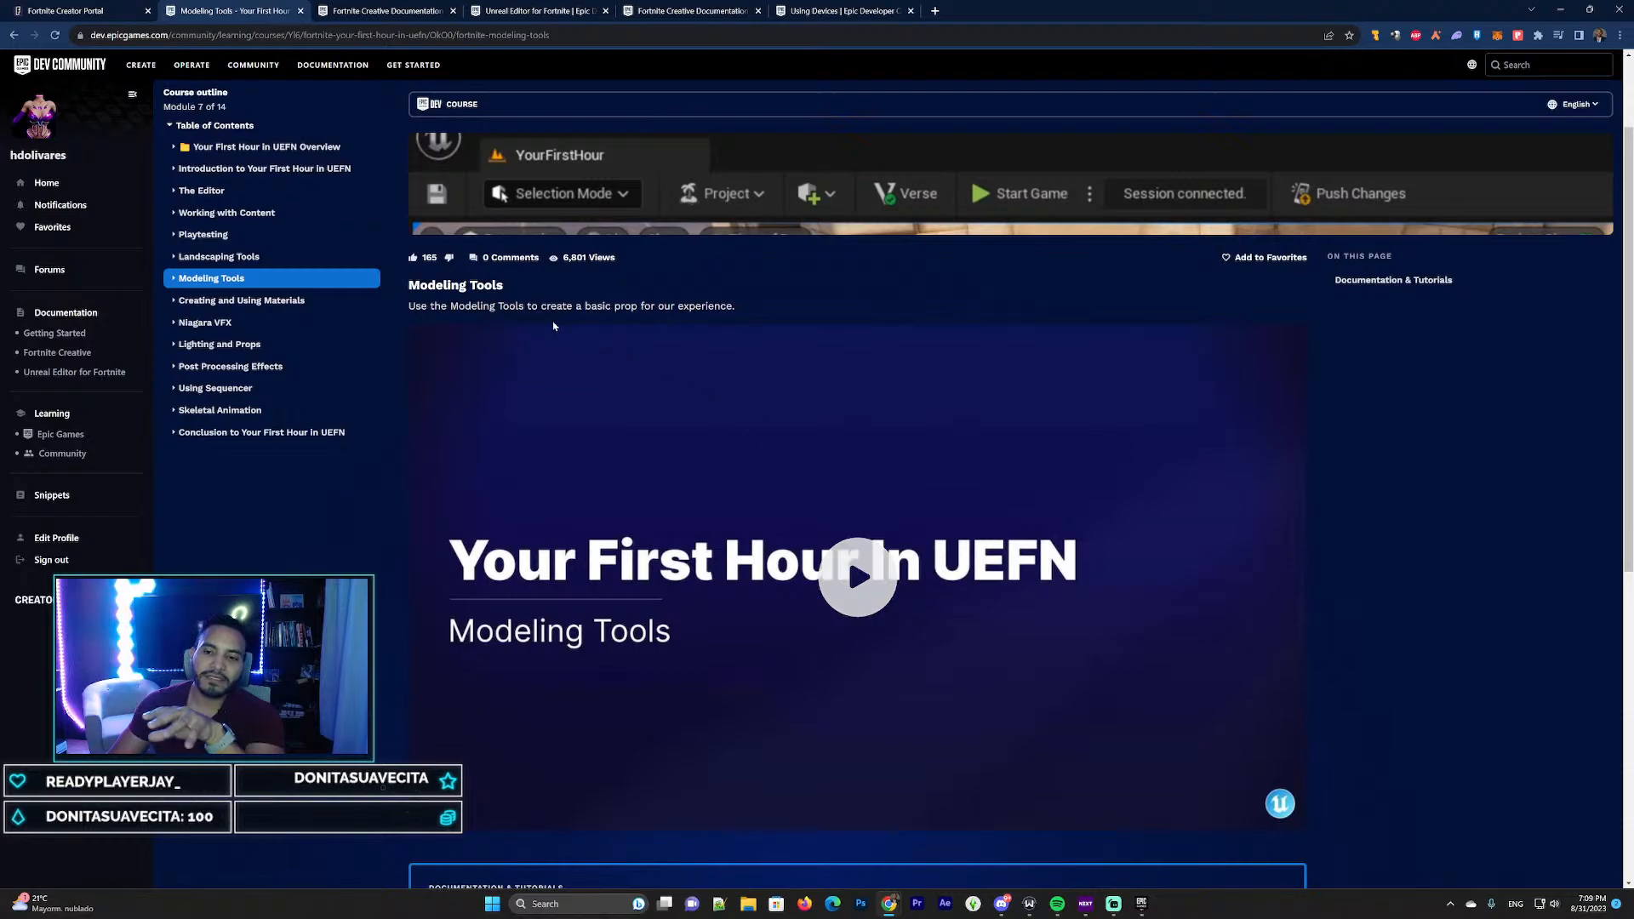
left_click(226, 301)
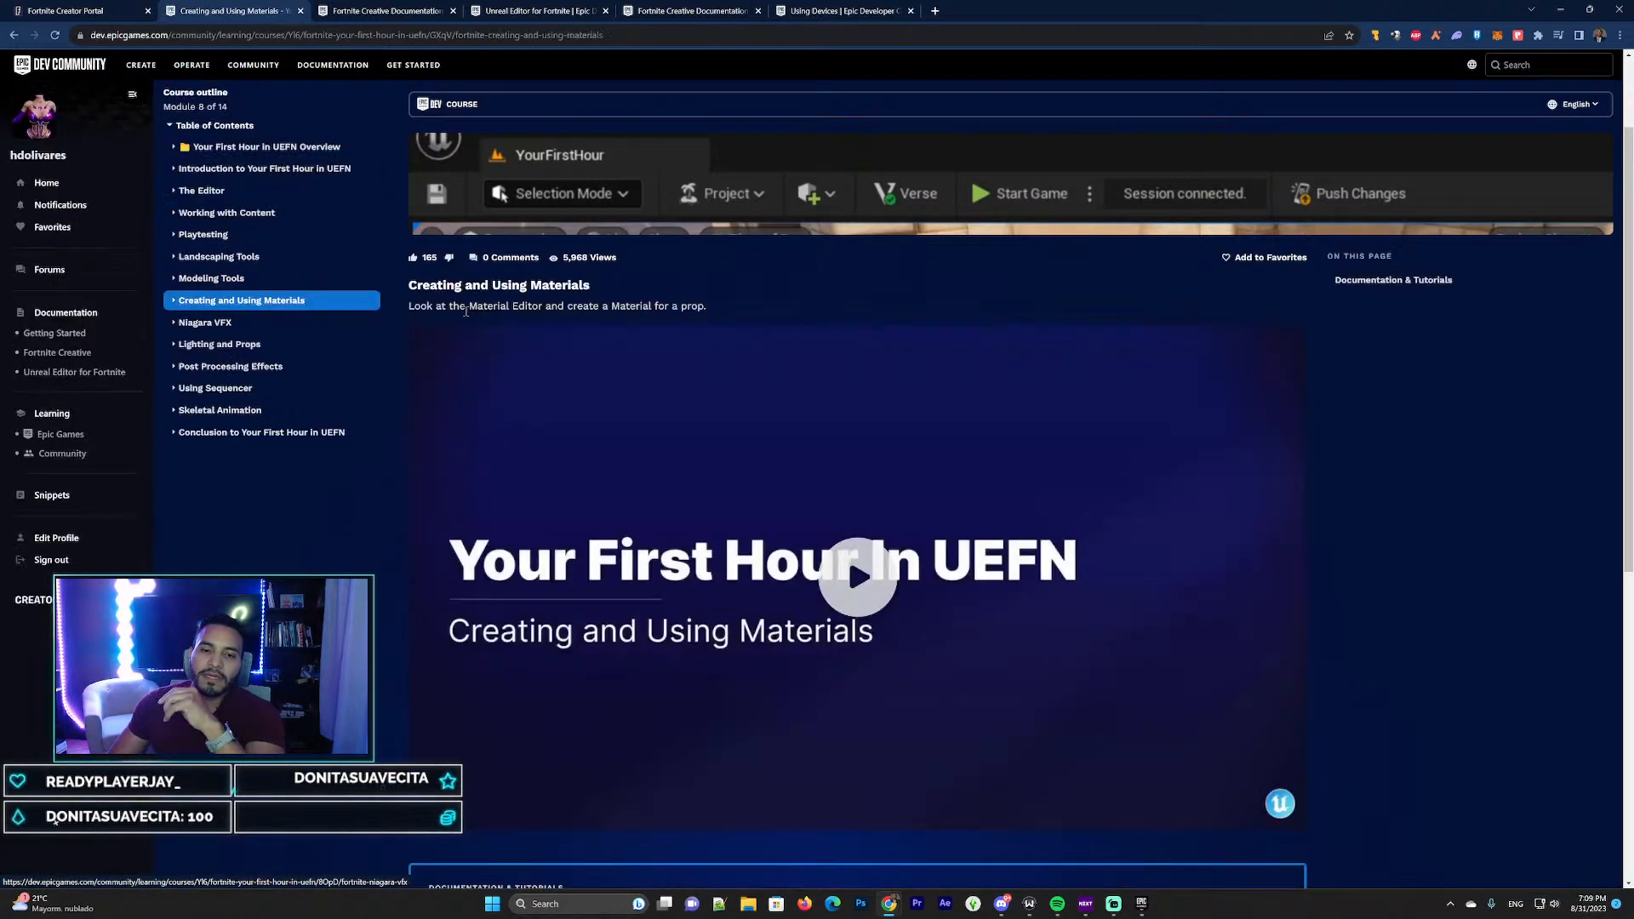
left_click(296, 322)
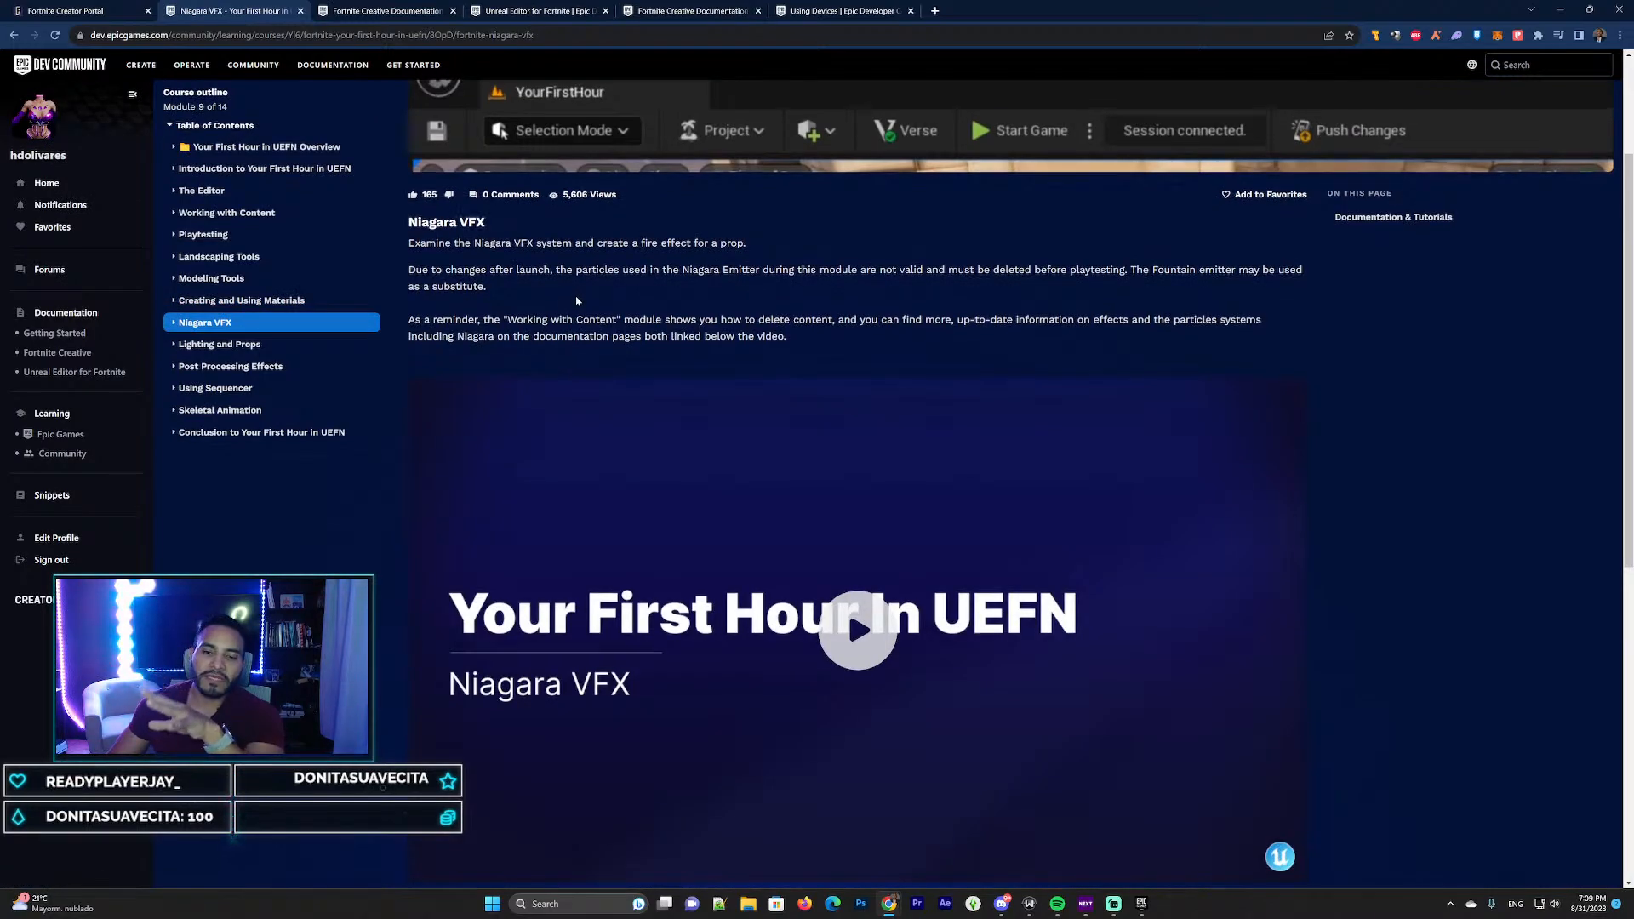
scroll(570, 310, "up", 2)
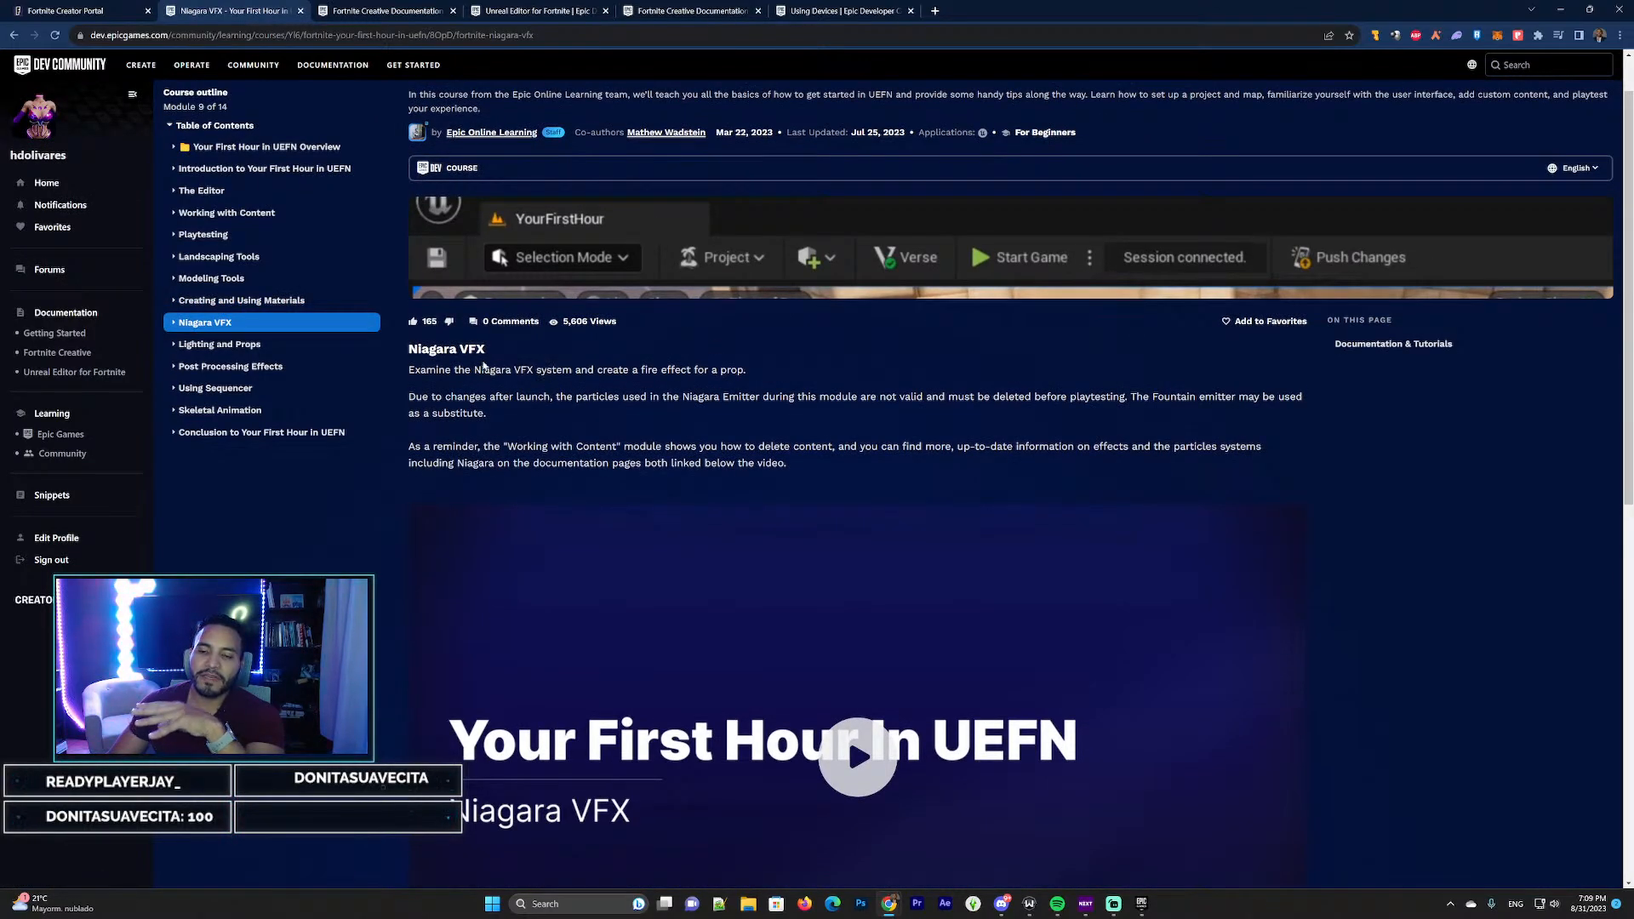
View the course's Lighting and Props module, and look over the Post Processing Effects module
scroll(547, 371, "down", 2)
left_click(247, 338)
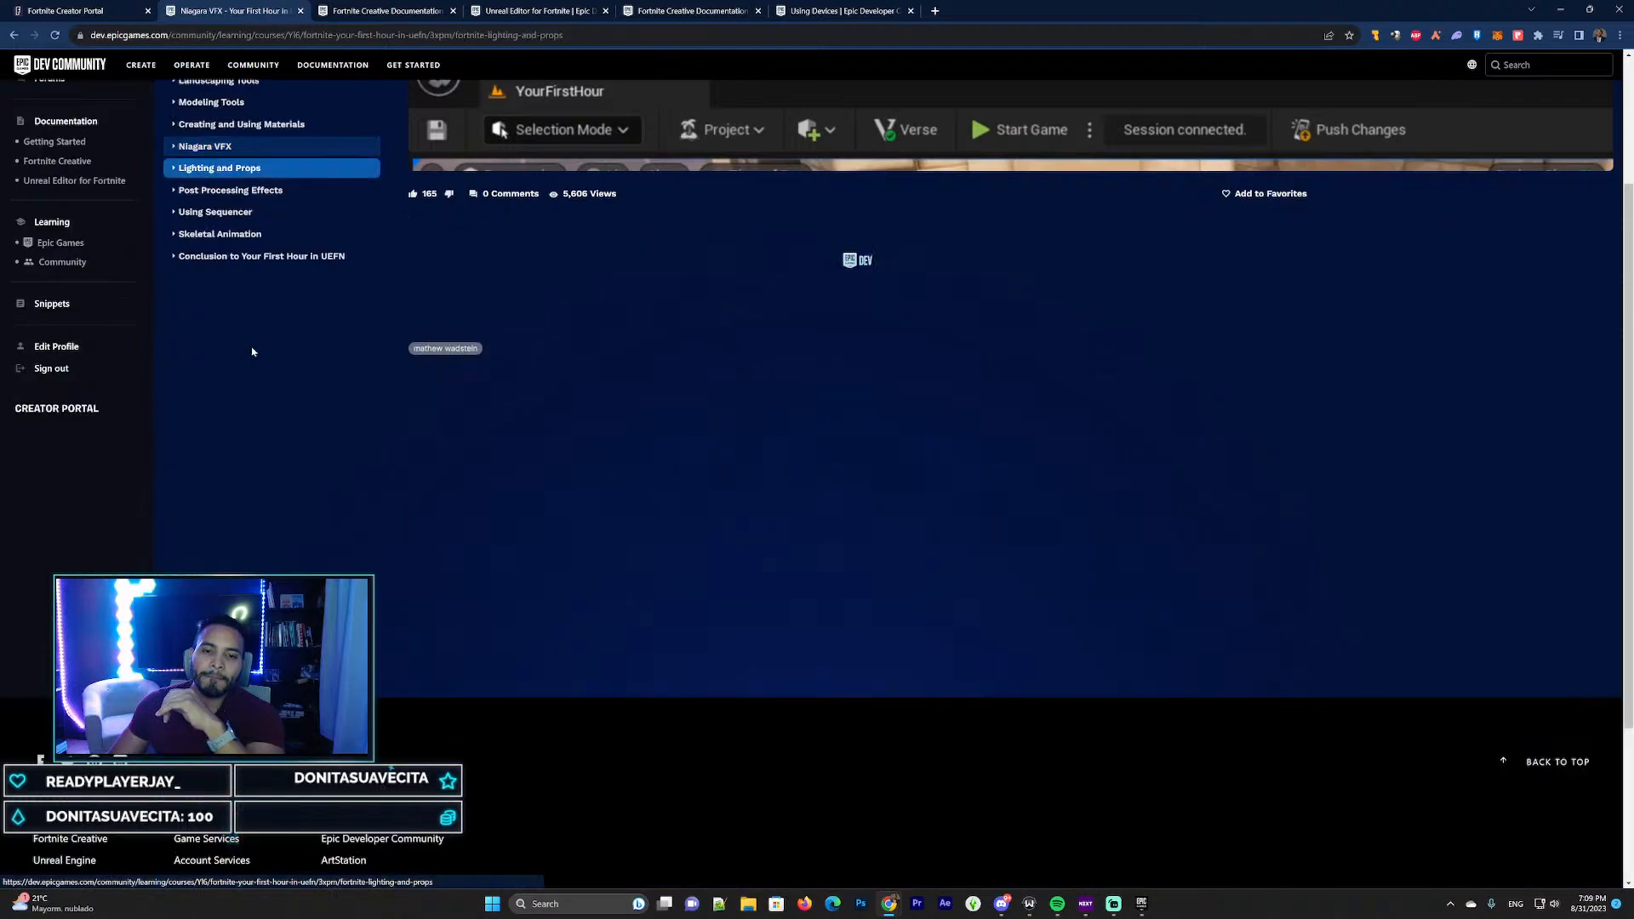
scroll(544, 349, "down", 1)
scroll(549, 340, "up", 1)
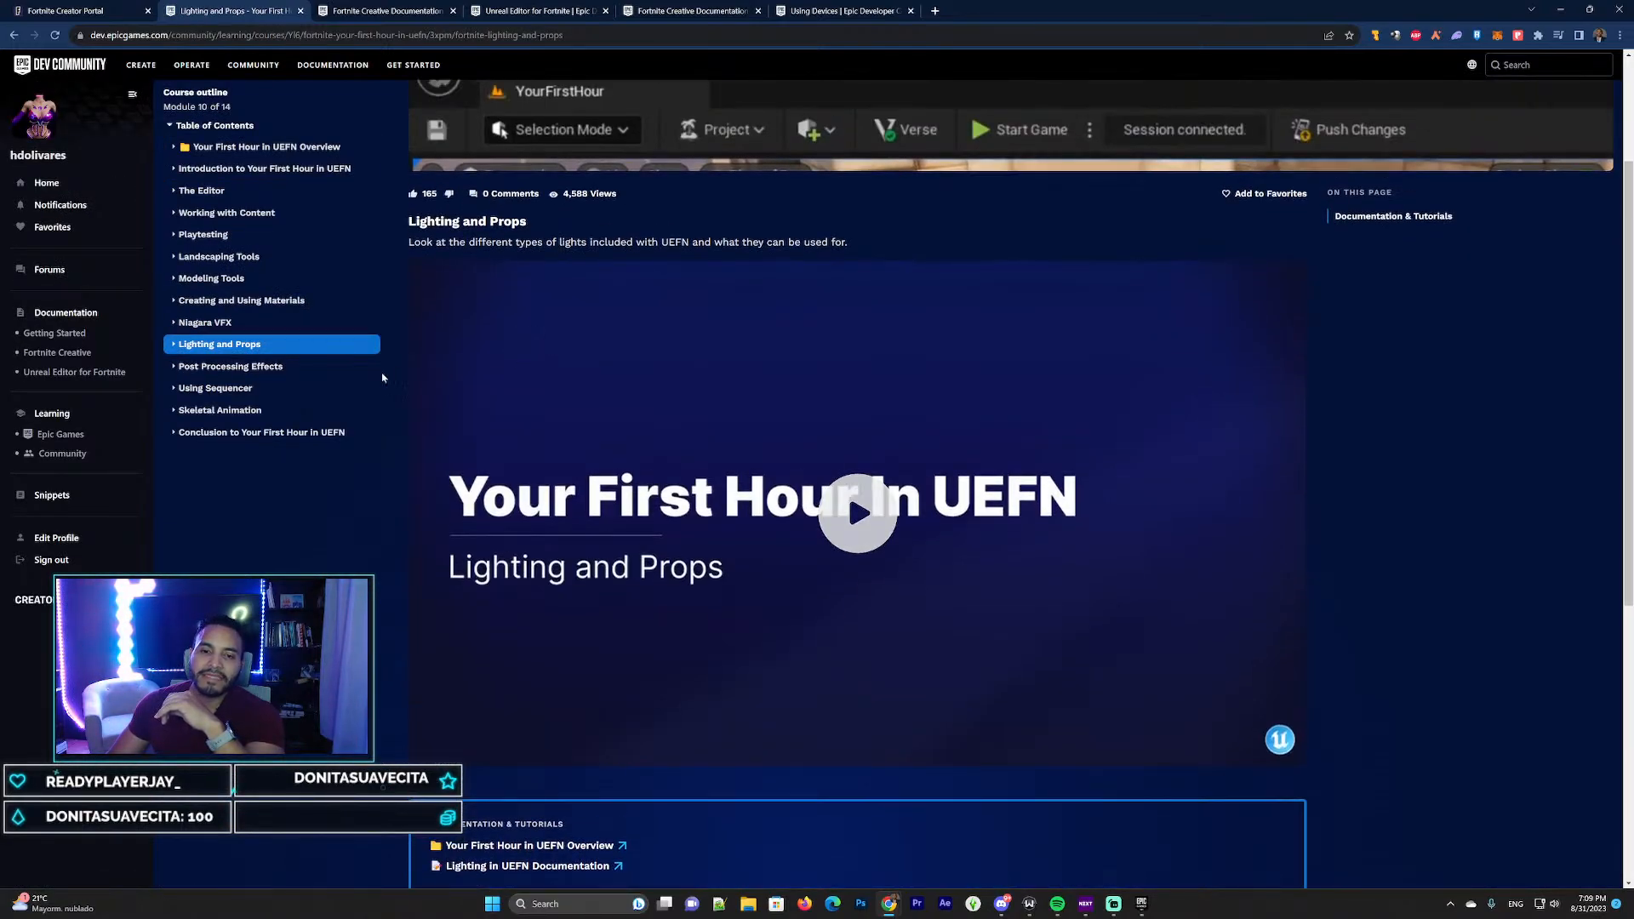
left_click(255, 366)
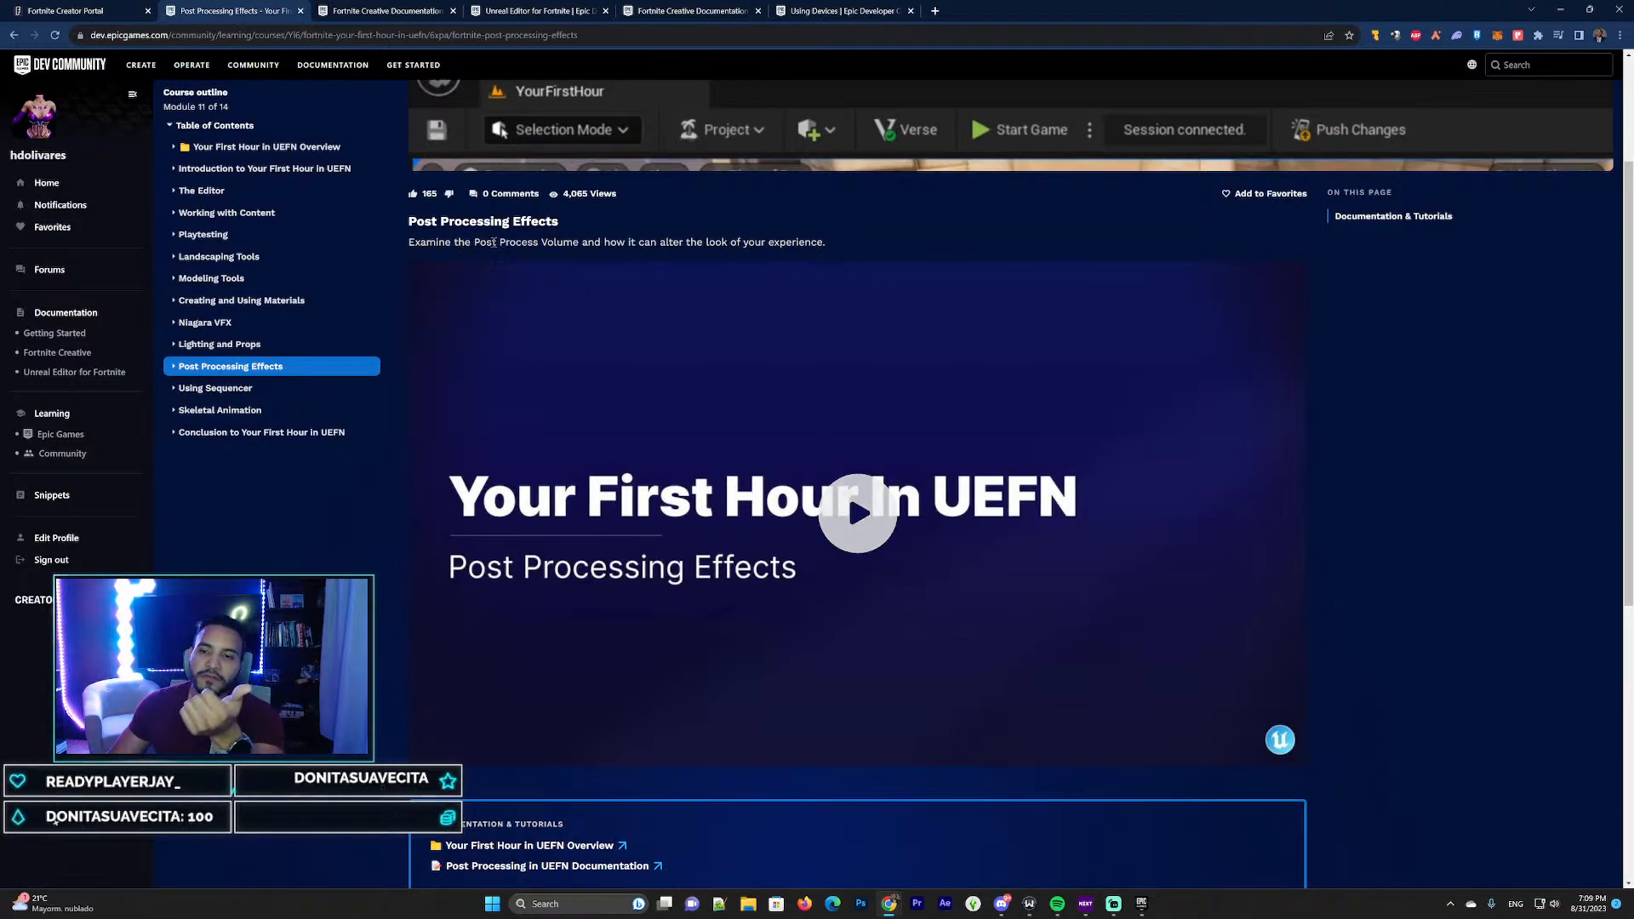
scroll(383, 285, "down", 1)
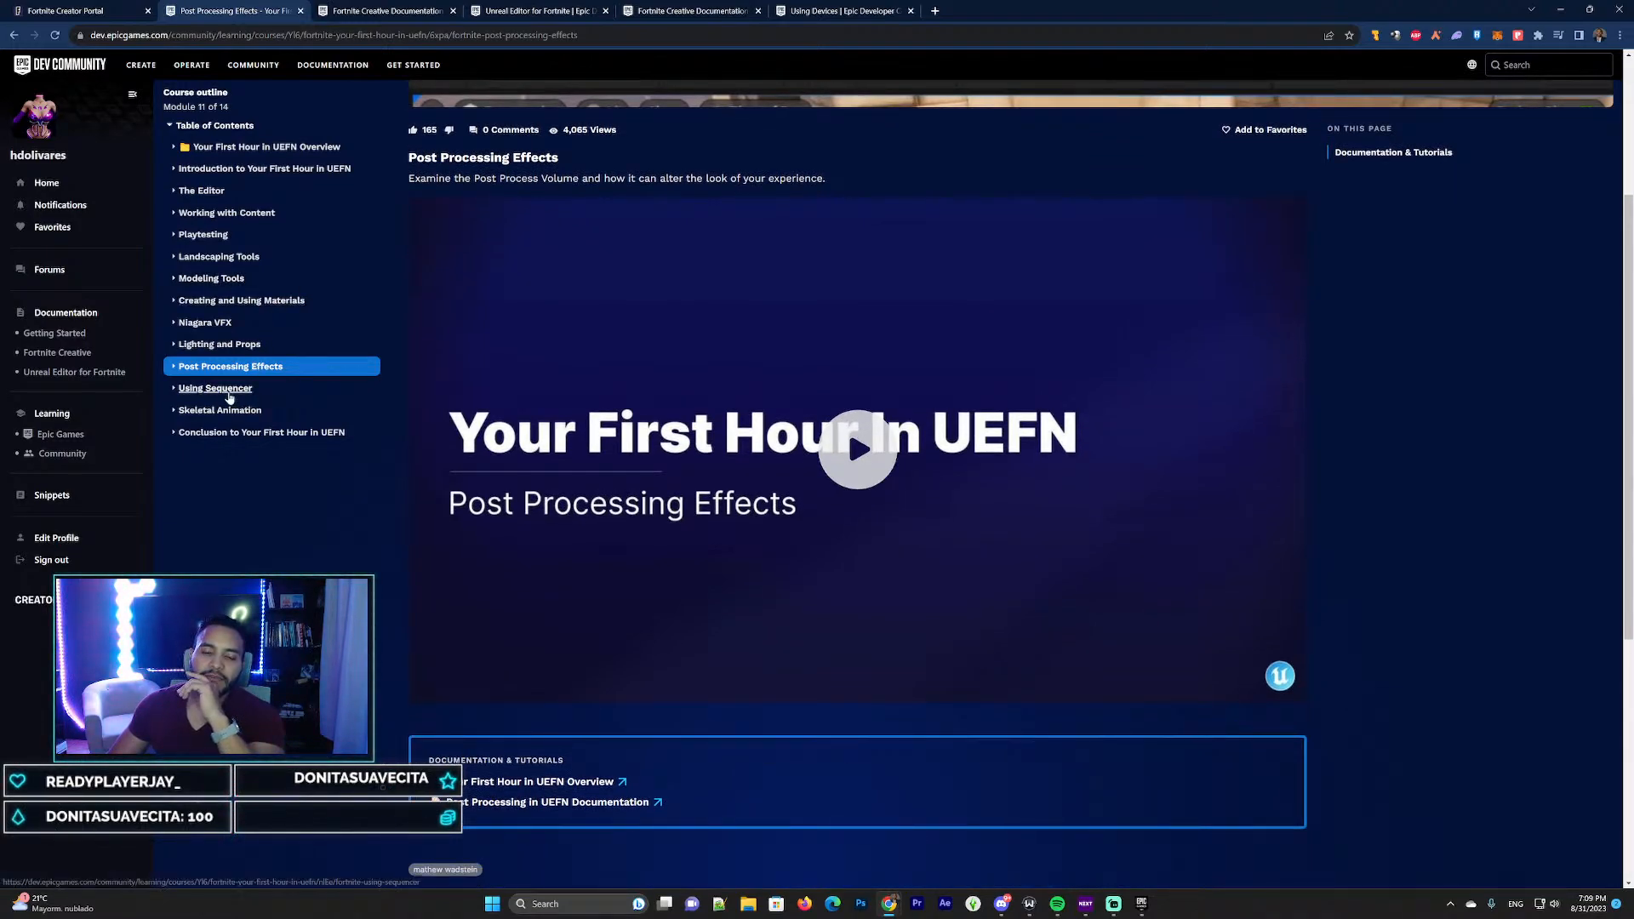
Open the course's Using Sequencer module and look over its description and video section
left_click(228, 393)
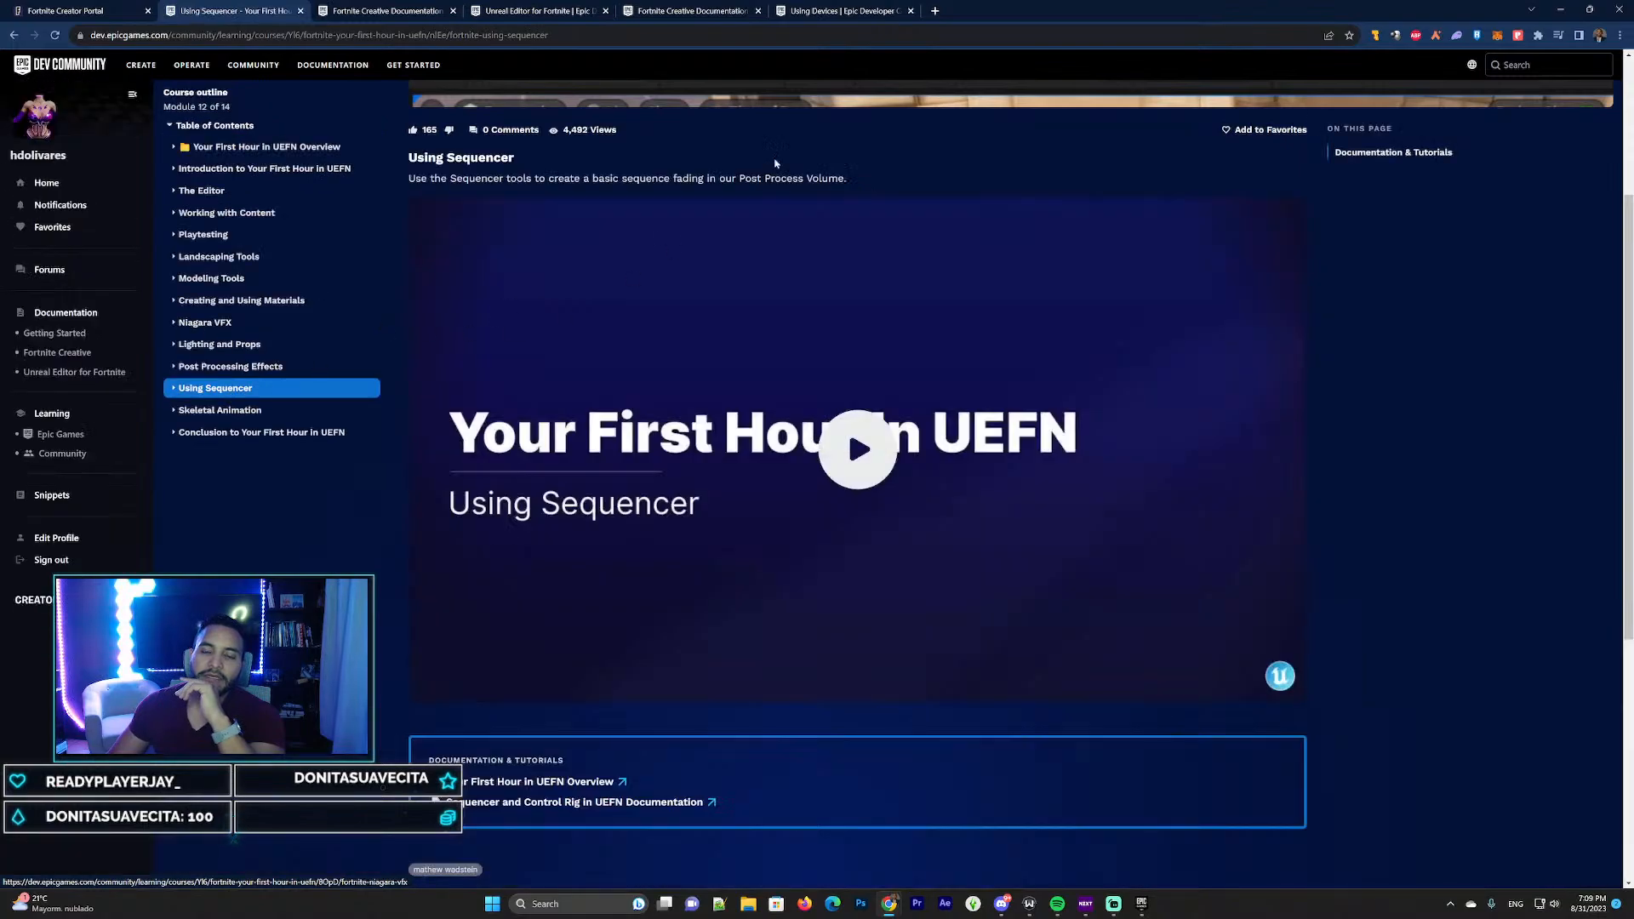
scroll(618, 302, "up", 3)
scroll(526, 356, "down", 1)
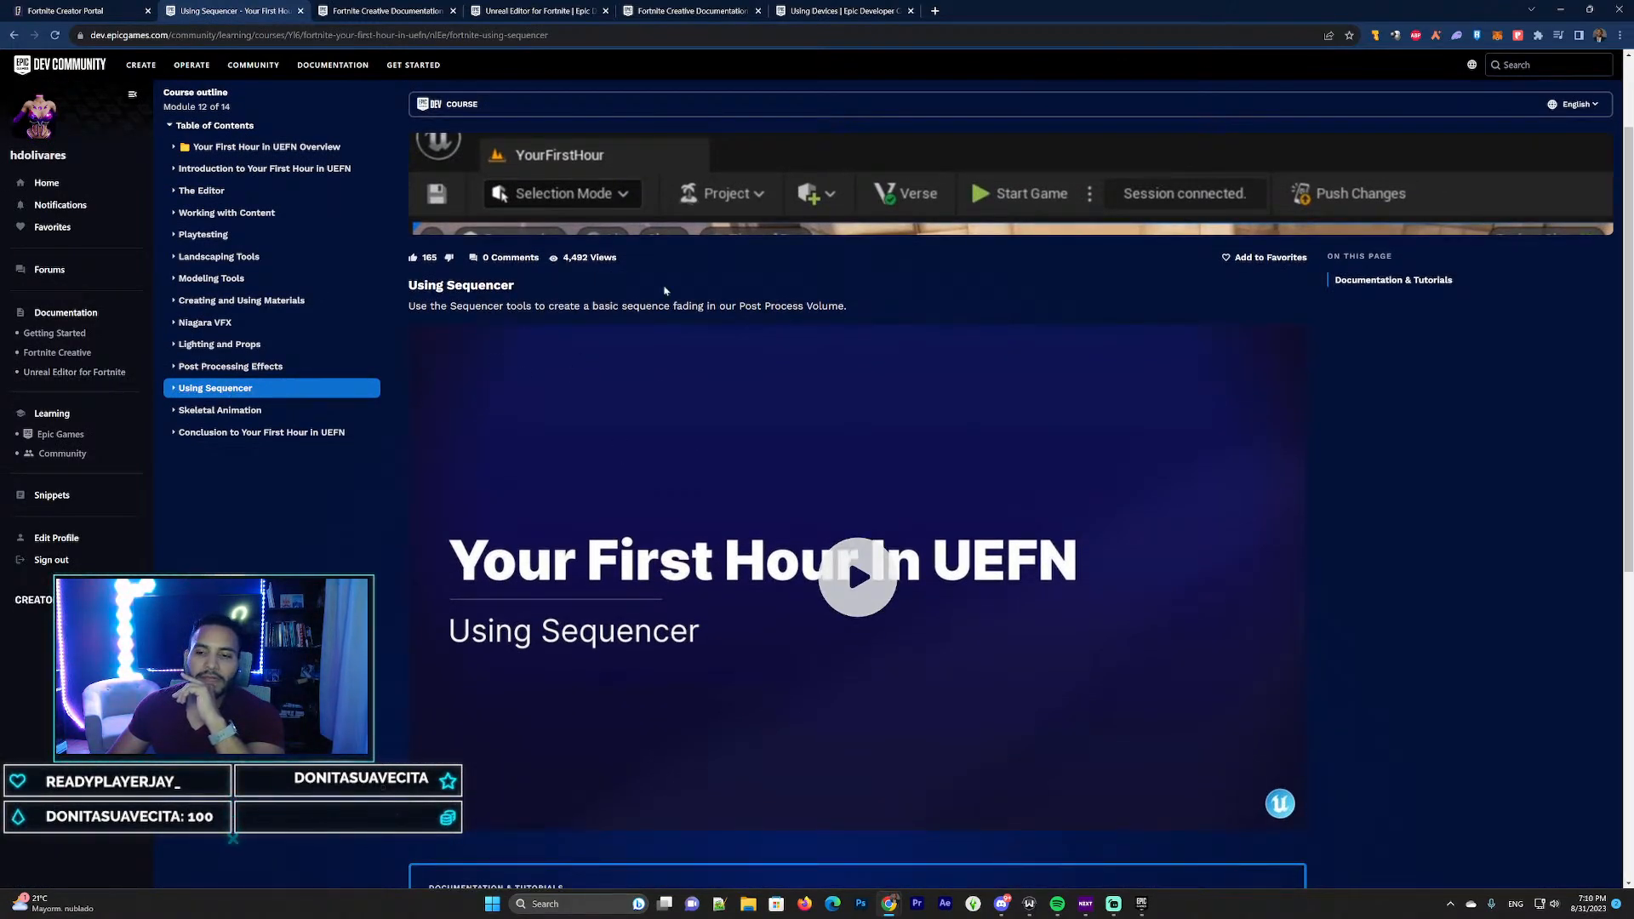
scroll(579, 289, "down", 1)
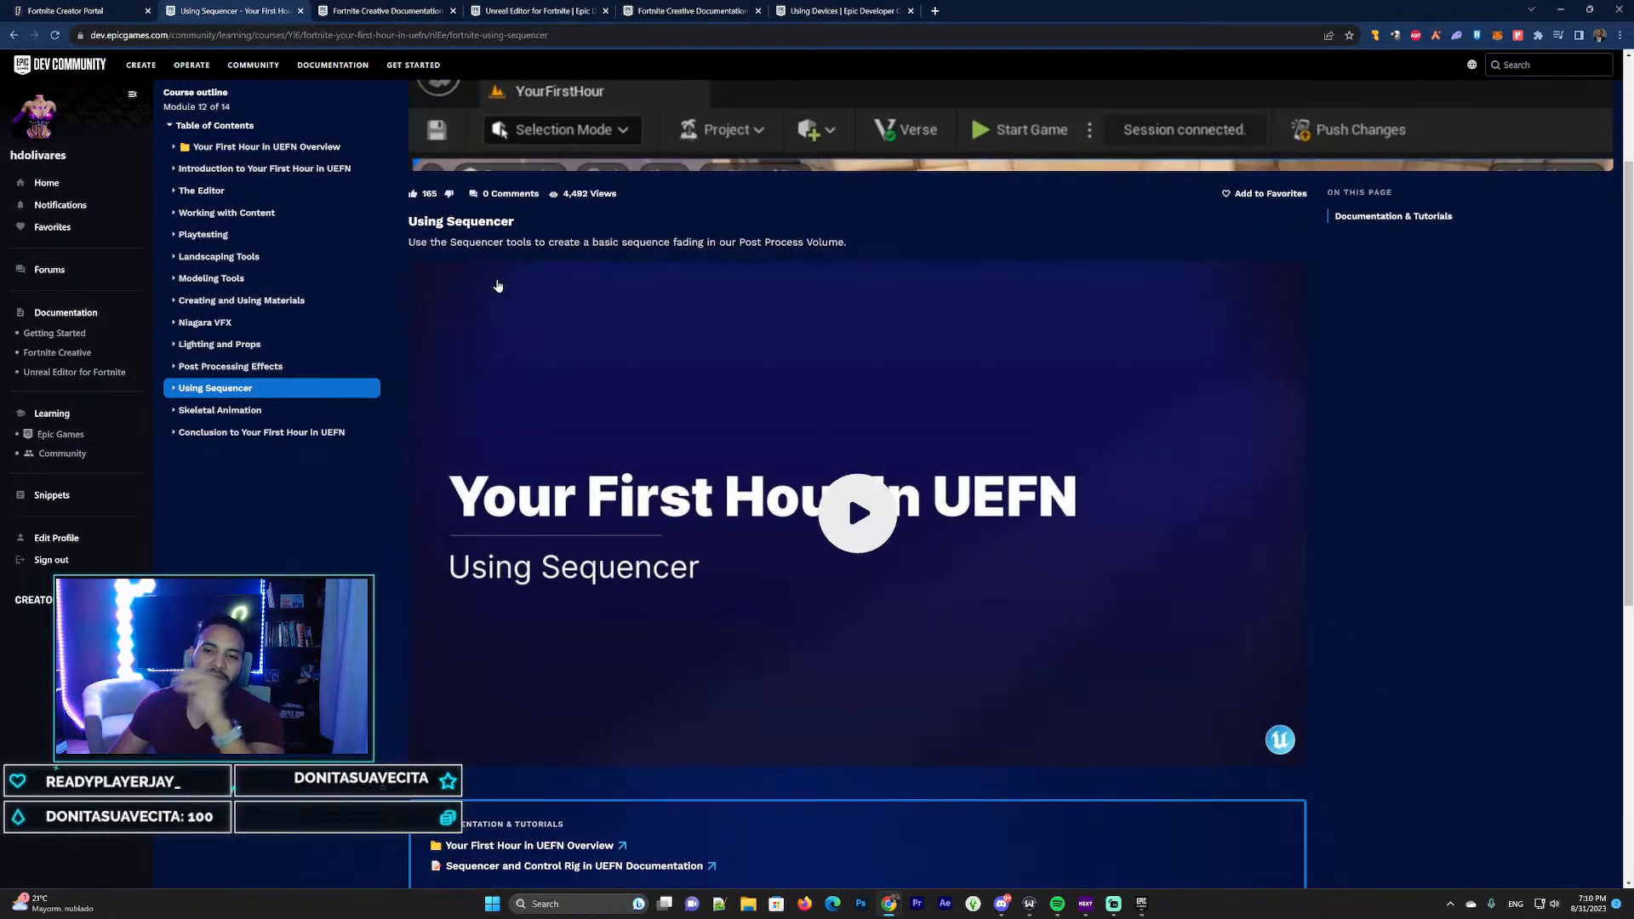
scroll(497, 286, "up", 2)
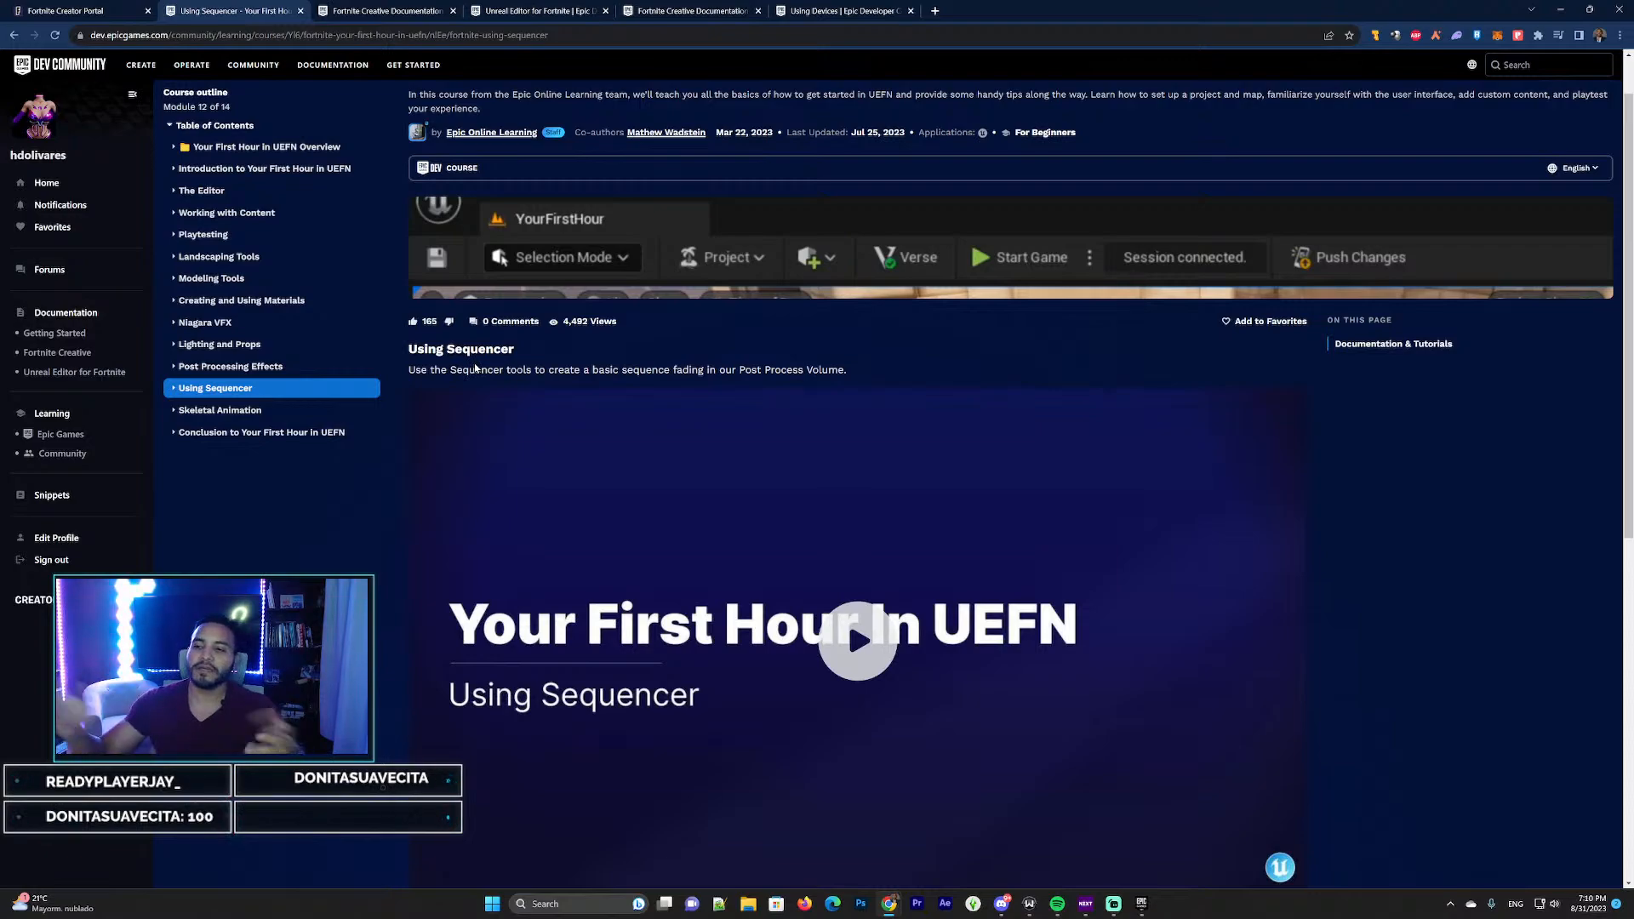
View the course's Skeletal Animation module and its closing module, Conclusion to Your First Hour in UEFN
left_click(231, 418)
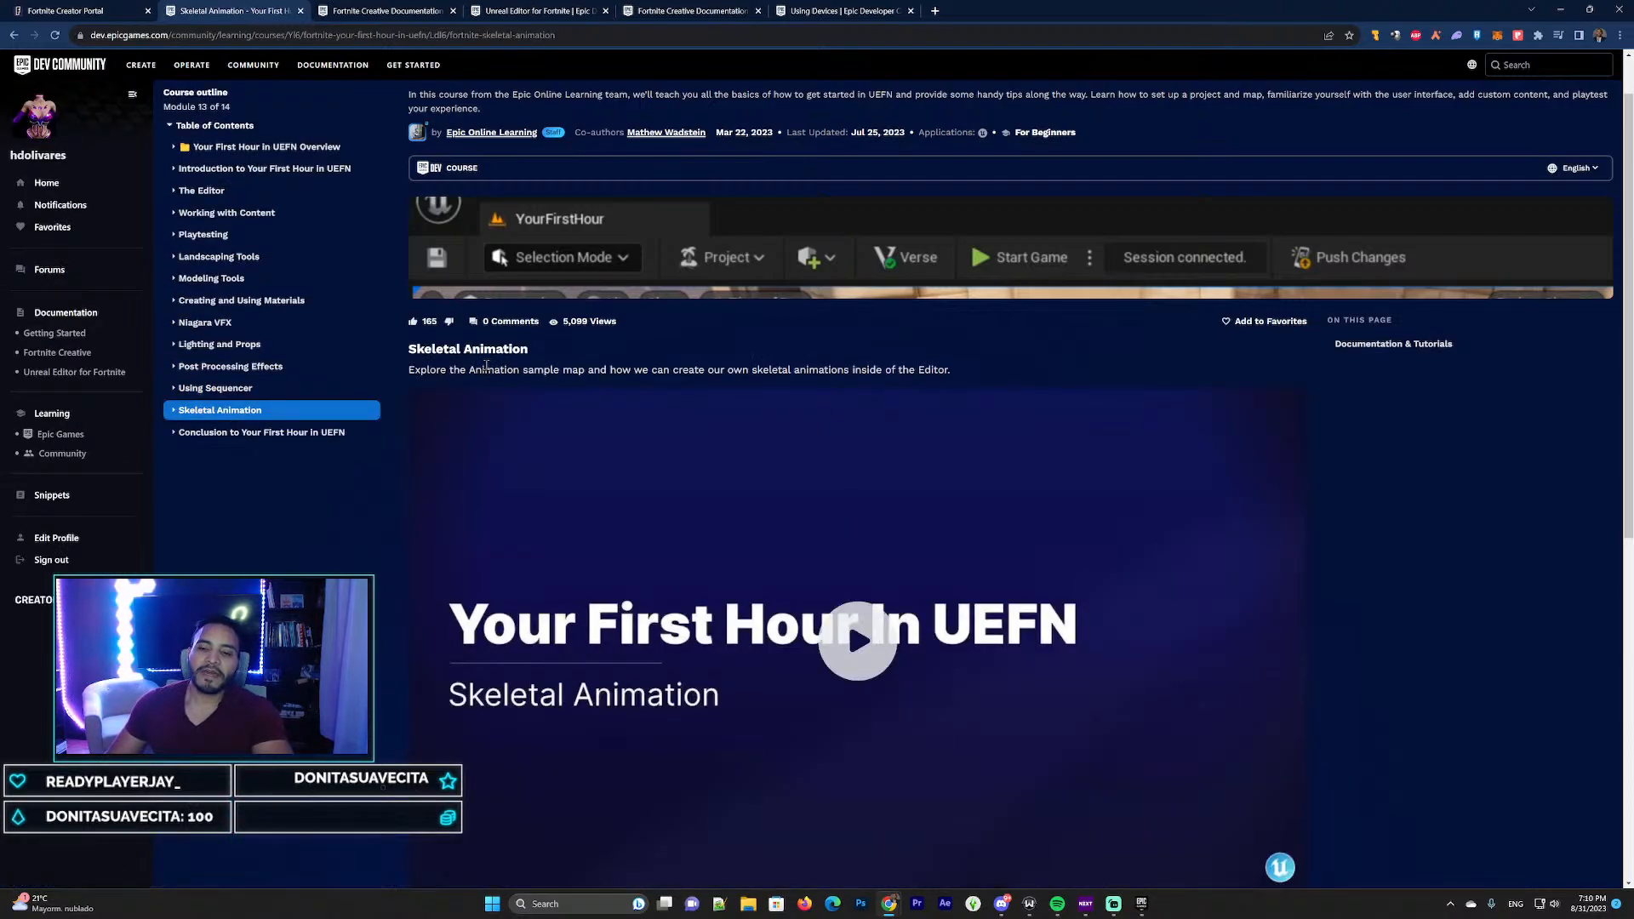
scroll(470, 369, "down", 2)
scroll(471, 369, "up", 2)
left_click(249, 385)
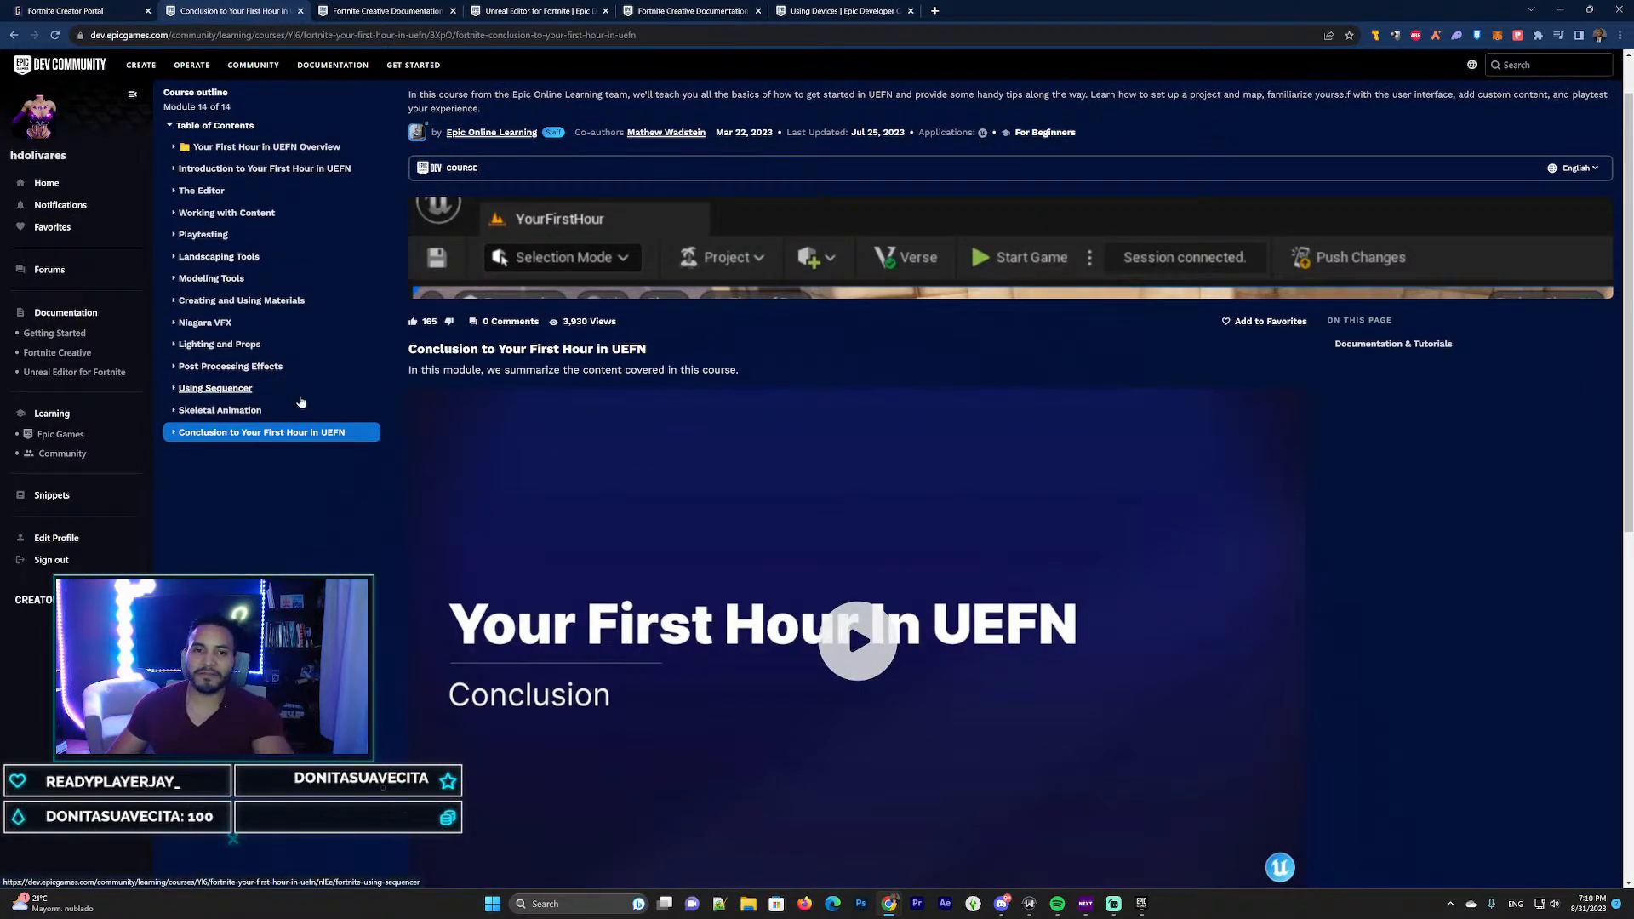
scroll(300, 401, "up", 1)
scroll(370, 370, "up", 4)
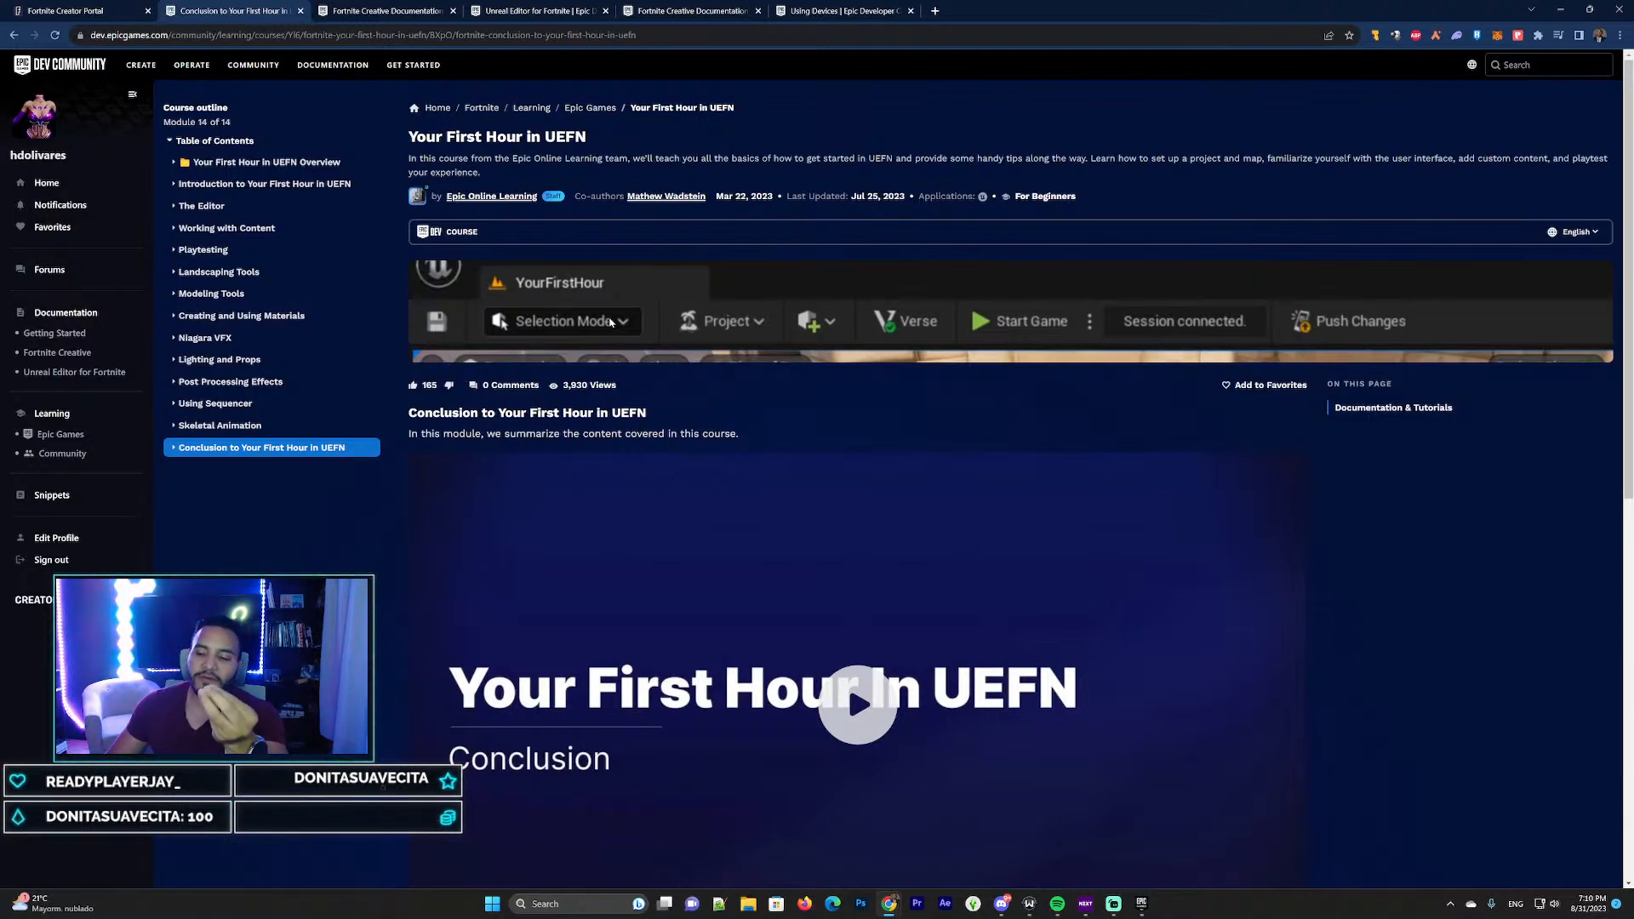
scroll(766, 468, "down", 1)
scroll(877, 516, "up", 1)
Switch to the Epic Games Launcher, launch Unreal Editor for Fortnite, and reposition its News window over the viewport
left_click(1144, 900)
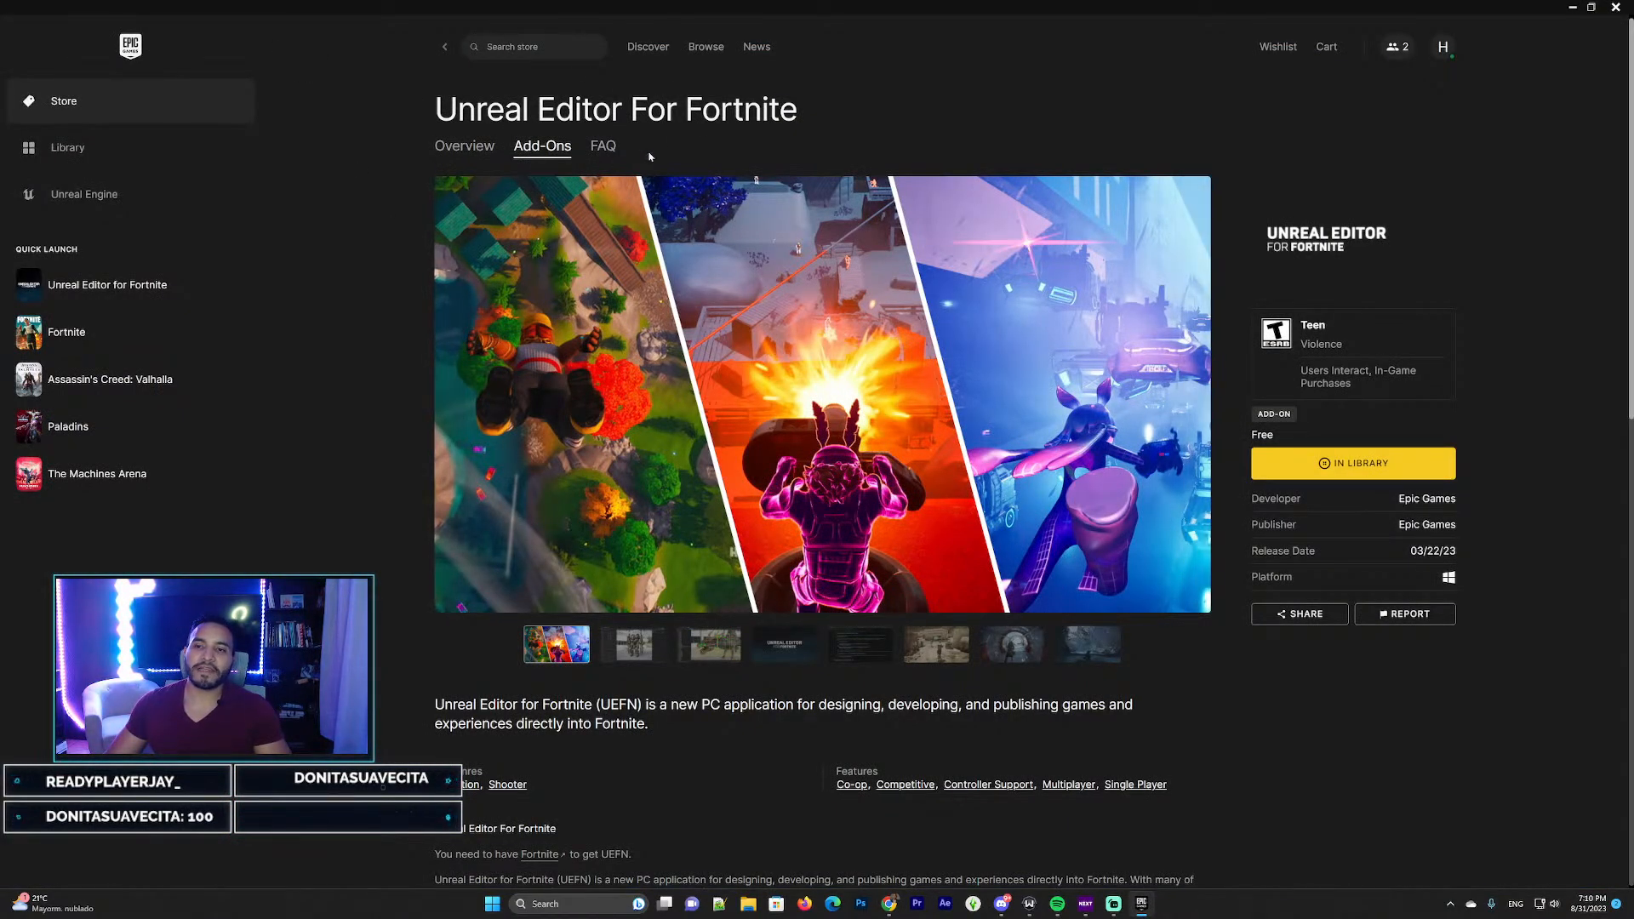
left_click(123, 293)
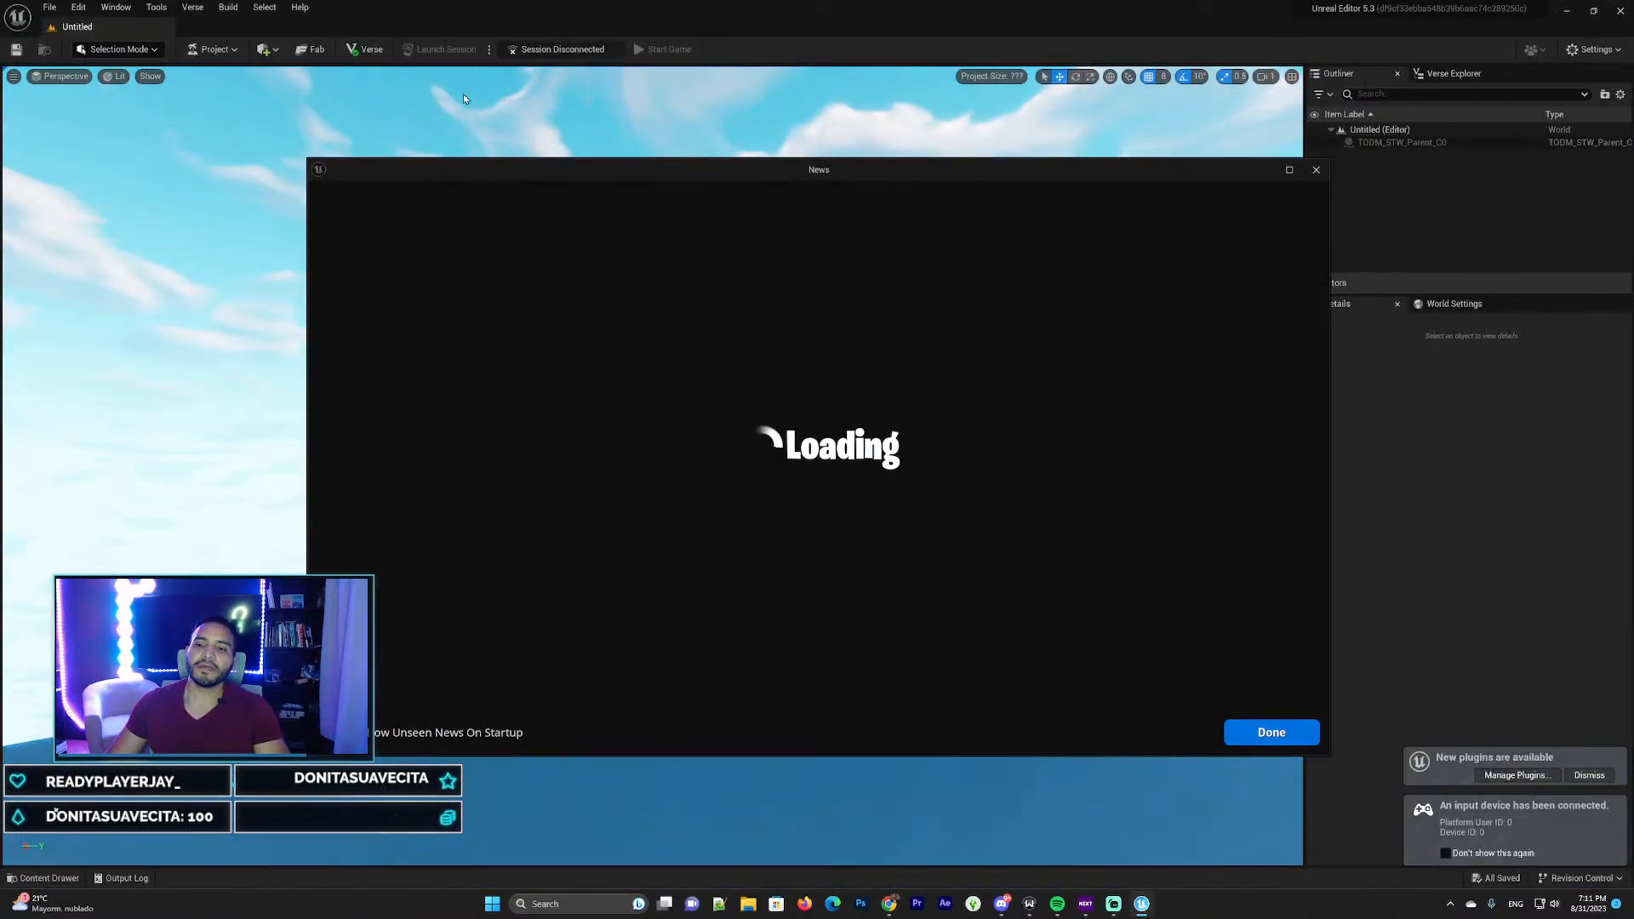
left_click_drag(583, 168, 441, 168)
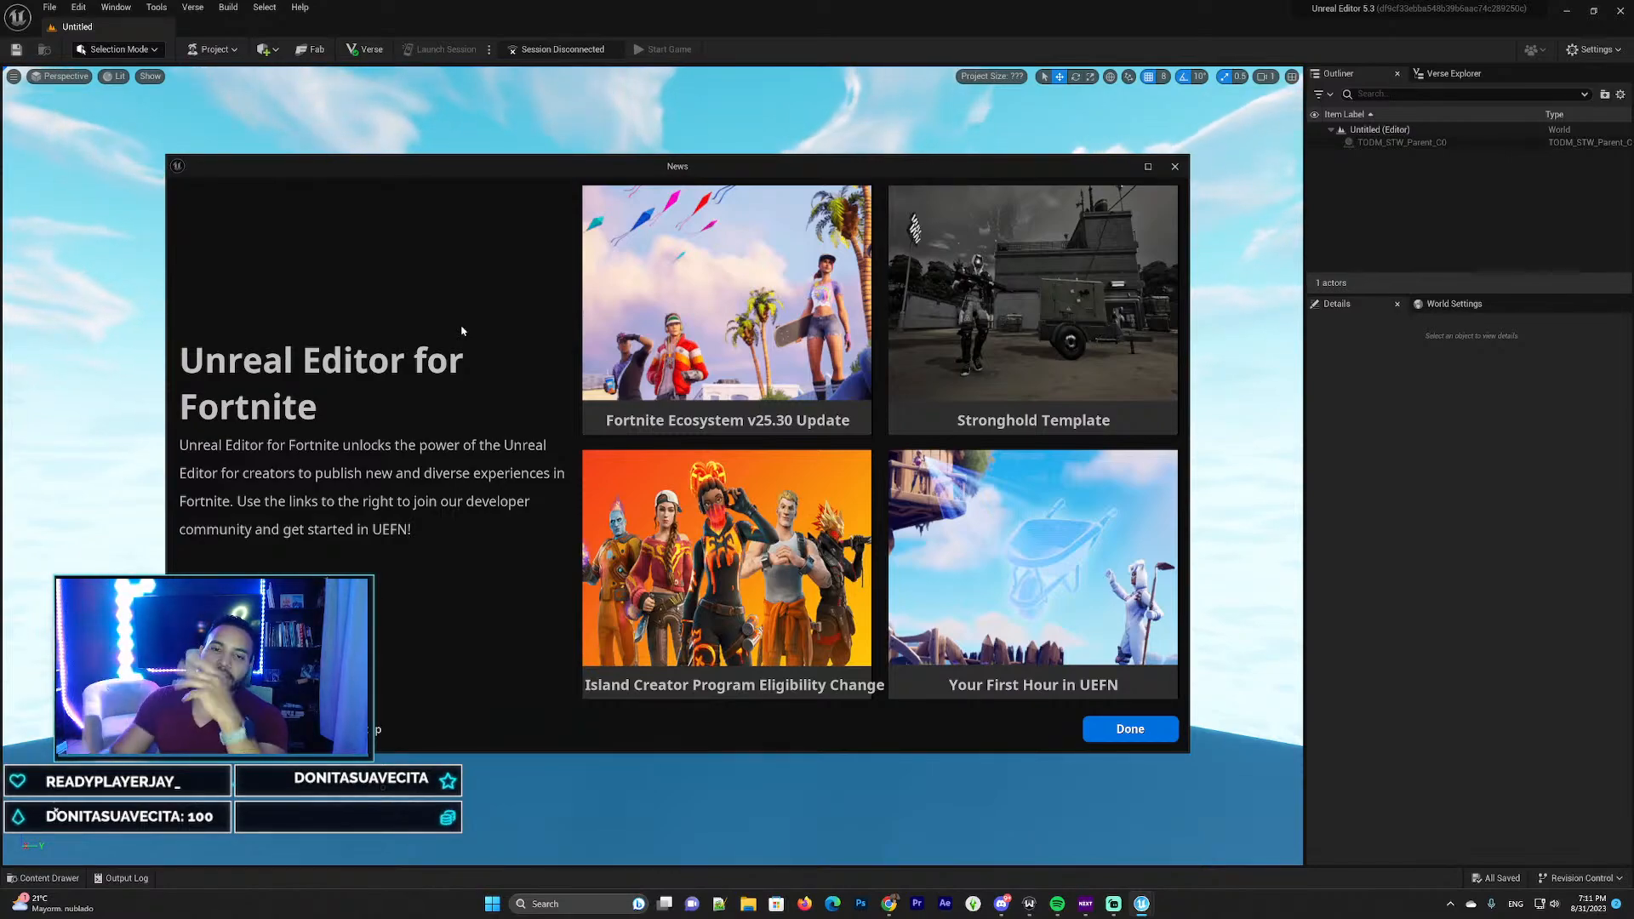
mouse_move(388, 172)
left_mouse_down()
mouse_move(355, 171)
mouse_move(368, 174)
left_mouse_up()
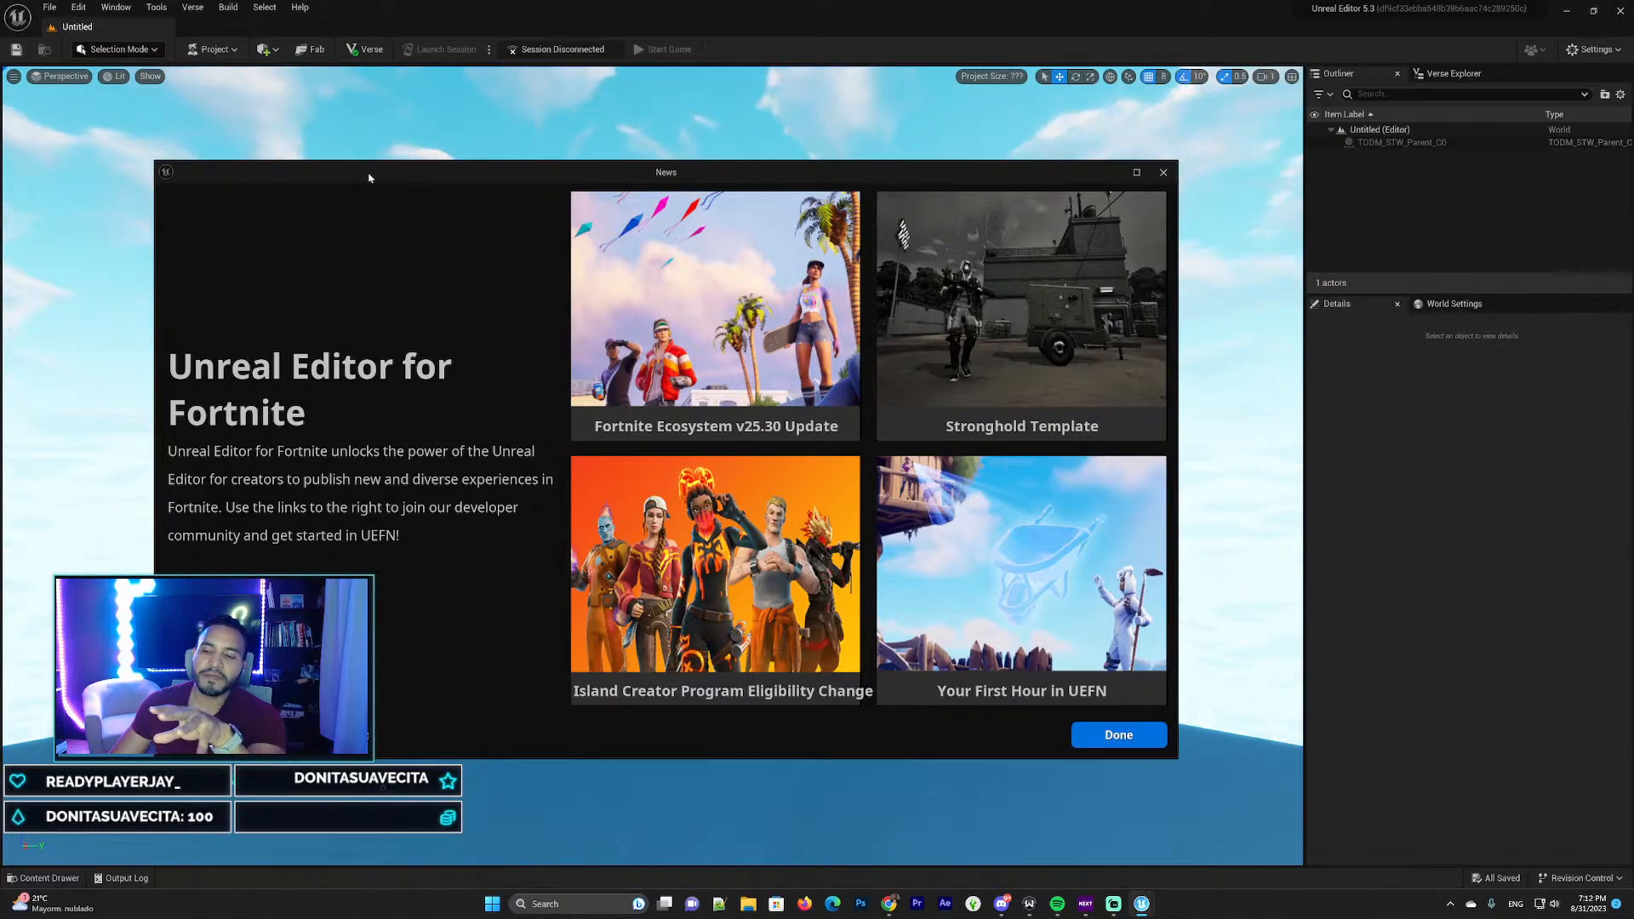
left_click_drag(368, 178, 466, 167)
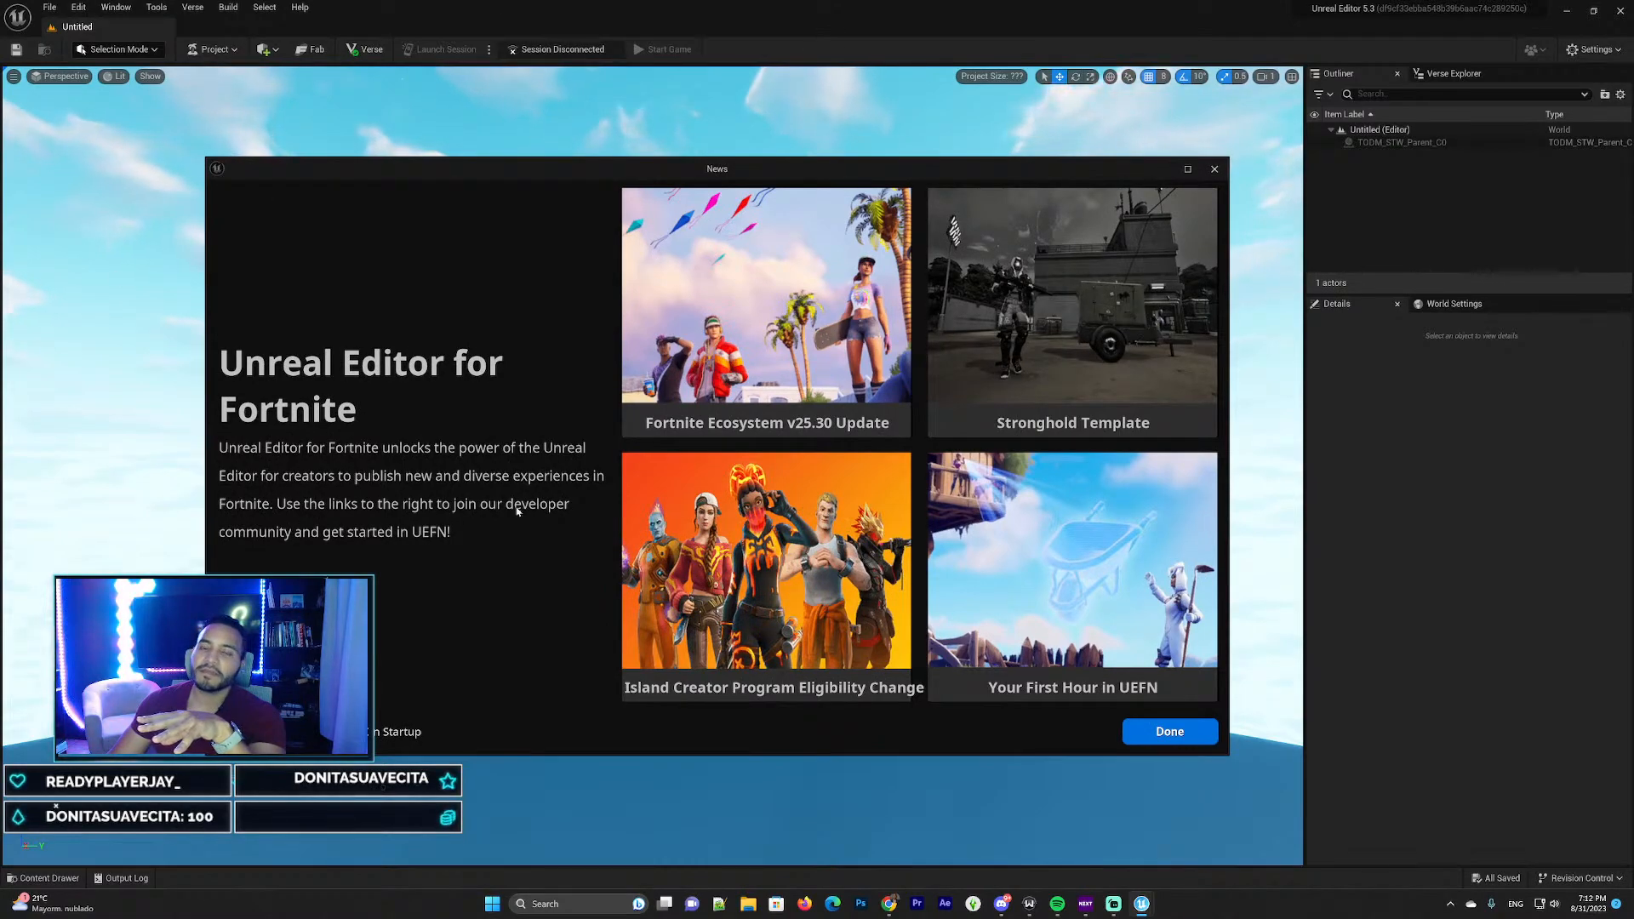
left_click_drag(365, 164, 328, 136)
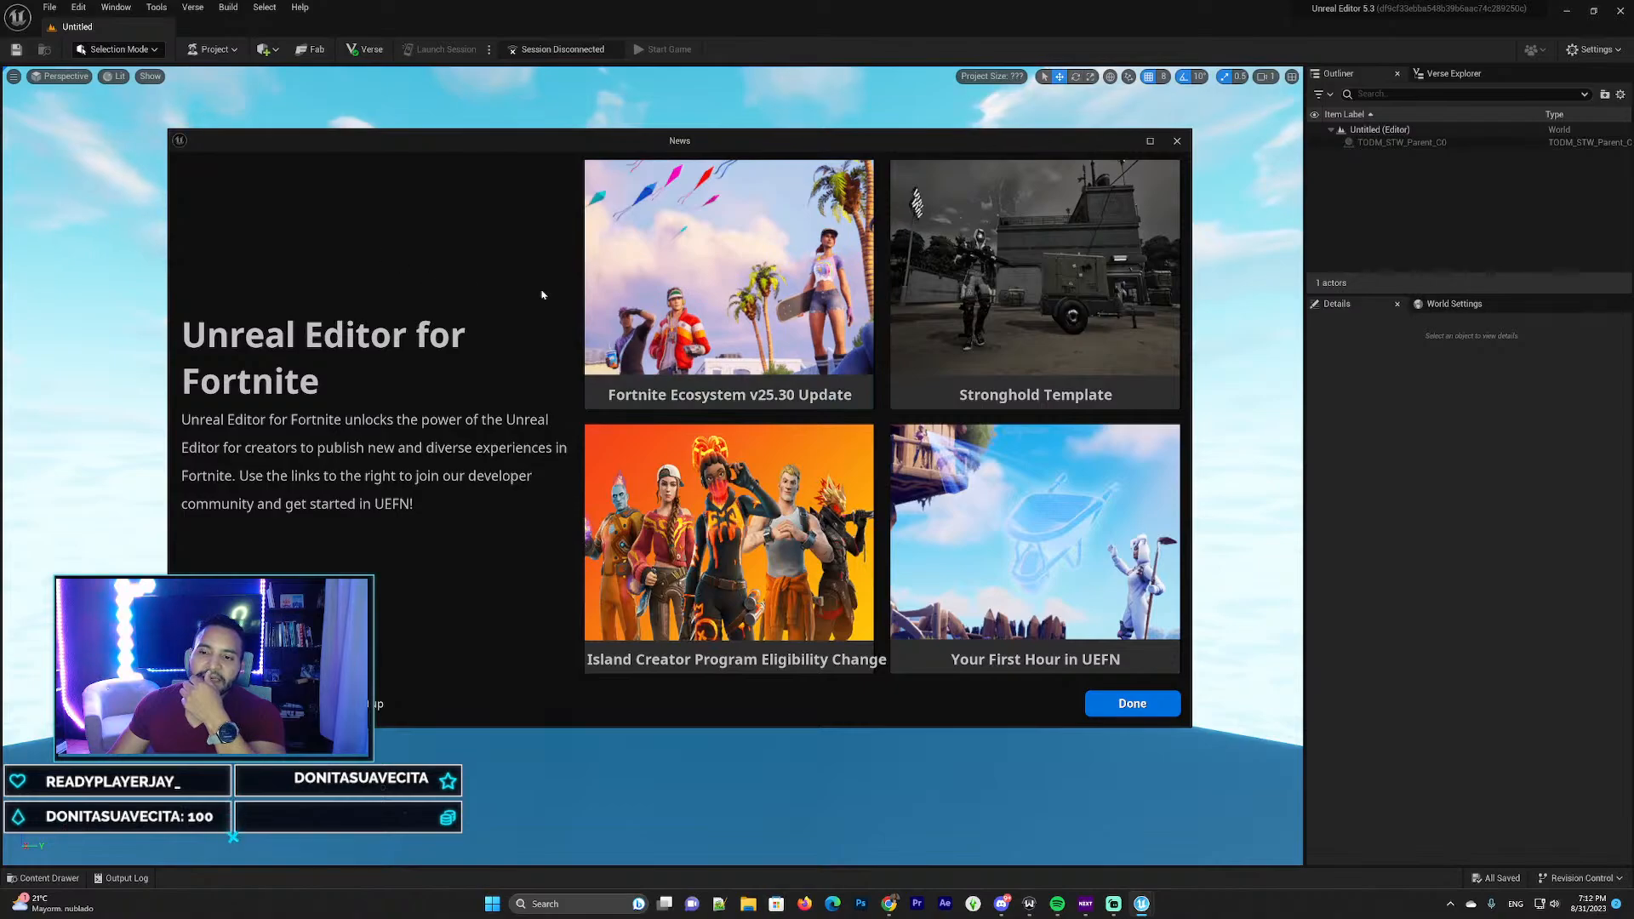
Open the Fortnite Ecosystem v25.30 Update article from the editor's news and skim through its patch notes
left_click(759, 303)
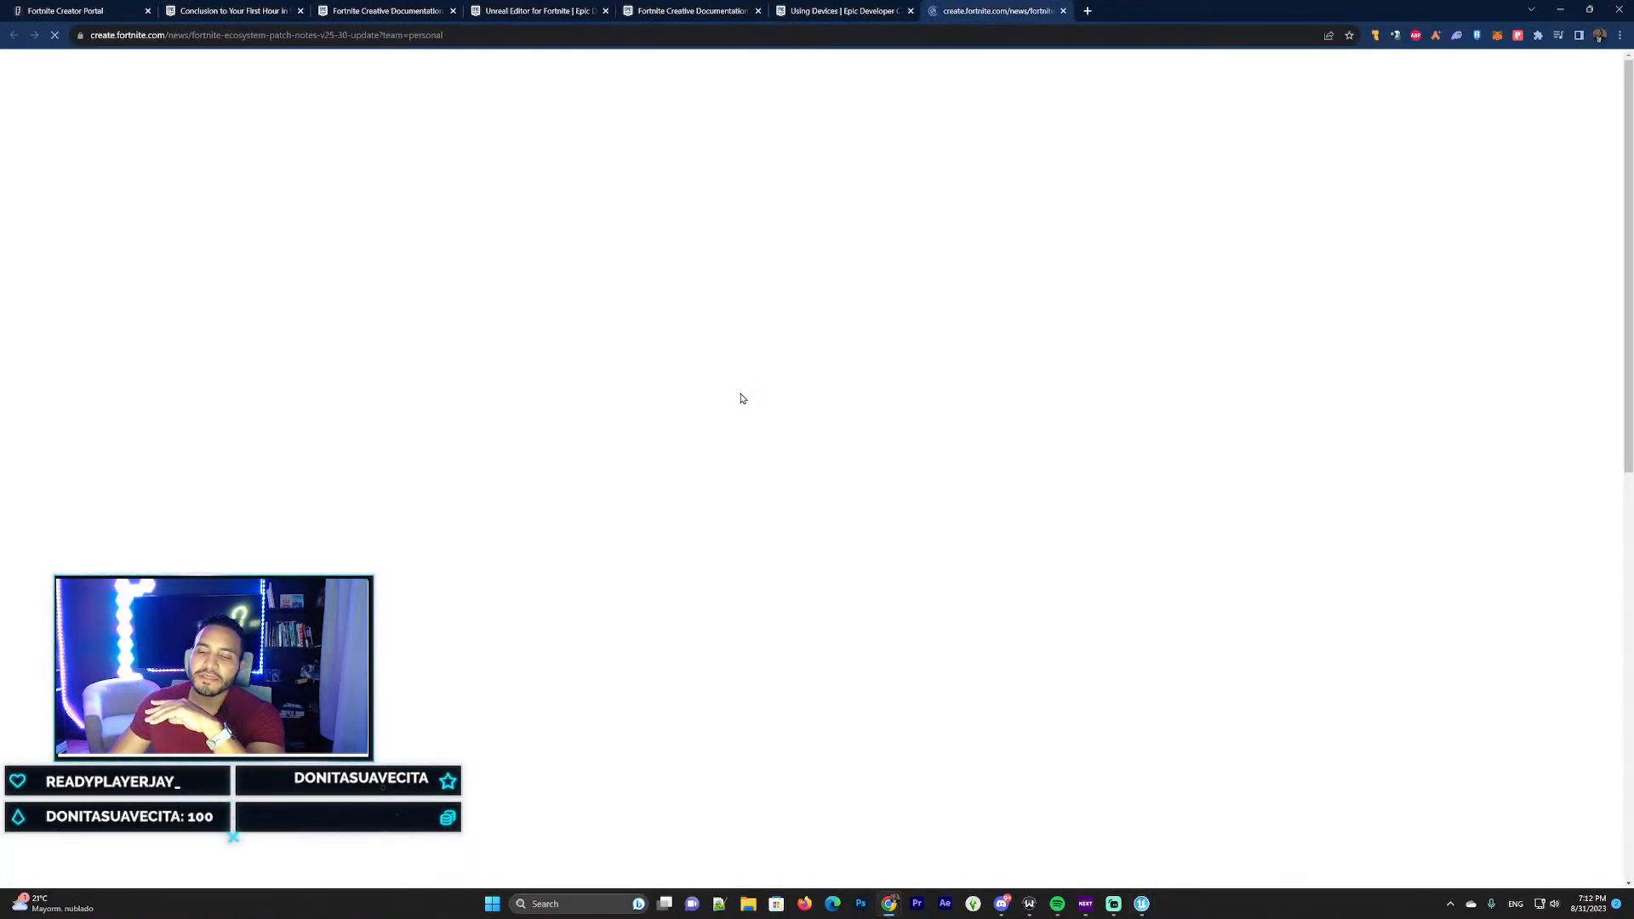
scroll(753, 398, "down", 5)
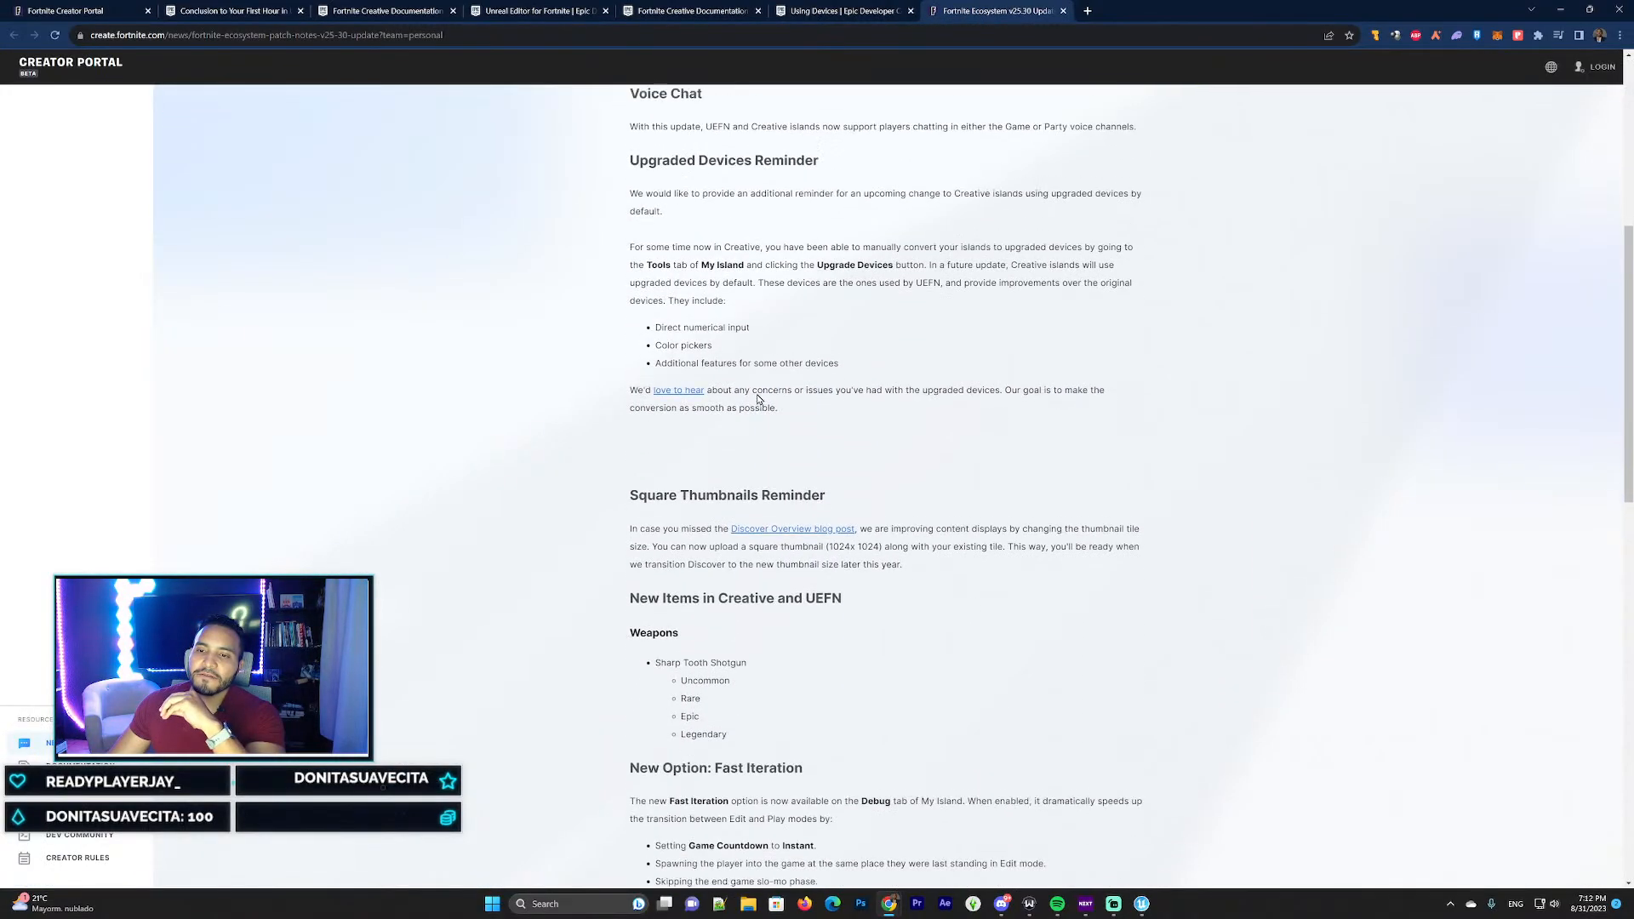
scroll(757, 398, "down", 7)
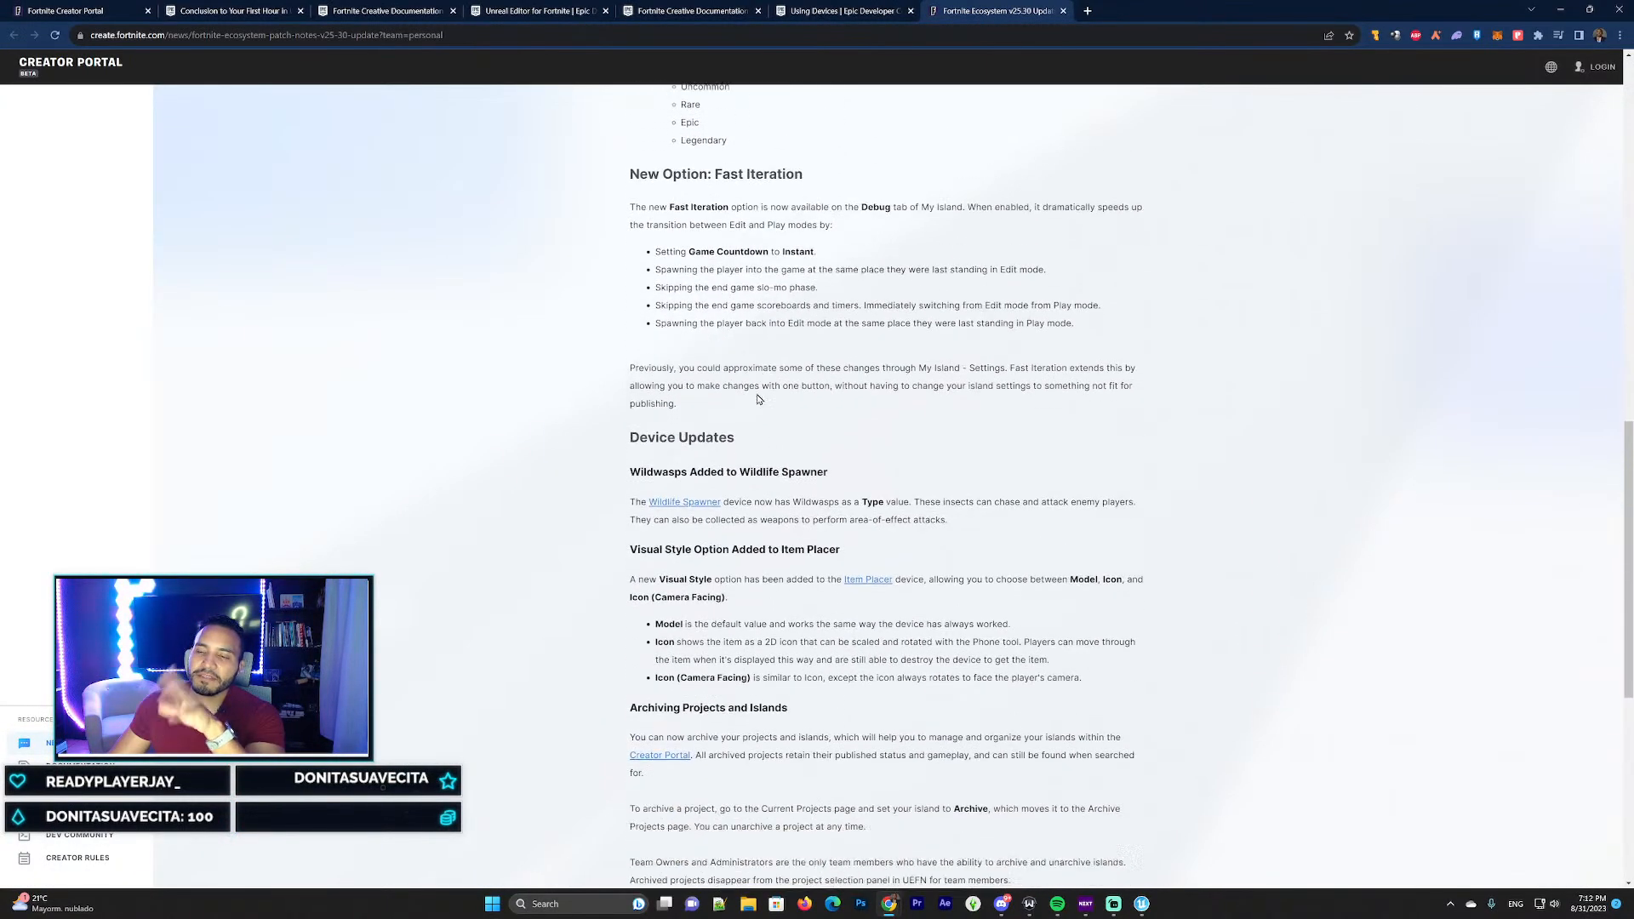
scroll(757, 398, "down", 2)
scroll(759, 399, "up", 15)
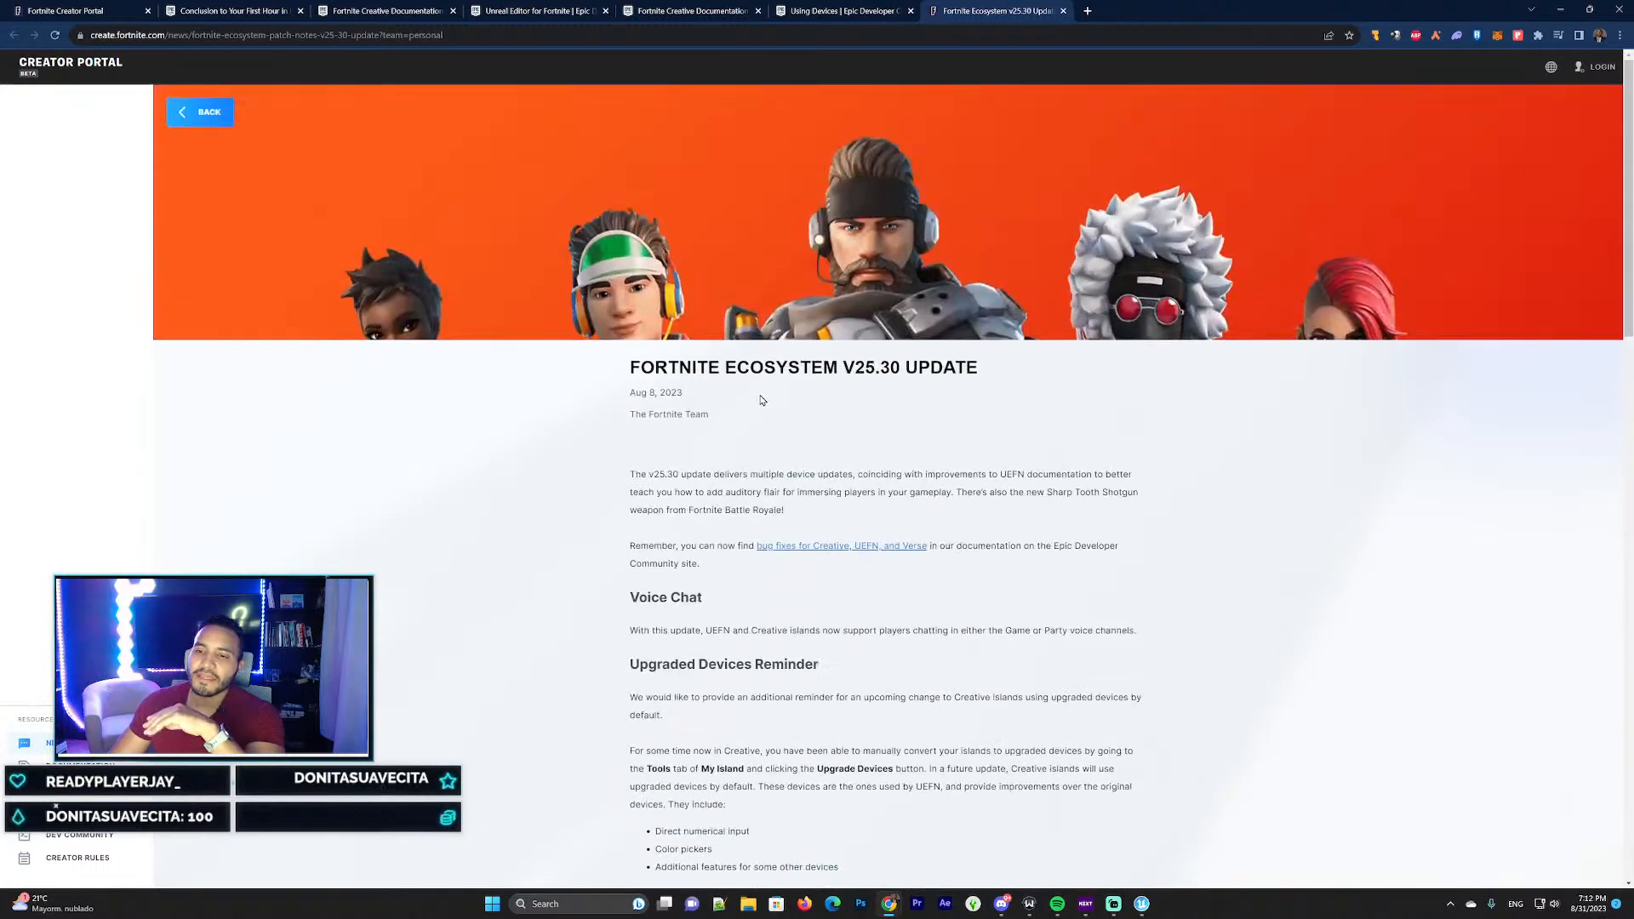
Return to the editor's News window and open the Island Creator Program Eligibility Change article
mouse_move(1141, 902)
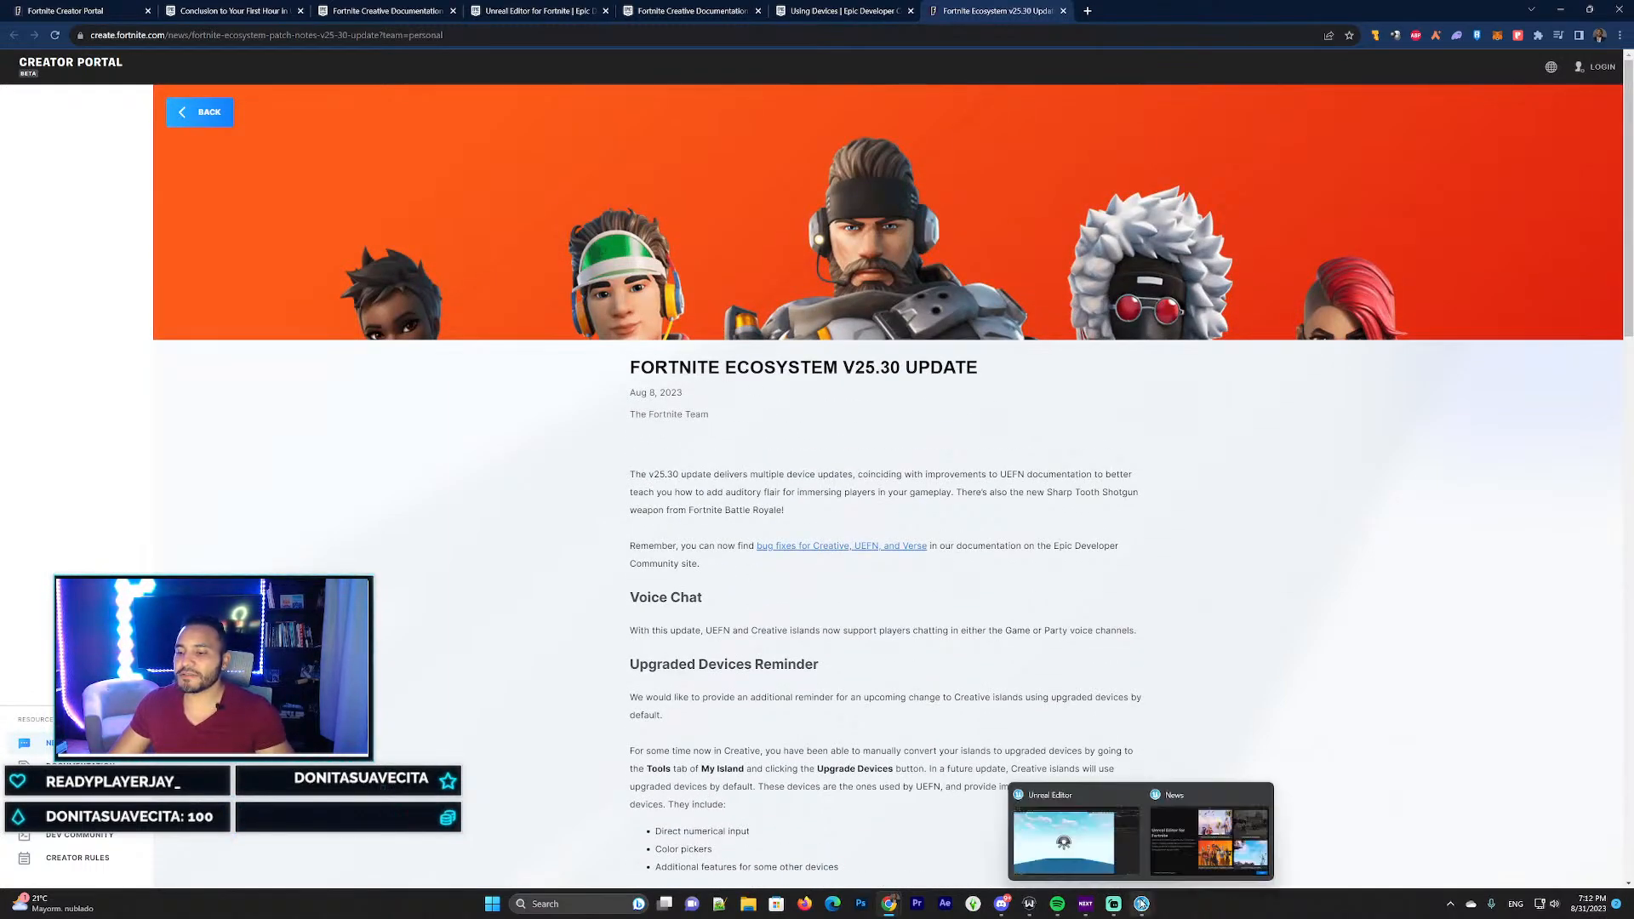
left_click(1183, 842)
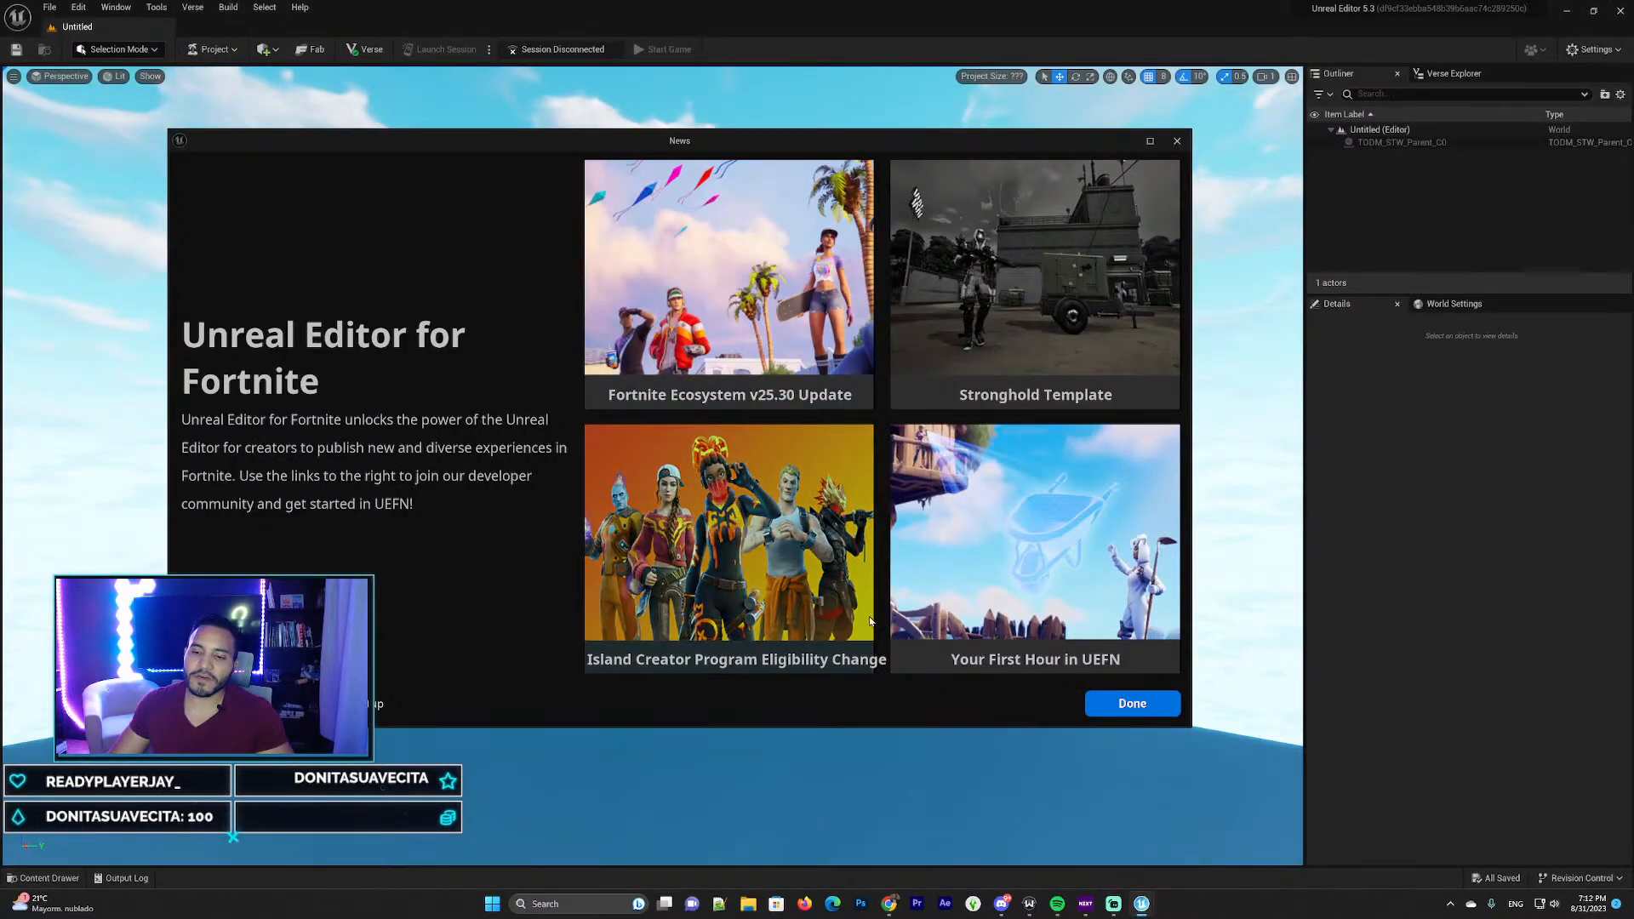
left_click(712, 521)
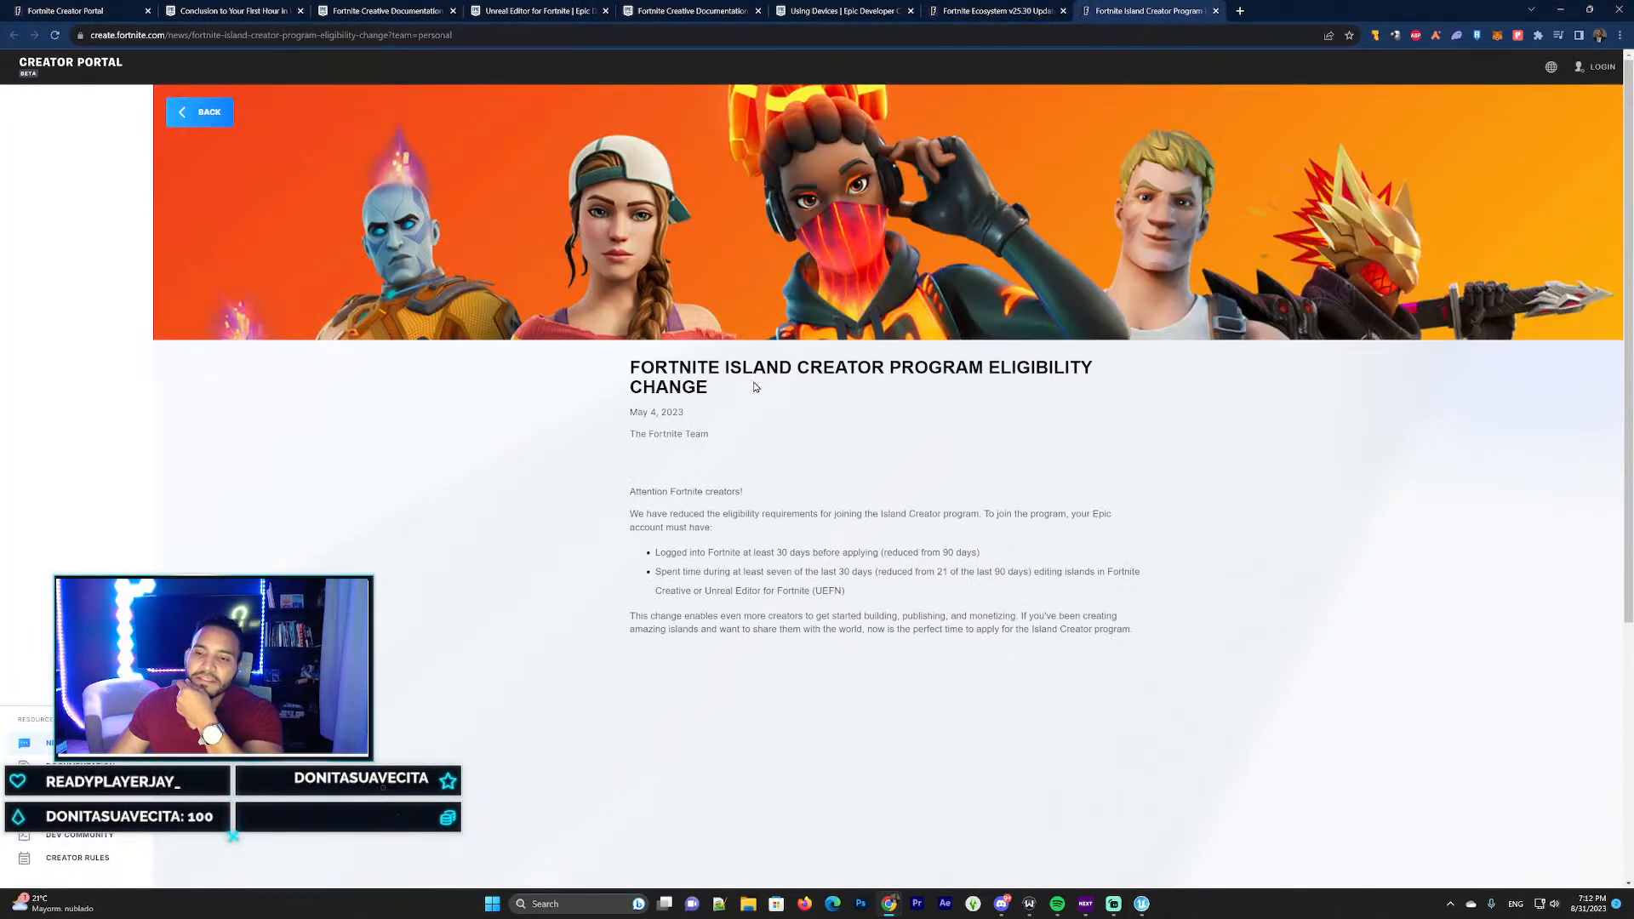
Read the Island Creator program's eligibility requirements, highlighting the account login and island-editing time conditions
scroll(746, 358, "down", 1)
left_click_drag(655, 489, 928, 490)
left_click(878, 494)
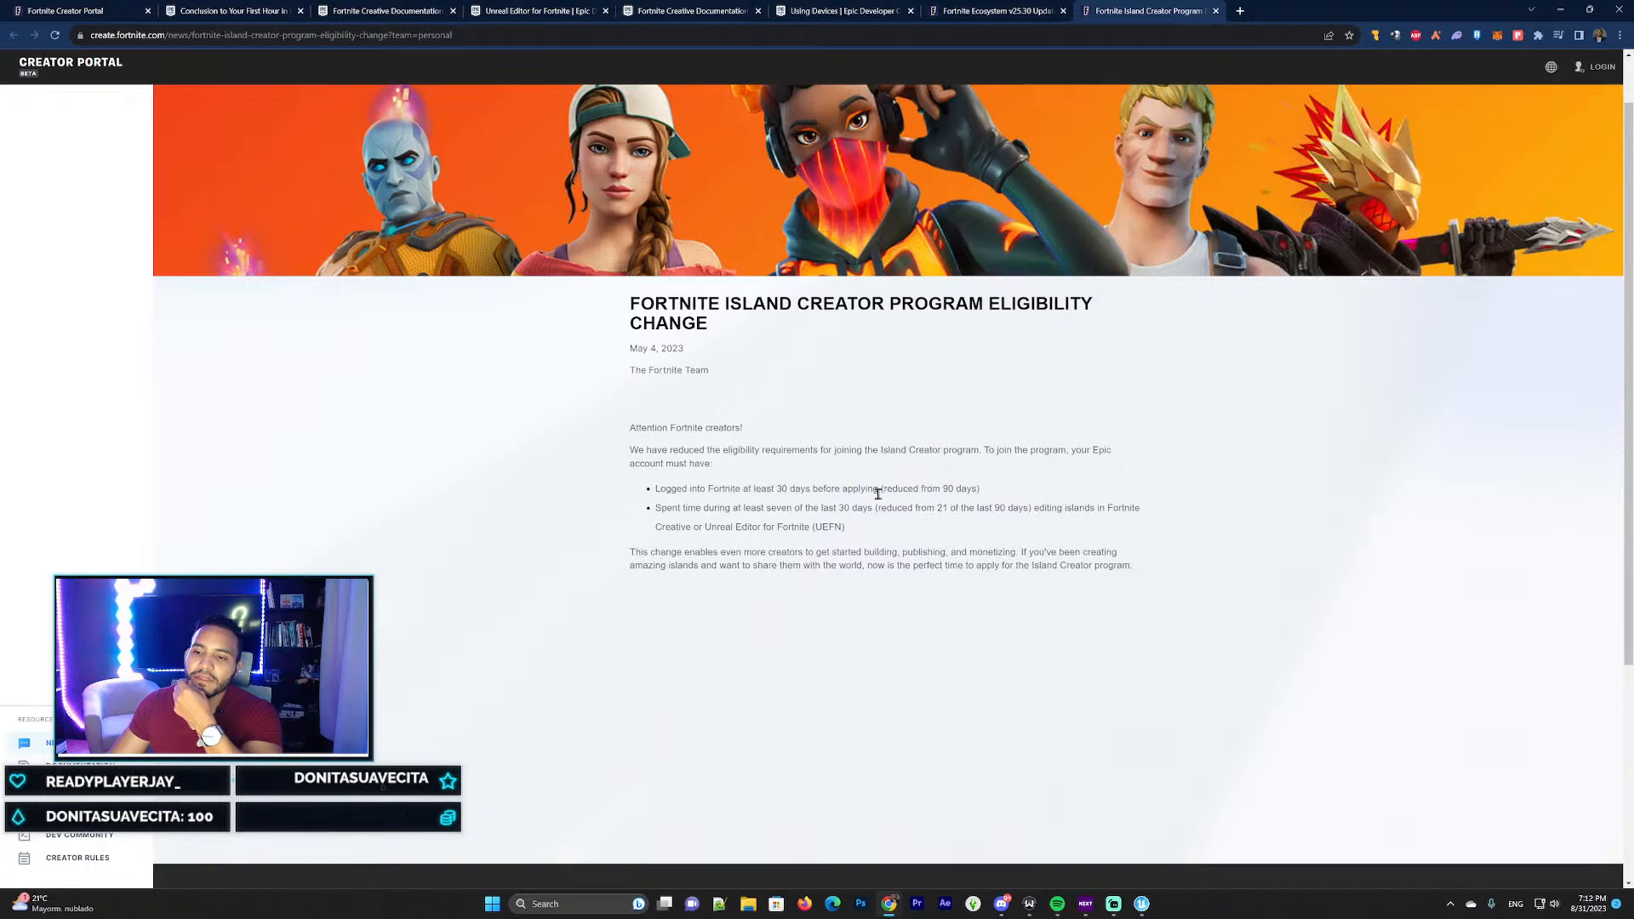
left_click_drag(690, 489, 970, 507)
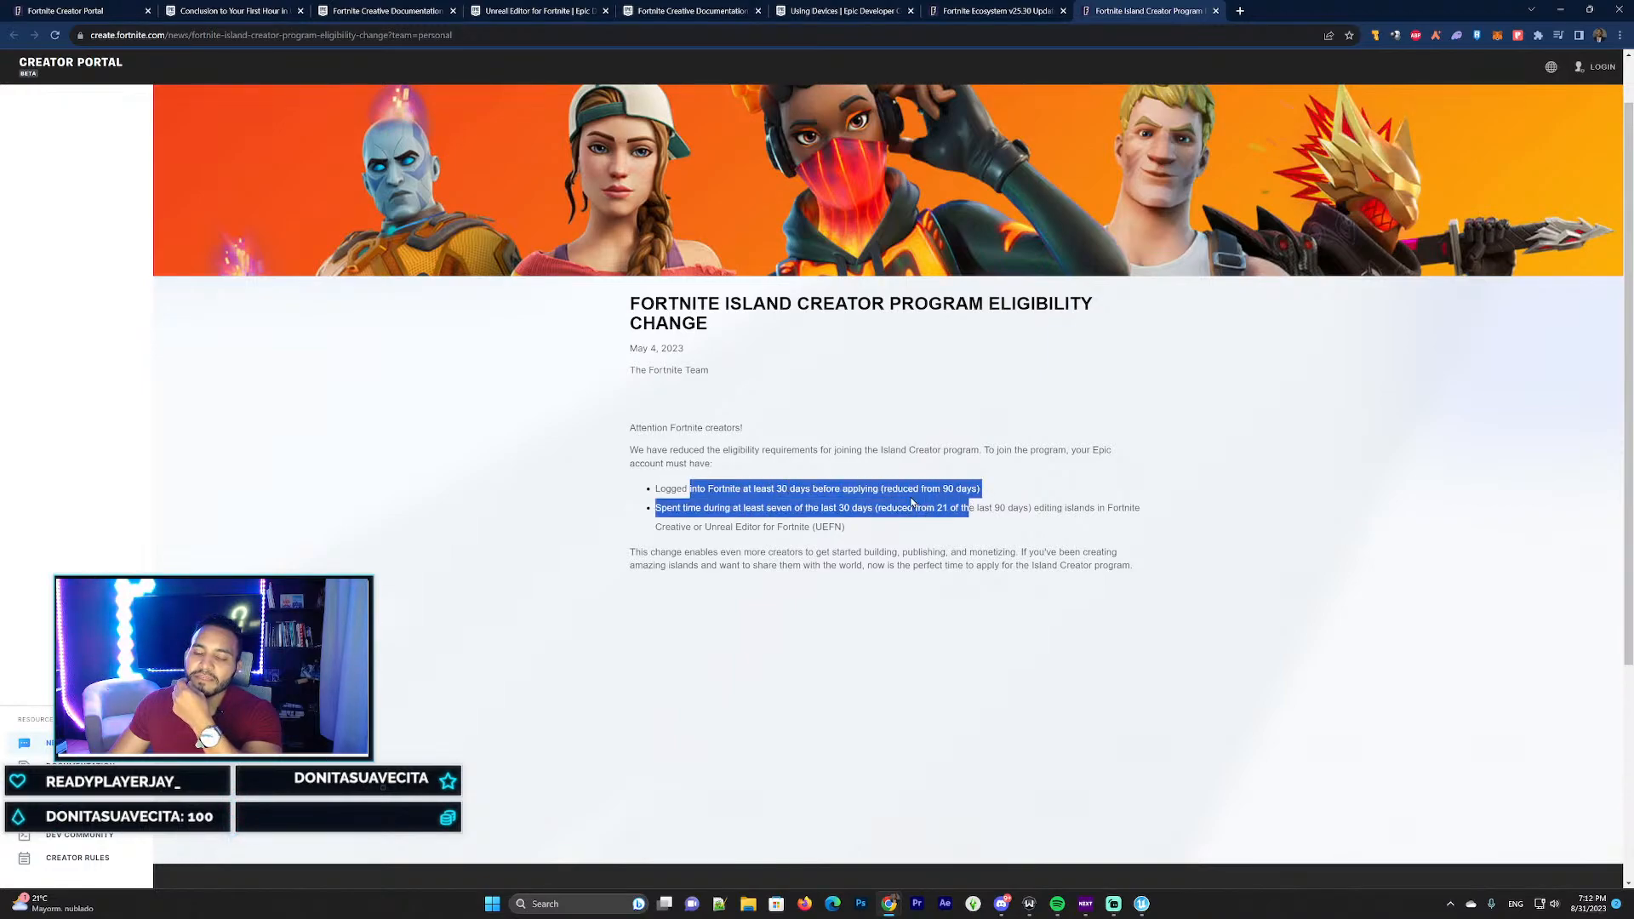
left_click_drag(662, 508, 1040, 510)
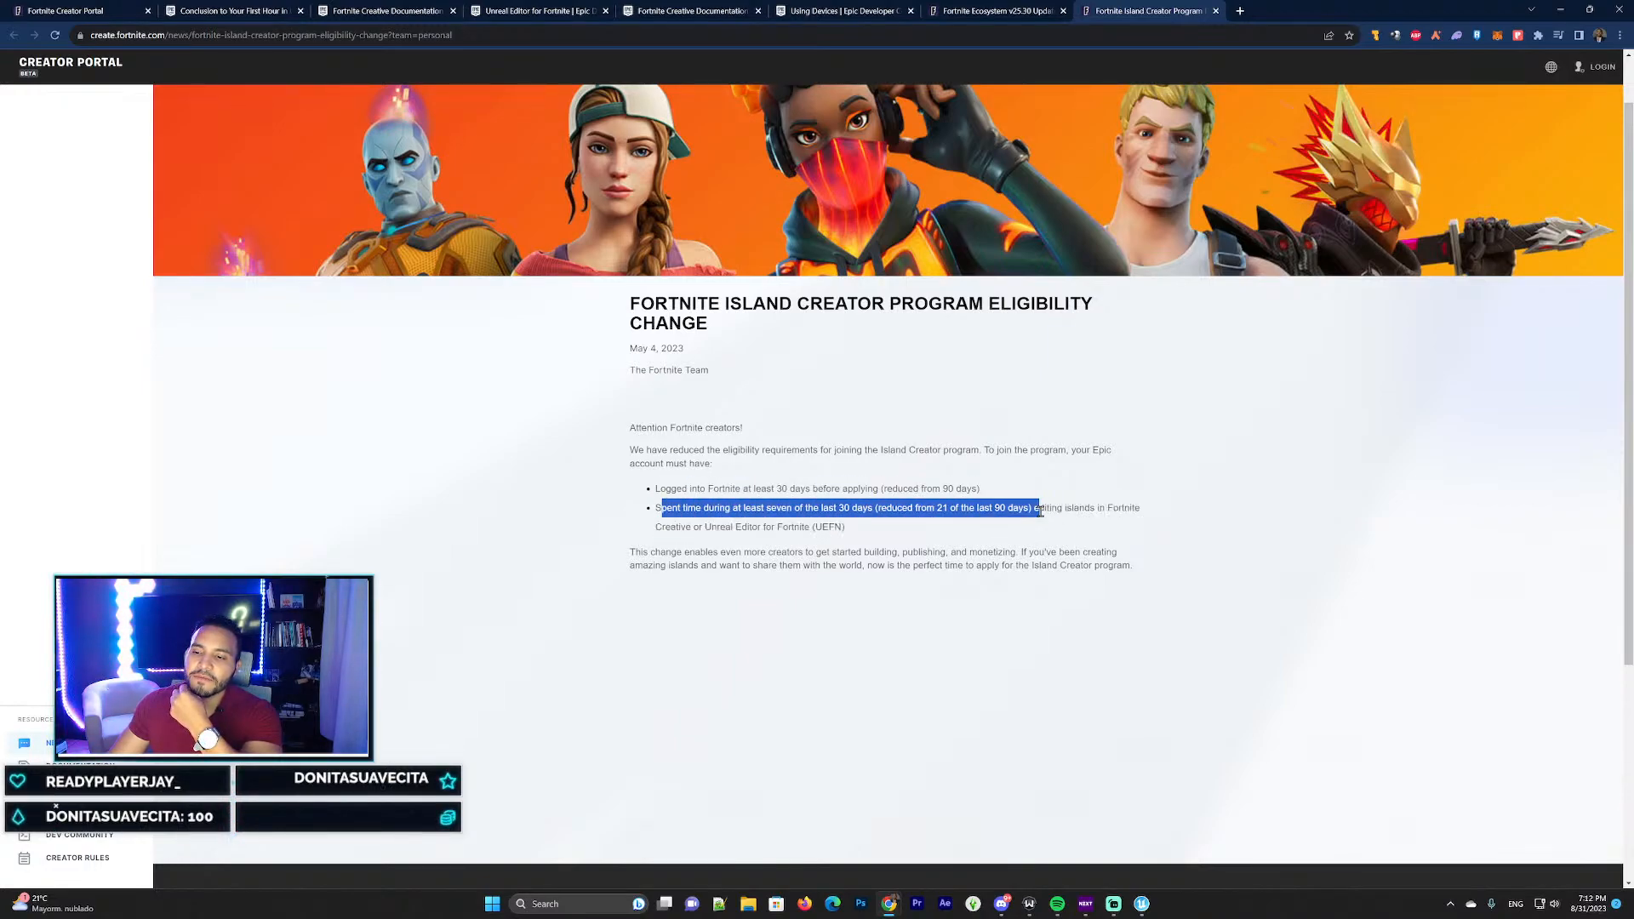
left_click_drag(717, 508, 940, 526)
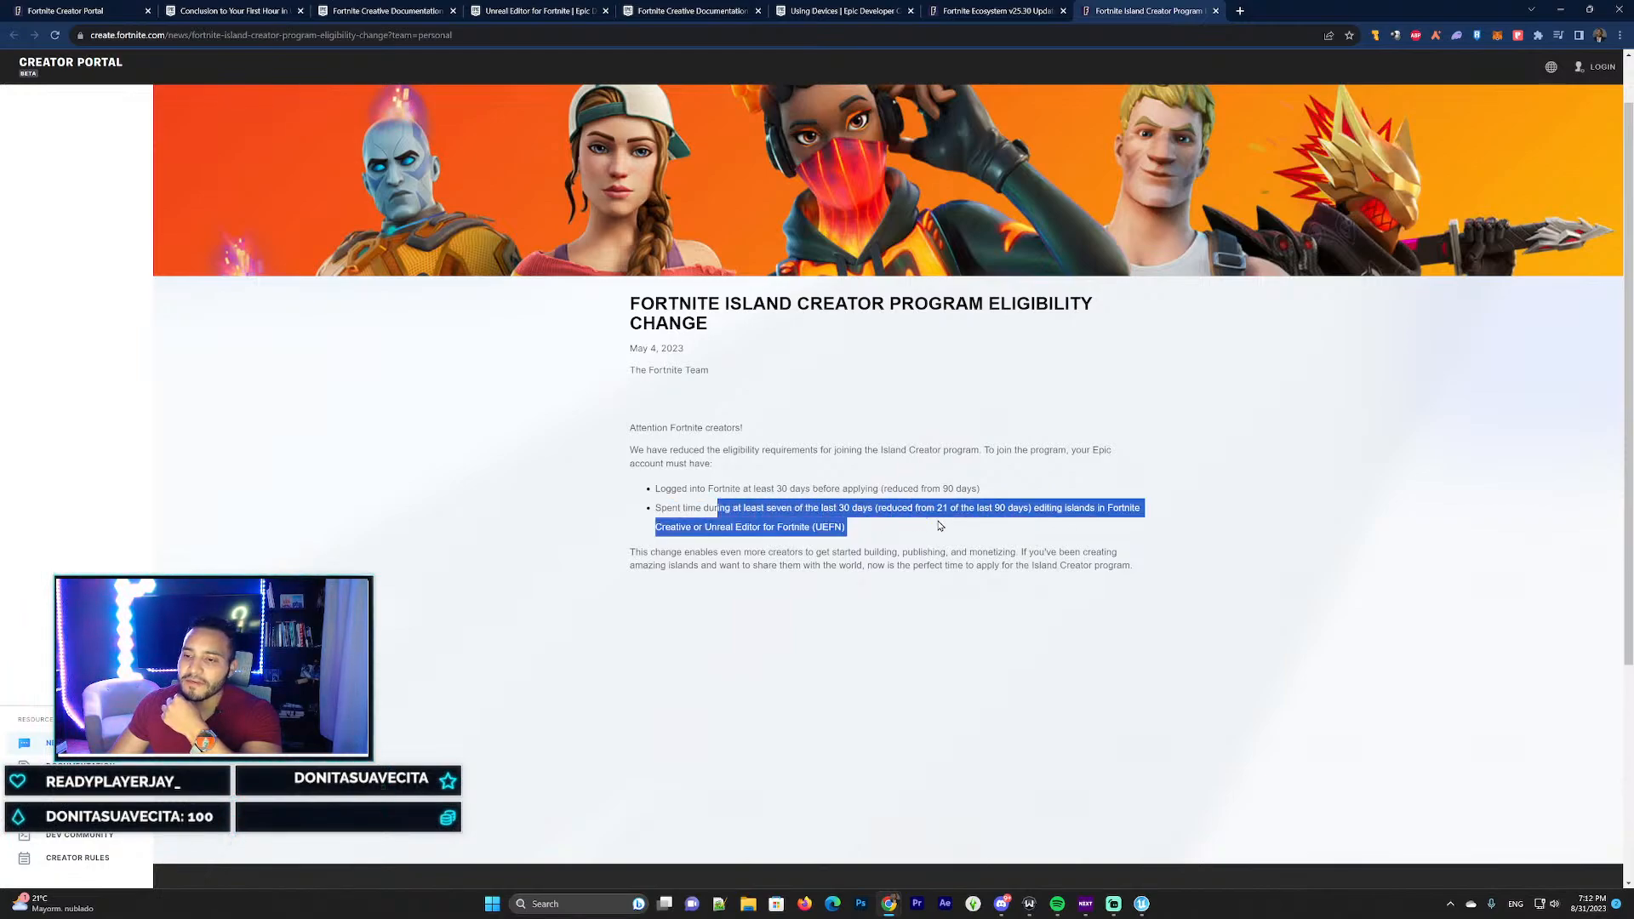
left_click(971, 510)
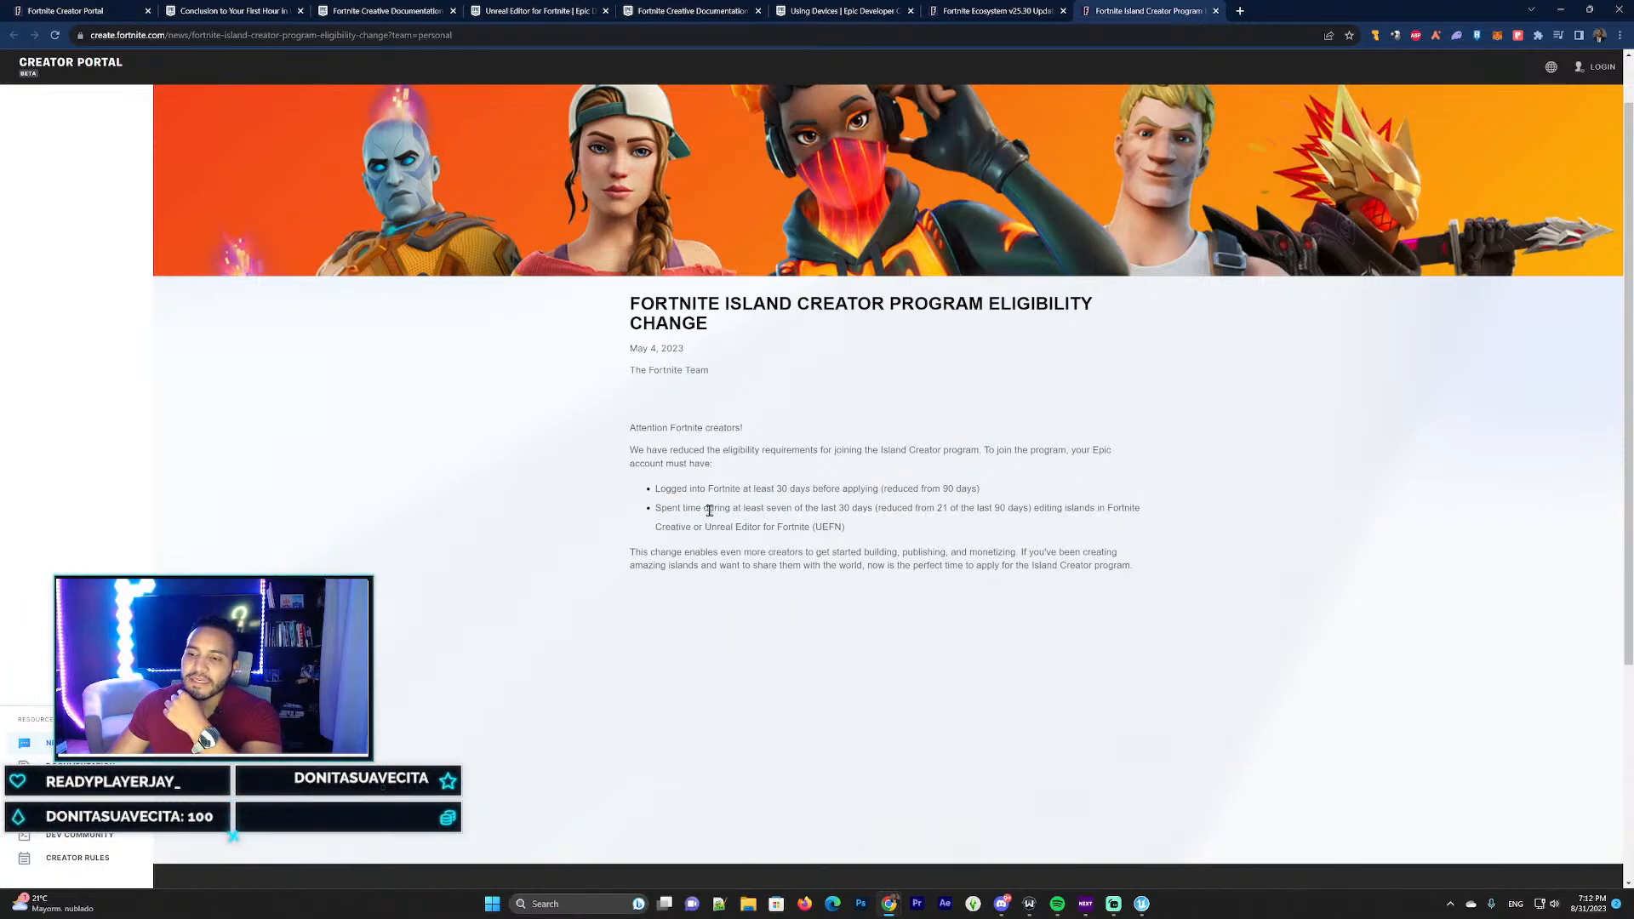
left_click_drag(659, 510, 761, 529)
left_click(749, 565)
scroll(817, 527, "up", 1)
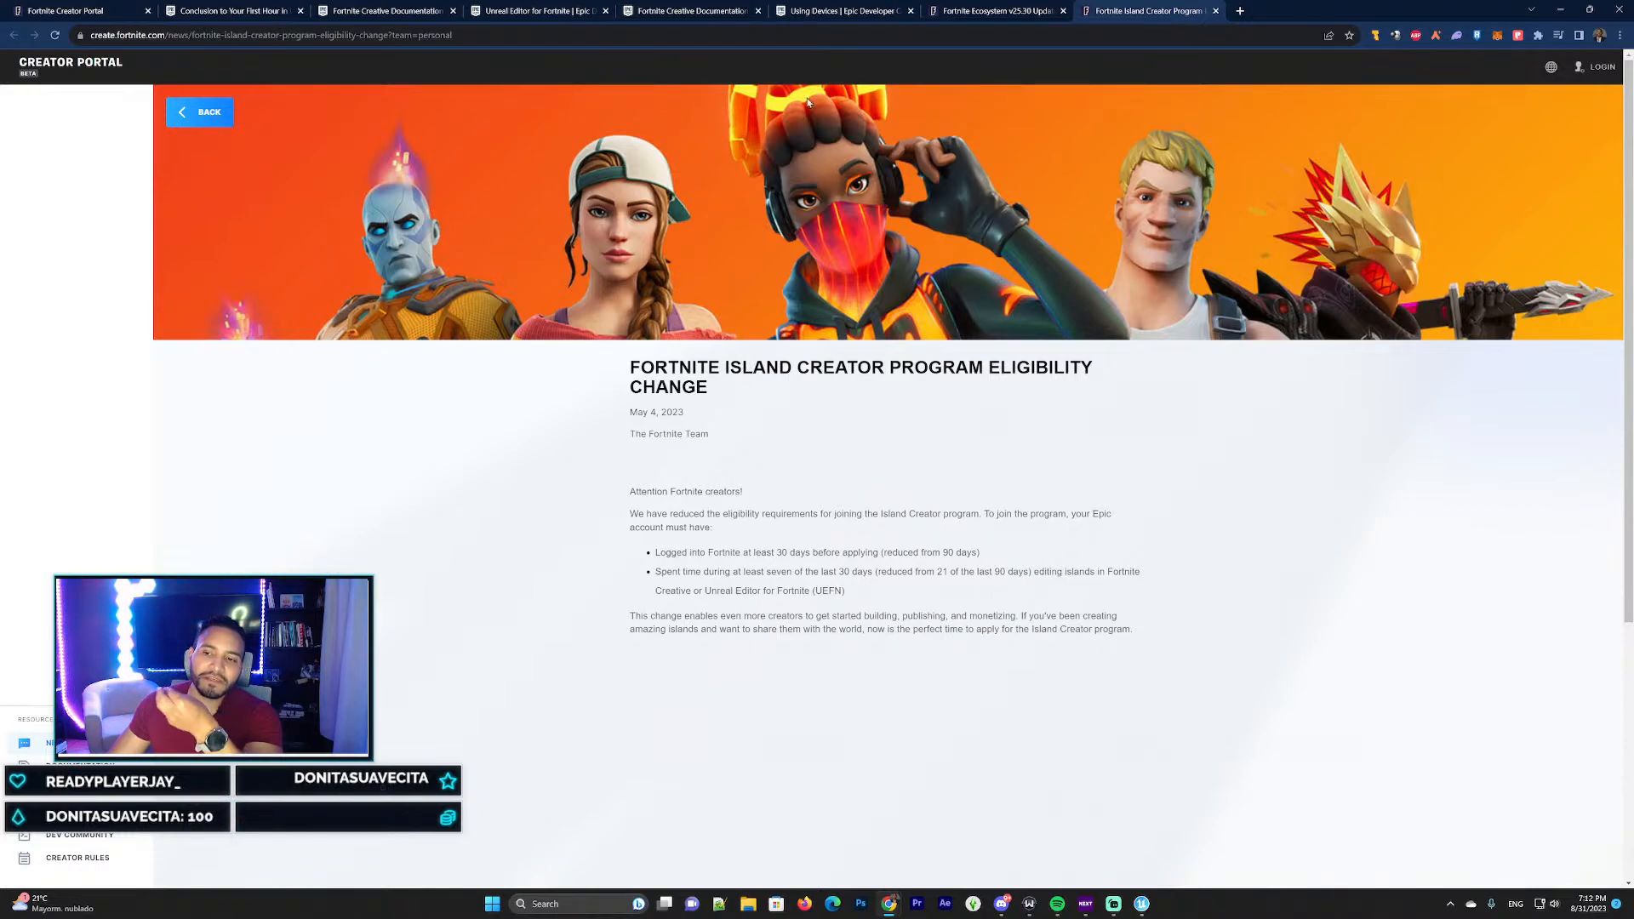
Close the eligibility change and v25.30 update articles in the browser
left_click(1217, 12)
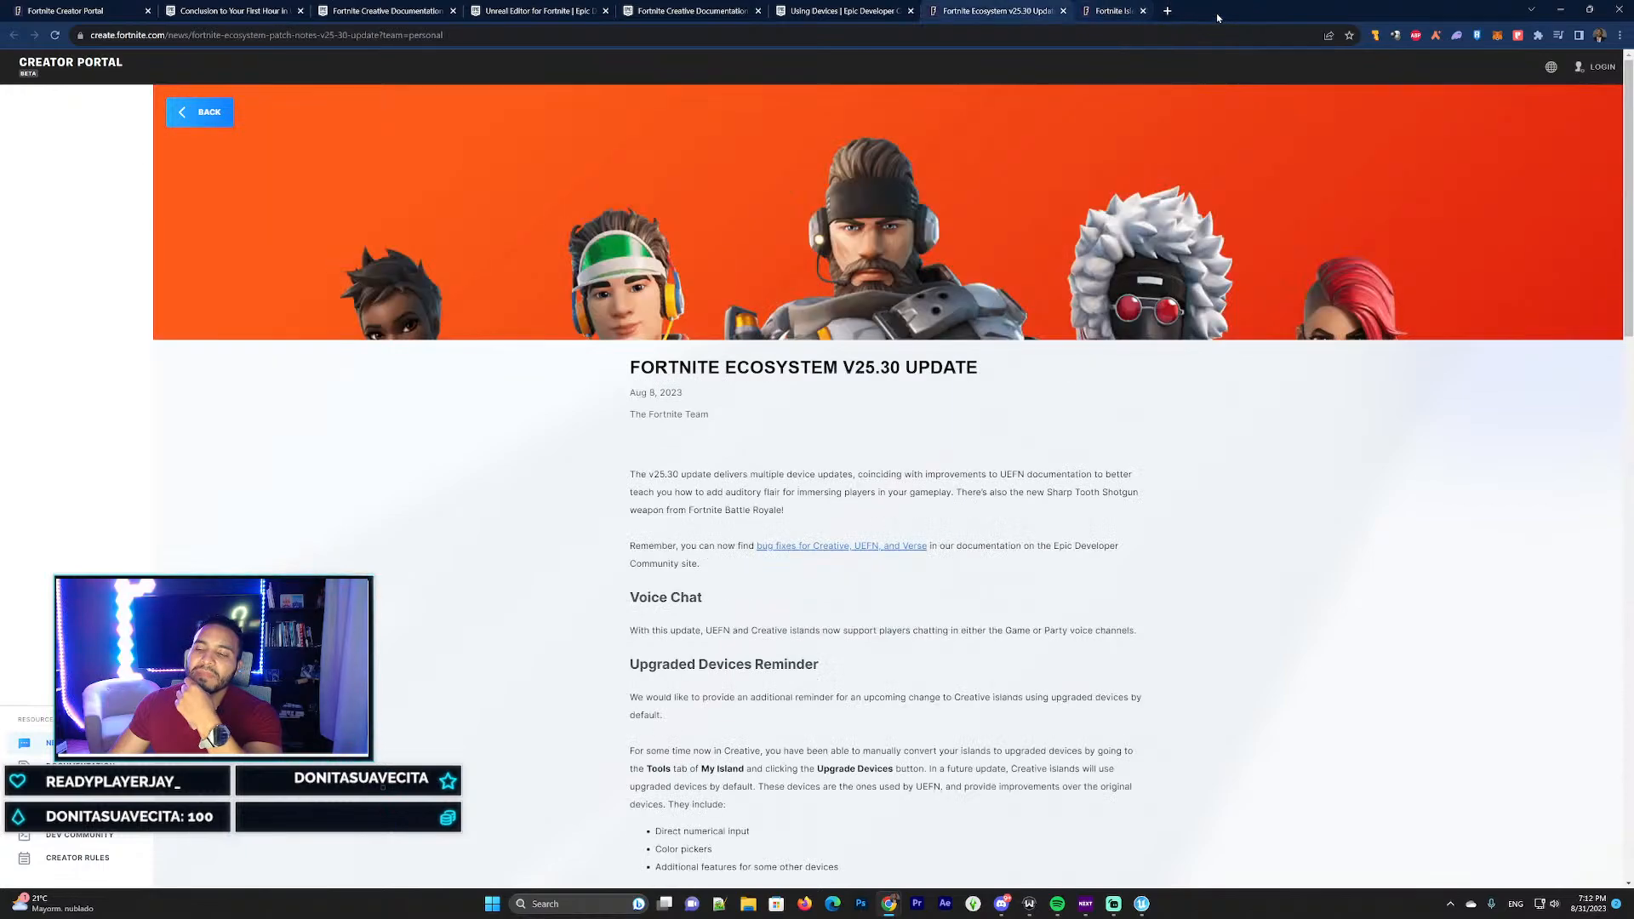
left_click(1064, 11)
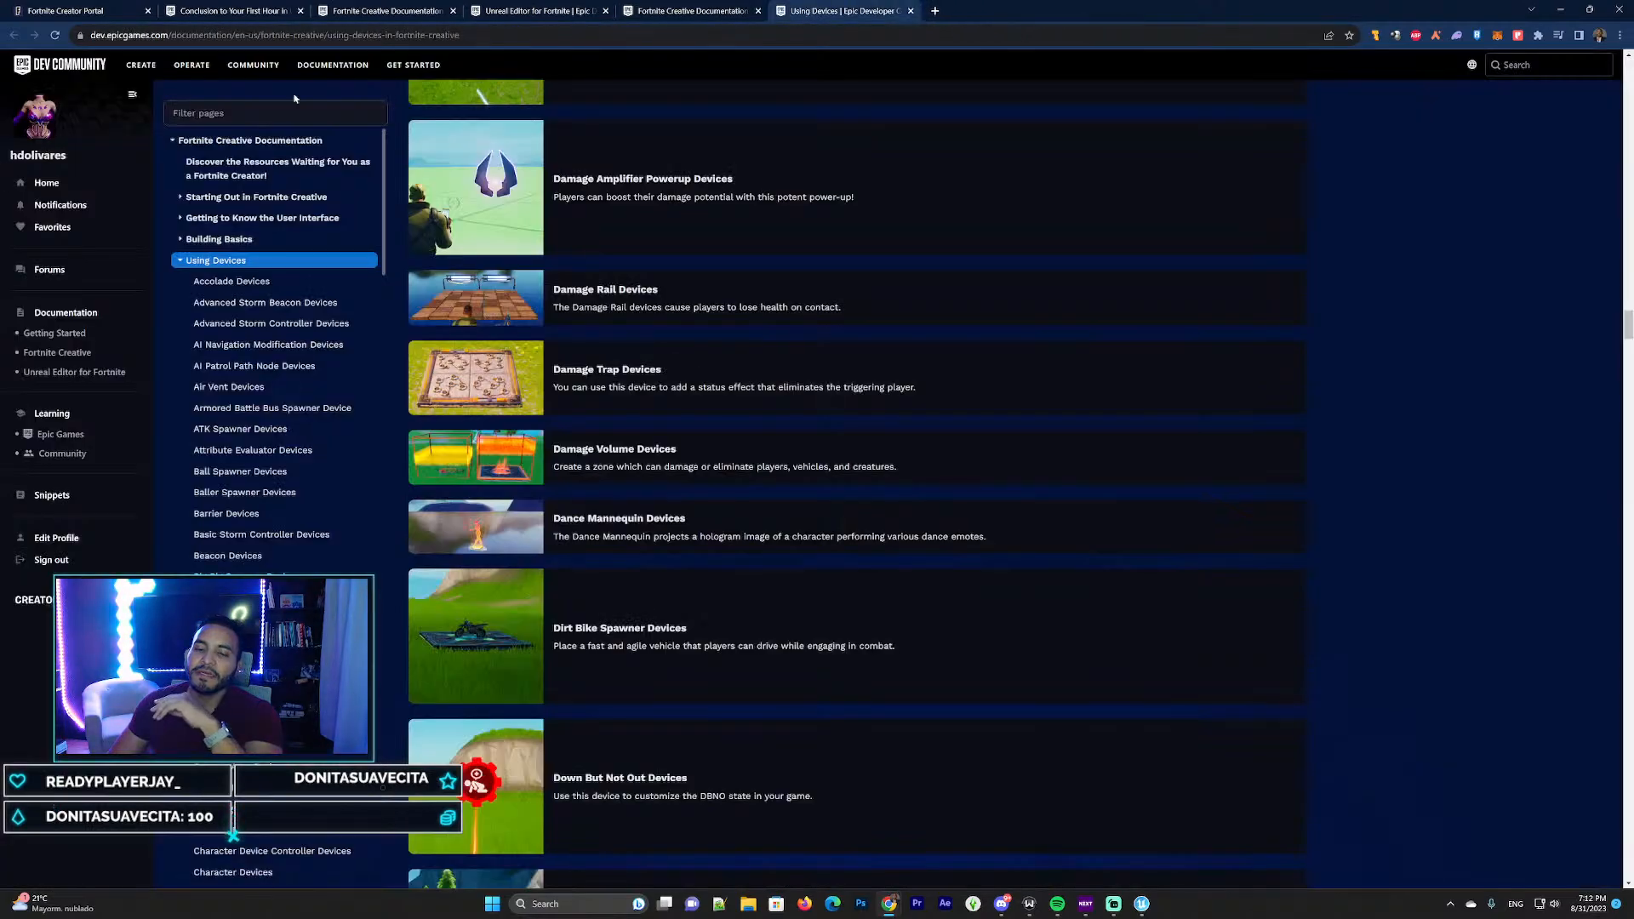
Switch back to Unreal Editor for Fortnite, close the News window, and reposition the Project Browser over the viewport
mouse_move(1140, 902)
left_click(1192, 841)
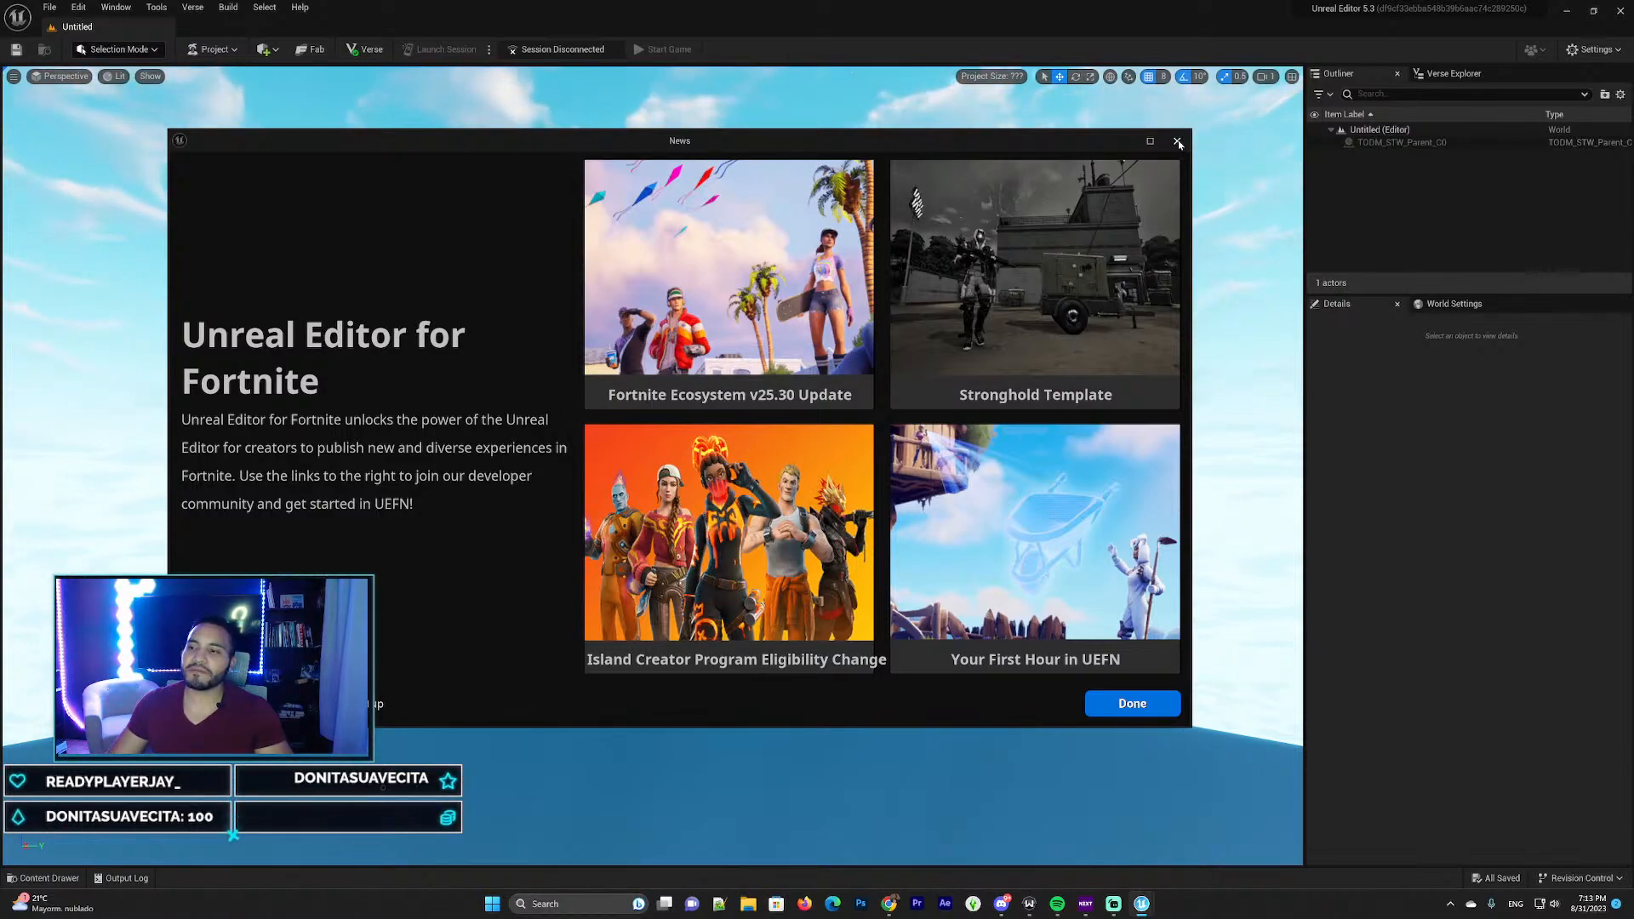
left_click(1178, 144)
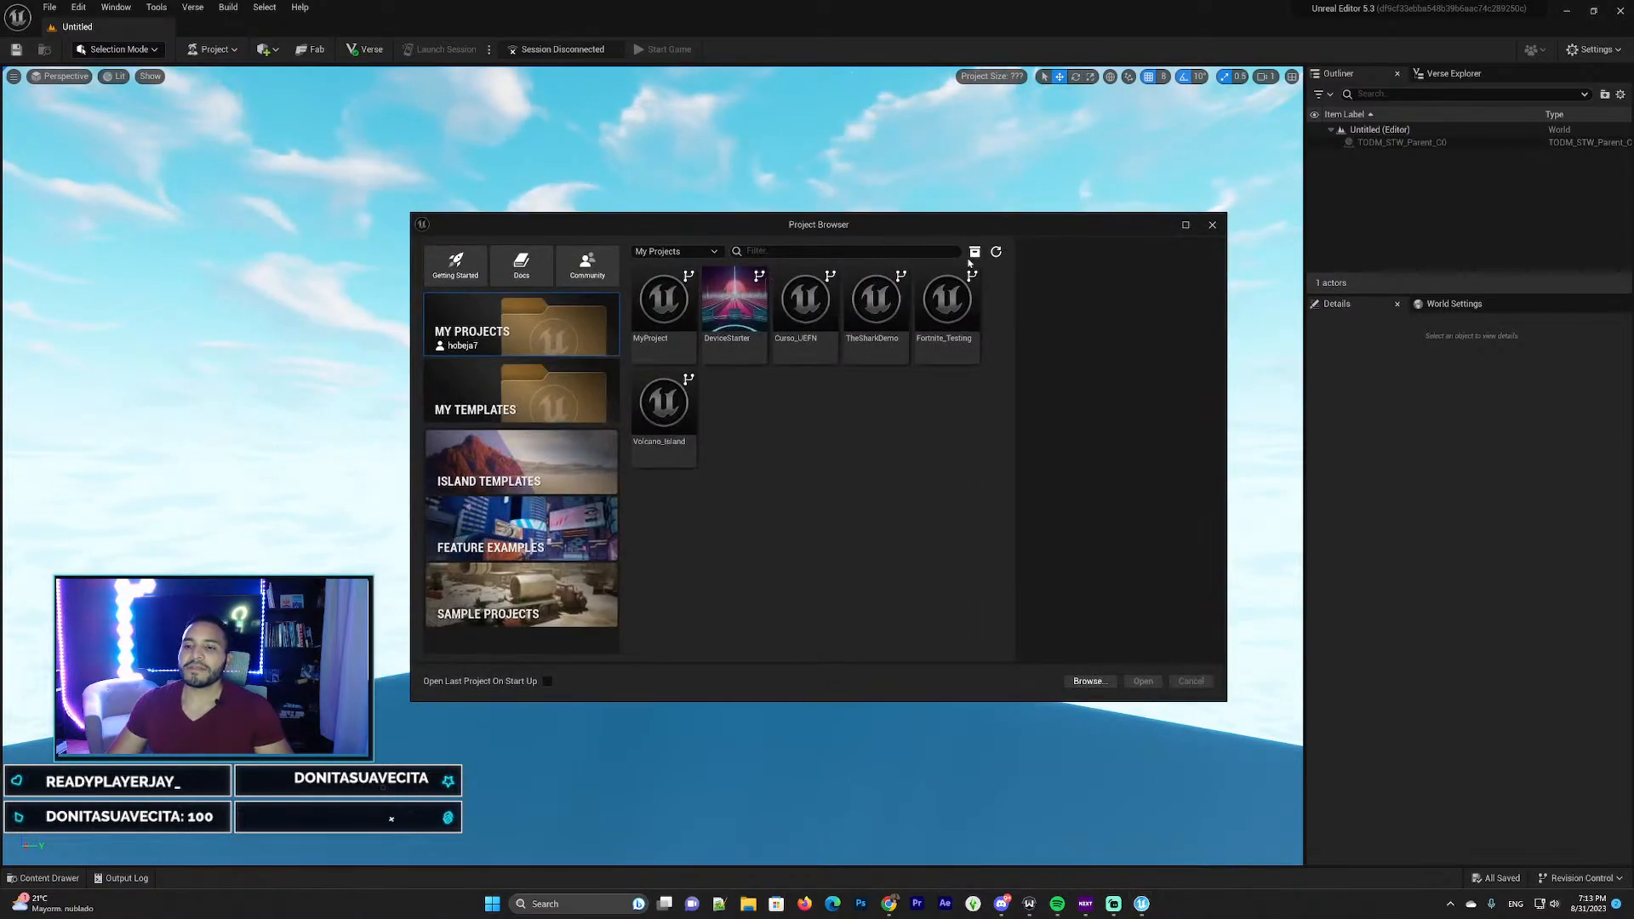
left_click_drag(916, 226, 702, 204)
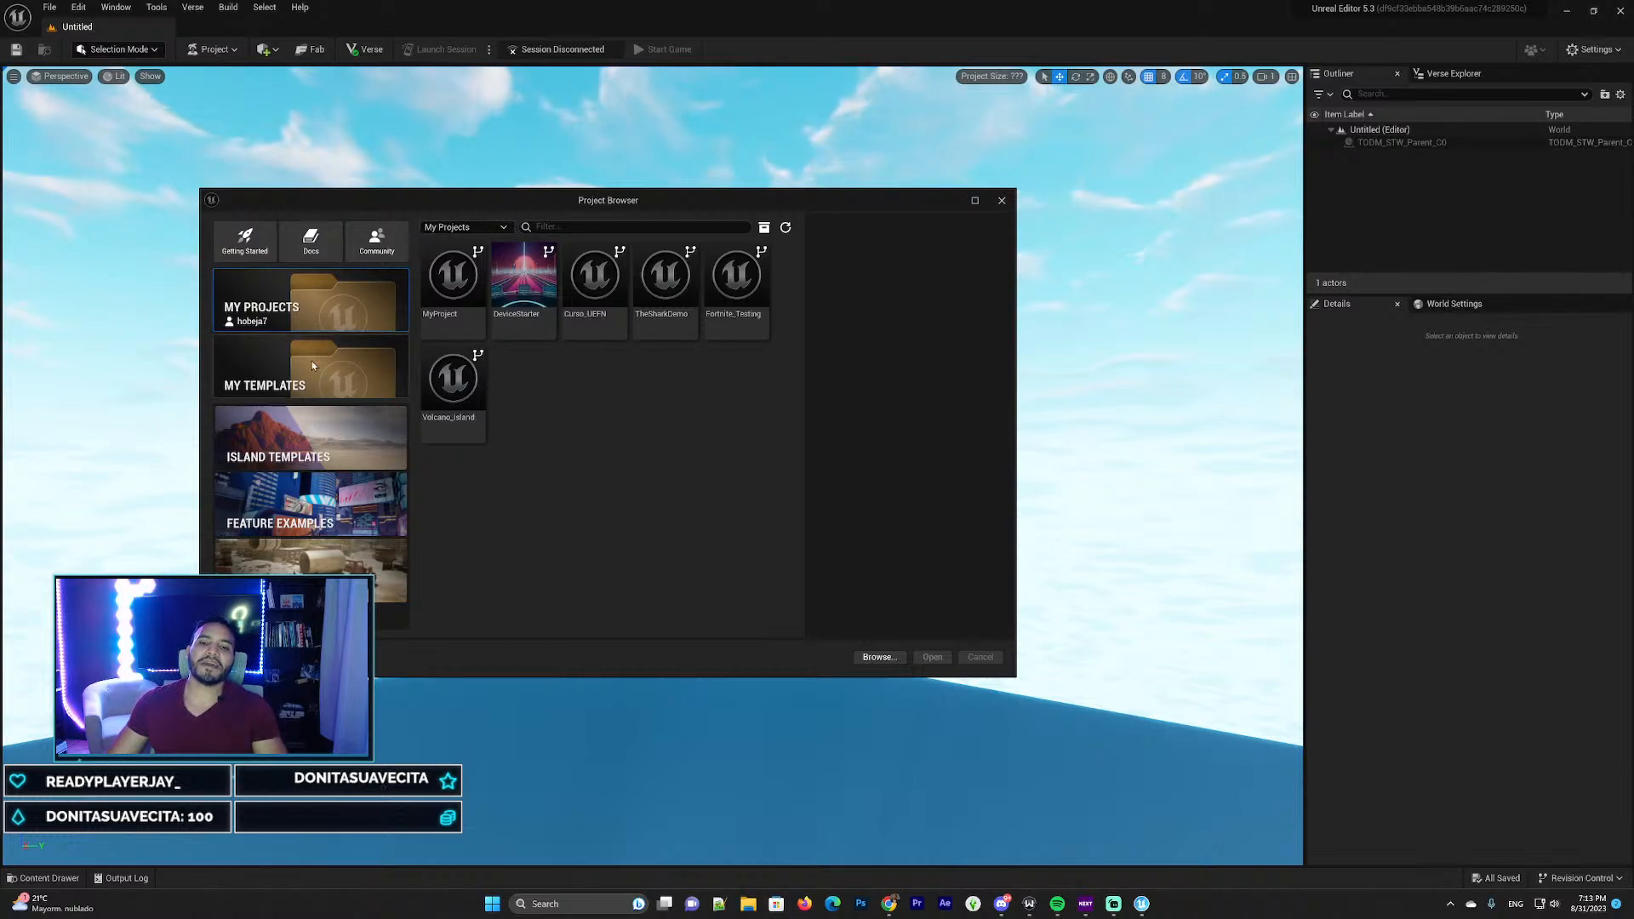
Look through the My Templates and Island Templates categories in the Project Browser, examining the full range of available islands
mouse_move(579, 201)
left_mouse_down()
mouse_move(555, 189)
mouse_move(592, 188)
left_mouse_up()
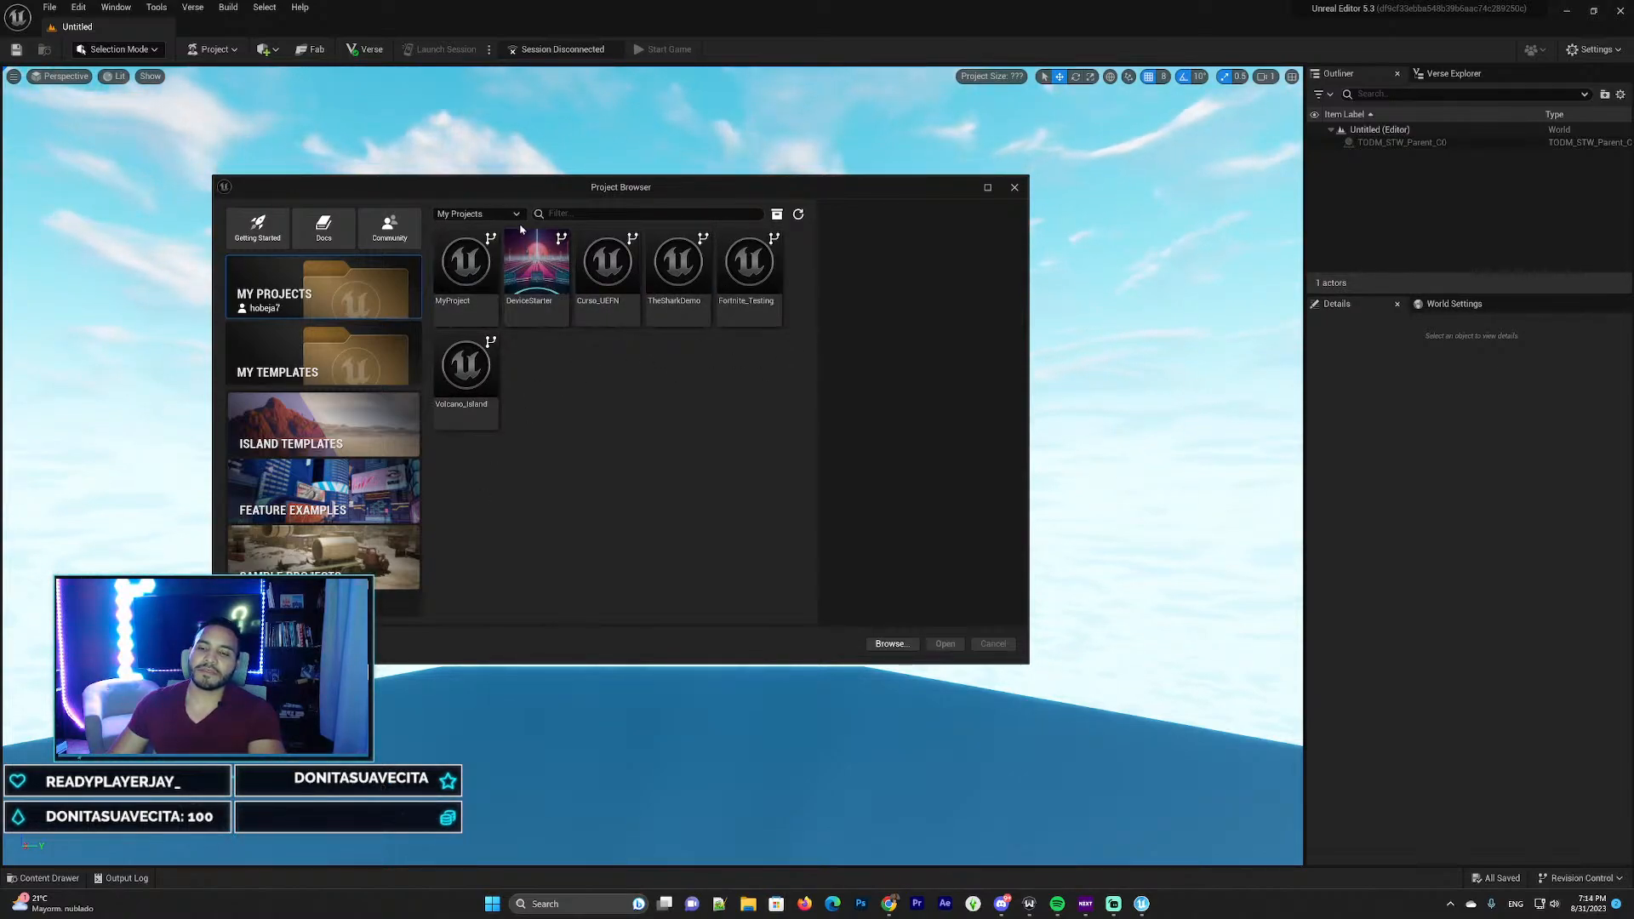
left_click(312, 373)
left_click(349, 418)
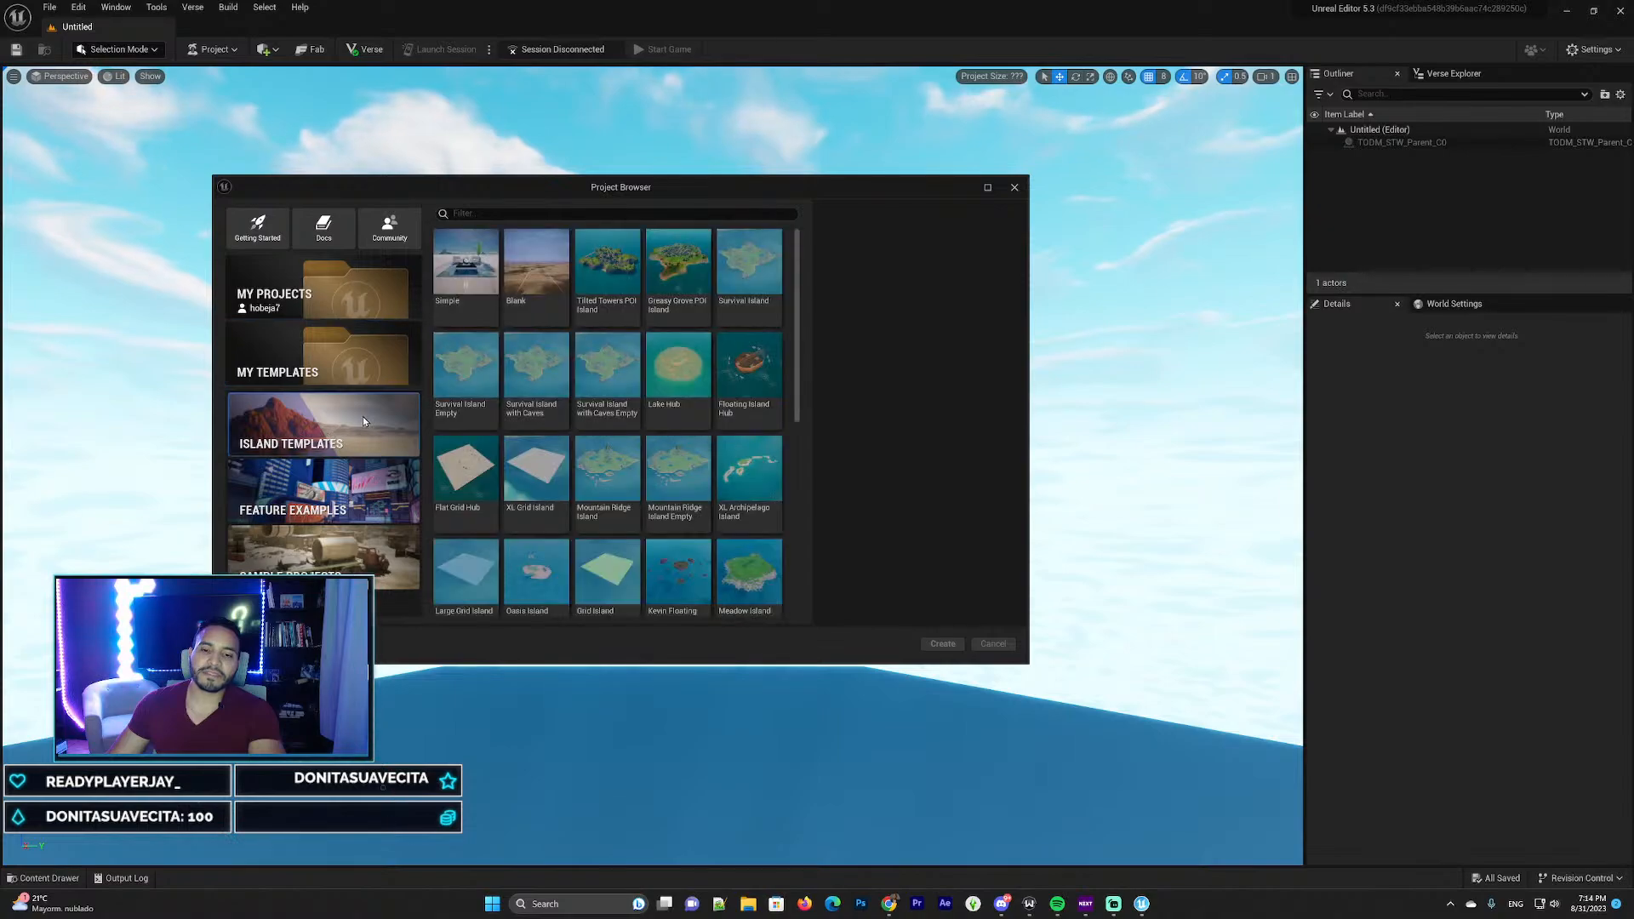
scroll(663, 349, "down", 3)
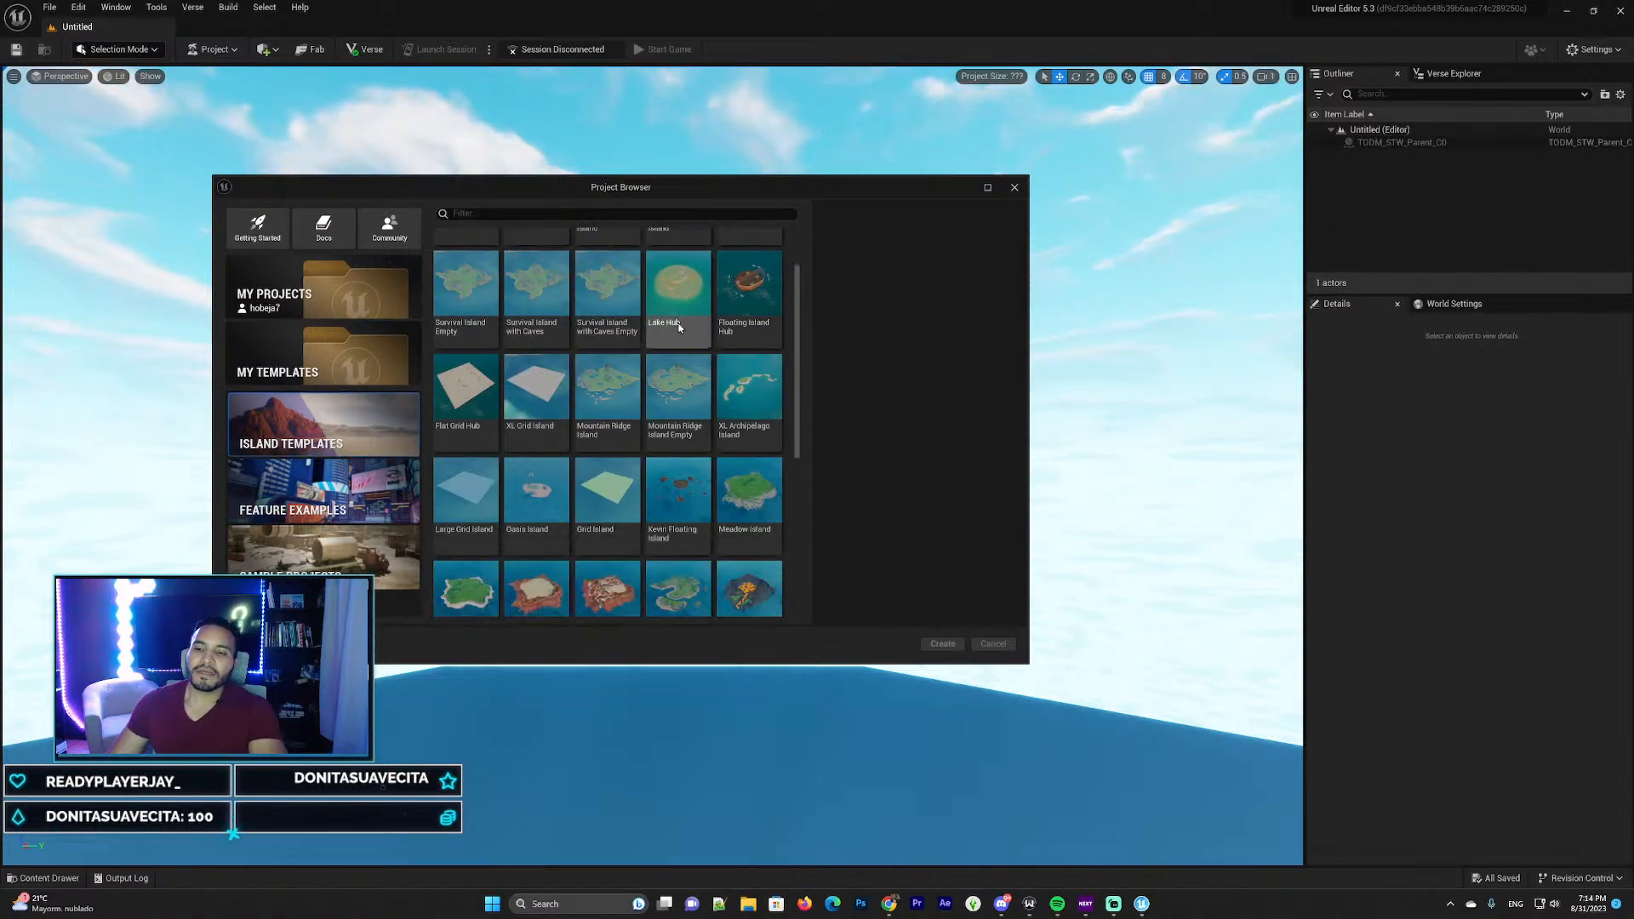
scroll(662, 357, "down", 3)
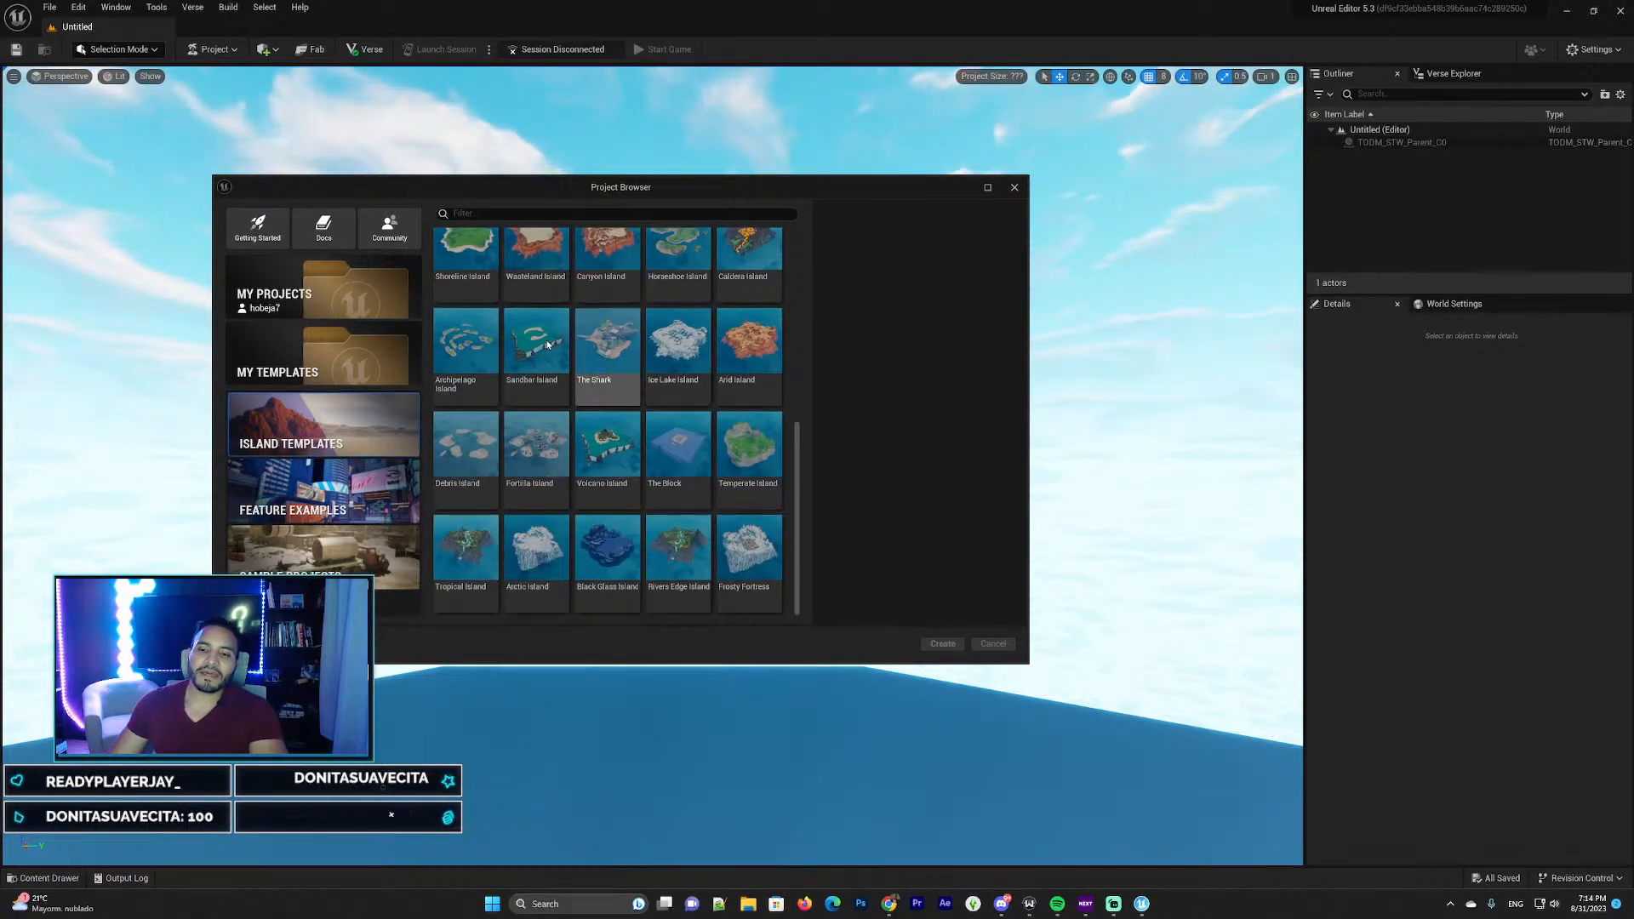
scroll(529, 344, "up", 2)
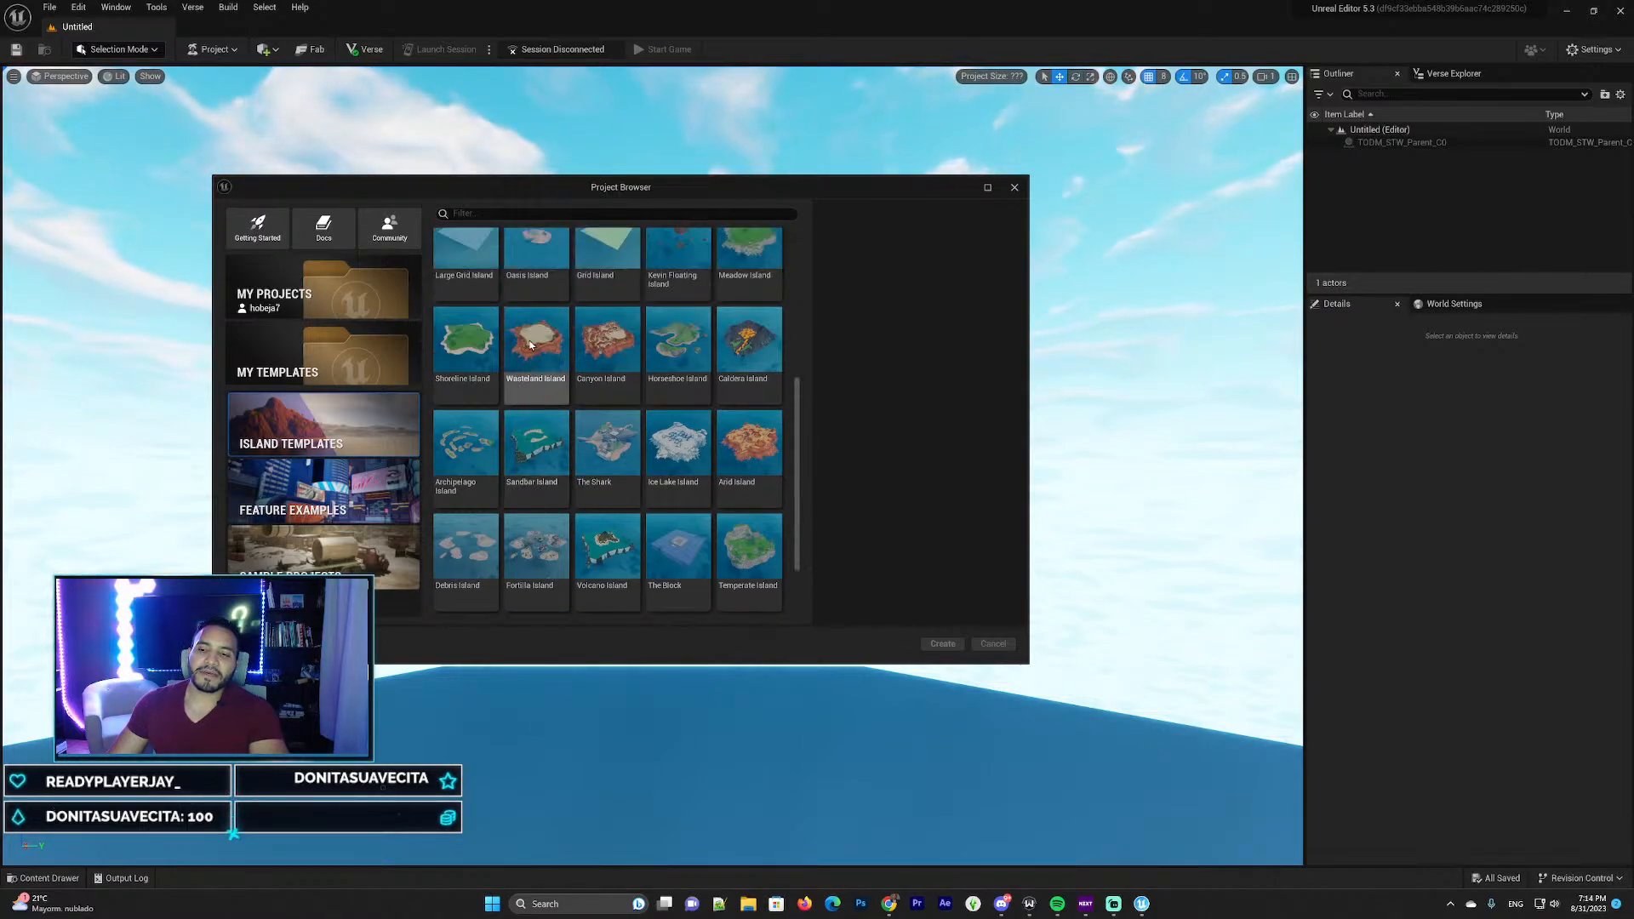
scroll(529, 343, "down", 1)
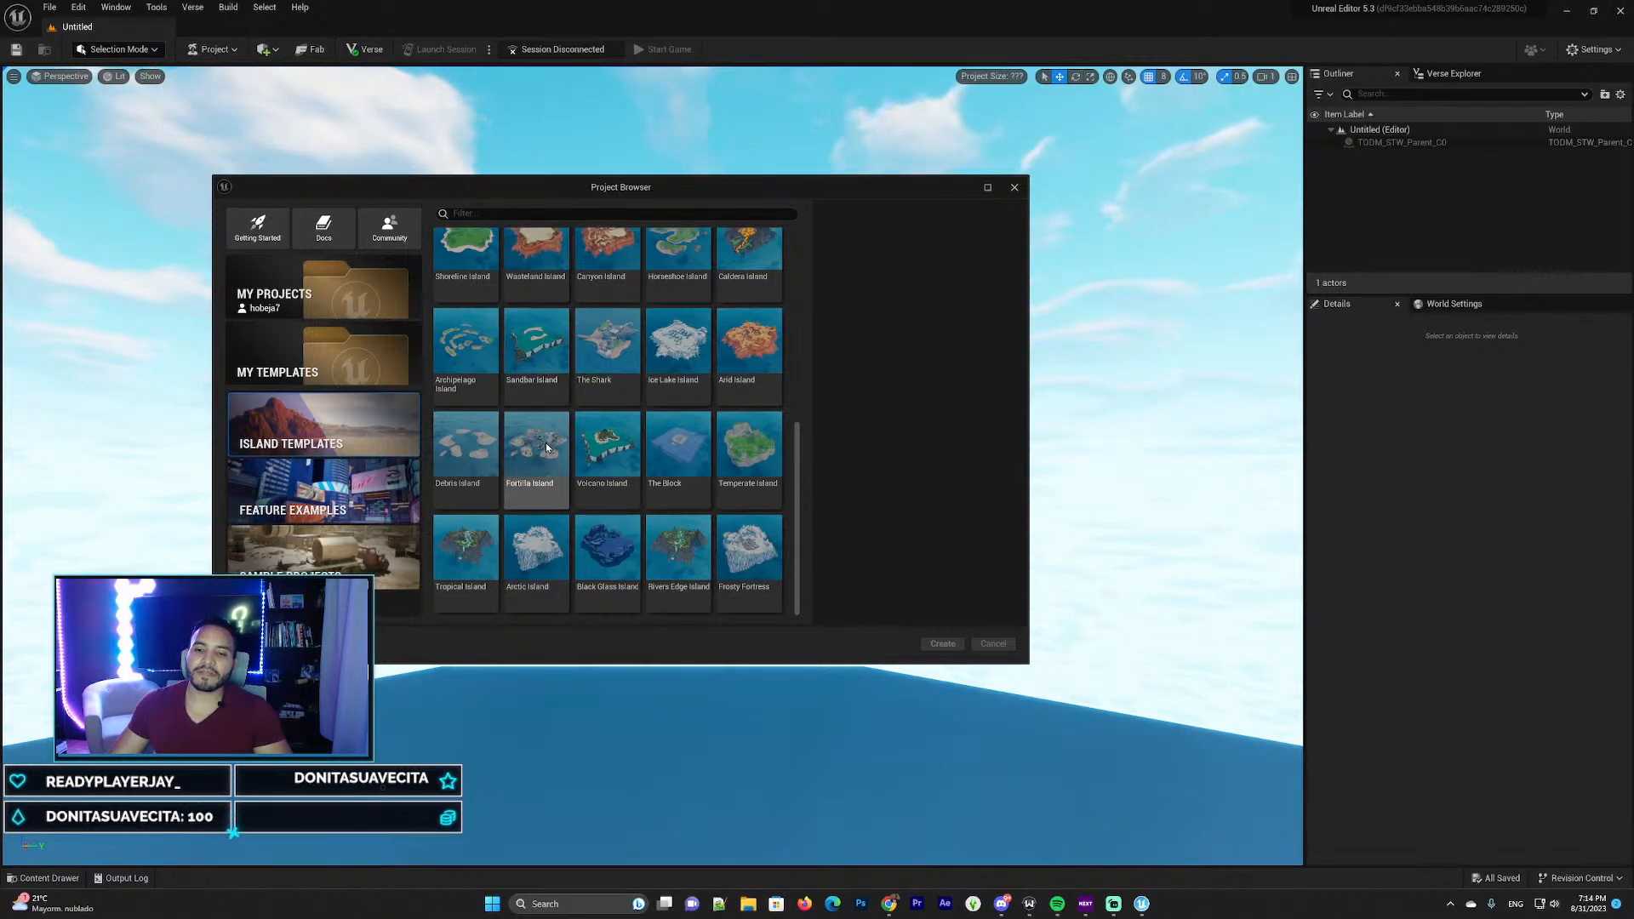
scroll(546, 466, "up", 1)
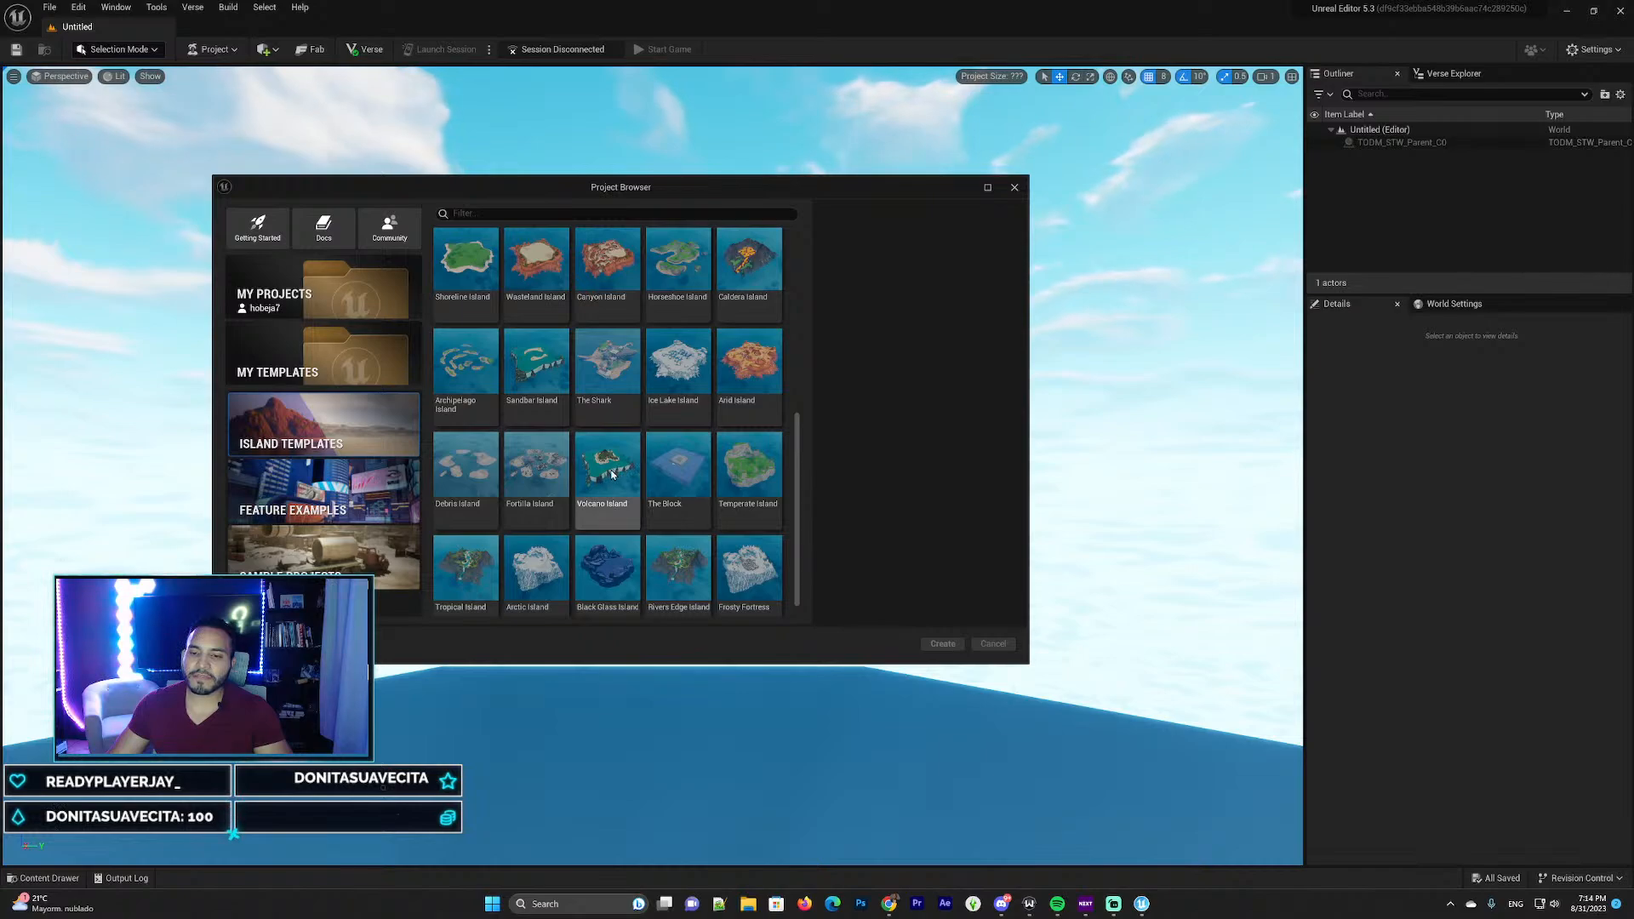
scroll(617, 464, "up", 3)
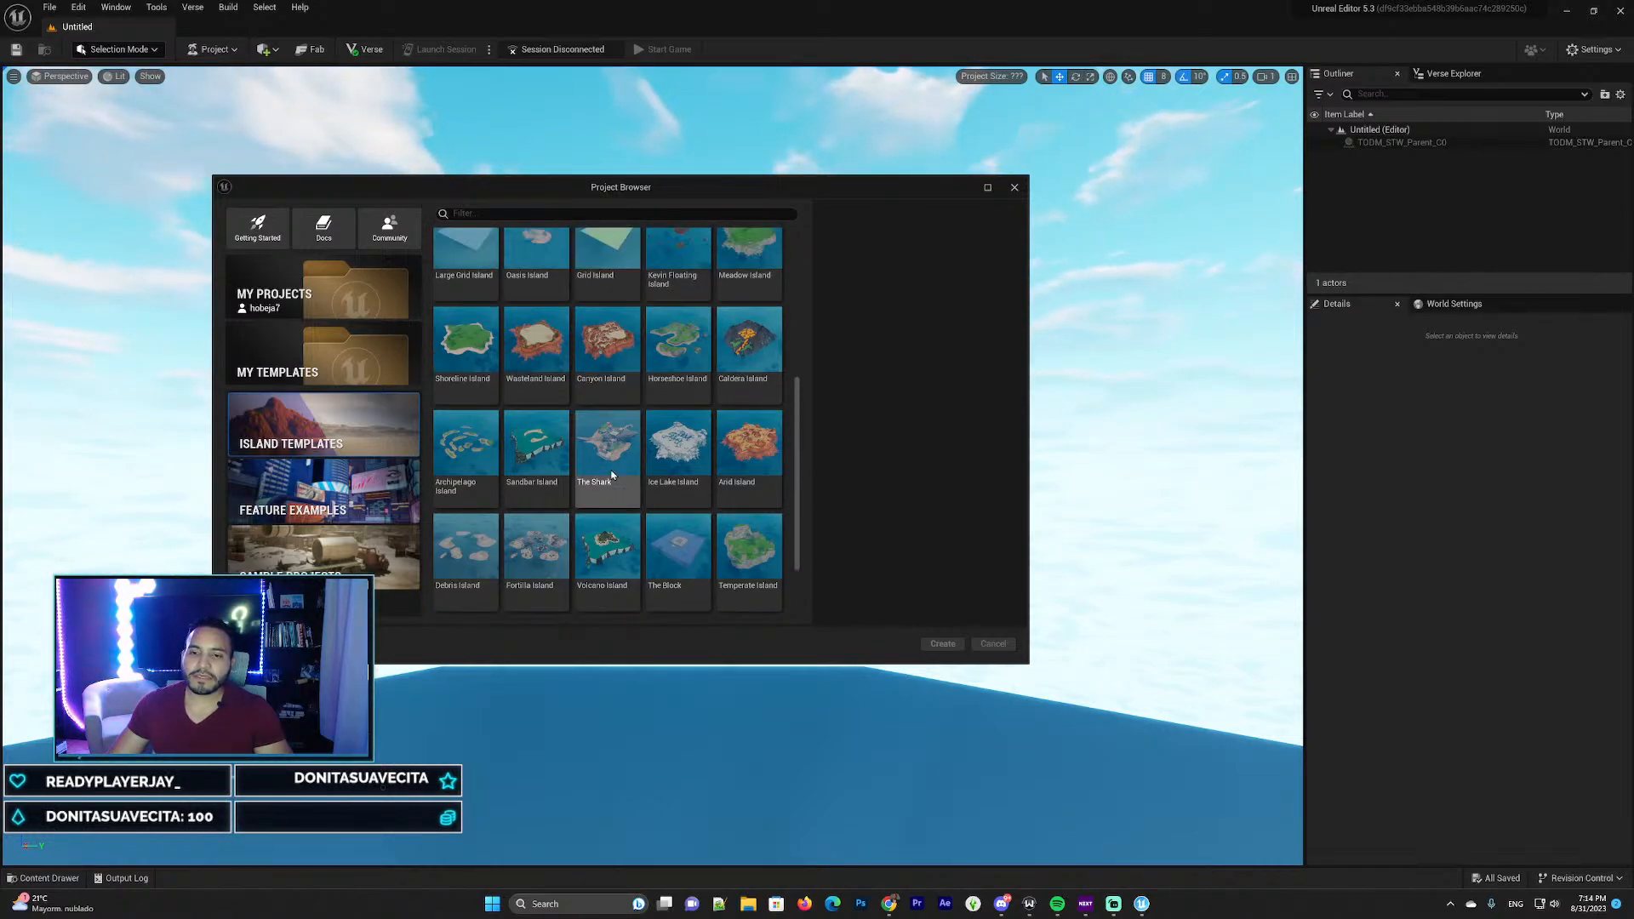
scroll(636, 455, "down", 3)
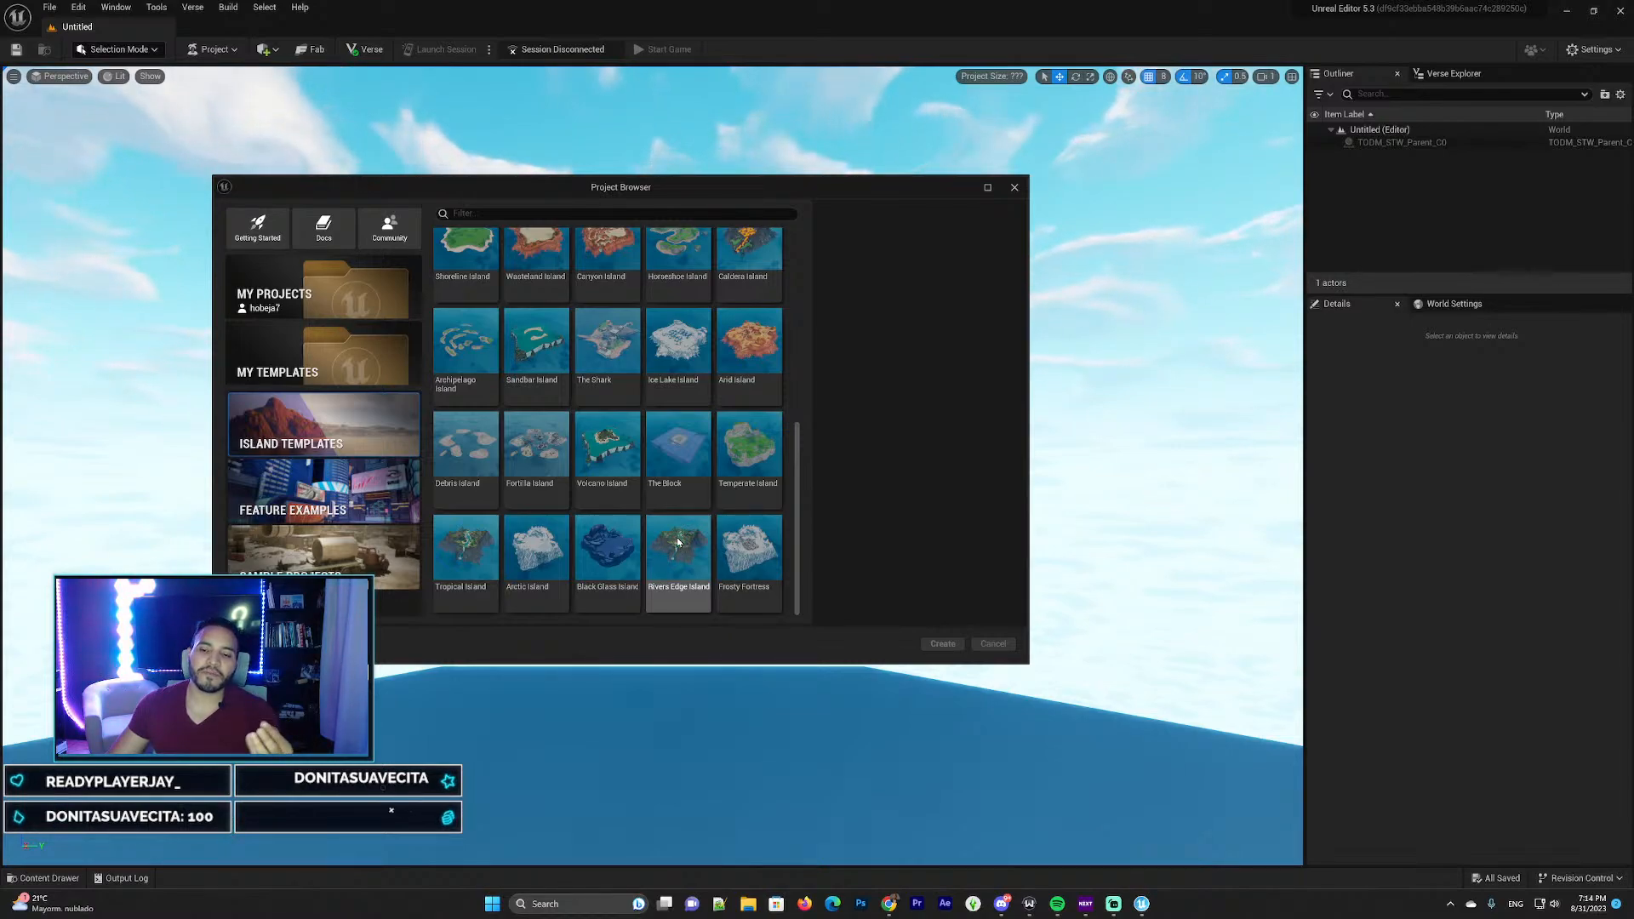
Open the Feature Examples category and preview the Animation - Starter, Verse - Parkour, Verse - Detonation and Verse - Elimination projects
left_click(334, 493)
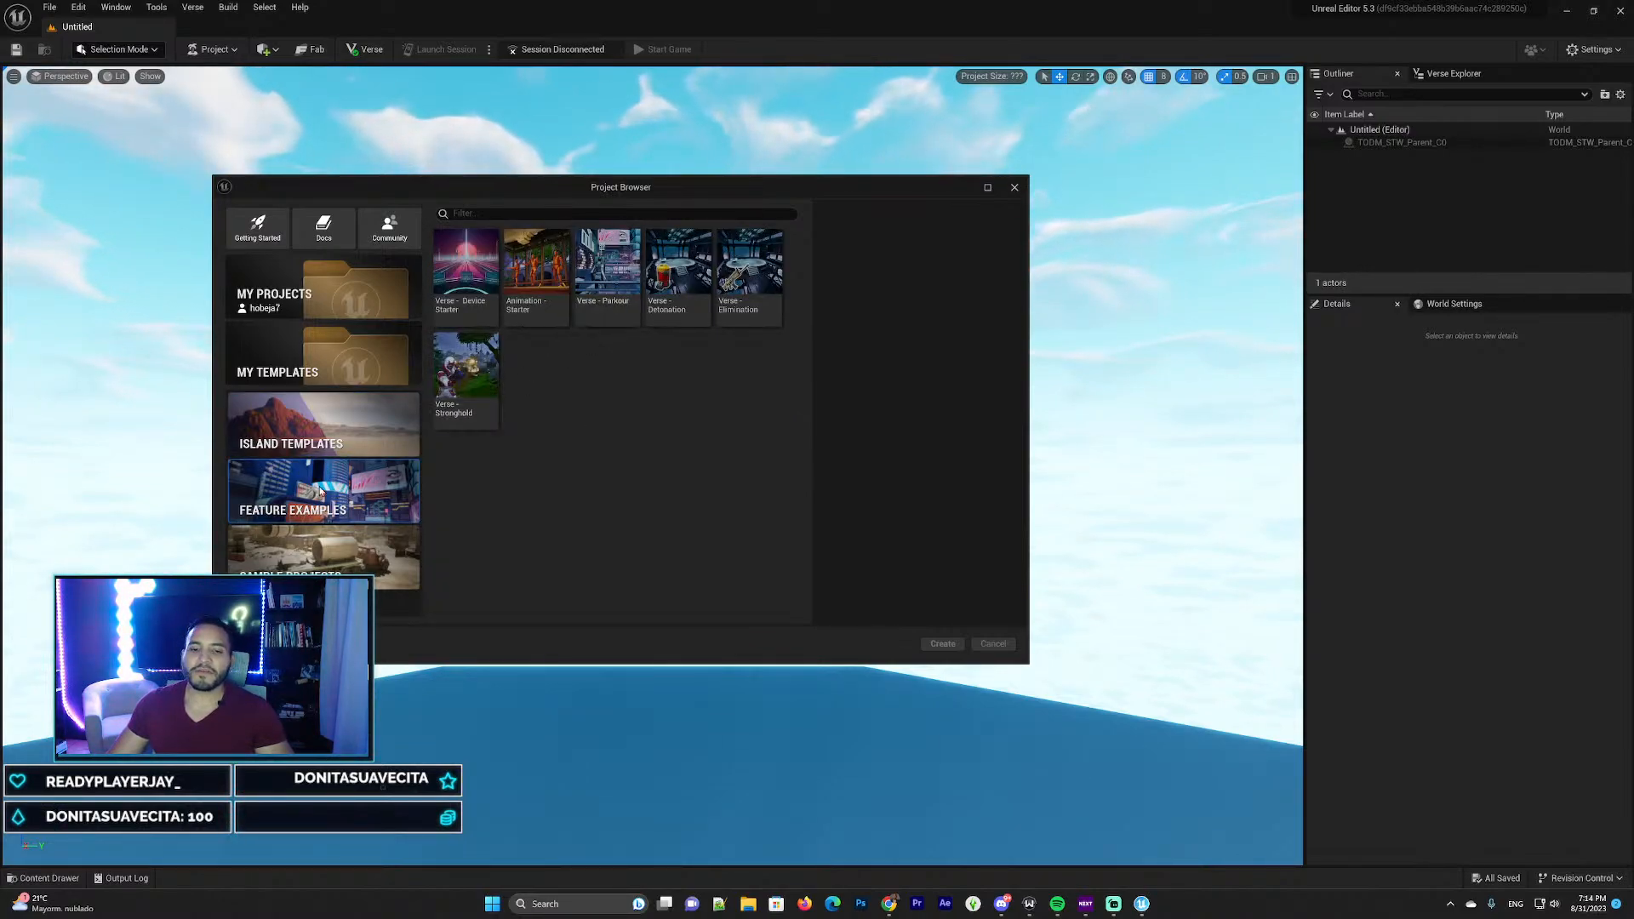
left_click(536, 271)
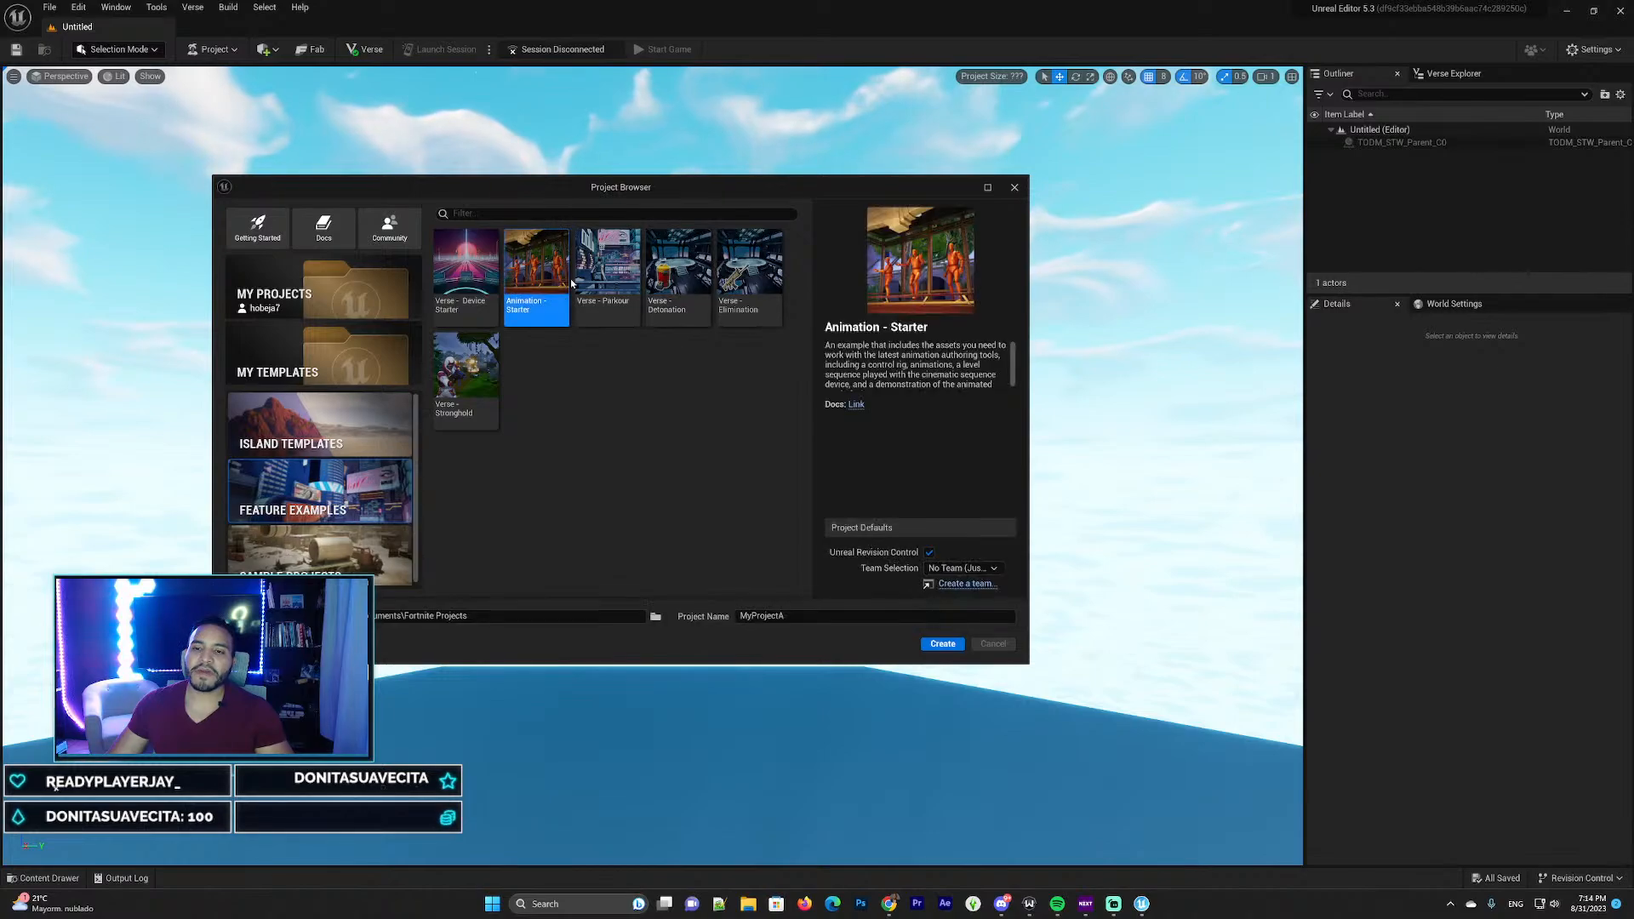
left_click(607, 270)
left_click(666, 274)
left_click(748, 270)
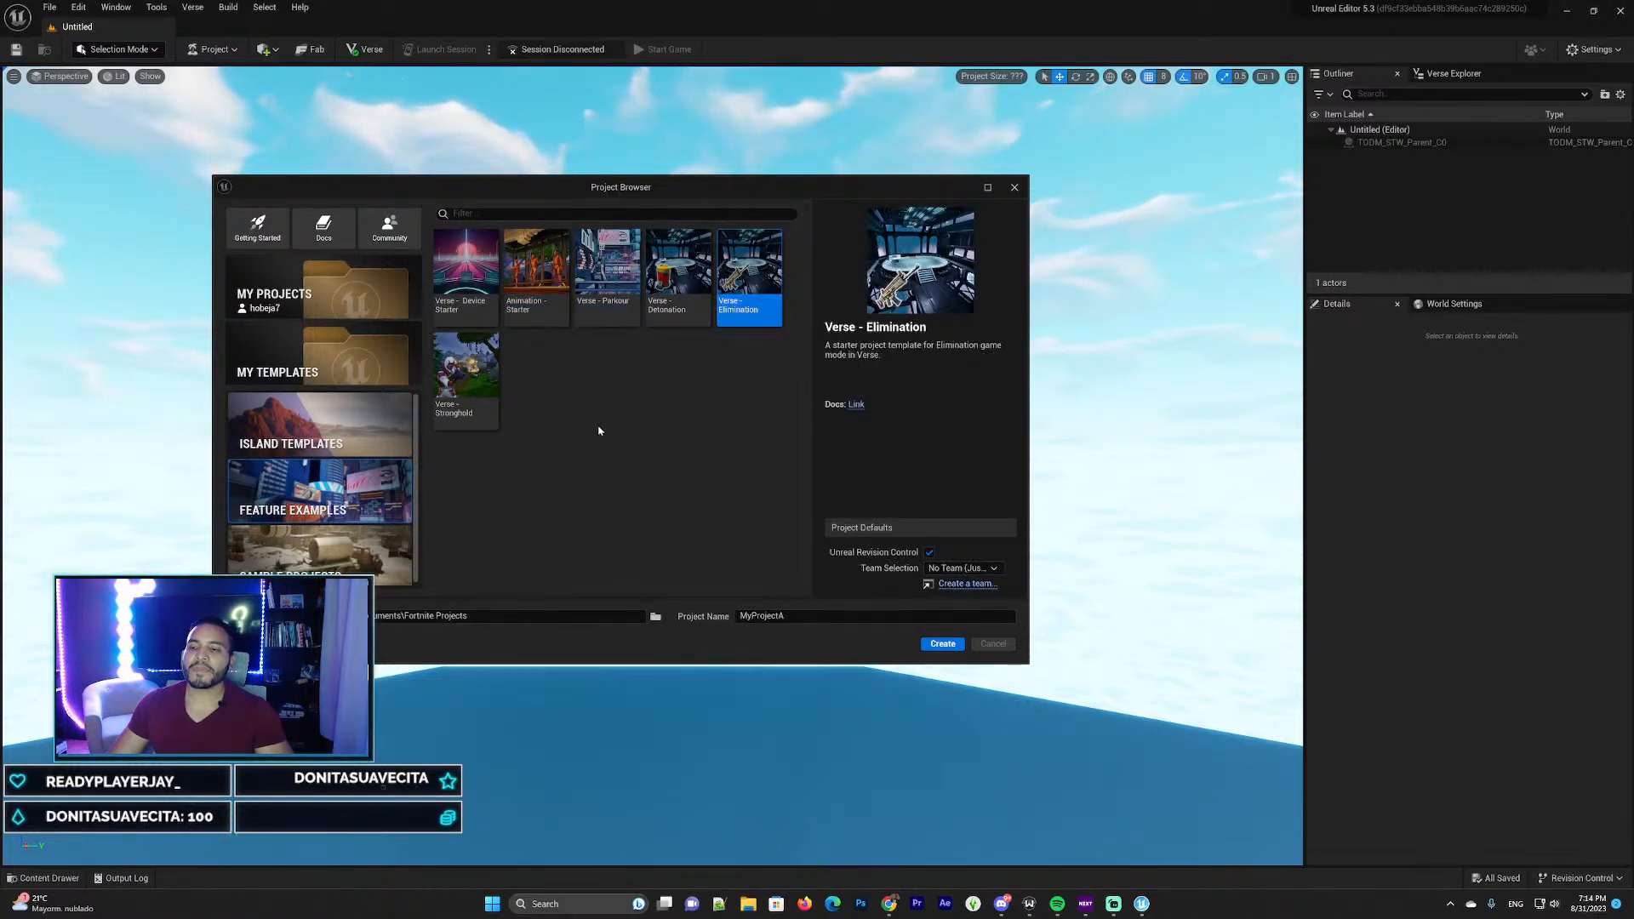
Review the Parkour, Detonation, Elimination and Stronghold Verse examples again, ending on the Animation - Starter description
left_click(614, 400)
left_click(616, 280)
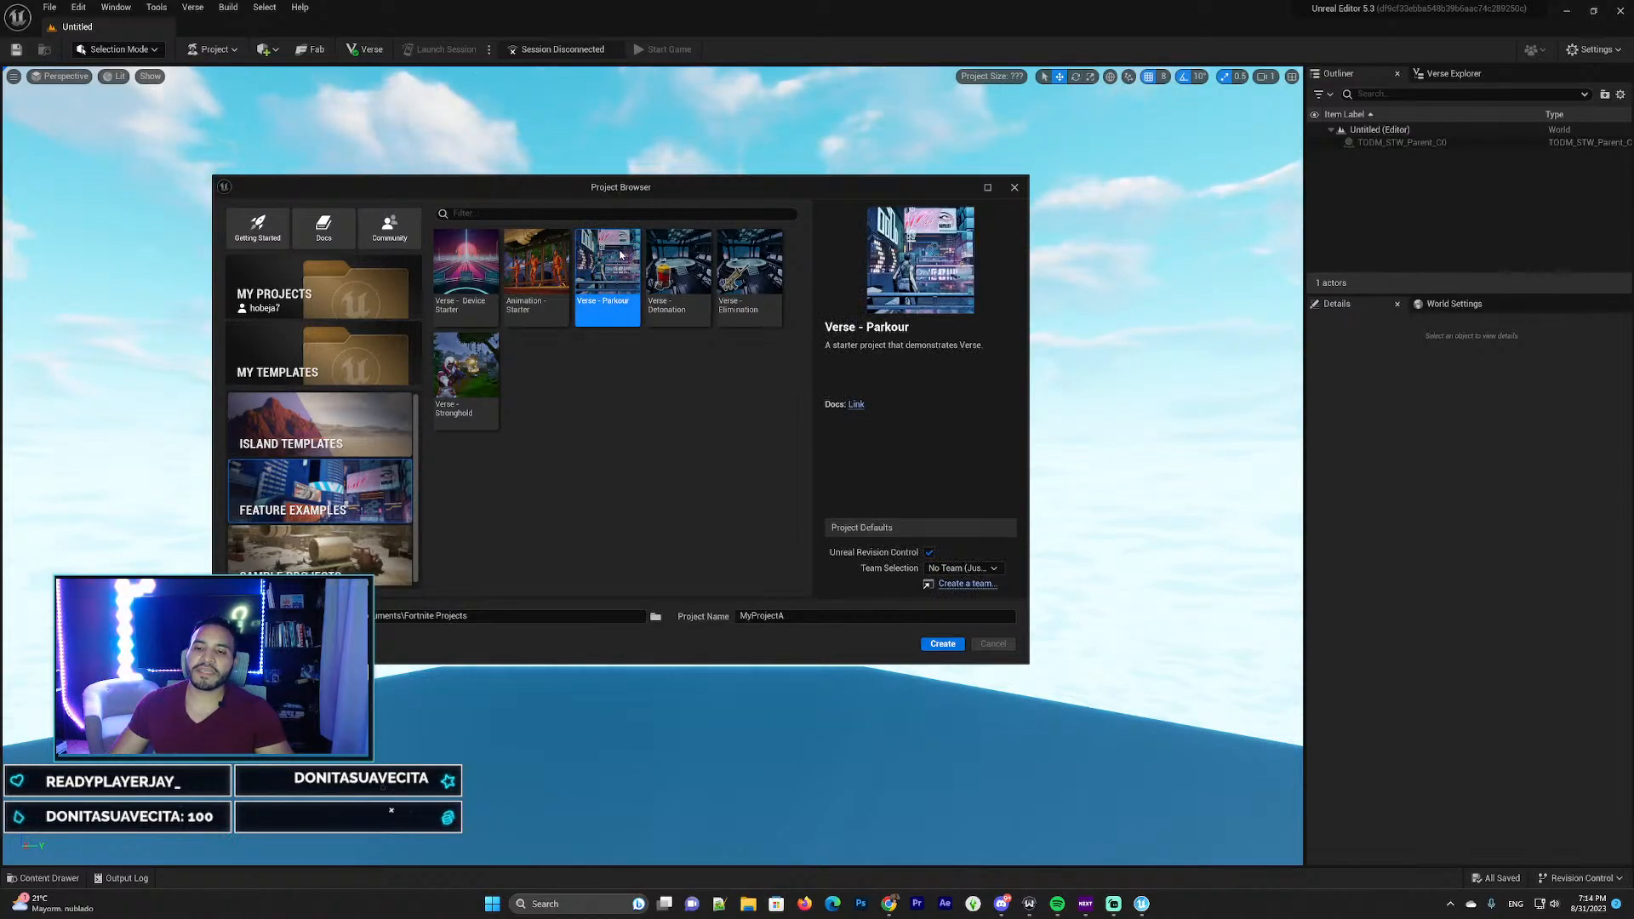
left_click(673, 265)
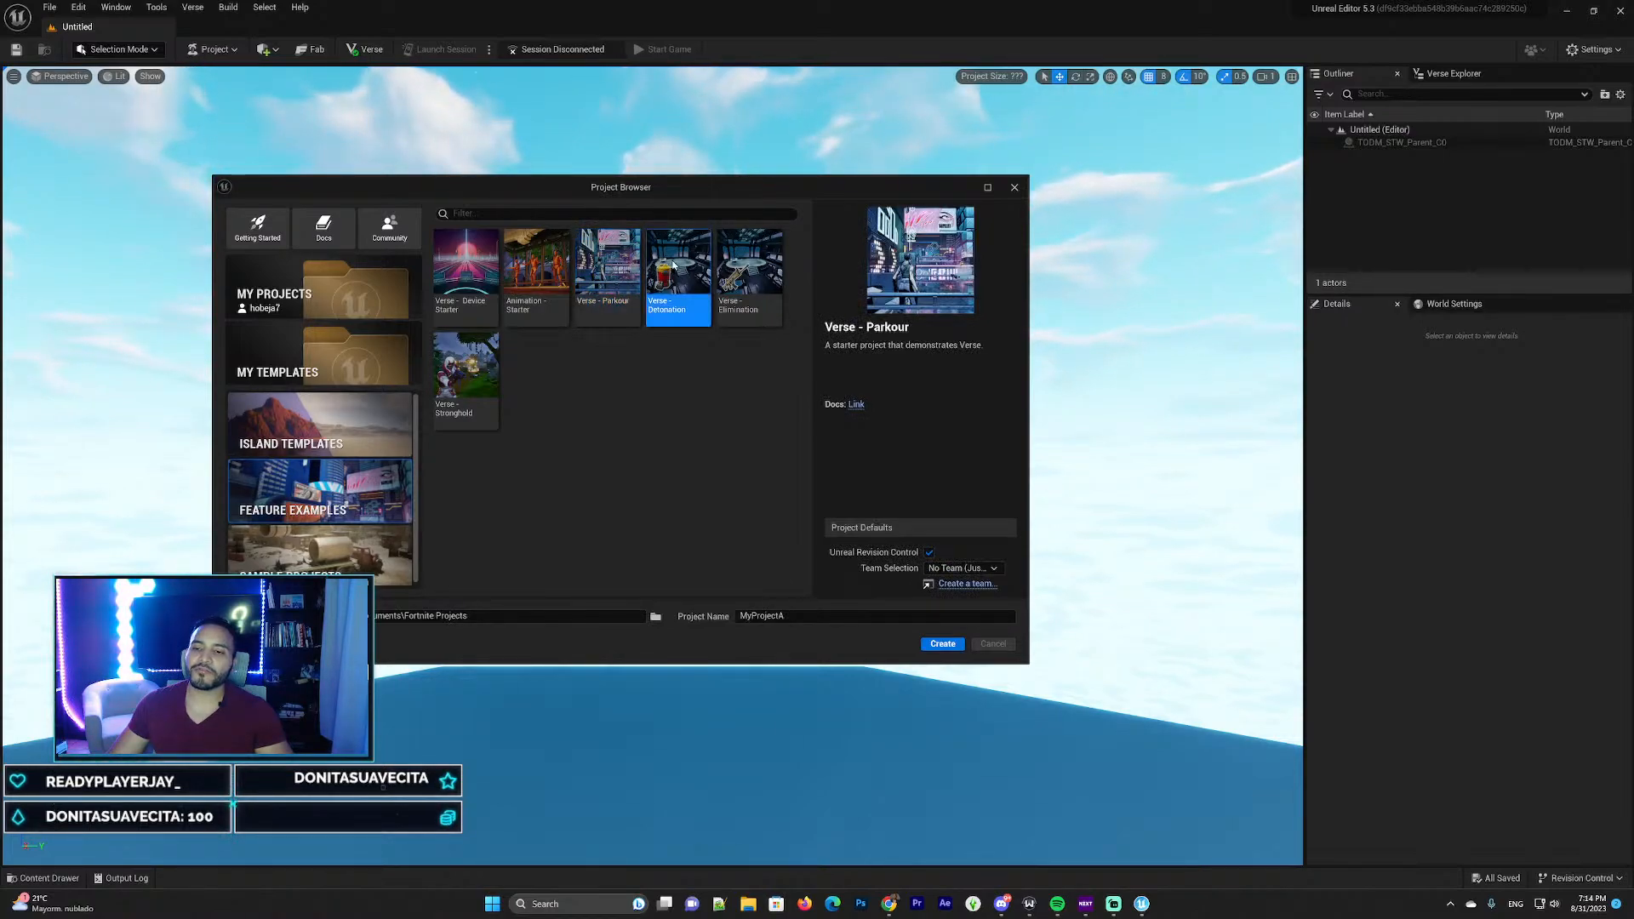
left_click(745, 265)
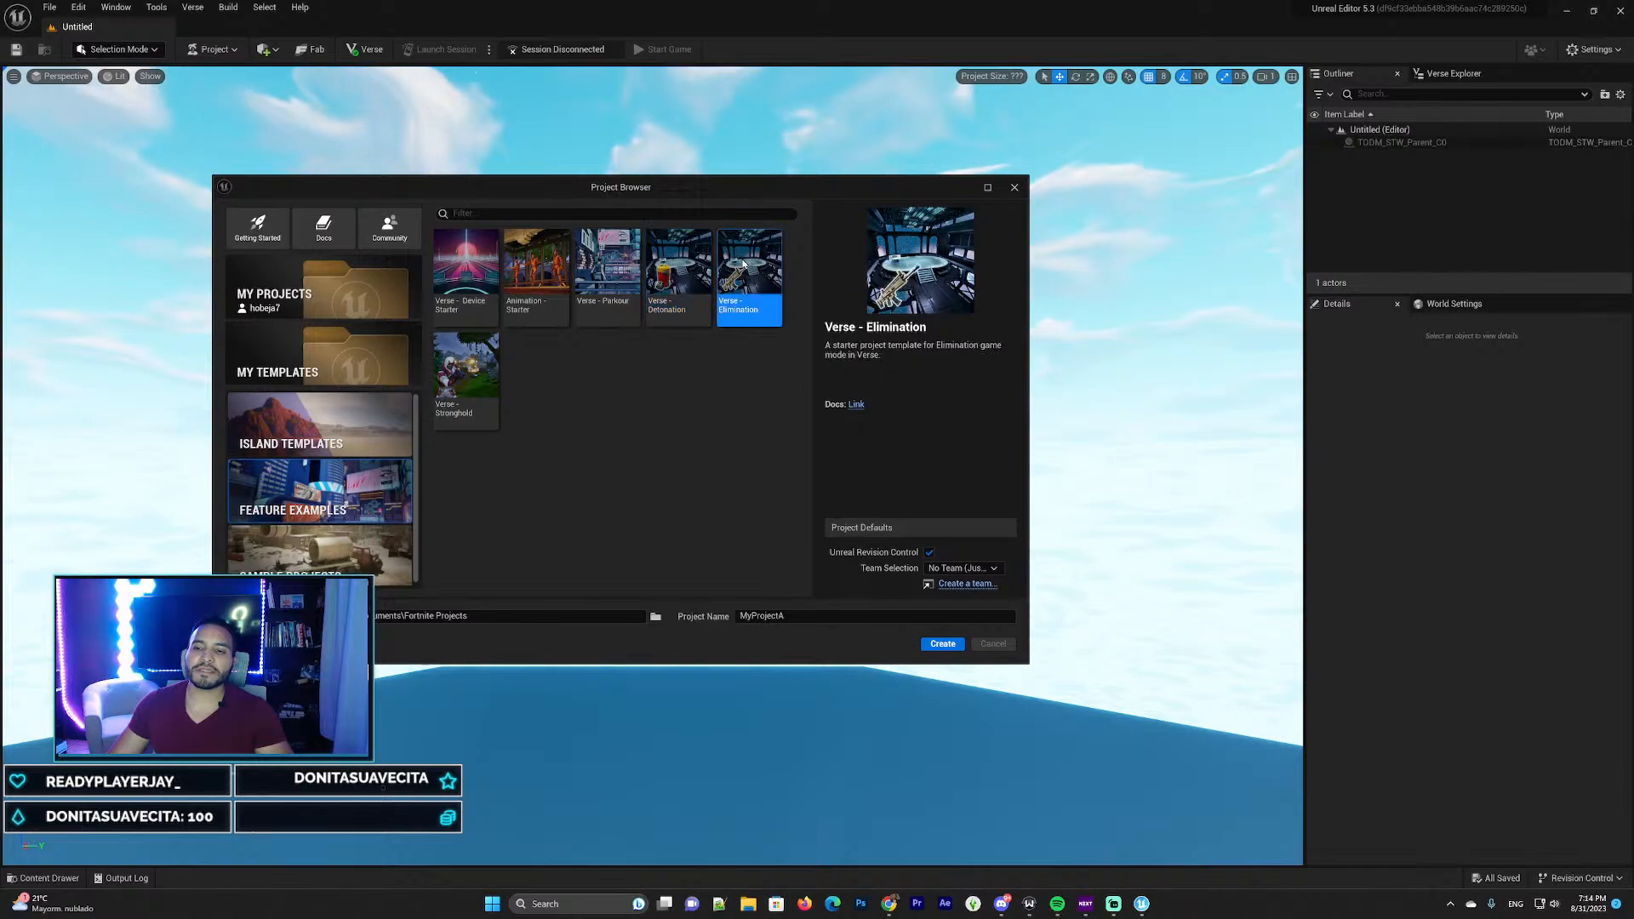
left_click(466, 375)
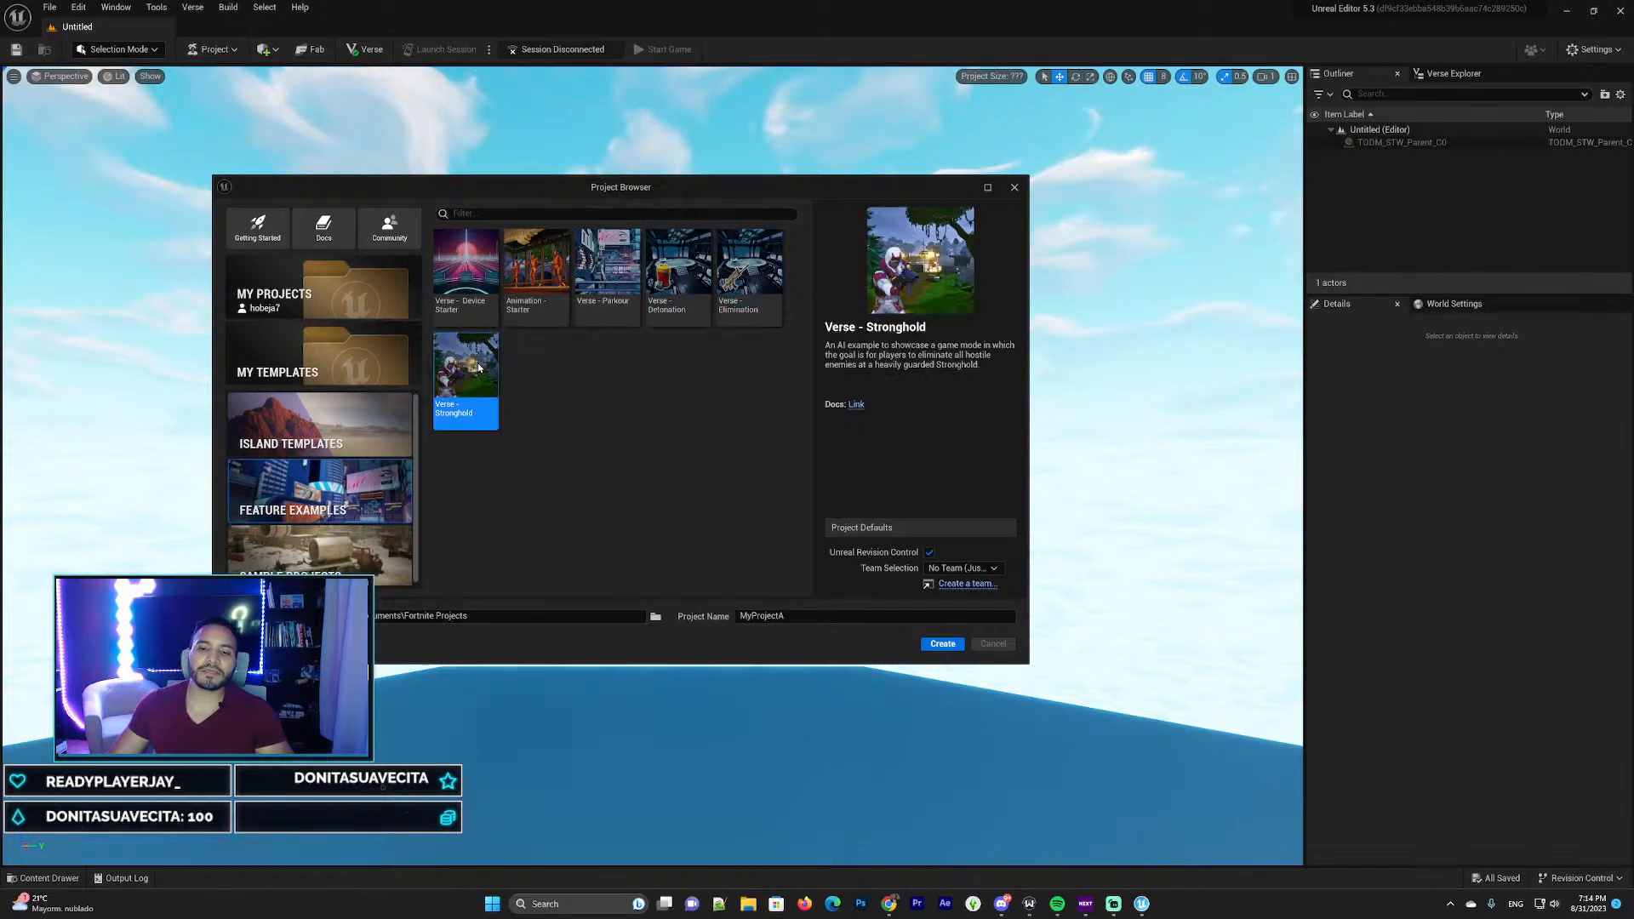
left_click(554, 268)
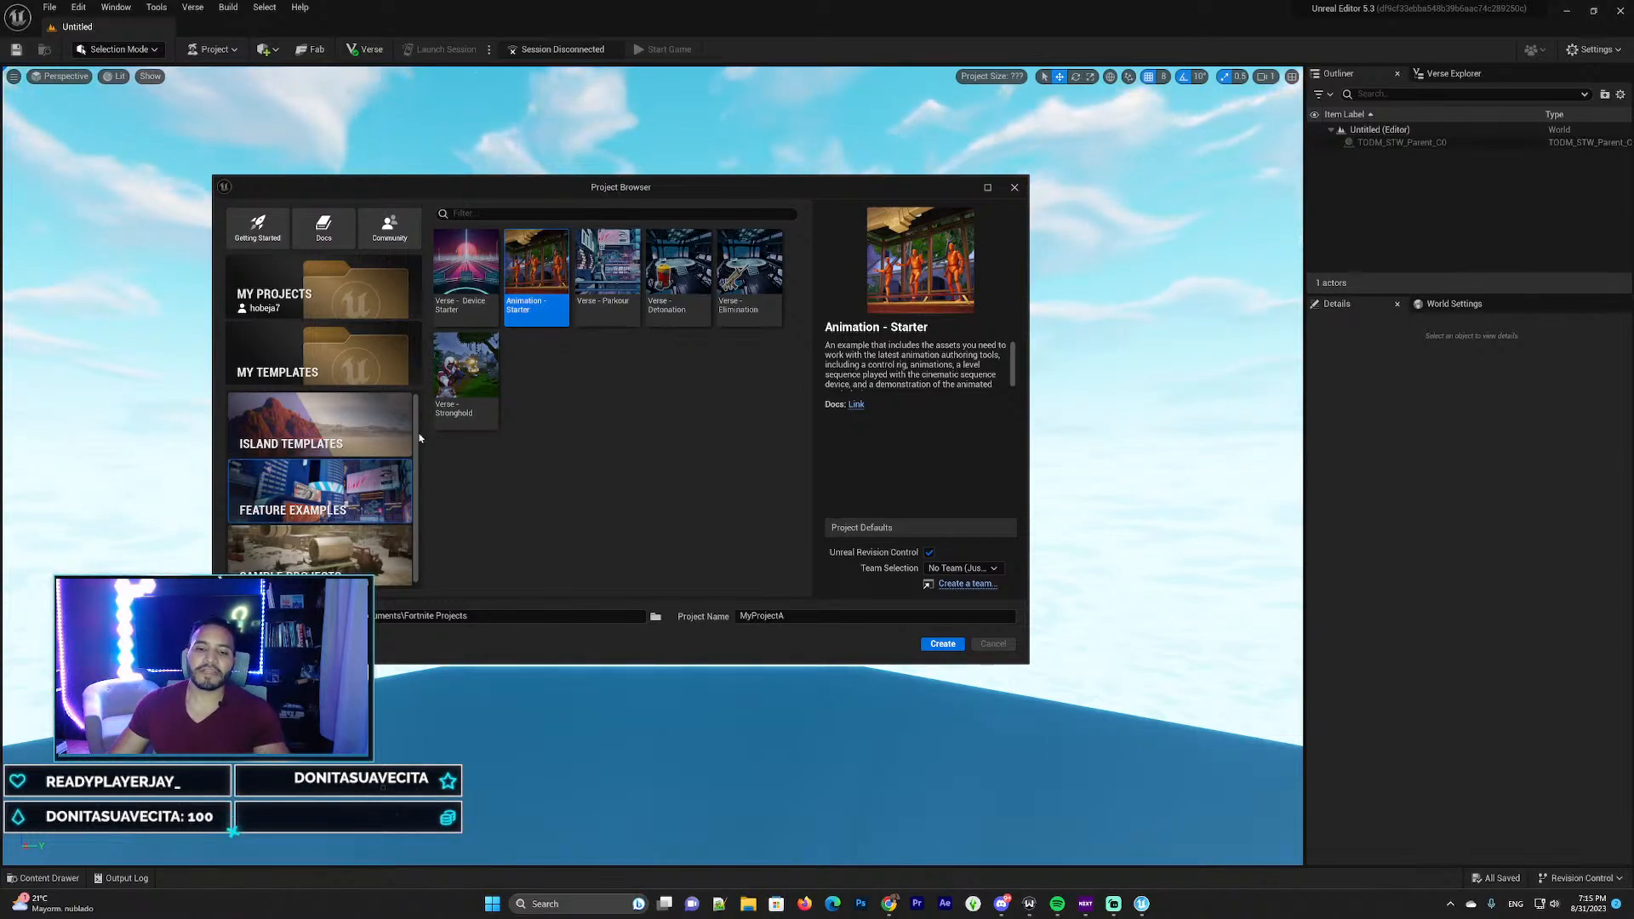
Check the Sample Projects category, then return to Feature Examples and preview the Verse - Device Starter project
left_click(367, 553)
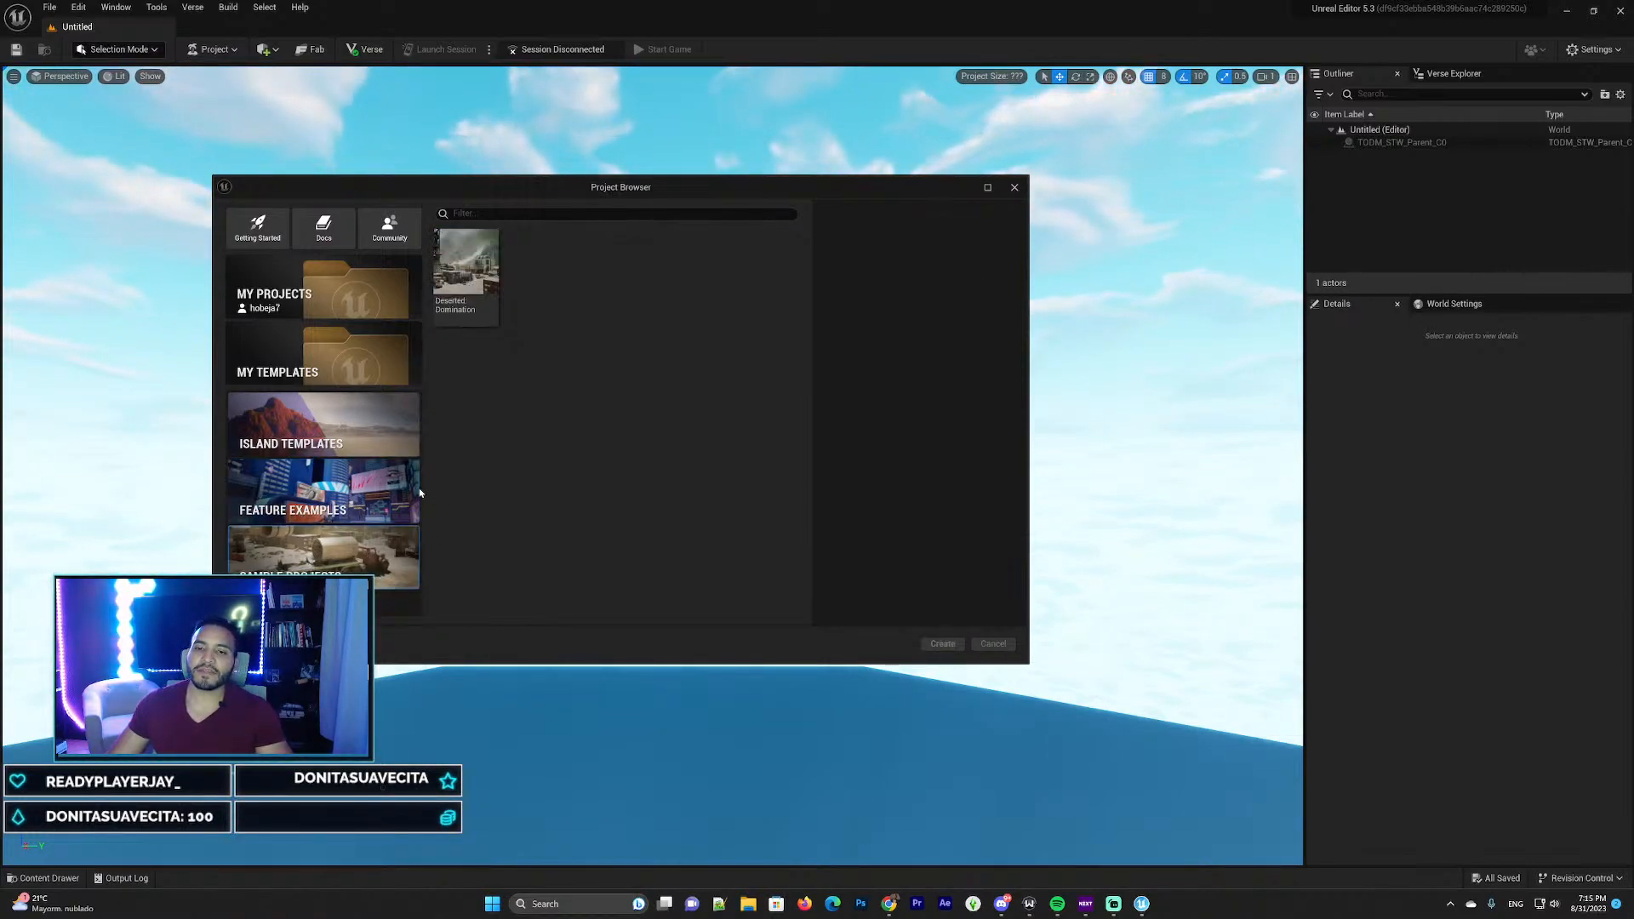
left_click(322, 508)
left_click(457, 272)
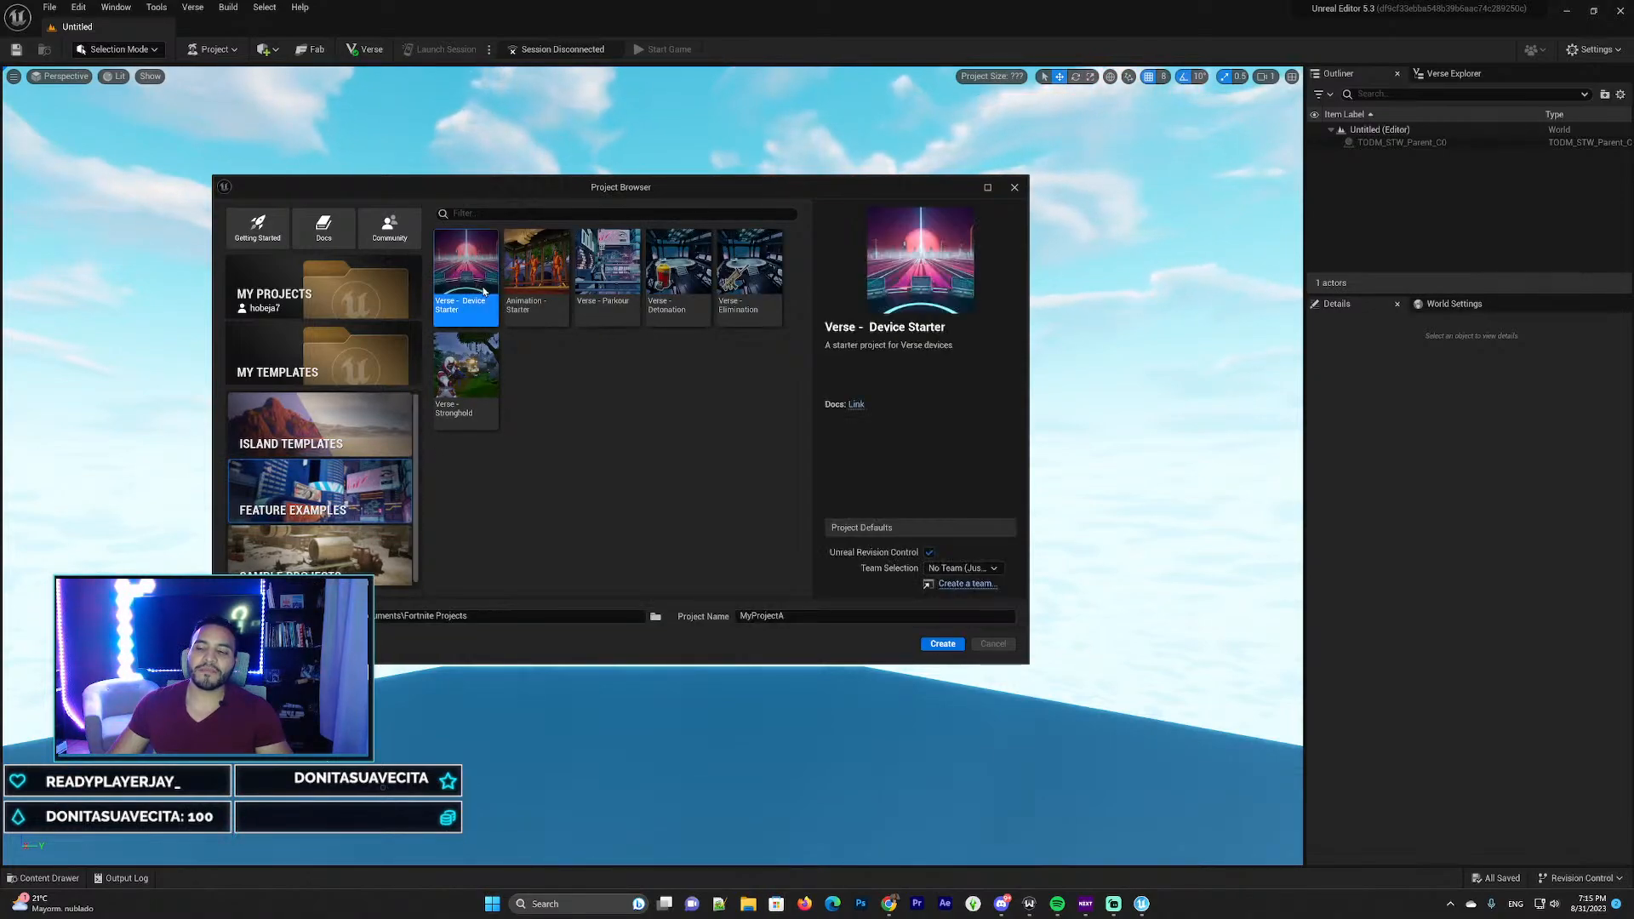
left_click(606, 423)
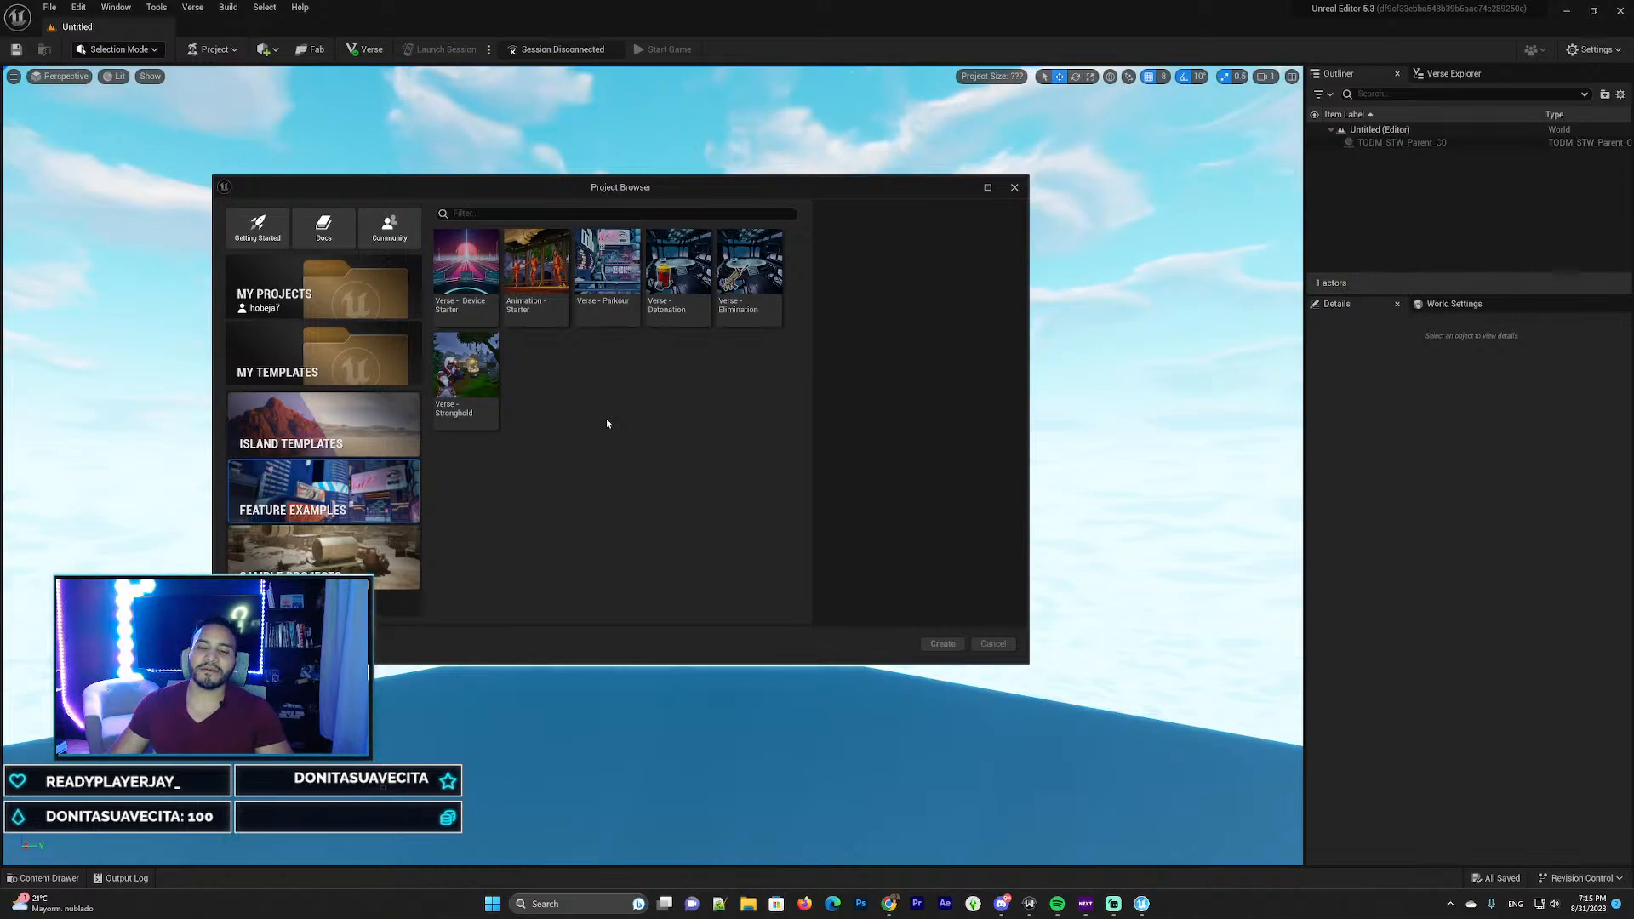
left_click(460, 284)
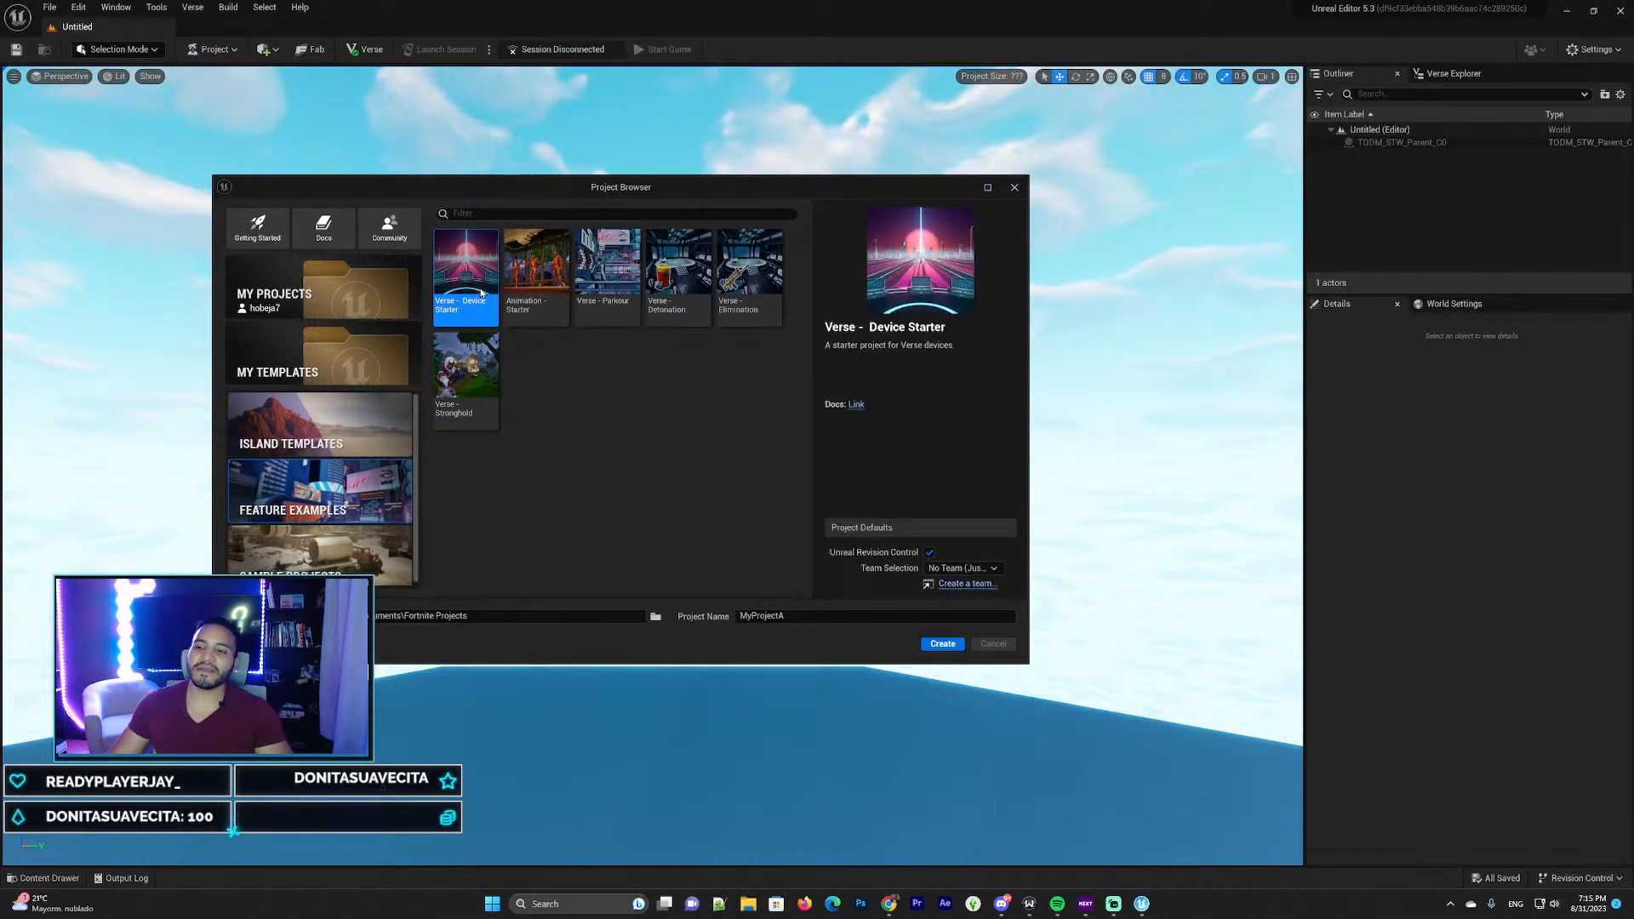
left_click_drag(522, 188, 502, 185)
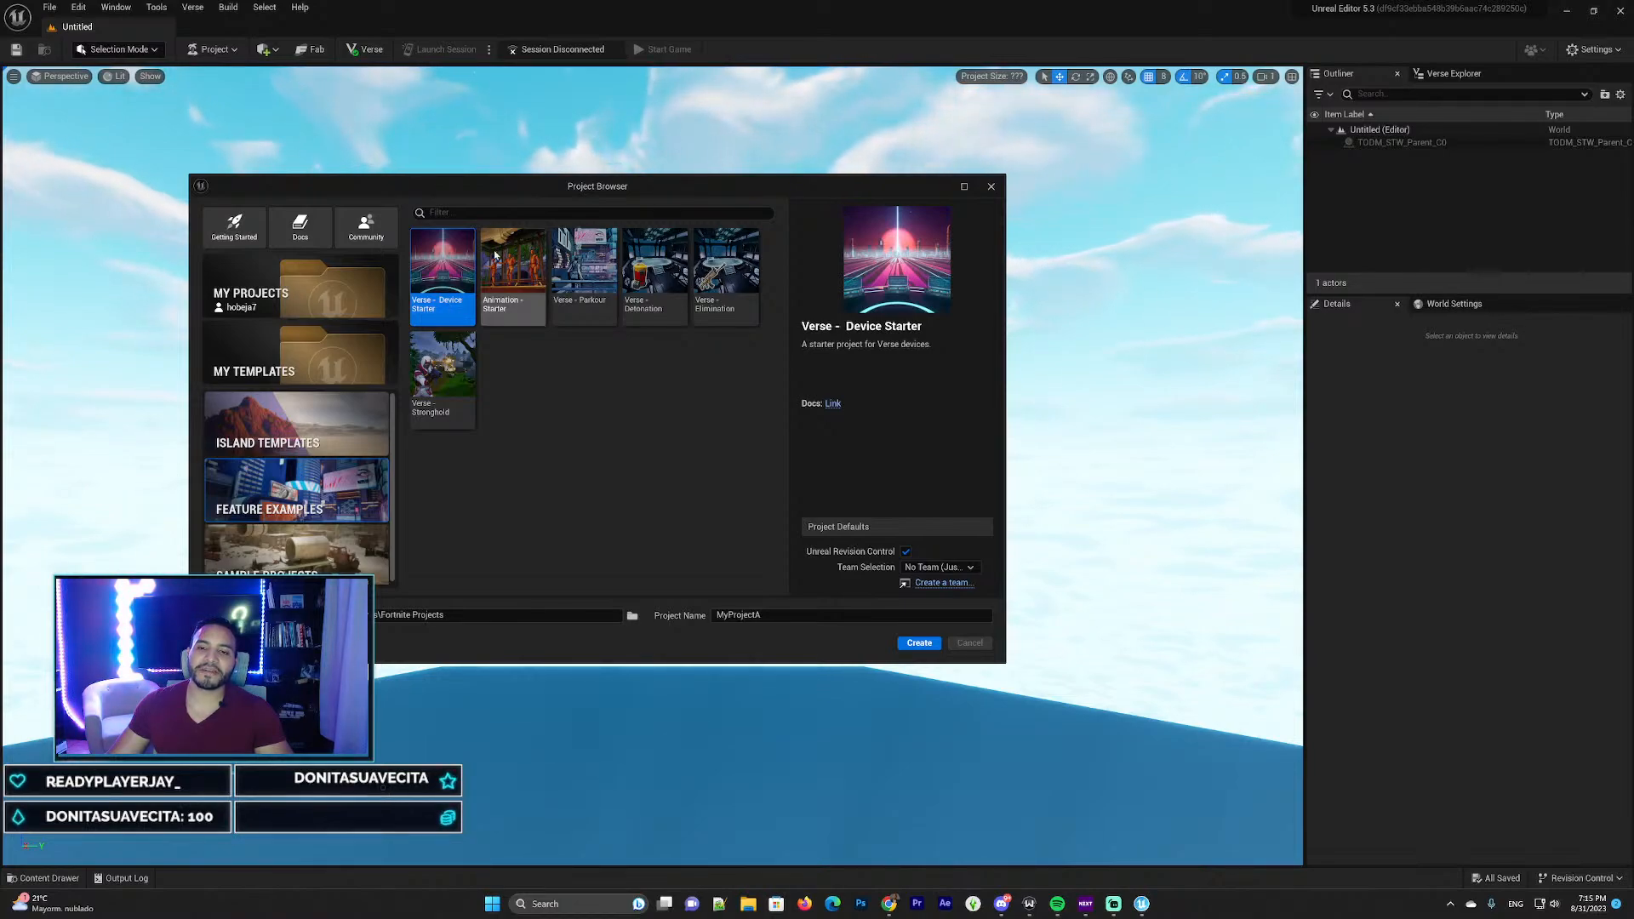
left_click_drag(483, 187, 555, 191)
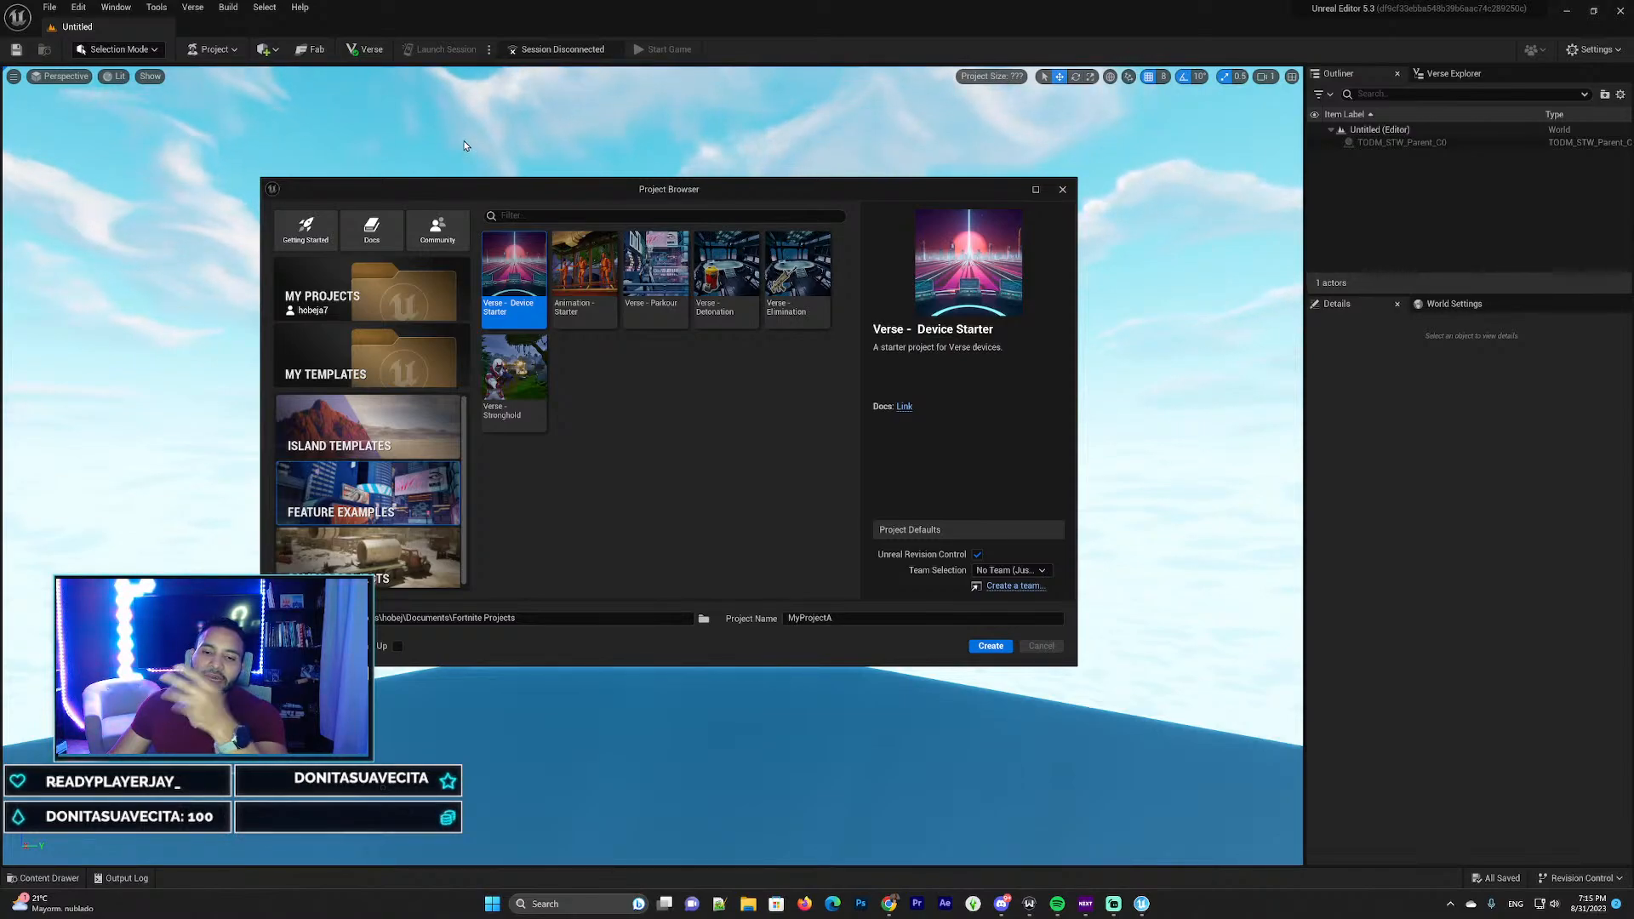
left_click_drag(463, 189, 411, 179)
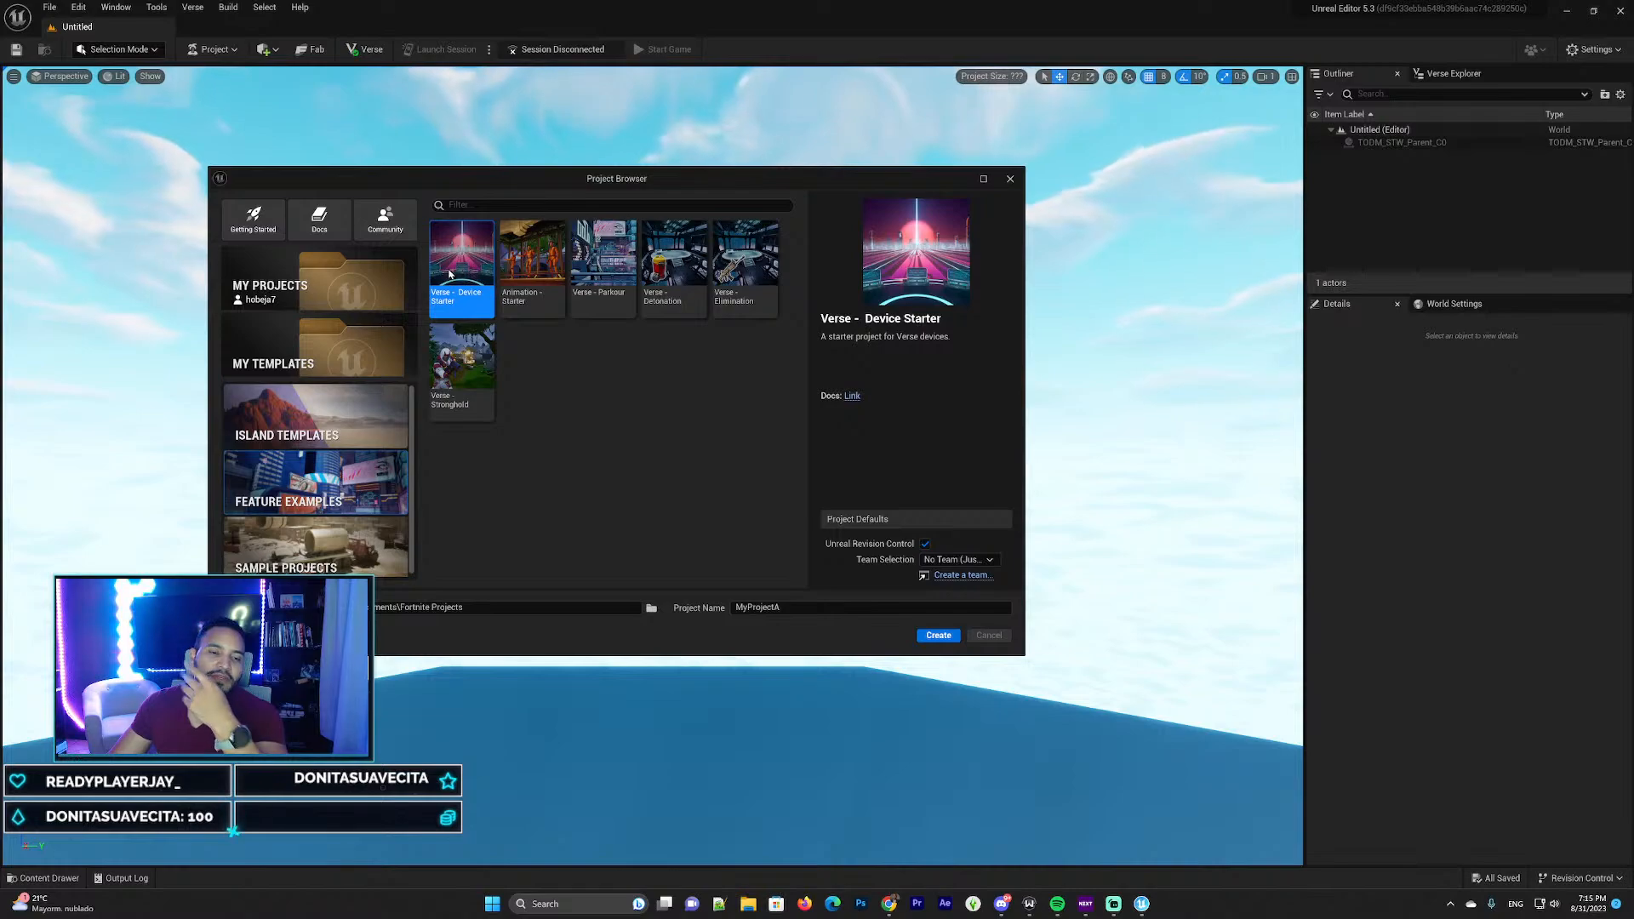
Choose the Tropical Island template from the Island Templates category and name the new project TropicalIslandDemo
left_click(327, 362)
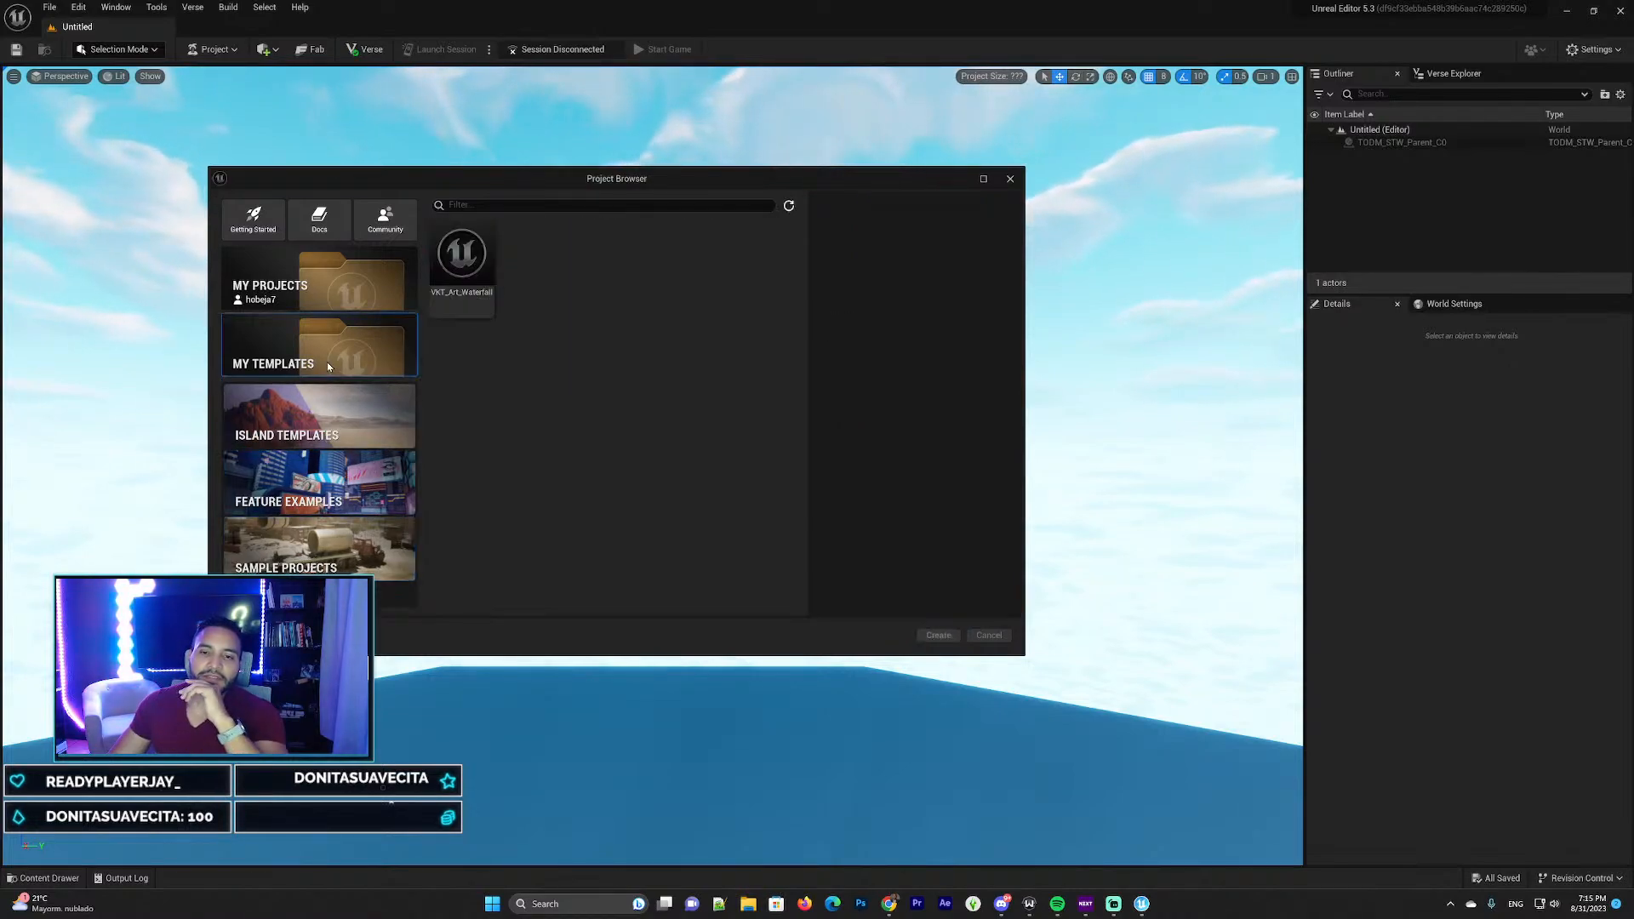
left_click(331, 412)
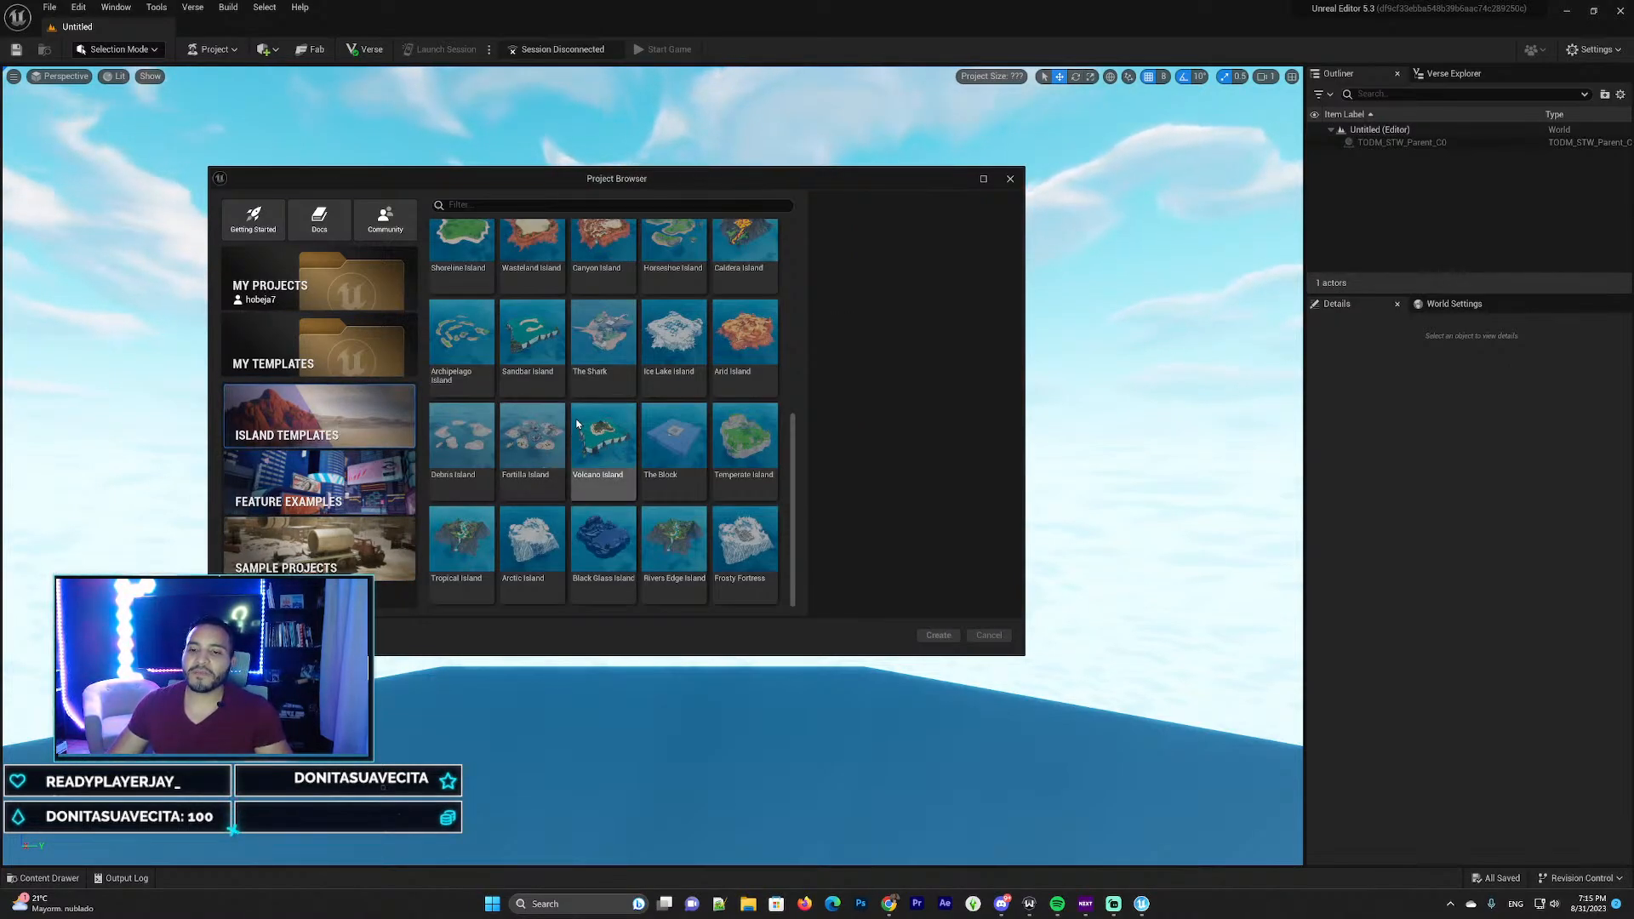
scroll(576, 424, "up", 10)
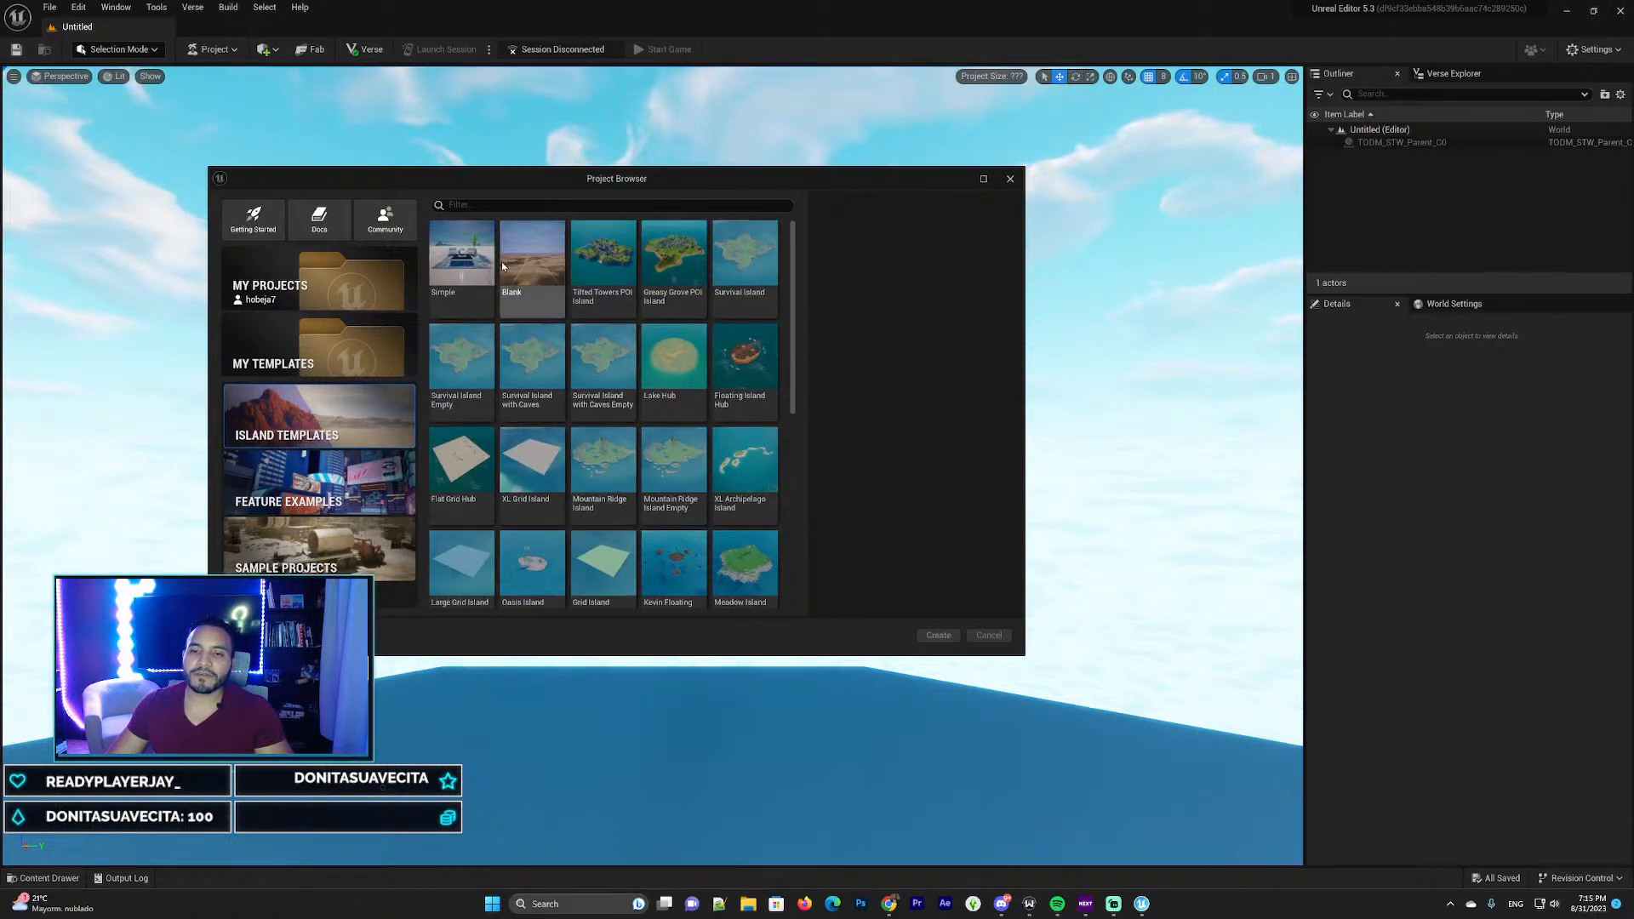
scroll(570, 402, "down", 5)
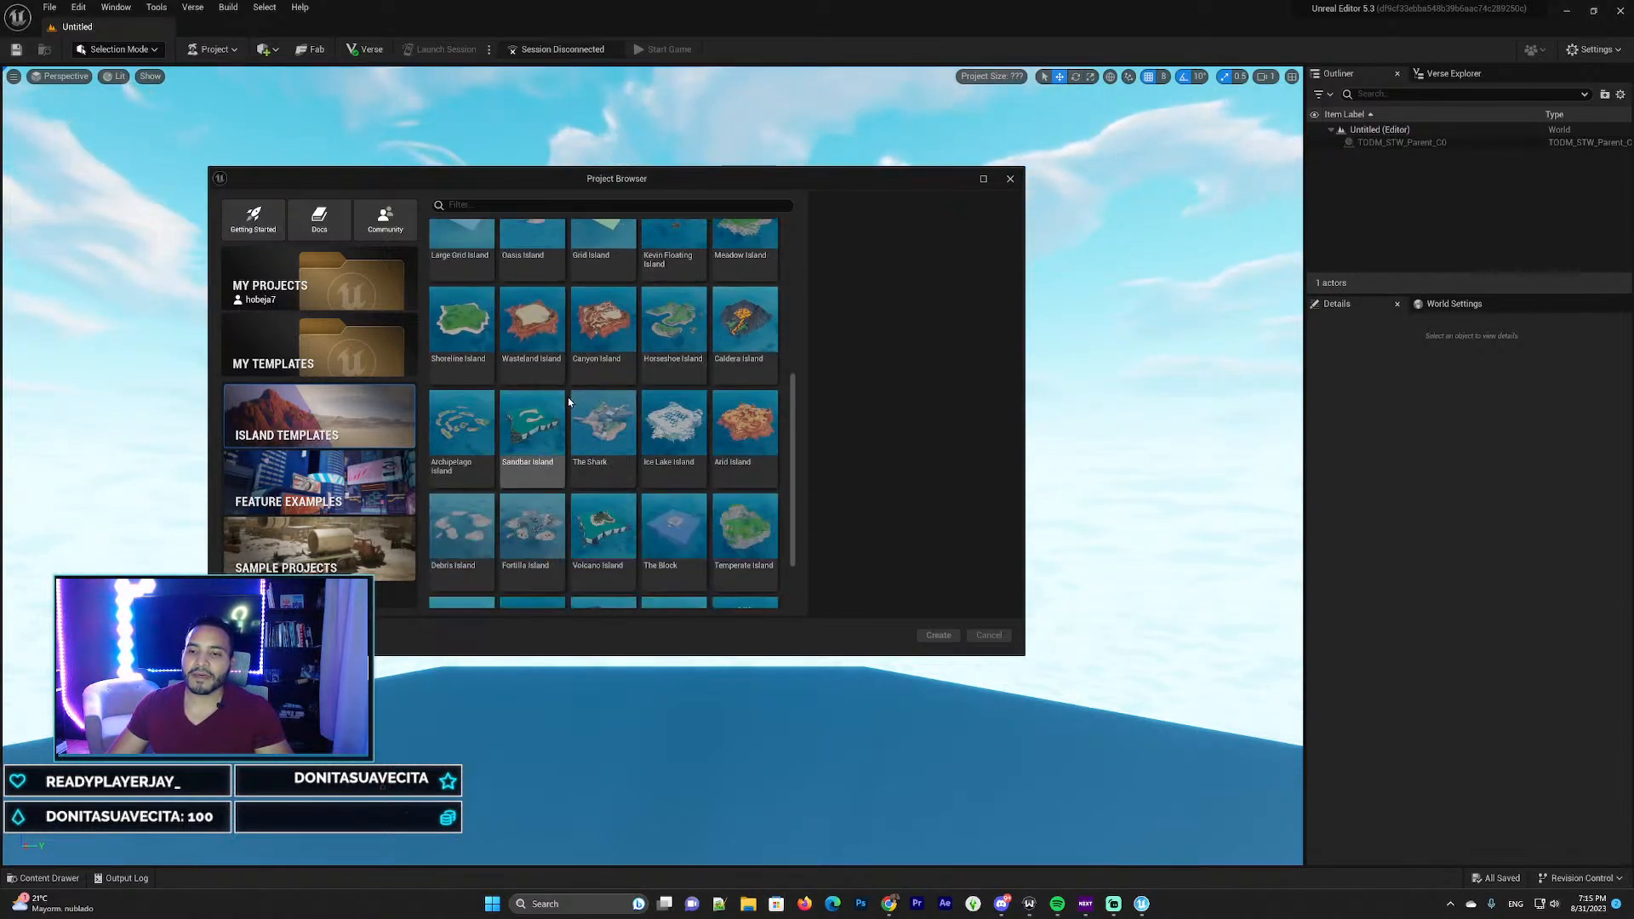
scroll(569, 402, "up", 3)
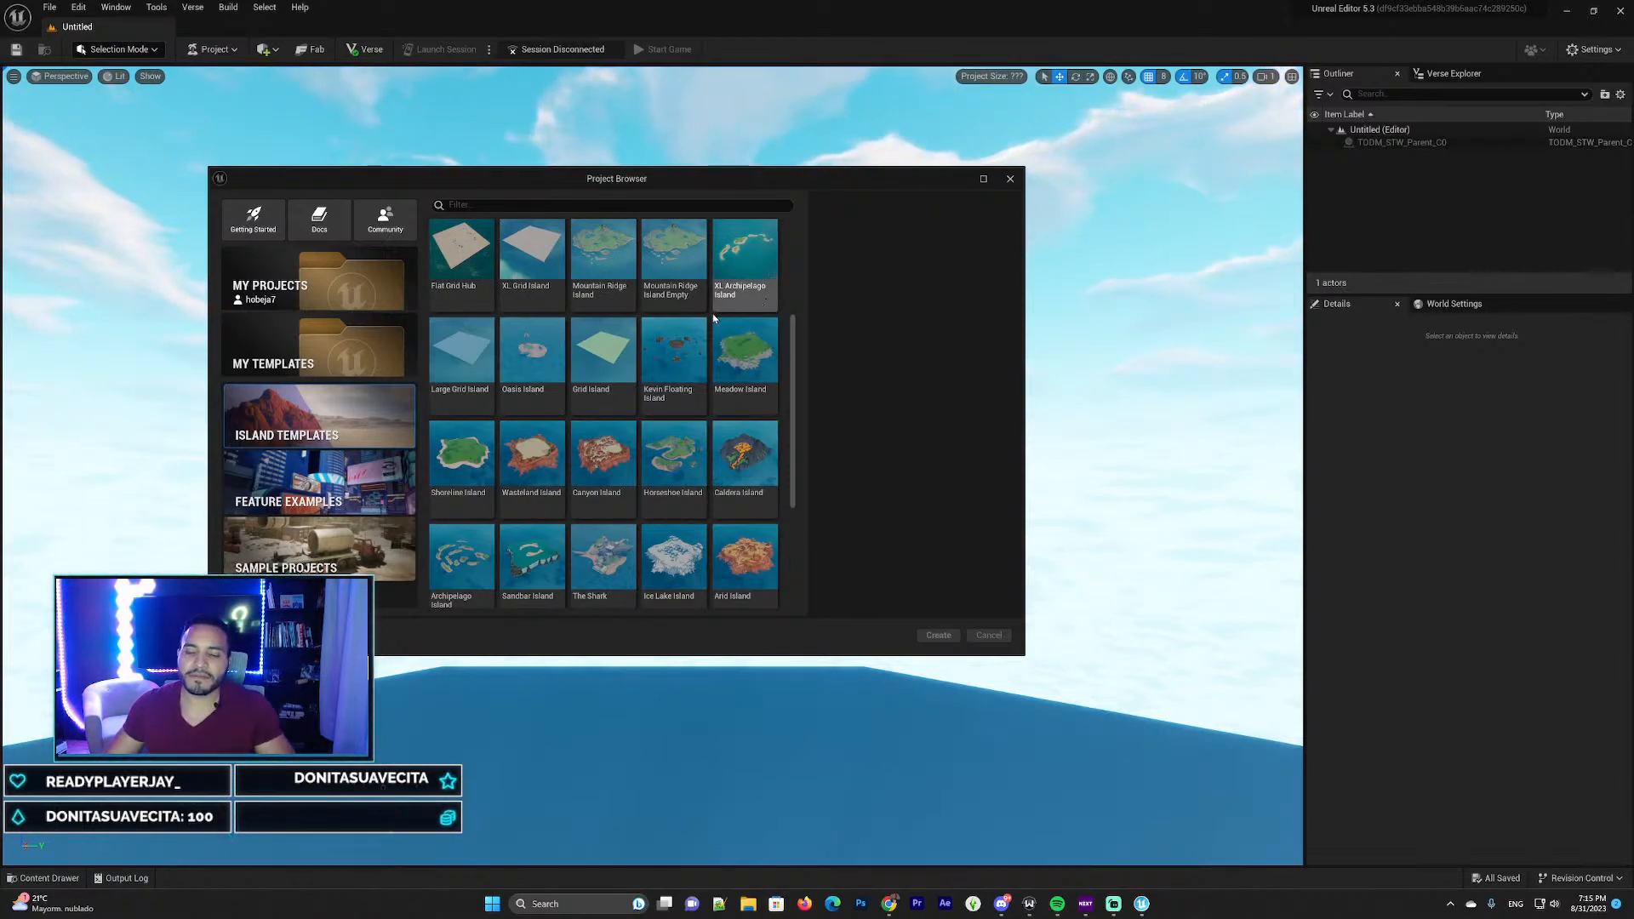
scroll(576, 385, "down", 3)
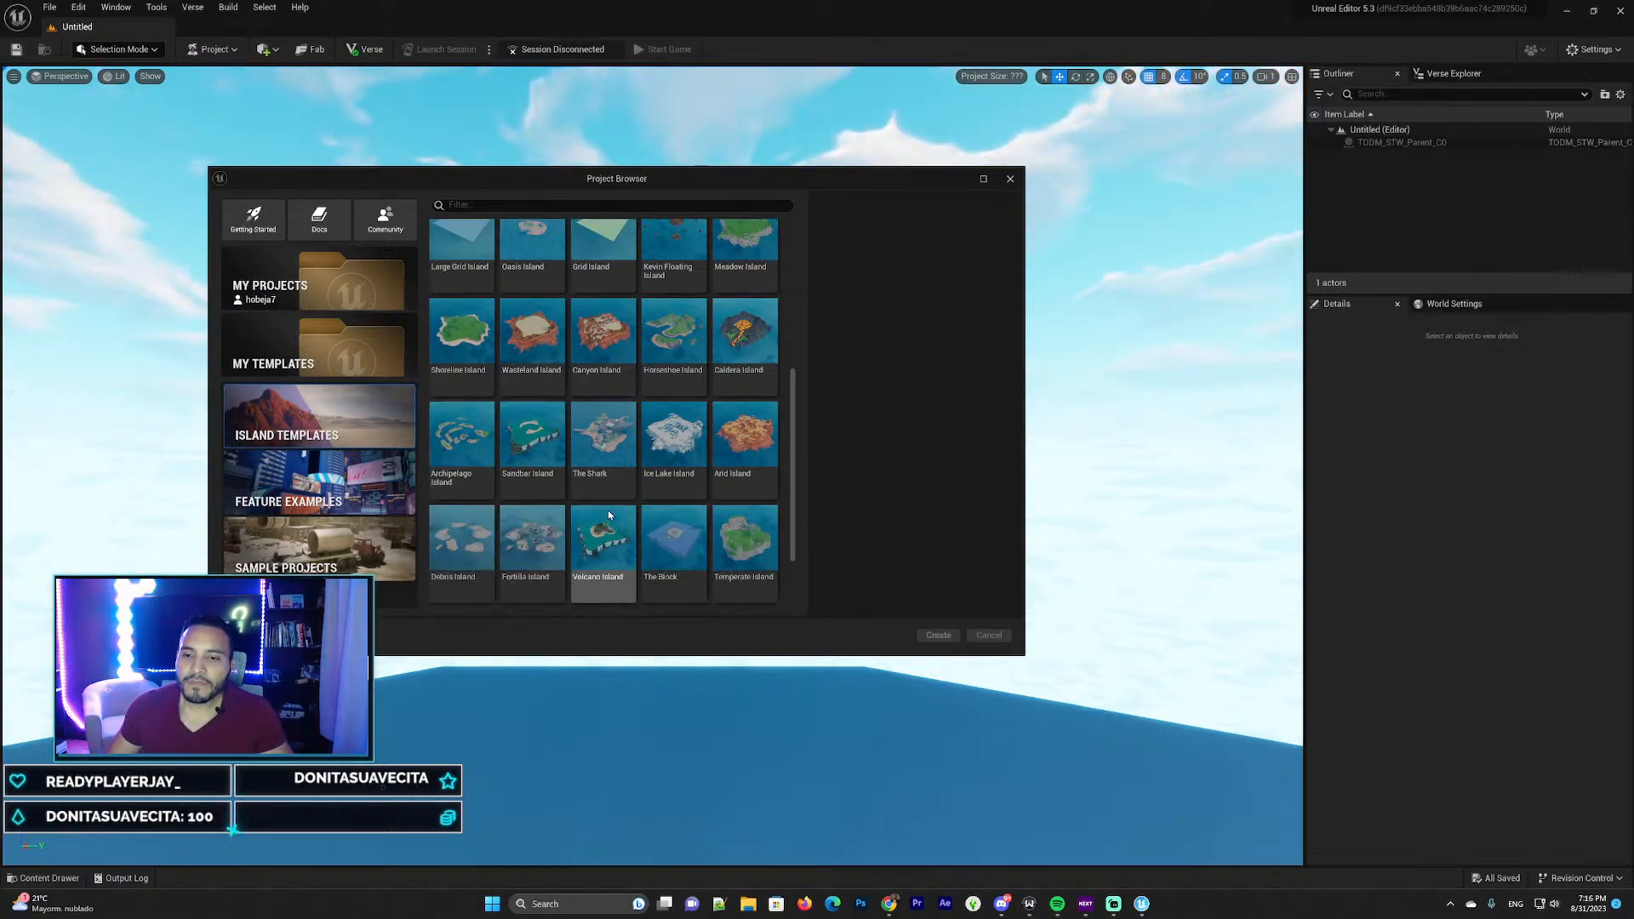
scroll(474, 370, "down", 1)
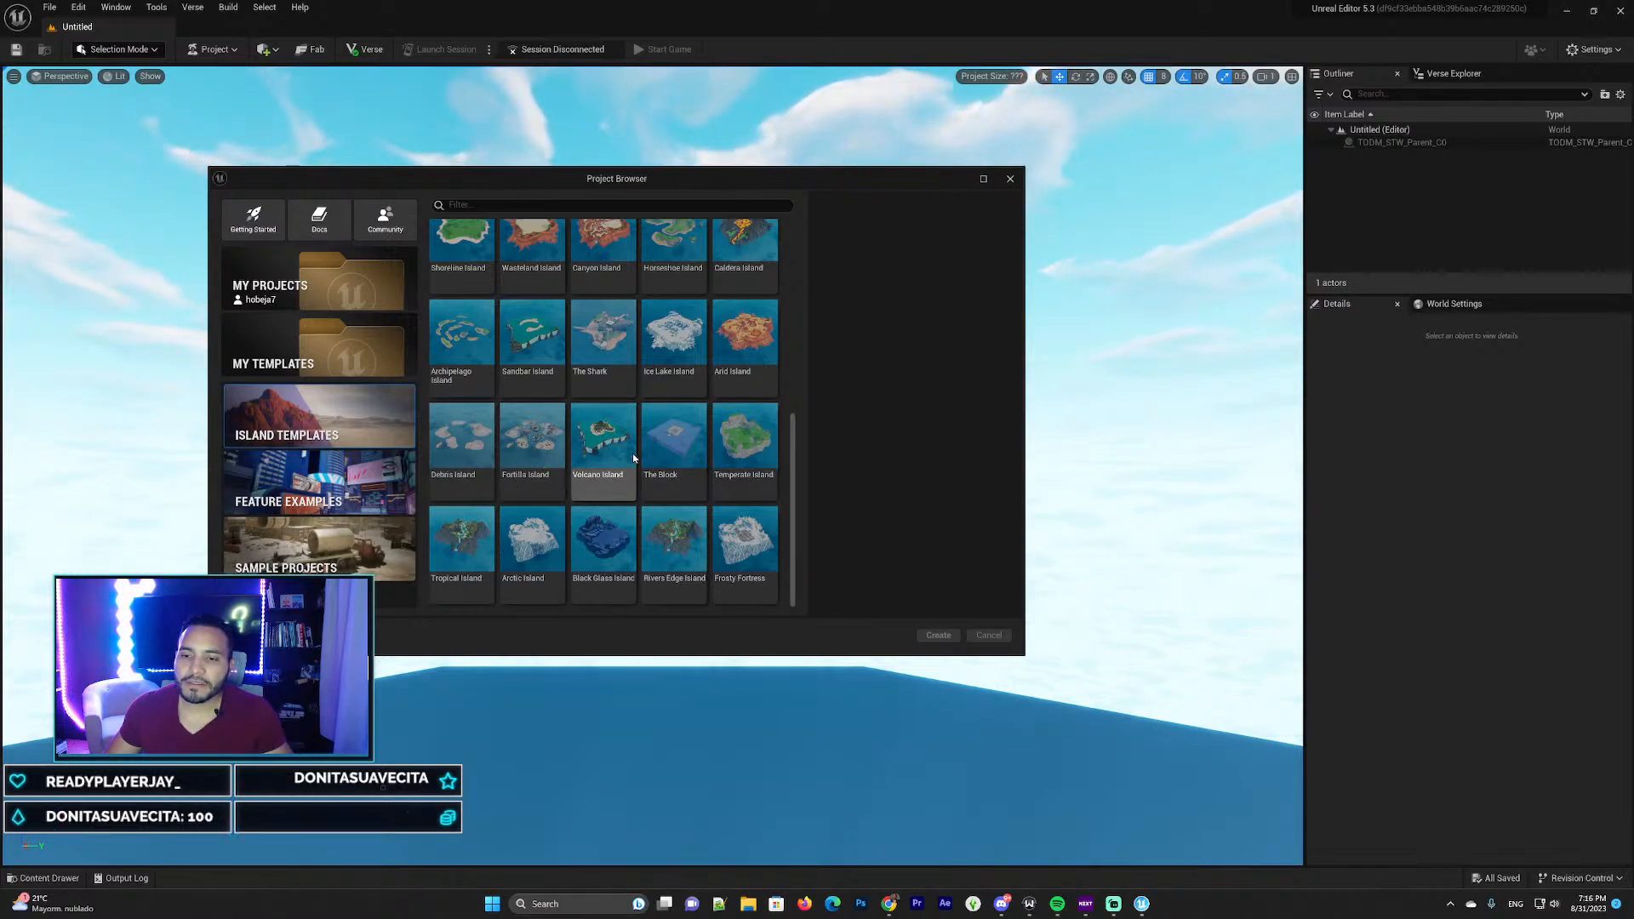
left_click(604, 451)
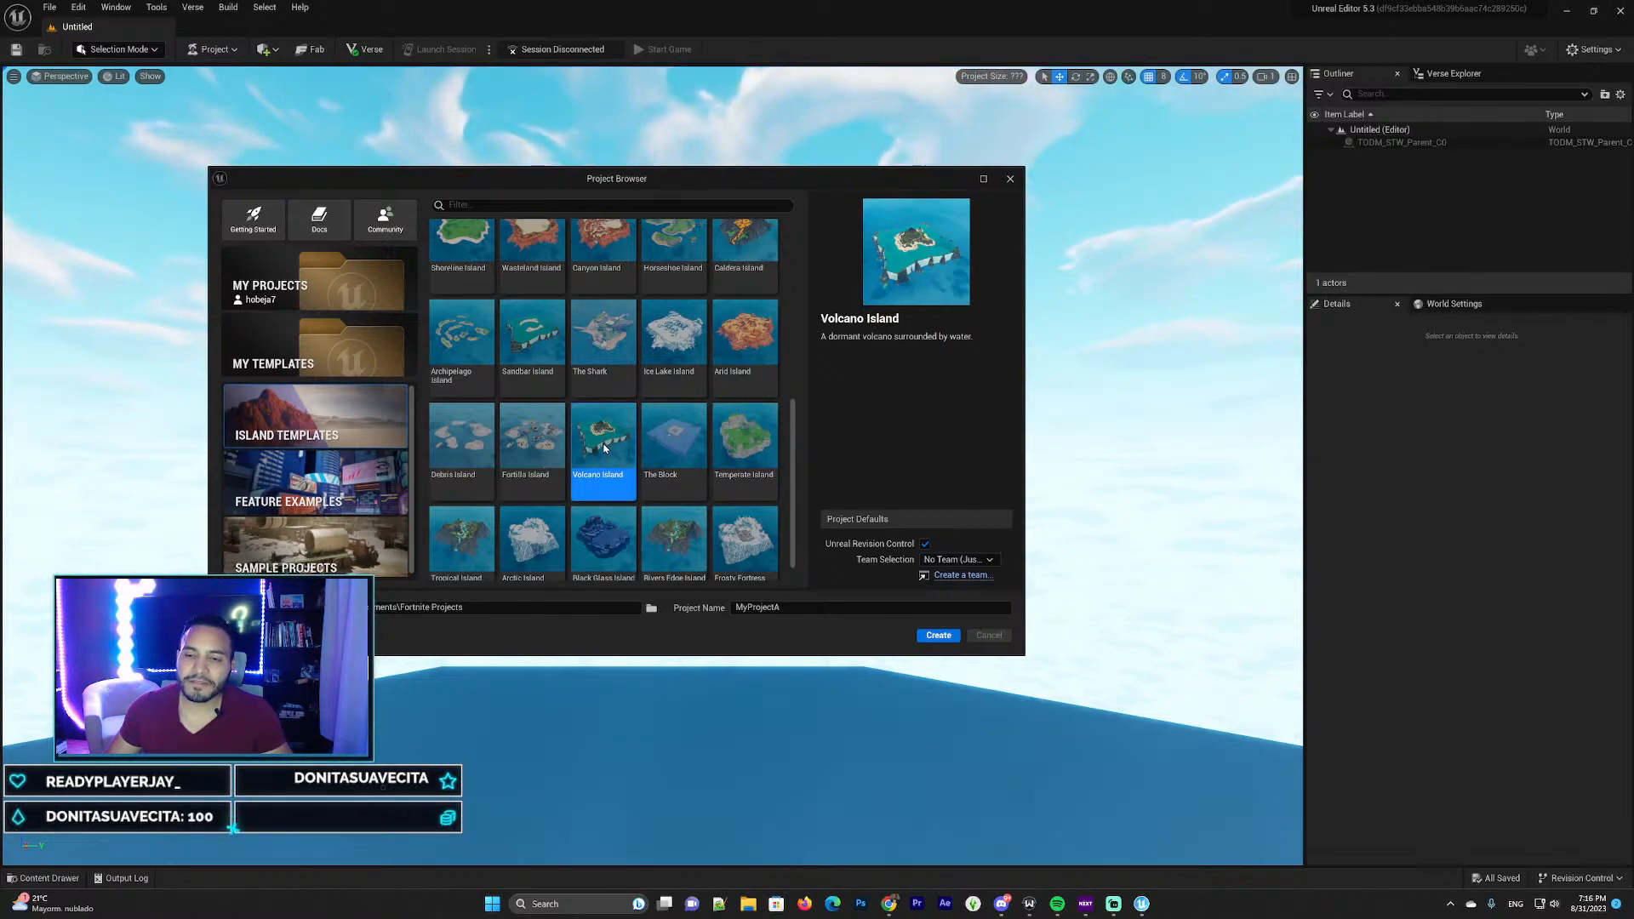
left_click(462, 519)
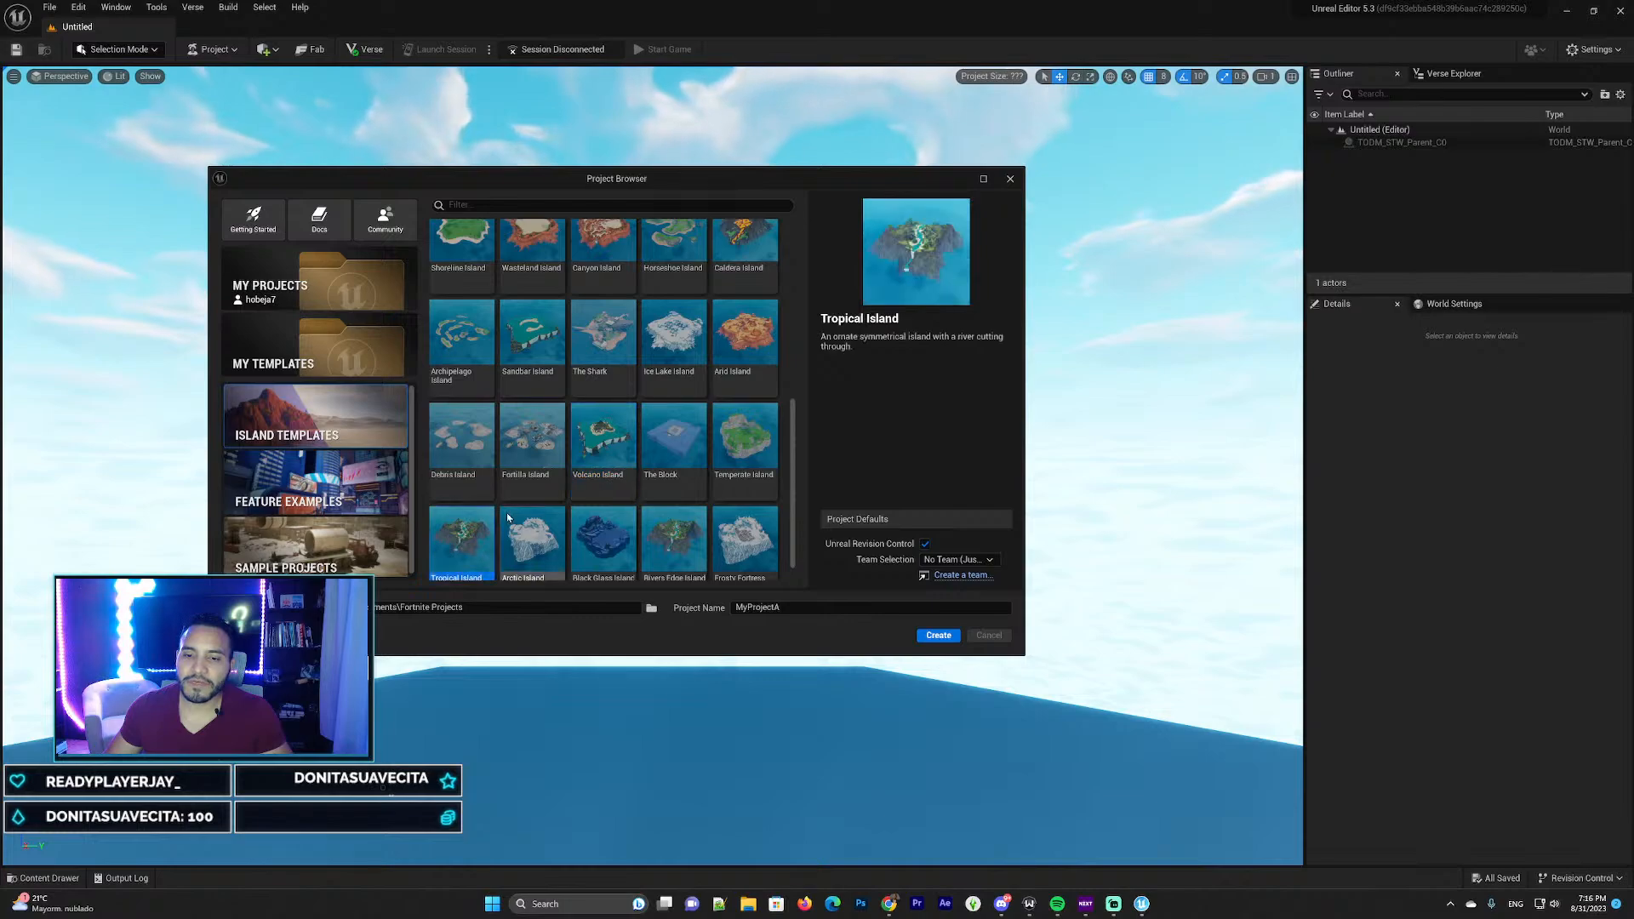
left_click(810, 608)
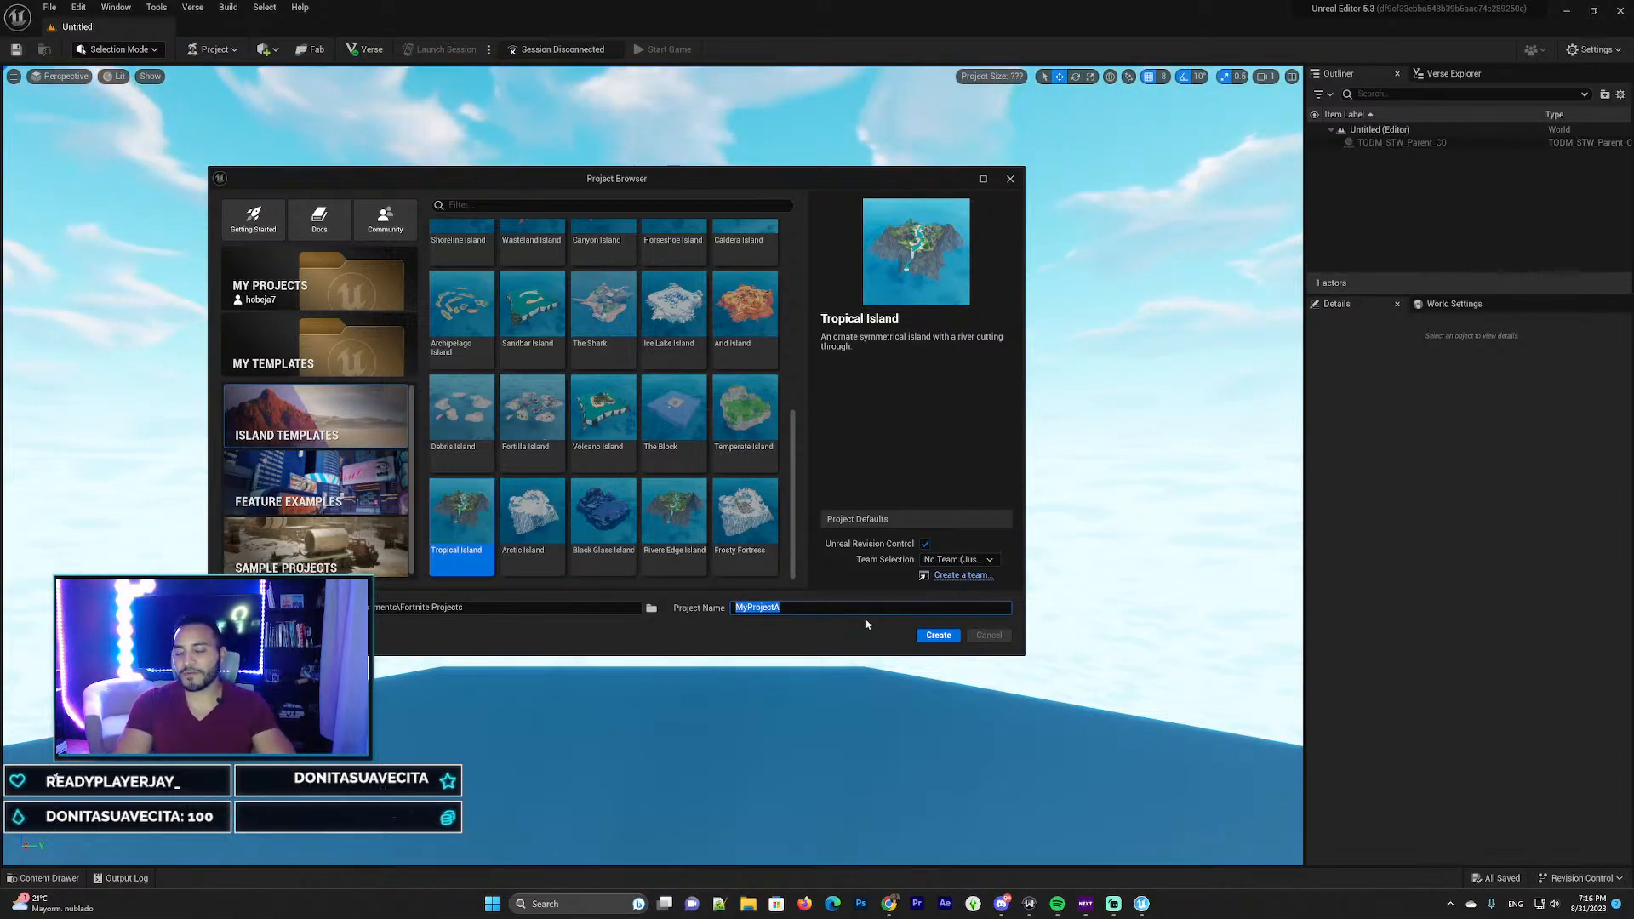
type("TropicalIslandDemo")
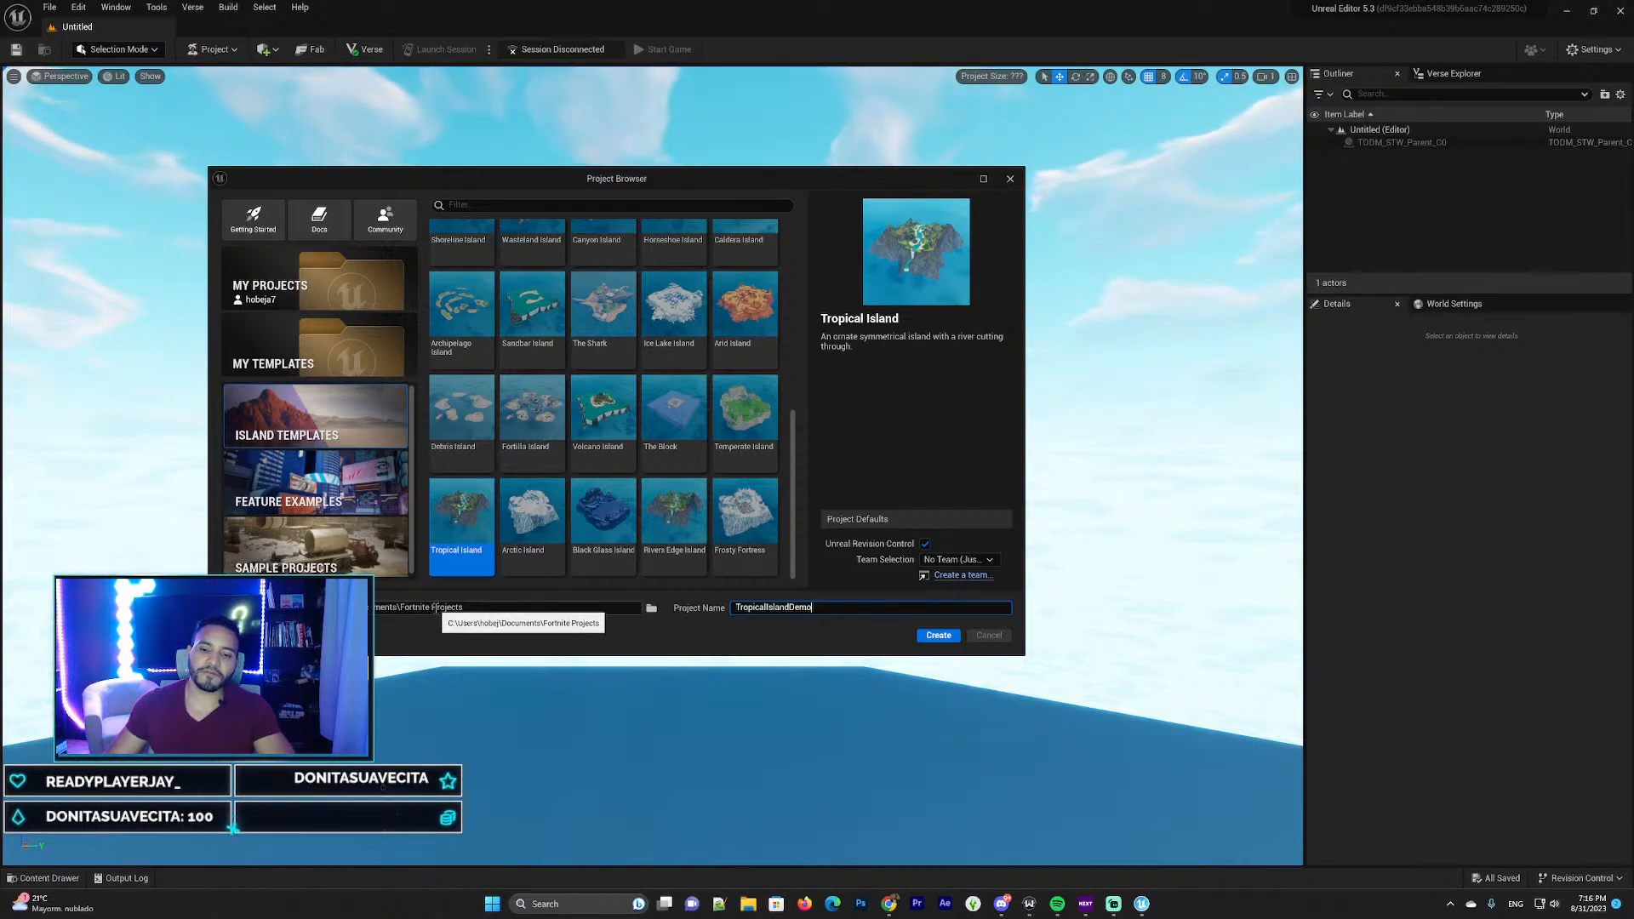
Create the TropicalIslandDemo project from the Tropical Island template with Unreal Revision Control enabled and no team
left_click(946, 644)
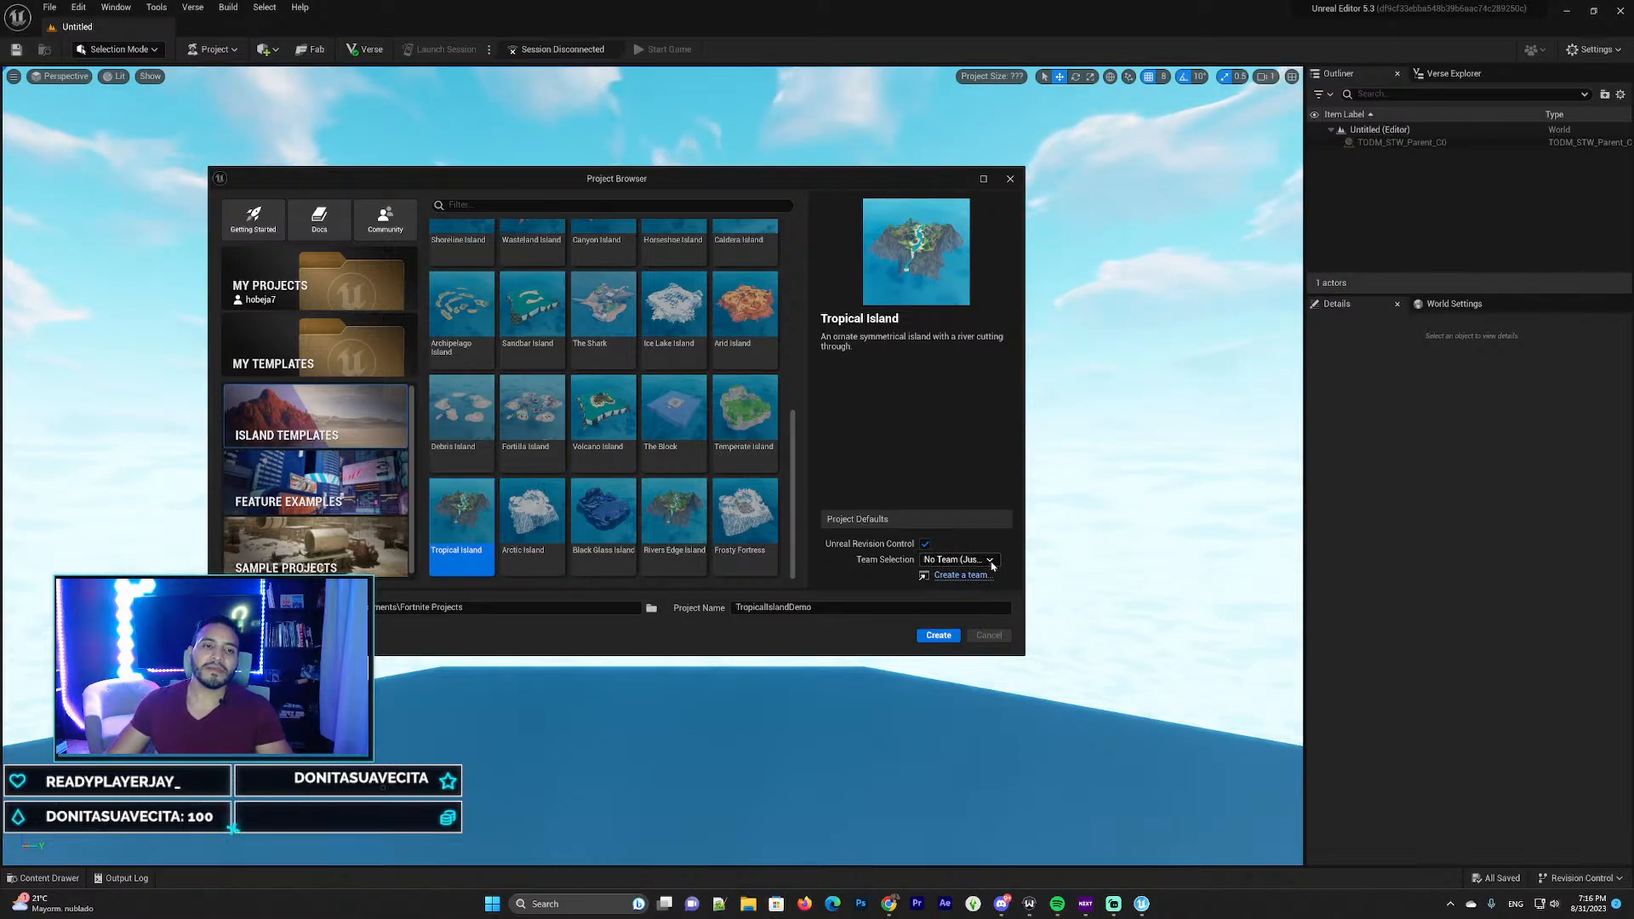
left_click(941, 640)
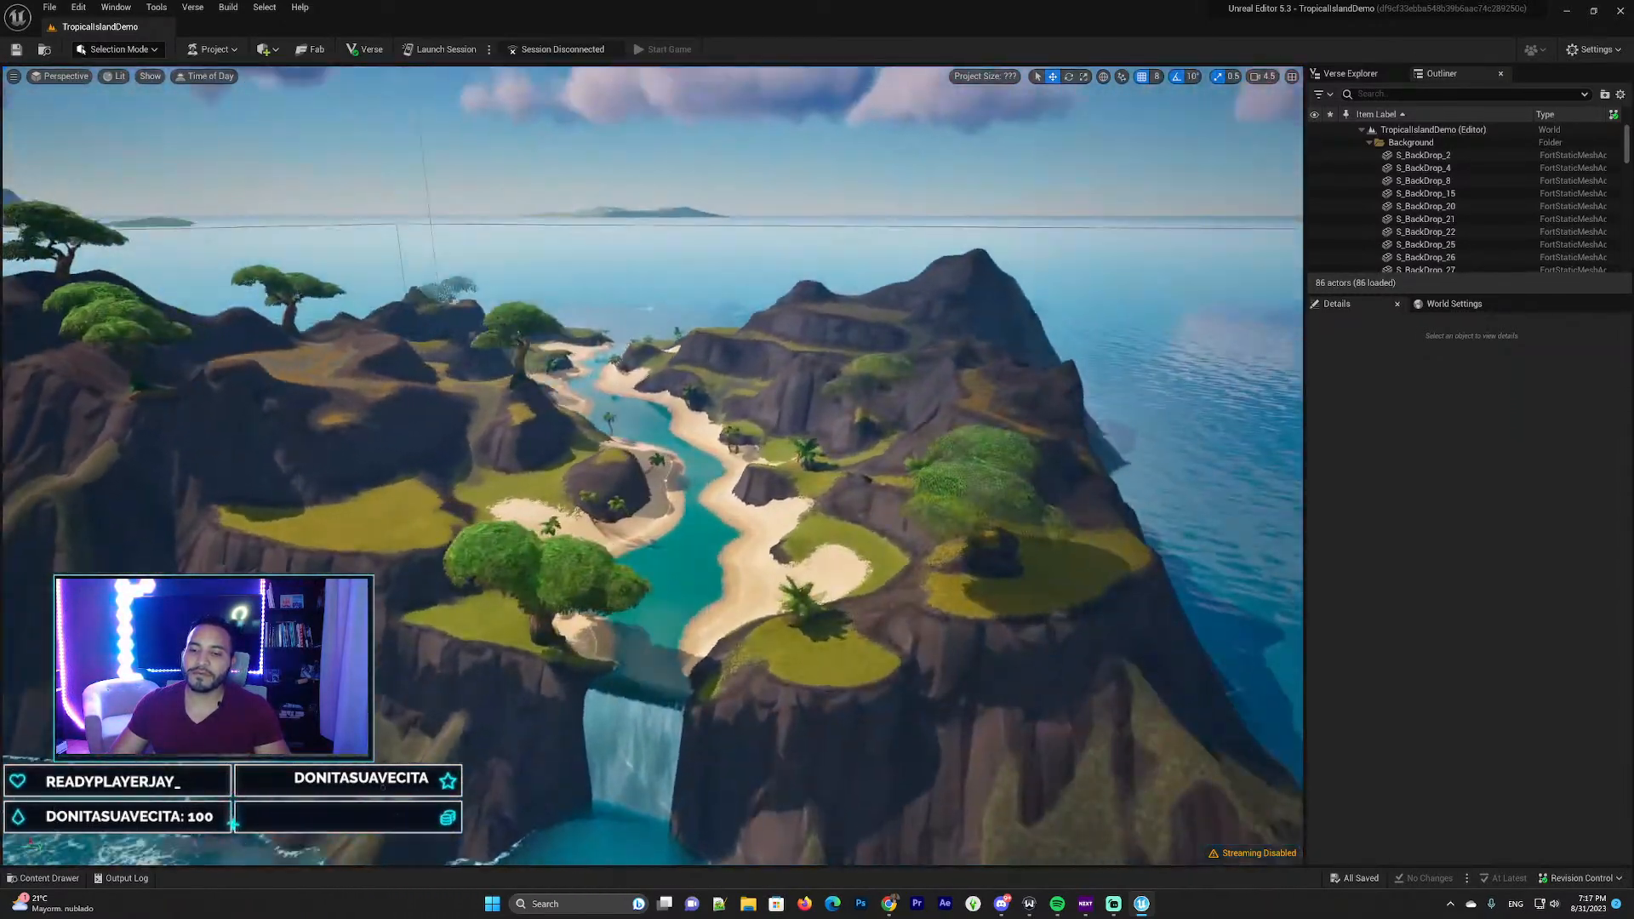
Fly through the new tropical island level, examining its river, beaches, trees and waterfall up close and from above
key("w")
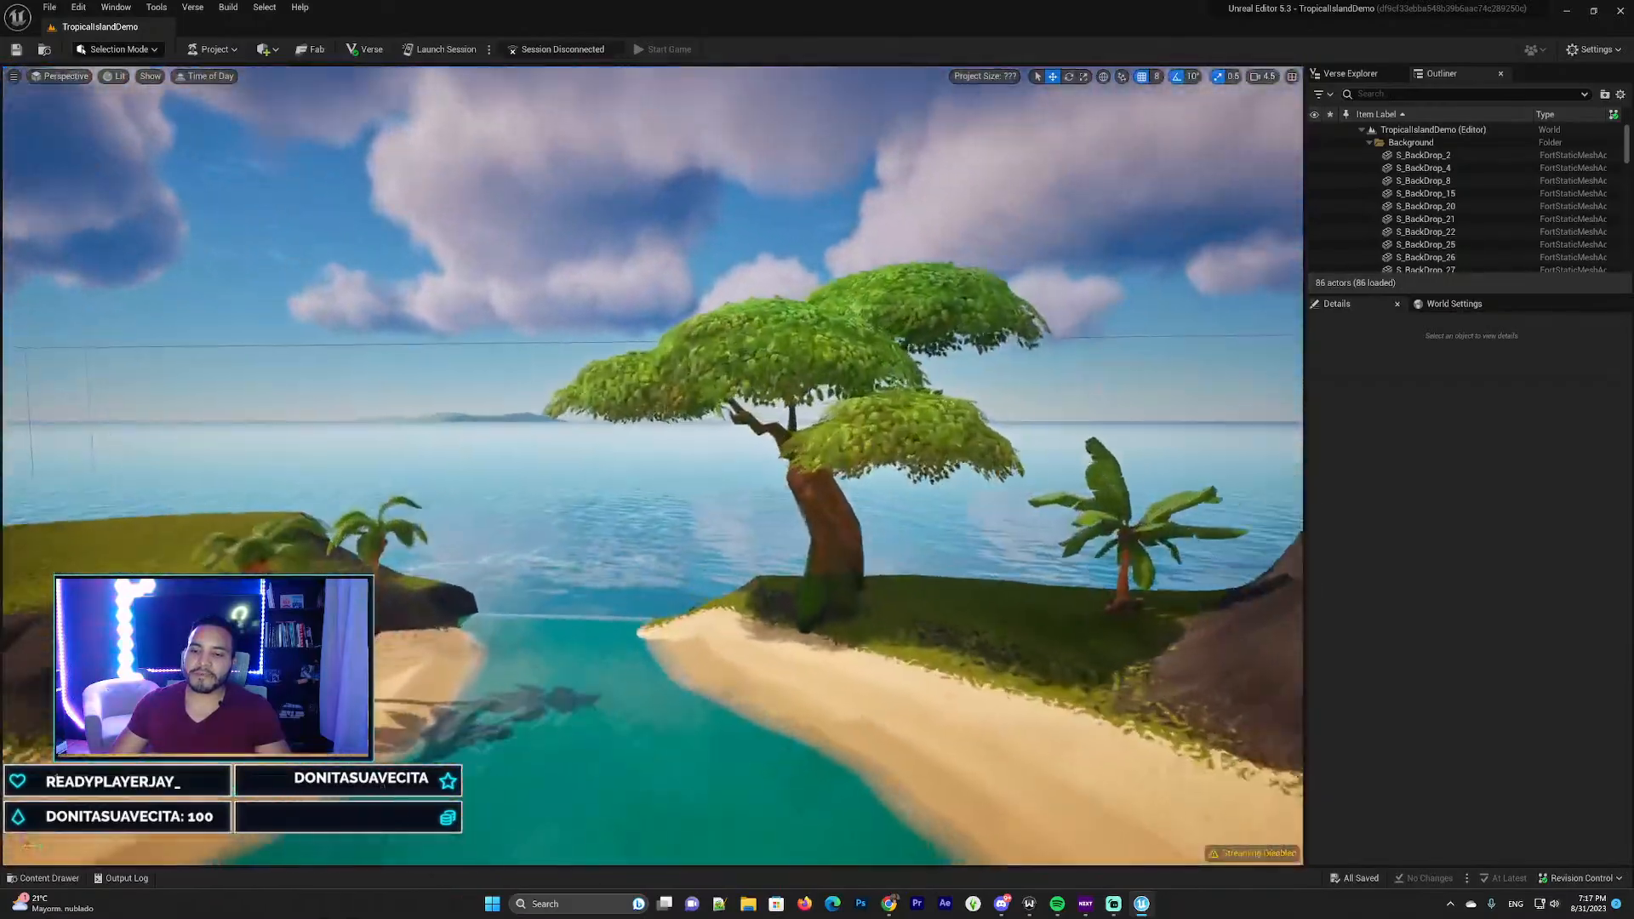
key("w")
mouse_move(653, 466)
right_mouse_down()
mouse_move(766, 485)
mouse_move(936, 477)
mouse_move(808, 434)
mouse_move(885, 467)
mouse_move(1021, 472)
mouse_move(979, 442)
mouse_move(1106, 545)
mouse_move(579, 417)
mouse_move(706, 413)
mouse_move(868, 357)
mouse_move(672, 646)
mouse_move(621, 651)
mouse_move(672, 689)
mouse_move(562, 681)
mouse_move(757, 451)
mouse_move(736, 357)
mouse_move(655, 344)
mouse_move(645, 466)
mouse_move(578, 442)
mouse_move(605, 426)
mouse_move(650, 467)
right_mouse_up()
key("w")
key("w")
key("s")
key("s")
key("w")
key("s")
key("s")
key("w")
key("s")
key("a")
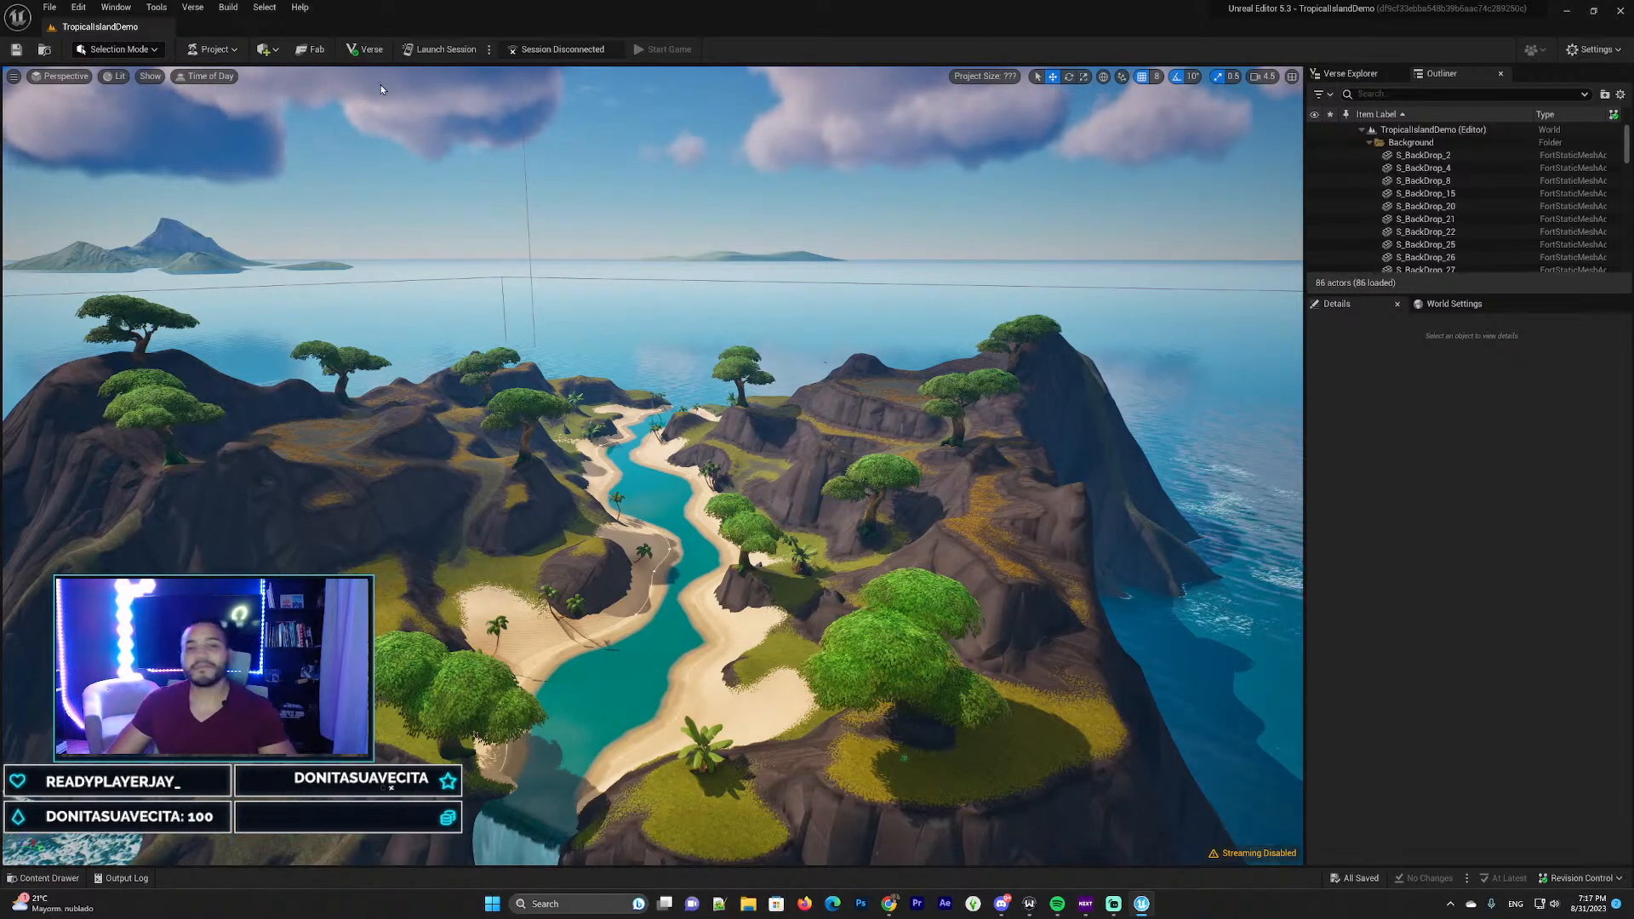
right_click_drag(673, 355, 587, 332)
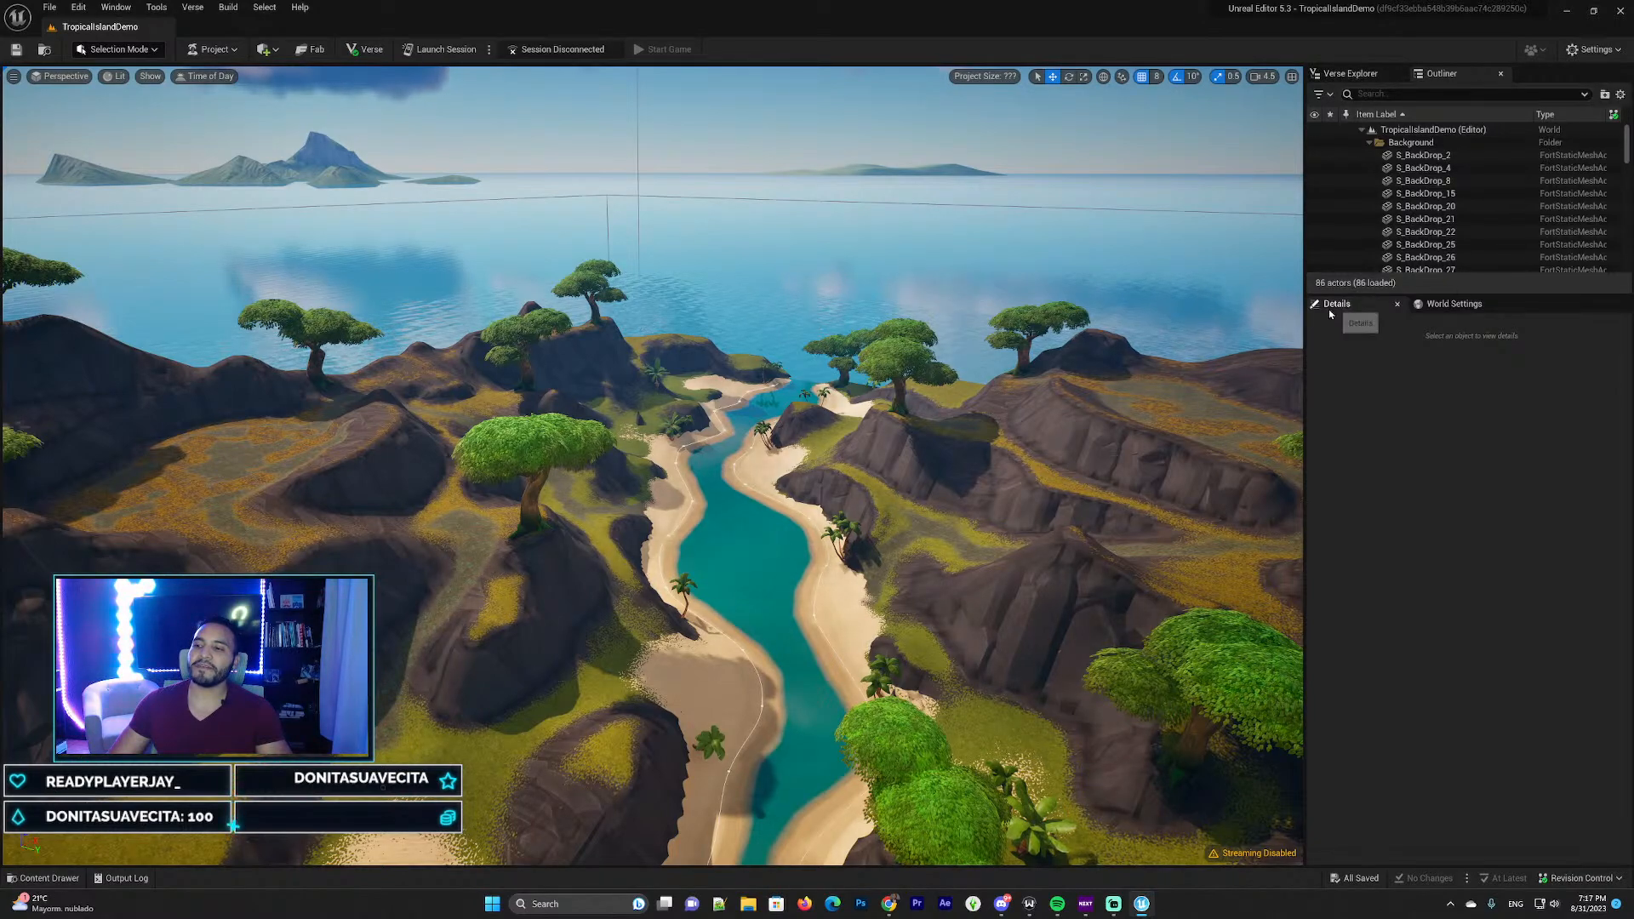
Select the large jungle tree beside the river to inspect its details, and check the available editor modes
left_click(534, 465)
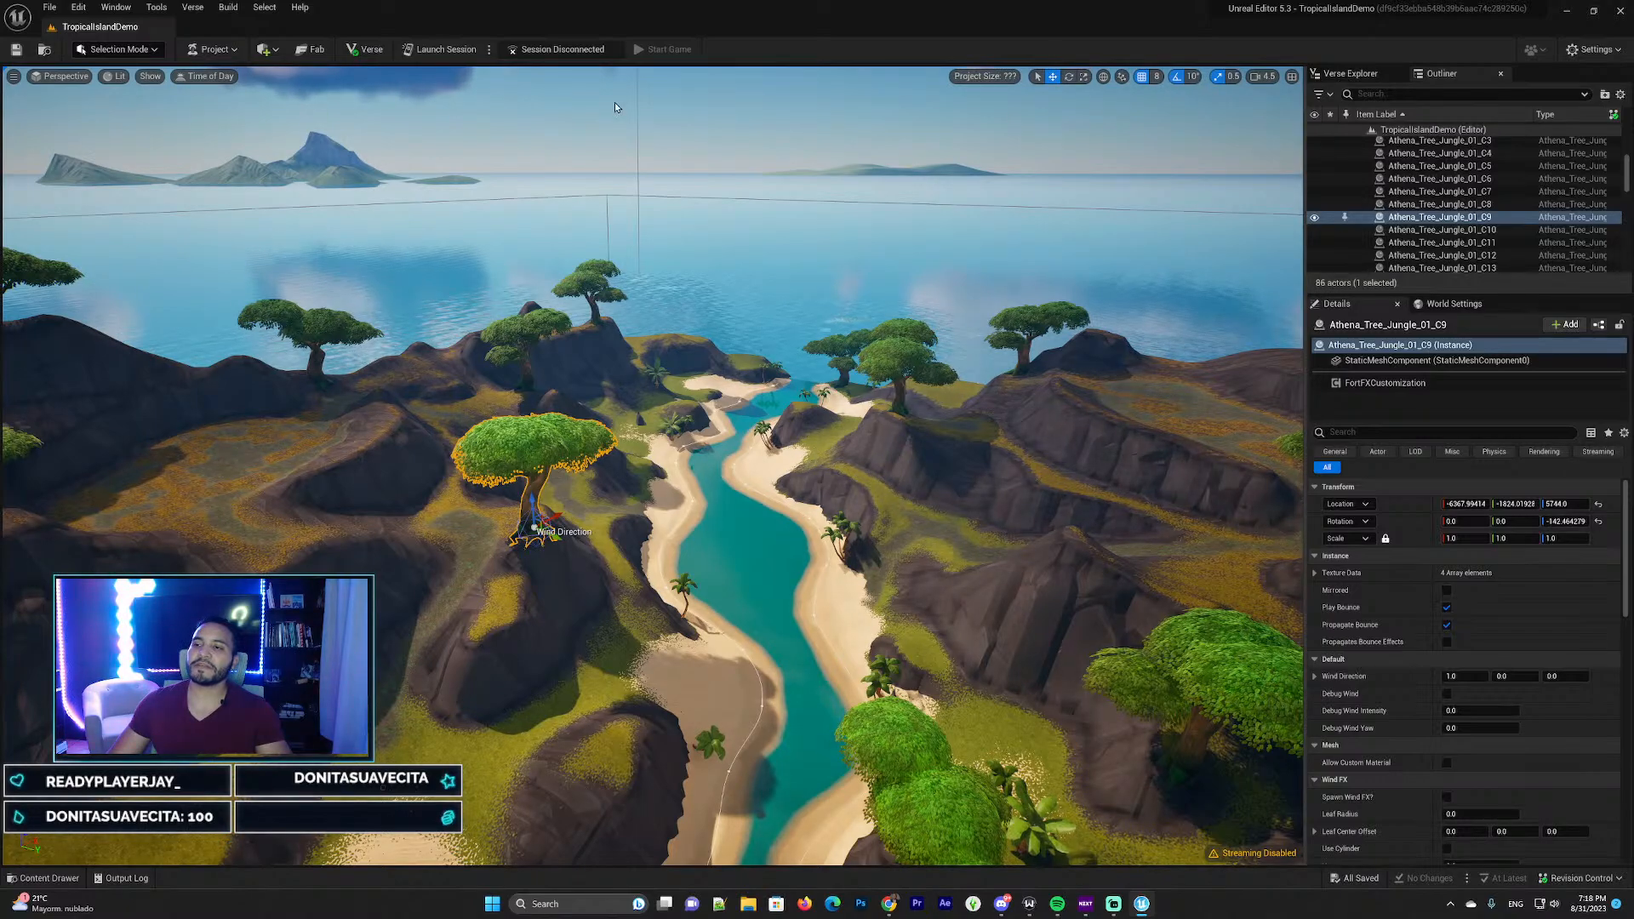
left_click(131, 54)
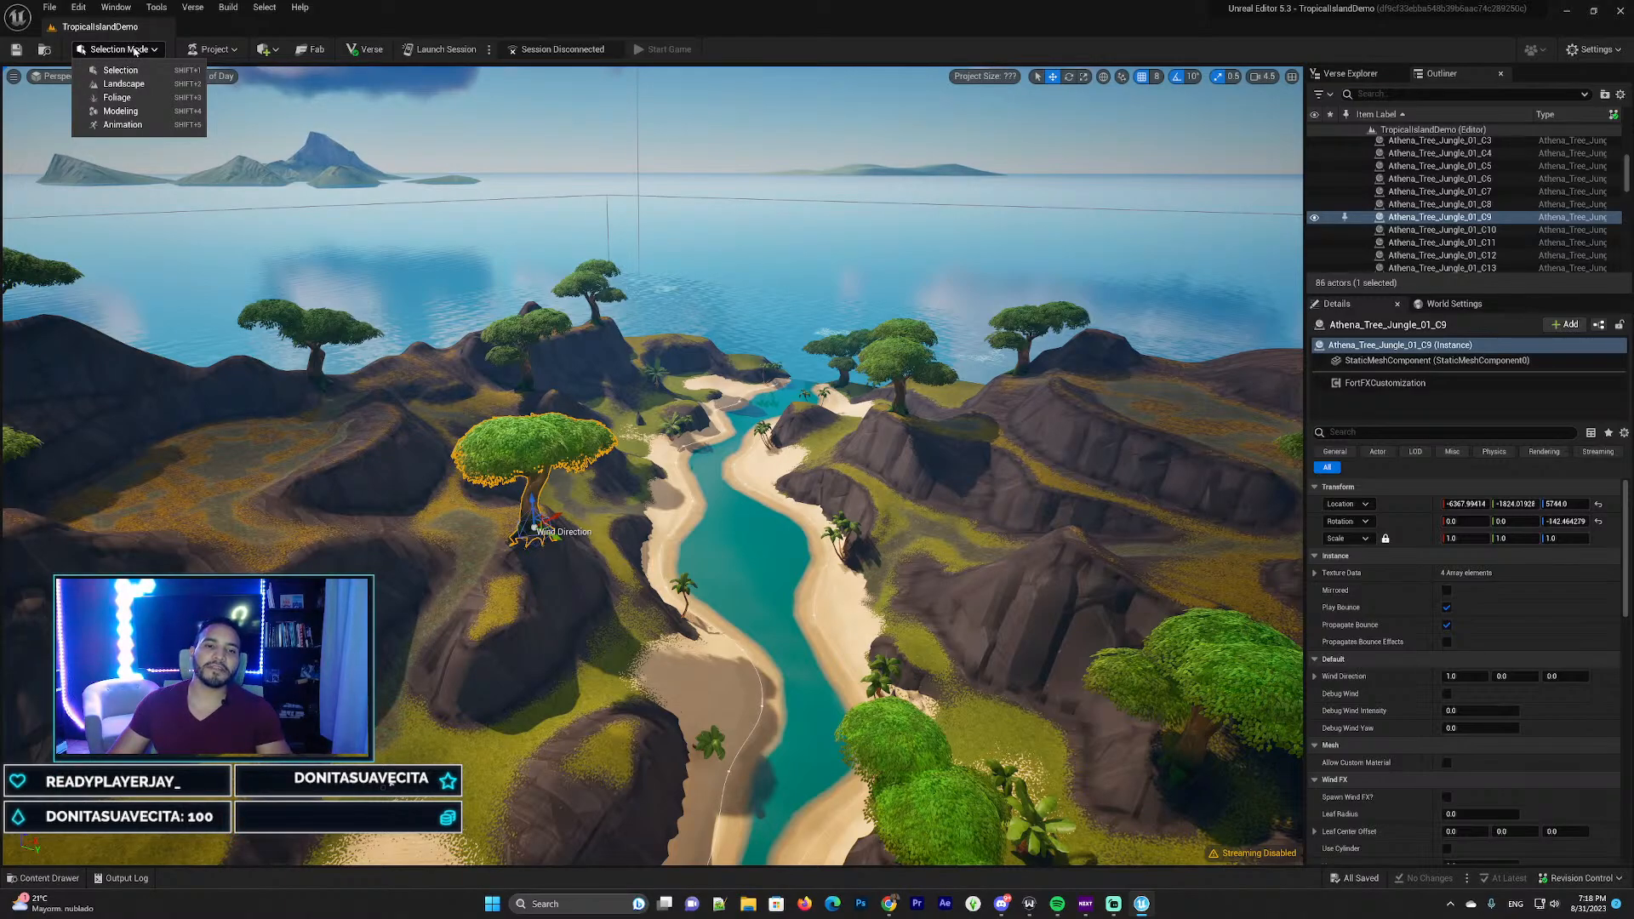
left_click(134, 51)
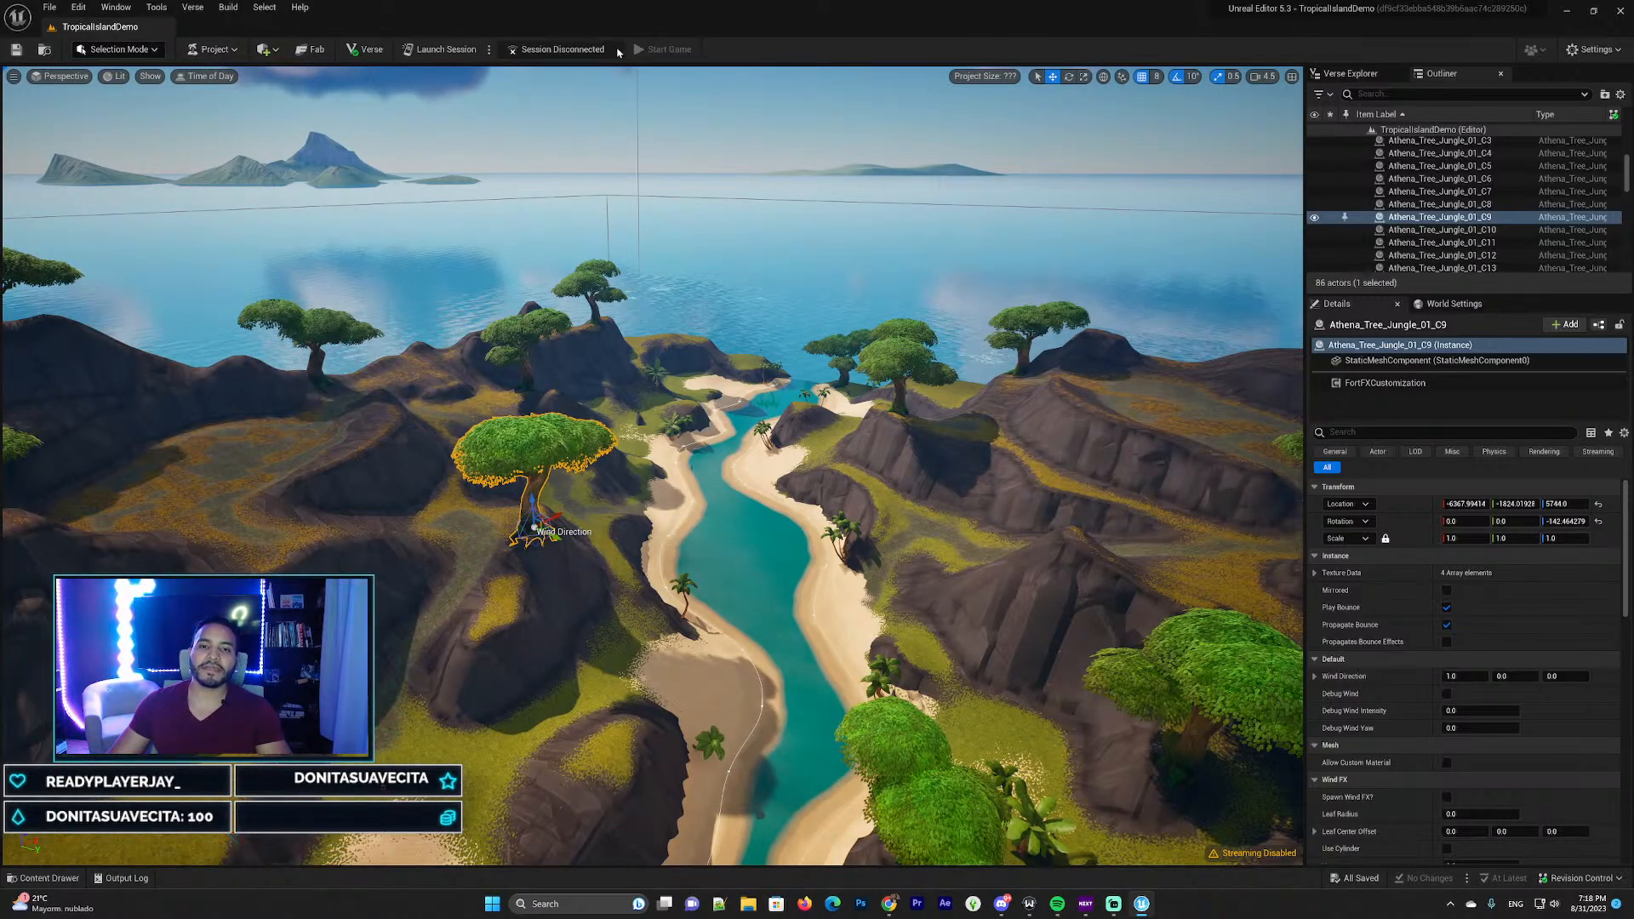
Review the categories of placeable actors, including Lights, Cinematic, Shapes, Visual Effects and Volumes, without adding any
left_click(266, 49)
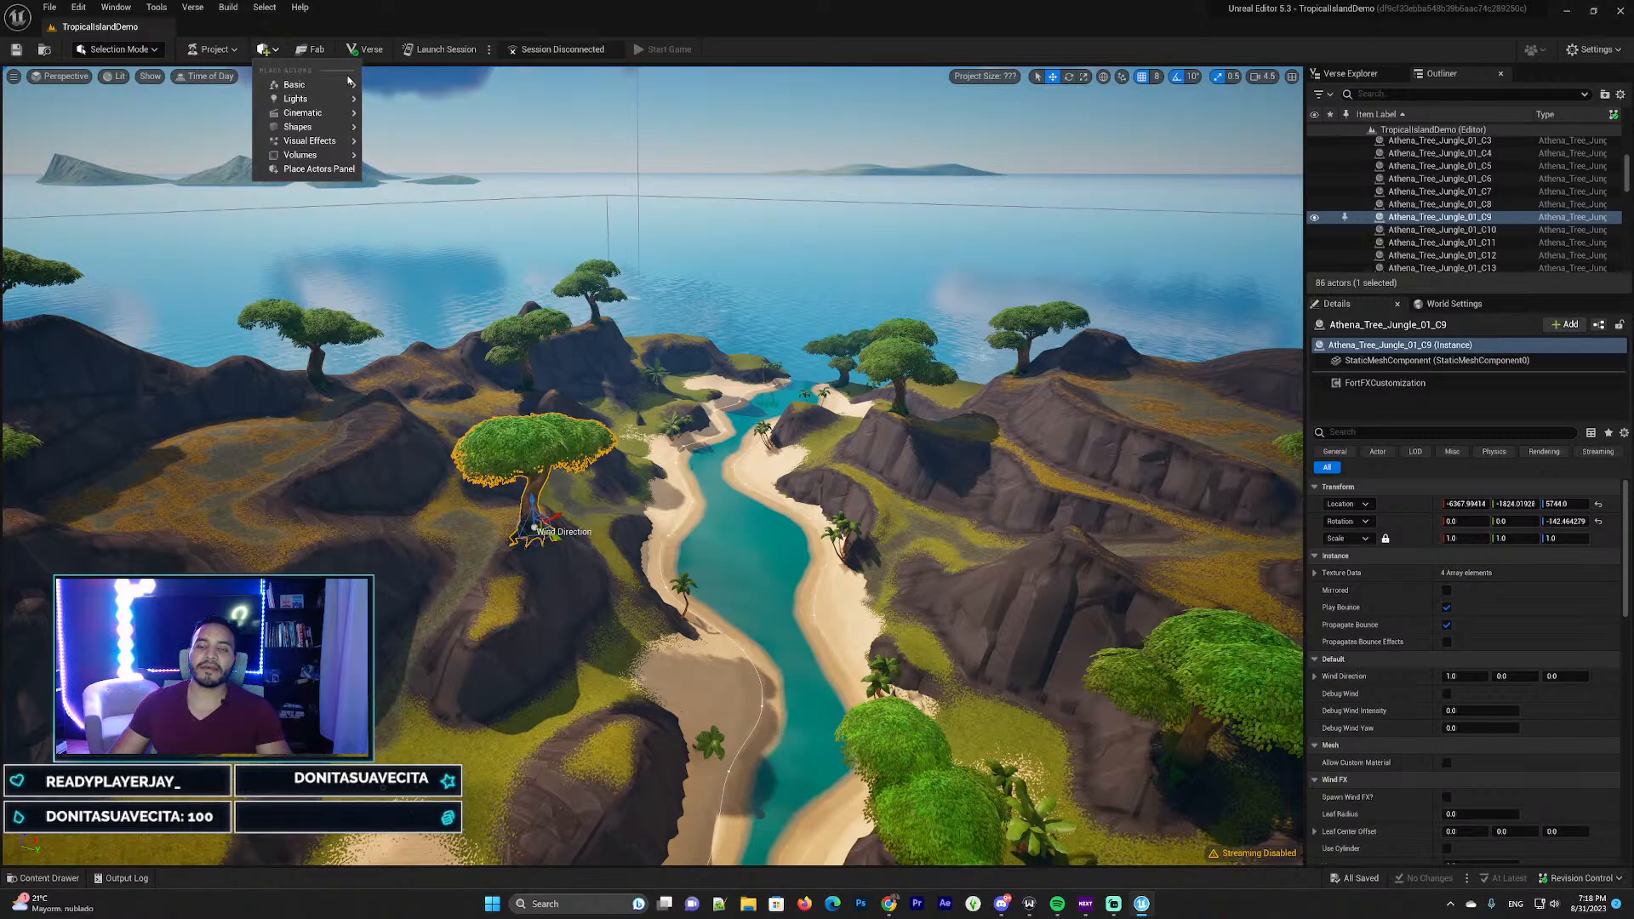
mouse_move(310, 89)
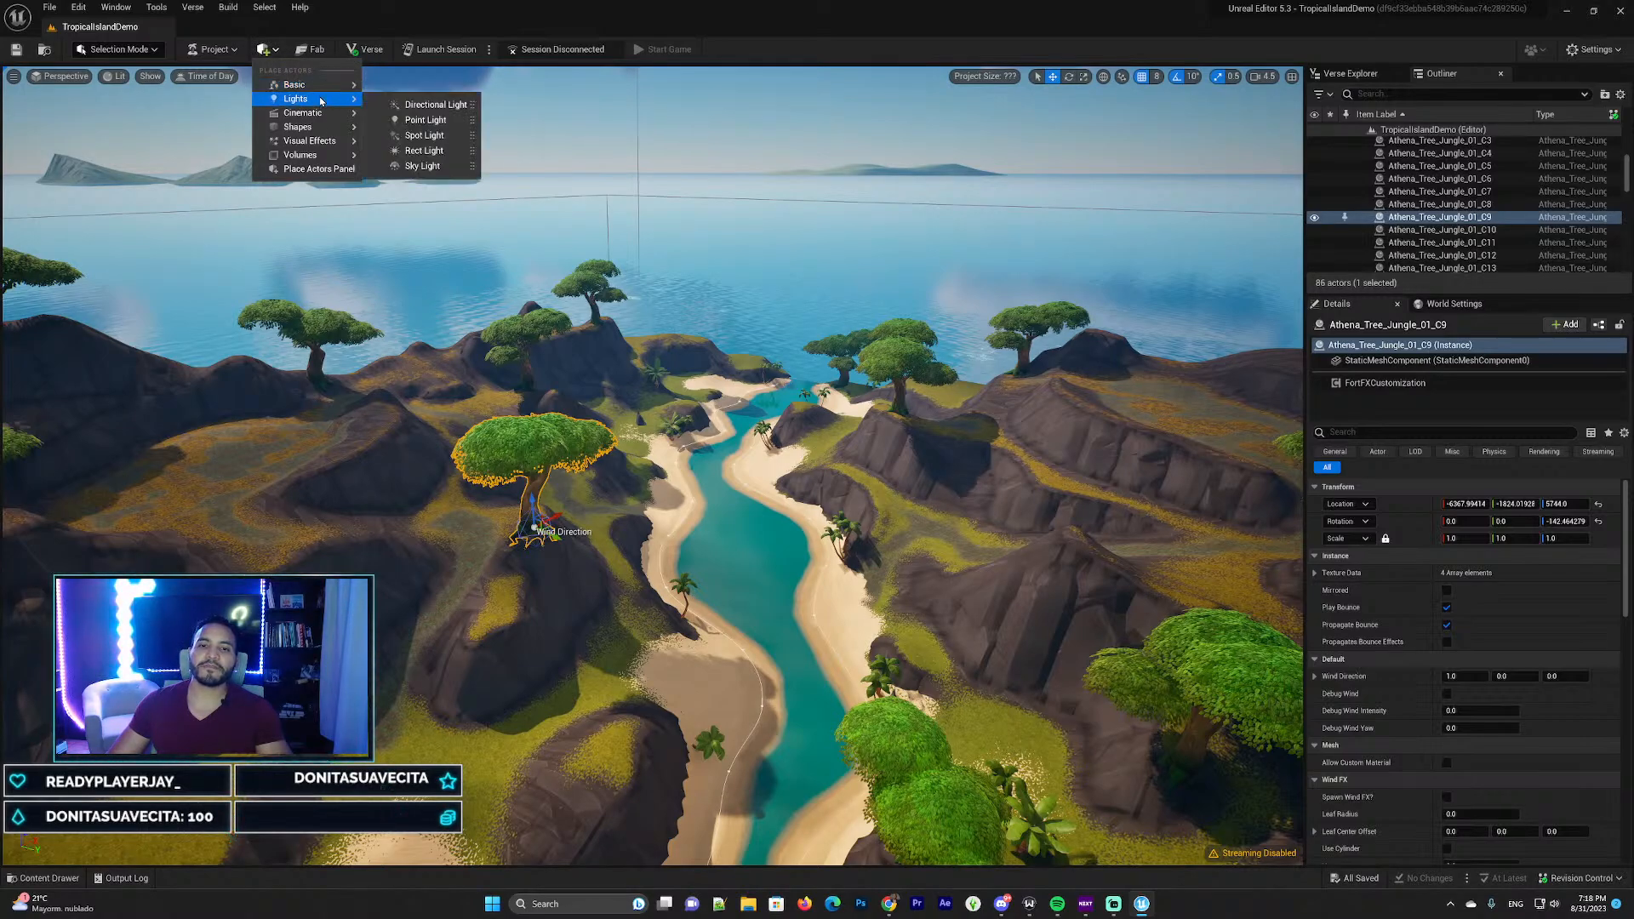
mouse_move(331, 114)
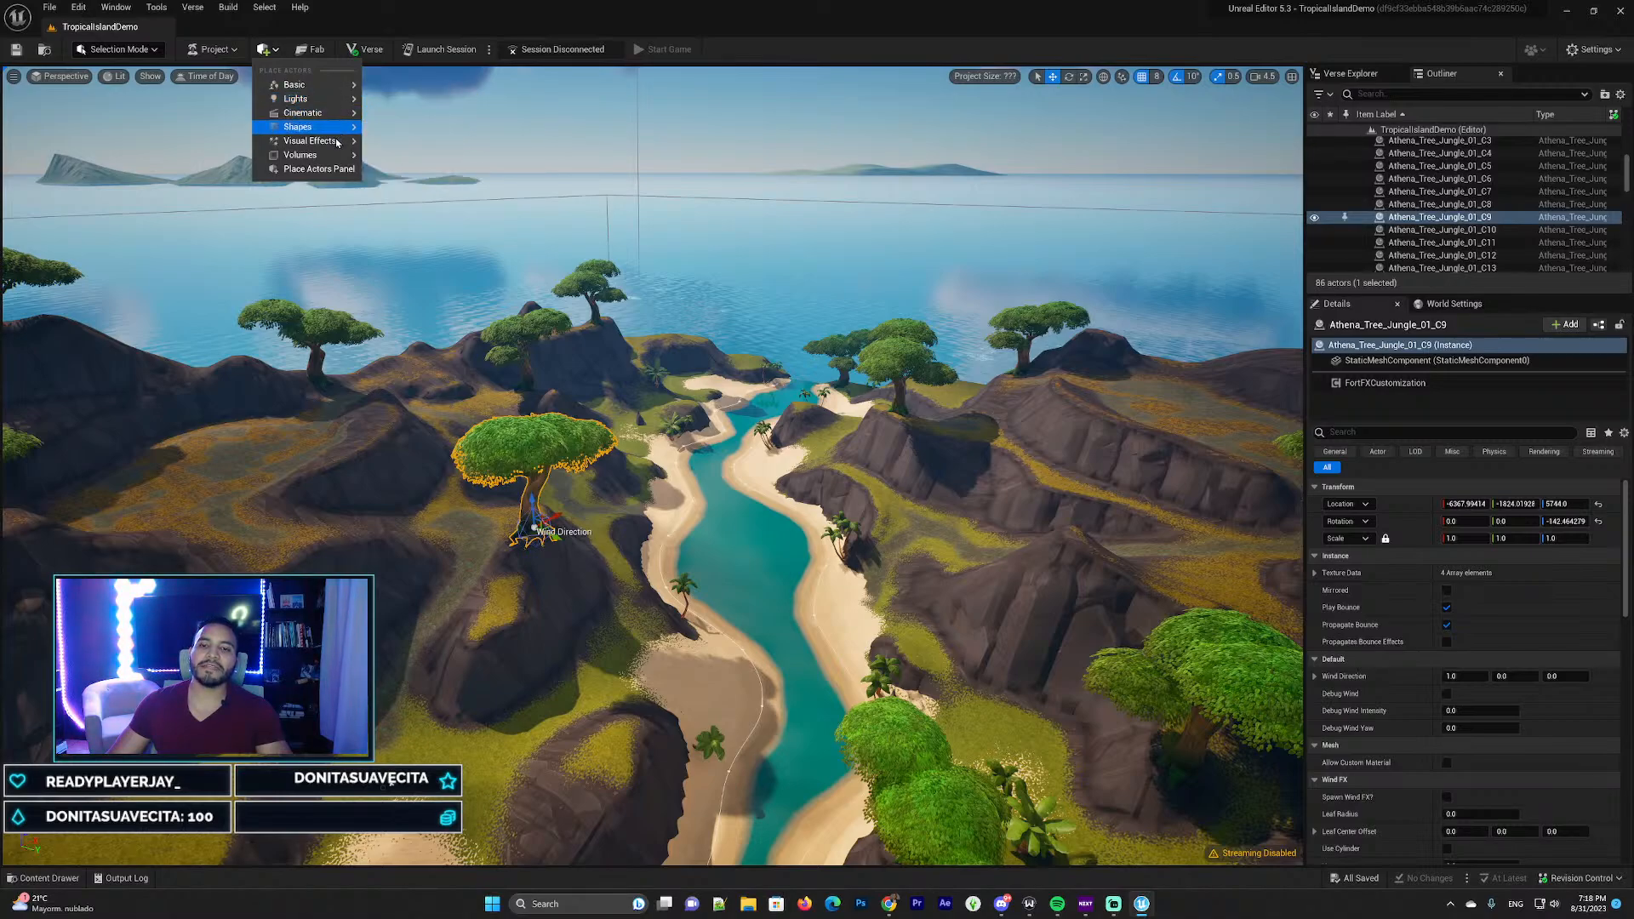
mouse_move(337, 143)
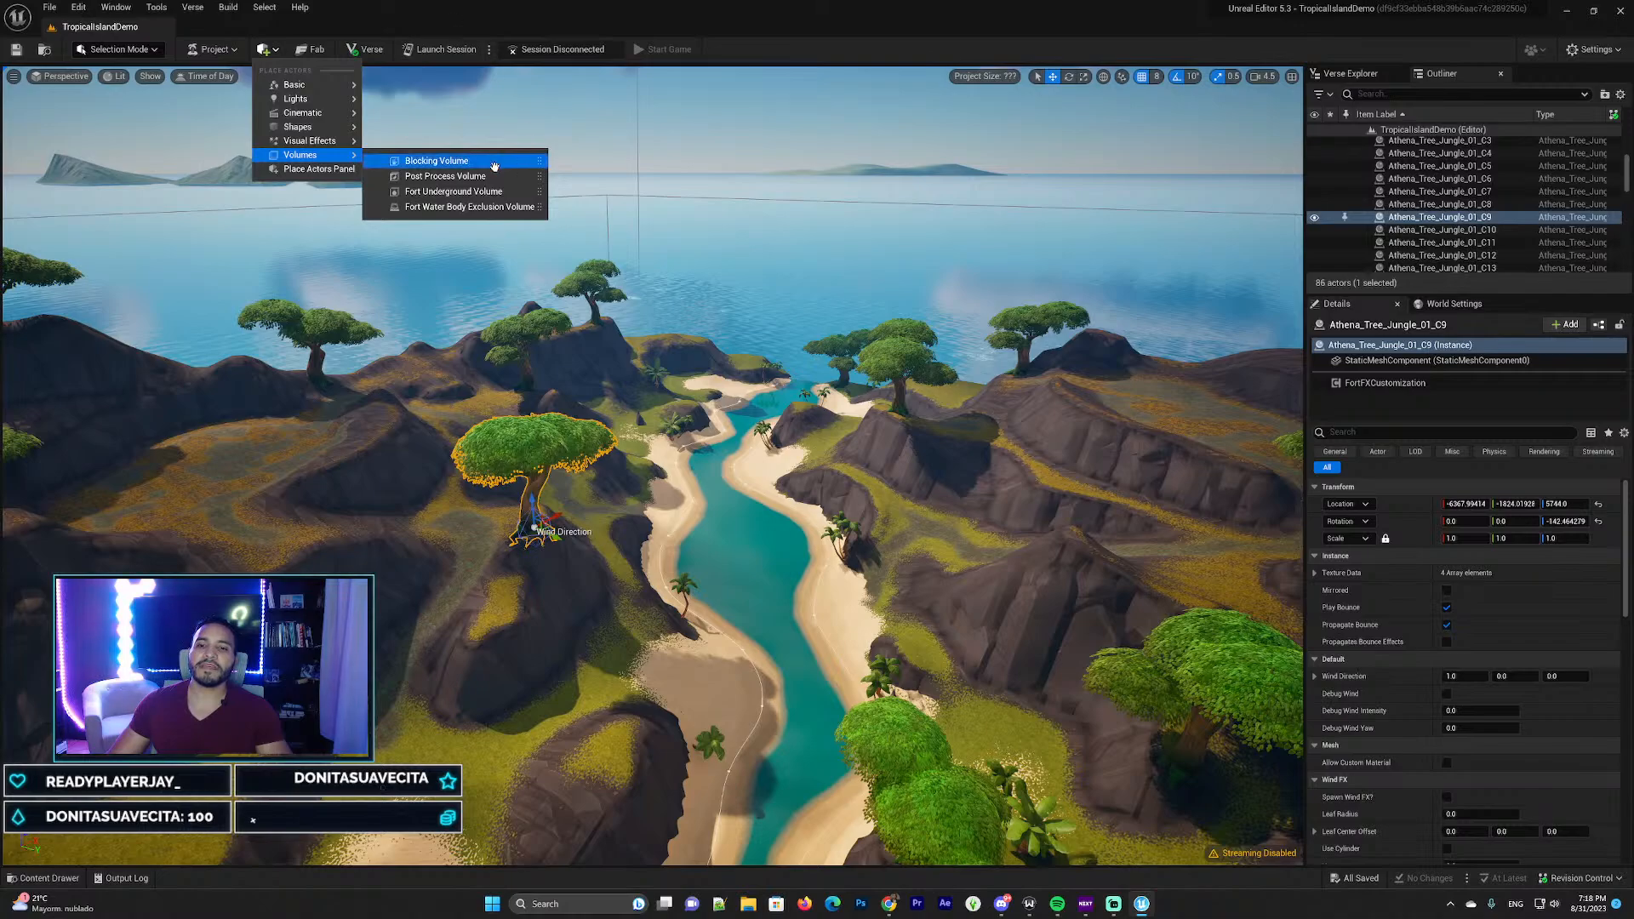
left_click(460, 5)
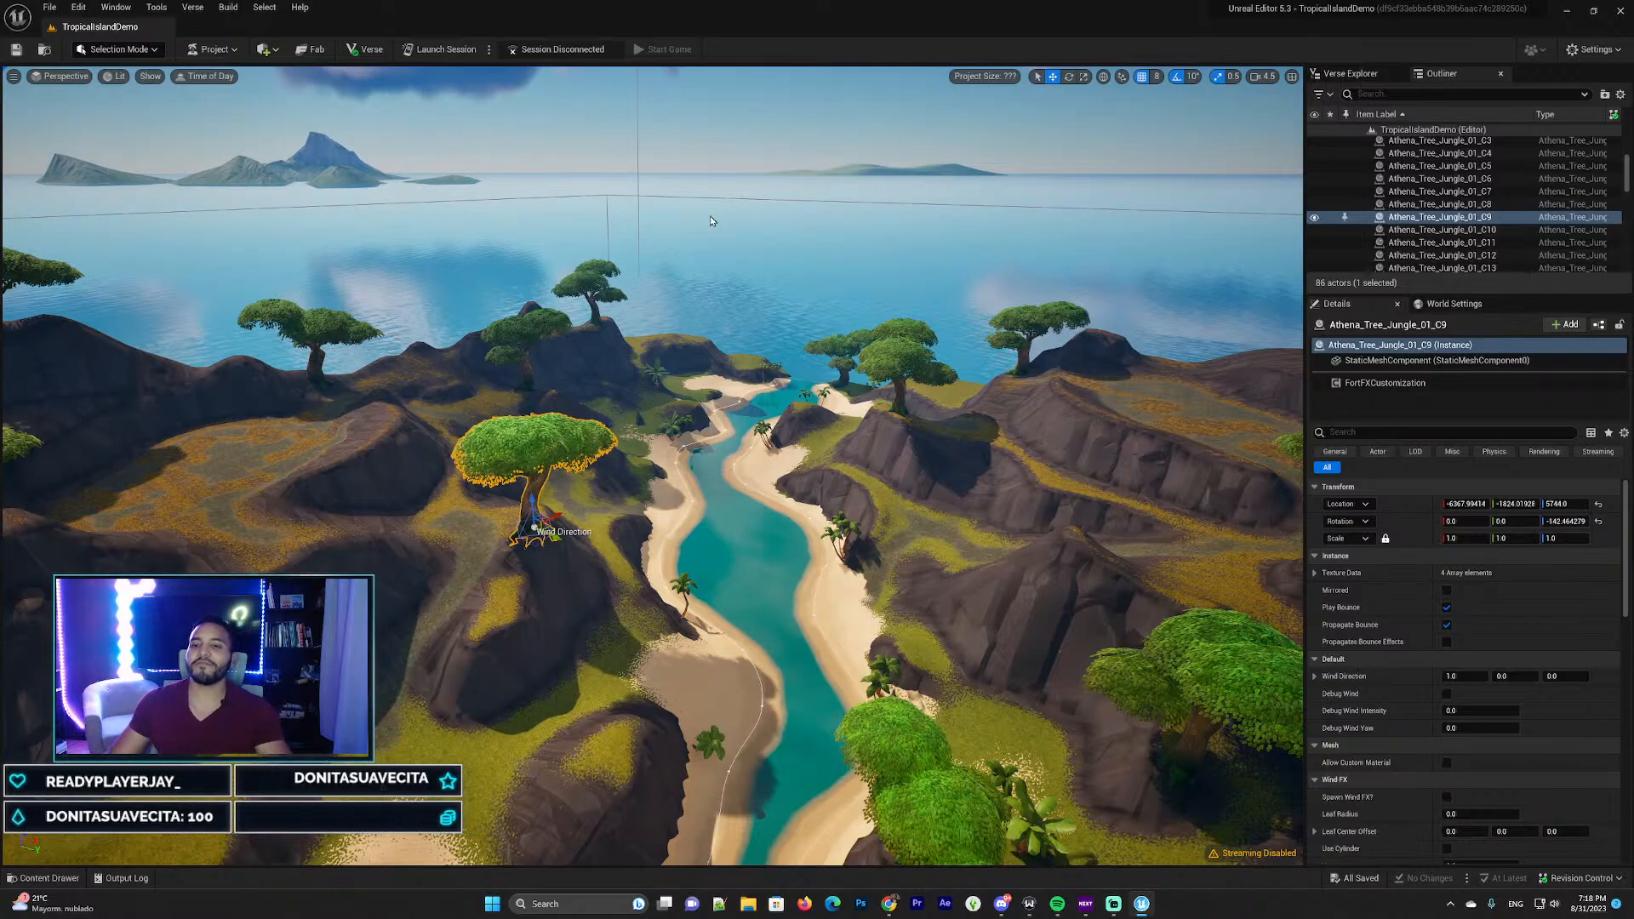
Move around above the river valley to examine the island from slightly different viewpoints
right_click_drag(710, 217, 738, 203)
key("w")
key("s")
key("a")
key("w")
key("s")
key("s")
key("w")
key("s")
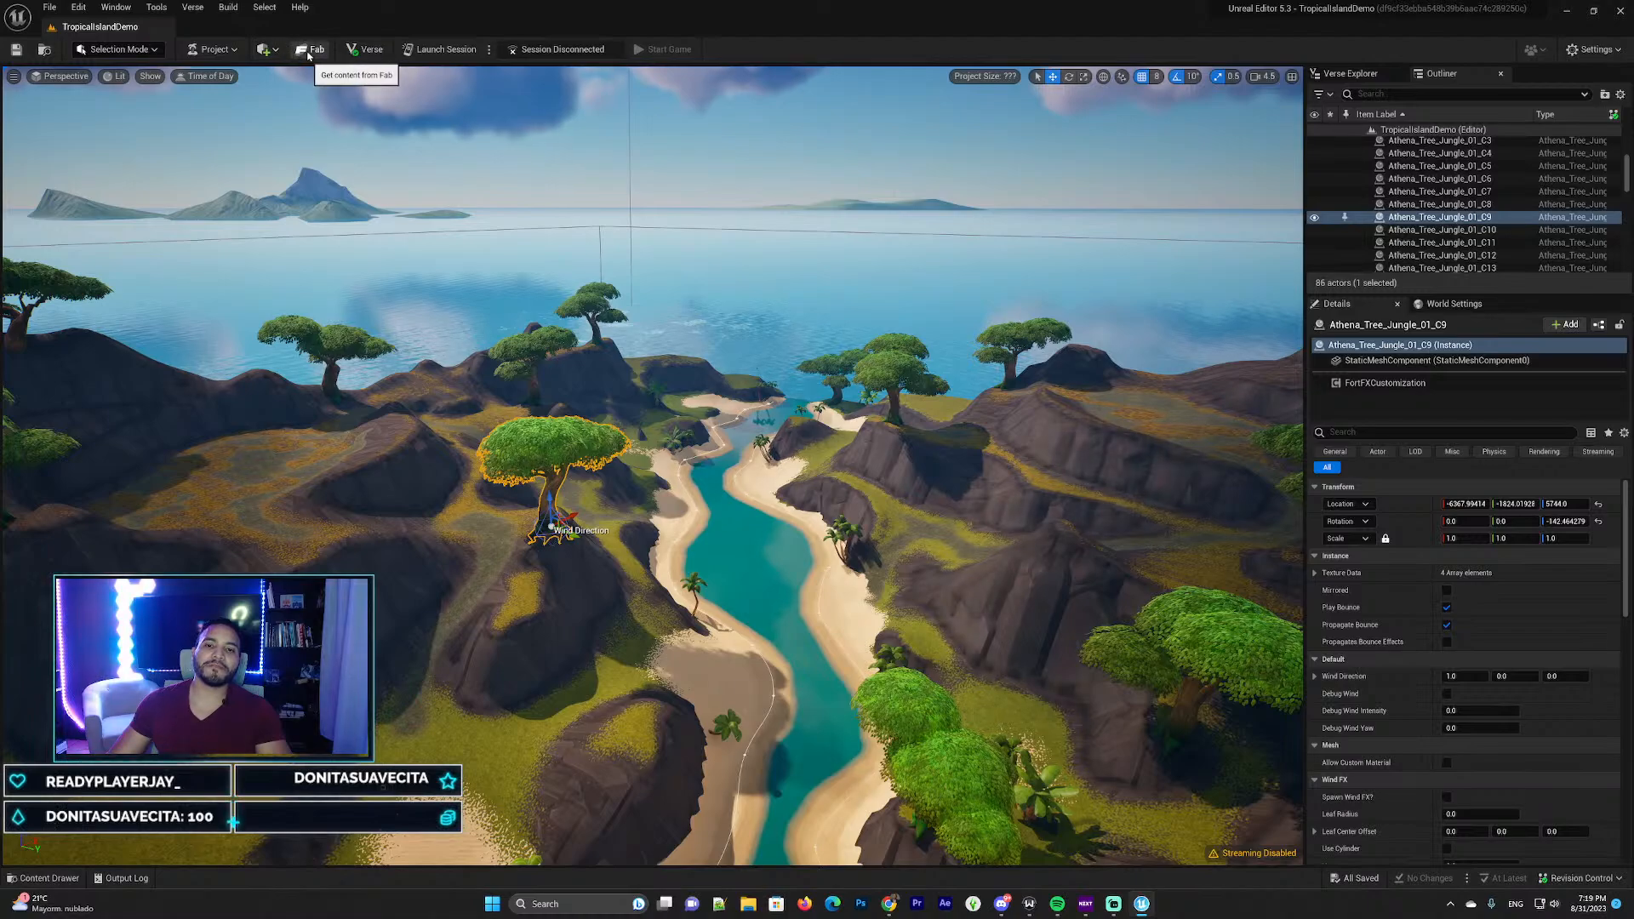
Open the Fab (Alpha) marketplace in a maximized window and browse its packs, Megascans, 3D models, buildings and plants
left_click(117, 7)
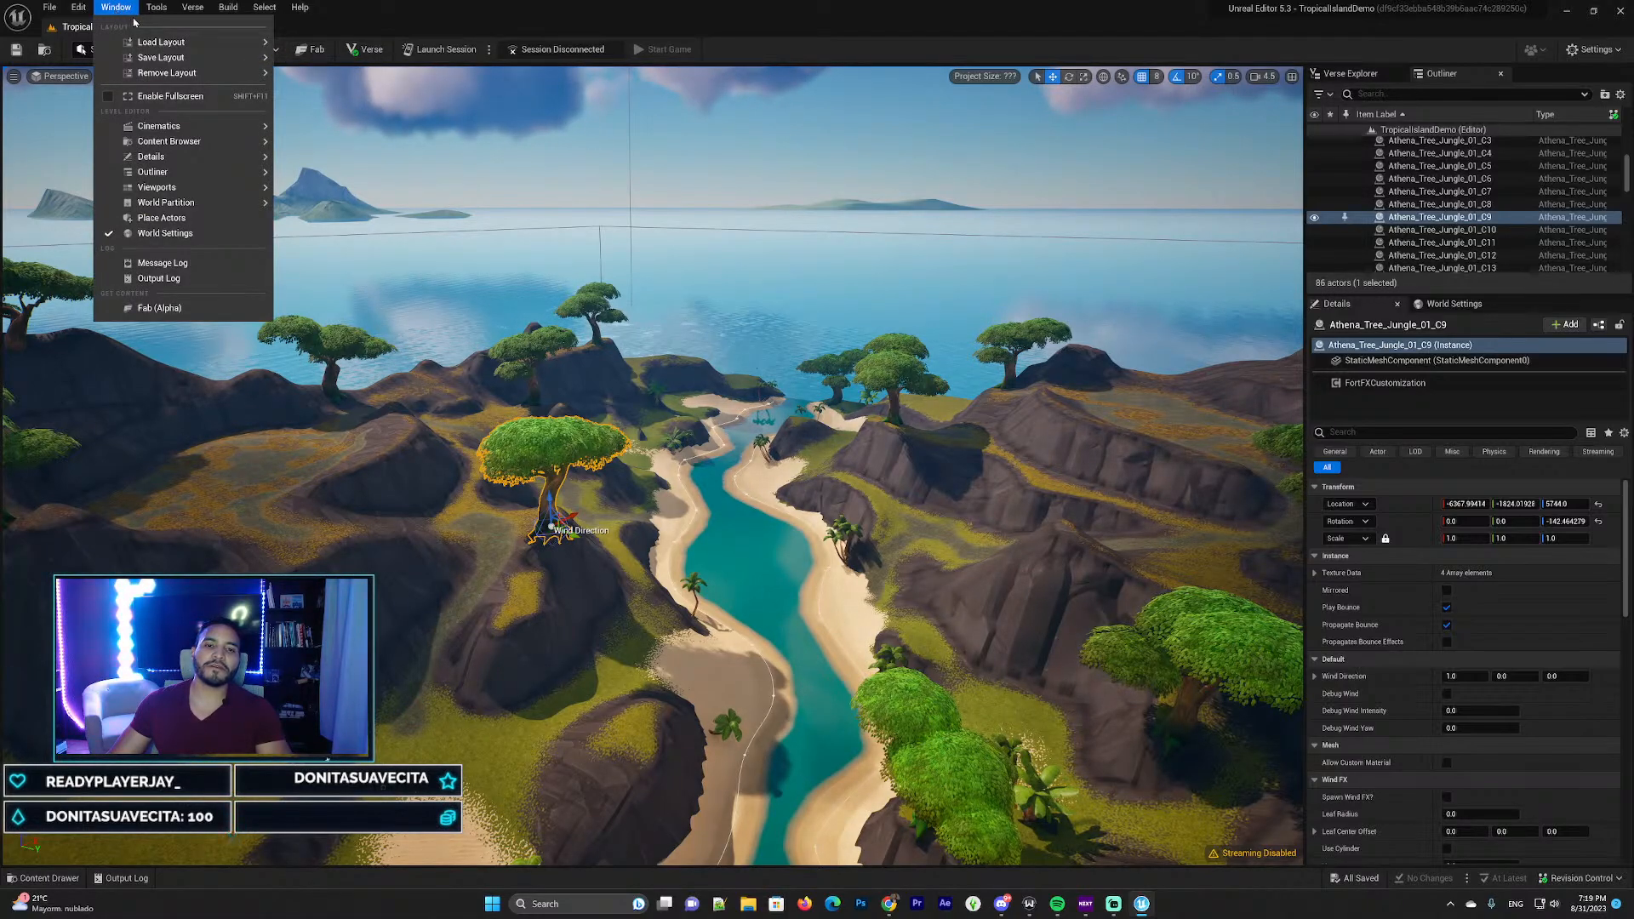
left_click(189, 310)
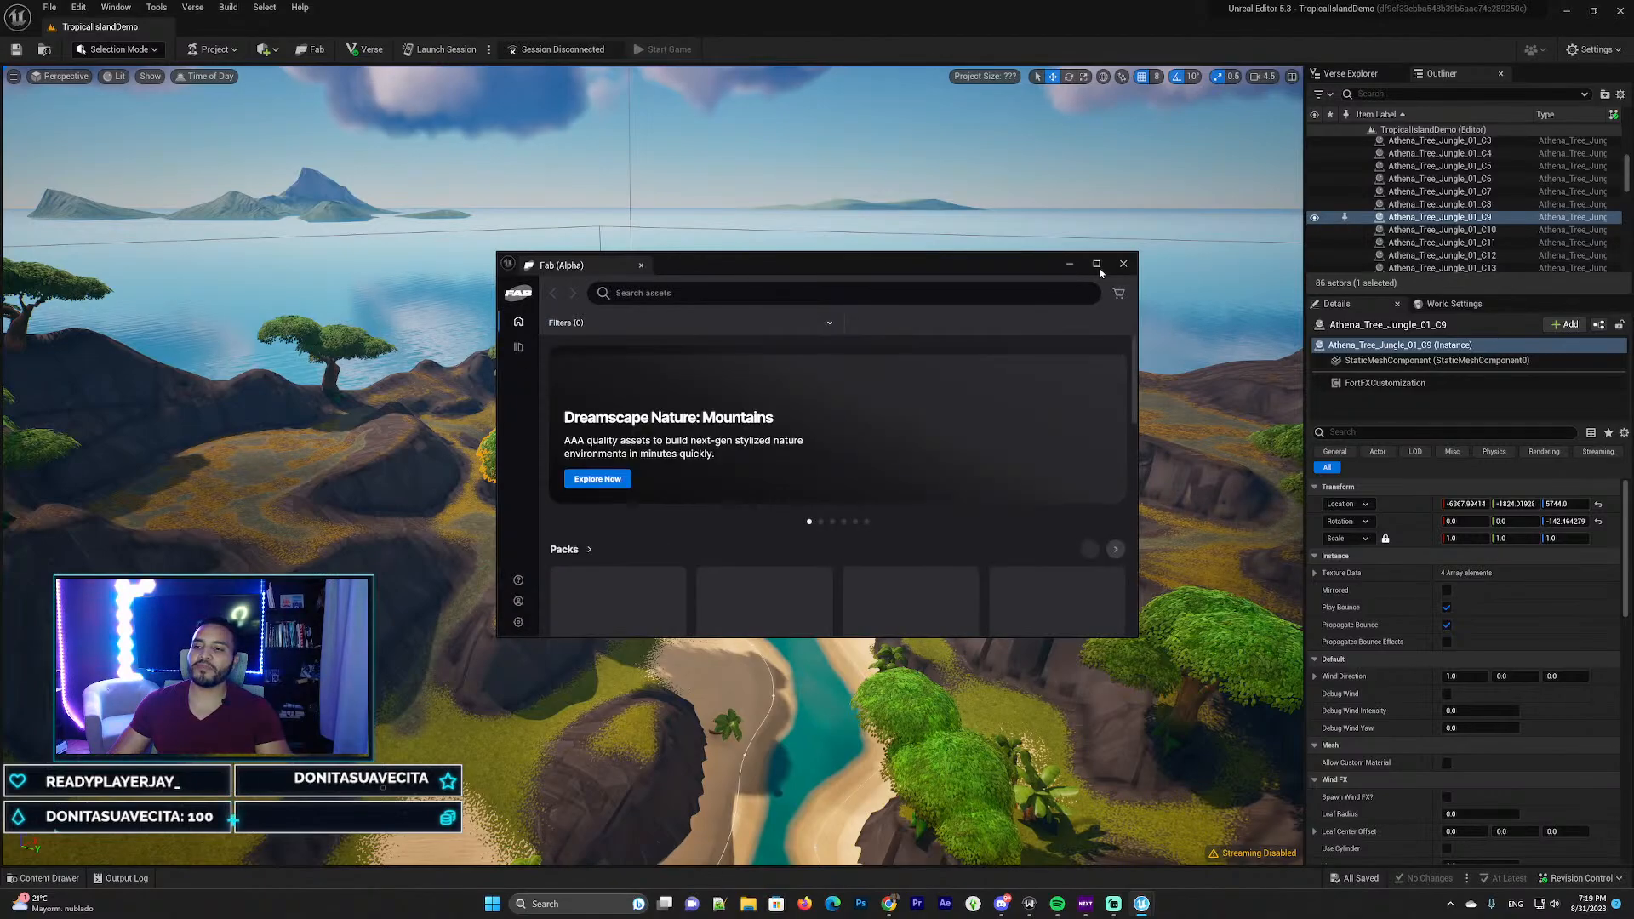
left_click(1096, 264)
scroll(373, 290, "down", 5)
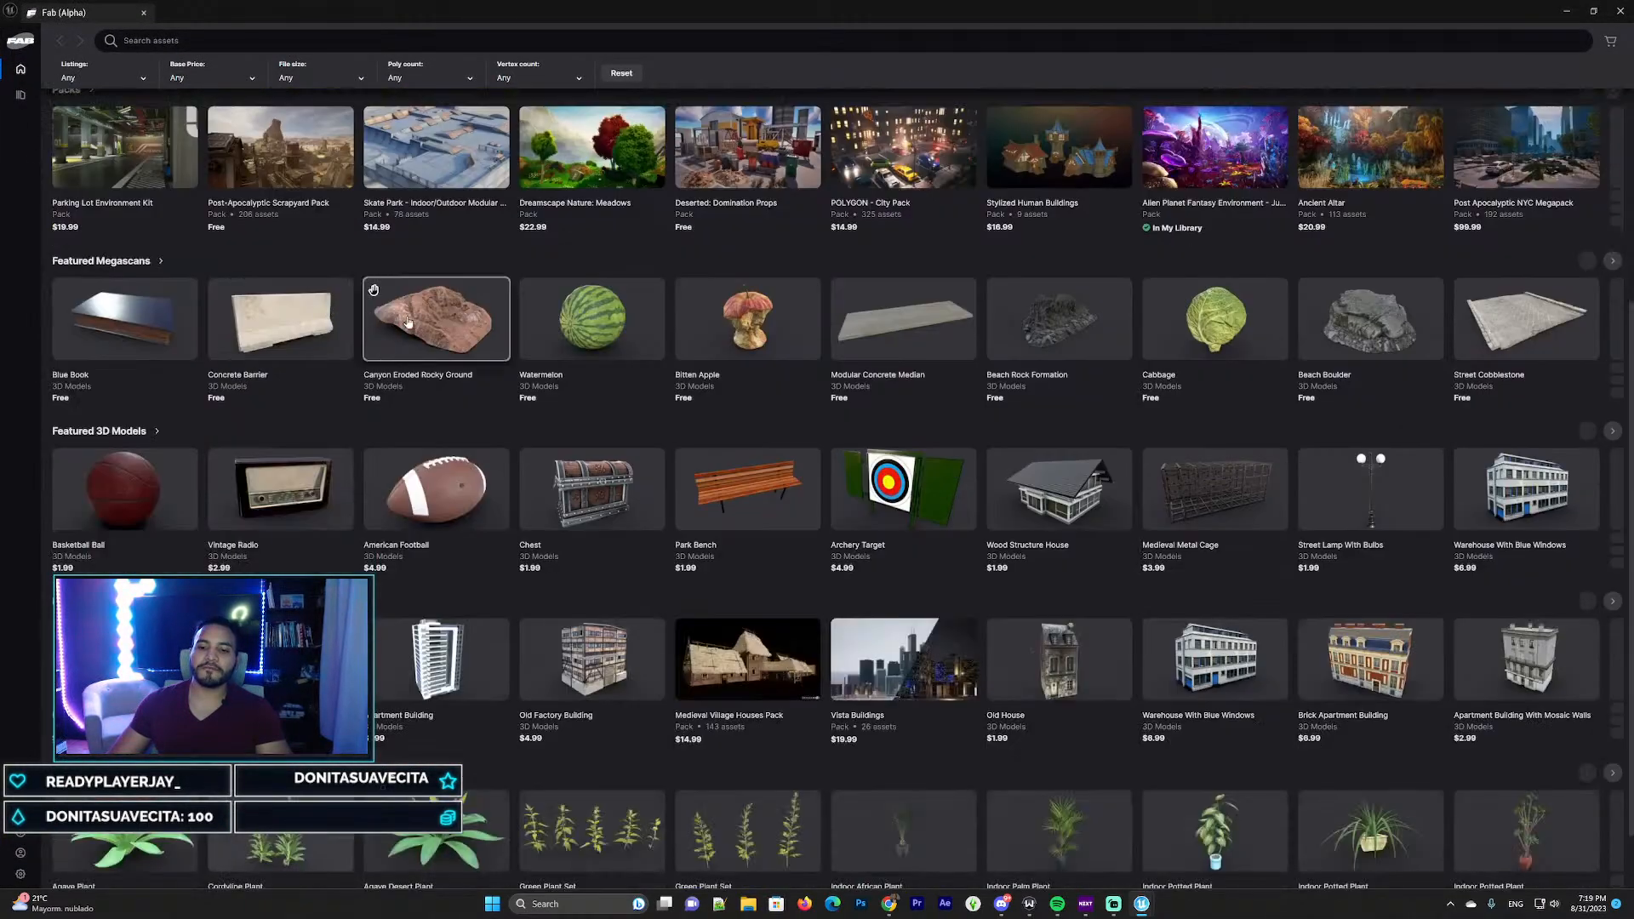
scroll(373, 290, "up", 5)
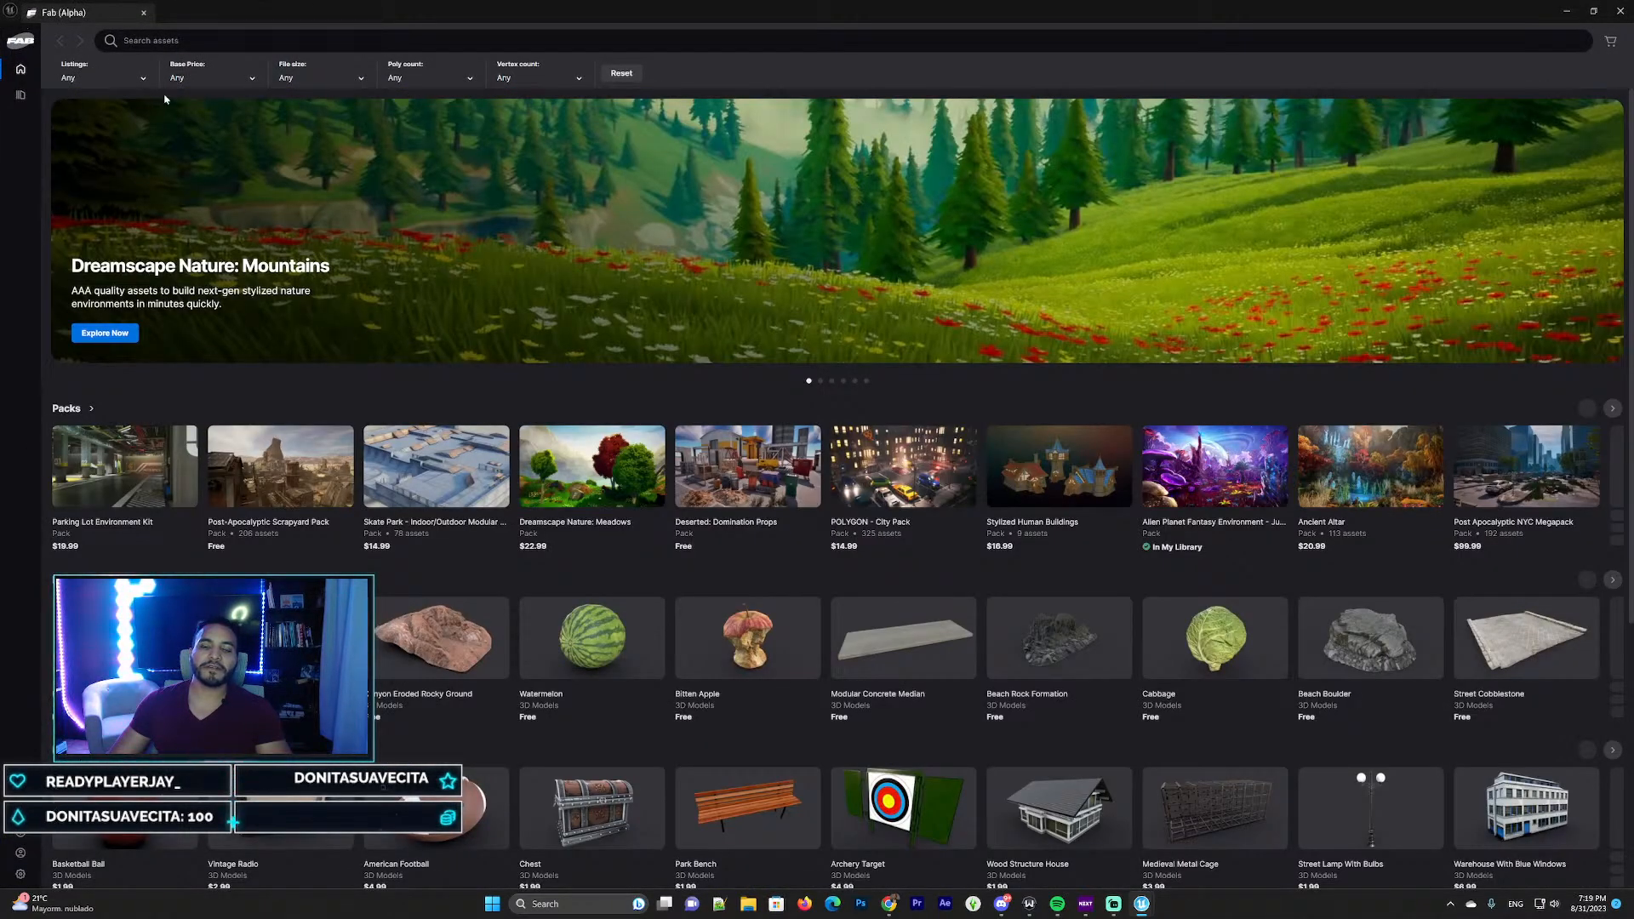
scroll(612, 266, "down", 5)
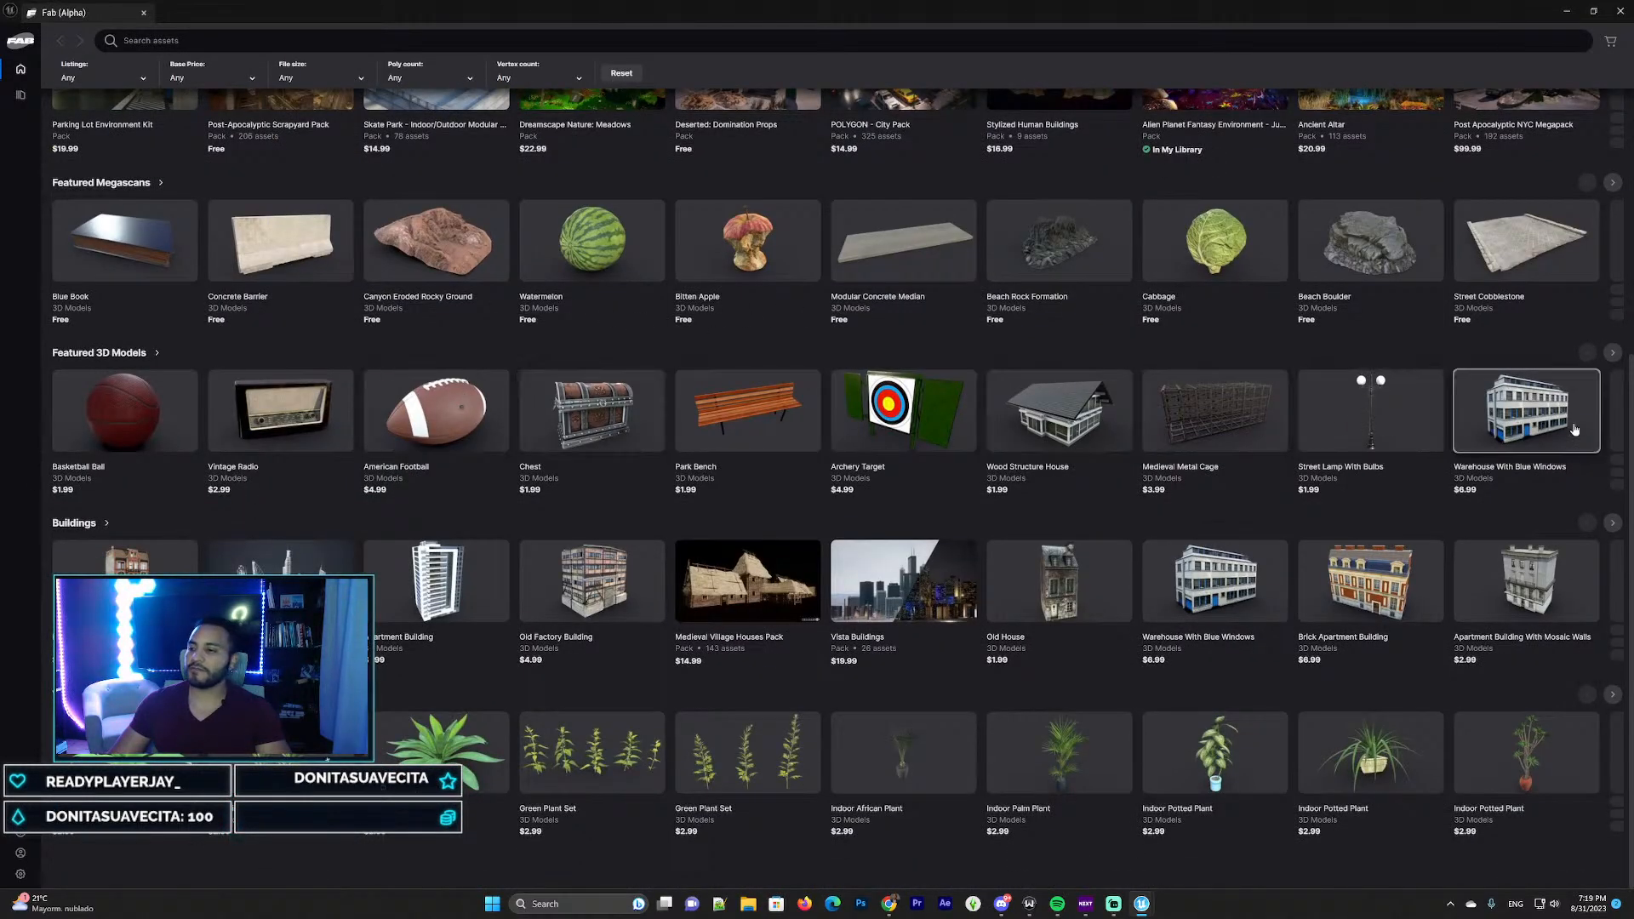
scroll(1449, 178, "up", 5)
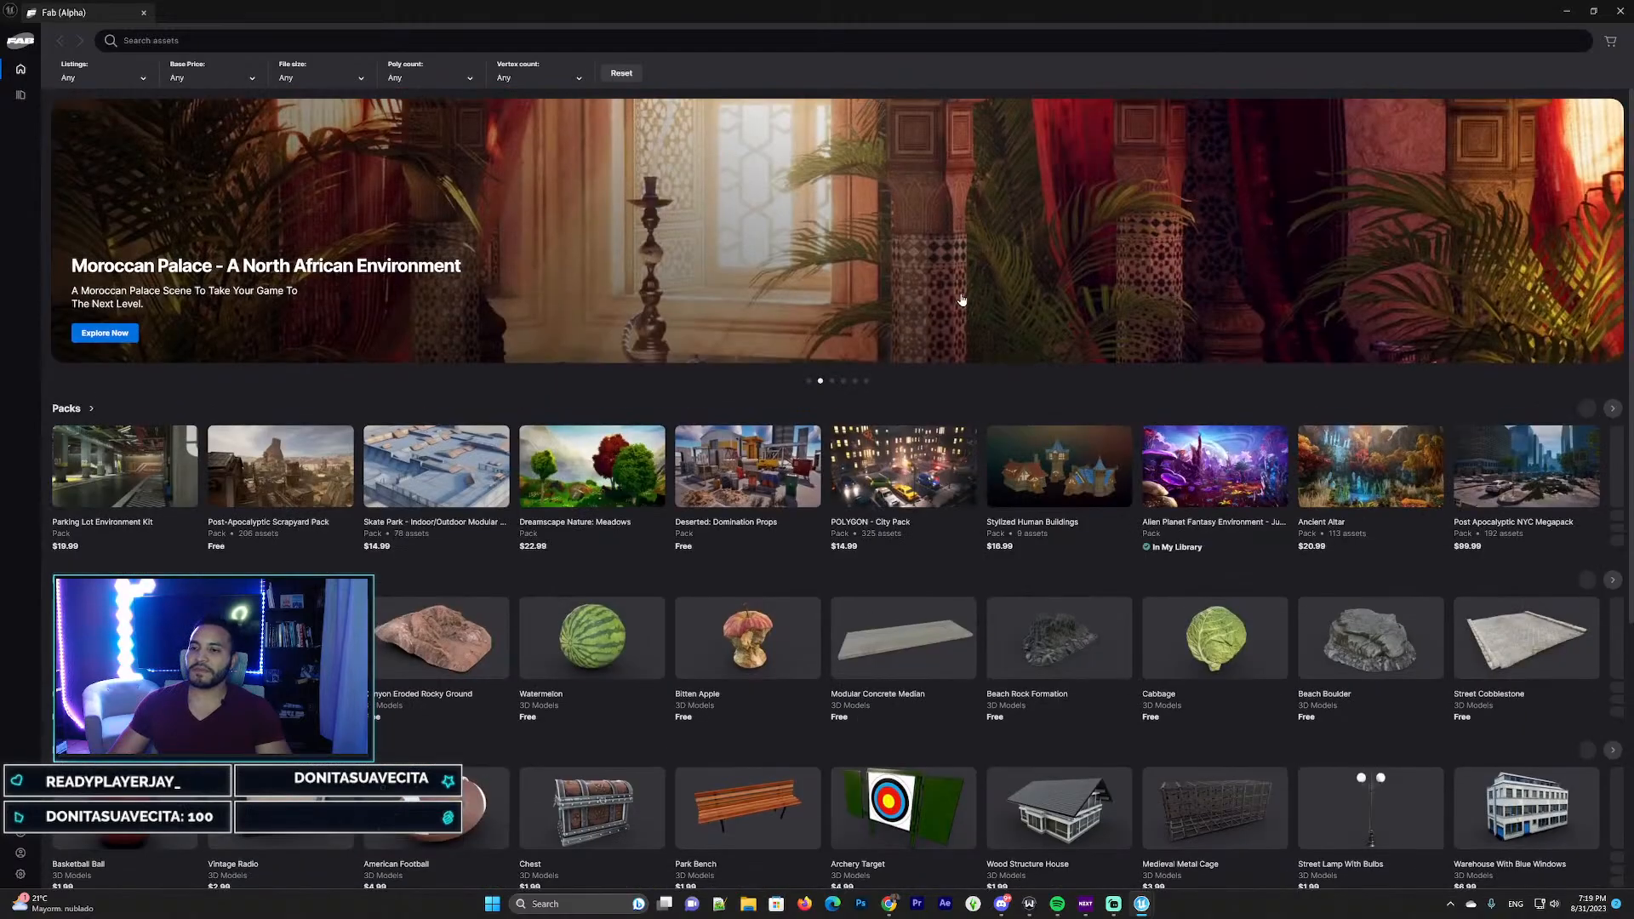
Filter the Fab assets by a base price of Free and browse the matching models
left_click(204, 77)
left_click(176, 99)
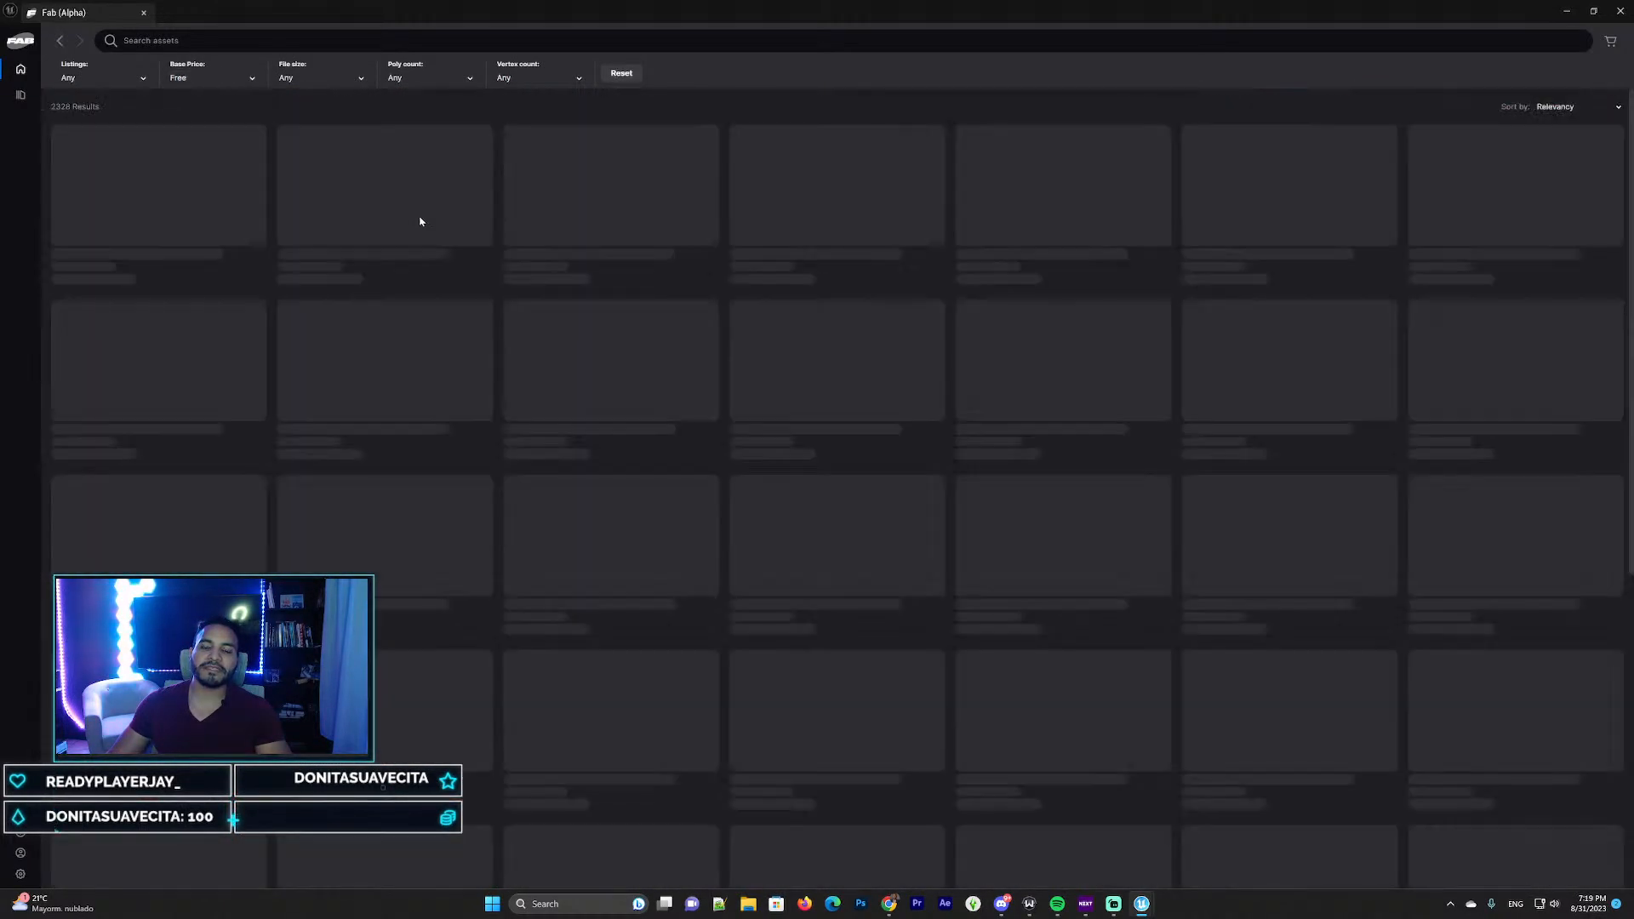
scroll(865, 255, "down", 6)
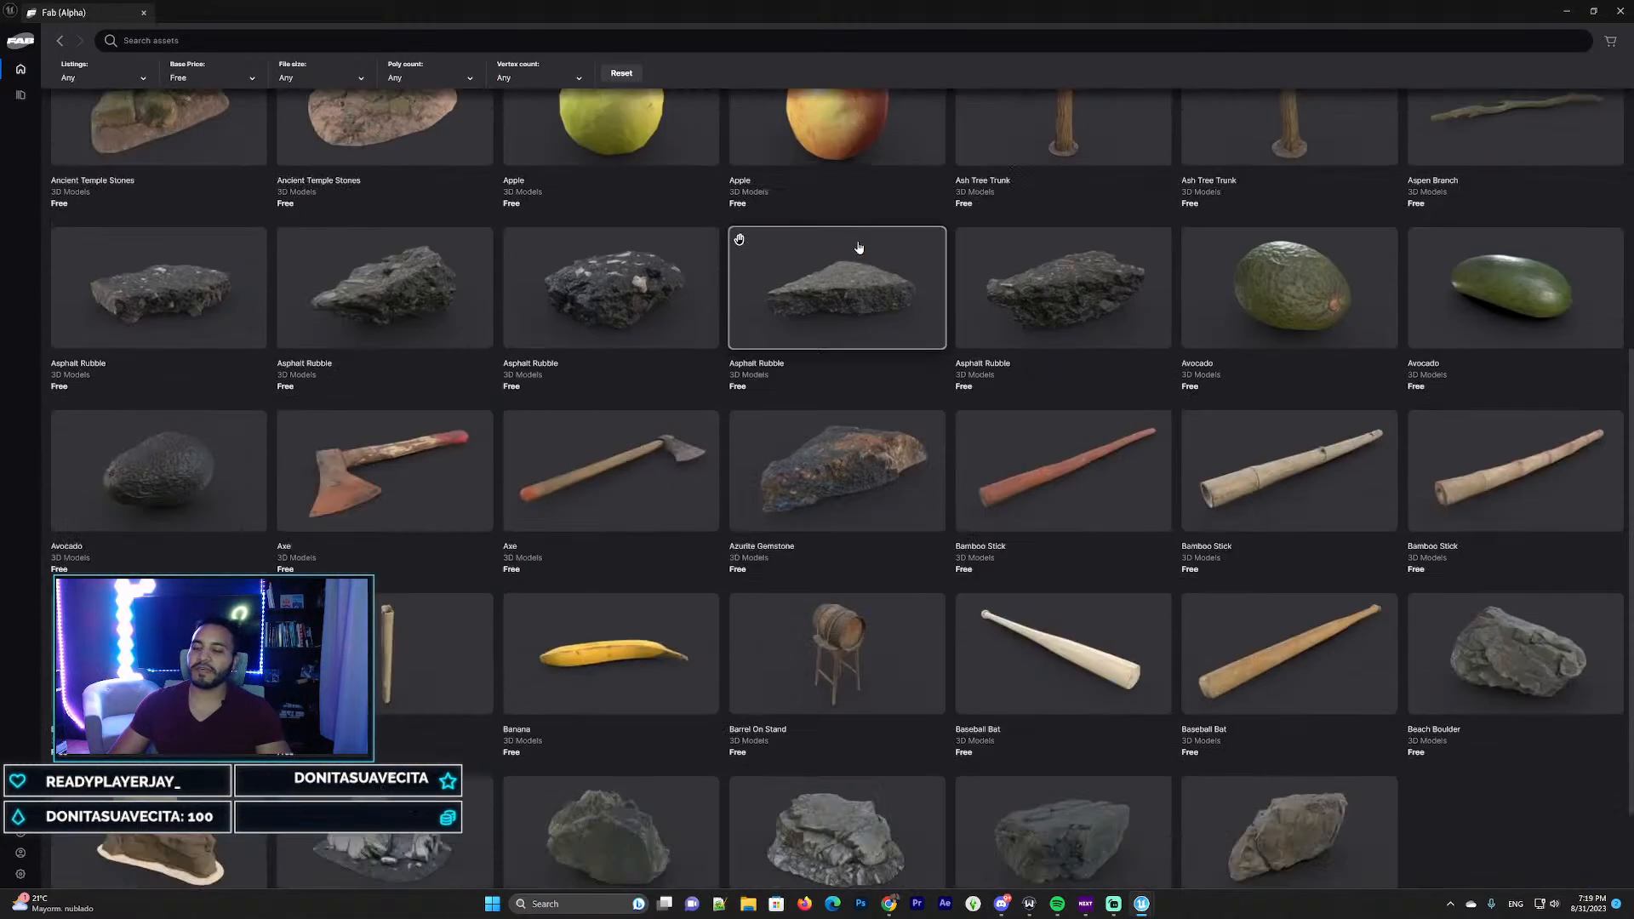
scroll(929, 844, "up", 7)
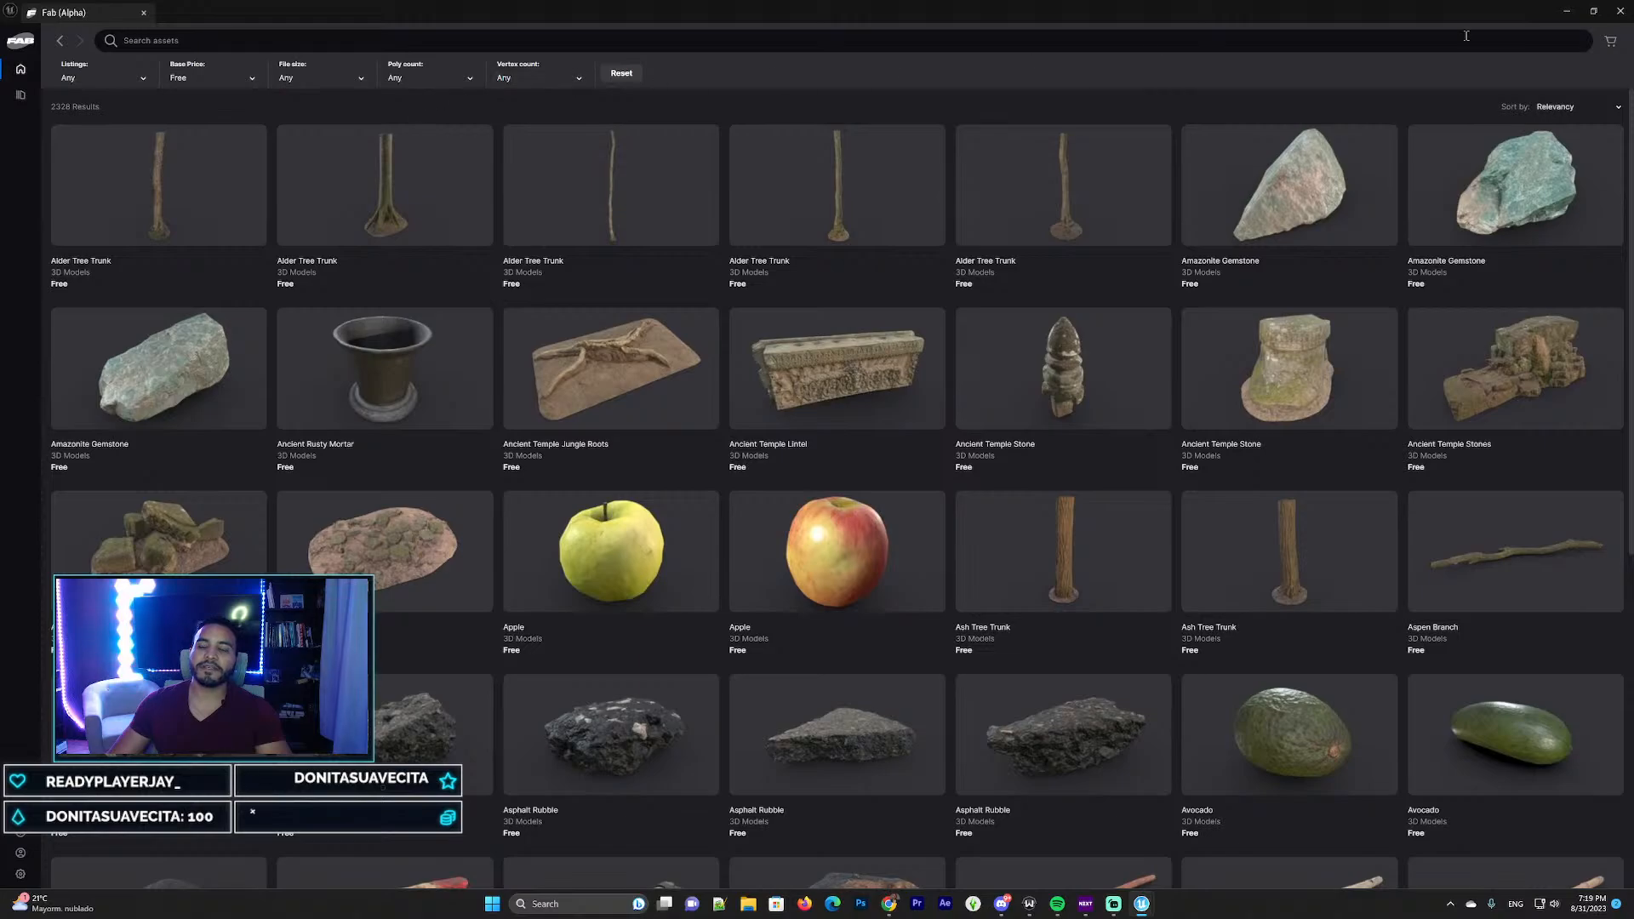
left_click(1595, 11)
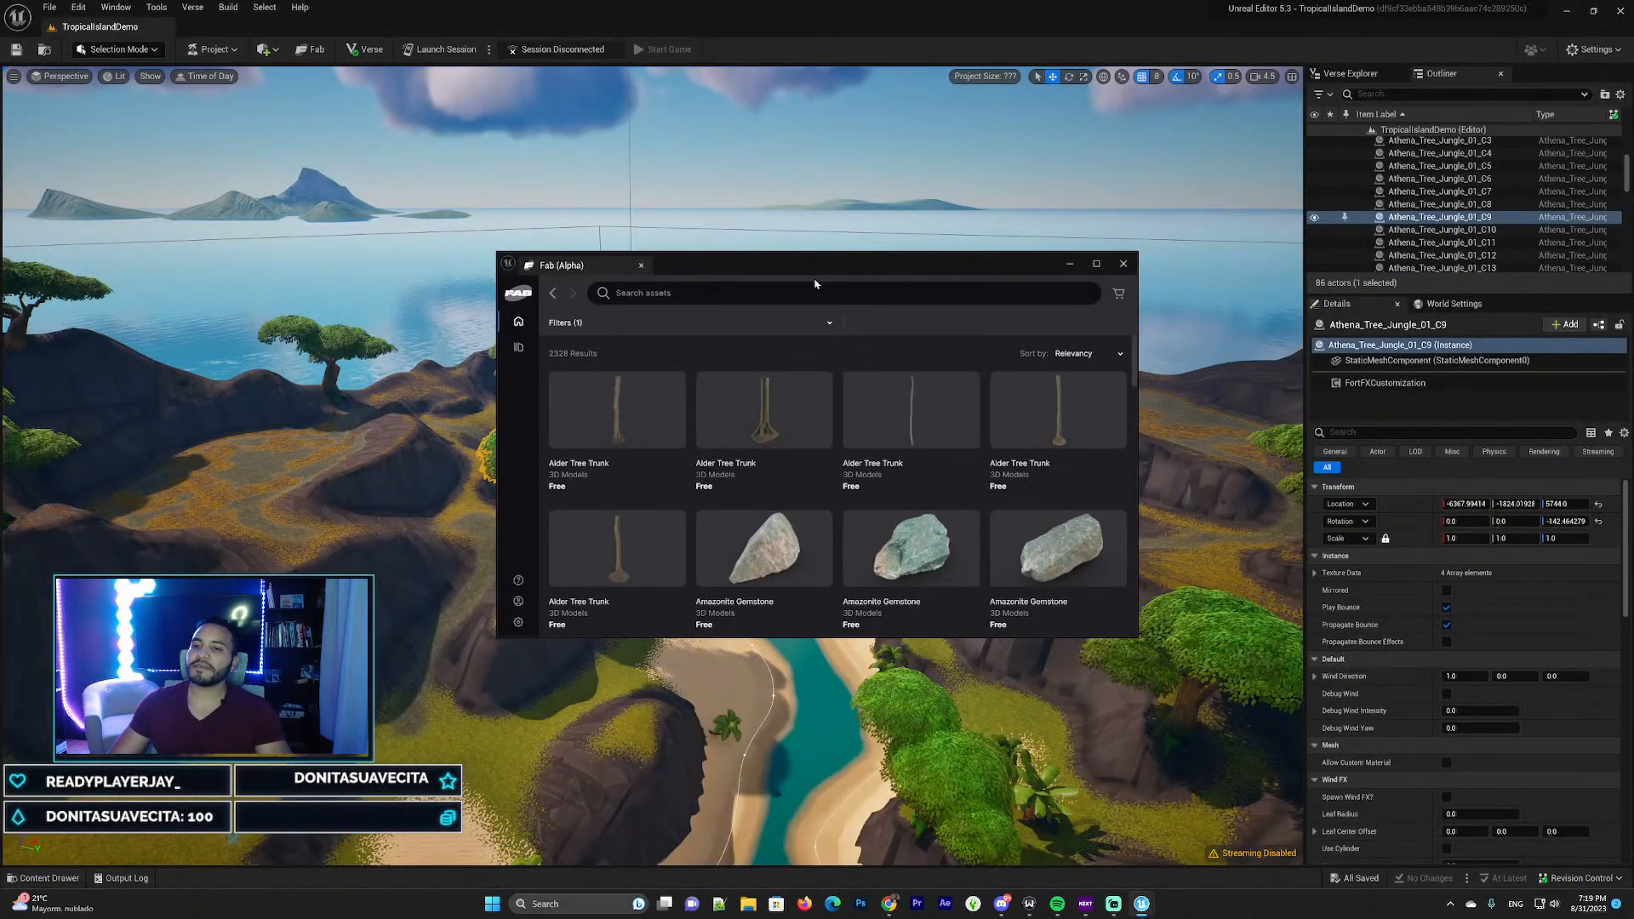
left_click(1096, 264)
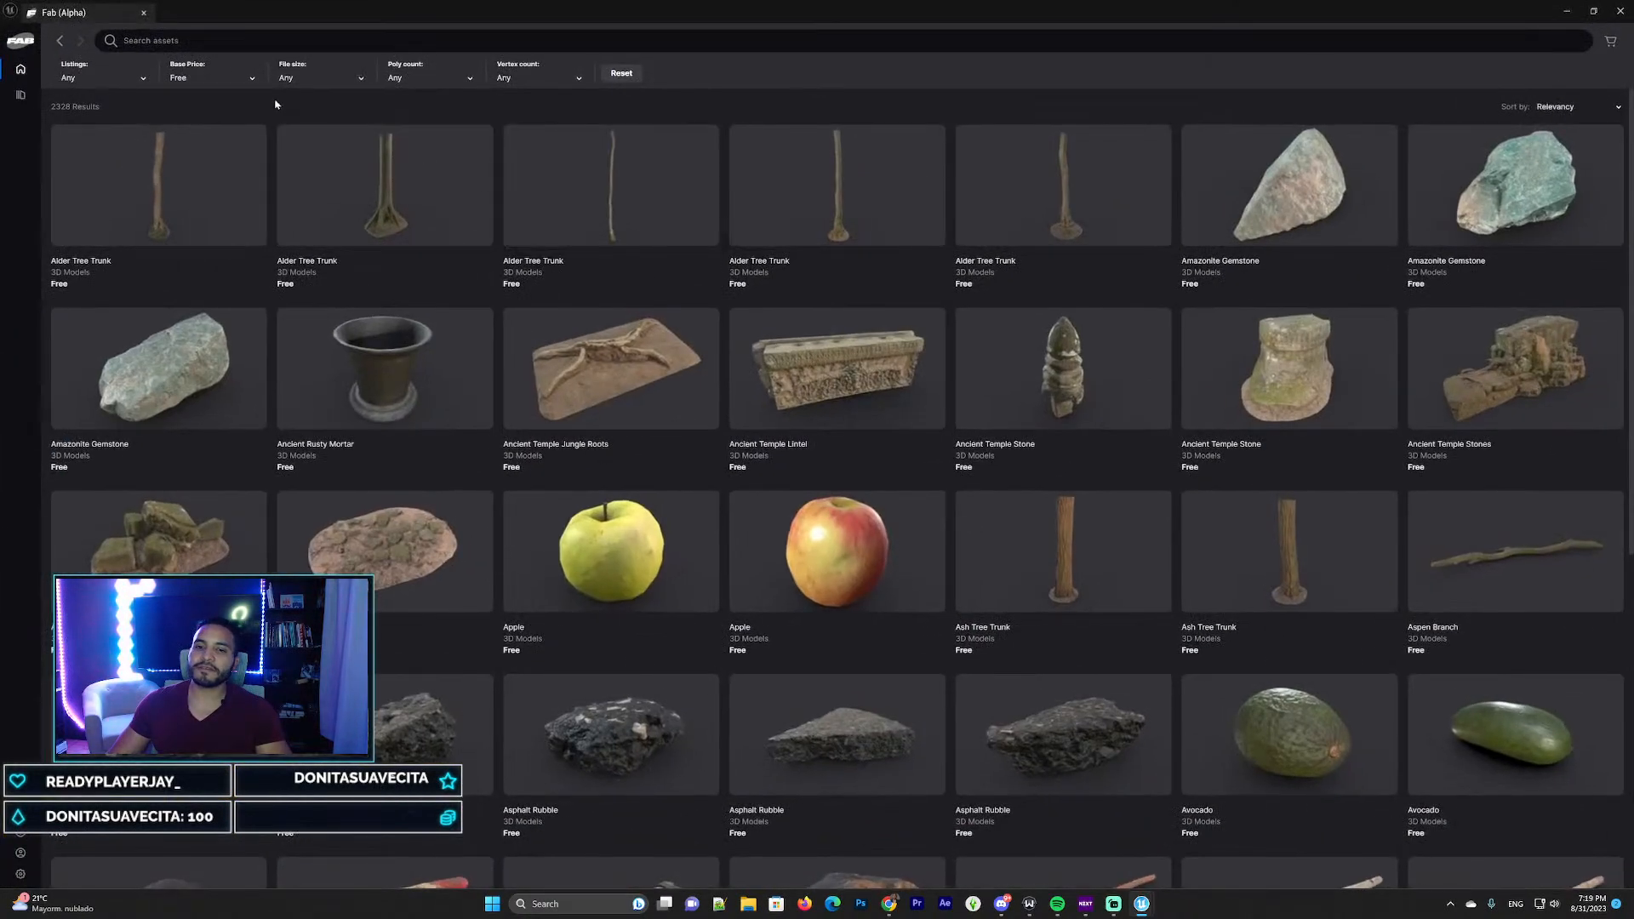
Check the Fab filter options for file size, poly count, vertex count and listings, then minimize the marketplace
left_click(337, 85)
left_click(430, 80)
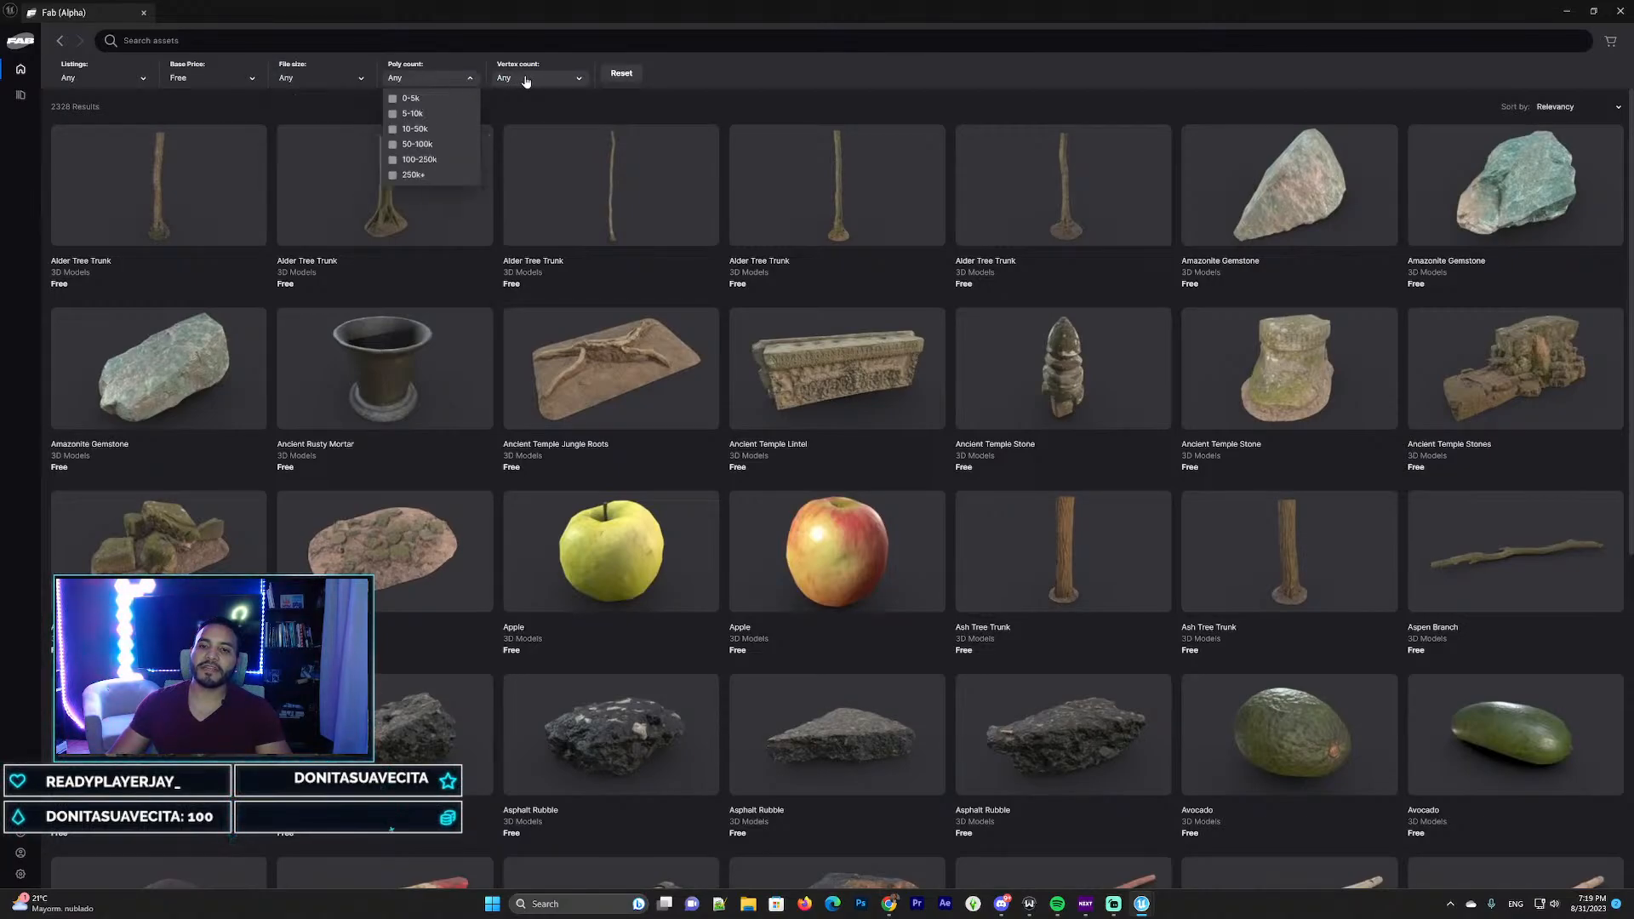
left_click(529, 82)
left_click(136, 87)
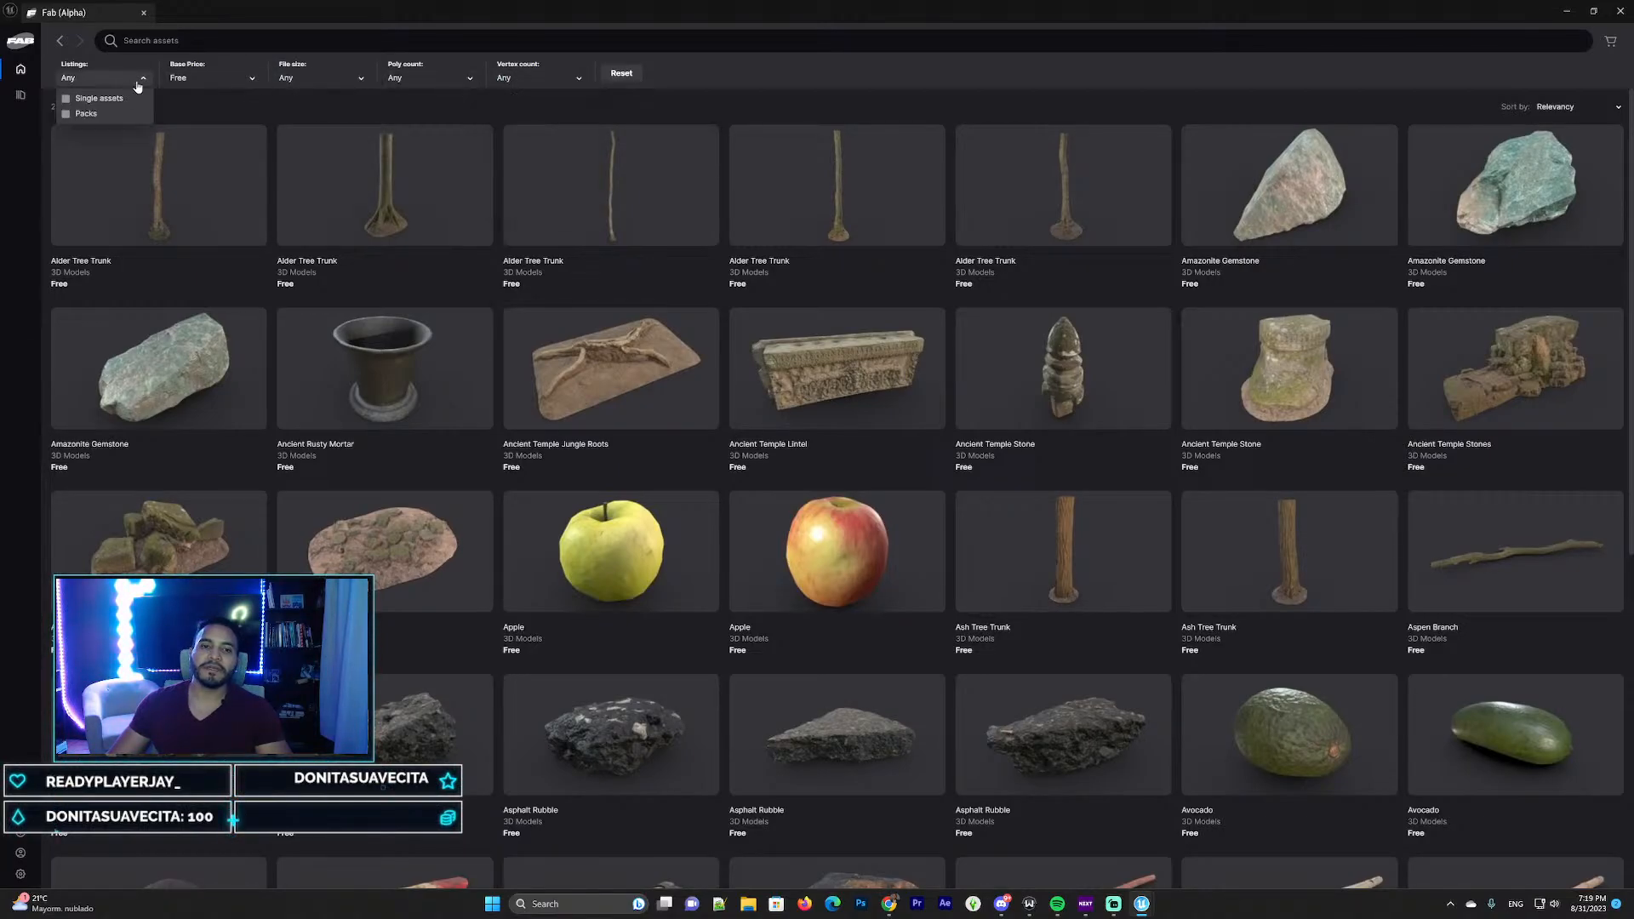
left_click(159, 95)
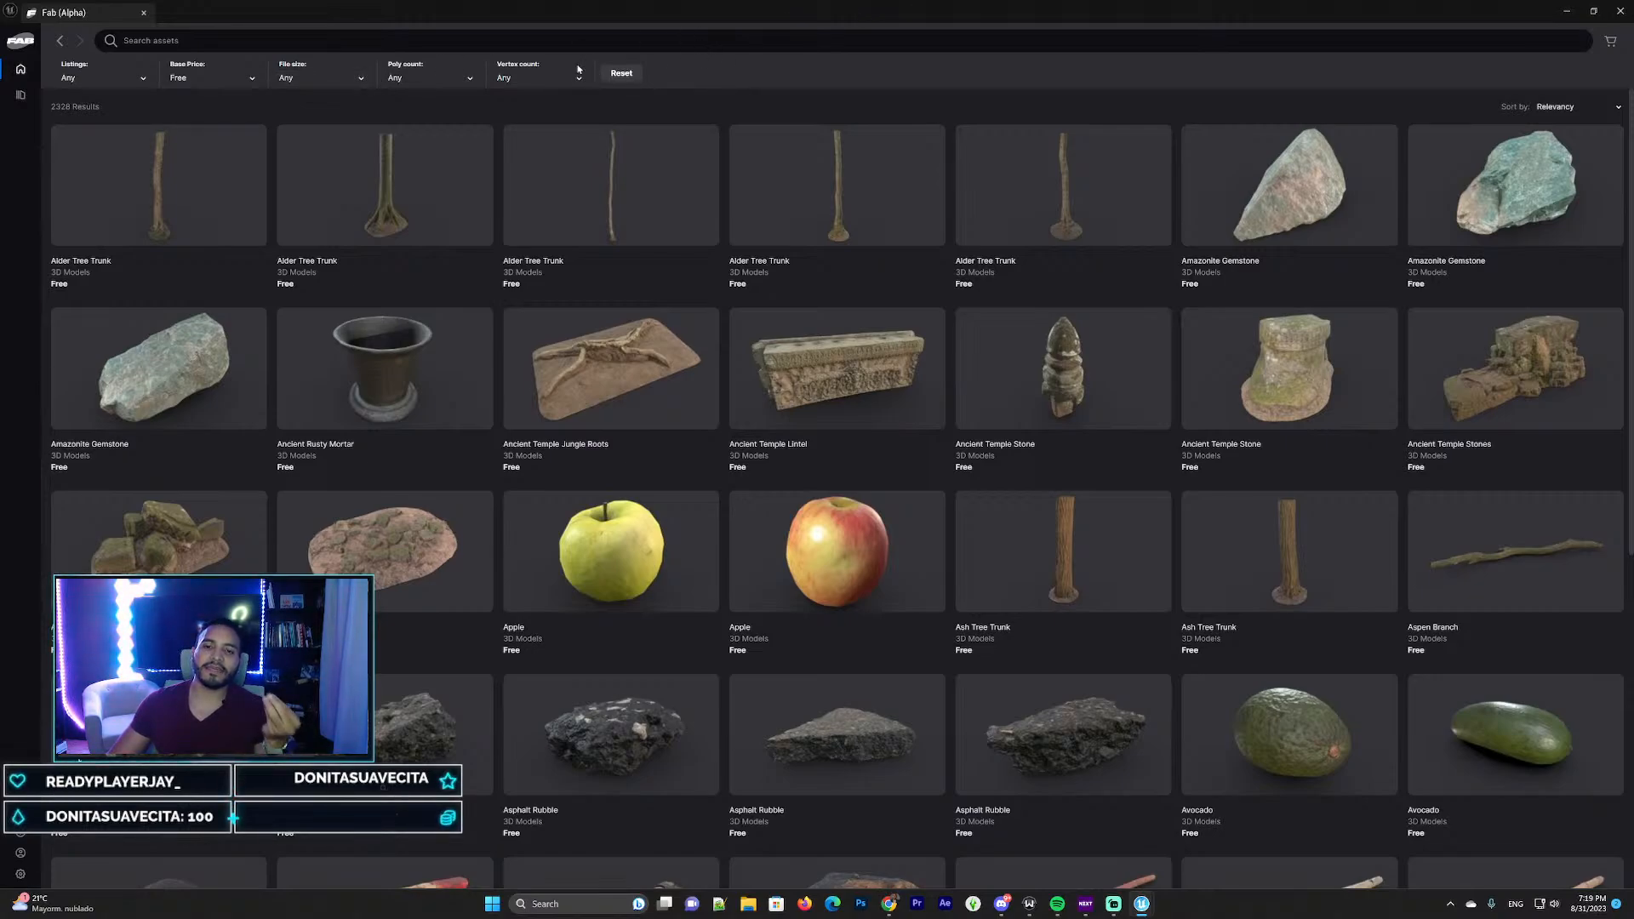
left_click(1566, 12)
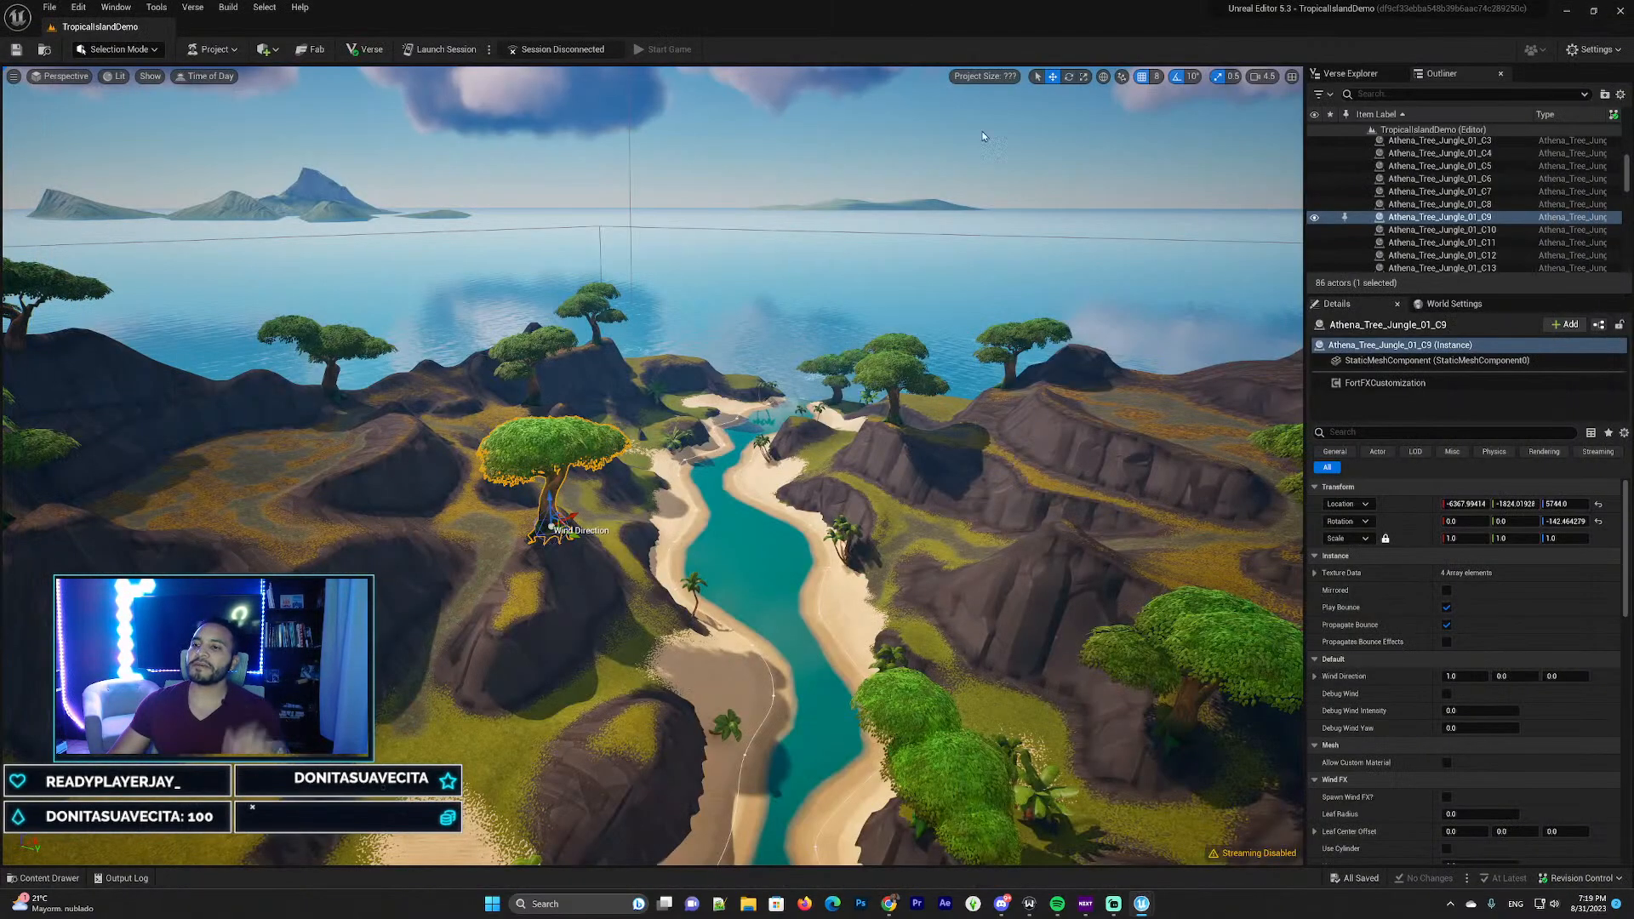
Fly around the island from several angles and select another jungle tree on the hillside away from the river
key("w")
right_click_drag(732, 367, 946, 360)
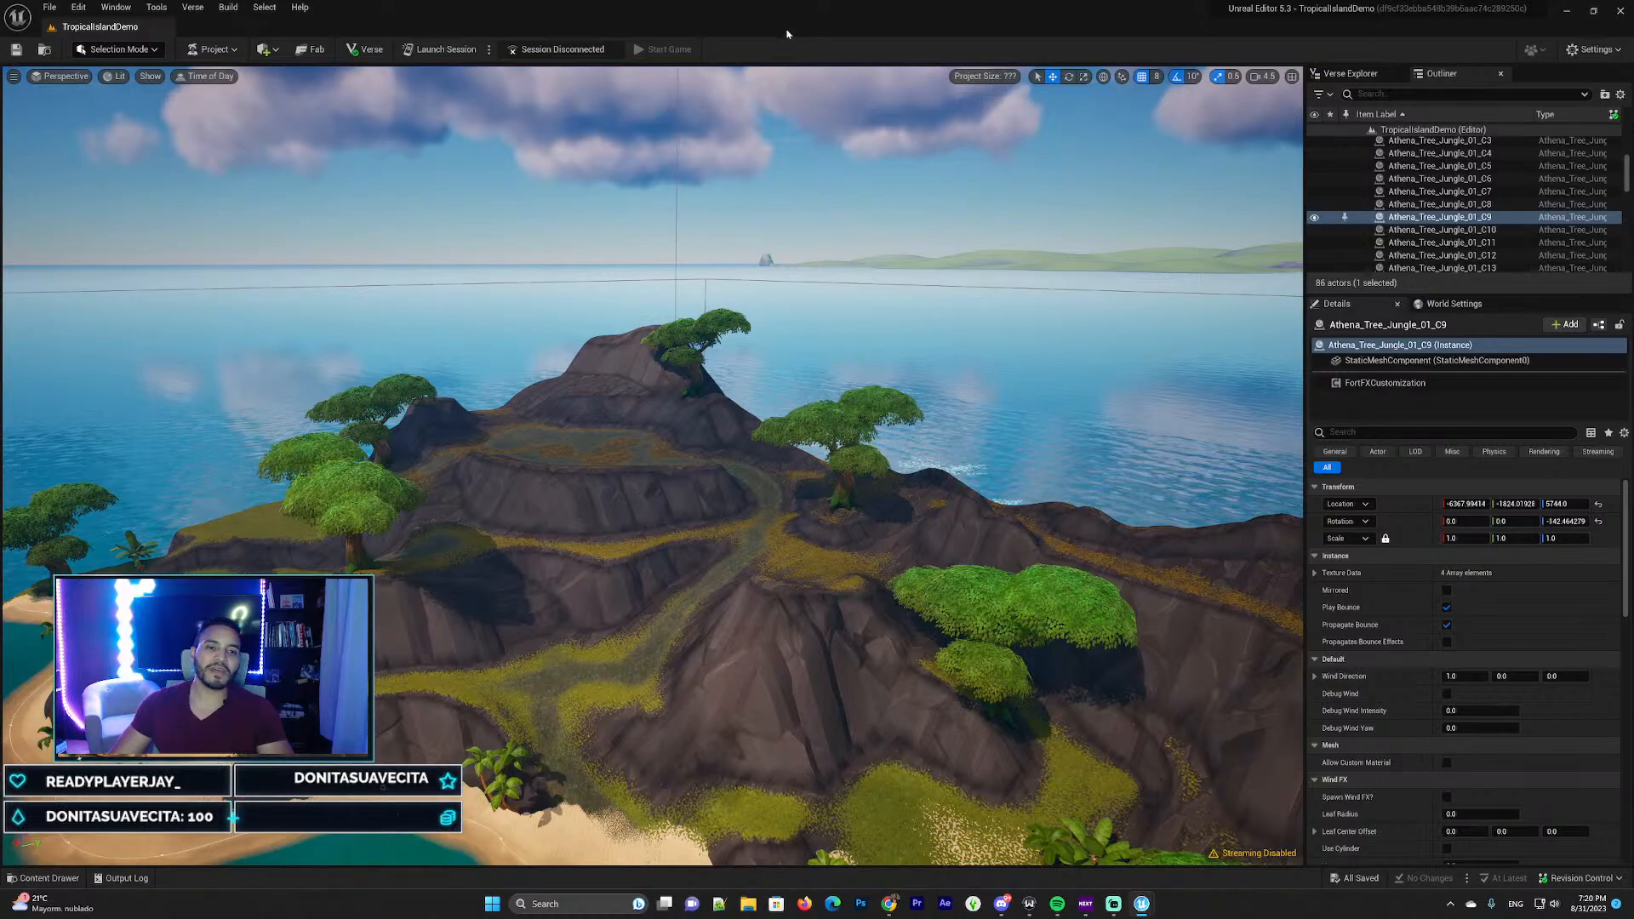
key("d")
right_click_drag(793, 429, 560, 431)
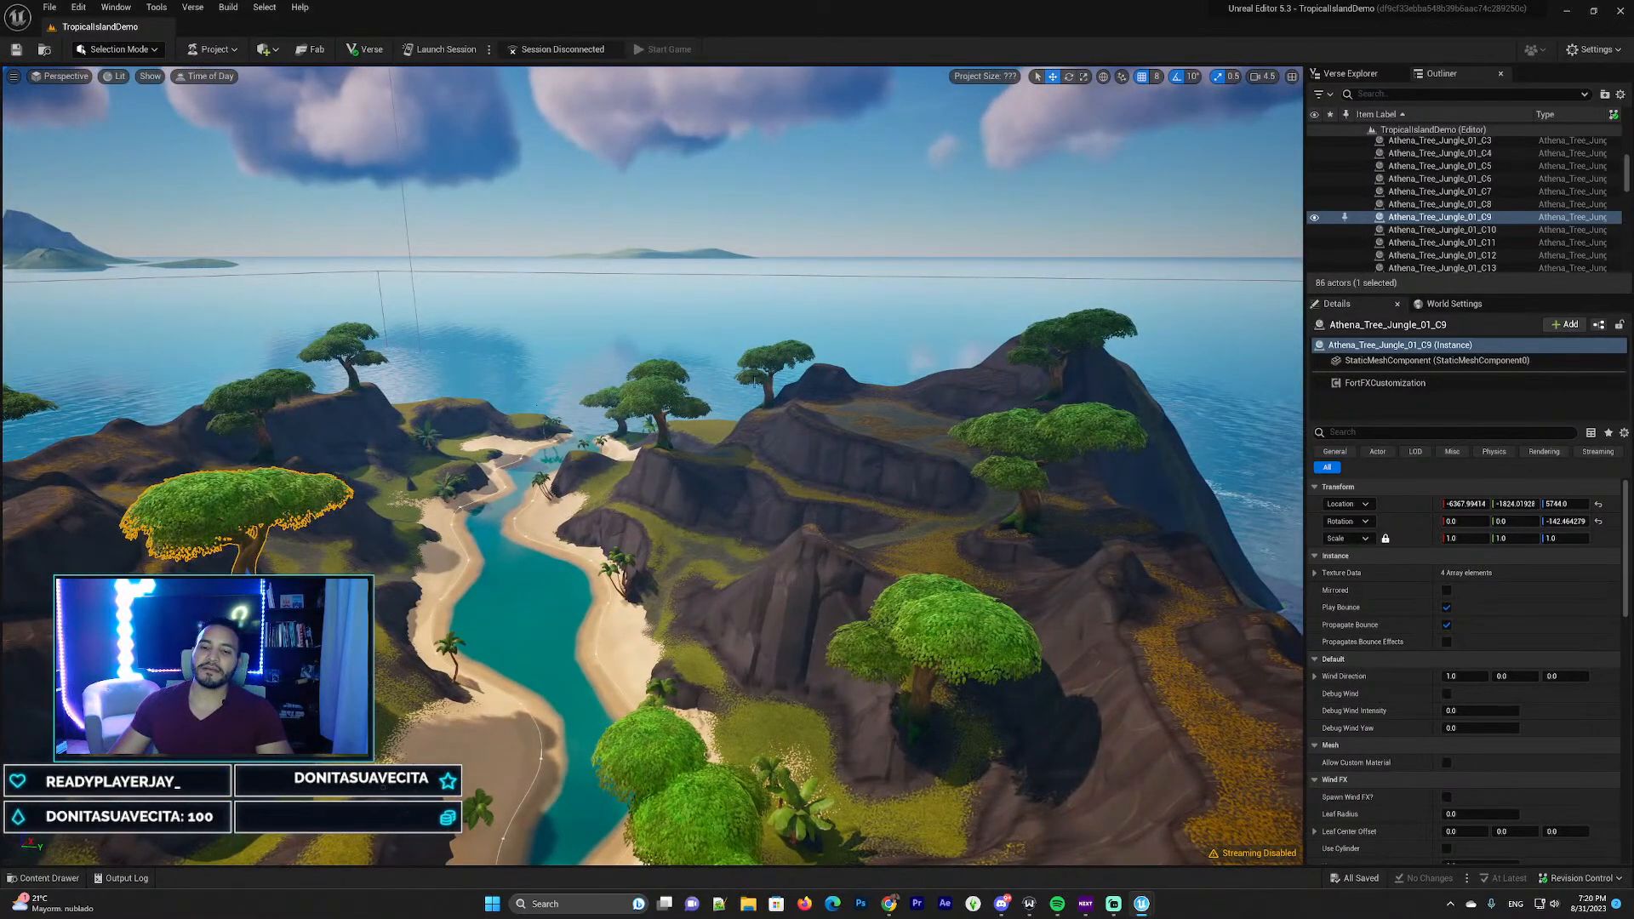
key("f")
left_click(169, 398)
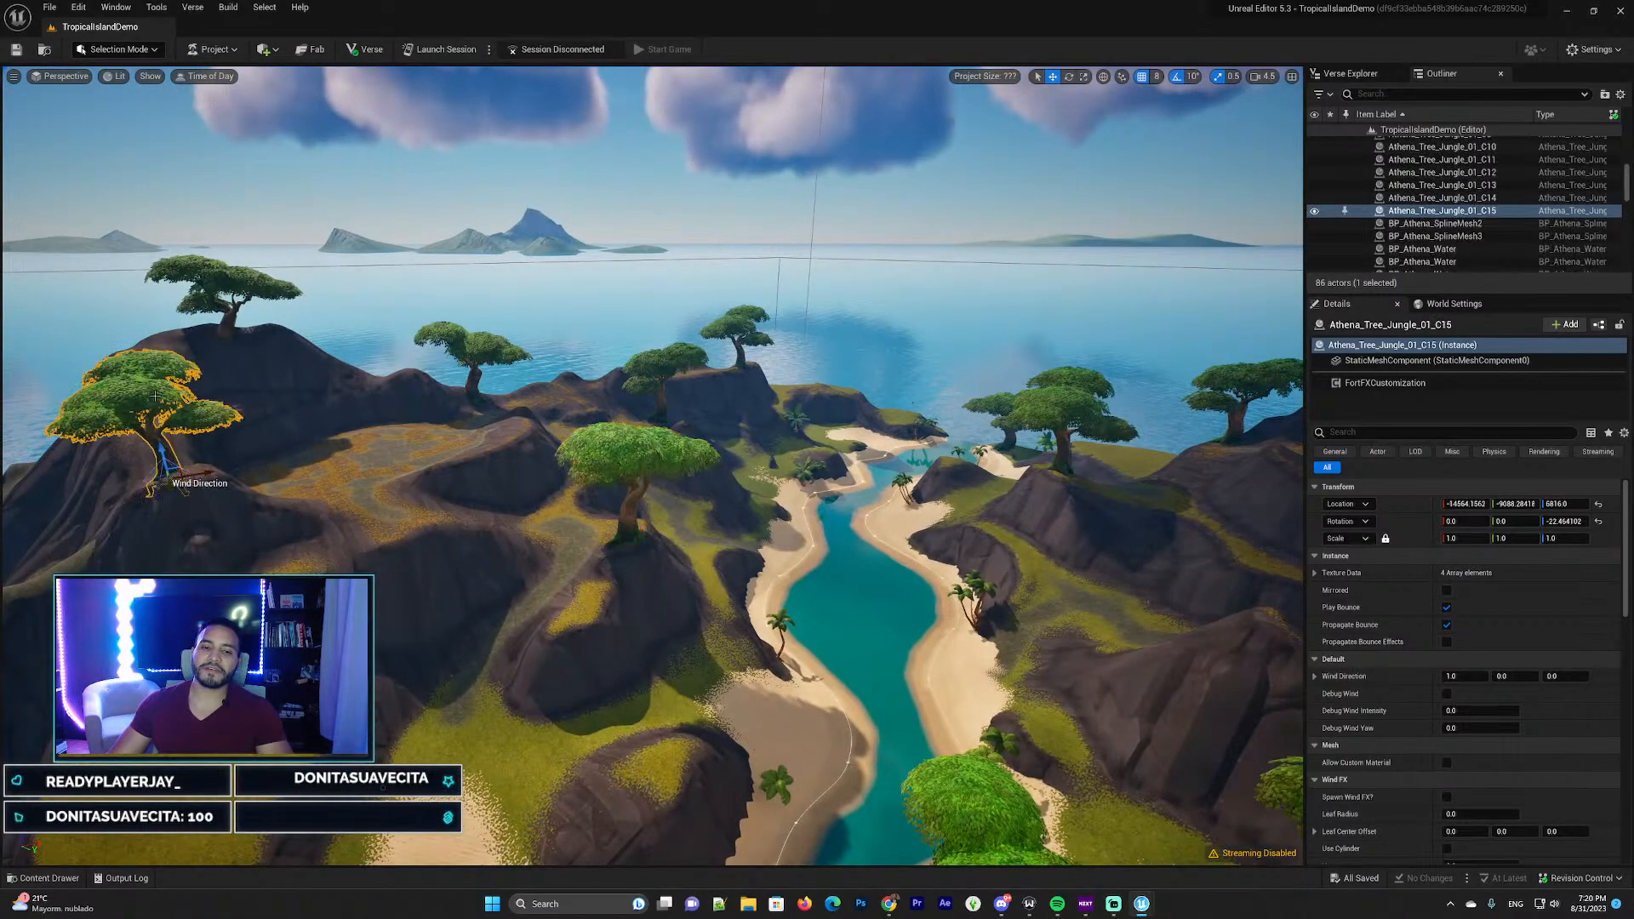
key("d")
right_click_drag(169, 398, 247, 359)
key("a")
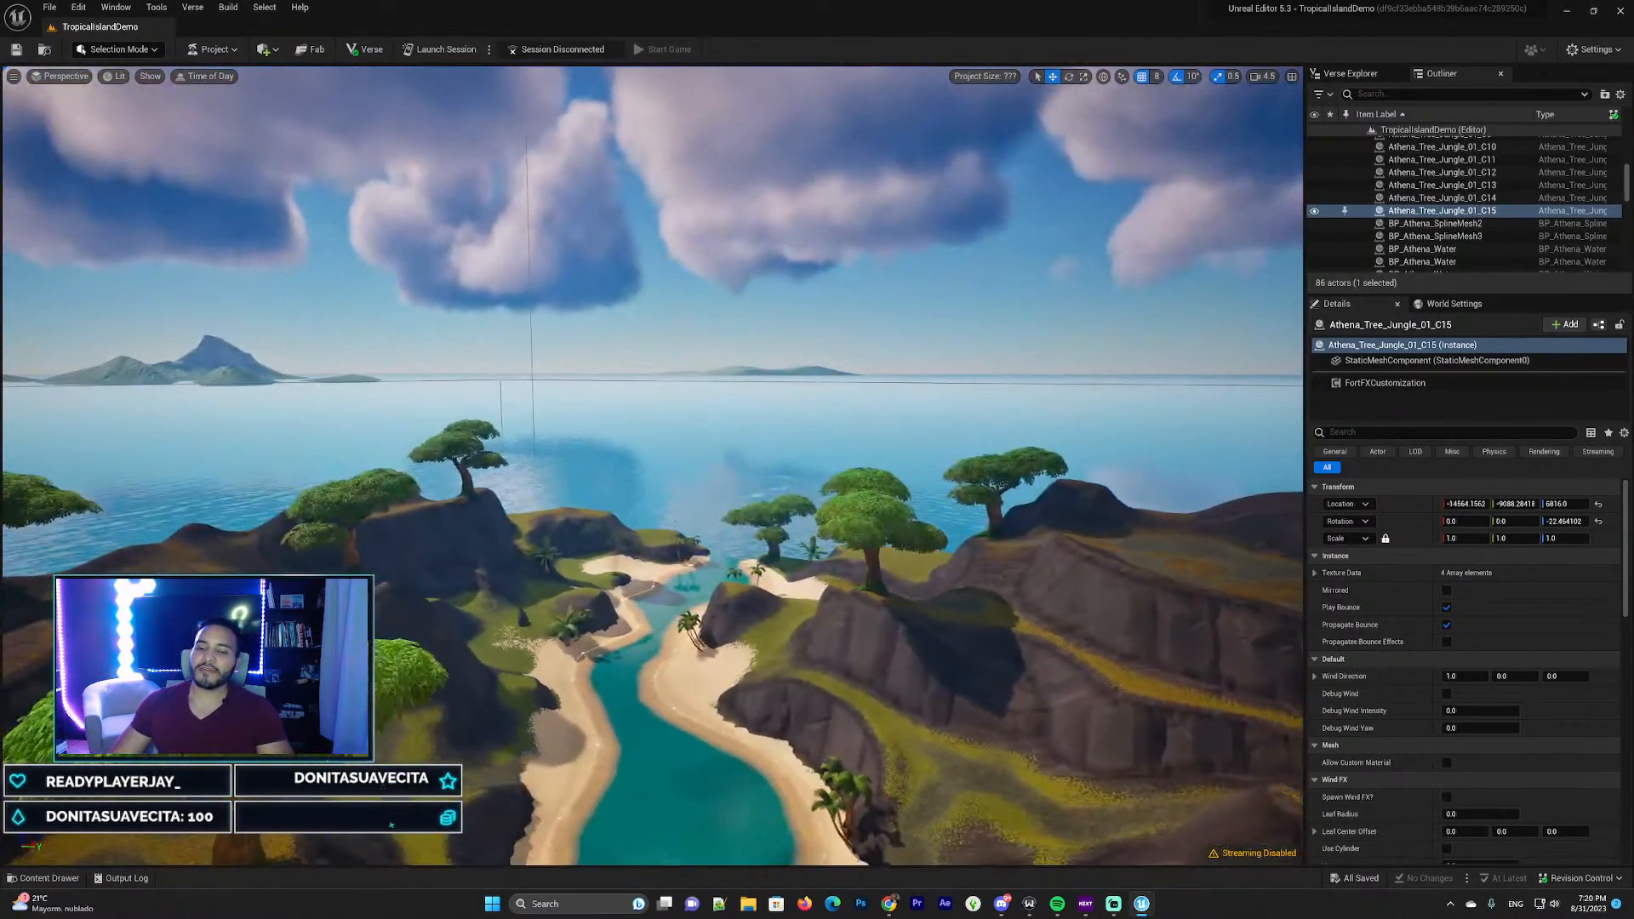
Show the project's content in the Content Drawer, then hide it again
left_click(48, 878)
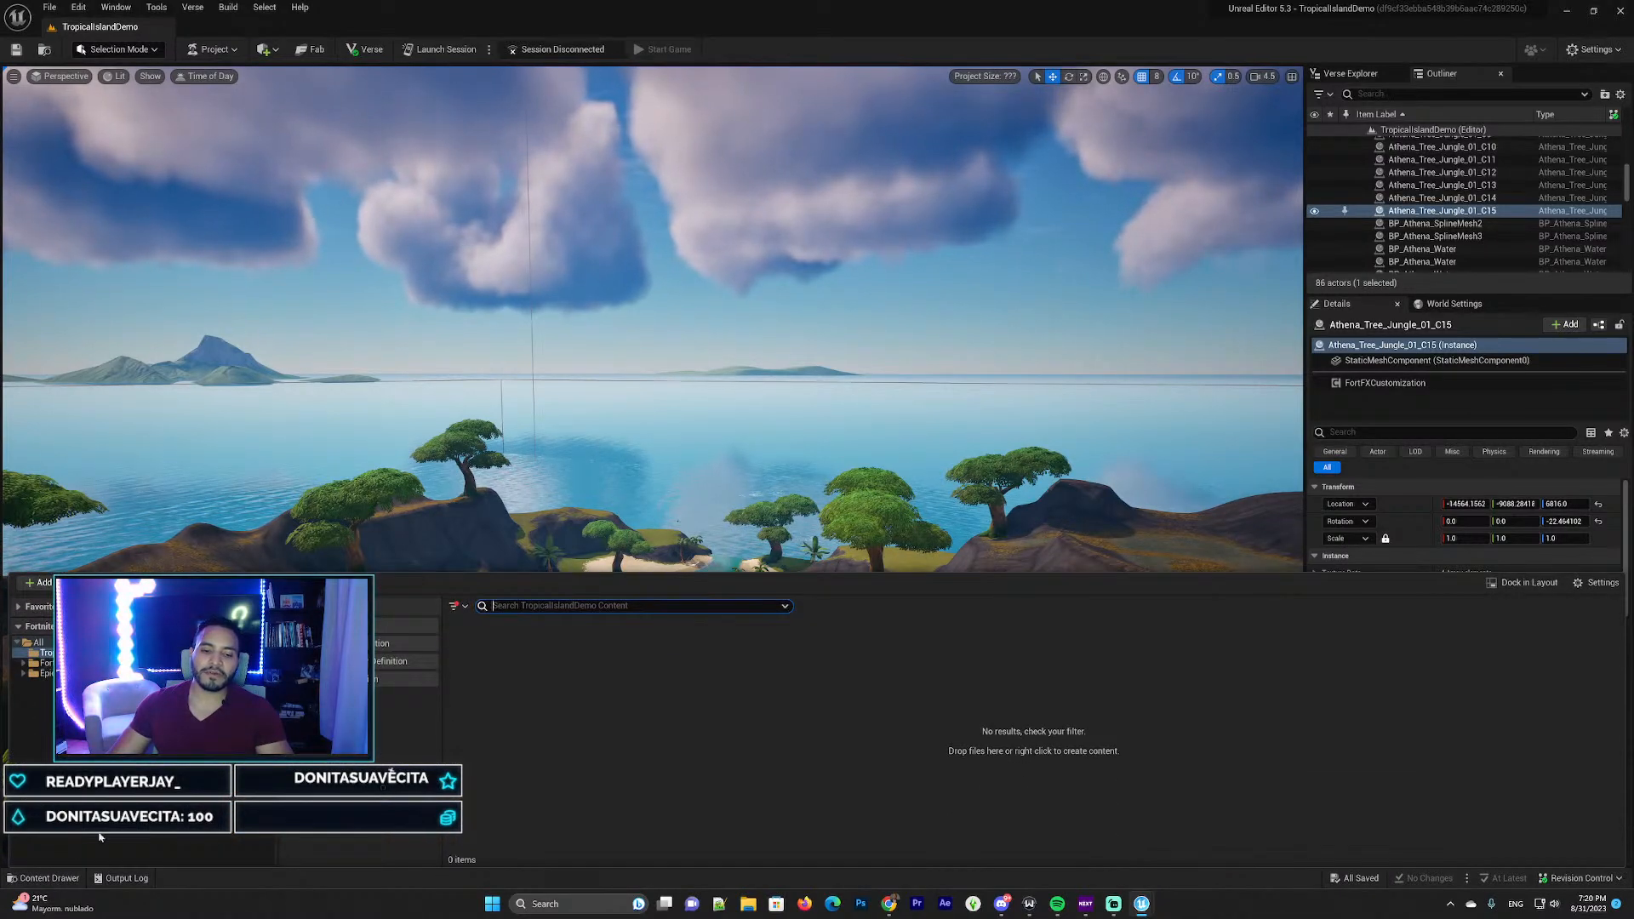
left_click(44, 878)
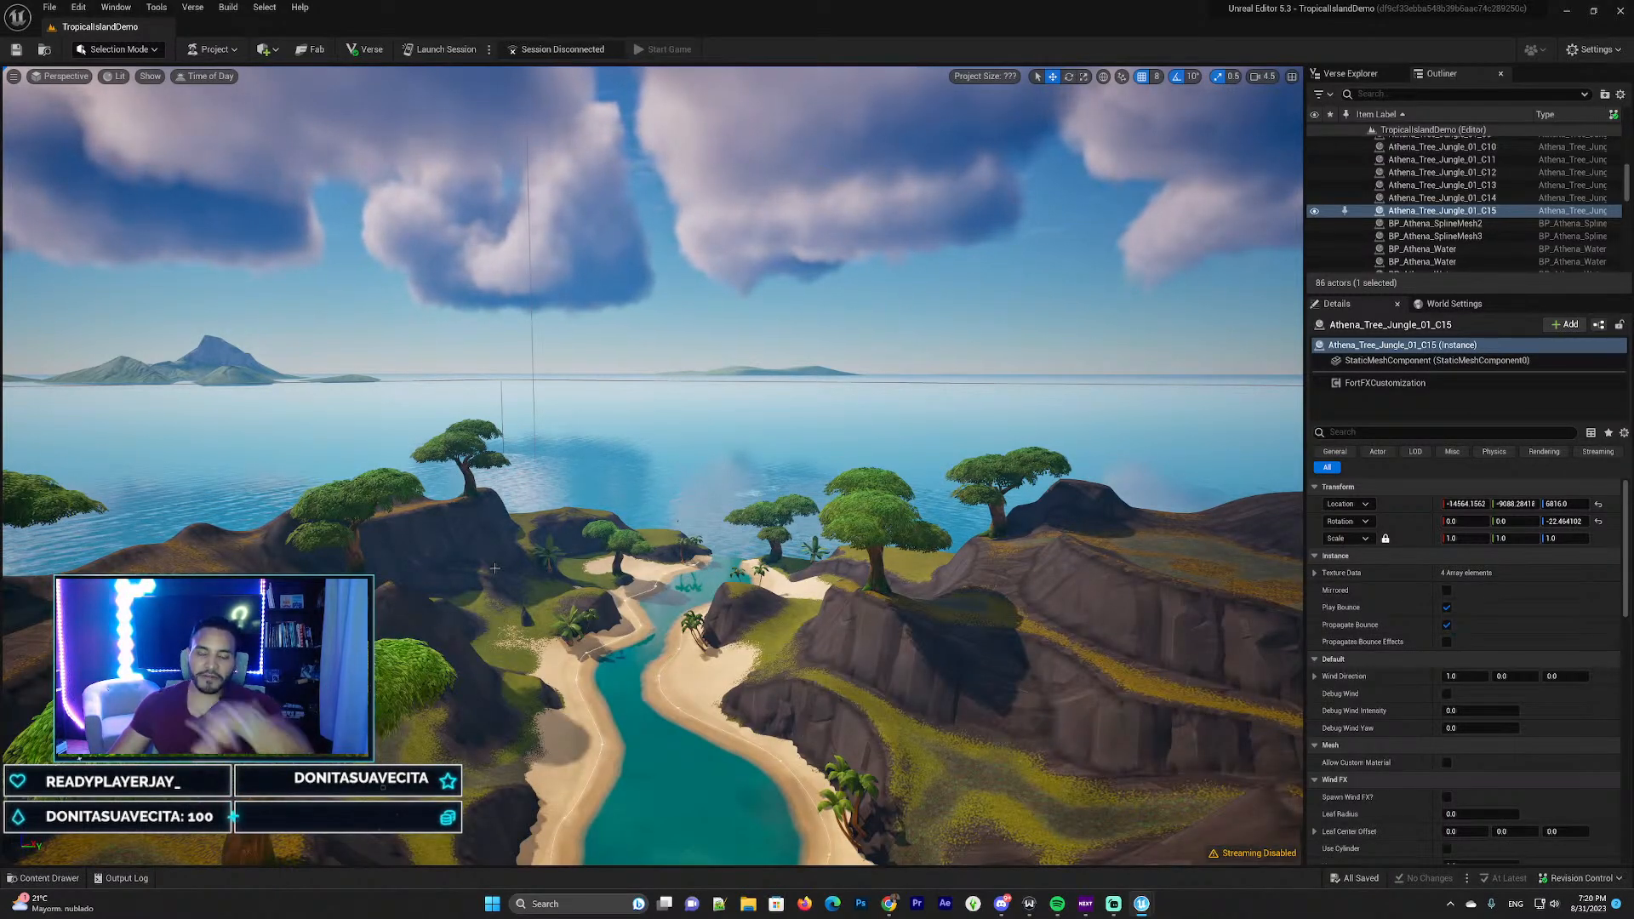
Open the Fortnite content folder in the Content Drawer, look over its assets and expand its subfolders
left_click(52, 879)
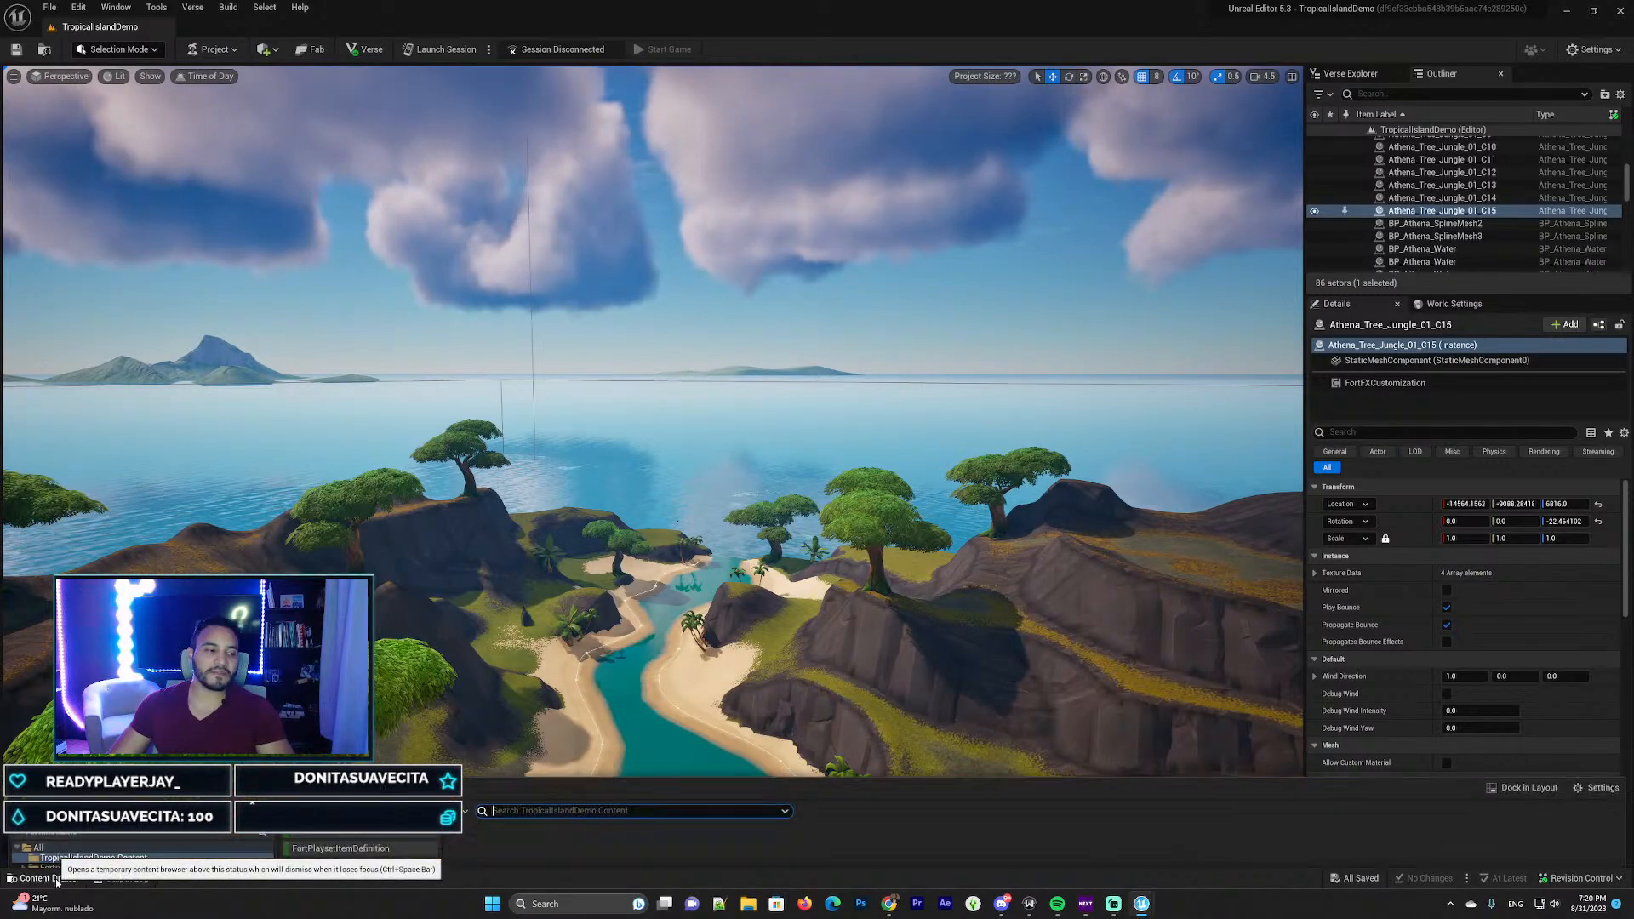
left_click(51, 879)
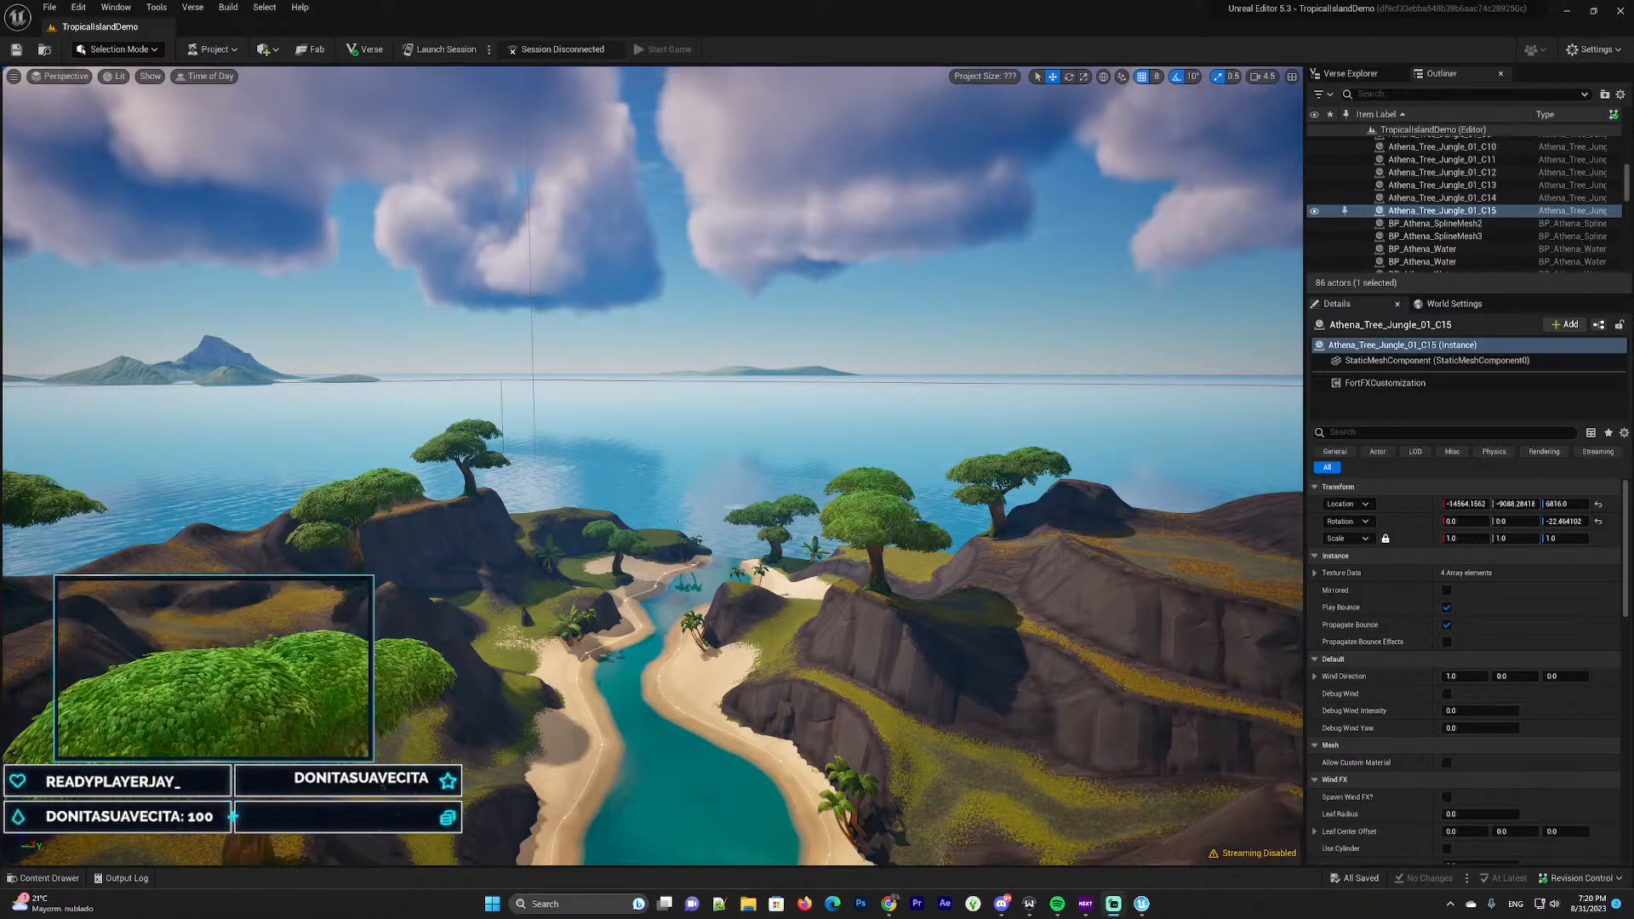
left_click(76, 878)
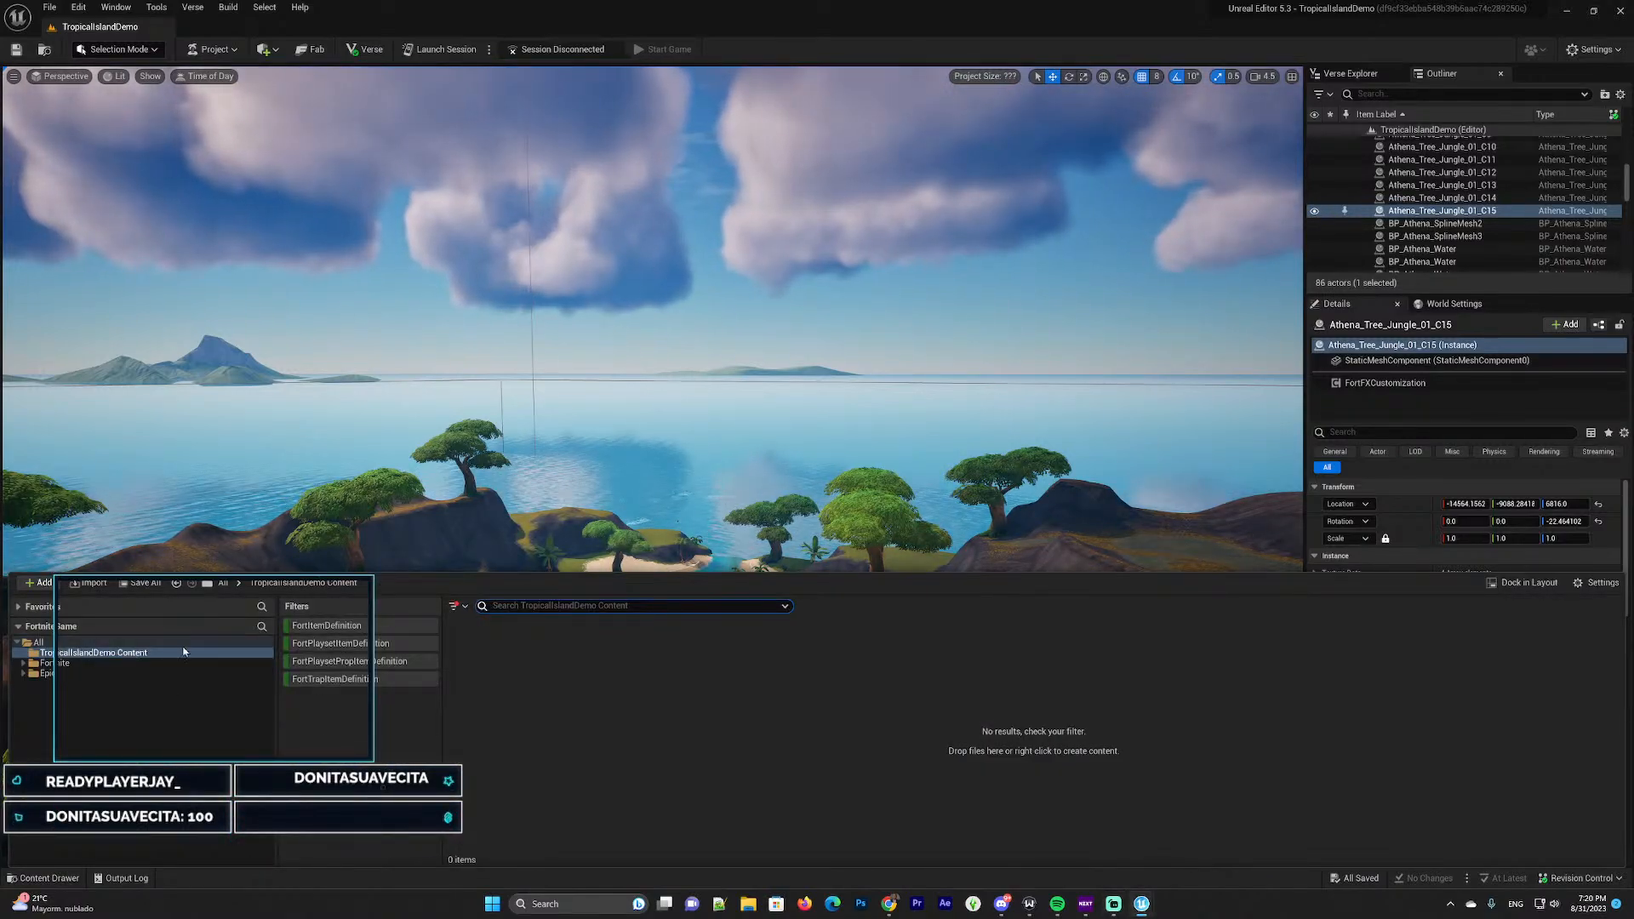
left_click(71, 664)
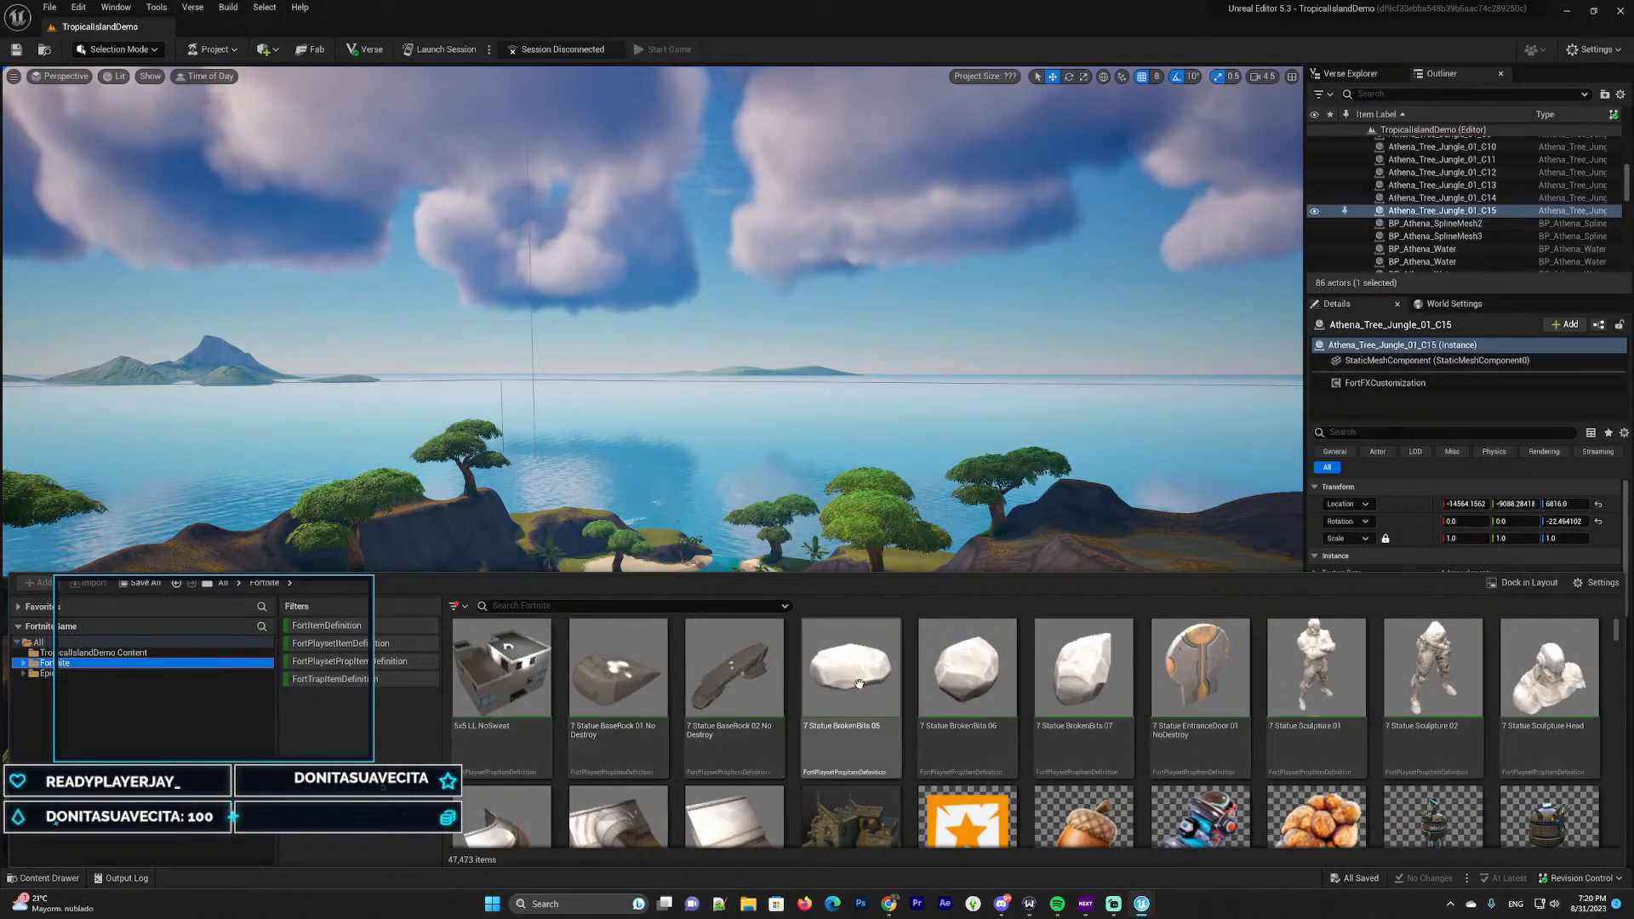
scroll(821, 733, "down", 3)
scroll(672, 672, "up", 3)
left_click(24, 664)
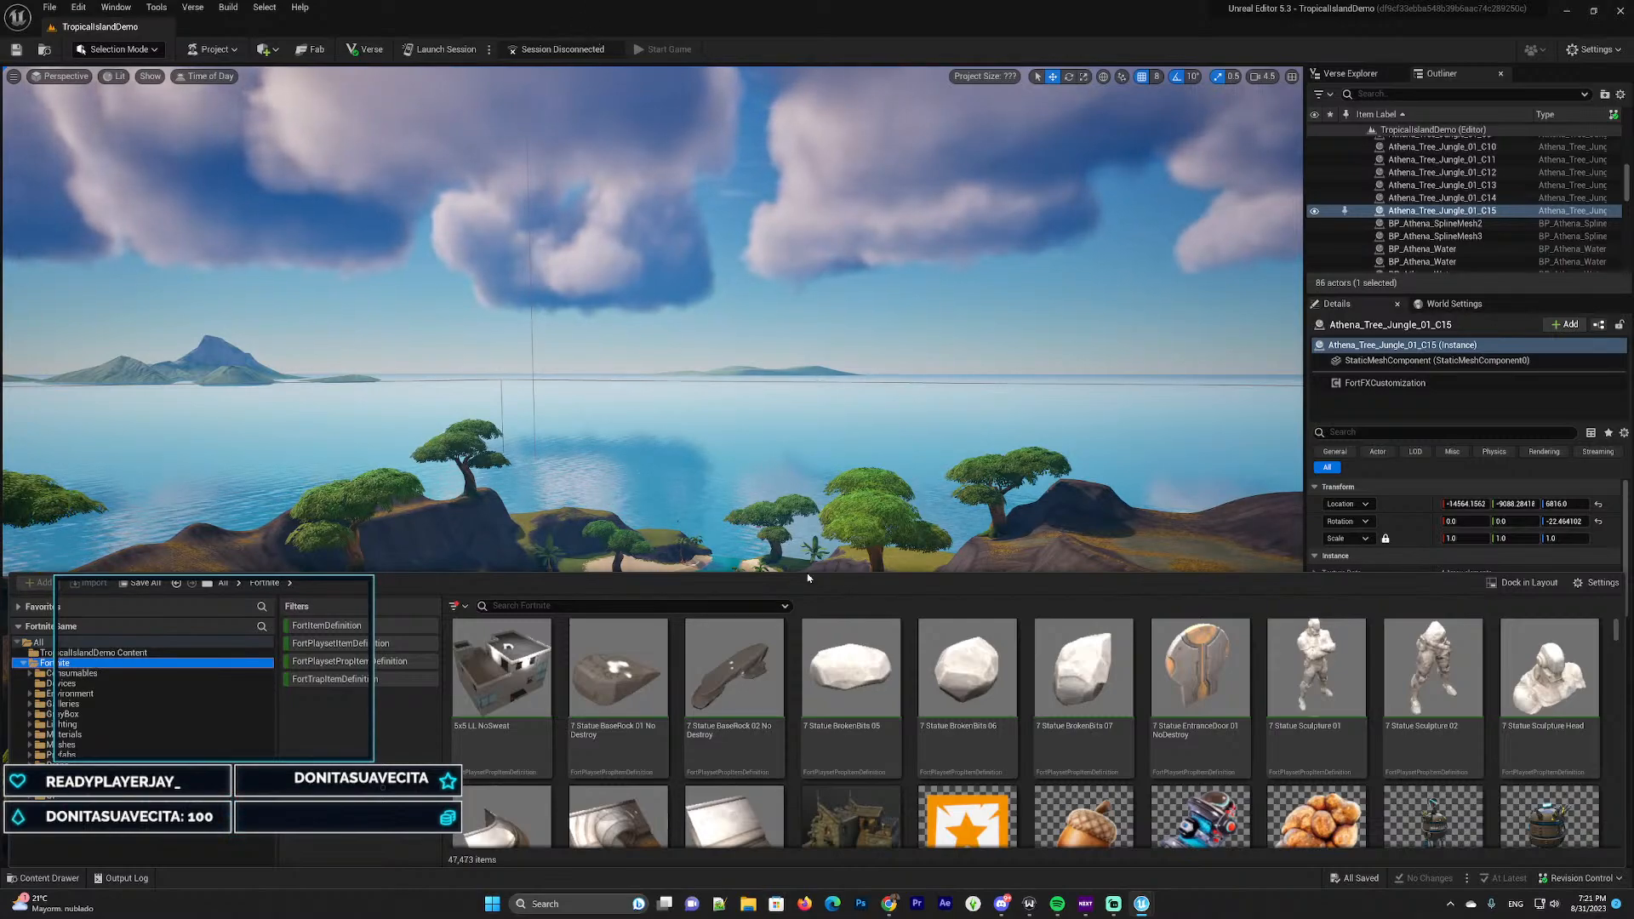
Browse far down through the Fortnite folder's assets, from the Agency pieces to the obstacle course railings
scroll(749, 695, "down", 3)
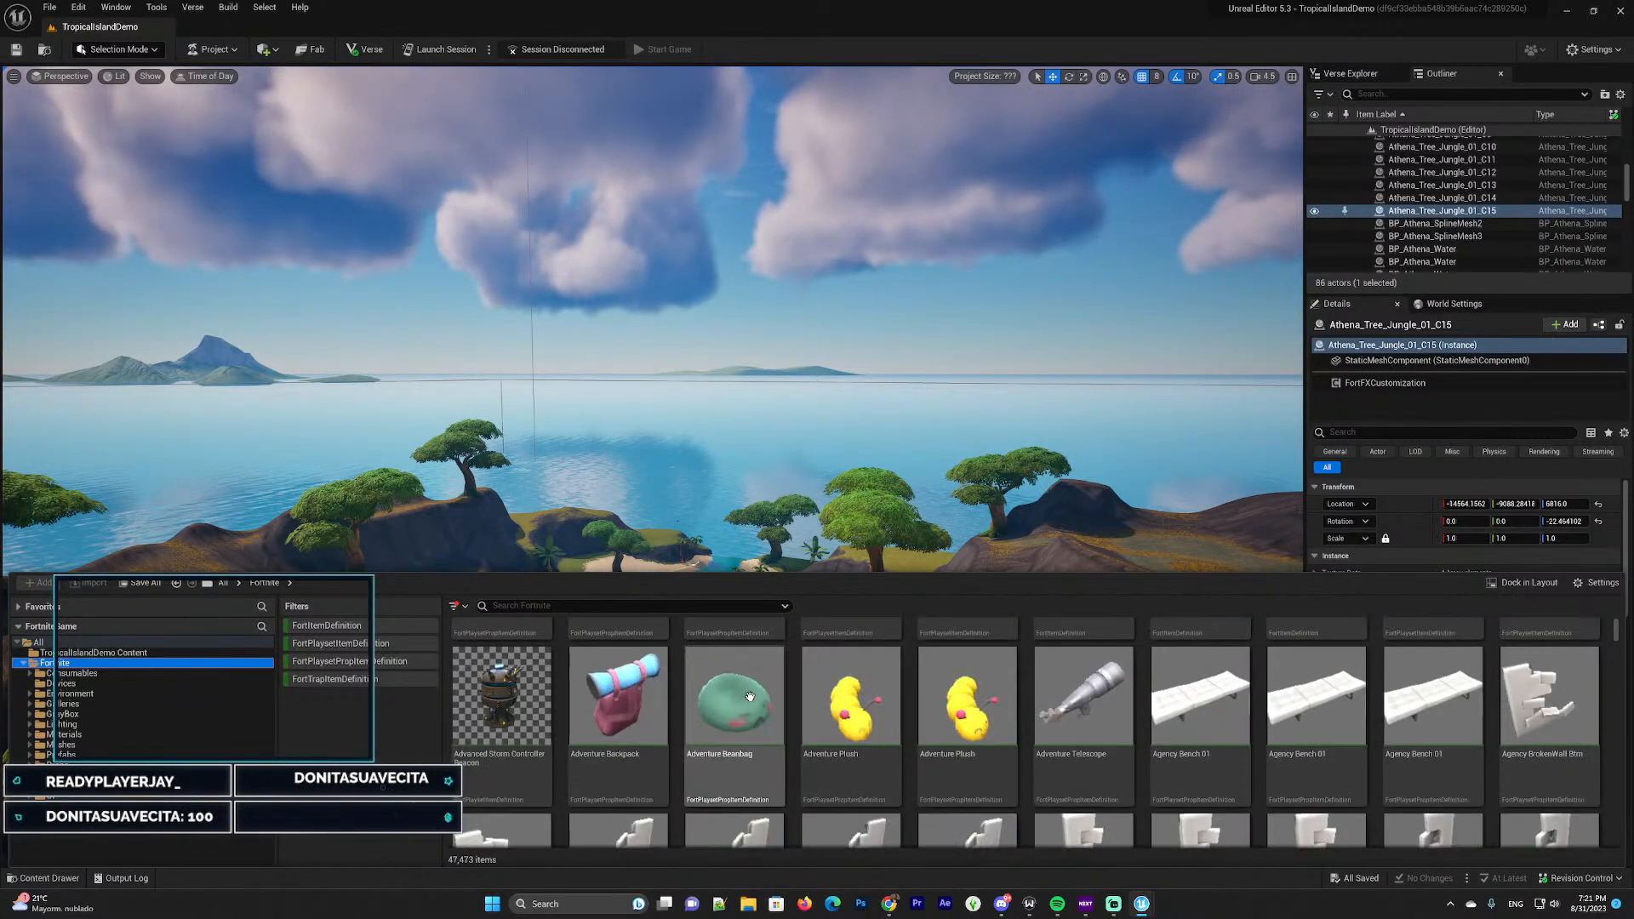
scroll(749, 696, "down", 10)
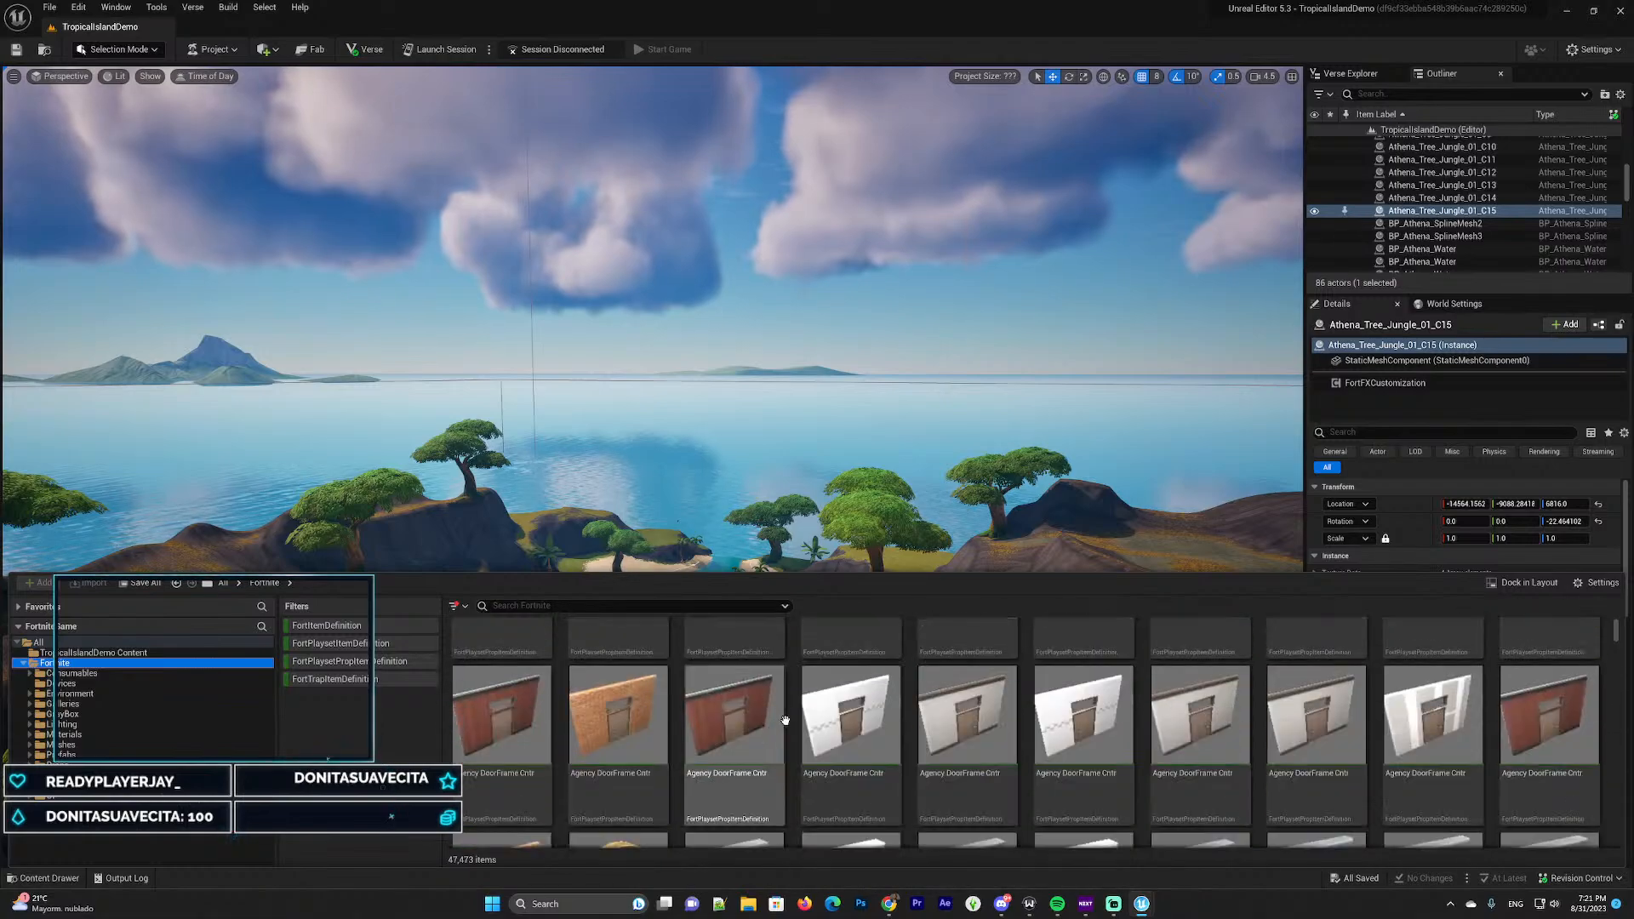
scroll(784, 721, "down", 5)
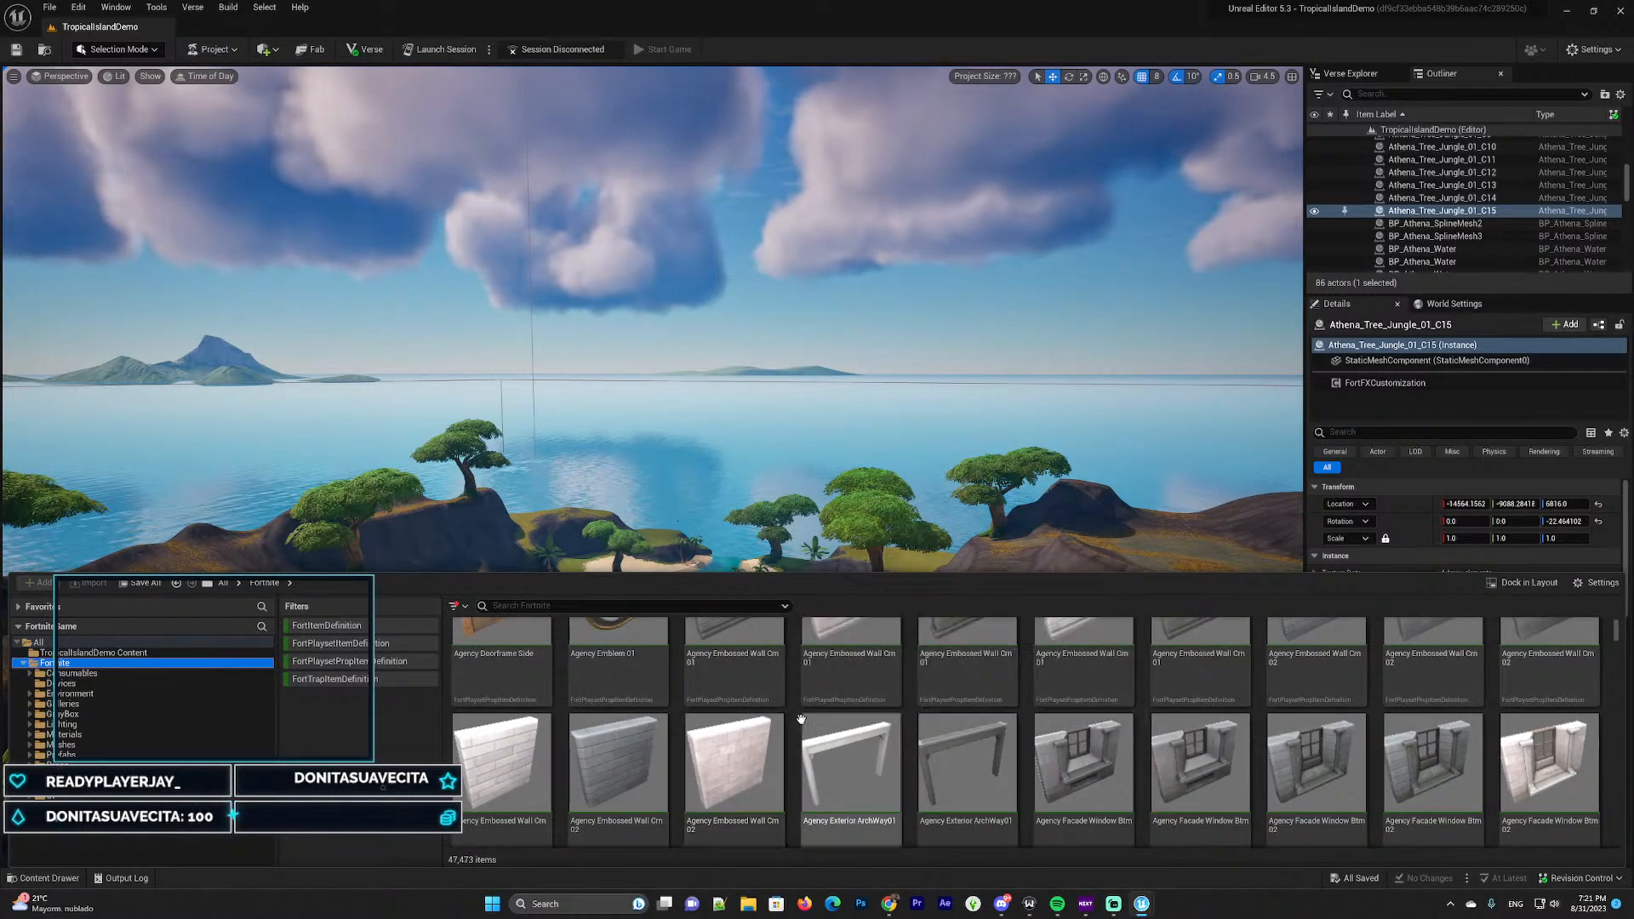
scroll(801, 719, "down", 2)
left_click_drag(1615, 631, 1621, 730)
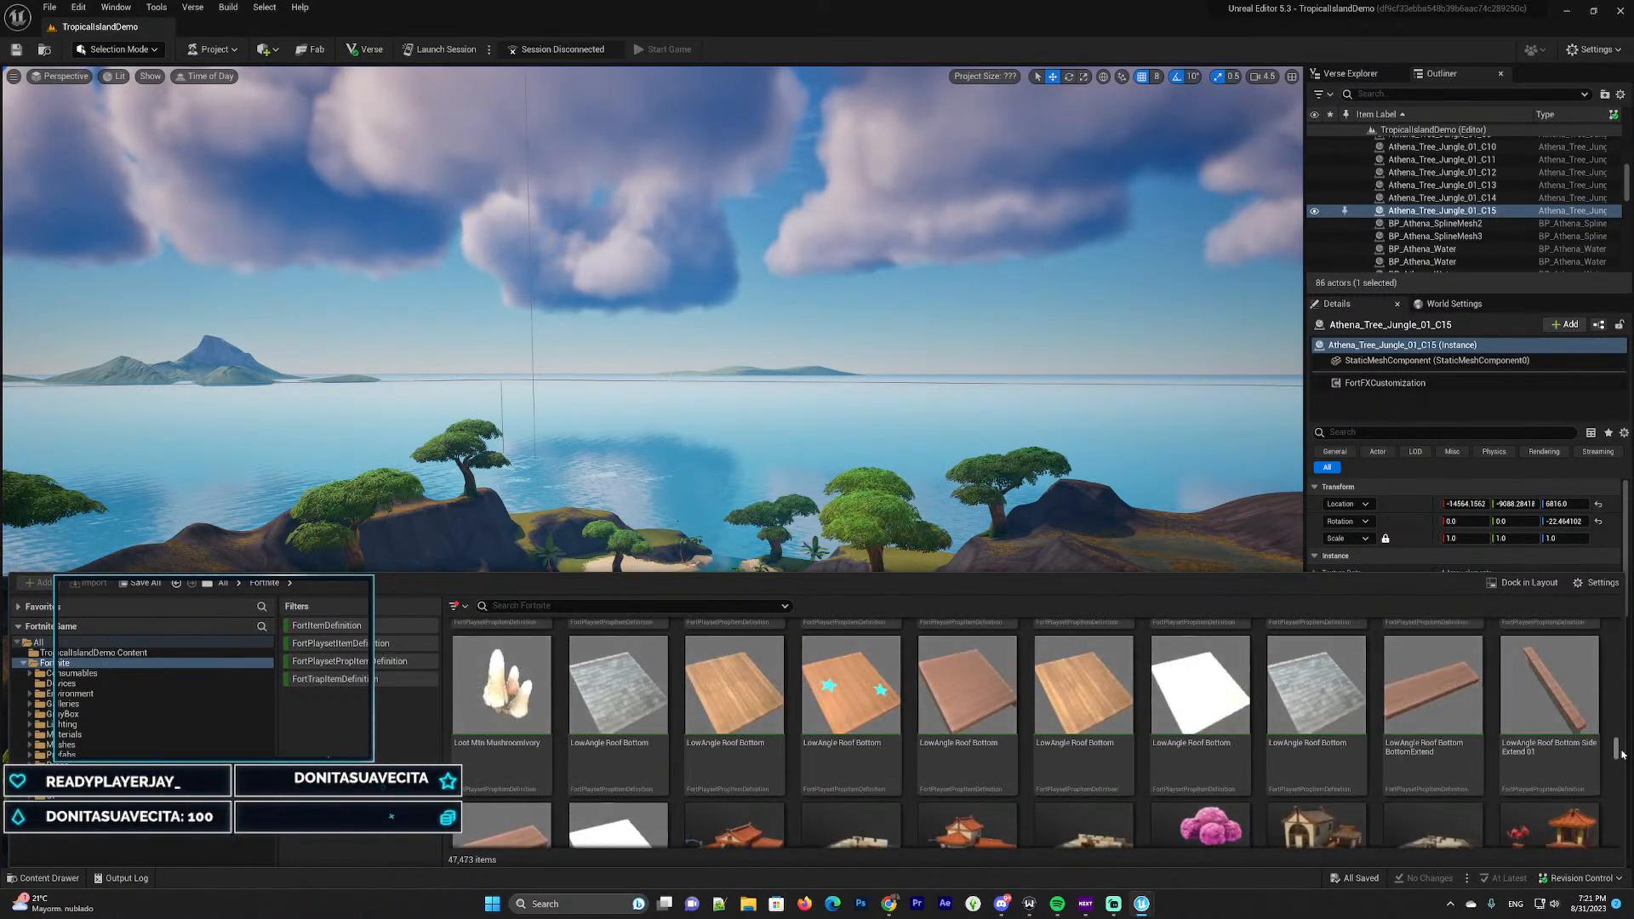
left_click_drag(1622, 765, 1619, 773)
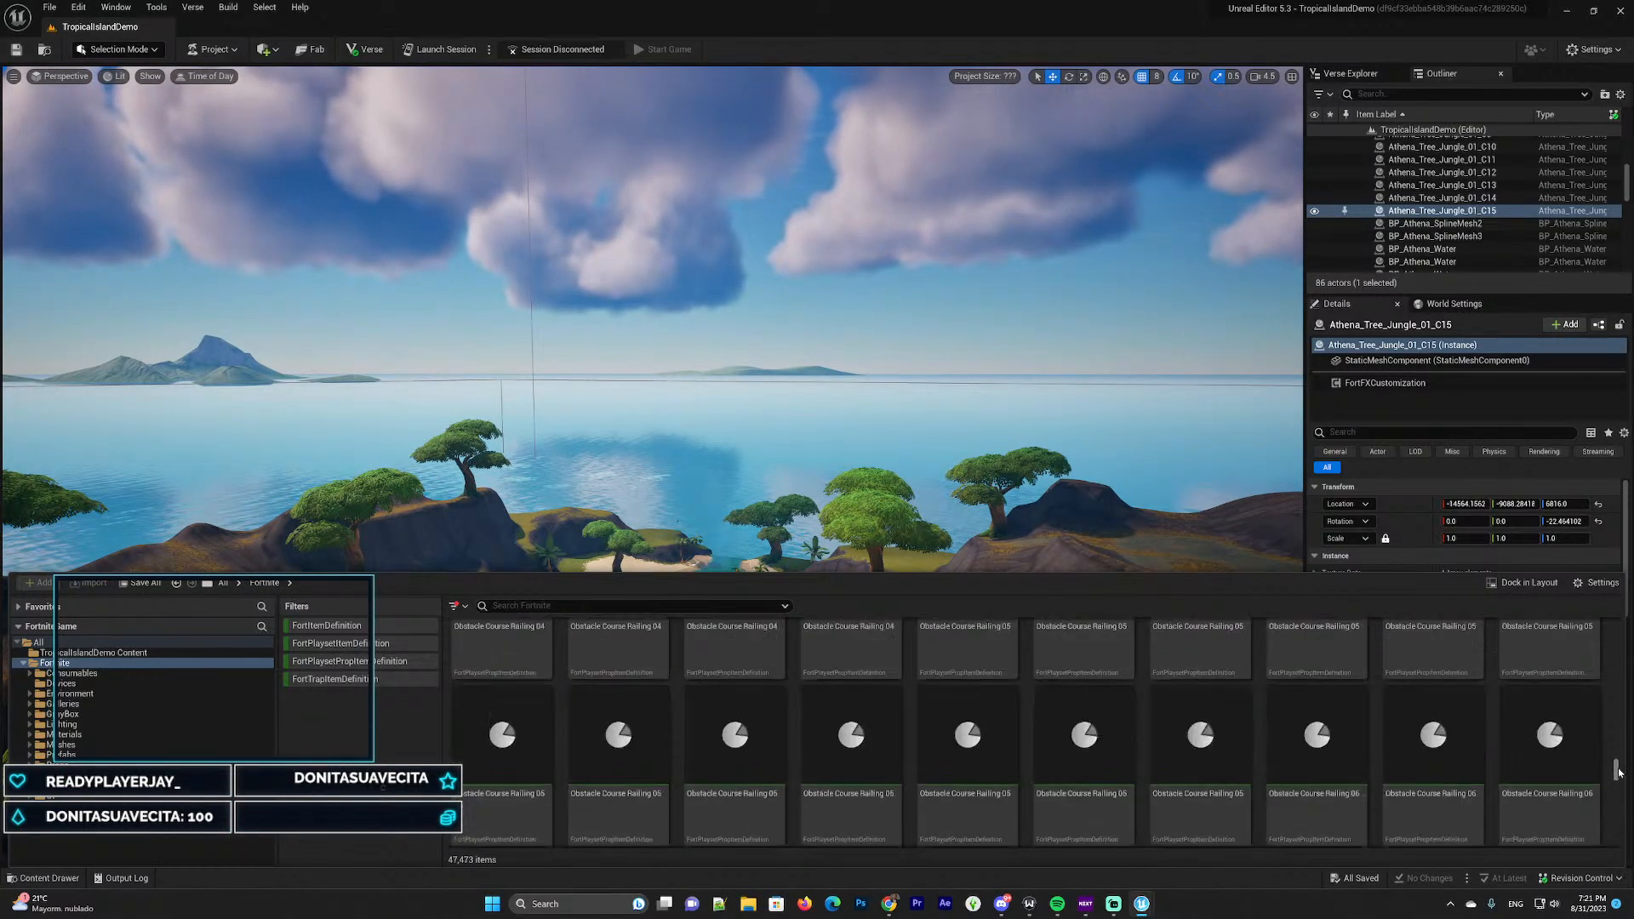
Search the Fortnite content for "shark", browse the matching assets, then clear the search
left_click(562, 605)
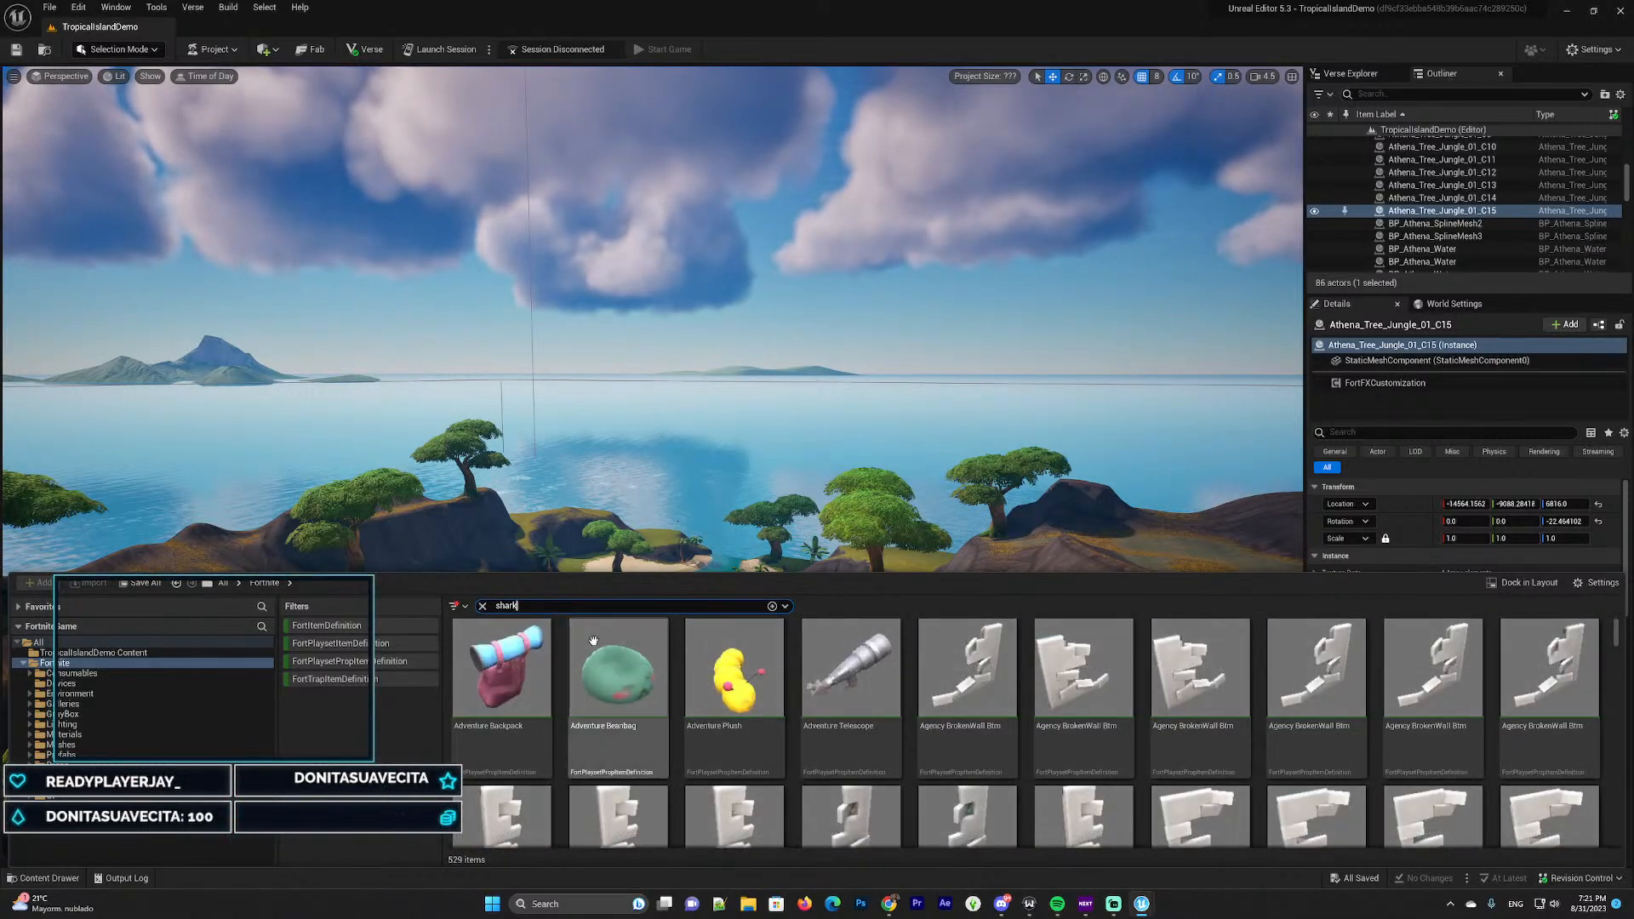
scroll(950, 737, "down", 5)
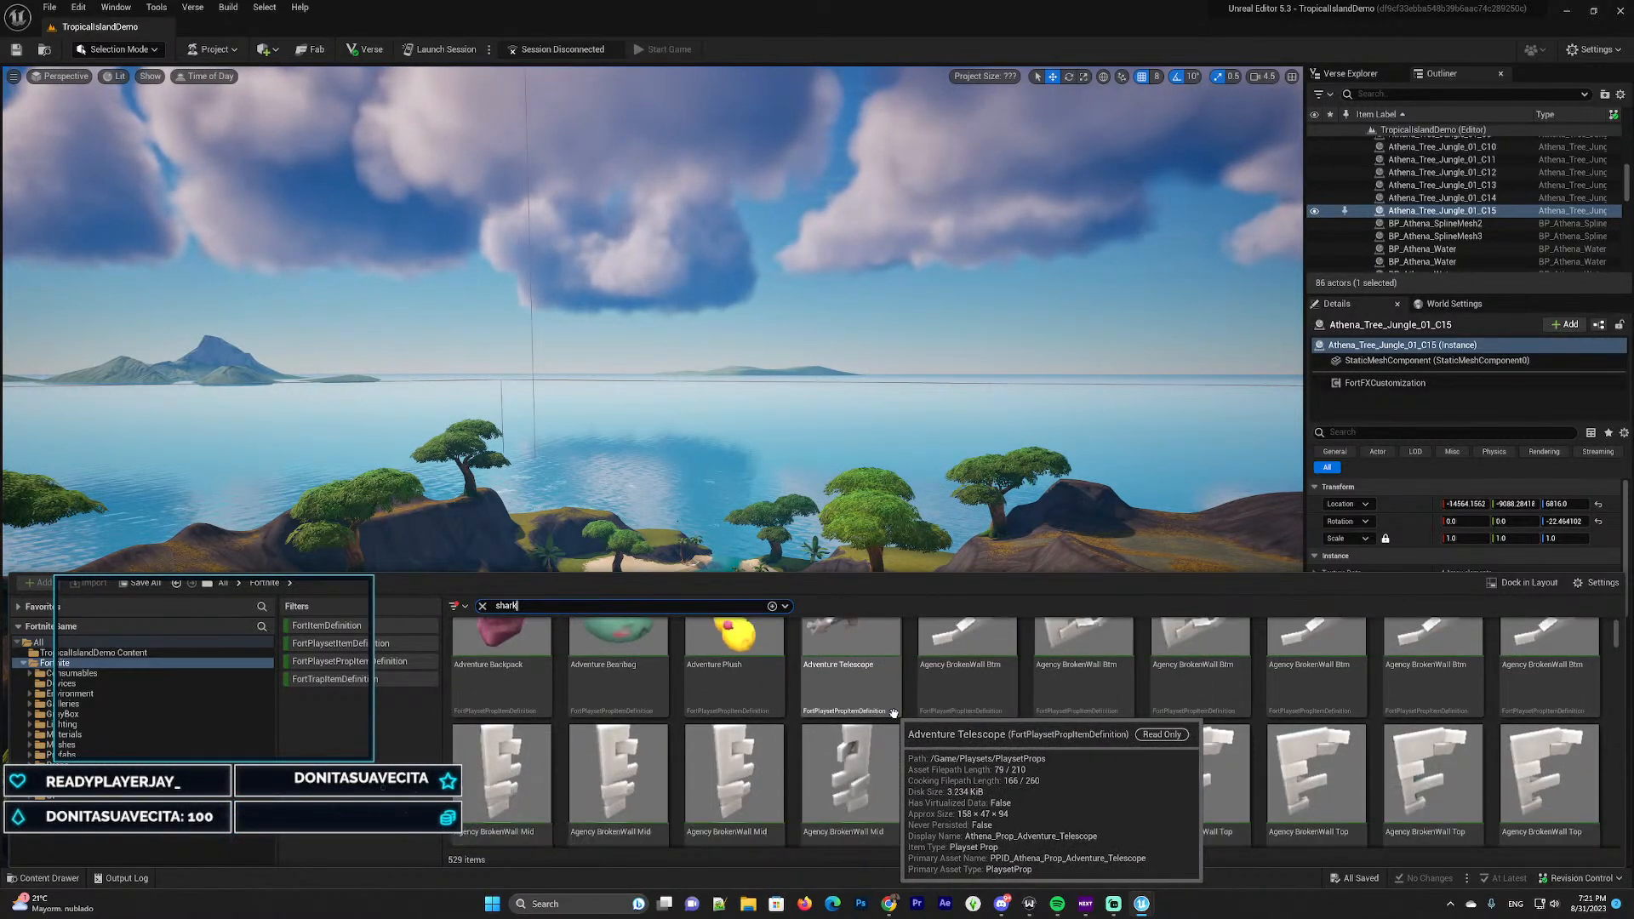
scroll(951, 737, "down", 5)
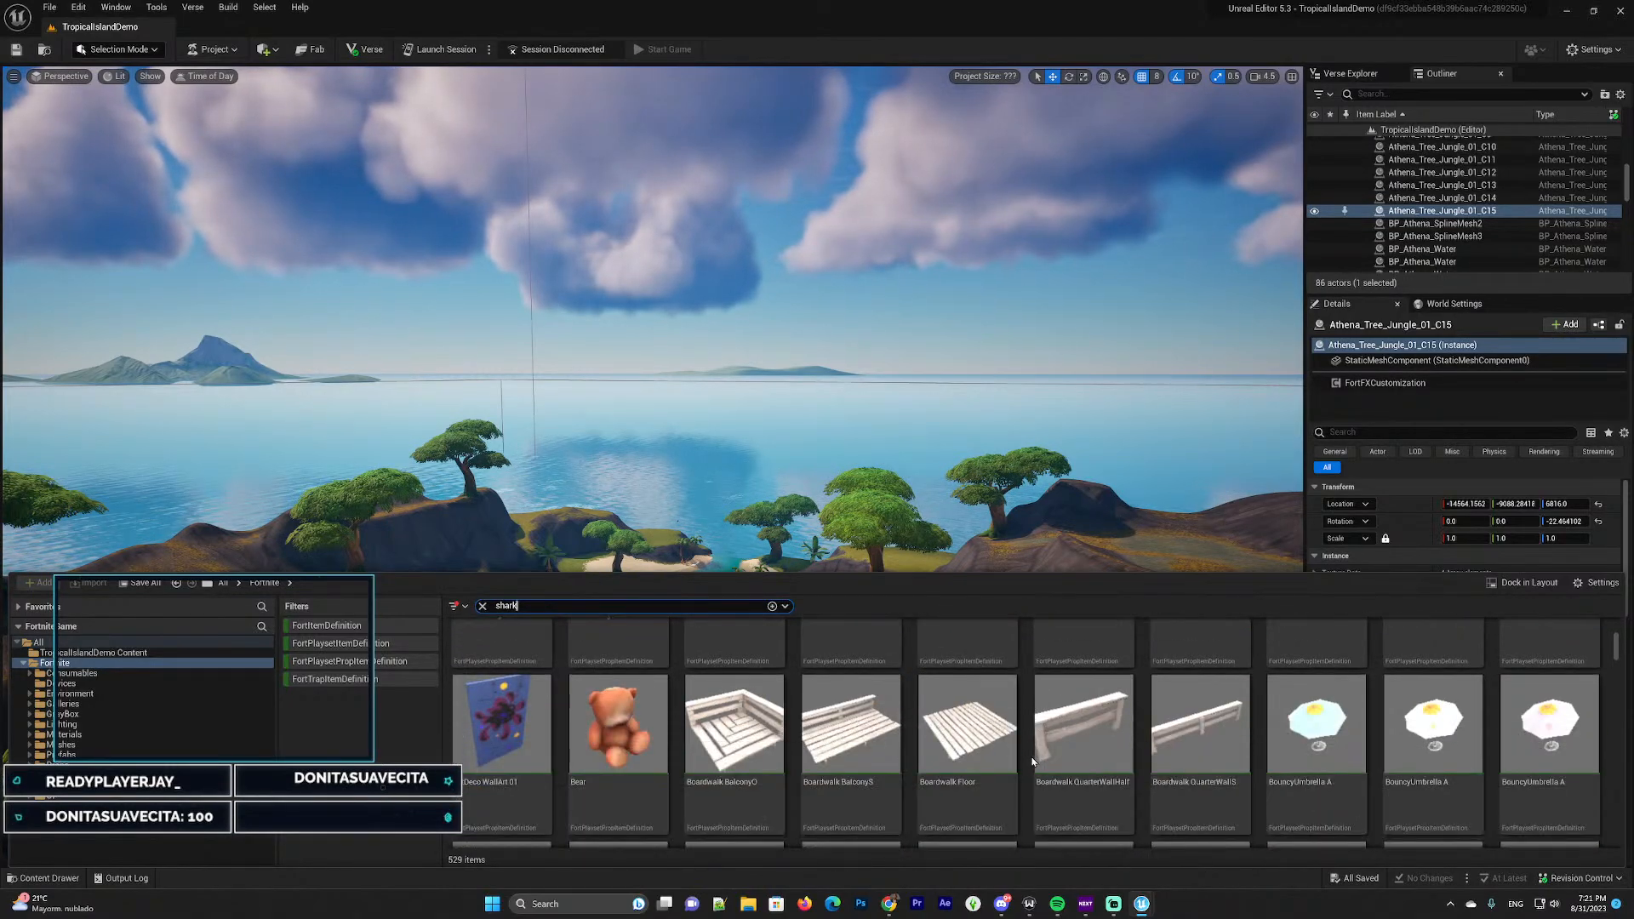
scroll(1021, 759, "down", 5)
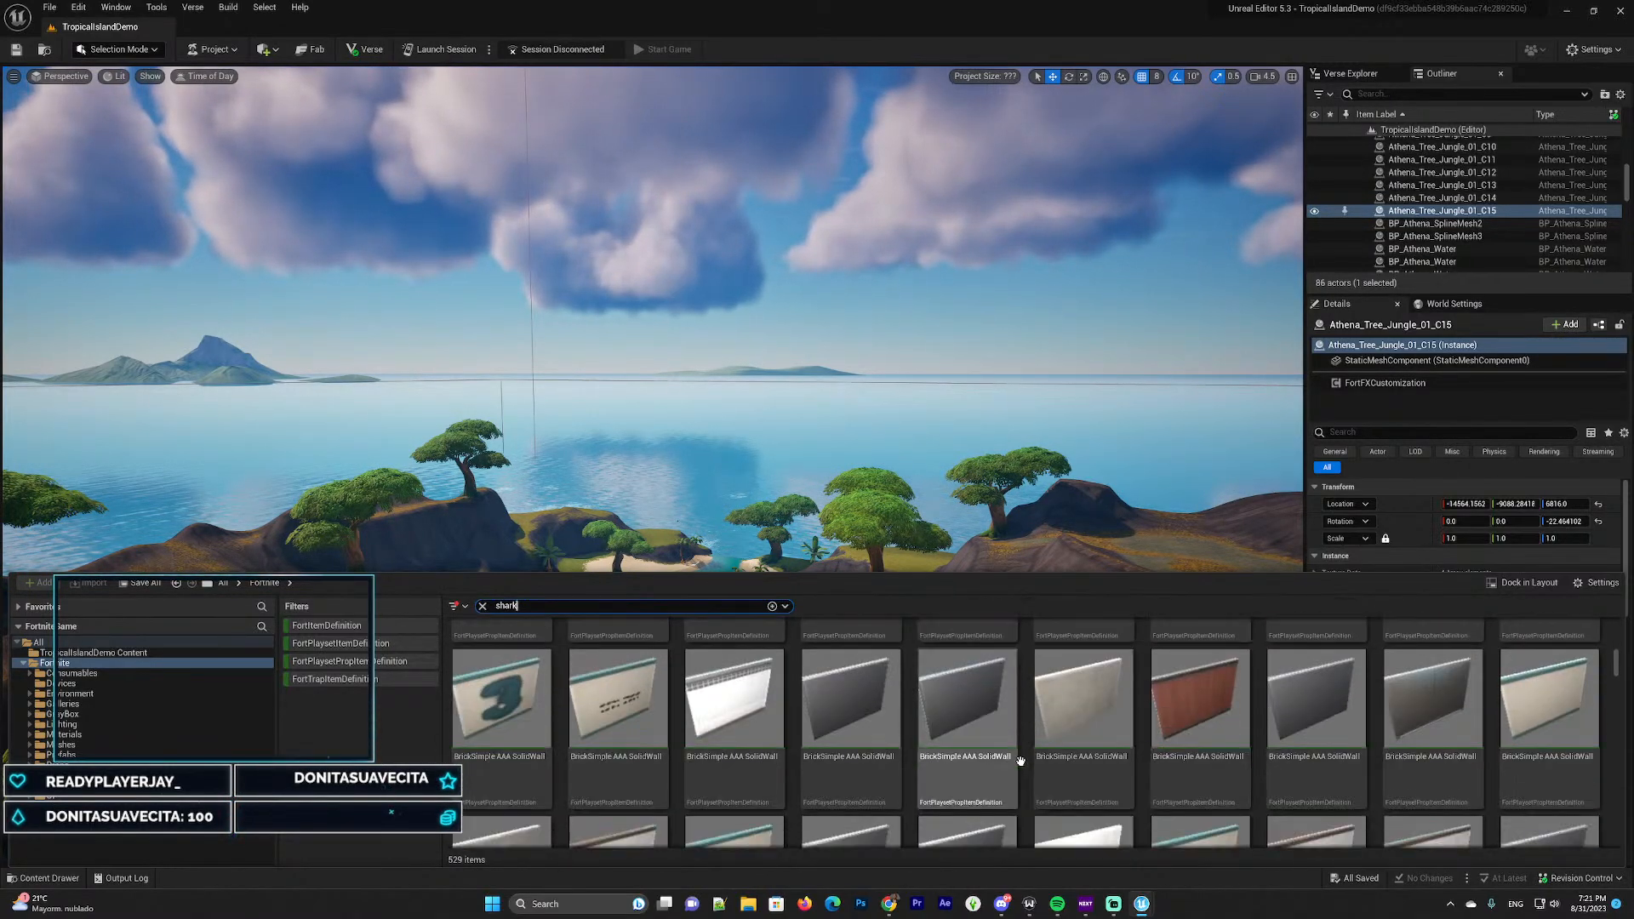
scroll(1014, 763, "down", 5)
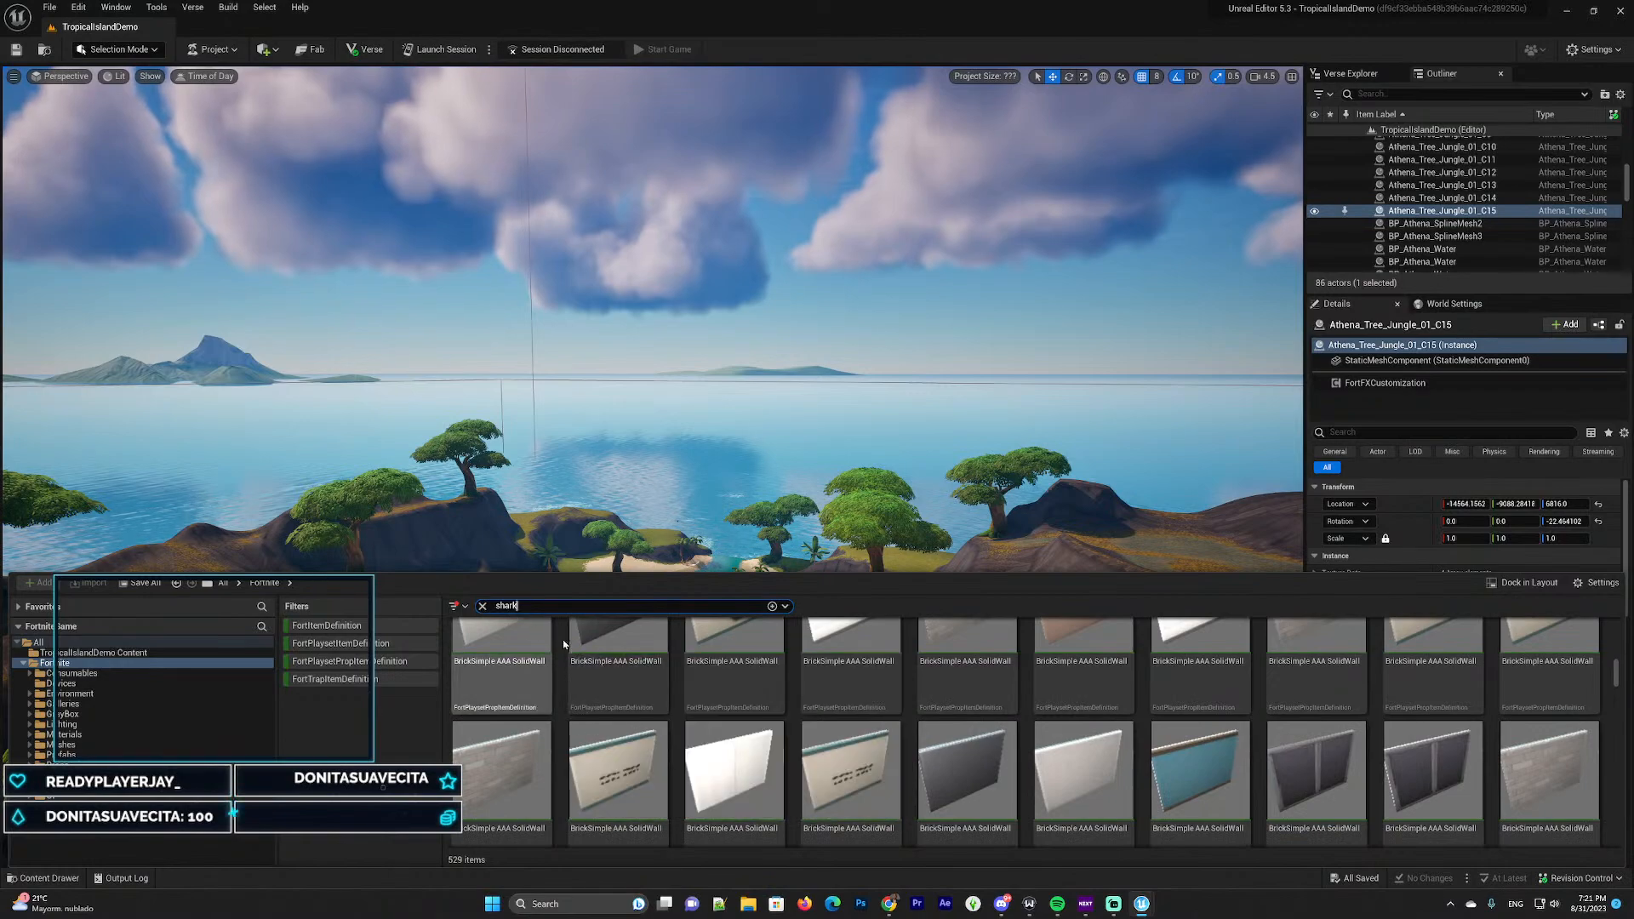
scroll(889, 706, "down", 5)
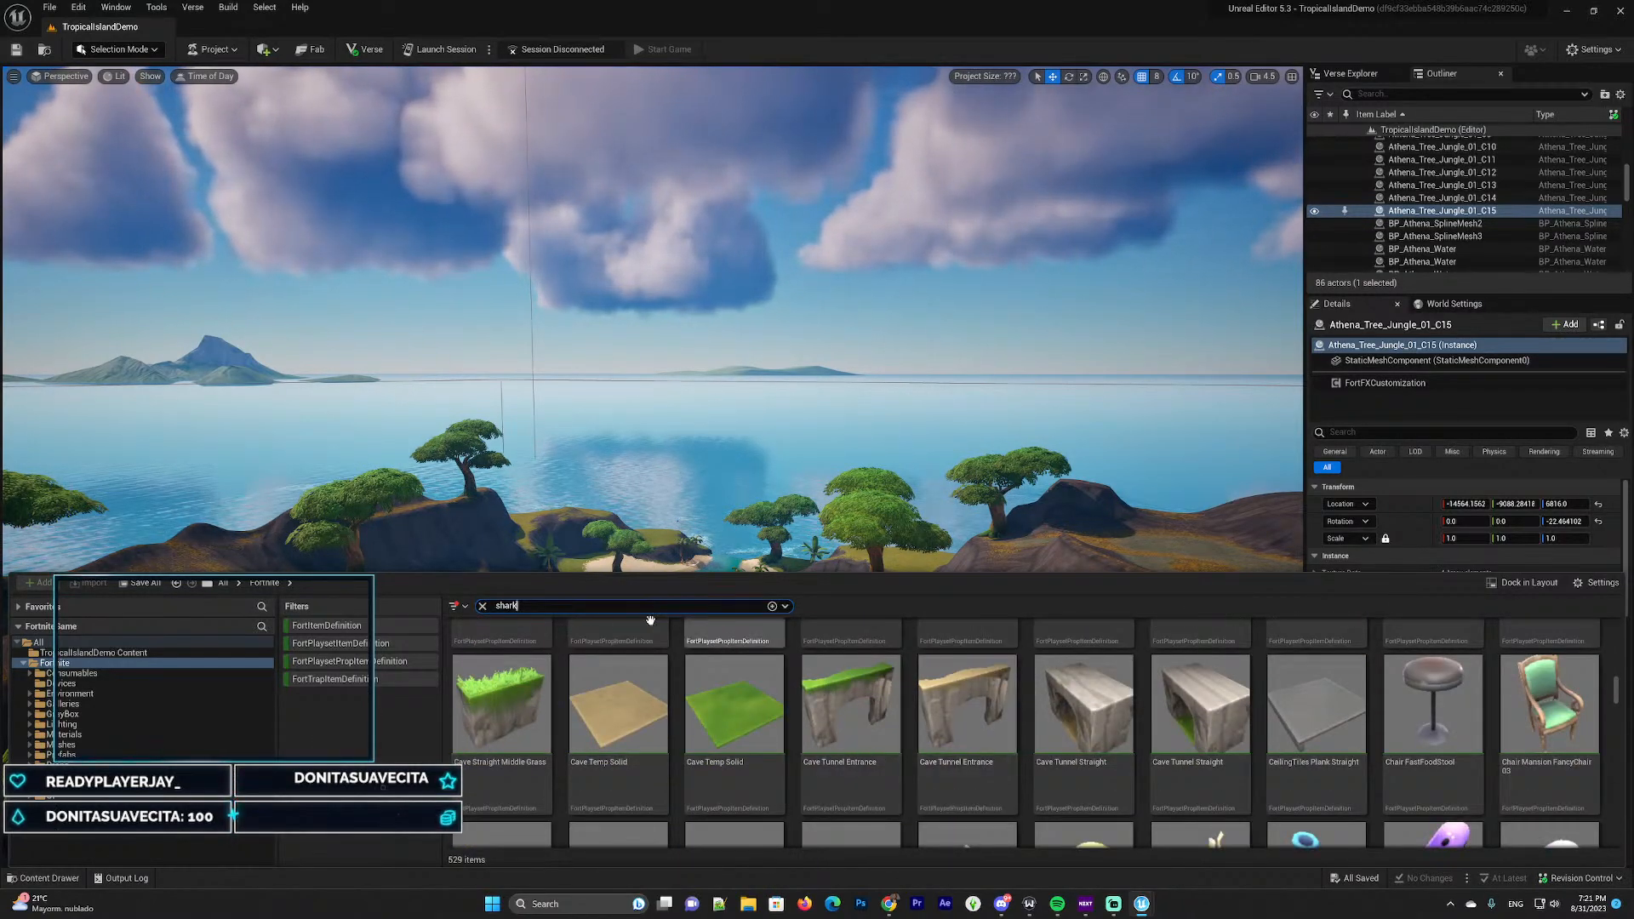
left_click(482, 606)
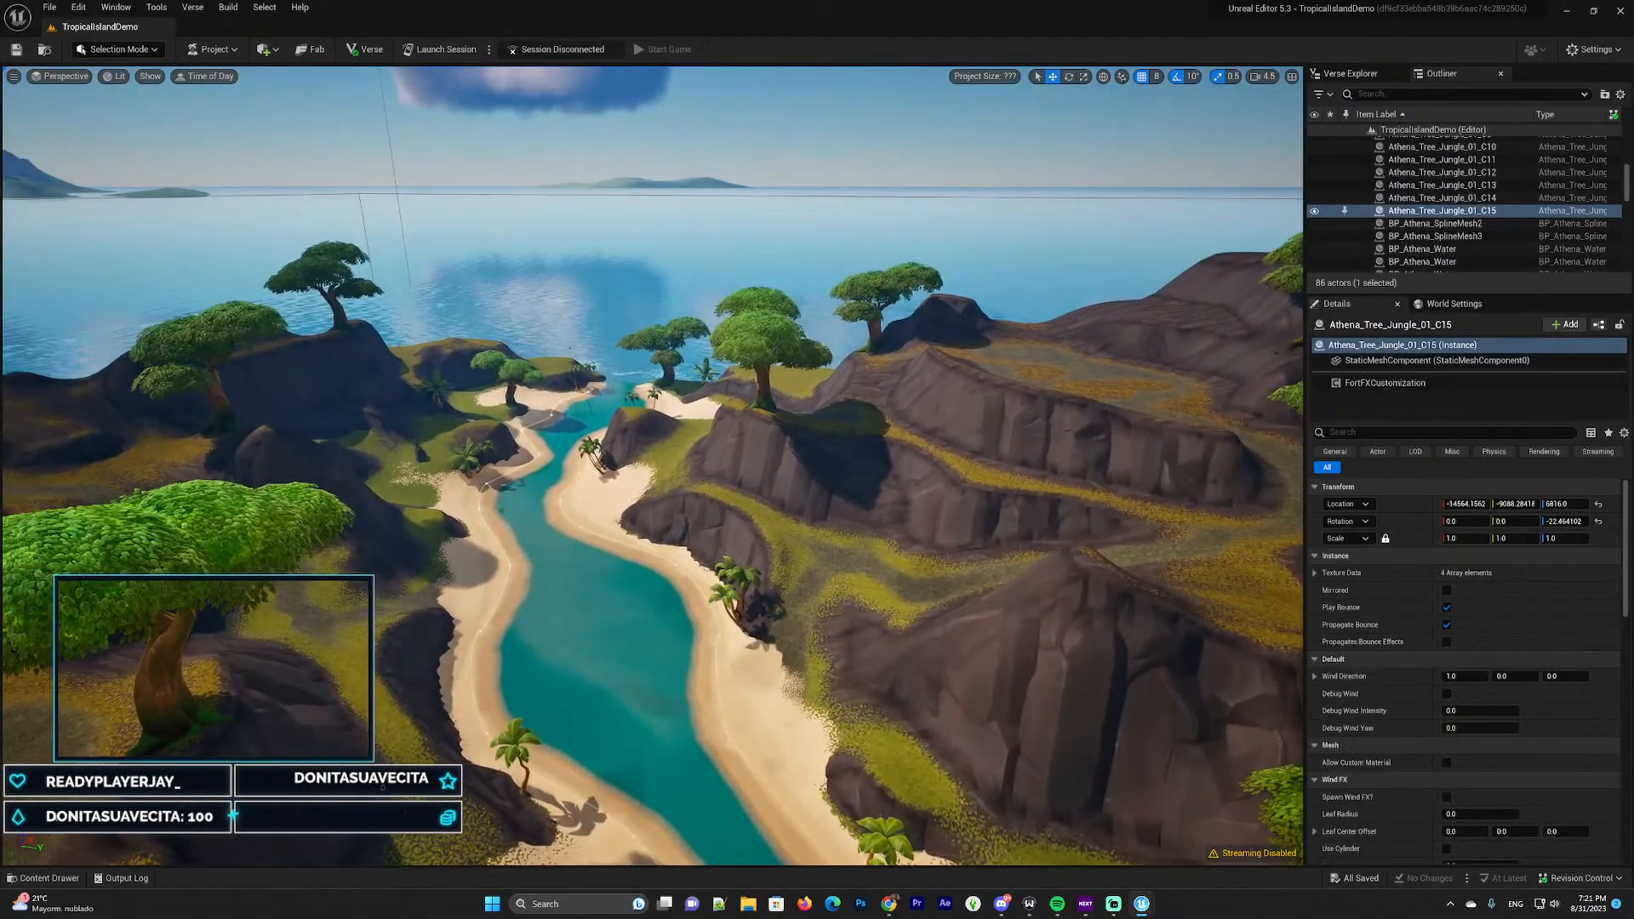
Place an Agency Facade Window Top prop from the Fortnite content on the grassy hillside beside the river
right_click_drag(651, 466, 593, 434)
right_click_drag(867, 400, 858, 402)
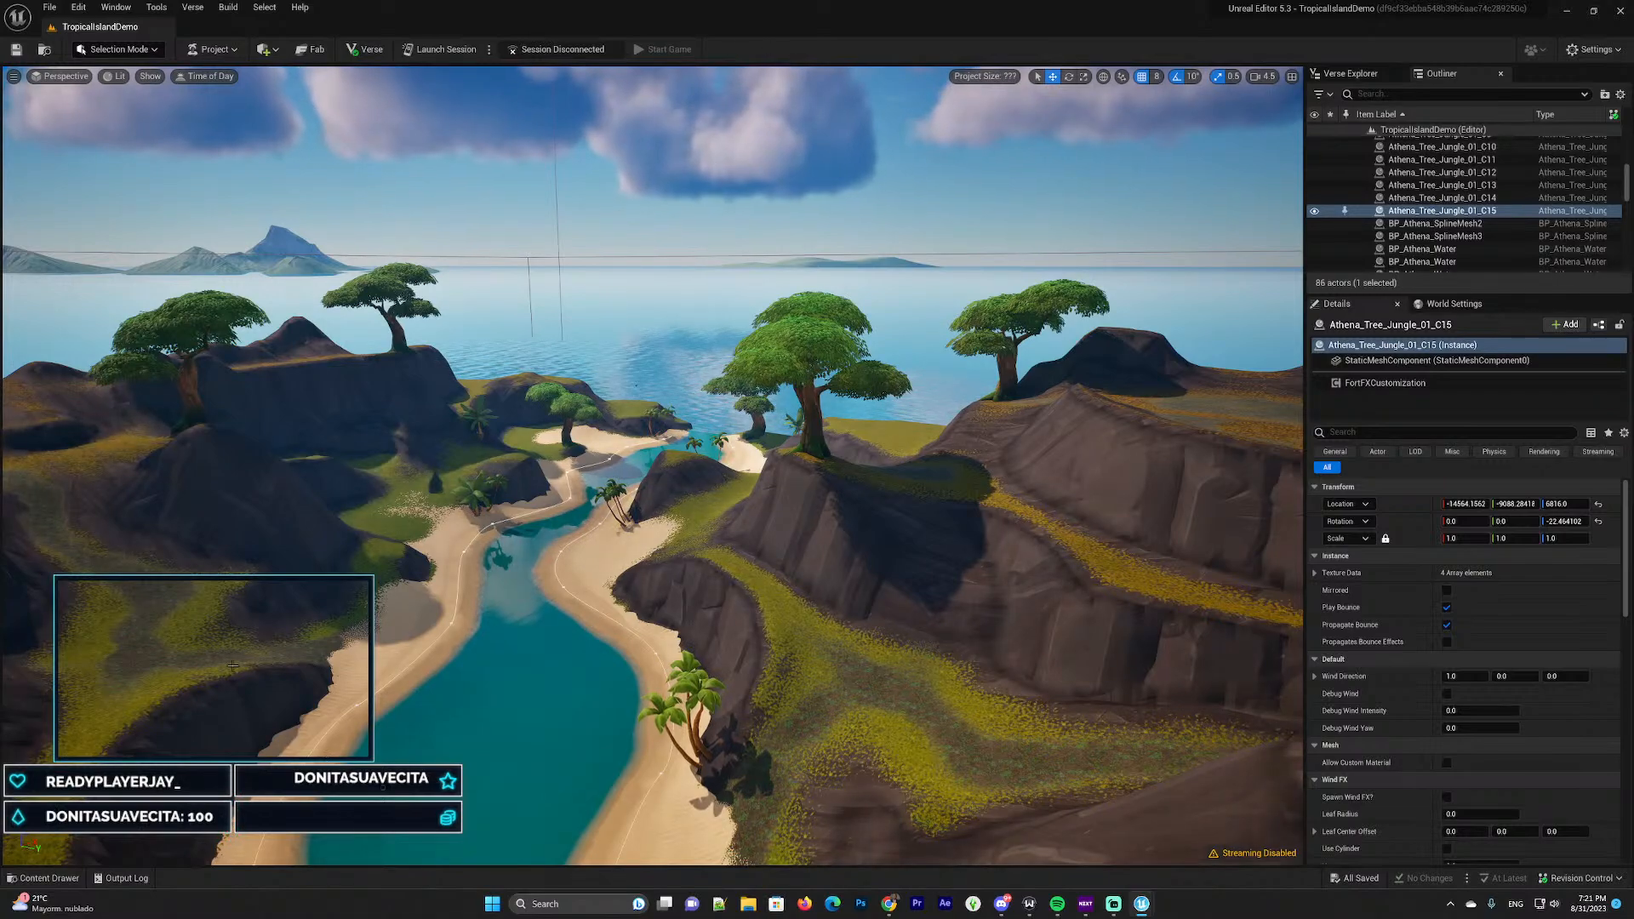
key("ctrl+space")
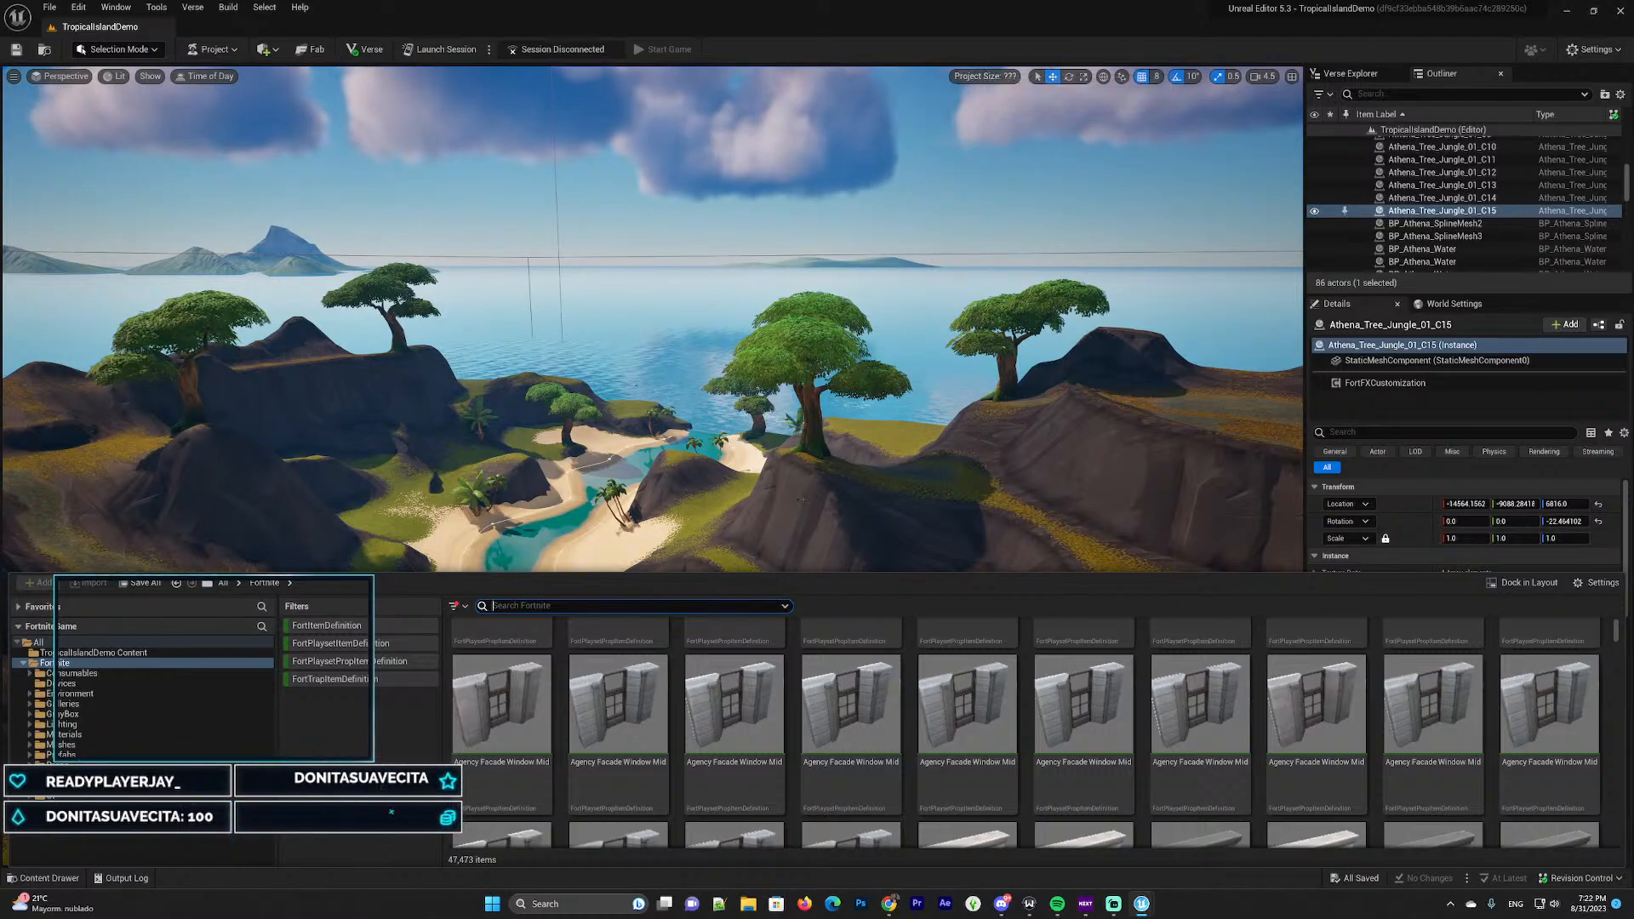
scroll(549, 712, "down", 3)
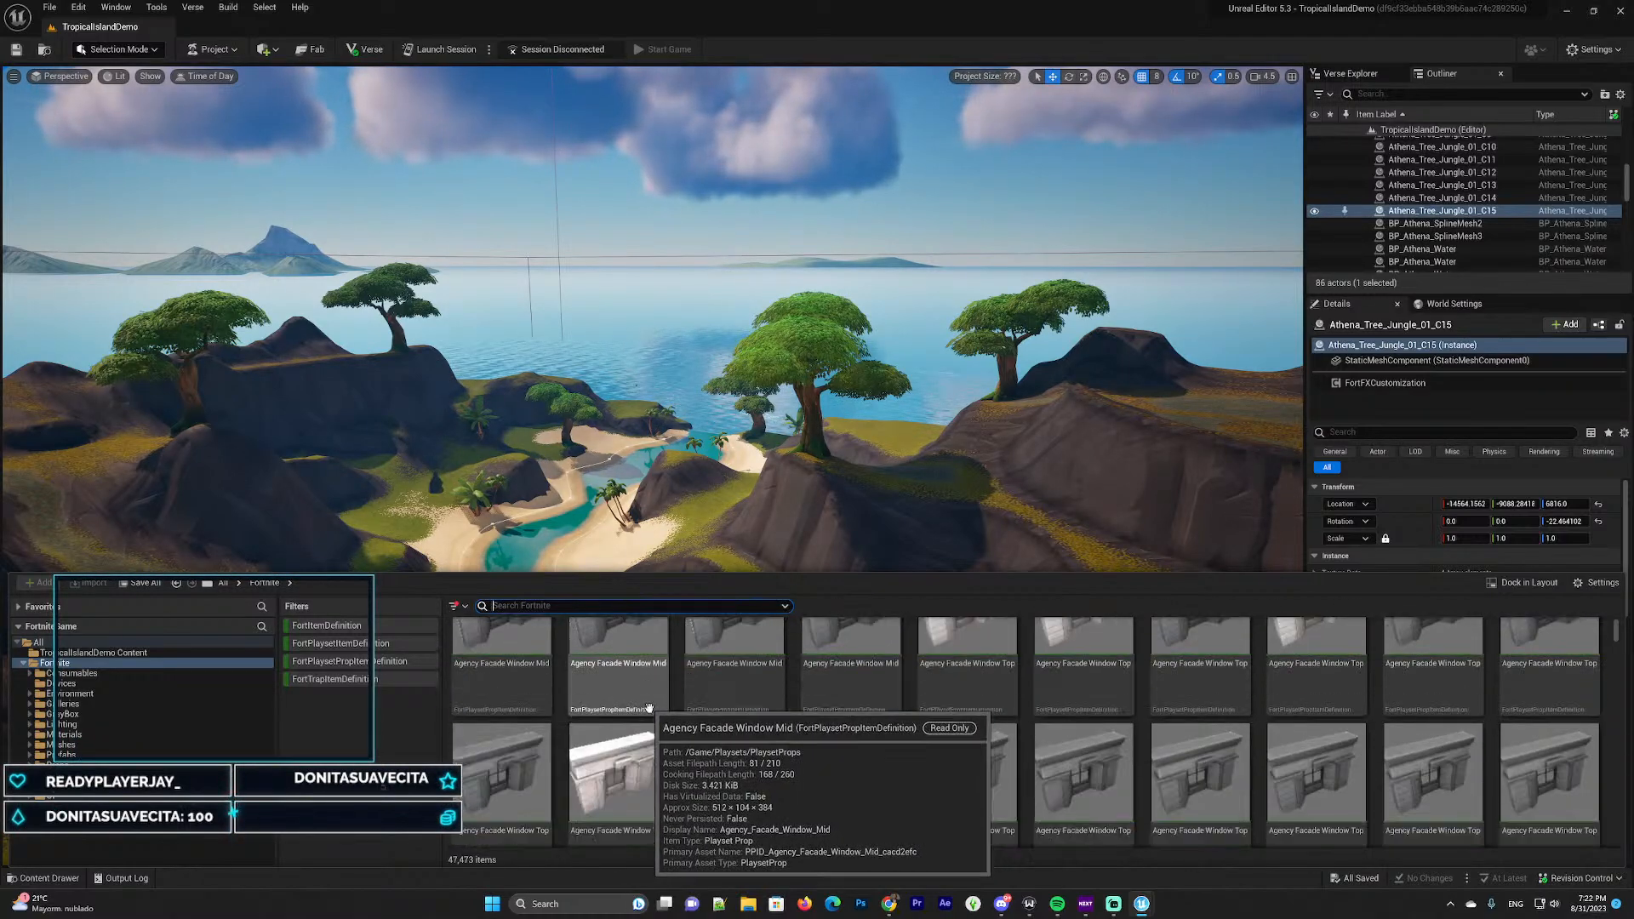
left_click(618, 672)
left_click_drag(756, 498, 849, 676)
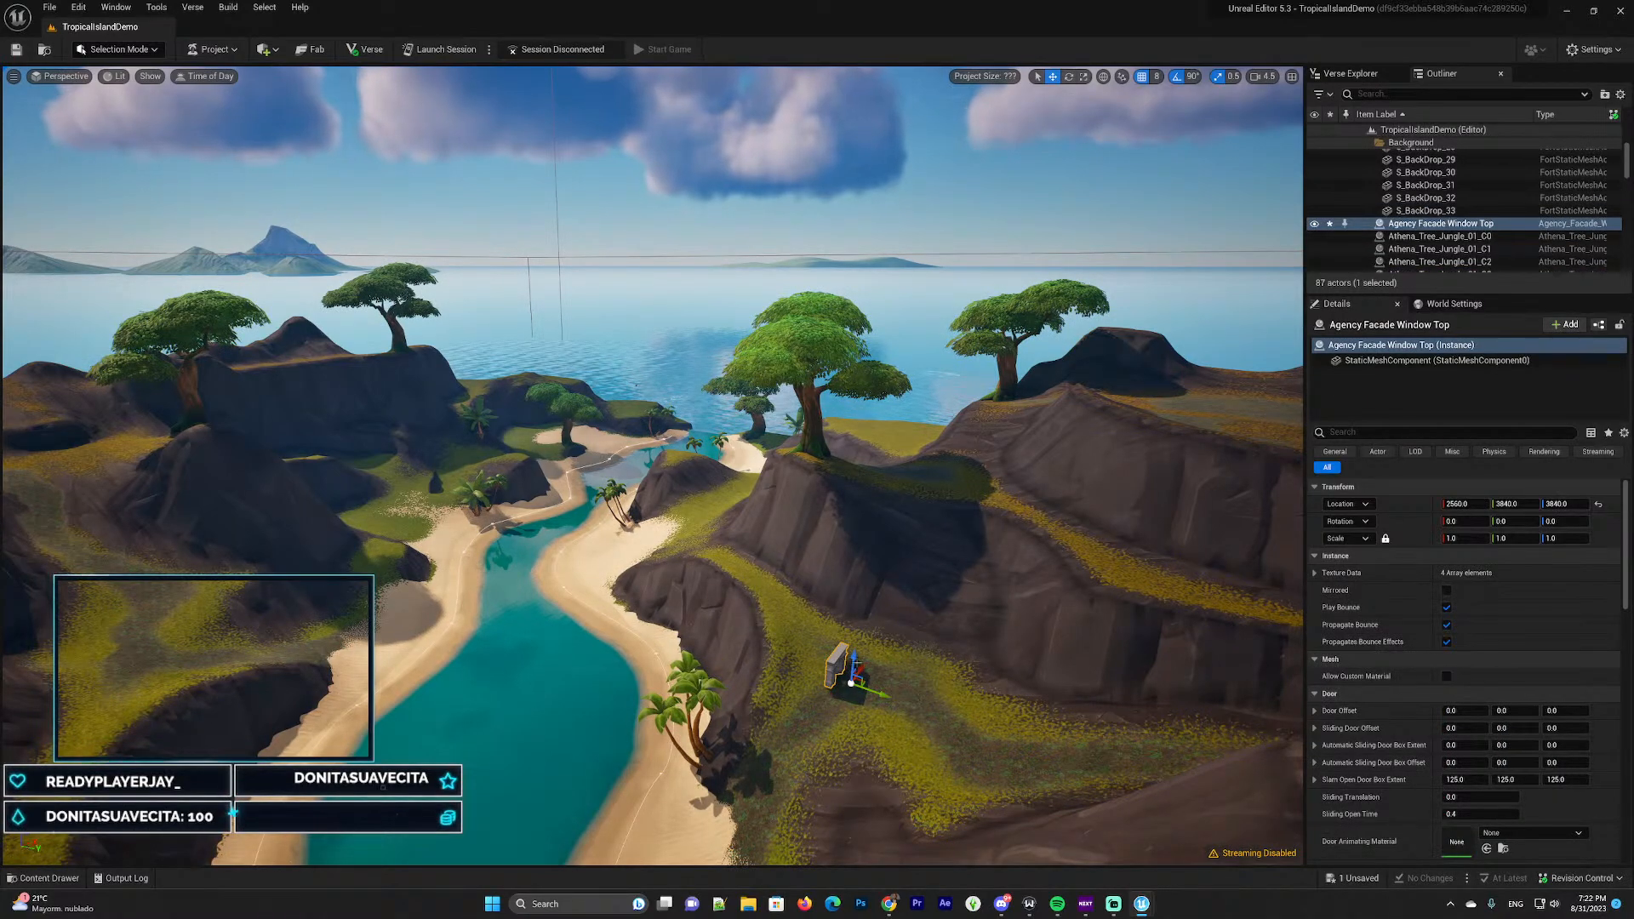
Scale the Agency Facade Window Top wall uniformly to 8.5 and inspect it up close
key("r")
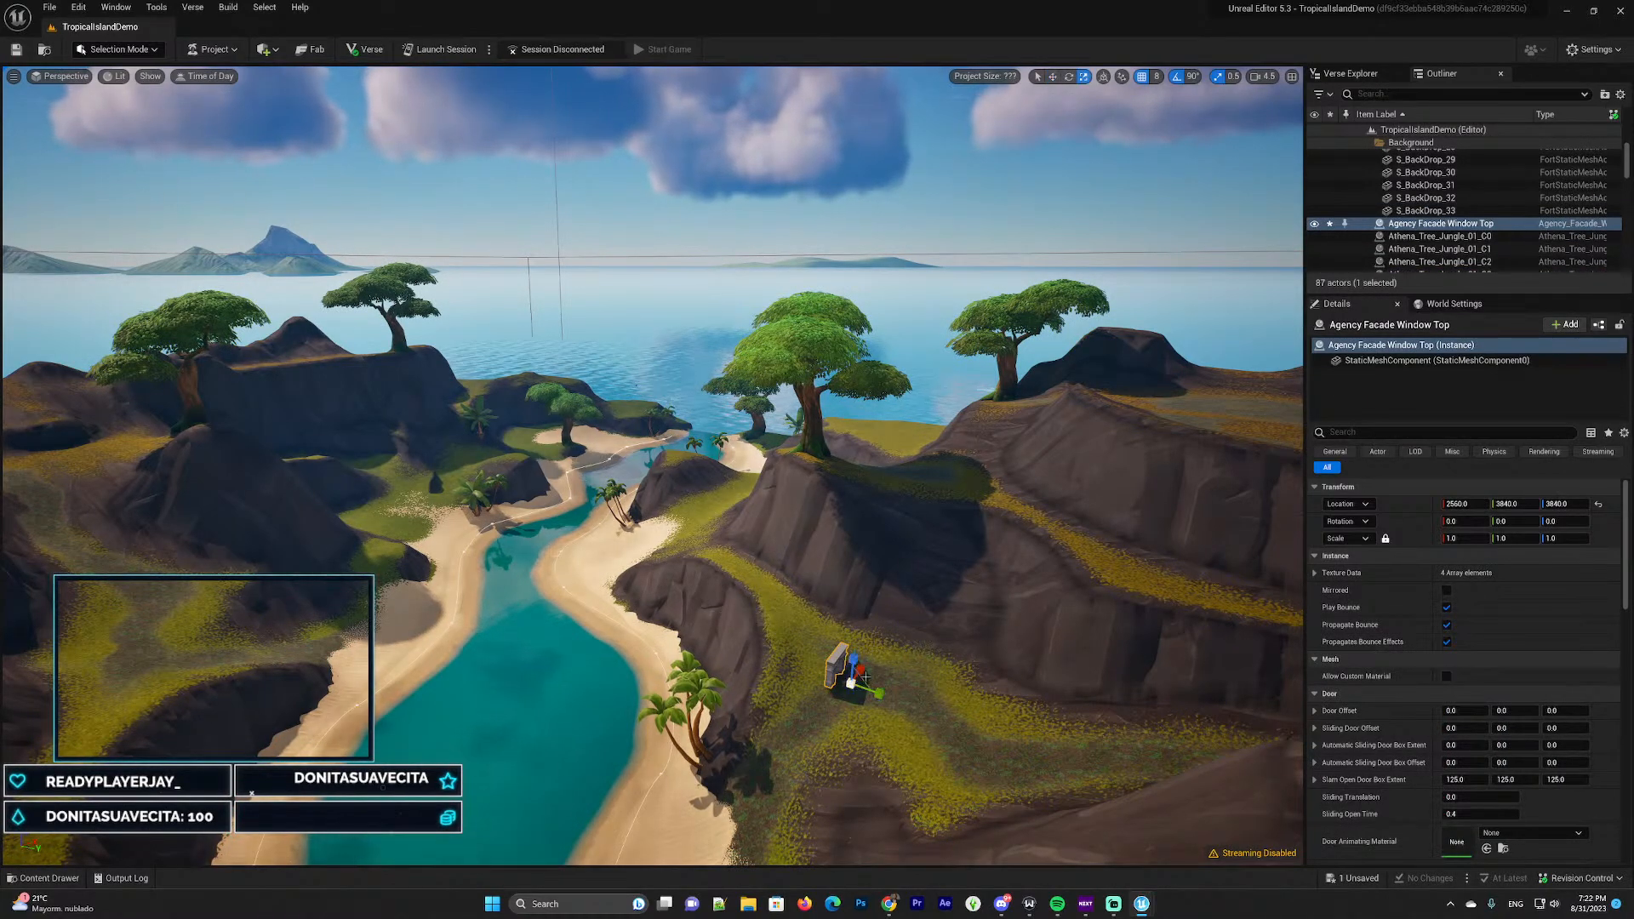
left_click_drag(852, 681, 944, 599)
key("w")
right_click_drag(851, 681, 1192, 633)
key("w")
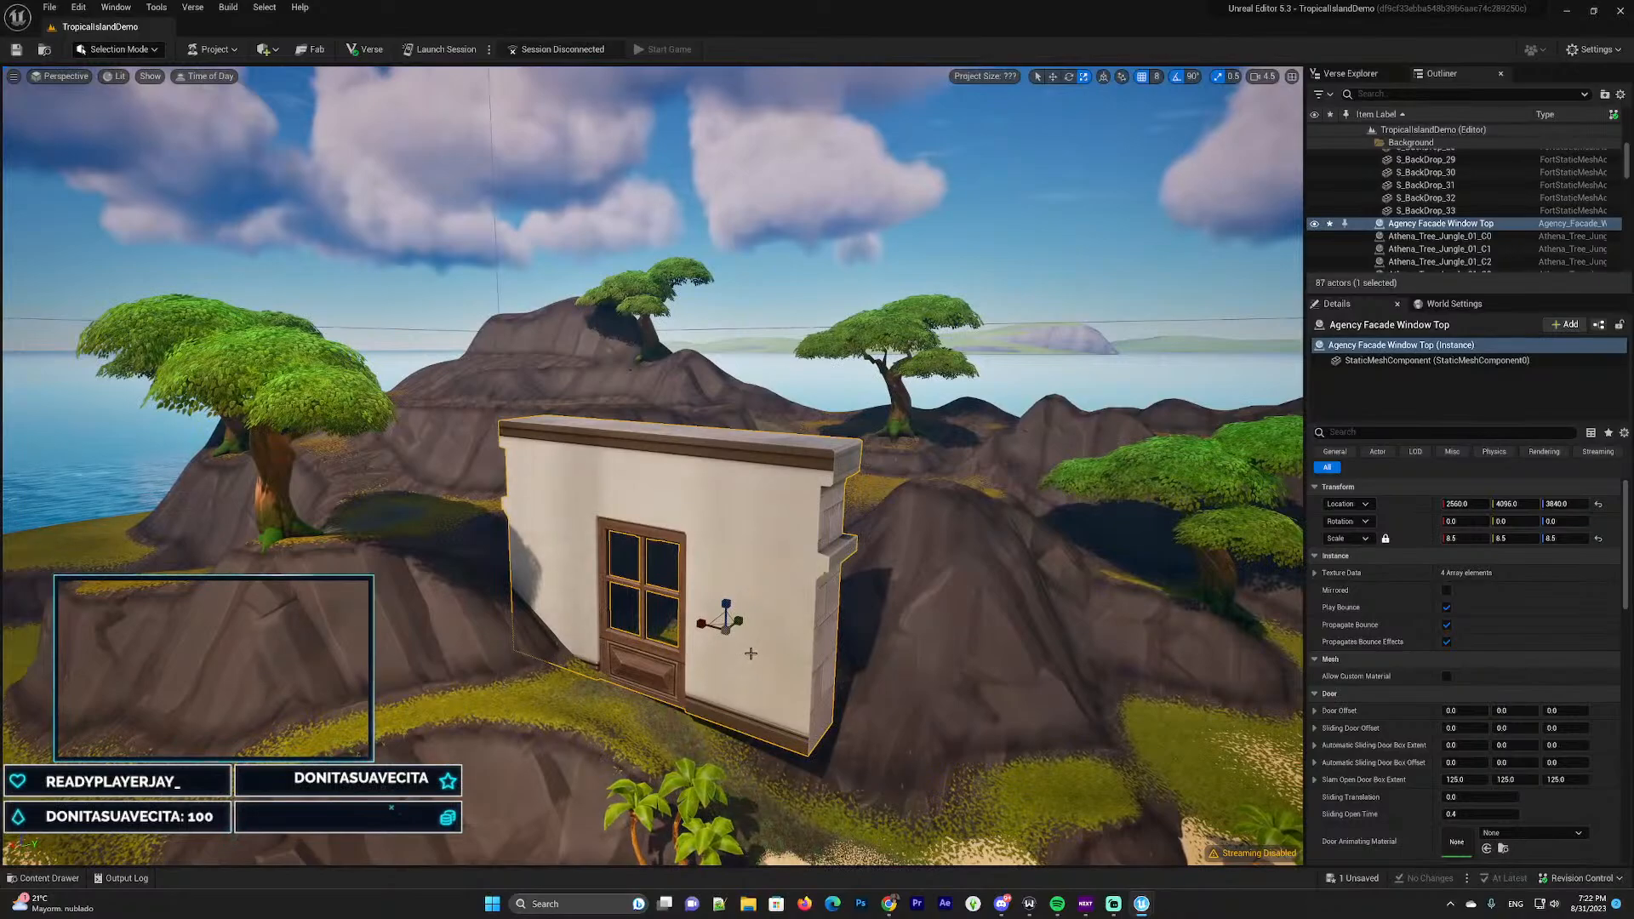
key("w")
scroll(757, 643, "up", 4)
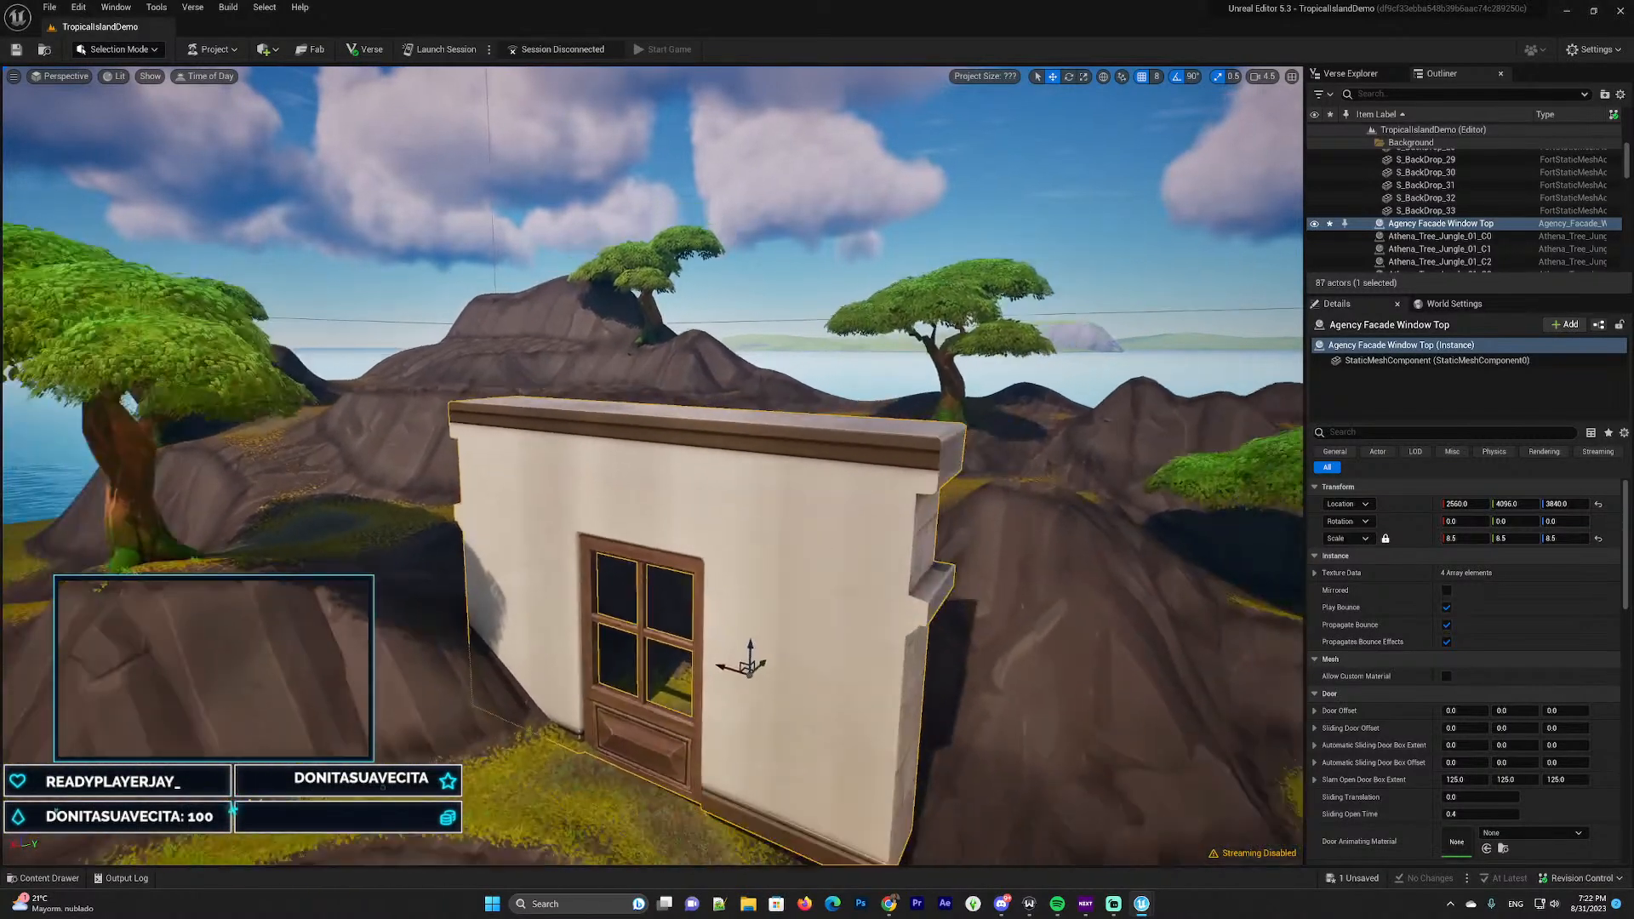
scroll(756, 642, "down", 2)
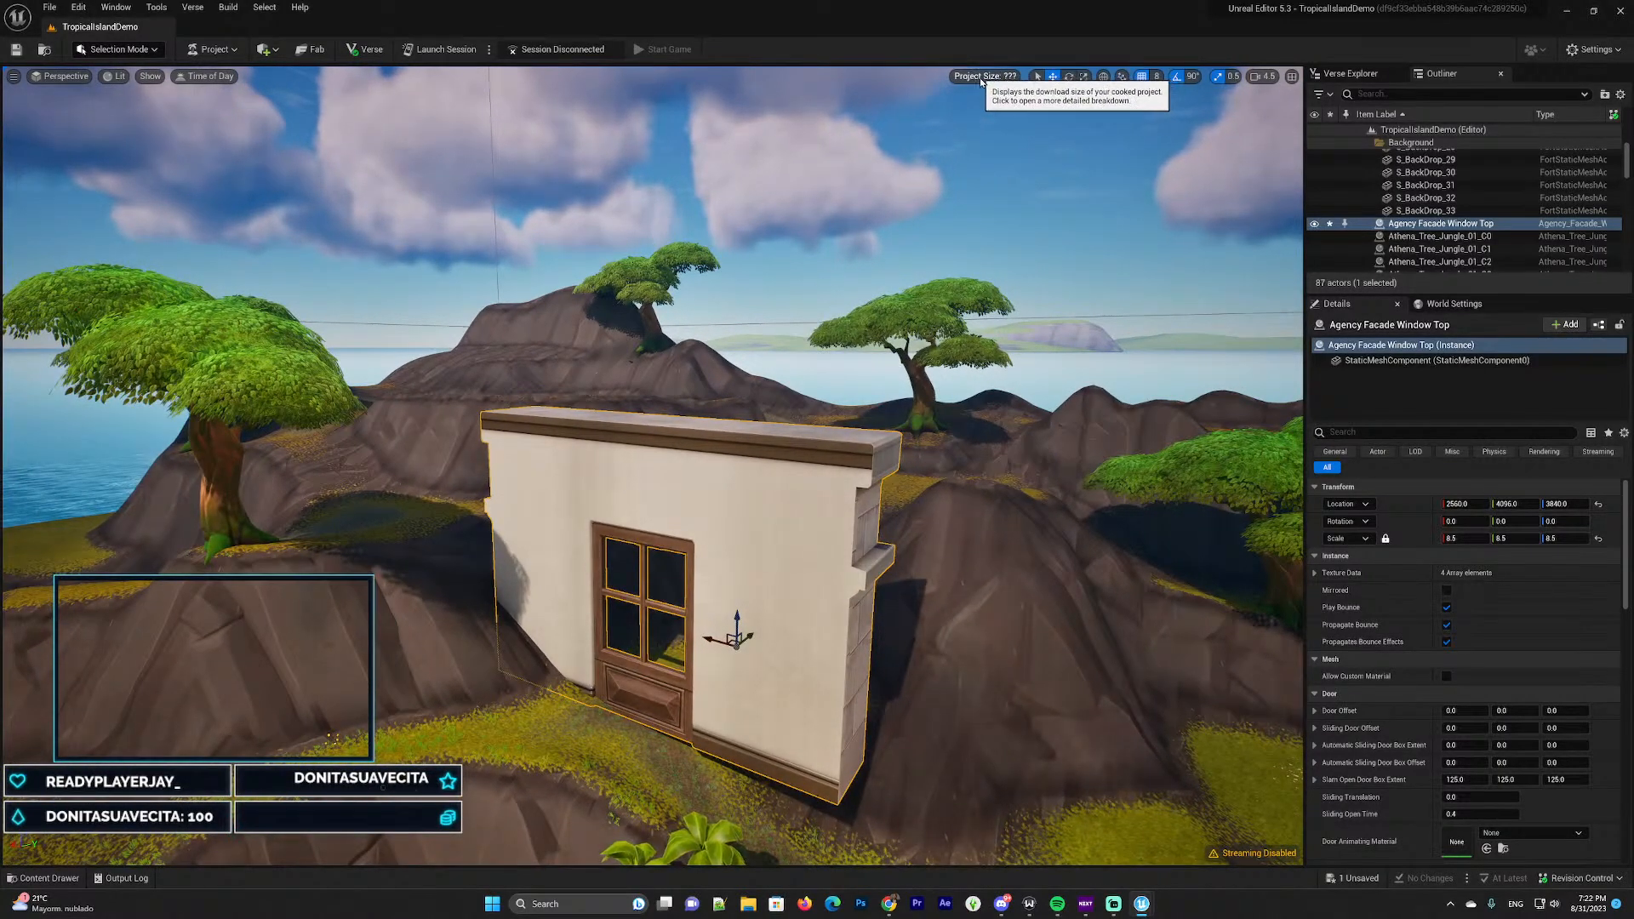
Move the enlarged window wall across the river to Y -7424 and rotate it 180 degrees about Z
key("s")
right_click_drag(957, 104, 743, 152)
key("d")
key("s")
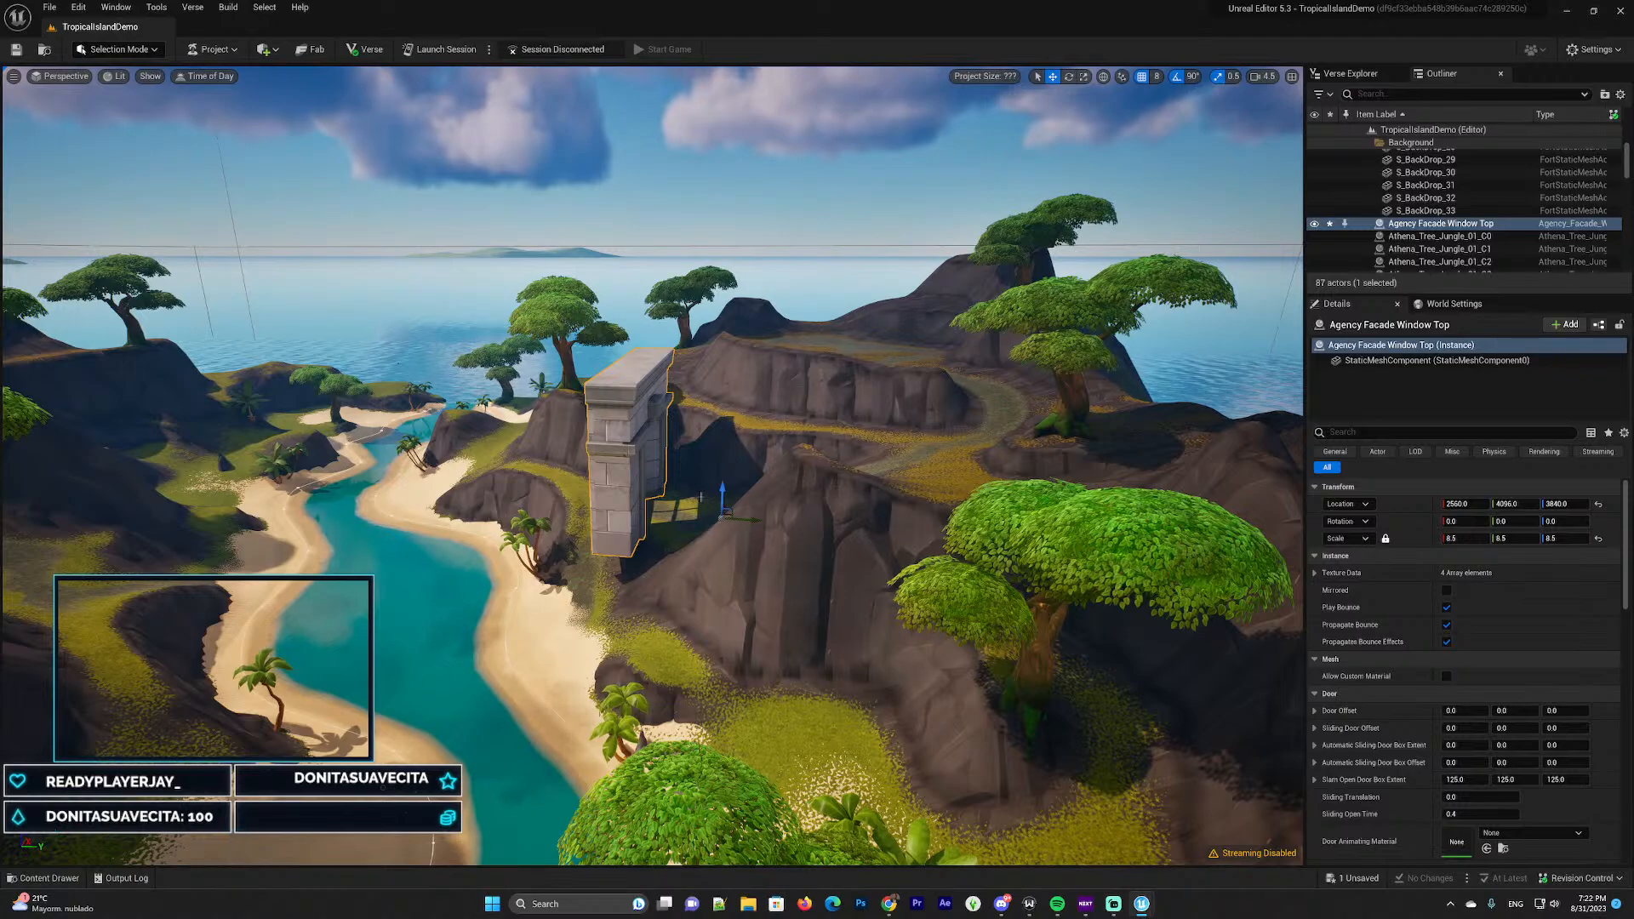
left_click_drag(752, 523, 229, 468)
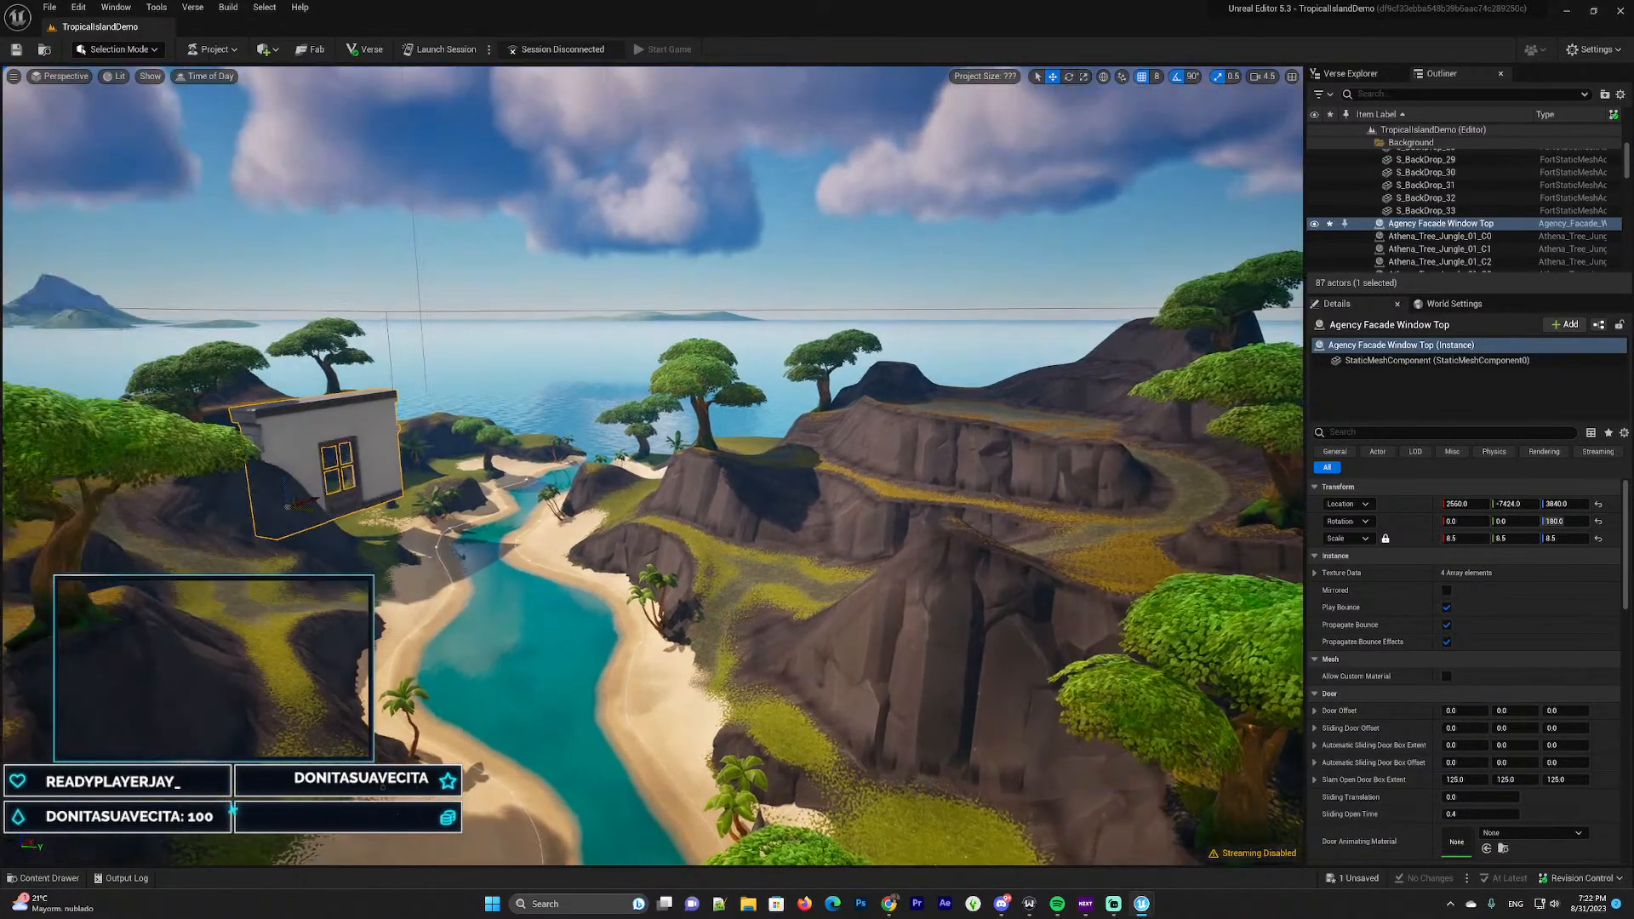
Shift the window wall along the X axis to 6144 so it stands at the edge of the far hillside
key("w")
right_click_drag(654, 466, 587, 485)
key("s")
key("w")
key("s")
key("w")
key("s")
right_click_drag(358, 511, 358, 429)
key("w")
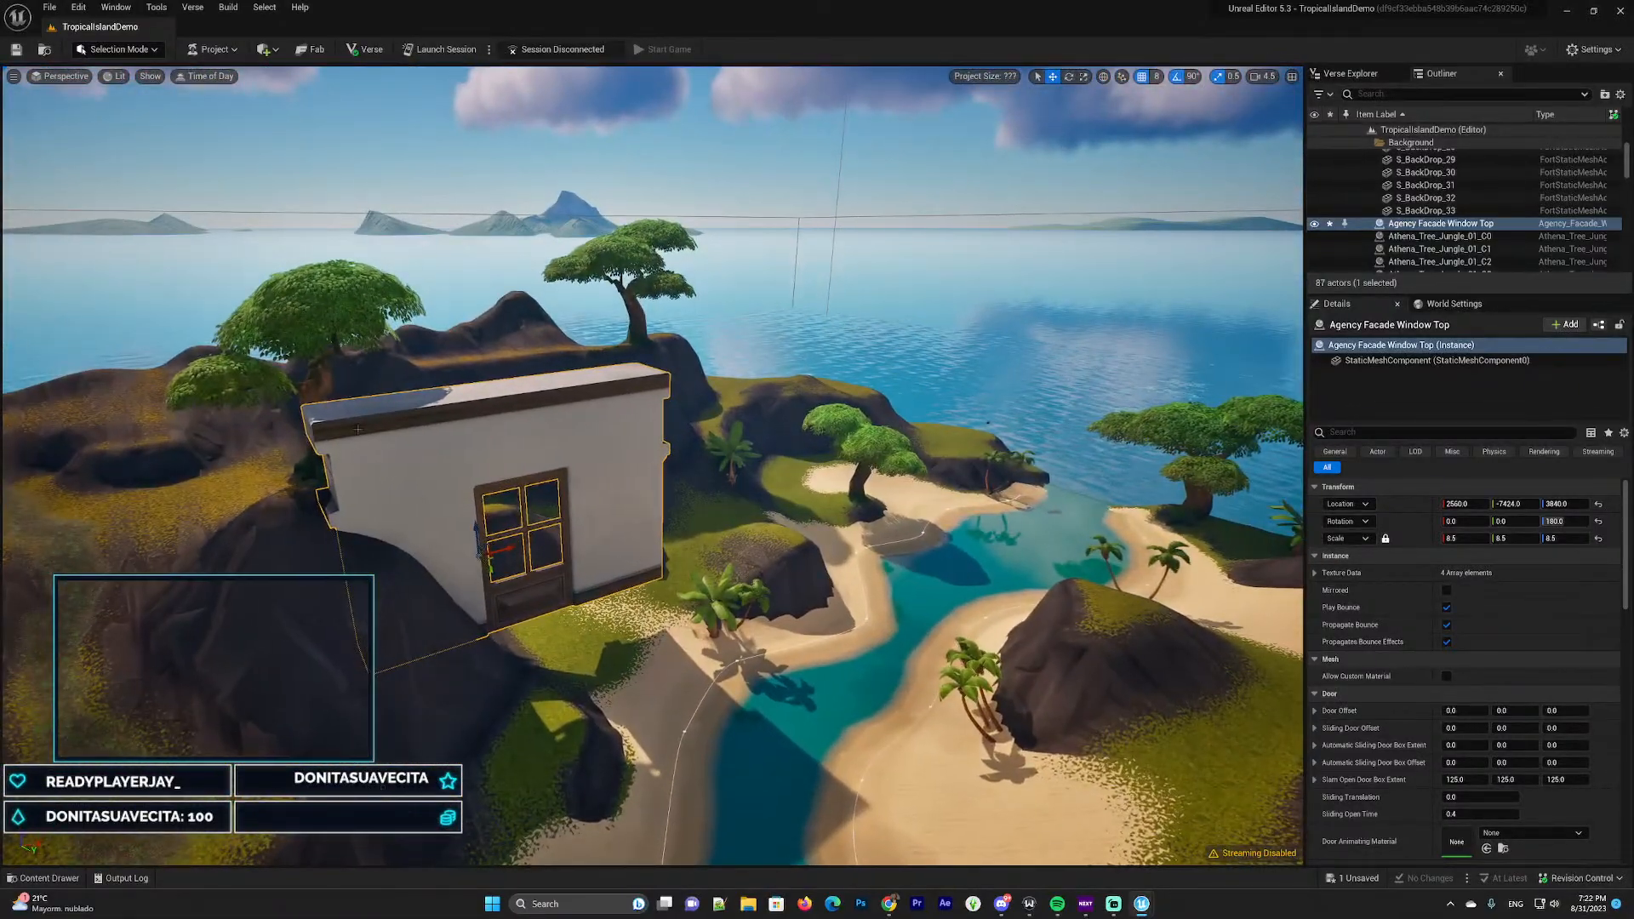
left_click_drag(504, 550, 664, 511)
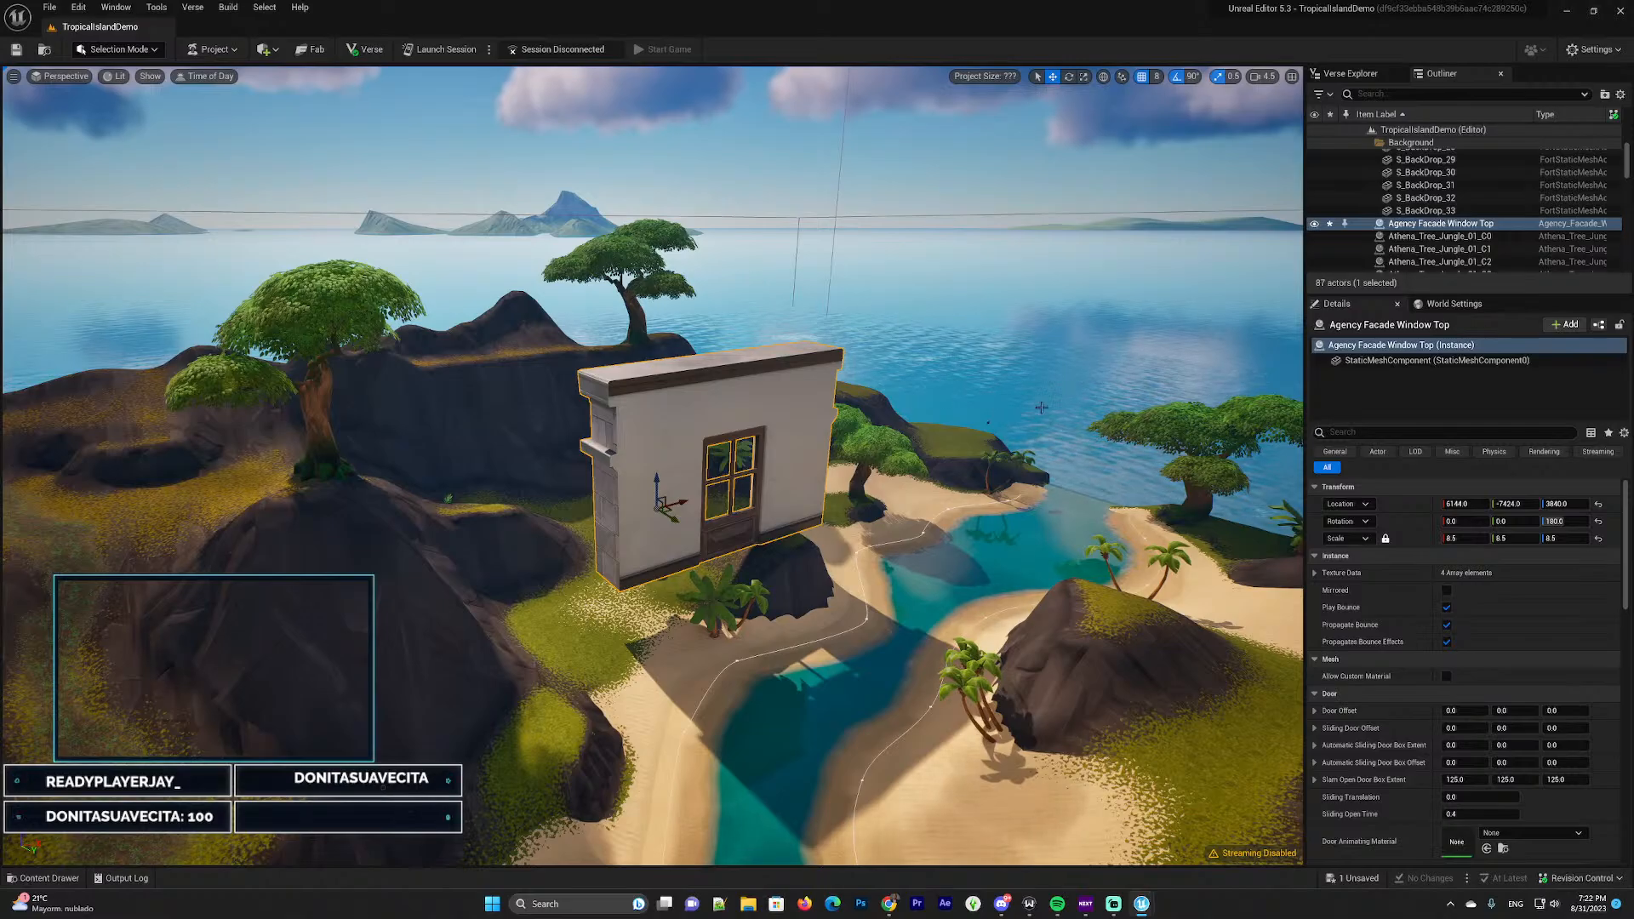
Reposition the window wall back to X 4608 and raise it to Z 6144 above the hillside
key("d")
right_click_drag(1042, 408, 918, 497)
key("w")
key("s")
scroll(699, 448, "up", 5)
scroll(700, 448, "down", 5)
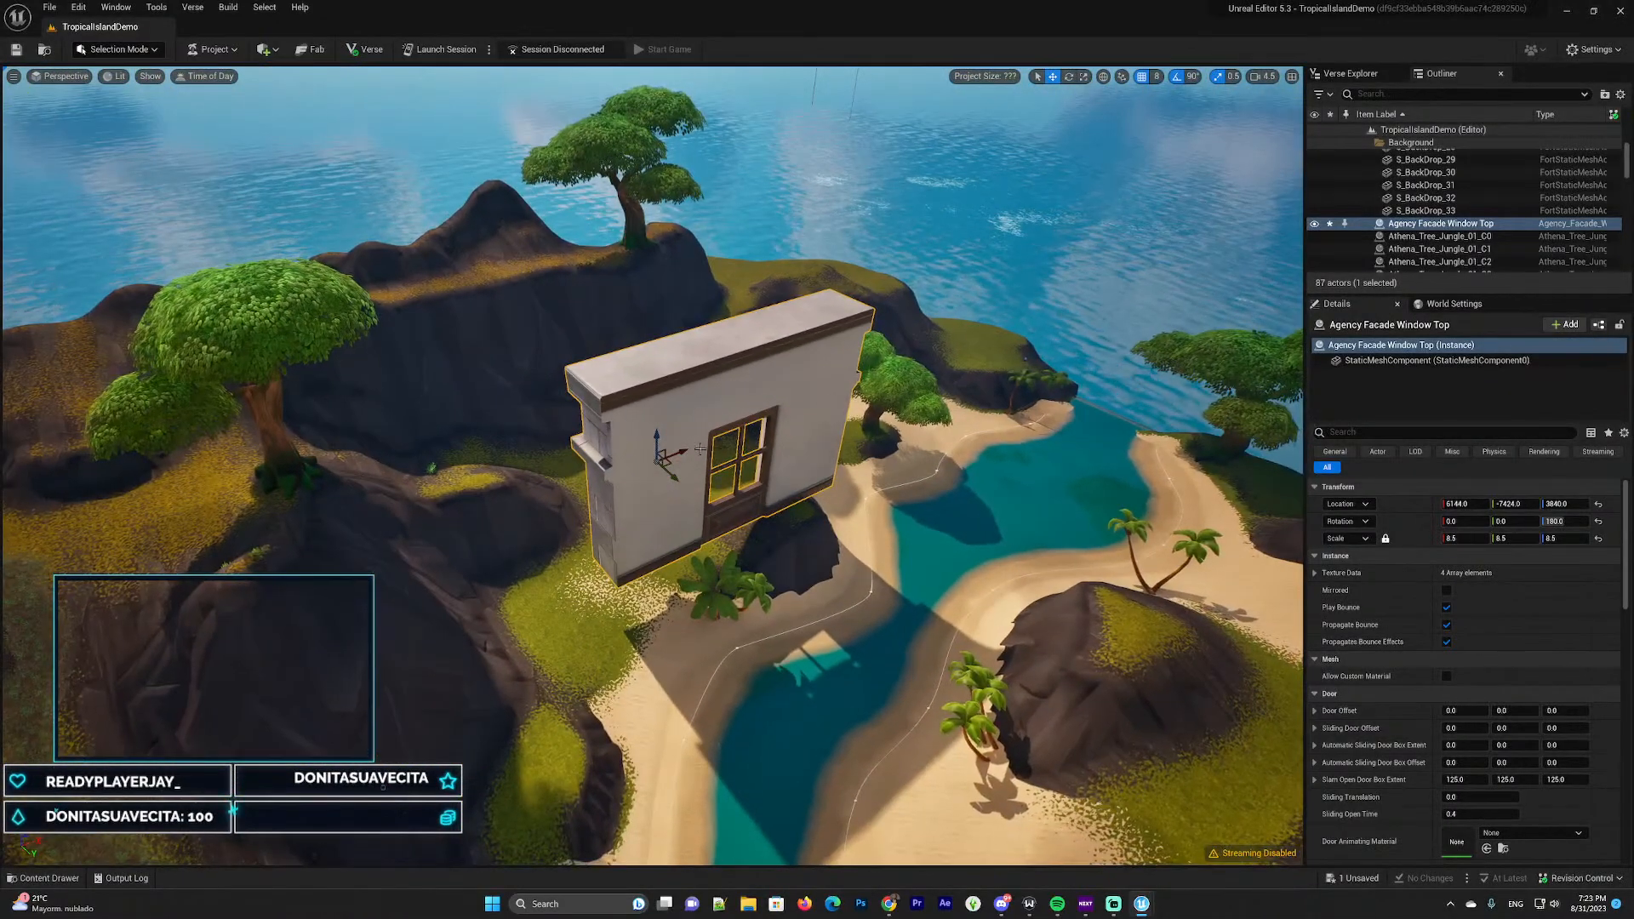
left_click_drag(700, 448, 572, 334)
right_click_drag(714, 383, 714, 230)
key("s")
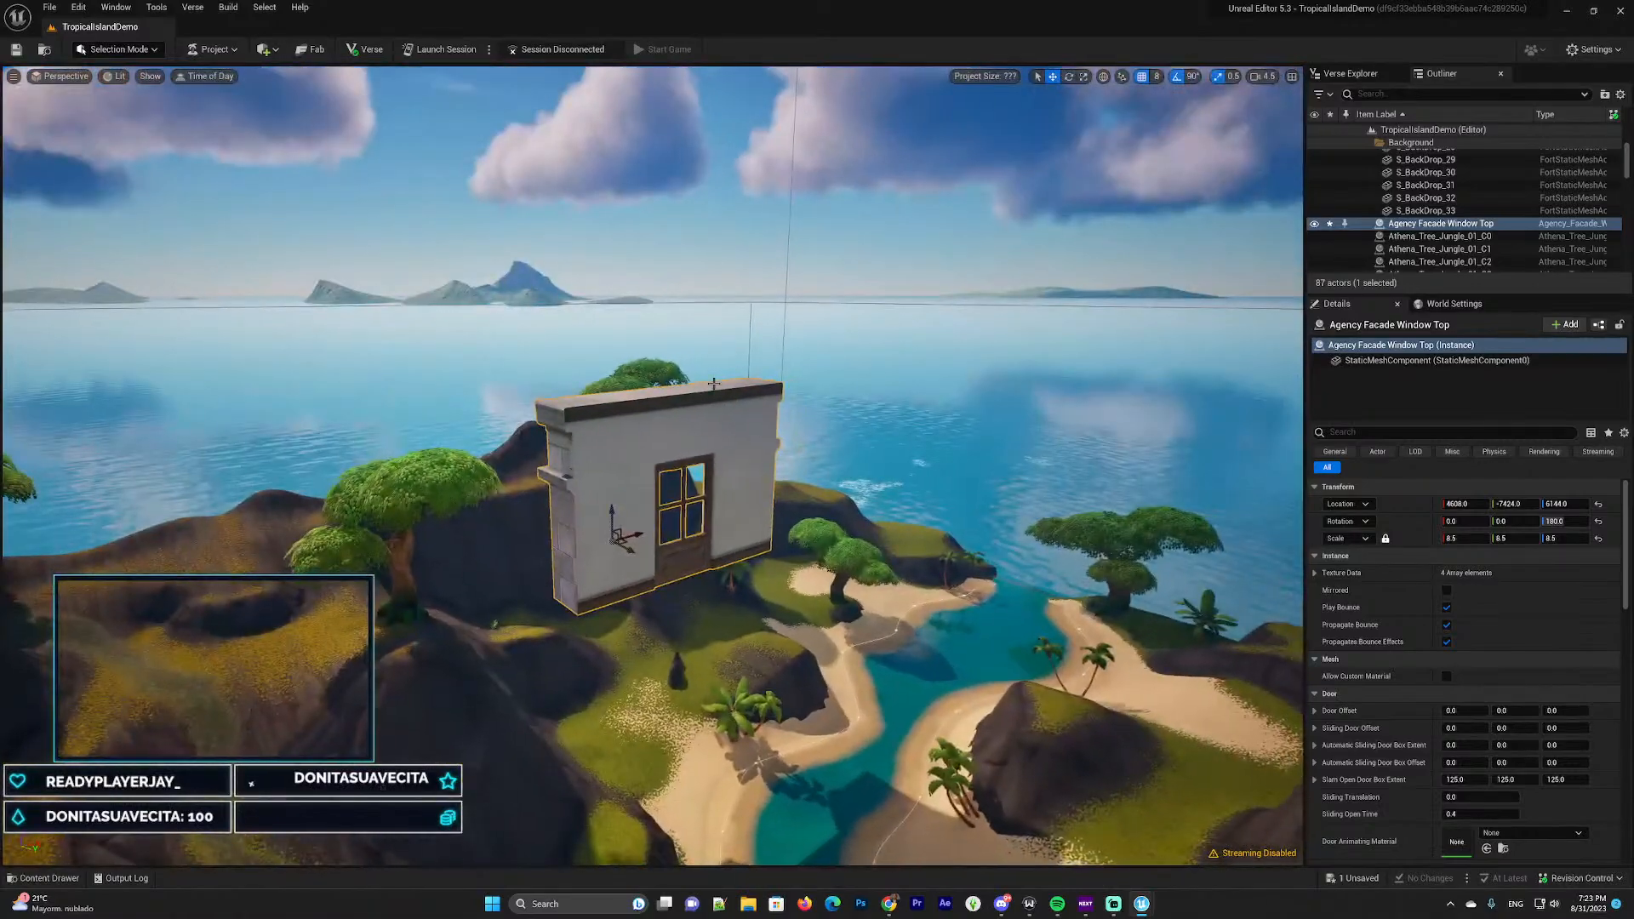
Delete the Agency Facade Window Top wall and return to an overview of the river valley
key("Delete")
right_click_drag(824, 320, 727, 314)
key("d")
key("s")
key("w")
right_click_drag(1155, 120, 1106, 140)
key("s")
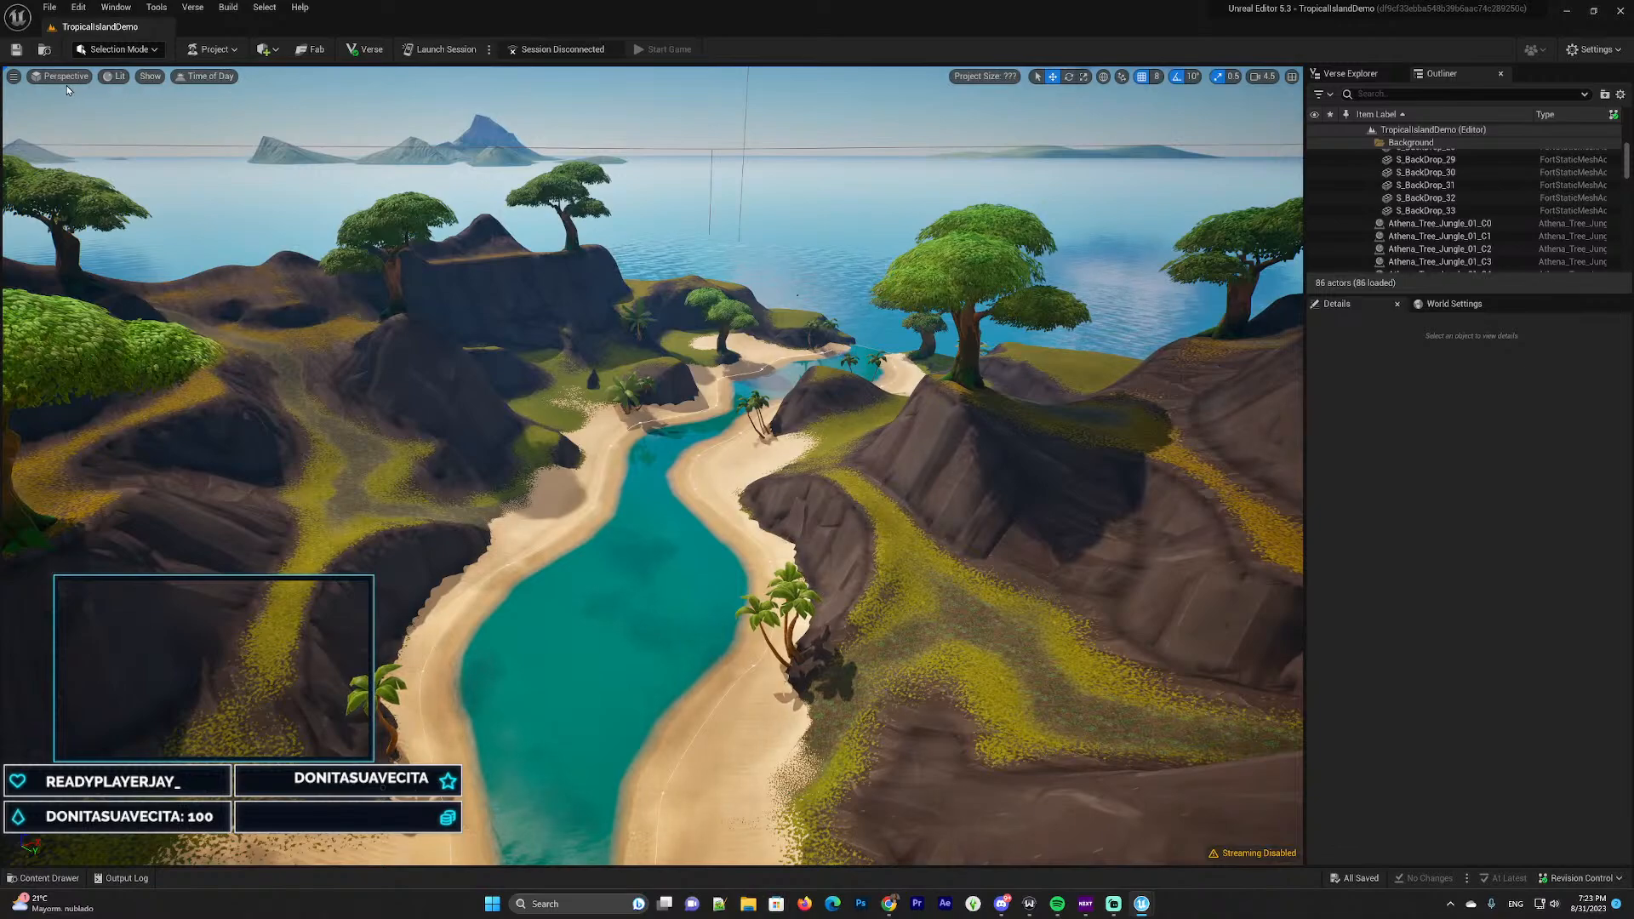
Switch from Selection to Landscape mode with the Sculpt tool active and survey the island's rocky hills
left_click(141, 55)
left_click(134, 87)
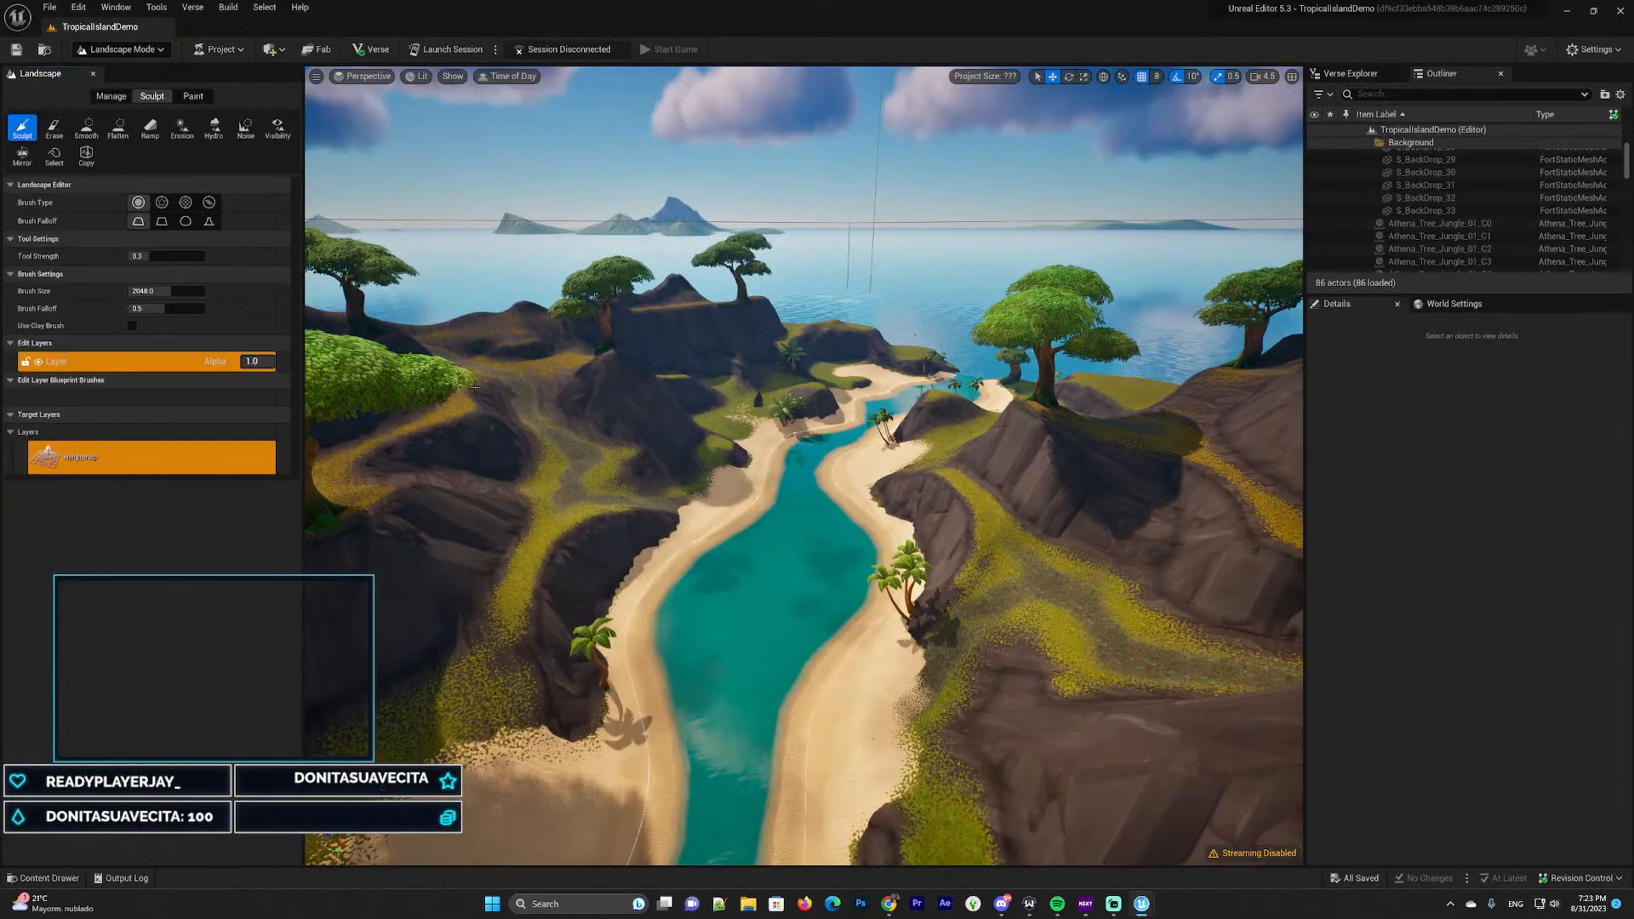
key("w")
right_click_drag(742, 425, 984, 369)
key("s")
key("w")
key("a")
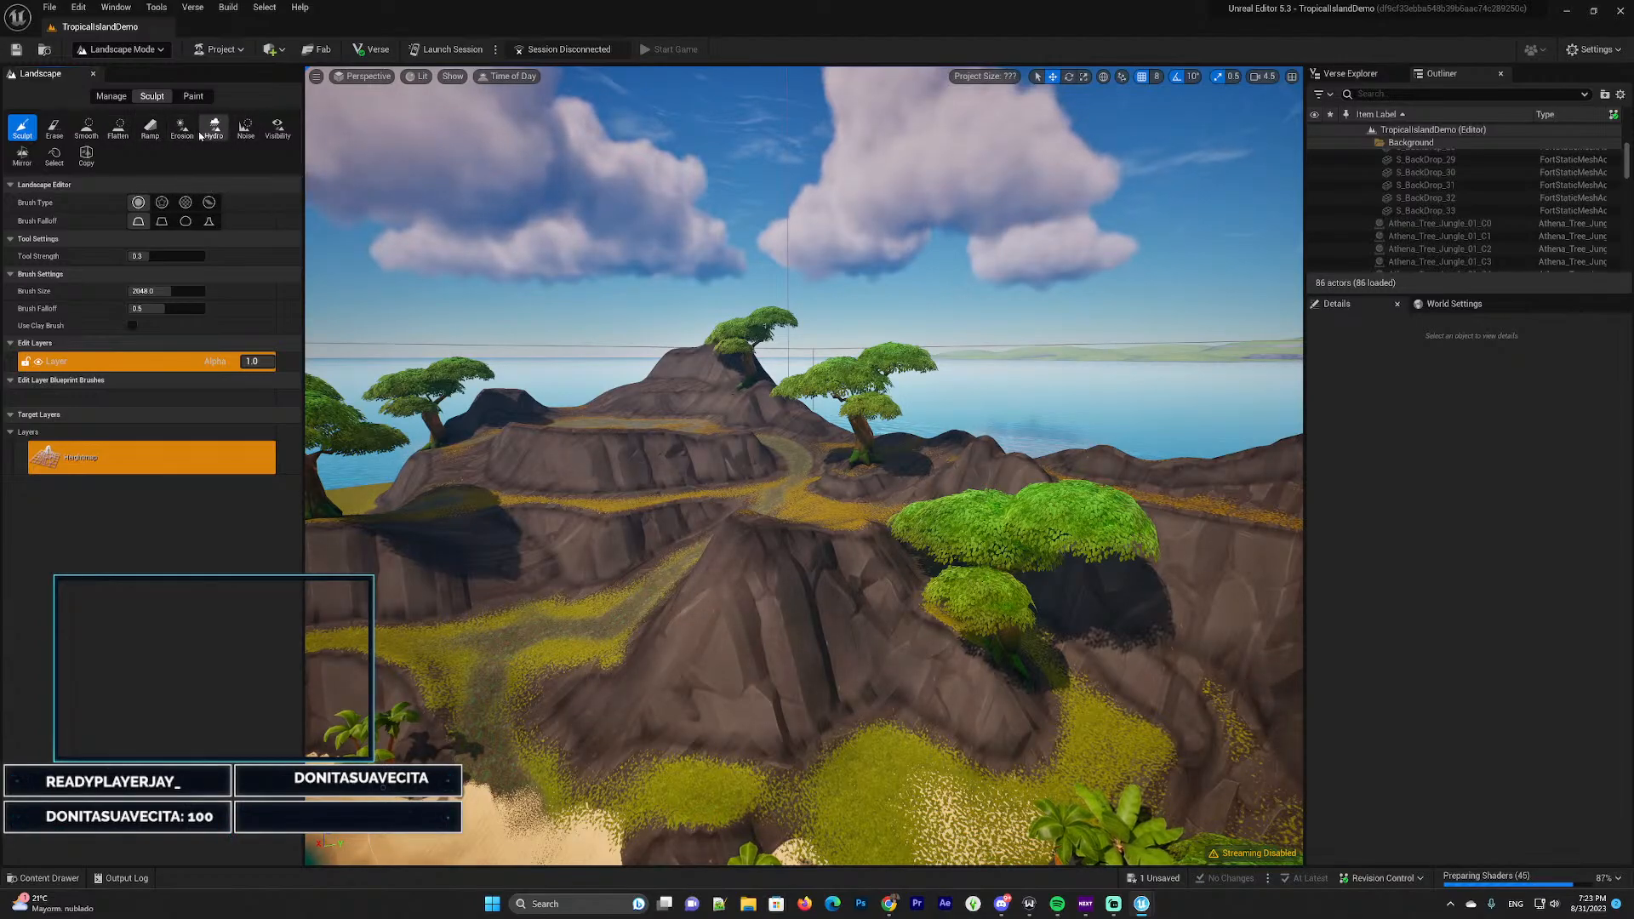
mouse_move(962, 468)
right_mouse_down()
mouse_move(1017, 514)
mouse_move(1012, 460)
mouse_move(1021, 587)
mouse_move(1025, 575)
right_mouse_up()
key("w")
key("s")
key("w")
key("s")
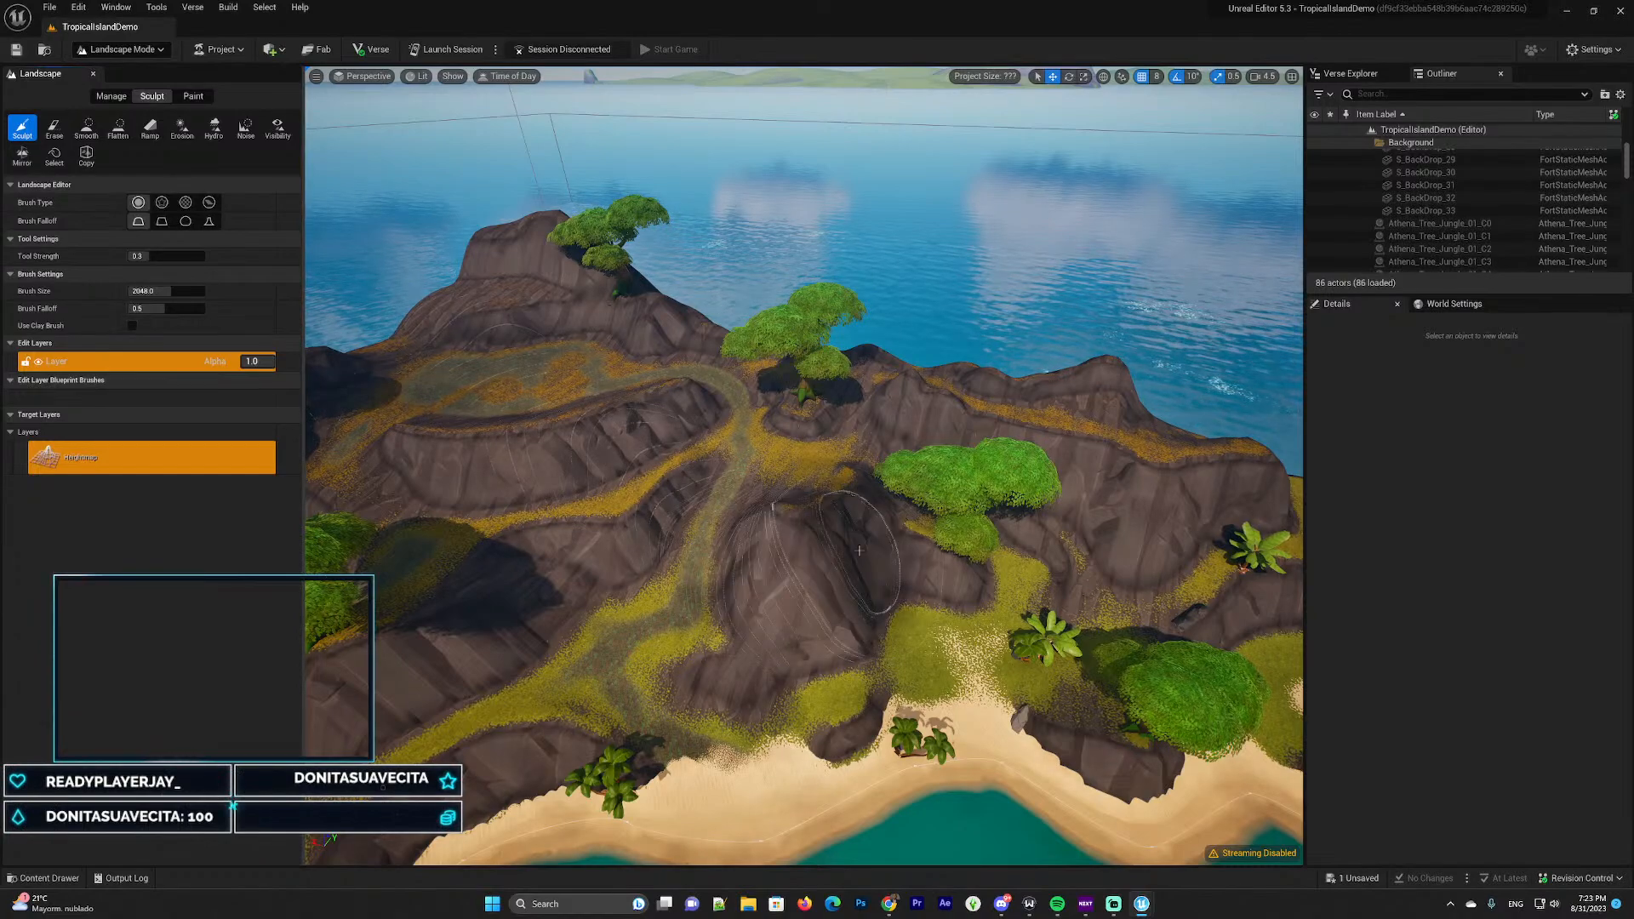
Switch to the Noise sculpt tool and set its strength to 1.0 for roughening the rocky hillside beside the path
left_click(245, 128)
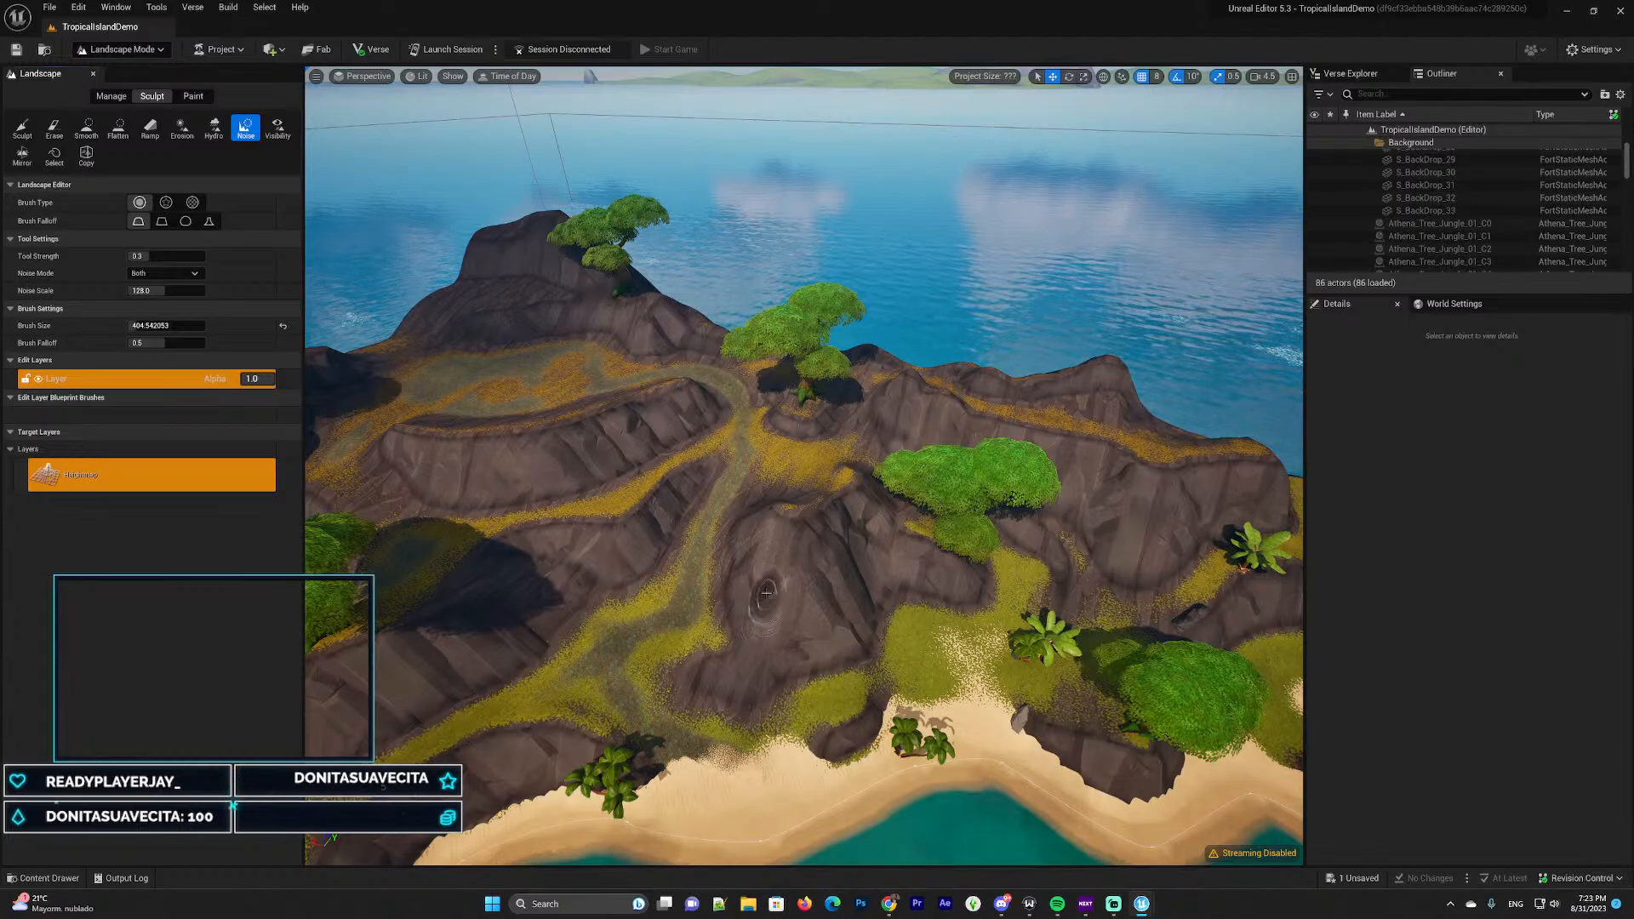
mouse_move(800, 617)
right_mouse_down()
mouse_move(800, 651)
mouse_move(796, 545)
mouse_move(766, 541)
mouse_move(791, 557)
right_mouse_up()
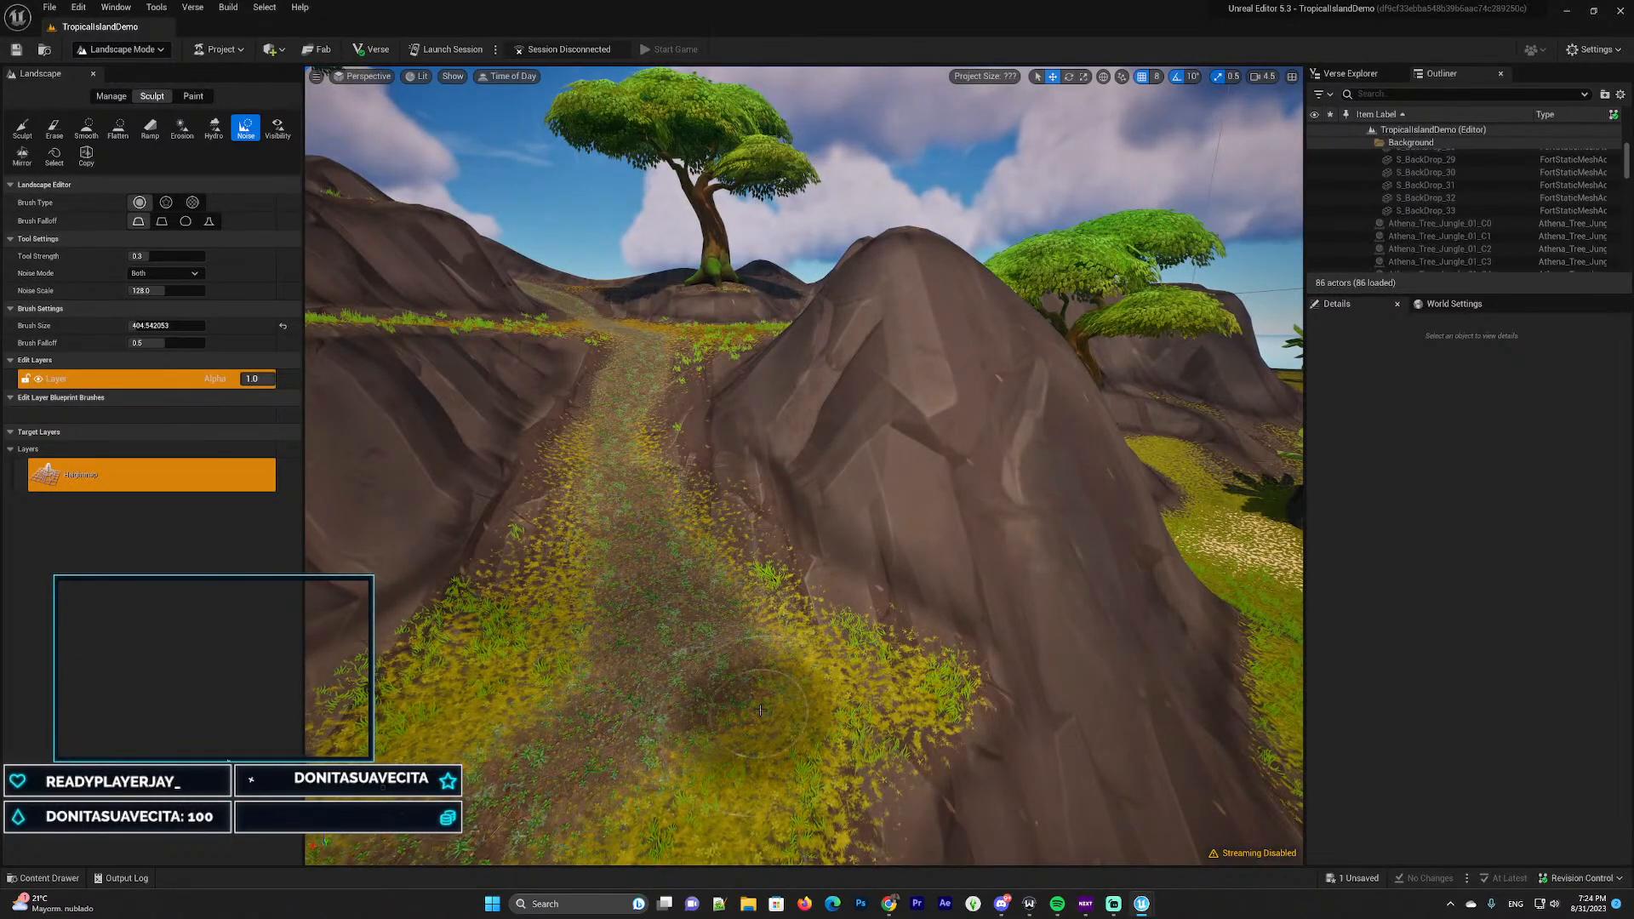
mouse_move(796, 721)
right_mouse_down()
mouse_move(902, 733)
mouse_move(774, 730)
right_mouse_up()
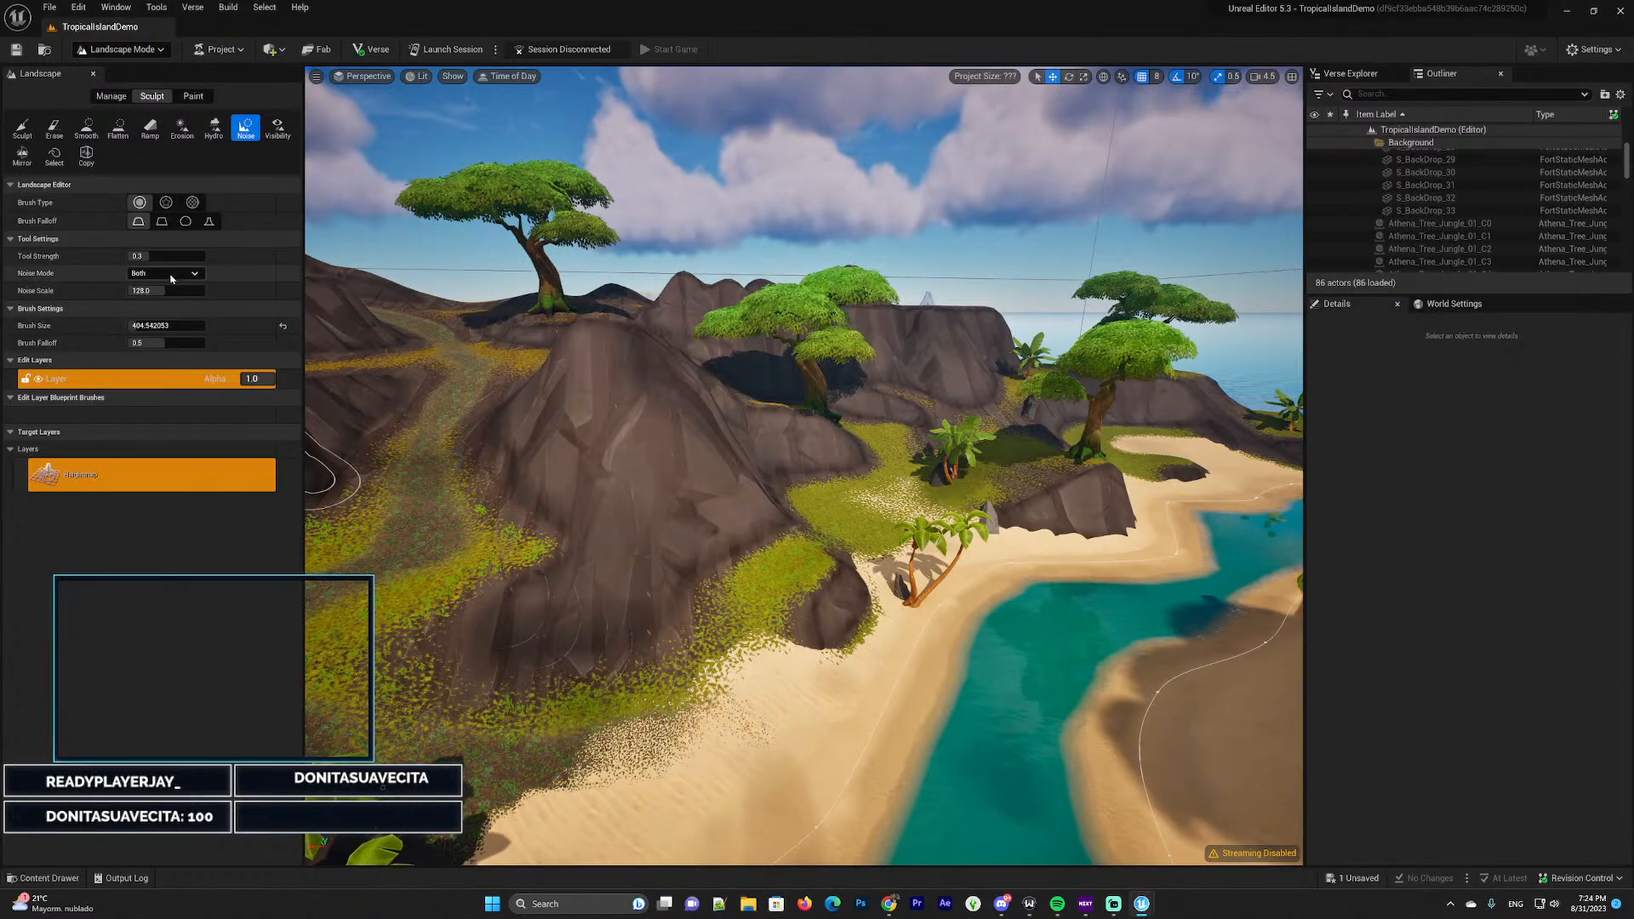
right_click_drag(800, 523, 679, 554)
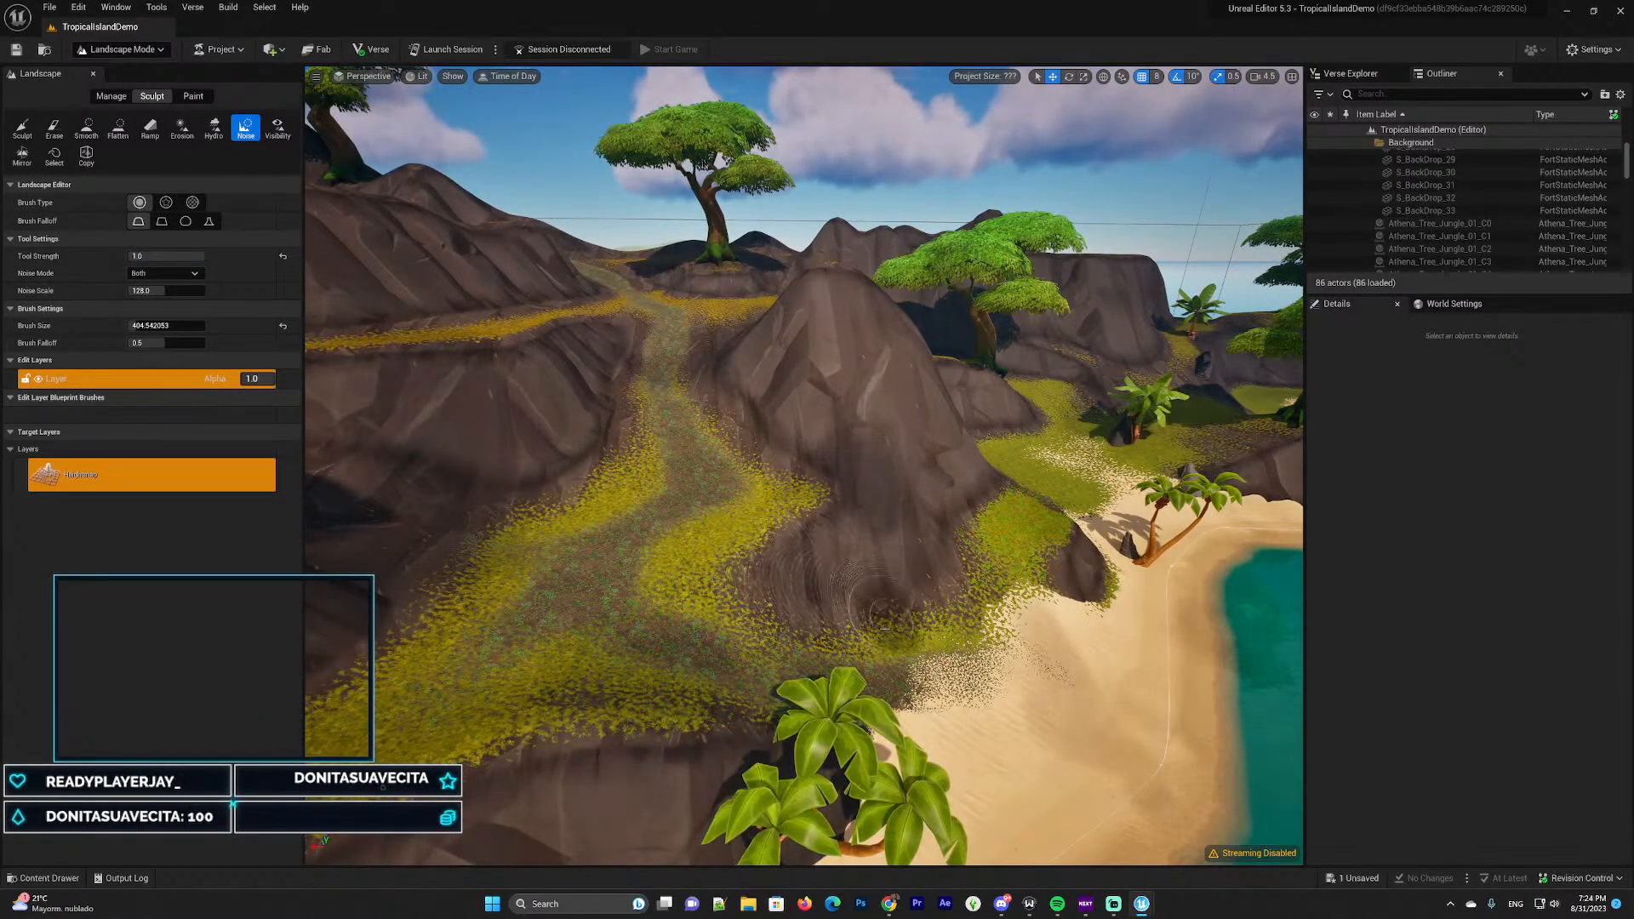
key("w")
right_click_drag(723, 510, 698, 553)
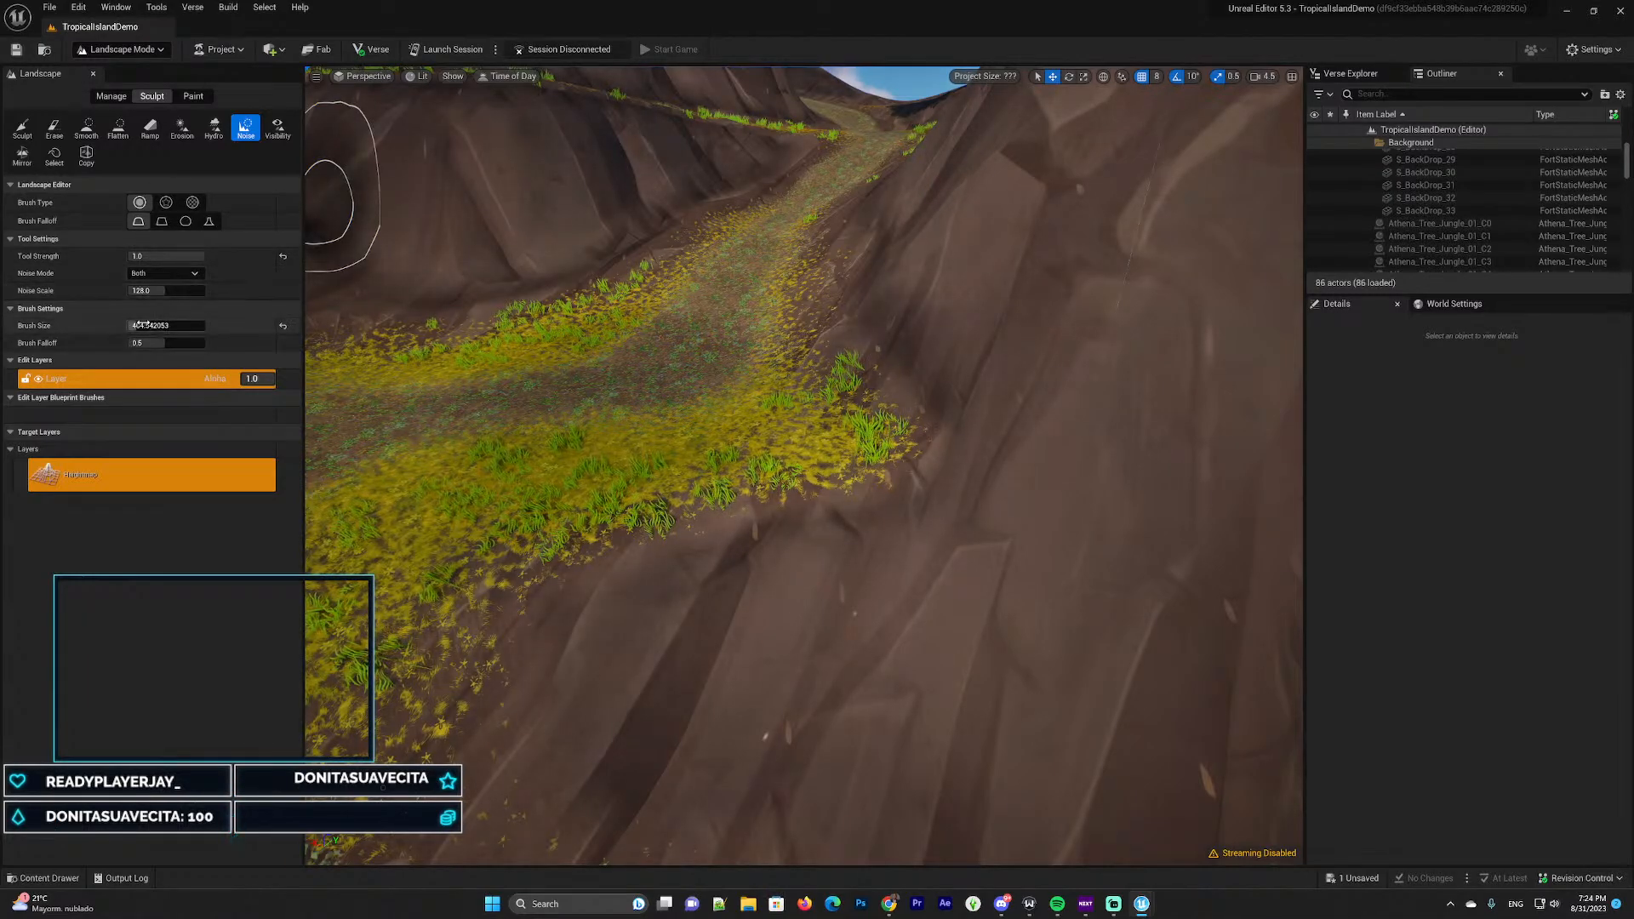
Increase the Noise brush size to about 1072, try it on the hillside above the river, and undo the noise stroke
left_click_drag(161, 325, 238, 325)
key("s")
right_click_drag(547, 479, 595, 510)
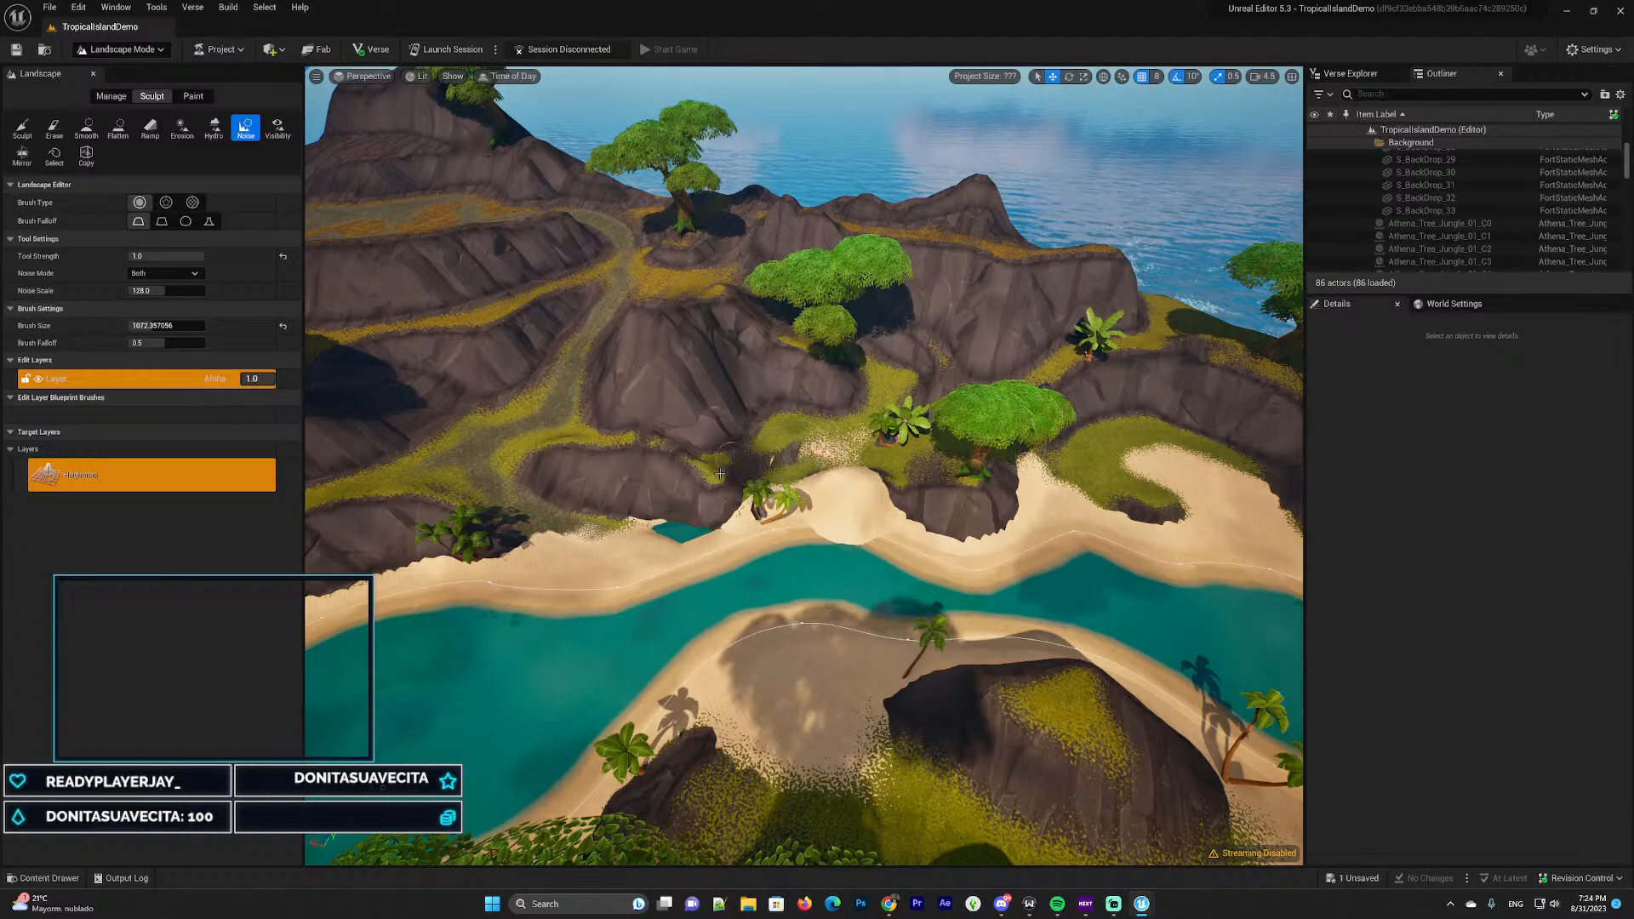
key("a")
right_click_drag(719, 473, 693, 469)
key("ctrl+z")
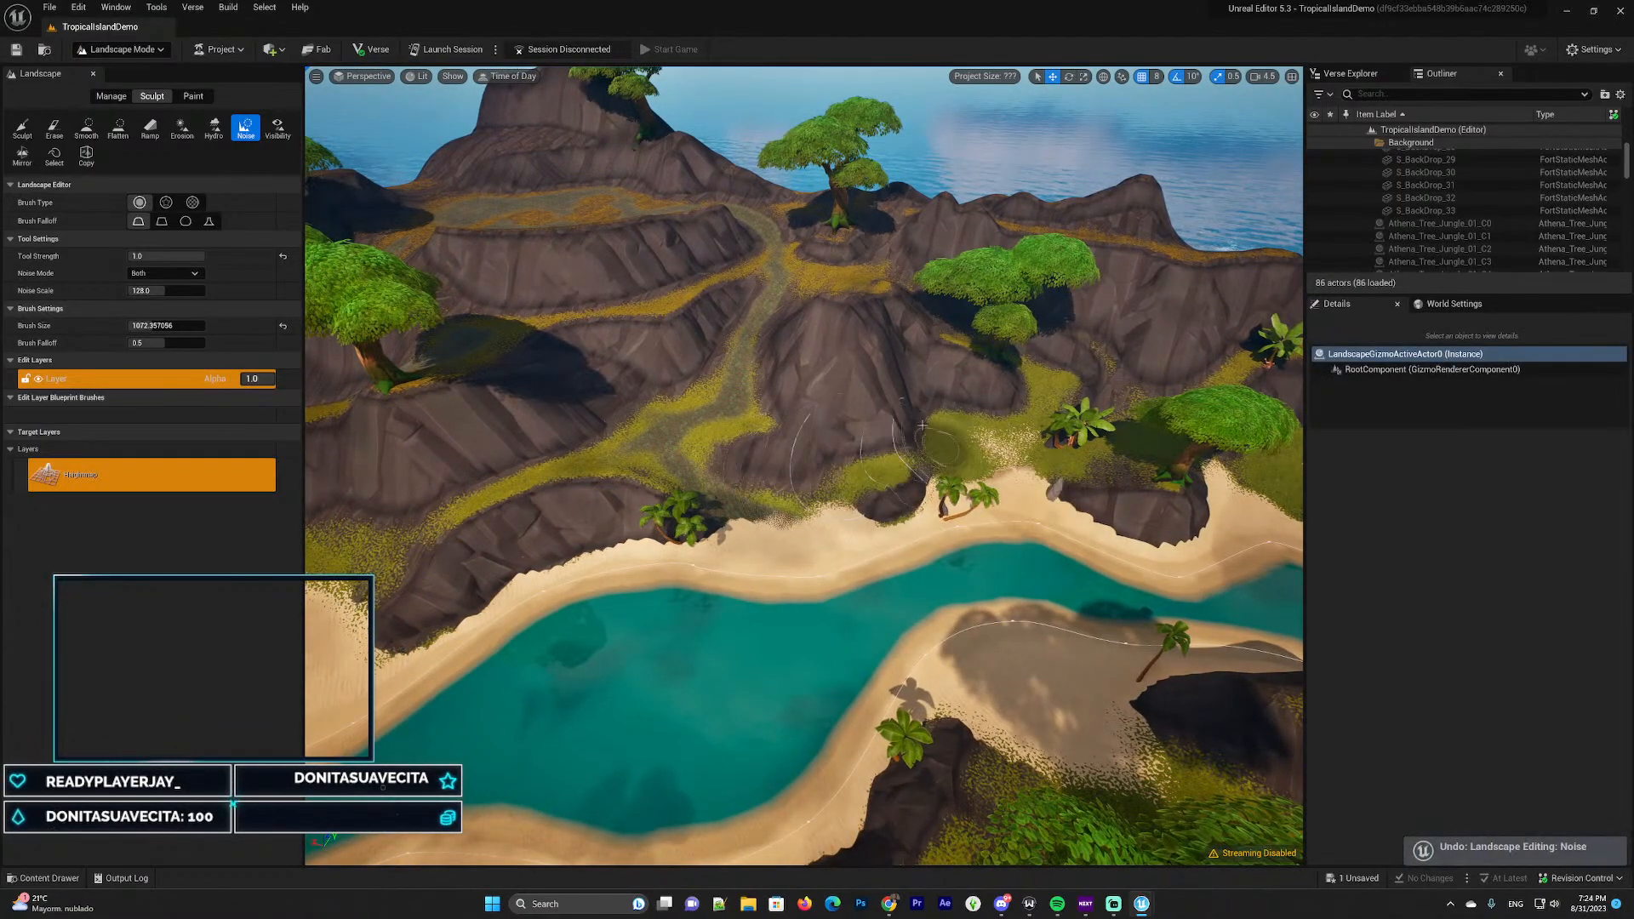
Switch to the Smooth tool and try smoothing the rock face above the sandy riverbank
key("w")
mouse_move(923, 425)
right_mouse_down()
mouse_move(975, 414)
mouse_move(868, 410)
right_mouse_up()
key("d")
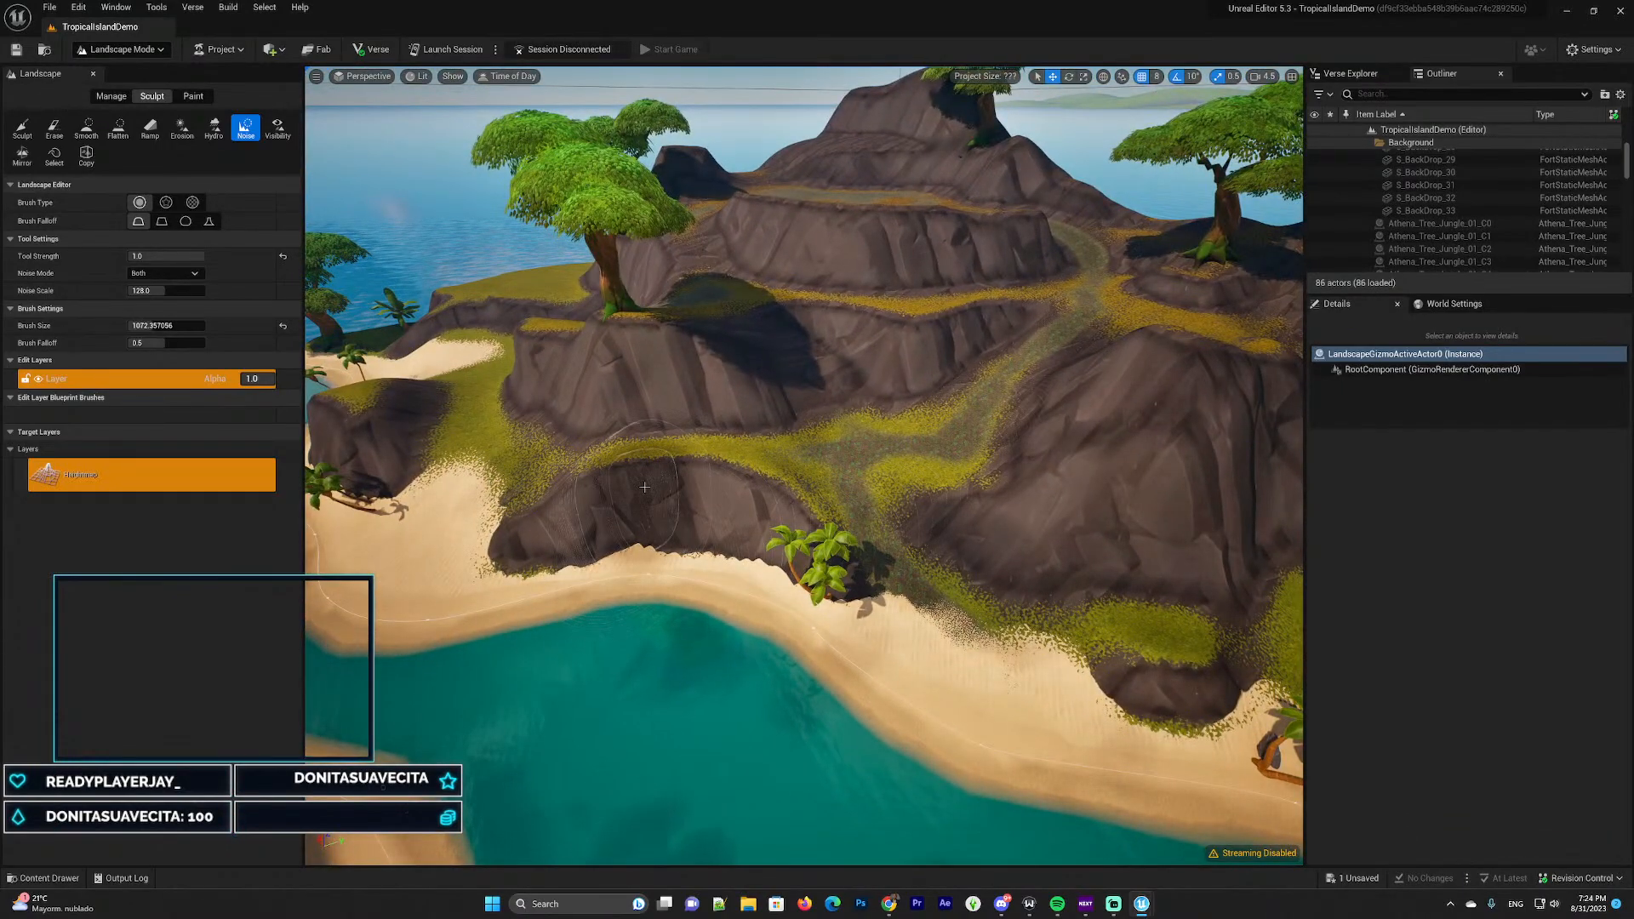
right_click(356, 328)
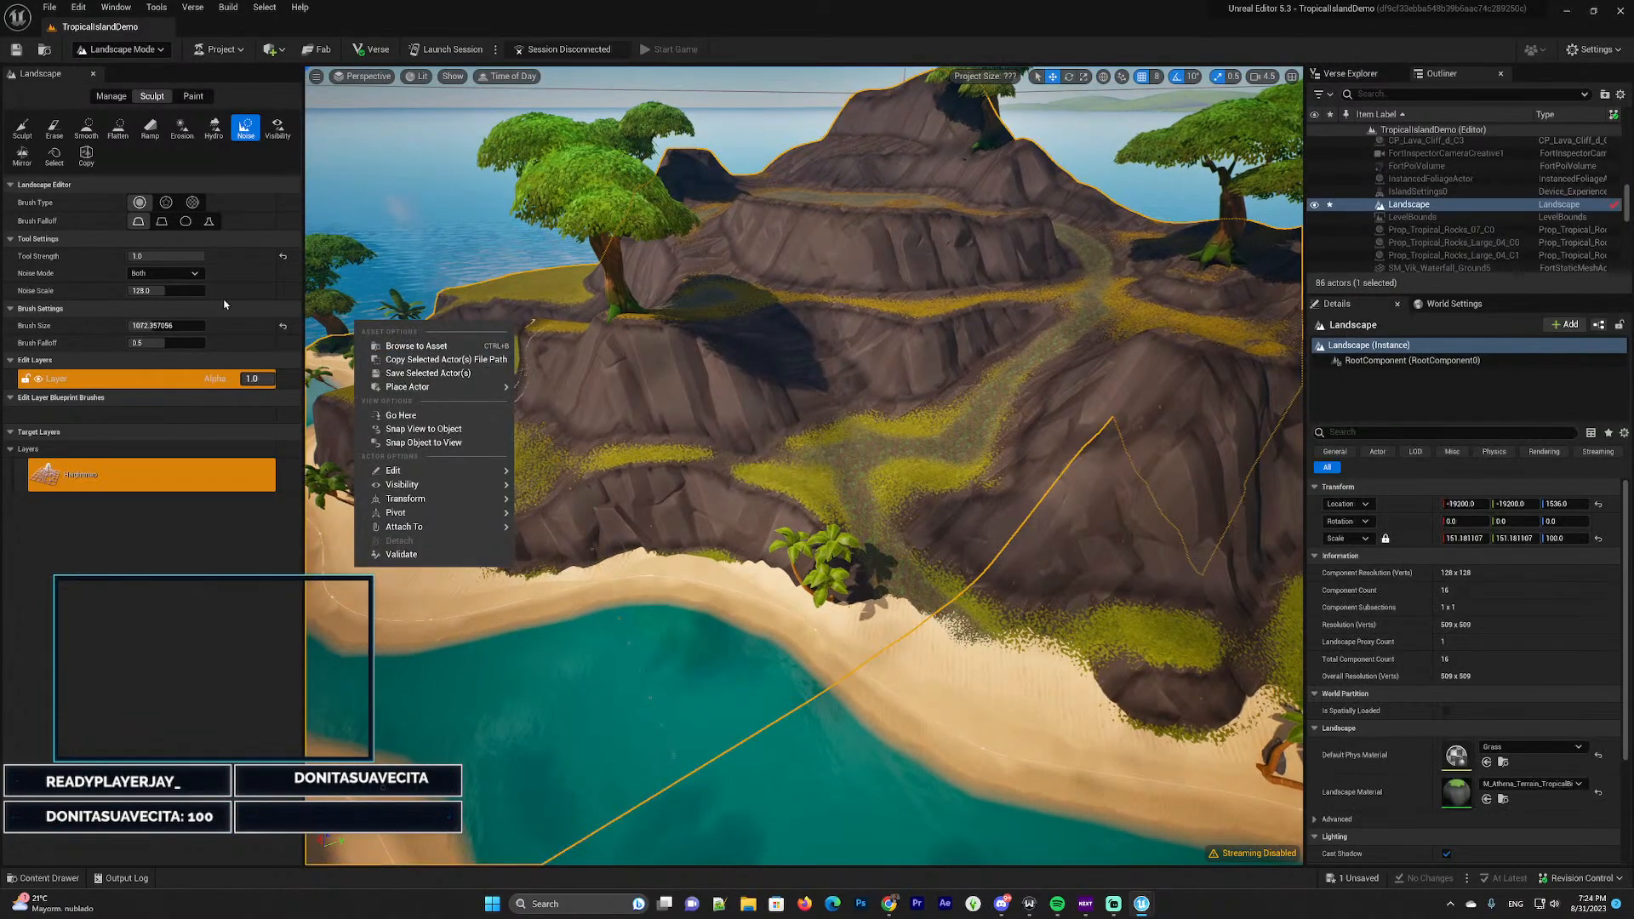
left_click(86, 128)
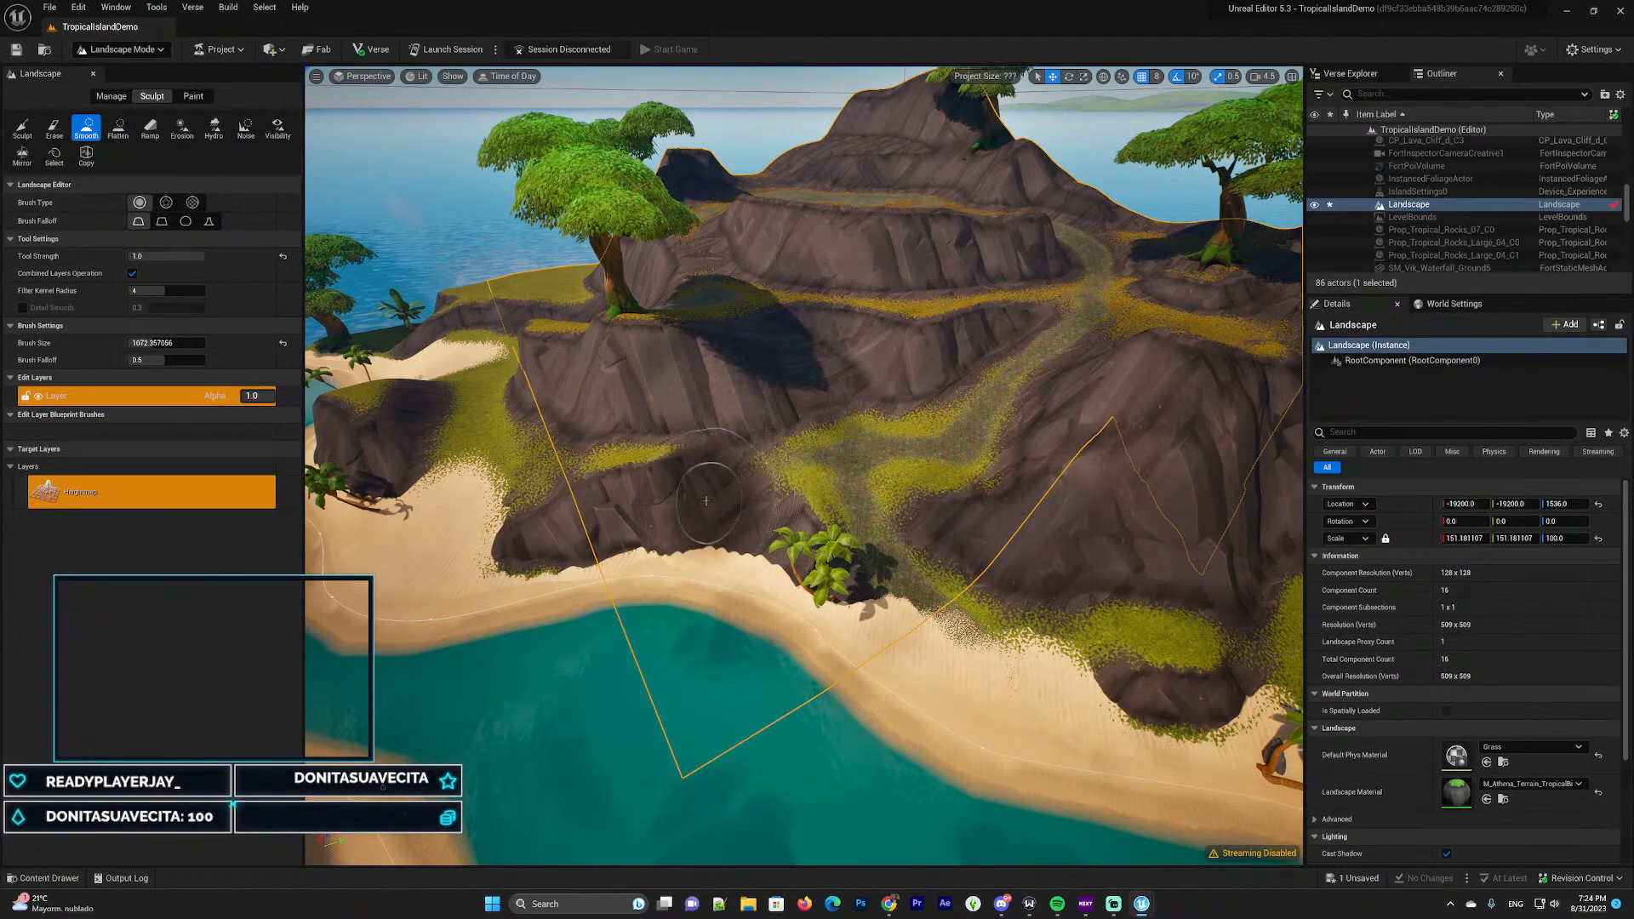
left_click_drag(705, 501, 595, 502)
key("w")
mouse_move(595, 502)
right_mouse_down()
mouse_move(553, 544)
mouse_move(408, 460)
right_mouse_up()
key("d")
key("w")
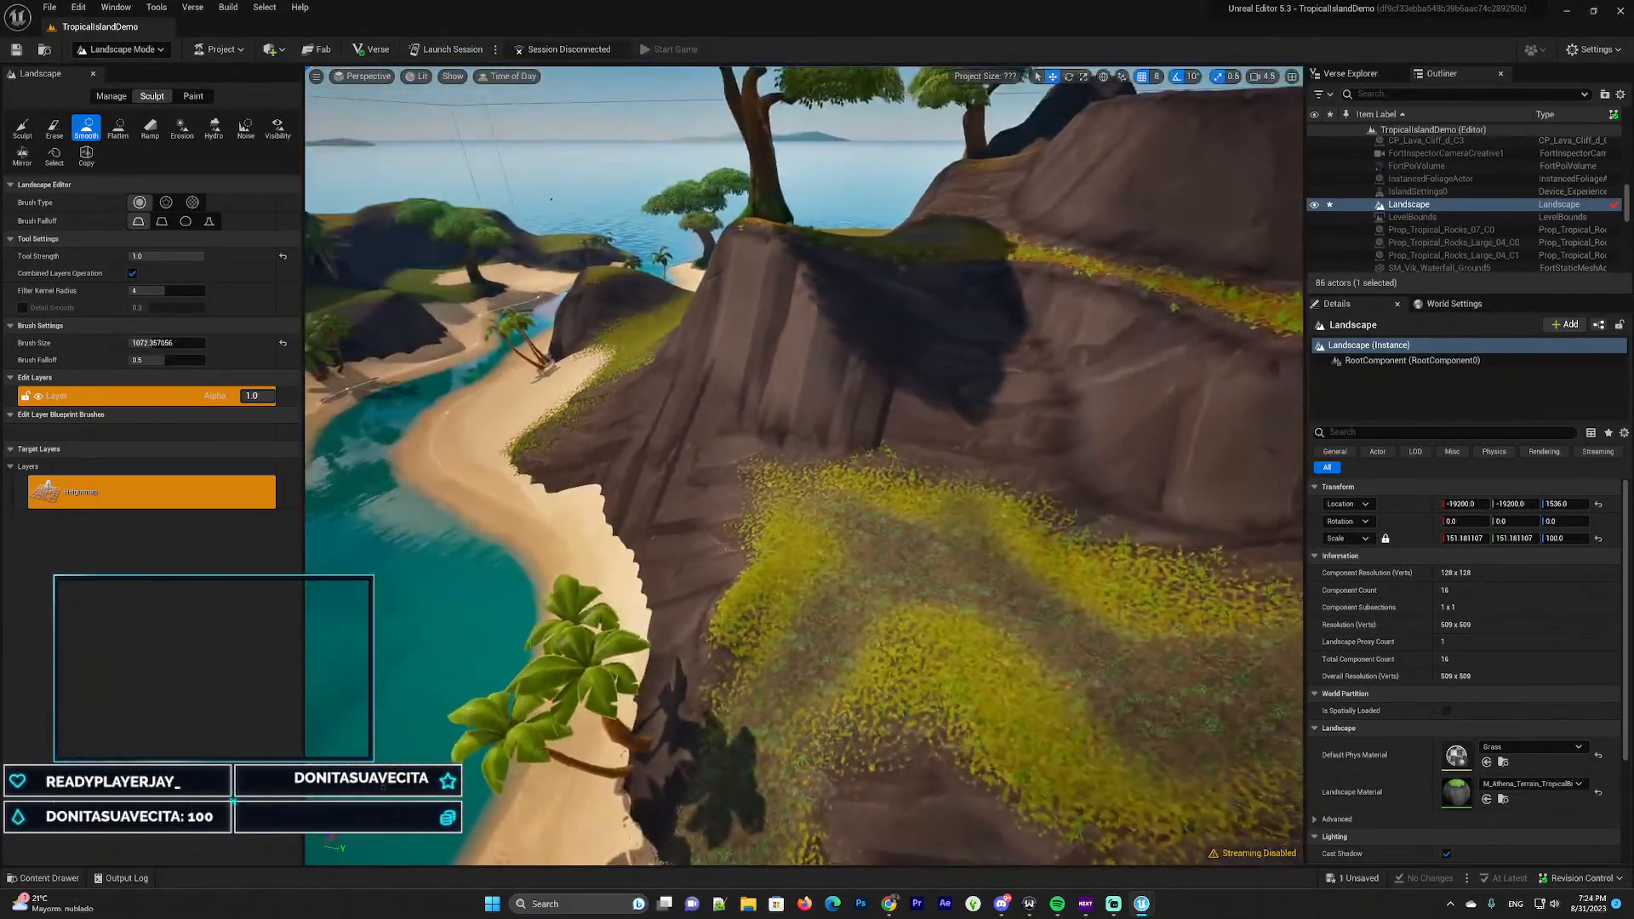
Undo the last smoothing stroke and return to an overview of the river valley
mouse_move(758, 500)
right_mouse_down()
mouse_move(787, 527)
mouse_move(757, 519)
mouse_move(834, 536)
mouse_move(758, 500)
mouse_move(527, 489)
right_mouse_up()
key("s")
key("ctrl+z")
key("s")
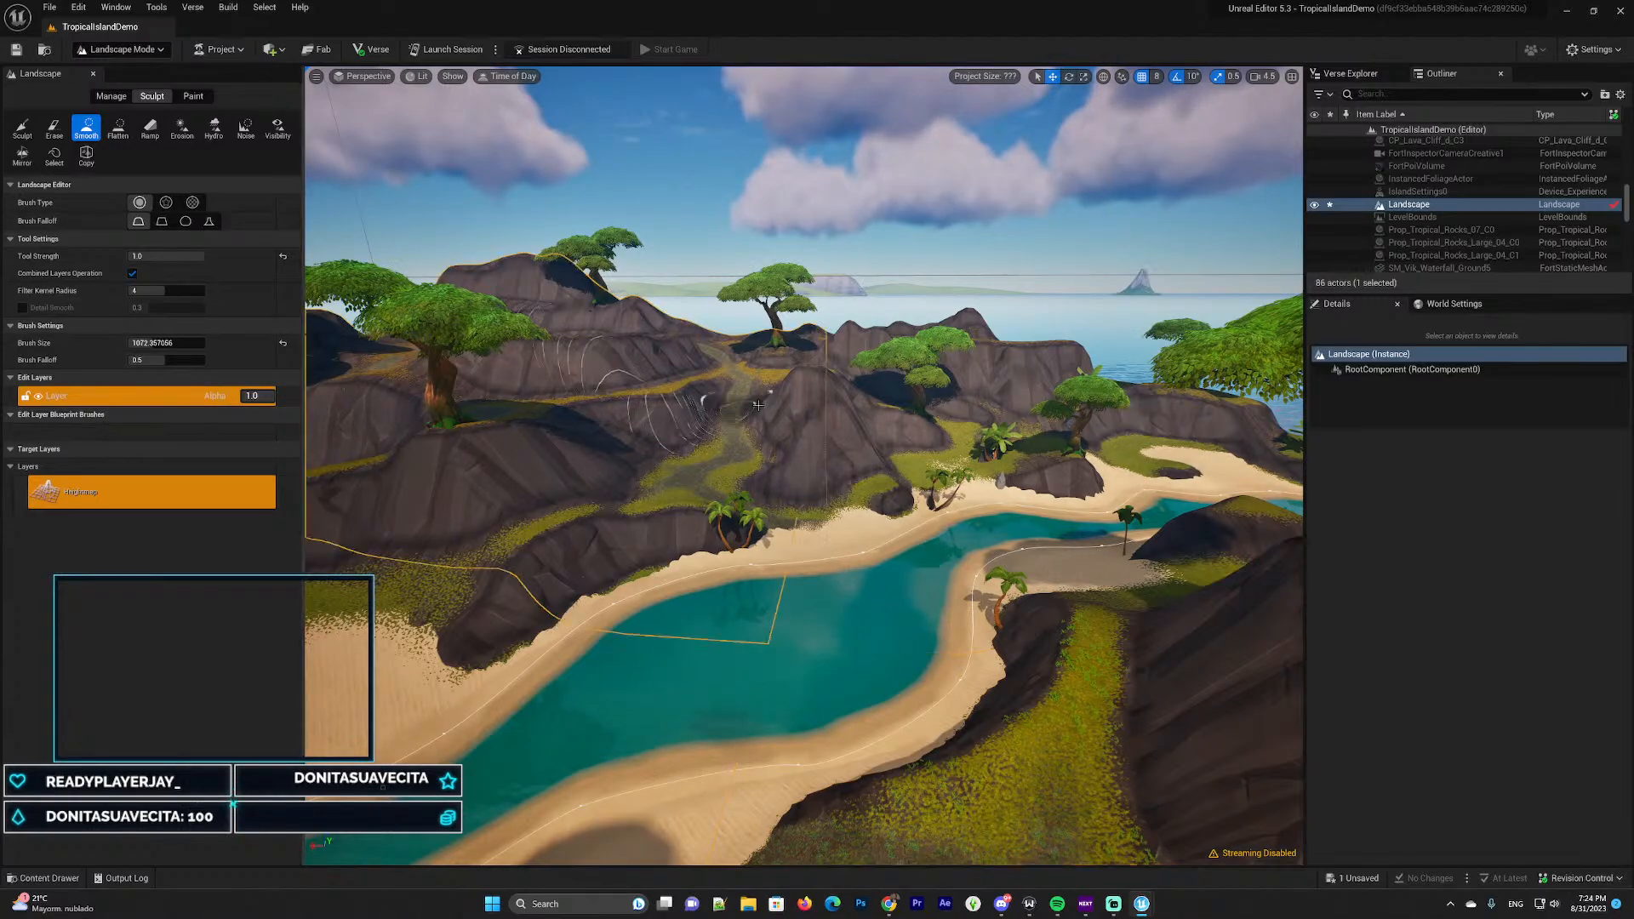
mouse_move(739, 378)
right_mouse_down()
mouse_move(681, 319)
mouse_move(715, 384)
right_mouse_up()
key("s")
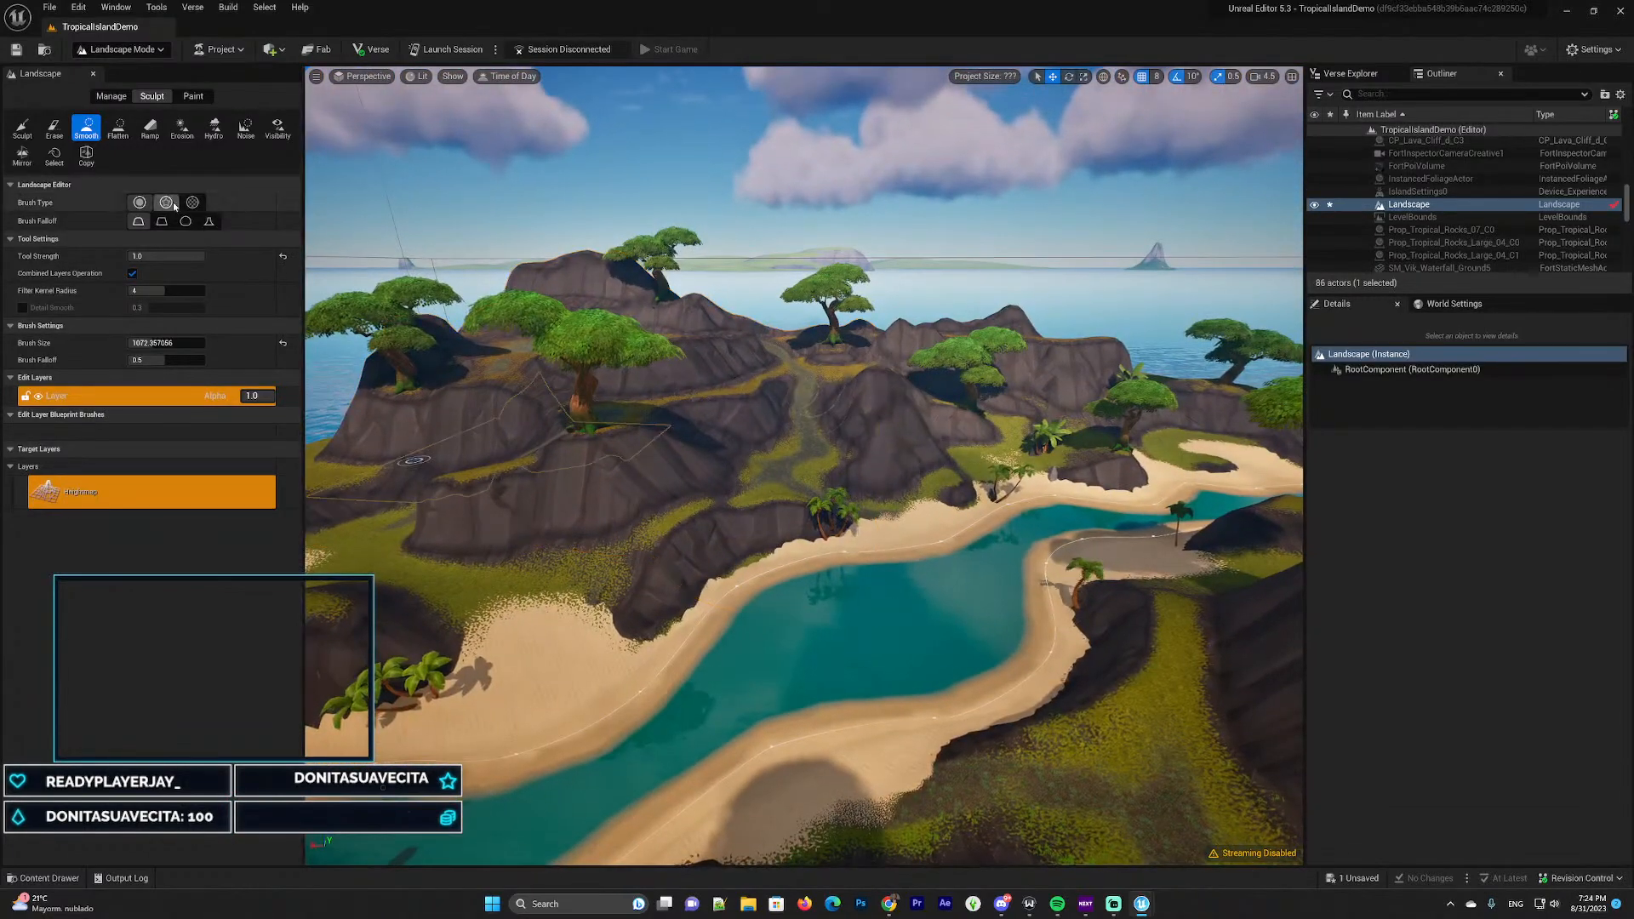
Switch the landscape tools from Sculpt to Paint with the Forest layer as the target
left_click(195, 97)
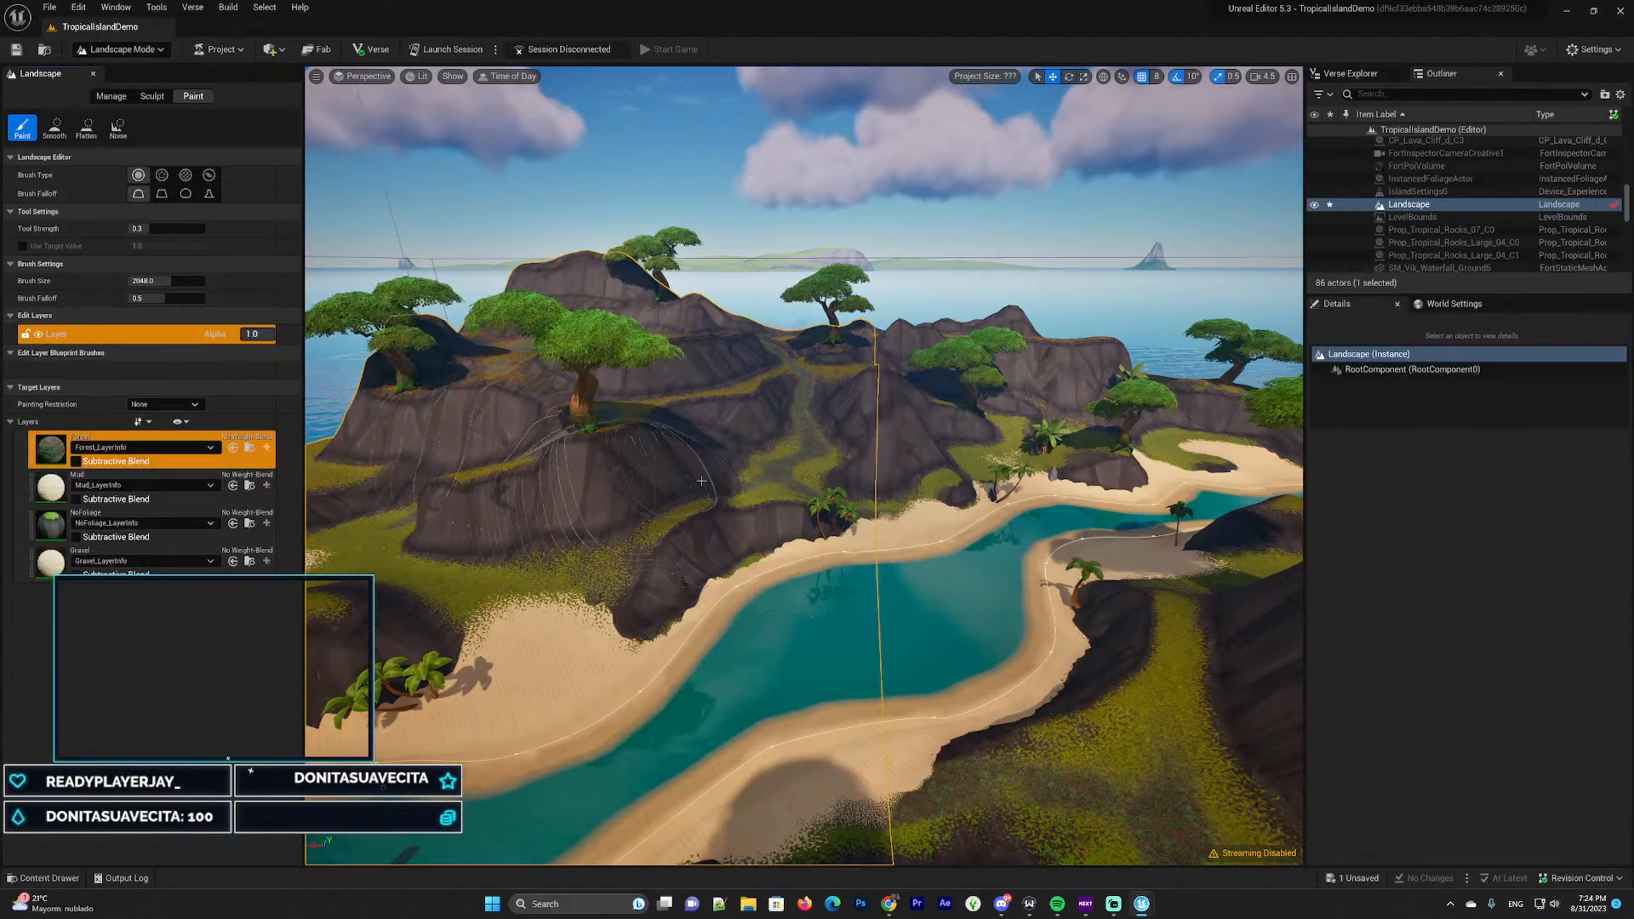
key("w")
right_click_drag(634, 476, 570, 501)
key("s")
key("d")
key("s")
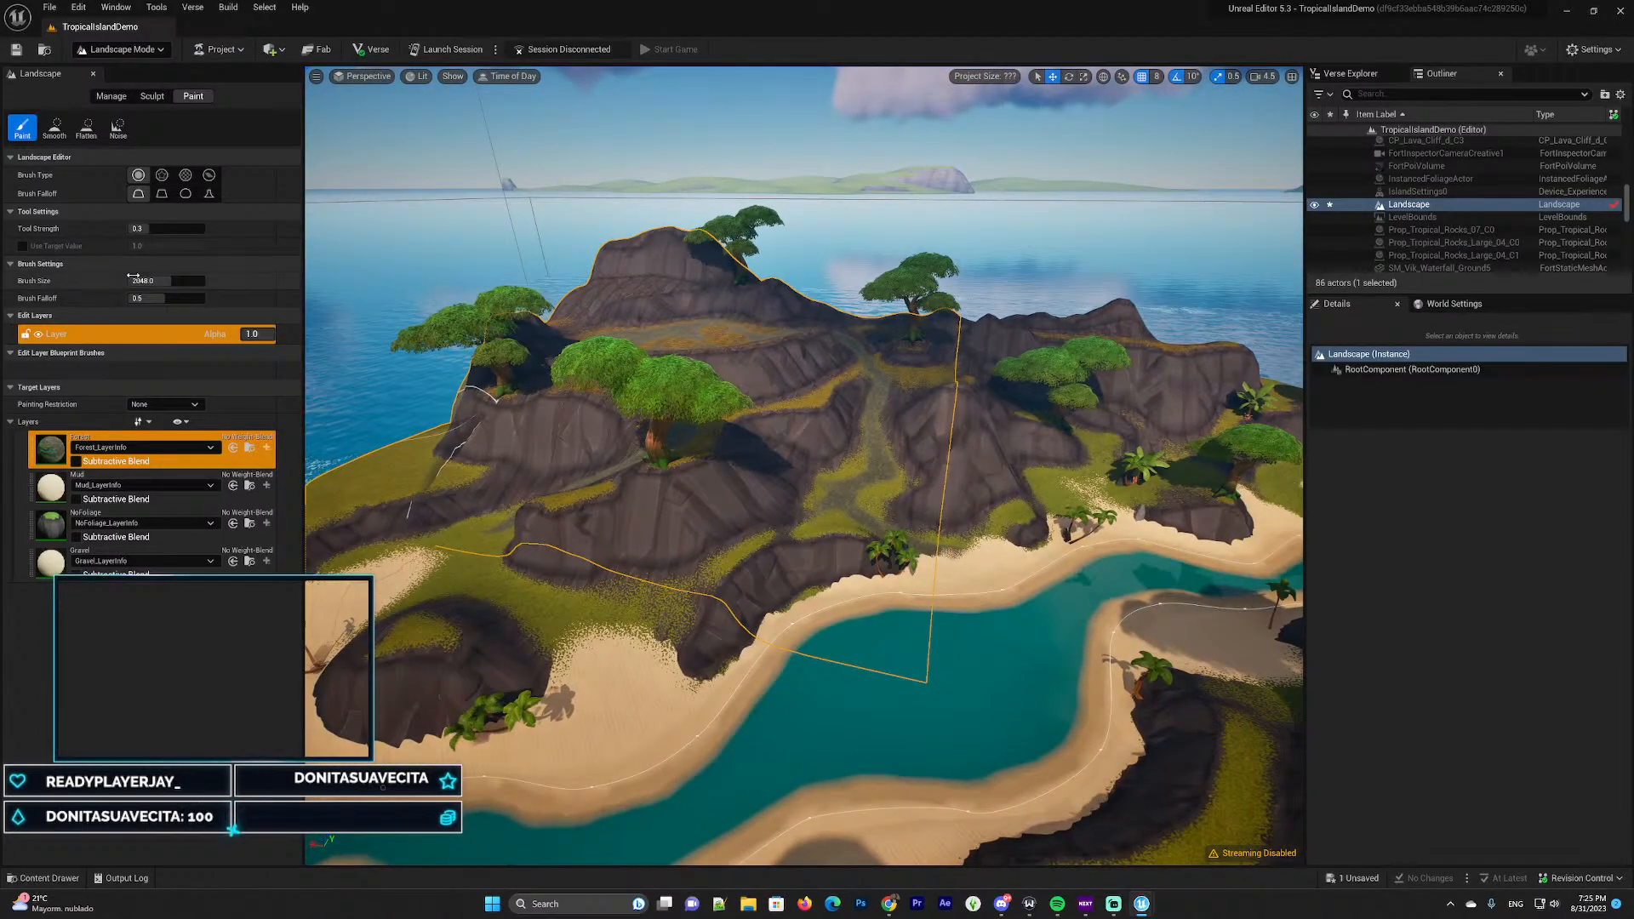
left_click(183, 451)
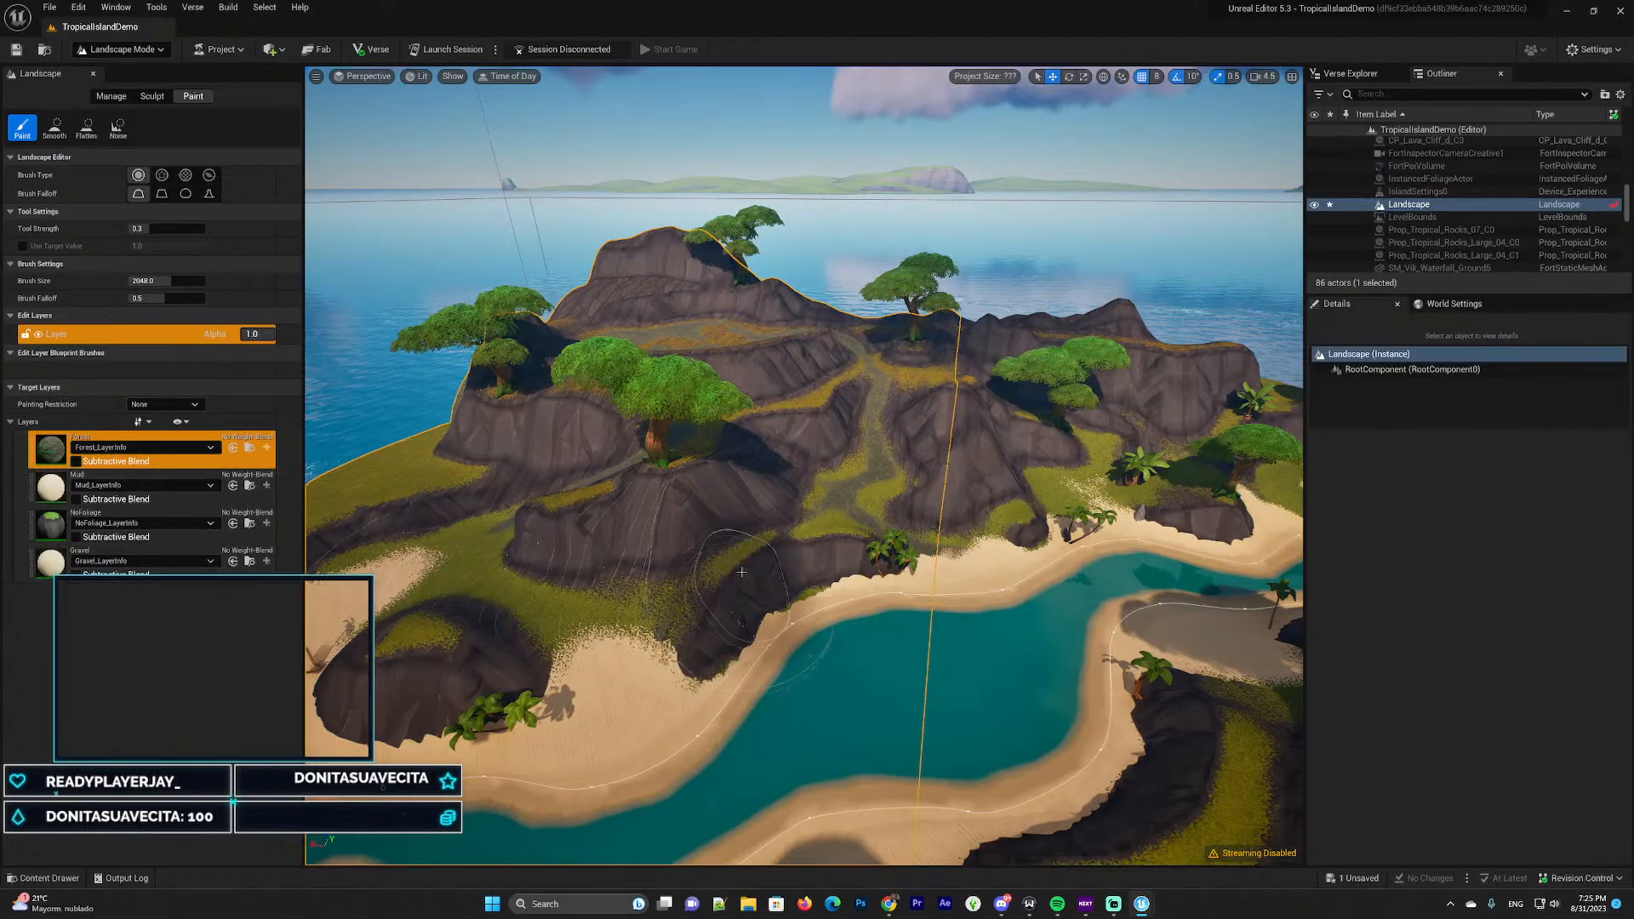
Examine the grass, sand and rock surfaces across the hills and riverbanks
key("a")
mouse_move(544, 579)
right_mouse_down()
mouse_move(515, 602)
mouse_move(587, 582)
mouse_move(684, 589)
right_mouse_up()
key("w")
key("s")
key("a")
key("d")
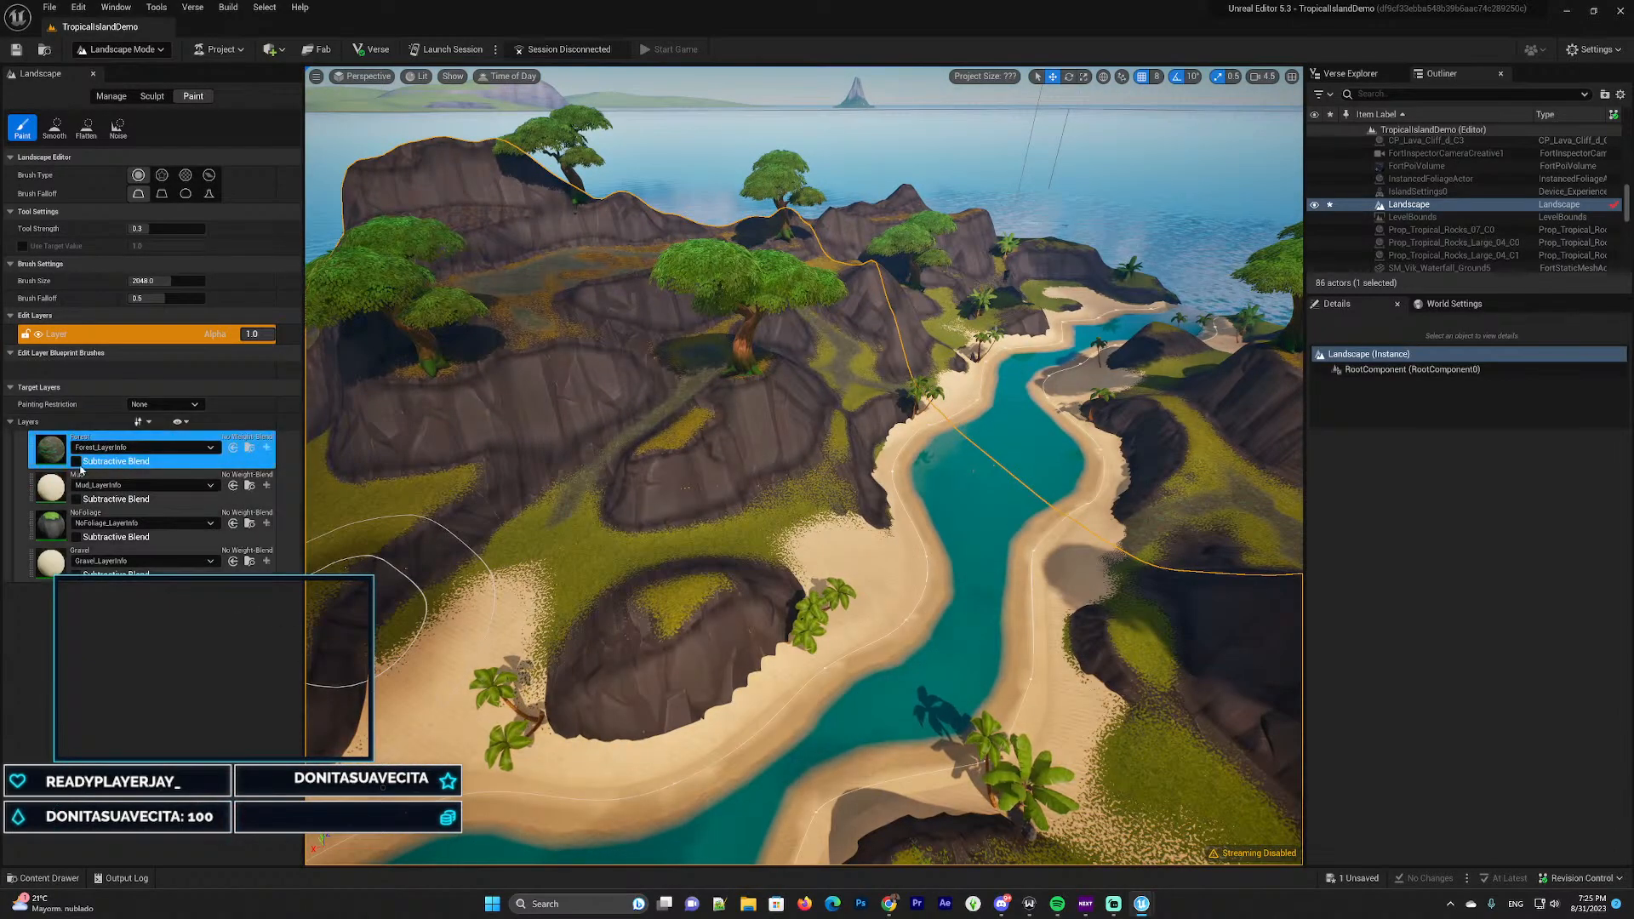
key("a")
right_click_drag(613, 476, 607, 473)
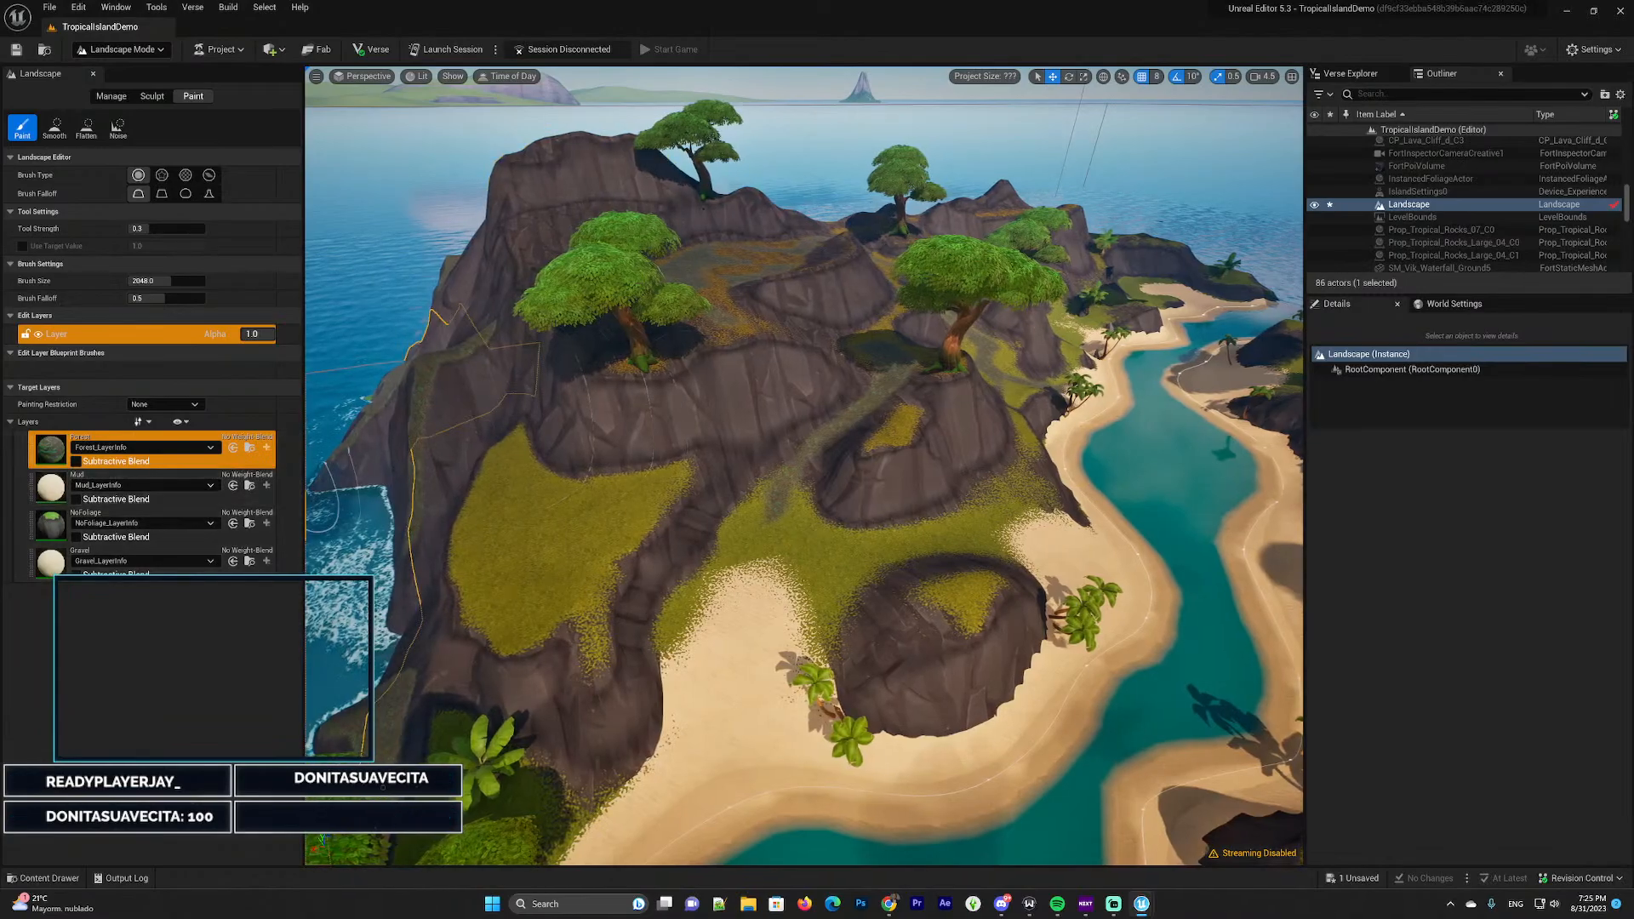
Try painting the Forest layer over the flat hilltop clearing and undo the paint stroke
mouse_move(601, 554)
right_mouse_down()
mouse_move(749, 565)
mouse_move(622, 544)
mouse_move(596, 433)
mouse_move(527, 544)
right_mouse_up()
key("w")
key("w")
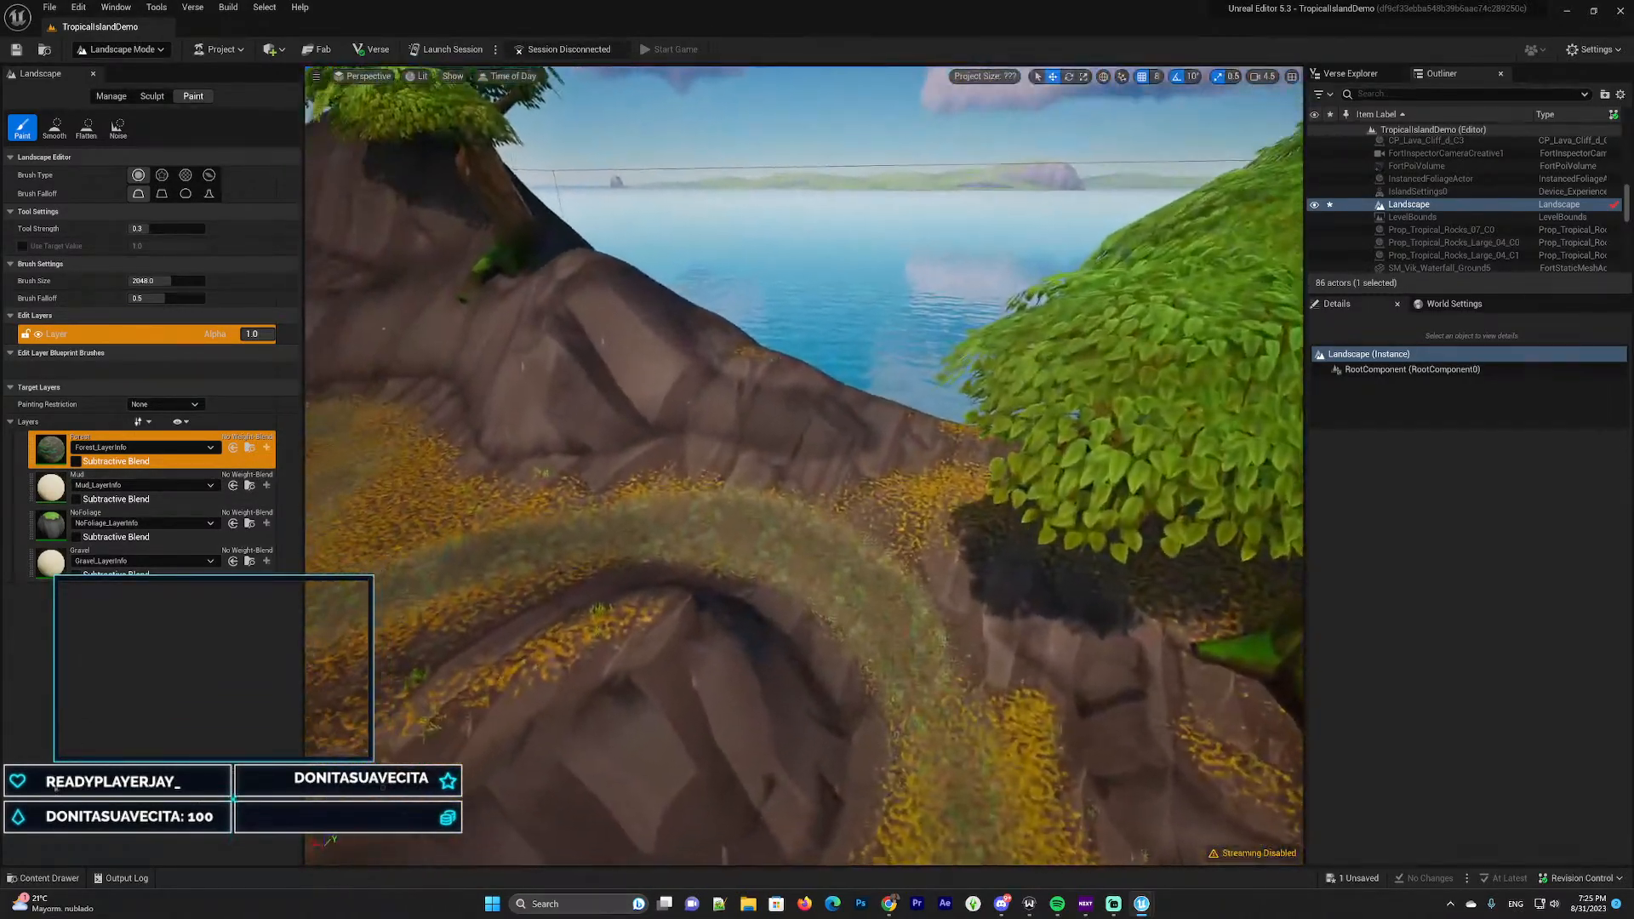
key("s")
key("a")
right_click_drag(652, 541, 649, 546)
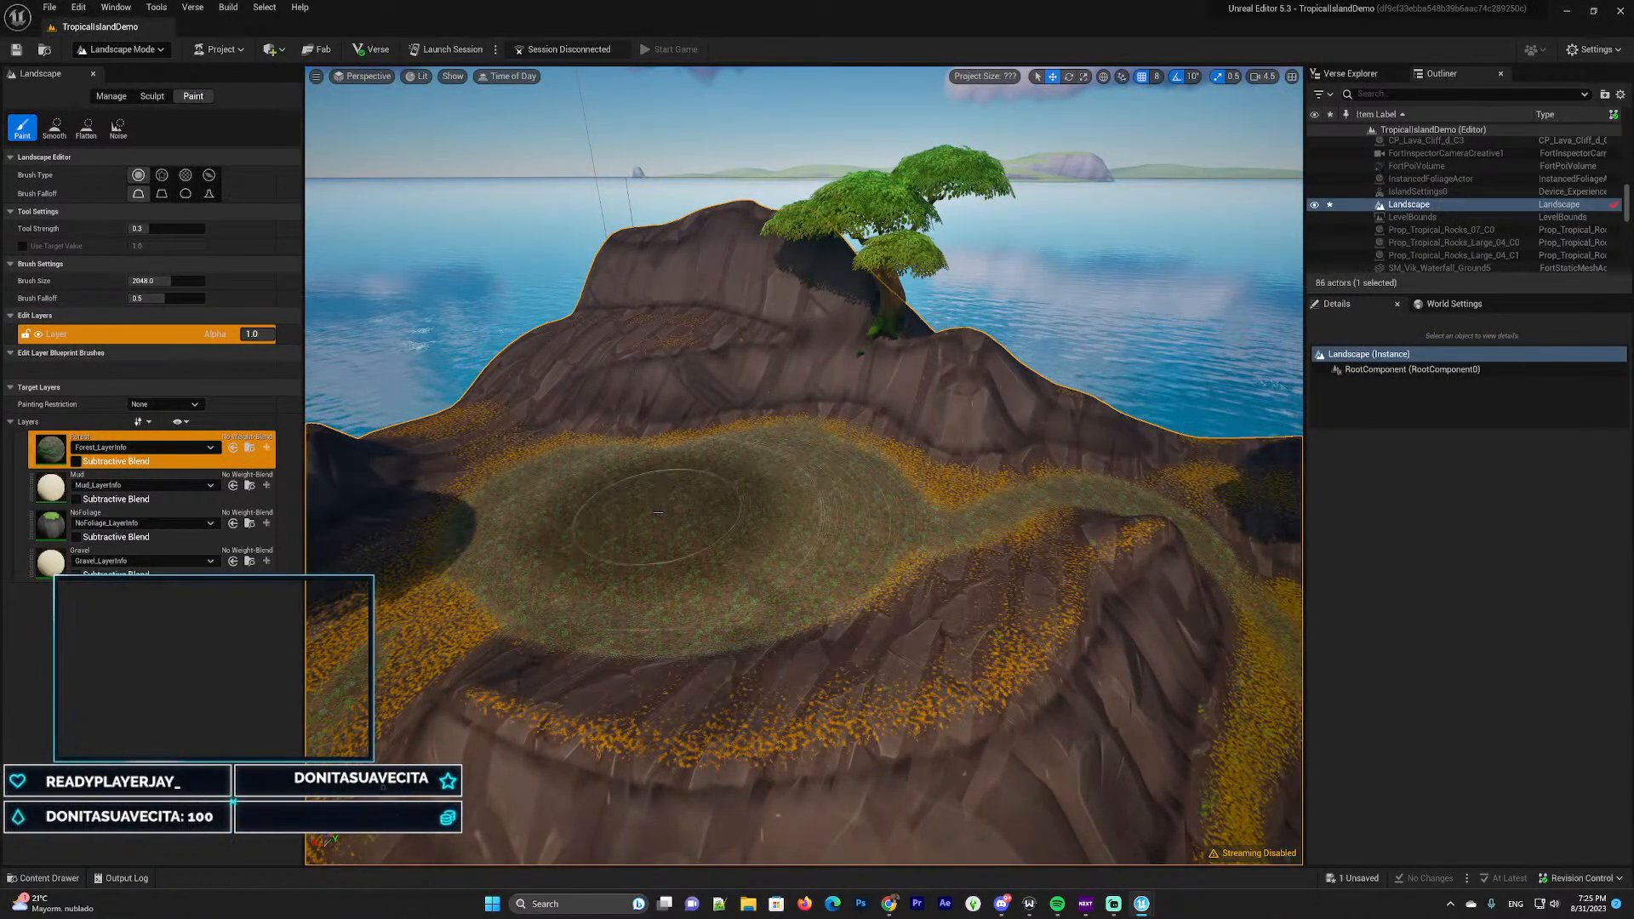
key("ctrl+z")
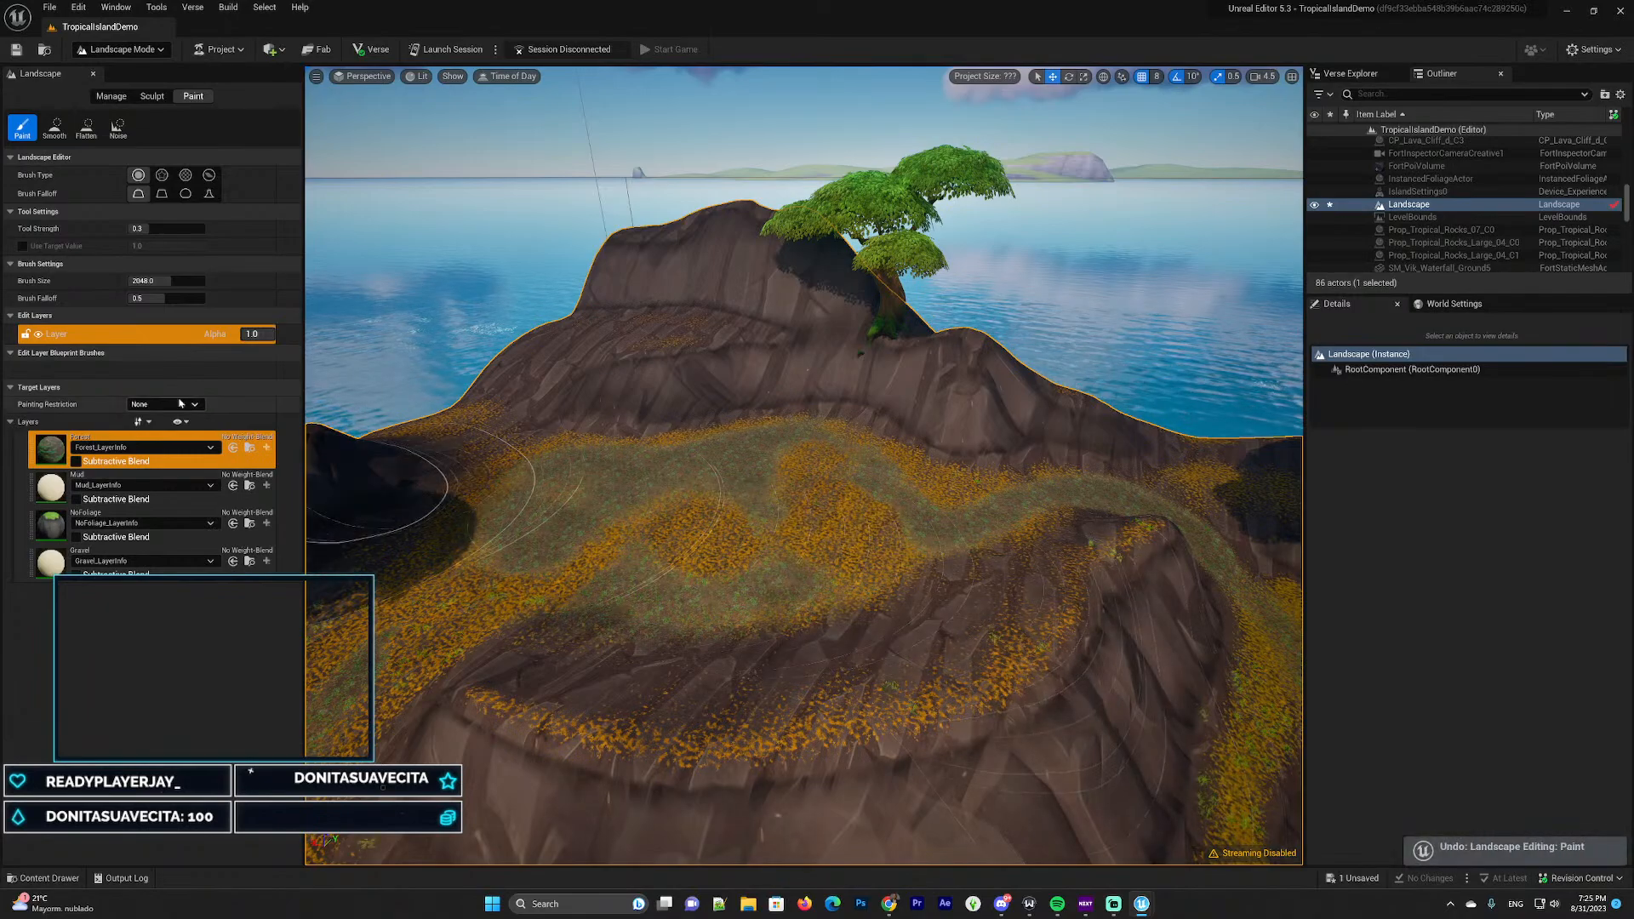
Choose the Mud layer, try painting it on the hilltop clearing, and undo the stroke
left_click(49, 498)
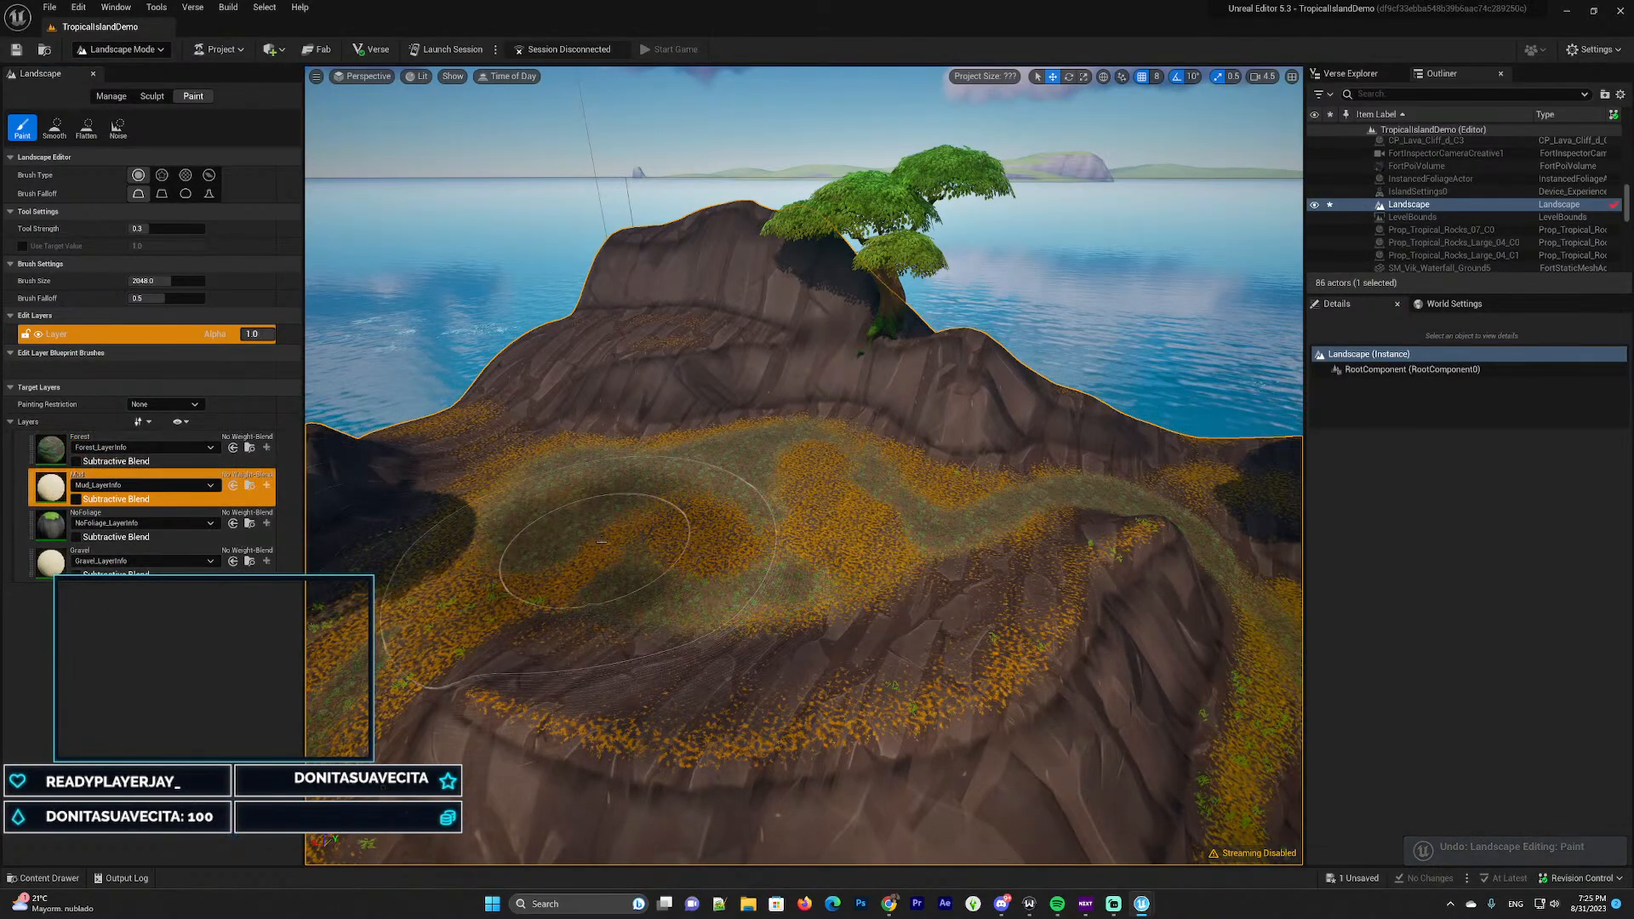
mouse_move(589, 586)
right_mouse_down()
mouse_move(563, 597)
mouse_move(614, 606)
mouse_move(599, 590)
right_mouse_up()
key("w")
key("s")
key("ctrl+z")
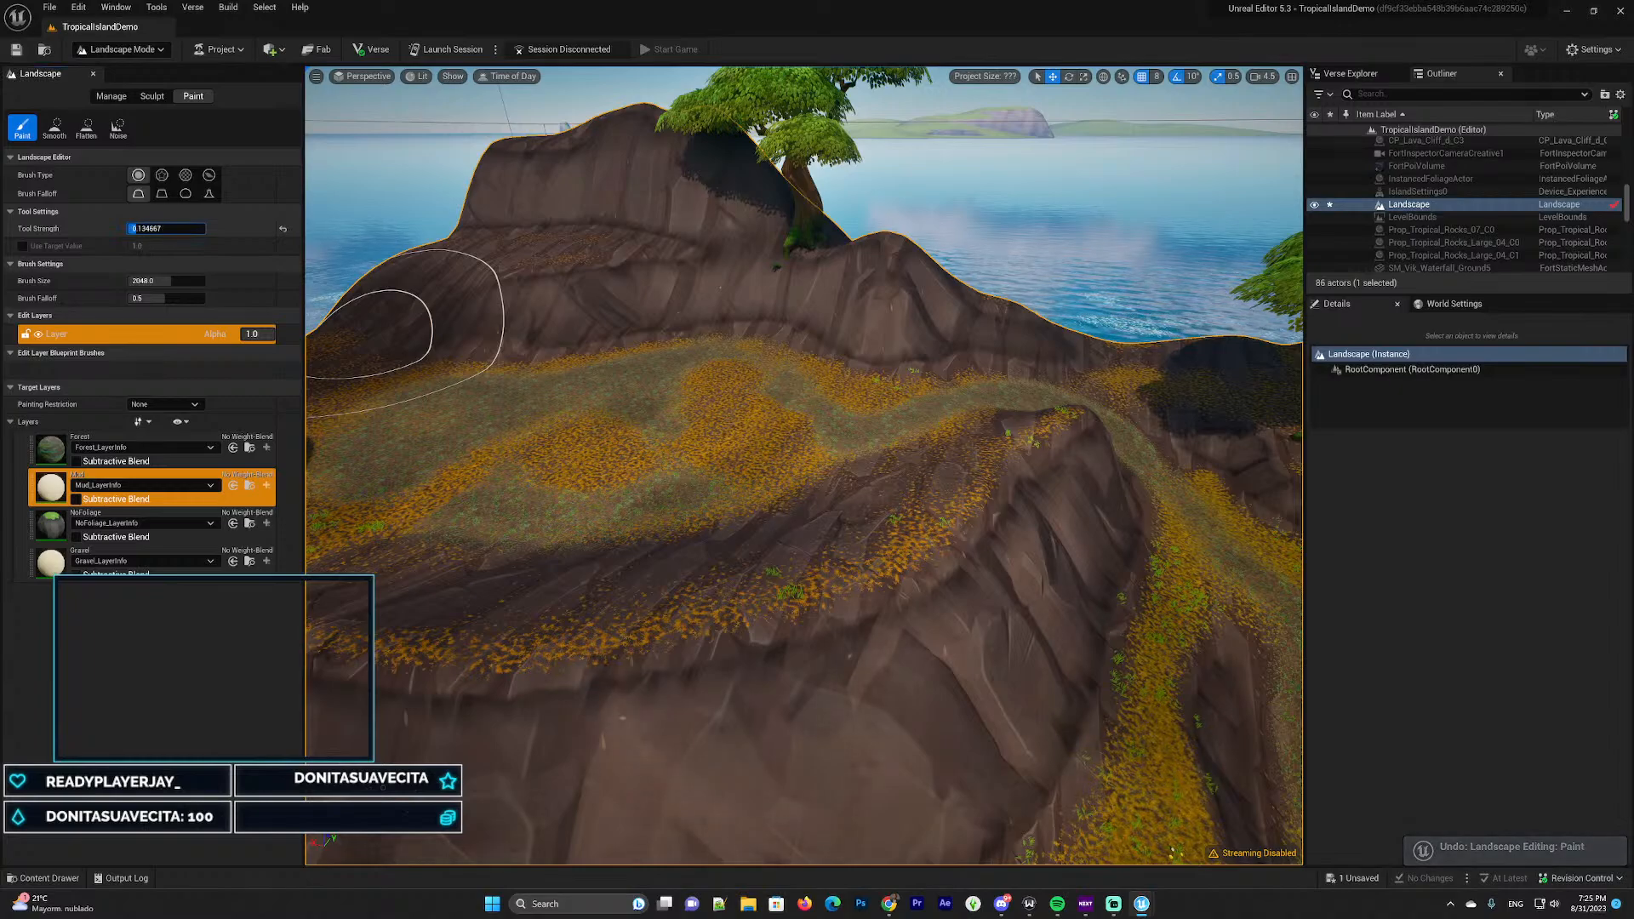
Lower the paint strength to about 0.113, reduce the brush size, and paint a Mud patch in the hilltop clearing
left_click(99, 333)
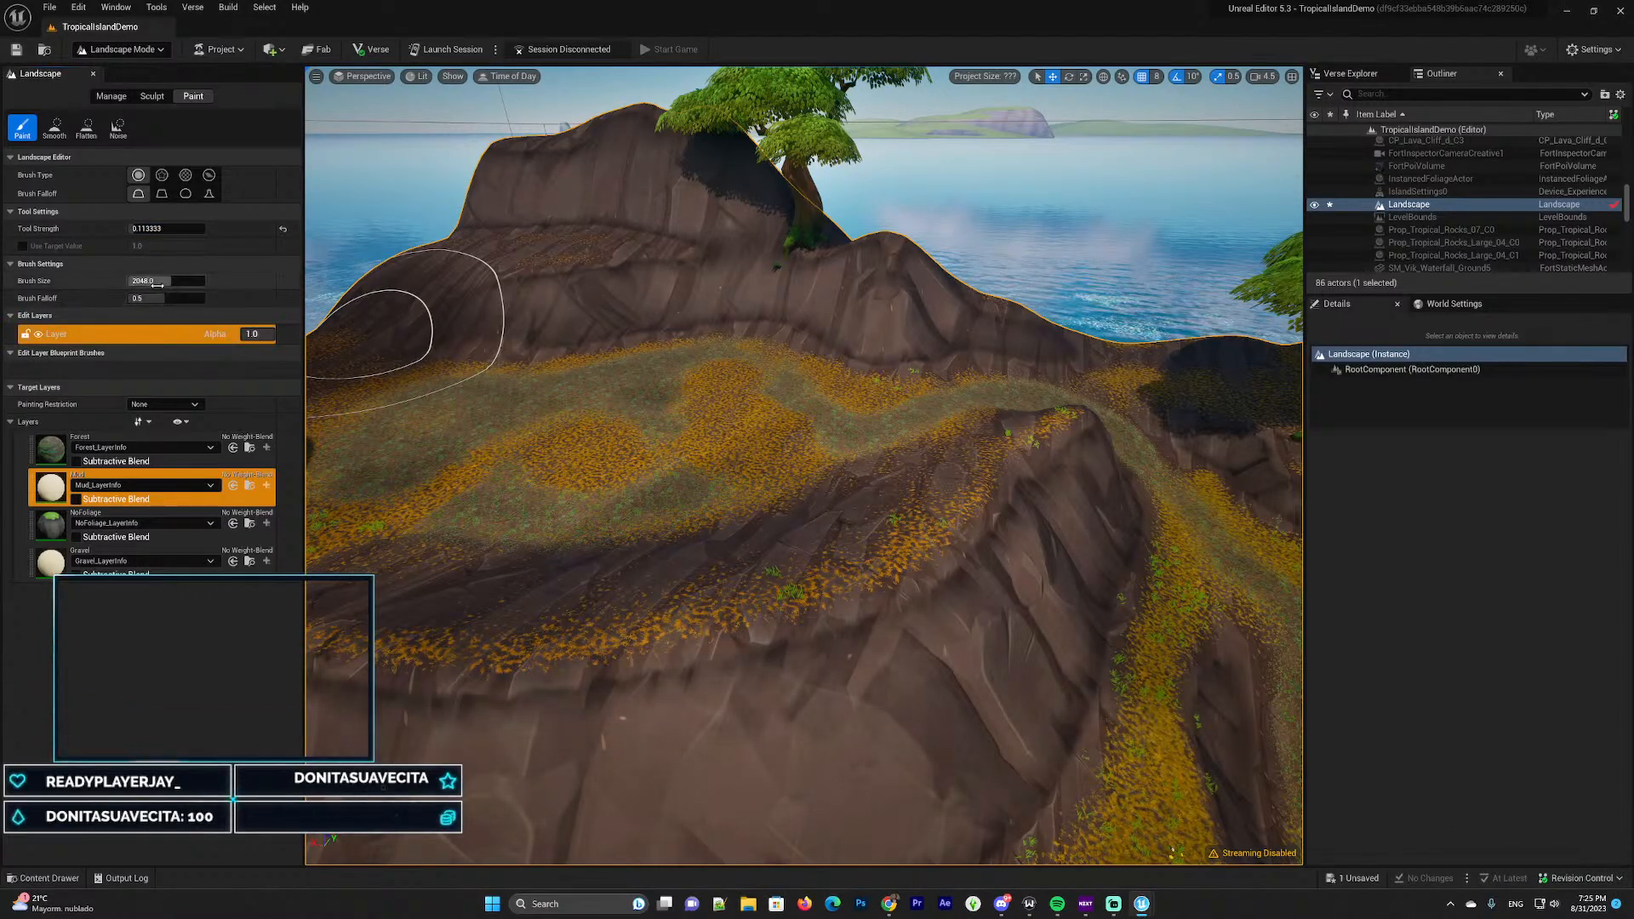
key("s")
mouse_move(660, 422)
right_mouse_down()
mouse_move(660, 332)
mouse_move(655, 459)
mouse_move(690, 455)
mouse_move(660, 421)
right_mouse_up()
key("w")
left_click_drag(642, 476, 596, 495)
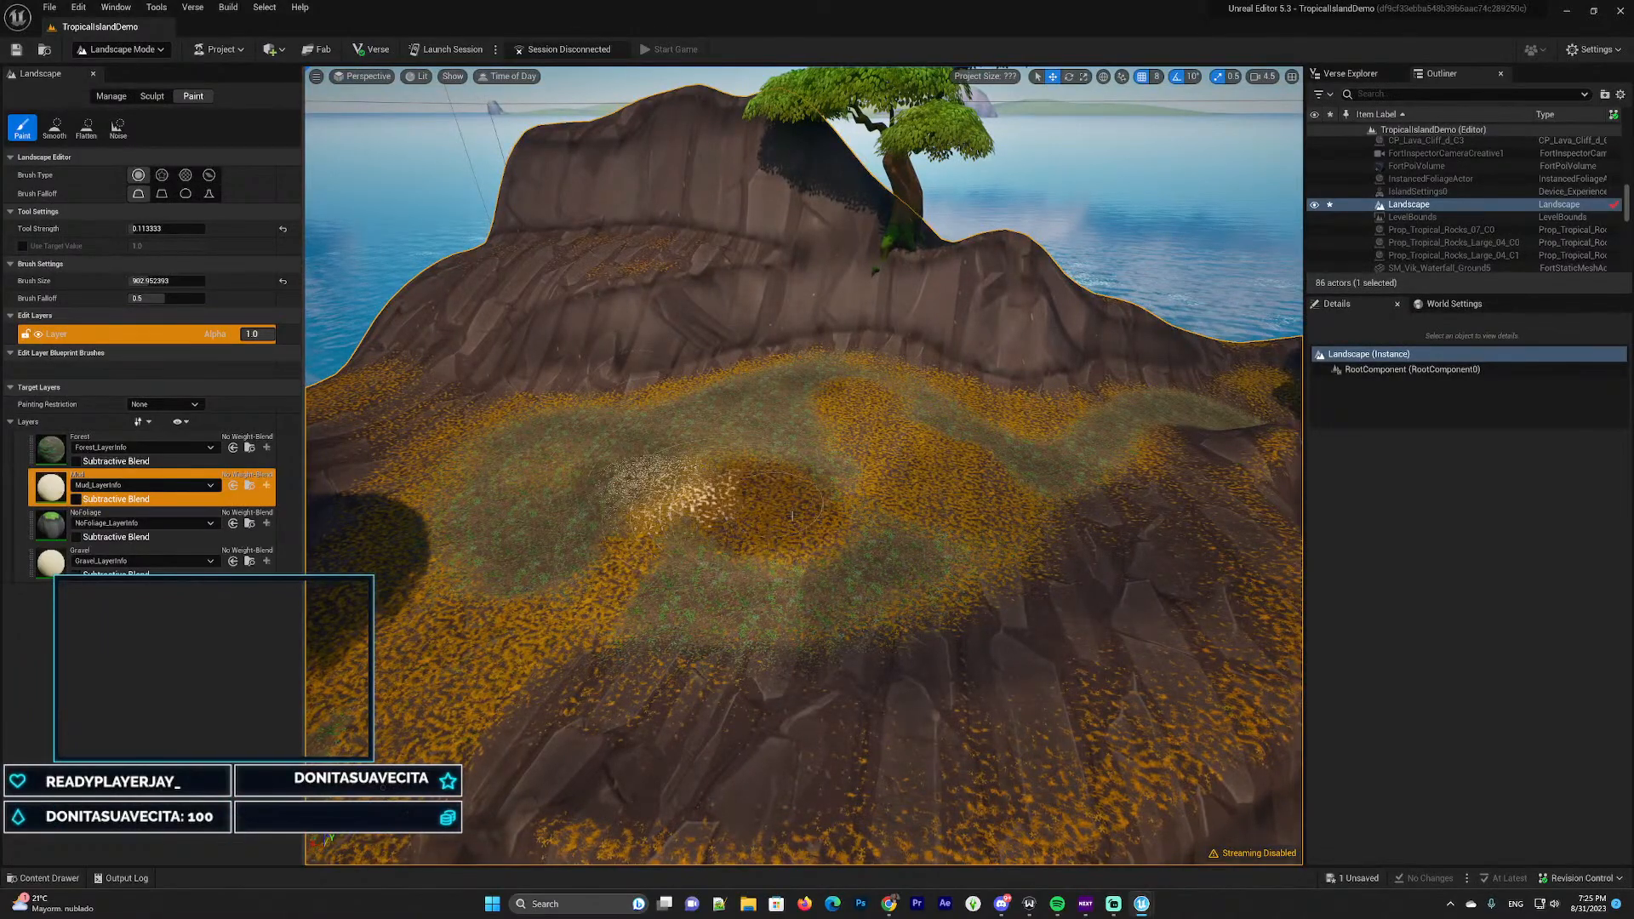
right_click_drag(963, 488, 860, 490)
key("w")
key("s")
Choose the Gravel layer and paint it around the Mud patch and across the rocky ledge in front of it
left_click(127, 514)
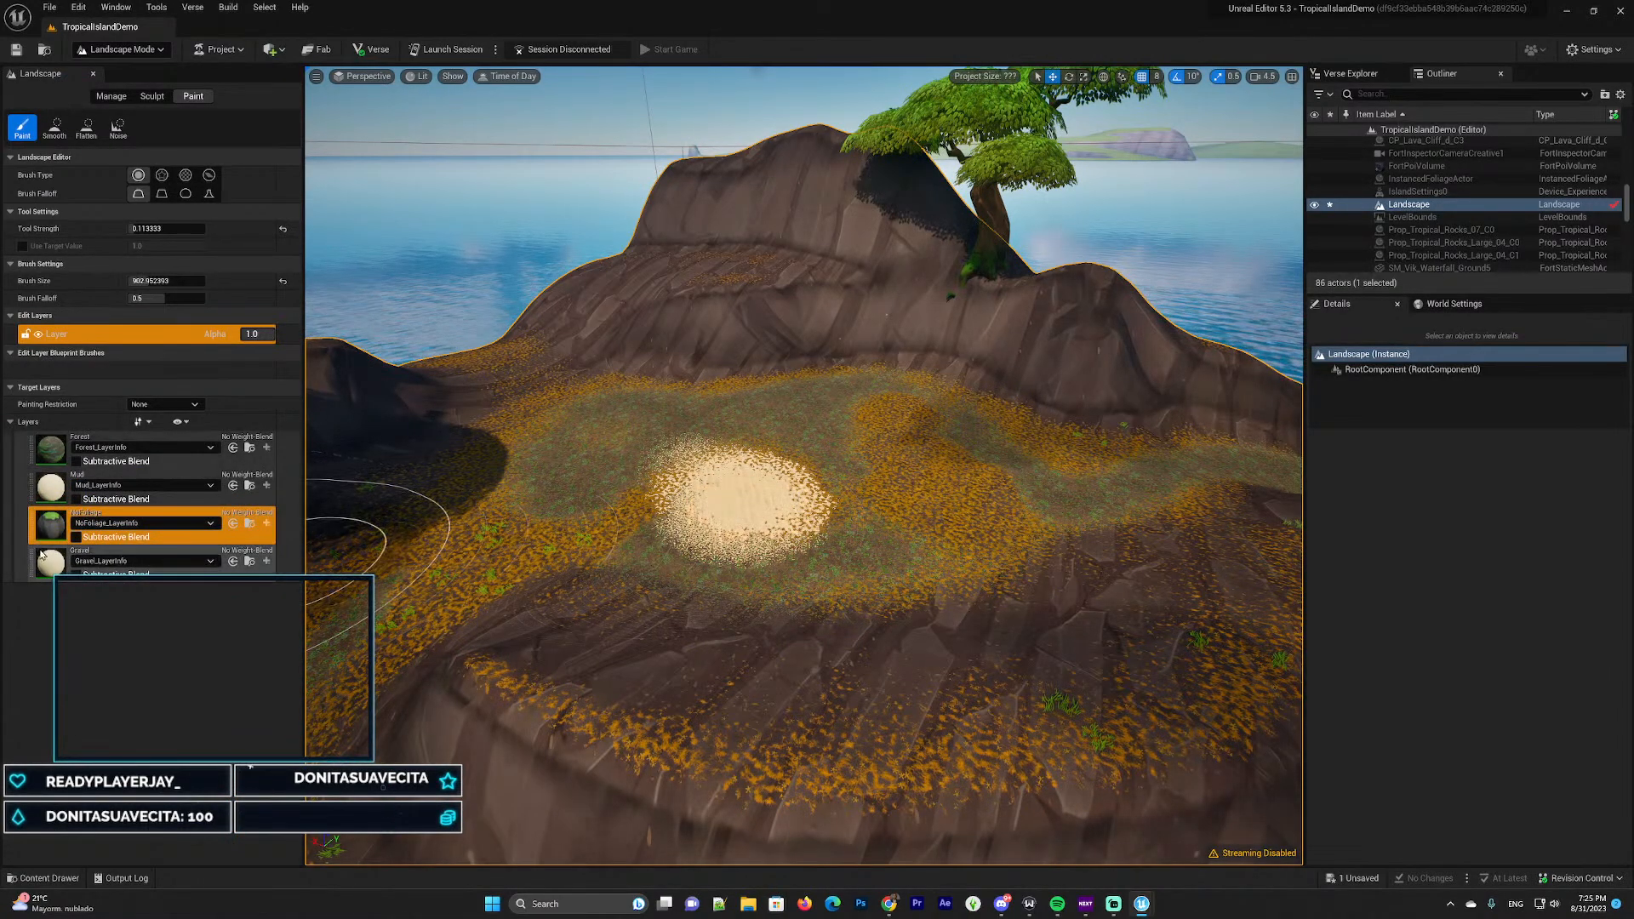
left_click(128, 561)
left_click(690, 525)
left_click(792, 518)
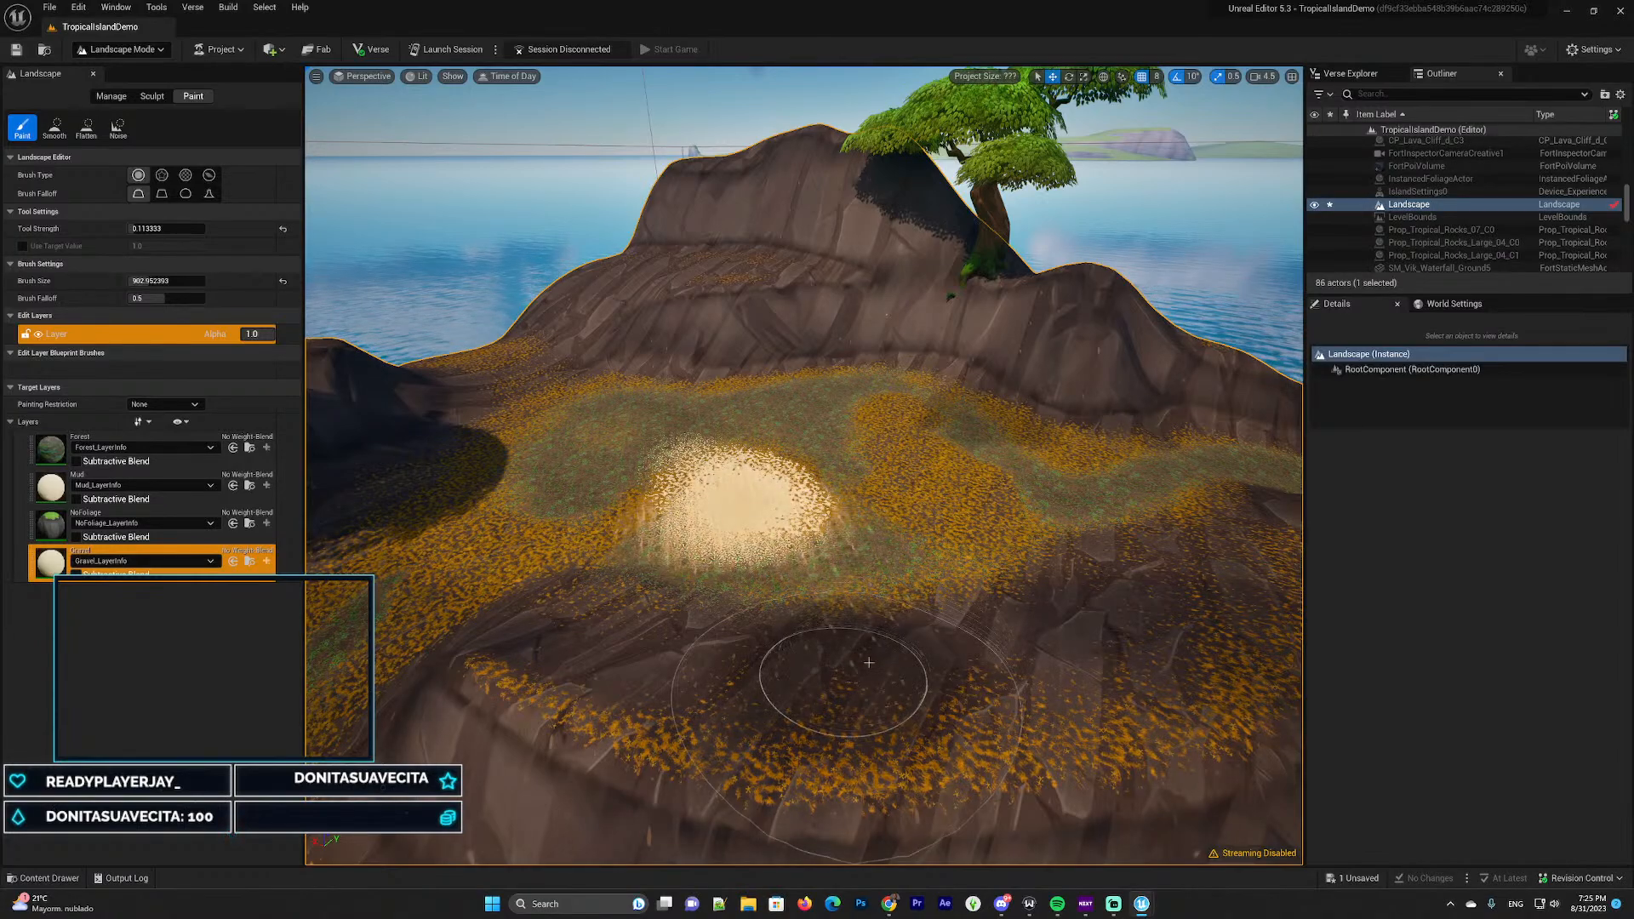
left_click_drag(885, 669, 825, 653)
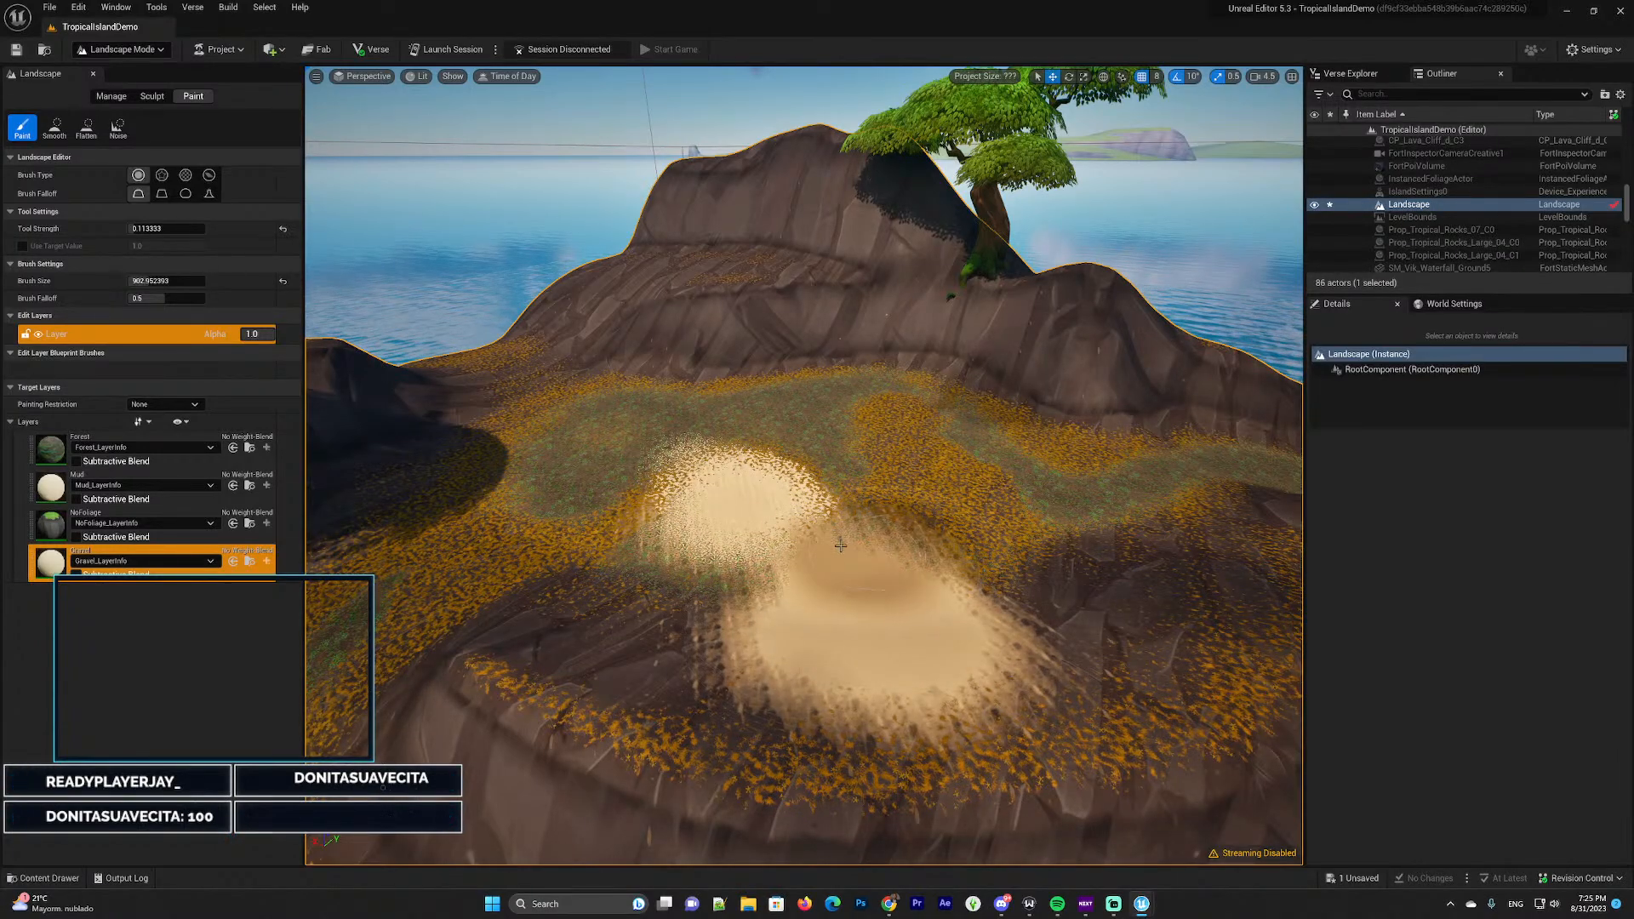
Pull back from the painted hilltop and show the Manage tools' options for creating a new landscape
mouse_move(864, 562)
right_mouse_down()
mouse_move(961, 557)
mouse_move(833, 555)
mouse_move(1182, 557)
mouse_move(1233, 476)
mouse_move(991, 453)
mouse_move(1054, 340)
mouse_move(1000, 376)
right_mouse_up()
key("w")
key("s")
key("w")
key("s")
key("w")
key("s")
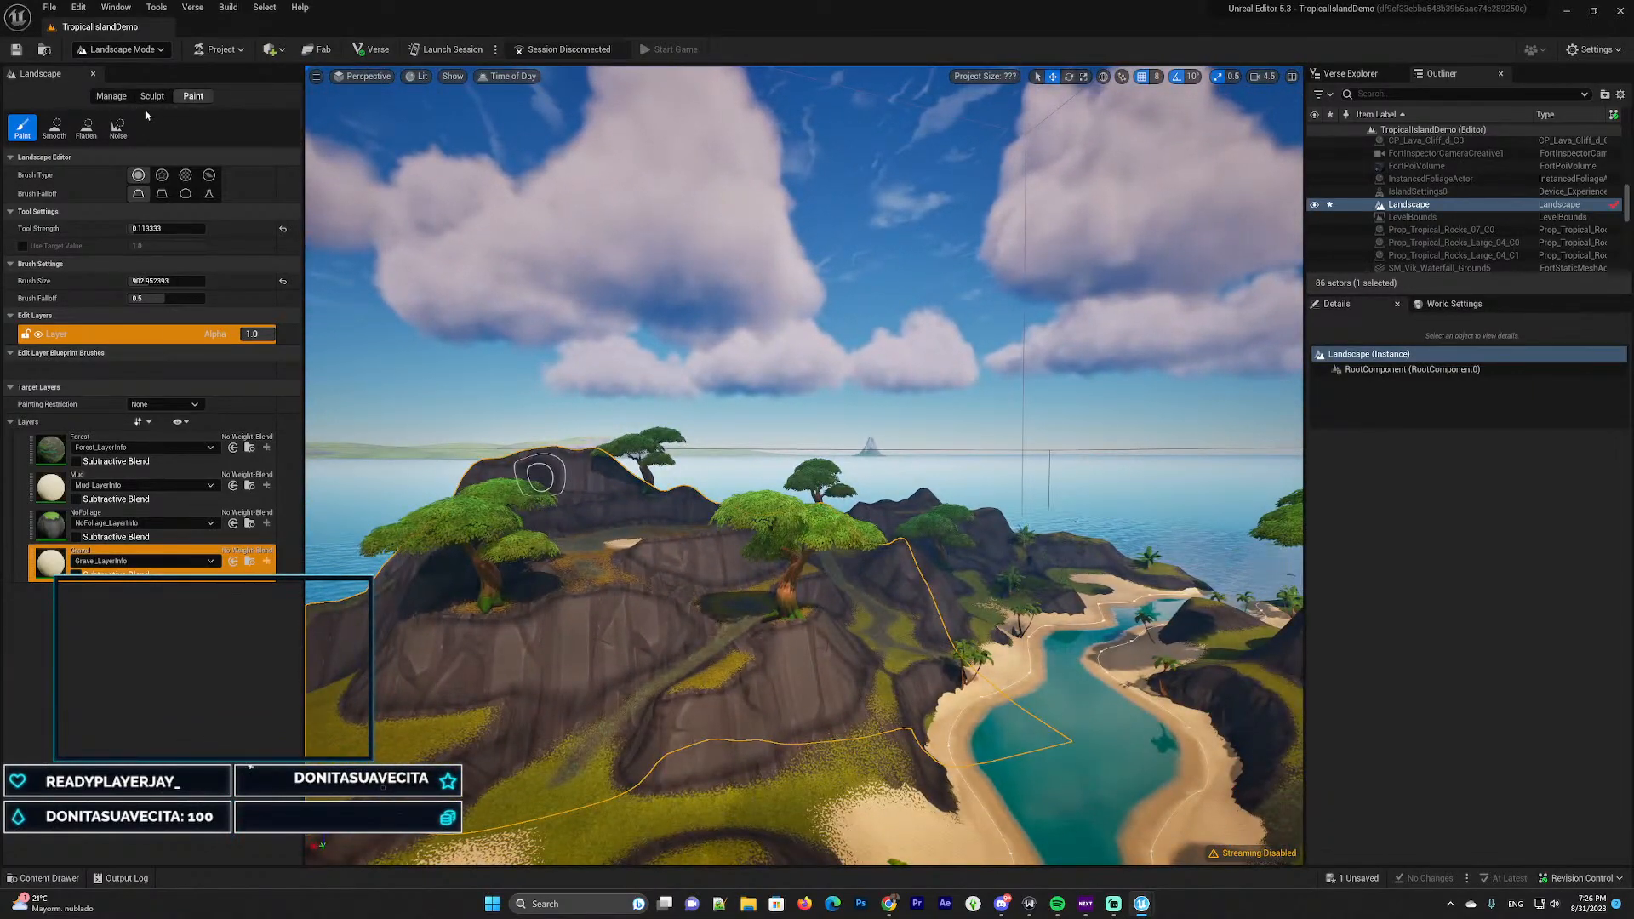
left_click(113, 96)
left_click(23, 129)
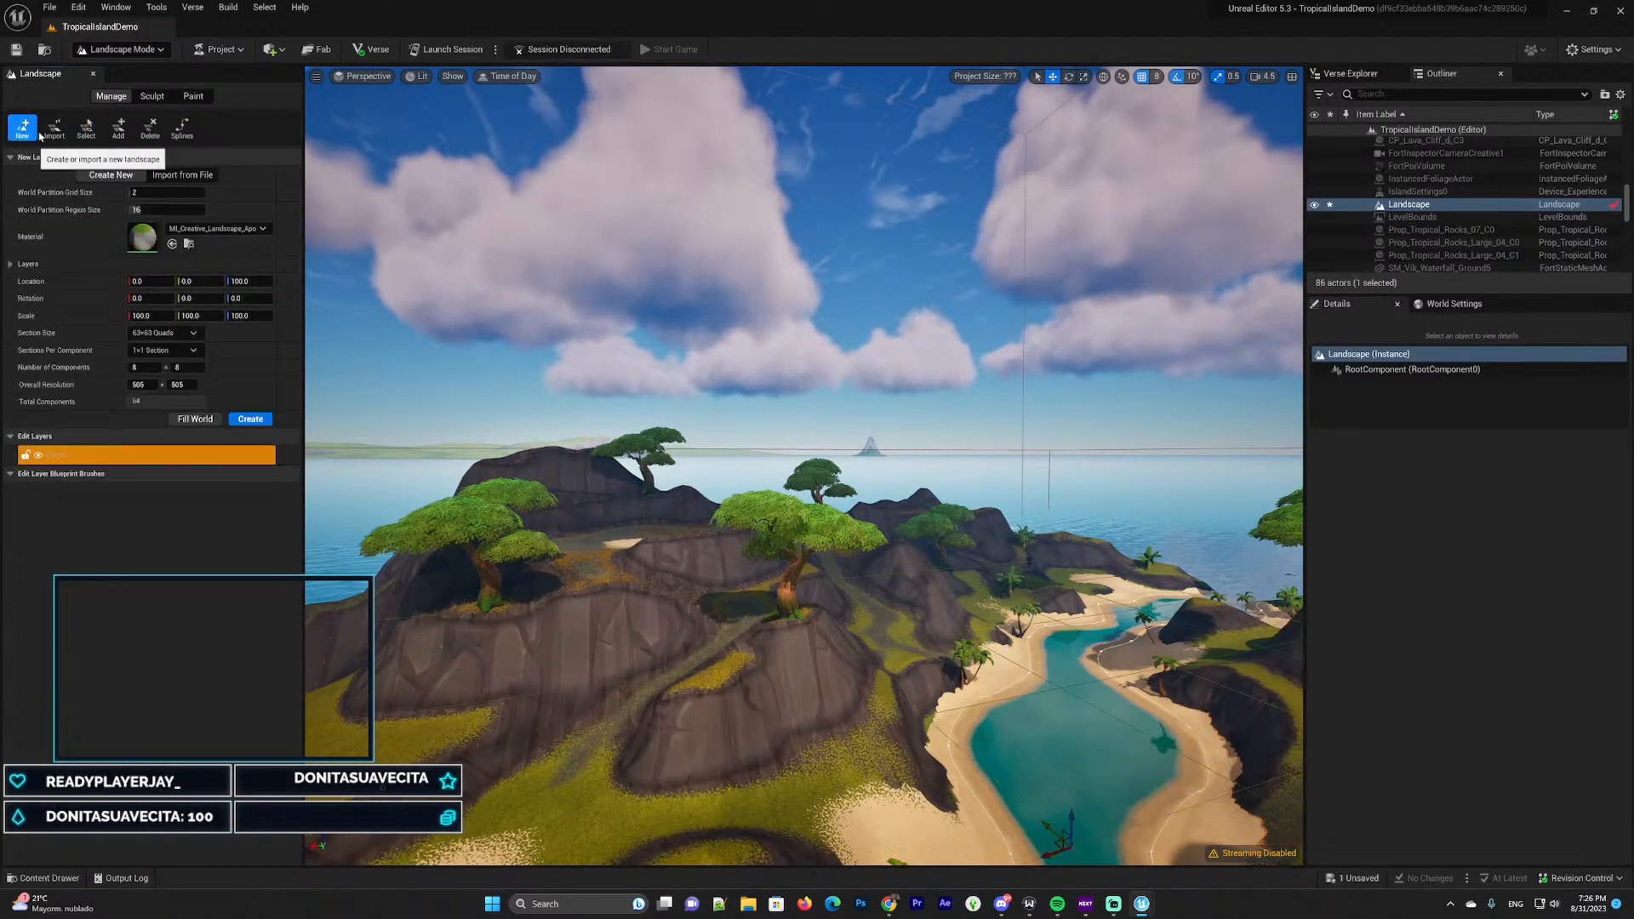
Return to the Sculpt tool and view the whole island from high above
right_click_drag(804, 467, 770, 553)
key("s")
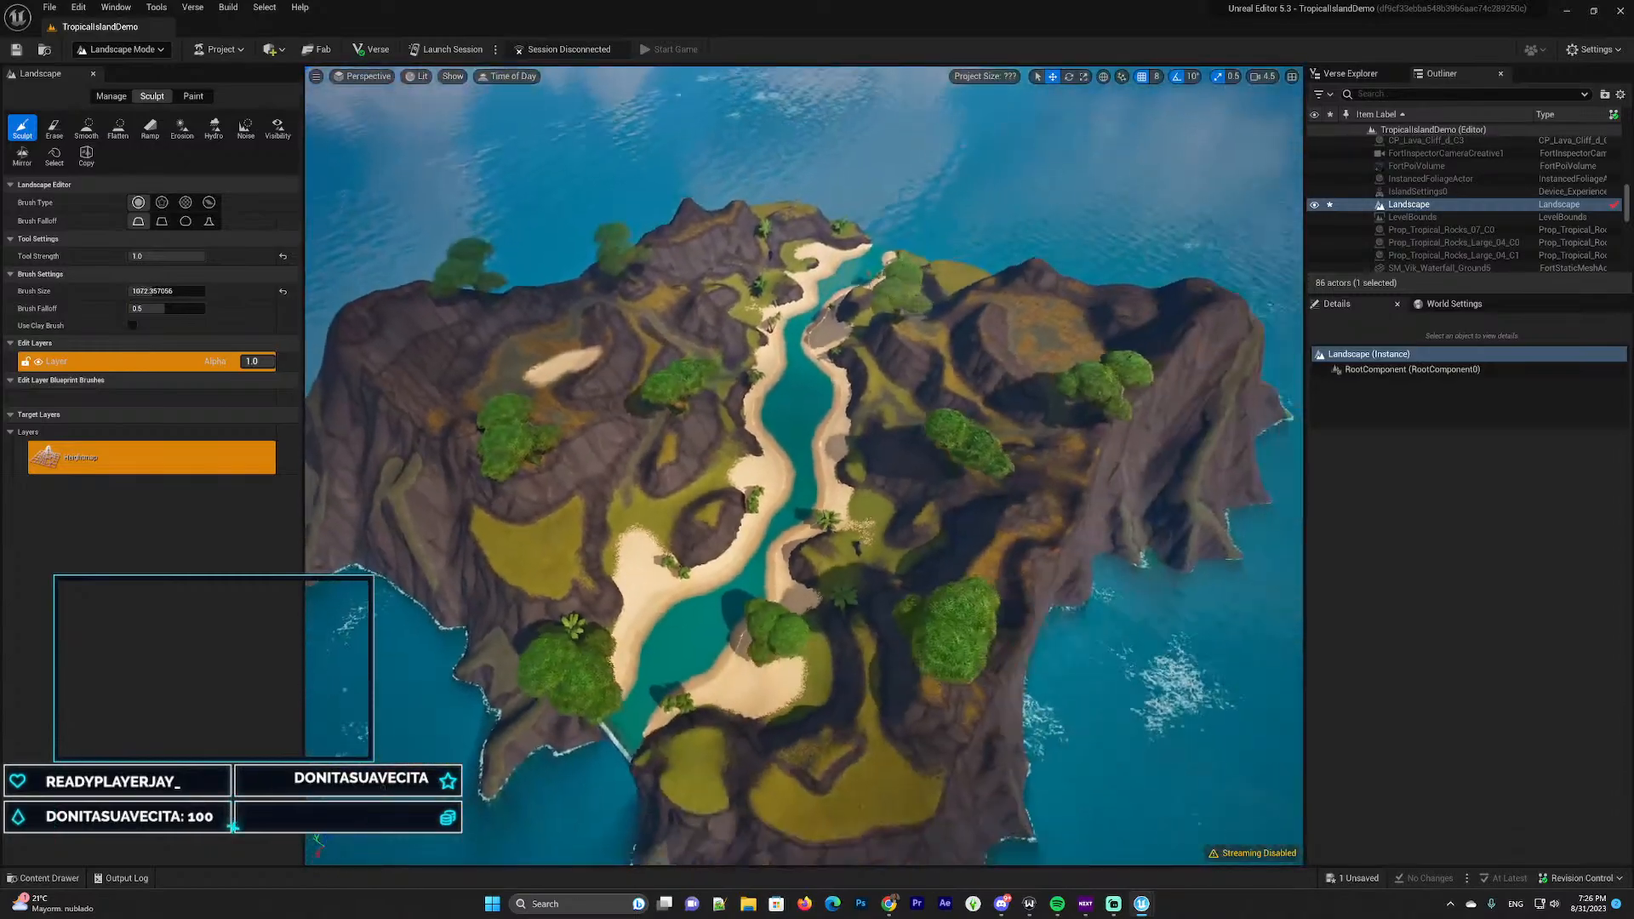
right_click_drag(804, 466, 757, 408)
key("s")
key("w")
right_click_drag(804, 466, 783, 528)
key("s")
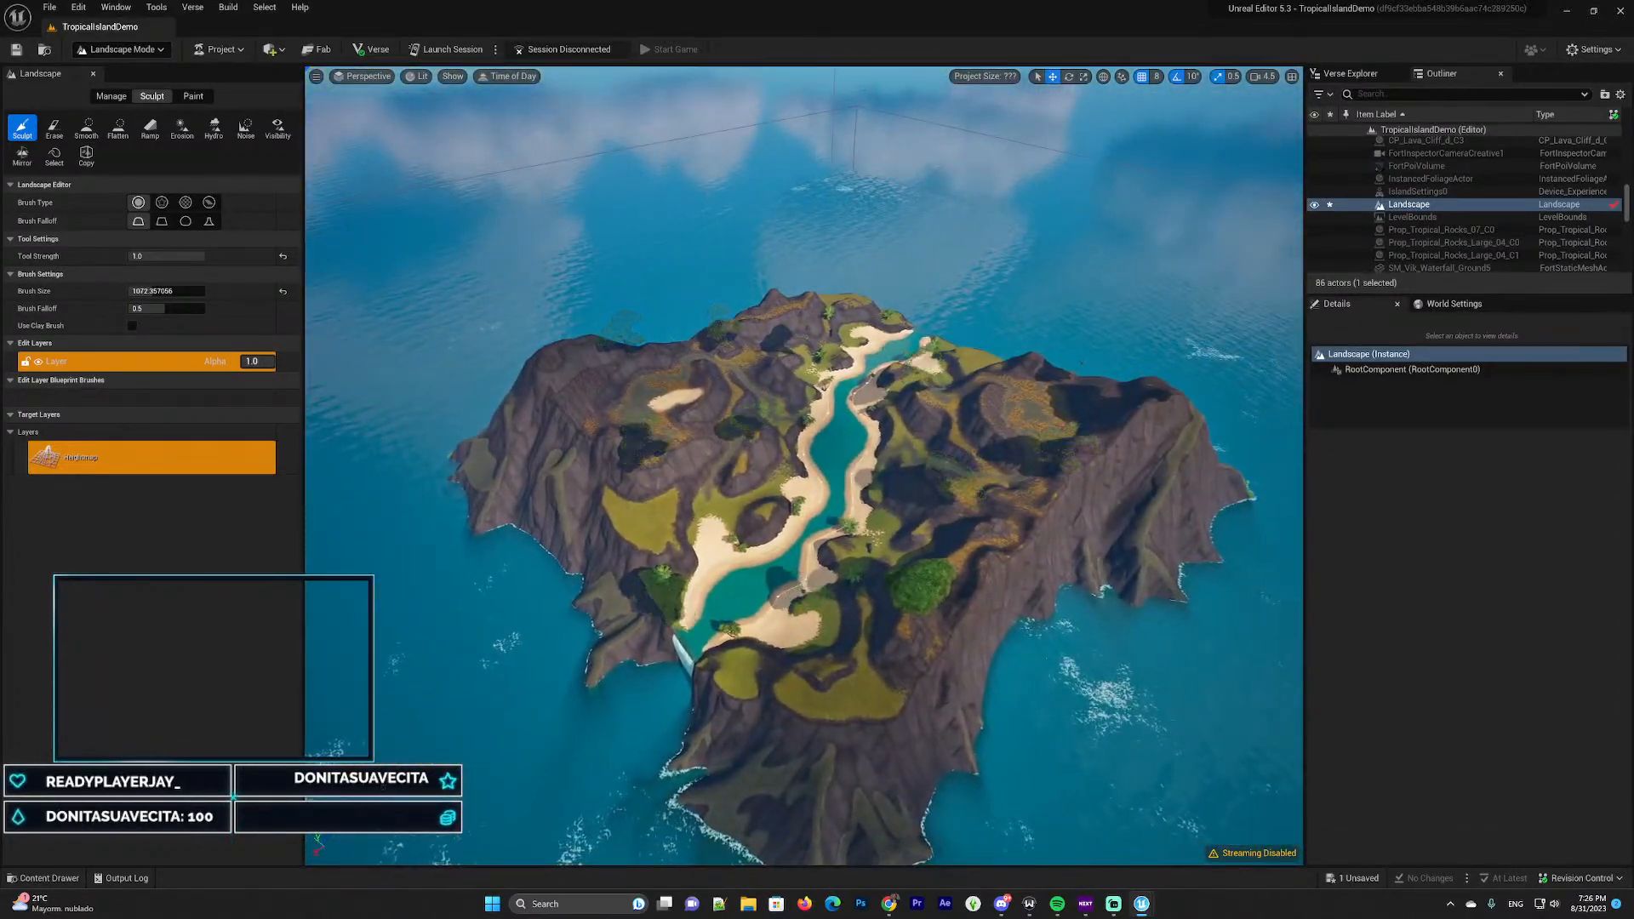
Inspect the island from above and down along the river valley between the rocky hills
right_click_drag(804, 466, 703, 428)
key("d")
key("a")
key("d")
key("a")
key("w")
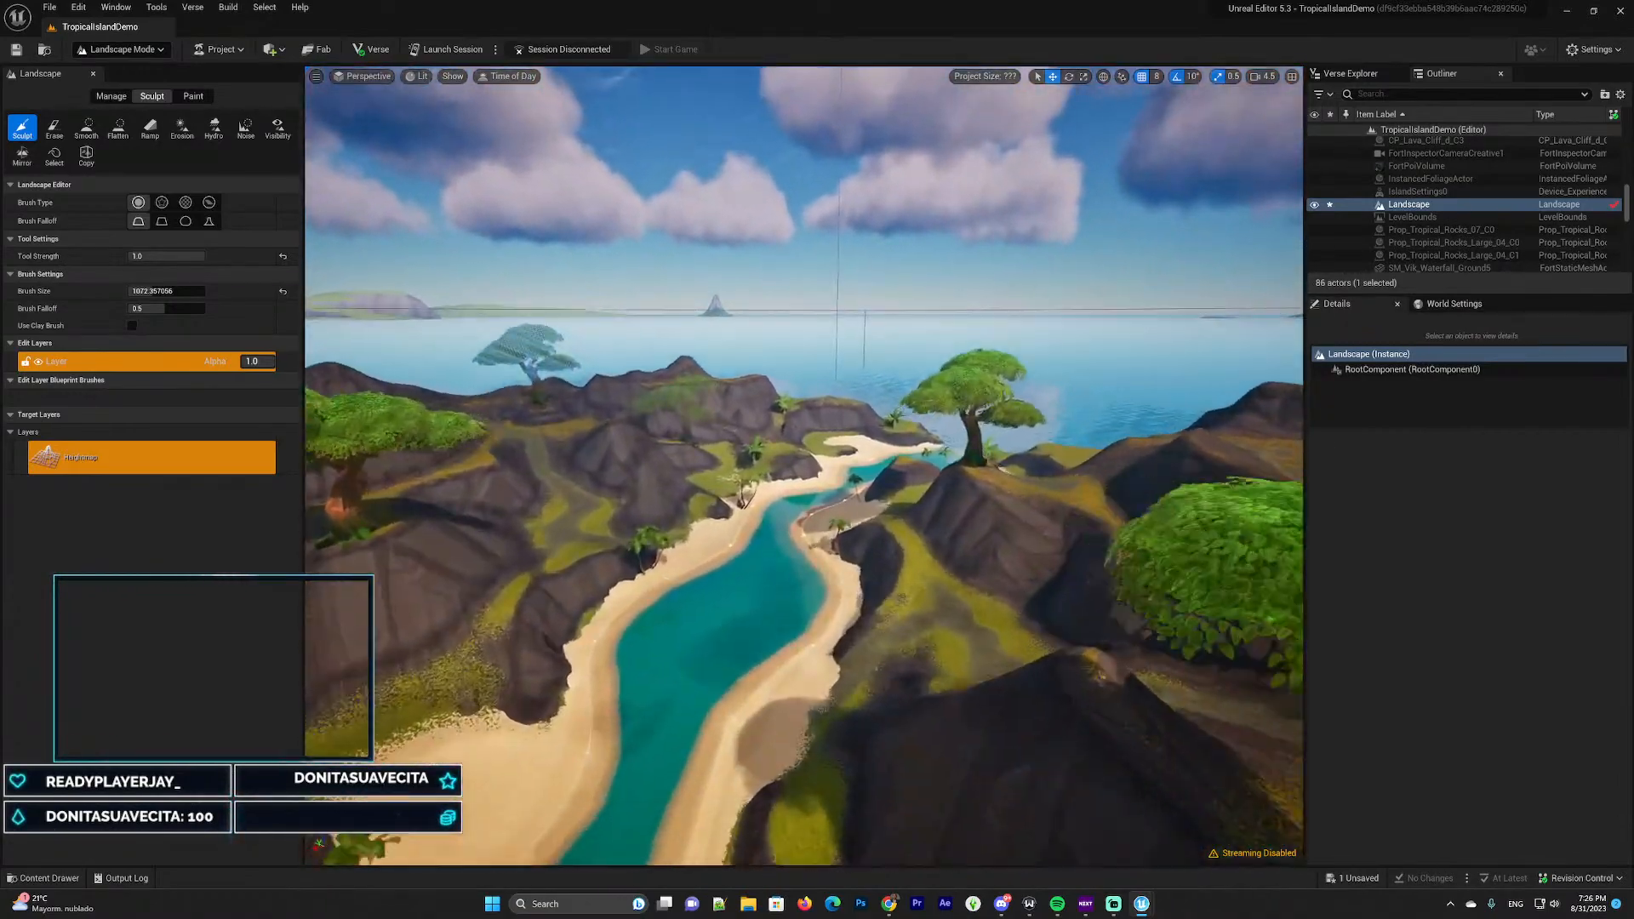
key("s")
right_click_drag(333, 174, 377, 213)
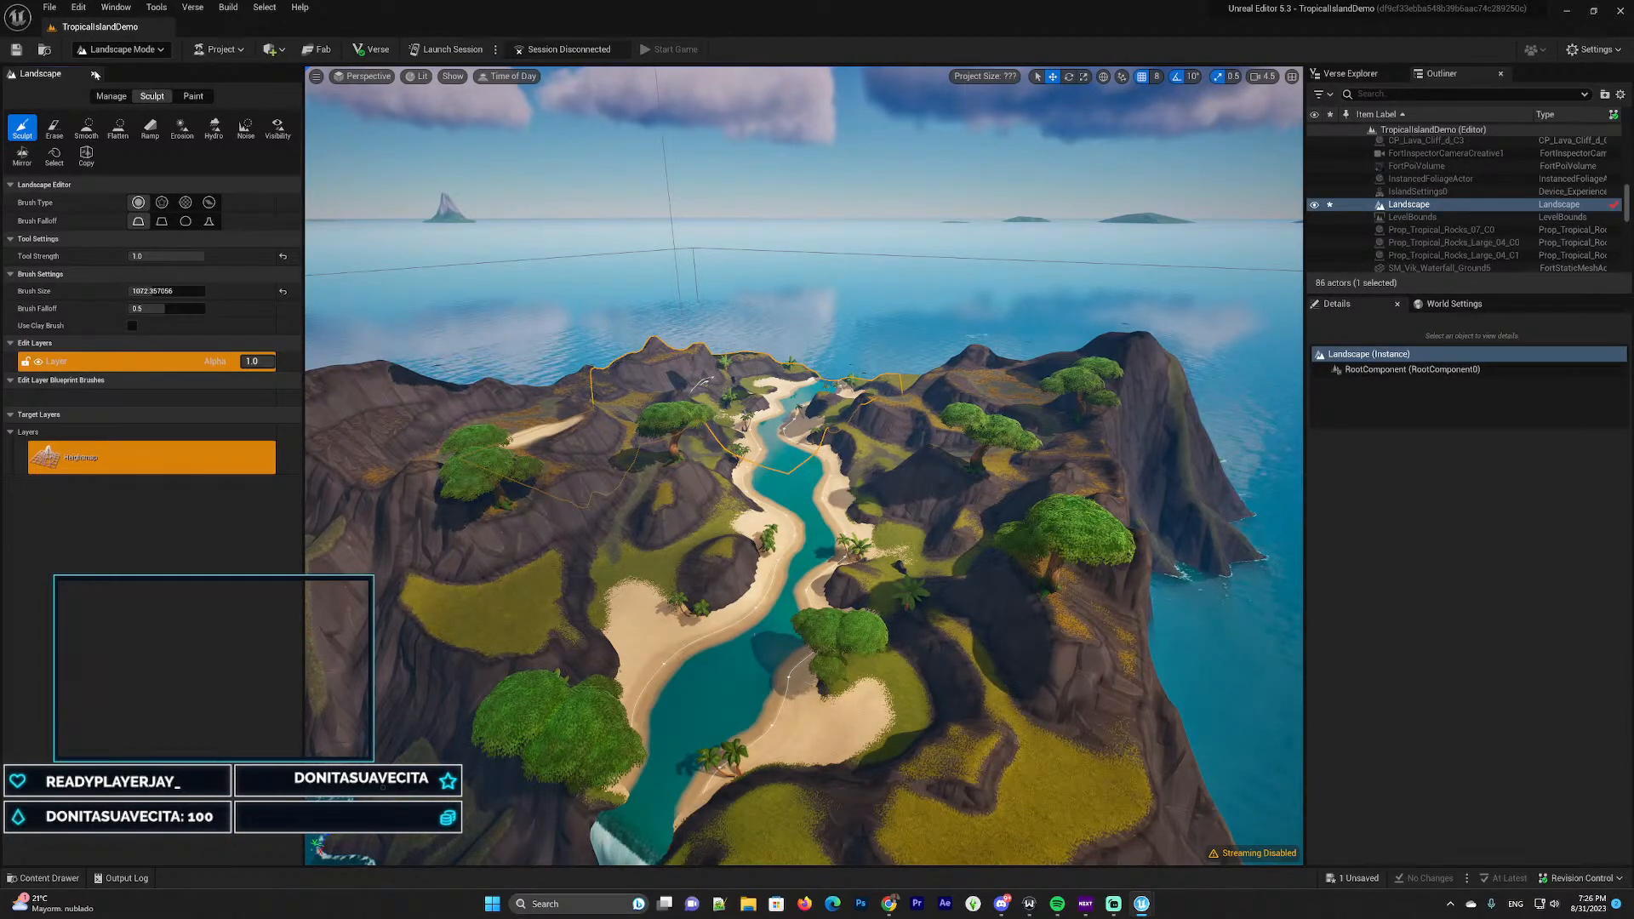
Switch to Foliage mode and show its Paint tool options alongside the river valley
left_click(124, 49)
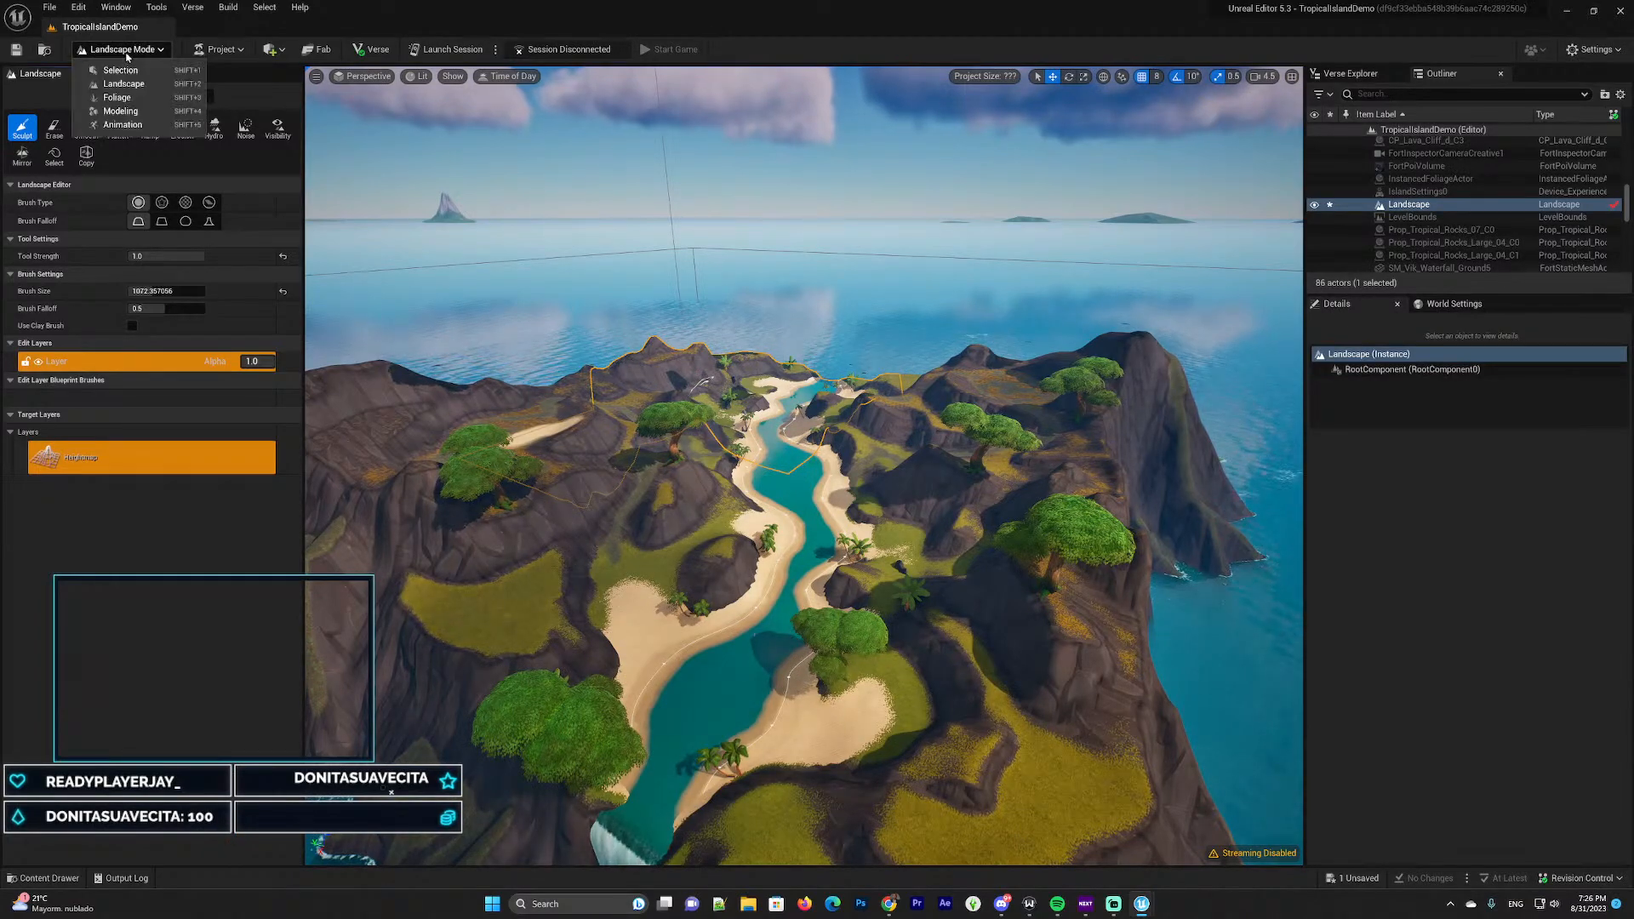
left_click(154, 99)
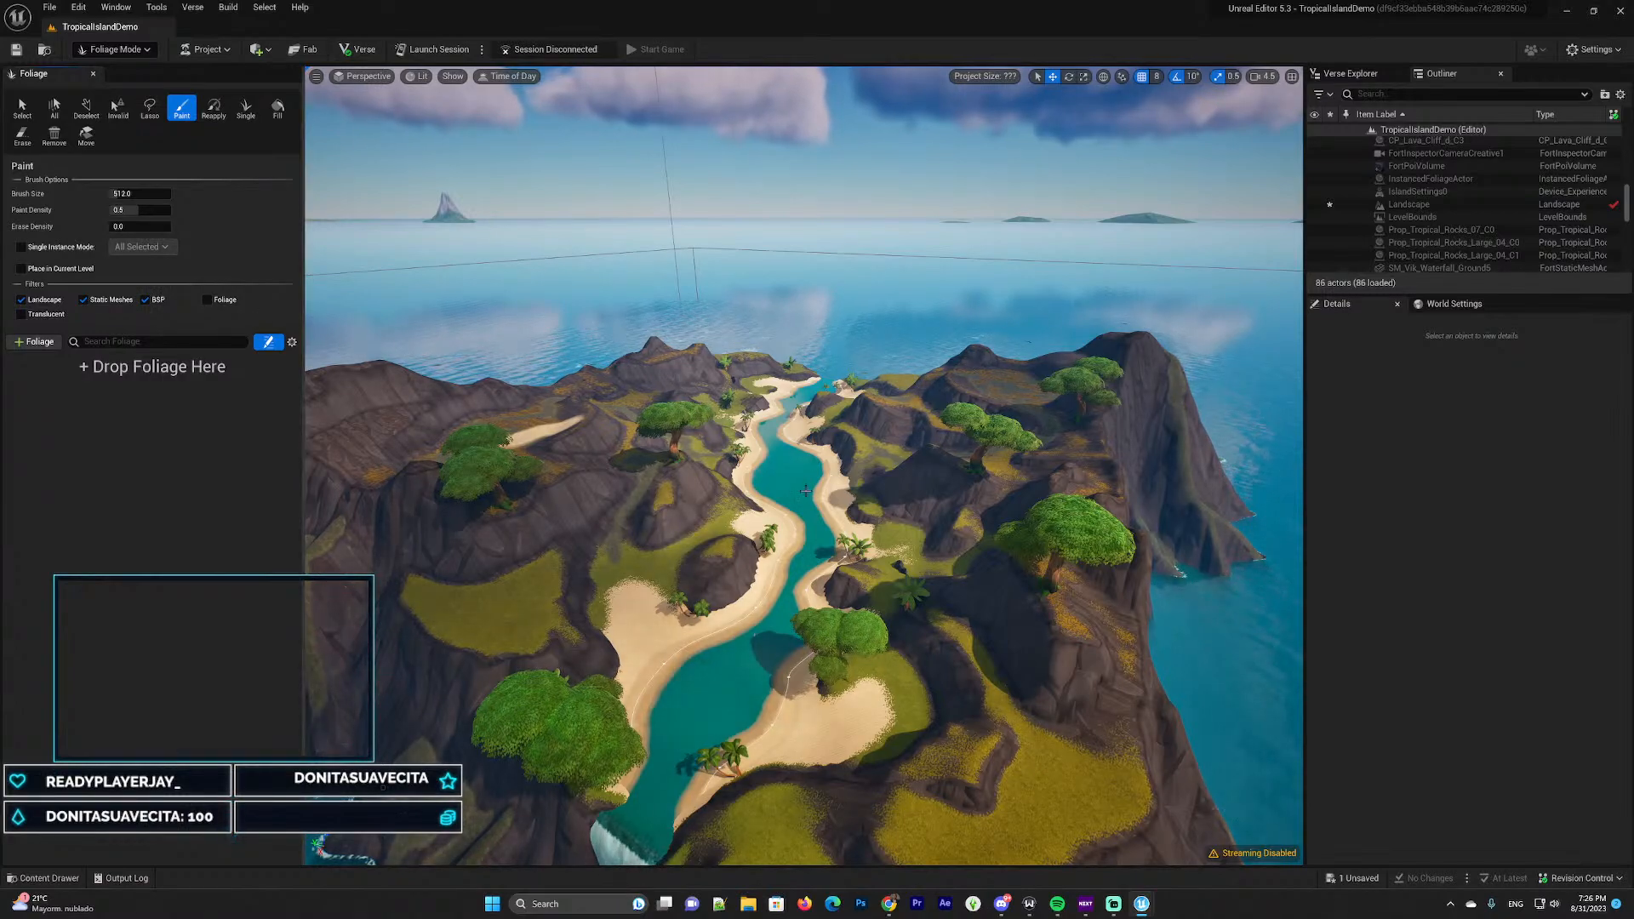
key("w")
mouse_move(978, 531)
right_mouse_down()
mouse_move(952, 525)
mouse_move(988, 466)
mouse_move(944, 557)
mouse_move(804, 553)
mouse_move(878, 501)
mouse_move(954, 499)
mouse_move(1004, 528)
right_mouse_up()
key("s")
key("a")
key("w")
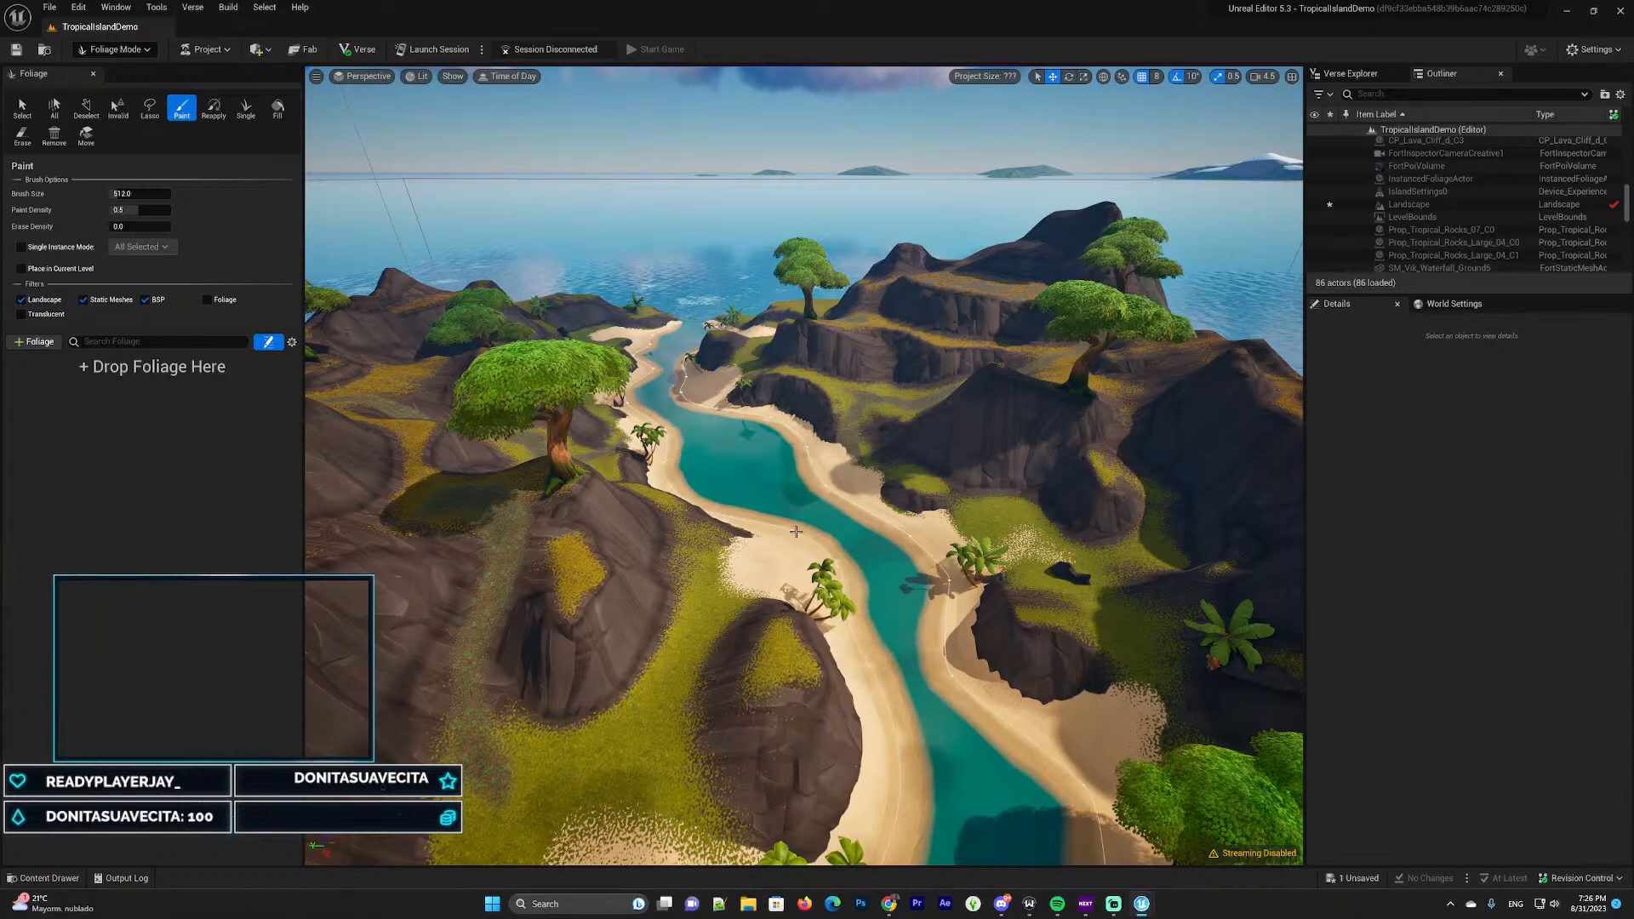
Examine the trees, plants and grassy slopes around the river from several angles in Foliage mode
right_click_drag(795, 531, 662, 538)
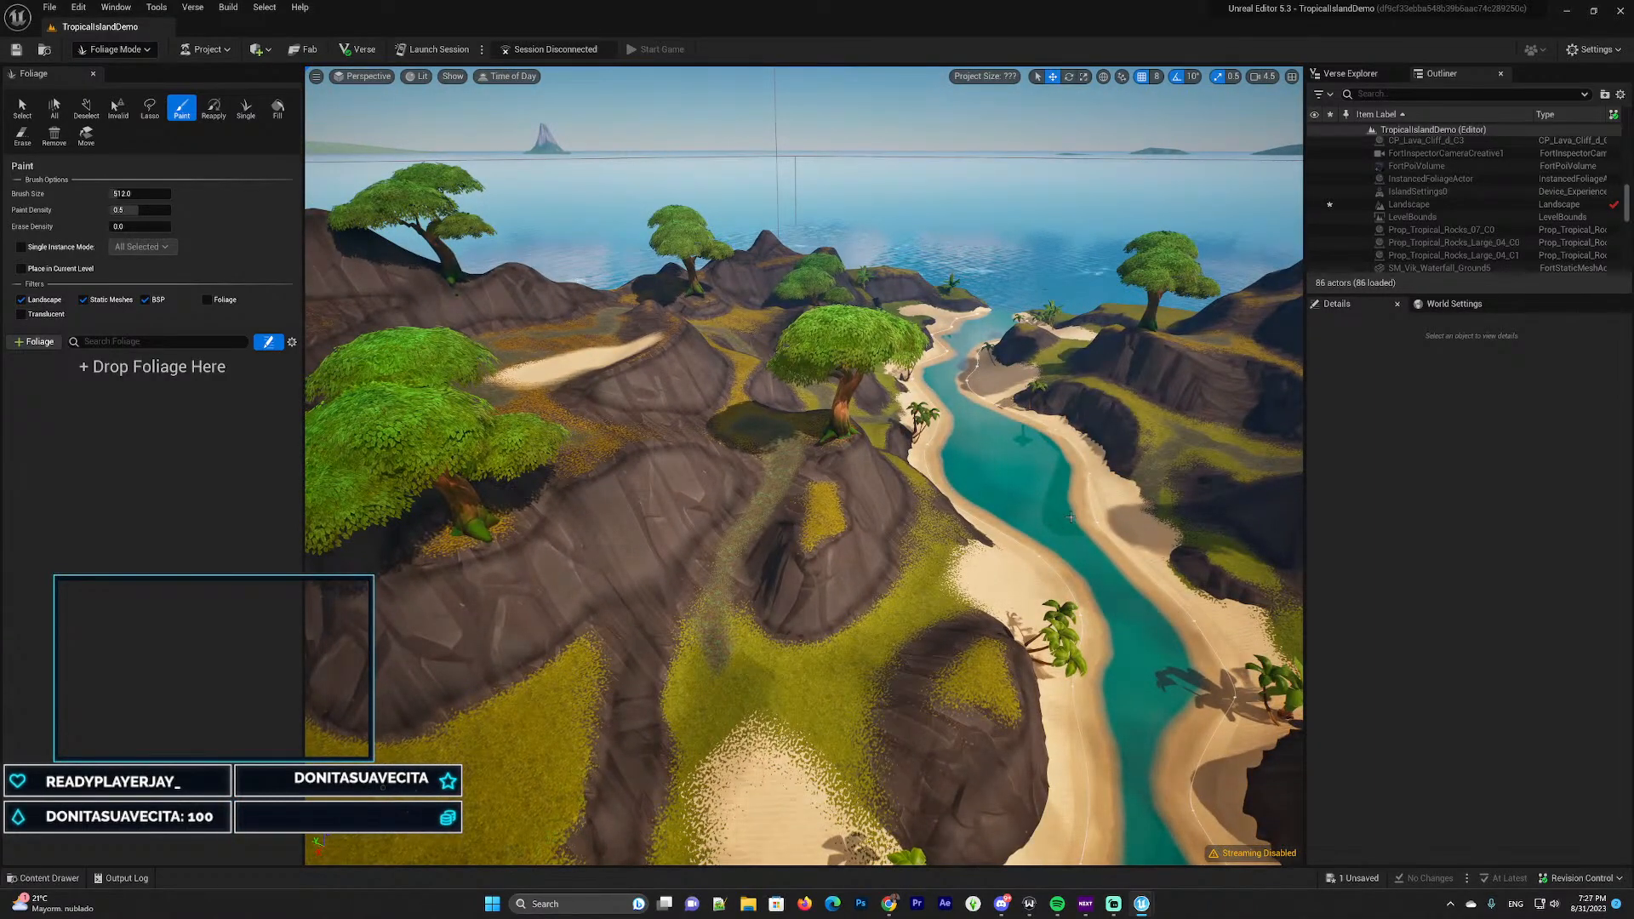
right_click_drag(1071, 517, 1006, 517)
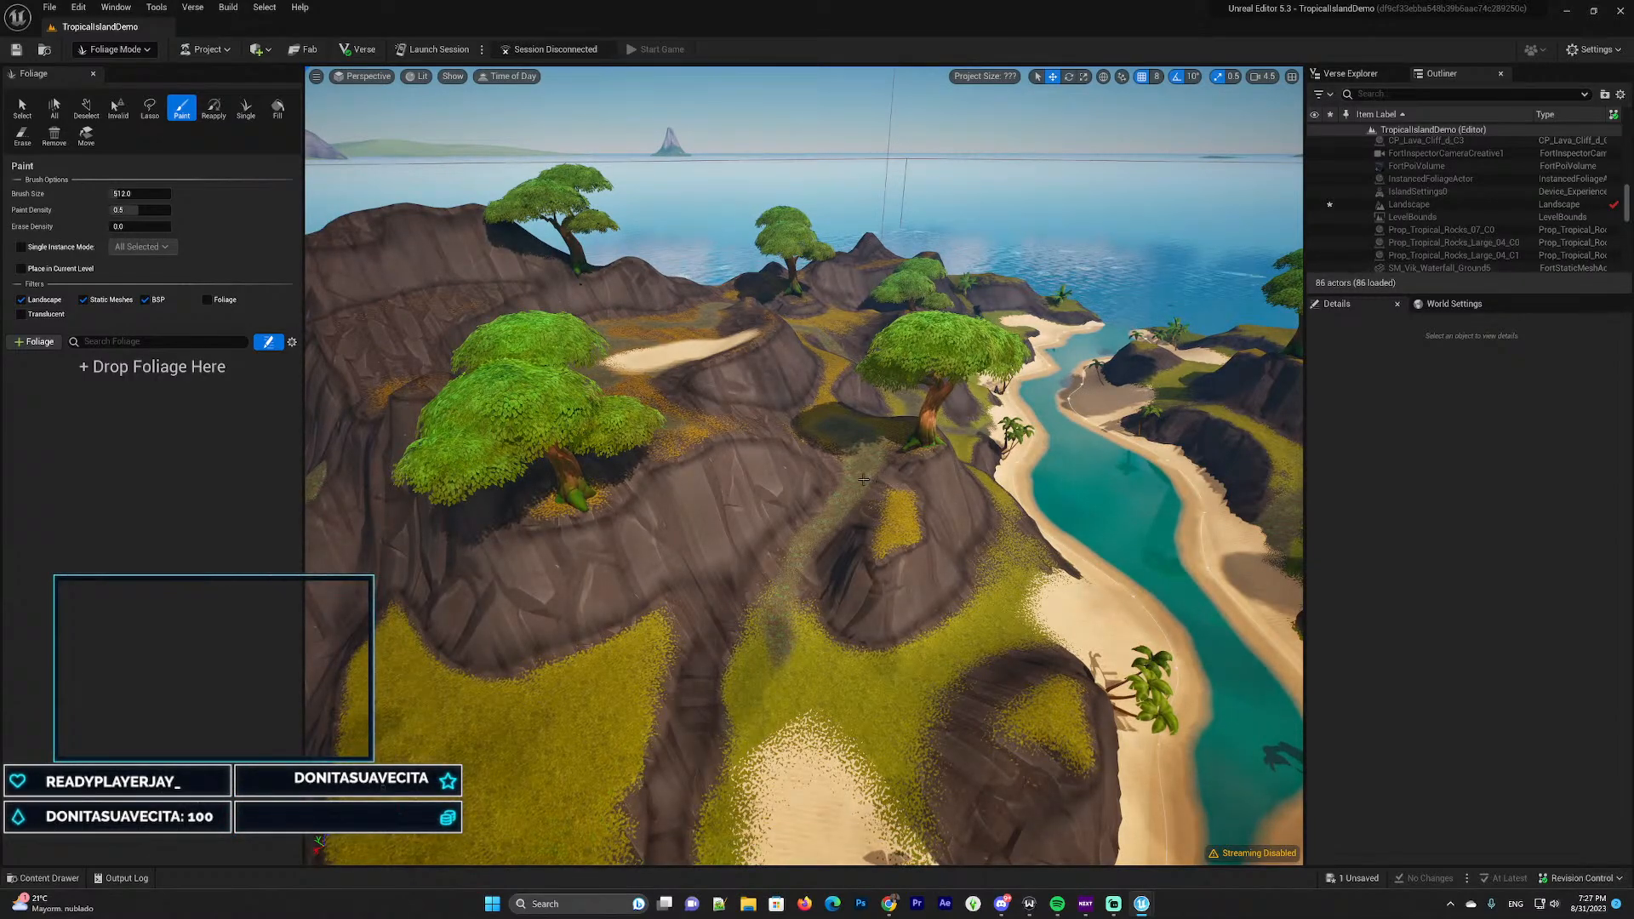
right_click_drag(889, 442, 882, 439)
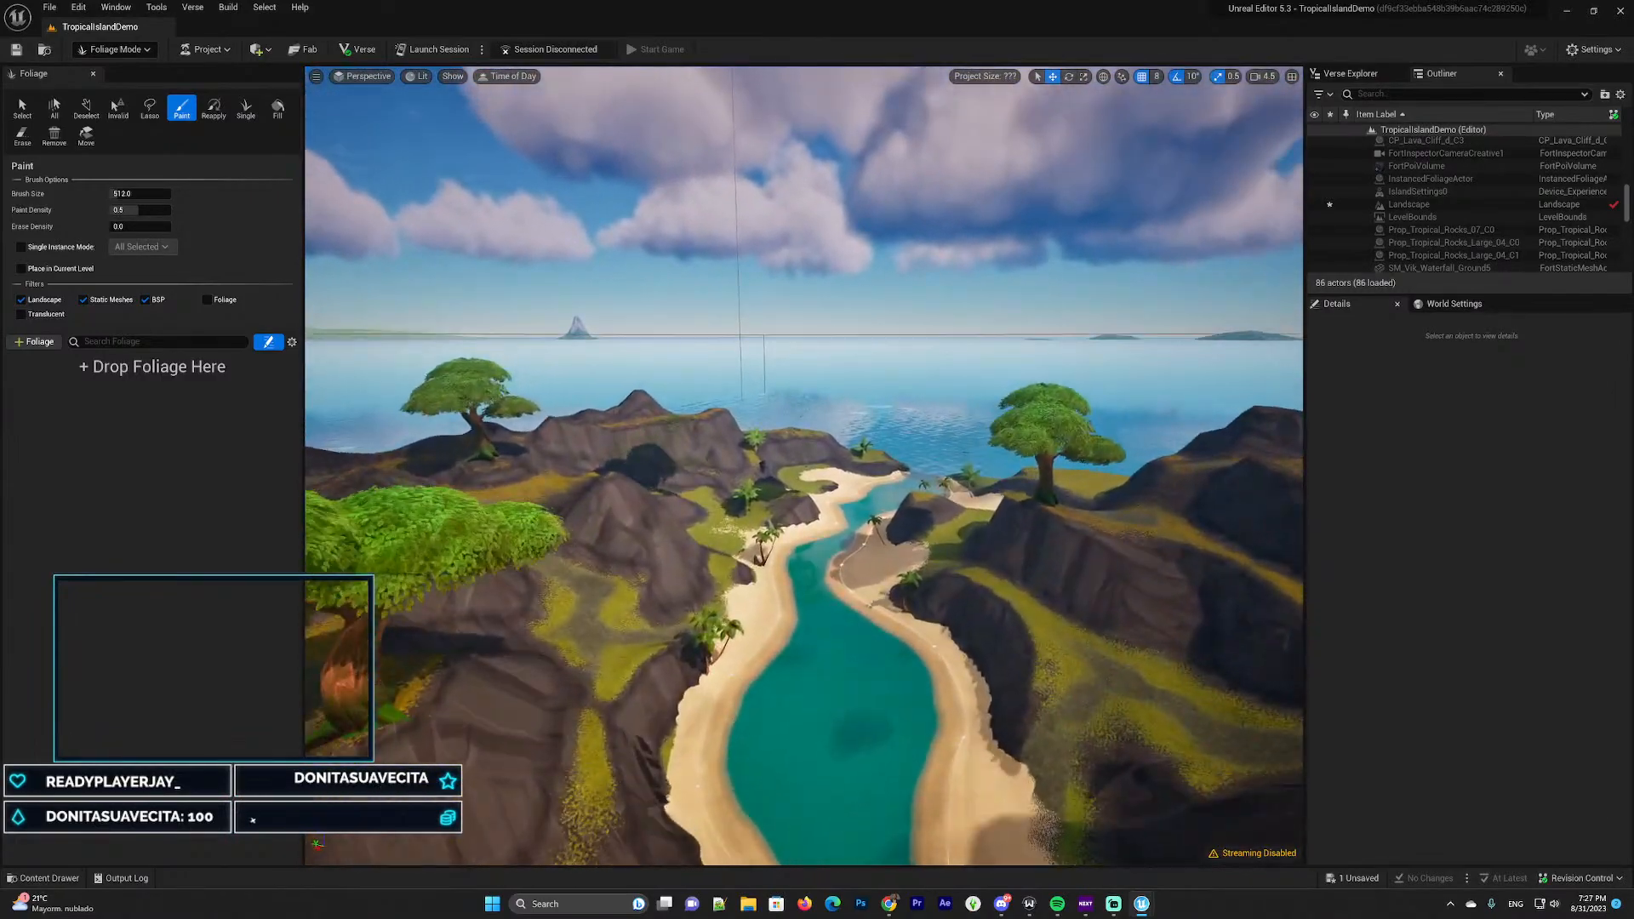
right_click_drag(803, 466, 928, 424)
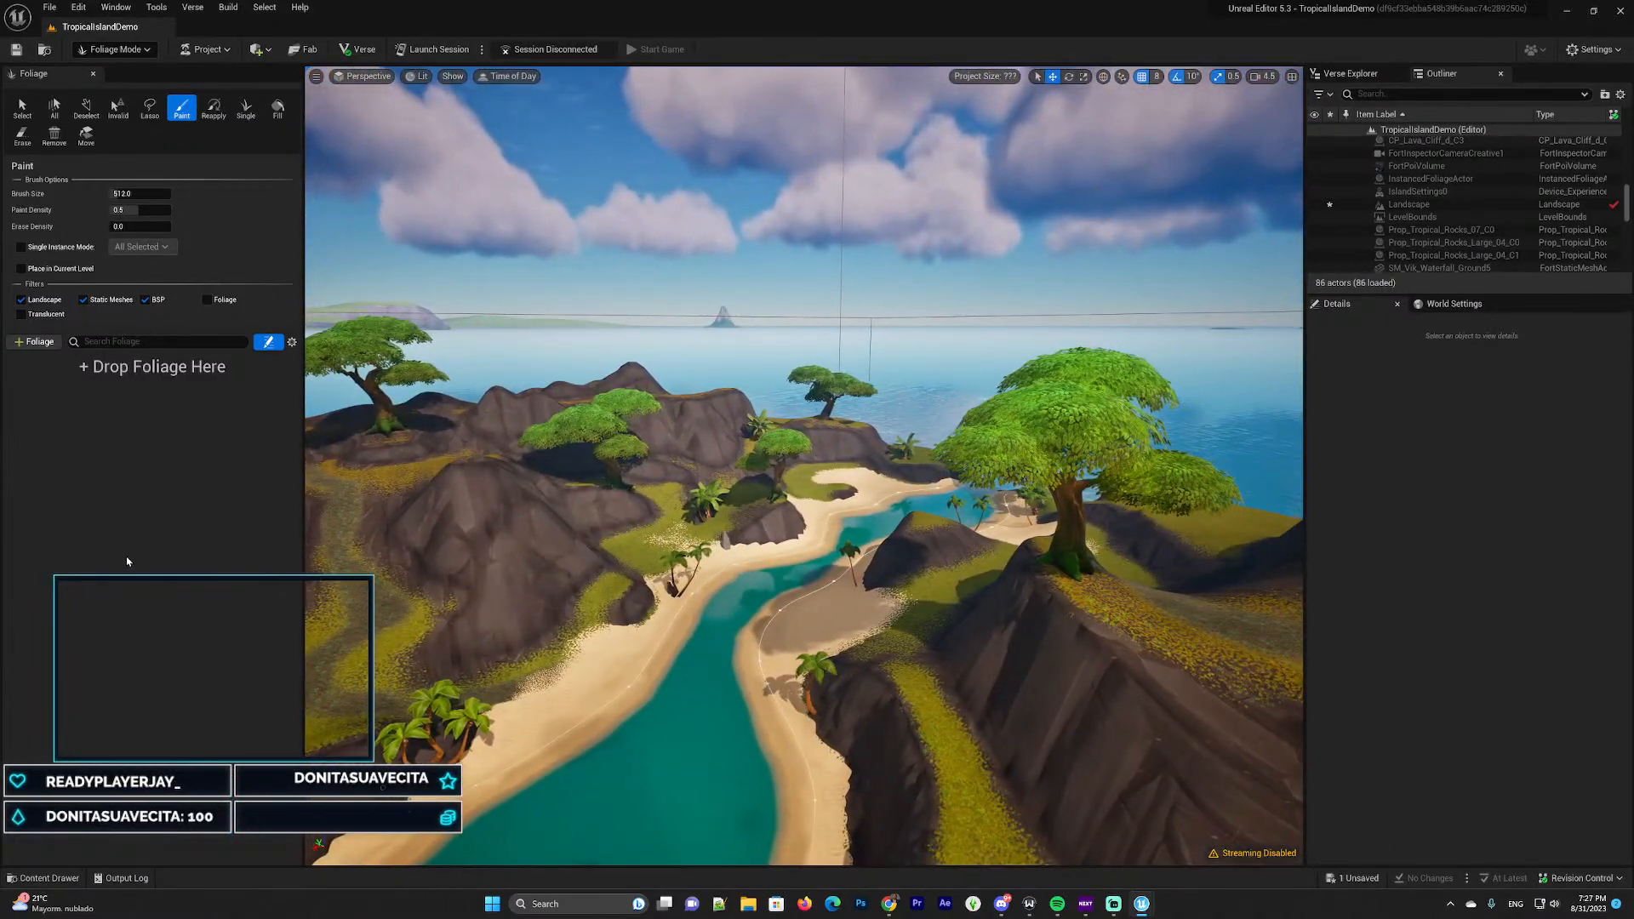
mouse_move(704, 473)
right_mouse_down()
mouse_move(630, 476)
mouse_move(704, 474)
right_mouse_up()
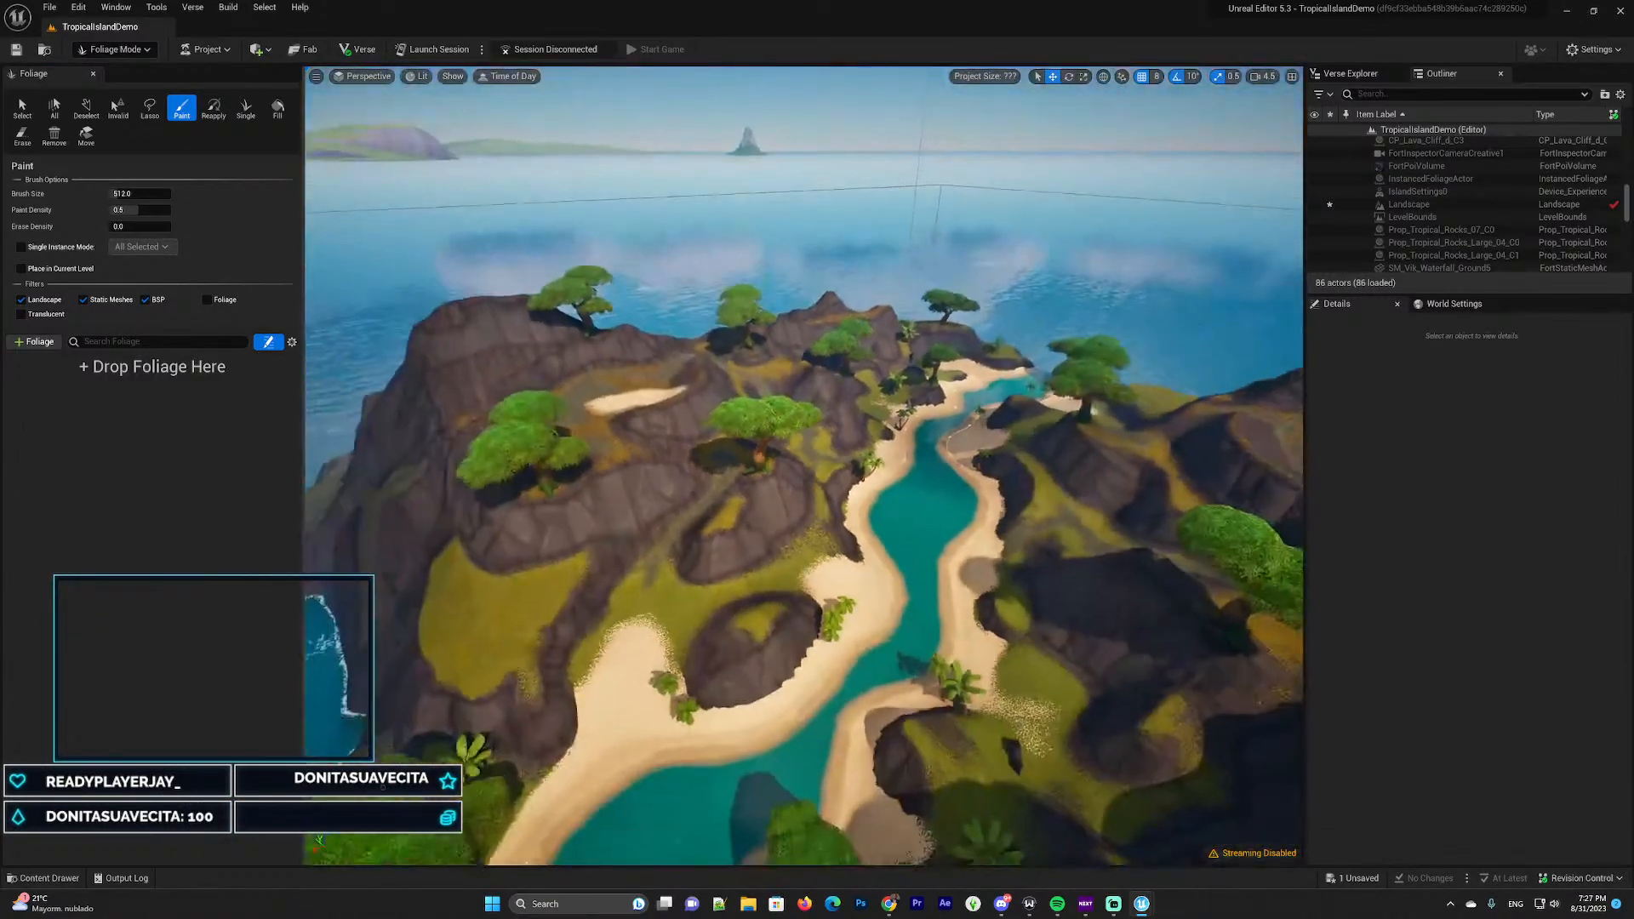
right_click_drag(803, 466, 803, 453)
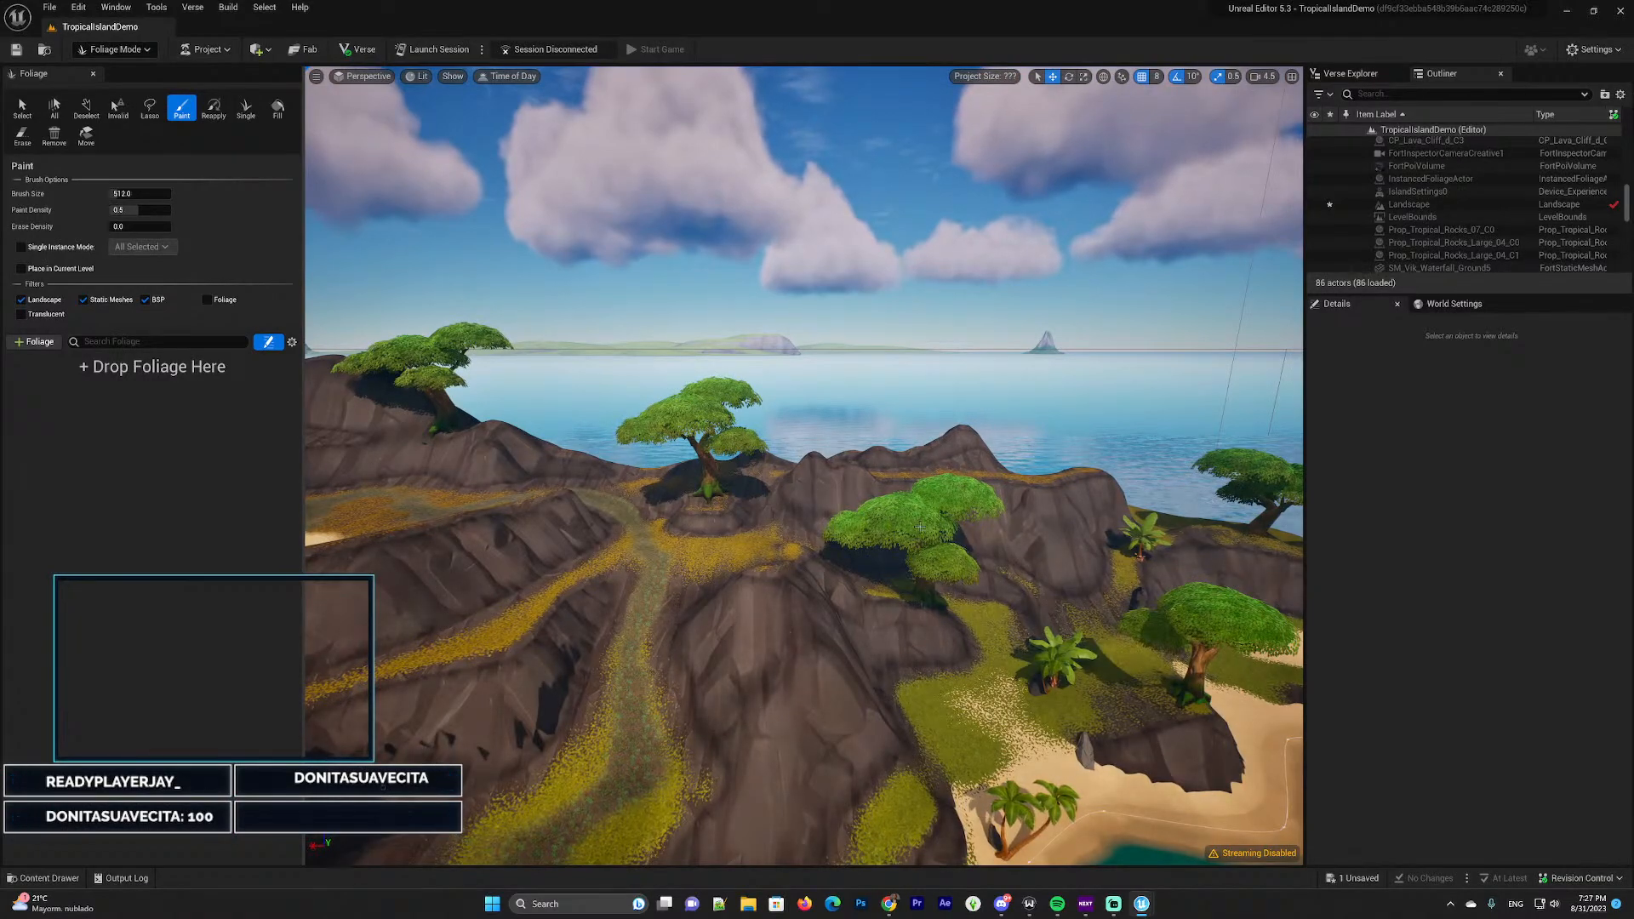
Return to Selection mode and select the jungle tree Athena_Tree_Jungle_01_C0 on the hillside
left_click(115, 48)
left_click(115, 70)
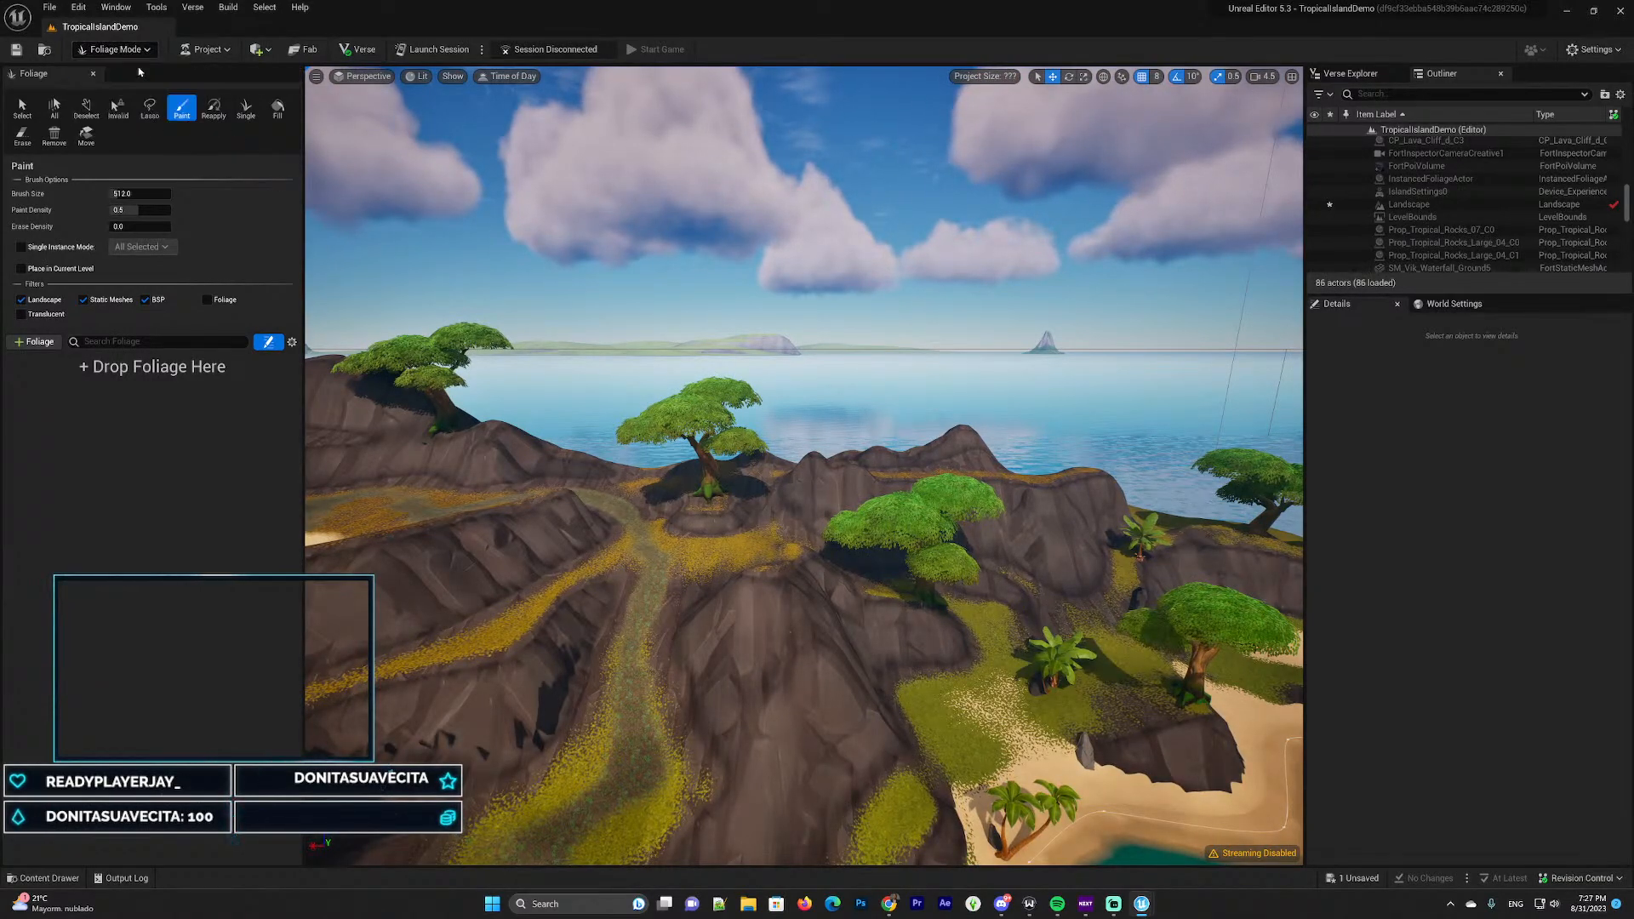
right_click_drag(1041, 570, 1041, 596)
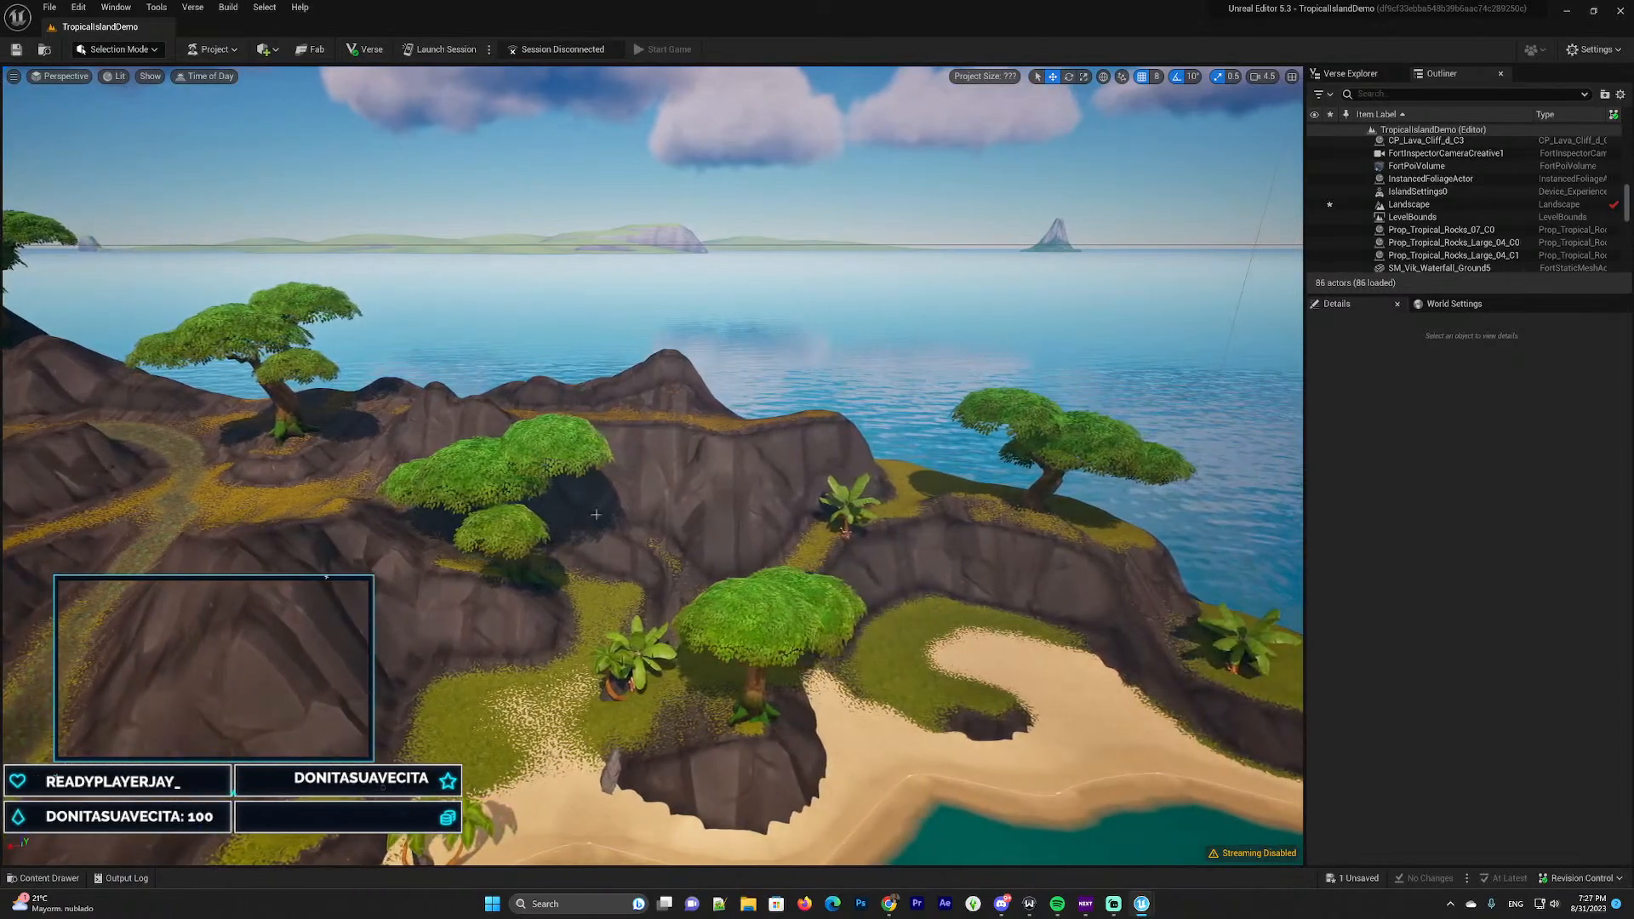
left_click(491, 480)
right_click_drag(704, 391, 594, 356)
key("w")
left_click(733, 443)
Fly along the river and over the hills to inspect the beaches, cliffs and trees up close
key("s")
right_click_drag(733, 443, 507, 430)
key("w")
key("s")
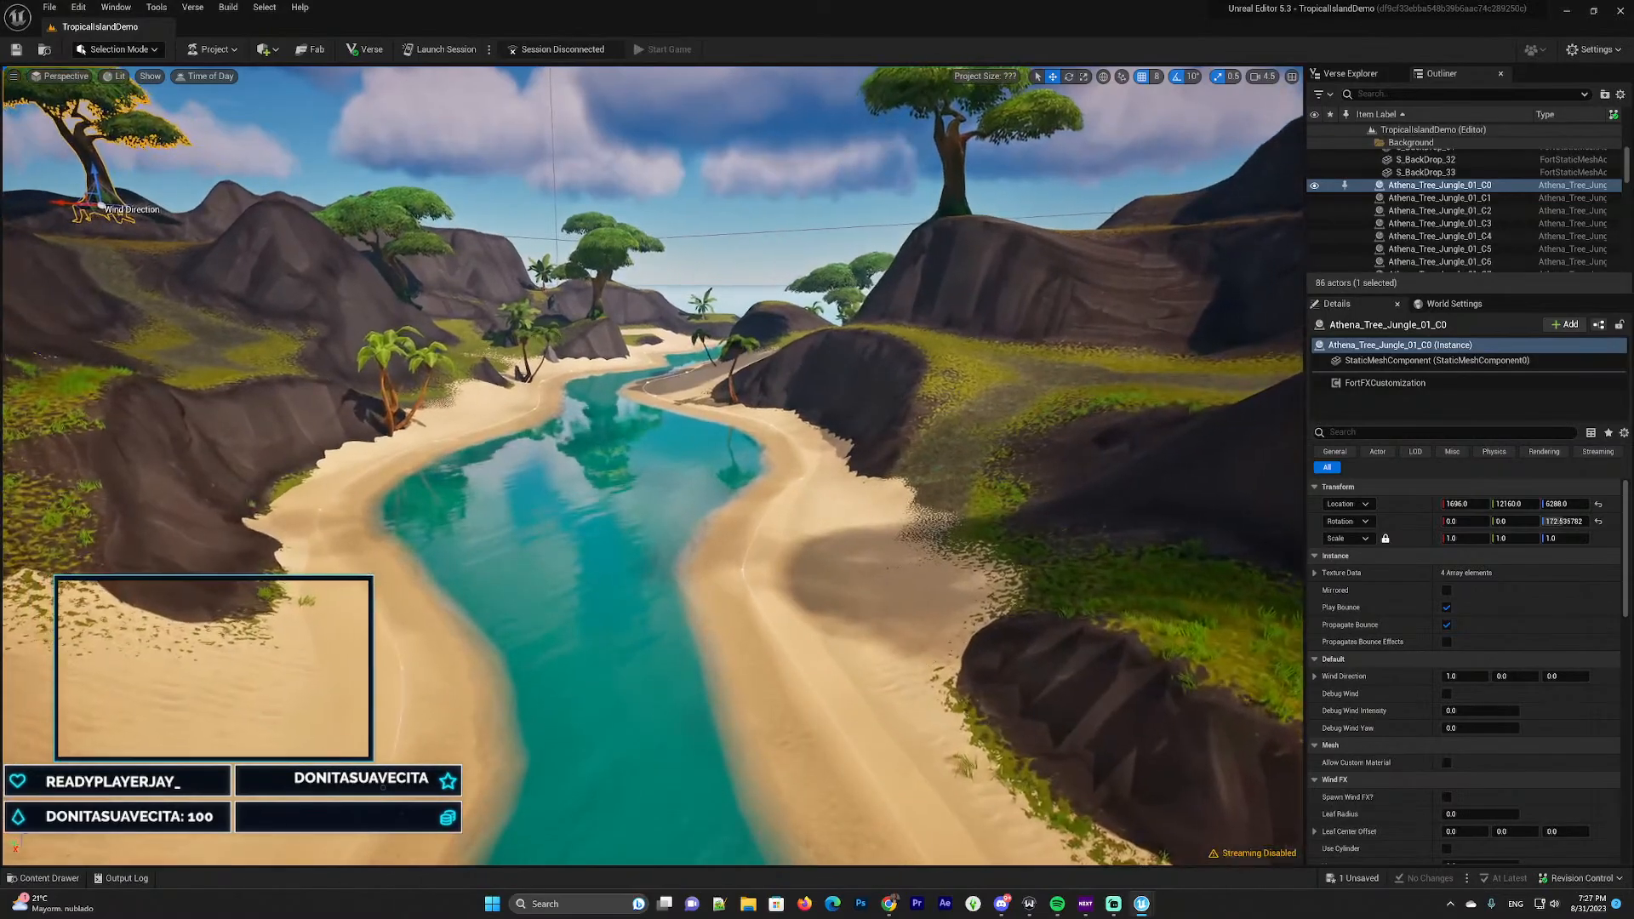
key("w")
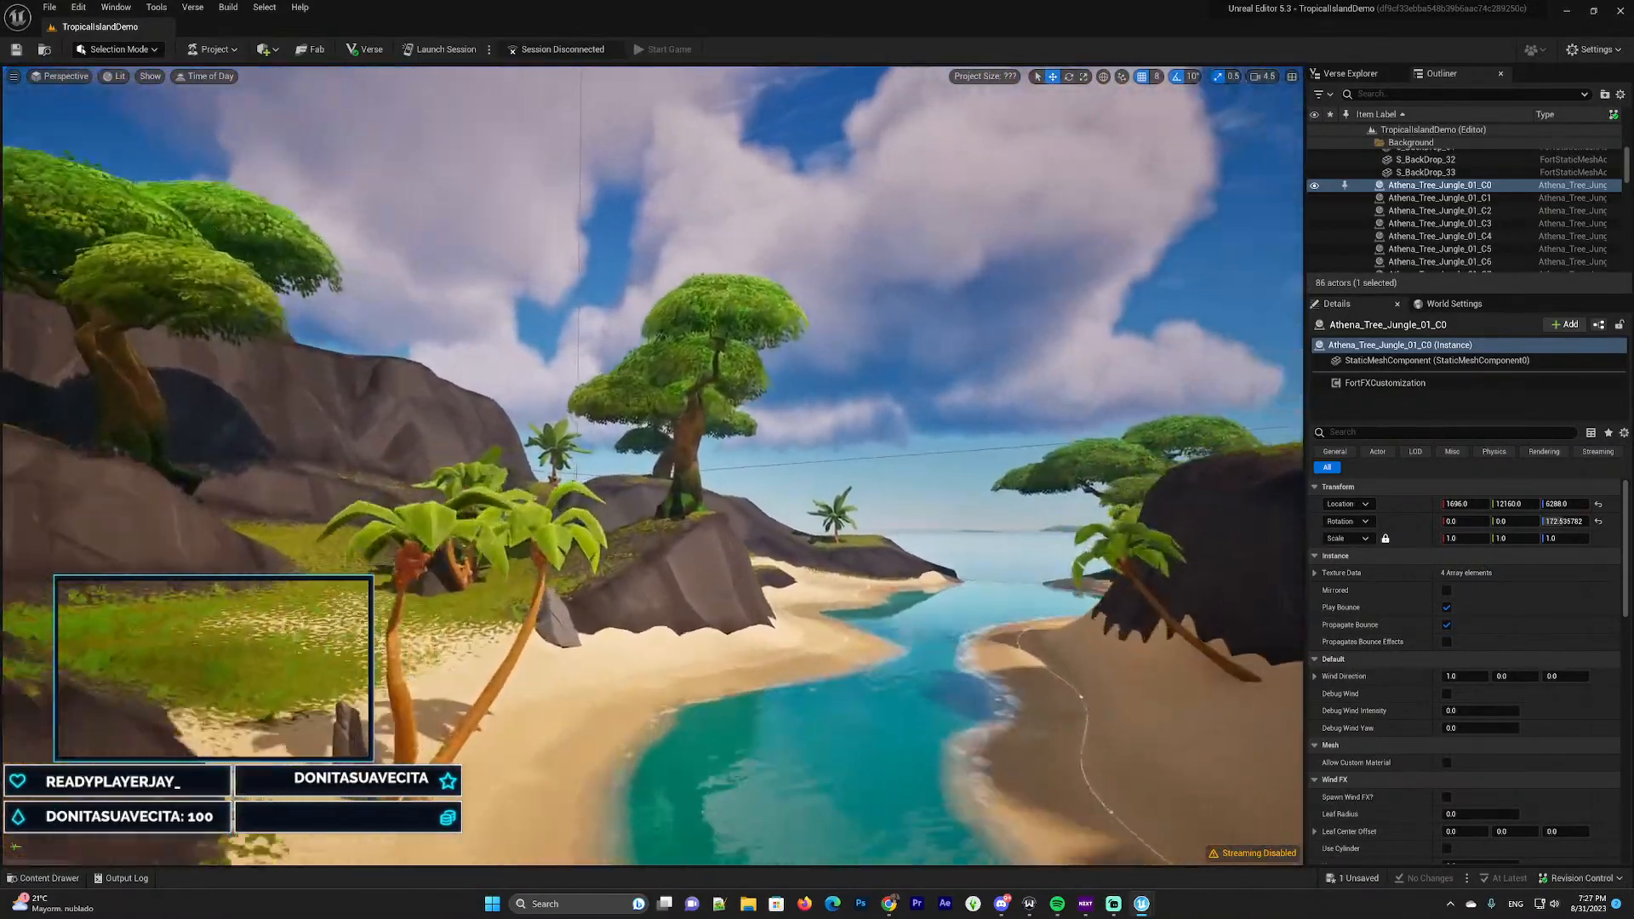
key("w")
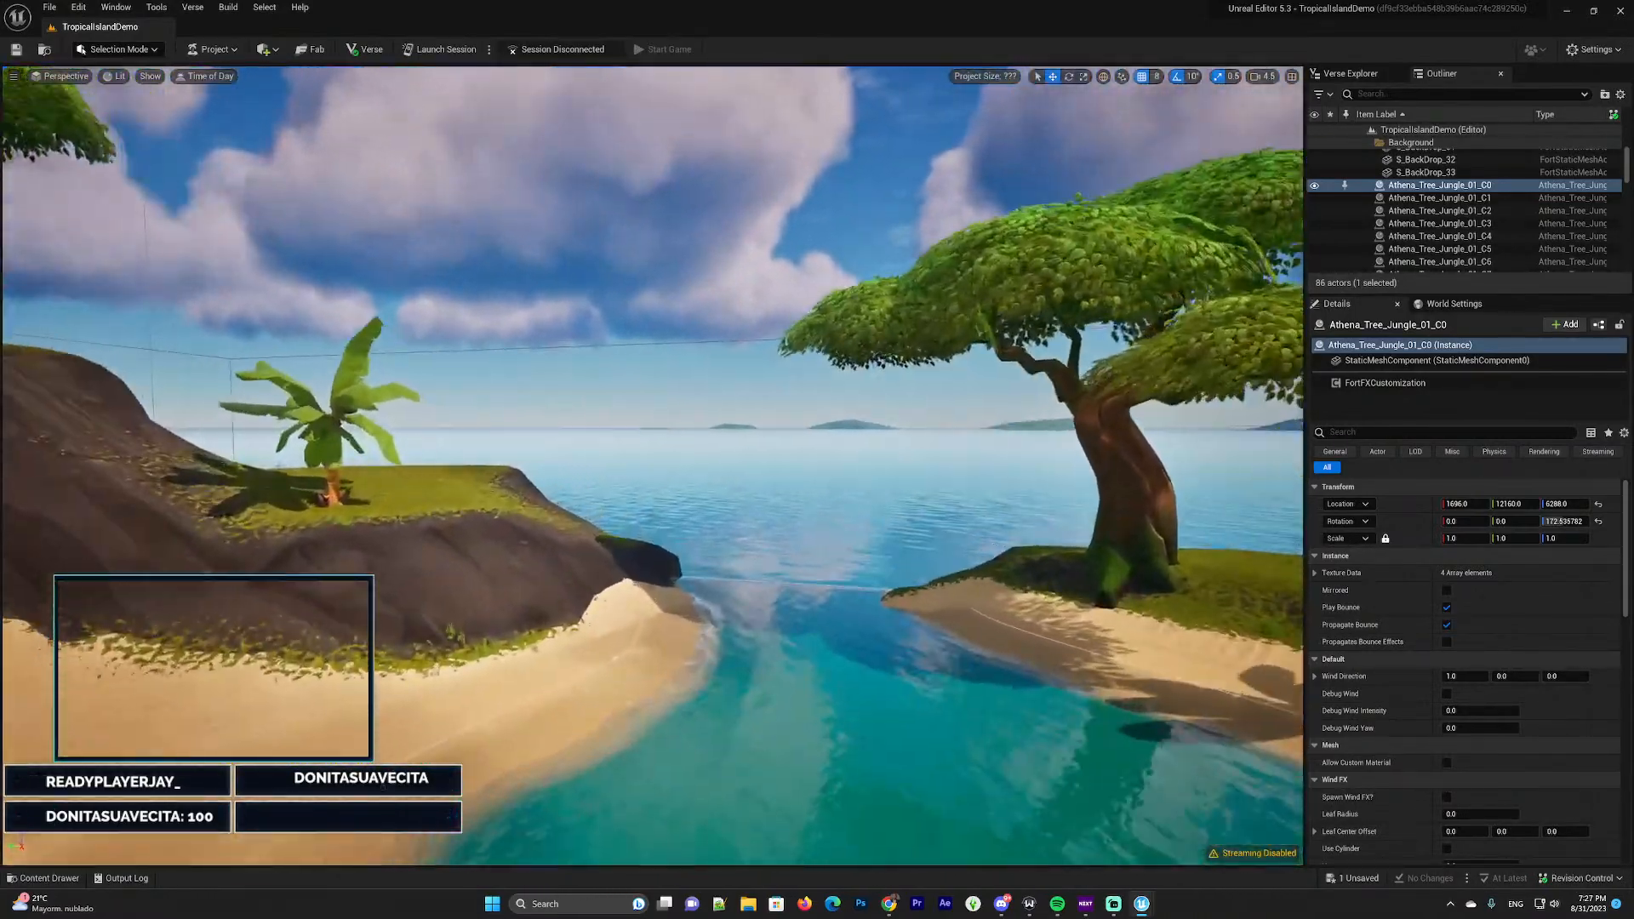
key("w")
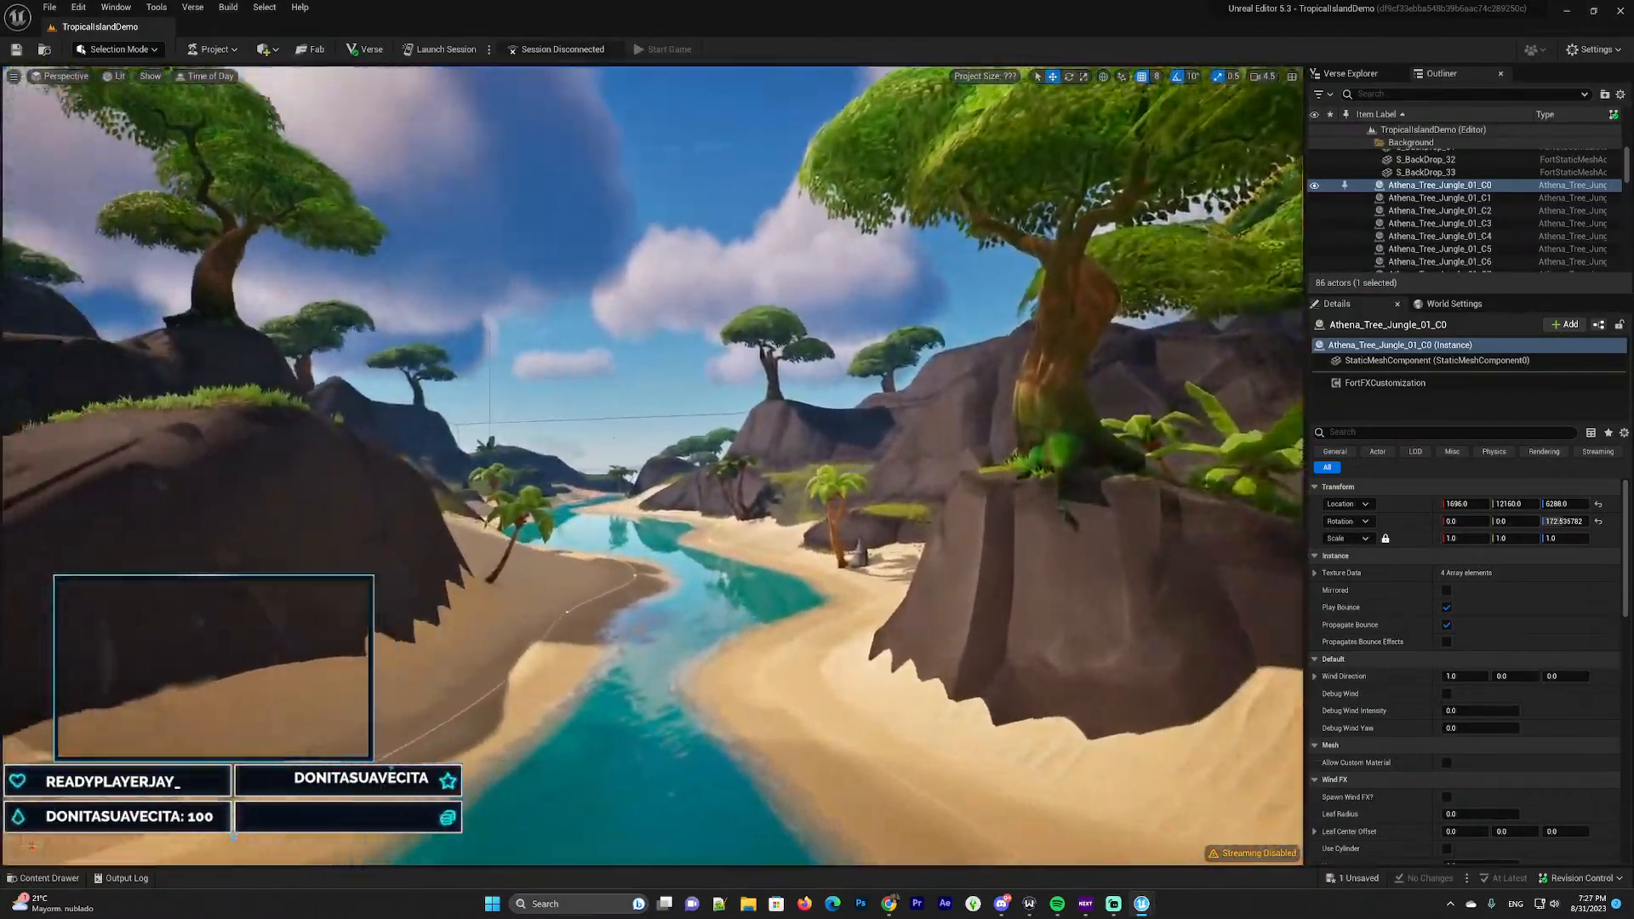
key("w")
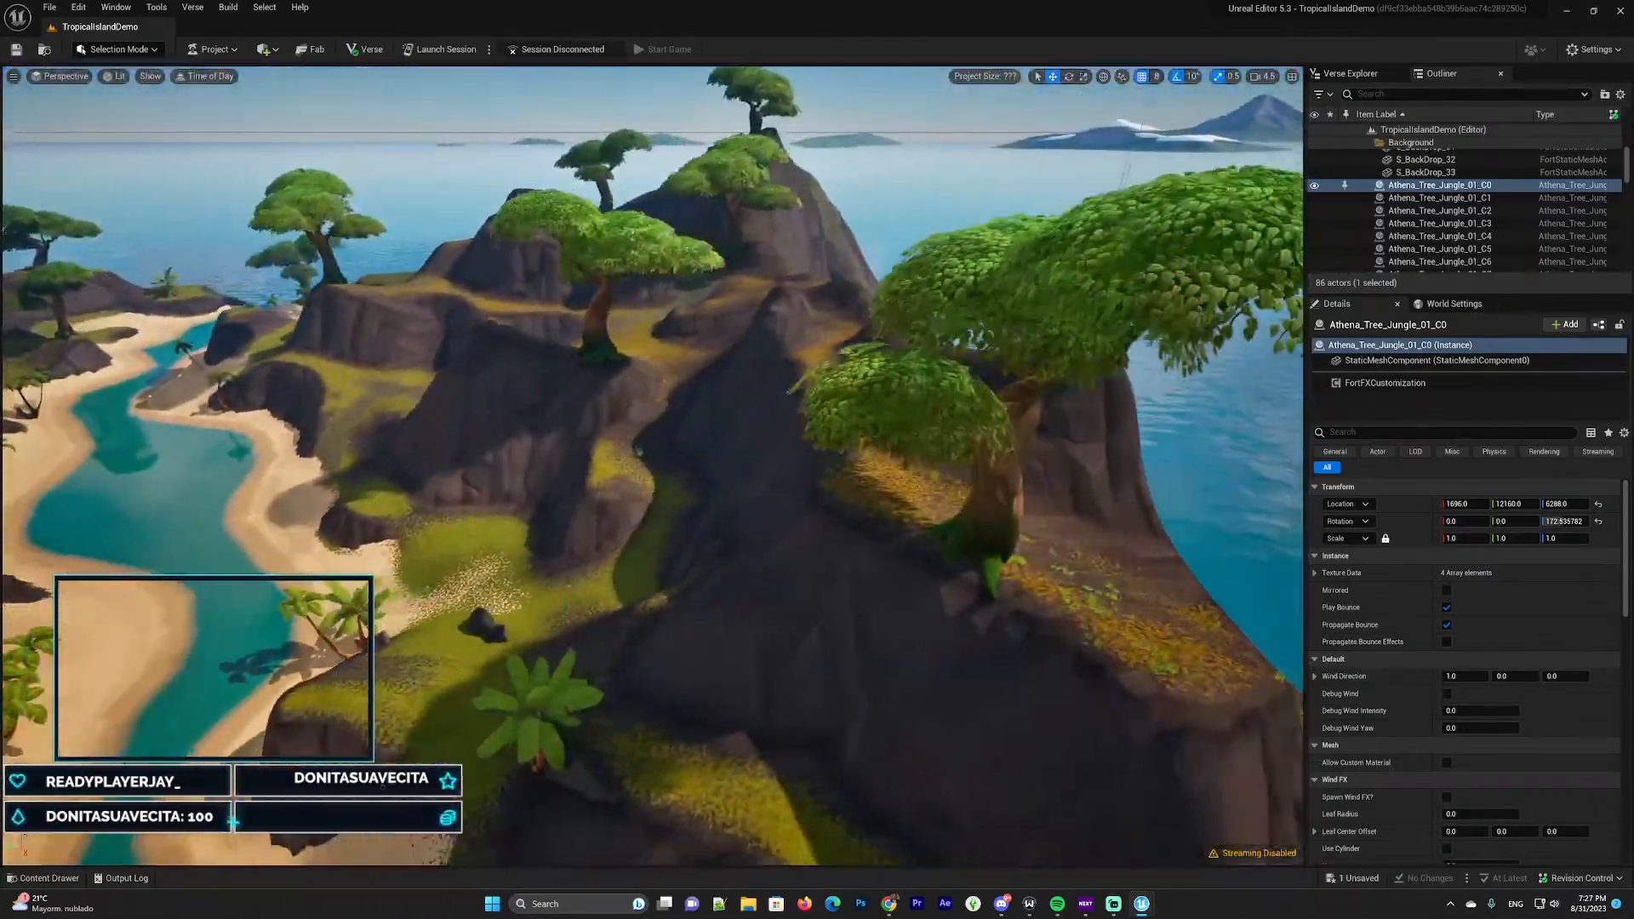
key("w")
mouse_move(499, 283)
right_mouse_down()
mouse_move(426, 283)
mouse_move(429, 234)
mouse_move(500, 284)
right_mouse_up()
Switch to Modeling mode and browse its Deform, Model, Mesh, Voxel and Bake tool categories
left_click(119, 48)
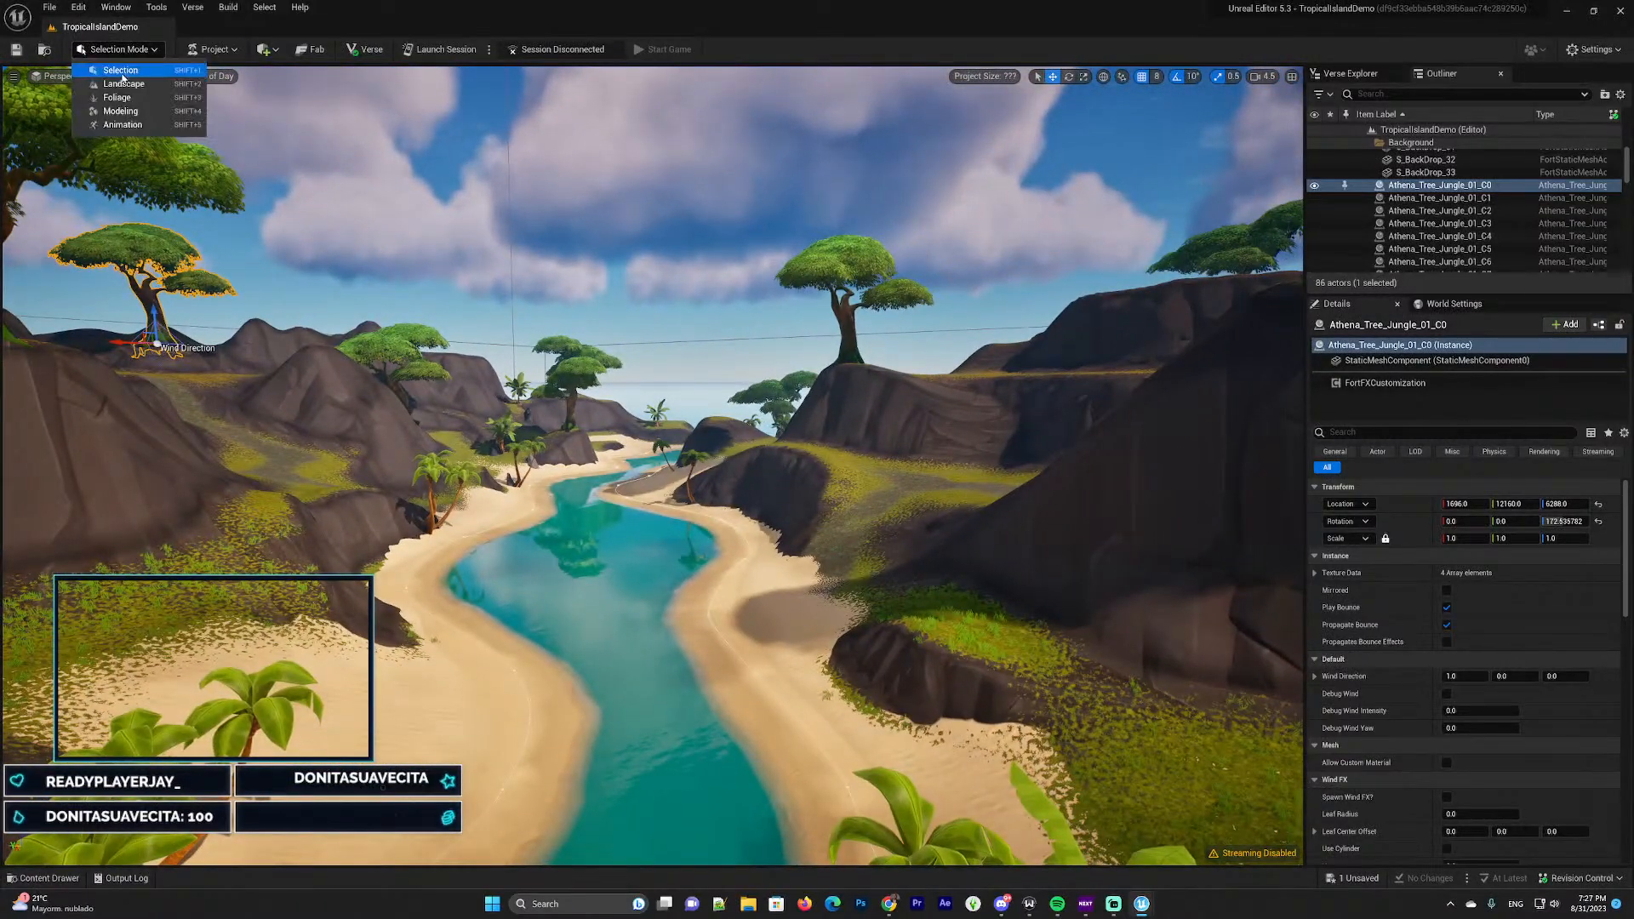
left_click(136, 126)
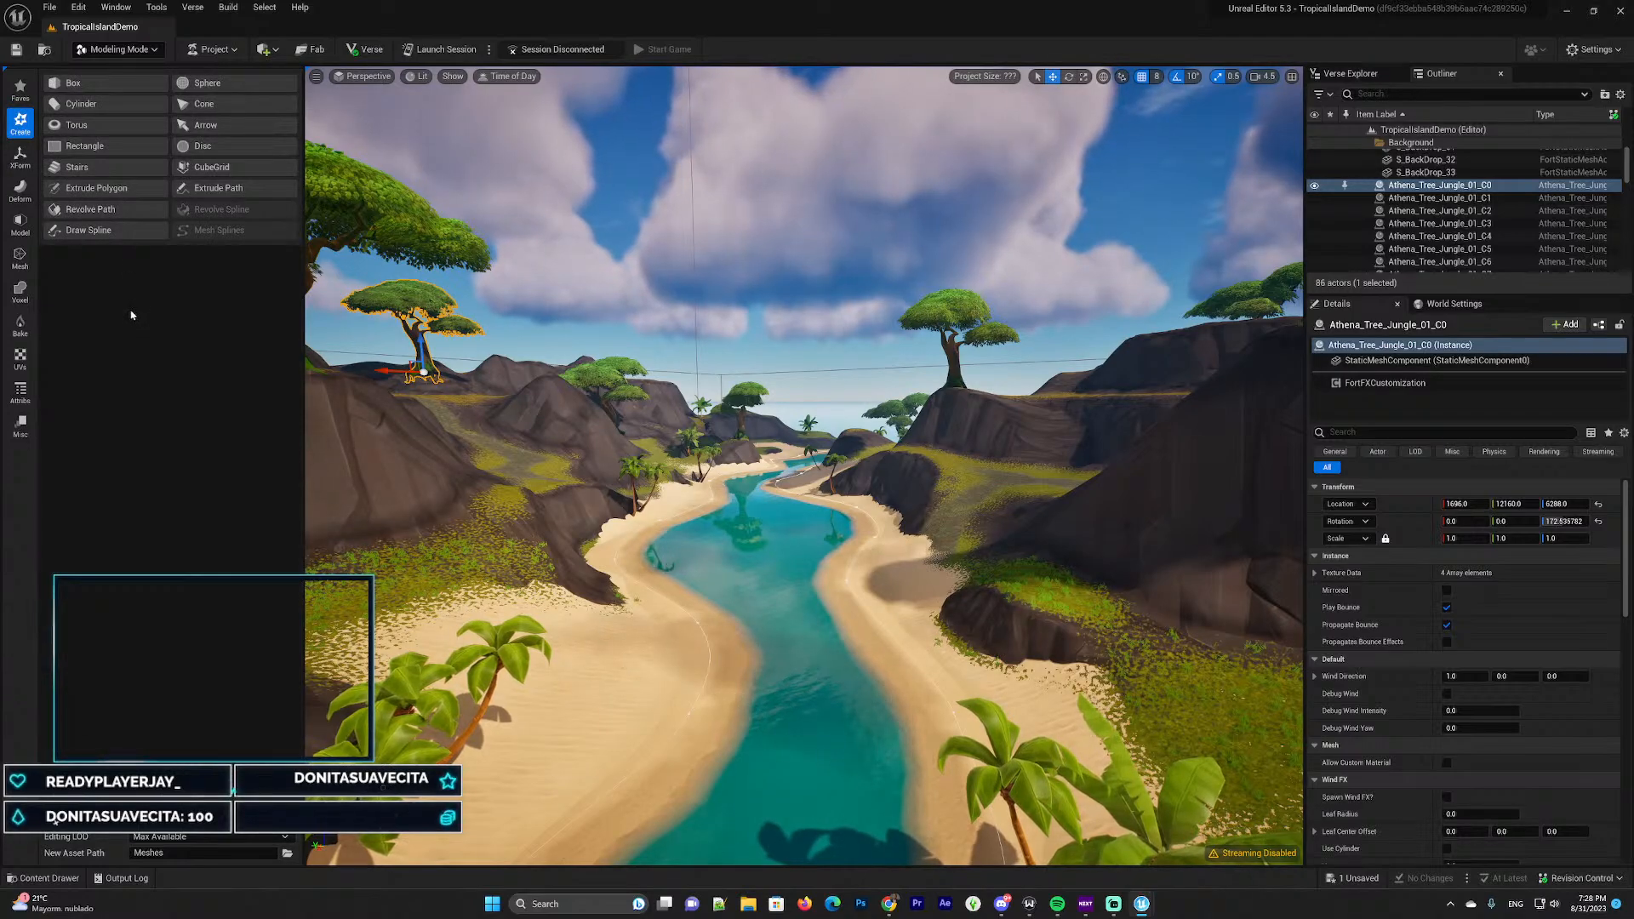
left_click(16, 191)
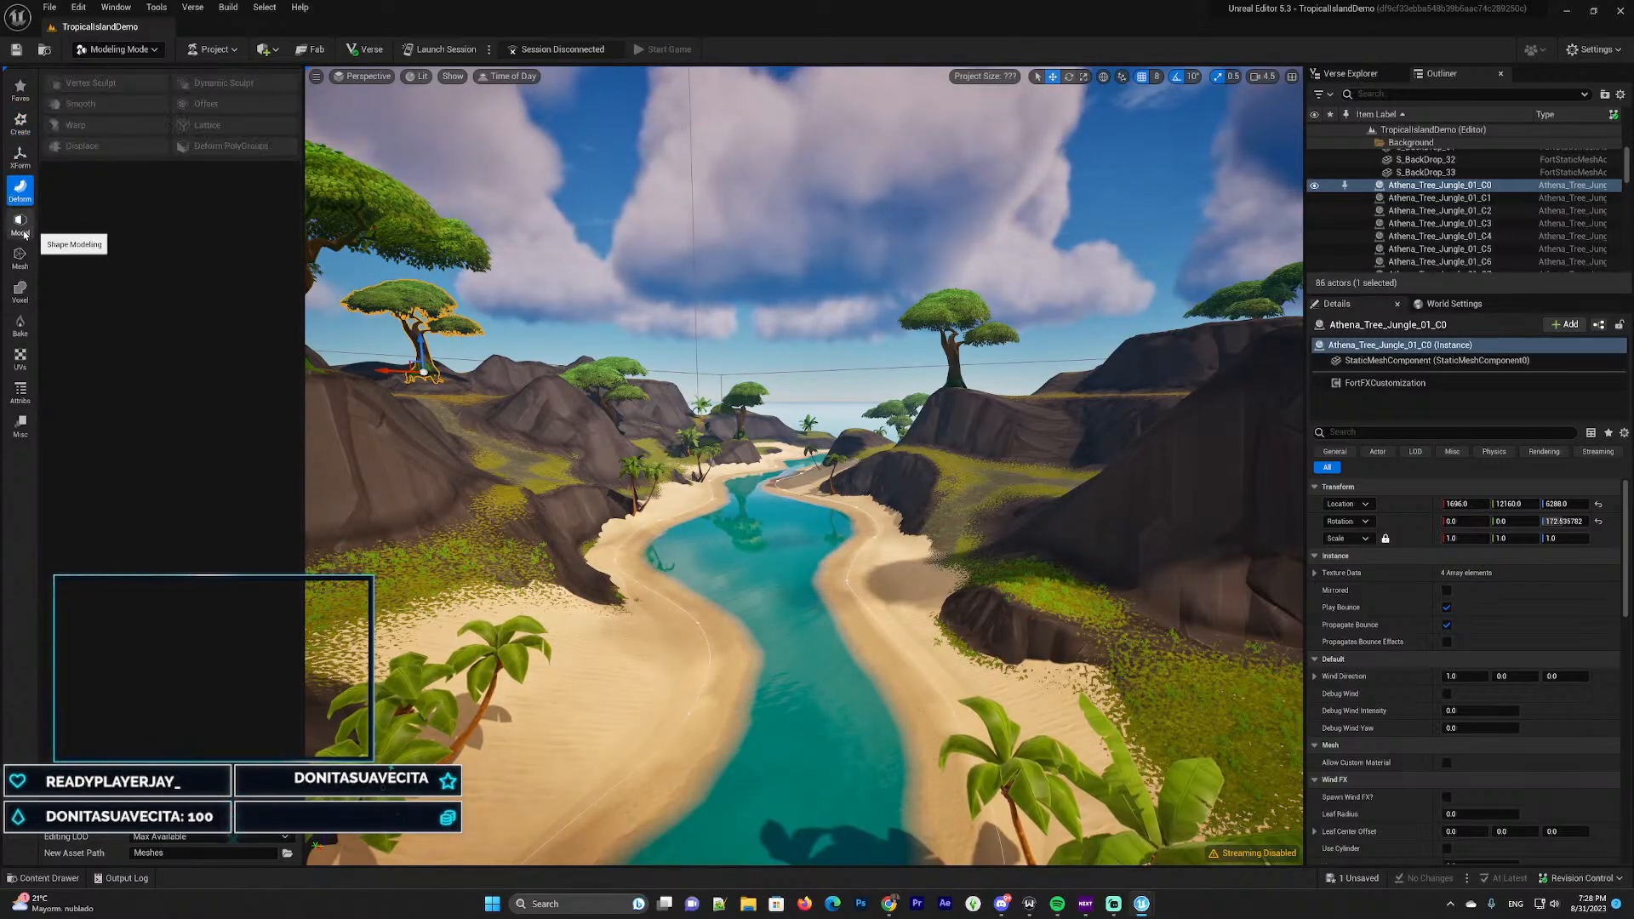
left_click(19, 224)
left_click(22, 257)
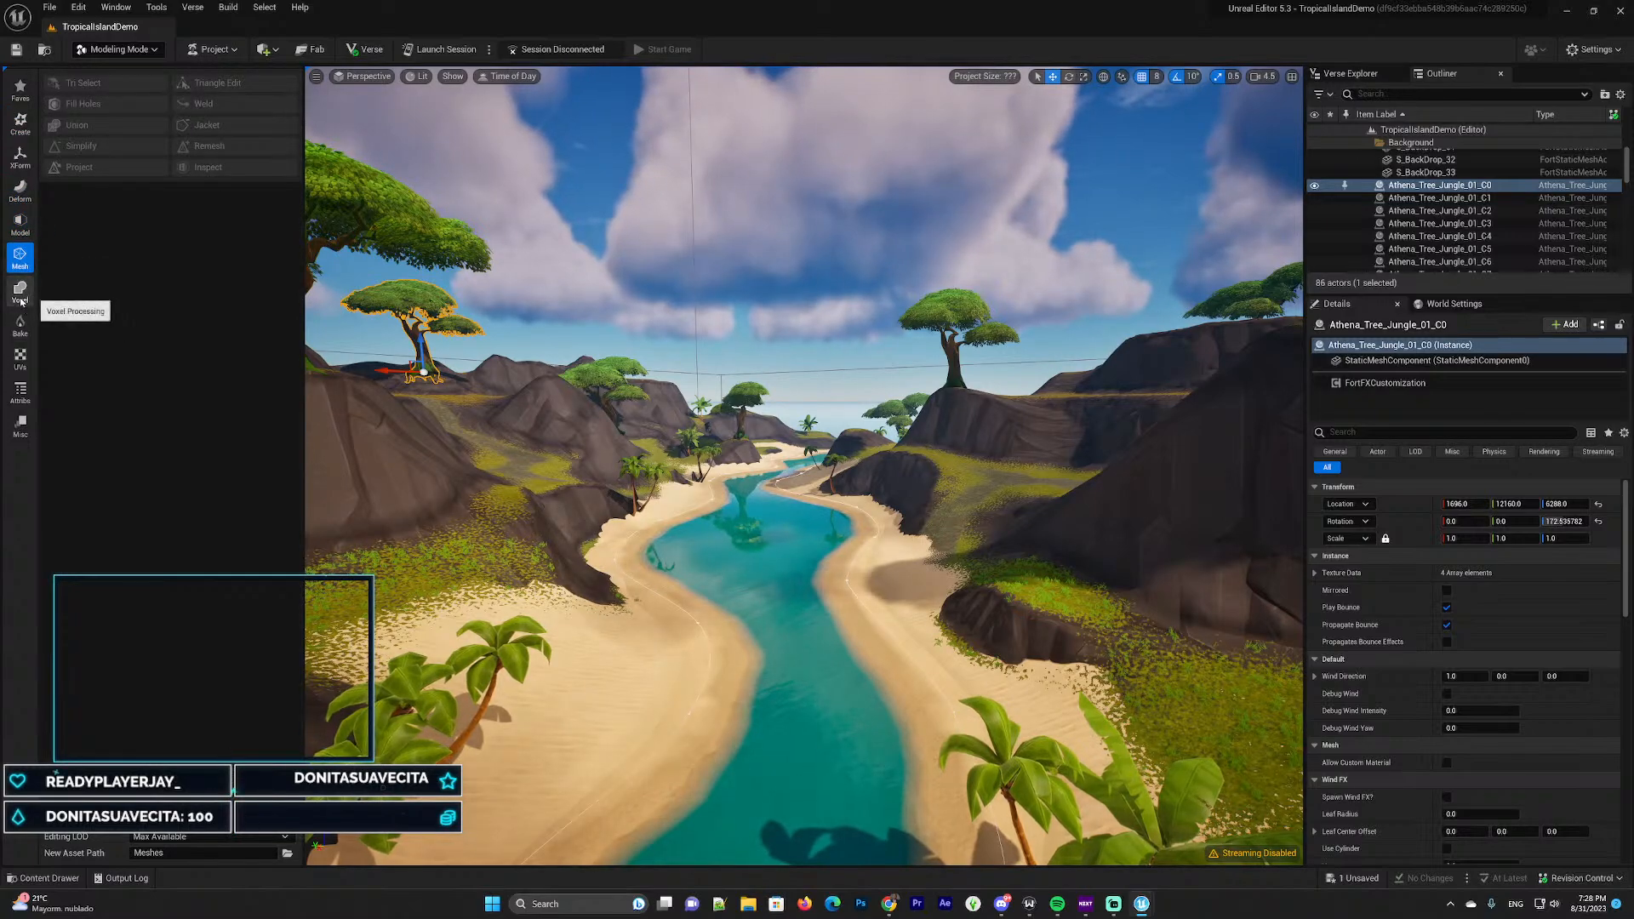
left_click(26, 293)
left_click(20, 324)
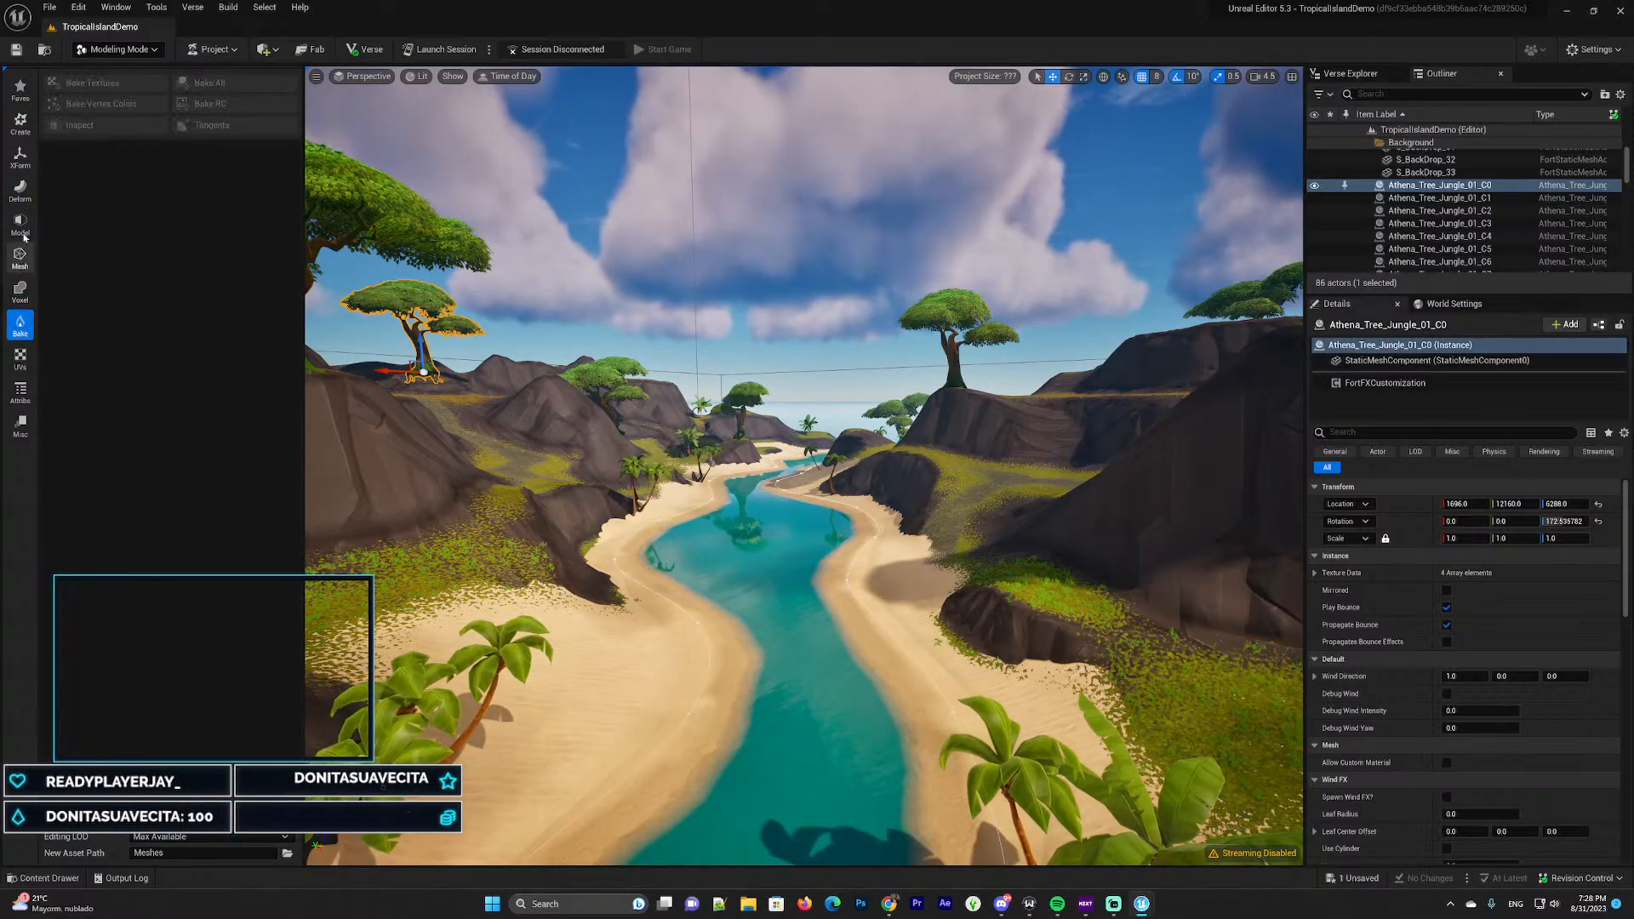
Show the Create shapes again and go through the Voxel, Bake and XForm modeling tools
left_click(20, 123)
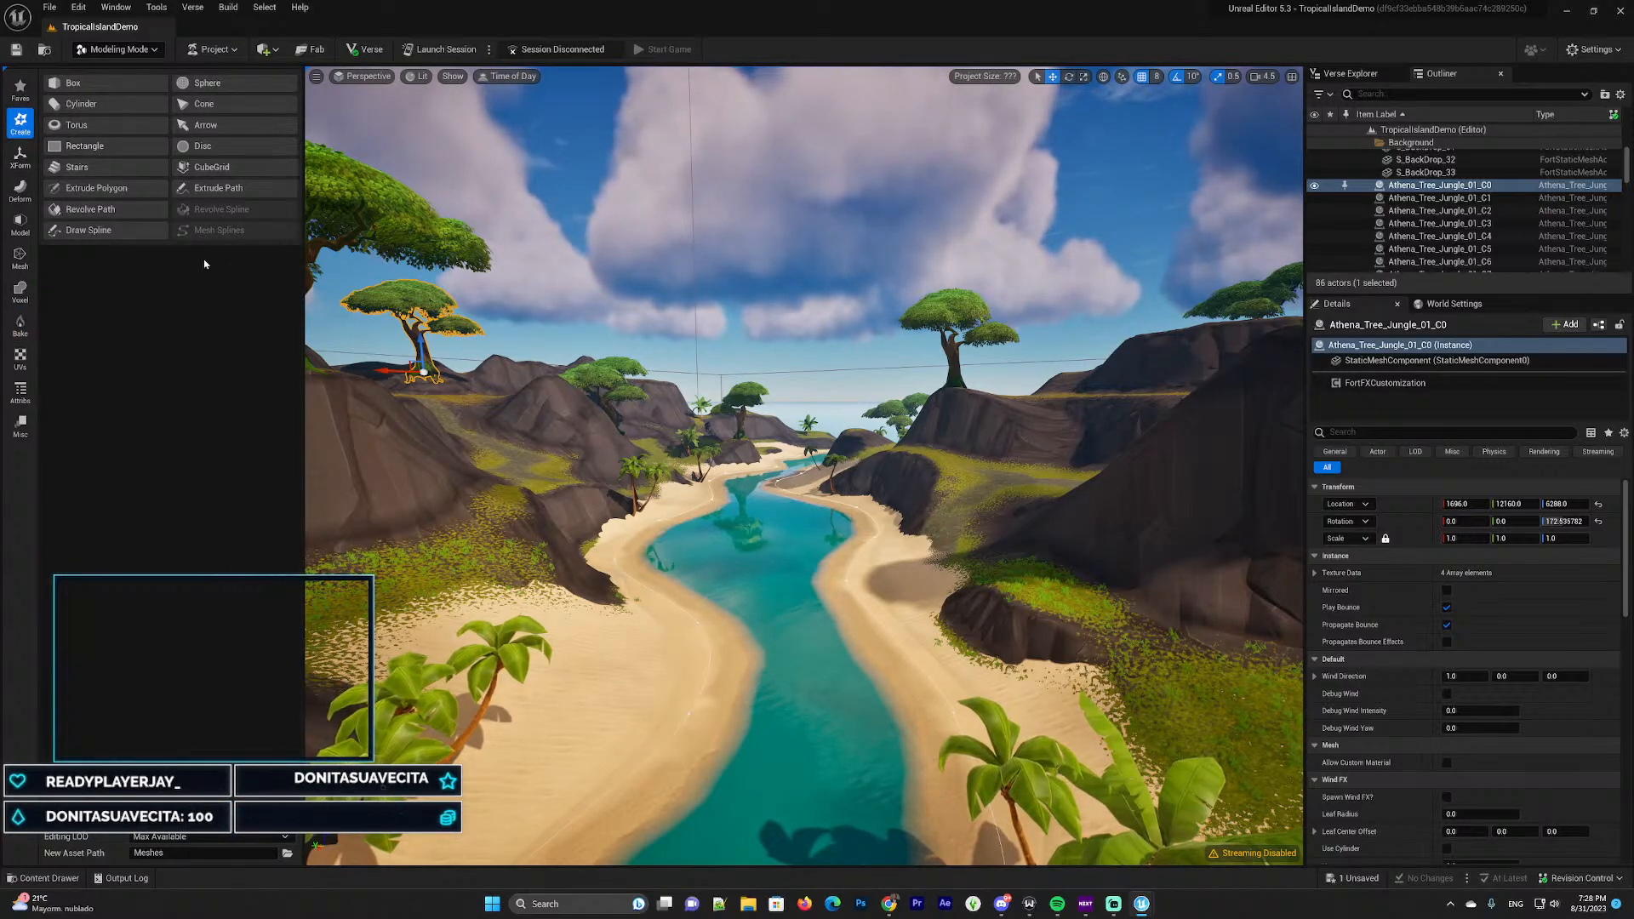
left_click(20, 292)
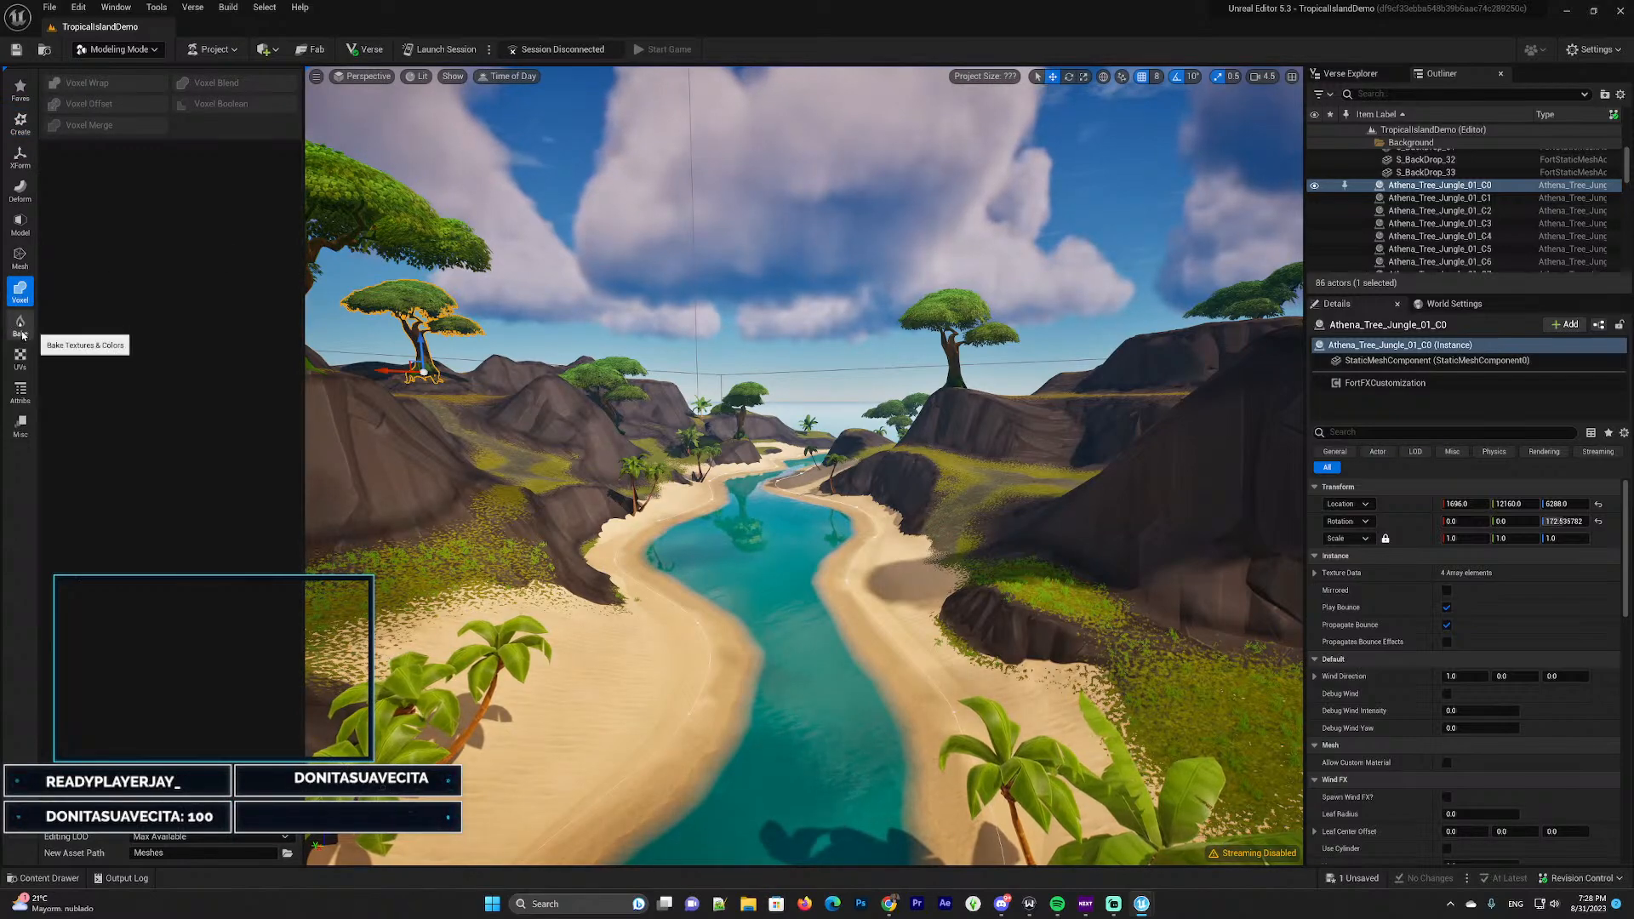
left_click(32, 333)
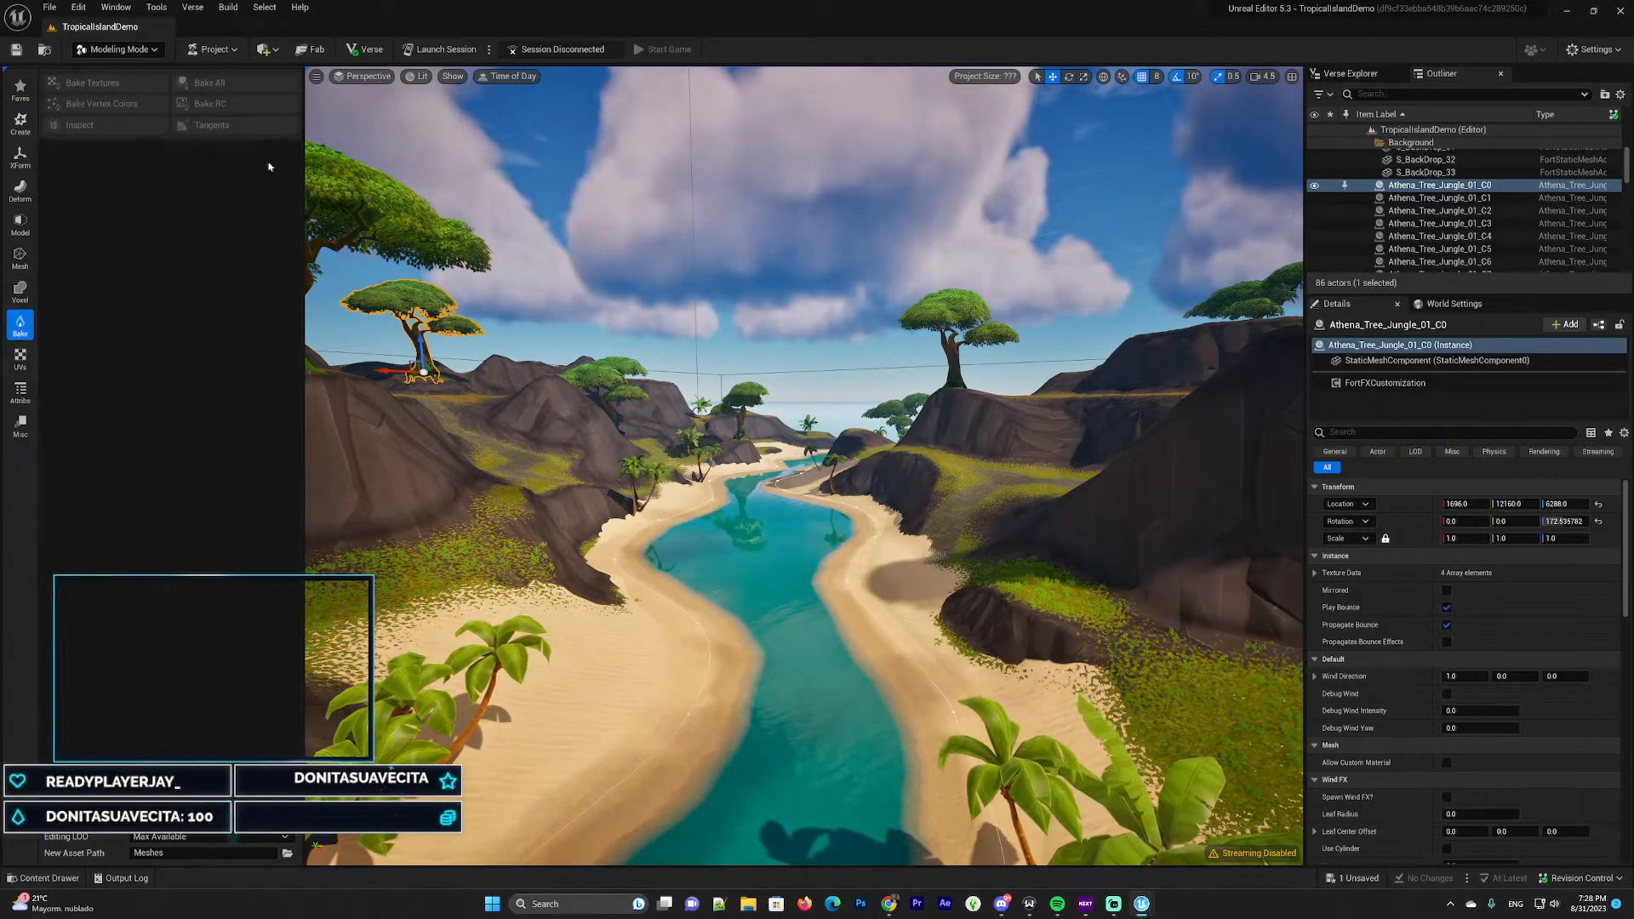
left_click(20, 155)
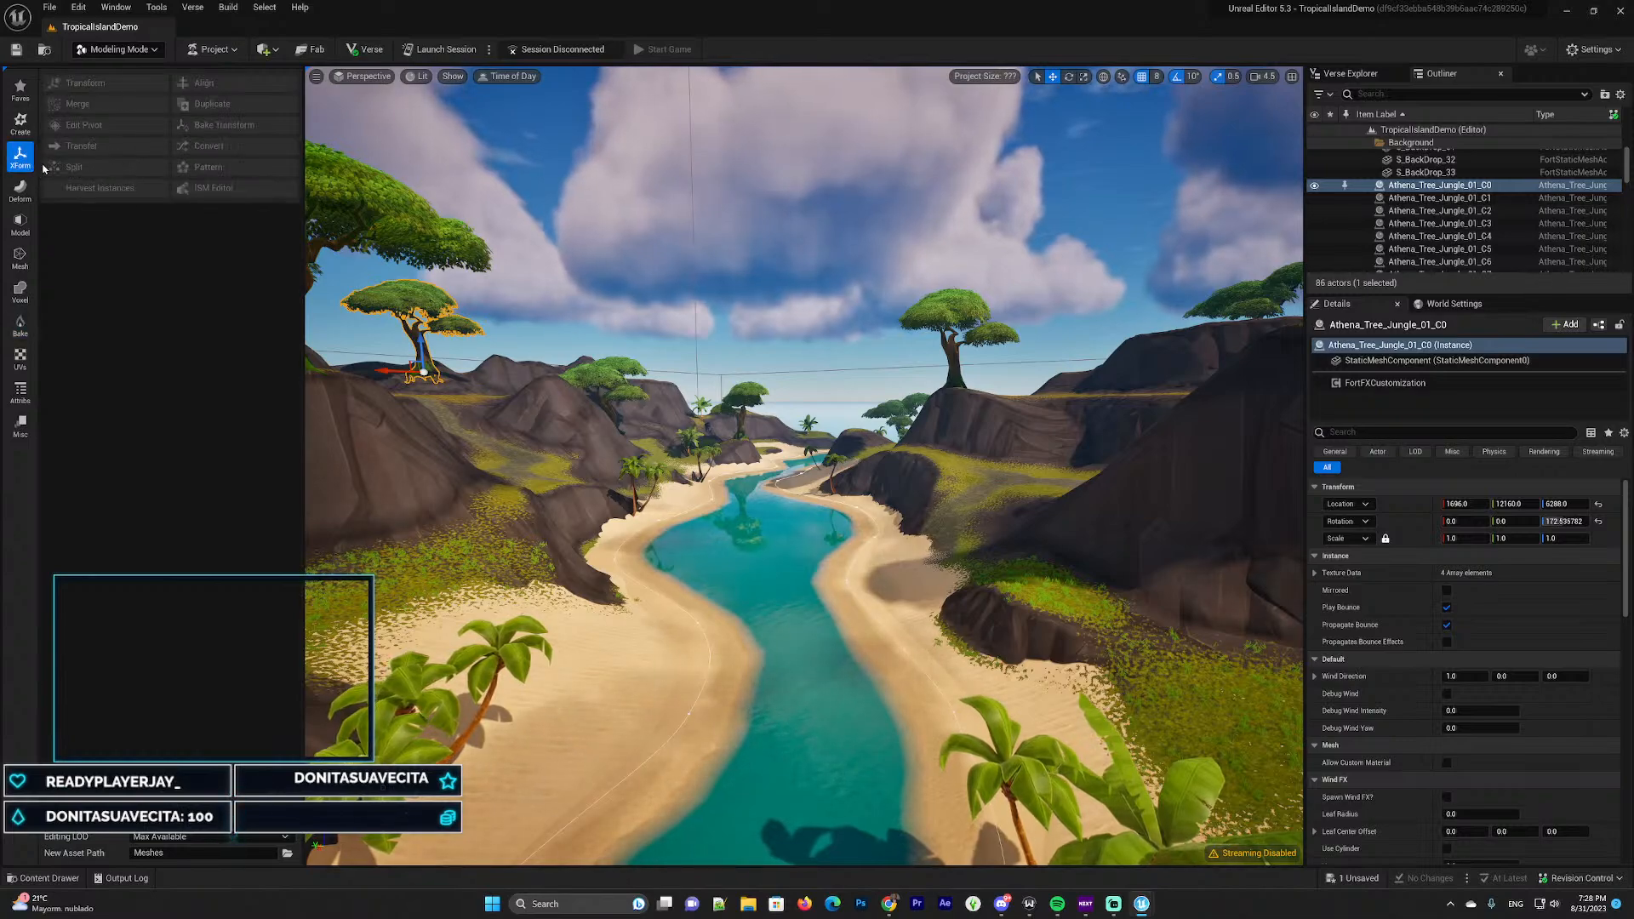
Switch to Animation mode and show its settings while viewing the river from a new angle
left_click(136, 49)
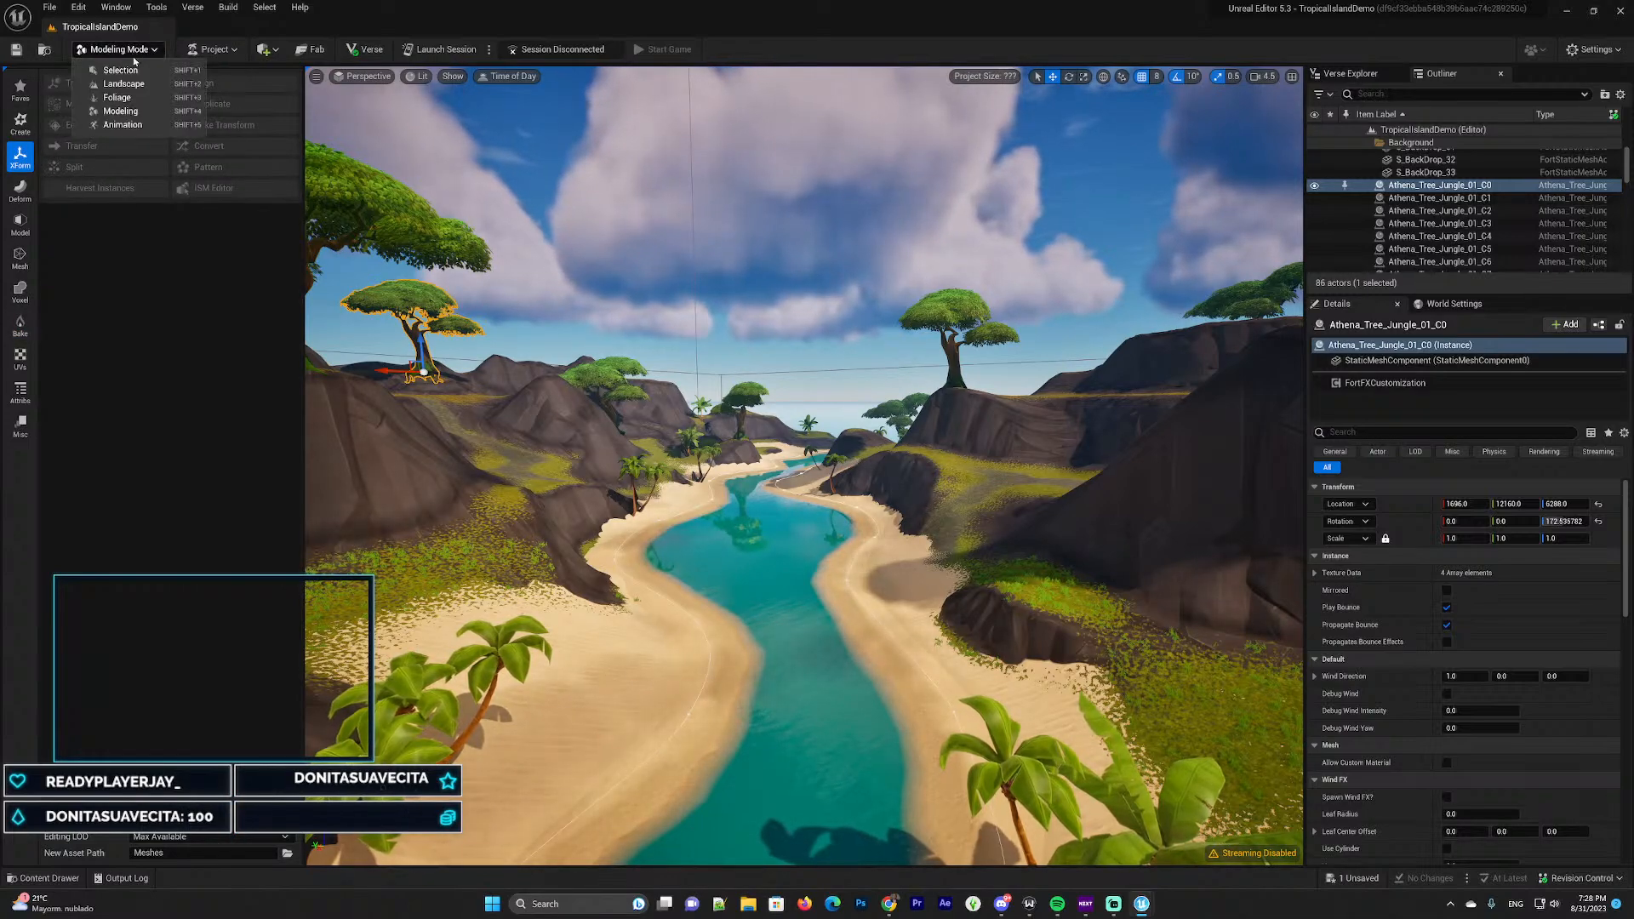
left_click(148, 128)
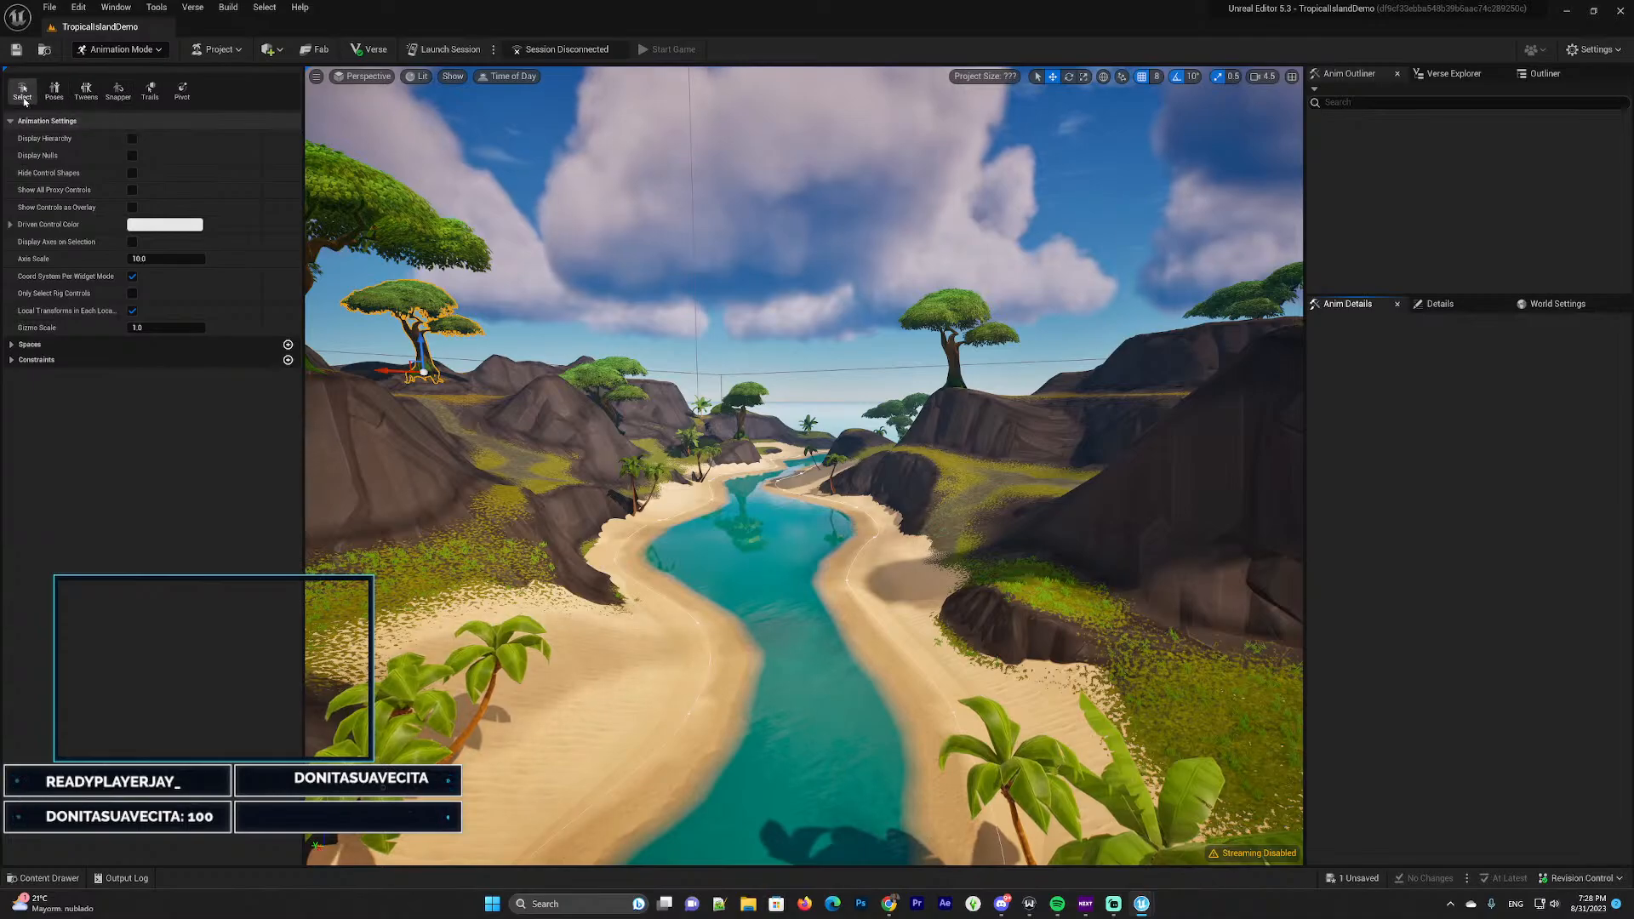
key("w")
right_click_drag(524, 310, 490, 318)
key("s")
right_click_drag(747, 553, 747, 553)
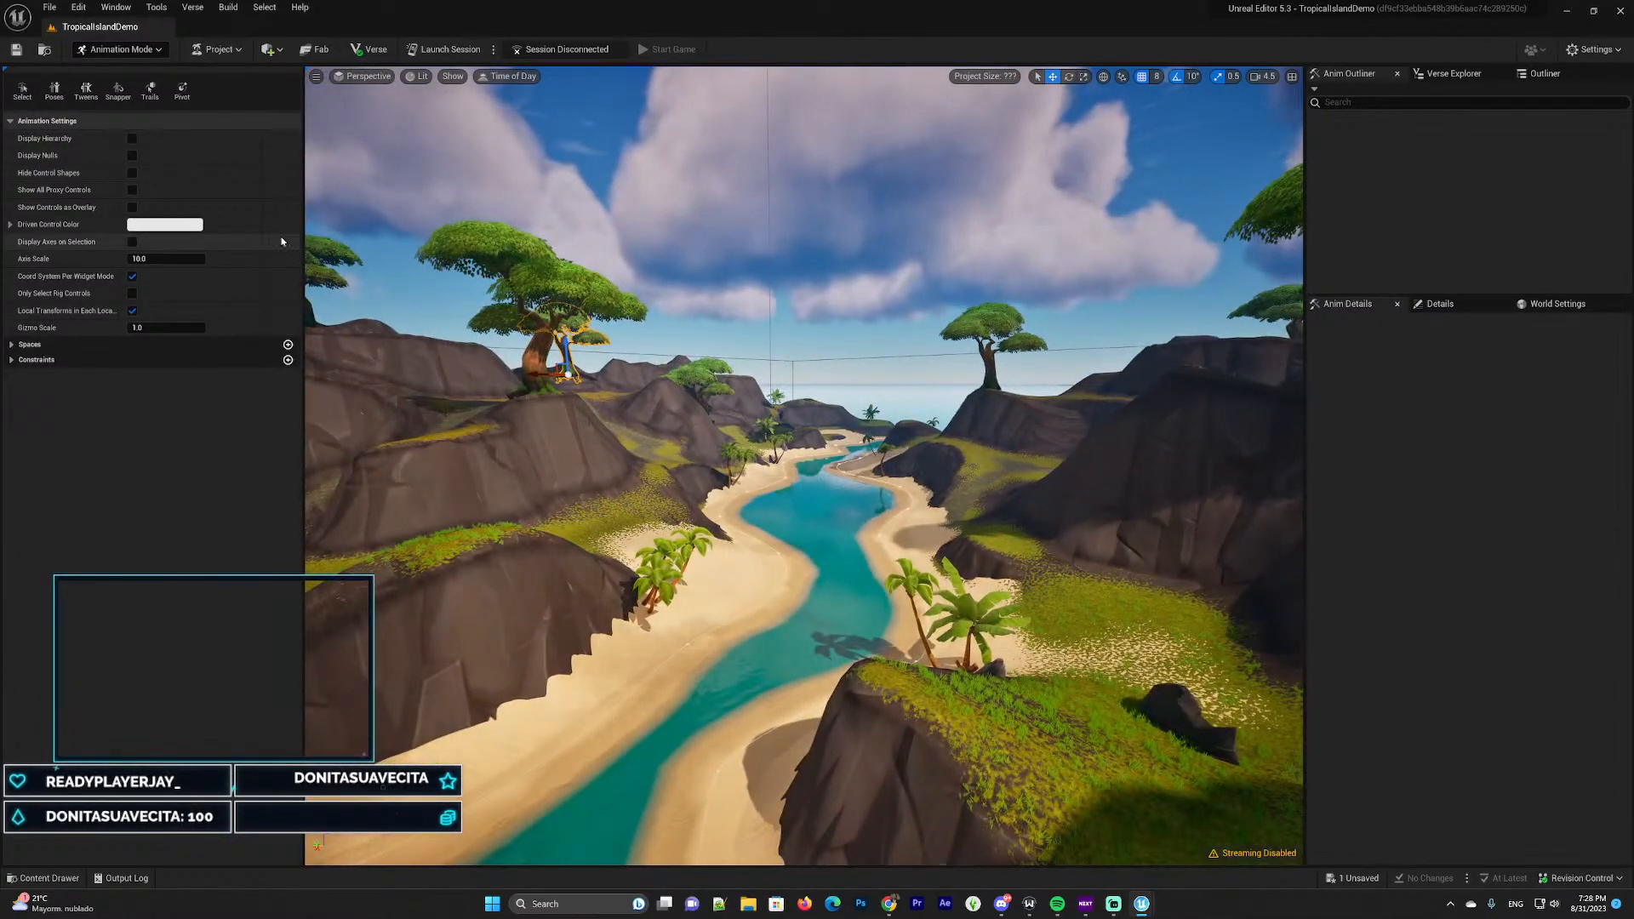
Return to Selection mode, bring the Outliner back into view, and look over the island from higher up
left_click(136, 52)
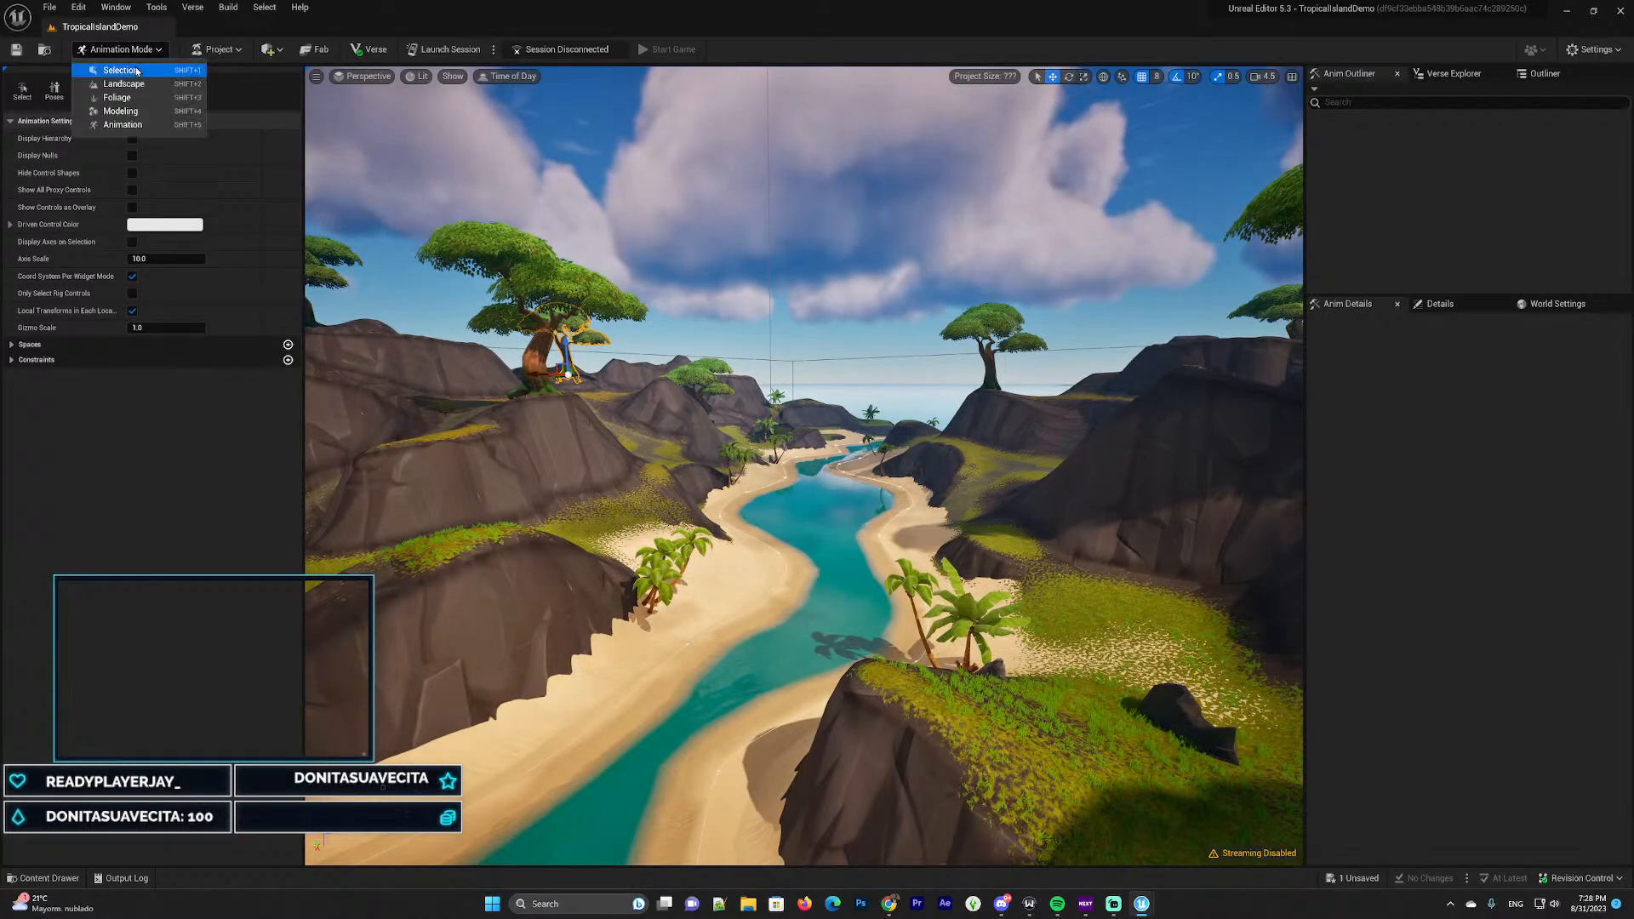
left_click(119, 68)
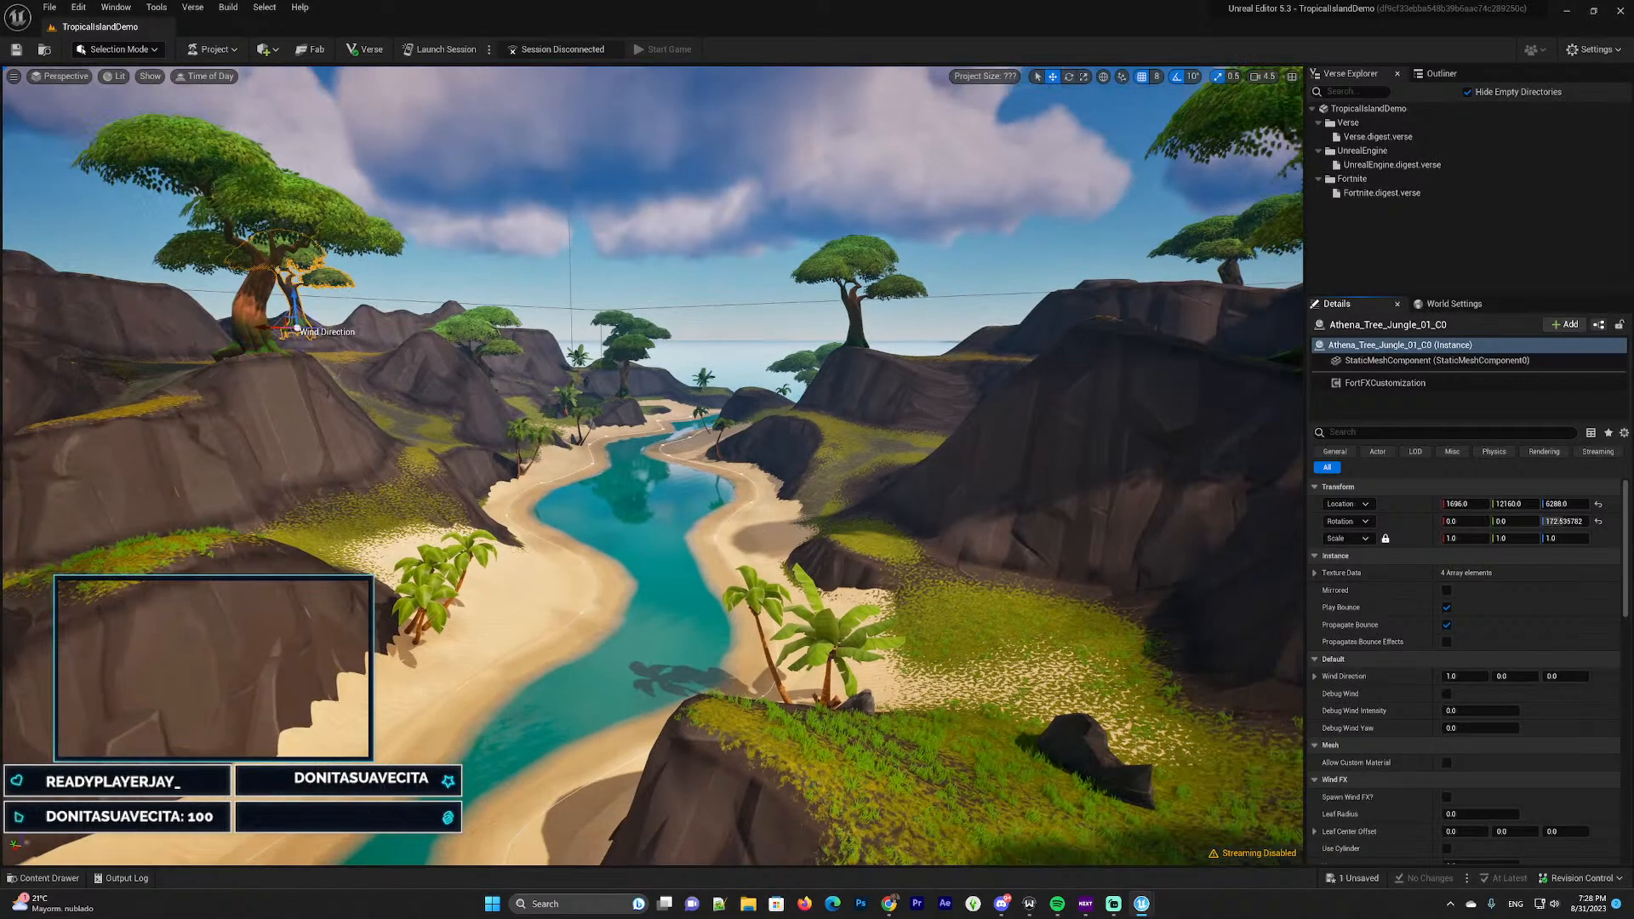
key("d")
mouse_move(653, 466)
right_mouse_down()
mouse_move(723, 451)
mouse_move(646, 463)
mouse_move(659, 494)
mouse_move(646, 485)
right_mouse_up()
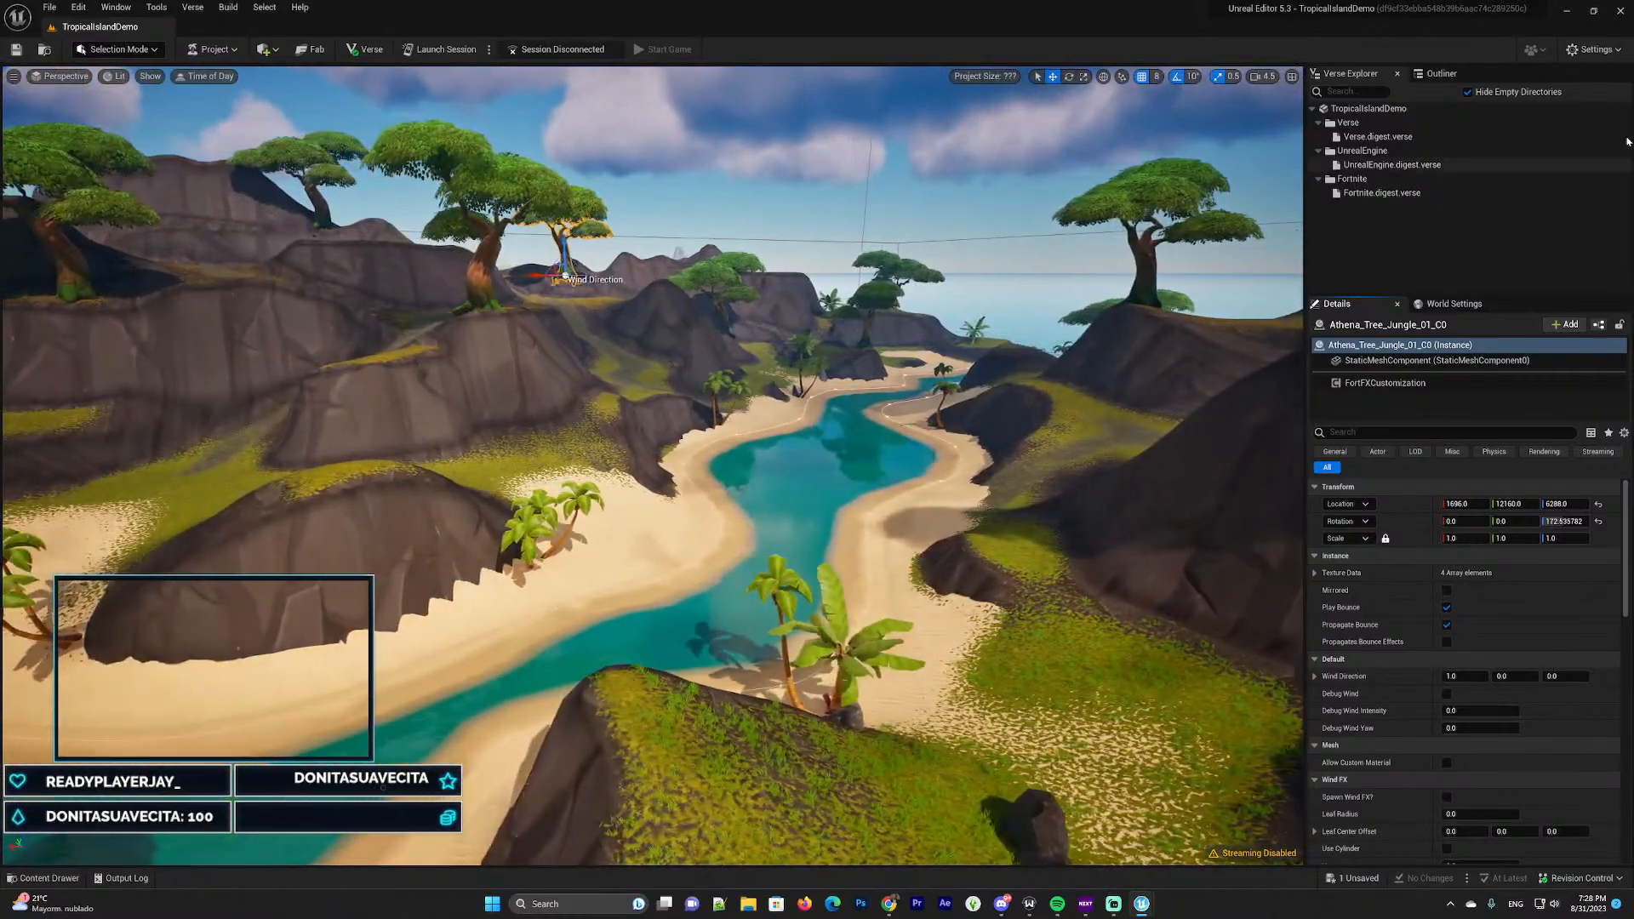
left_click(1442, 73)
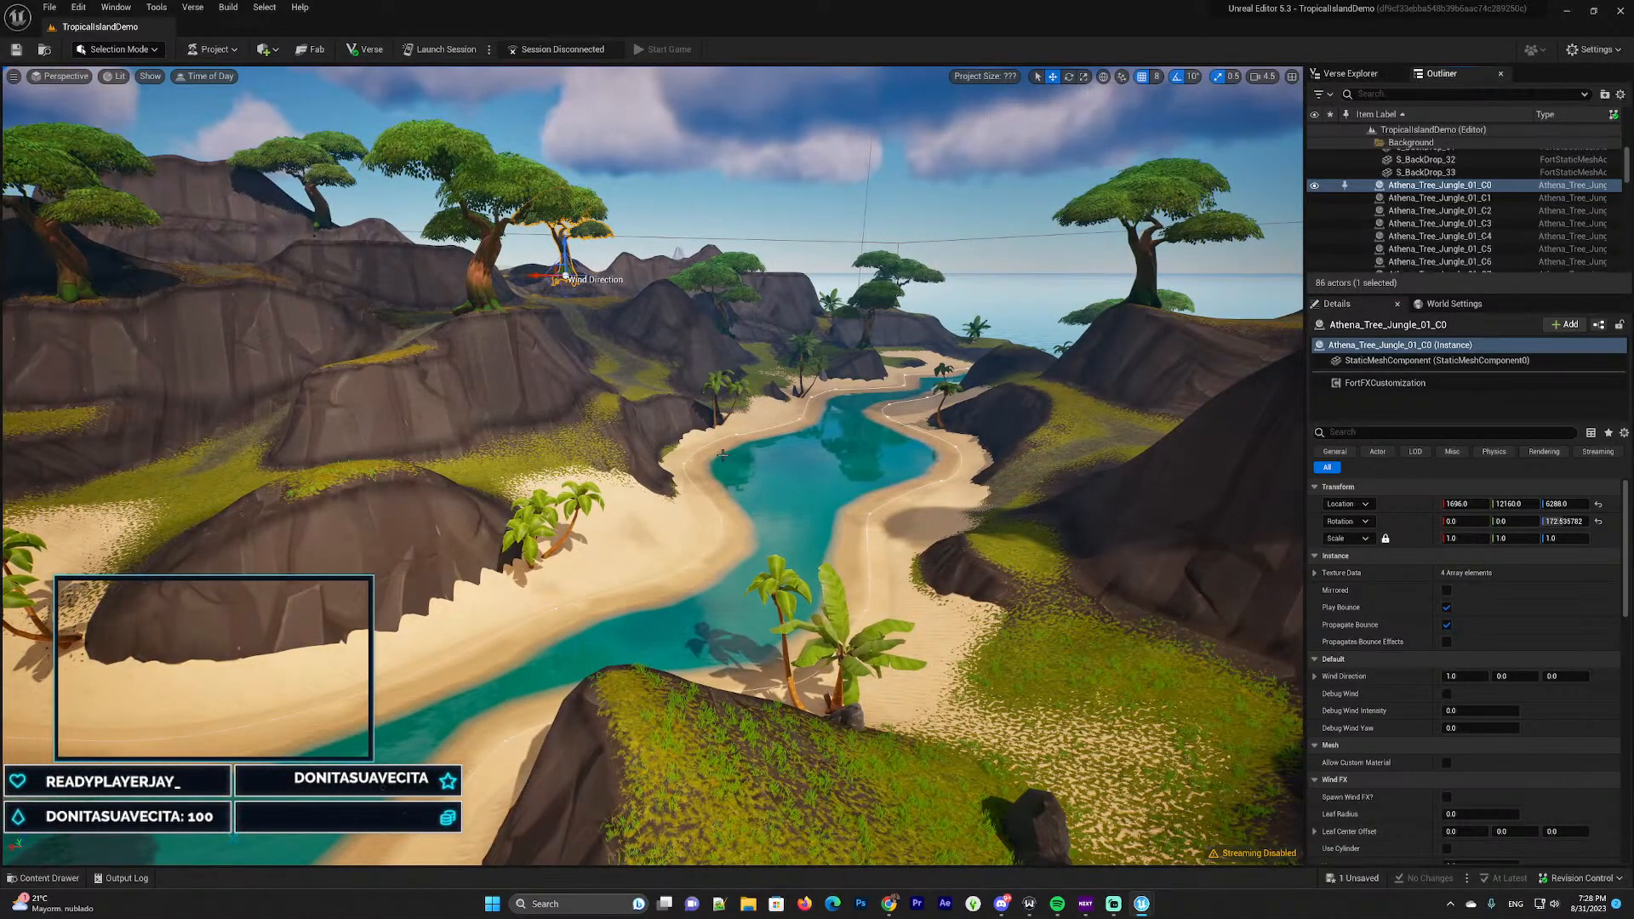
key("w")
right_click_drag(731, 425, 719, 467)
key("s")
key("d")
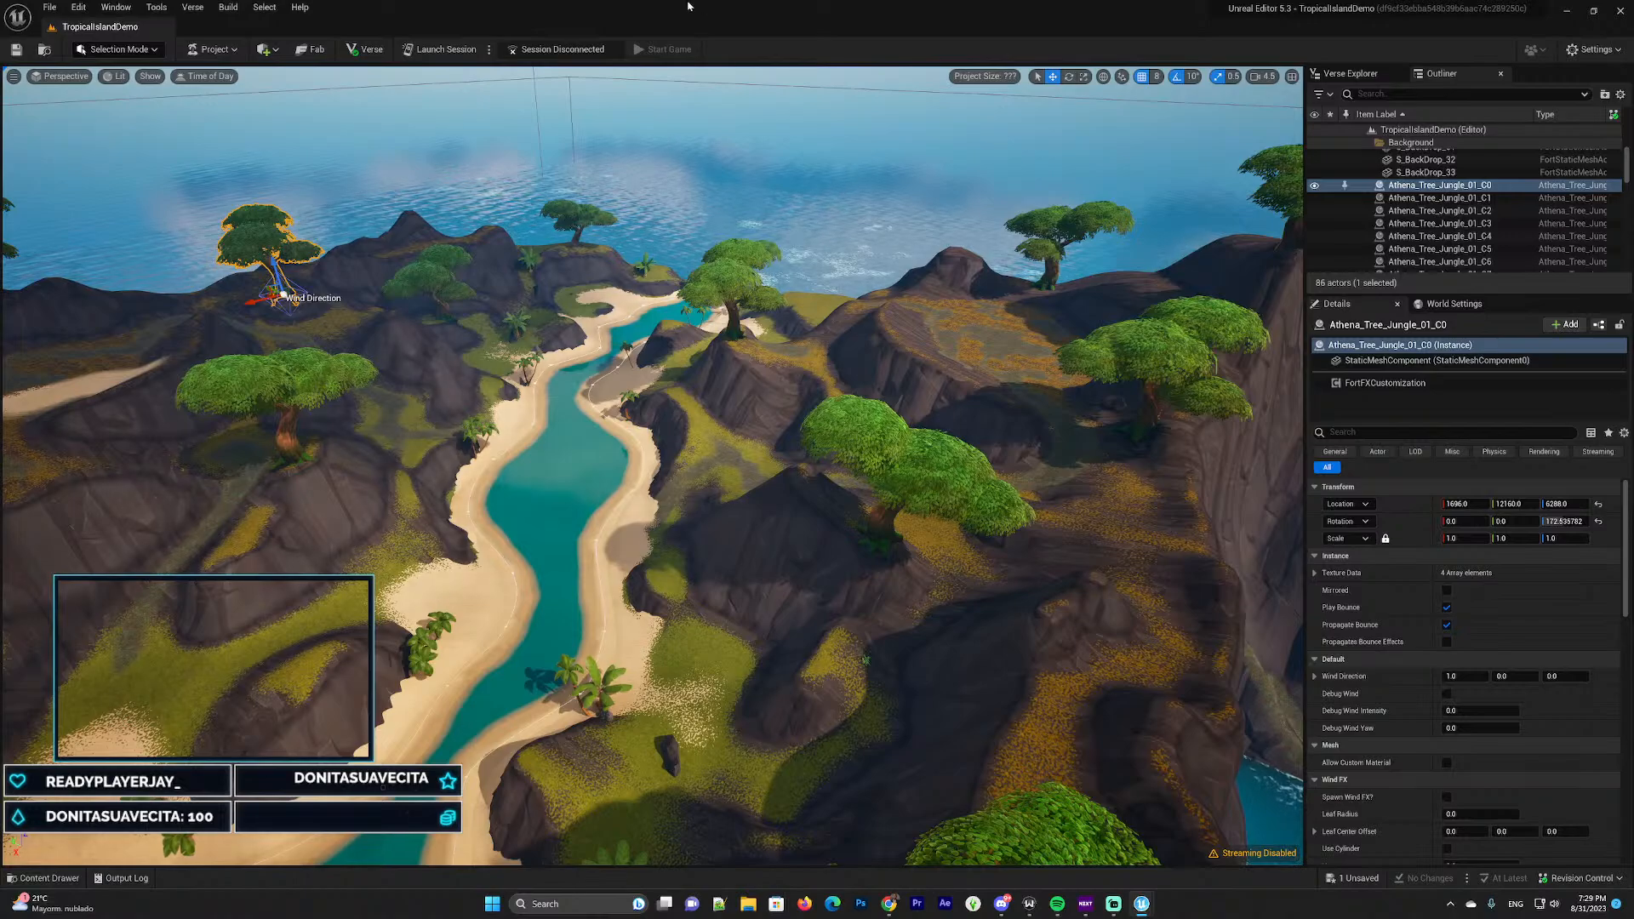
Select the Landscape and then IslandSettings0 to view their details, and look through the listed level actors
left_click(441, 390)
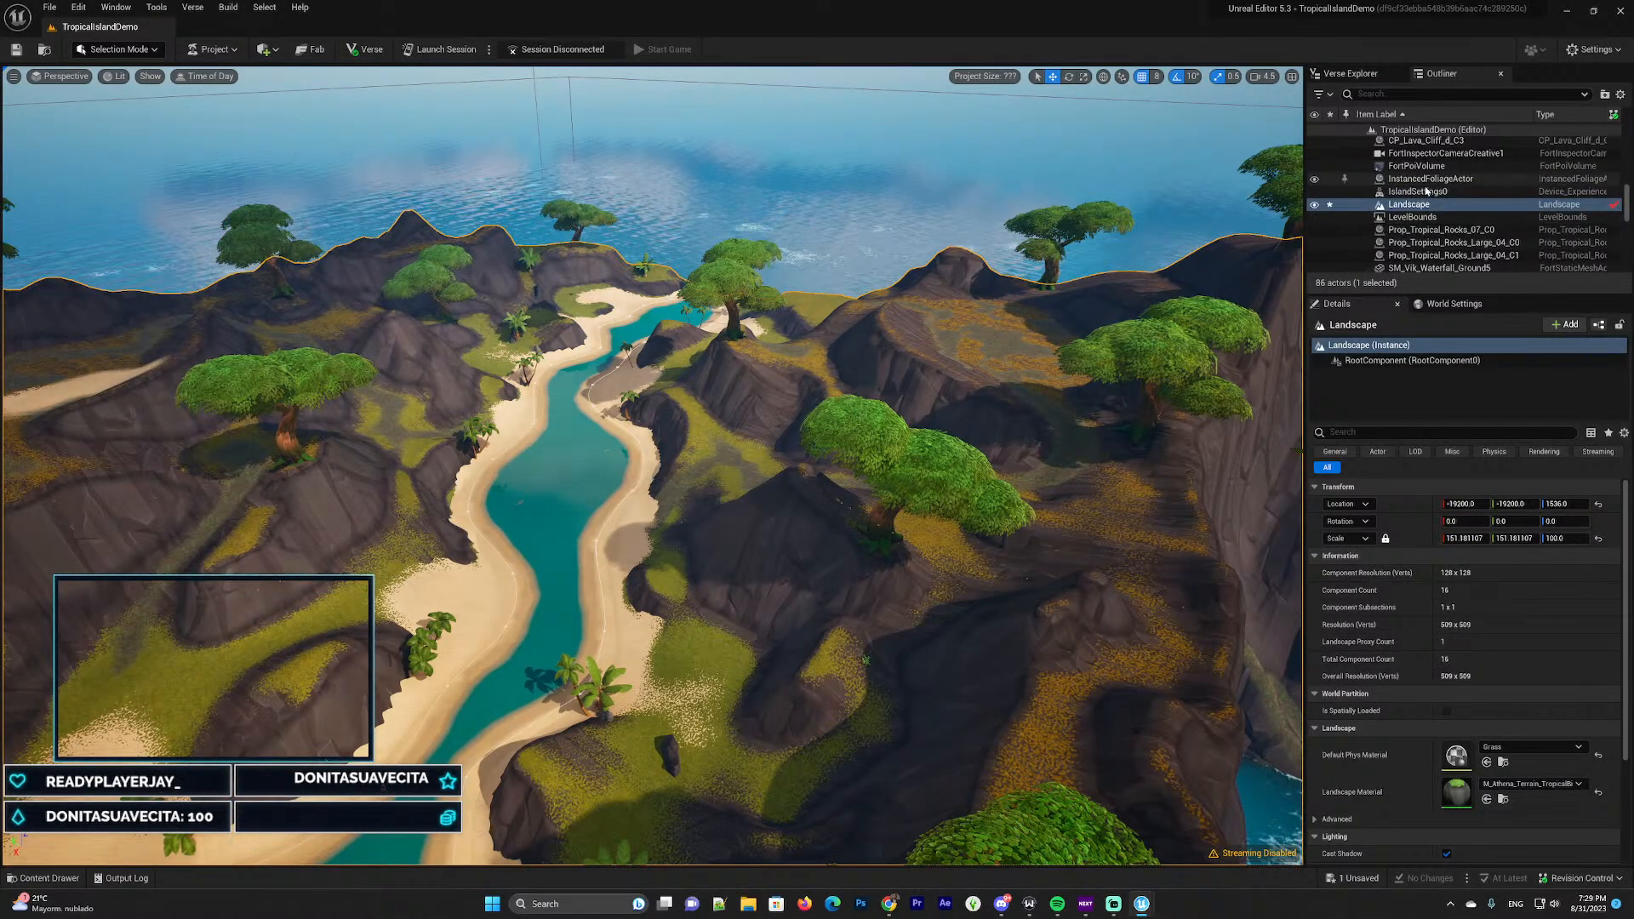
scroll(1431, 187, "down", 1)
left_click(1427, 173)
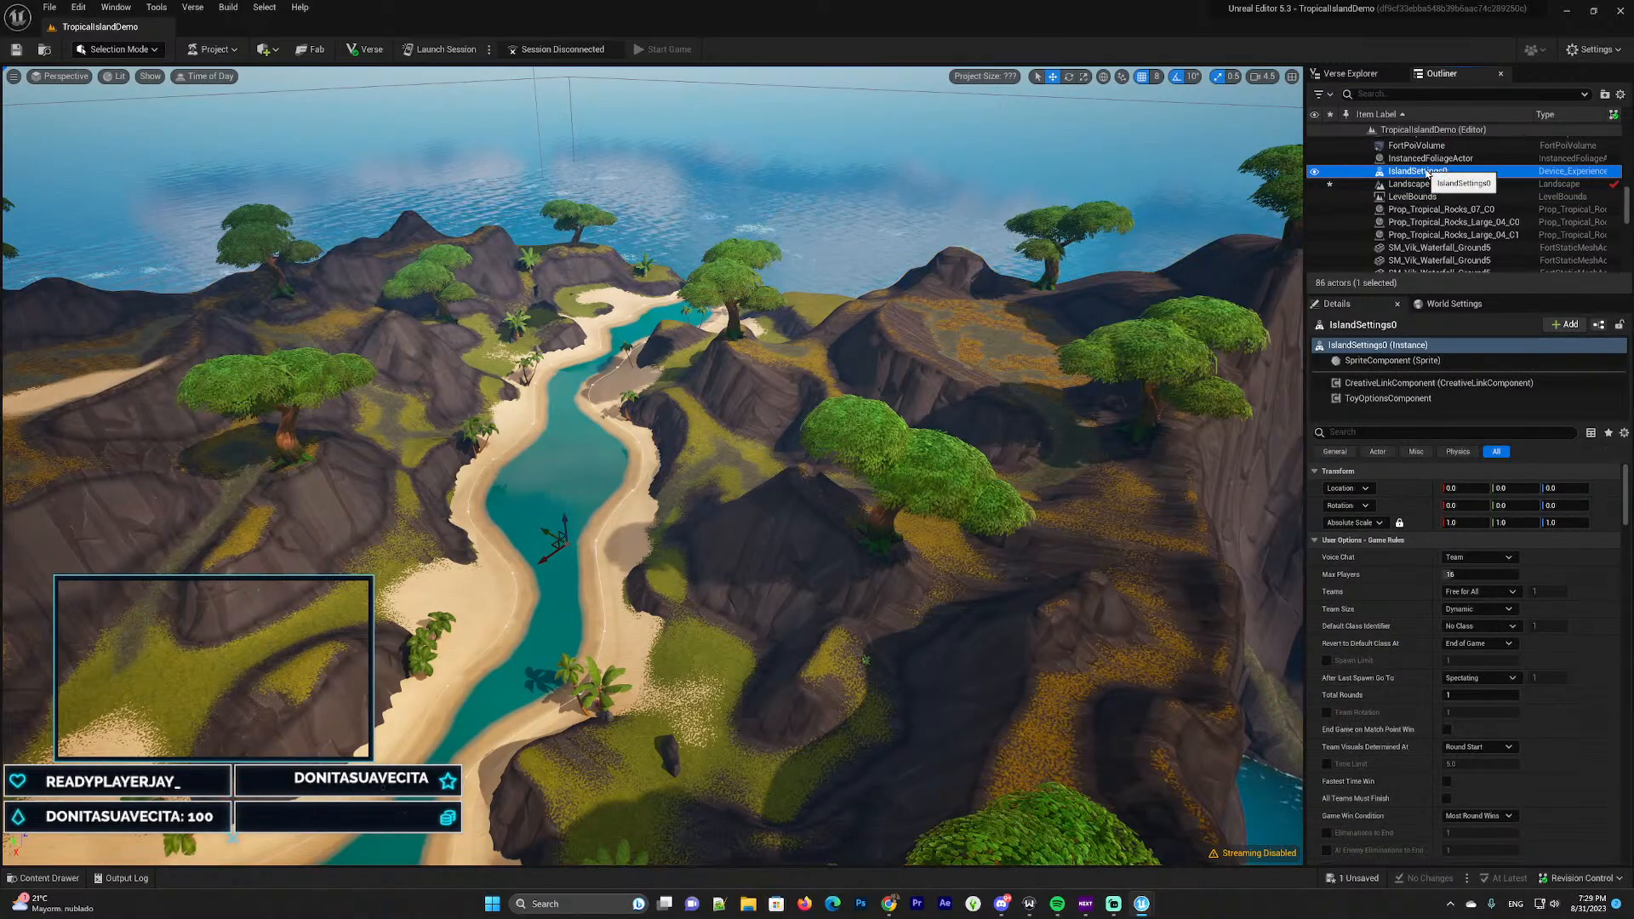
scroll(1427, 173, "up", 6)
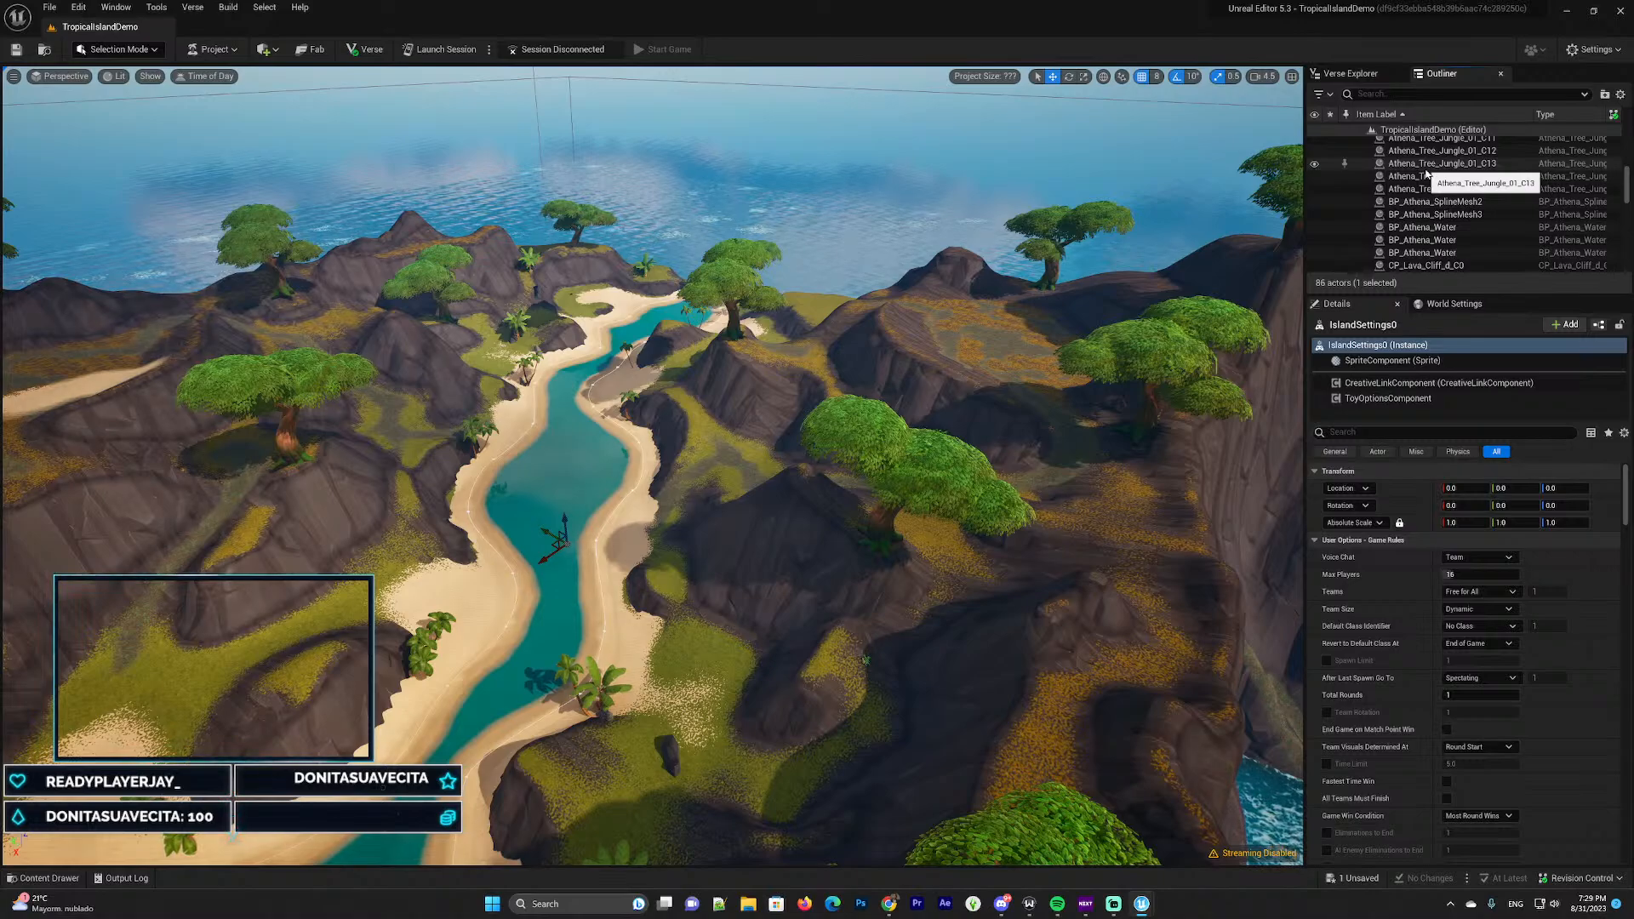
scroll(1413, 186, "down", 3)
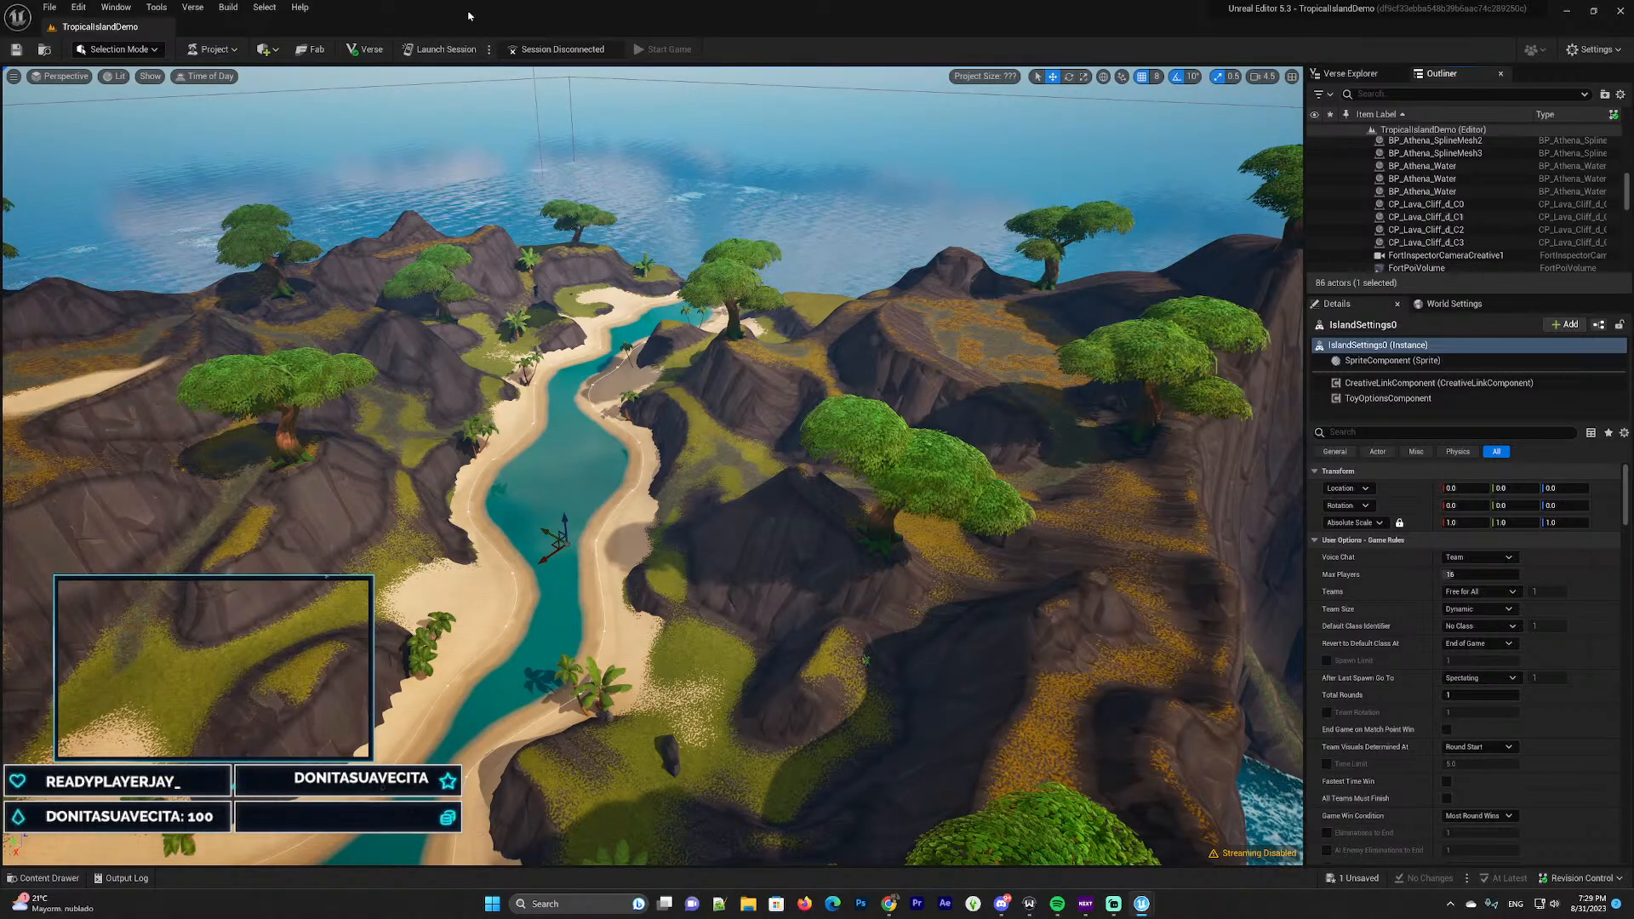
Launch a play session, saving the modified Landscape asset
left_click(445, 49)
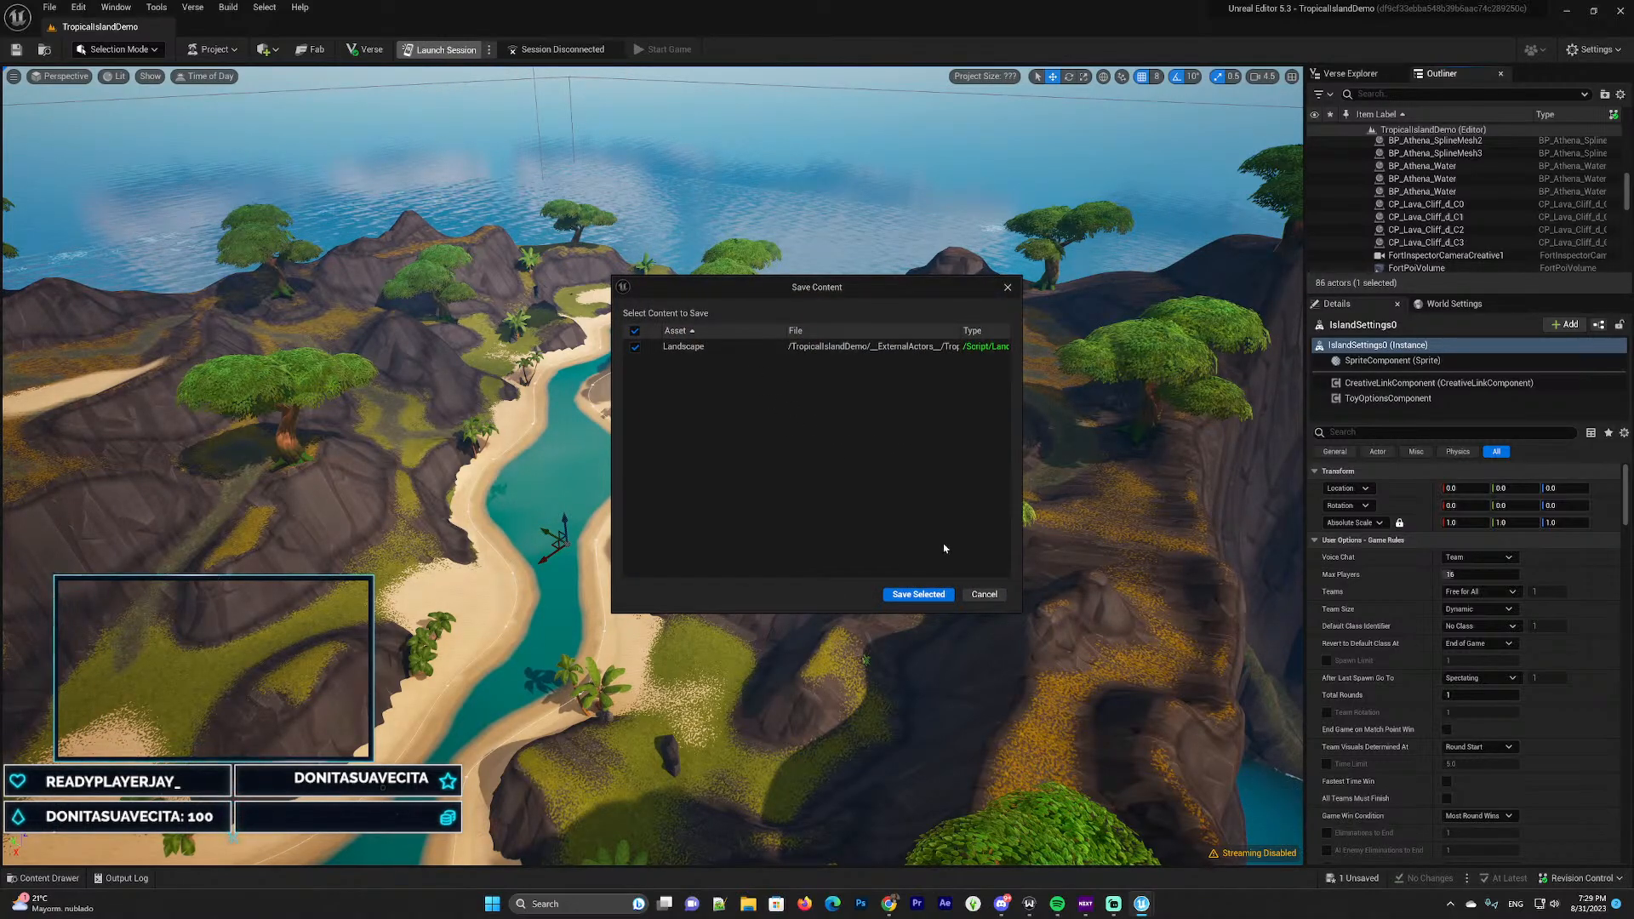
left_click(919, 595)
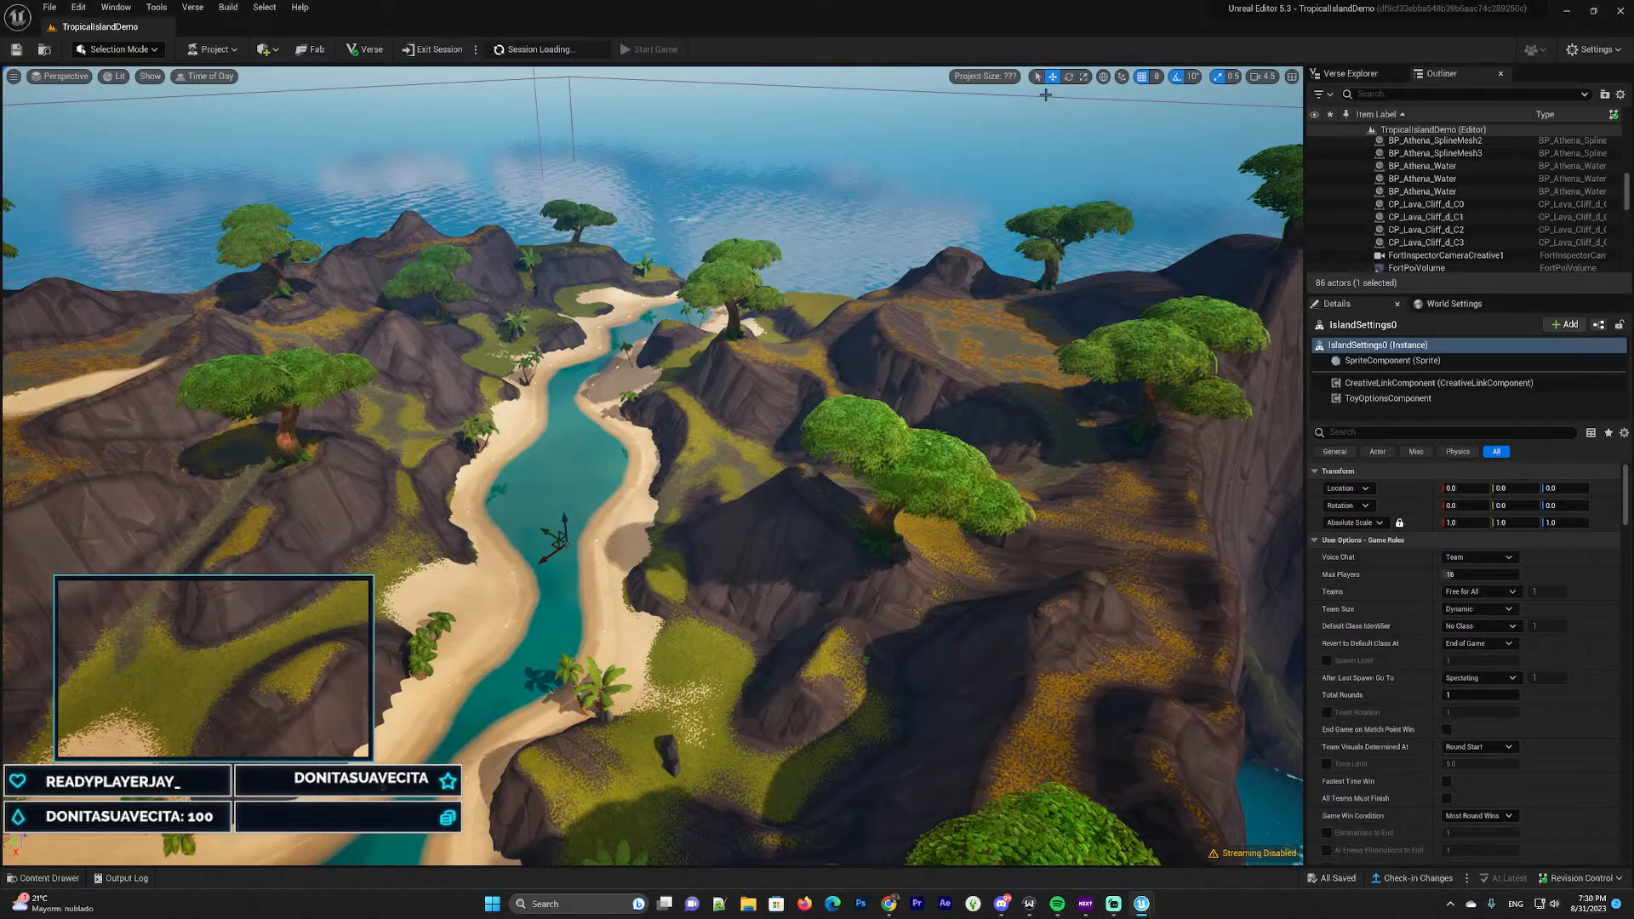
Reselect IslandSettings0 while the session loads and view its location on the river up close
left_click(1413, 207)
scroll(1415, 217, "down", 4)
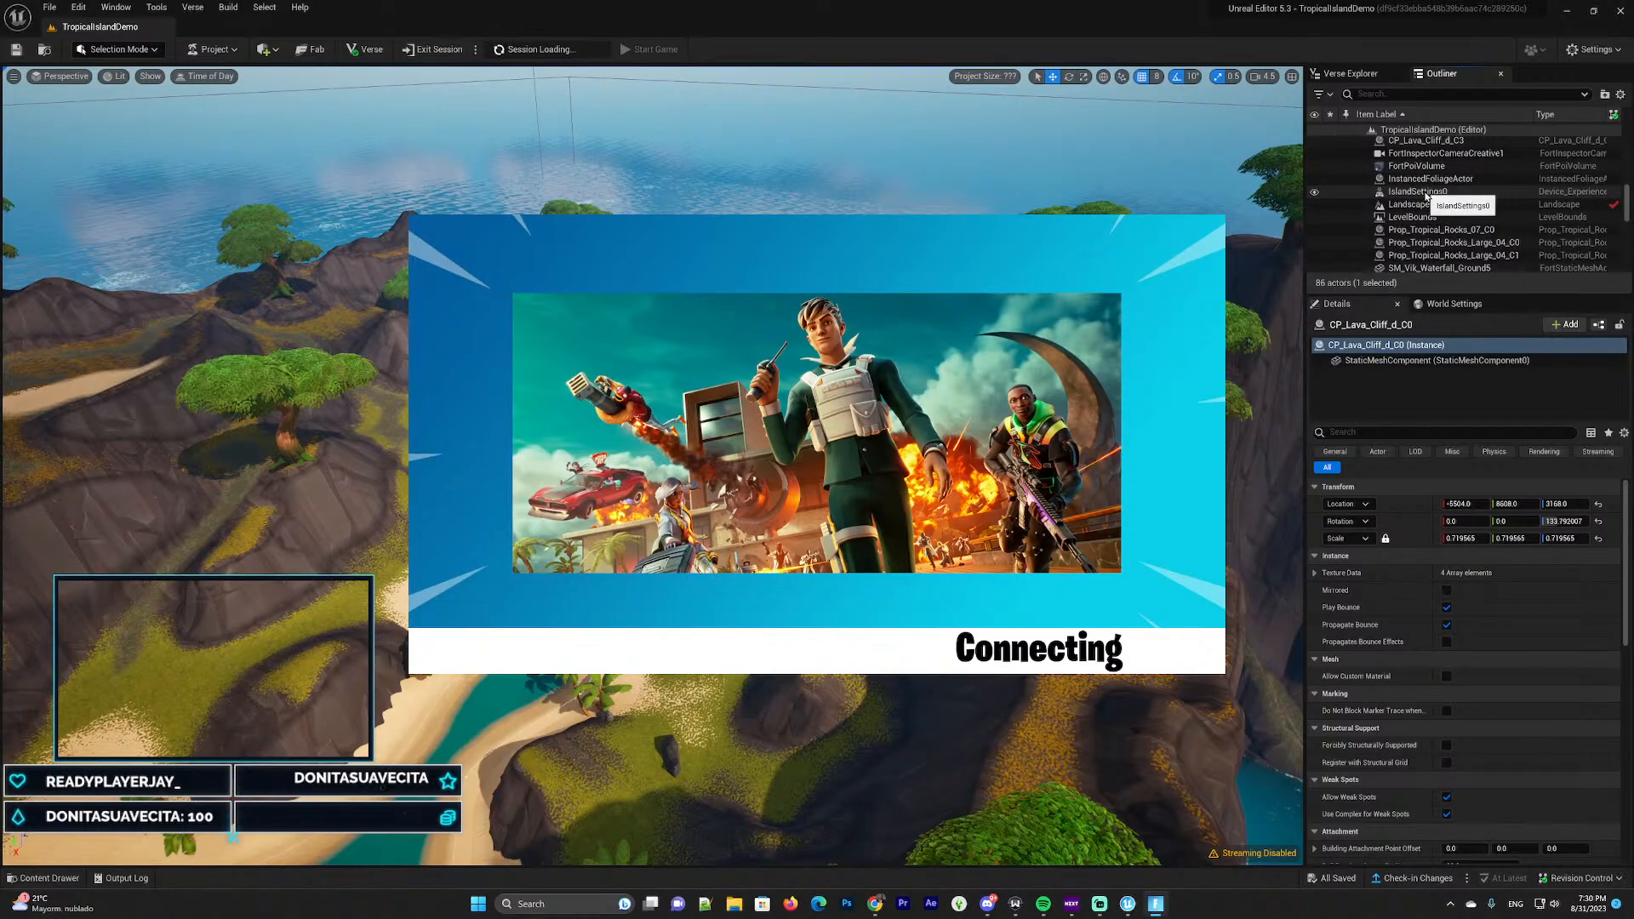
left_click(1426, 194)
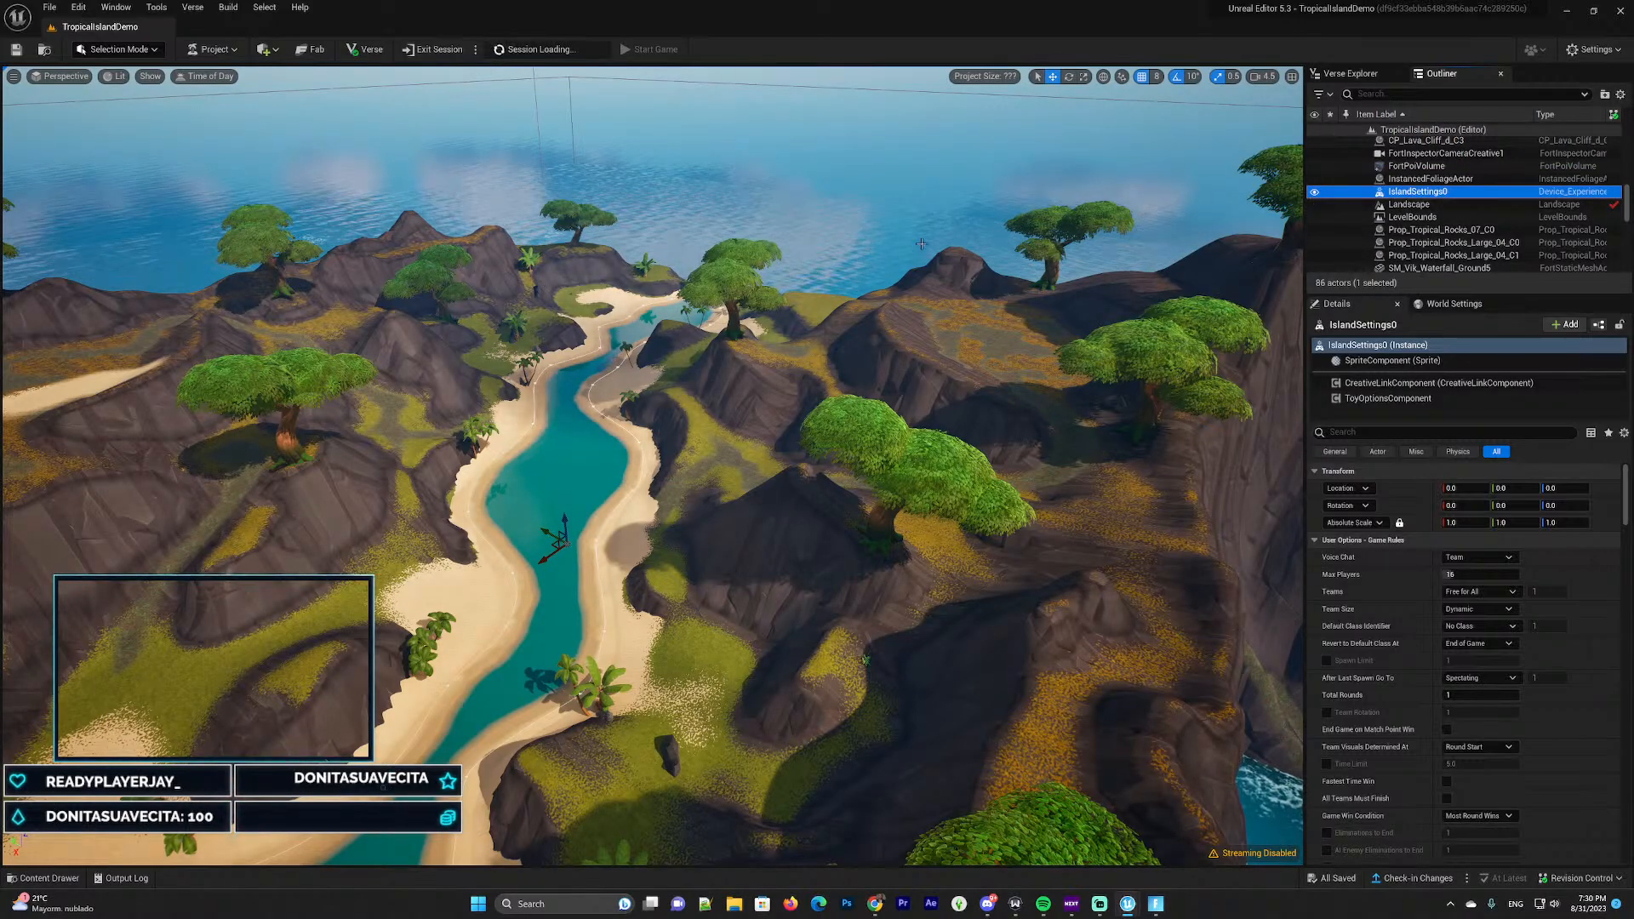
key("f")
key("s")
right_click_drag(764, 363, 804, 451)
key("w")
key("s")
mouse_move(761, 359)
right_mouse_down()
mouse_move(808, 256)
mouse_move(757, 315)
mouse_move(762, 359)
right_mouse_up()
key("w")
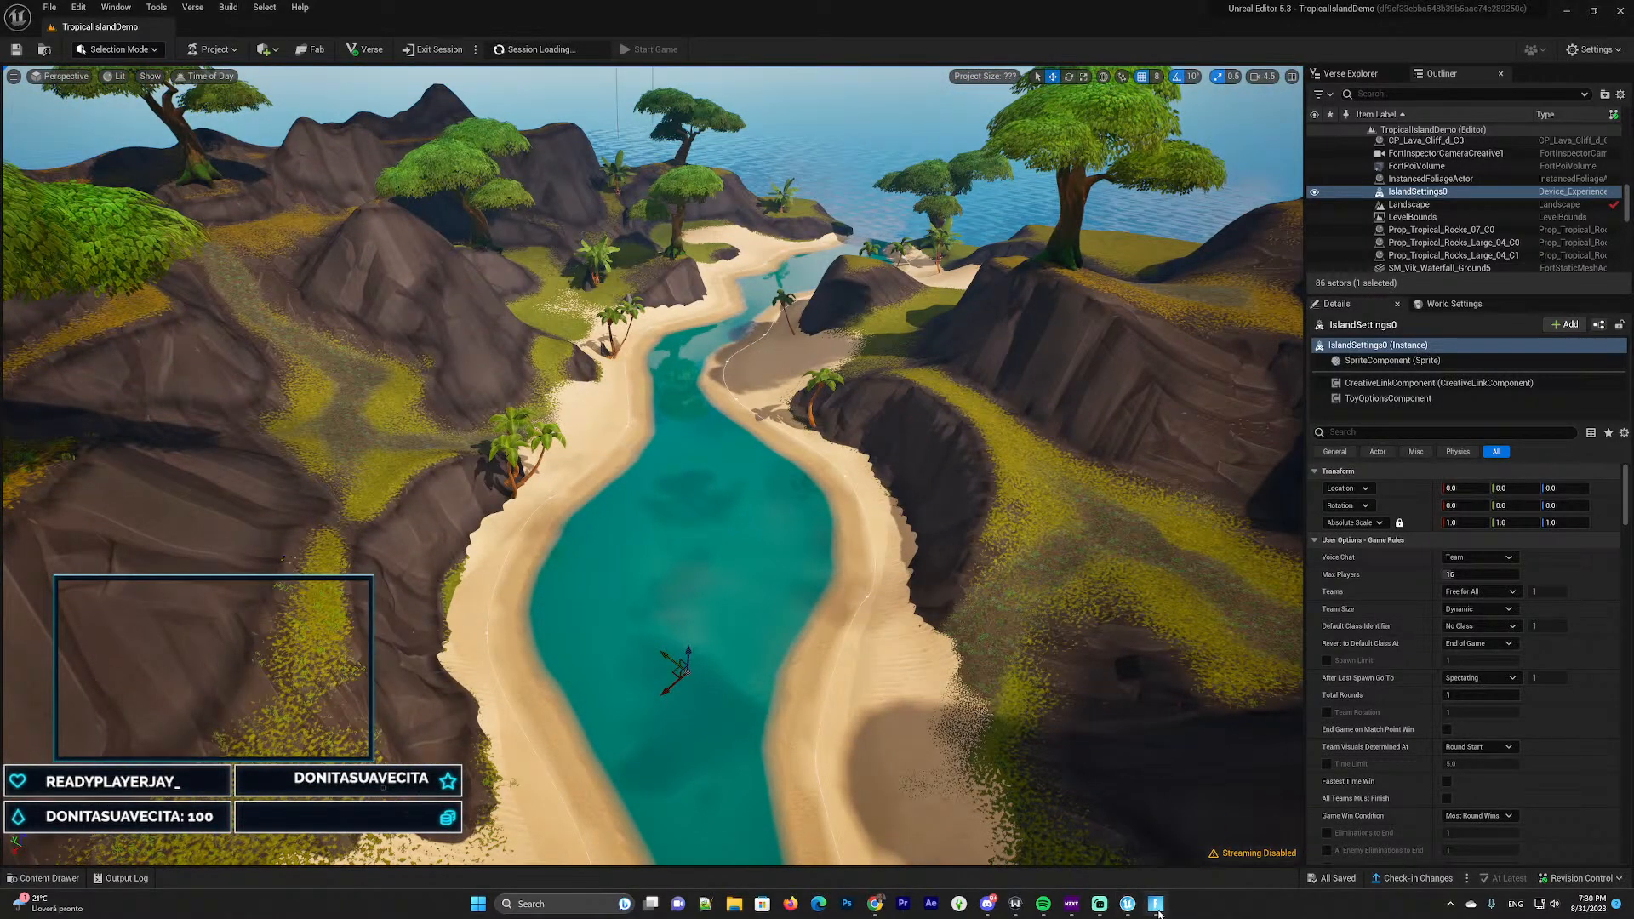
Switch to the Fortnite game window and bring the character out of the river onto the beach
left_click(1158, 911)
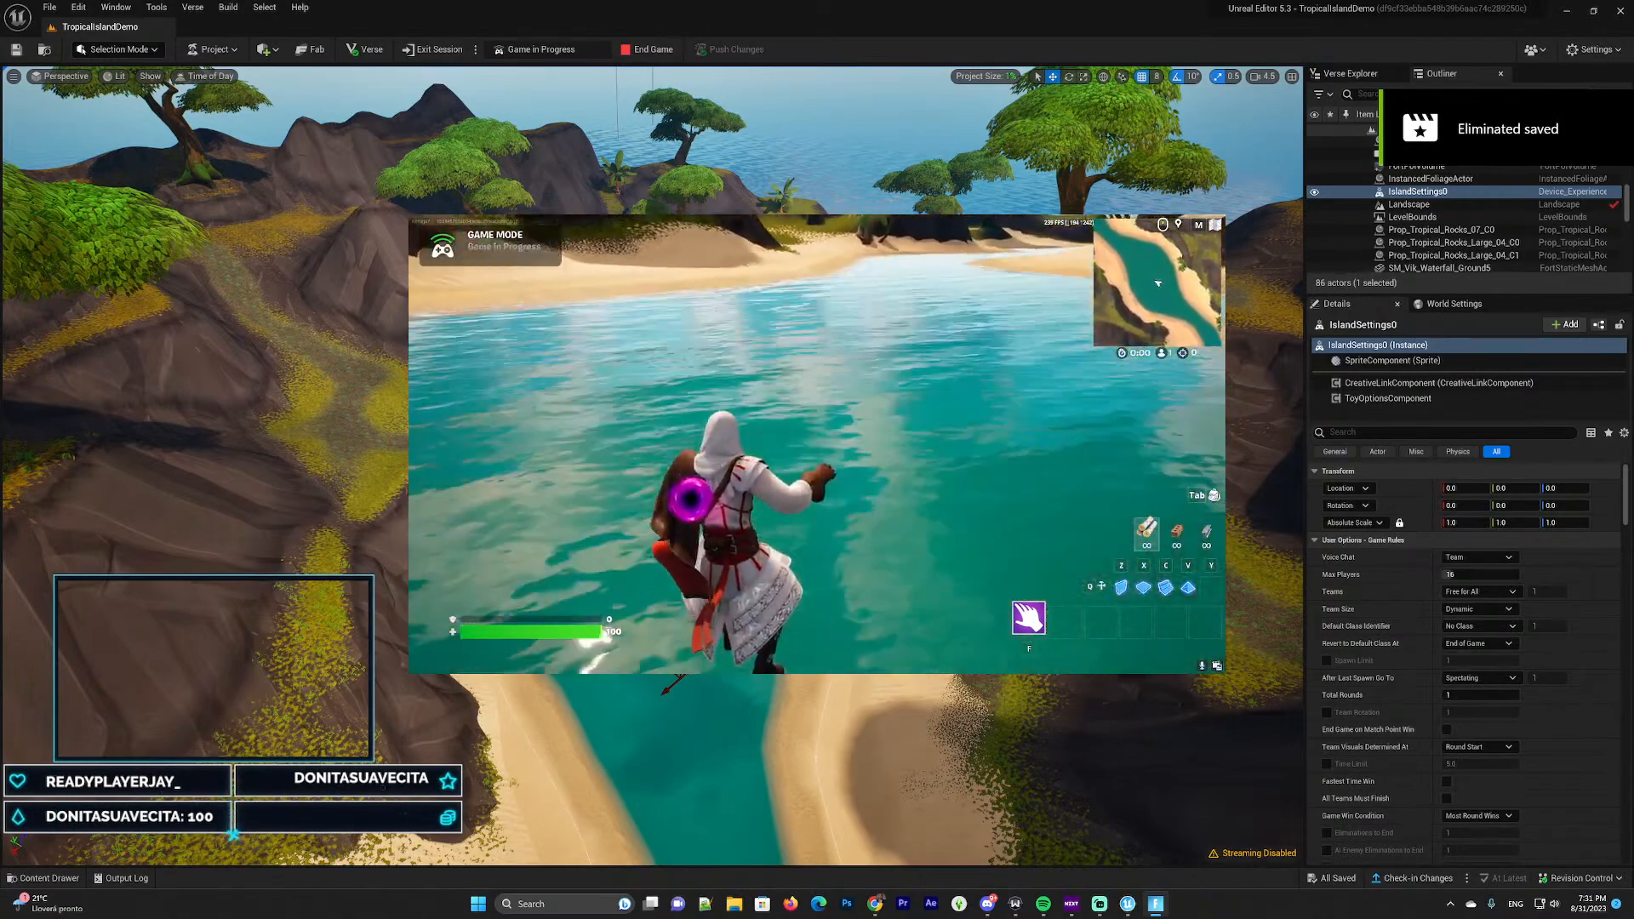
key("w")
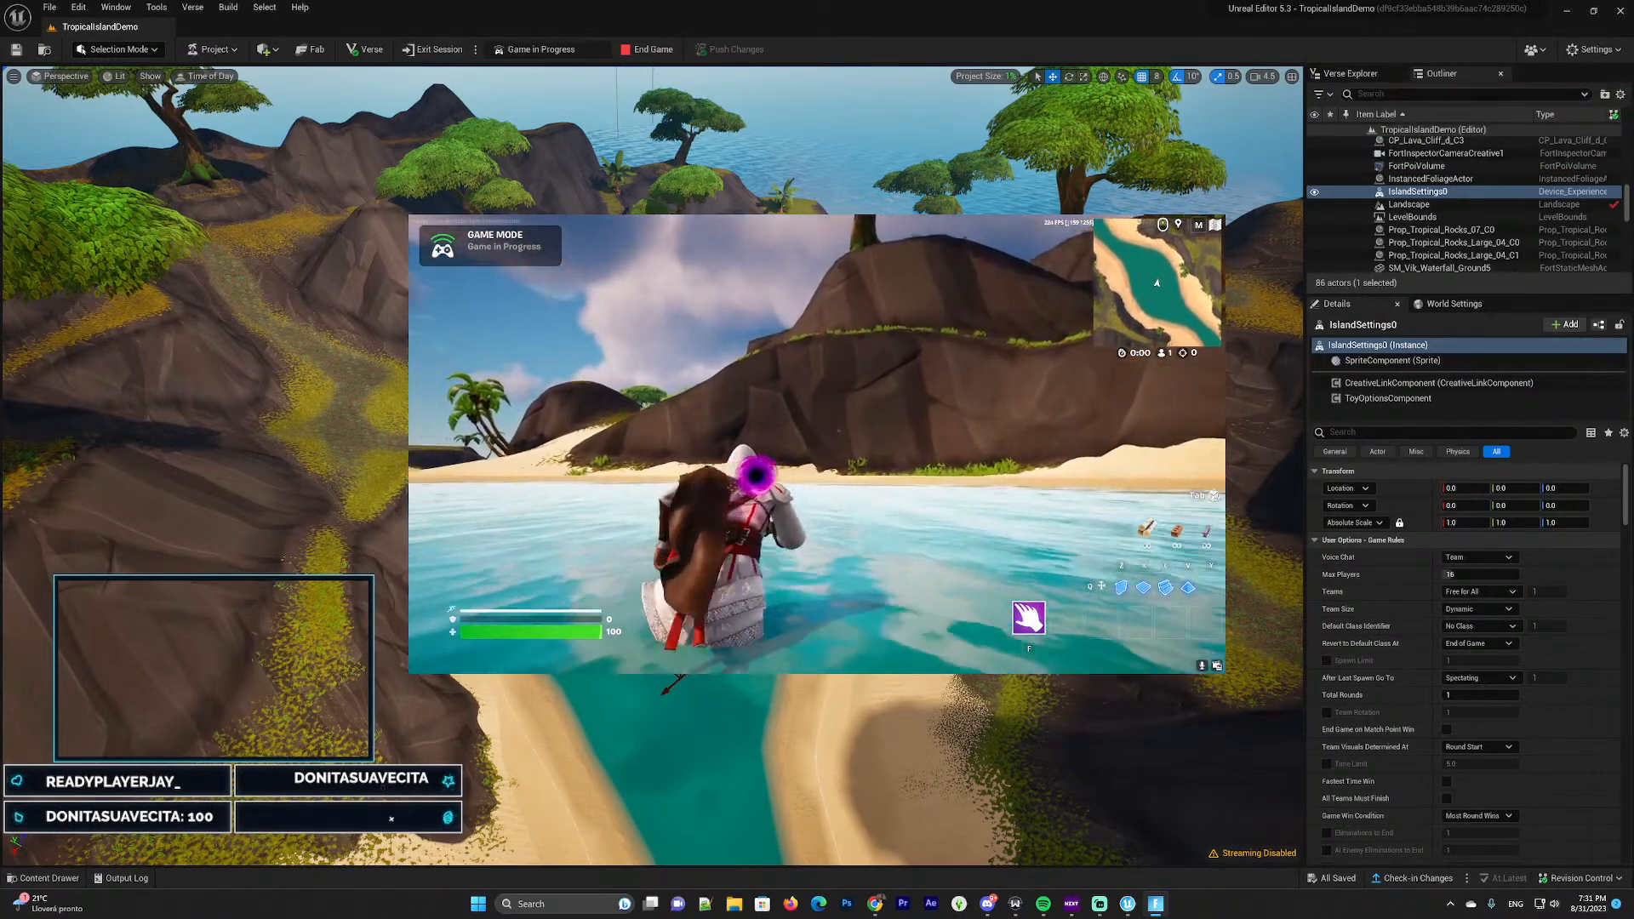
key("space")
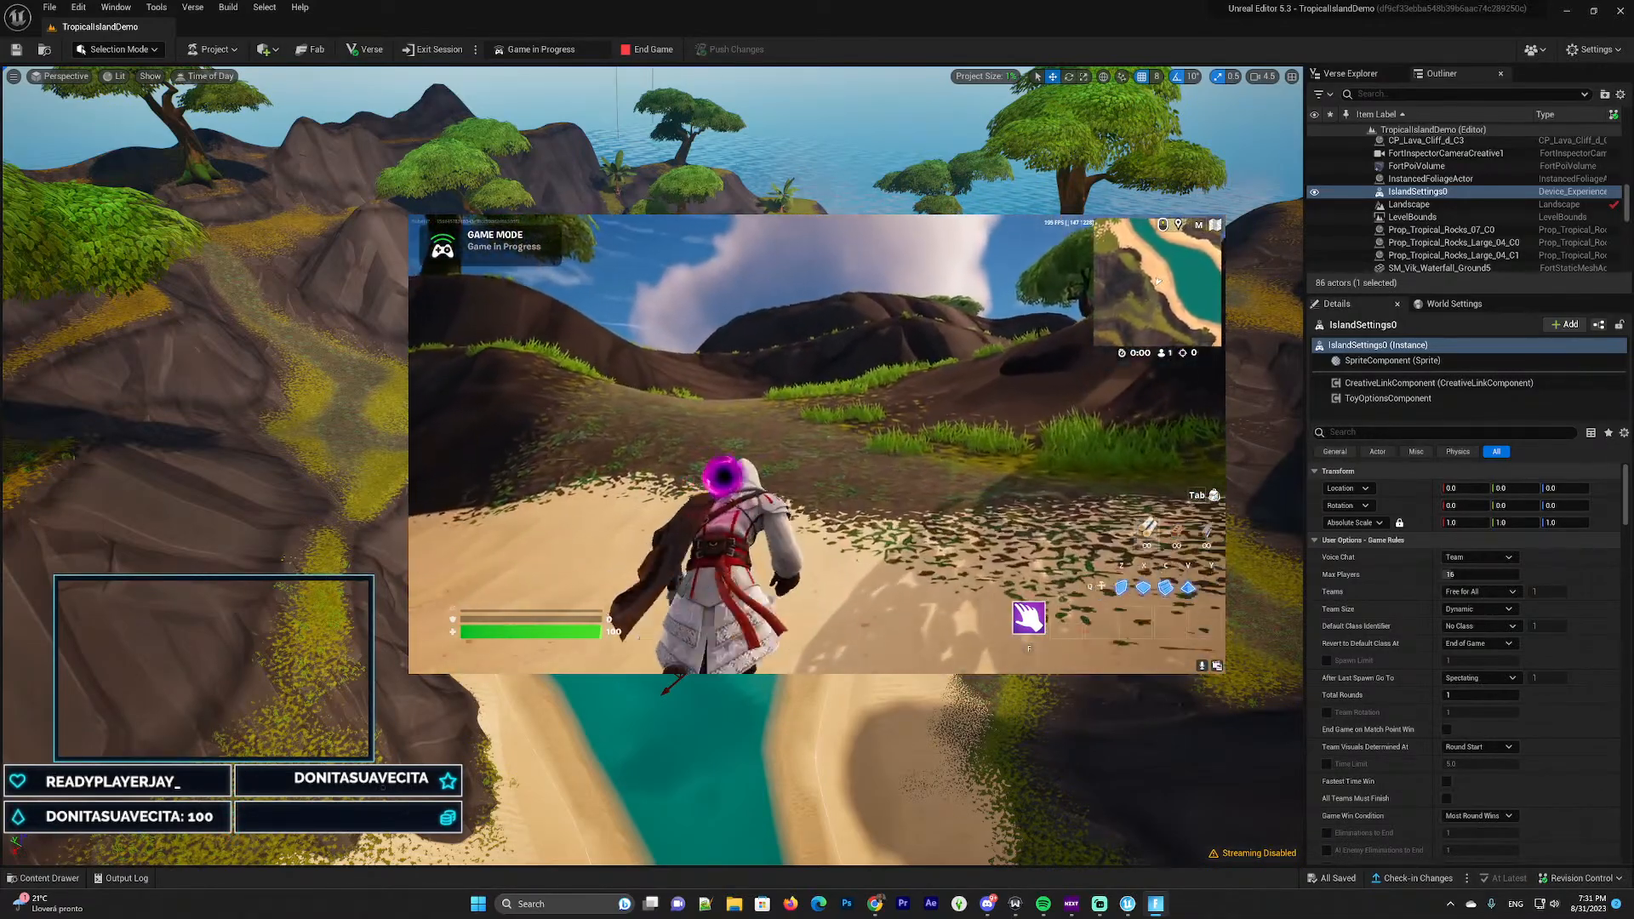
Run the character inland along the grassy path and over the hills to the large jungle tree
key("w")
key("w")
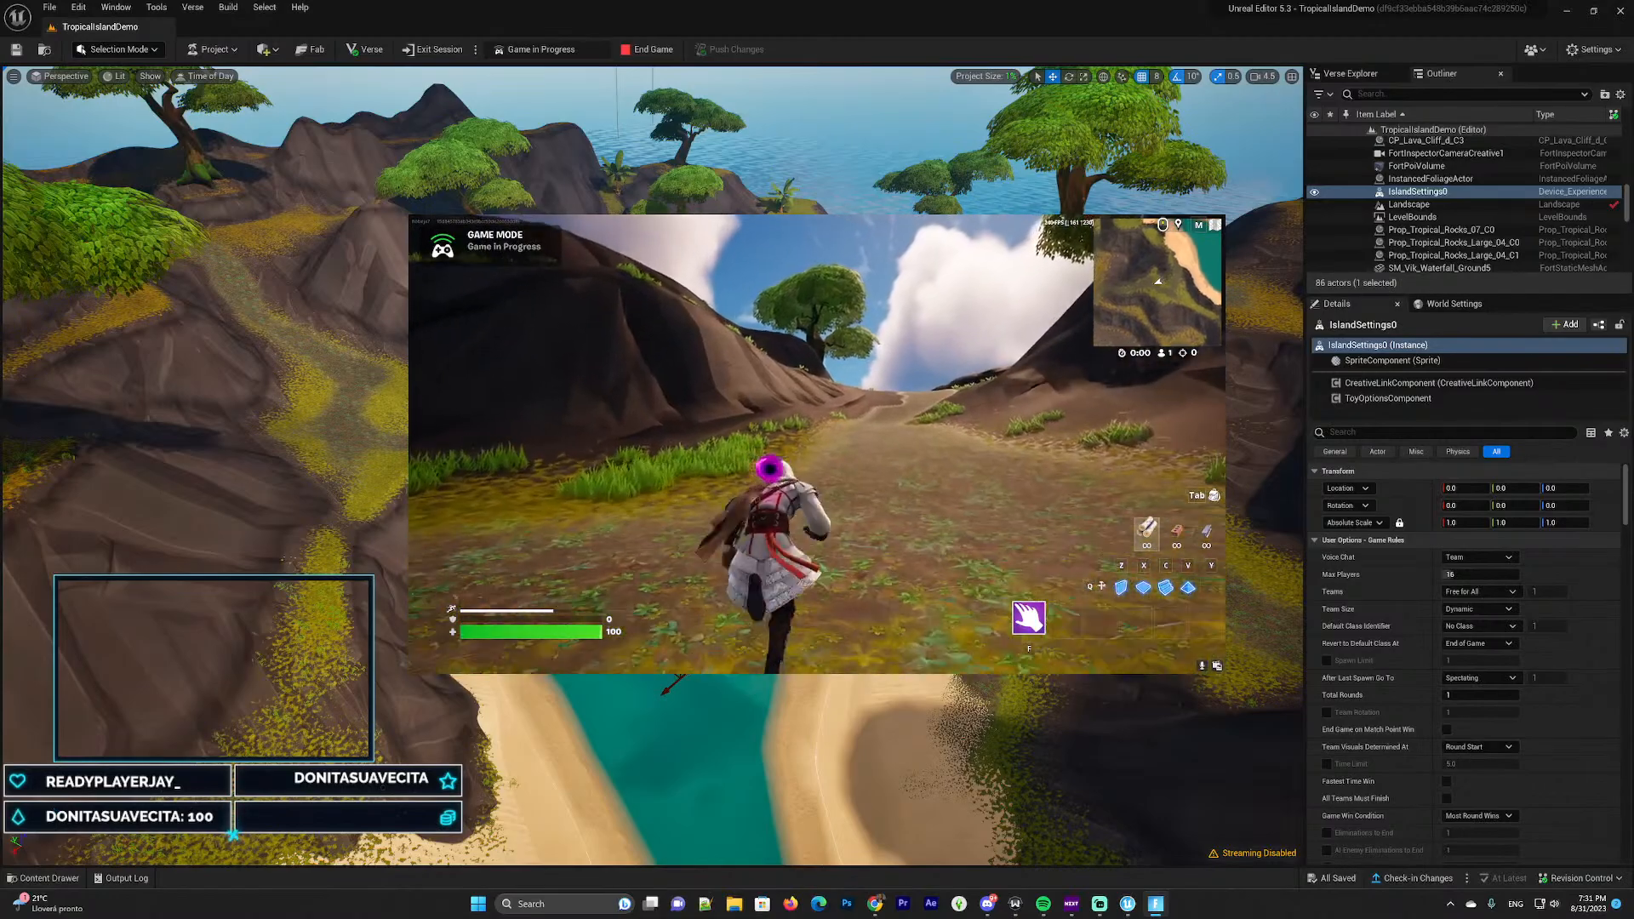
key("w")
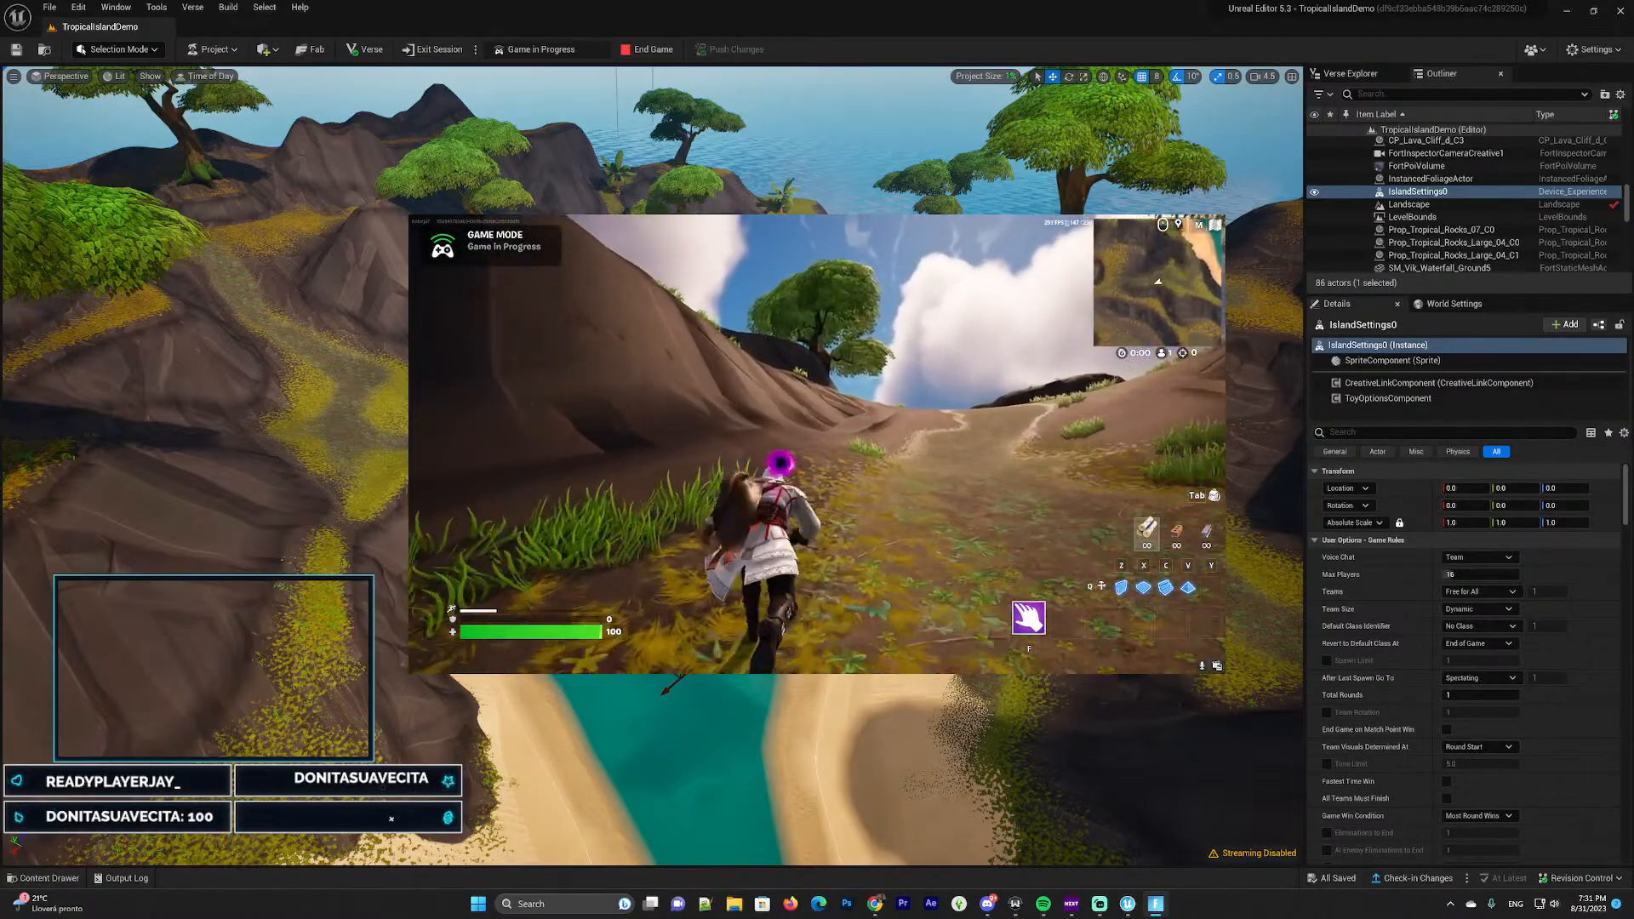
key("w")
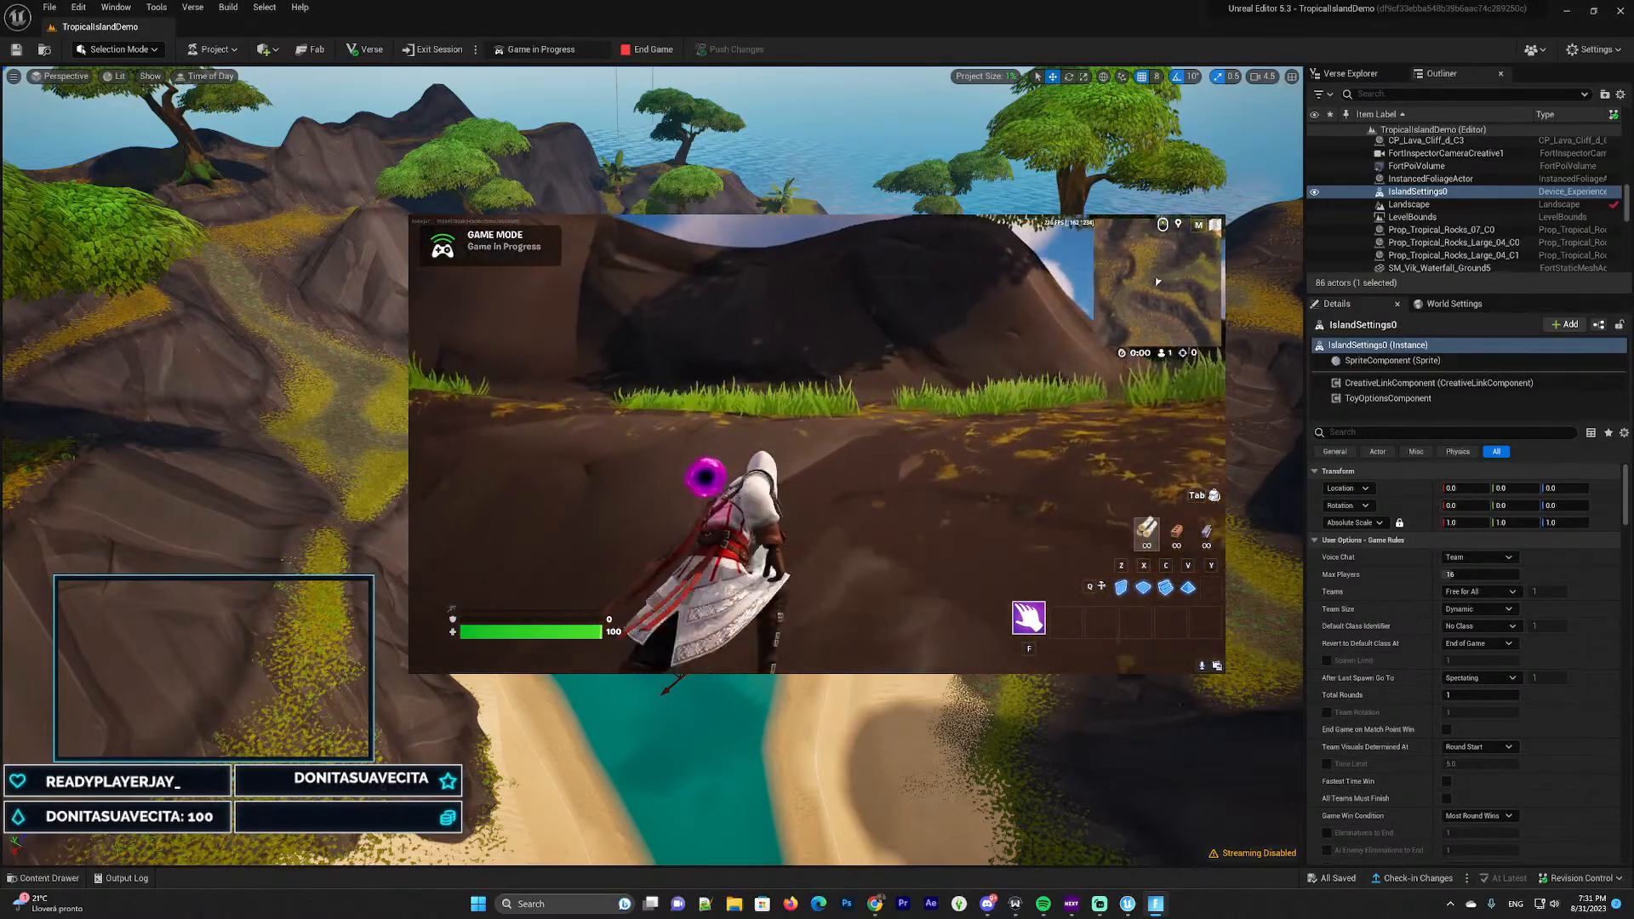
key("w")
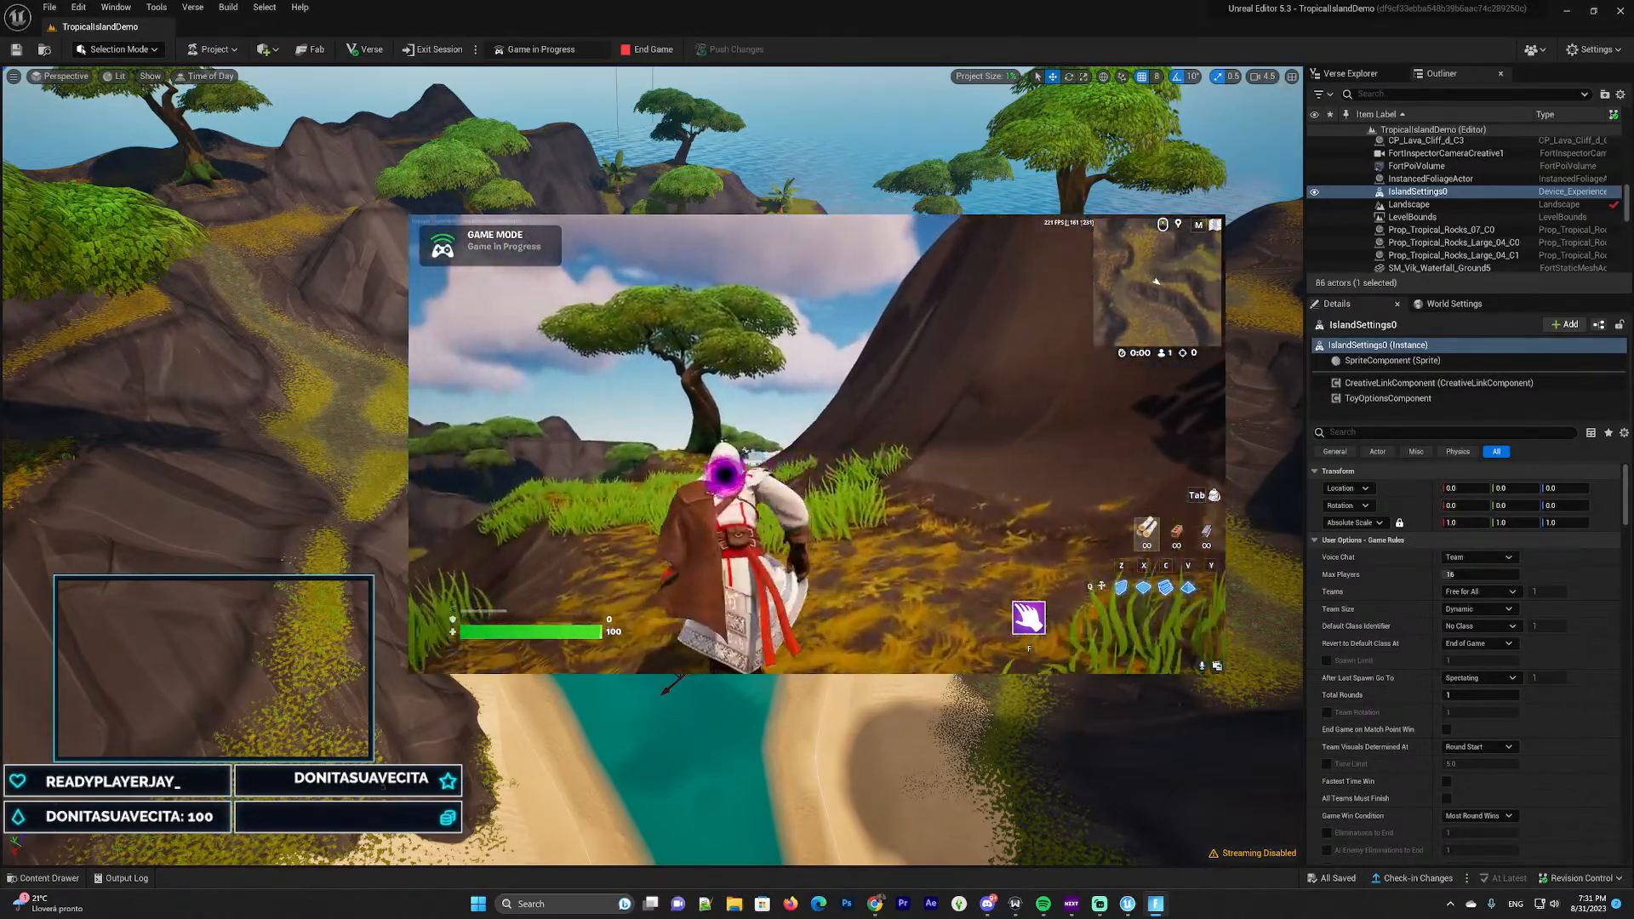
key("w")
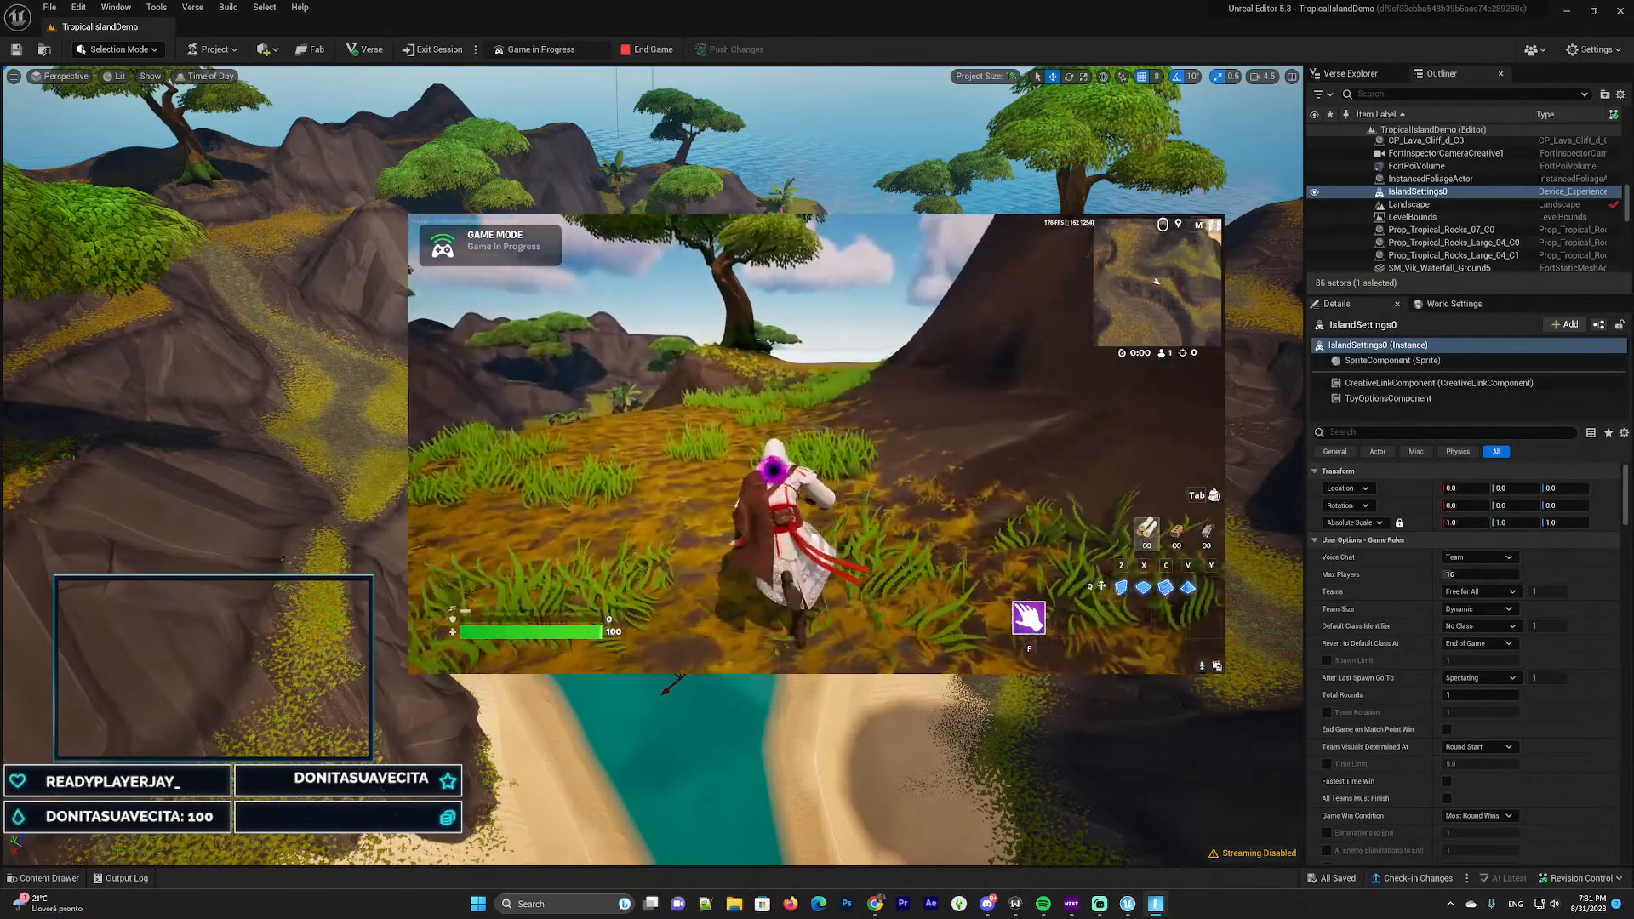
key("w")
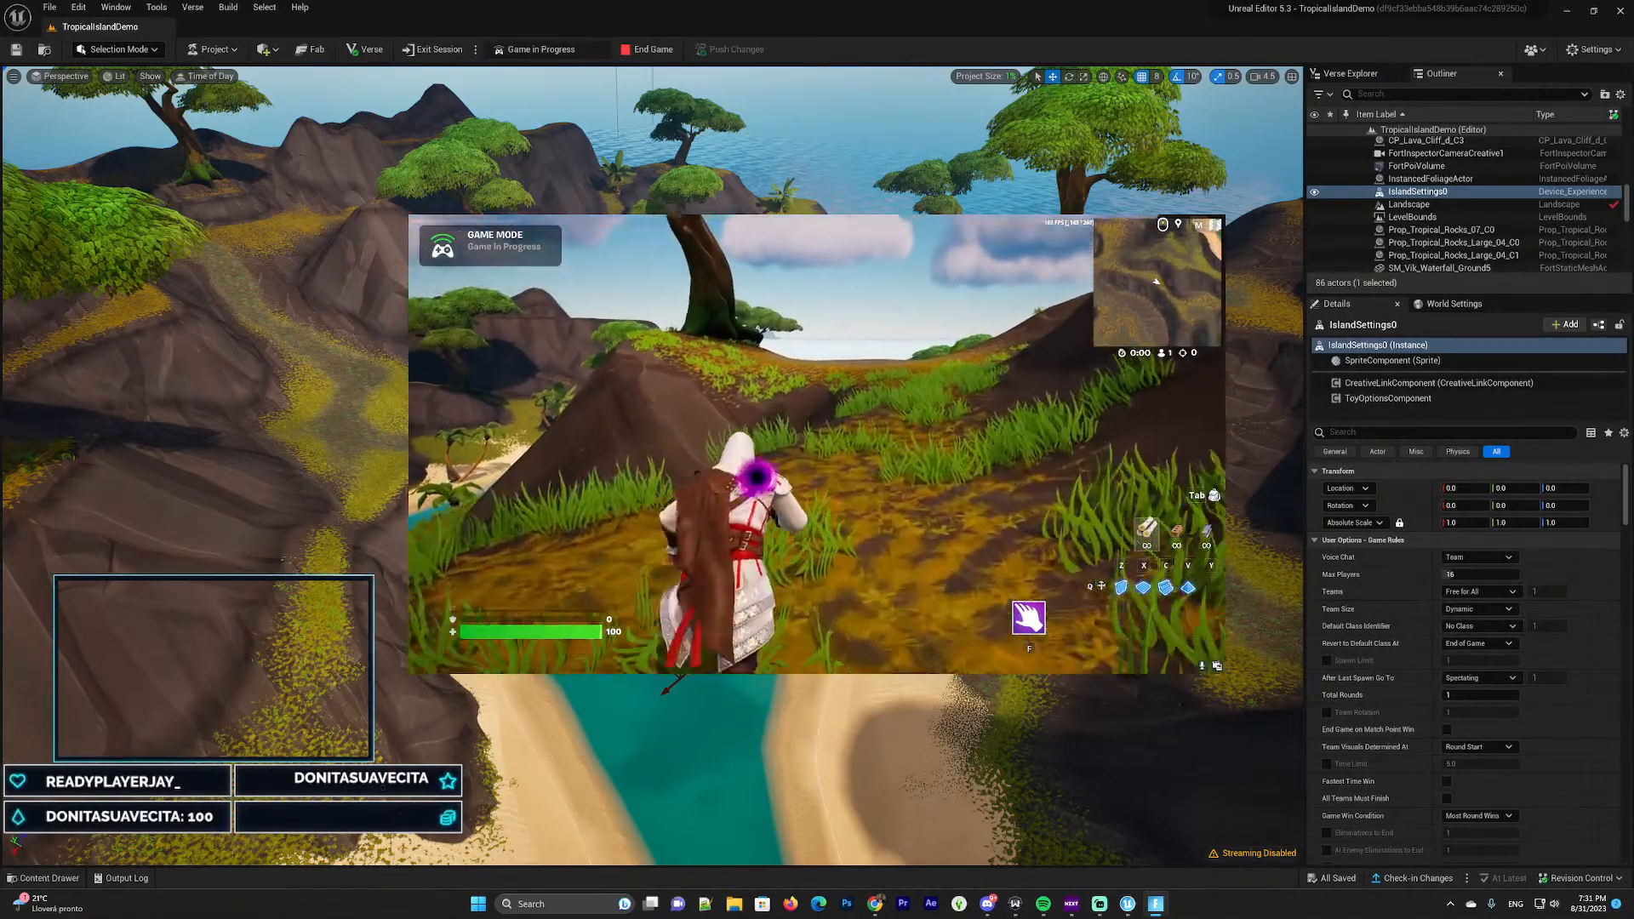
key("w")
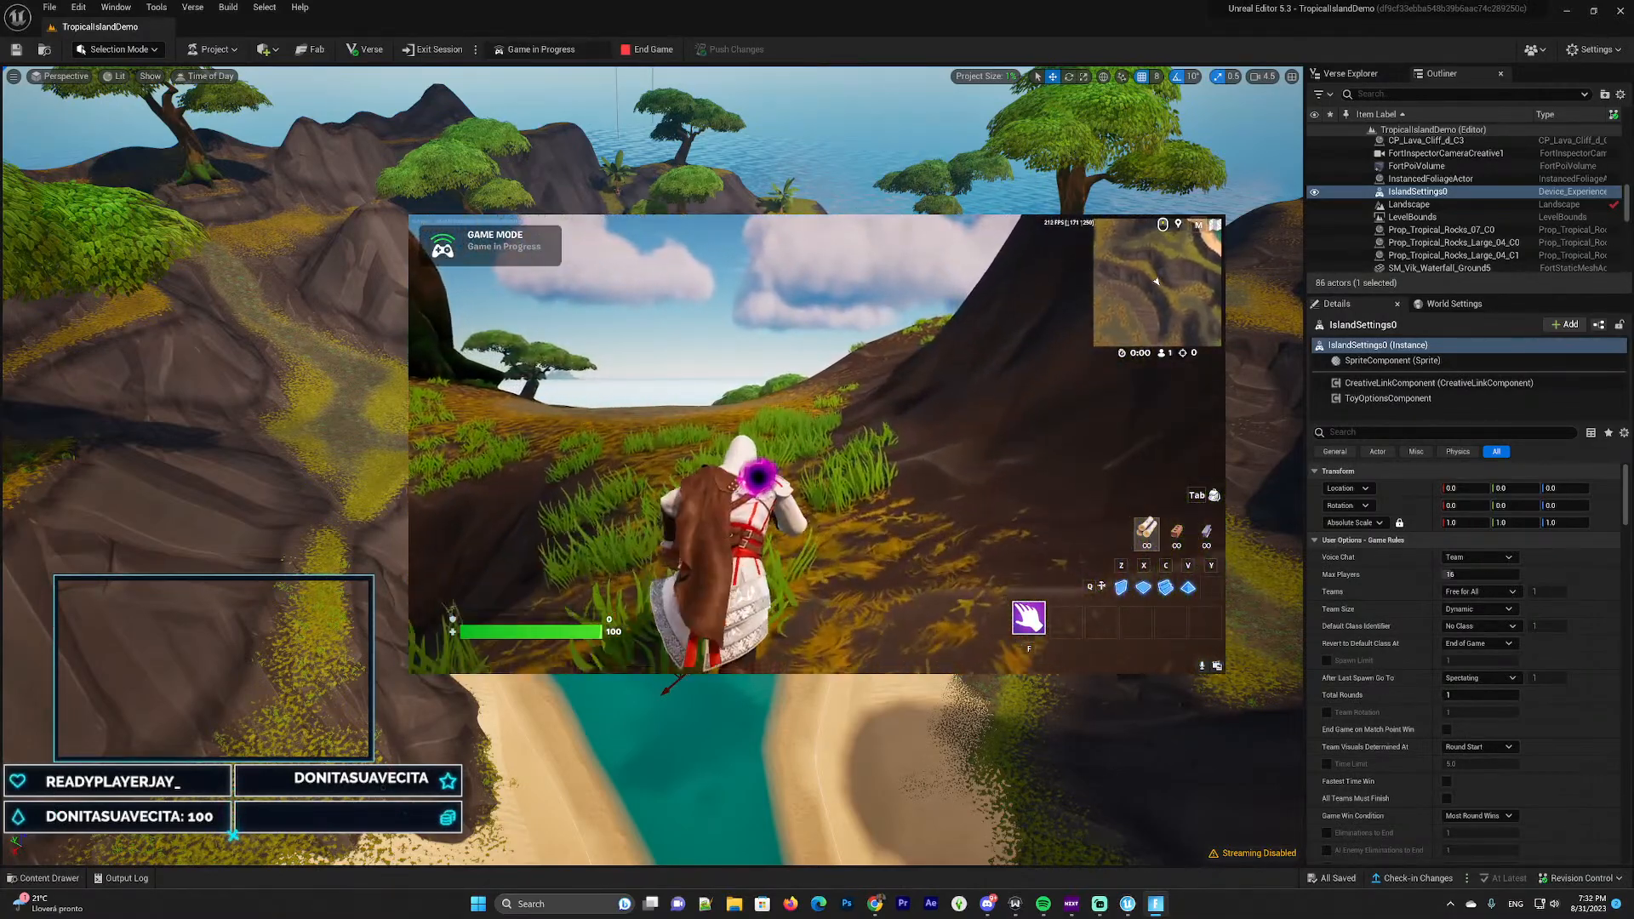
key("w")
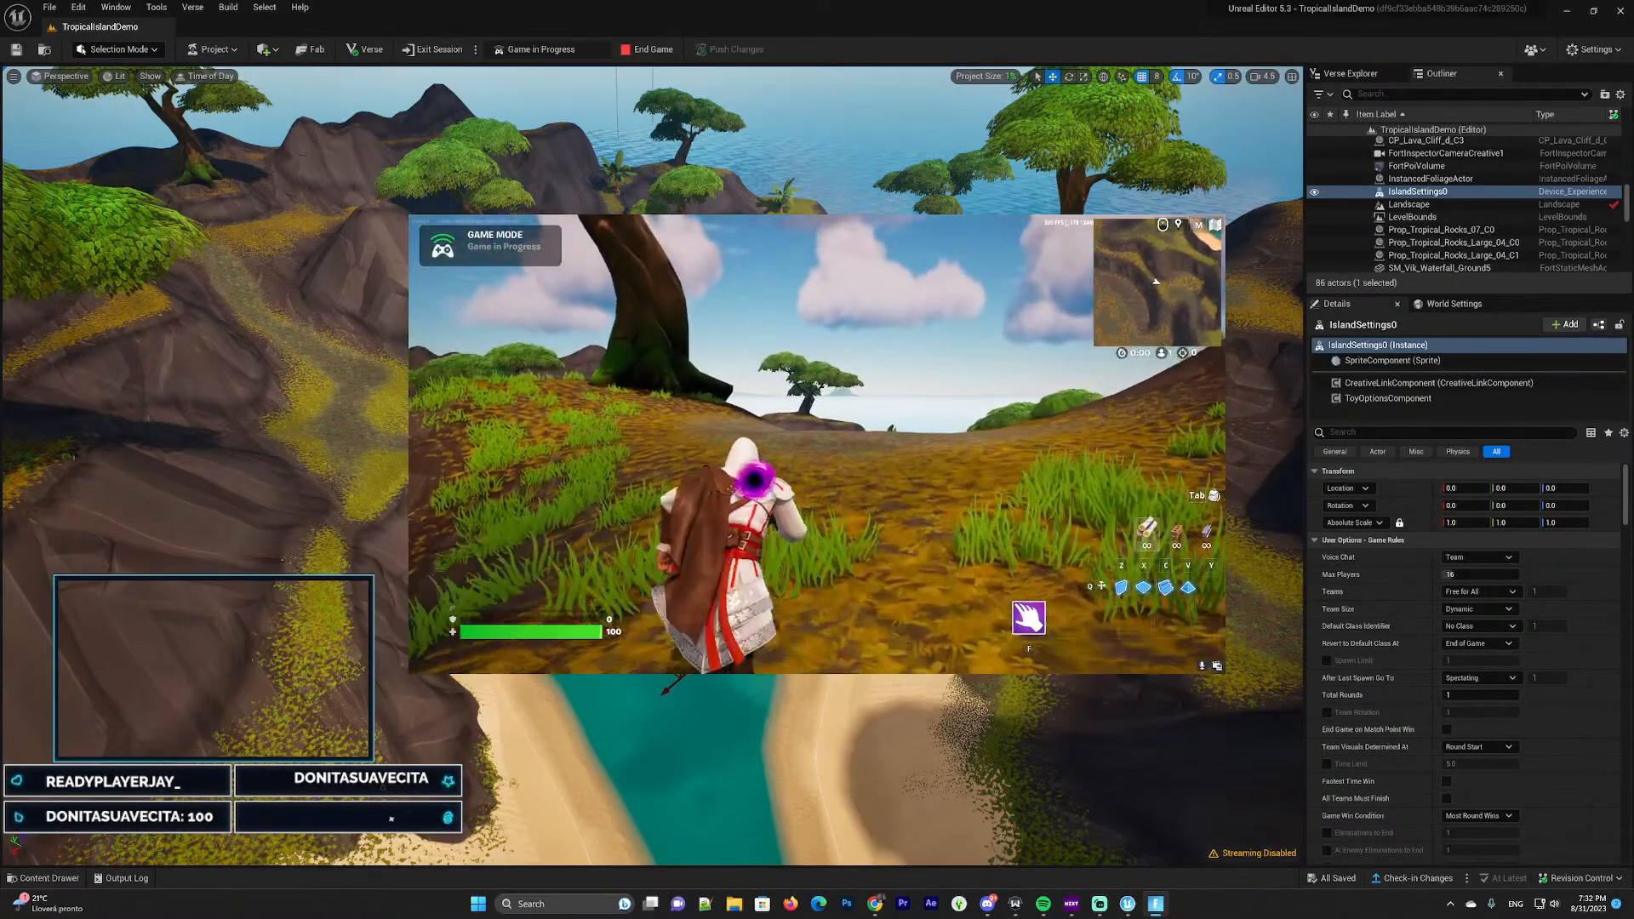
key("w")
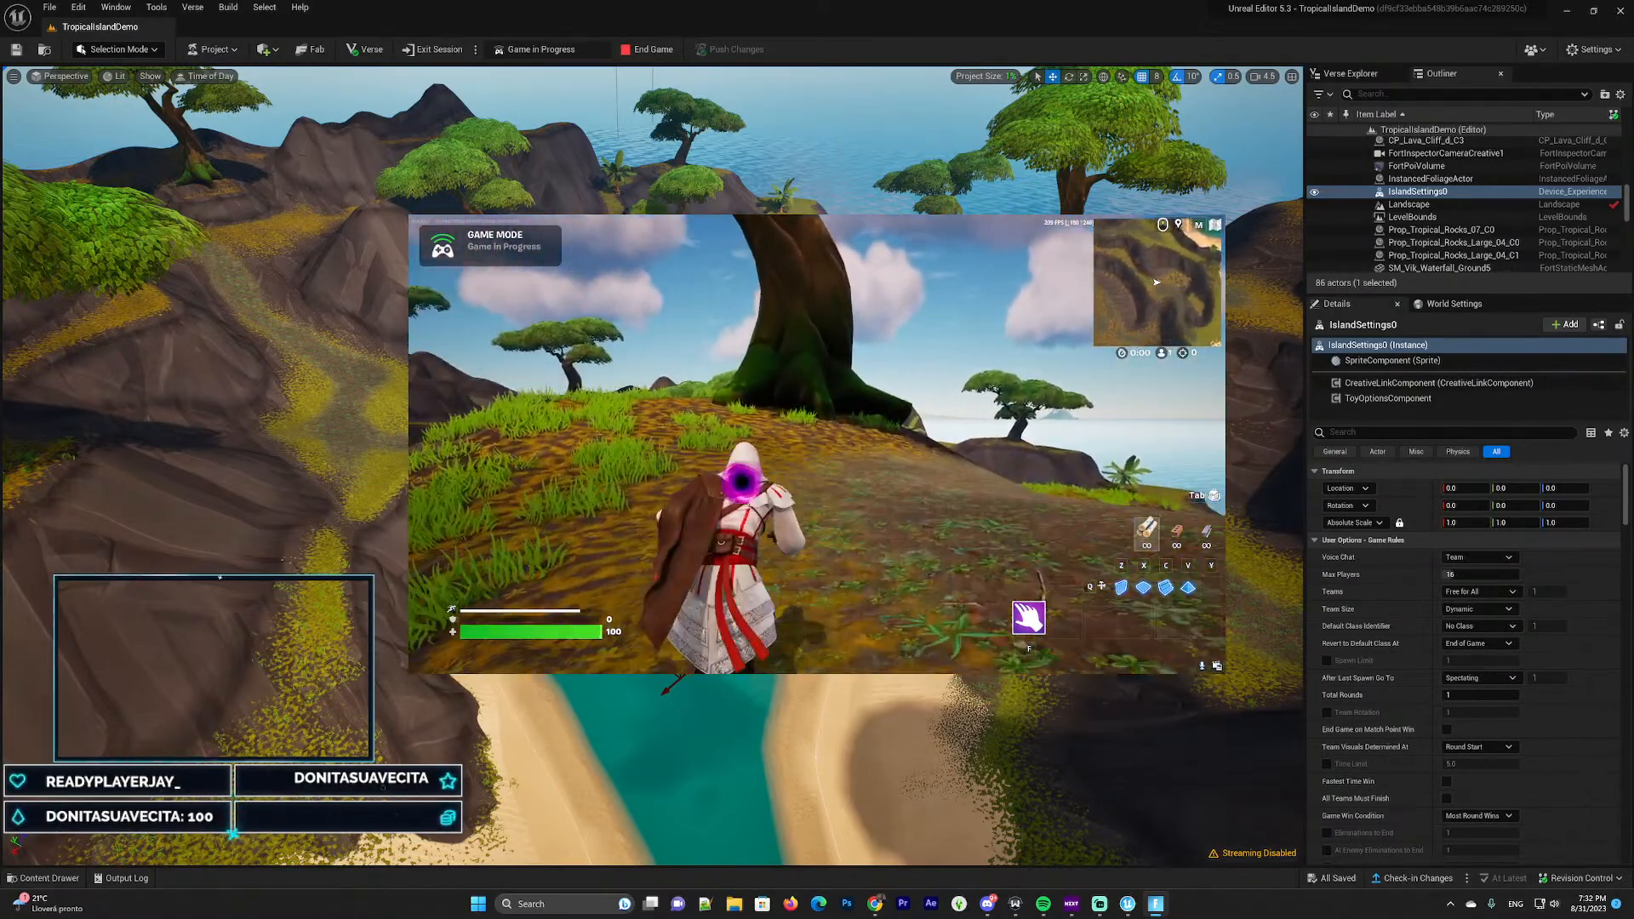
key("w")
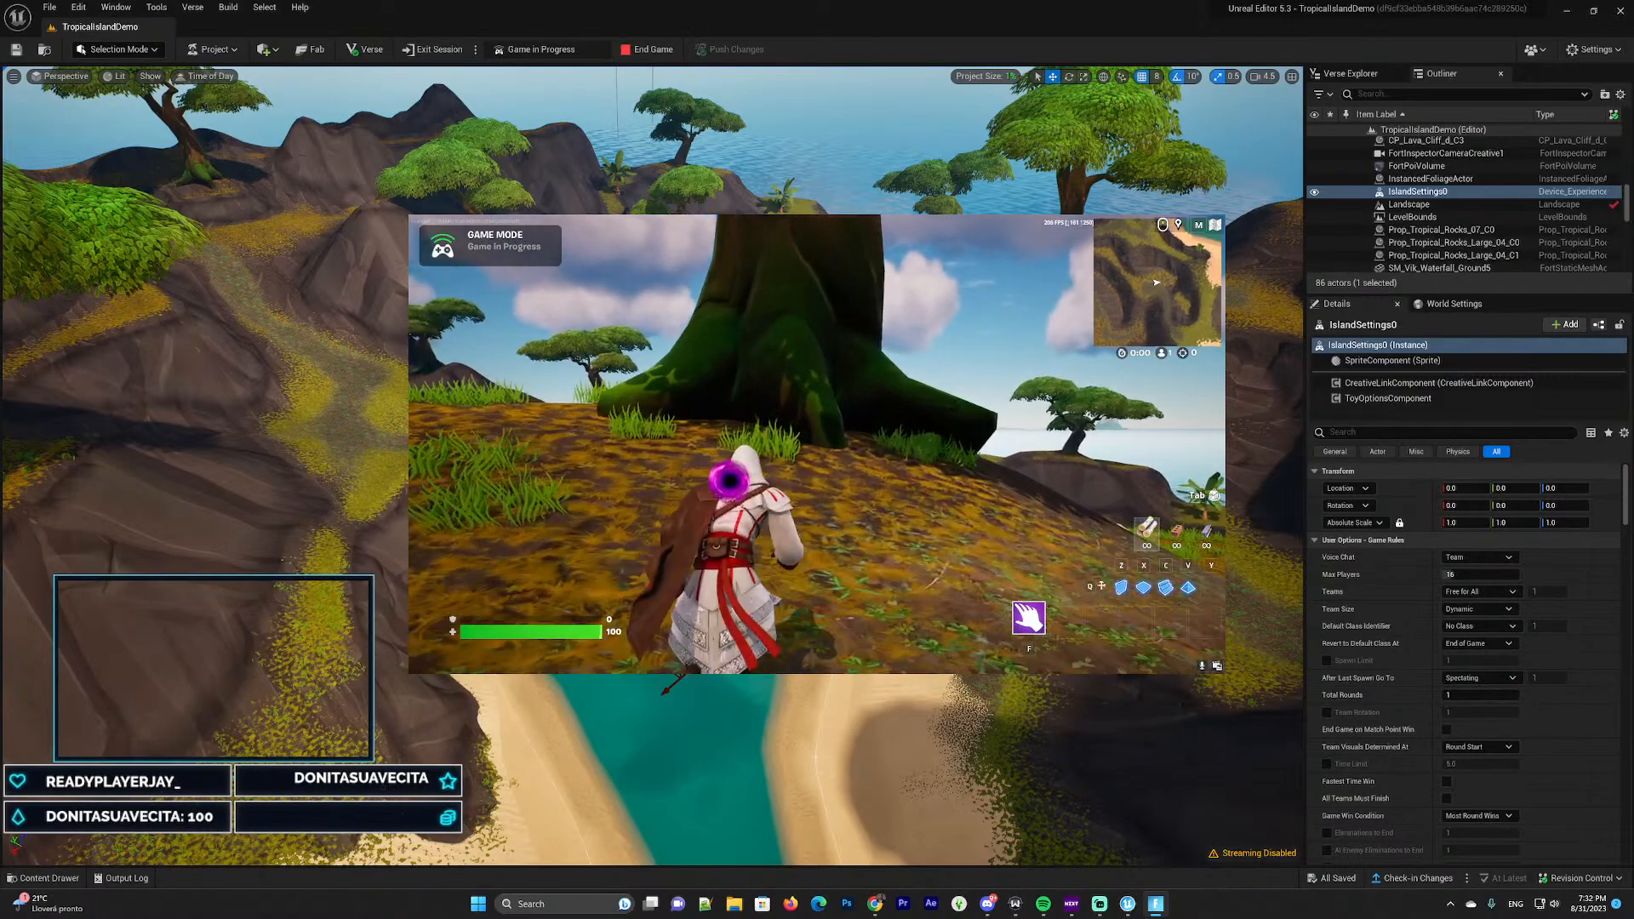
End the running game to return to edit mode, and start flying with Phase on
key("Escape")
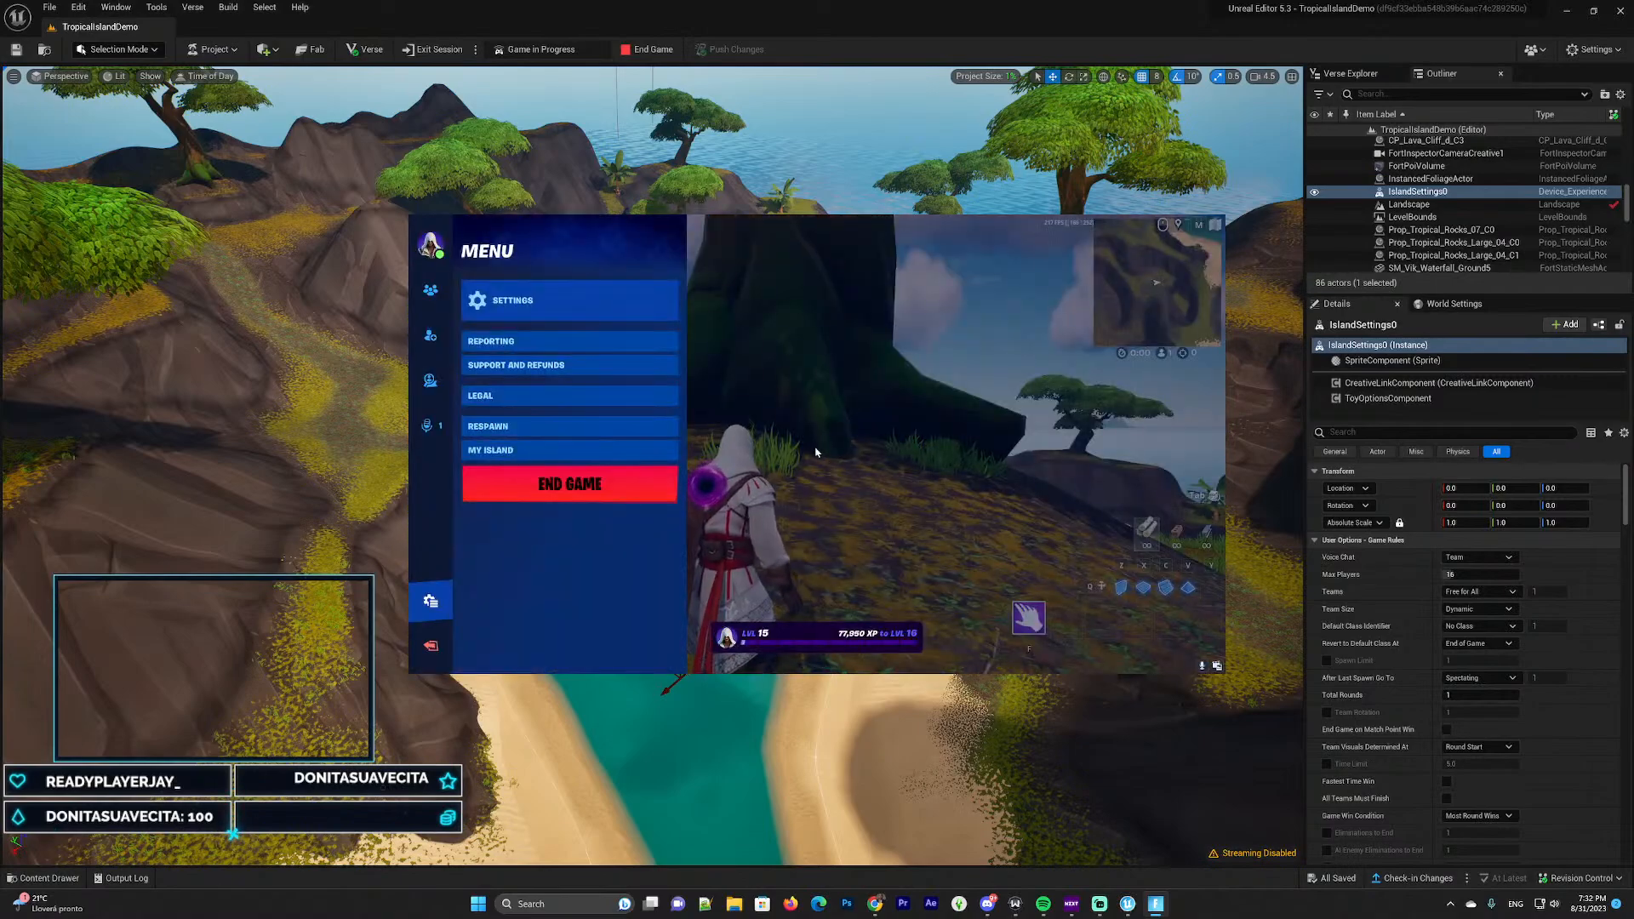
left_click(558, 492)
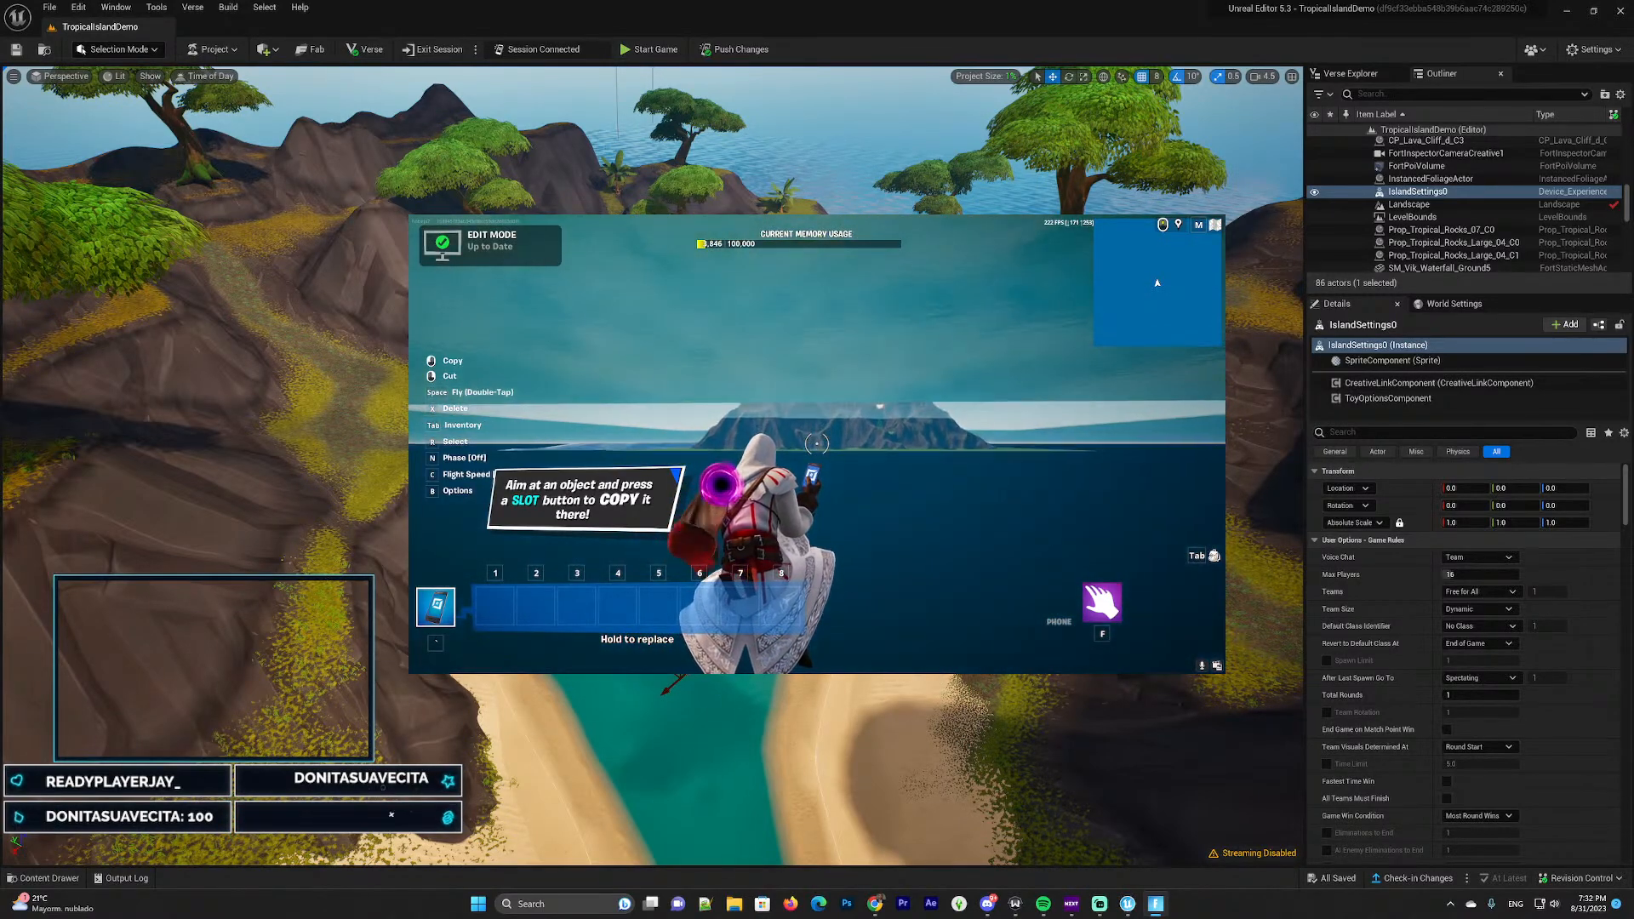
key("space")
key("space")
key("n")
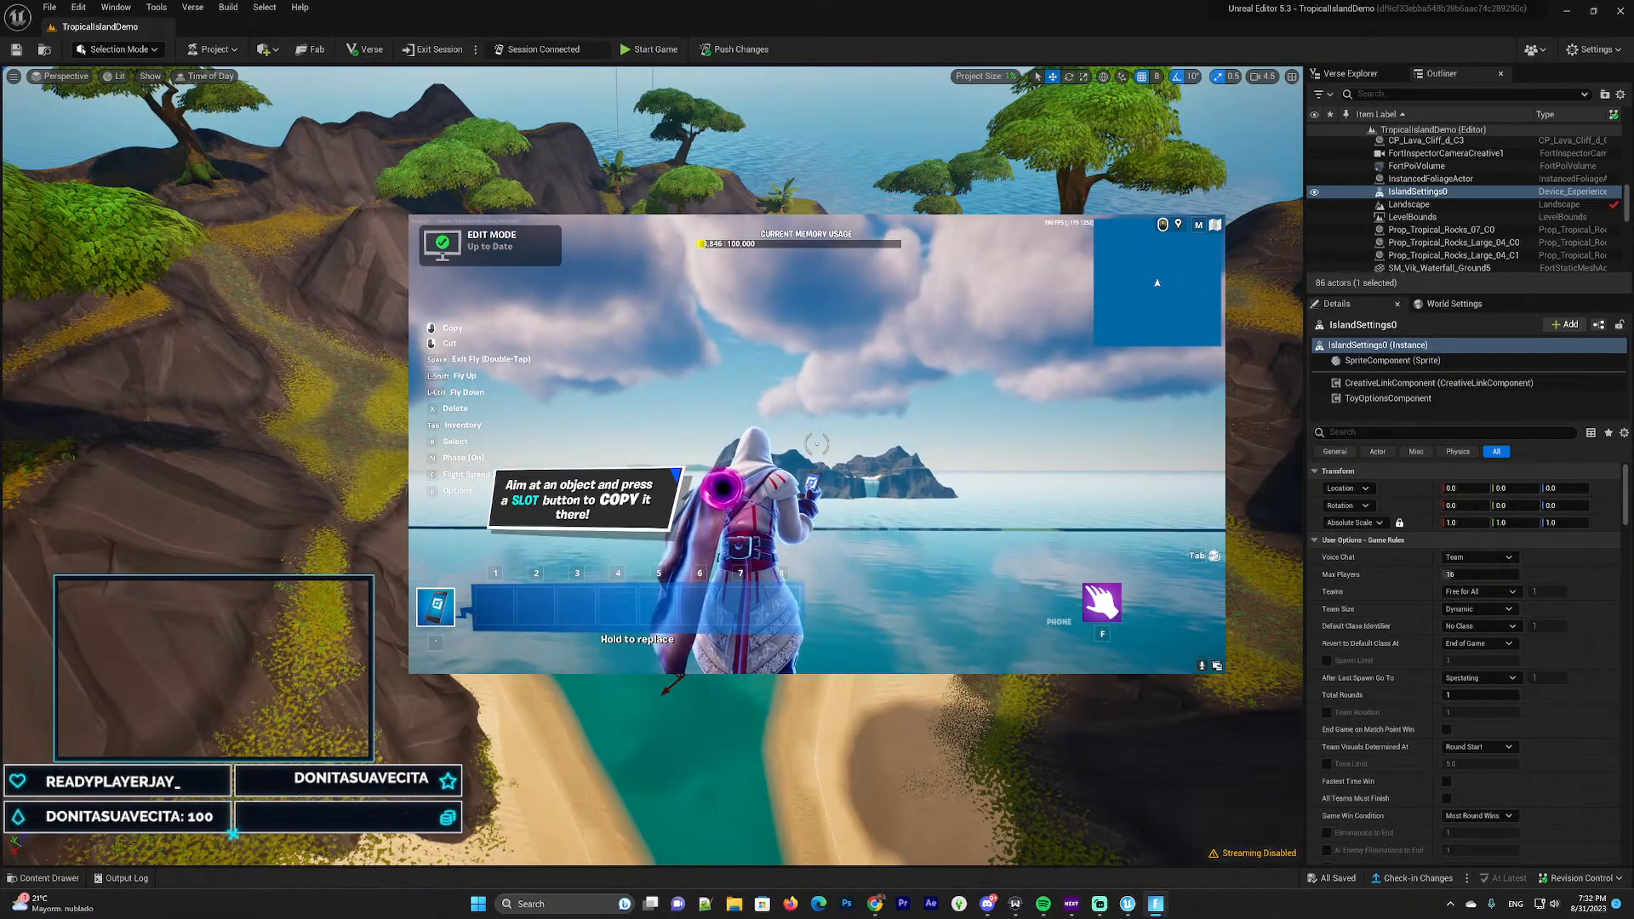
Fly the character up and toward the tropical island to view it from above the water
key("shift")
key("shift")
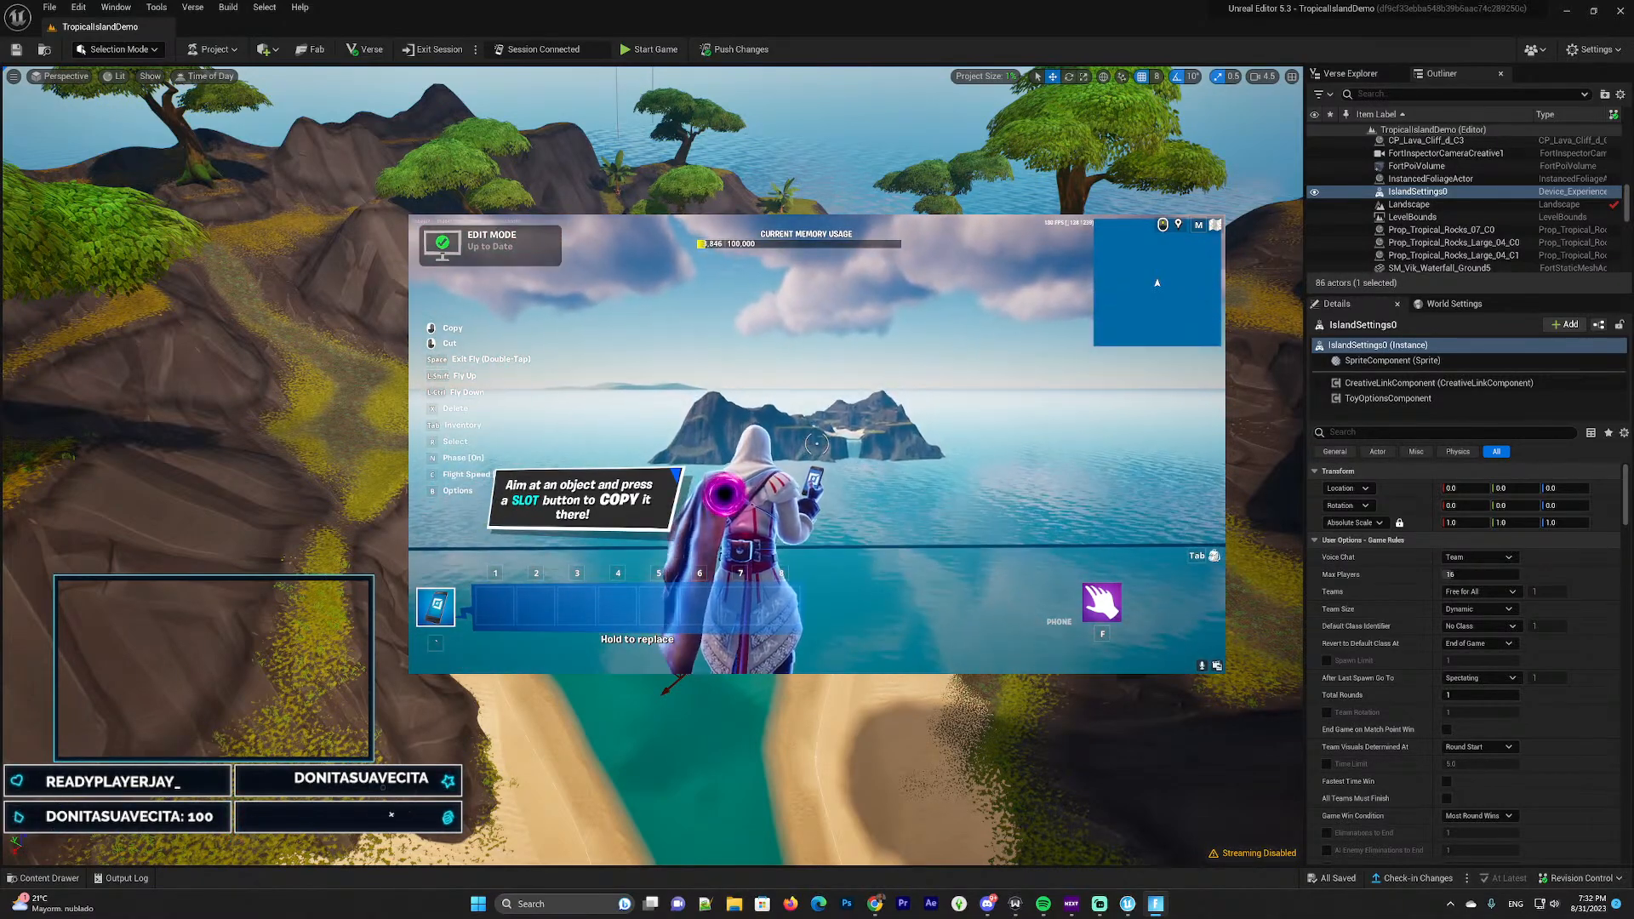
key("w")
key("shift")
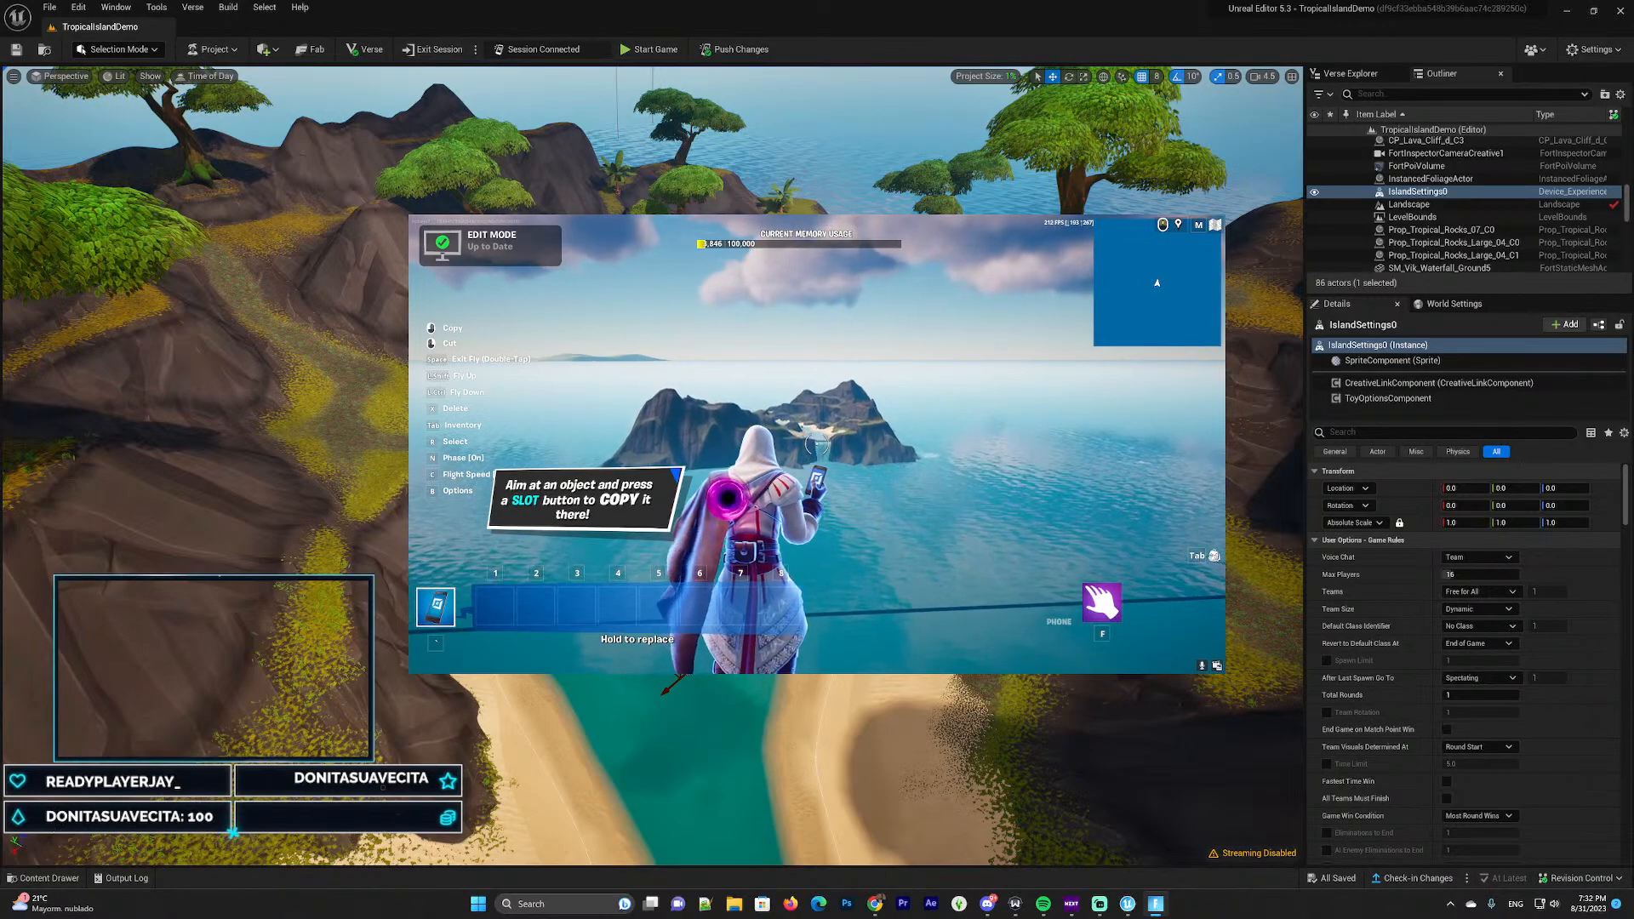
key("shift")
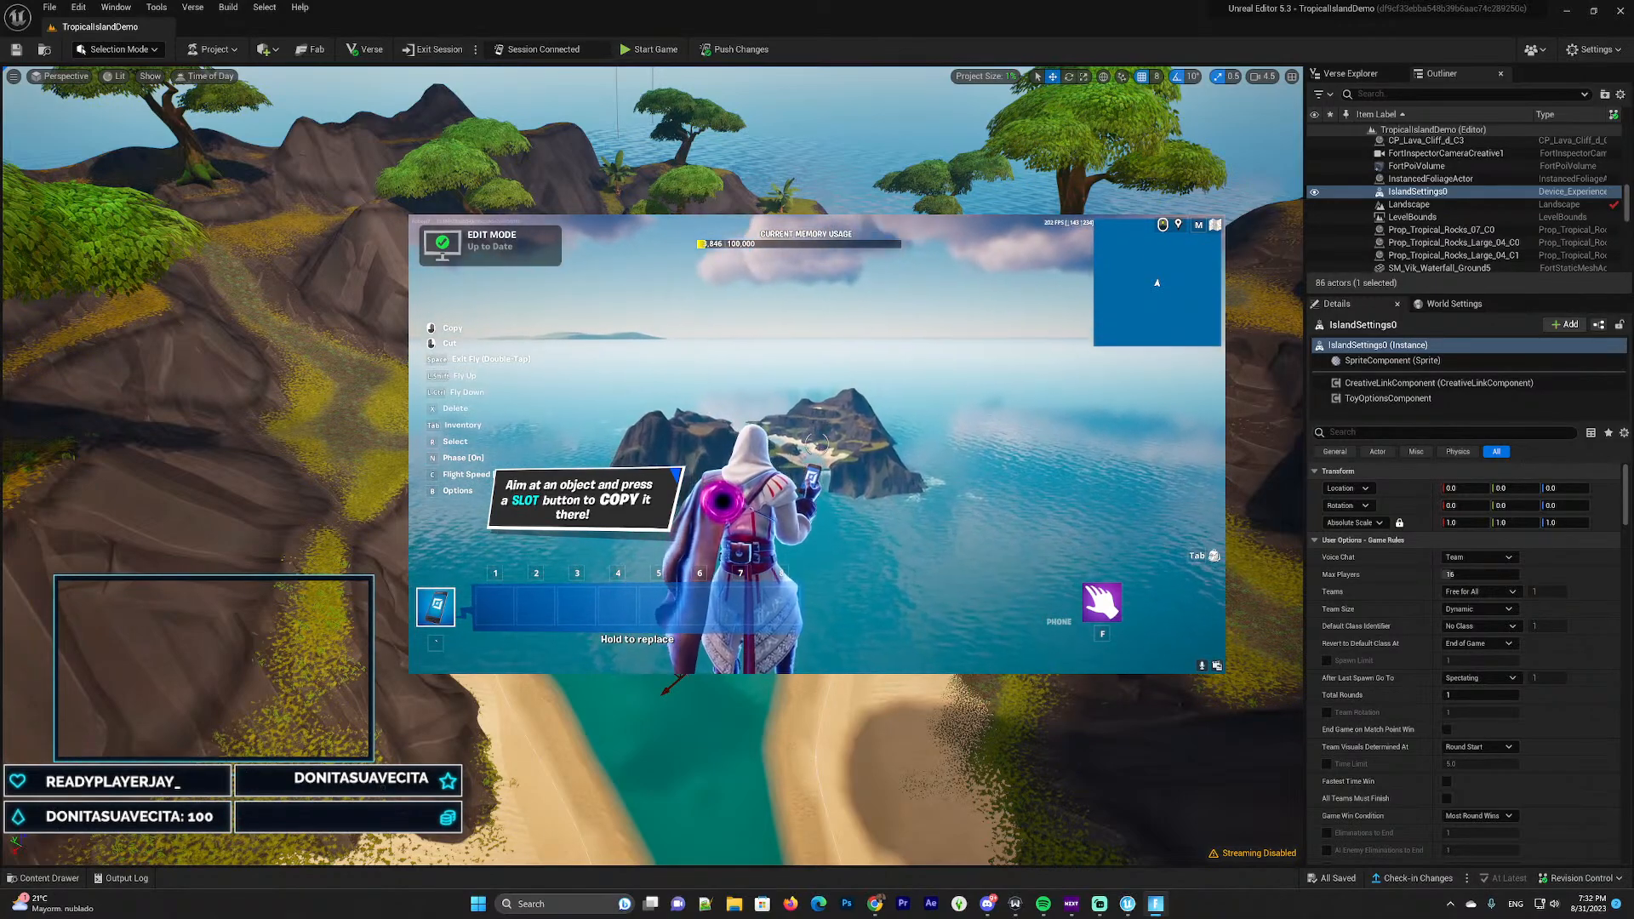
key("shift")
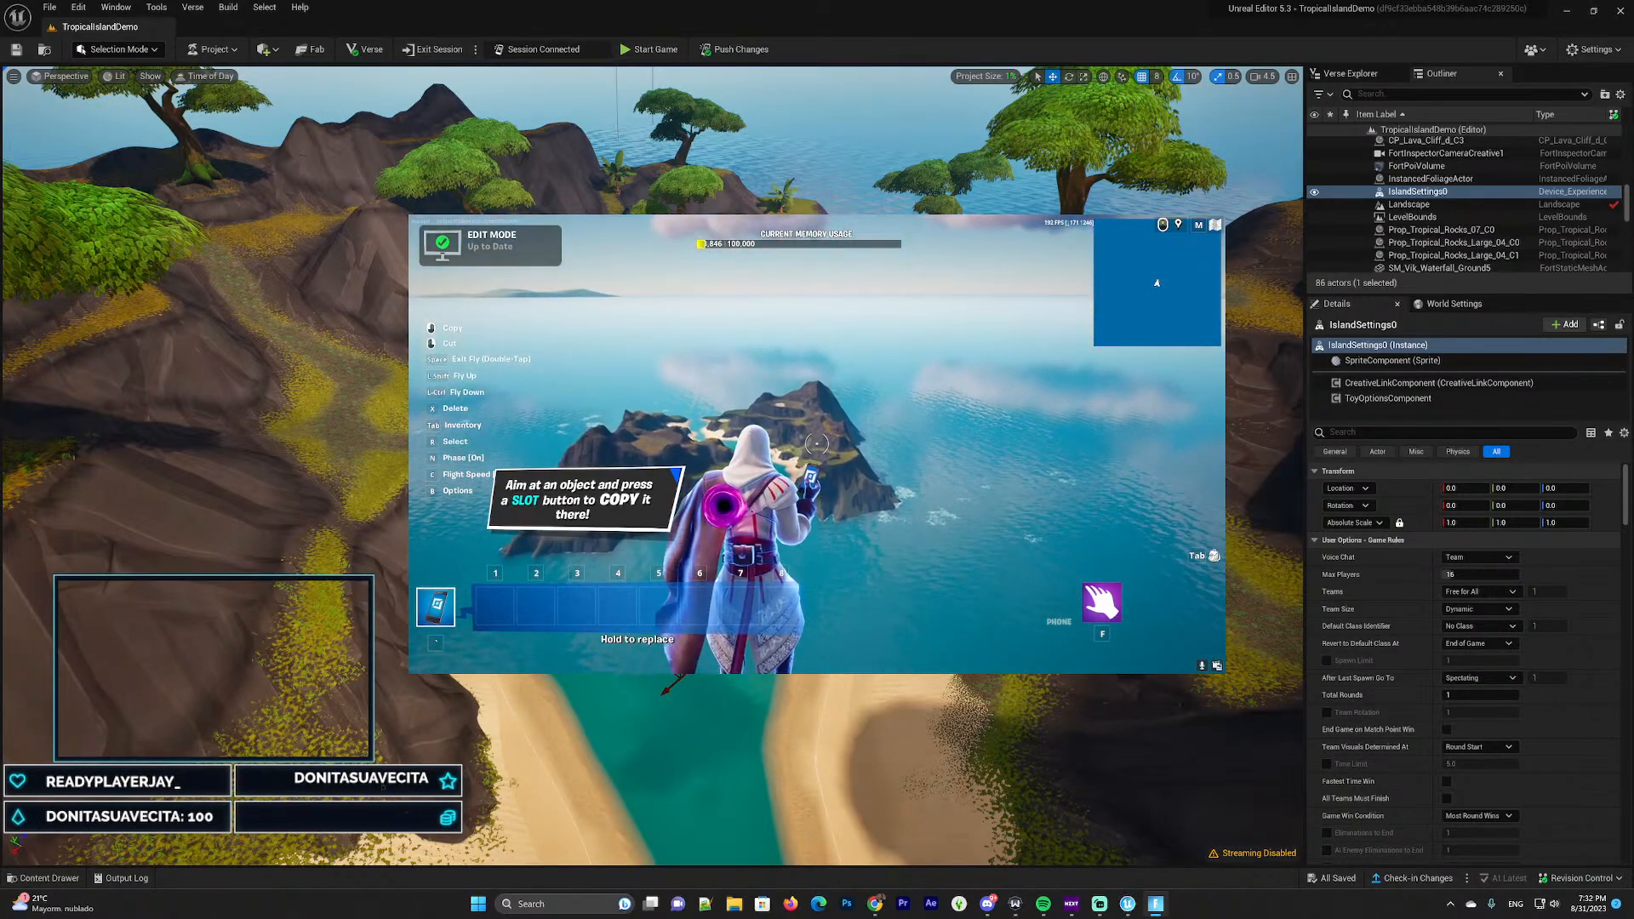
key("w")
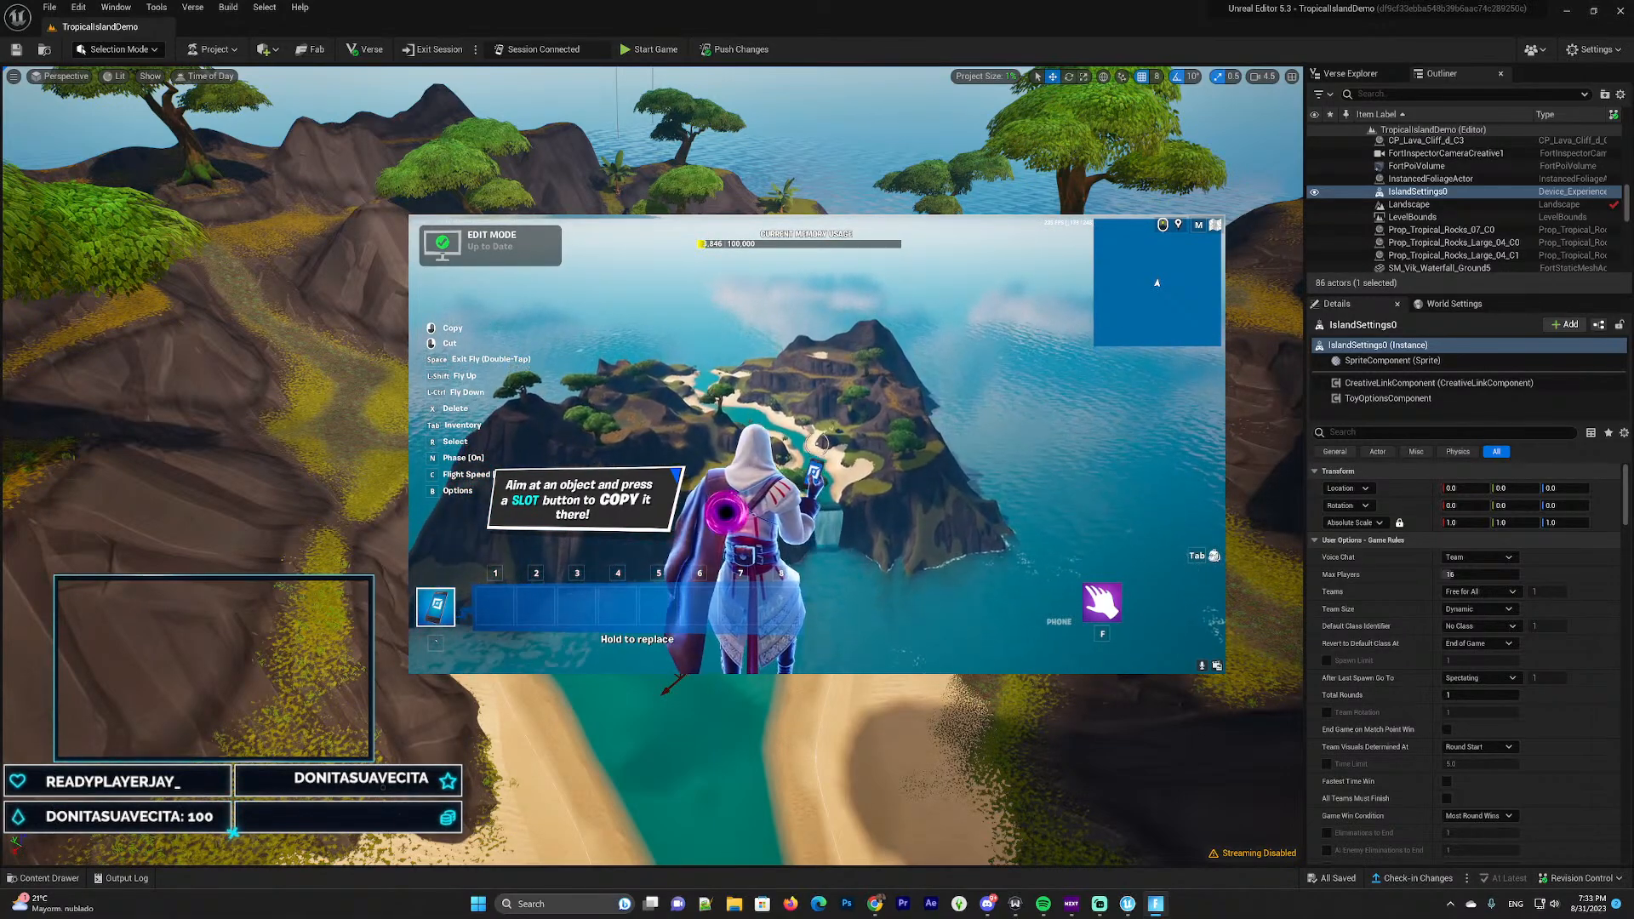
key("w")
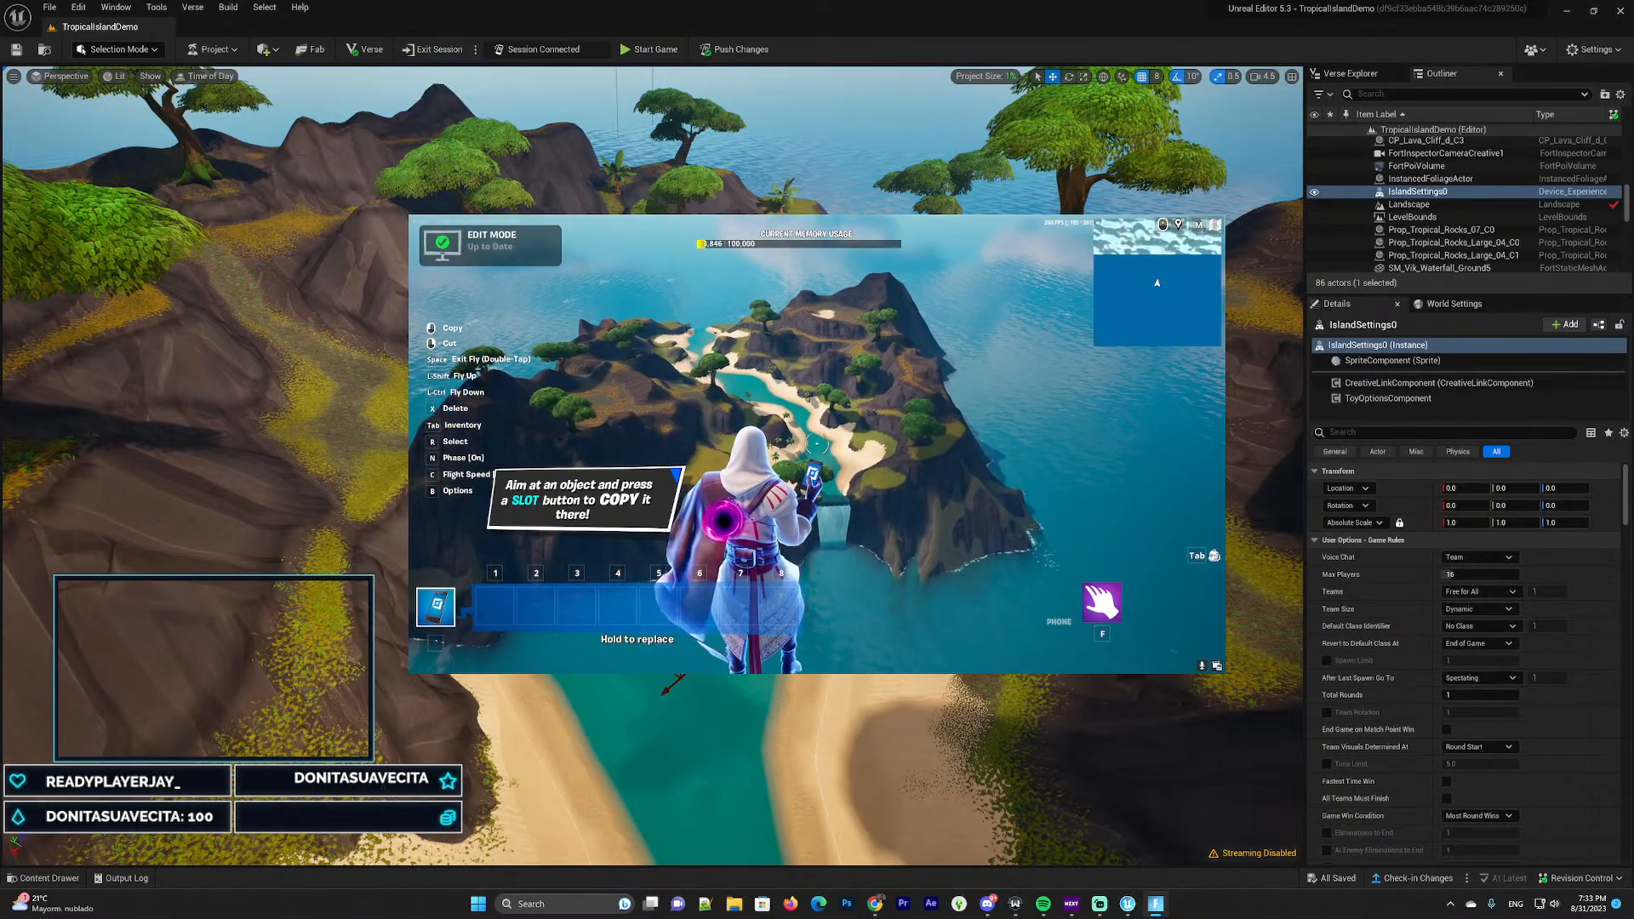
Fly onto the island, copy the jungle tree above the river, and paste a duplicate on the hillside
key("w")
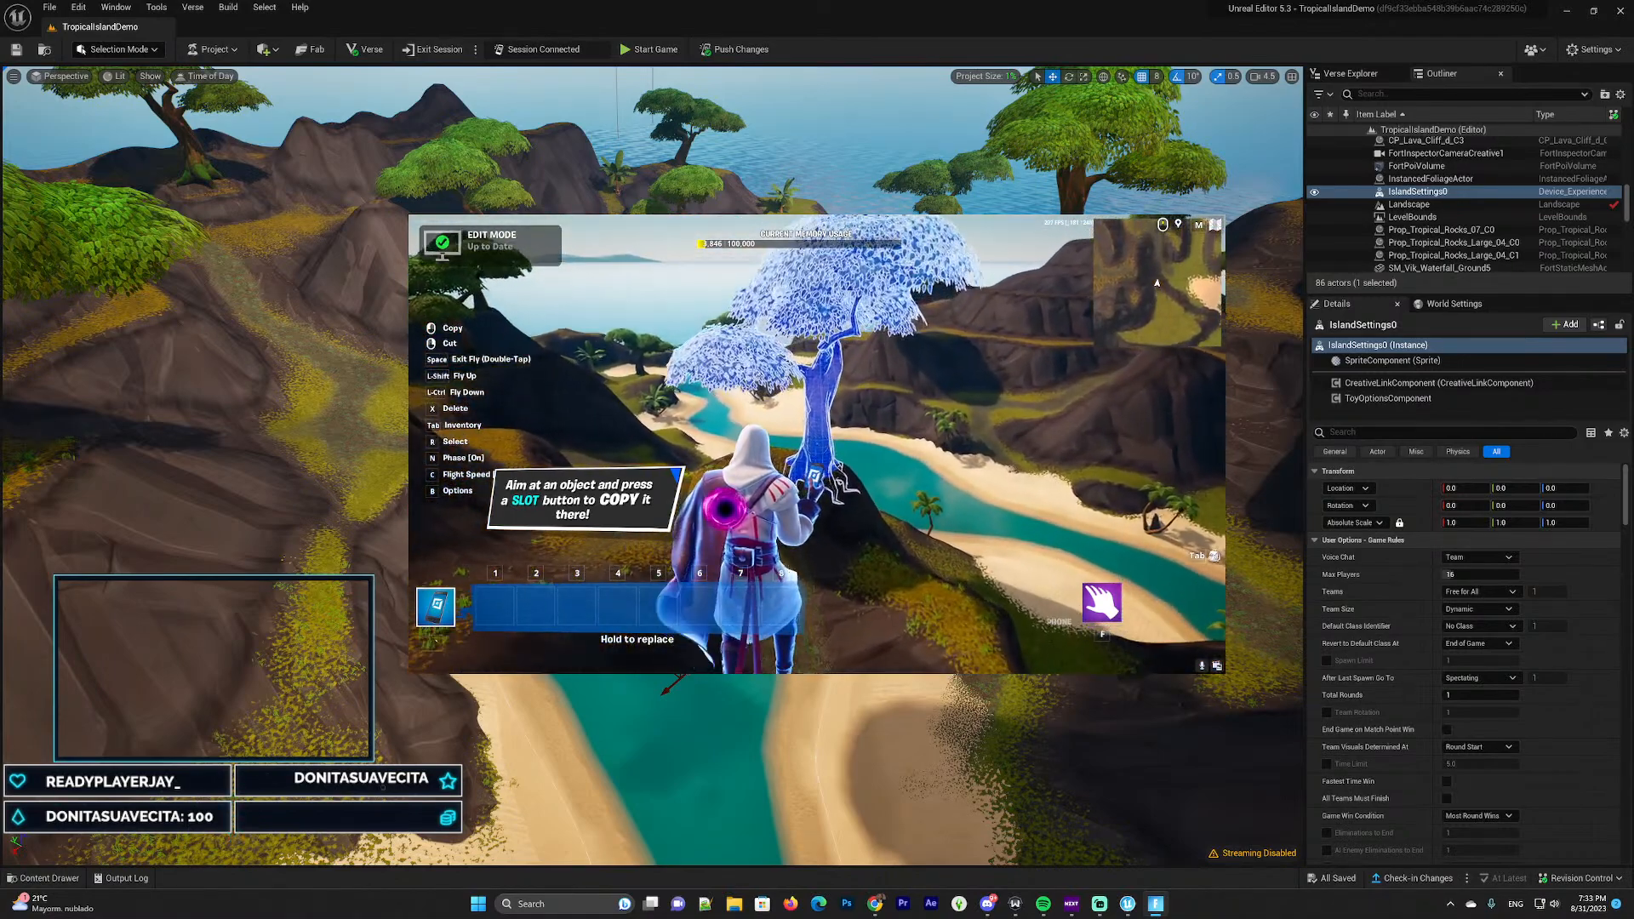
left_click(817, 444)
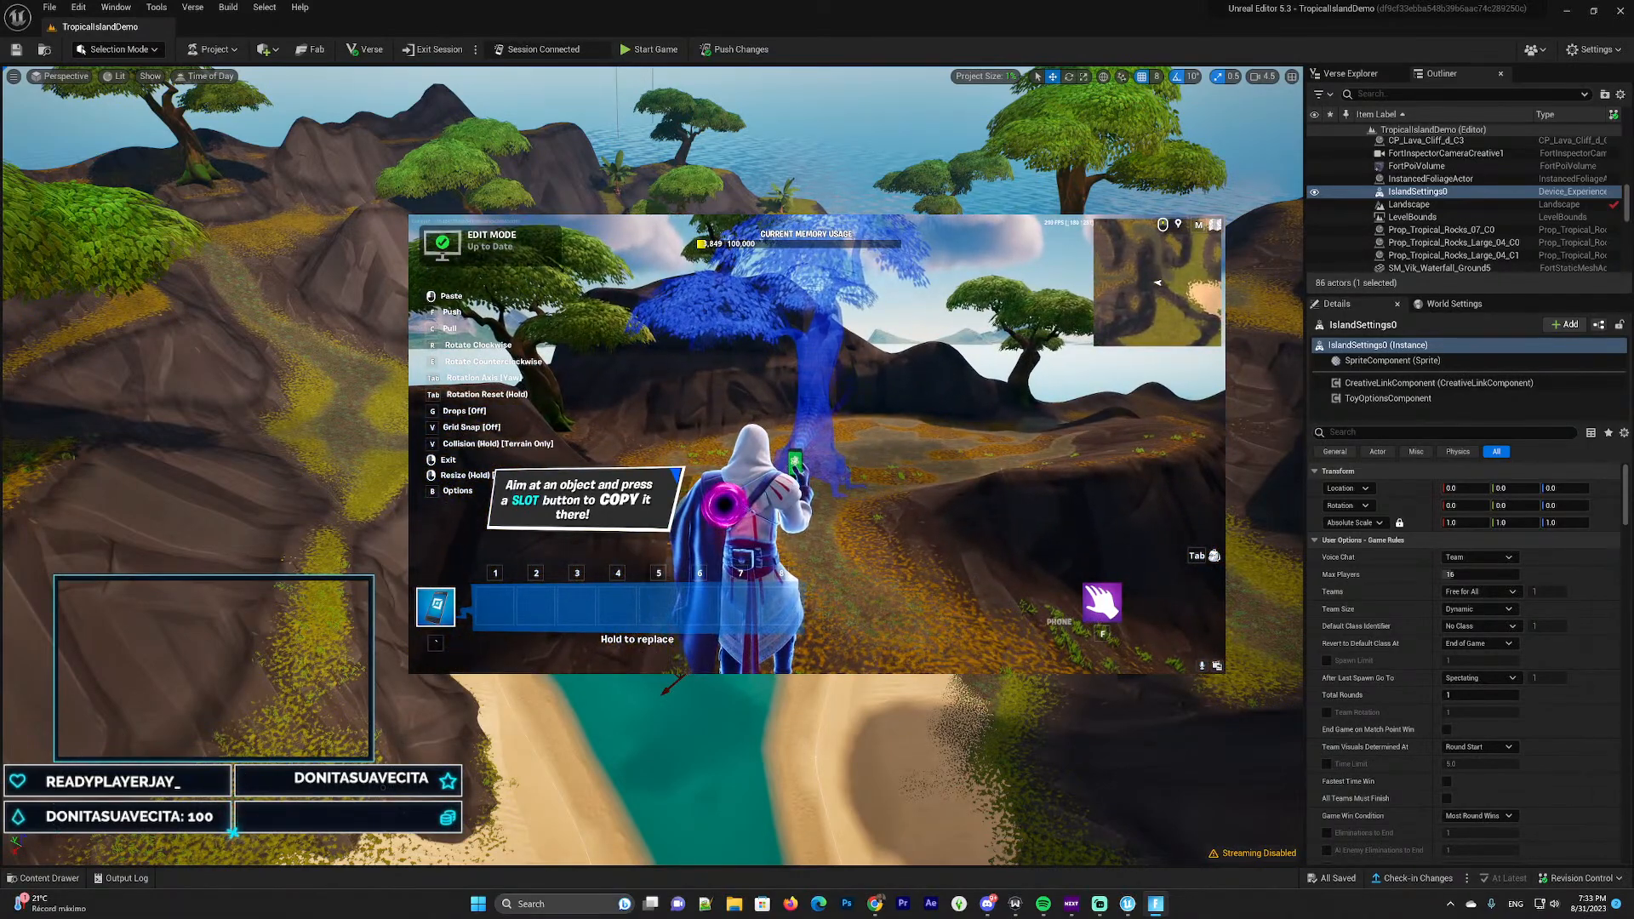
left_click(817, 444)
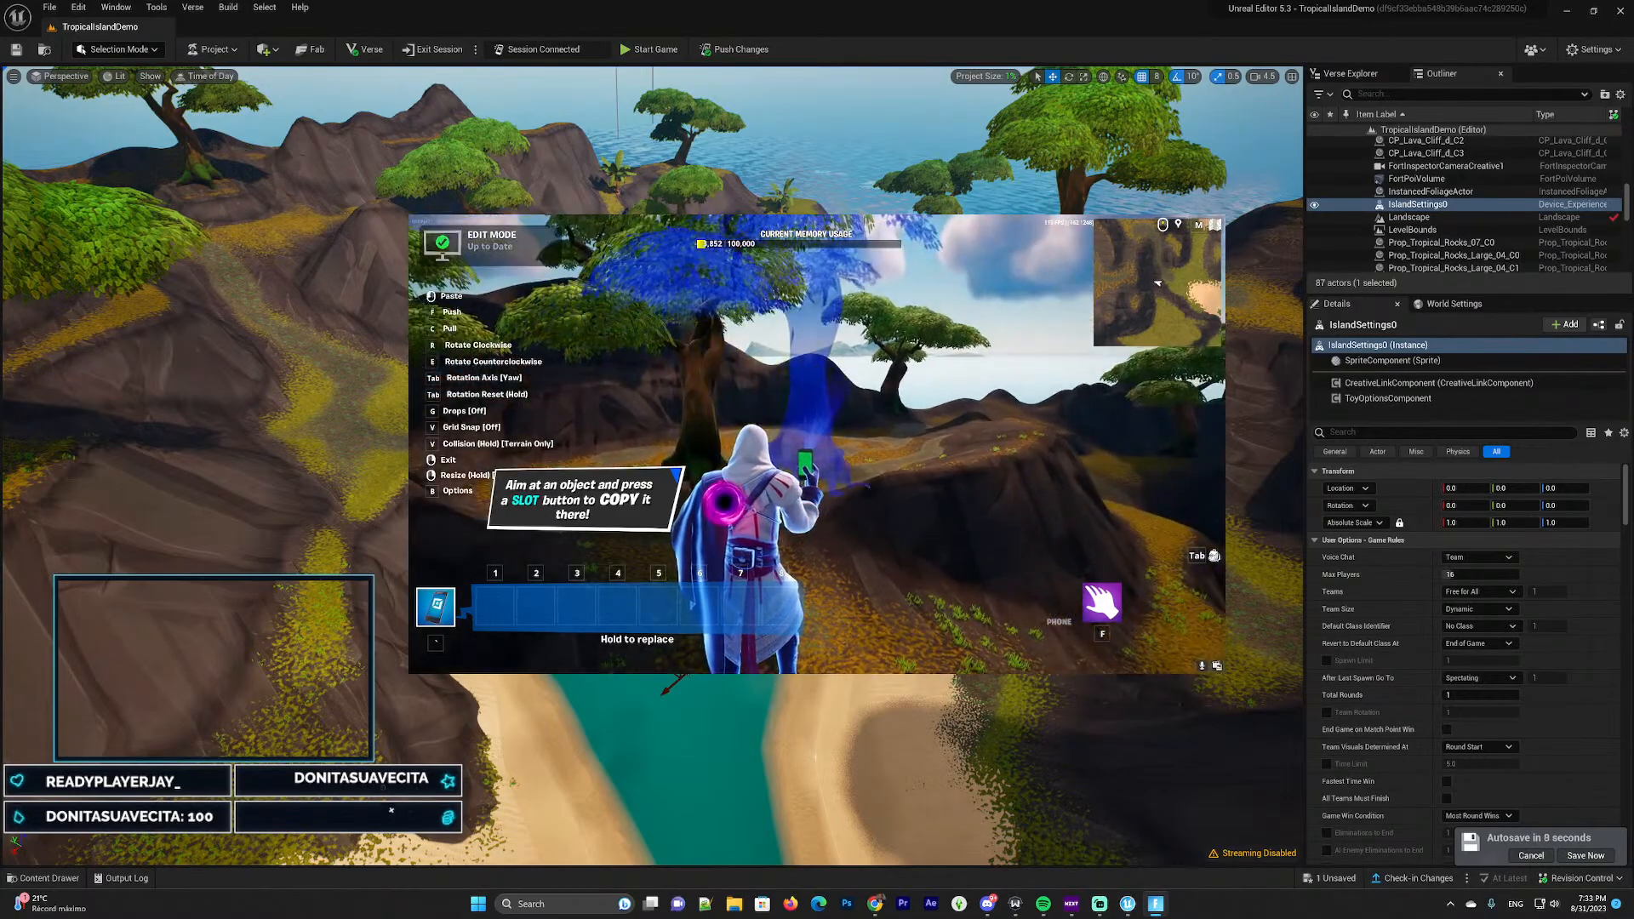
Switch back to Unreal Editor for Fortnite, select the newly pasted jungle tree, and move it across the rocky ledge
key("alt+Tab")
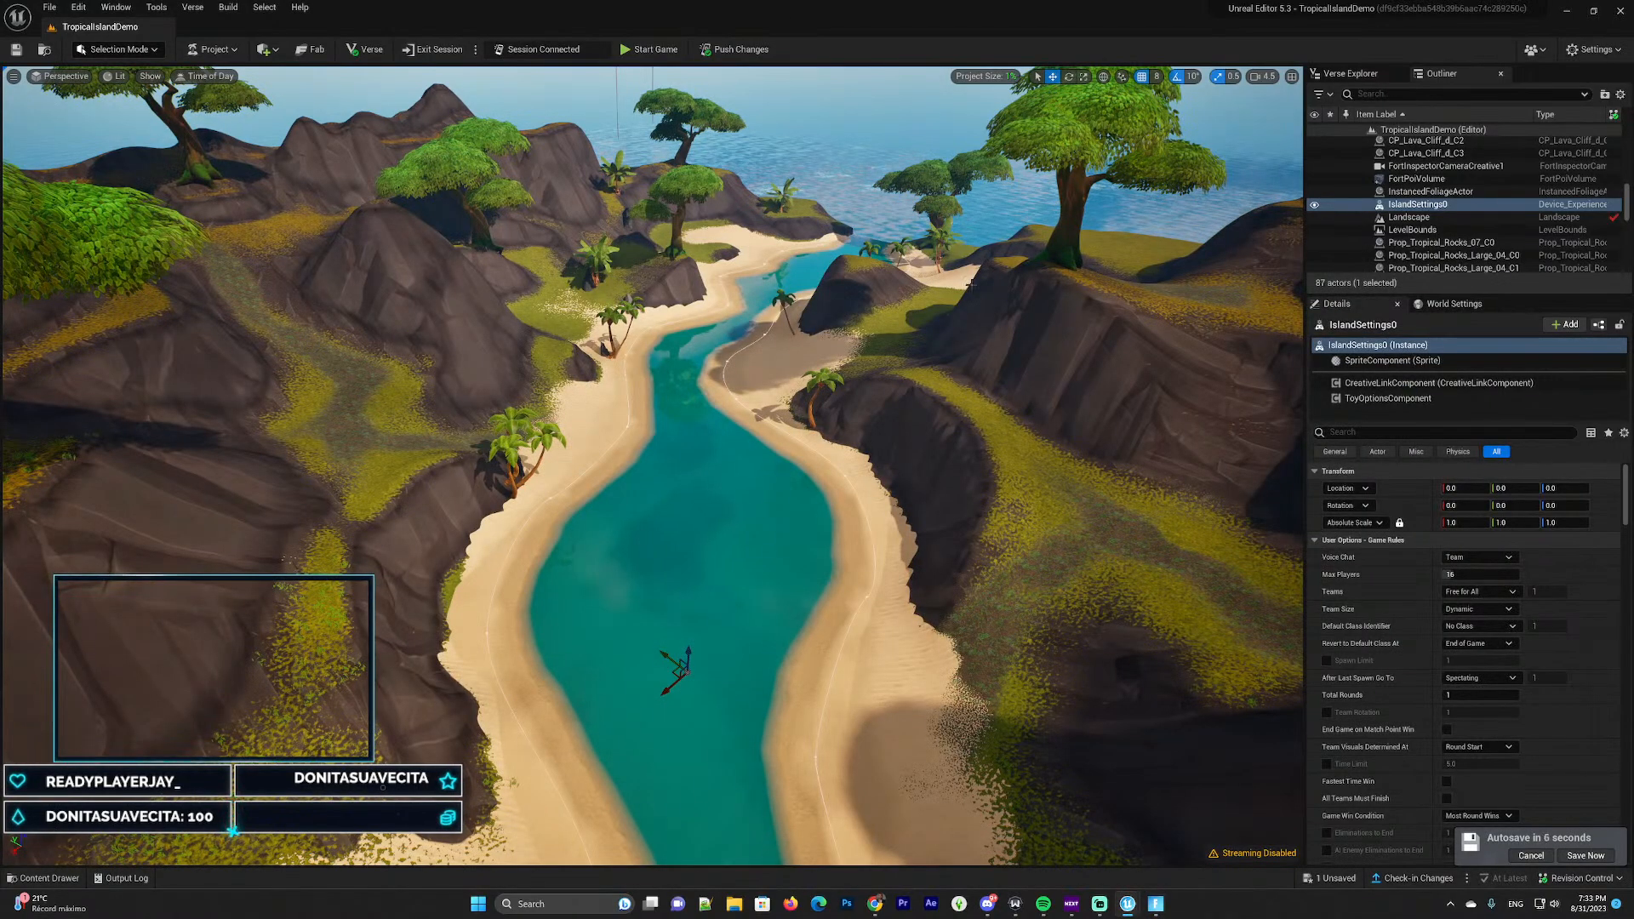
right_click_drag(971, 284, 1582, 204)
key("w")
key("s")
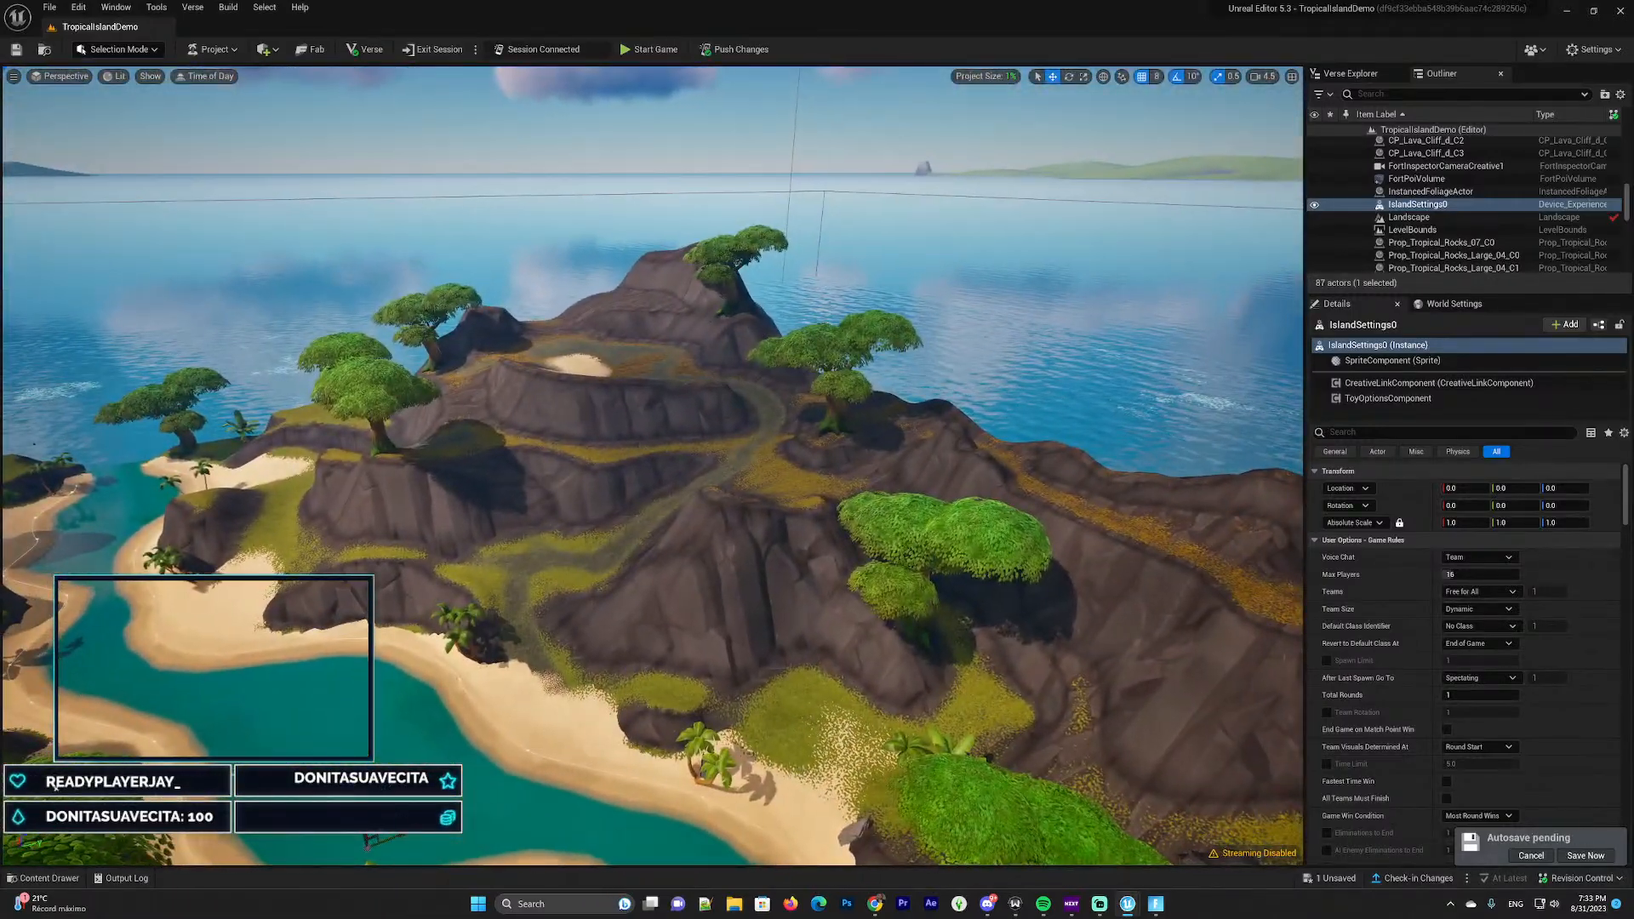
right_click_drag(654, 466, 502, 438)
key("w")
key("w")
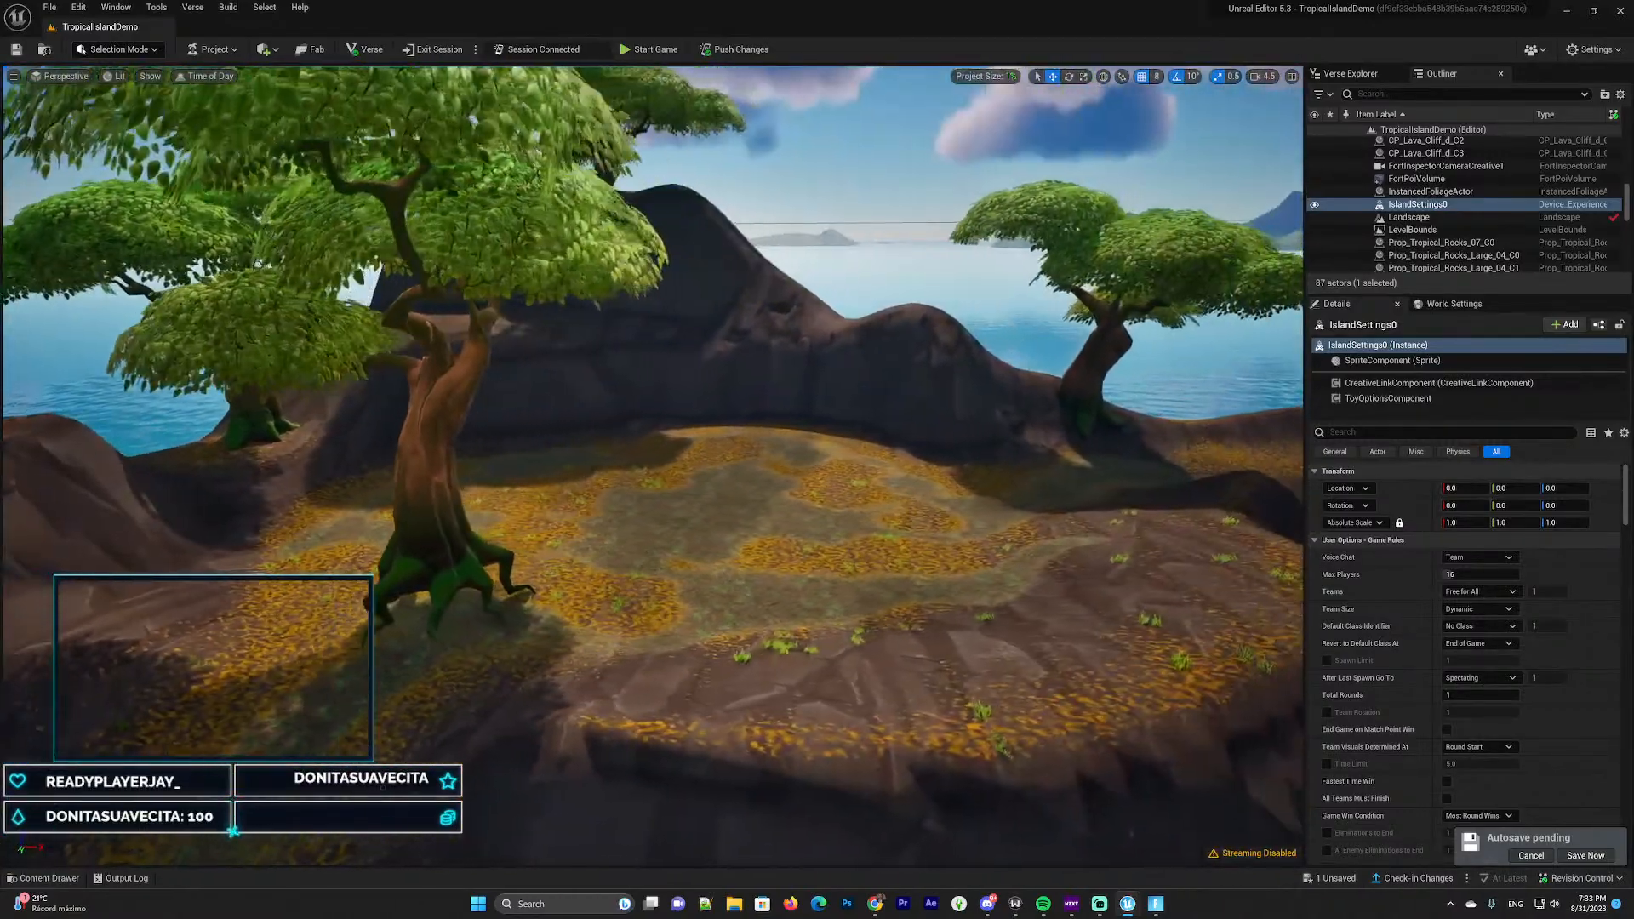
key("s")
right_click_drag(816, 391, 869, 390)
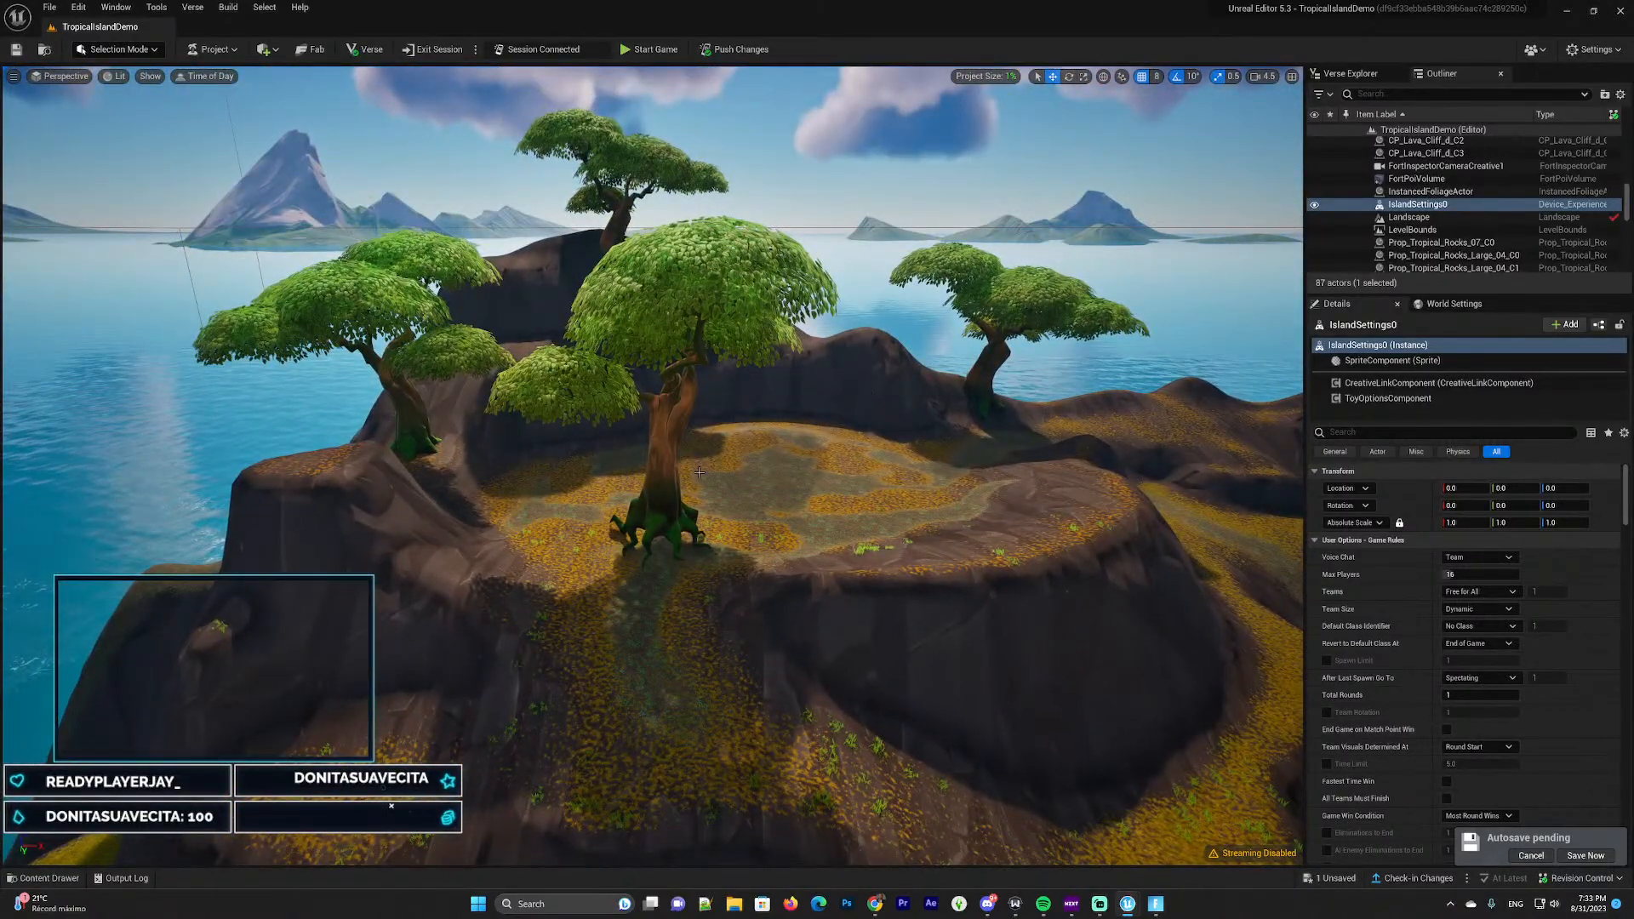
left_click(673, 496)
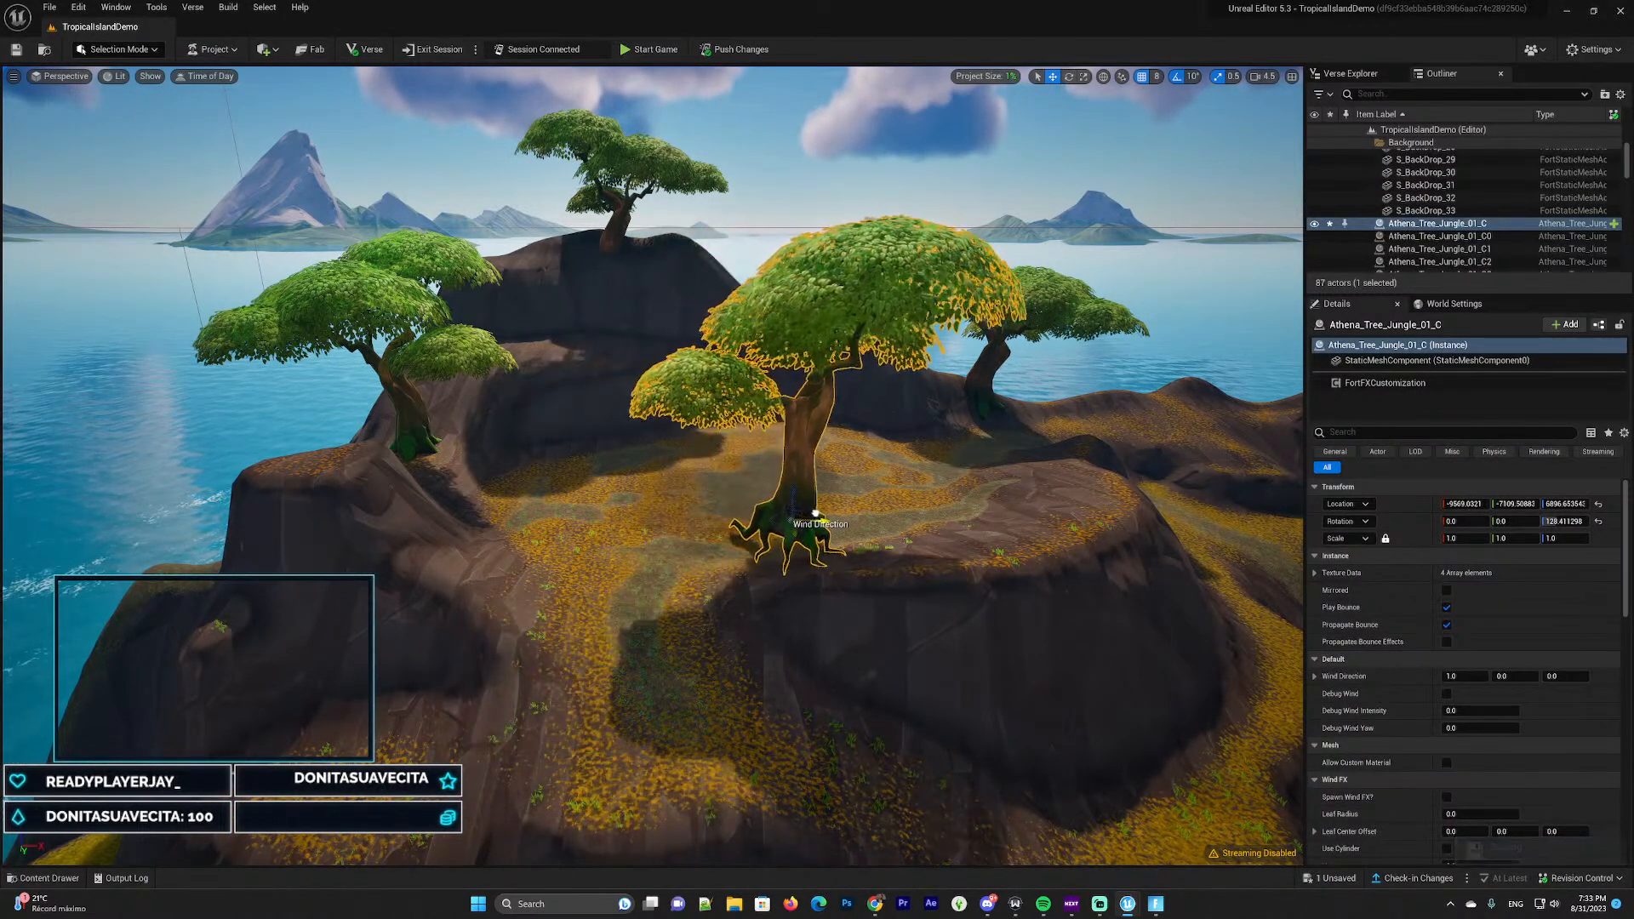
Move the selected jungle tree farther back on the rock plateau, and paste a tree copy on the riverbank in the Fortnite client
left_click_drag(819, 467, 811, 437)
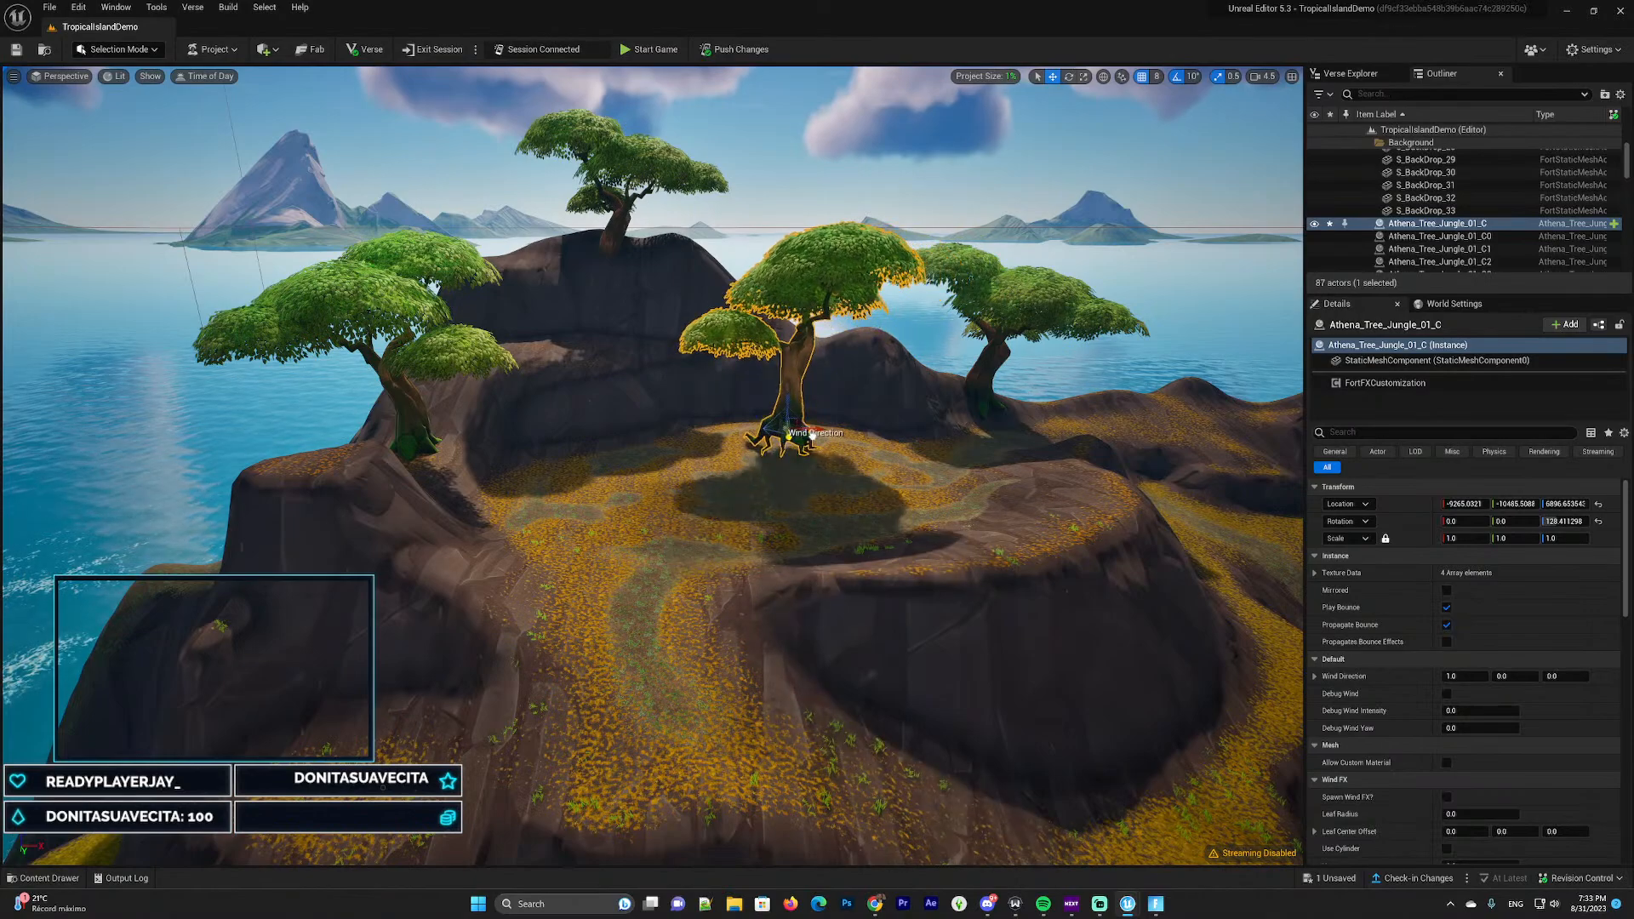
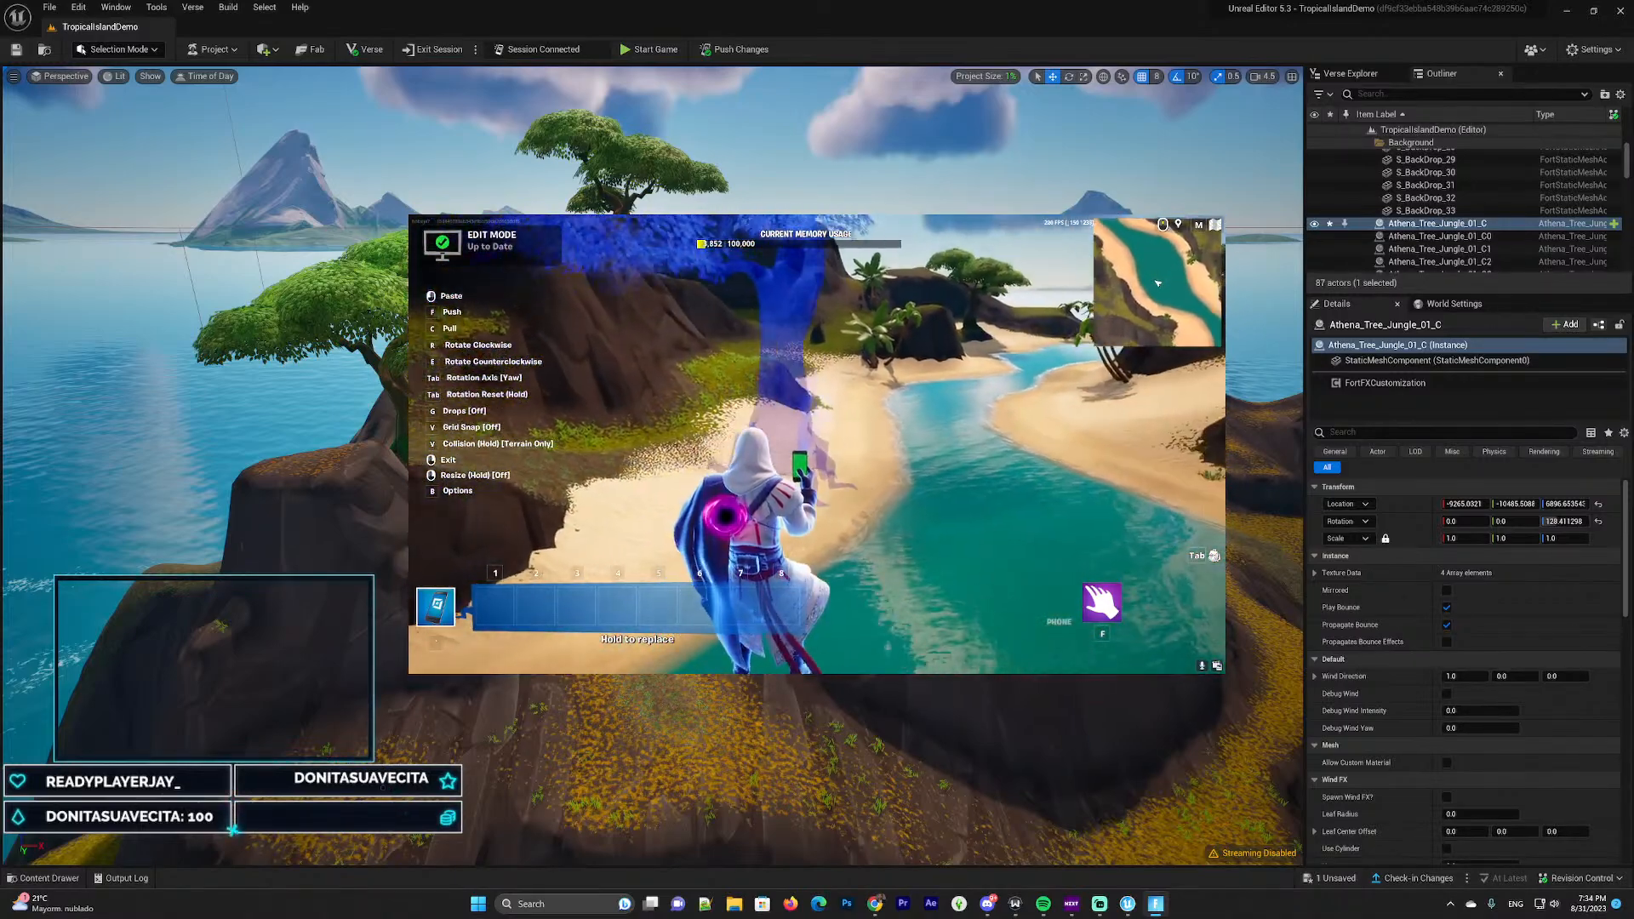
left_click(817, 444)
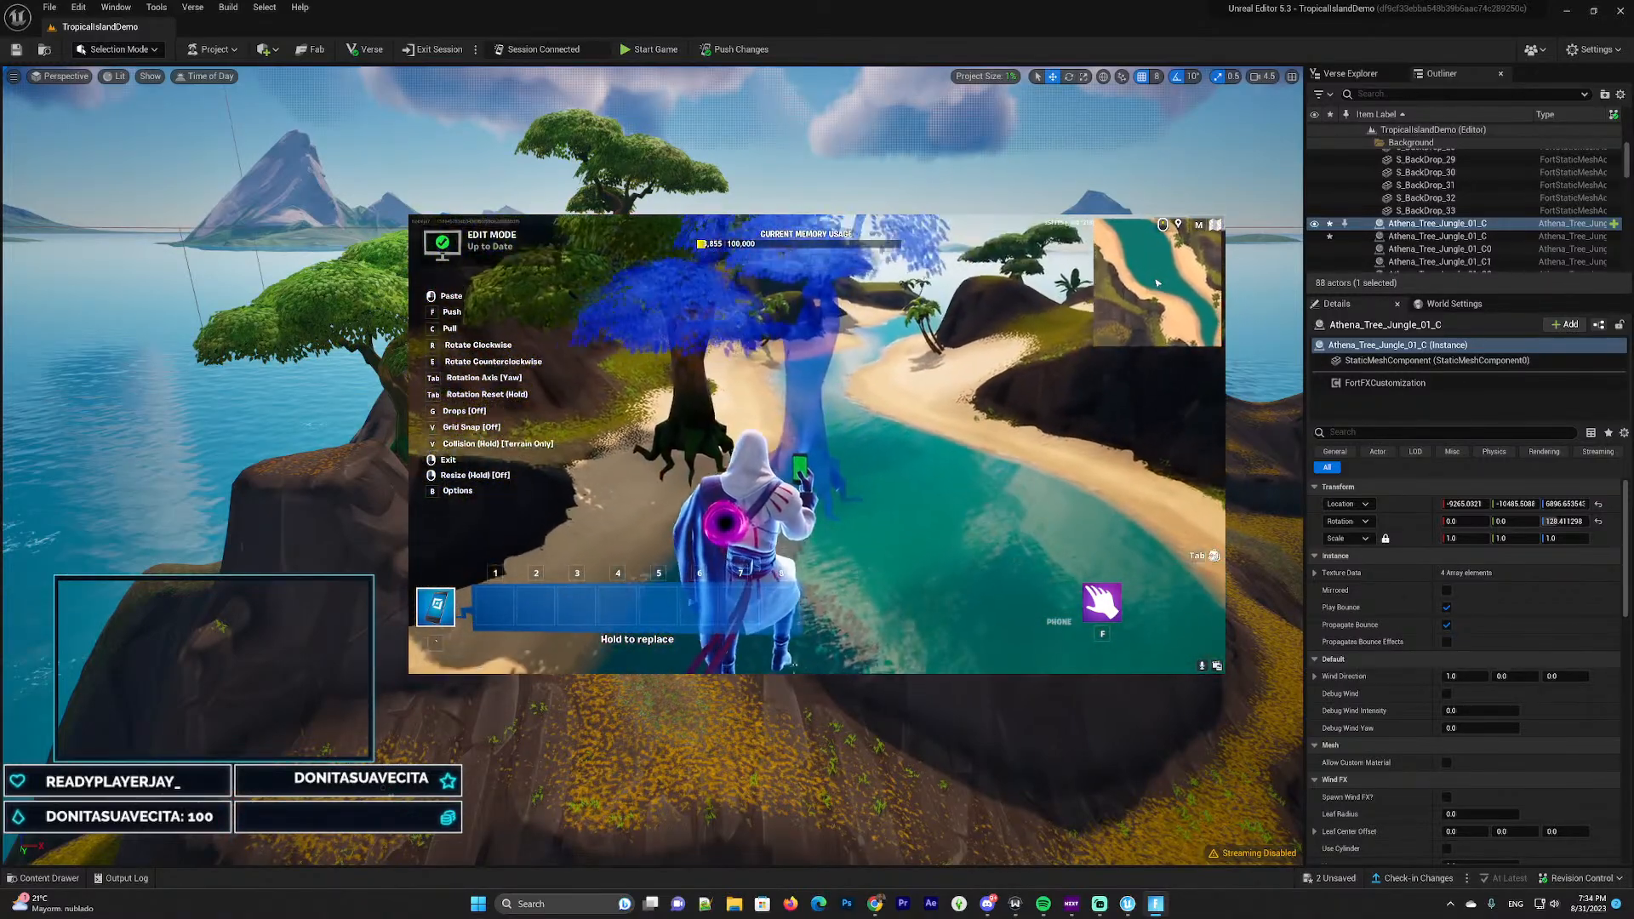
Switch to Unreal Editor and examine the pasted tree on the riverbank from above
key("alt+Tab")
right_click_drag(819, 451, 1217, 447)
key("w")
key("d")
key("s")
key("s")
key("w")
key("s")
key("w")
mouse_move(741, 322)
right_mouse_down()
mouse_move(736, 170)
mouse_move(733, 341)
mouse_move(741, 323)
right_mouse_up()
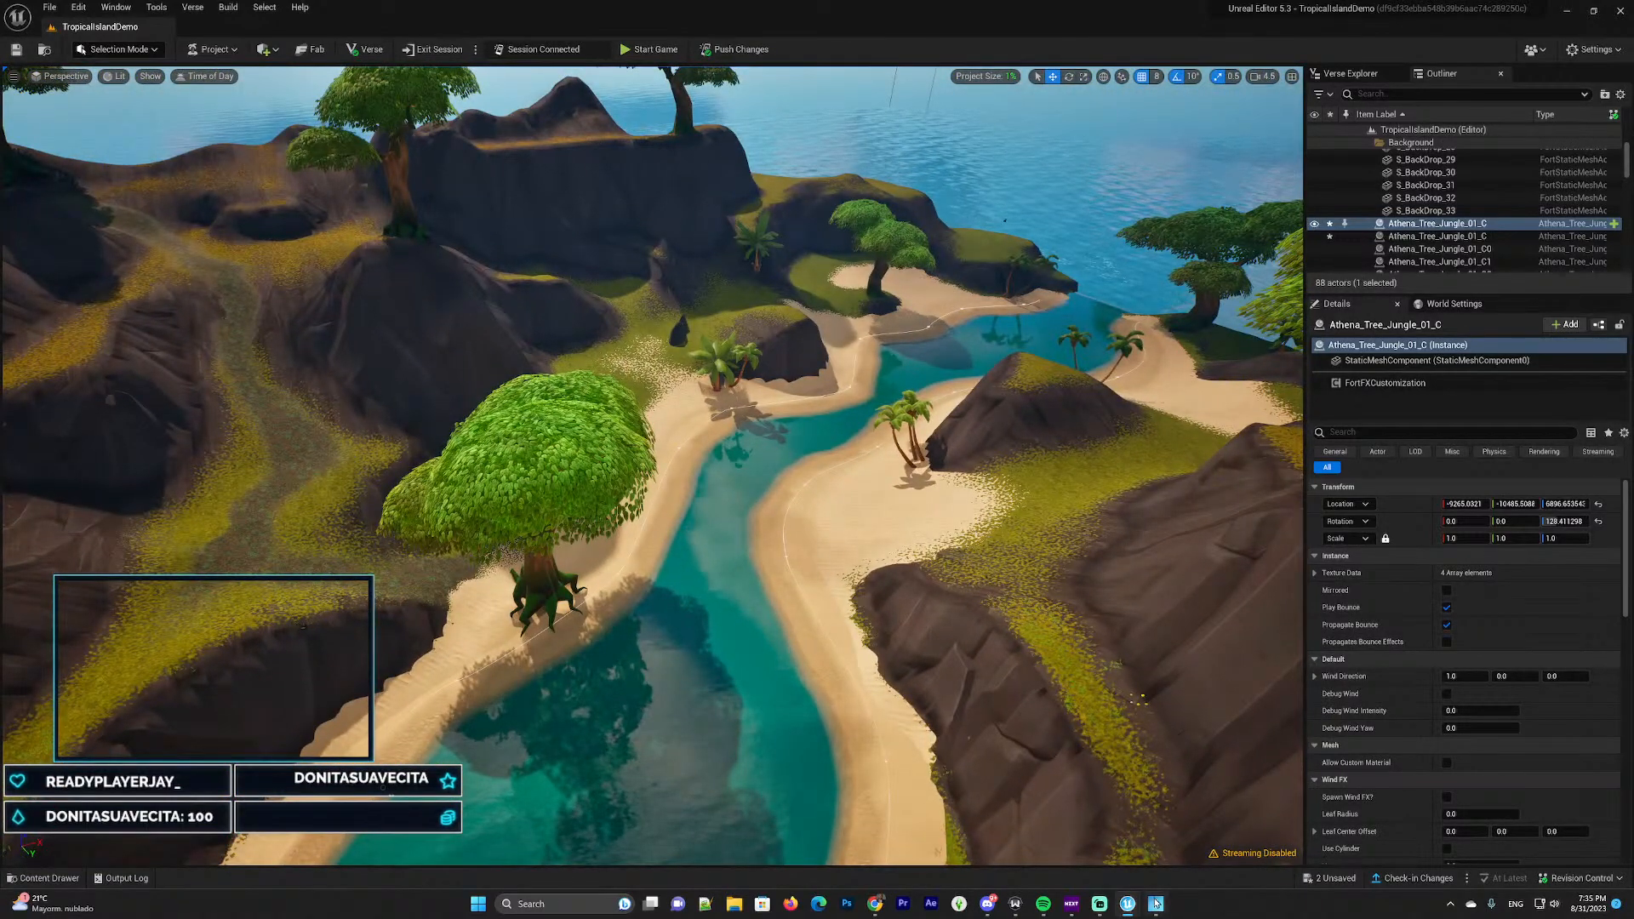
Switch to the Fortnite client, carry the held tree copy along the riverbank with resizing on, and release it from the phone tool
left_click(1156, 904)
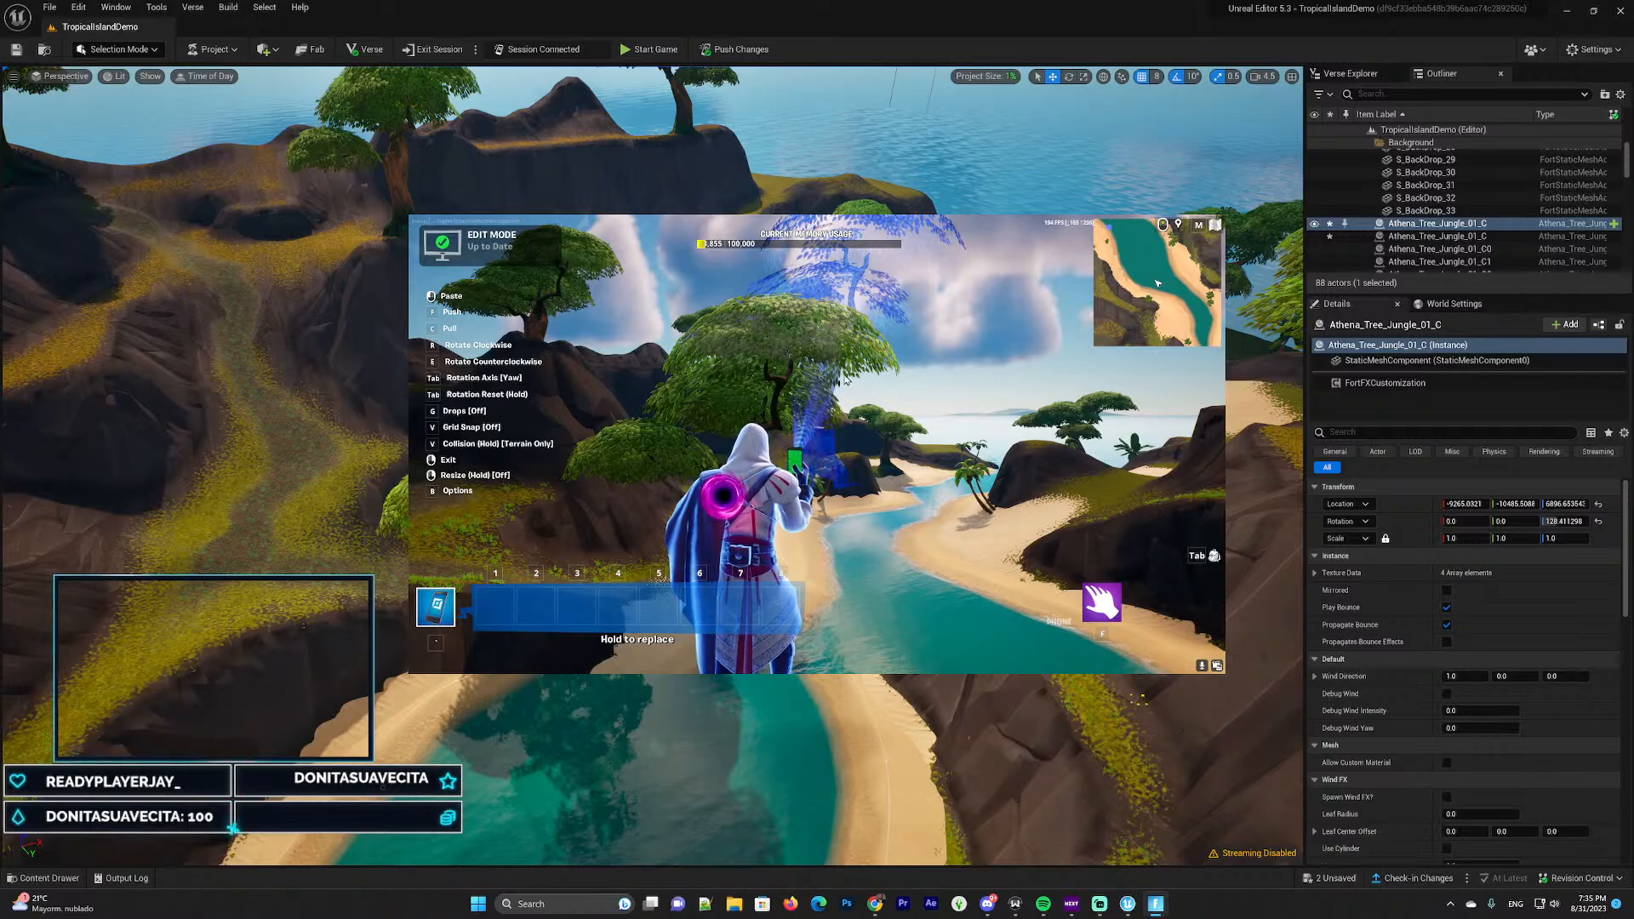
key("w")
right_click(816, 444)
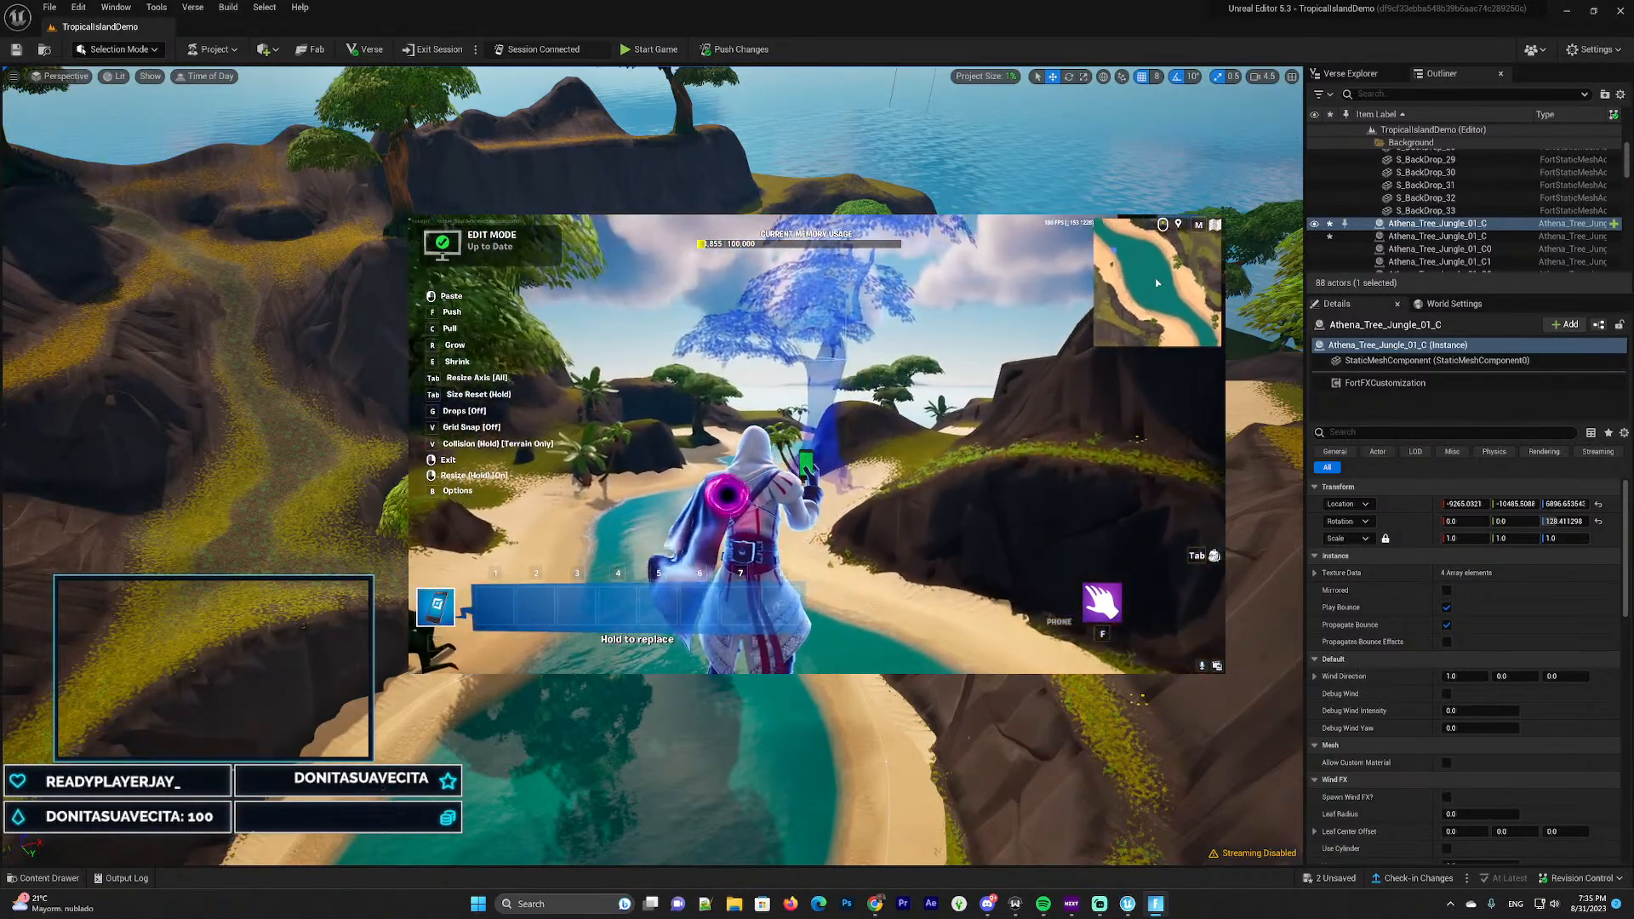
key("w")
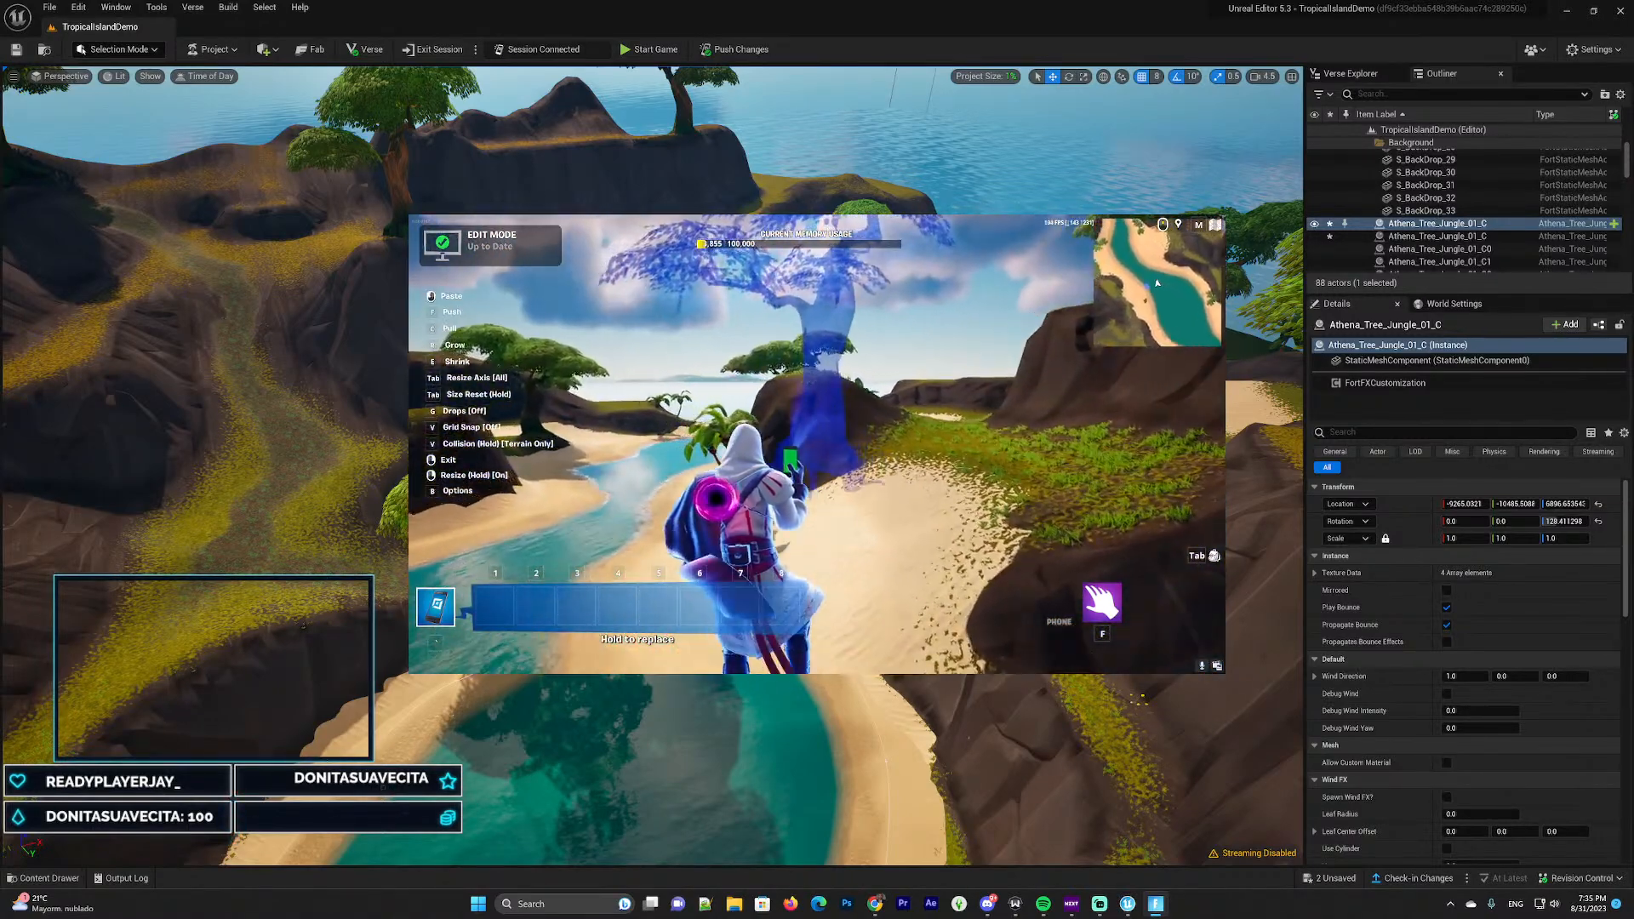
key("w")
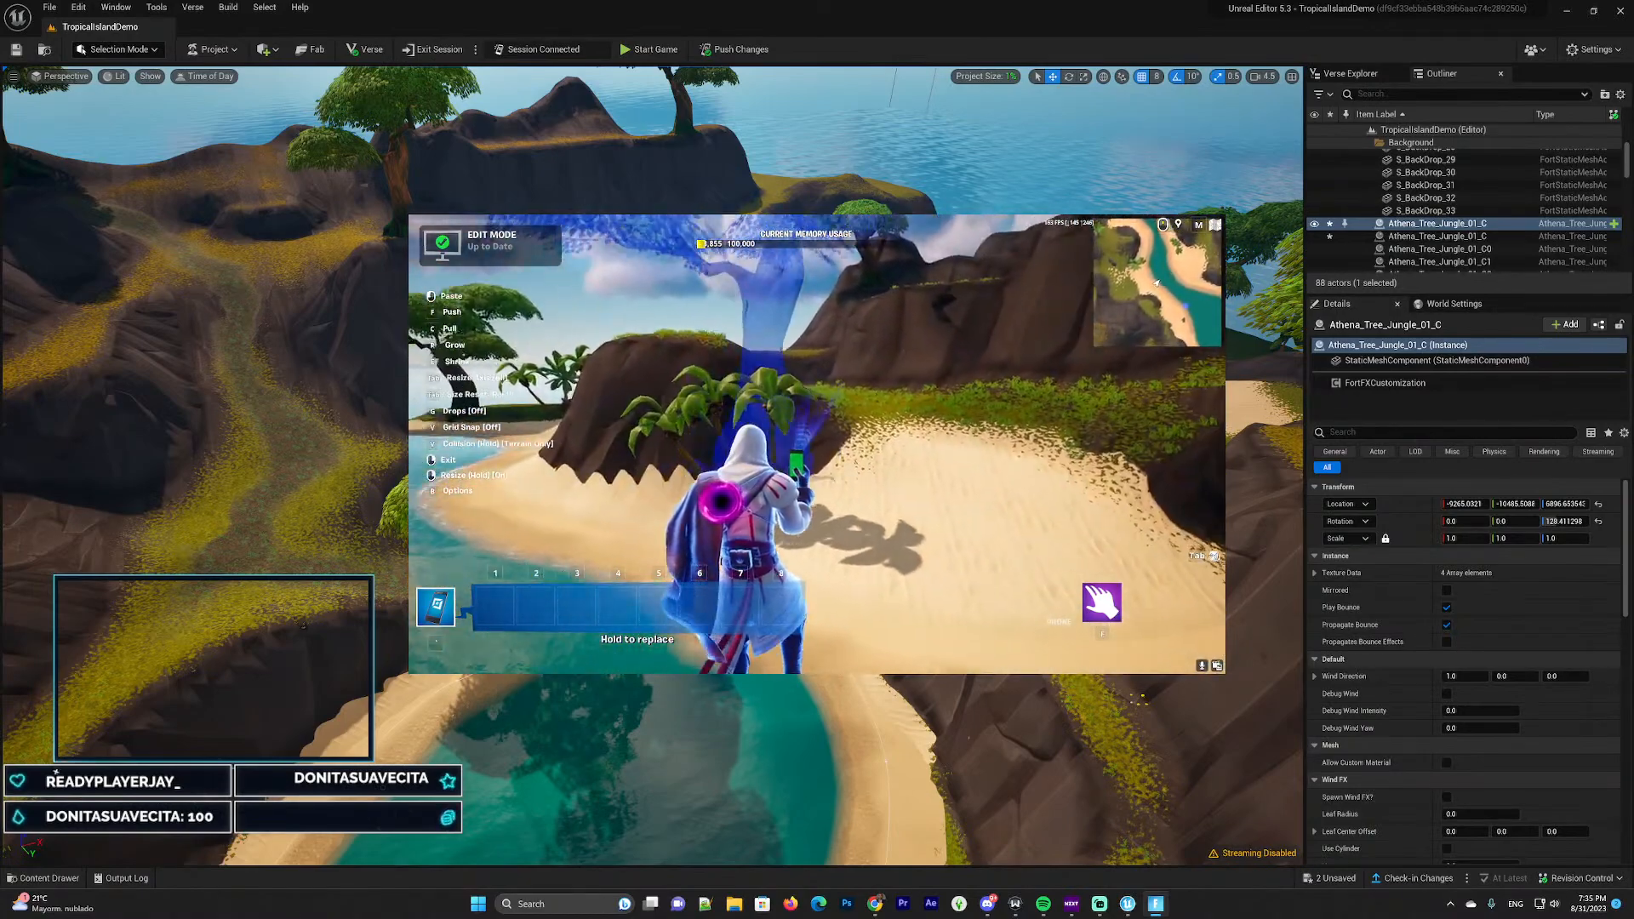
left_click(817, 444)
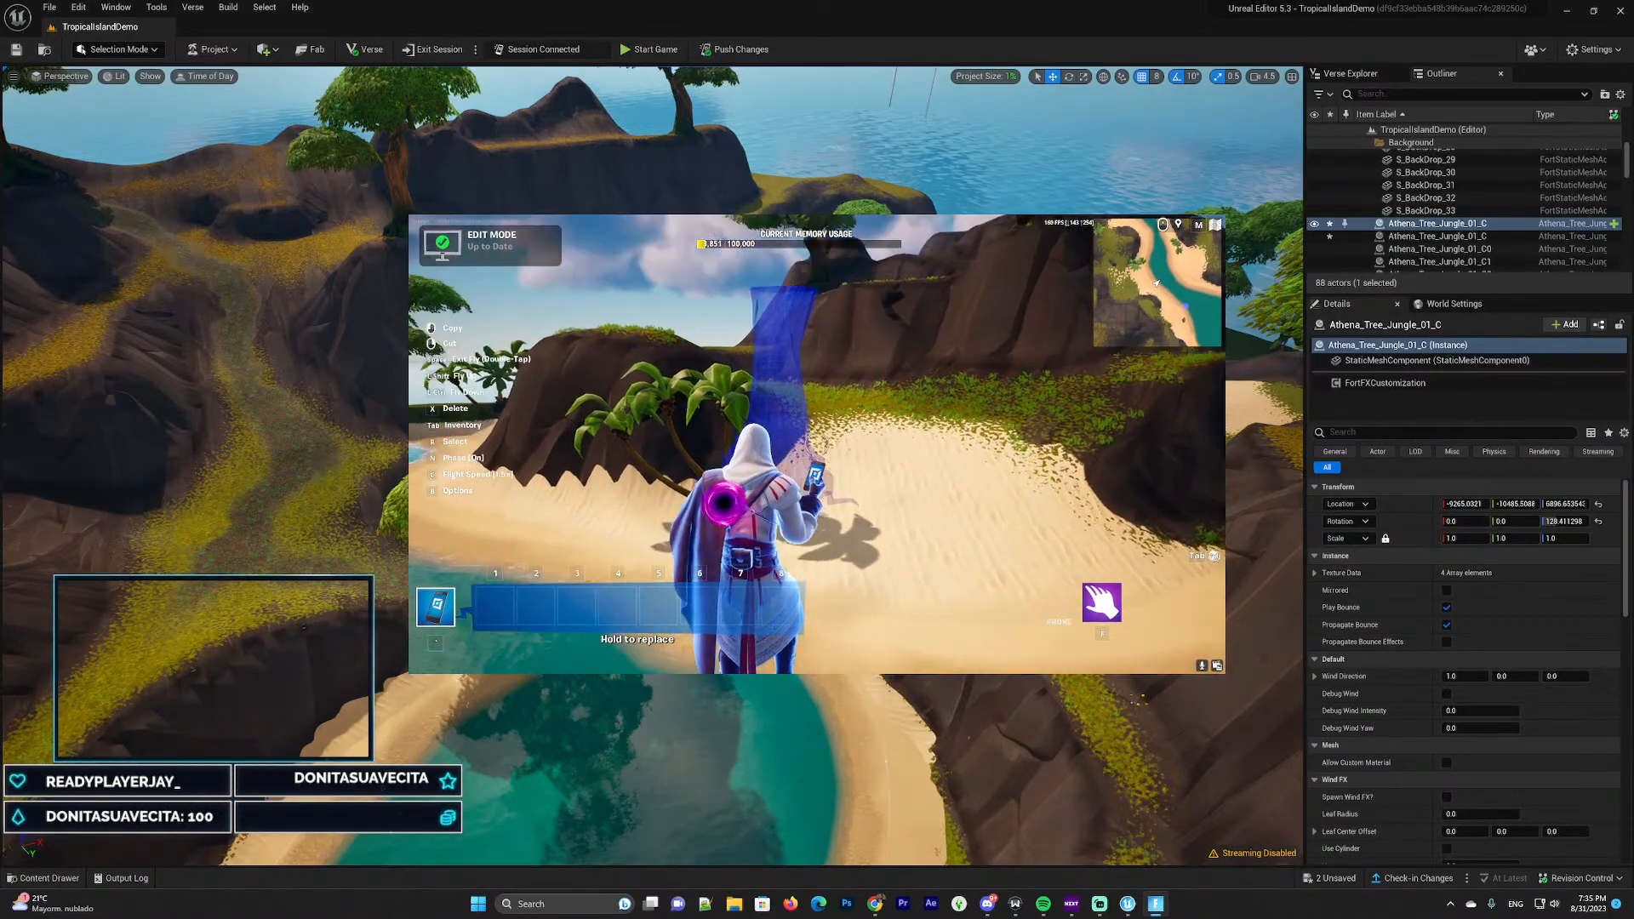
Start the game on the island and close the Fortnite client
key("Escape")
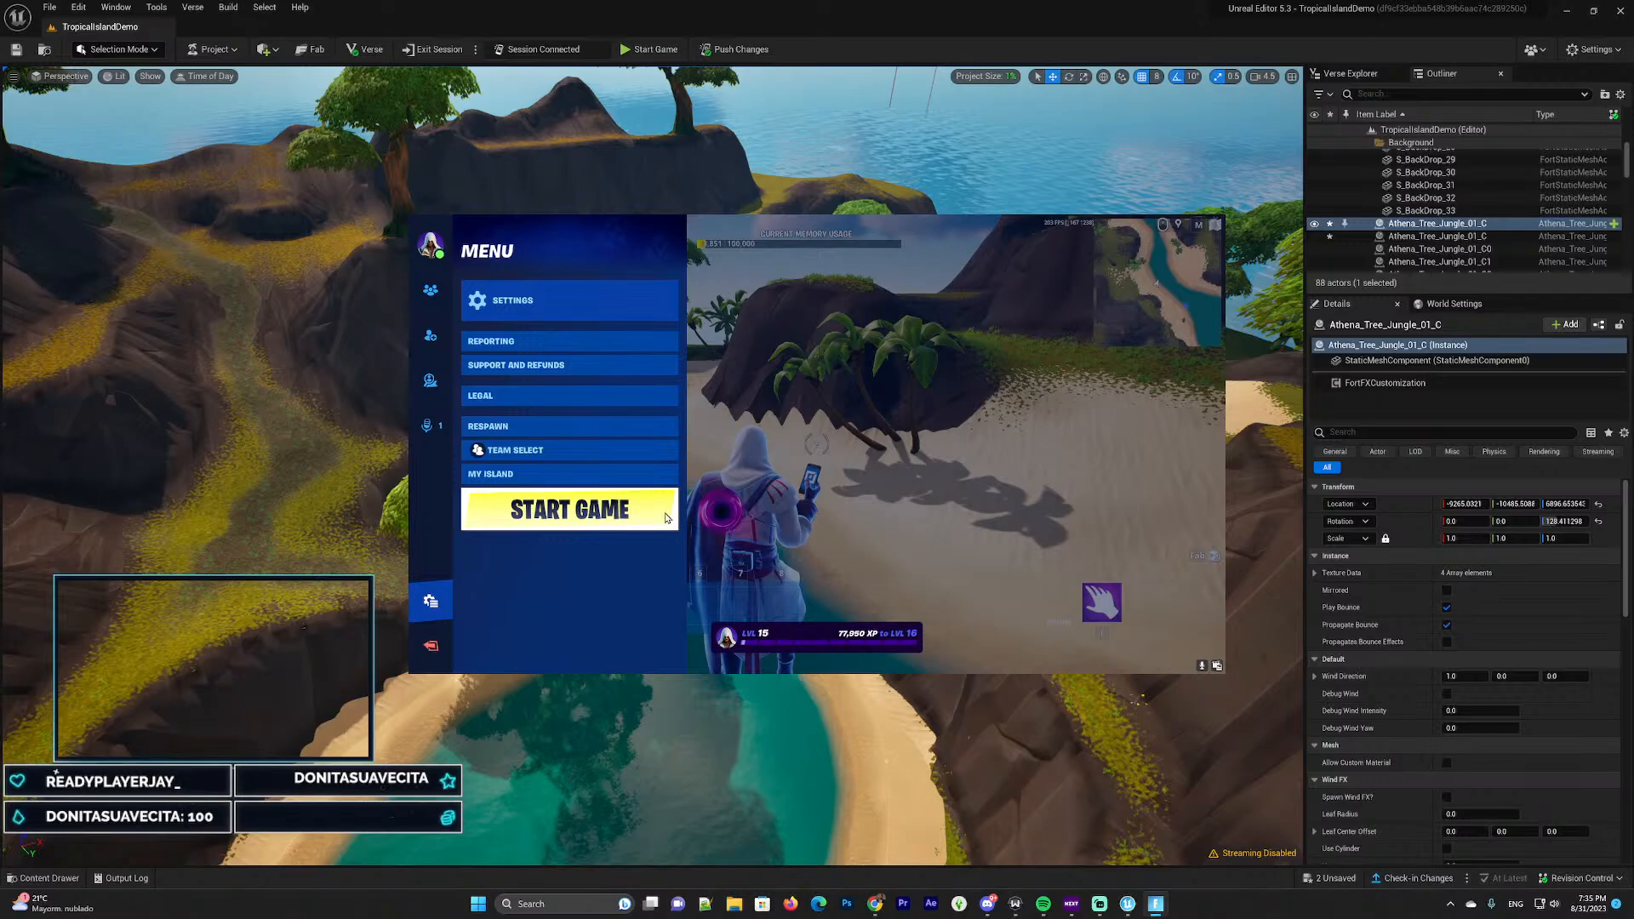
left_click(602, 508)
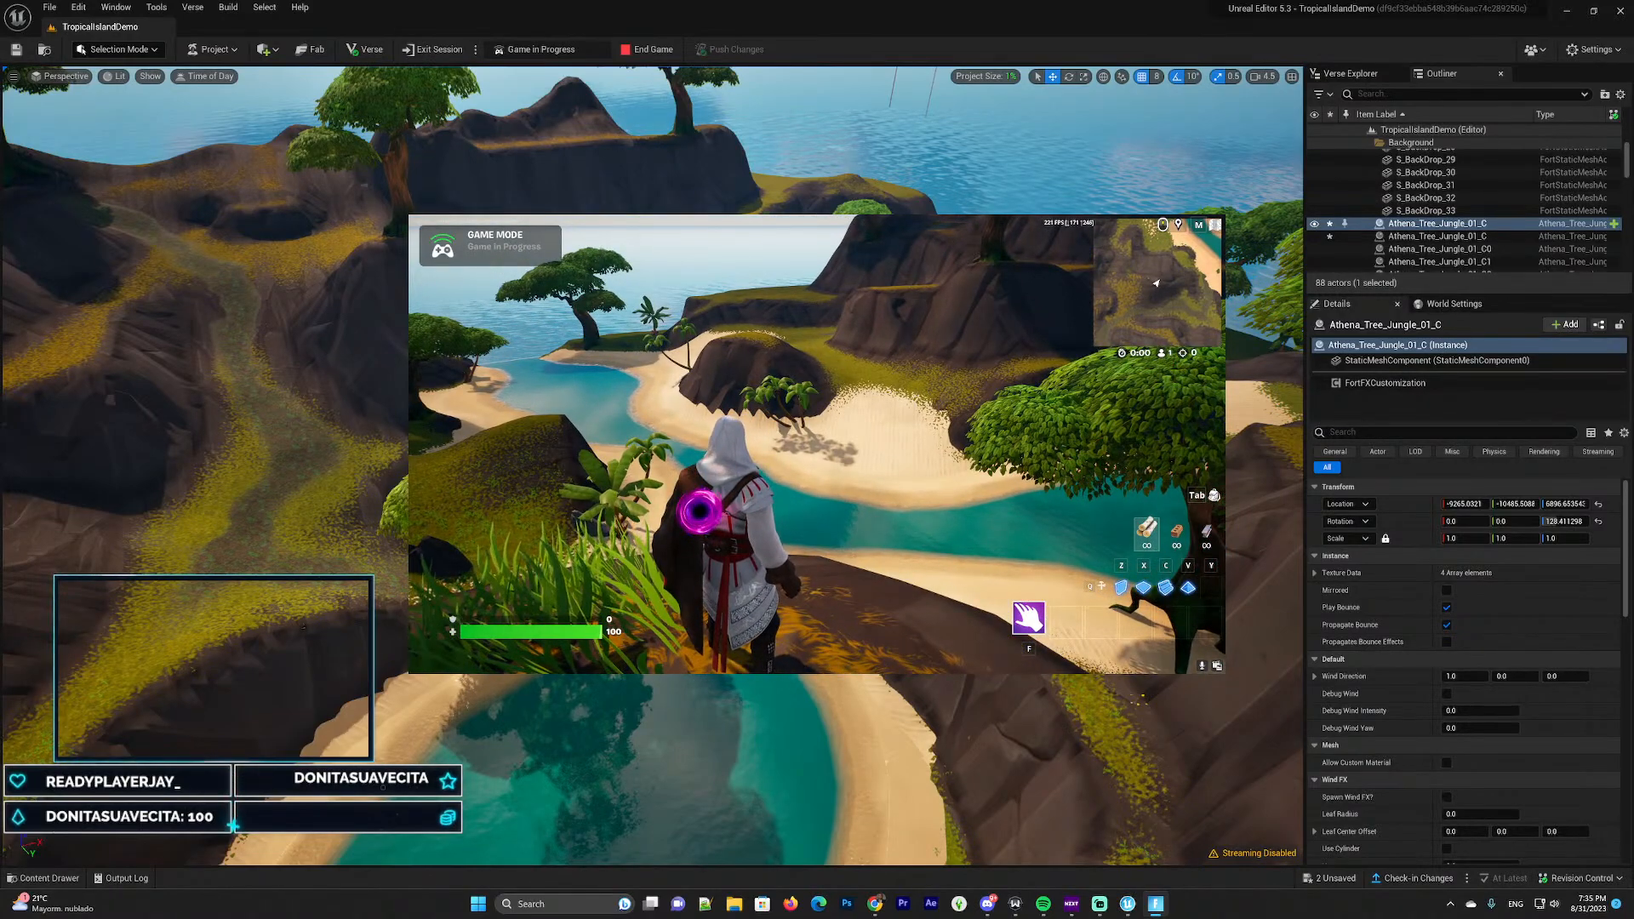
key("alt+F4")
Look over the river valley and its trees in Unreal Editor
key("w")
right_click_drag(820, 451, 493, 194)
key("s")
key("w")
key("d")
key("w")
key("s")
key("w")
right_click_drag(250, 628, 249, 636)
key("s")
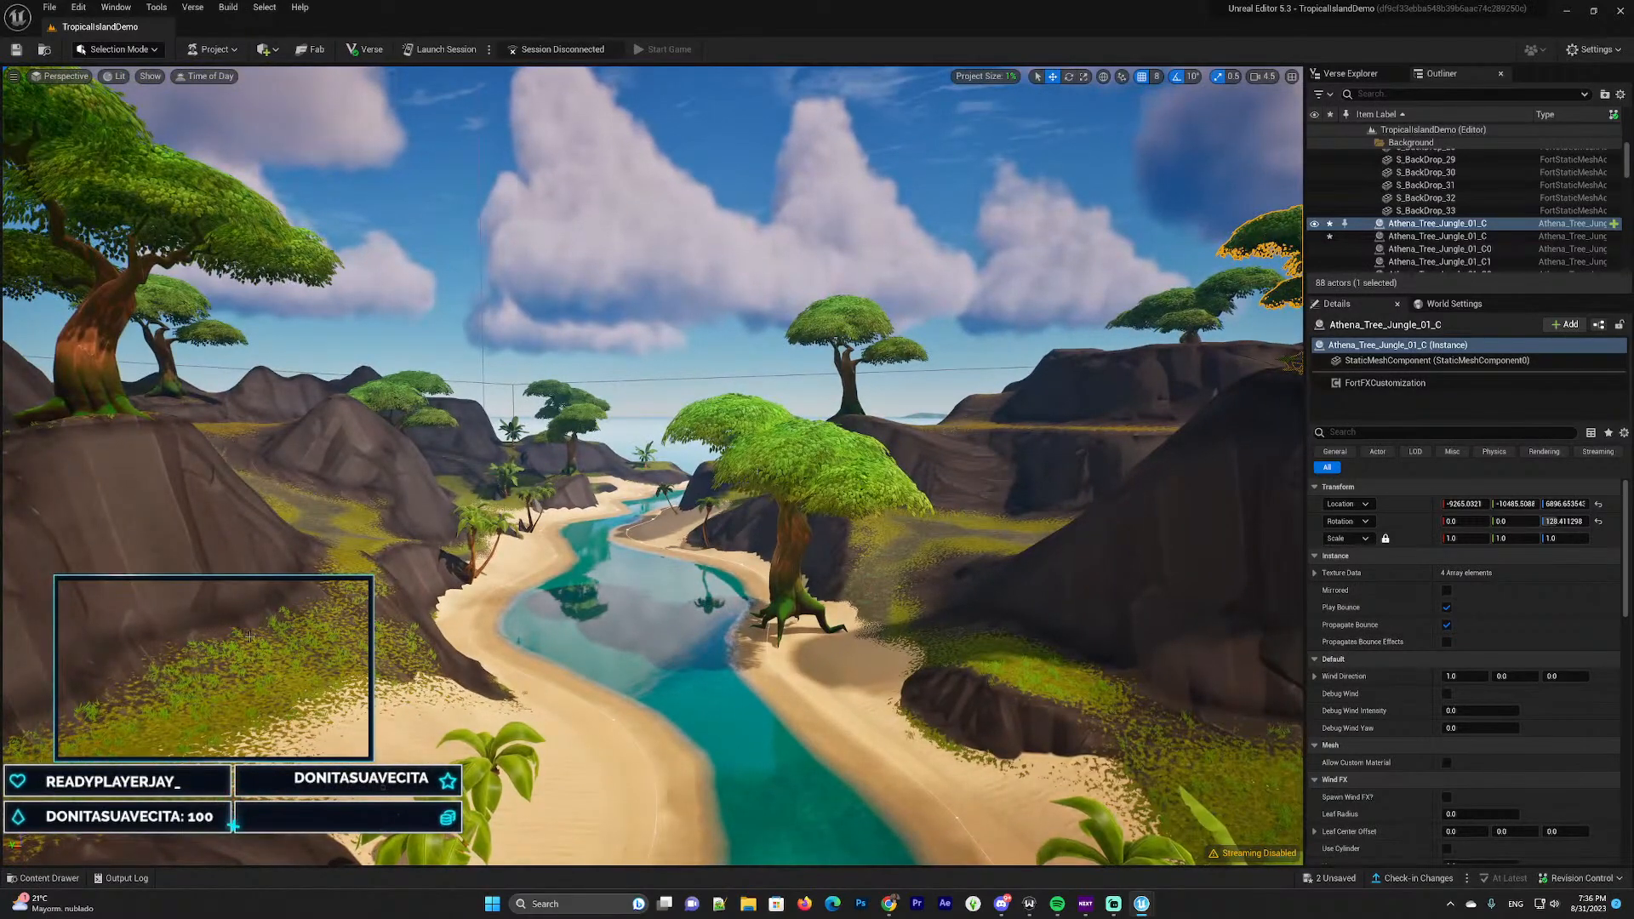
Search the Fortnite content for "manneq" and place a Character Device on the sandy riverbank
left_click(52, 877)
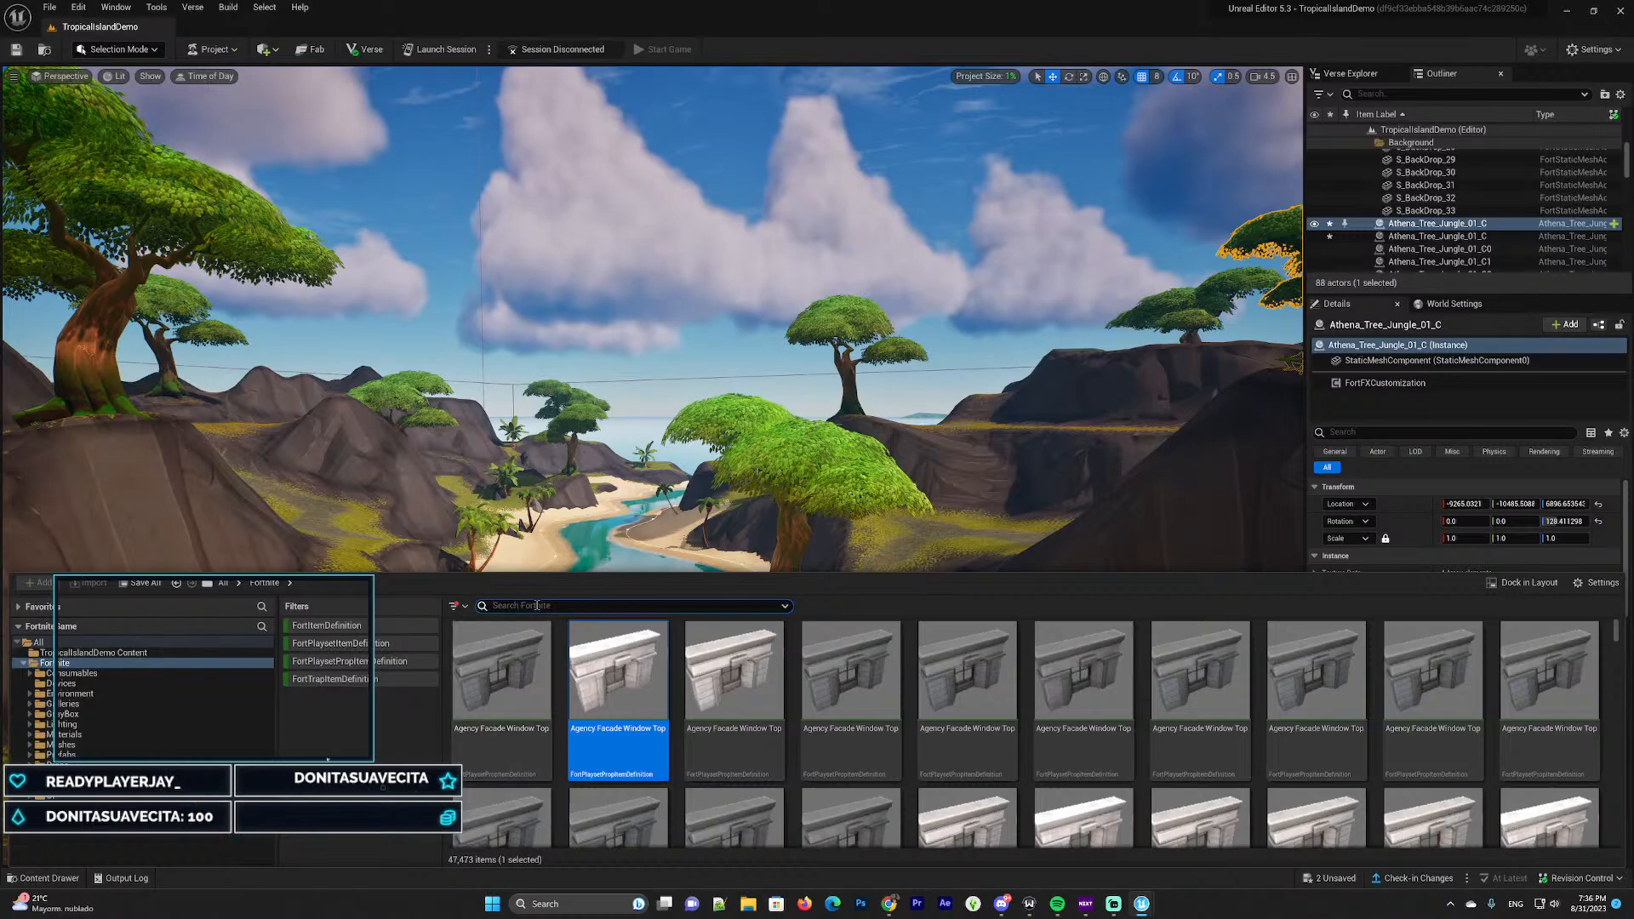
type("manneq")
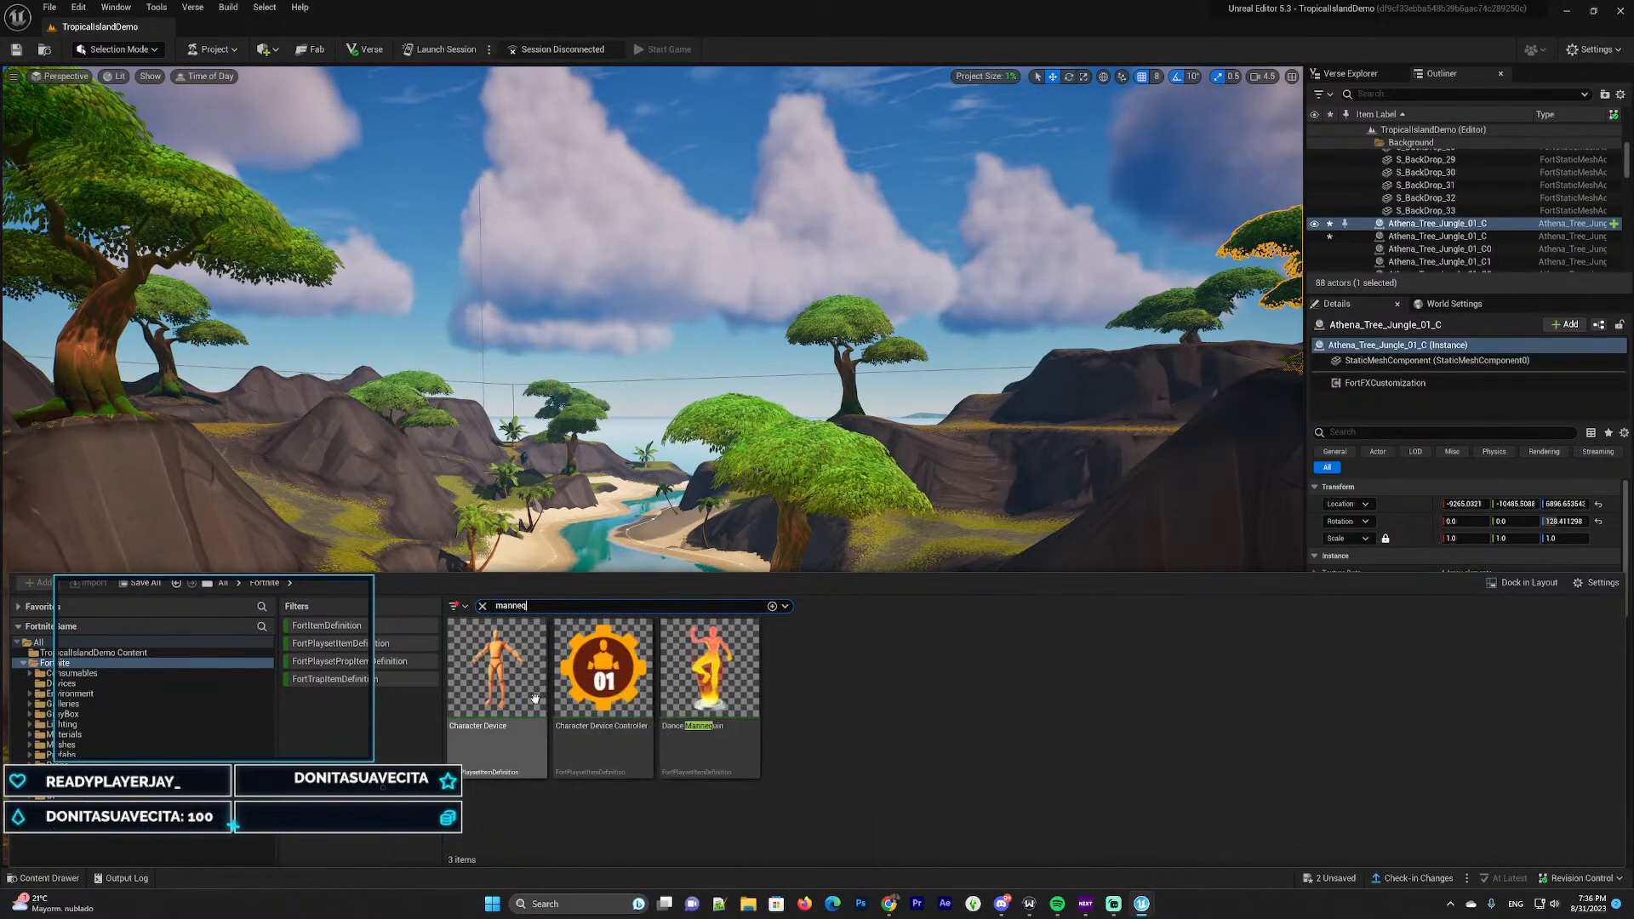
left_click_drag(497, 676, 528, 702)
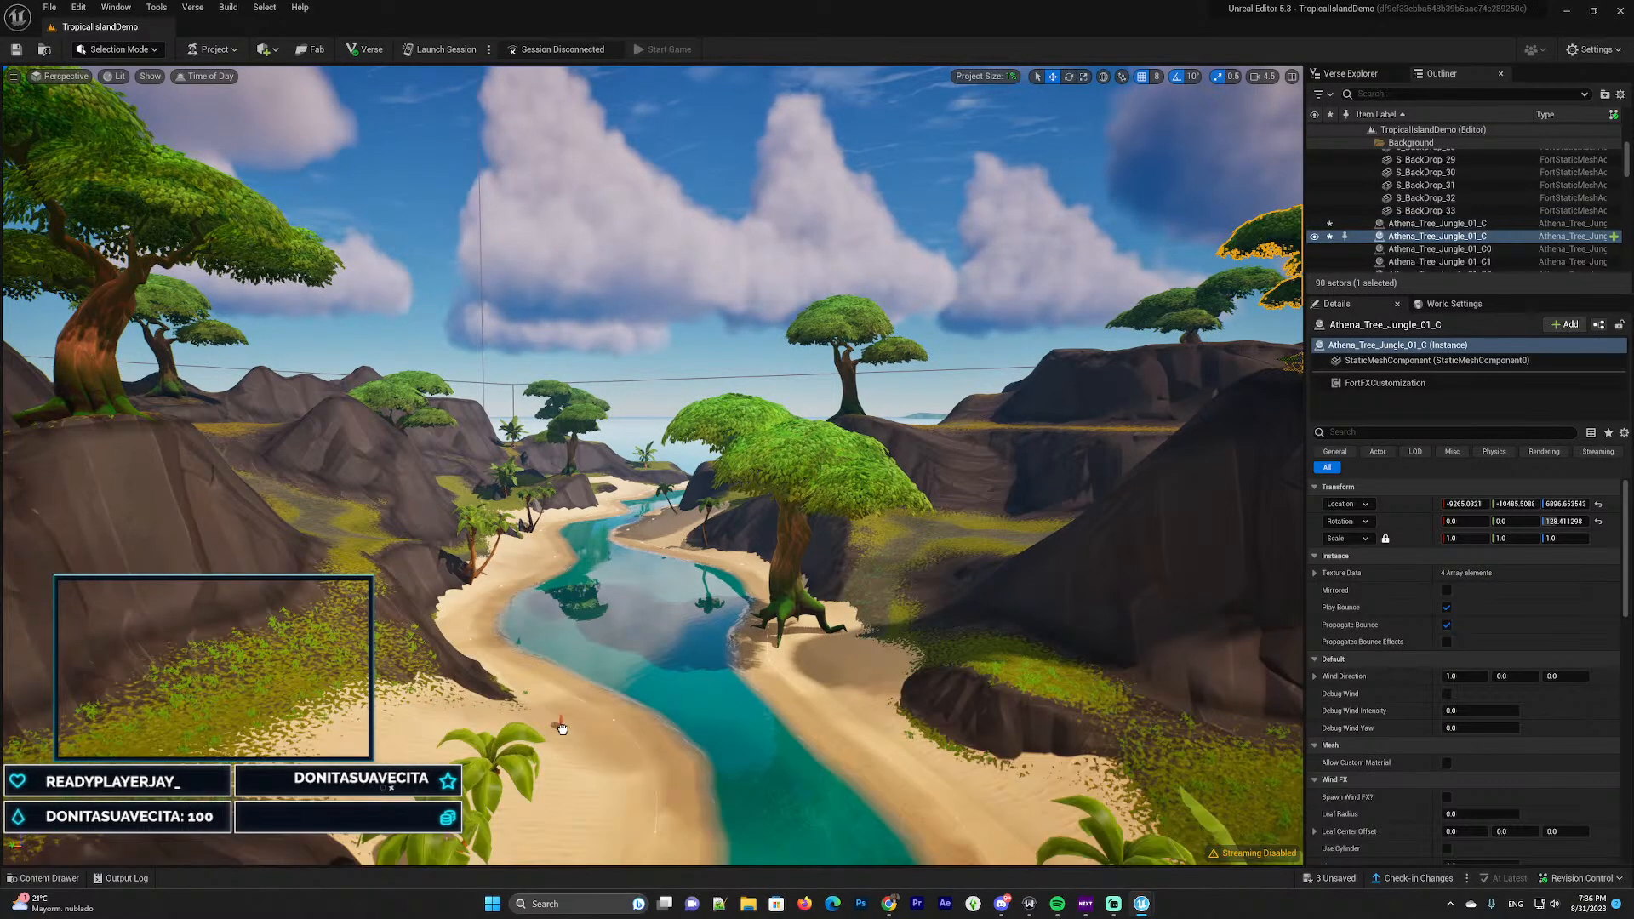
left_click(561, 727)
key("f")
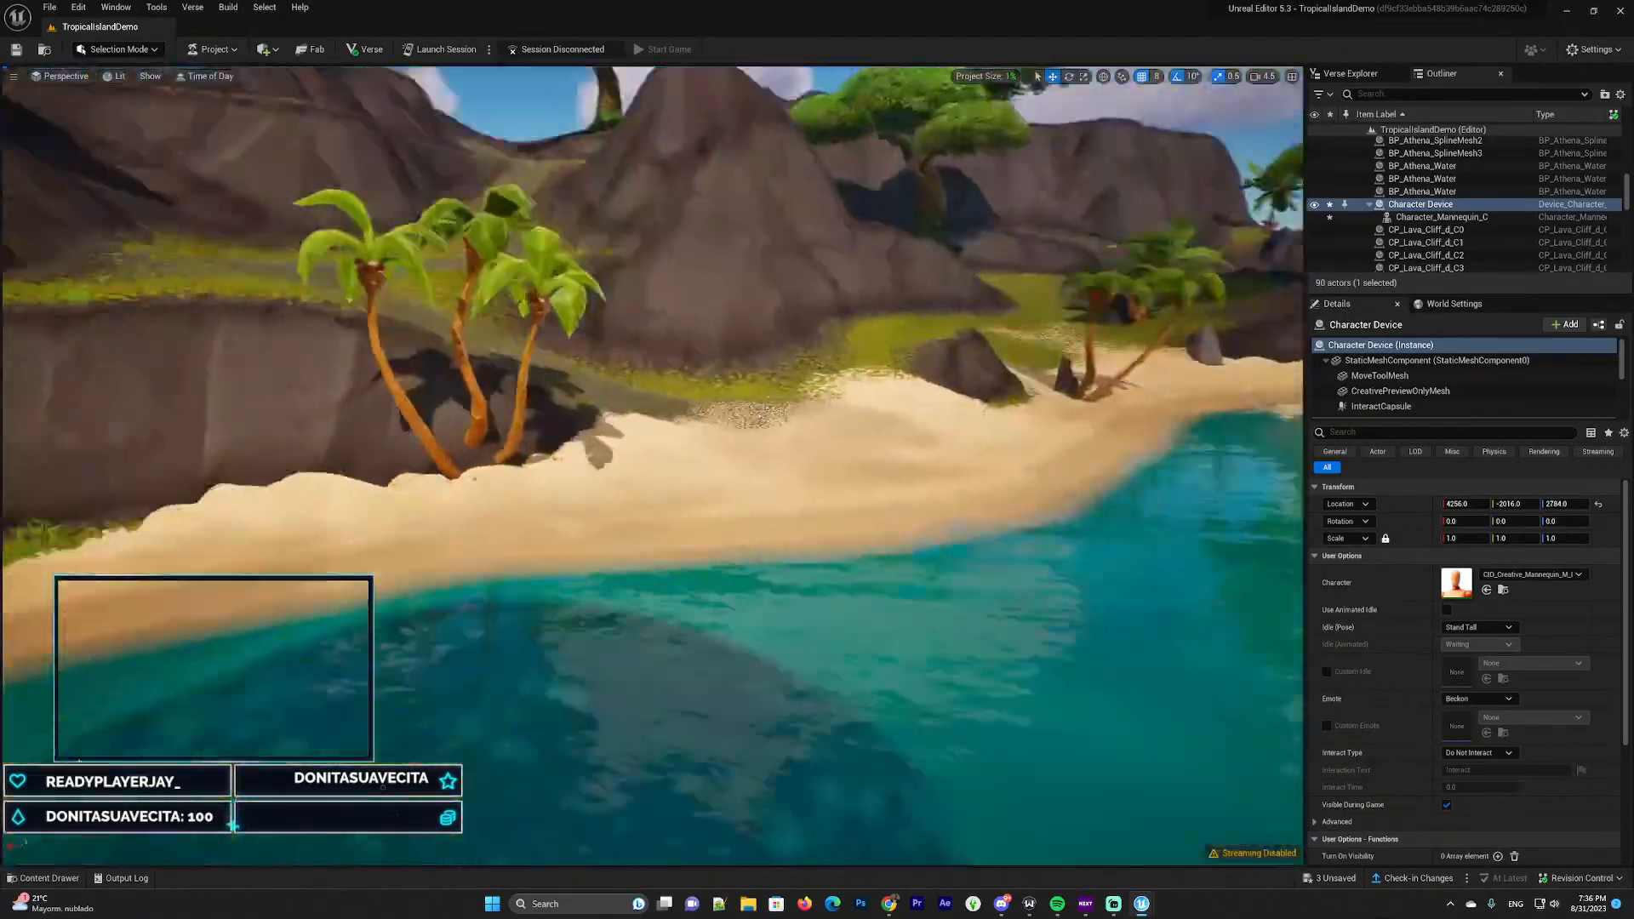
right_click_drag(561, 728, 664, 745)
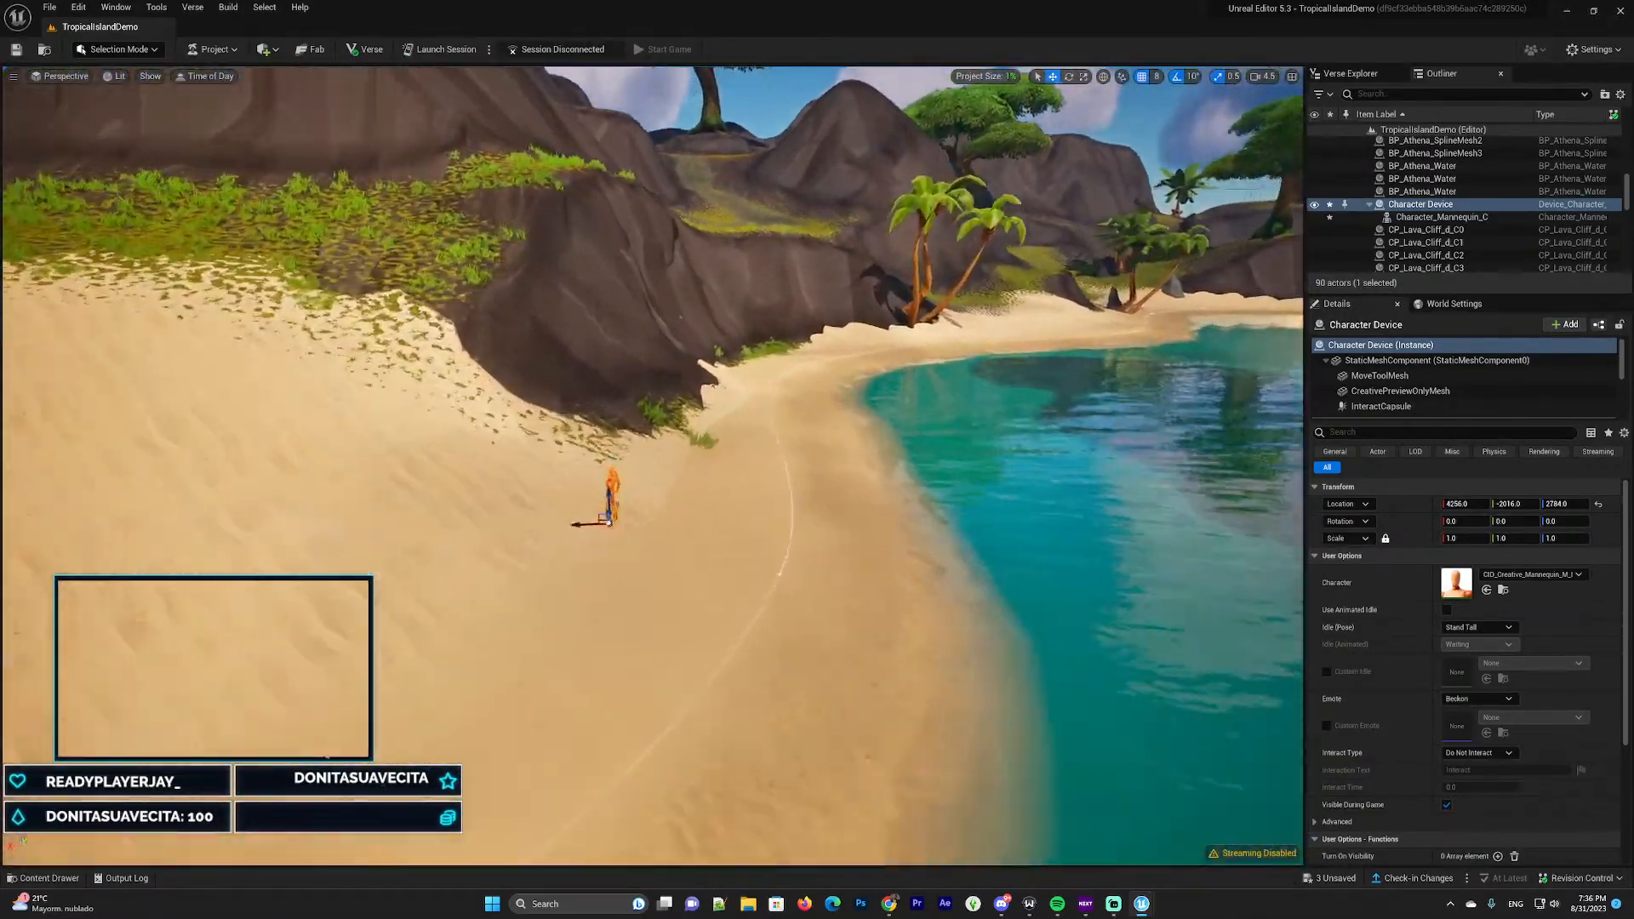
mouse_move(703, 634)
right_mouse_down()
mouse_move(686, 638)
mouse_move(703, 634)
right_mouse_up()
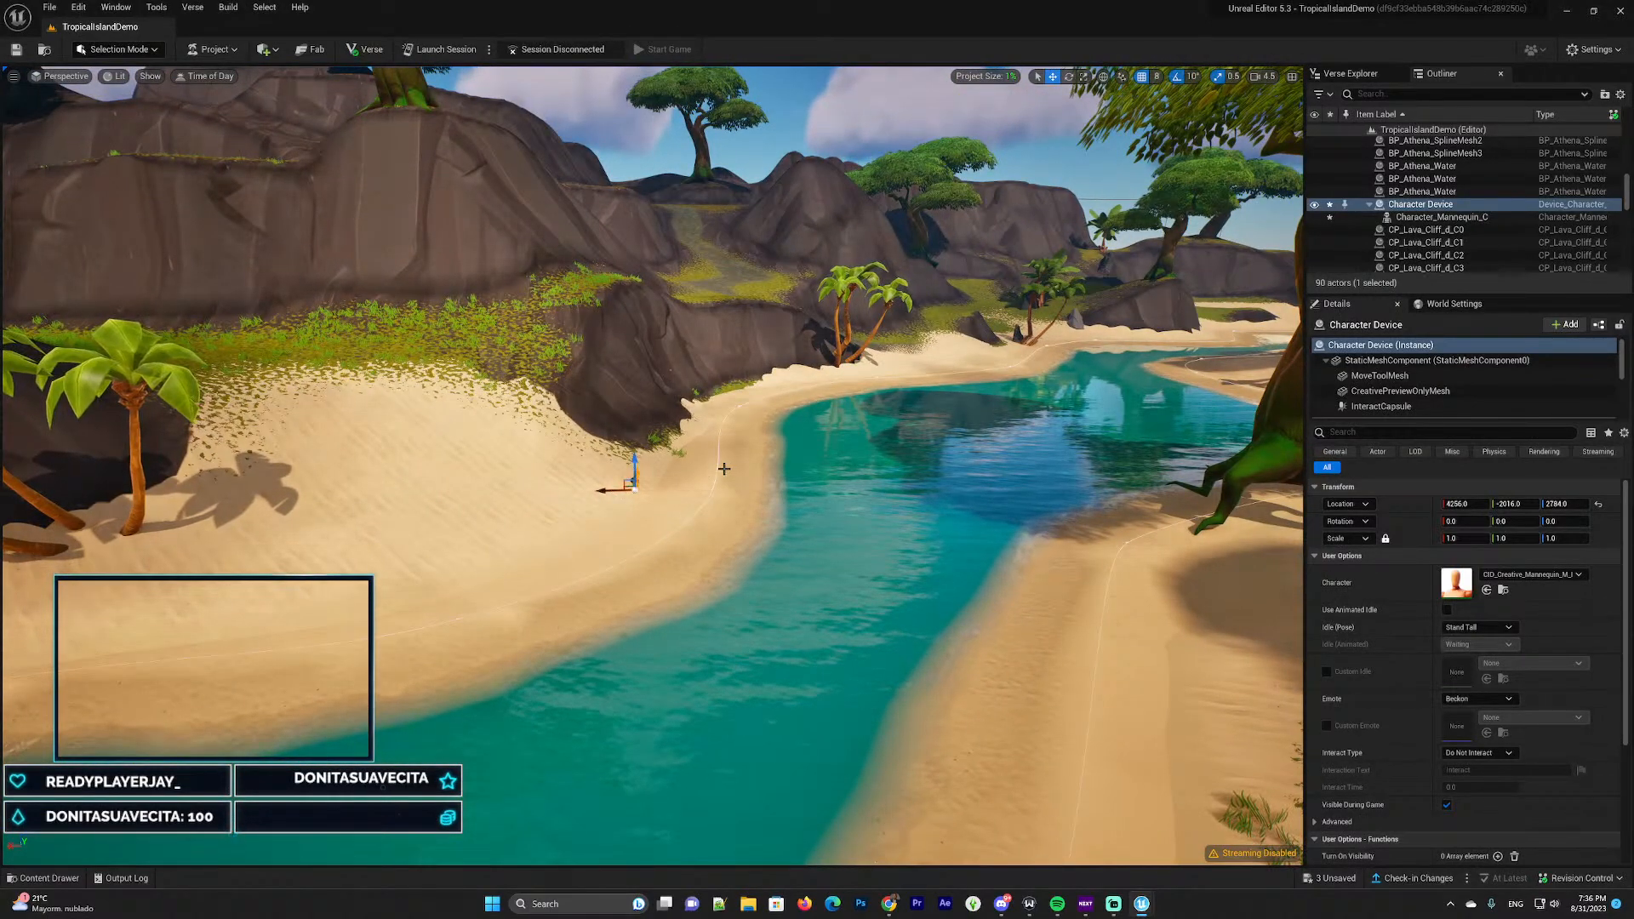
Delete the Character Device from the riverbank
key("Delete")
right_click_drag(724, 469, 715, 383)
Compare the "manneq" search results in the All, TropicalIslandDemo Content and Fortnite folders
left_click(43, 878)
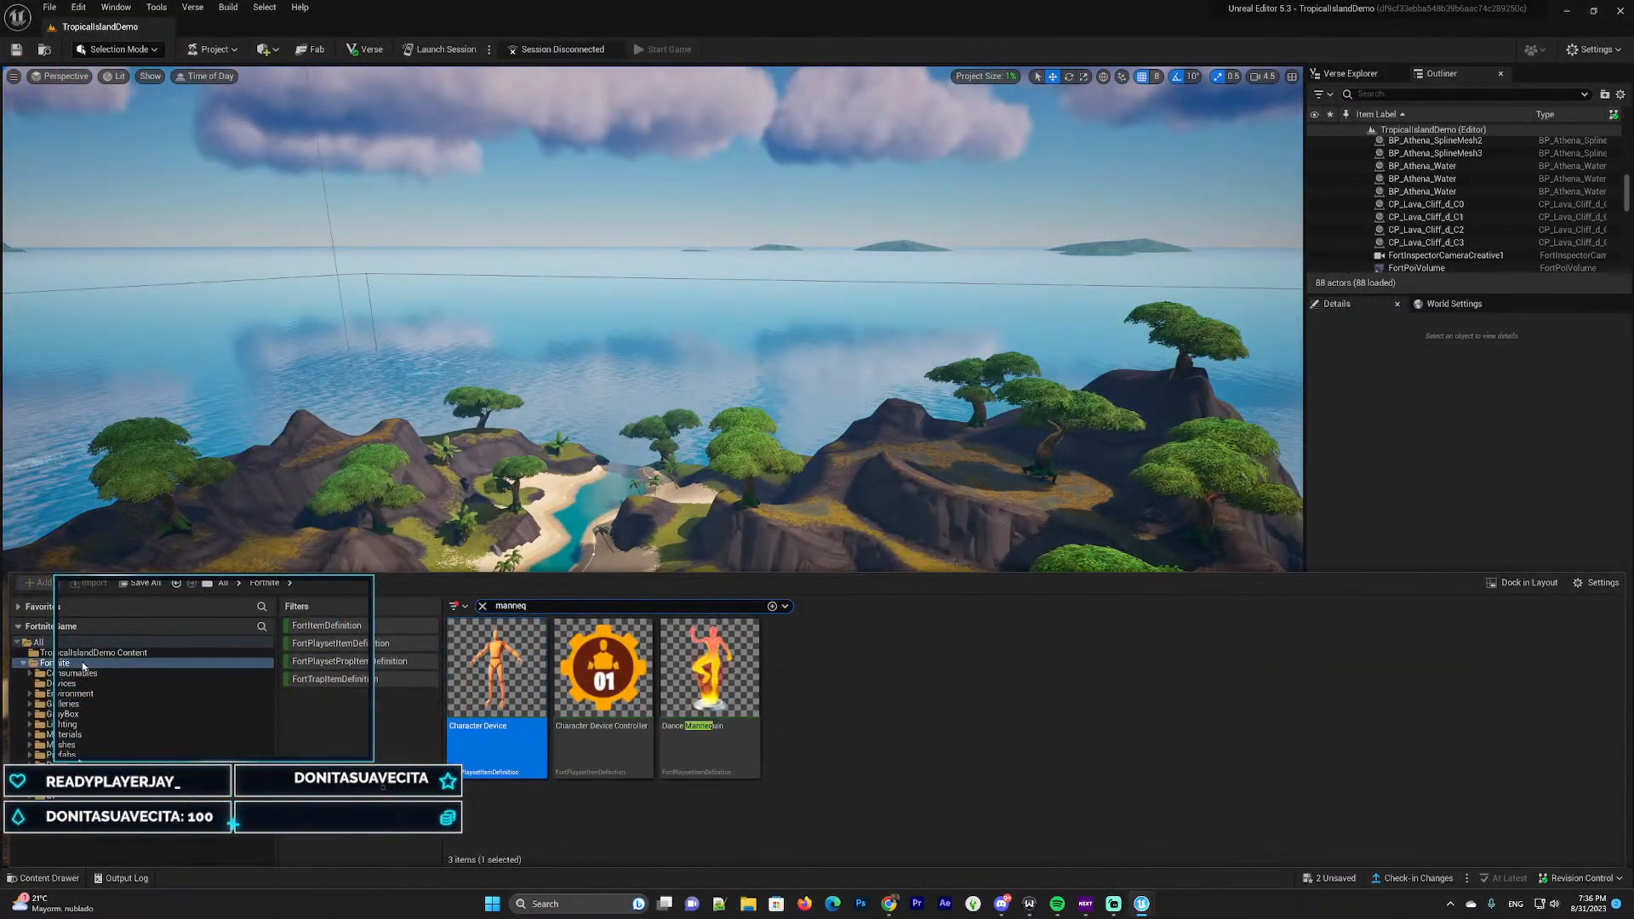
left_click(38, 642)
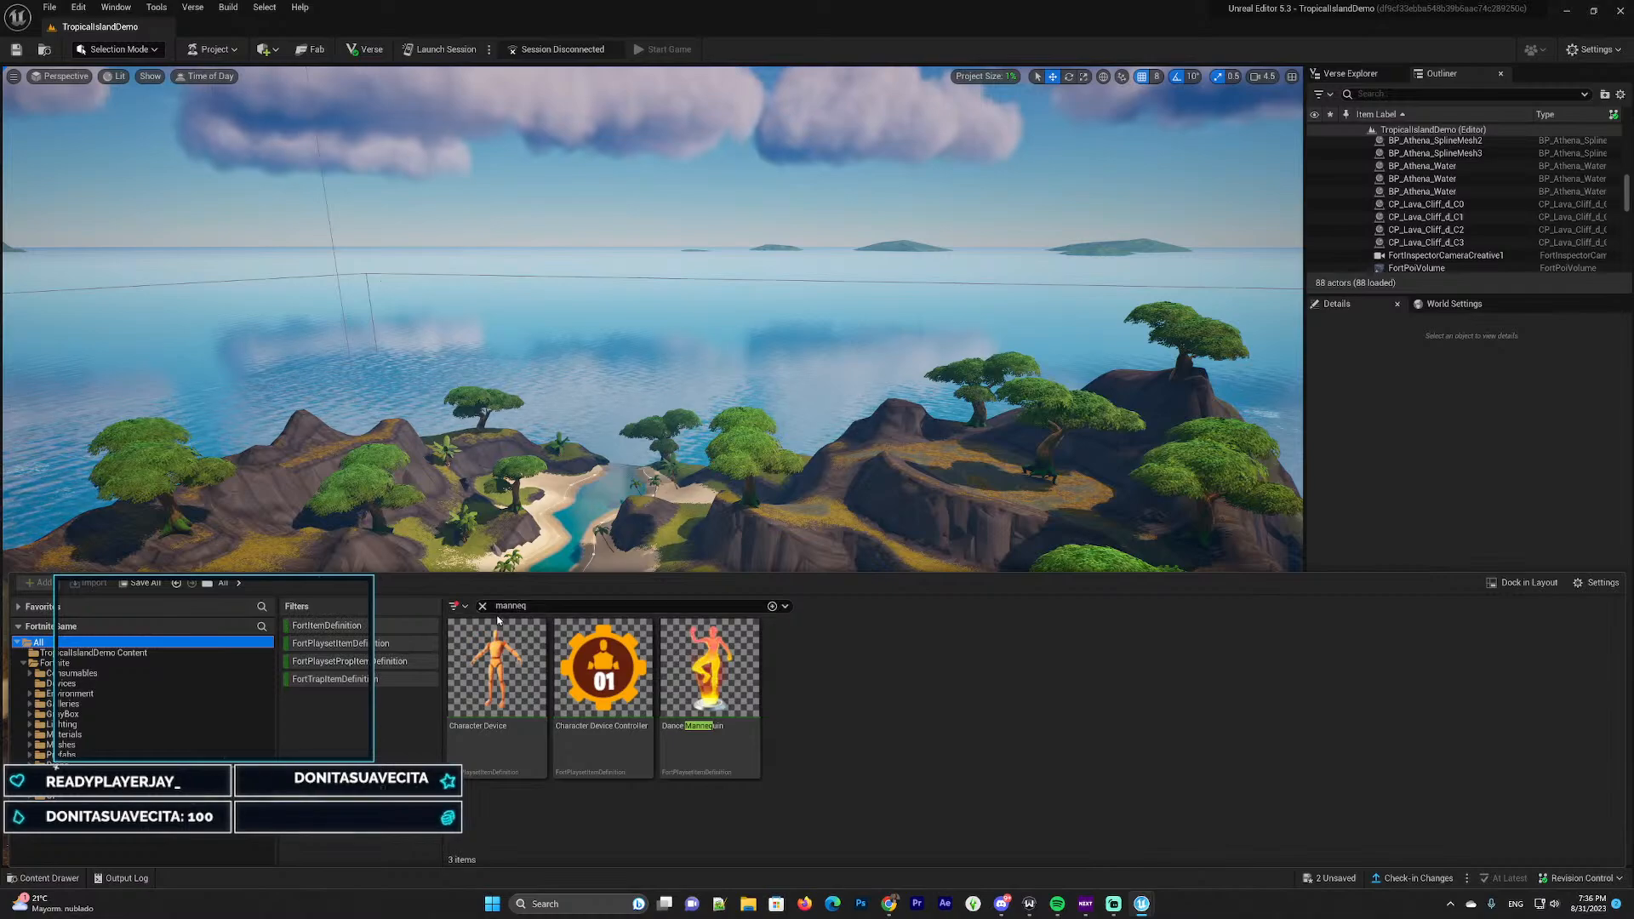
left_click(60, 653)
left_click(59, 663)
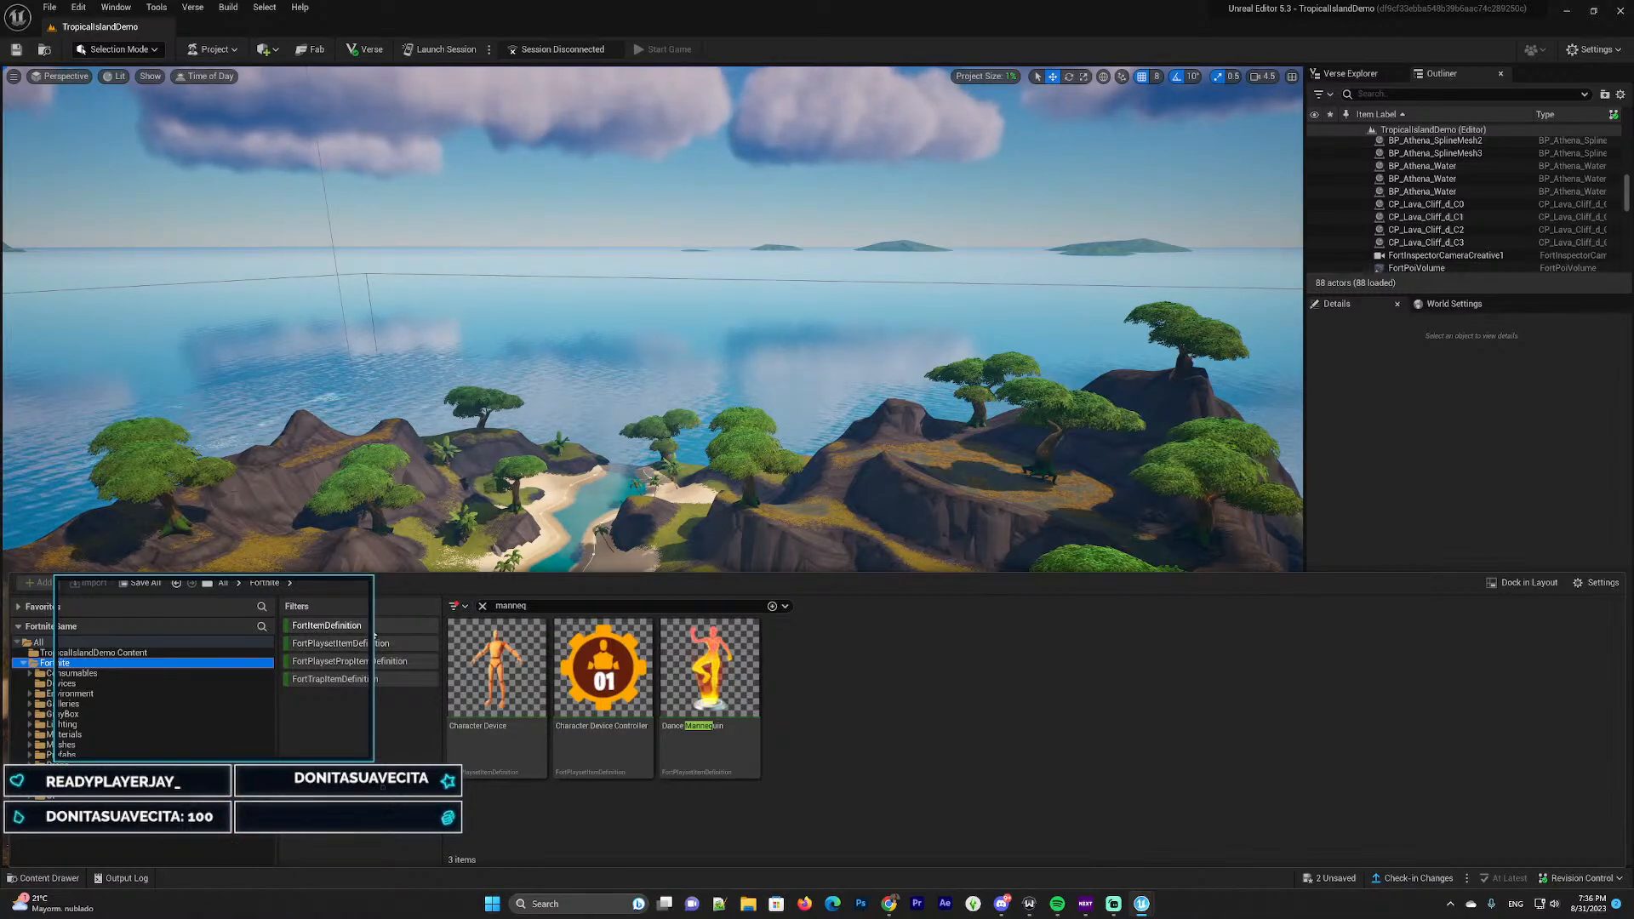
left_click(358, 527)
right_click_drag(357, 527, 333, 495)
key("w")
key("s")
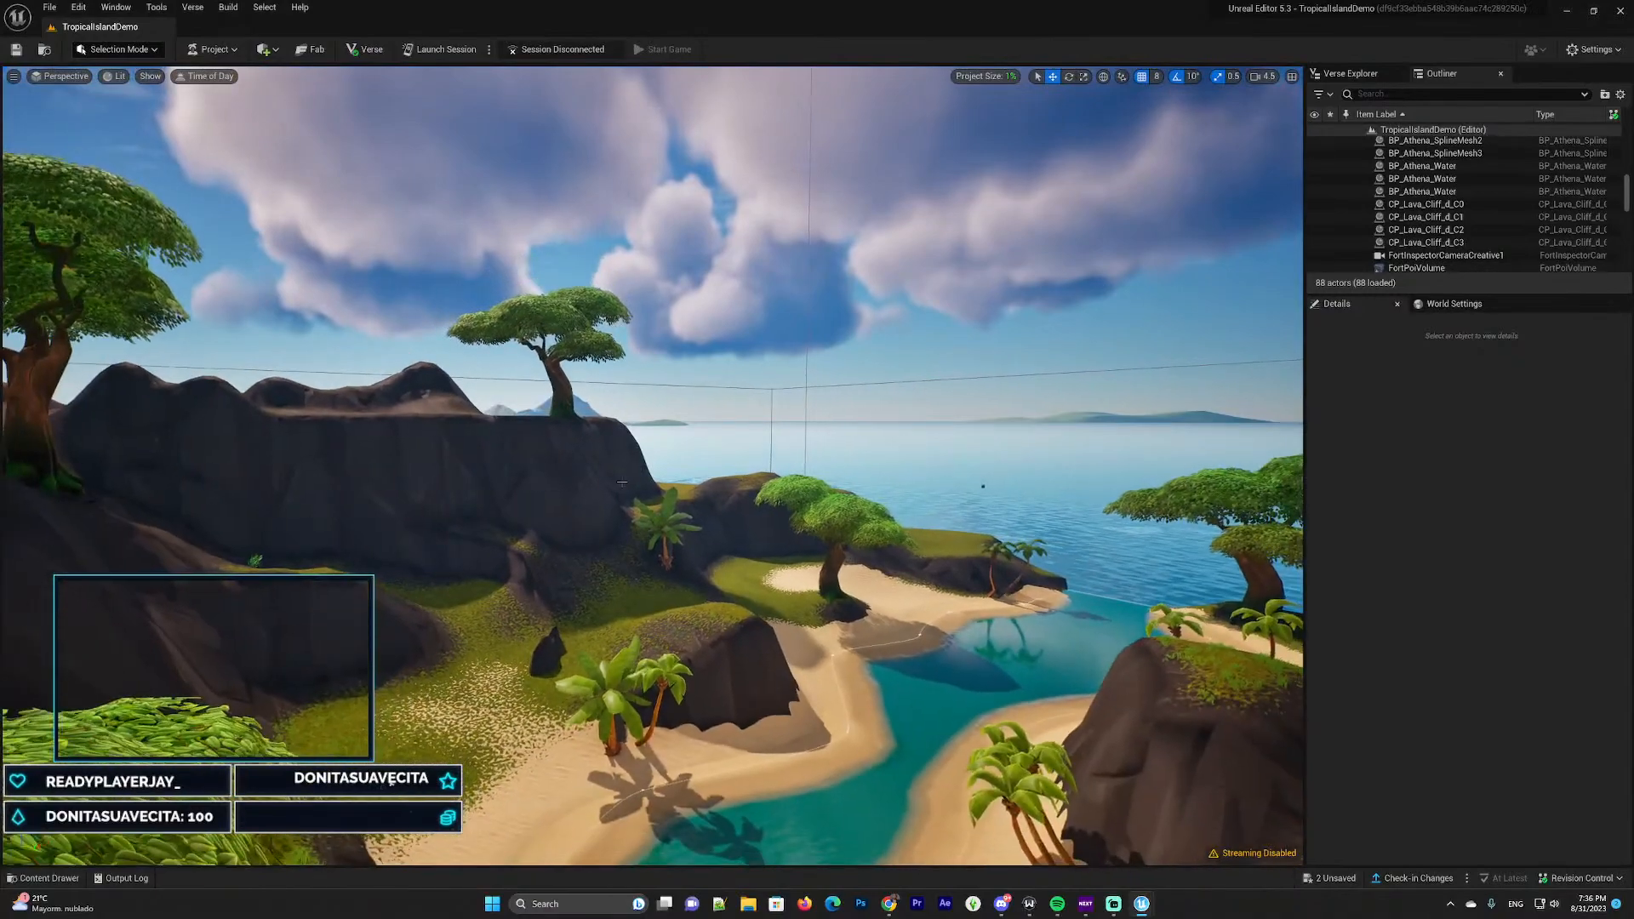
Examine the available asset type filters, including the Fortnite item definitions in the Miscellaneous category
left_click(48, 877)
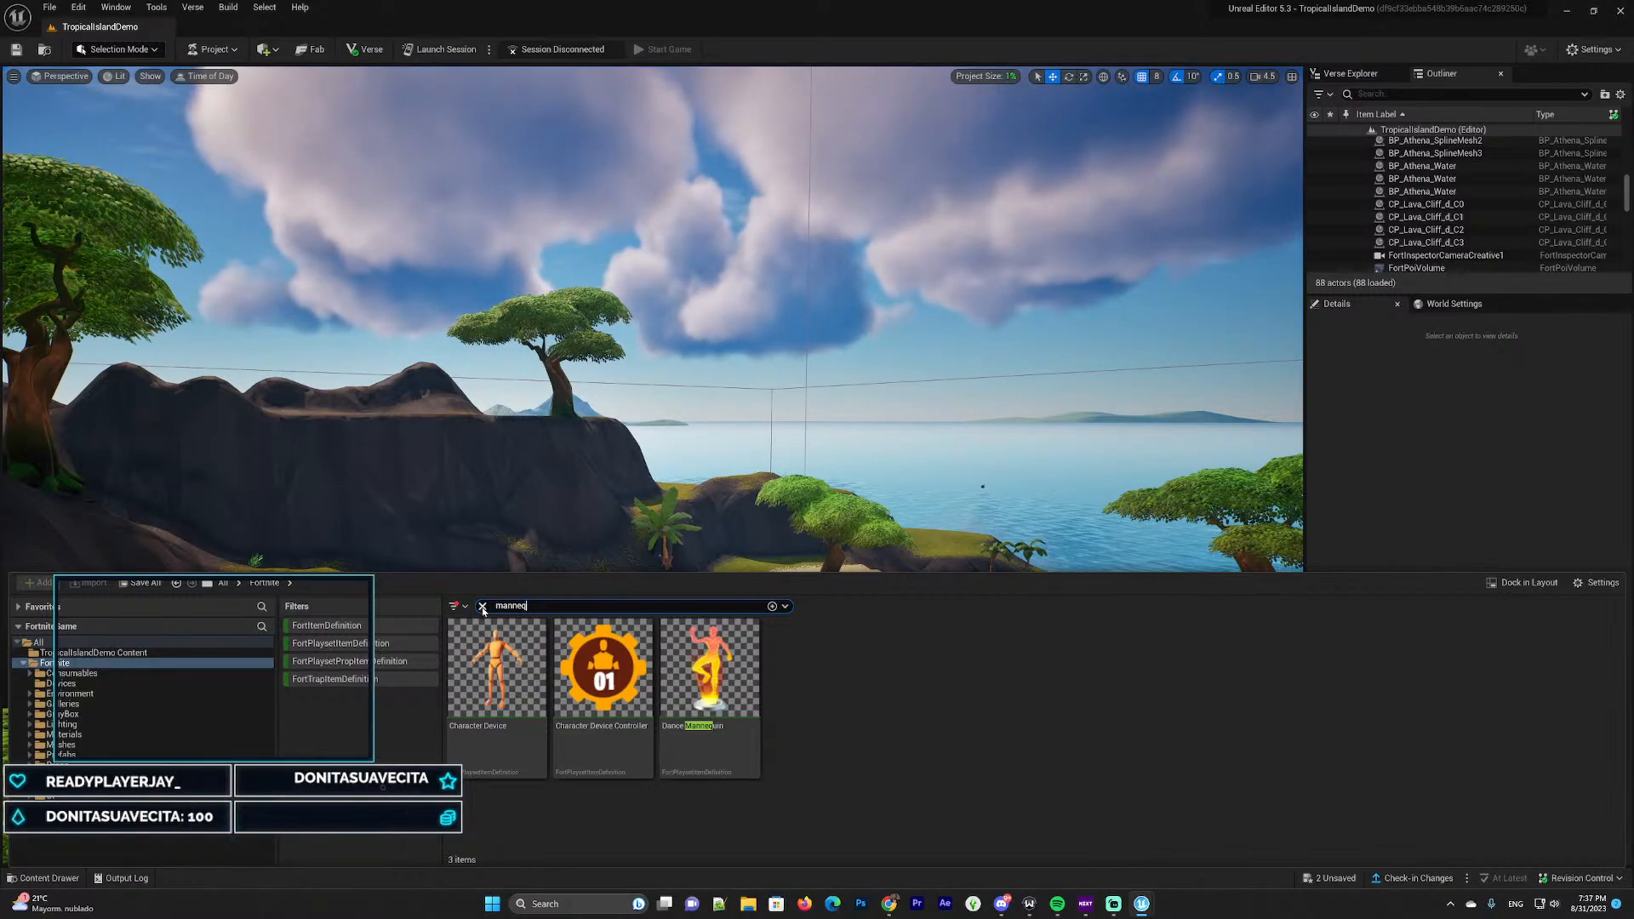
left_click(456, 606)
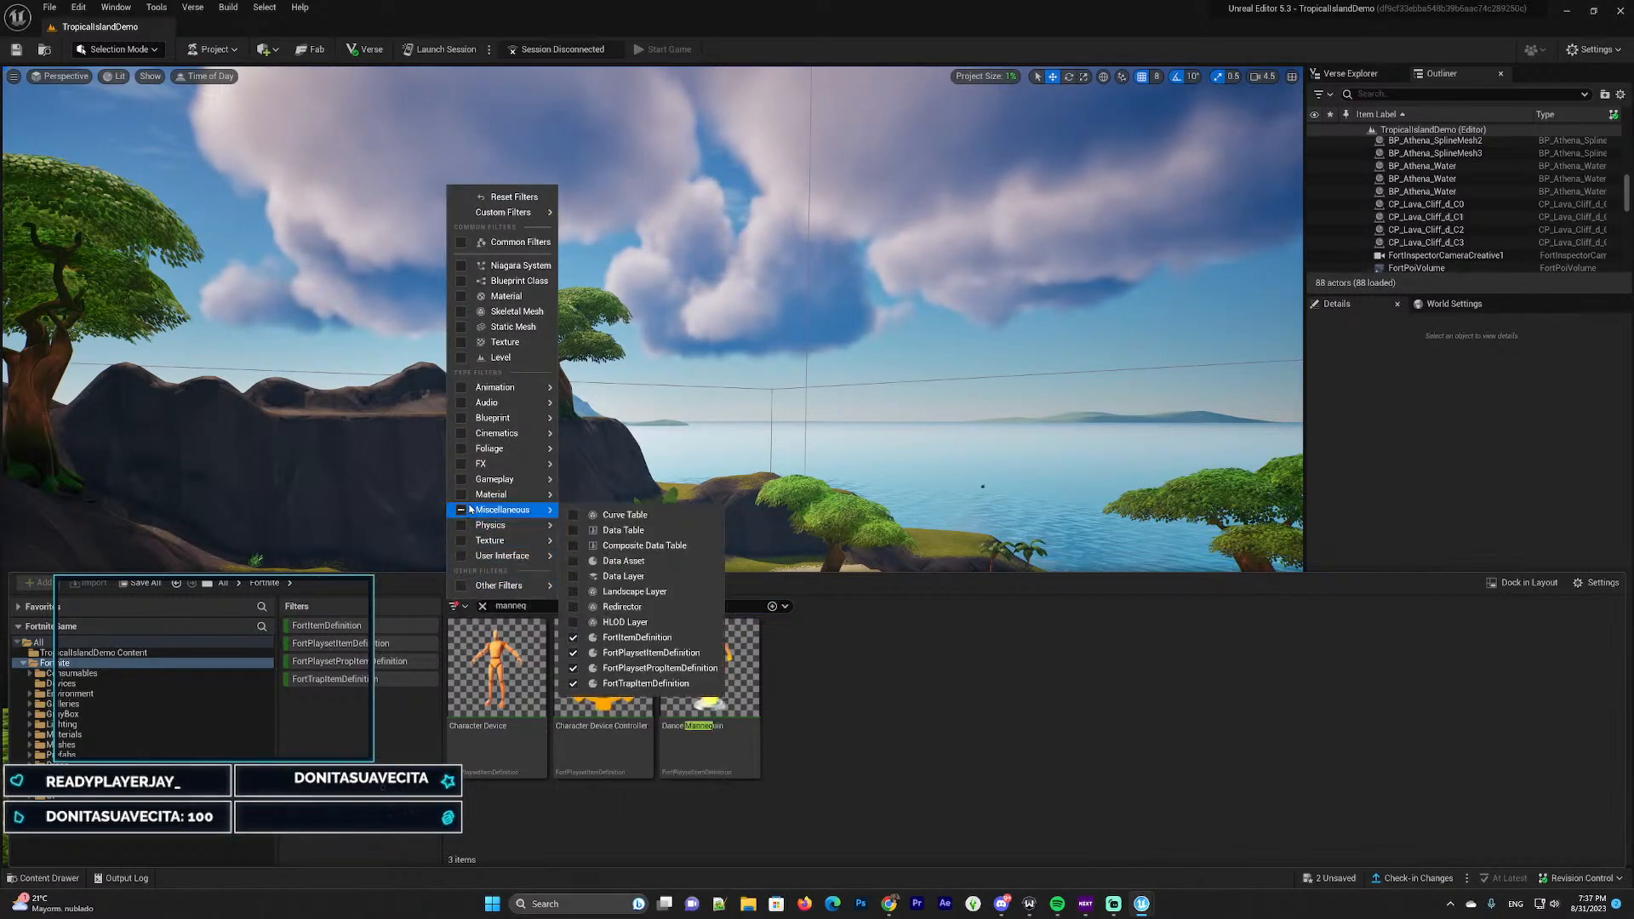
mouse_move(488, 384)
left_click(1064, 699)
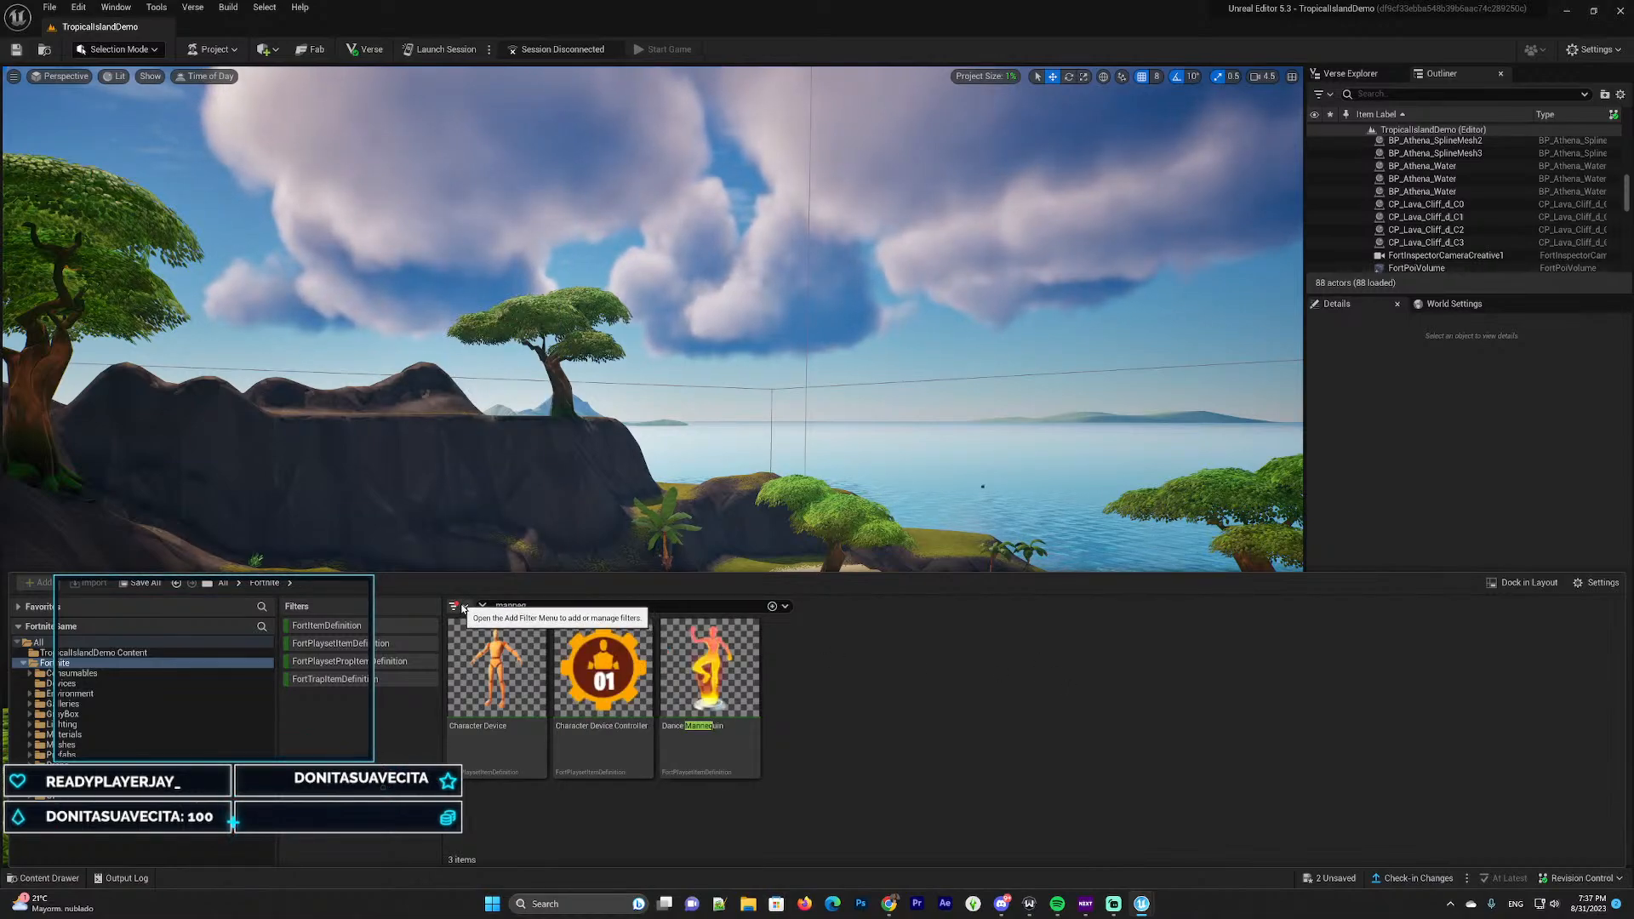
left_click(463, 607)
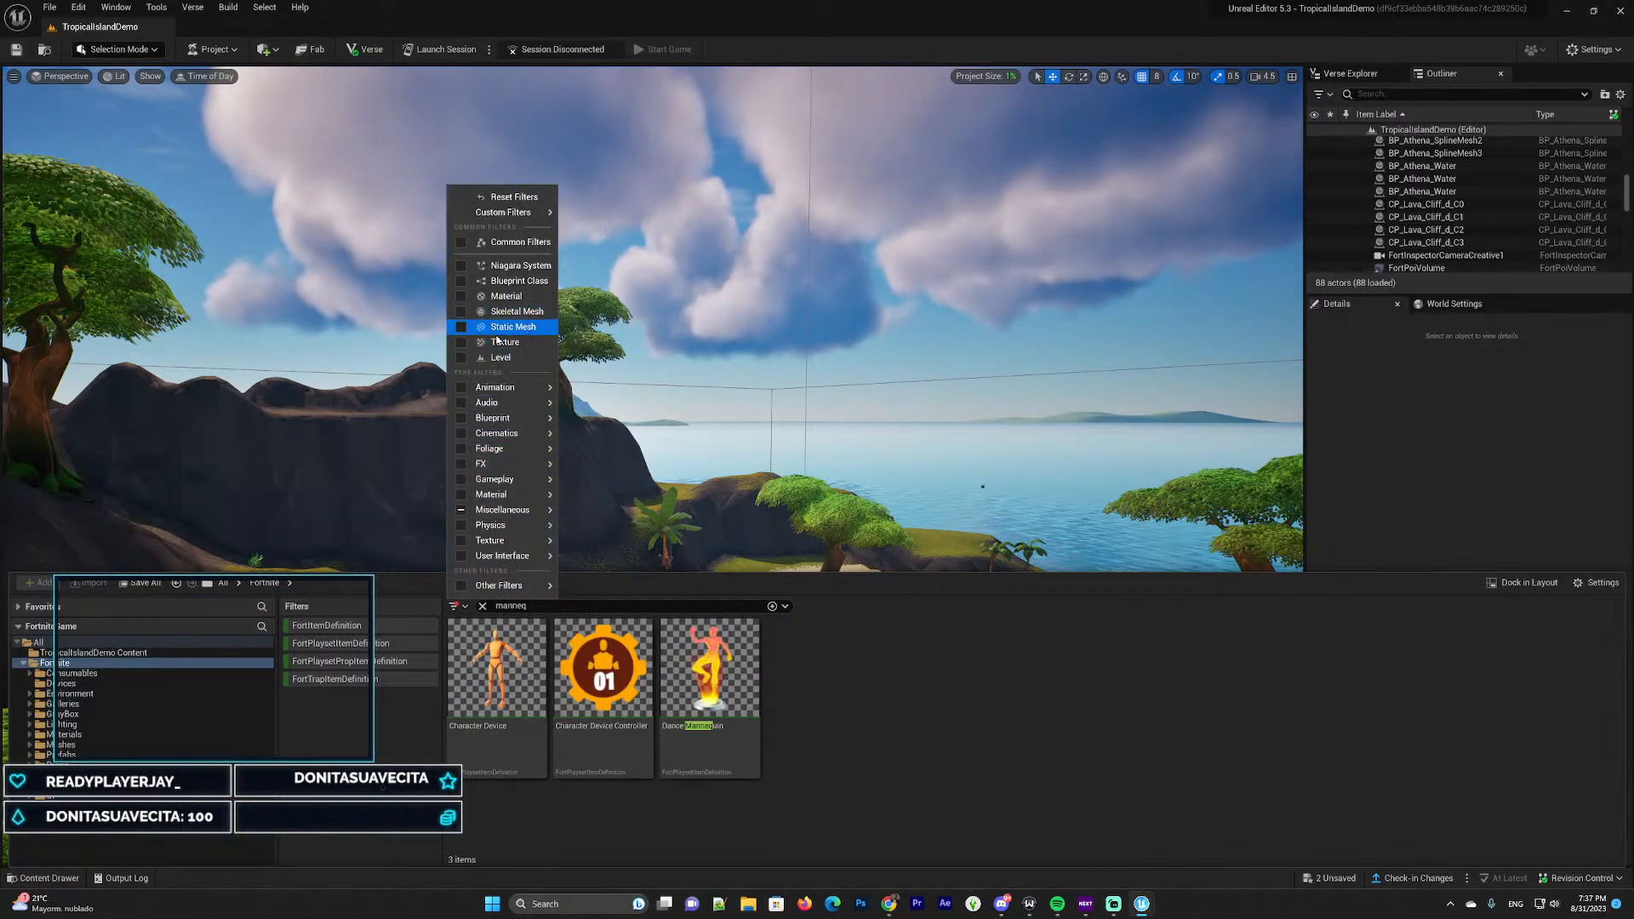
mouse_move(509, 512)
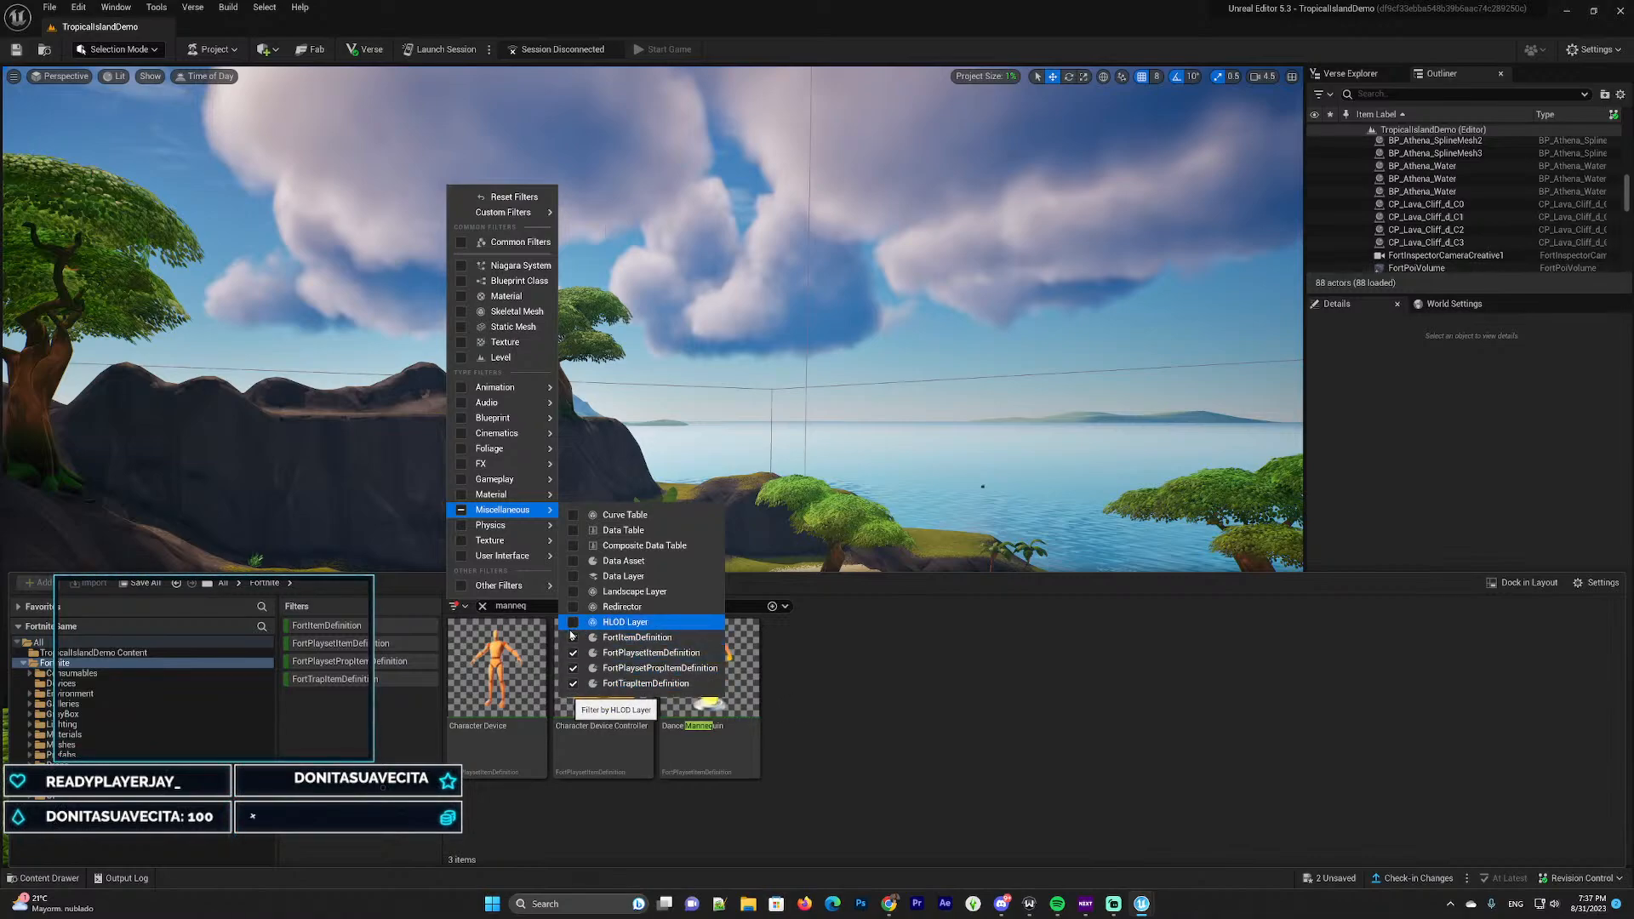
left_click(959, 676)
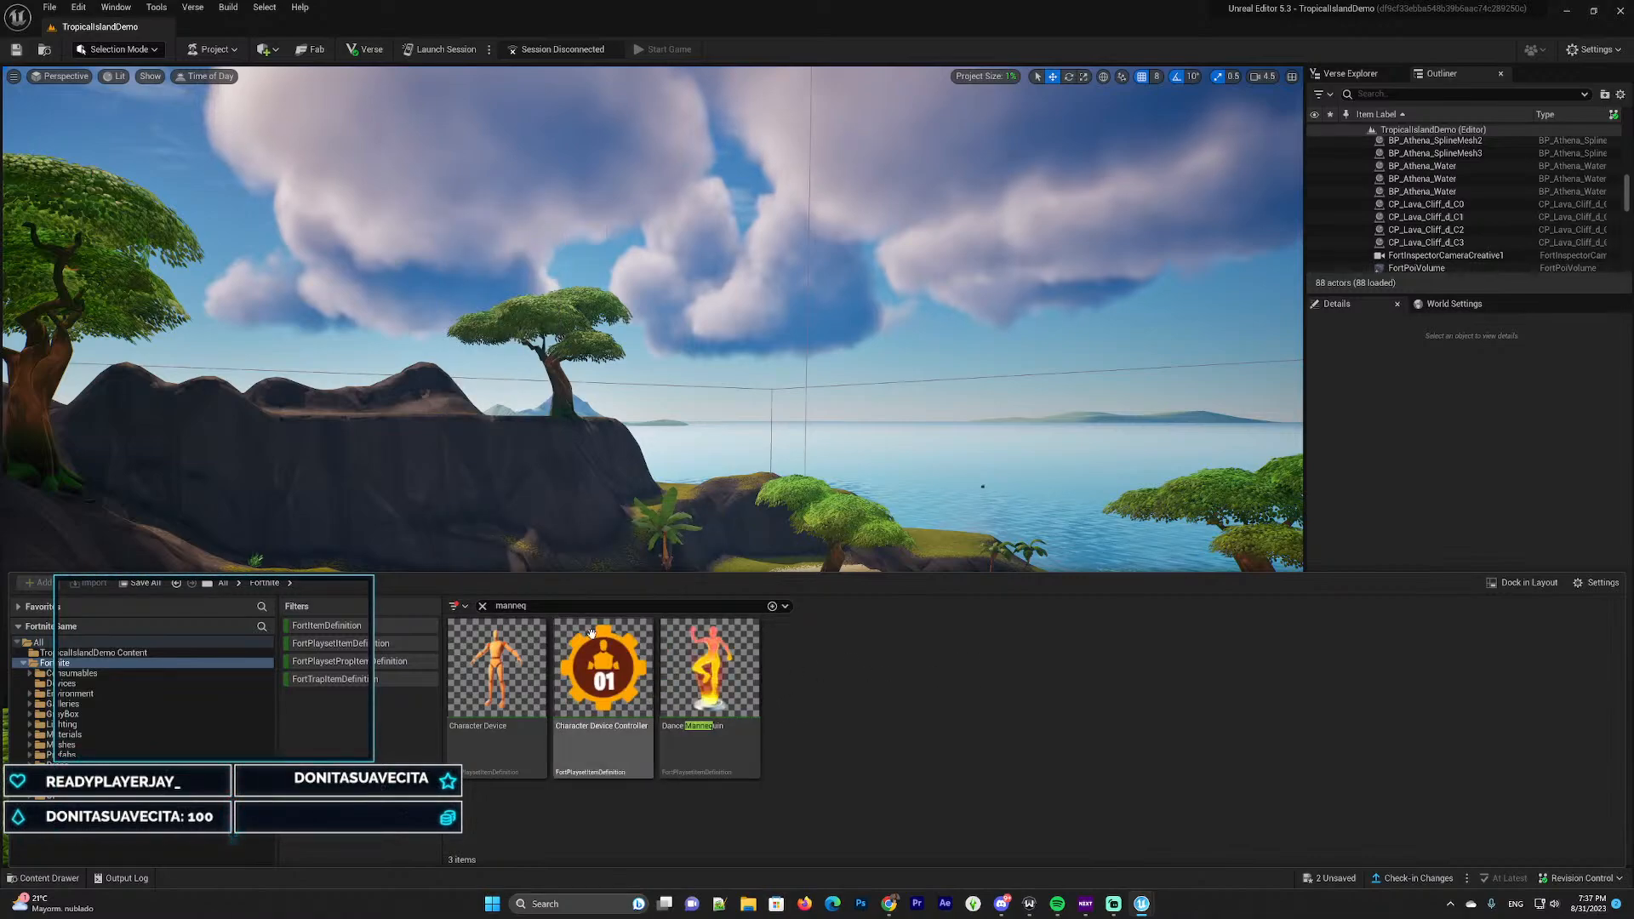
Clear the asset search and browse the full list of Fortnite assets
left_click(482, 606)
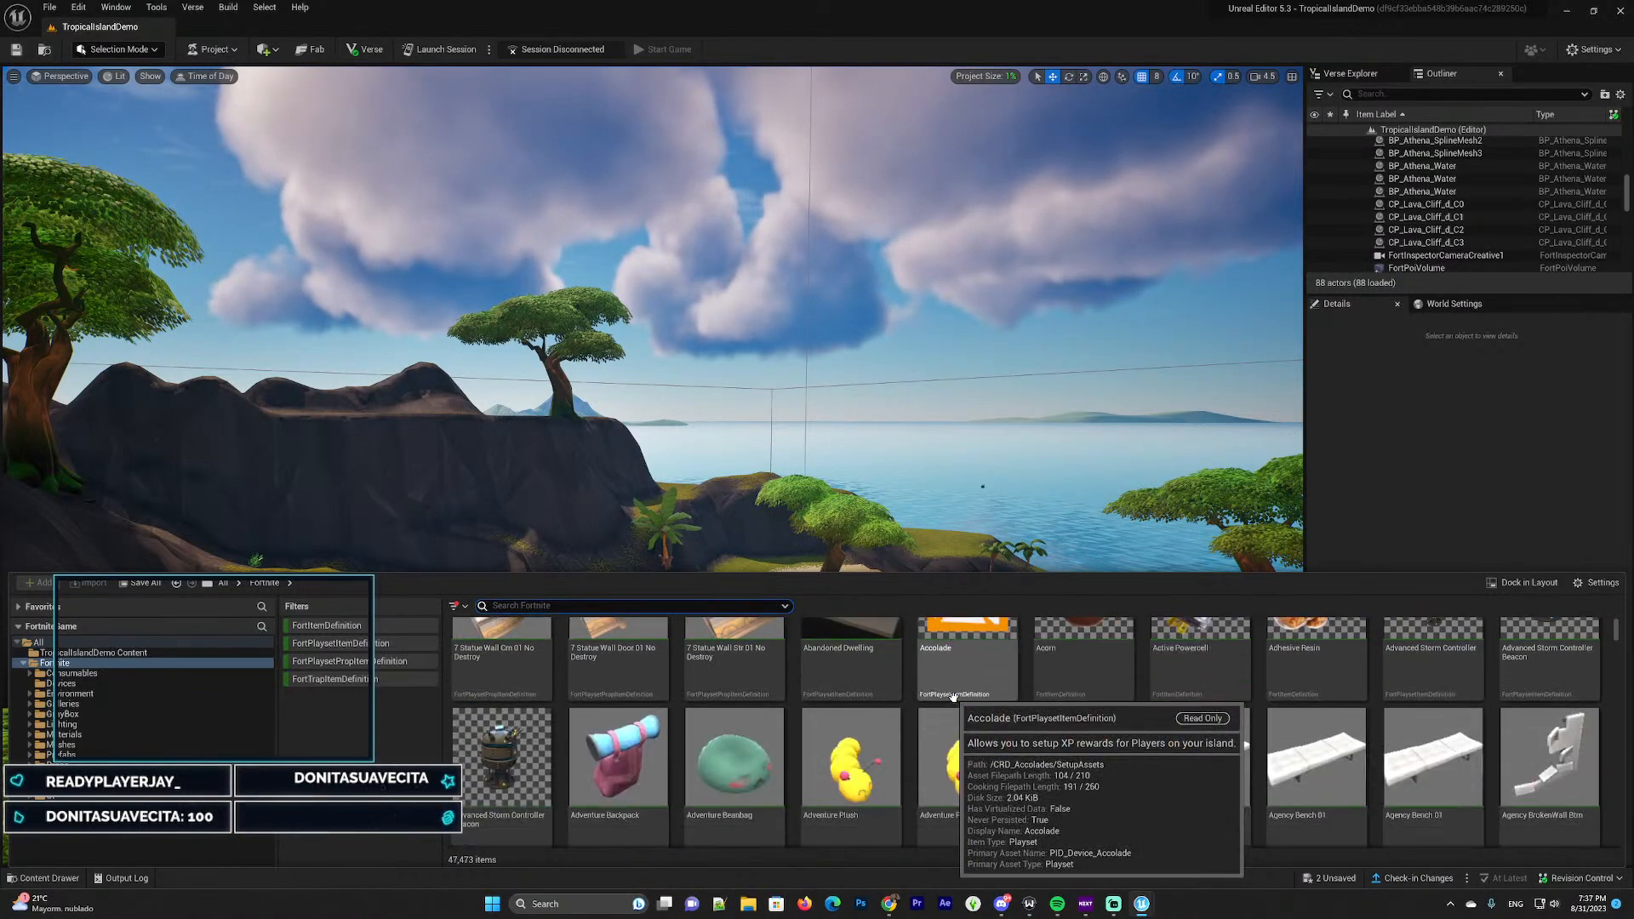
scroll(949, 706, "down", 8)
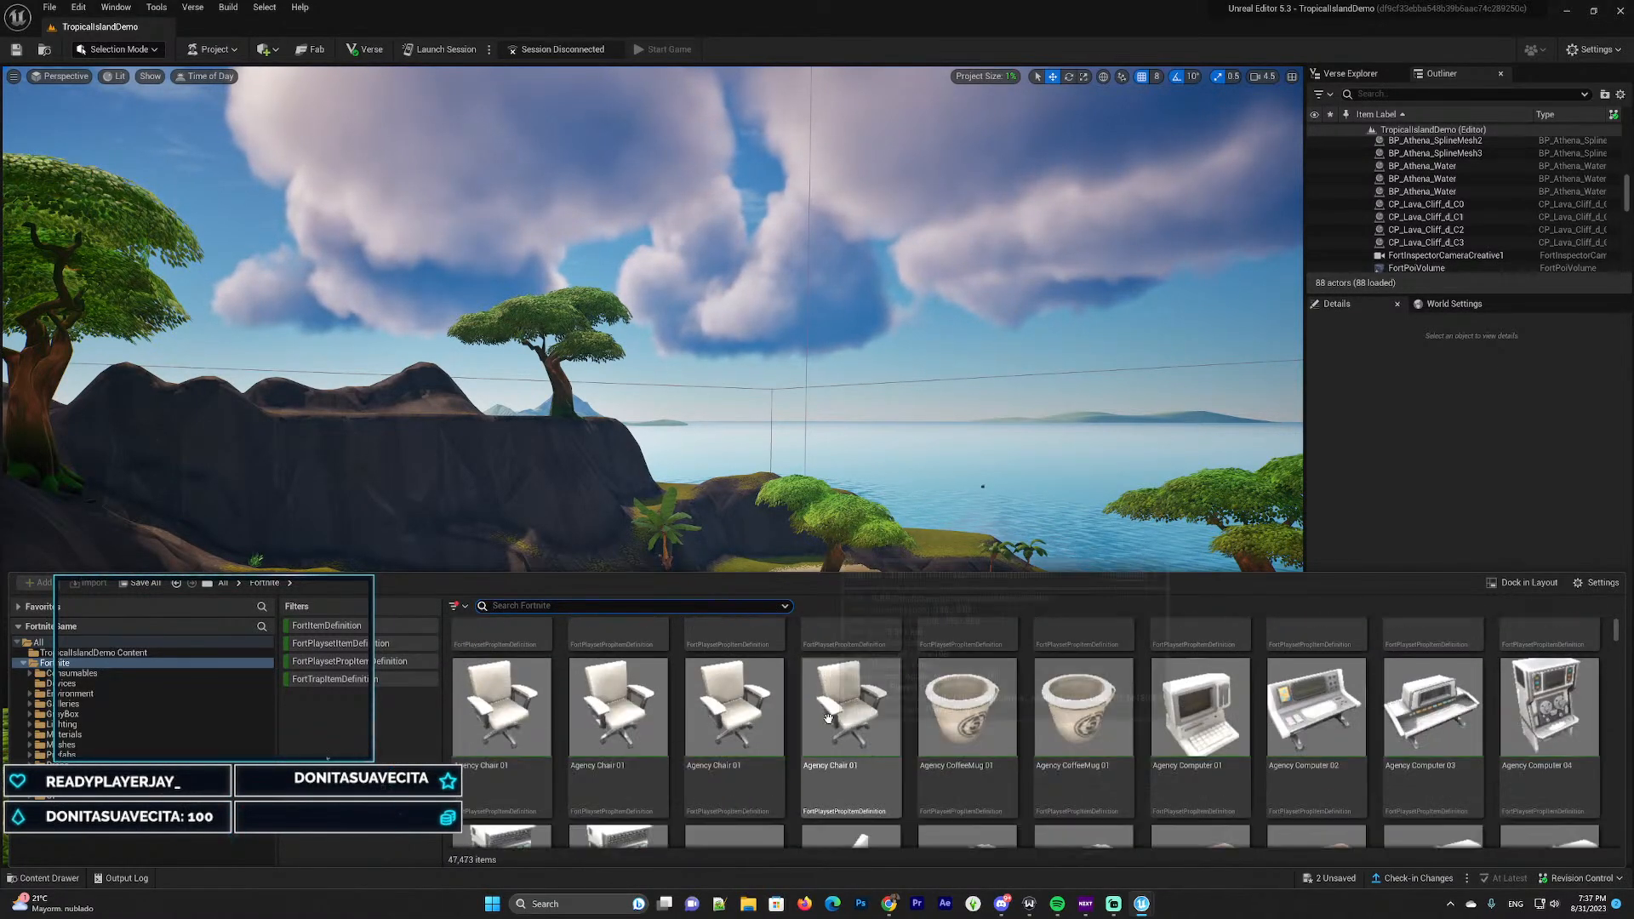
key("ctrl+space")
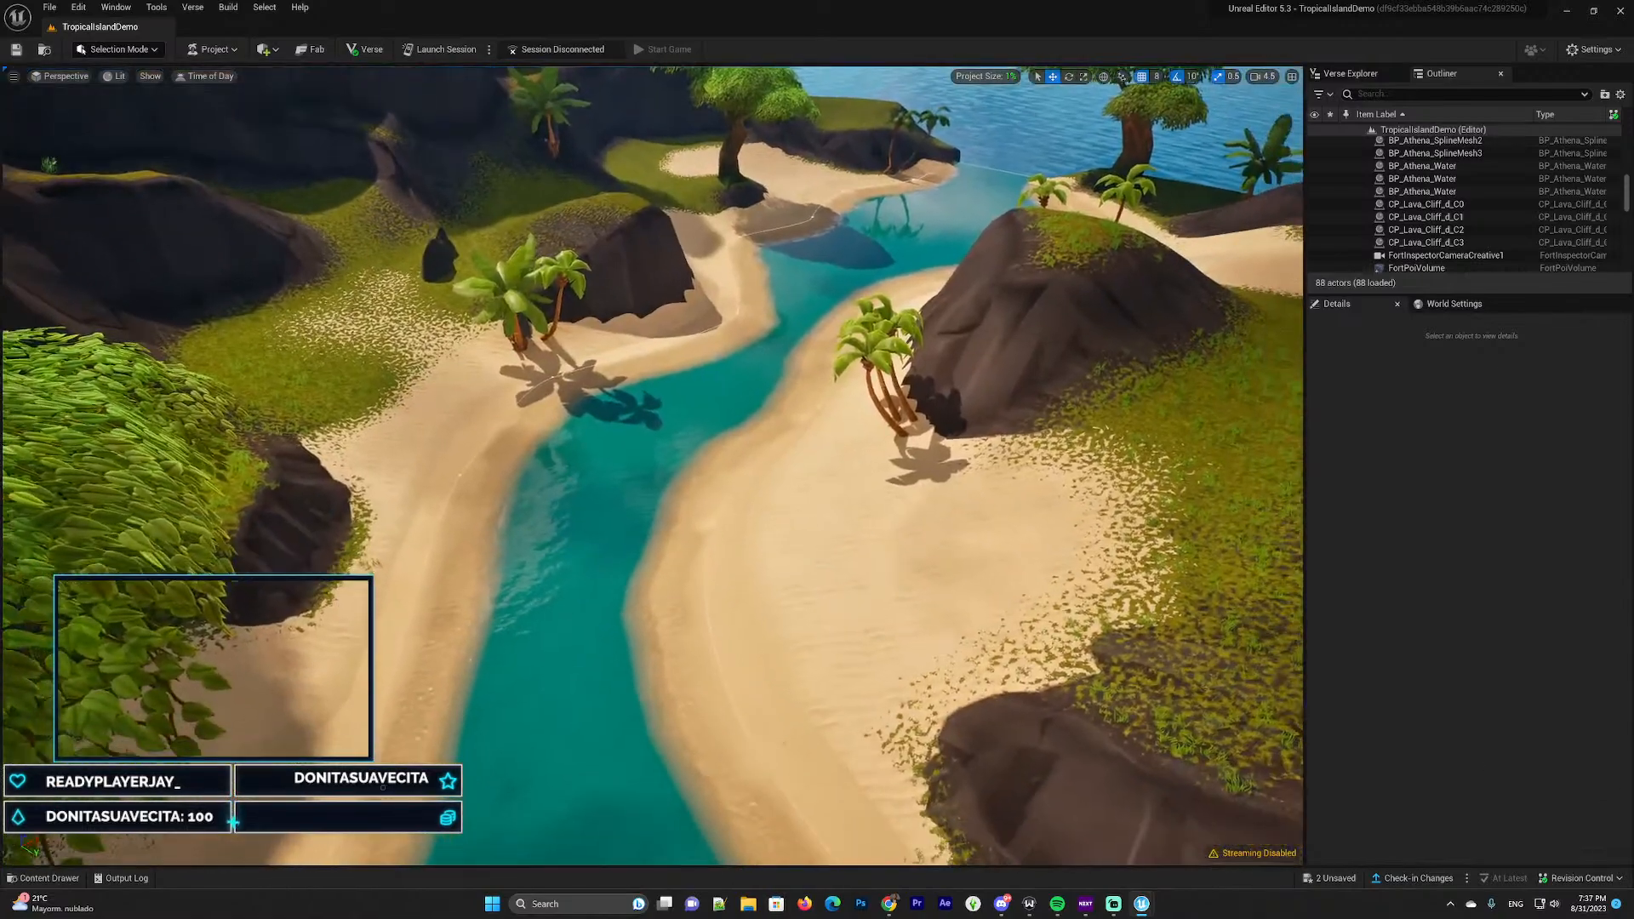
Turn off the FortItemDefinition, FortPlaysetItemDefinition, FortPlaysetPropItemDefinition and FortTrapItemDefinition filters and browse the Fortnite folders
left_click(44, 878)
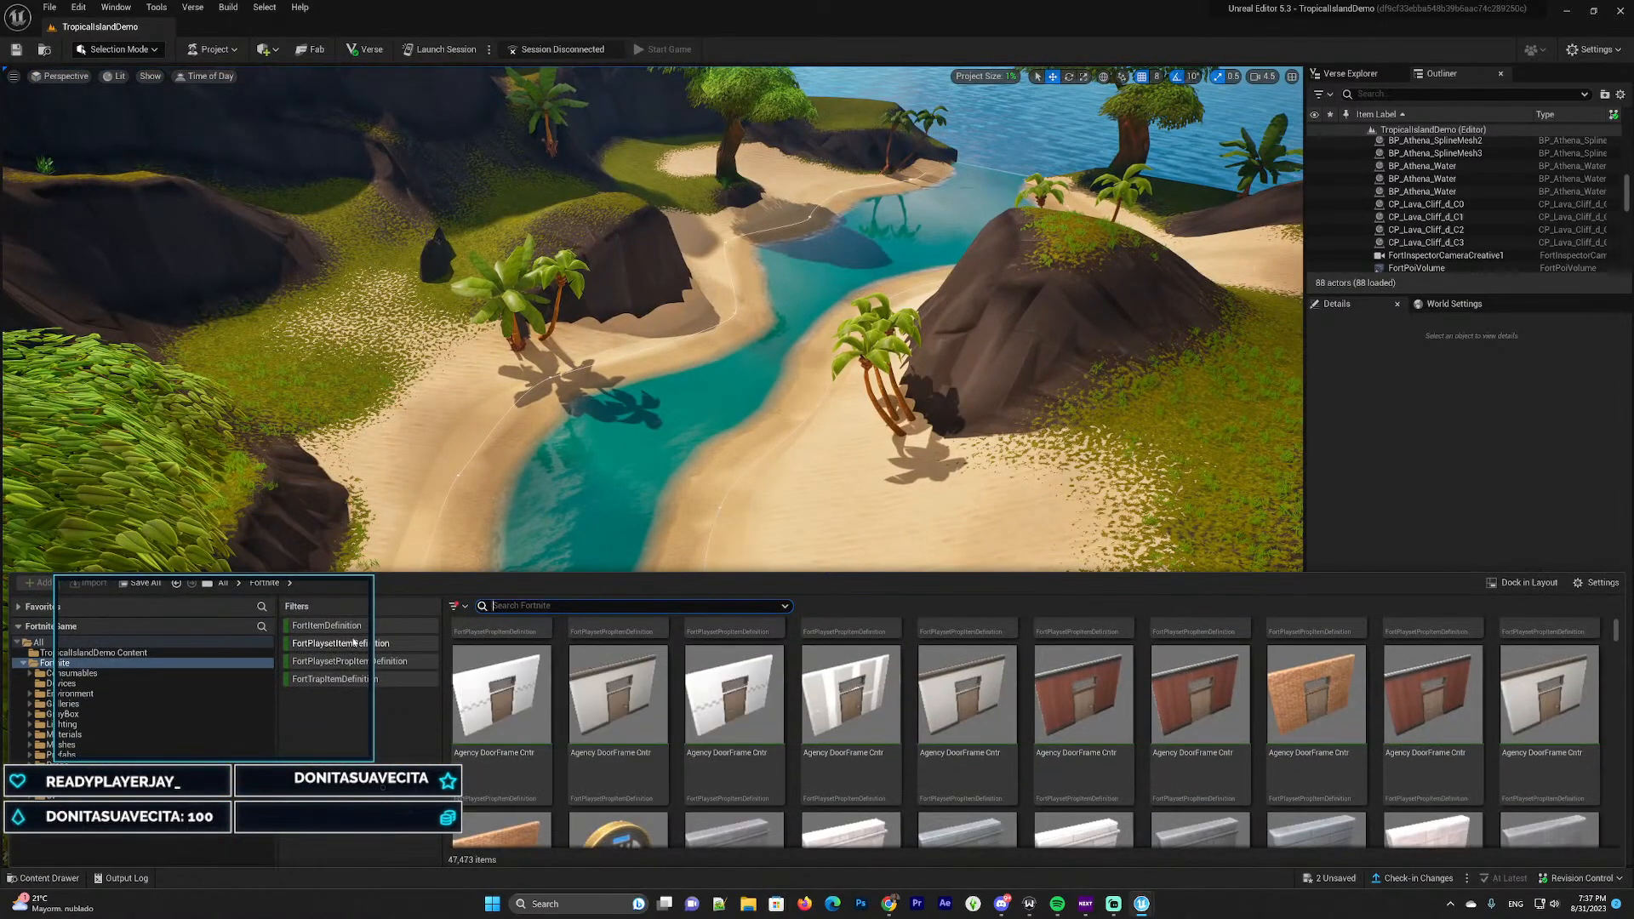
left_click(307, 626)
left_click(328, 643)
left_click(336, 661)
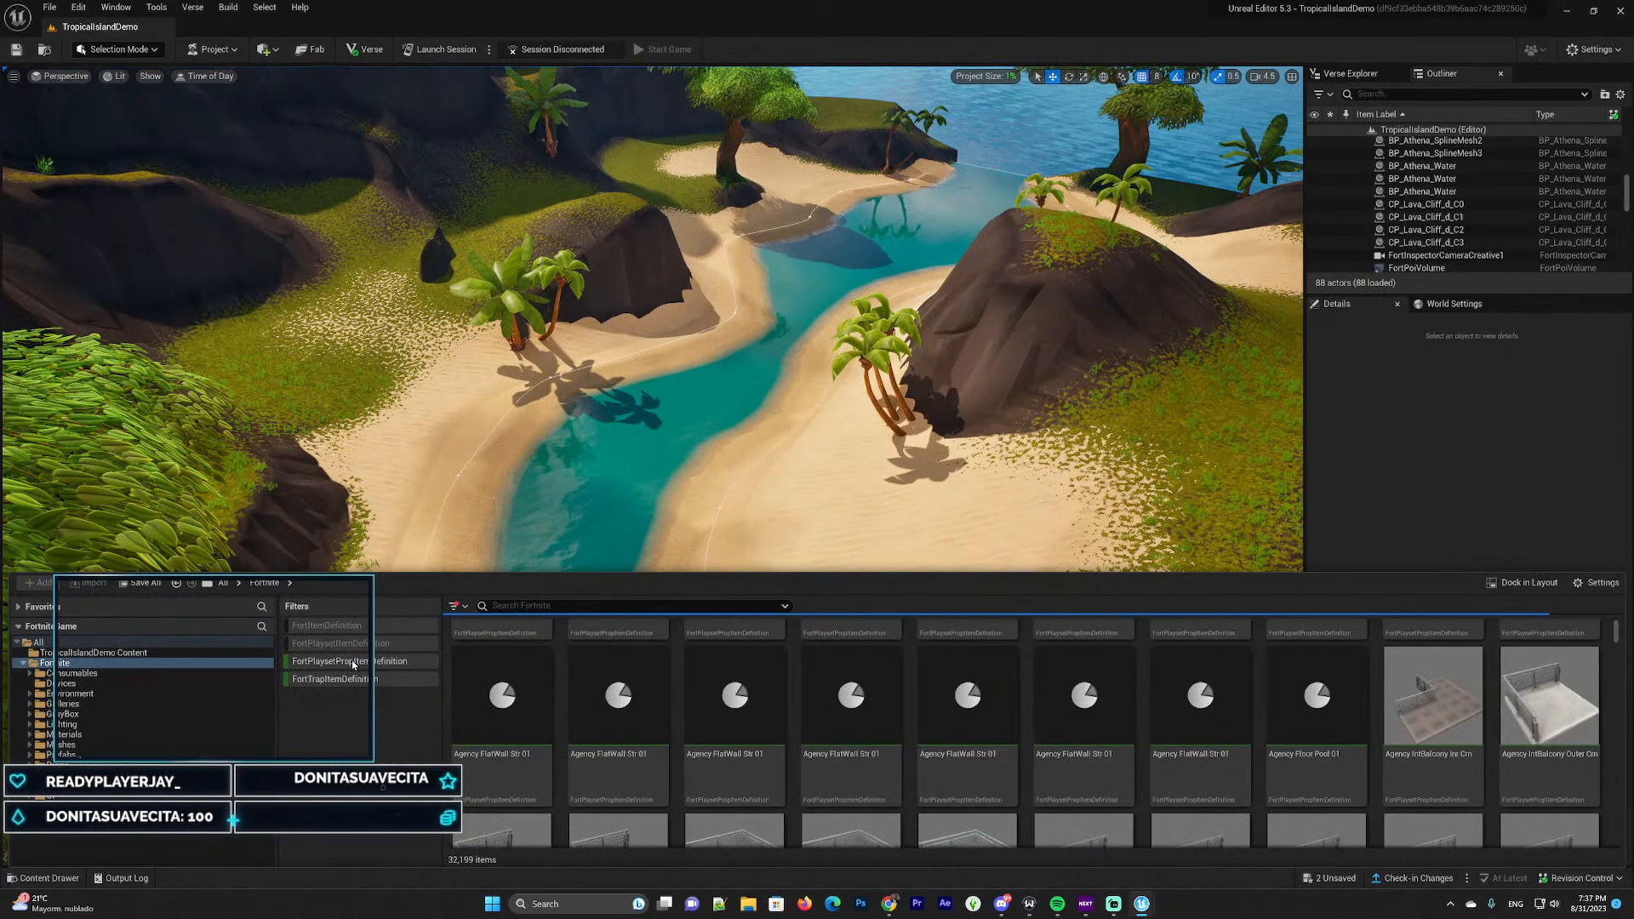
left_click(352, 679)
scroll(527, 710, "up", 2)
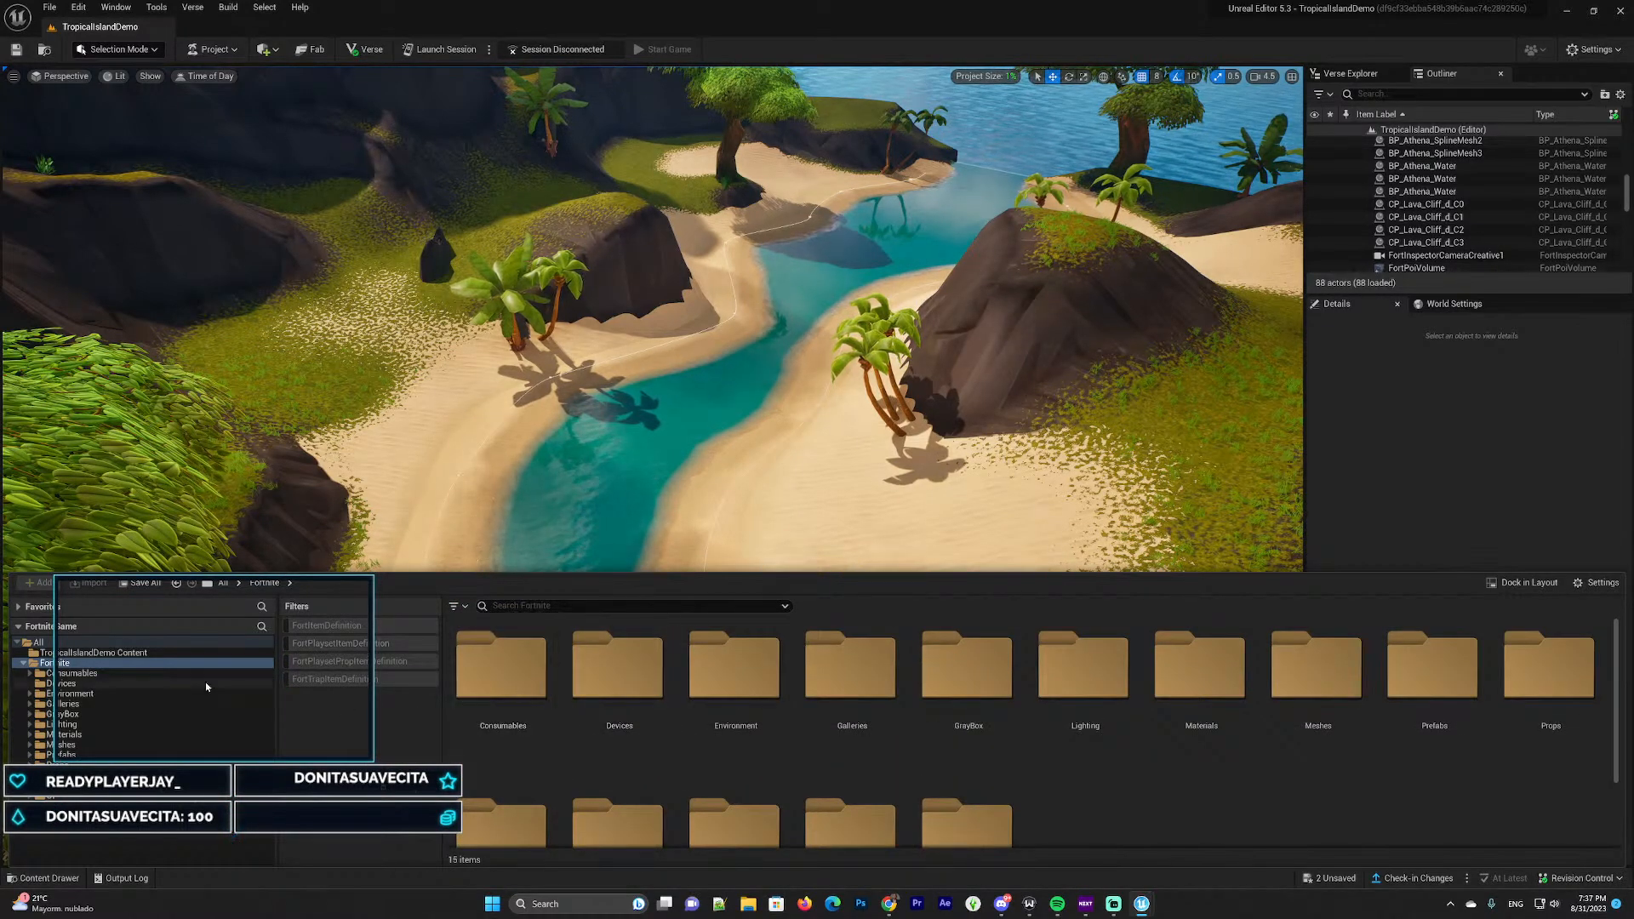
scroll(732, 672, "down", 2)
scroll(967, 697, "up", 2)
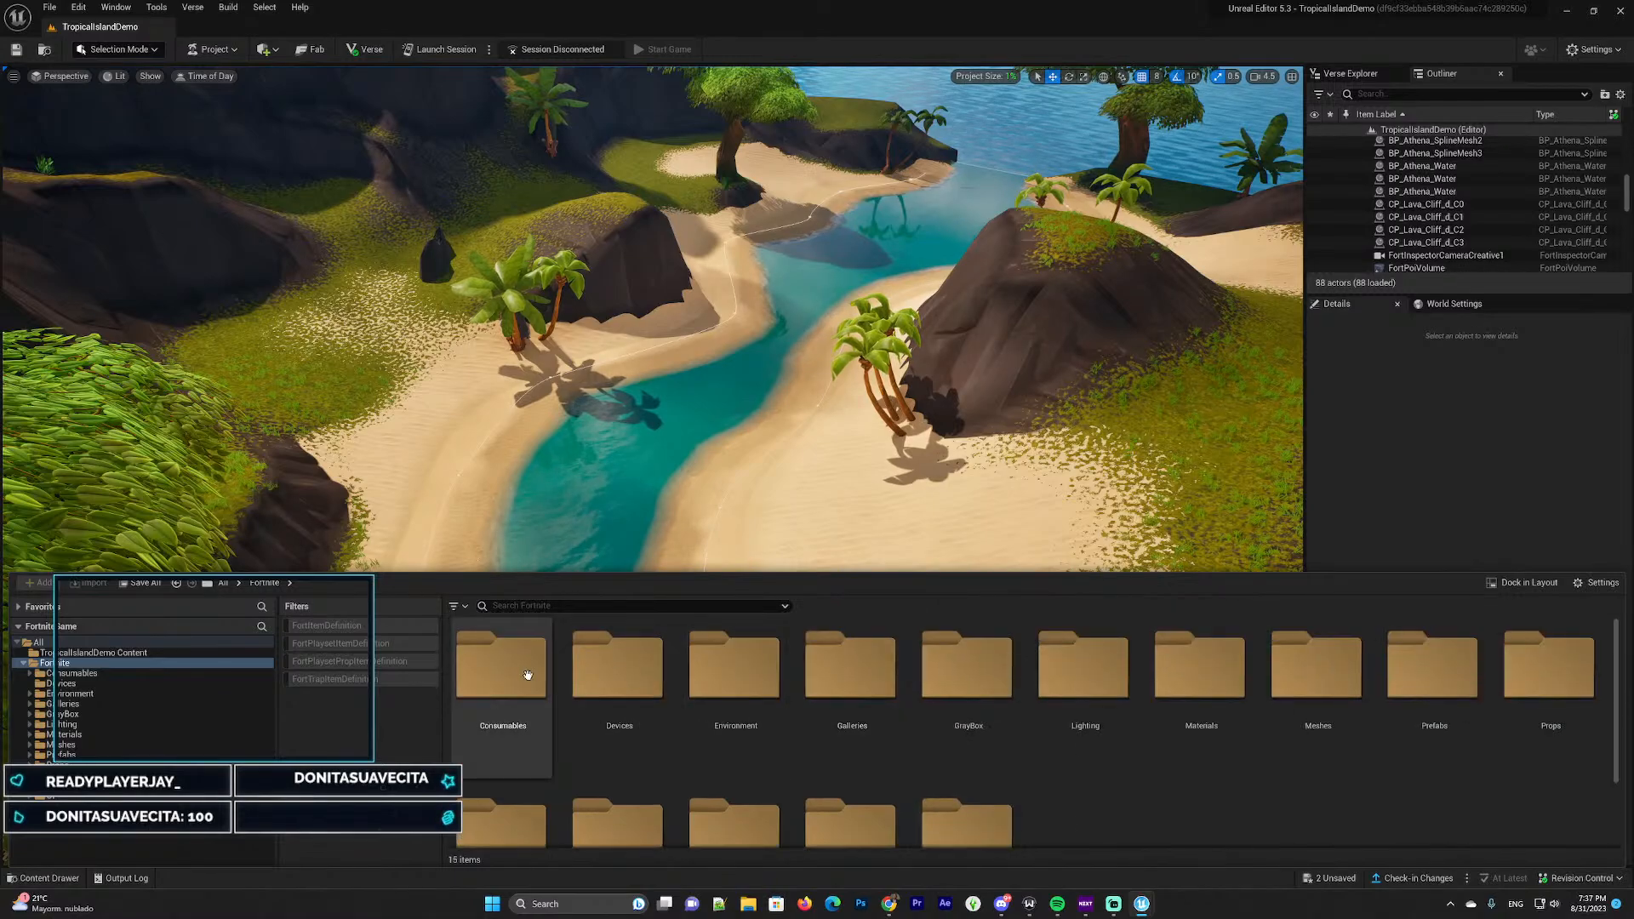
Browse the Consumables folder and its Balance subfolder, and open the Devices folder
double_click(514, 664)
scroll(1083, 708, "down", 5)
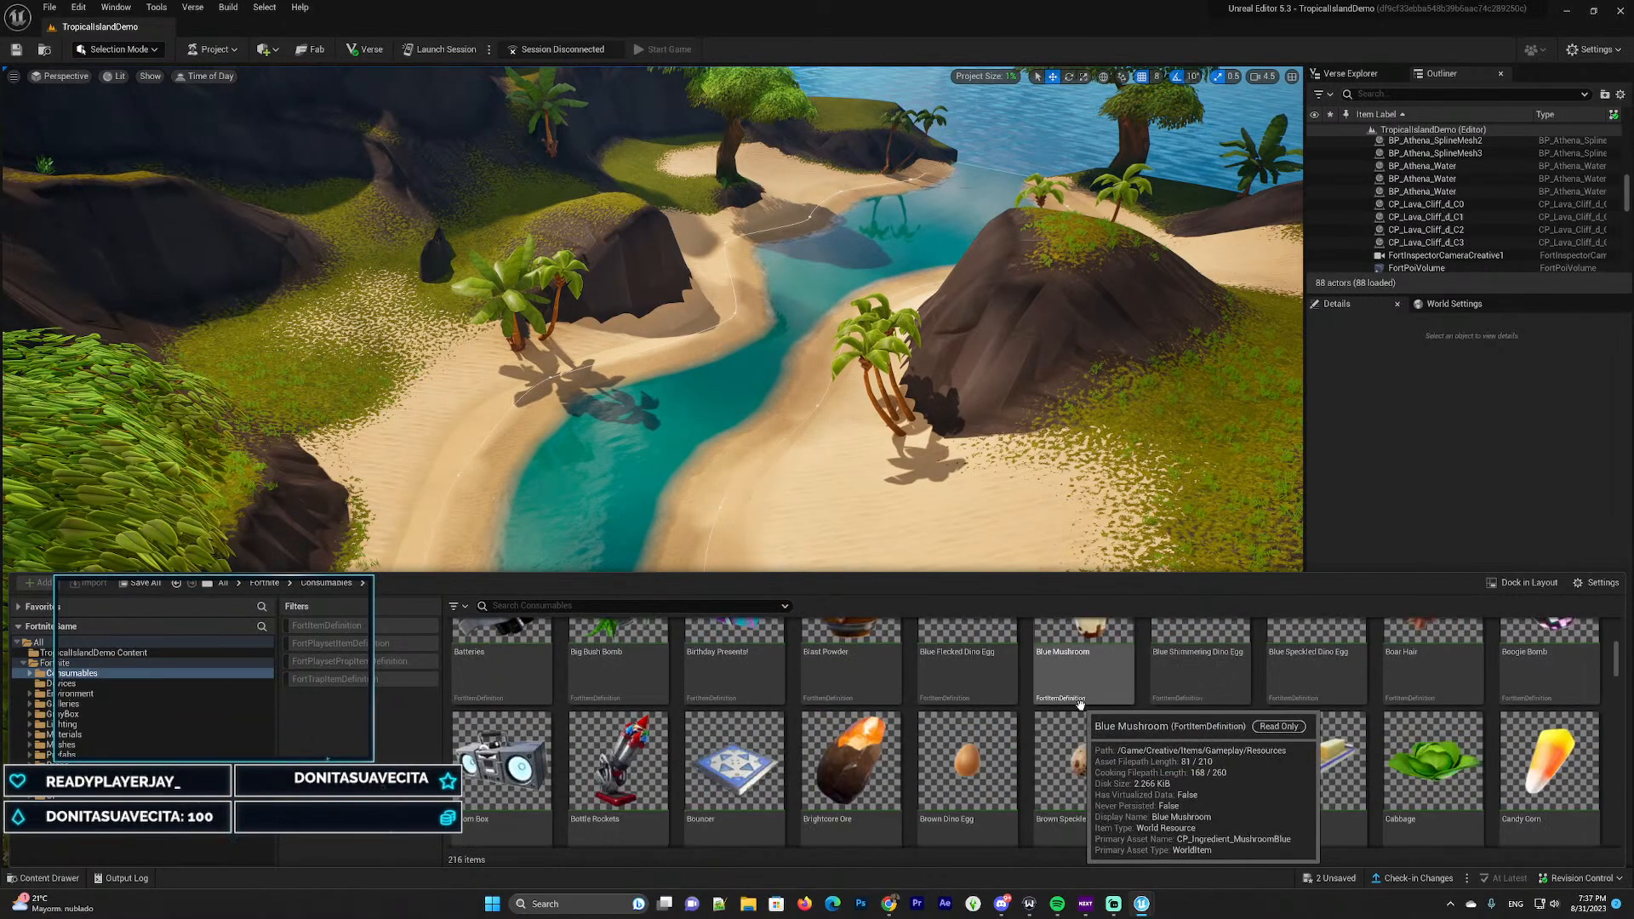
scroll(1082, 708, "down", 2)
scroll(1148, 709, "up", 6)
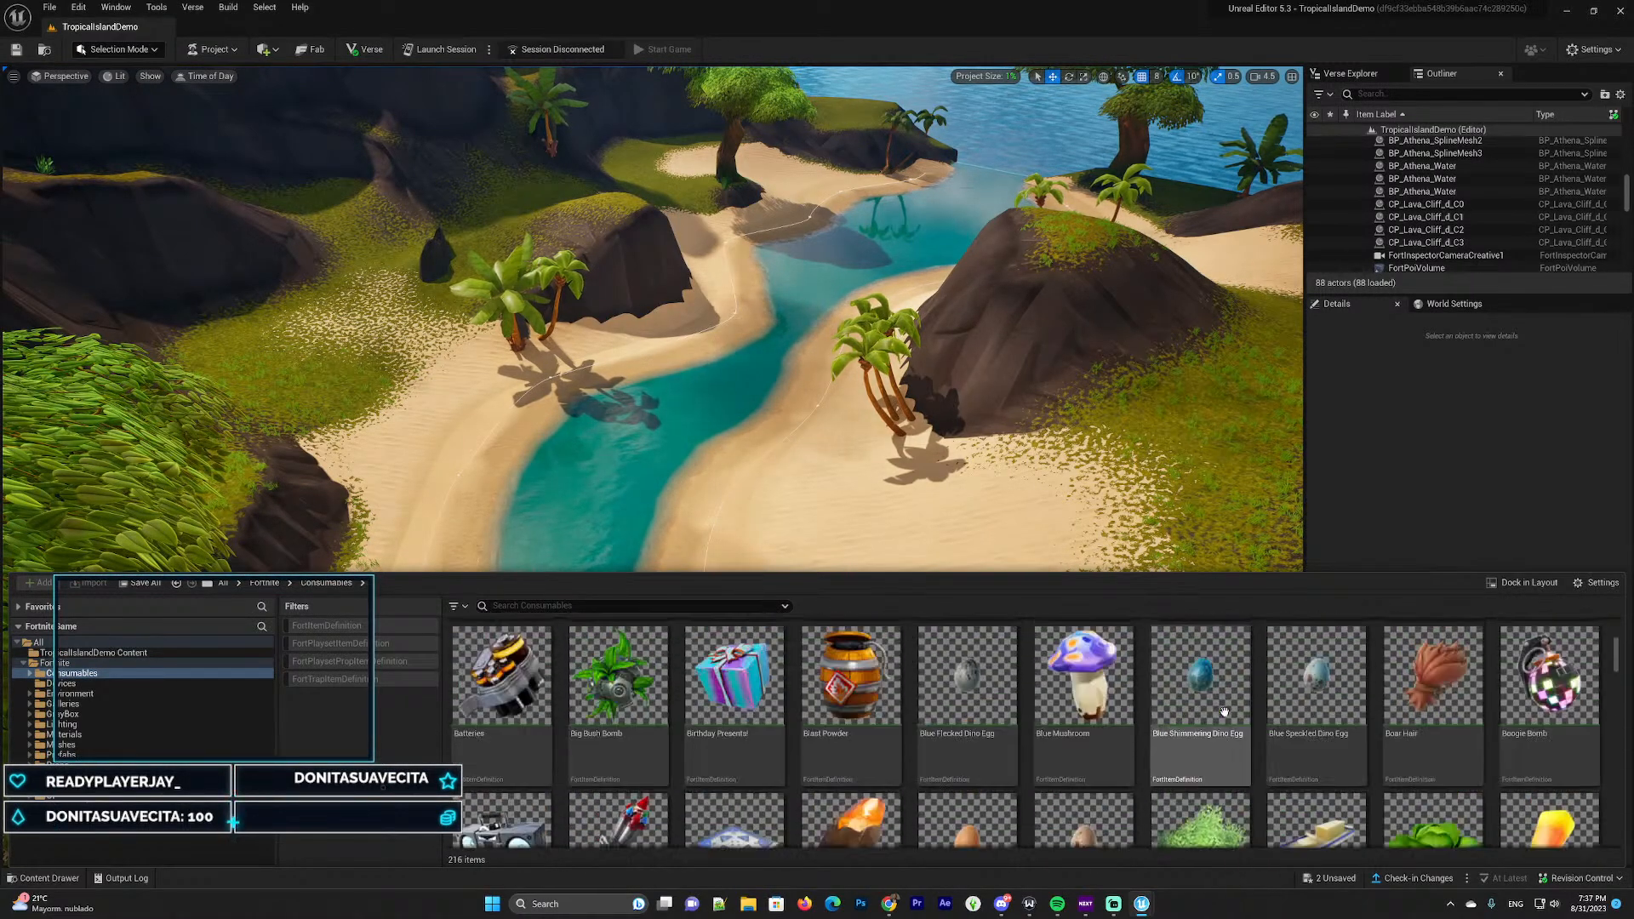
scroll(1226, 711, "up", 1)
double_click(500, 659)
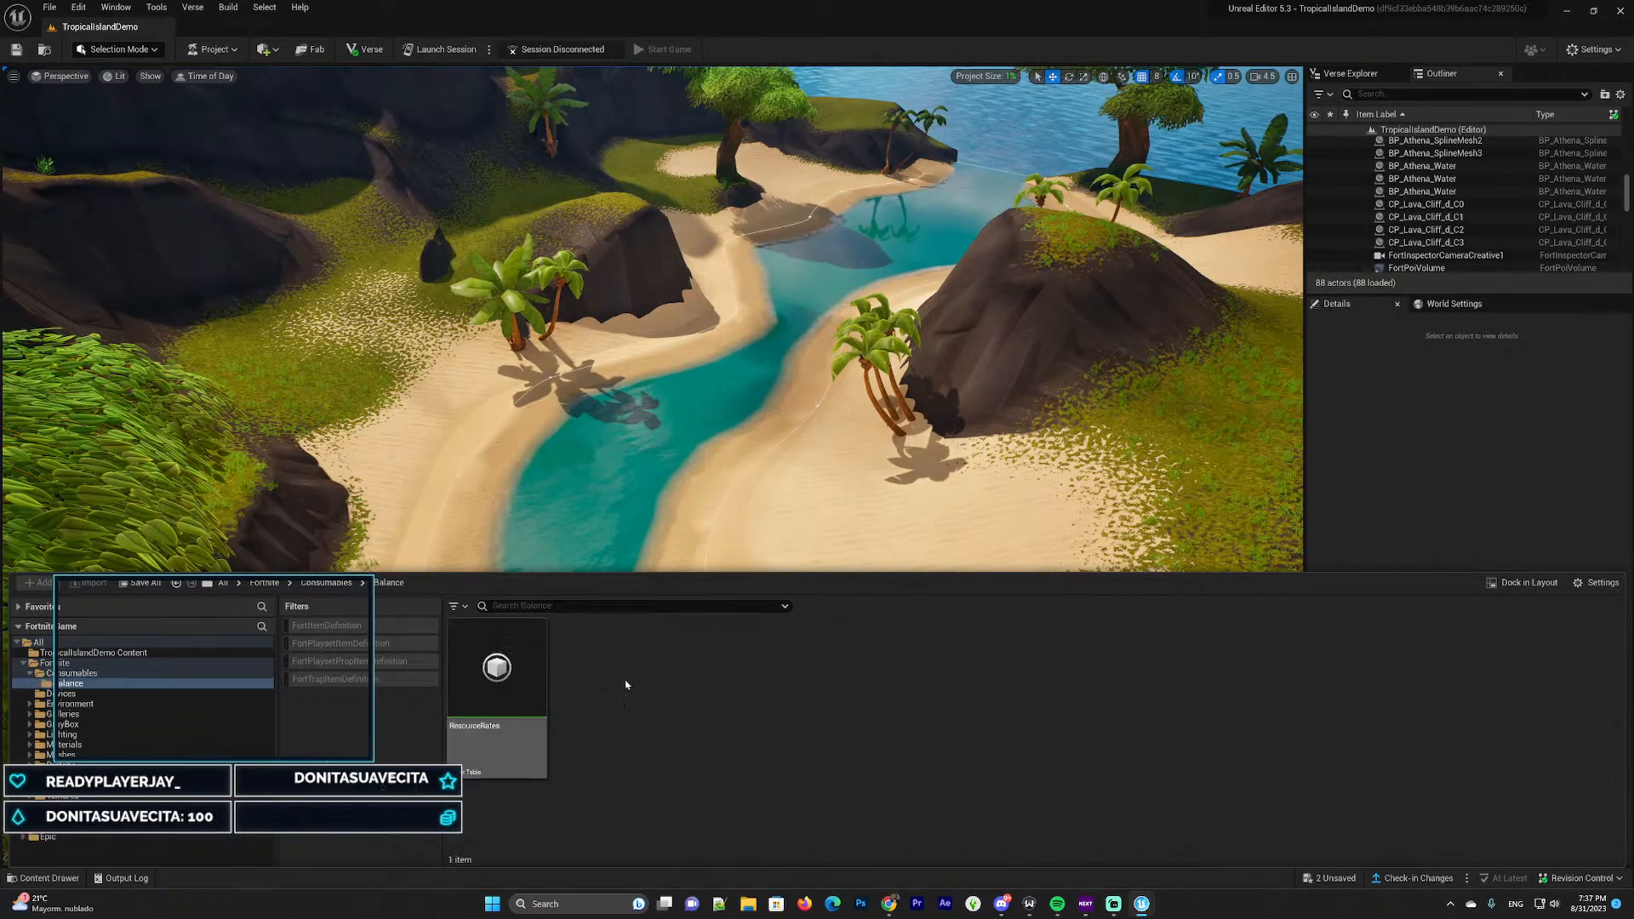
left_click(86, 704)
left_click(65, 693)
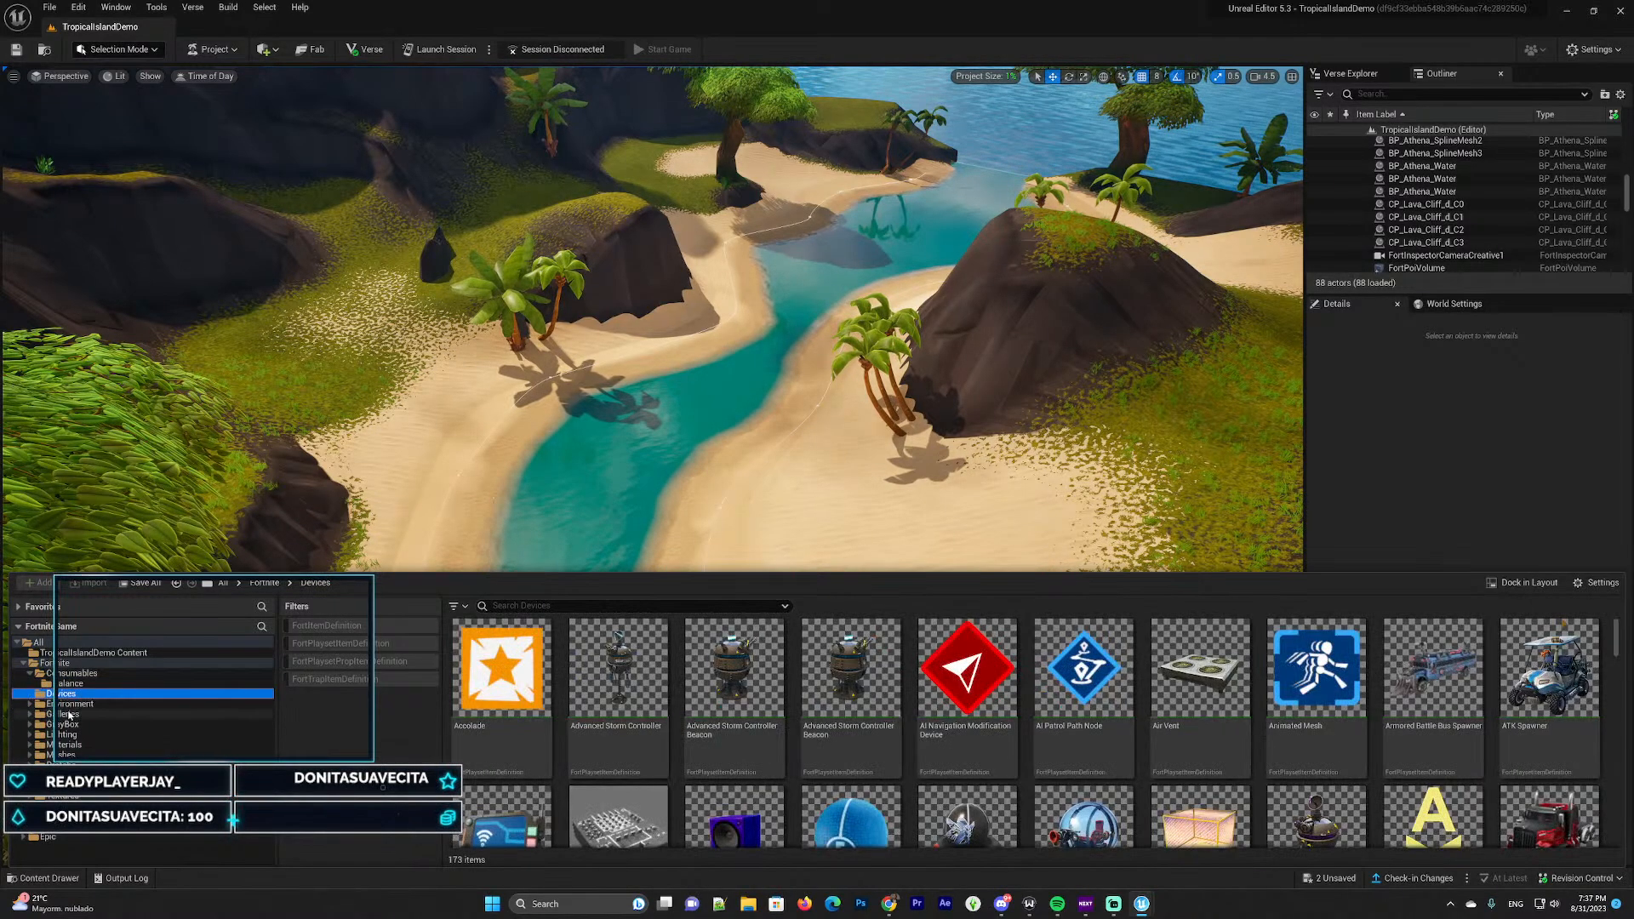
Browse the Environment folder's Landscape assets: the Background and ParkingLot meshes and the SplineMeshs materials
left_click(70, 704)
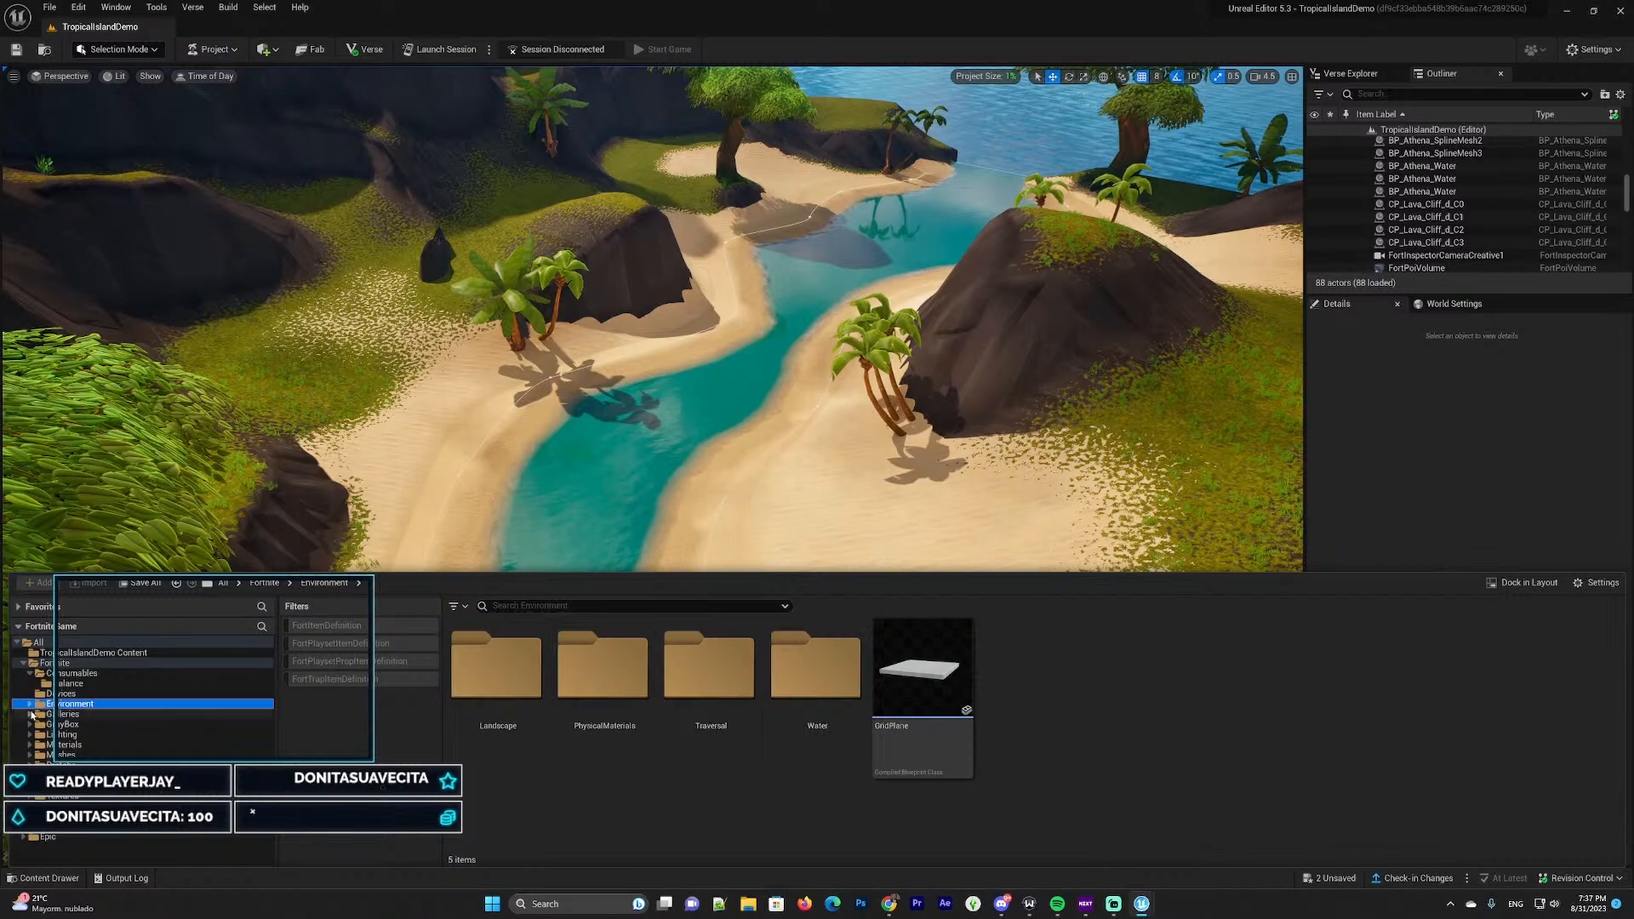
left_click(71, 715)
left_click(68, 724)
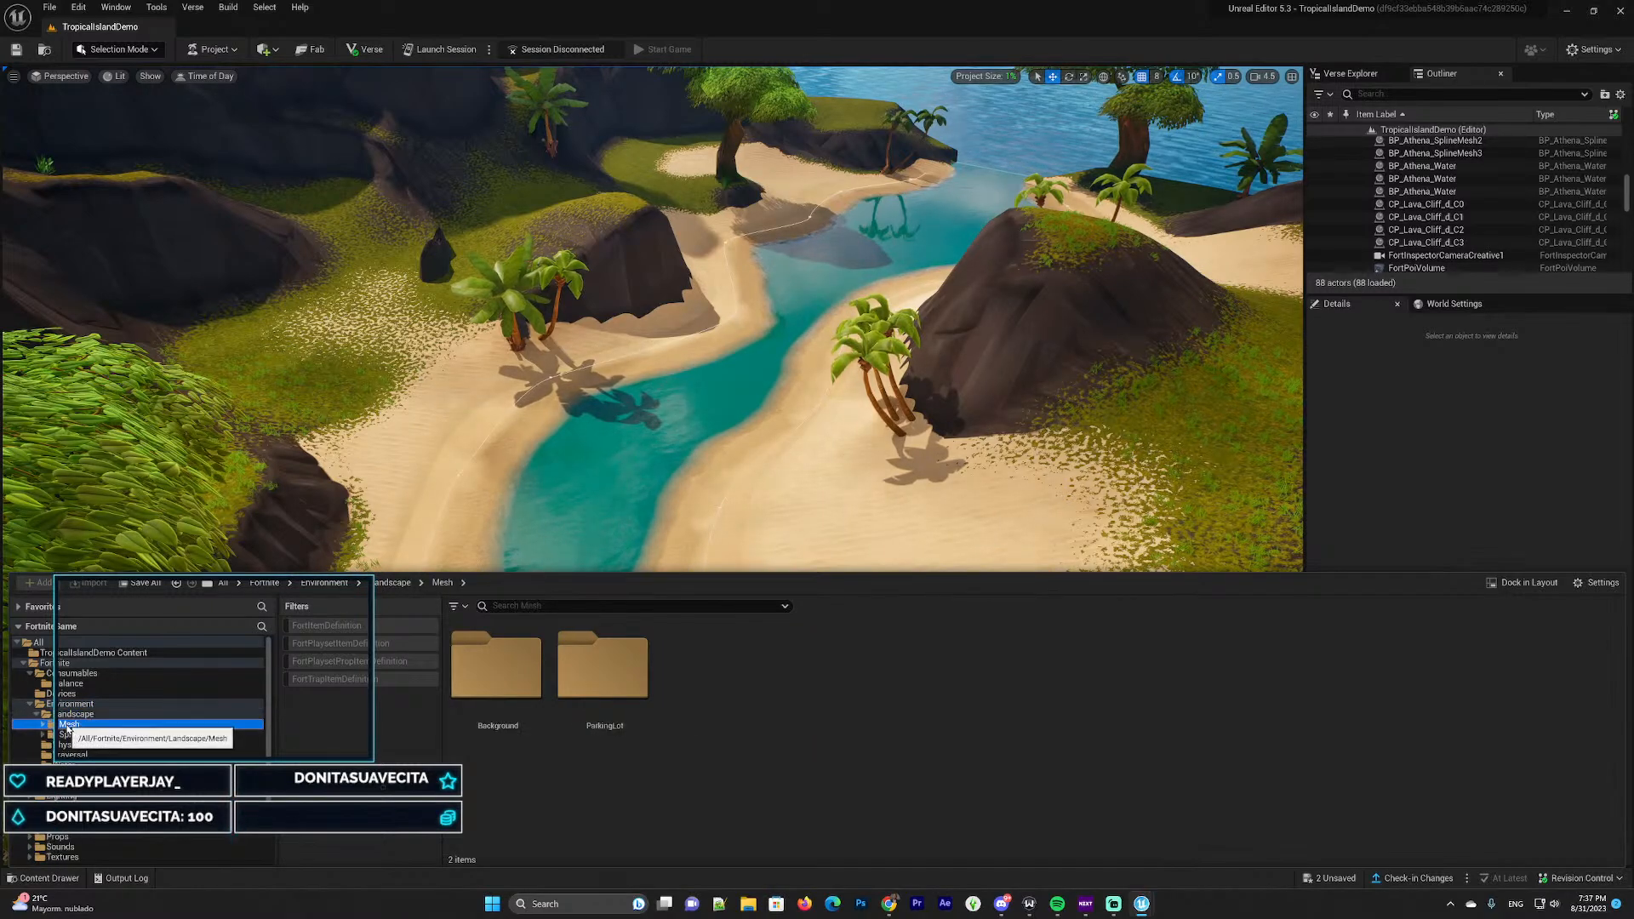
left_click(84, 735)
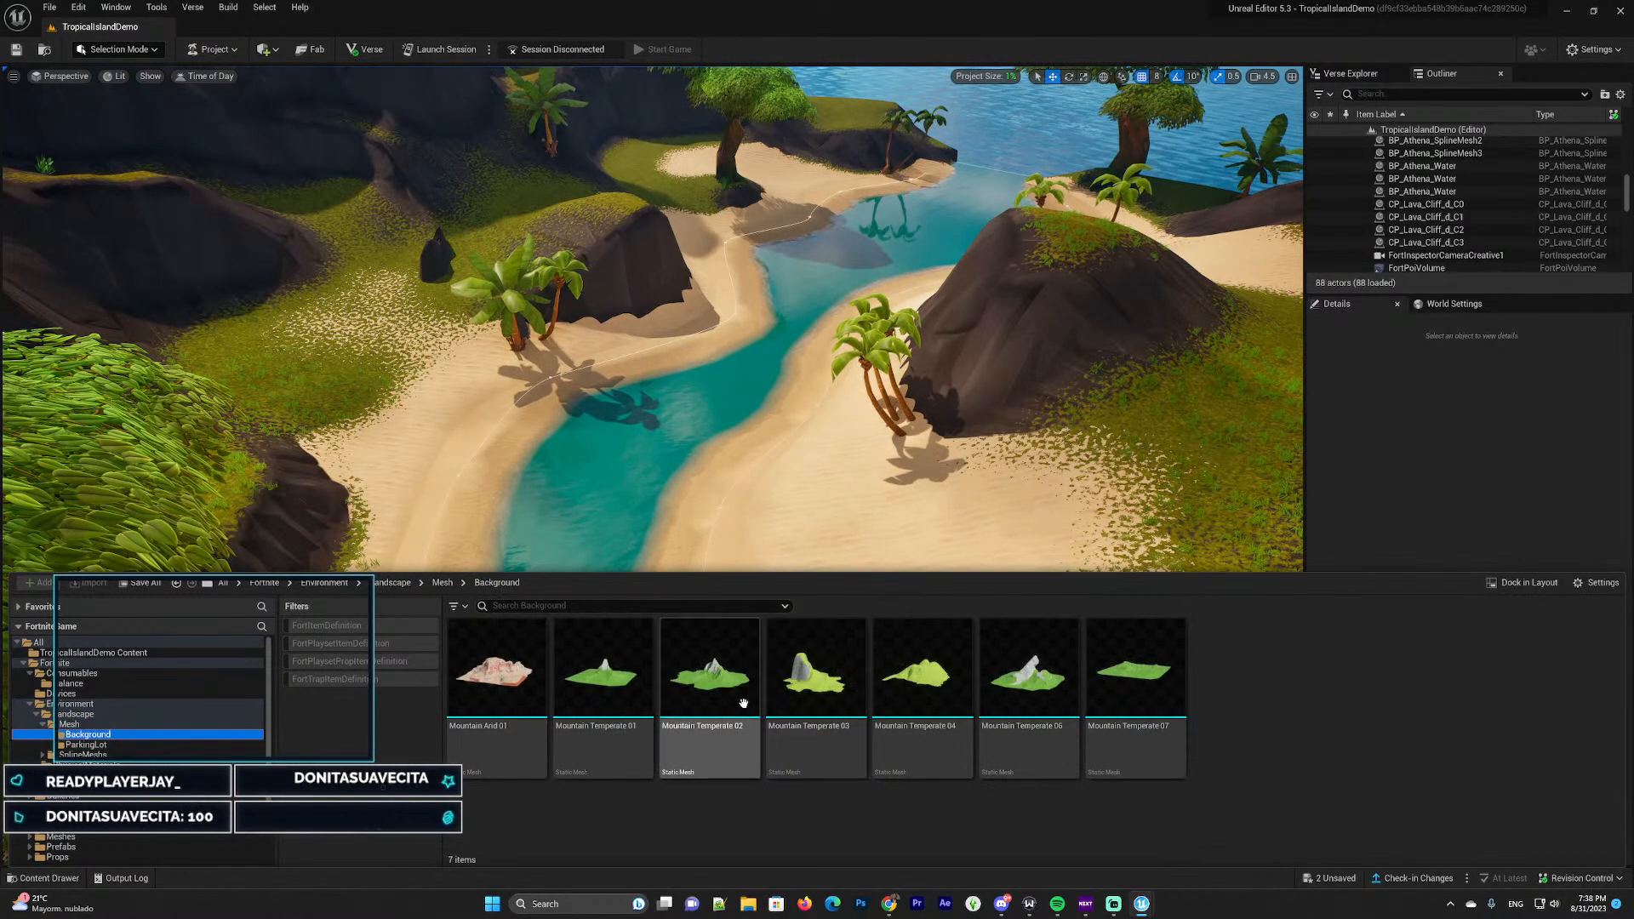
left_click(86, 744)
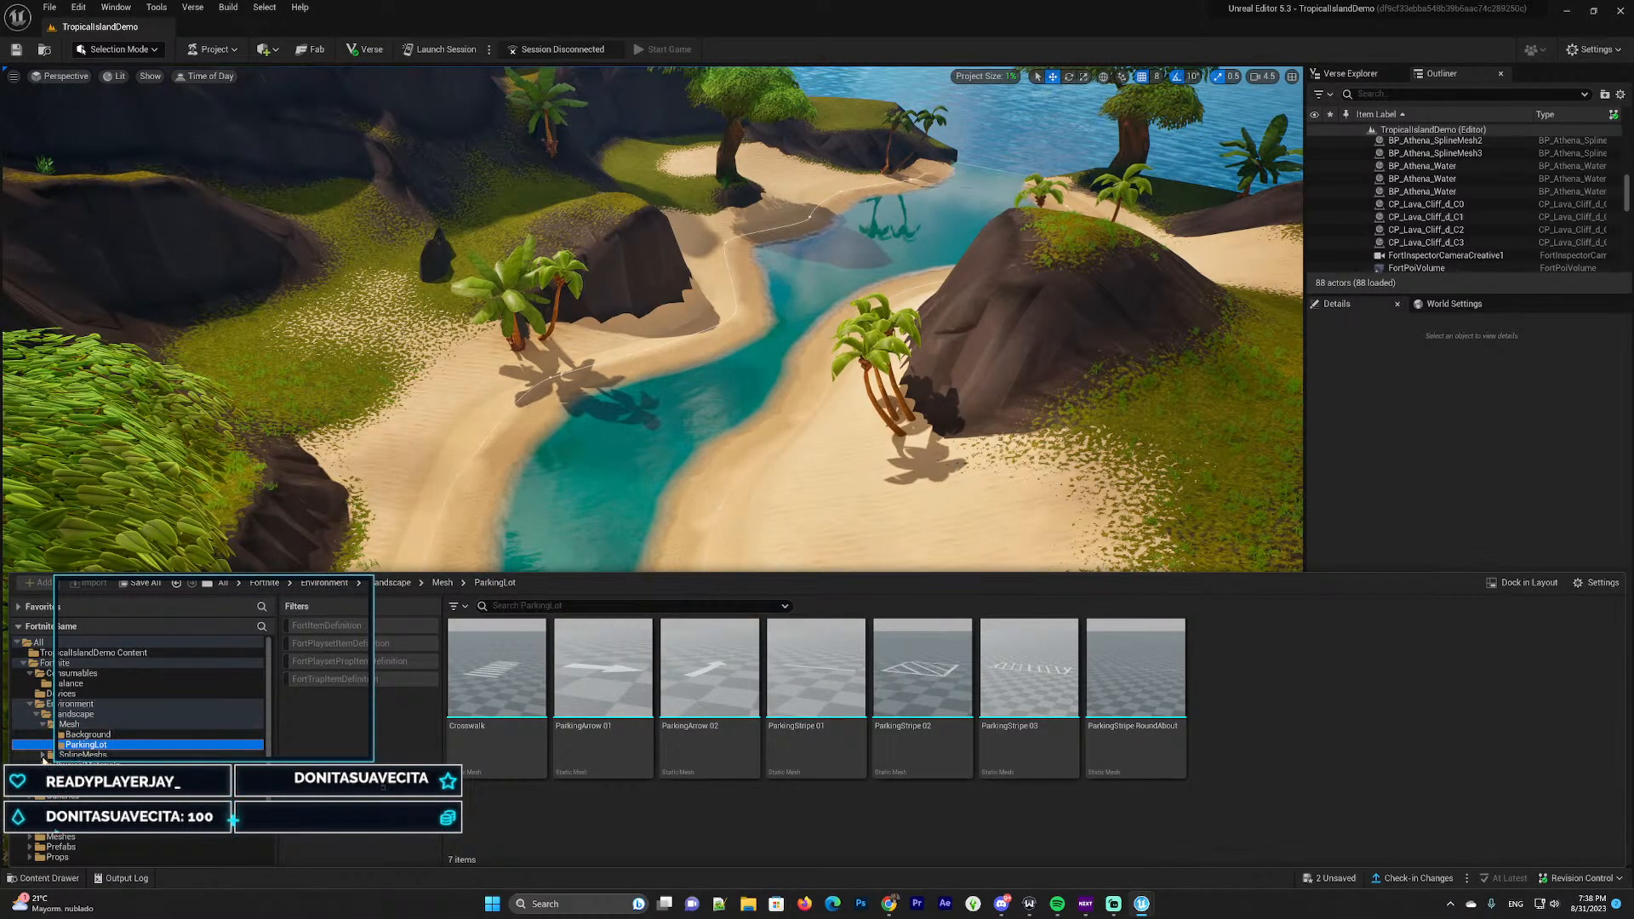
left_click(84, 764)
scroll(96, 754, "down", 3)
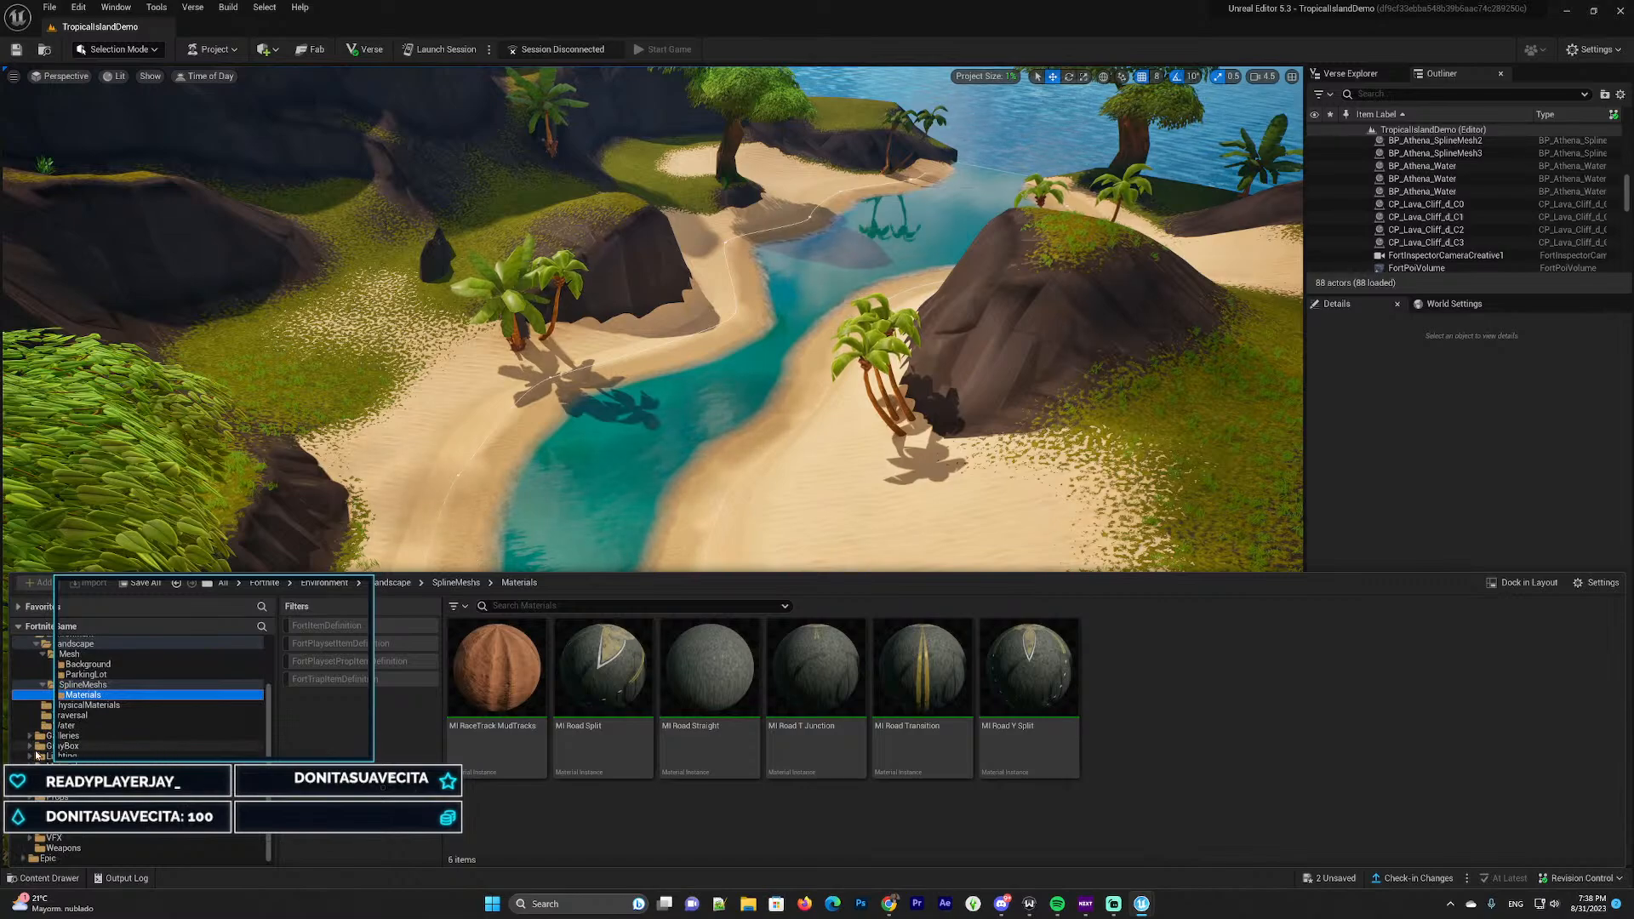
Expand the Galleries folder and open its Furniture subfolder
left_click(64, 736)
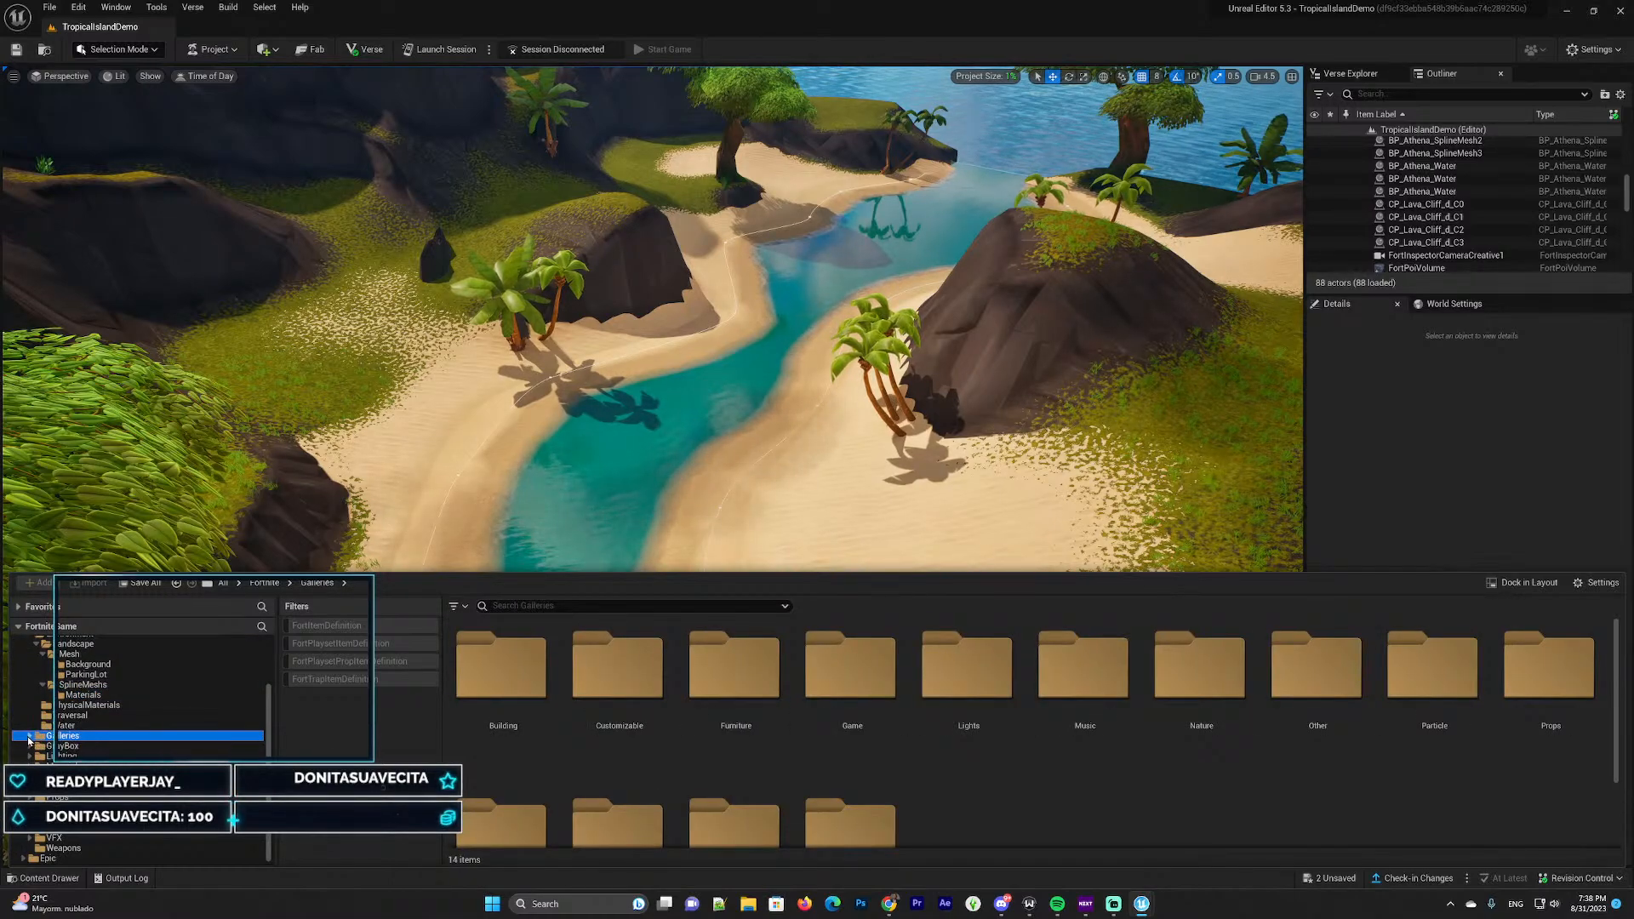
left_click(30, 735)
scroll(44, 682, "down", 3)
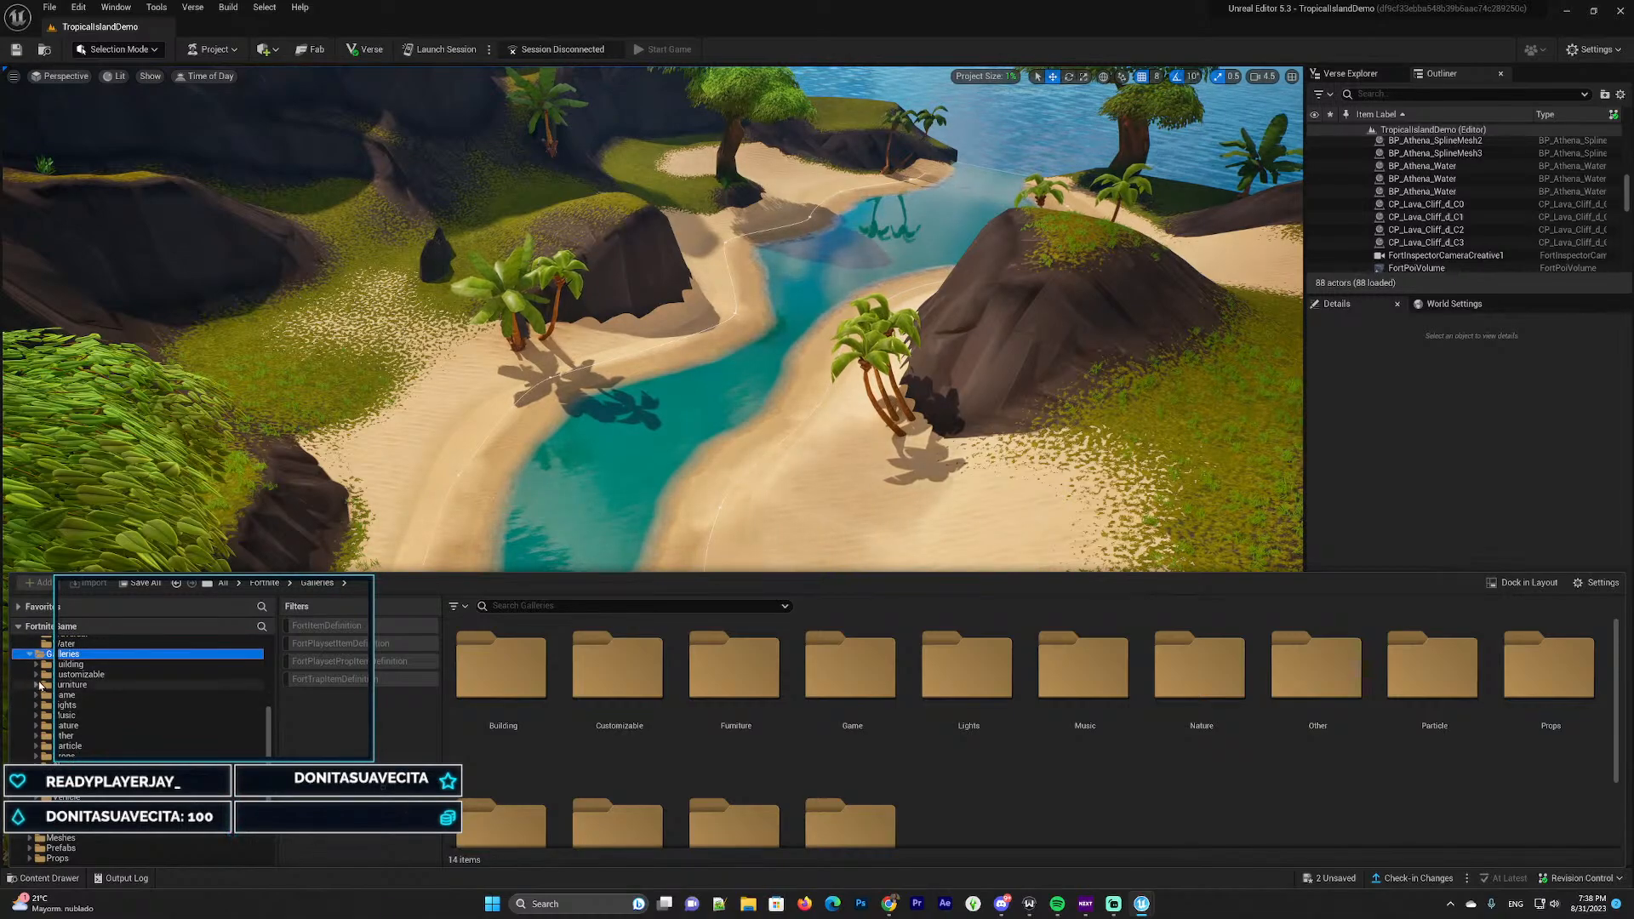
left_click(36, 685)
left_click(98, 685)
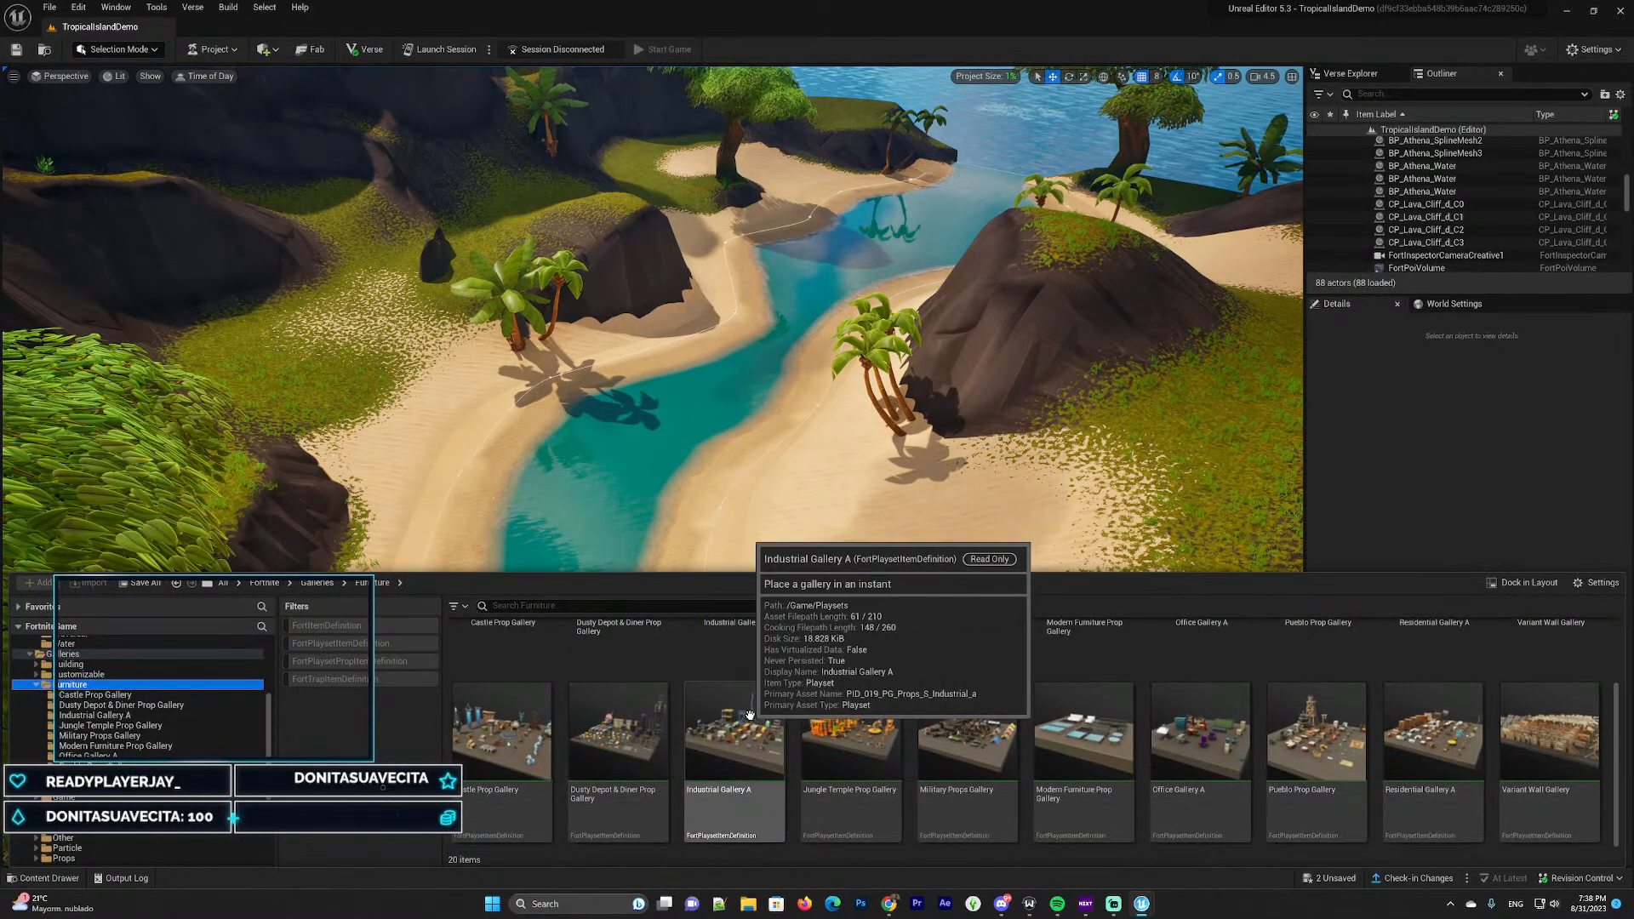
Look through the Castle Prop Gallery, Dusty Depot & Diner Prop Gallery and Industrial Gallery A
left_click(94, 694)
scroll(855, 702, "down", 3)
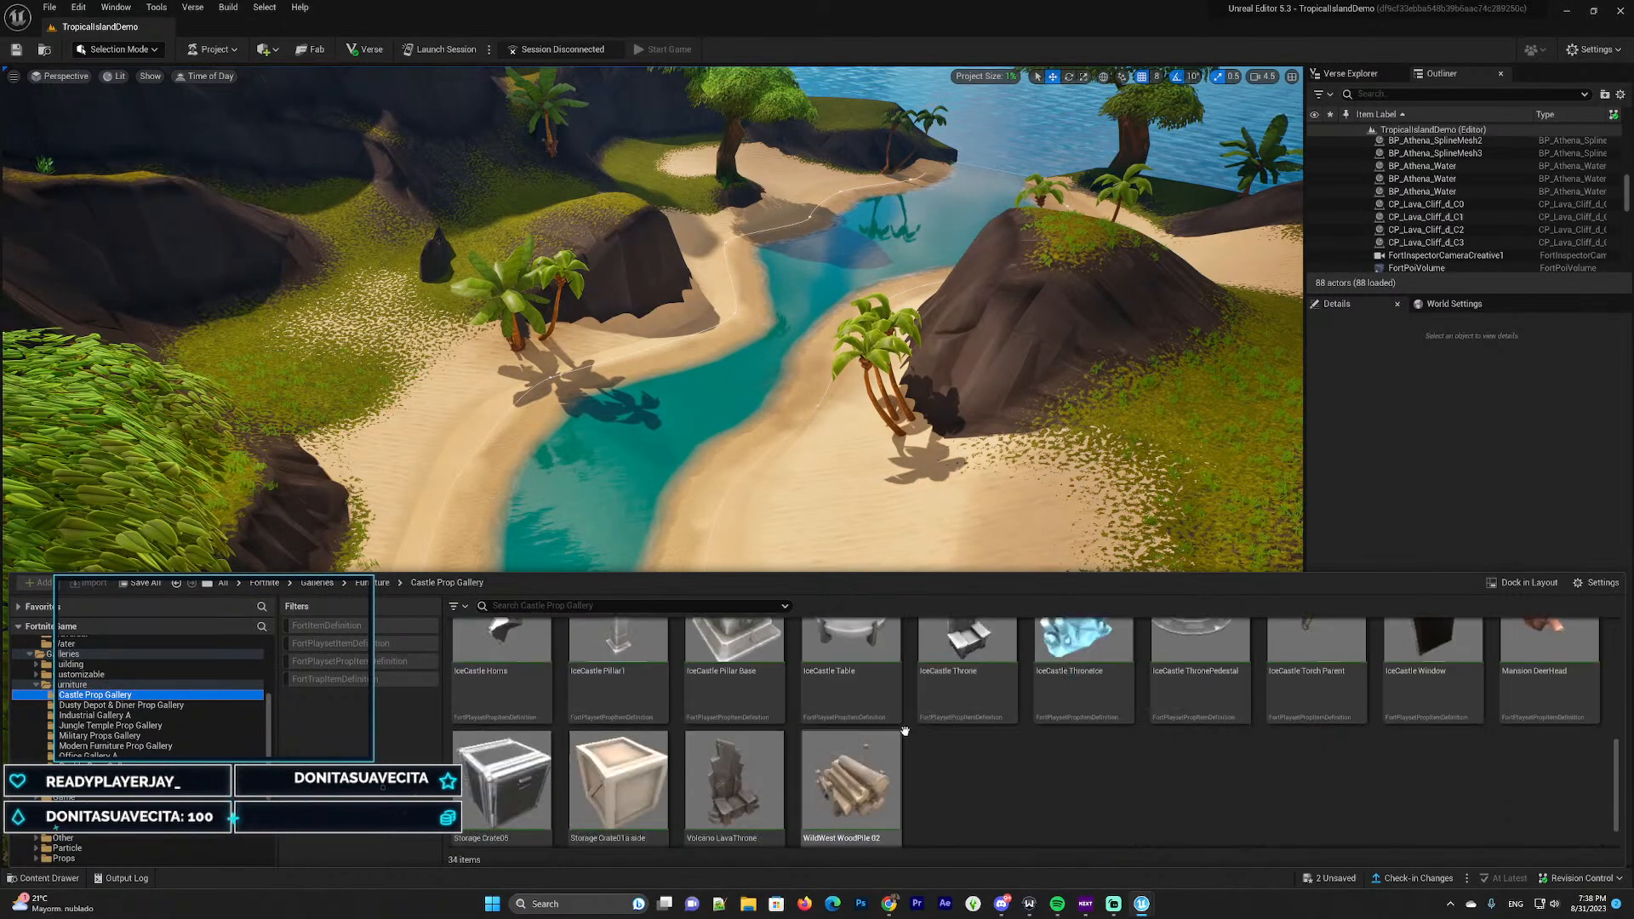
scroll(755, 746, "up", 5)
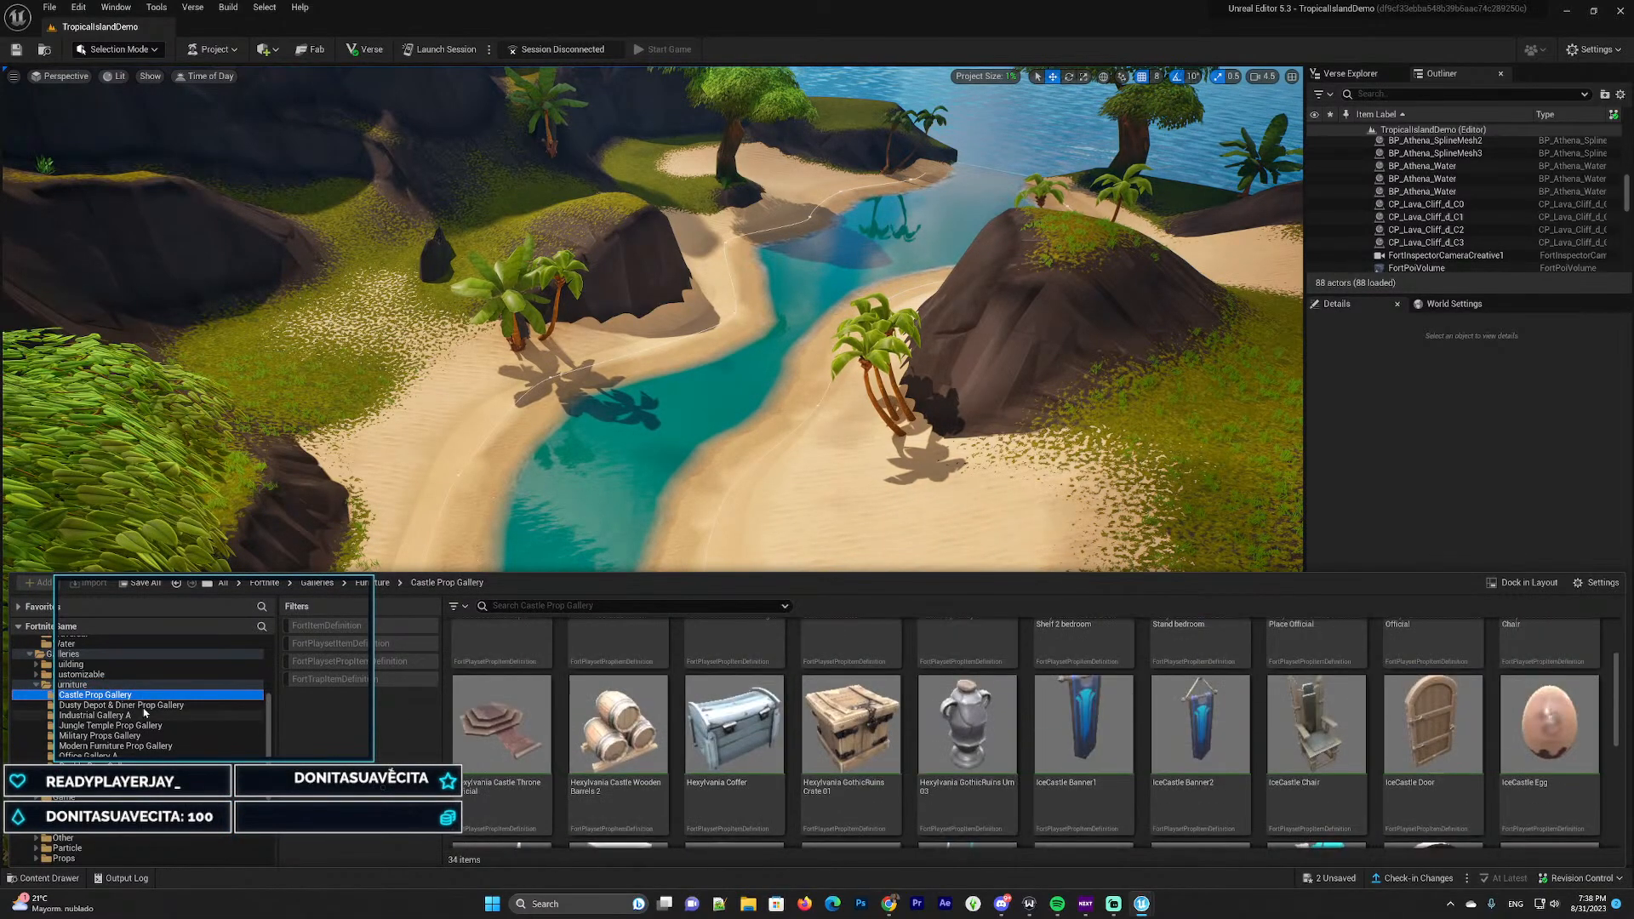
left_click(121, 704)
scroll(758, 717, "down", 6)
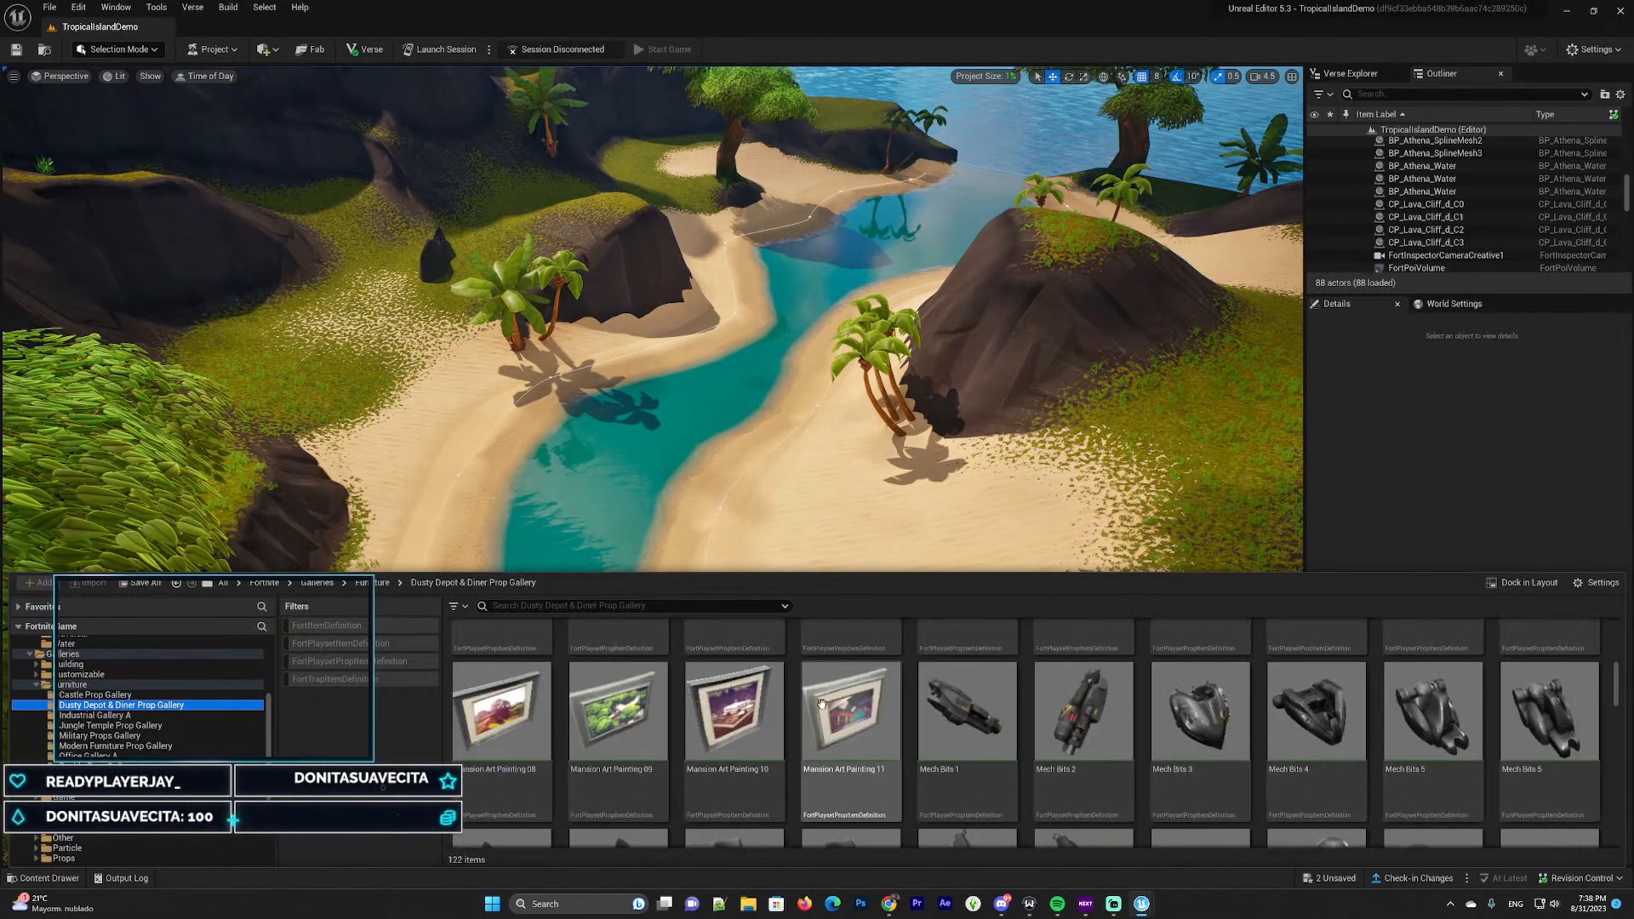
left_click(89, 715)
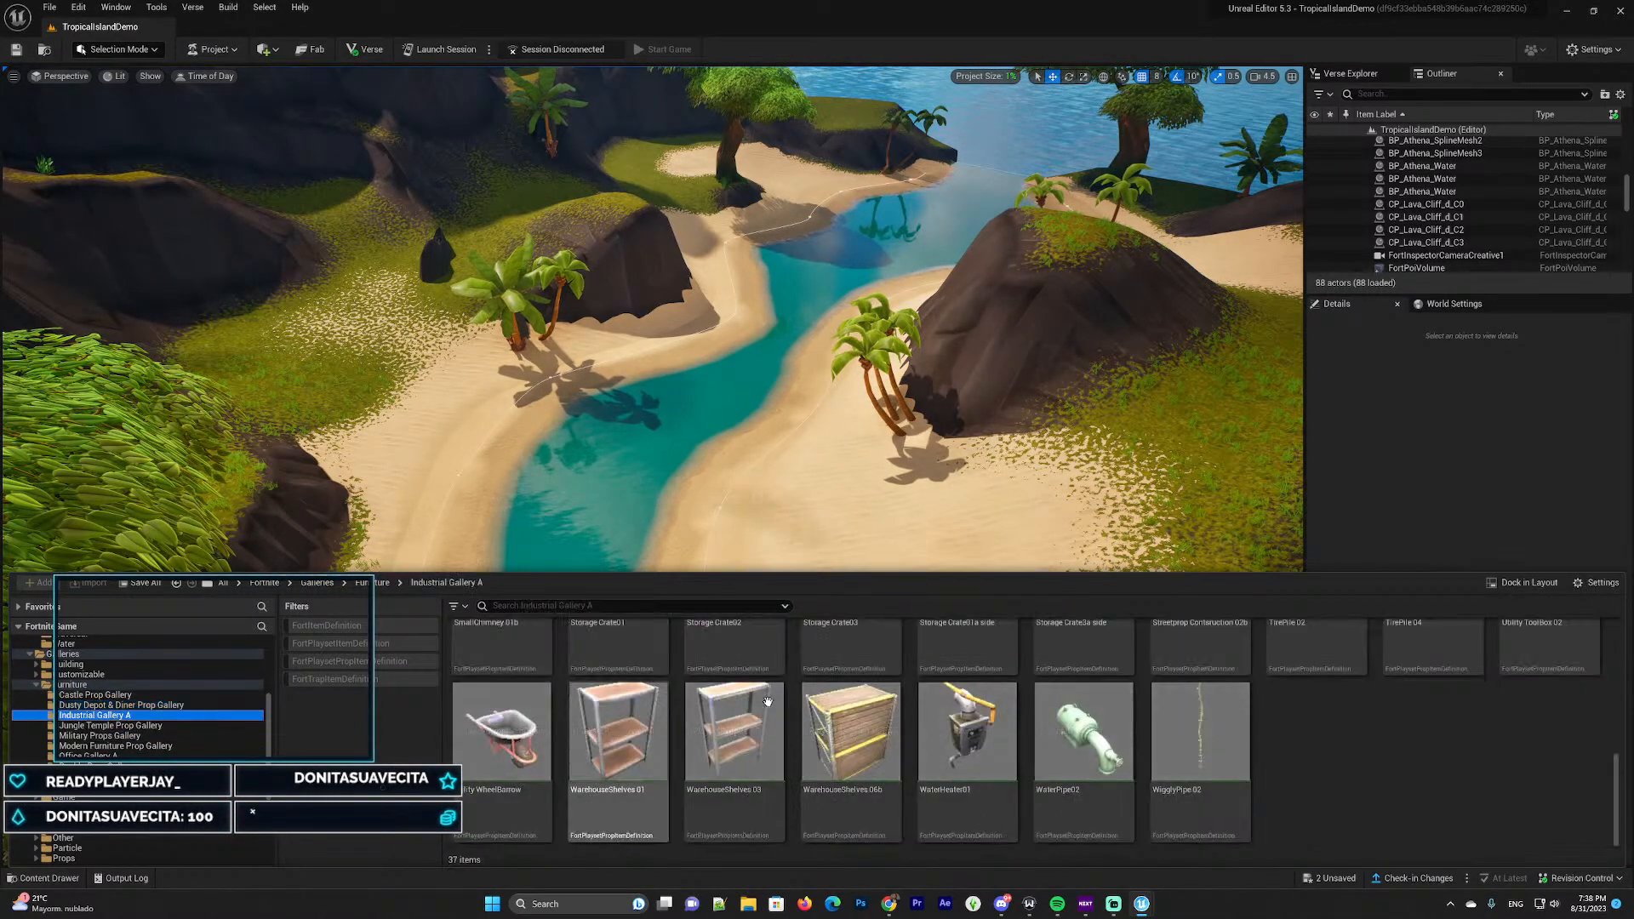
scroll(826, 709, "down", 1)
scroll(829, 710, "up", 2)
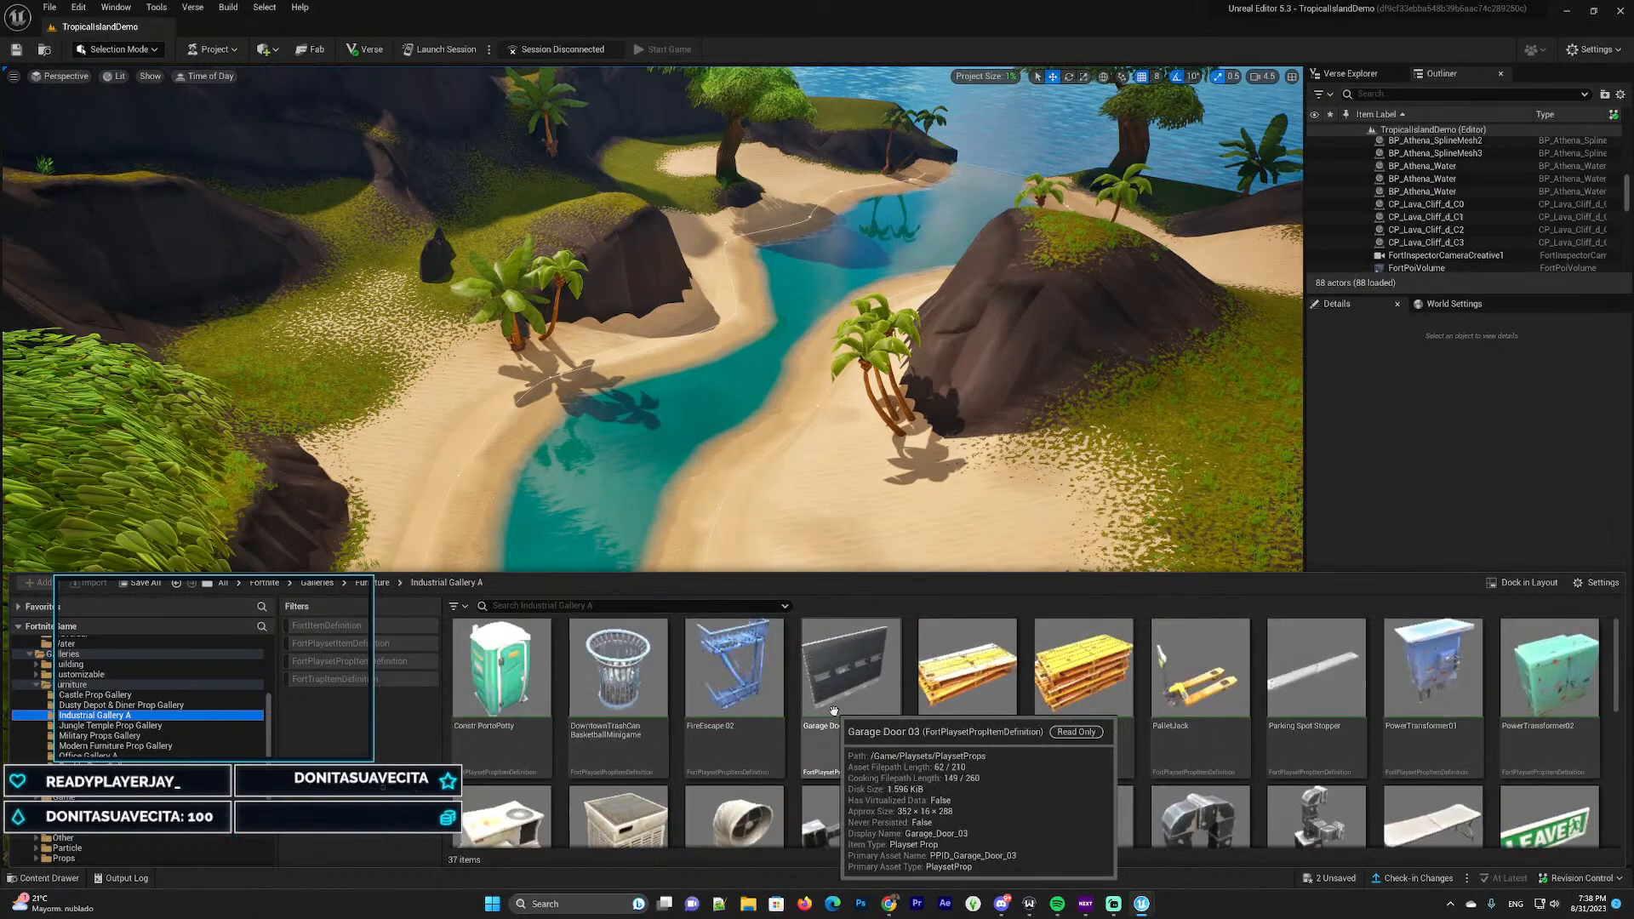
Place the Jungle Roast prop from the Jungle Temple Prop Gallery on the sand beside the river
left_click(111, 725)
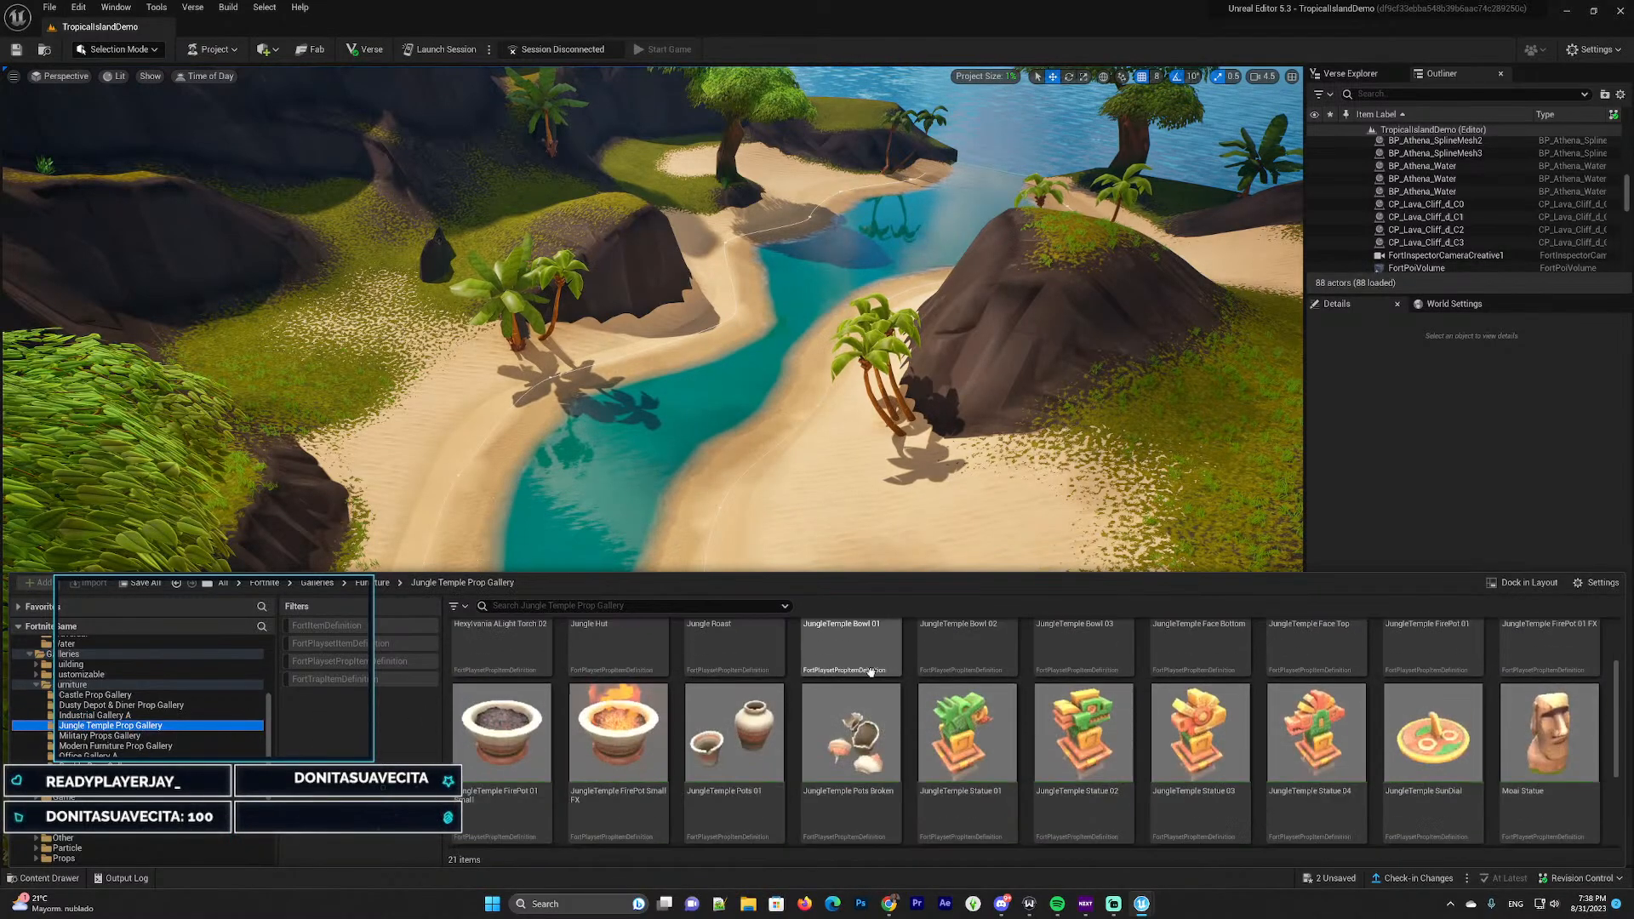
scroll(891, 664, "down", 2)
scroll(893, 666, "up", 2)
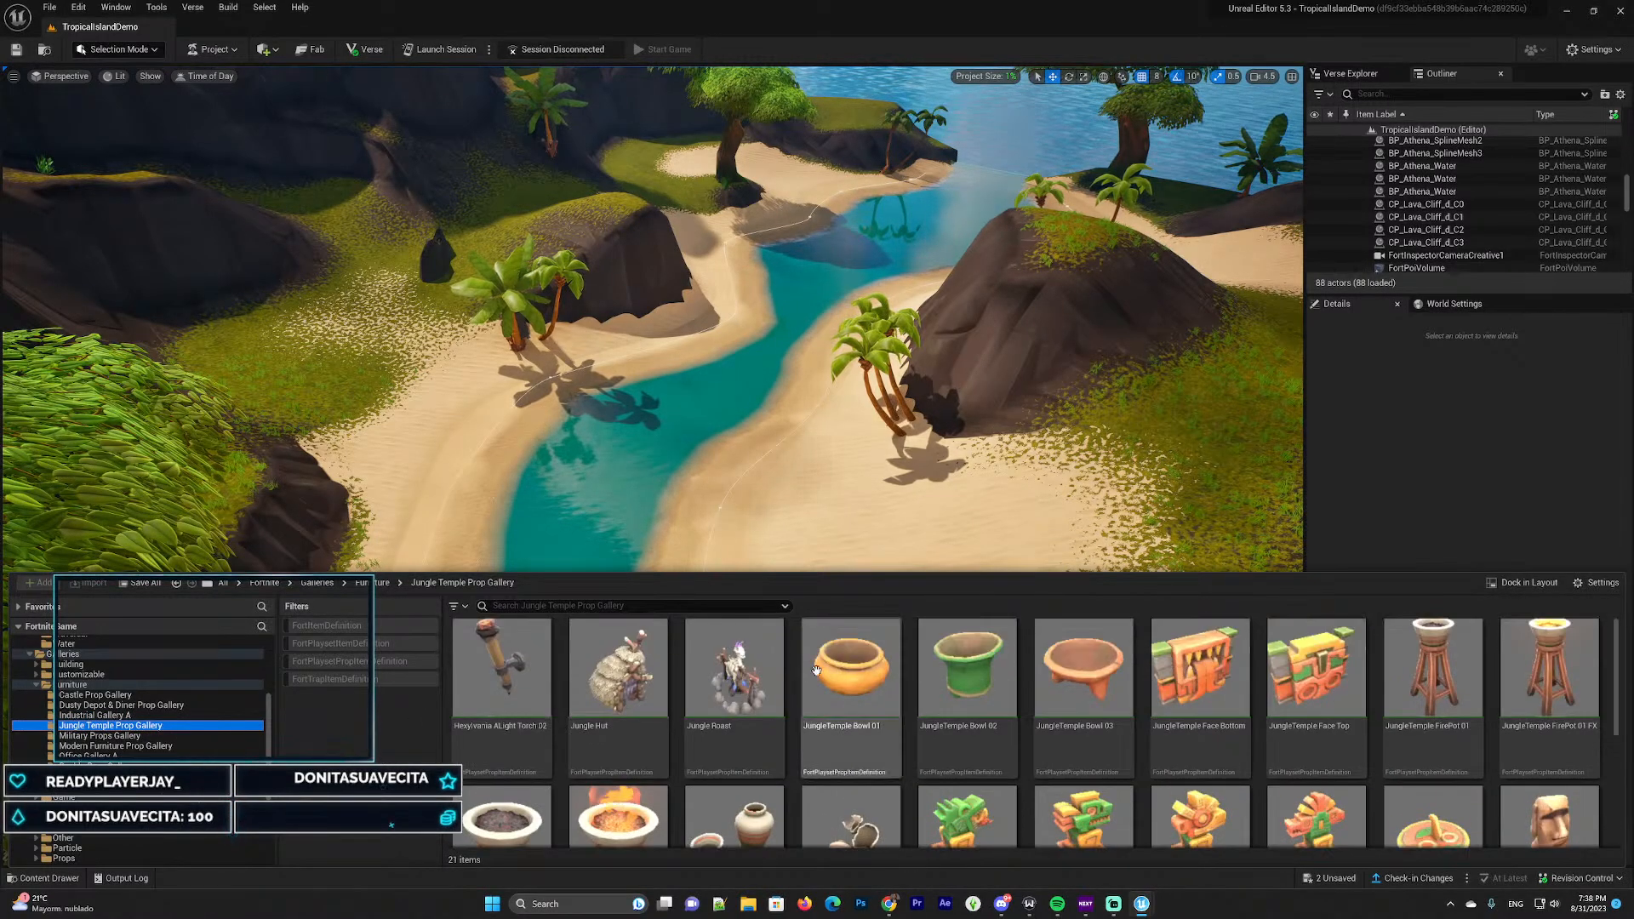
left_click_drag(737, 705, 894, 513)
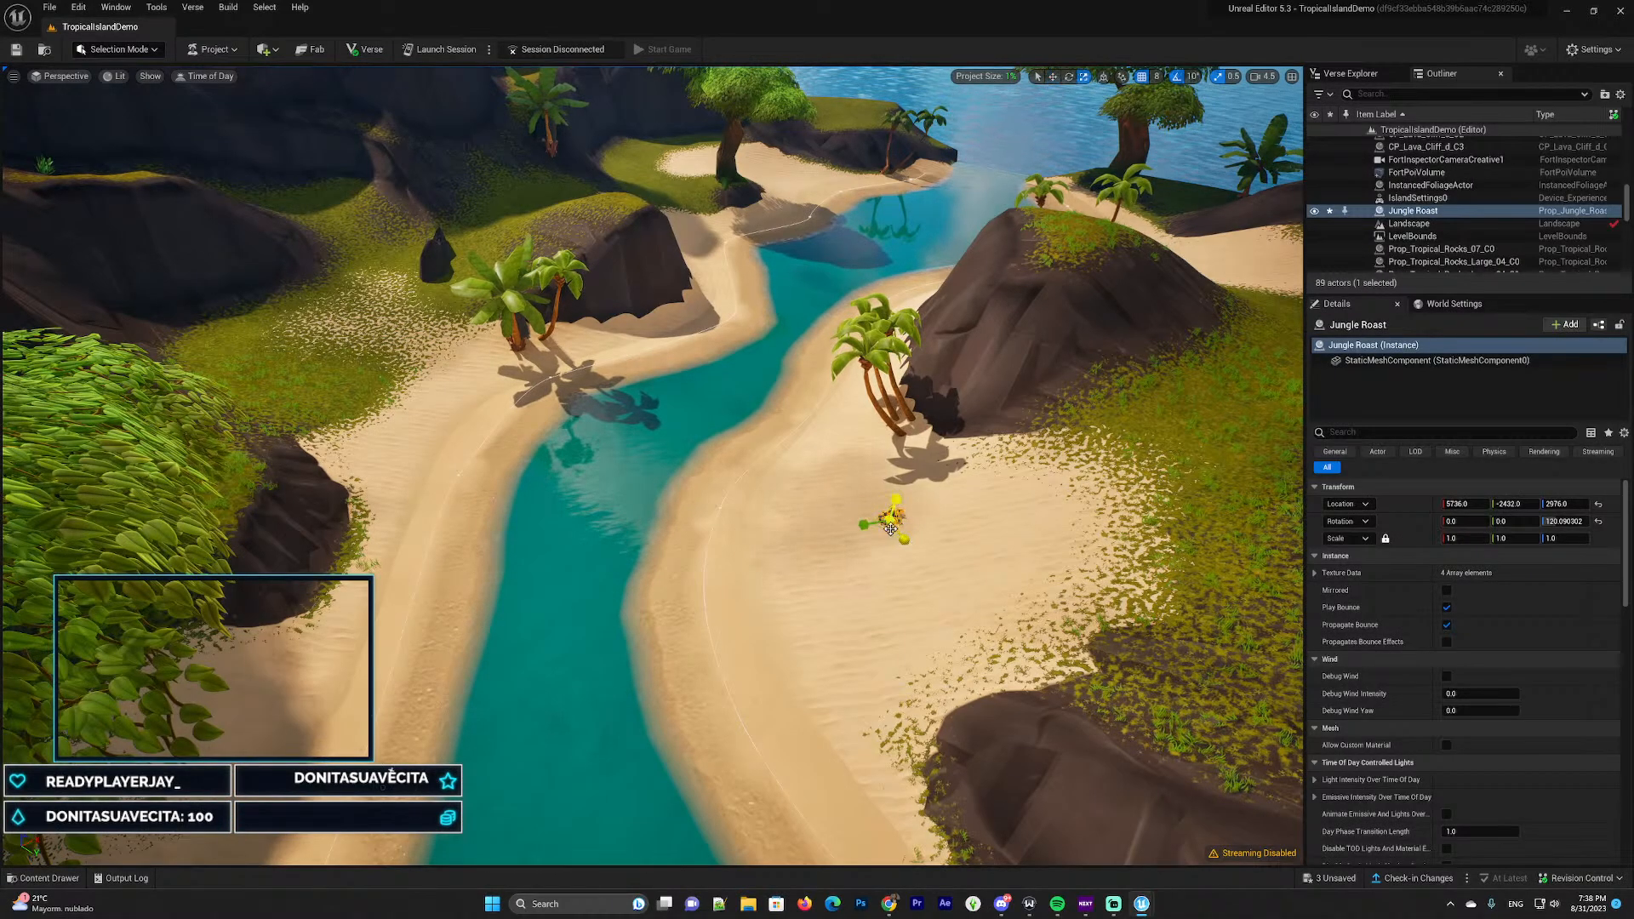
Scale the Jungle Roast prop uniformly to 12.5
left_click_drag(890, 519, 987, 455)
right_click_drag(890, 520, 877, 442)
key("w")
key("s")
key("w")
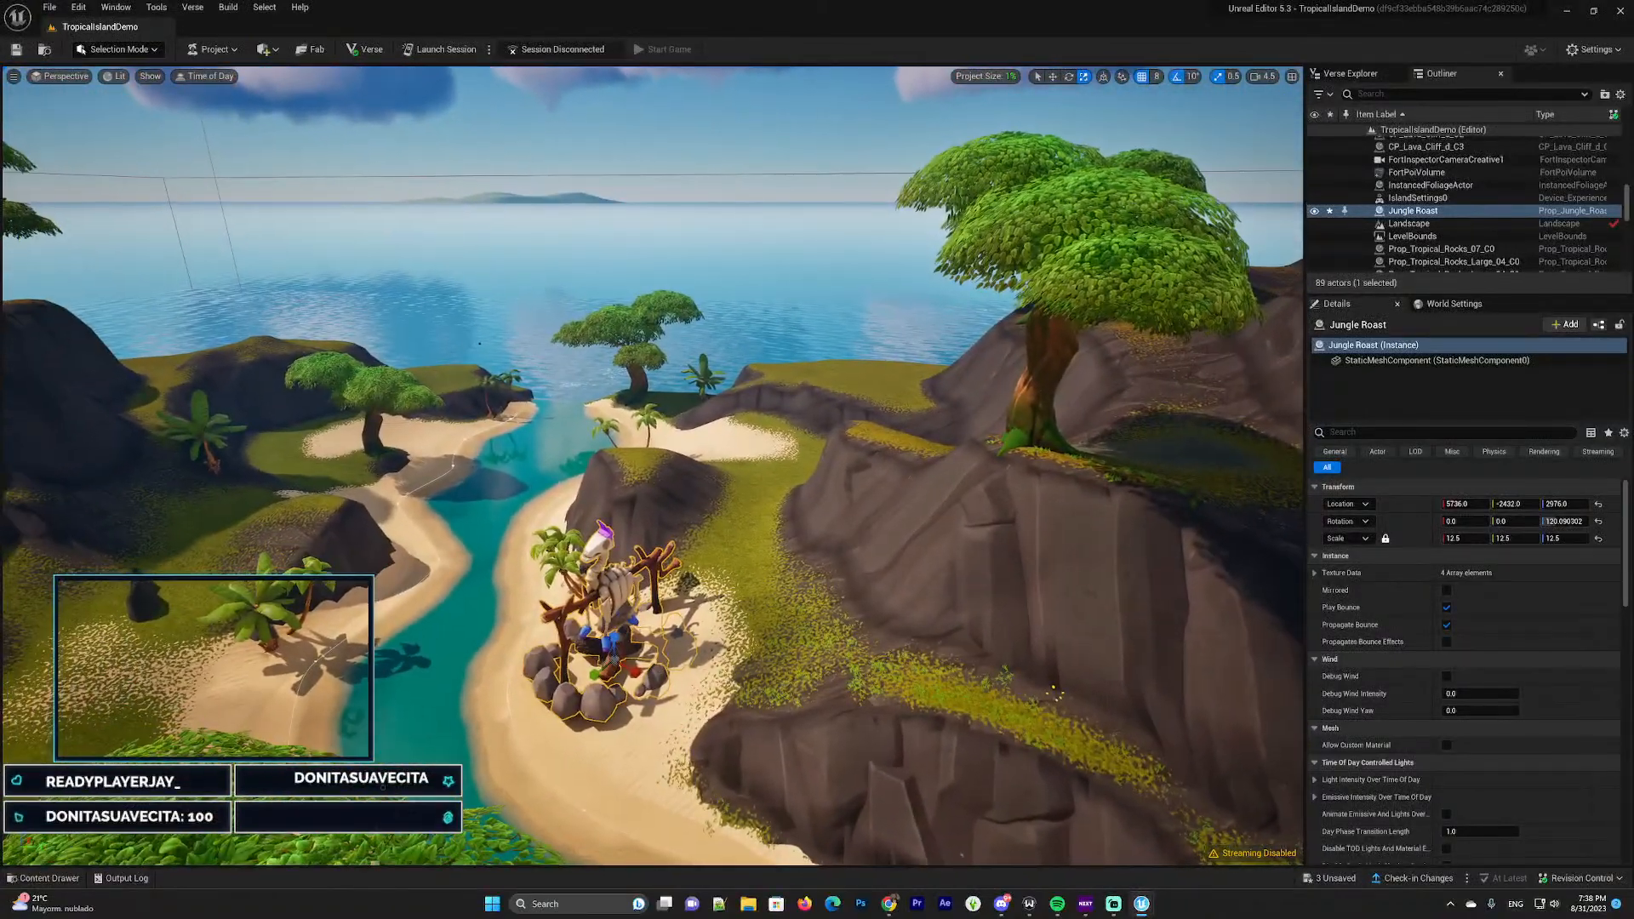
Search the Fortnite folder for "cliff" and place Asteria Cliff Medium Corner 180 A above the island's riverbank
left_click(43, 877)
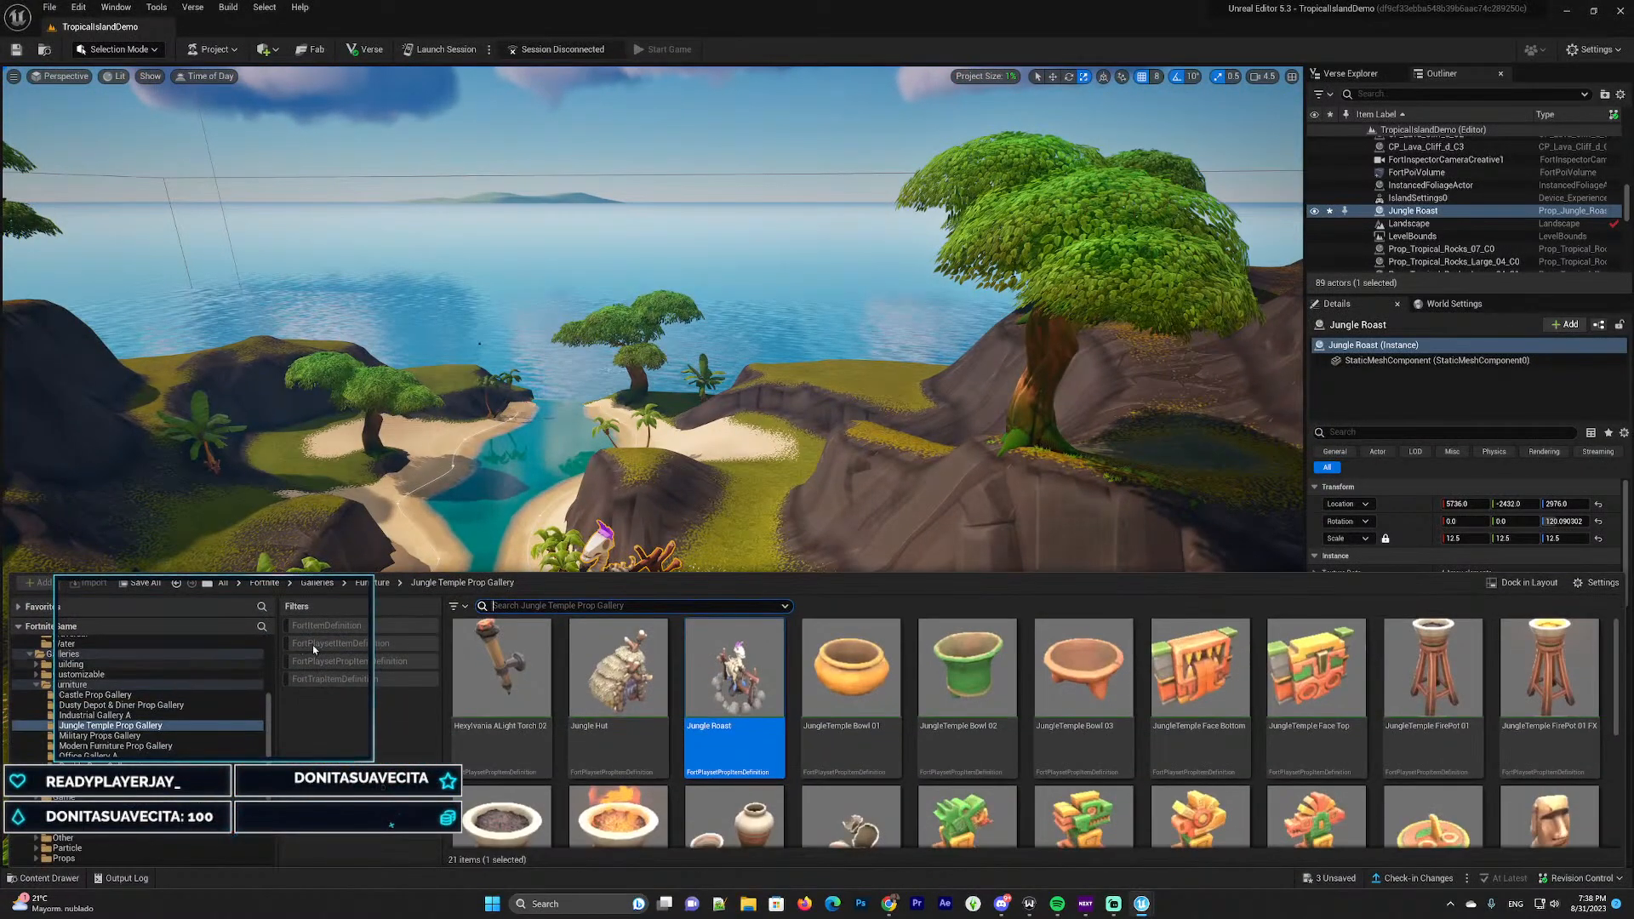
type("cliff")
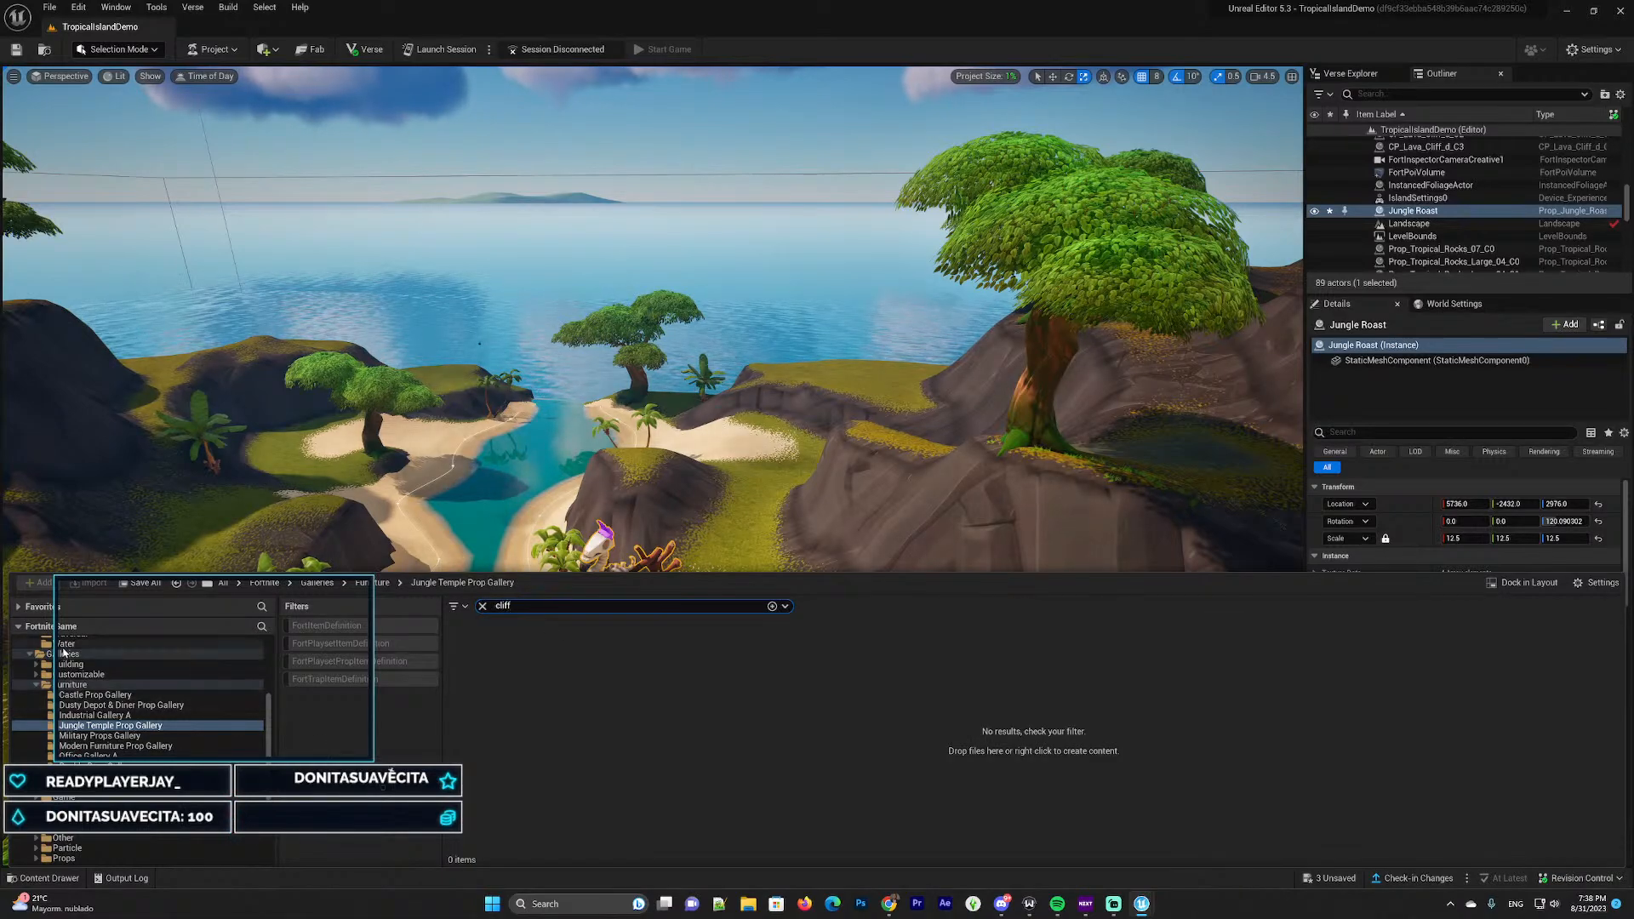
scroll(68, 657, "up", 5)
left_click(58, 663)
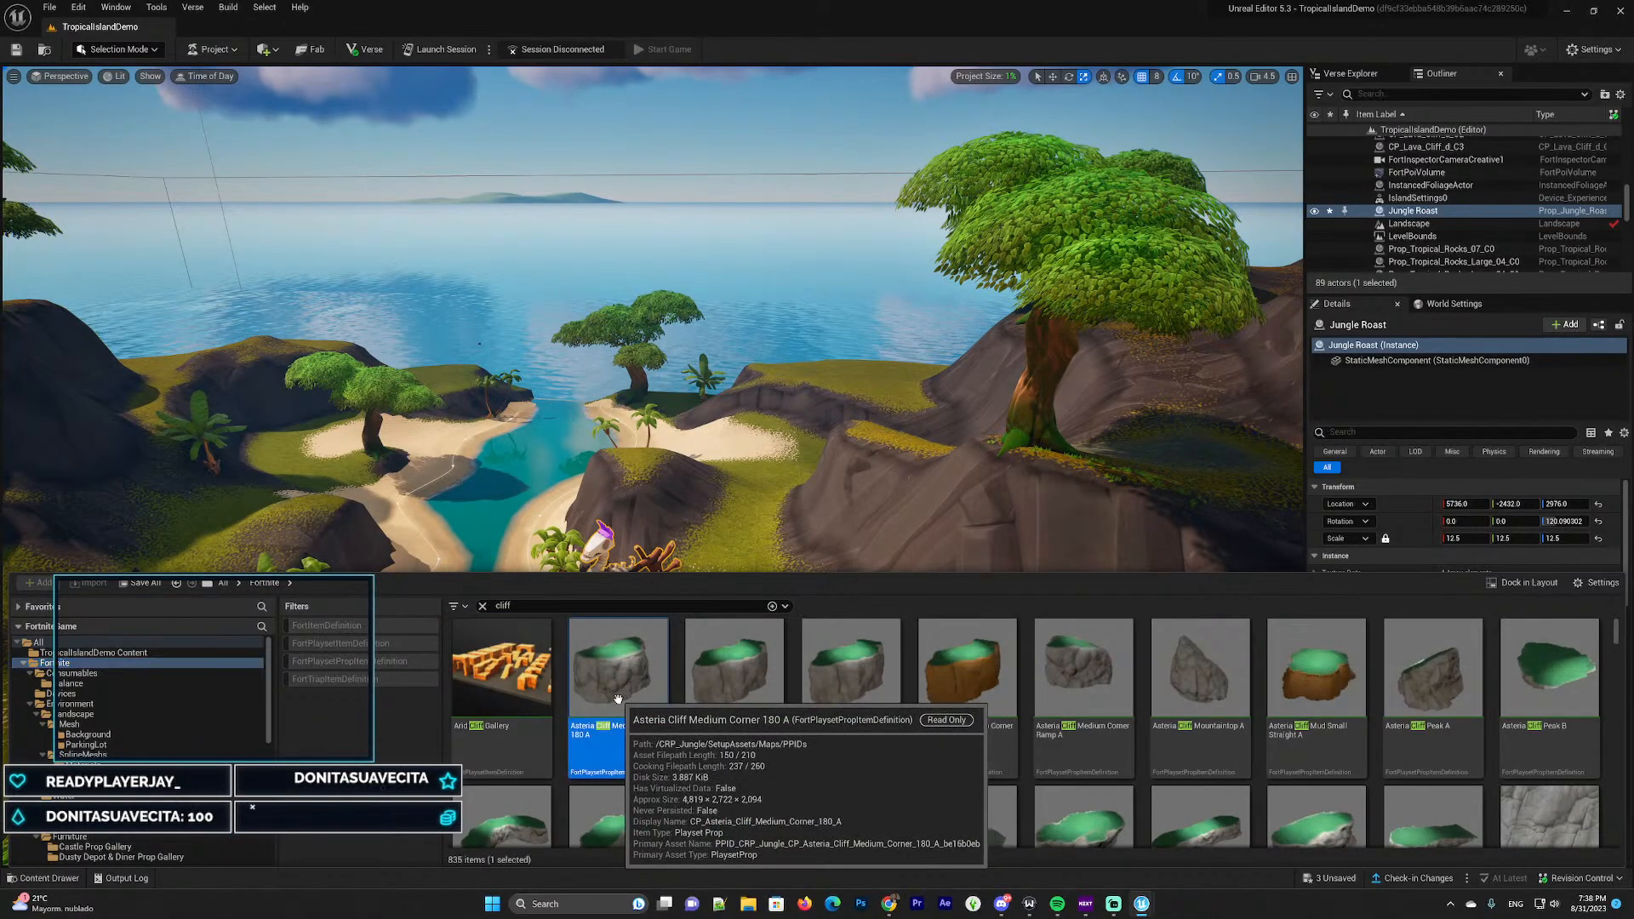
left_click_drag(612, 695, 190, 320)
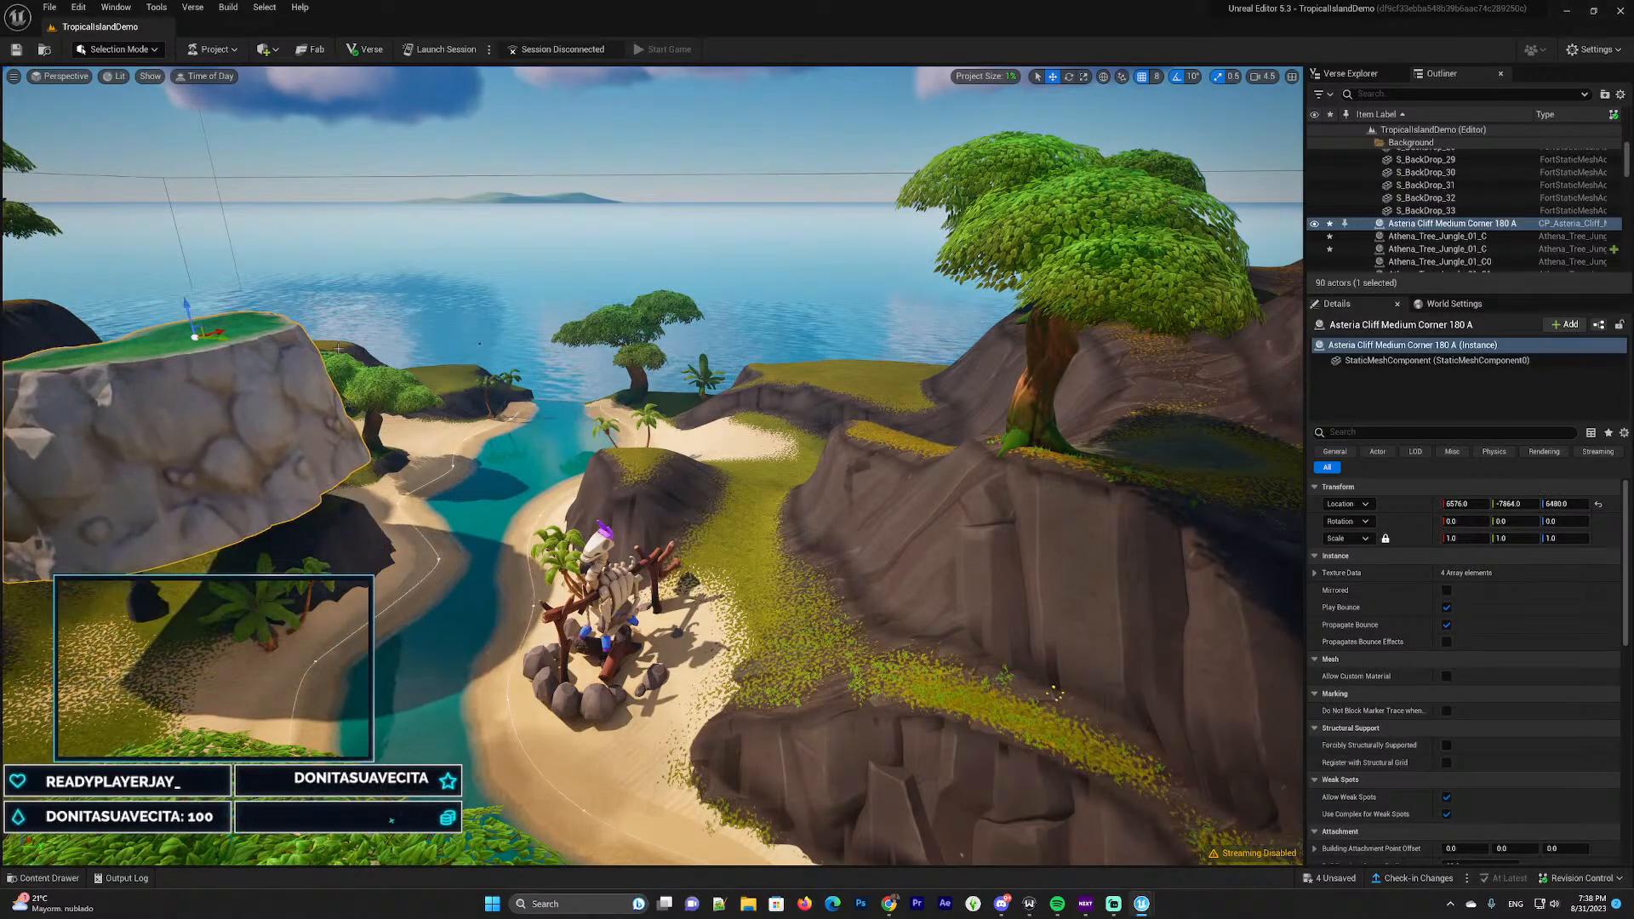
Move the Asteria cliff along X out over the open sea, to about X 39960
key("w")
key("a")
right_click_drag(192, 324, 194, 281)
key("s")
key("s")
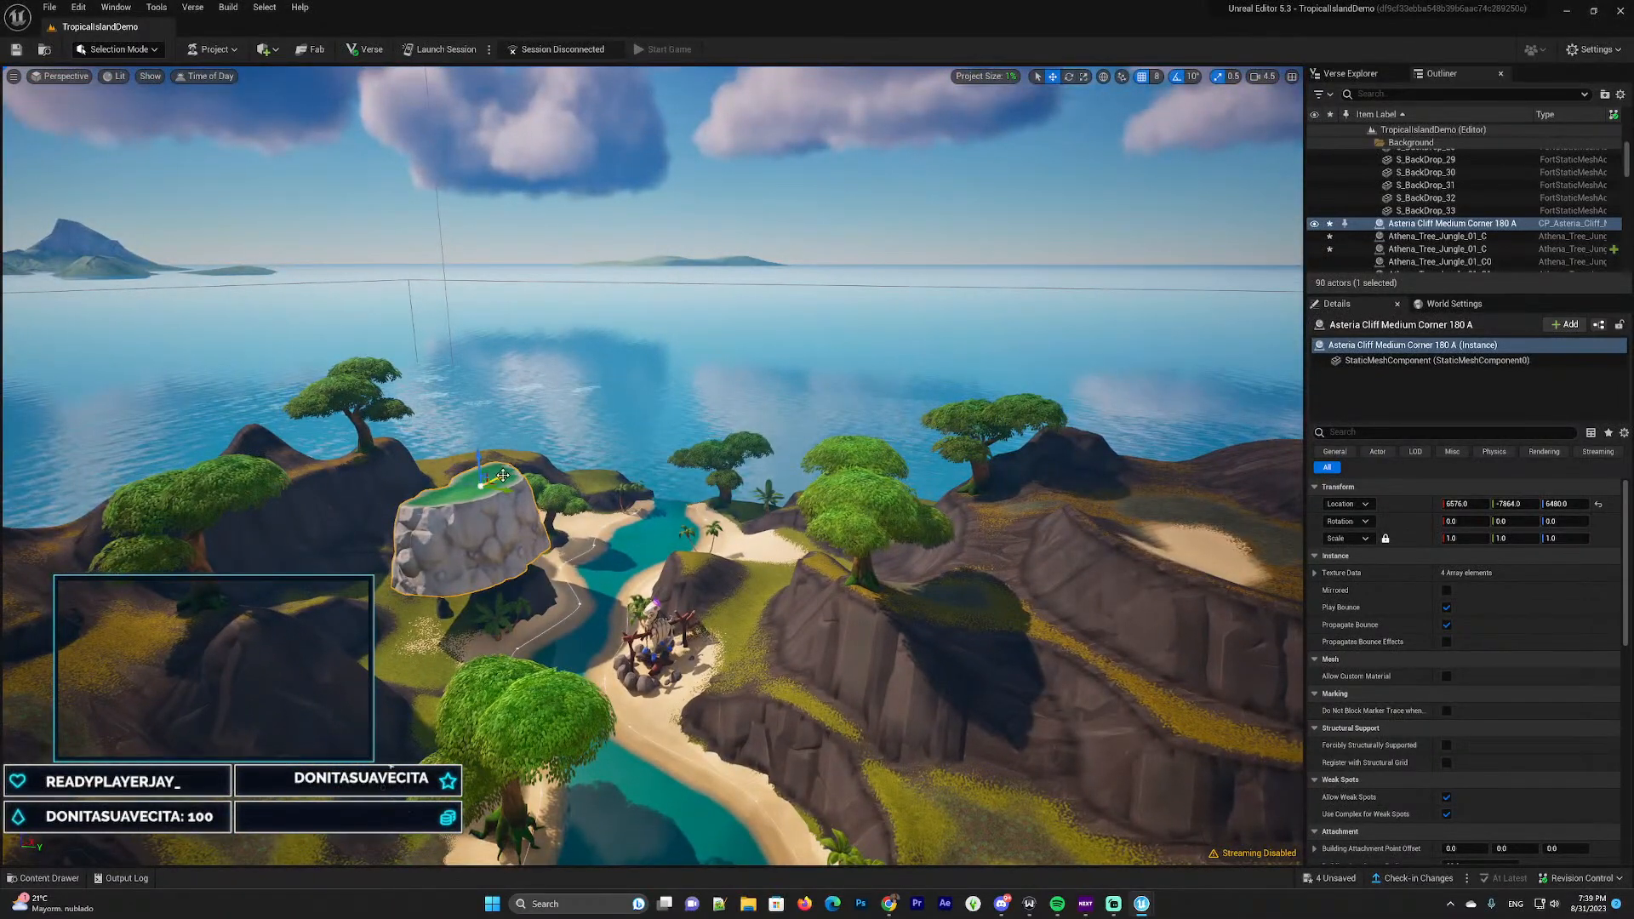
left_click_drag(501, 476, 781, 321)
key("w")
right_click_drag(781, 321, 687, 506)
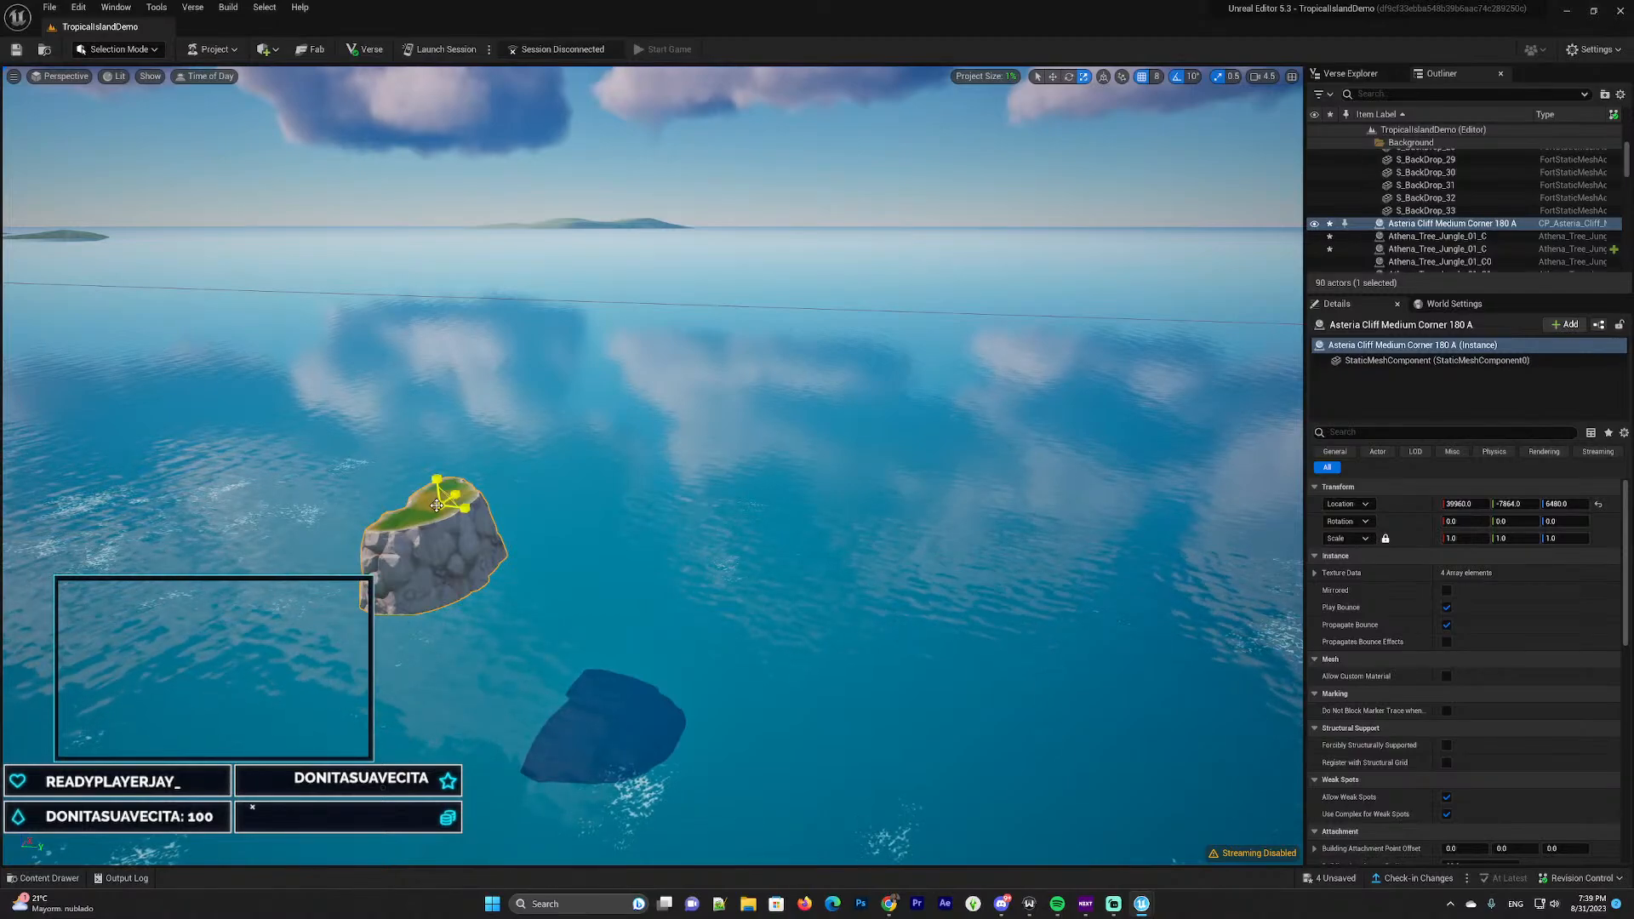
Scale the Asteria cliff uniformly to 8
left_click_drag(437, 505, 582, 559)
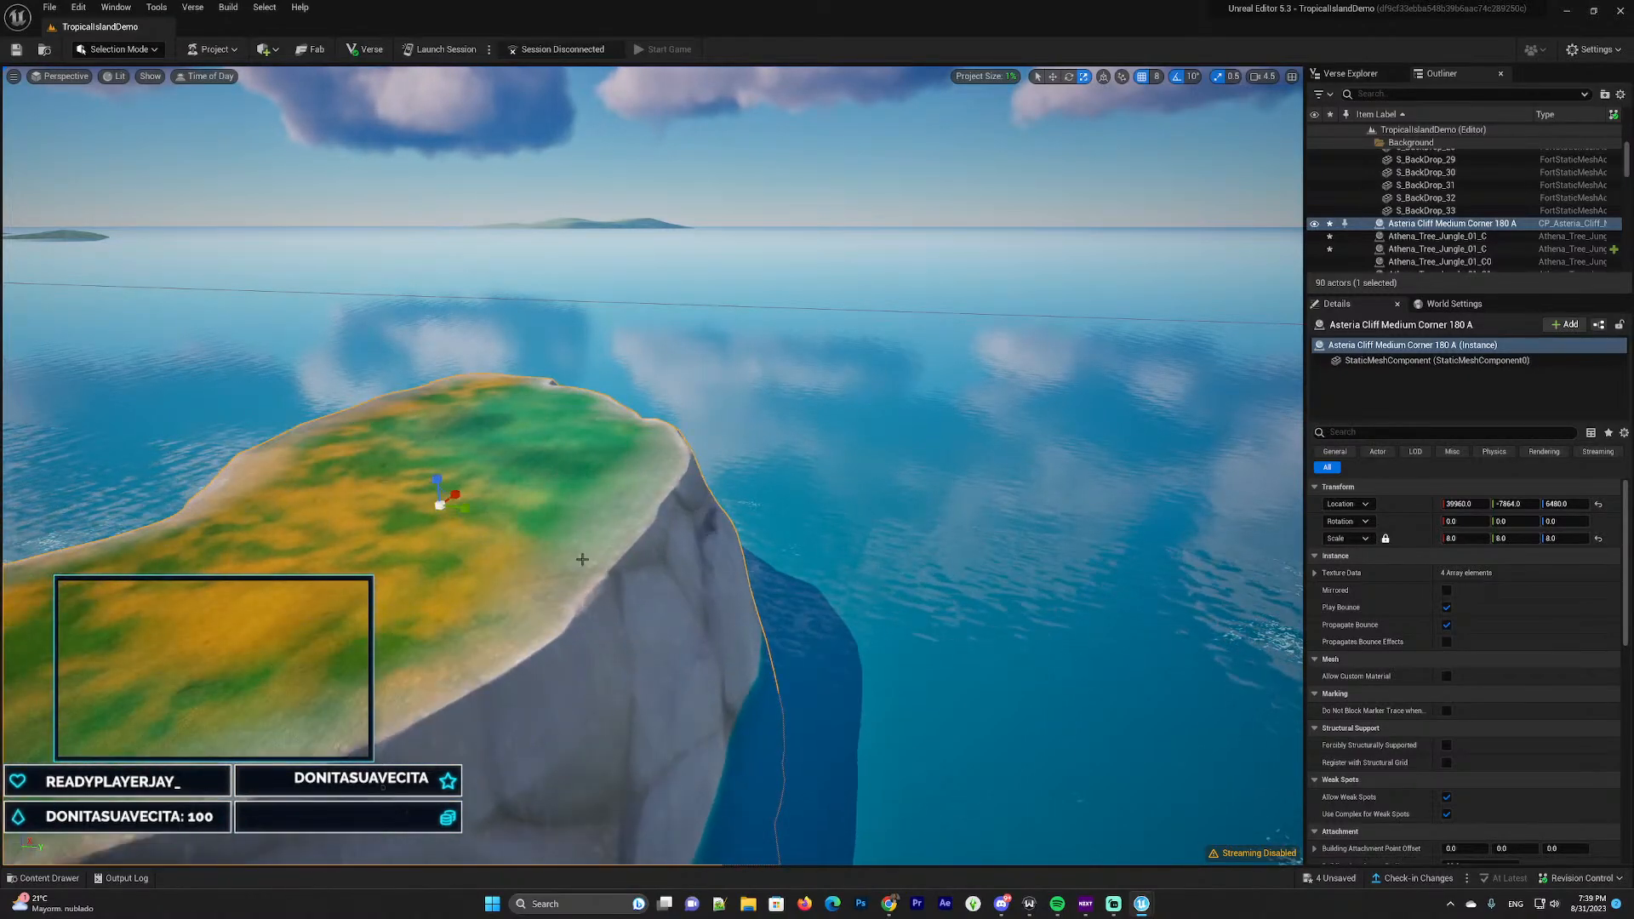
key("s")
right_click_drag(582, 559, 629, 483)
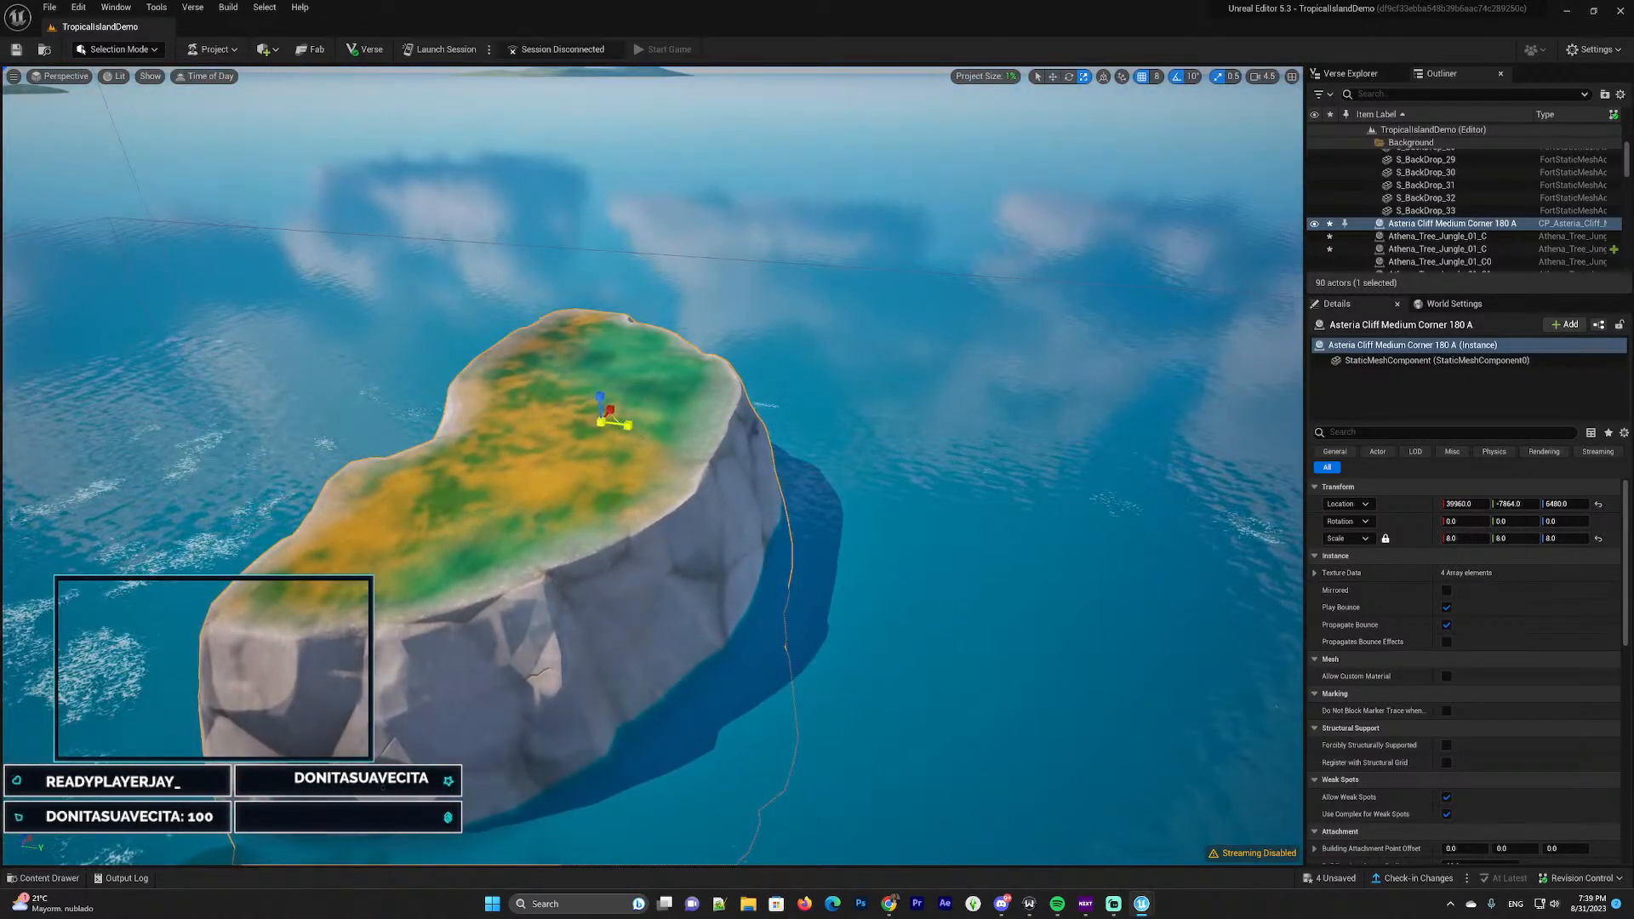
Narrow the cliff to a Y scale of 3, set its Z scale to 8.5 and rotate it 80° about Z
left_click_drag(628, 426, 520, 413)
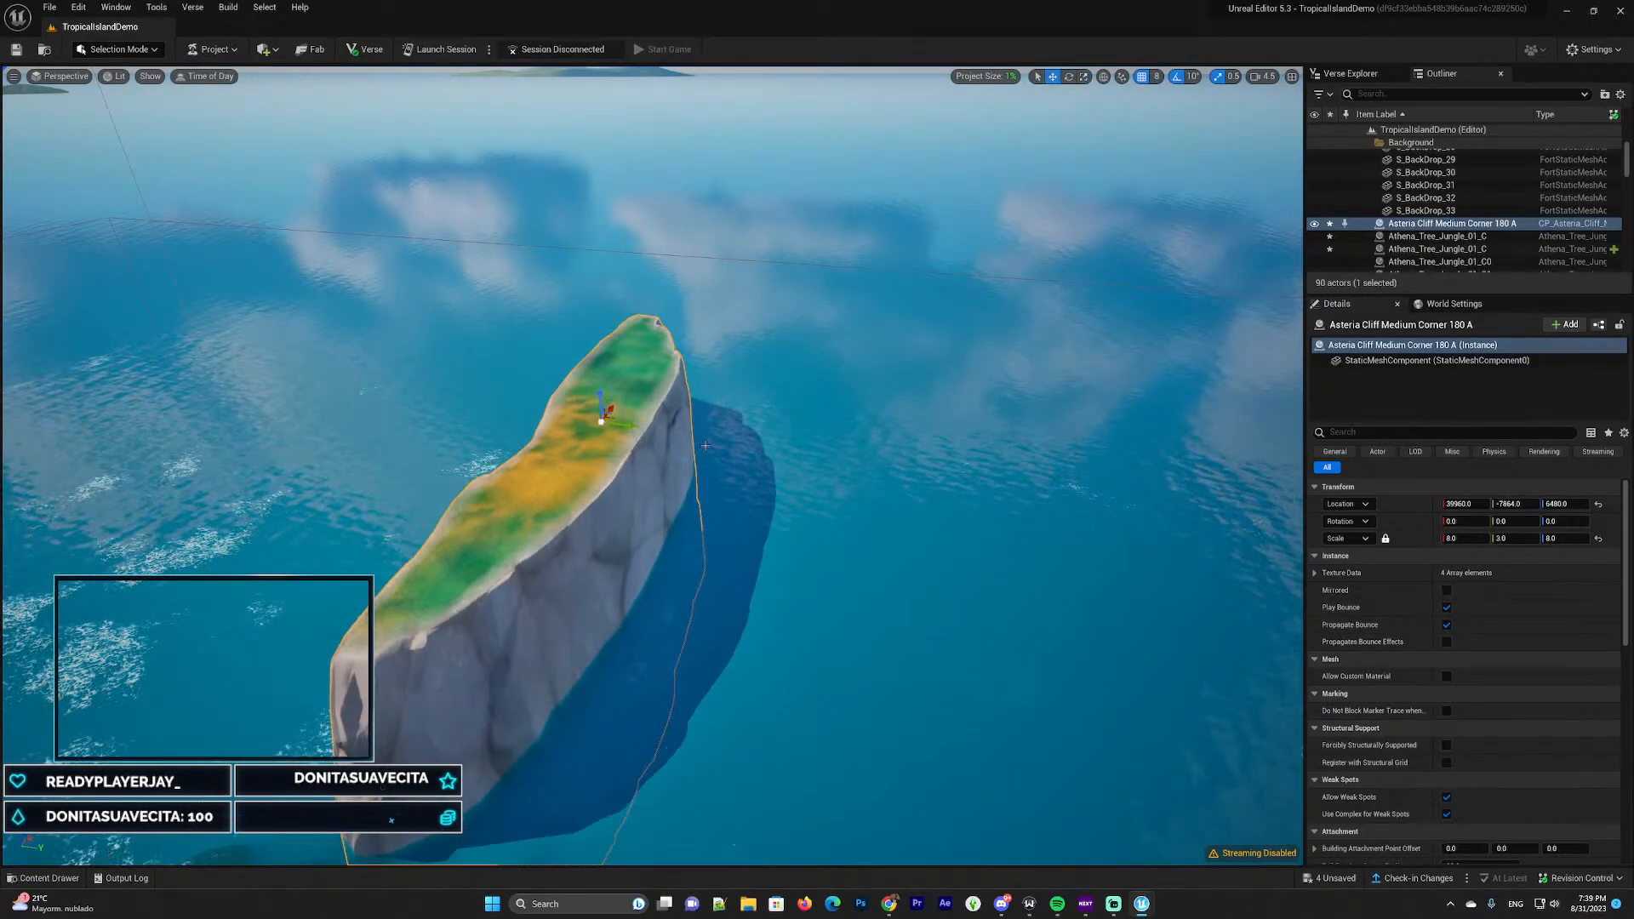
left_click_drag(633, 432, 558, 444)
right_click_drag(558, 444, 525, 492)
key("w")
right_click_drag(726, 497, 725, 426)
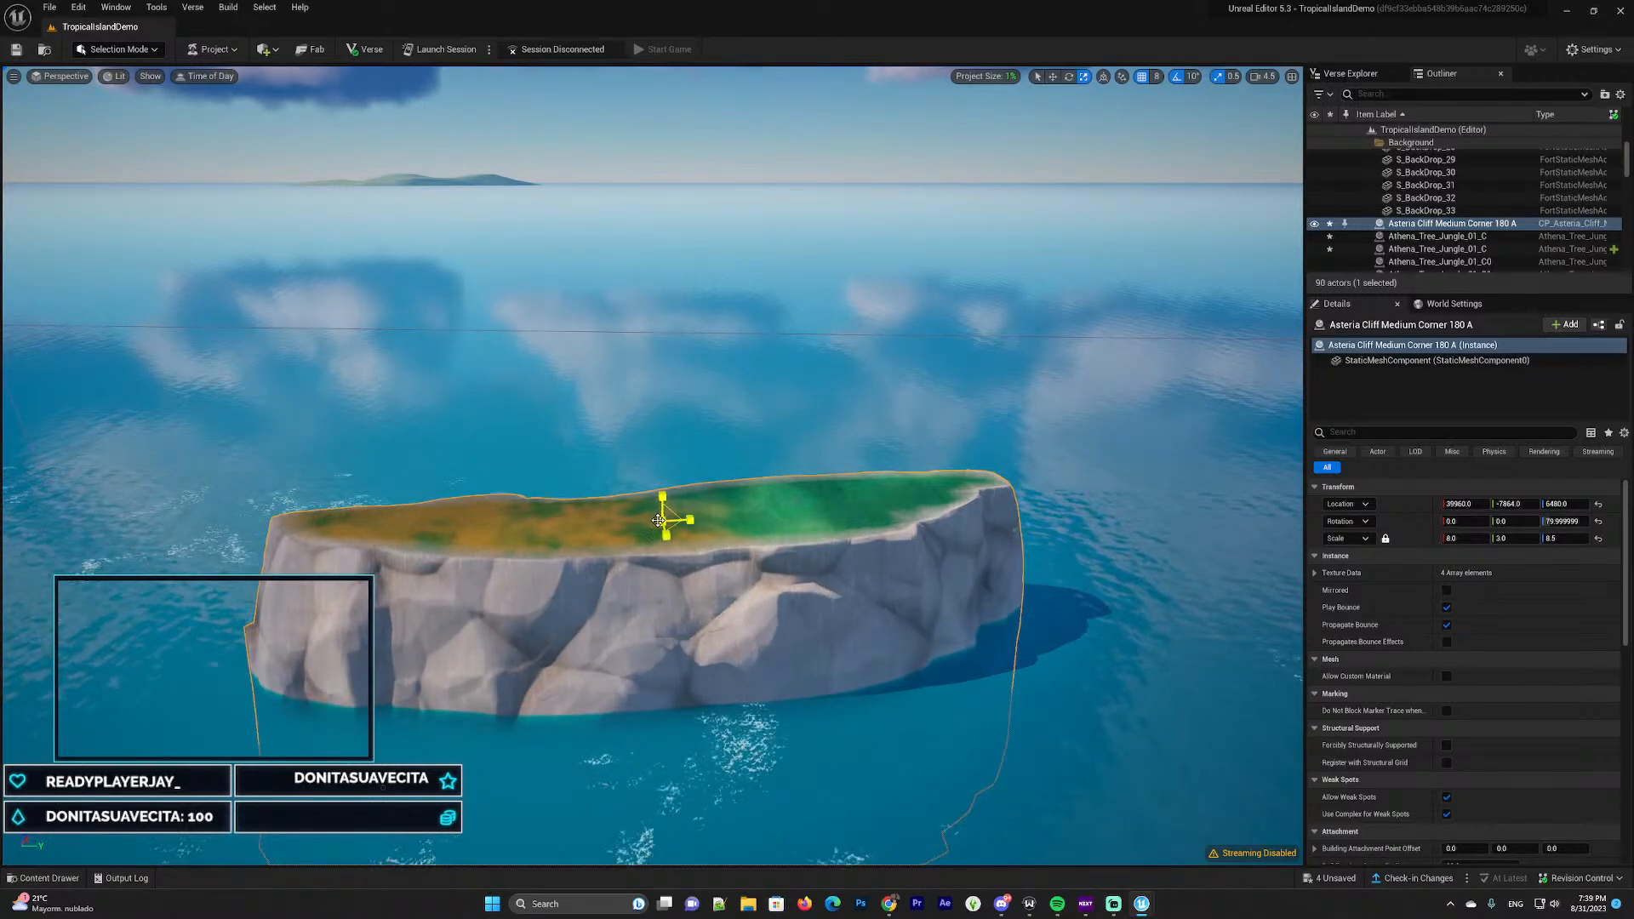
Enlarge the cliff to a scale of about 18.5, 10, 19 and move it to about X 75448, Z 16576
left_click_drag(657, 520, 696, 228)
right_click_drag(696, 228, 834, 332)
right_click_drag(696, 374, 646, 234)
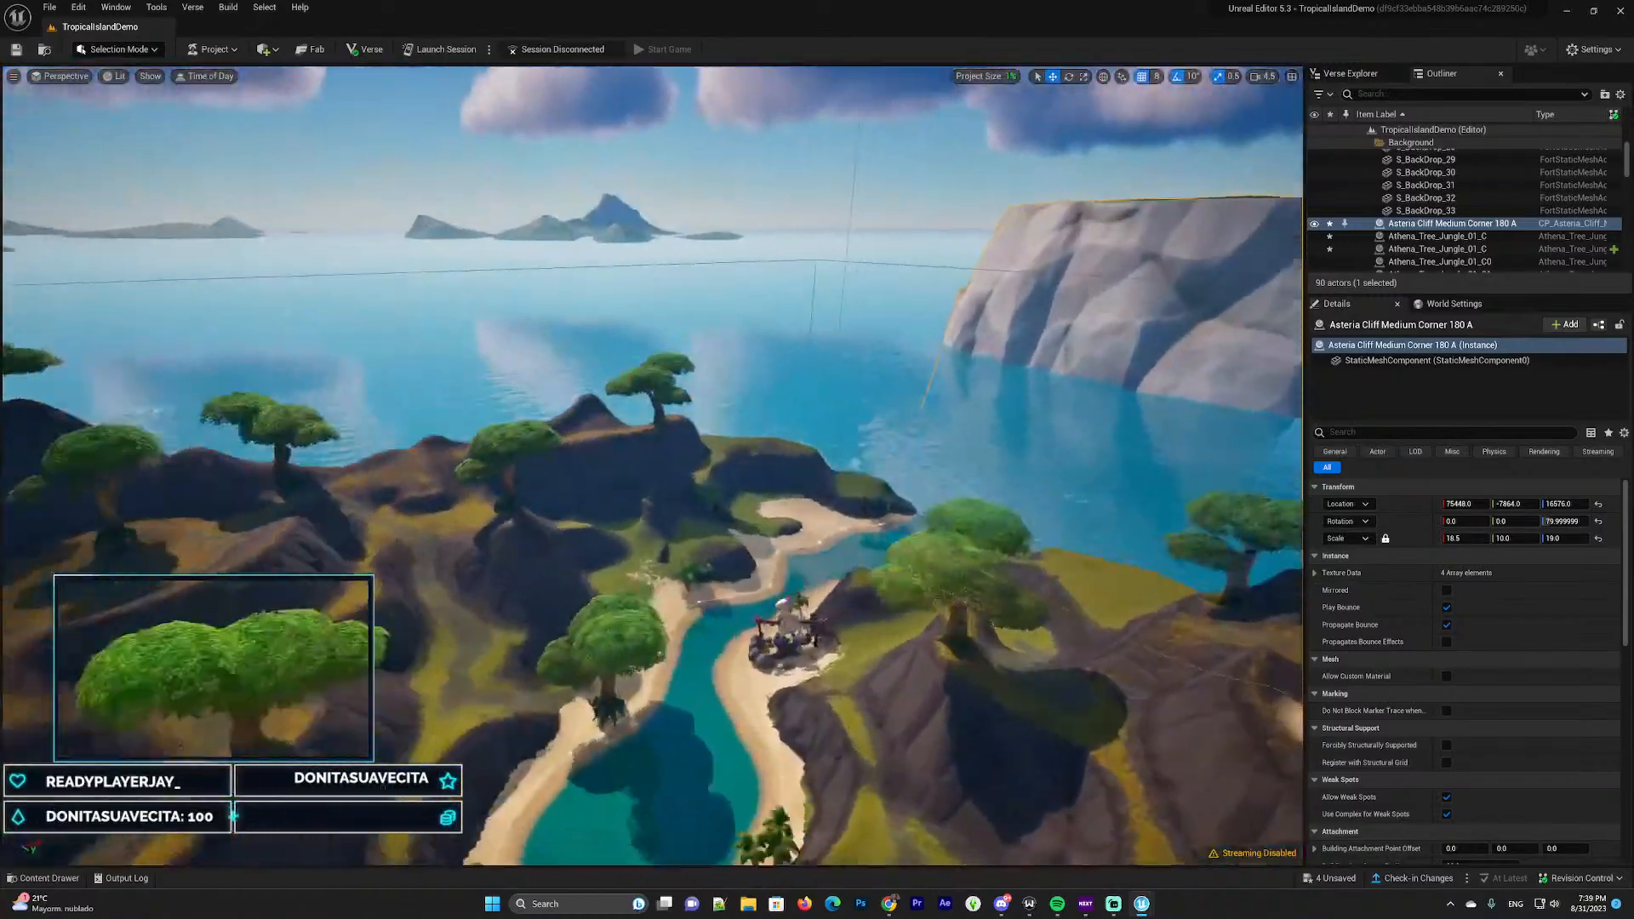
Examine the enlarged cliff behind the island from river level and from high above, and clear the selection
key("w")
right_click_drag(652, 467, 715, 451)
key("s")
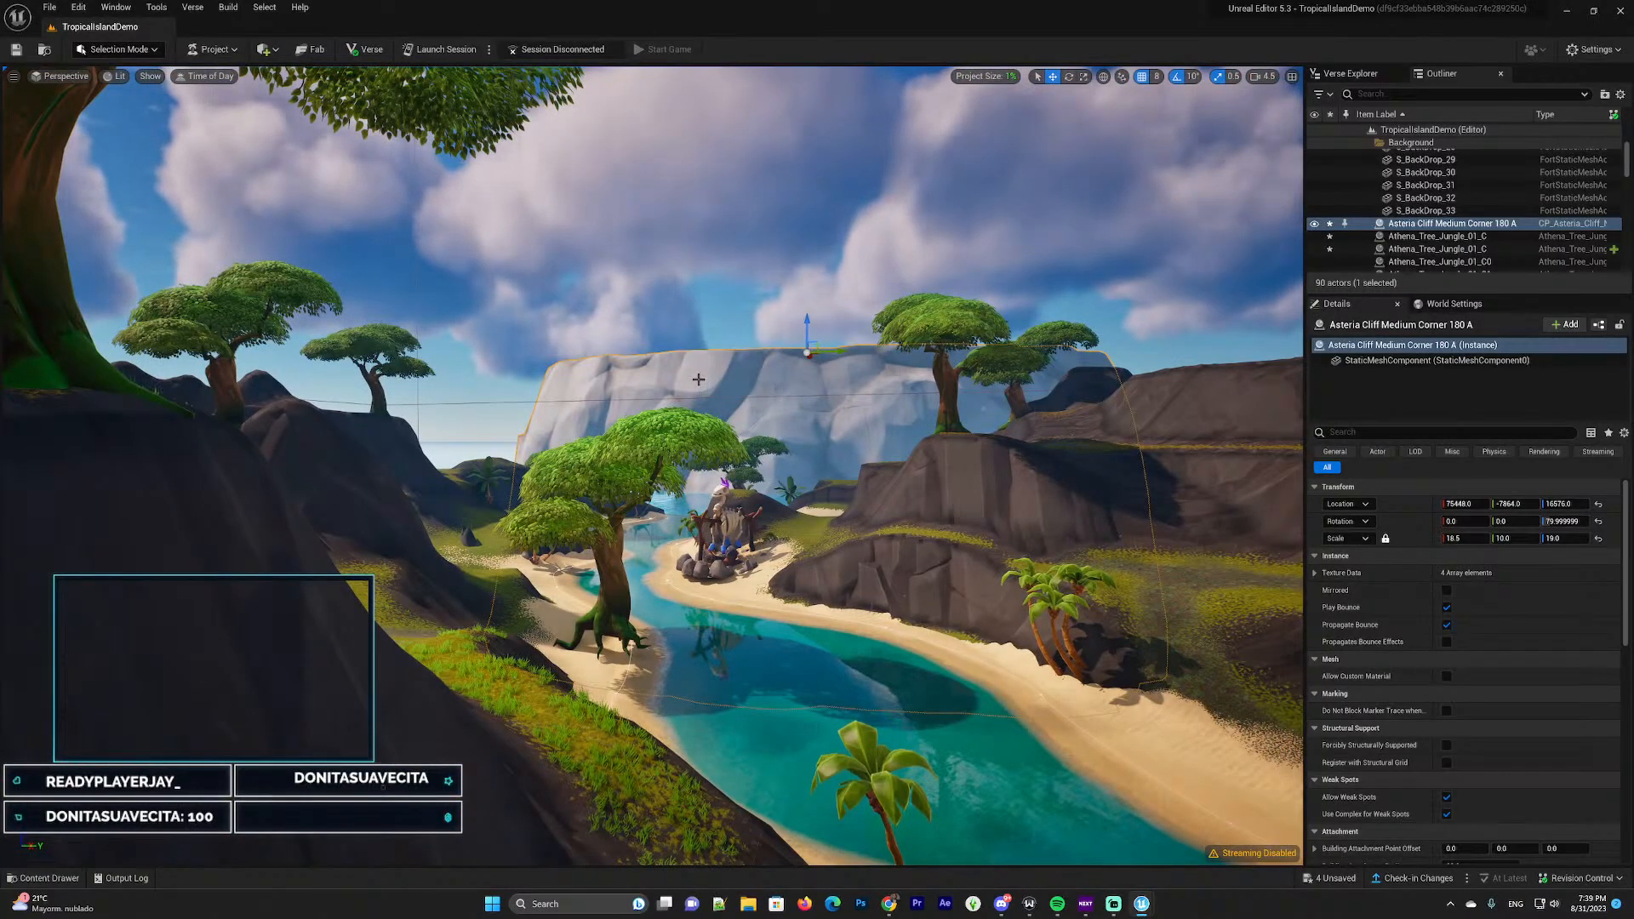
right_click_drag(714, 451, 686, 366)
key("w")
key("s")
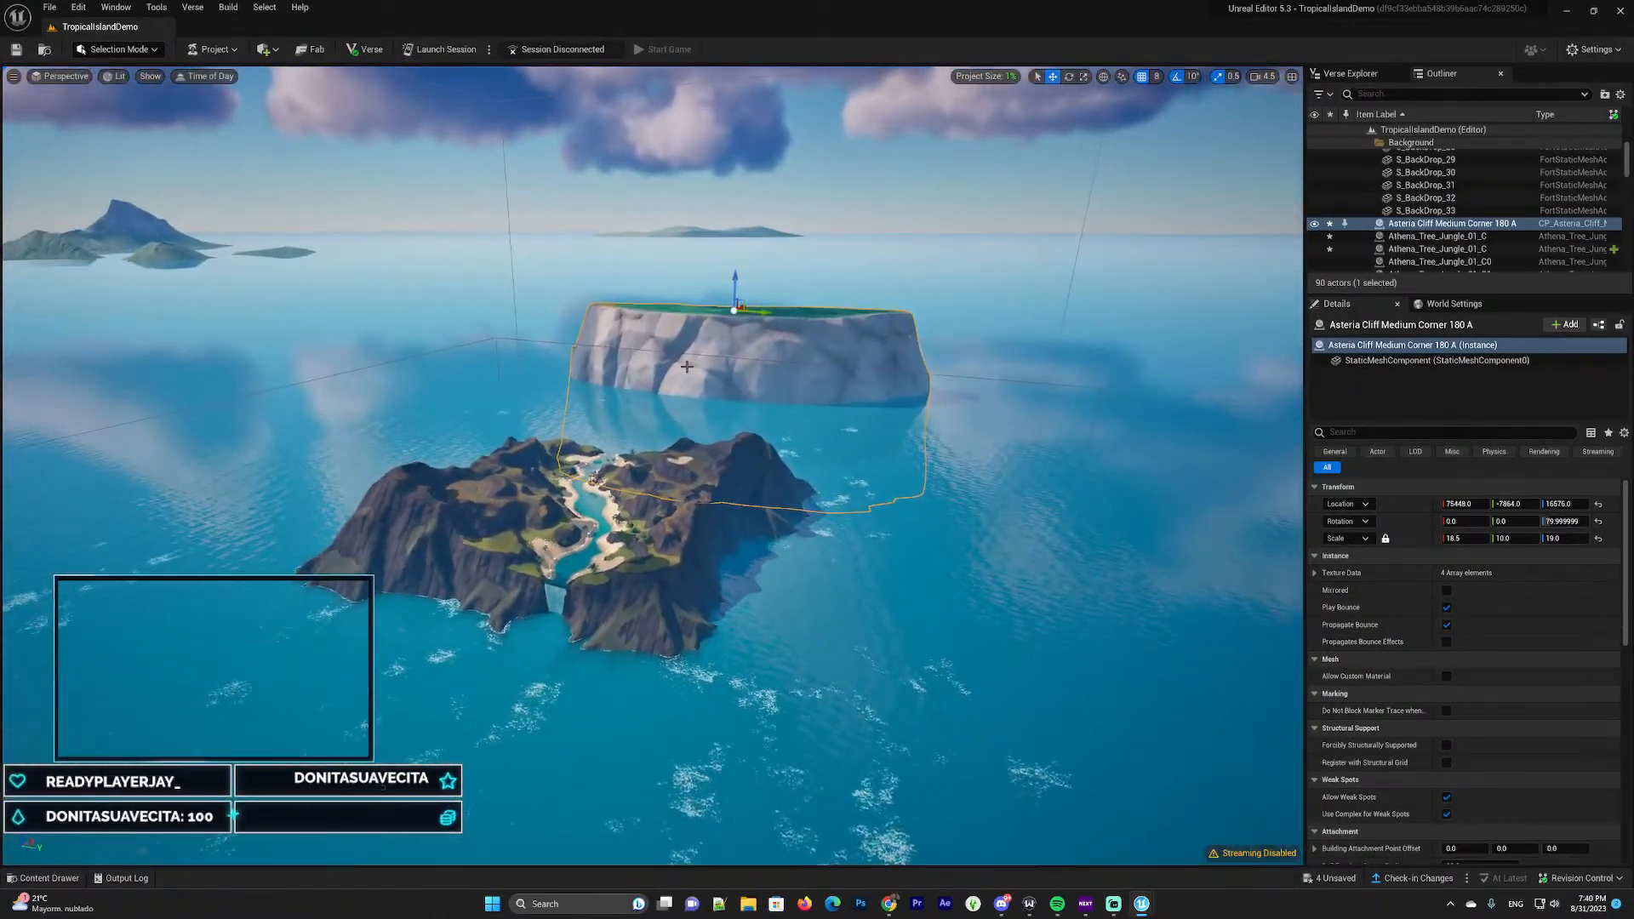
right_click_drag(732, 300, 736, 292)
left_click(722, 288)
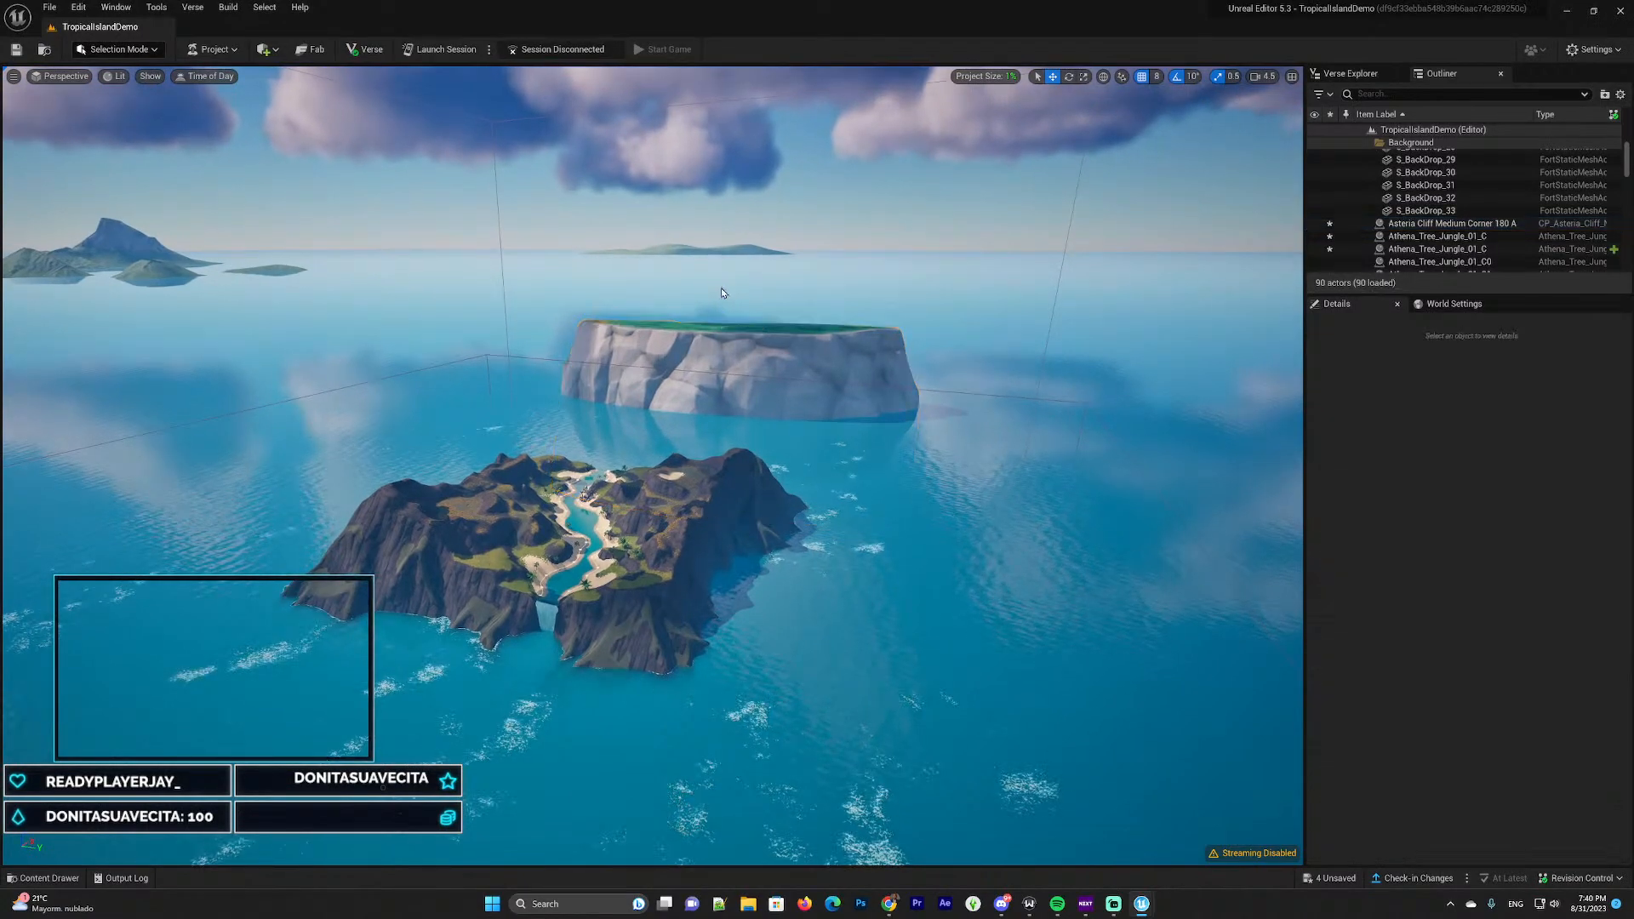
Examine the distant backdrop islands beyond the tropical island, selecting S_BackDrop_29 and S_BackDrop_28 to identify them
left_click(724, 336)
left_click_drag(743, 329, 744, 326)
right_click_drag(615, 278, 552, 278)
right_click_drag(827, 342, 786, 293)
left_click(745, 421)
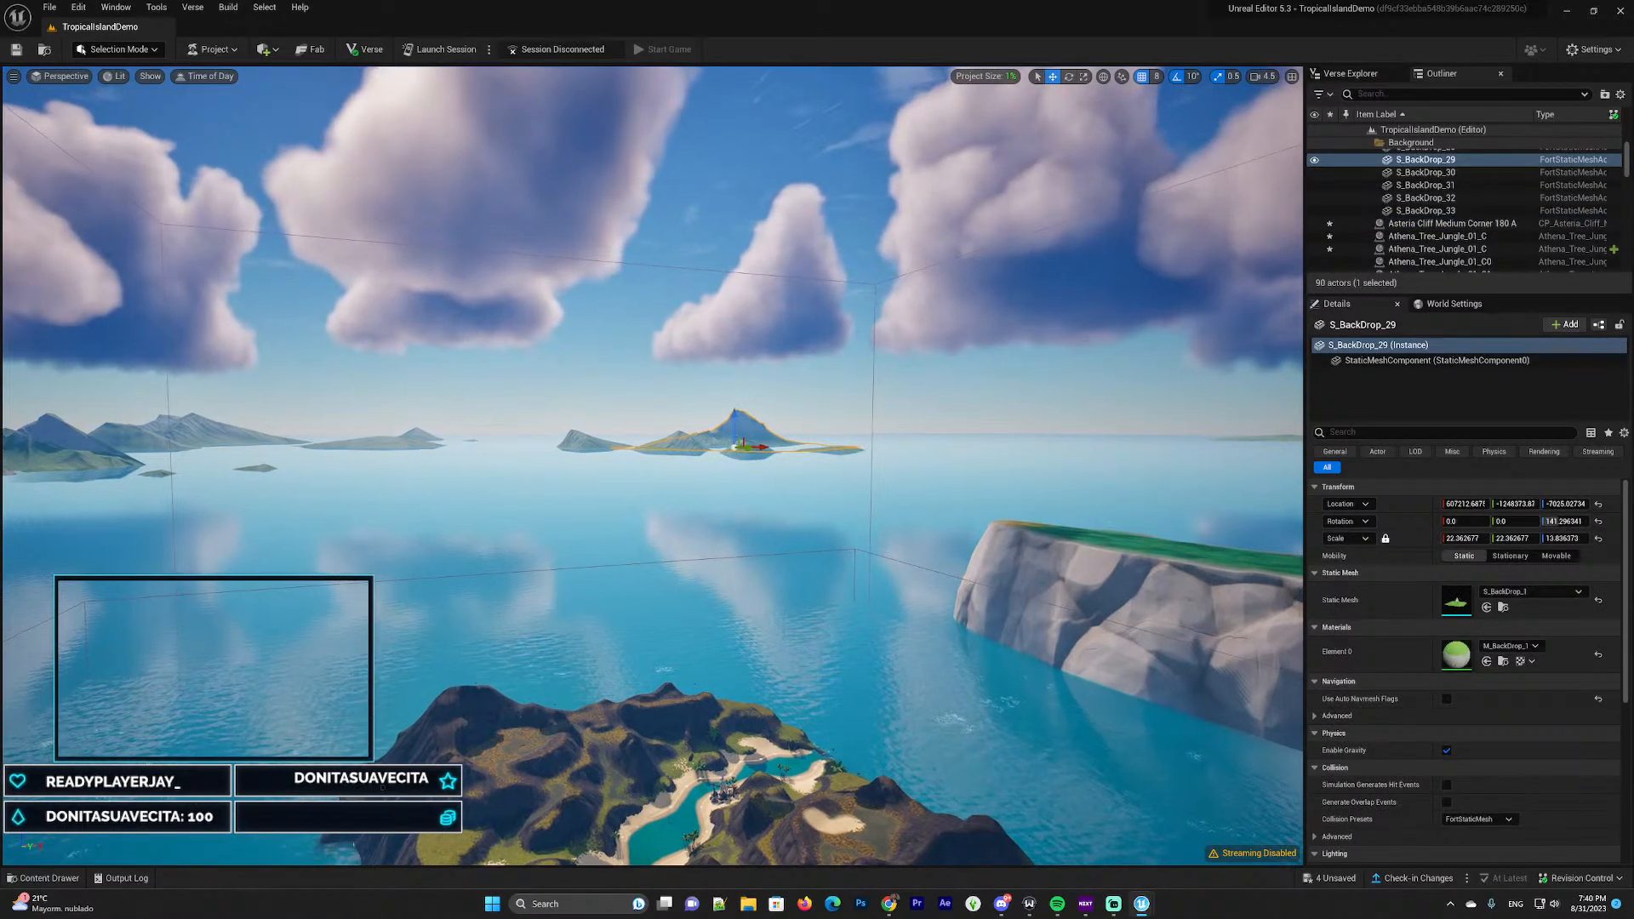
key("d")
right_click_drag(640, 462, 656, 428)
left_click(686, 433)
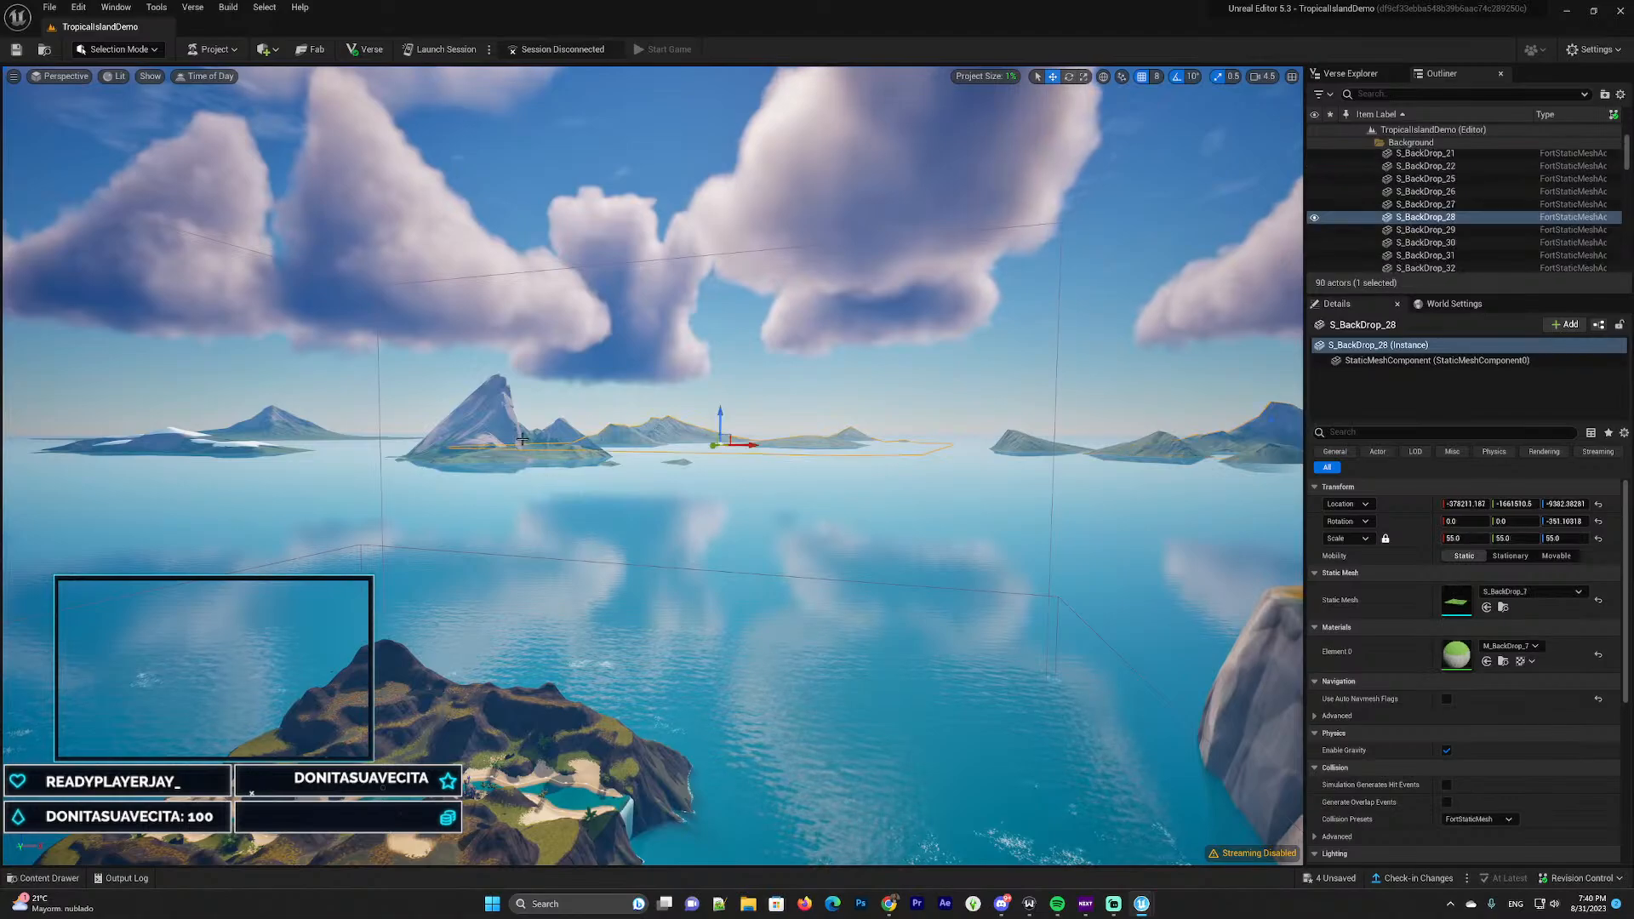
Inspect the remaining backdrop islands around the horizon, including S_BackDrop_26 and S_BackDrop_31, back around to the large cliff
left_click(501, 433)
right_click_drag(500, 433, 374, 427)
key("d")
right_click_drag(690, 433, 247, 390)
left_click(593, 412)
key("d")
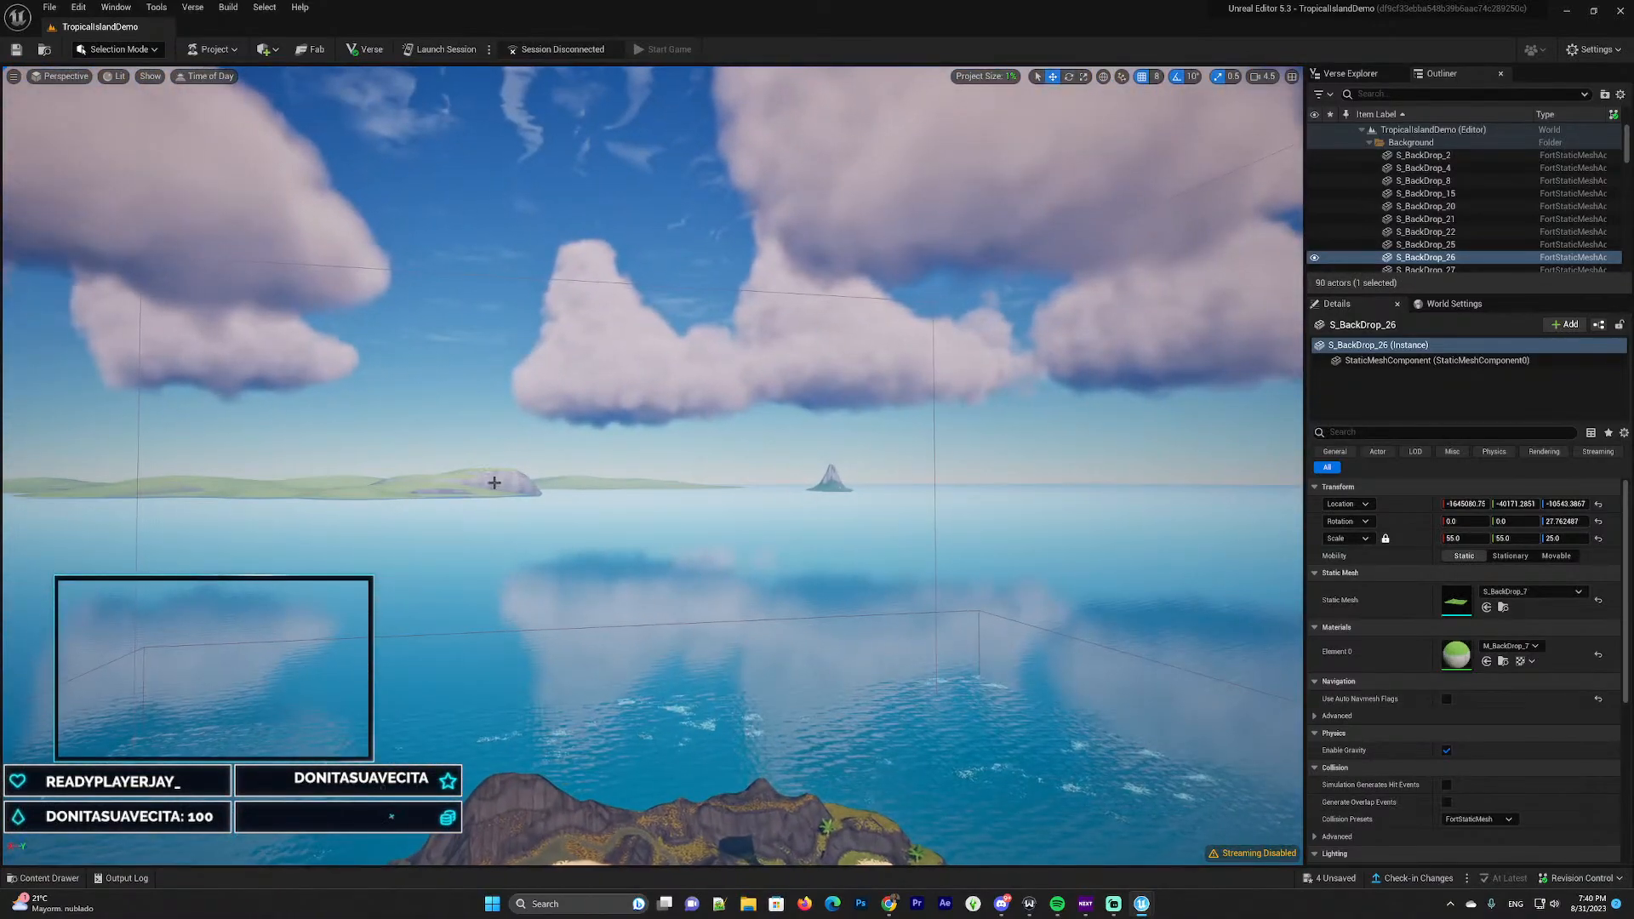
left_click(493, 482)
left_click(643, 484)
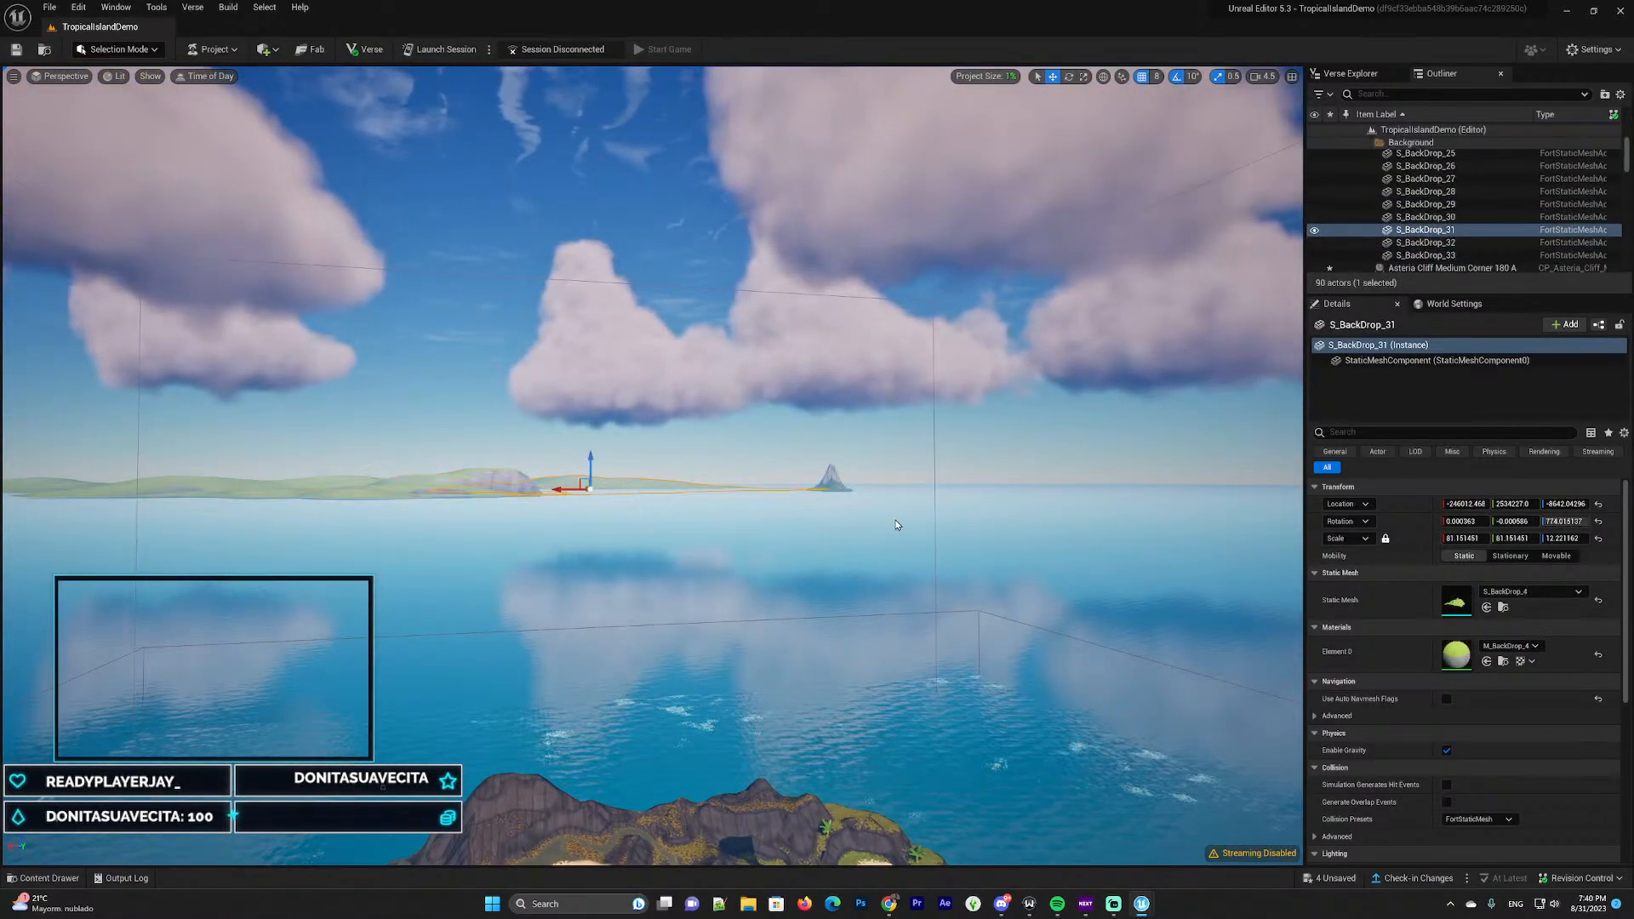
right_click_drag(738, 485, 873, 498)
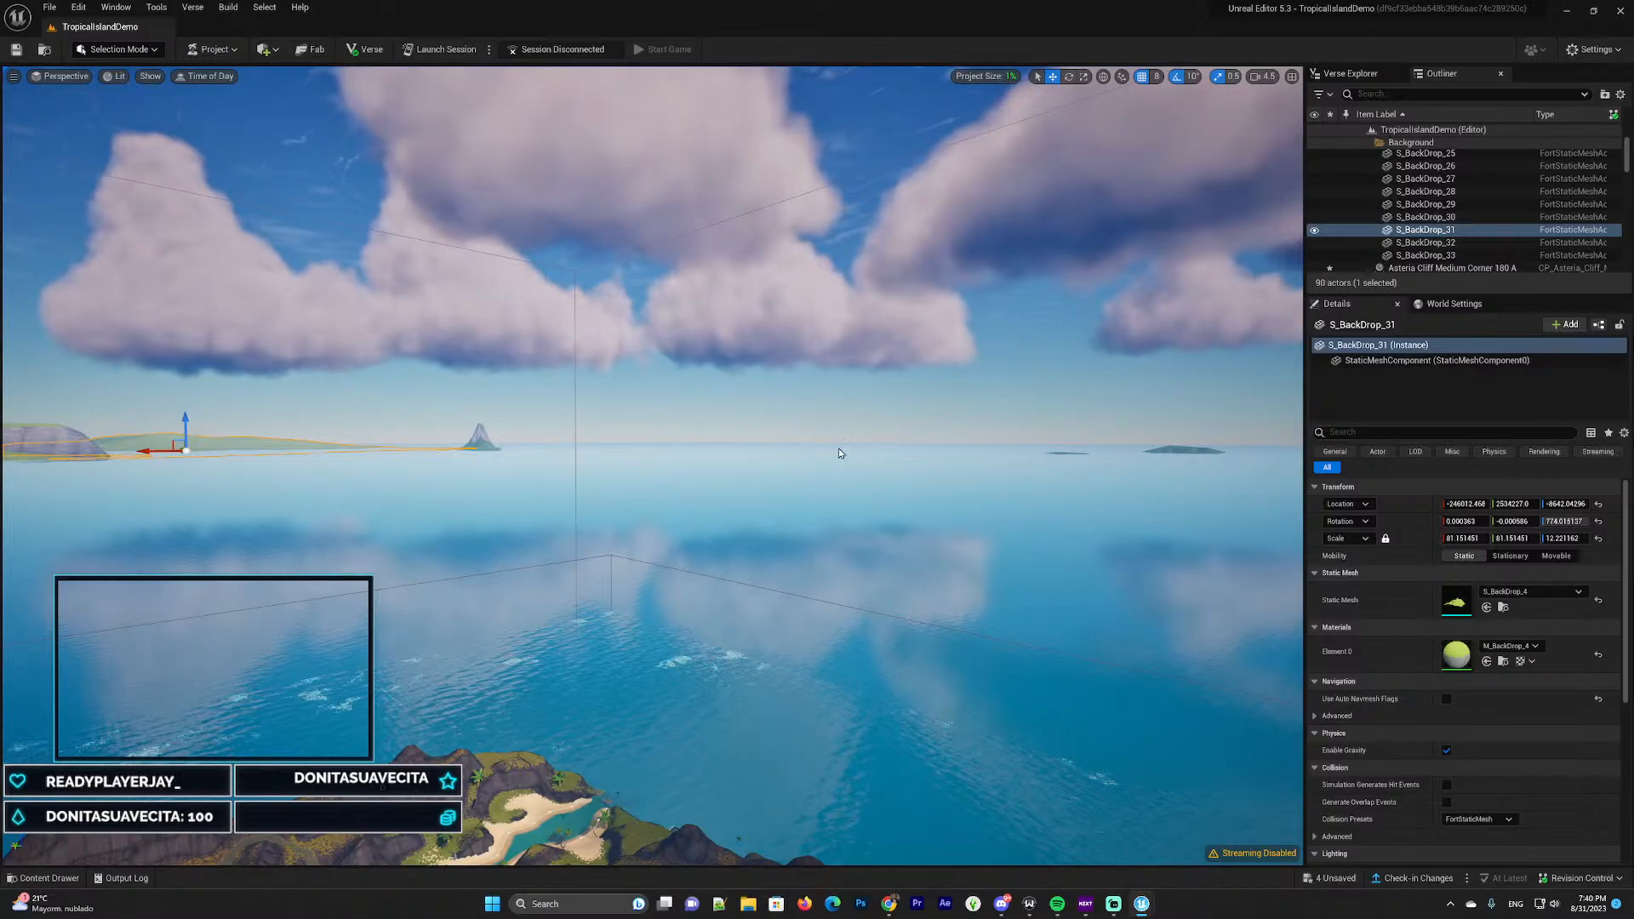
right_click_drag(838, 452, 365, 484)
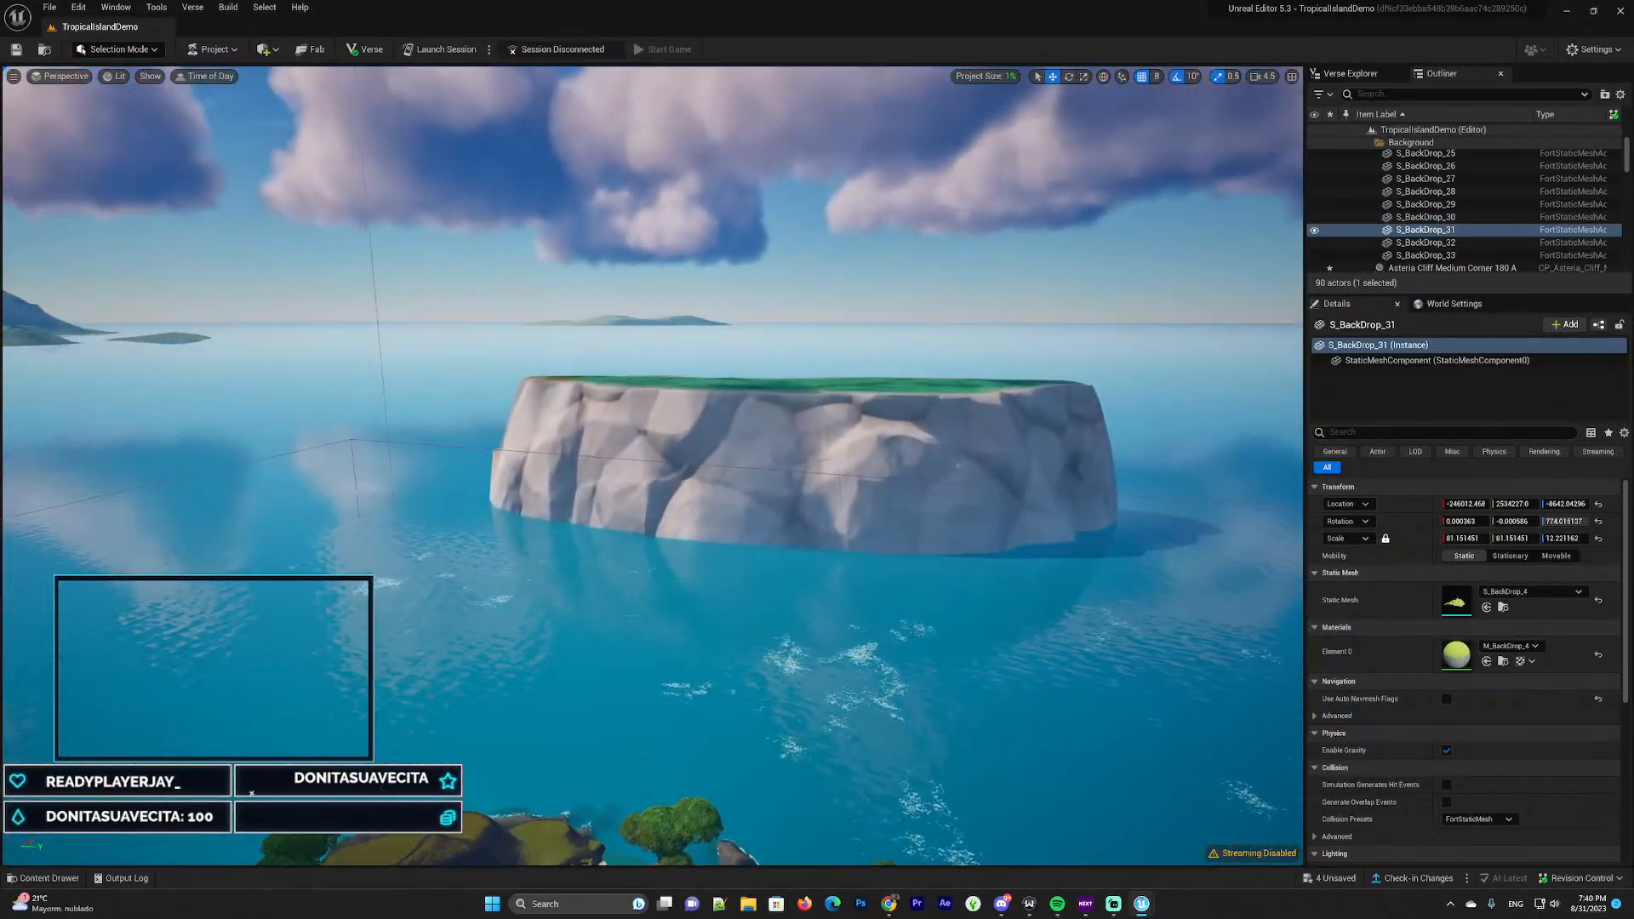
Delete the large Asteria cliff behind the island
left_click(786, 468)
key("Delete")
right_click_drag(784, 480, 764, 430)
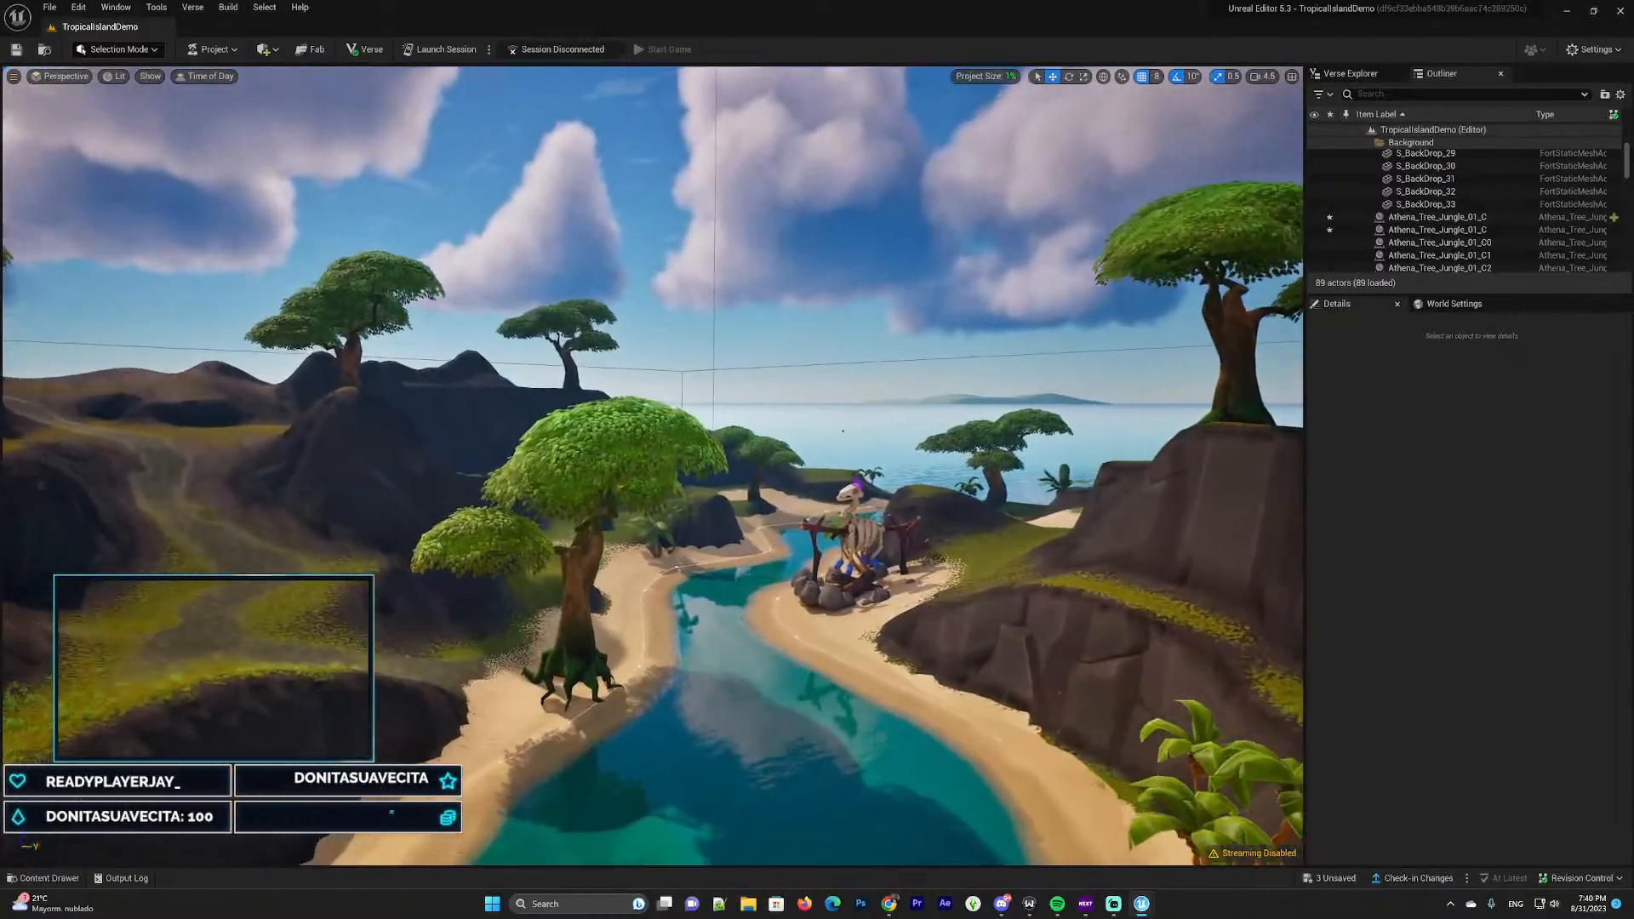
right_click_drag(564, 428, 586, 427)
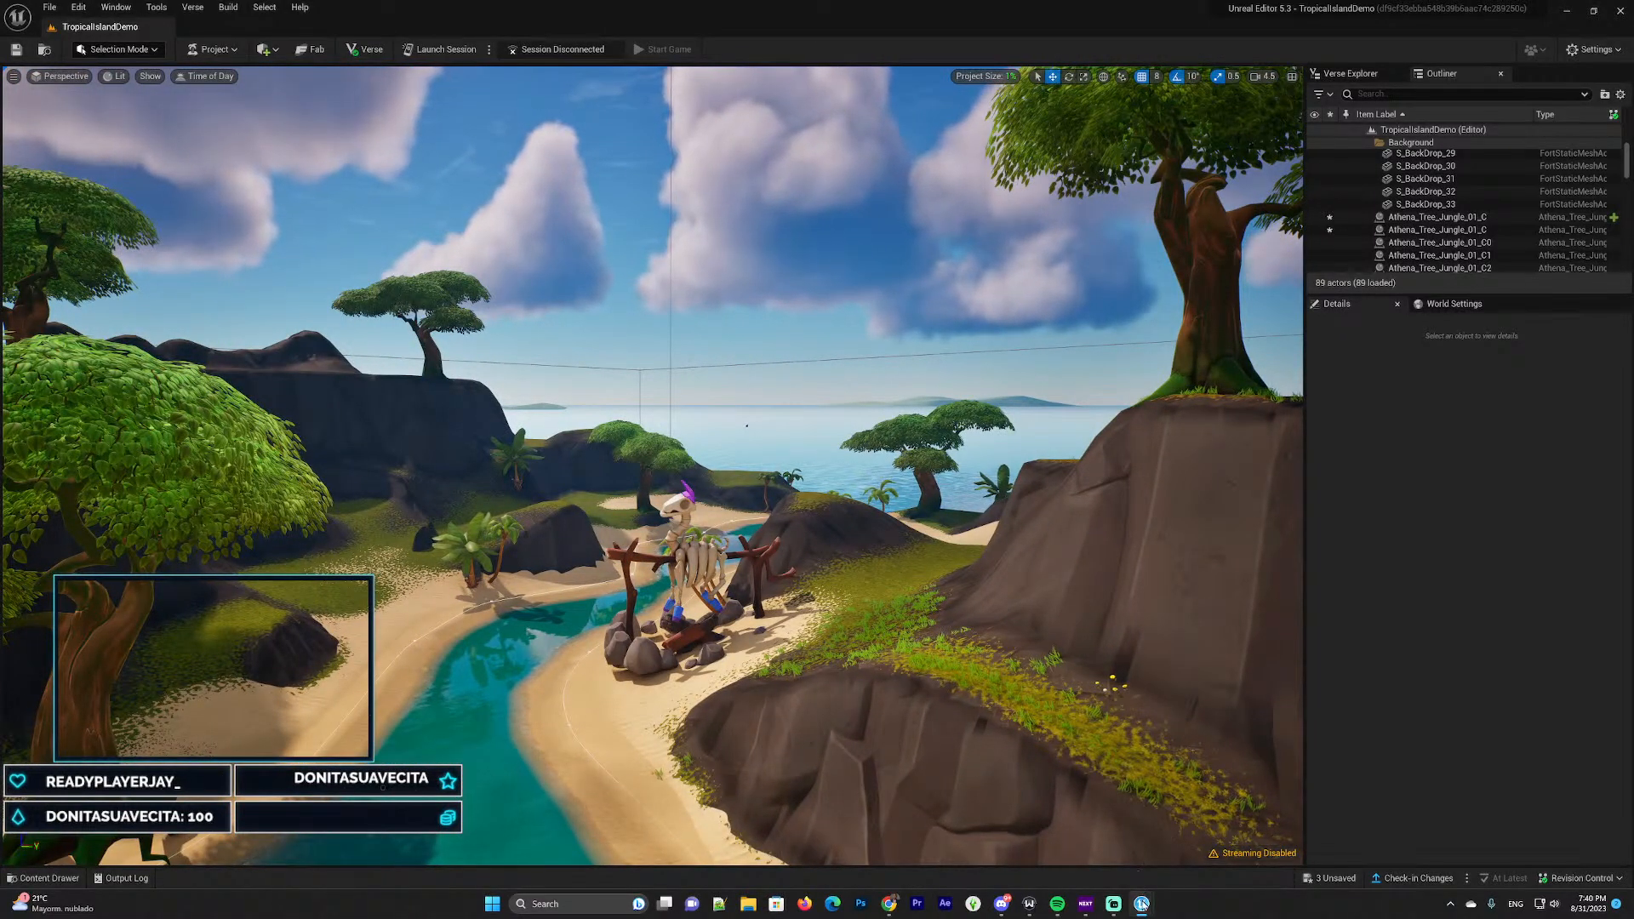
Switch to Chrome and view the Fortnite Creator Portal and the Your First Hour in UEFN course
mouse_move(1140, 903)
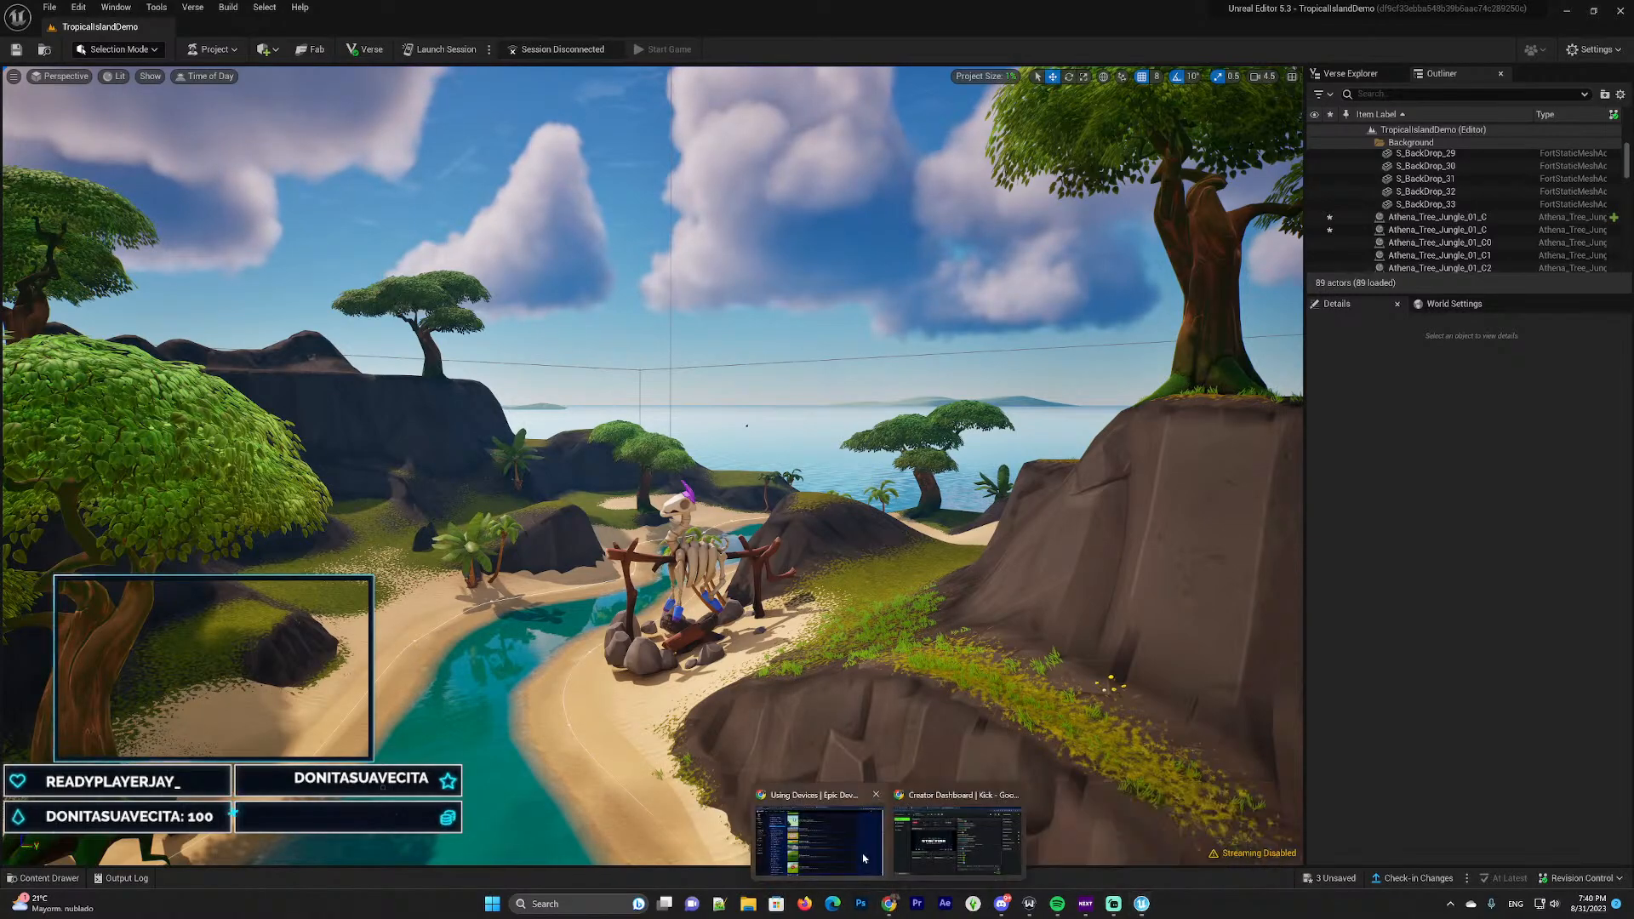
left_click(817, 830)
scroll(666, 185, "up", 4)
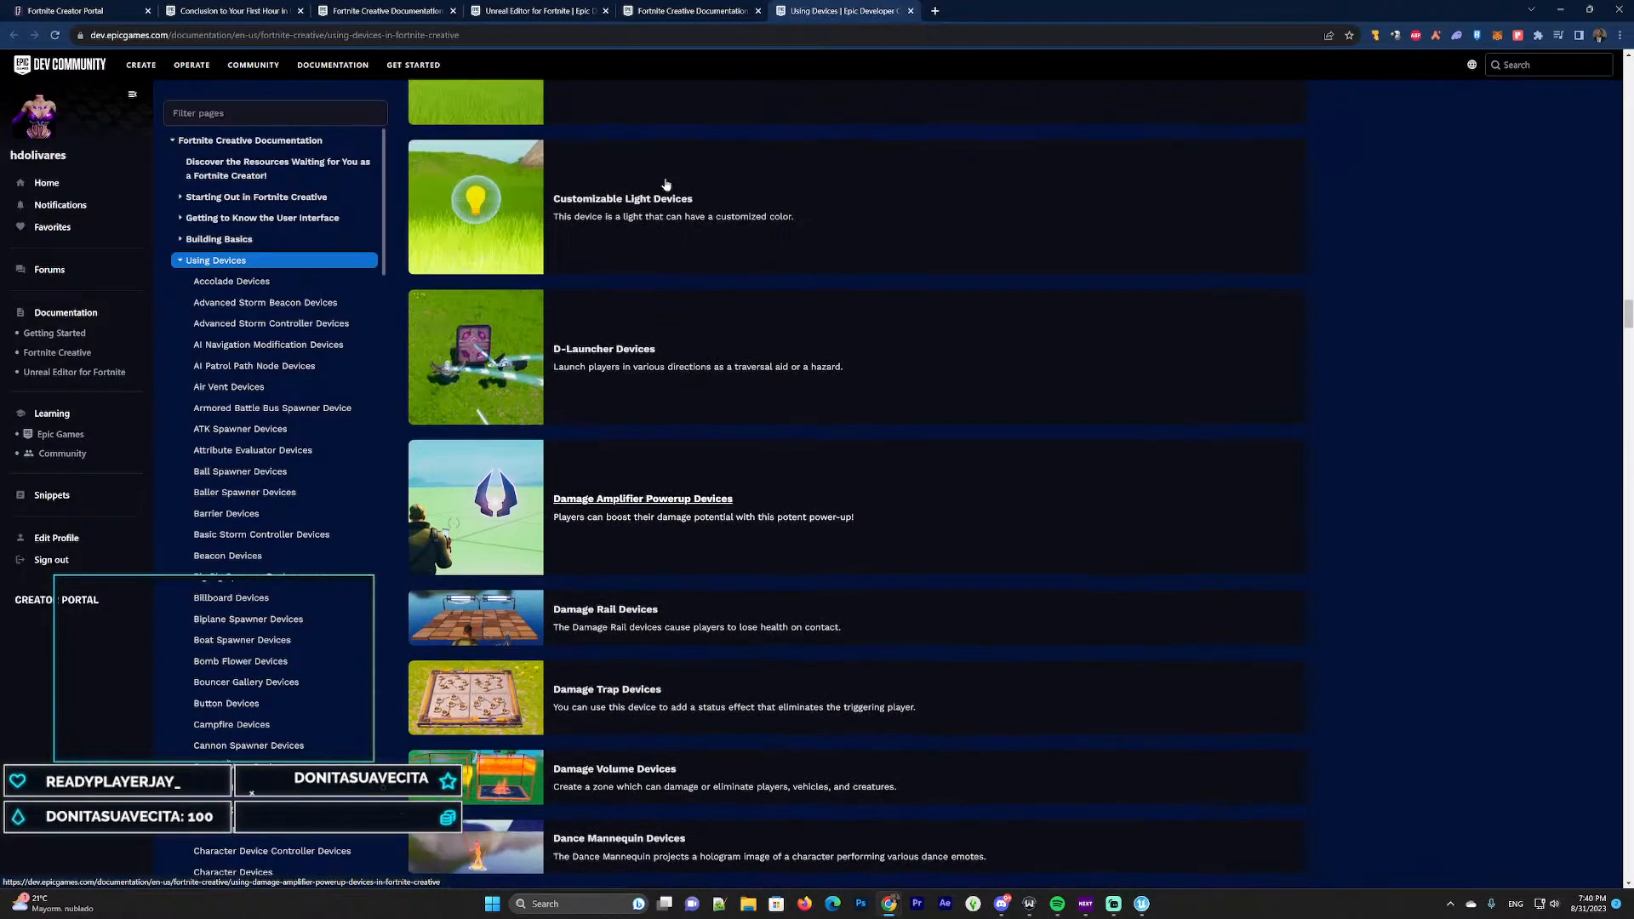
left_click(126, 10)
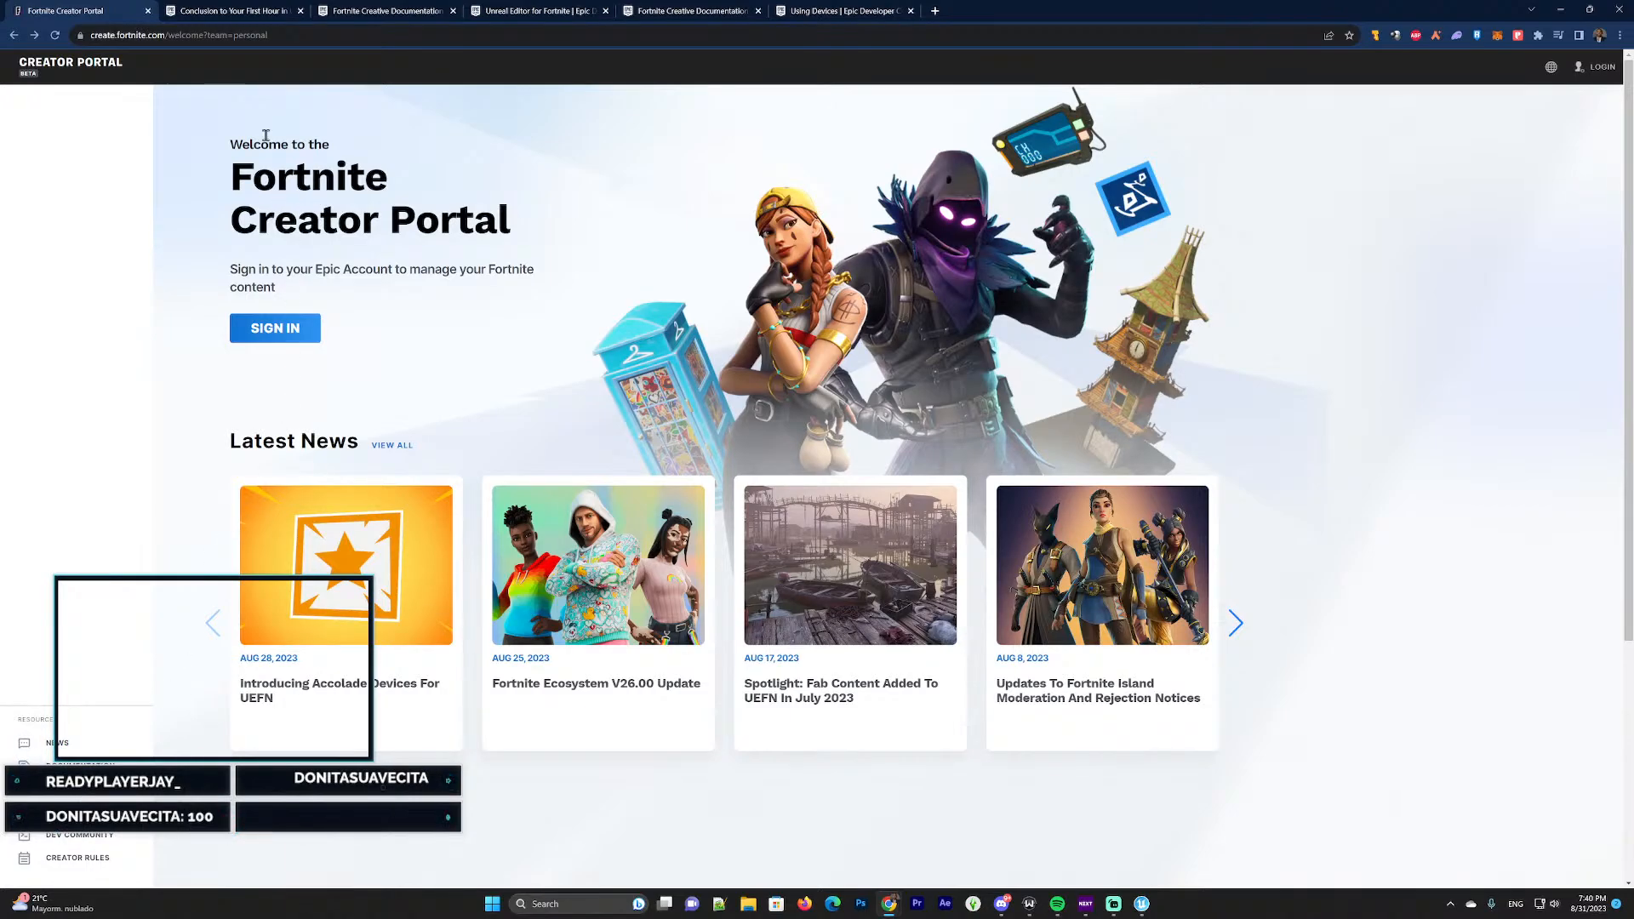
left_click(238, 6)
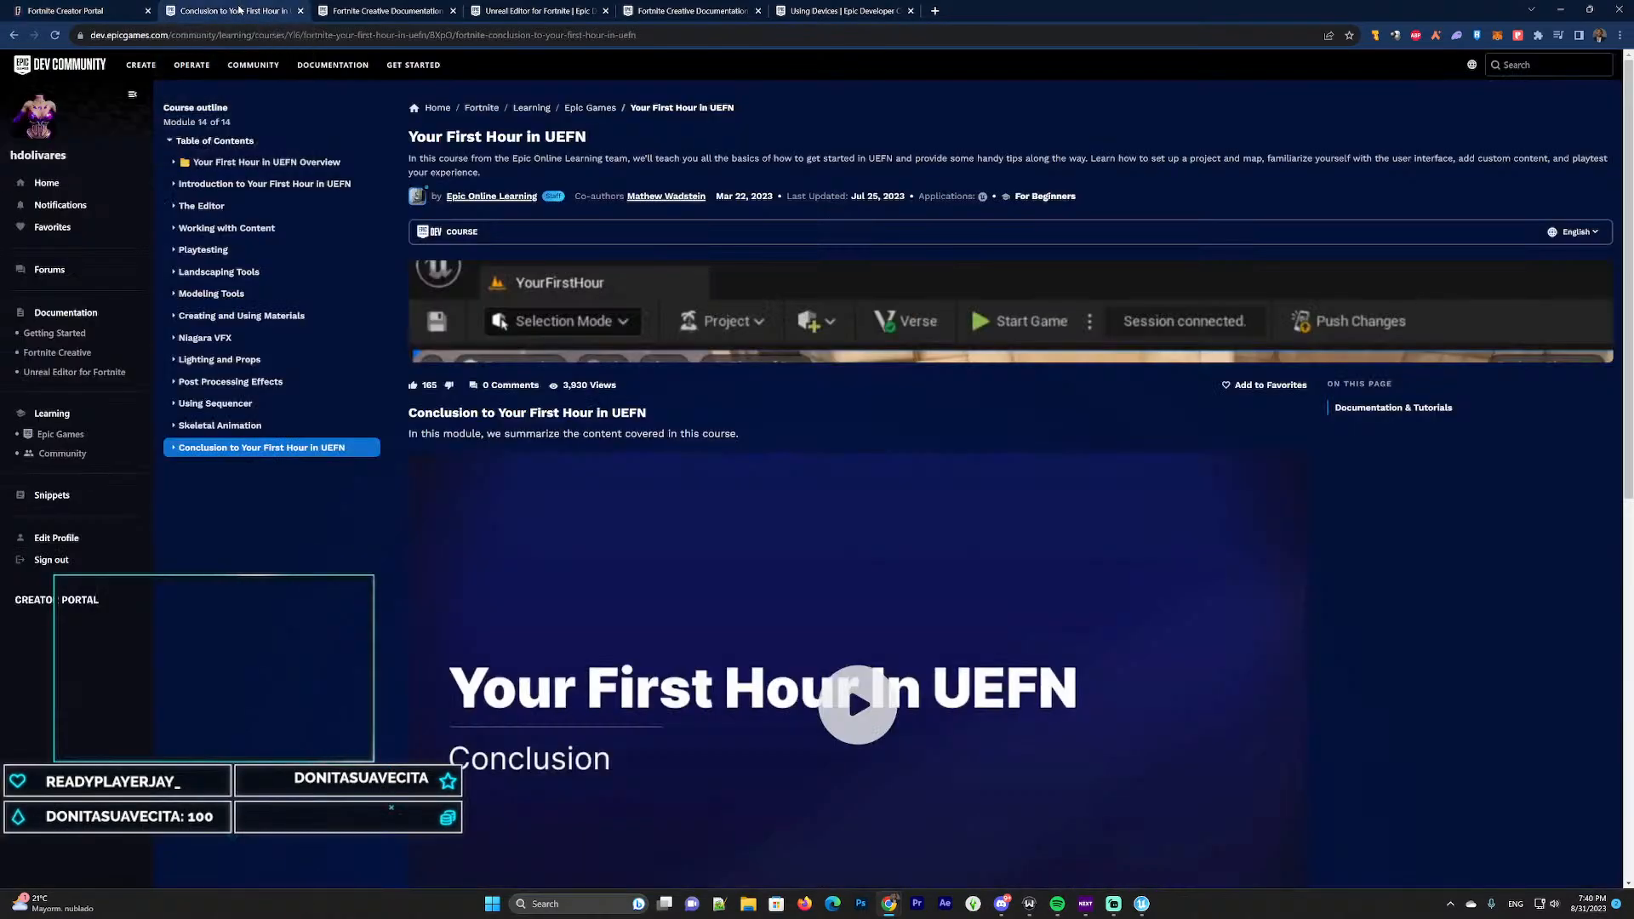
left_click(374, 6)
left_click(279, 7)
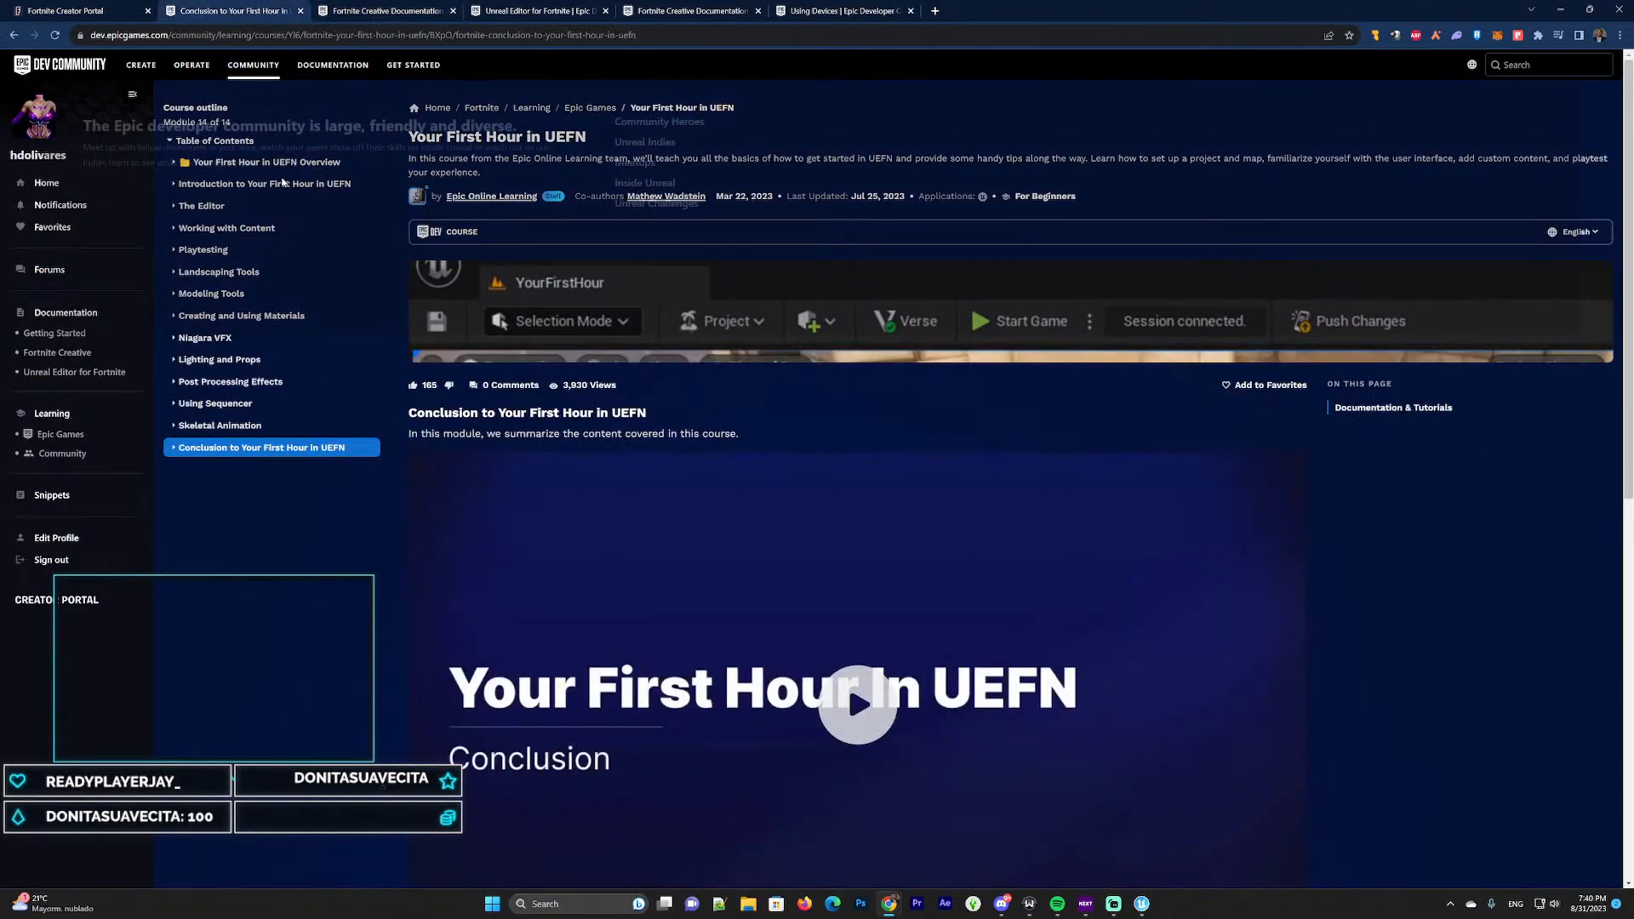
Look through the topics on the Fortnite Creative Documentation page and reopen its main page
left_click(387, 10)
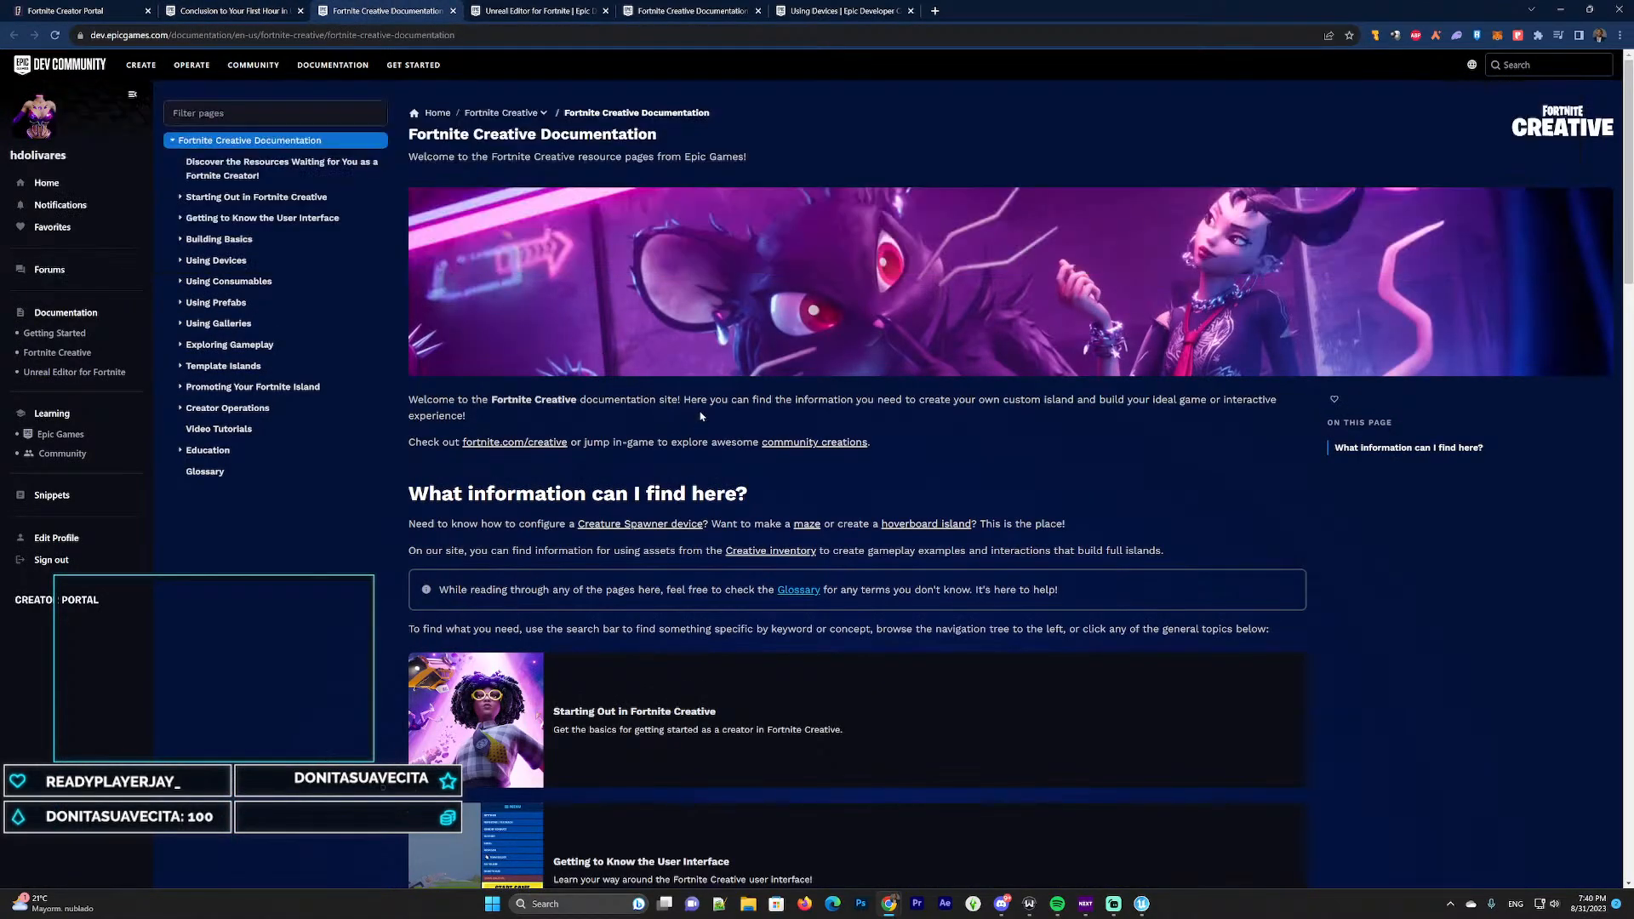
scroll(701, 415, "down", 11)
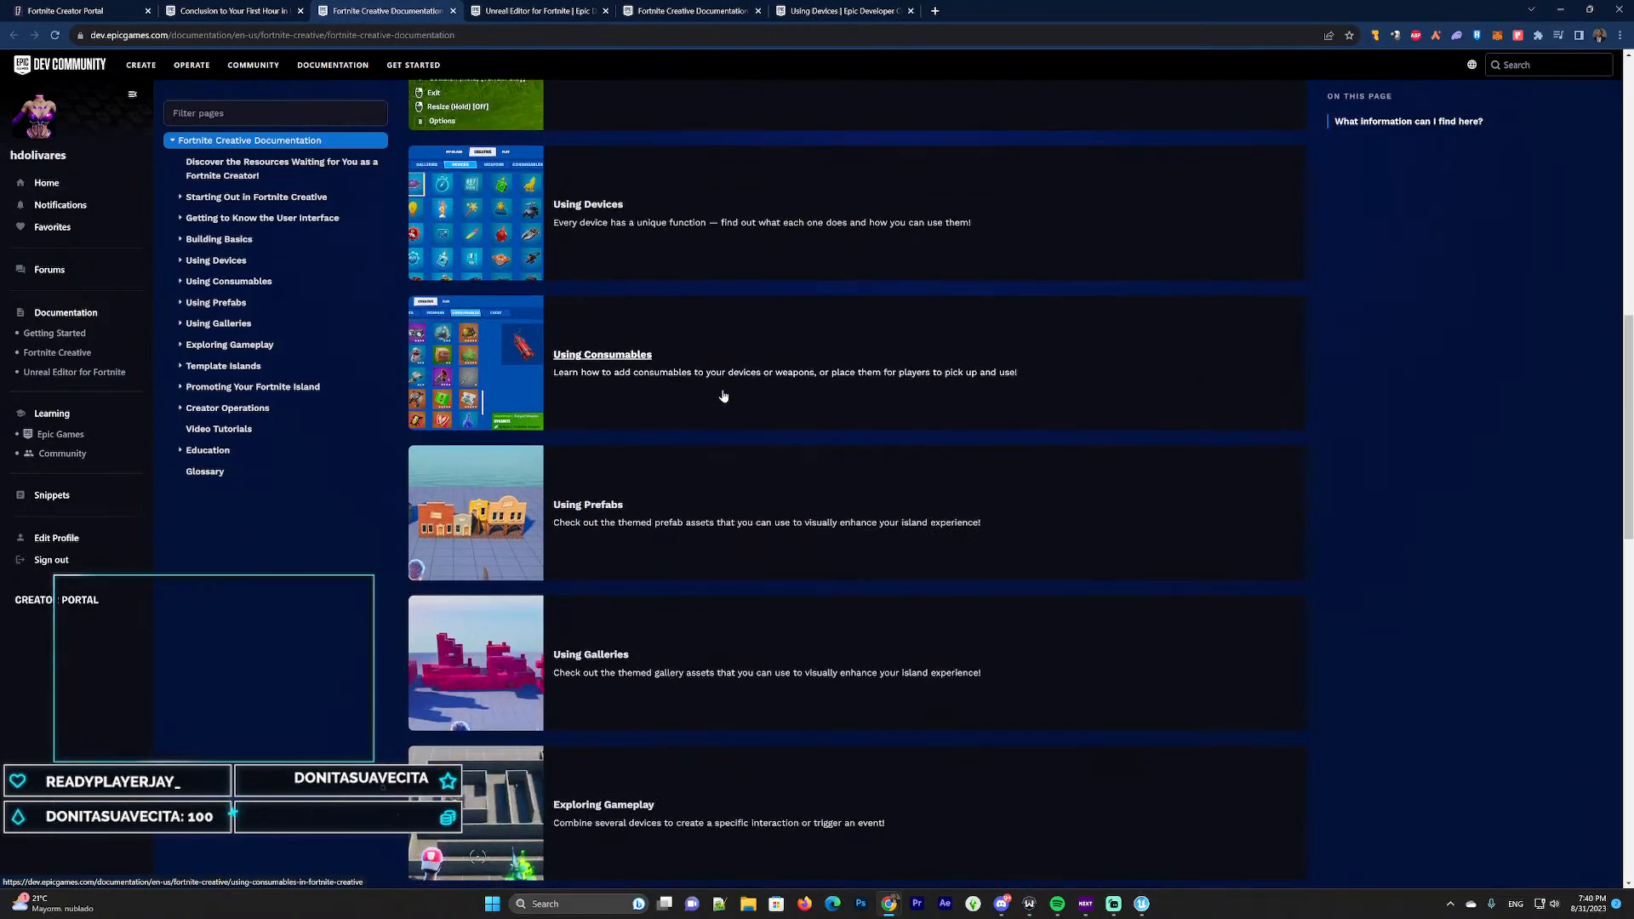
scroll(723, 396, "up", 4)
scroll(689, 406, "down", 2)
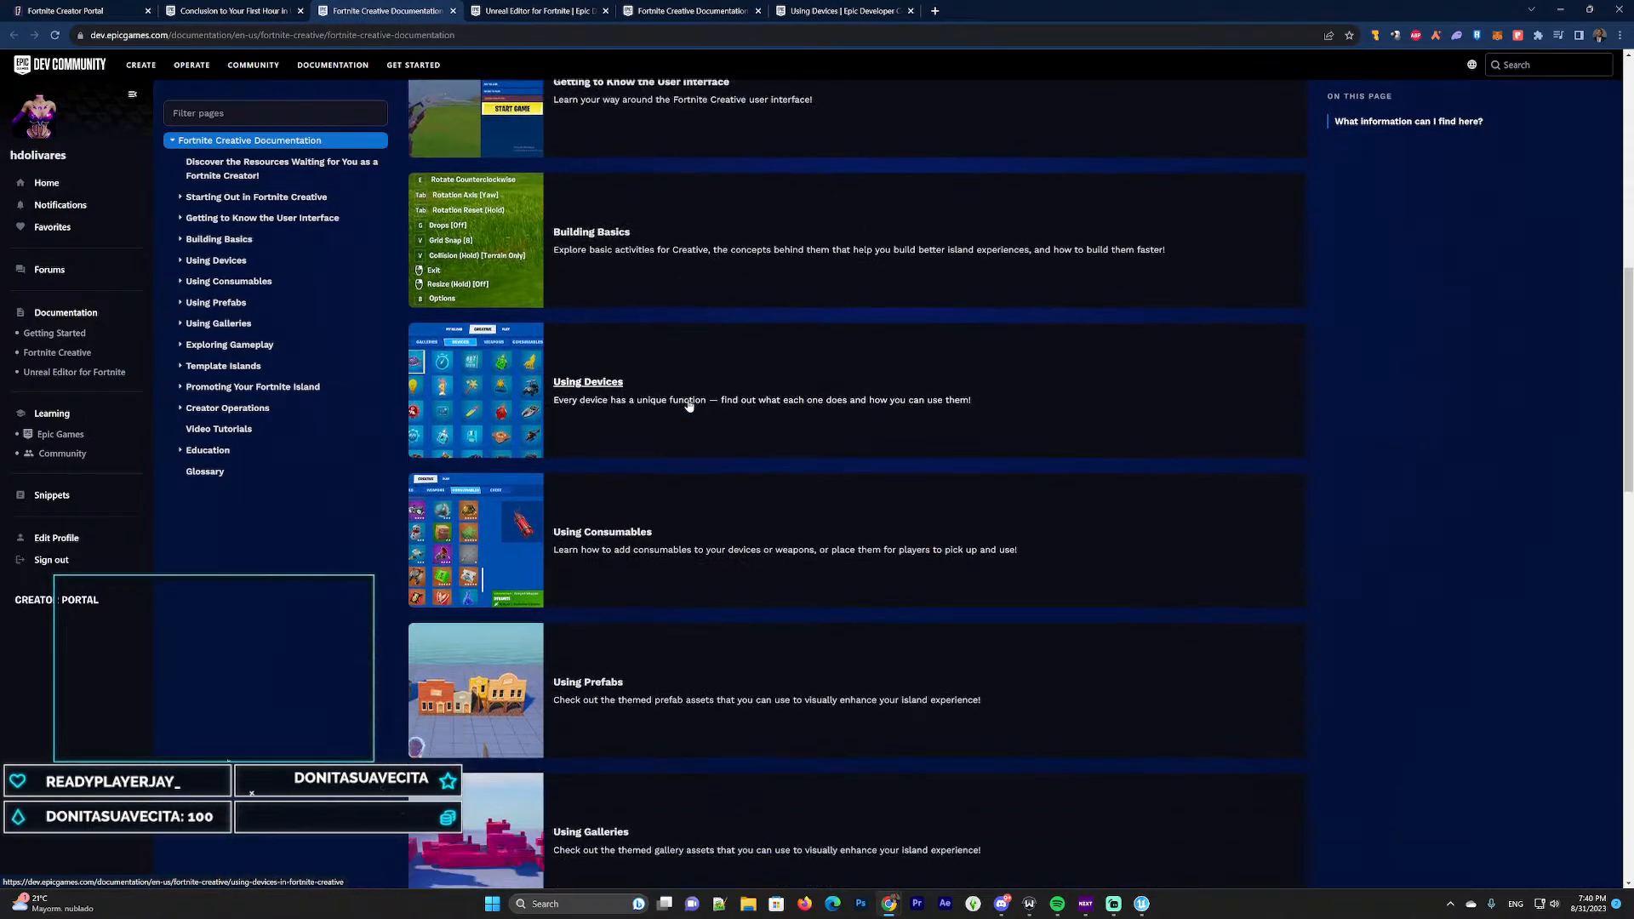
scroll(689, 405, "down", 1)
left_click(234, 141)
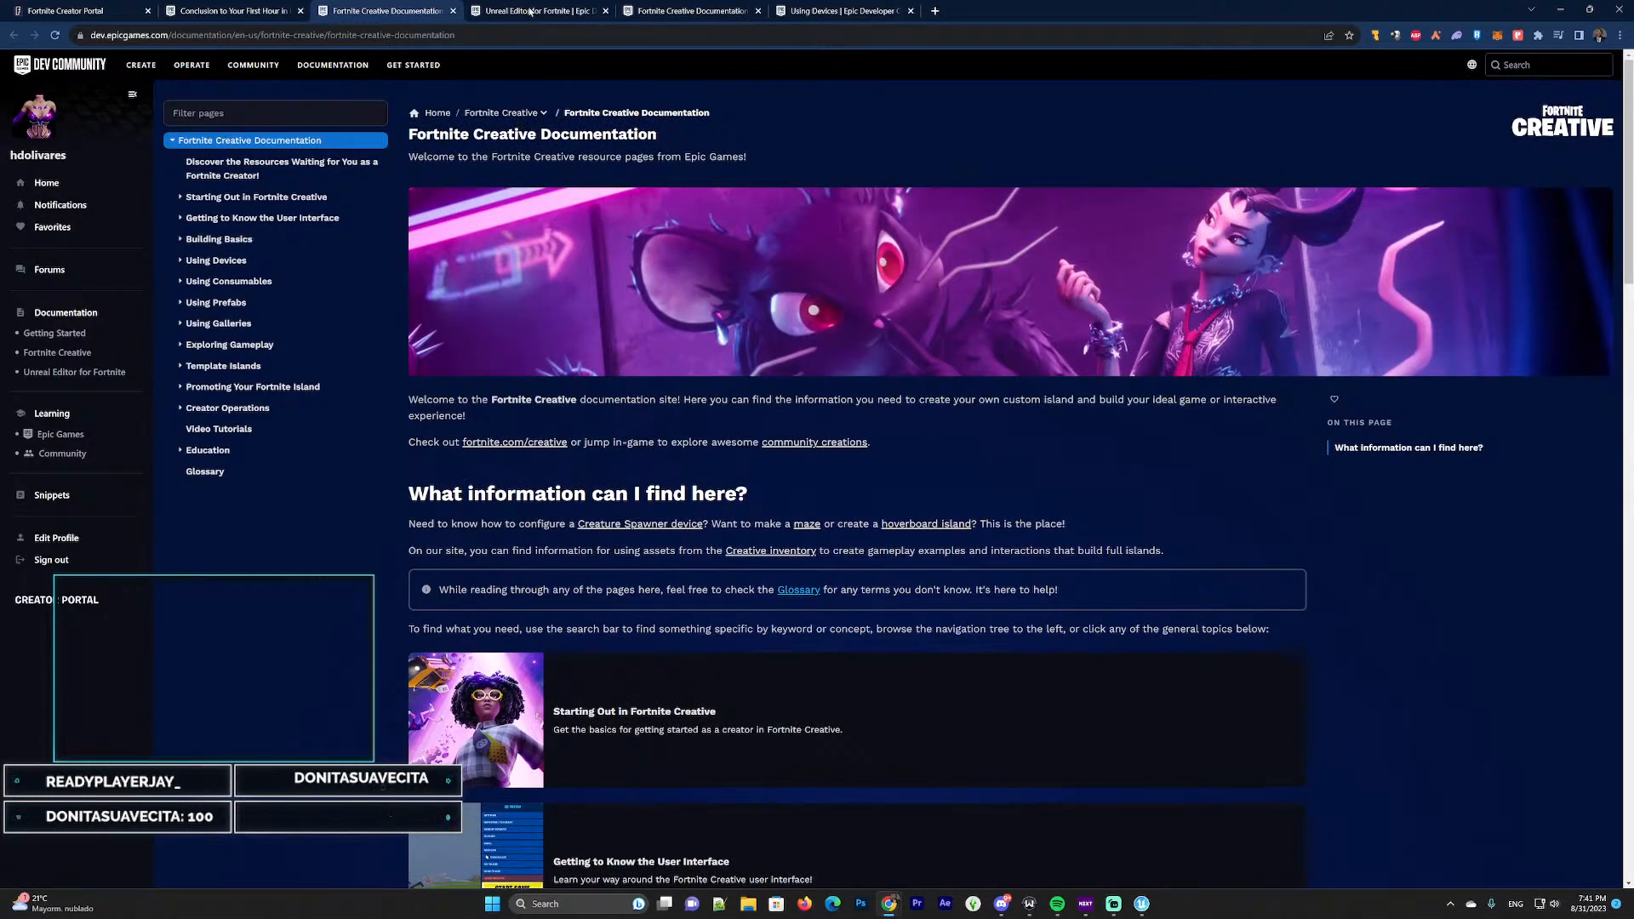
Review the Unreal Editor for Fortnite getting-started page and the second open Fortnite Creative Documentation page
mouse_move(529, 6)
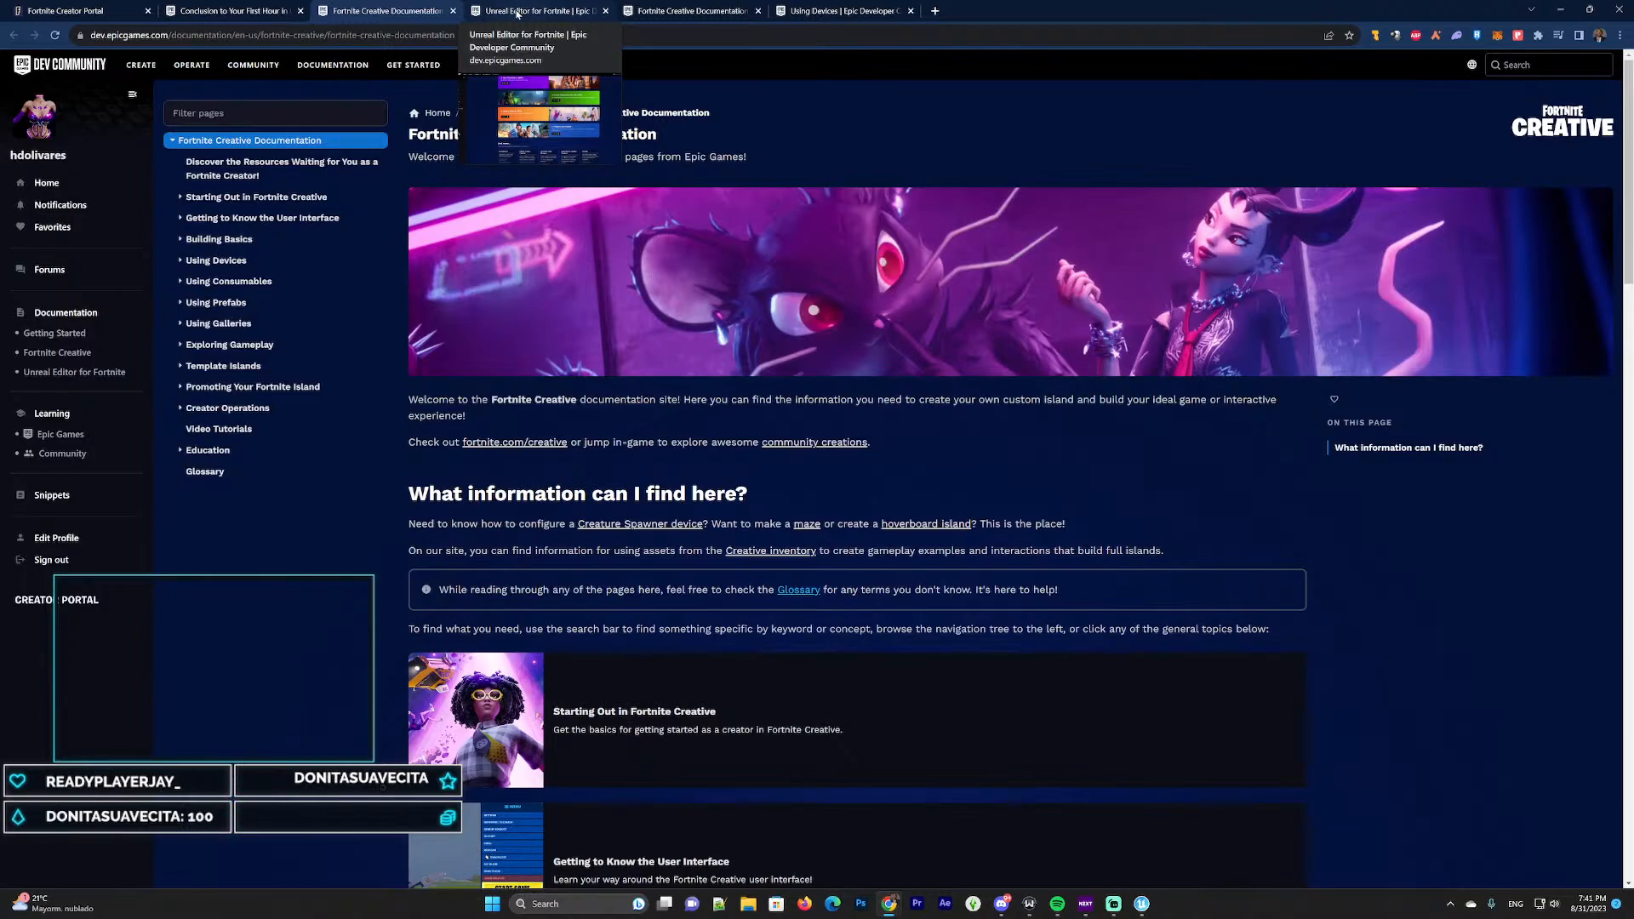
left_click(516, 13)
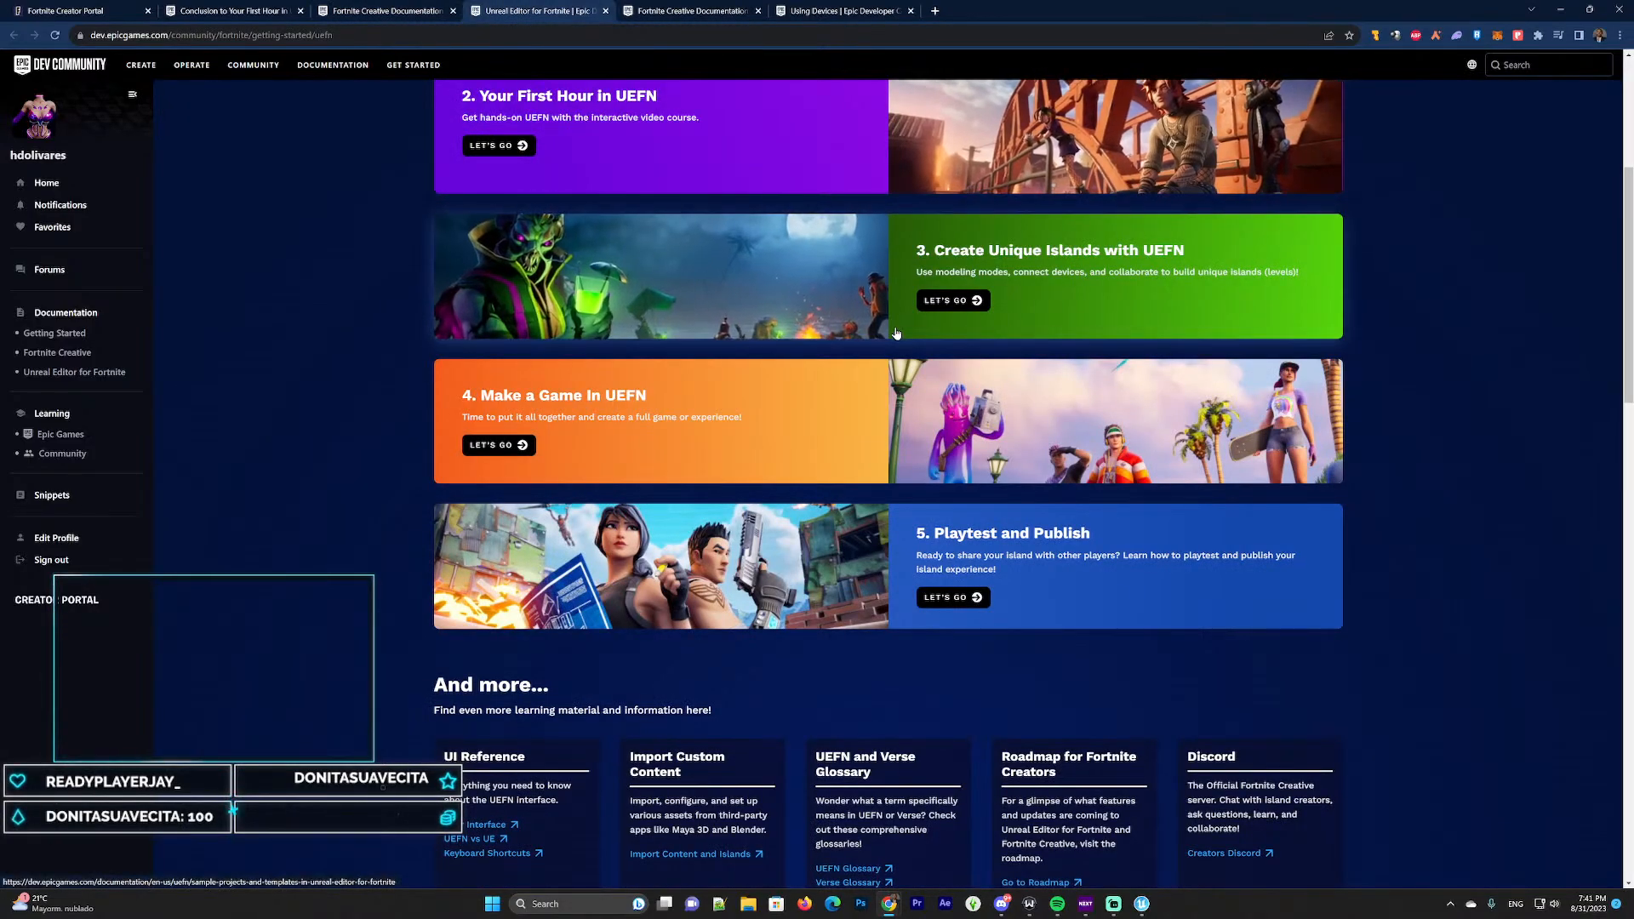
scroll(913, 318, "up", 4)
scroll(913, 318, "up", 1)
scroll(704, 266, "down", 3)
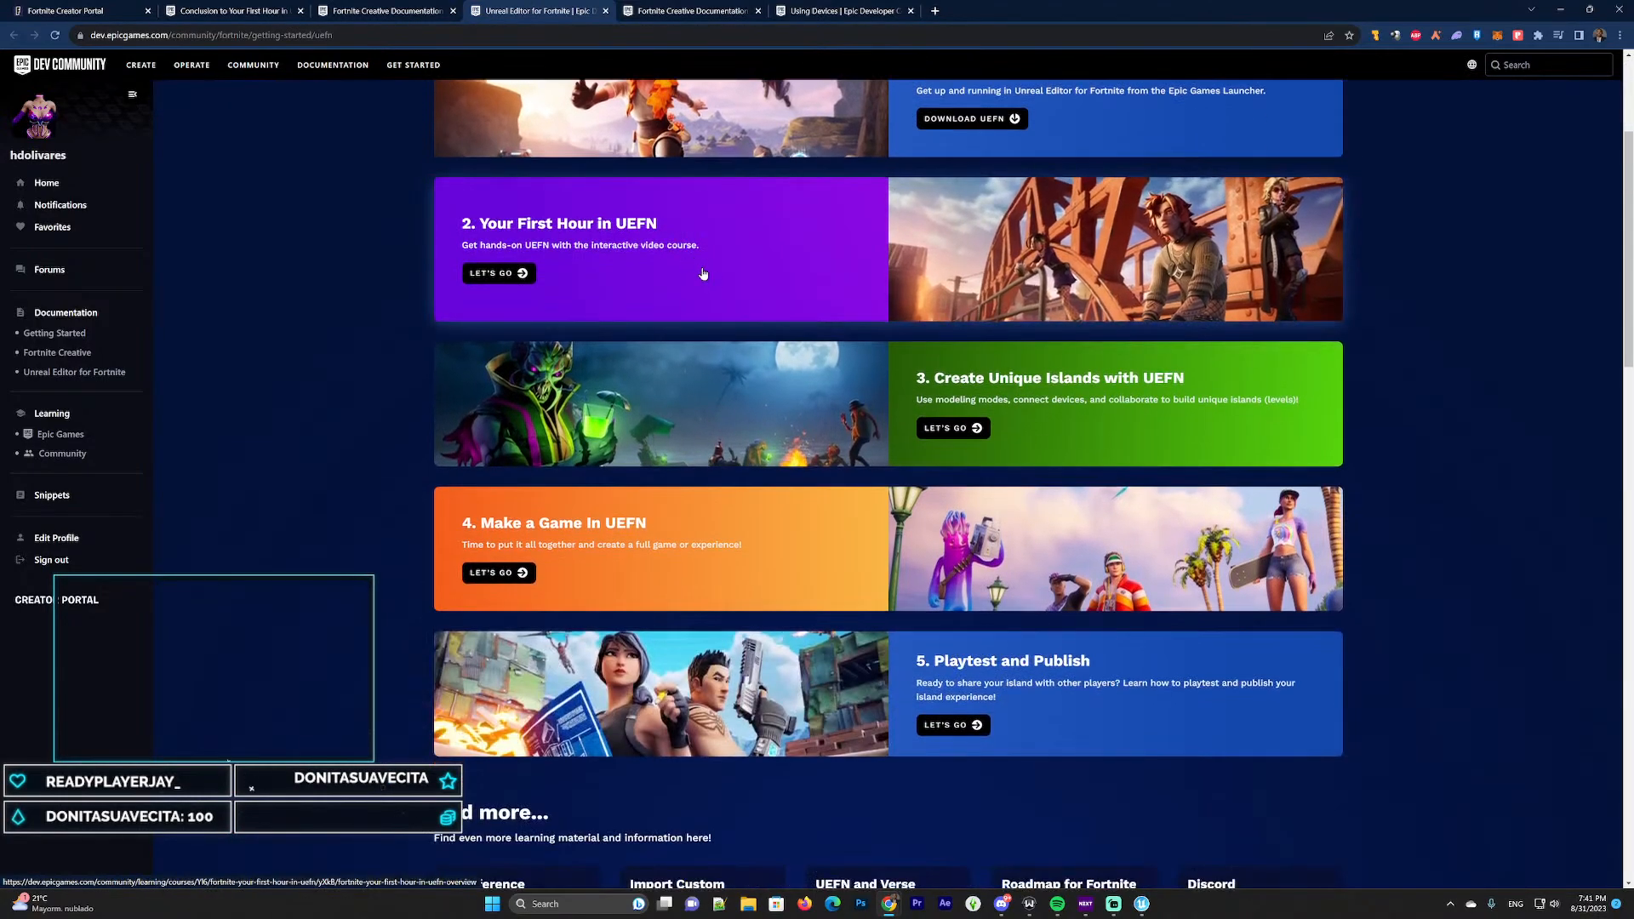
scroll(711, 280, "up", 3)
key("ctrl+Tab")
scroll(705, 230, "down", 3)
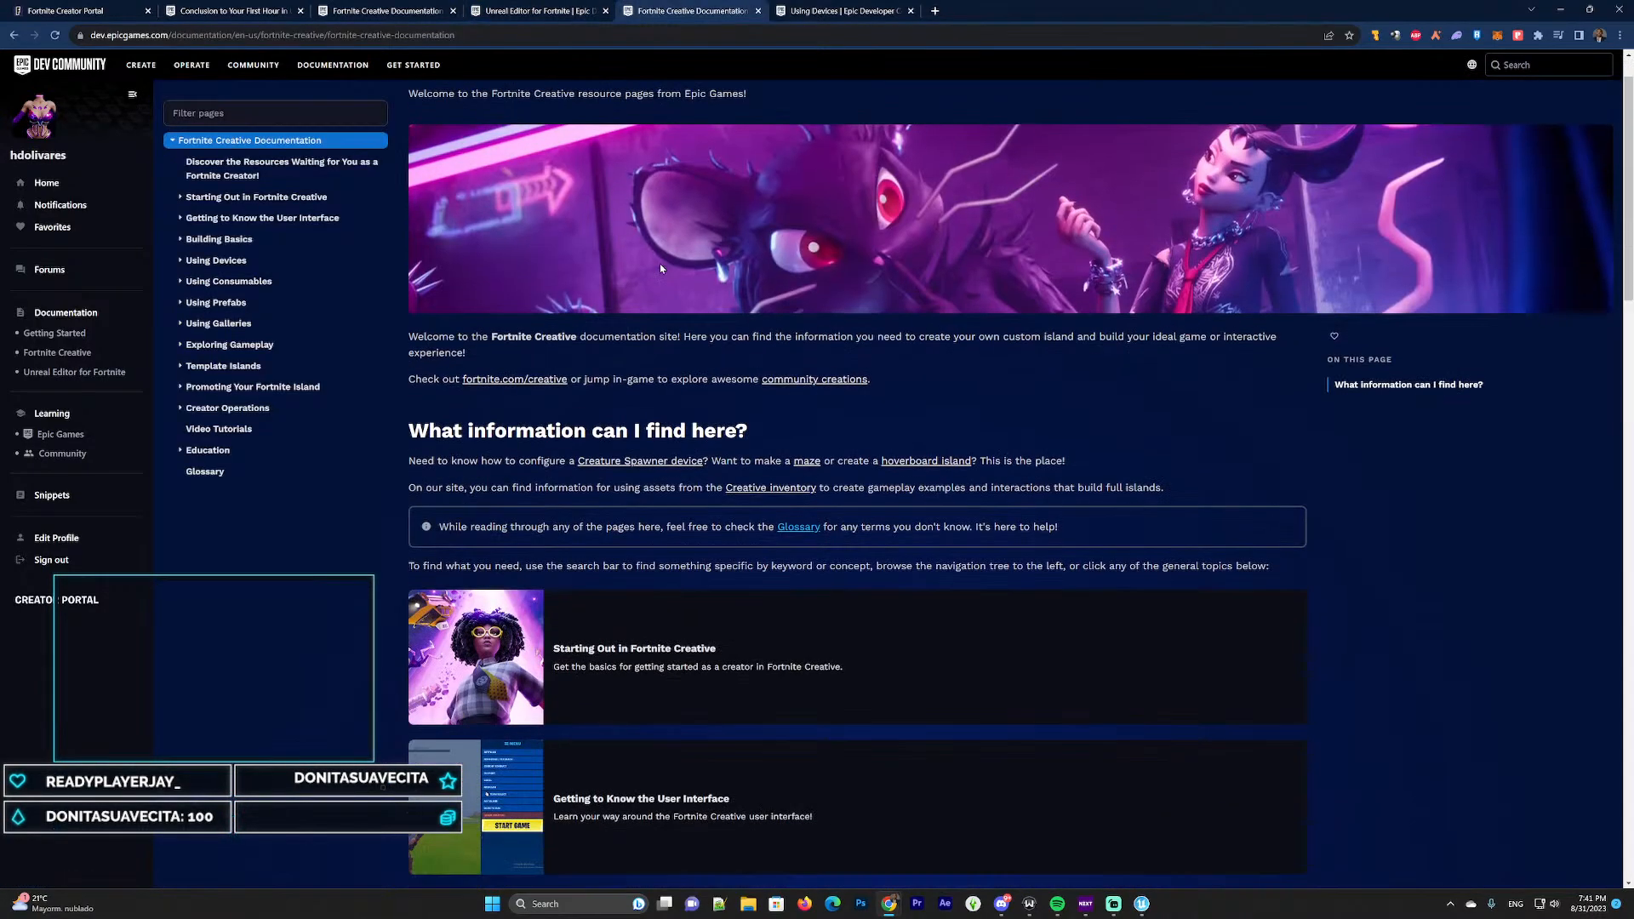
scroll(704, 229, "up", 3)
Browse the Using Devices documentation through its list of device types, as far as Hover Platform Devices
left_click(836, 10)
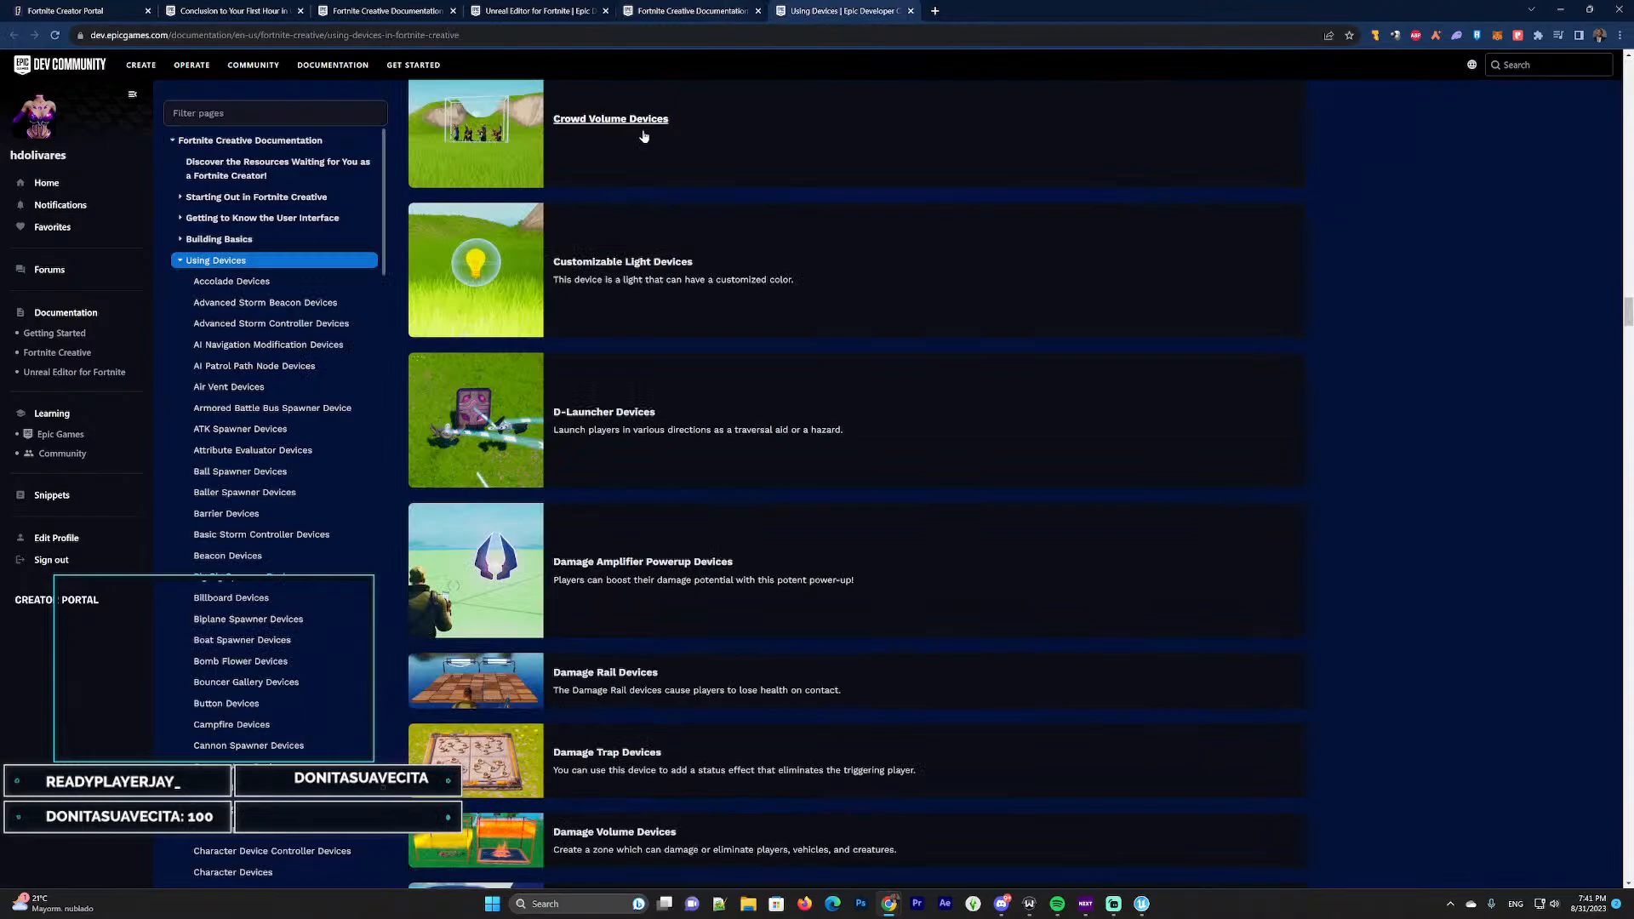
scroll(643, 136, "up", 20)
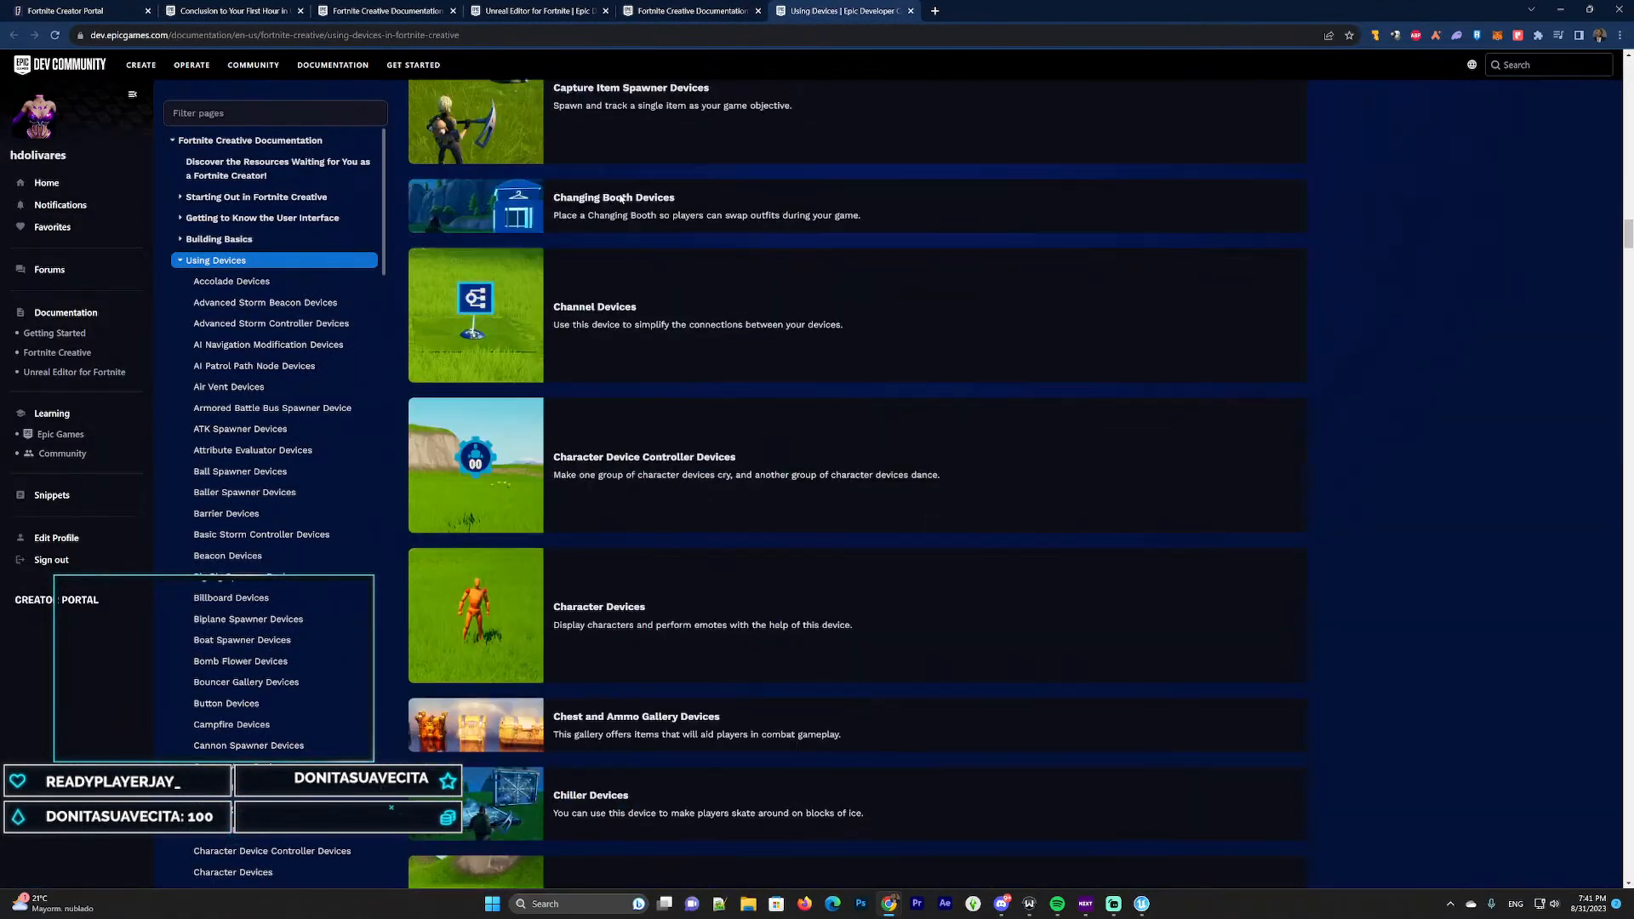
scroll(621, 198, "up", 1)
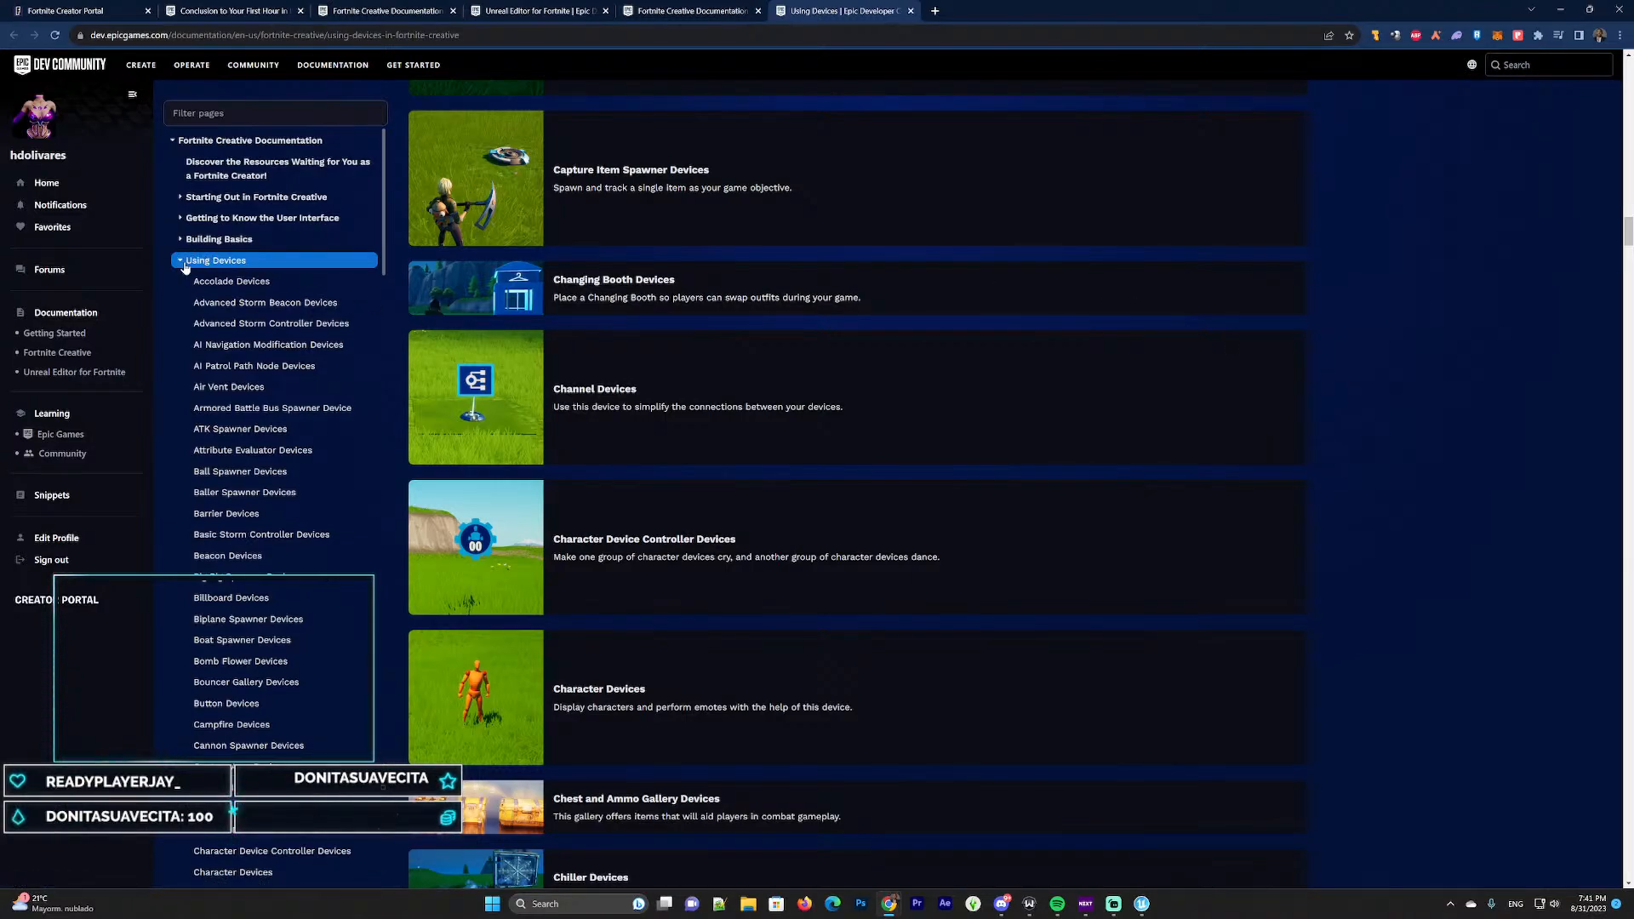
scroll(1406, 225, "down", 4)
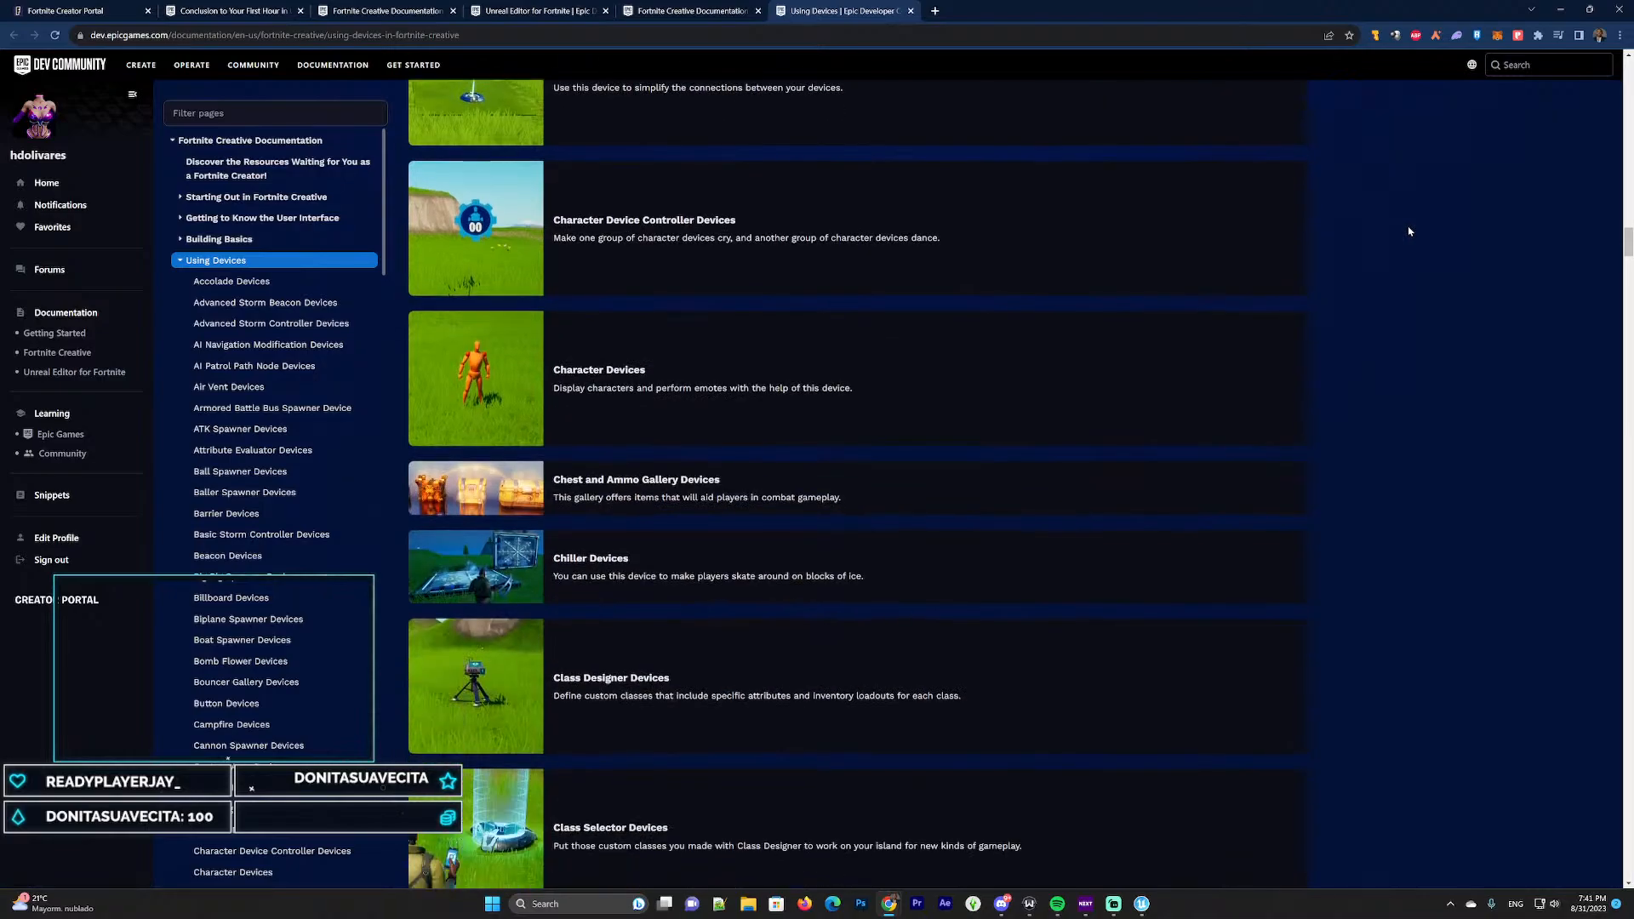
scroll(1408, 231, "down", 20)
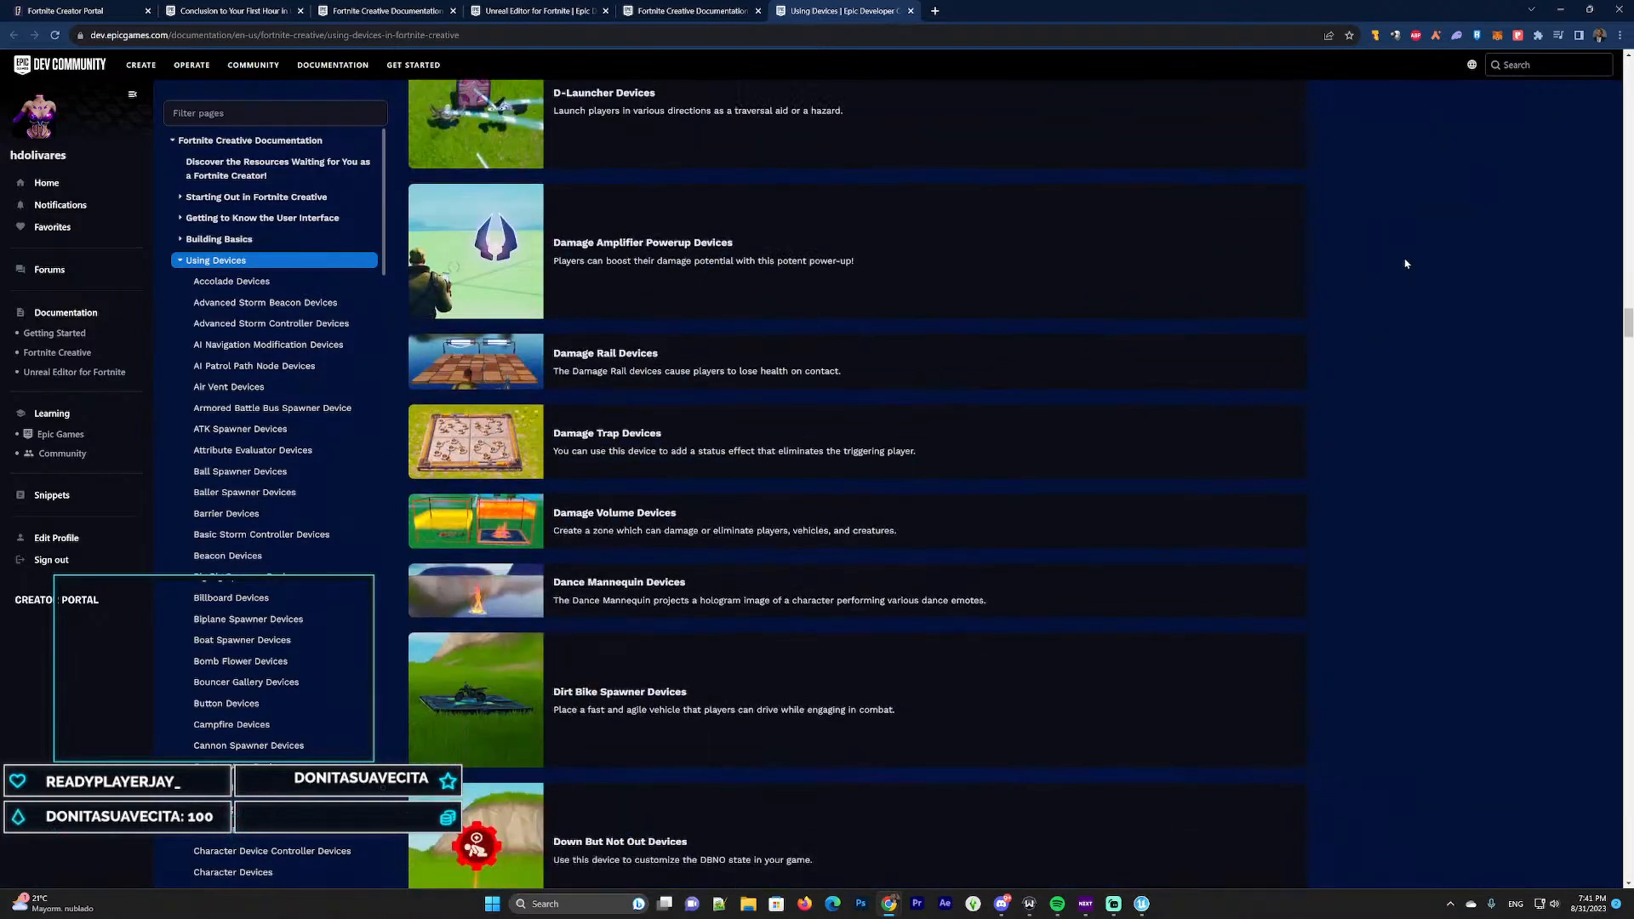
scroll(1405, 264, "down", 15)
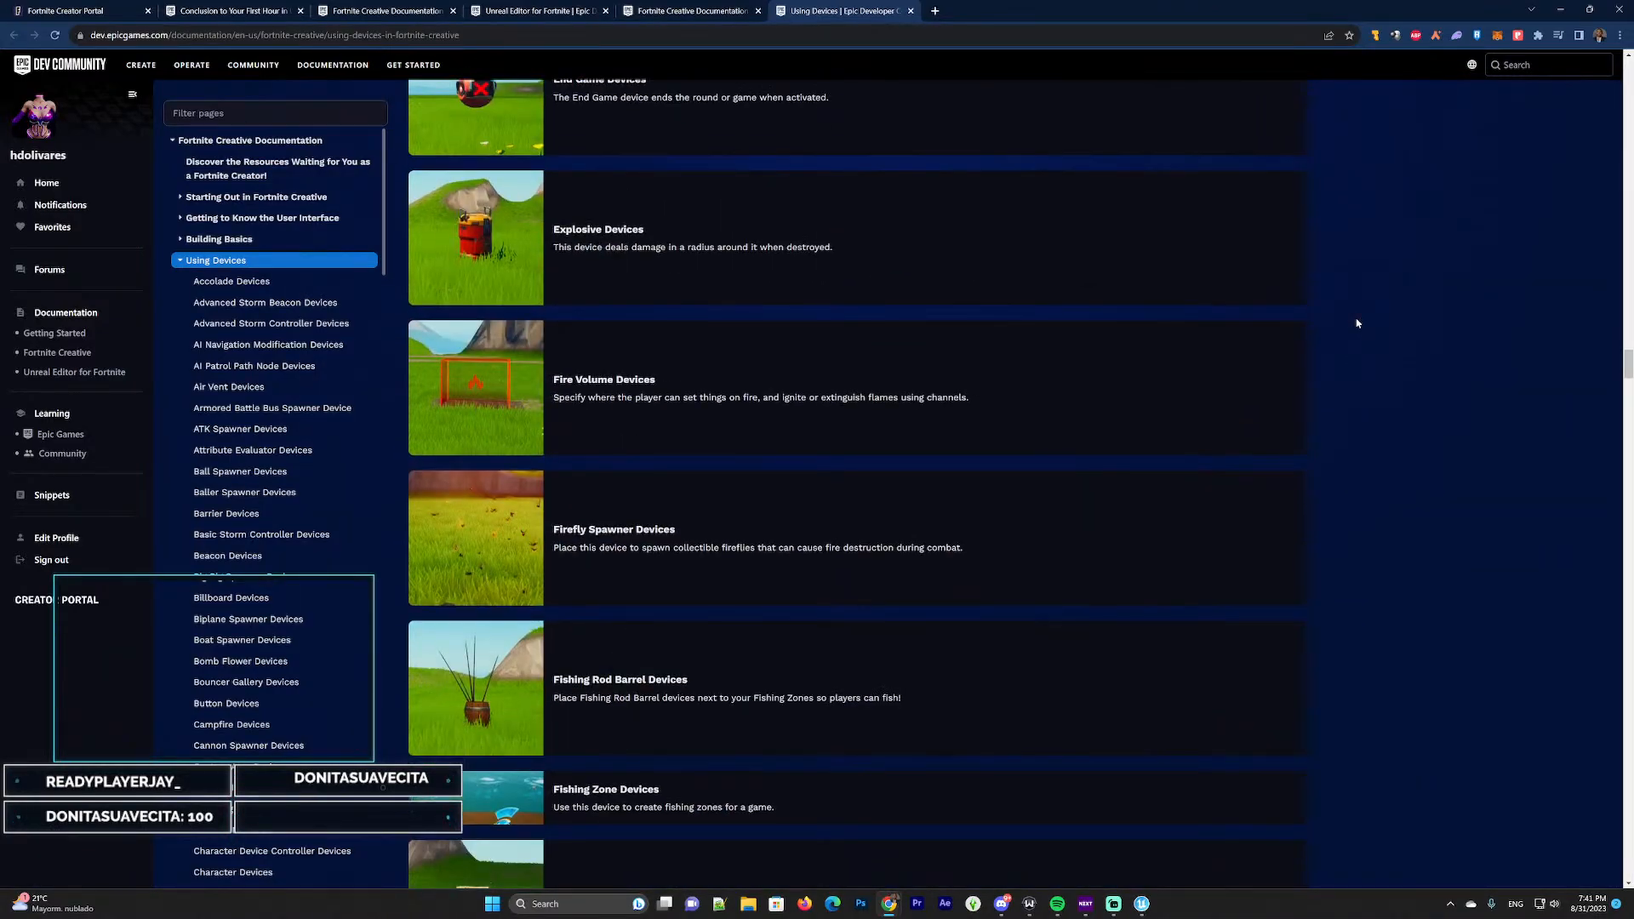
scroll(1353, 366, "down", 5)
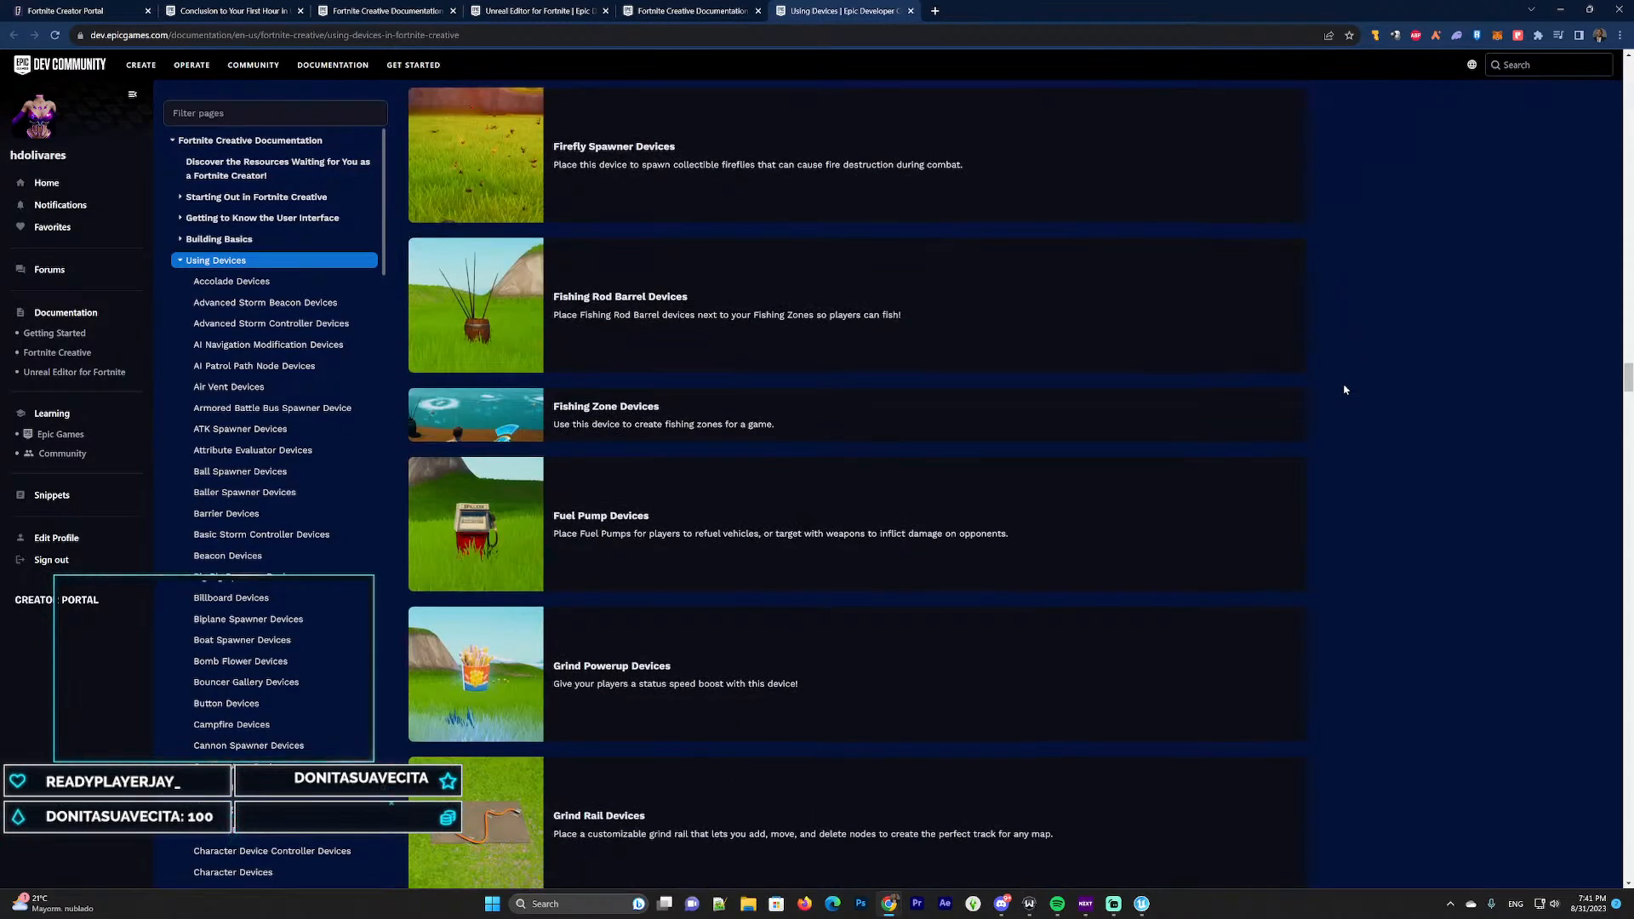
scroll(1345, 388, "down", 5)
scroll(1344, 389, "up", 2)
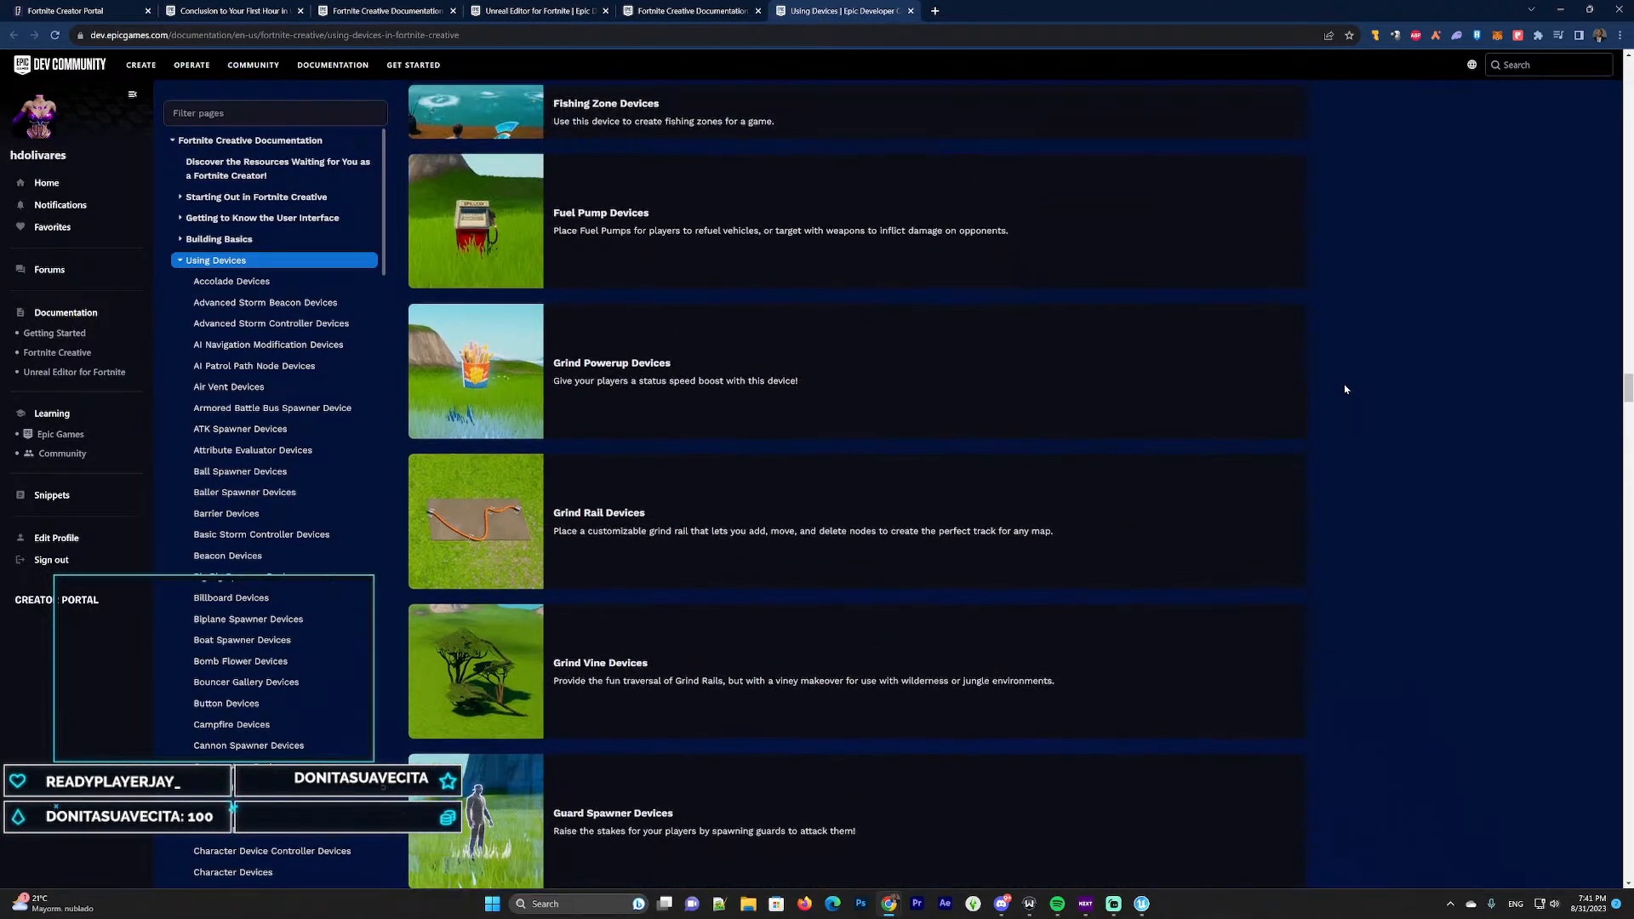
scroll(1344, 389, "down", 4)
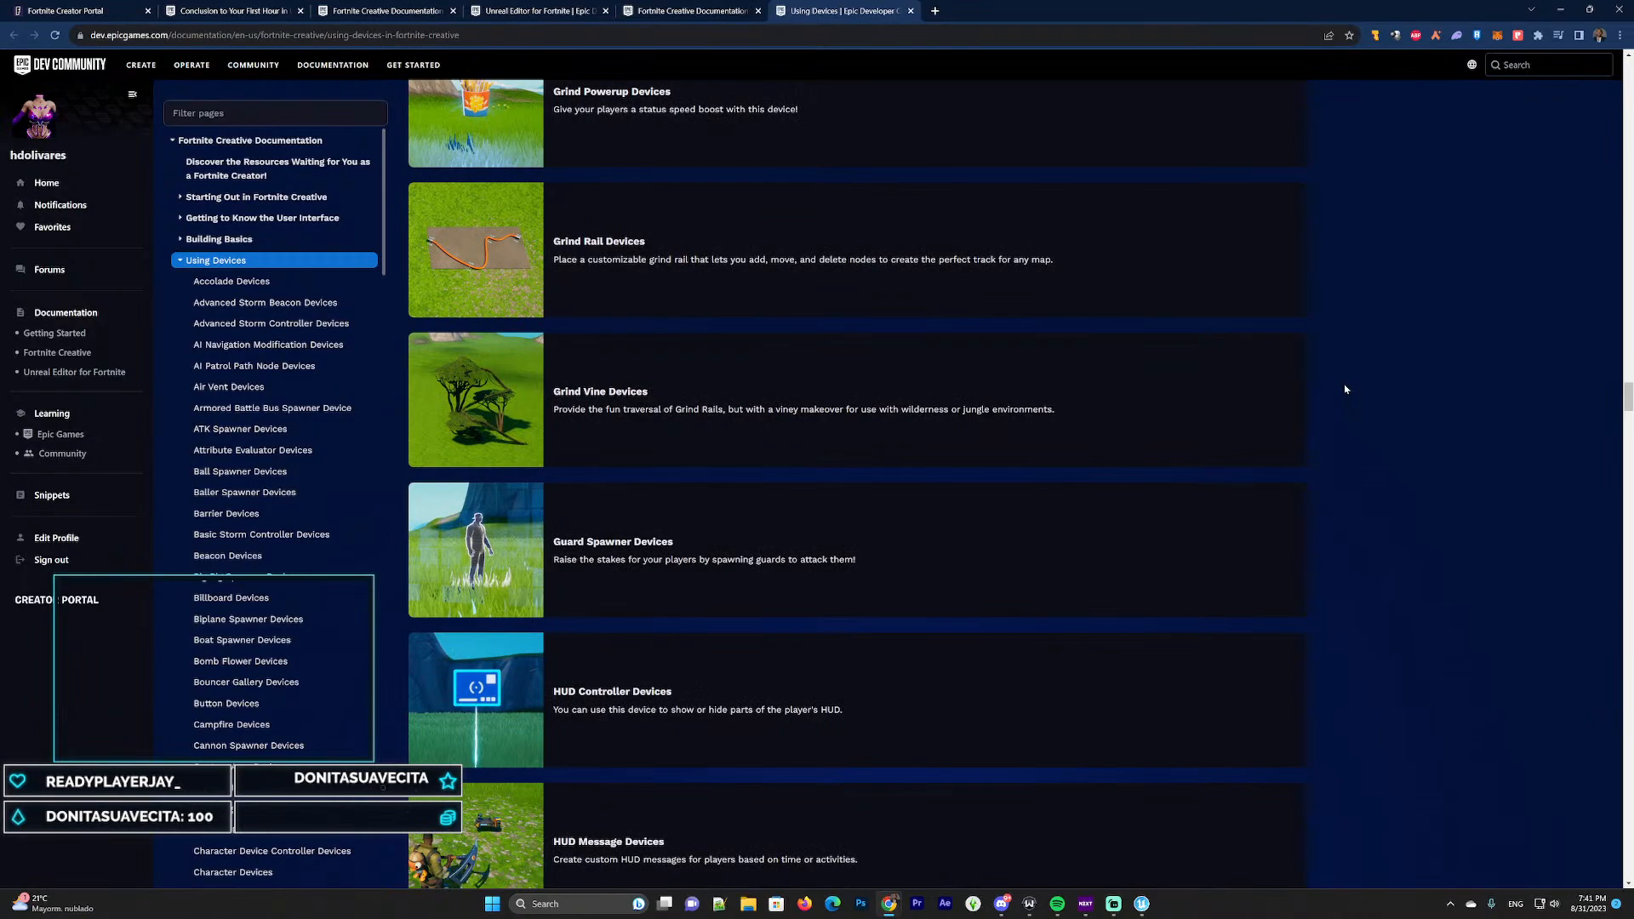
scroll(1346, 384, "down", 5)
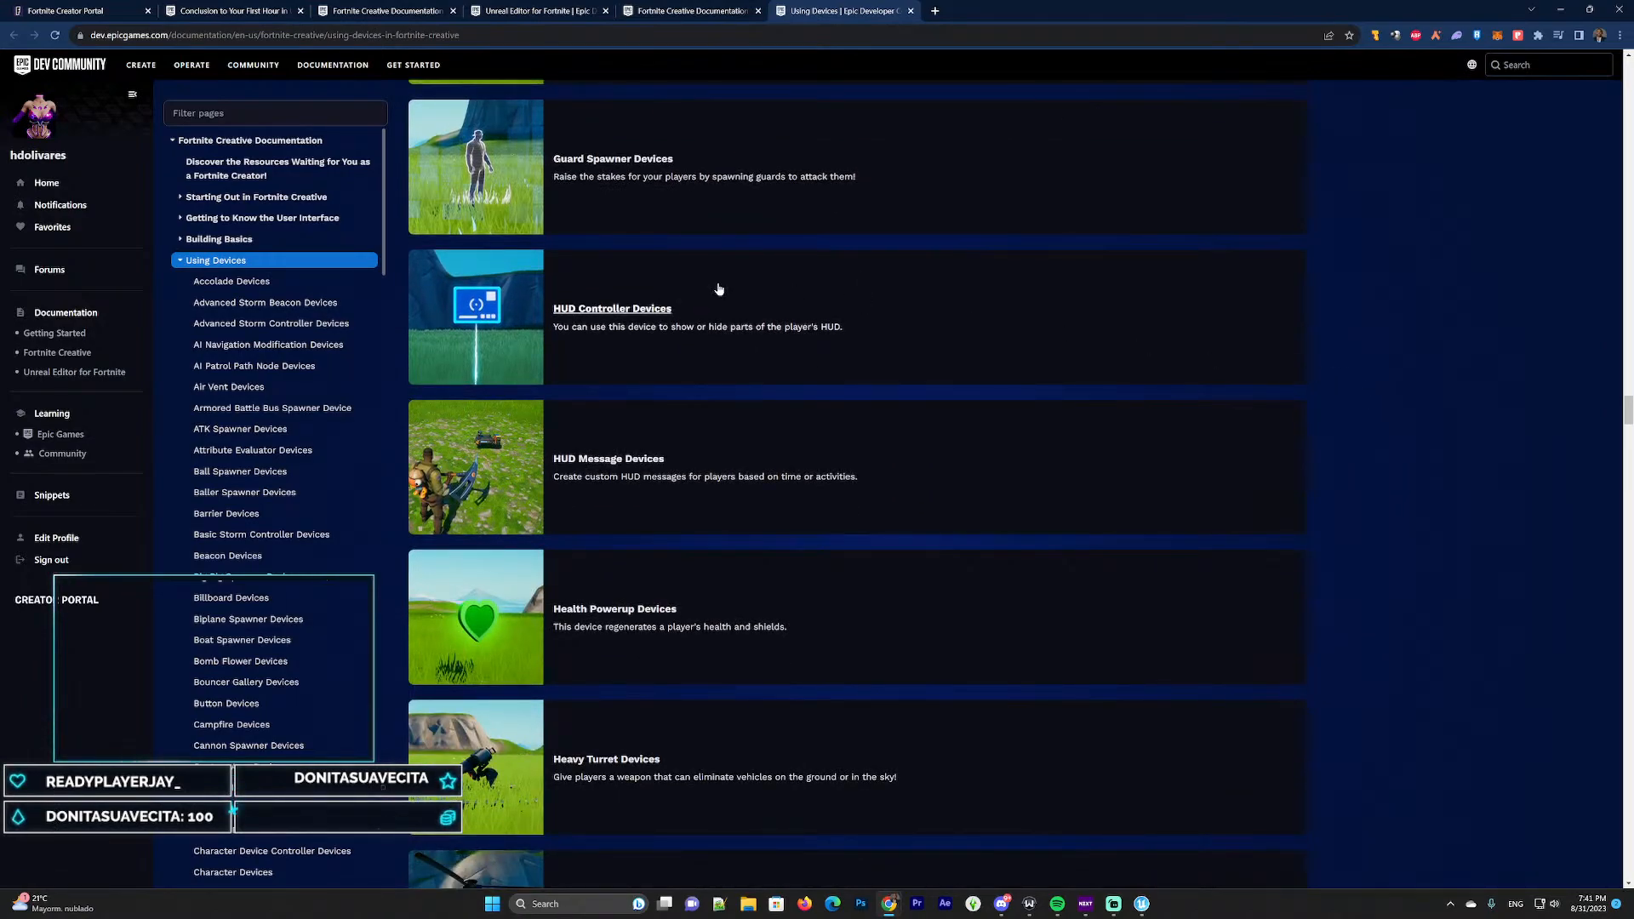
scroll(766, 328, "down", 3)
scroll(1317, 326, "down", 4)
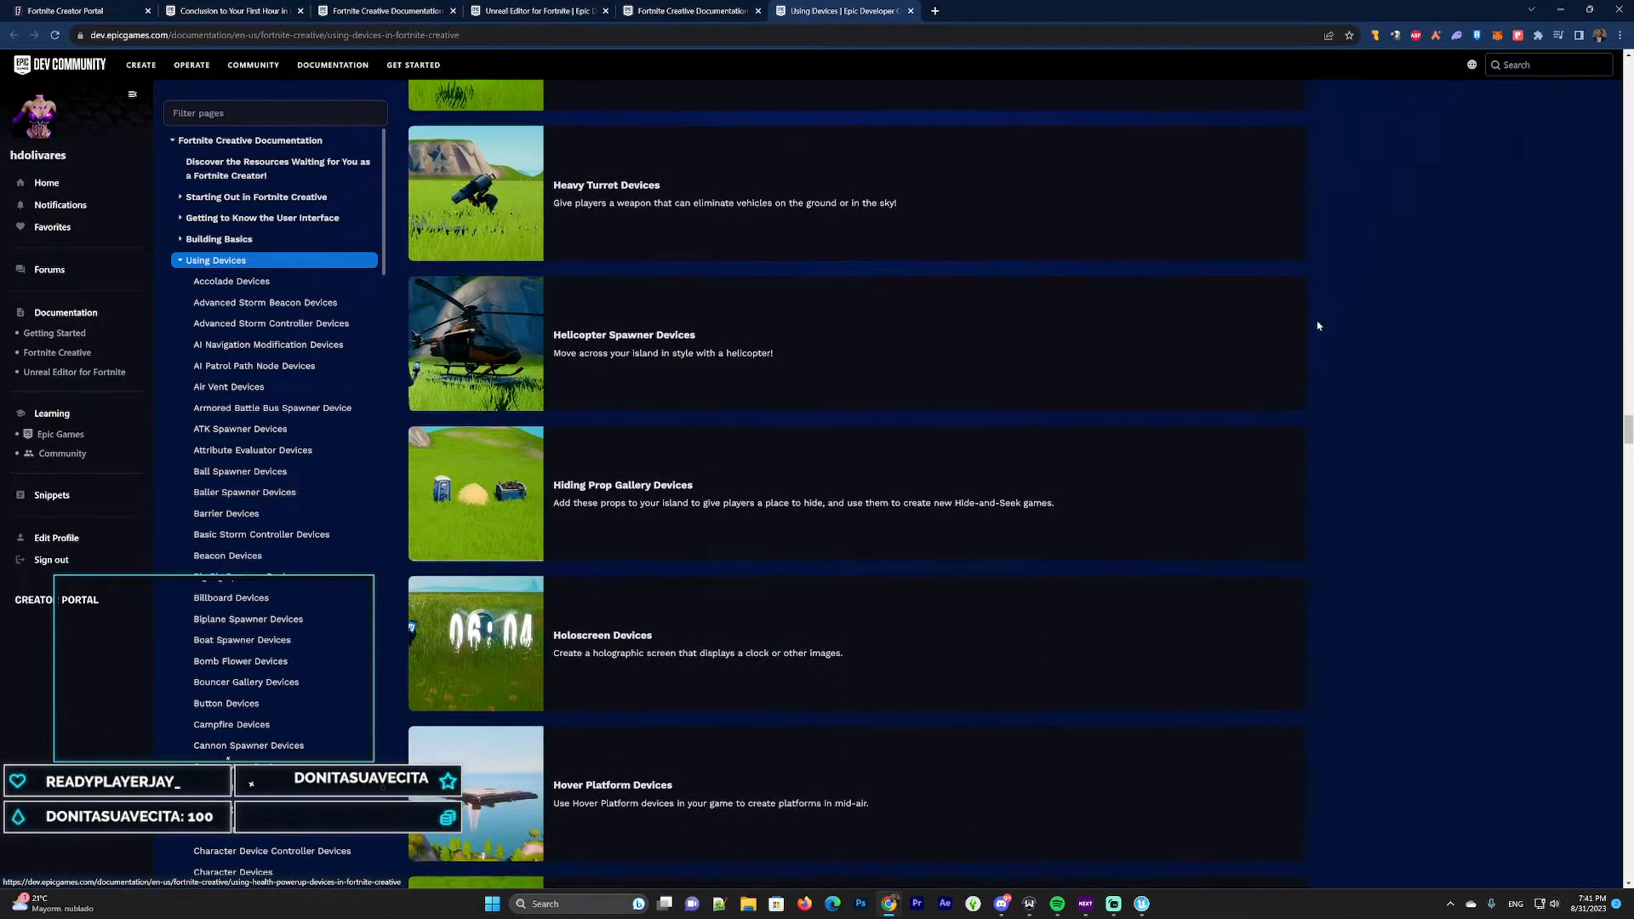
Search the Using Devices page for "time" and step through the matches to Timer Devices
key("ctrl+f")
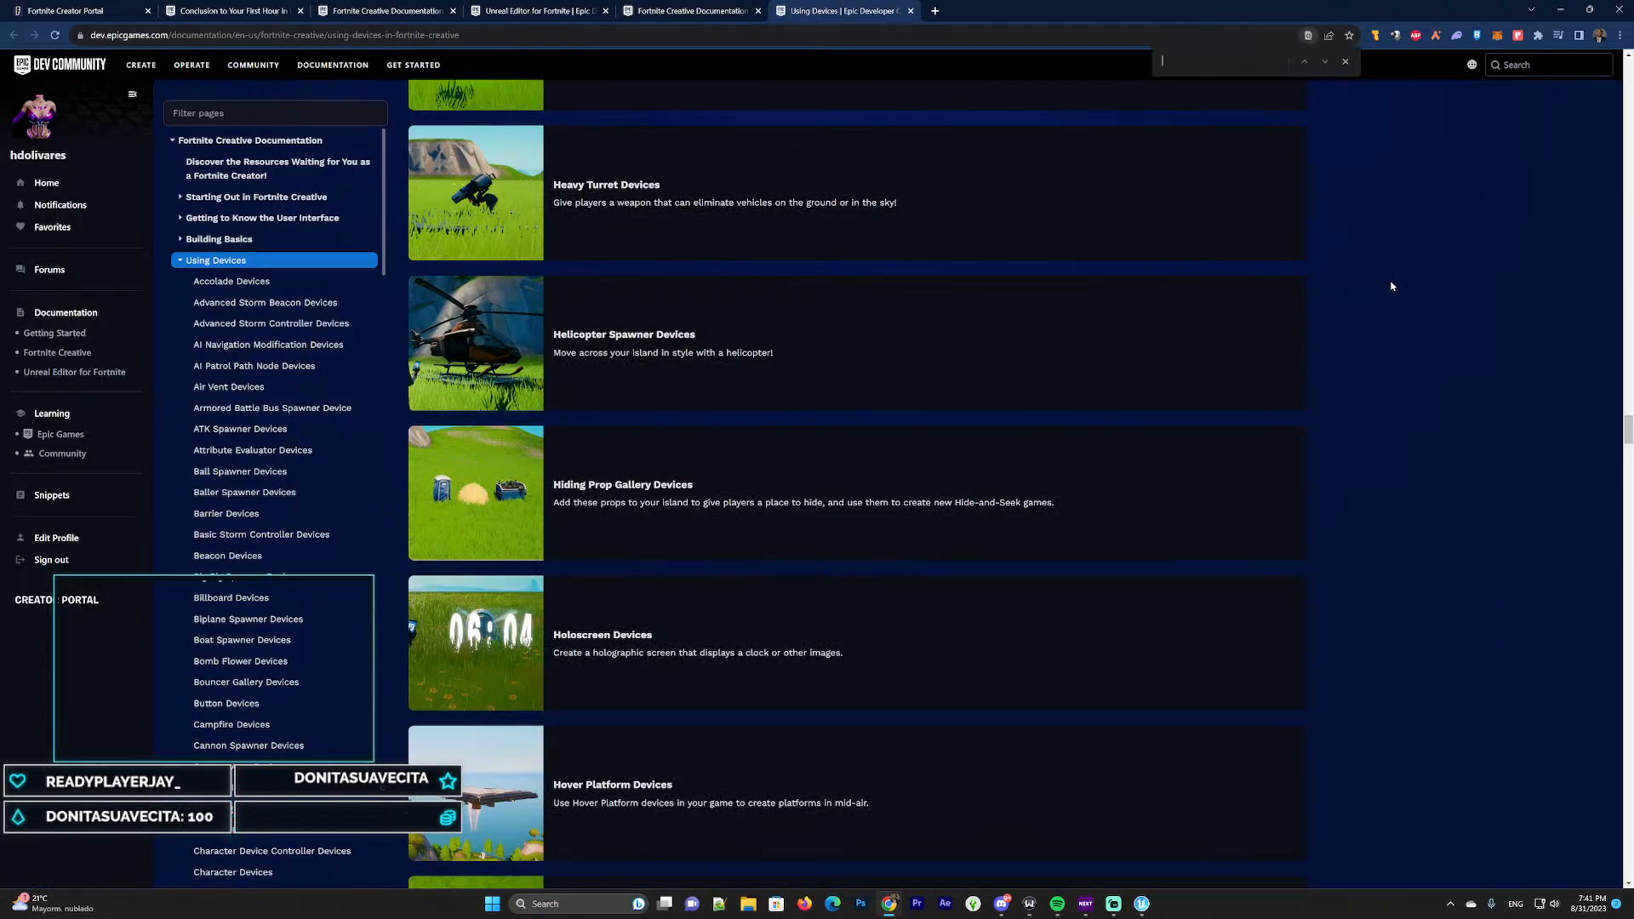
type("time")
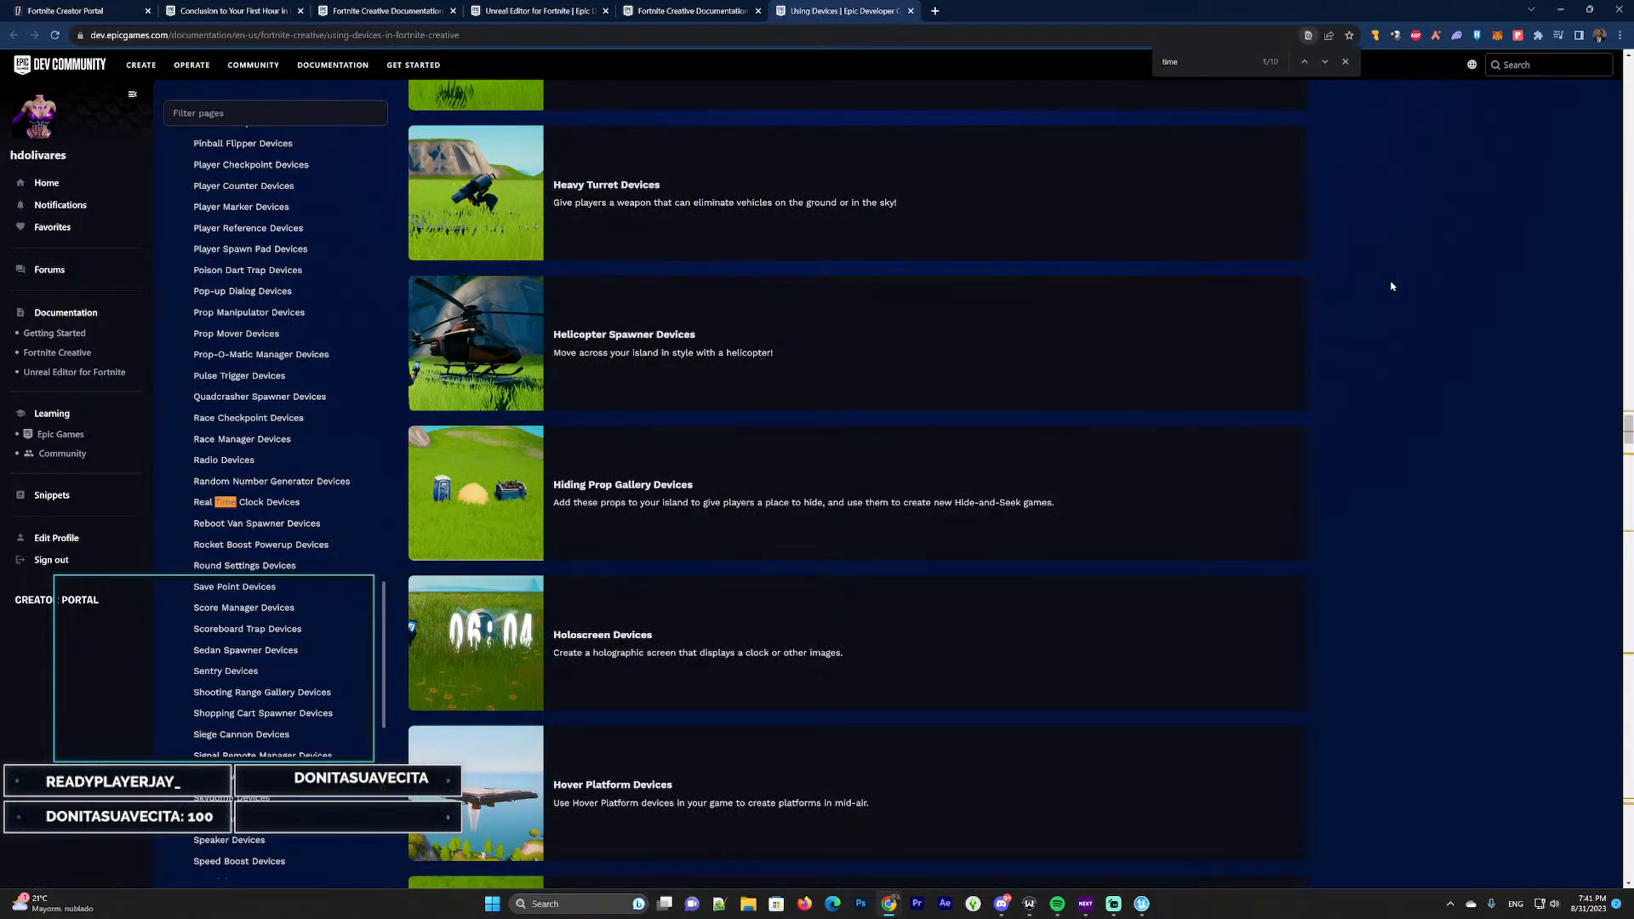
key("Return")
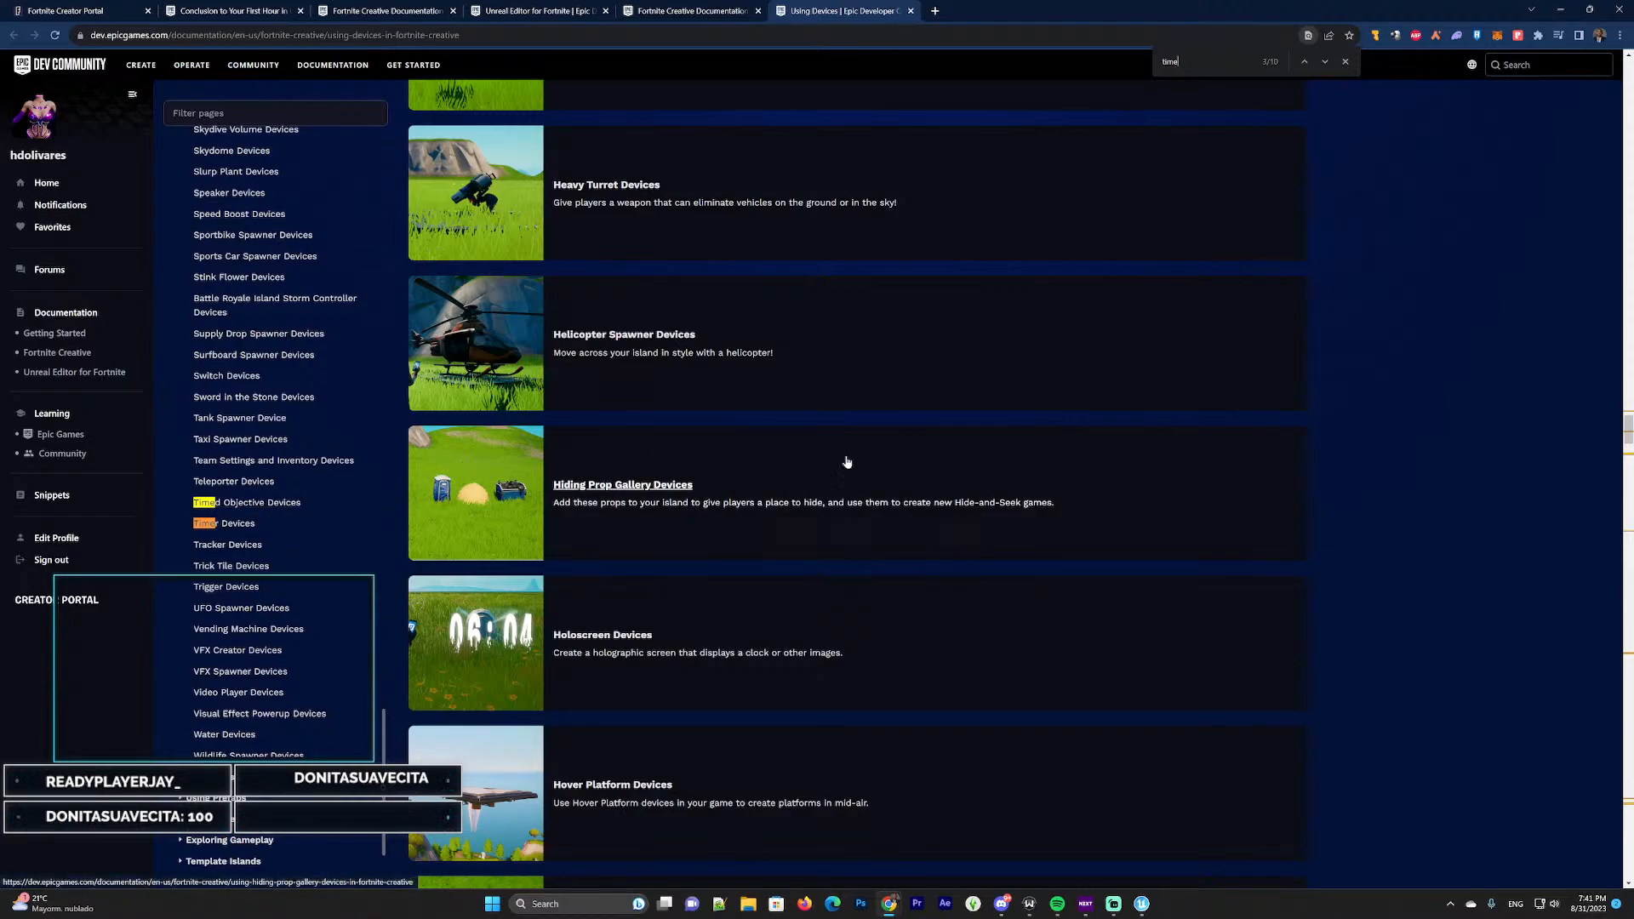
Open the Timed Objective Devices and Timer Devices pages in new tabs and switch to the Timed Objective Devices page
middle_click(247, 502)
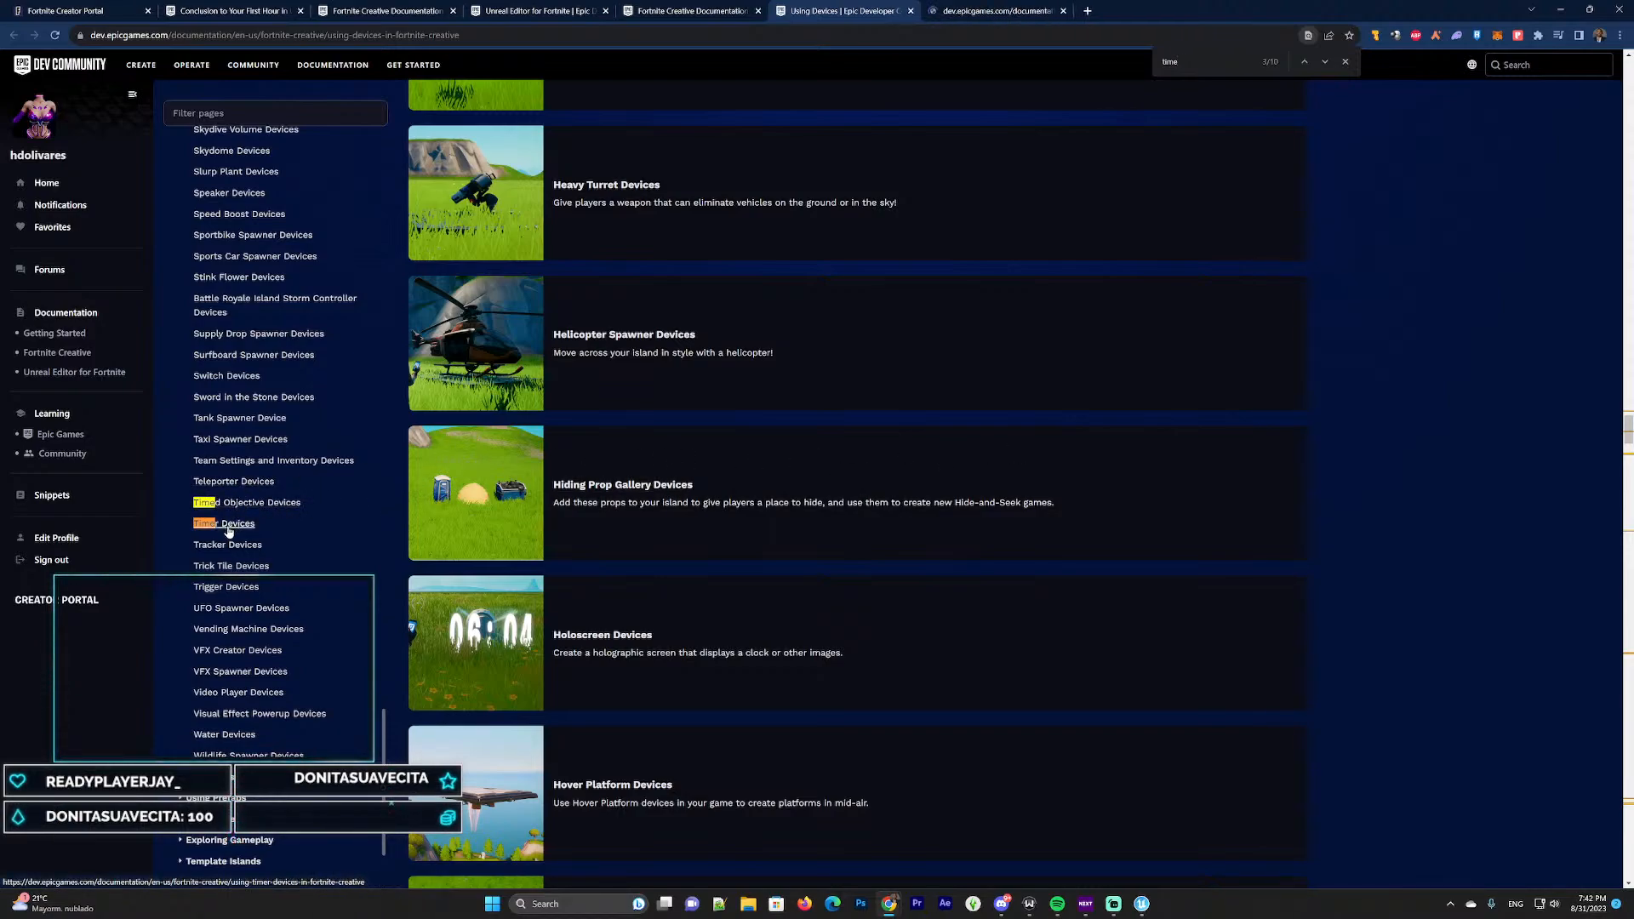
middle_click(224, 524)
left_click(1011, 9)
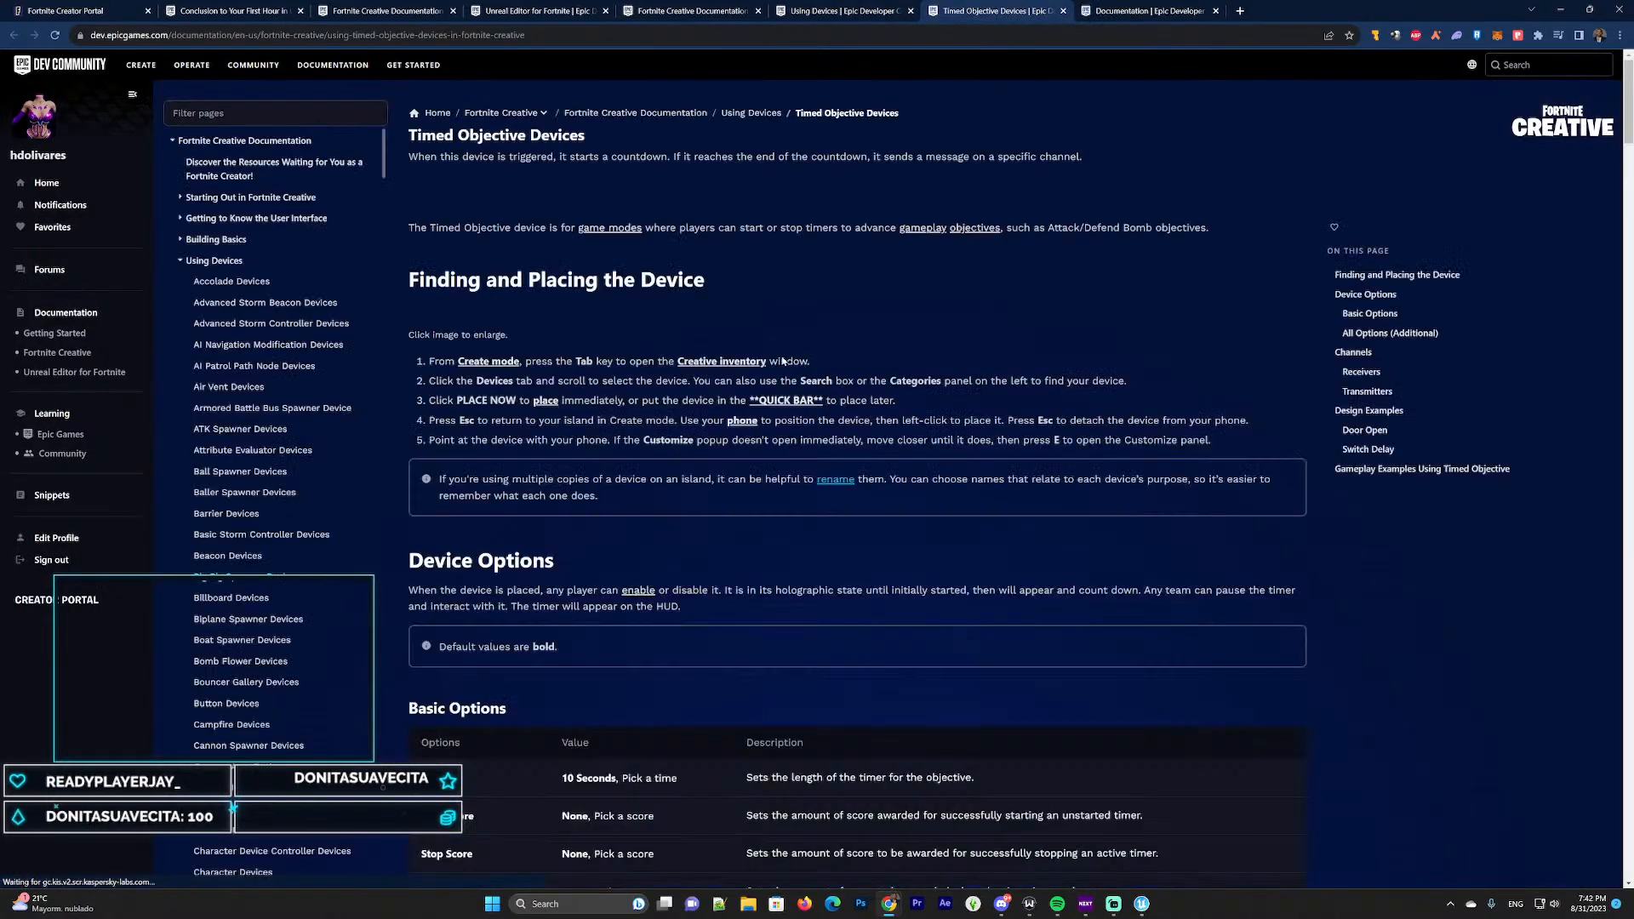
Review the Timed Objective Devices page from its basic and additional options through the channels, receivers and transmitters
scroll(742, 367, "down", 3)
scroll(736, 353, "down", 5)
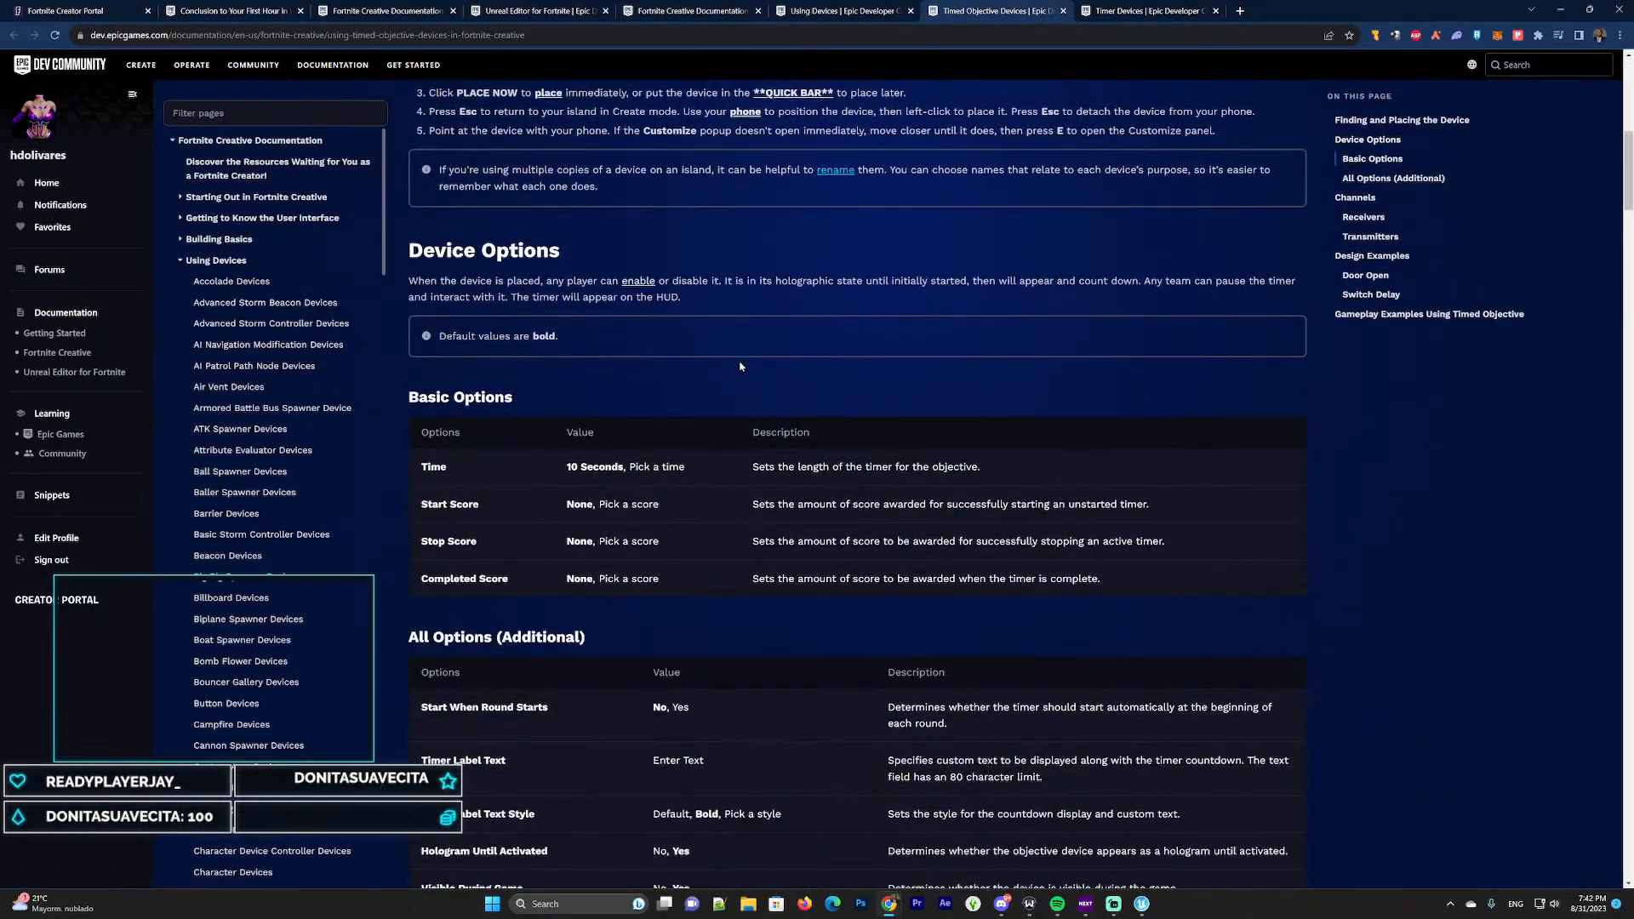
scroll(678, 330, "up", 5)
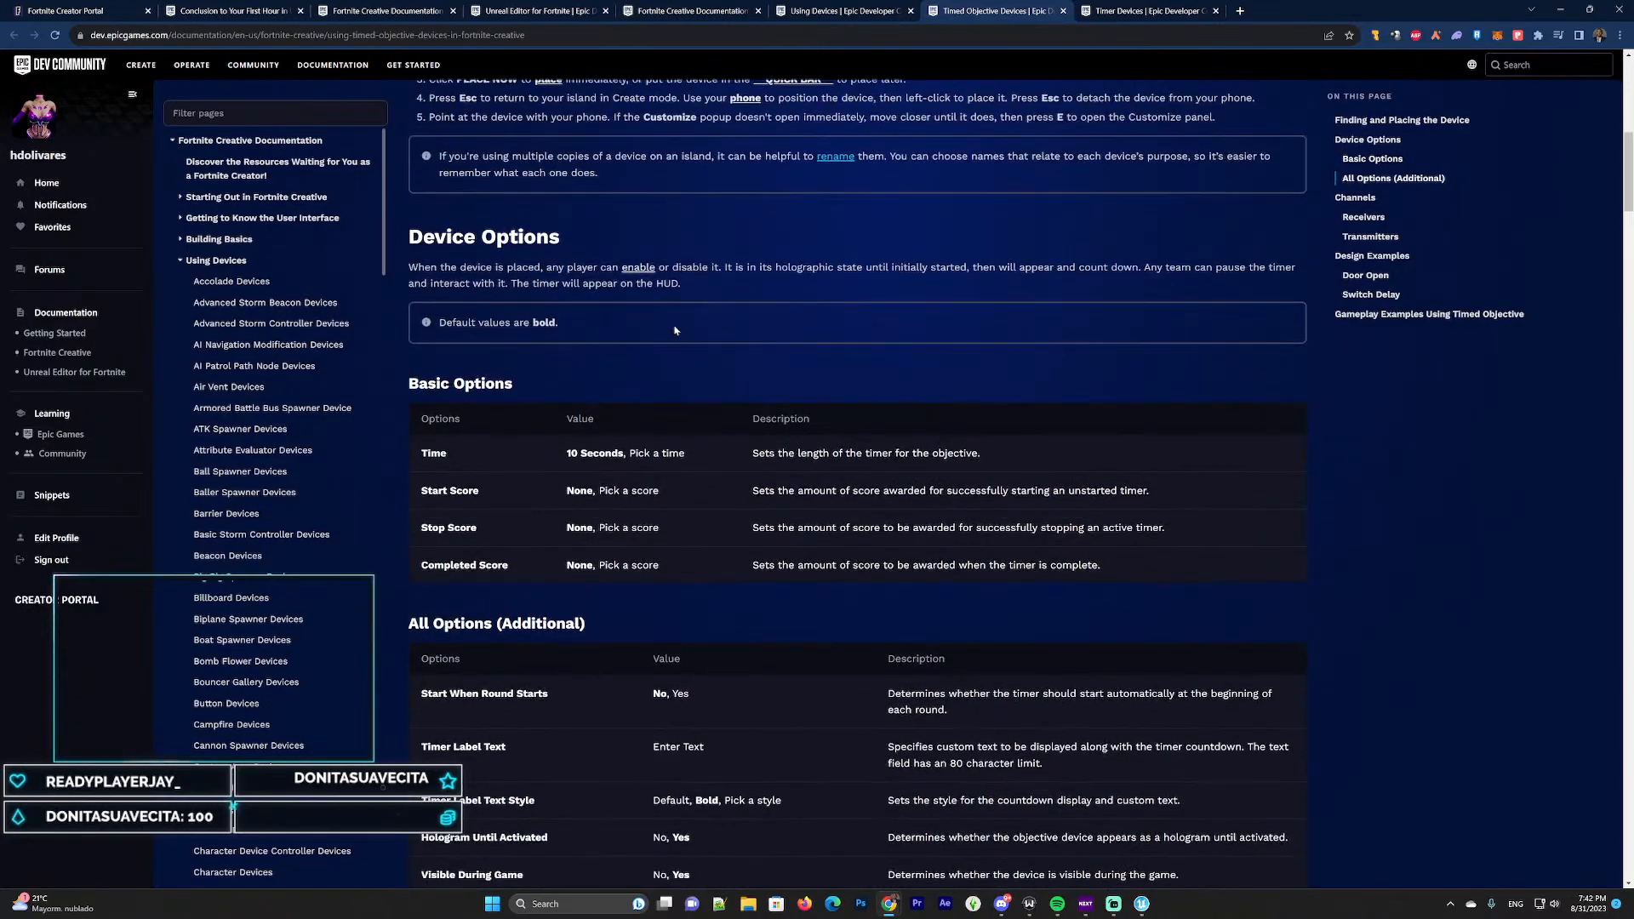
scroll(467, 249, "down", 3)
scroll(654, 254, "down", 10)
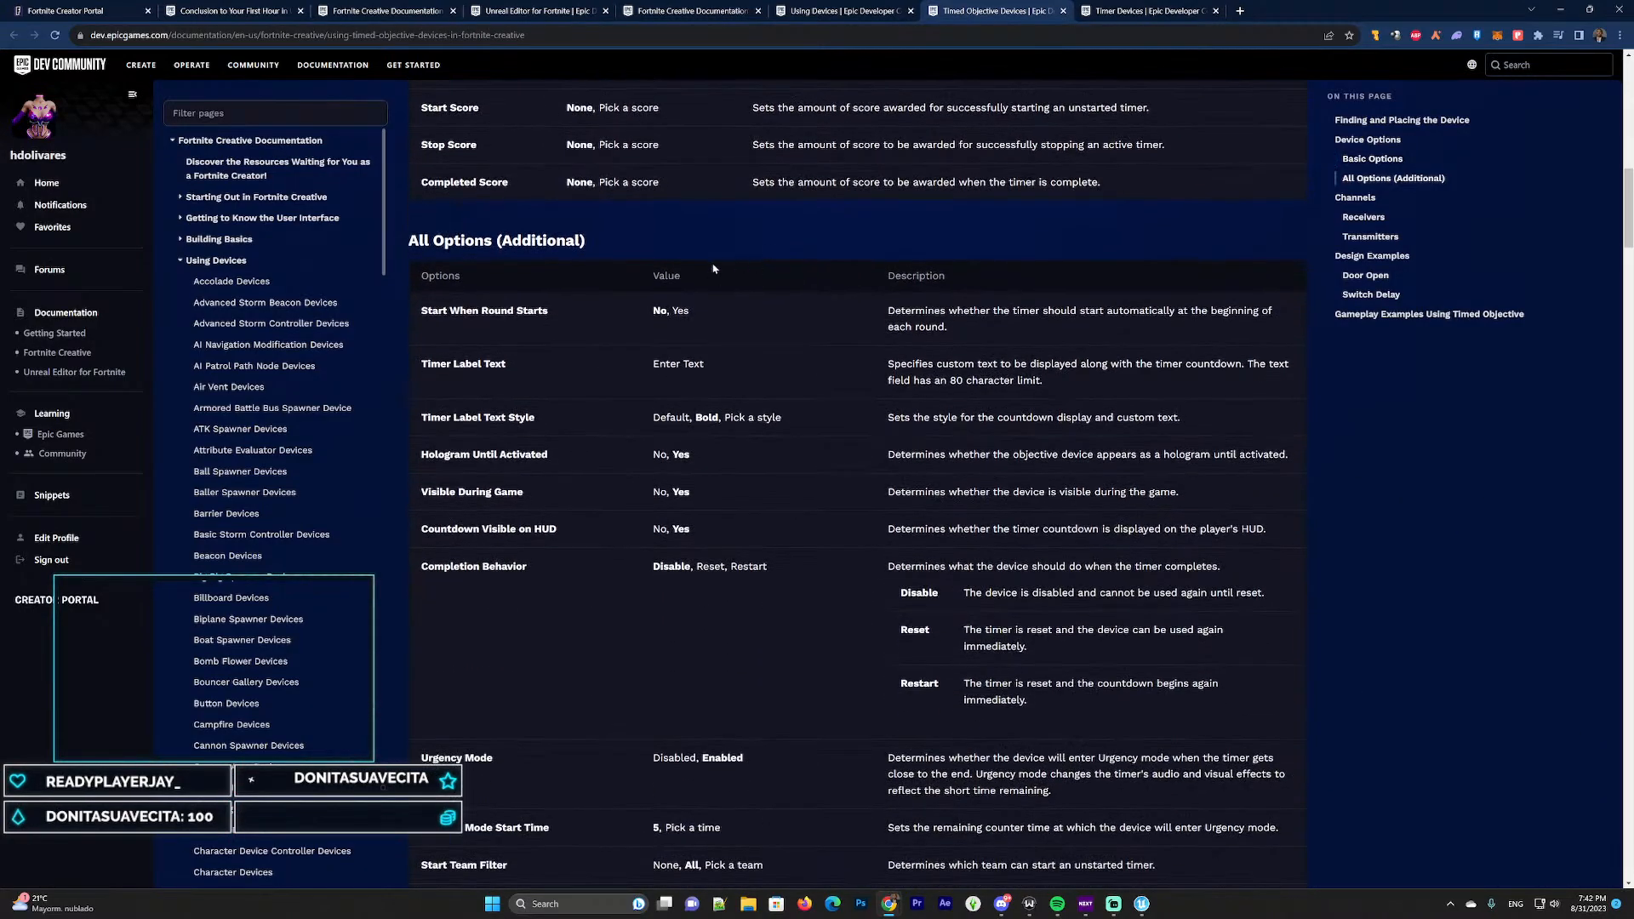
scroll(653, 254, "down", 8)
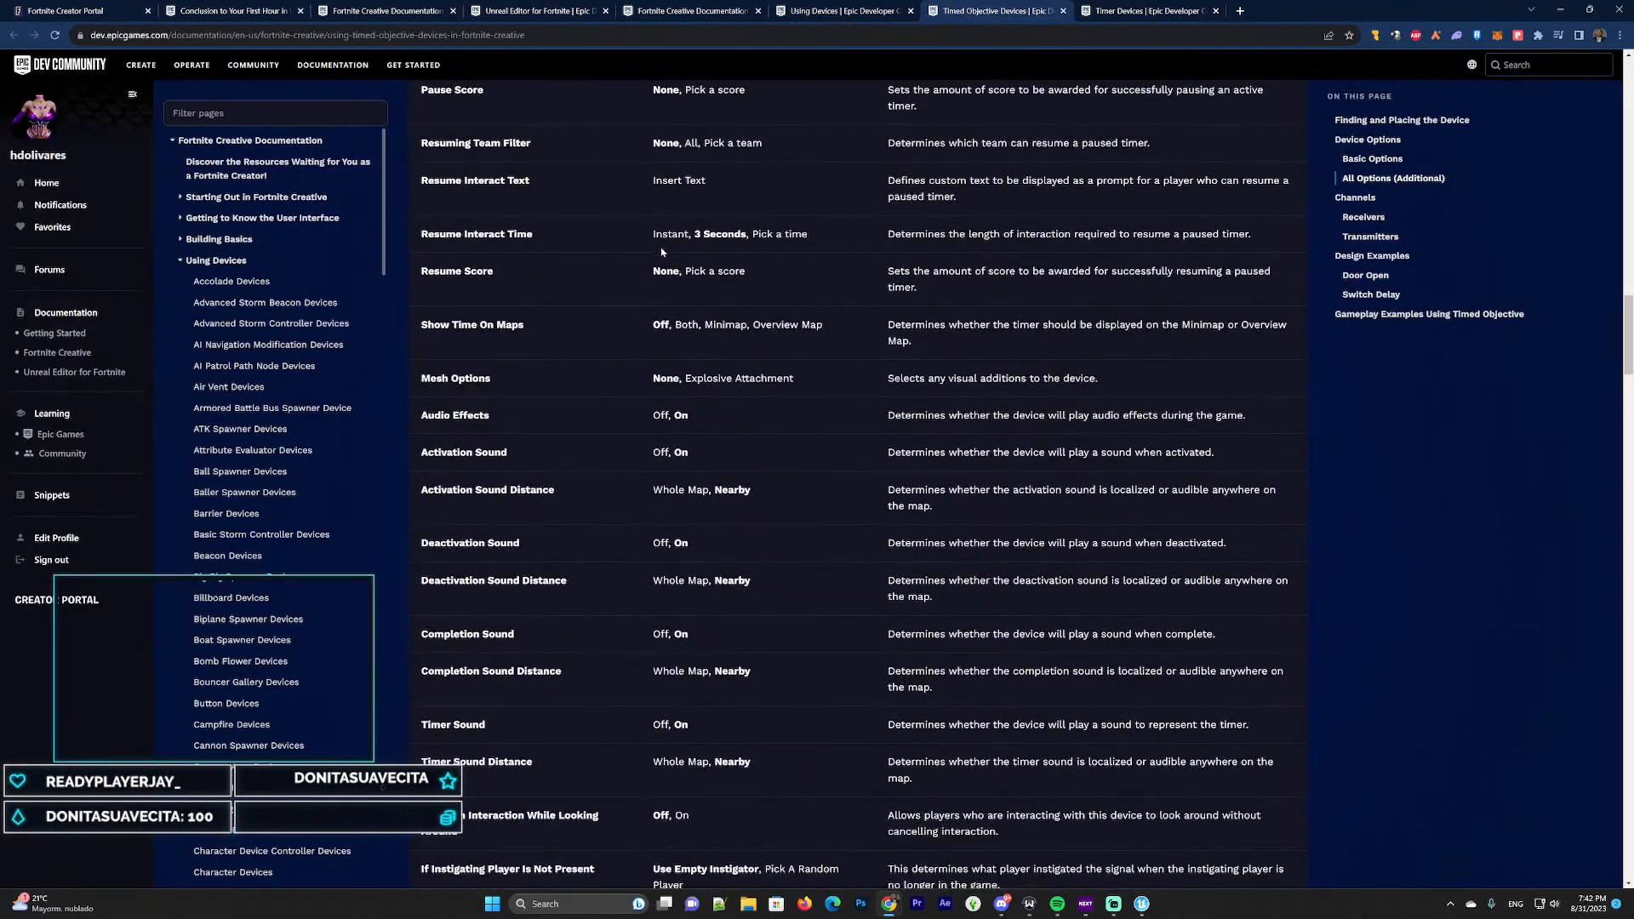
scroll(661, 251, "down", 5)
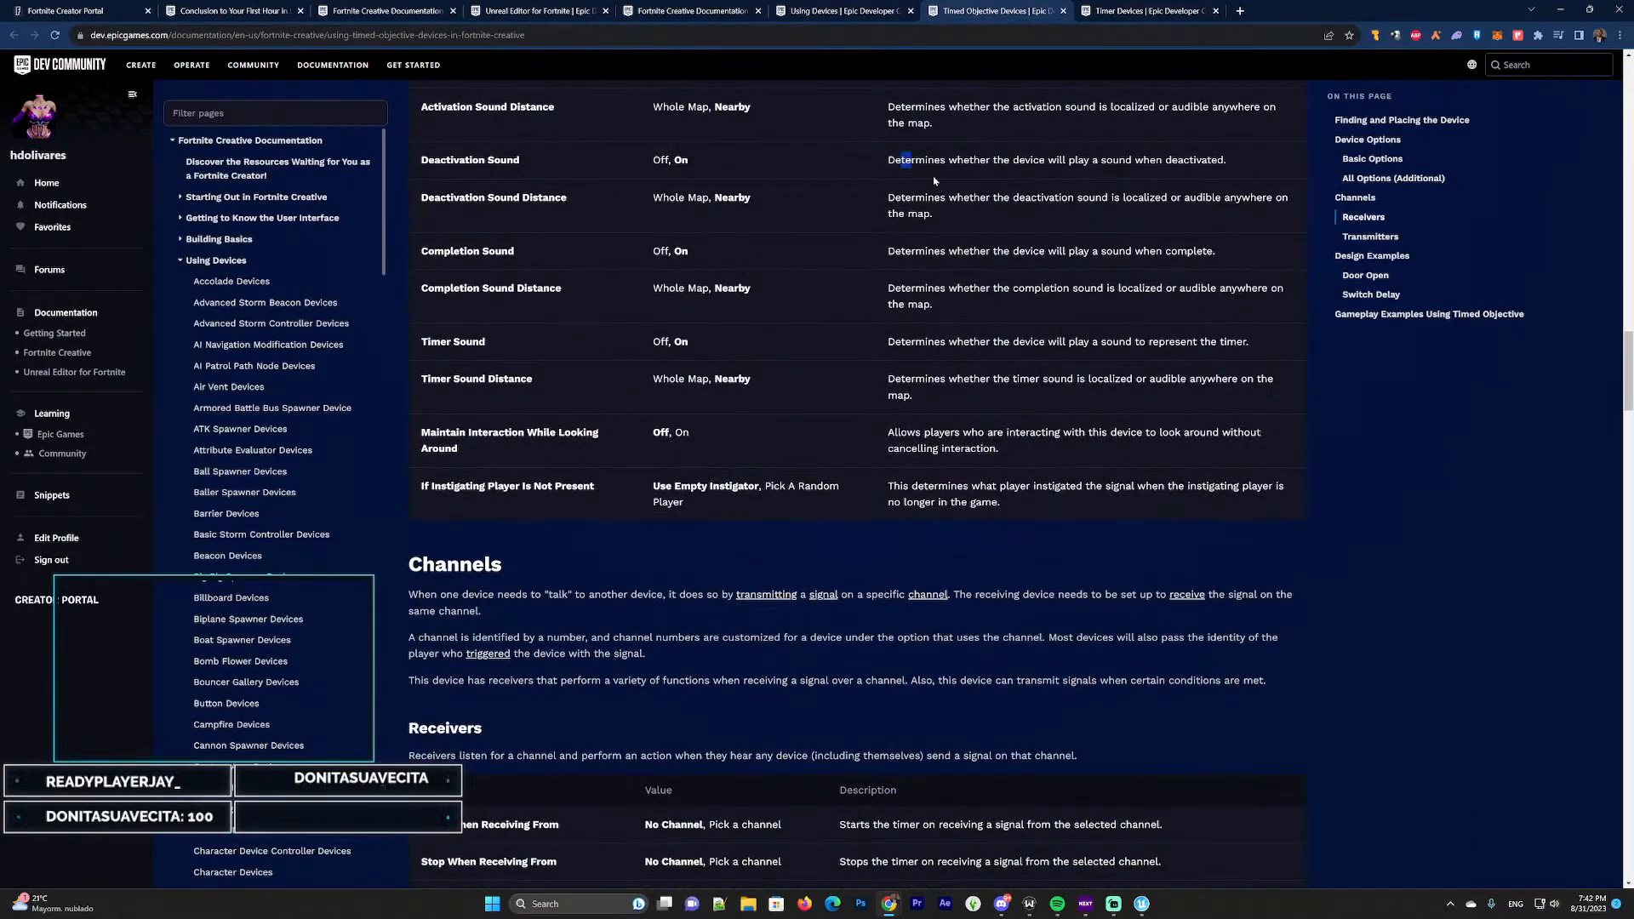
scroll(637, 287, "down", 5)
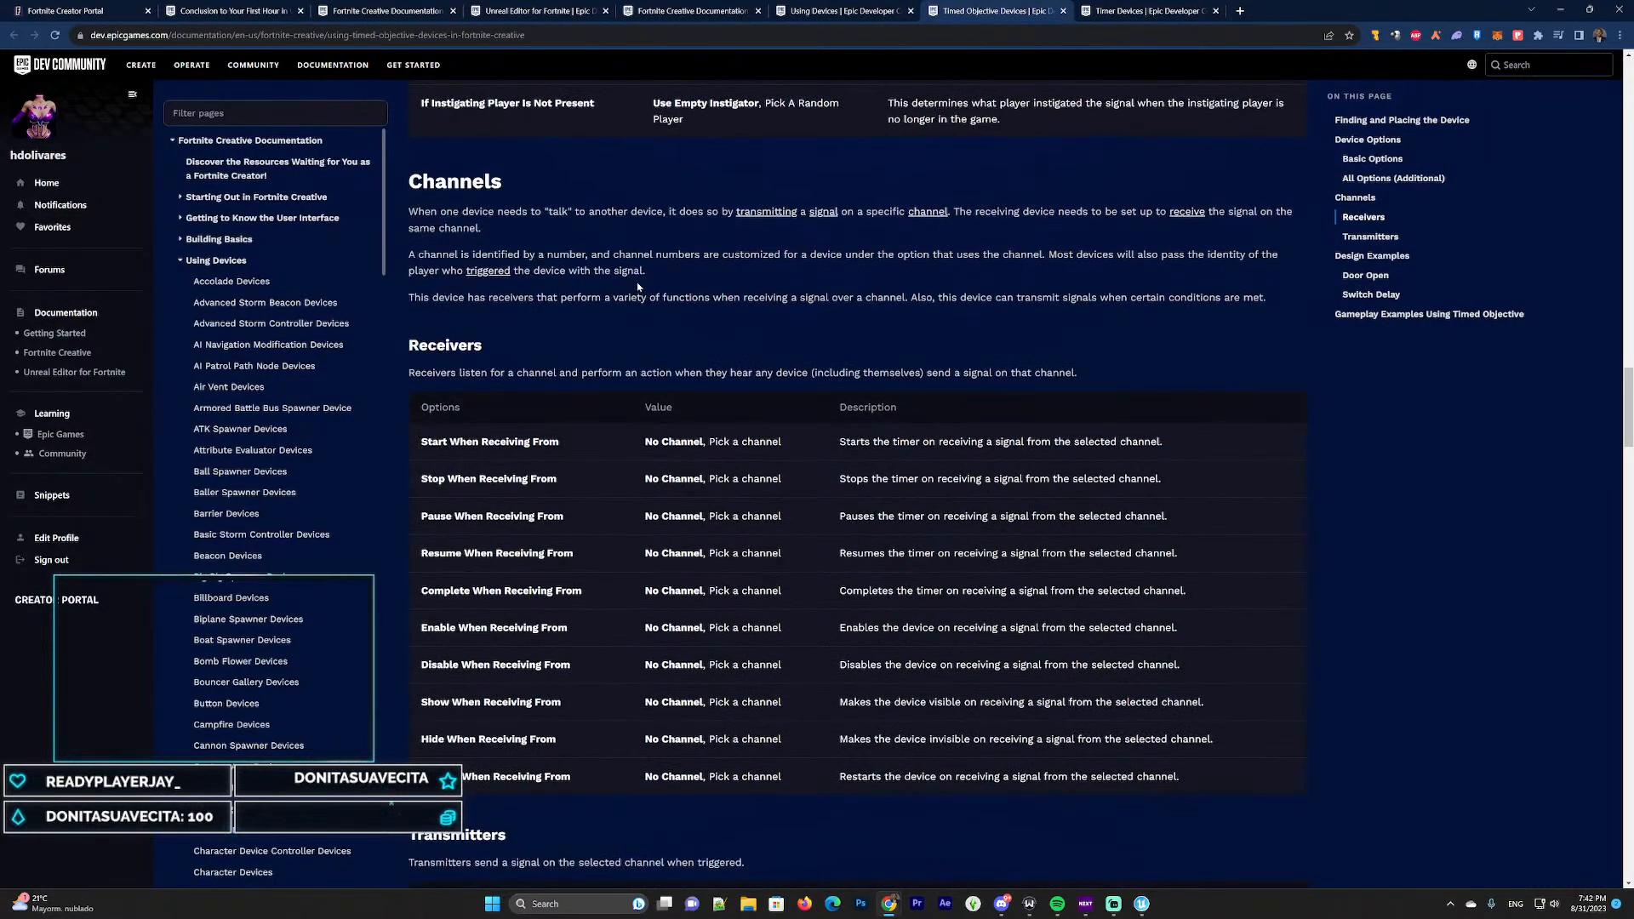
scroll(638, 286, "down", 12)
Review the Timer Devices page through the trap timer's basic and additional options, and return to its beginning
key("ctrl+Tab")
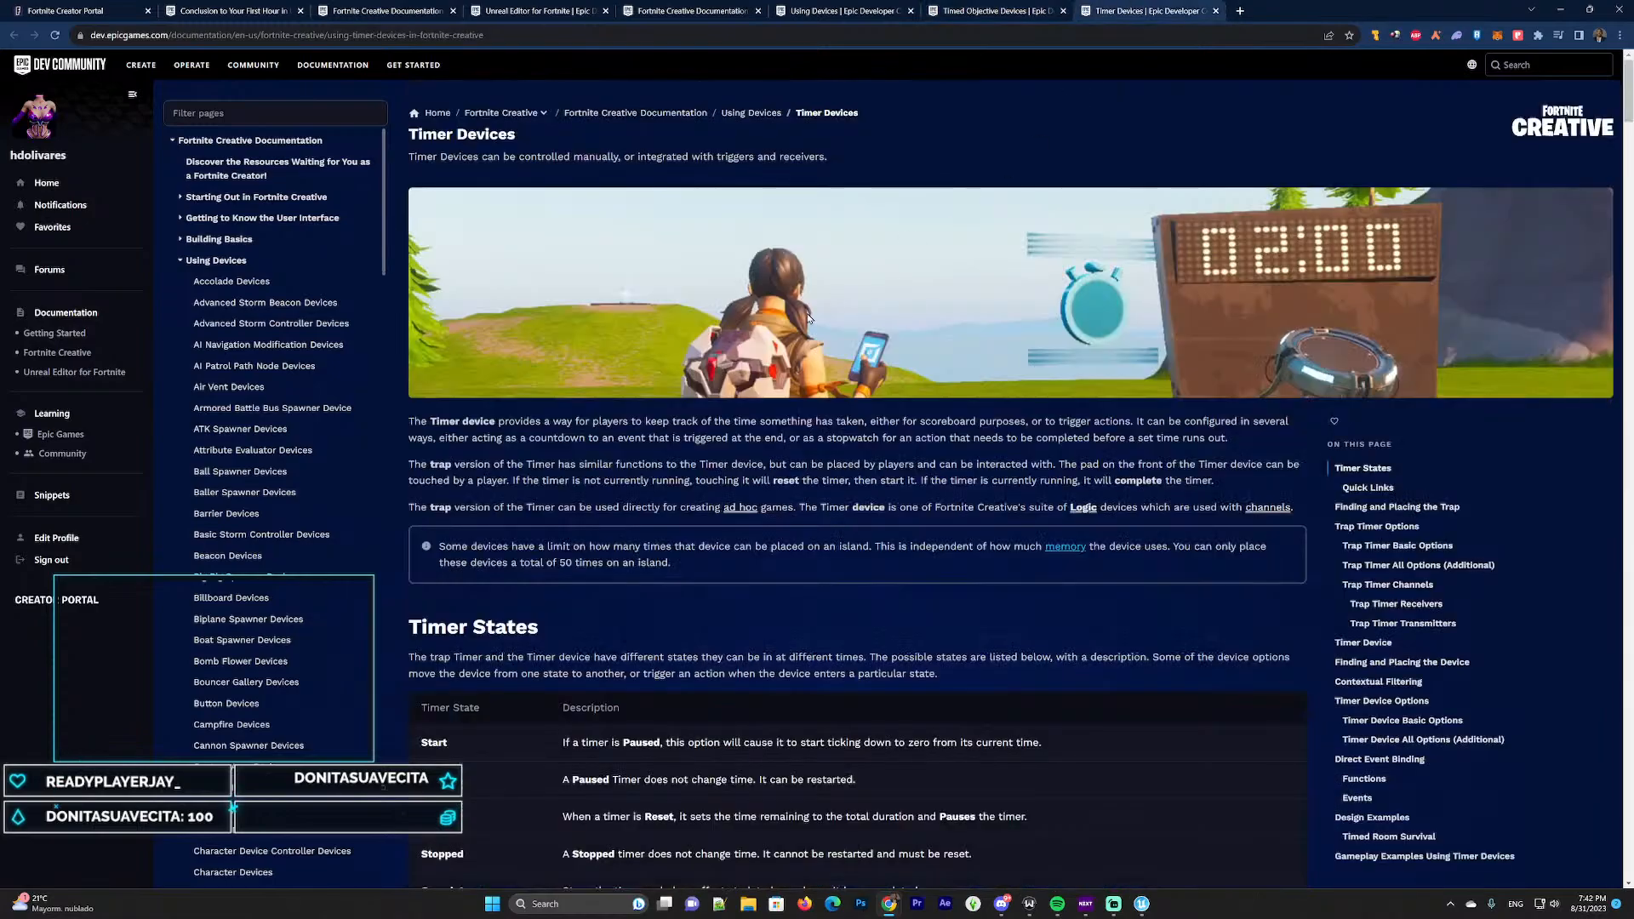
scroll(808, 317, "down", 16)
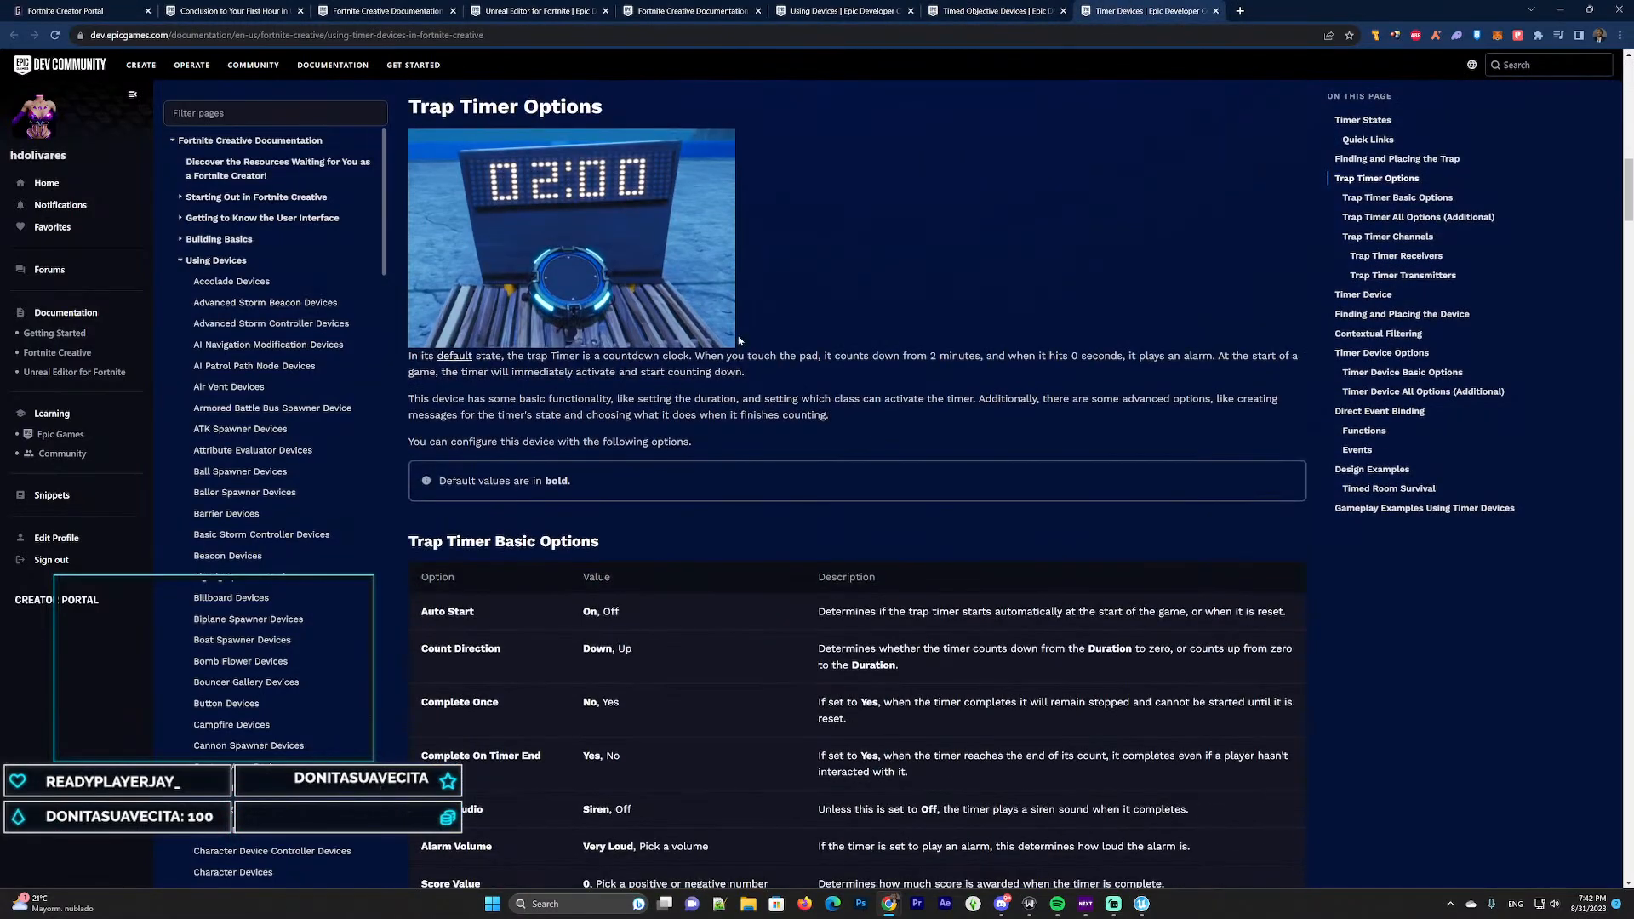
scroll(738, 340, "down", 9)
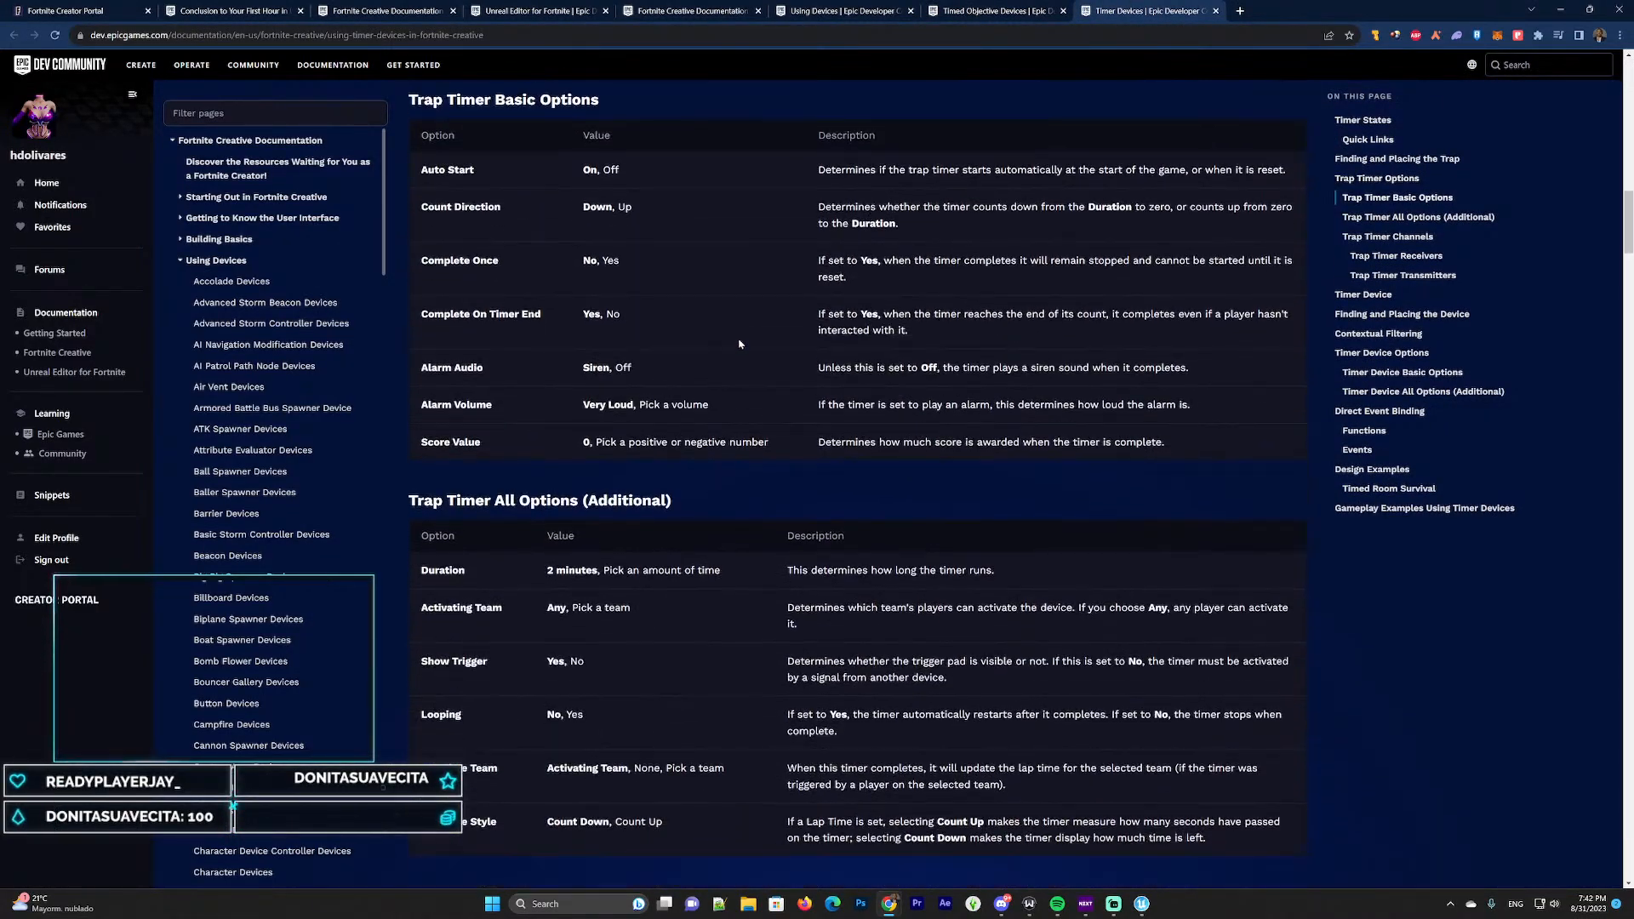
scroll(740, 344, "up", 11)
scroll(740, 344, "up", 20)
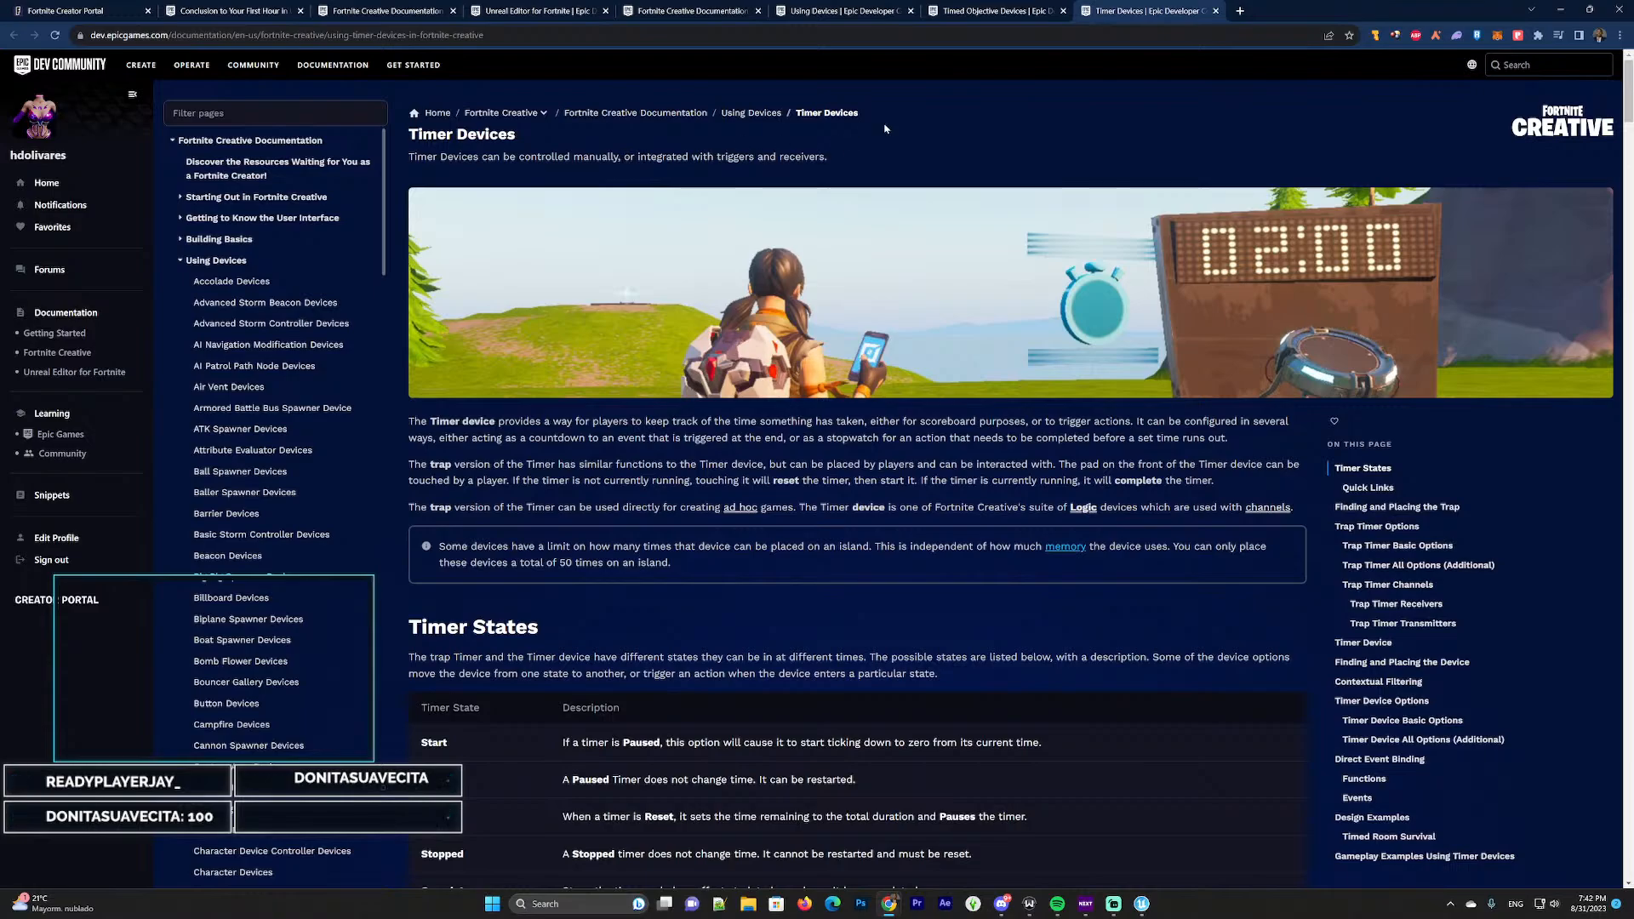
Return to the Using Devices list and open the Guard Spawner Devices page in a new tab
left_click(851, 8)
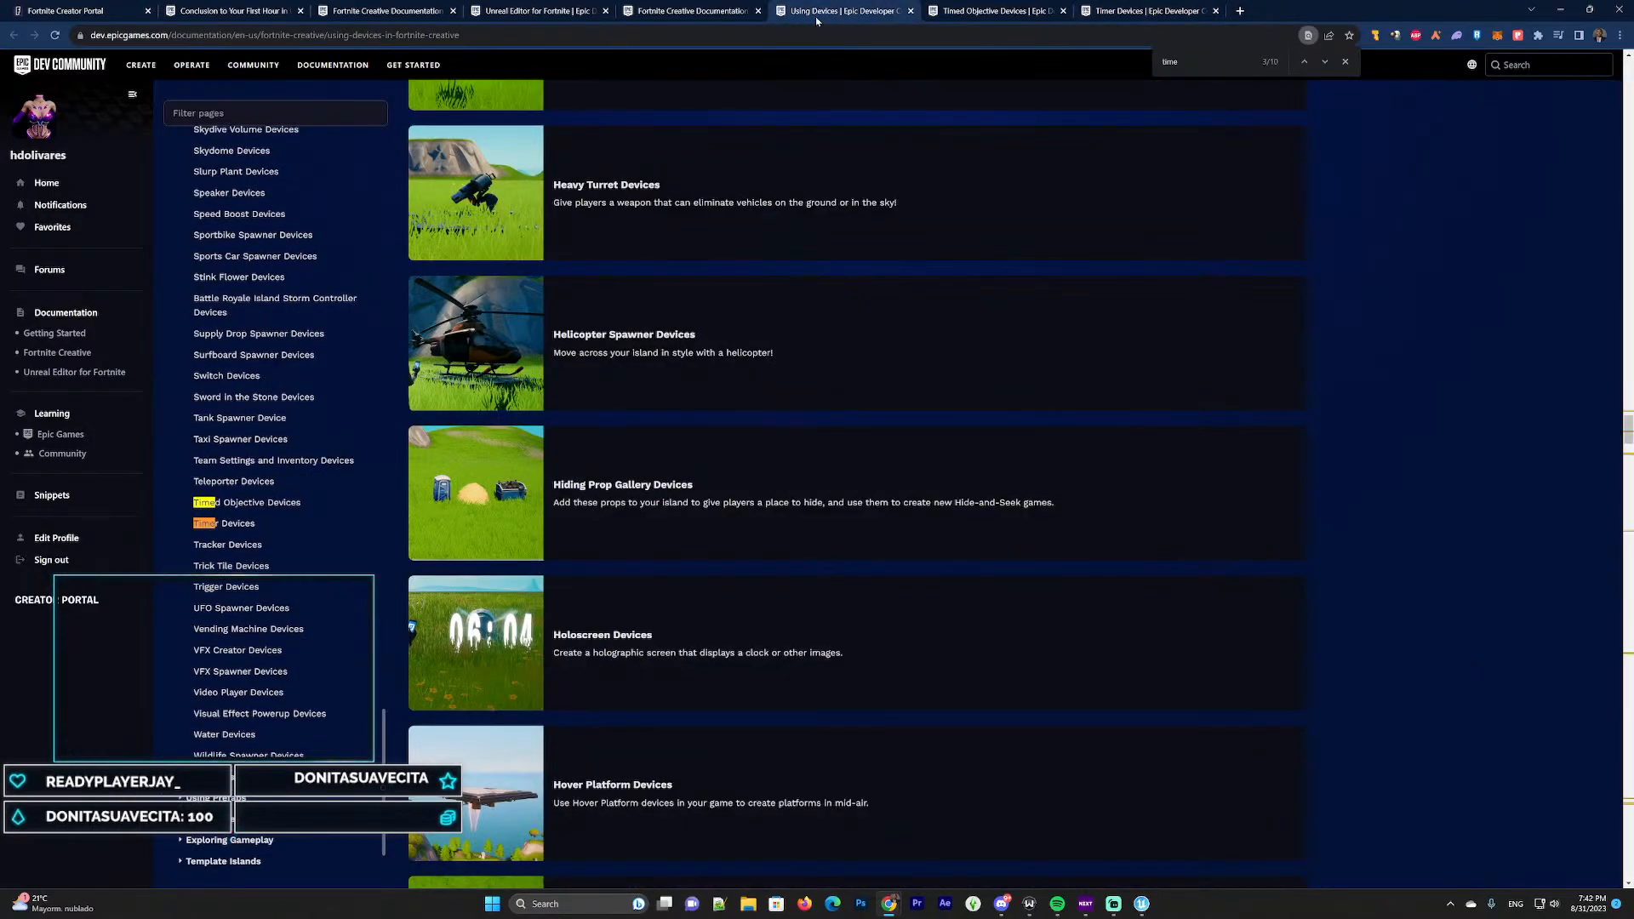
left_click(1144, 11)
left_click(1017, 10)
left_click(818, 13)
scroll(859, 329, "up", 14)
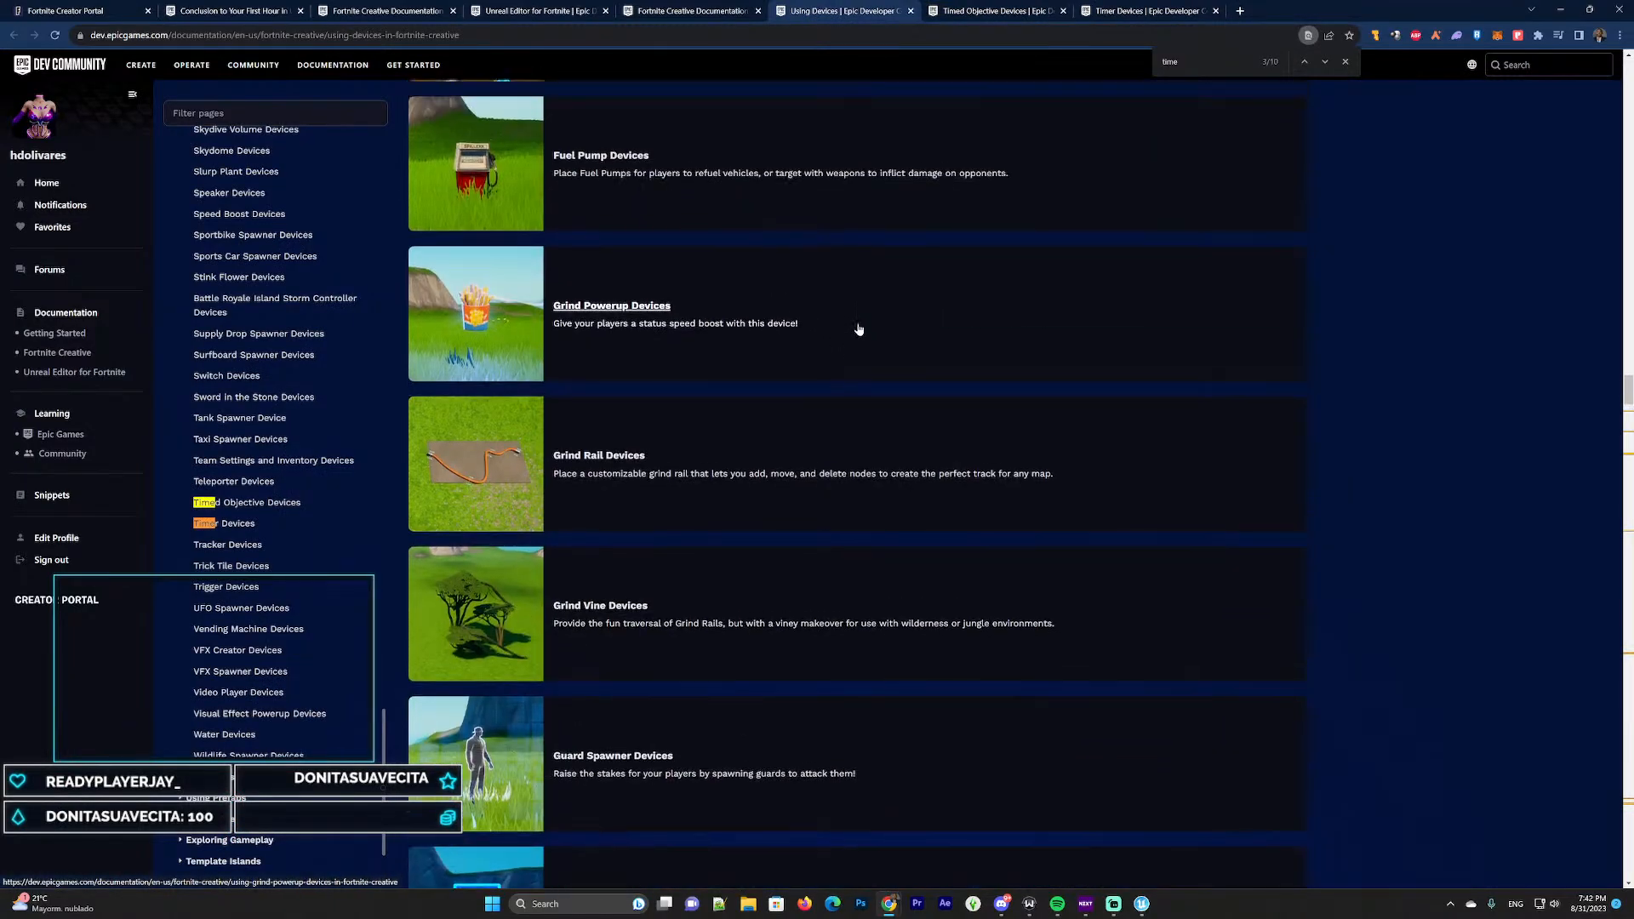
scroll(858, 329, "up", 8)
scroll(1446, 262, "down", 5)
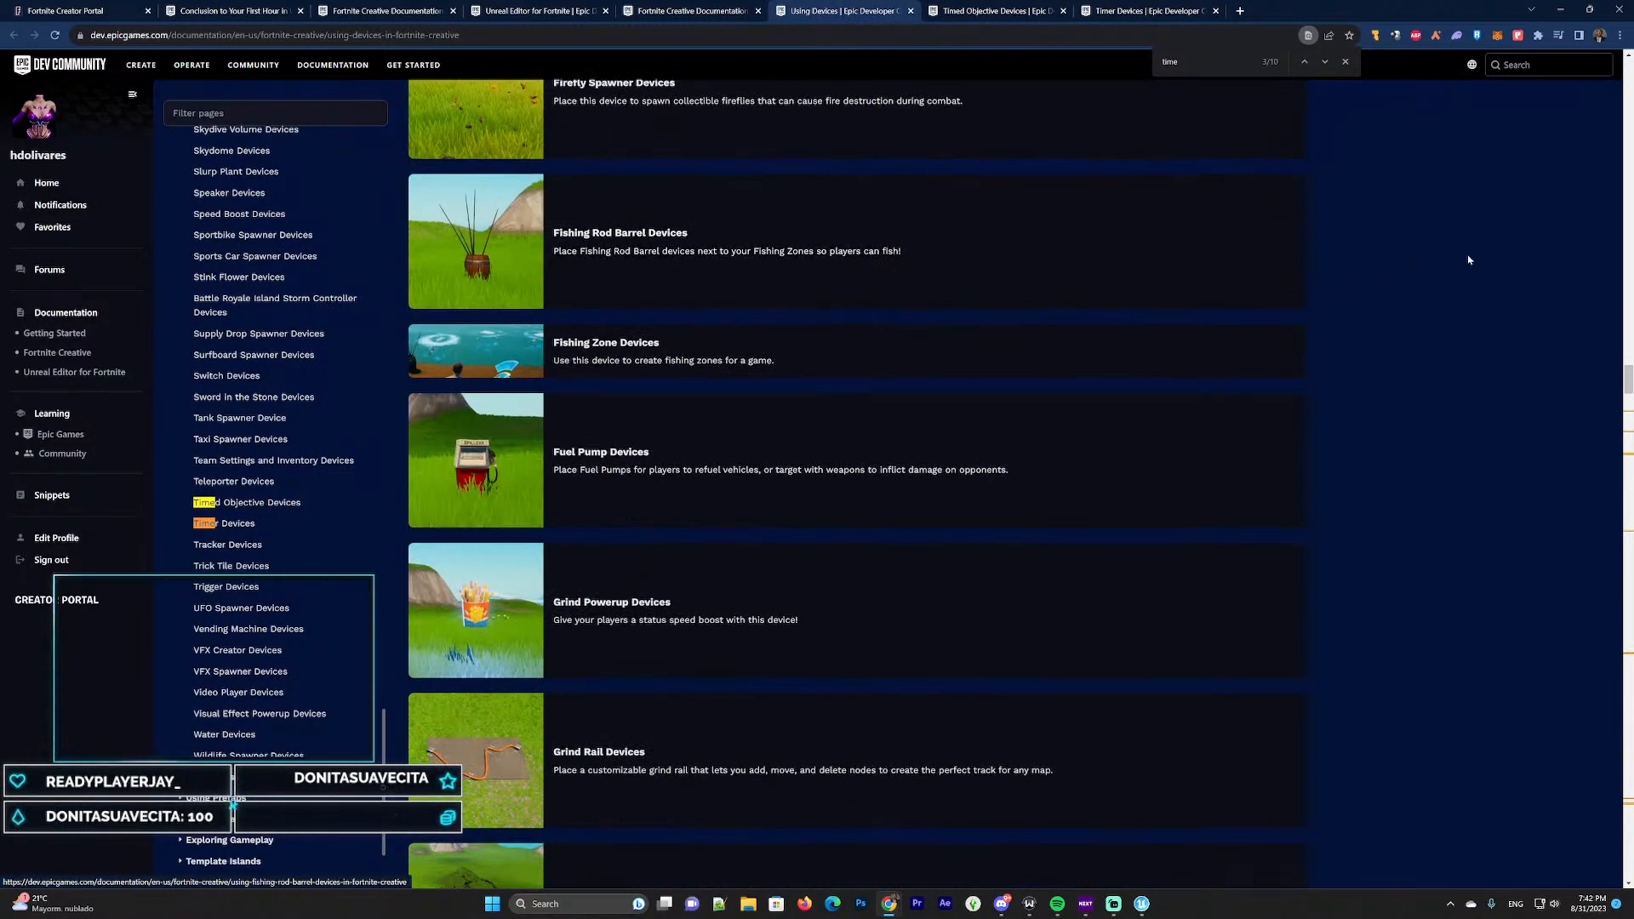
scroll(1468, 259, "down", 9)
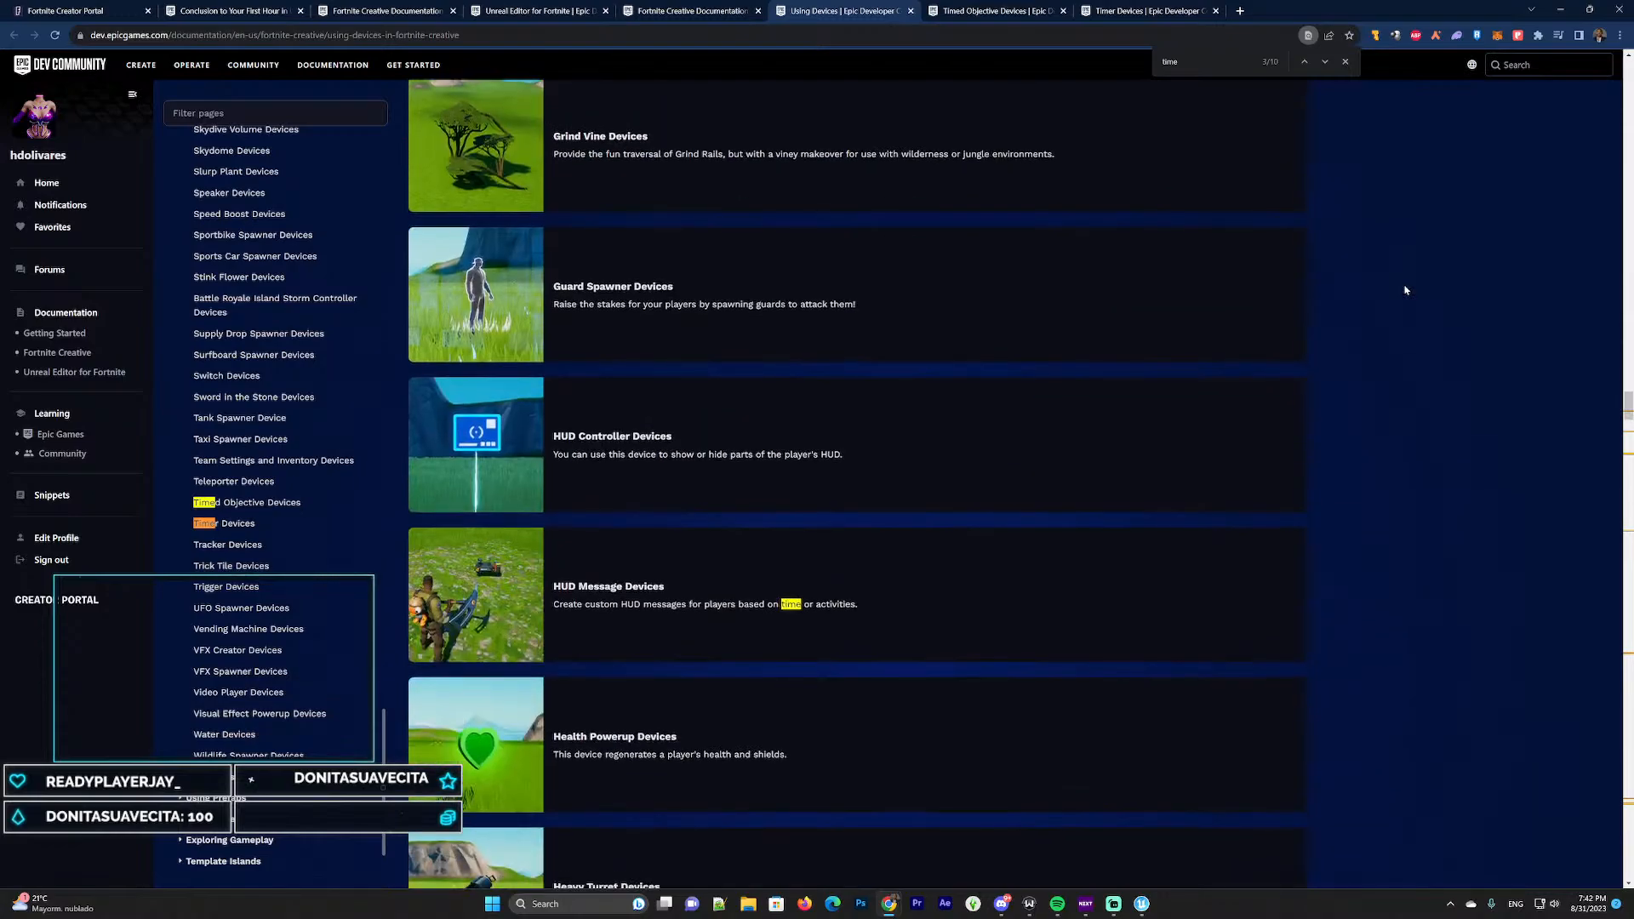
scroll(1404, 290, "down", 7)
scroll(676, 274, "up", 10)
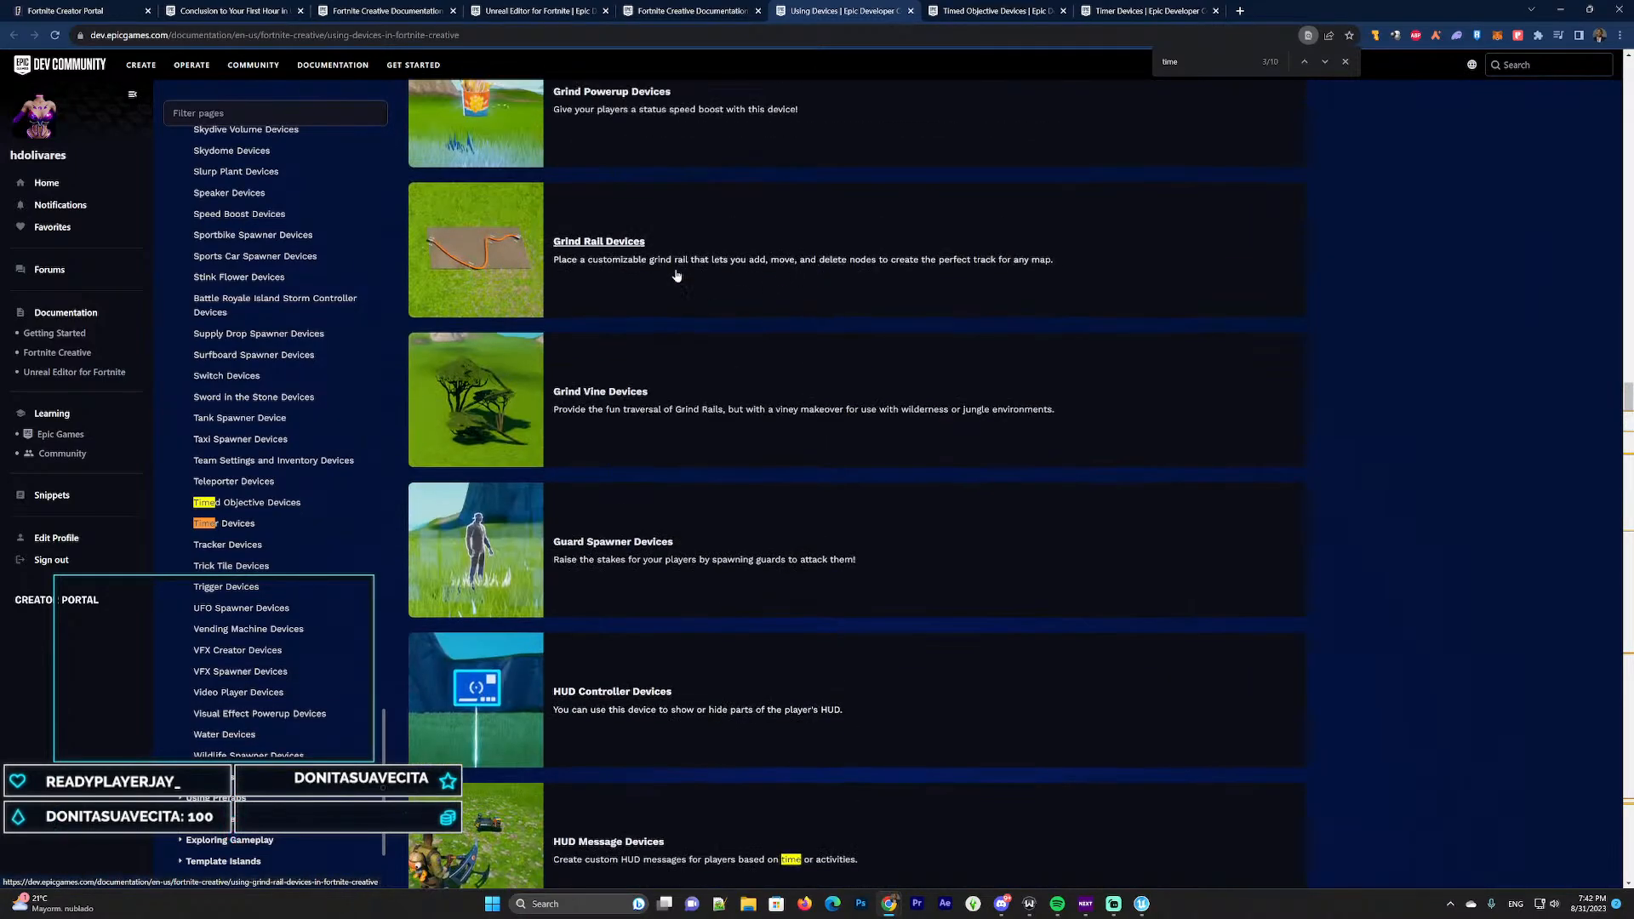
scroll(638, 282, "down", 4)
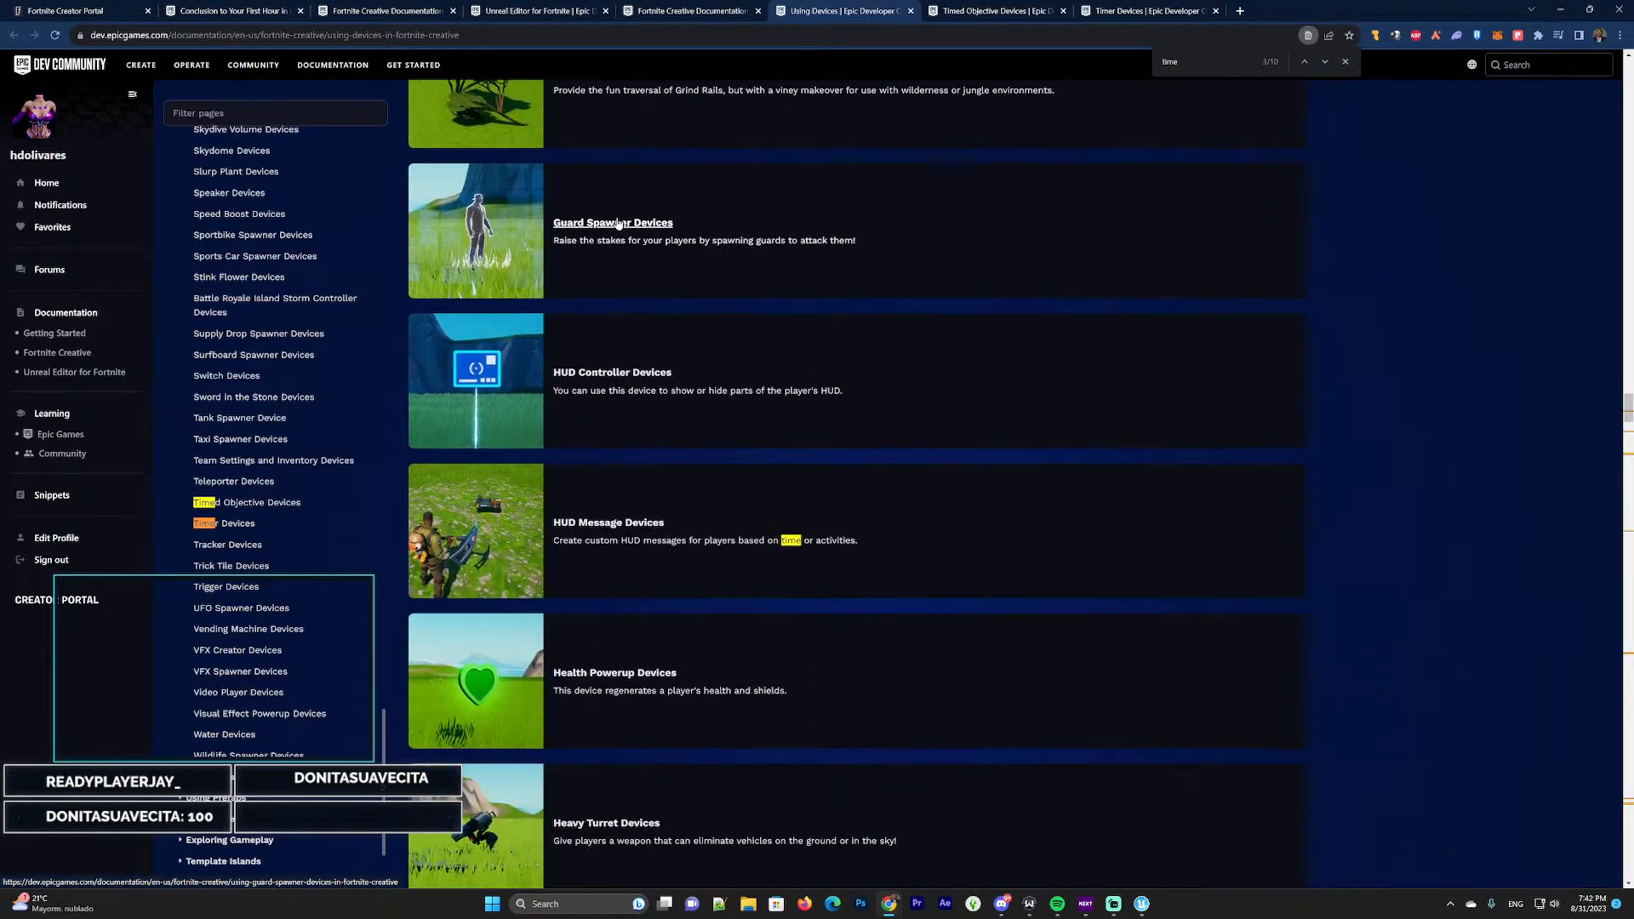
middle_click(610, 224)
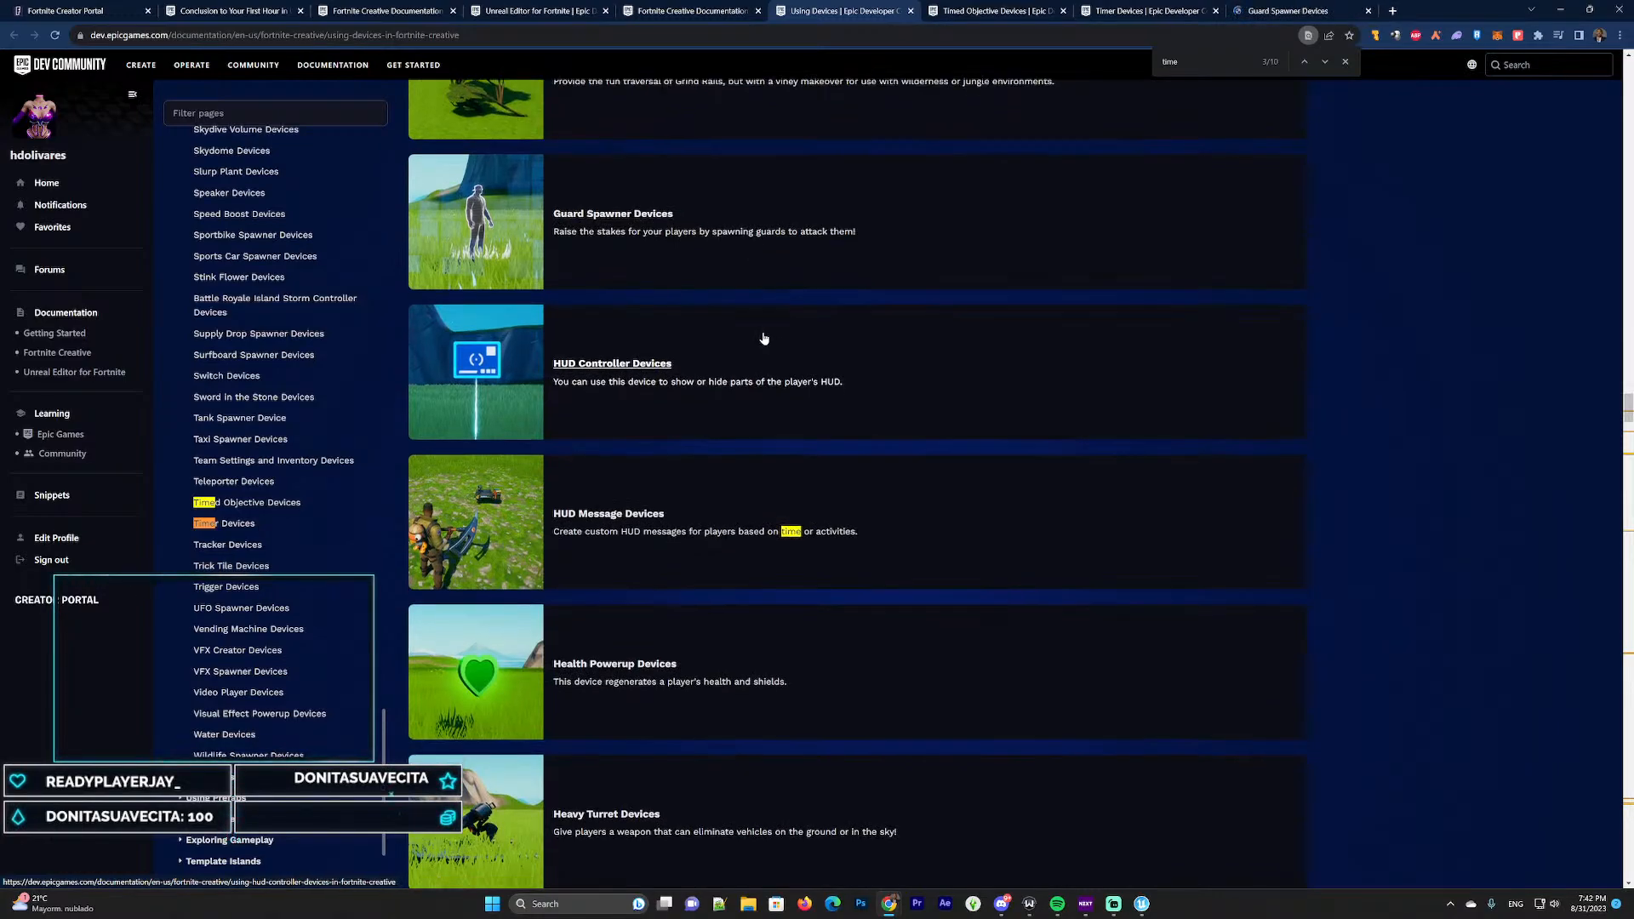
Browse the Using Devices list from HUD Controller Devices to Movement Modulator Devices
scroll(609, 183, "down", 2)
scroll(745, 239, "down", 3)
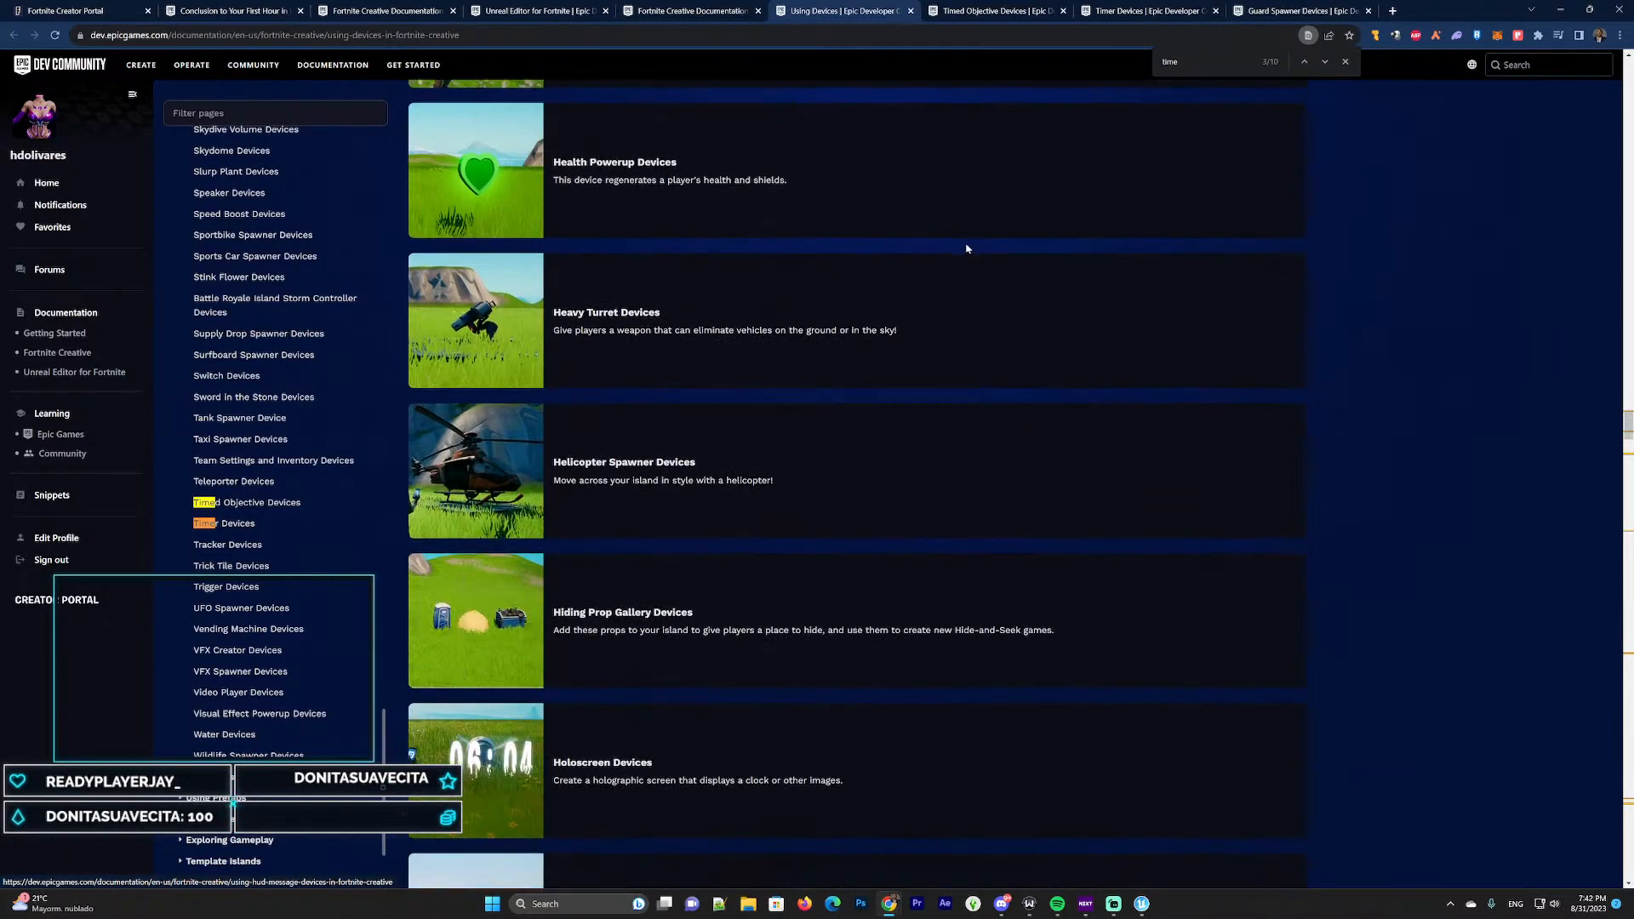
scroll(694, 329, "down", 6)
scroll(694, 329, "down", 10)
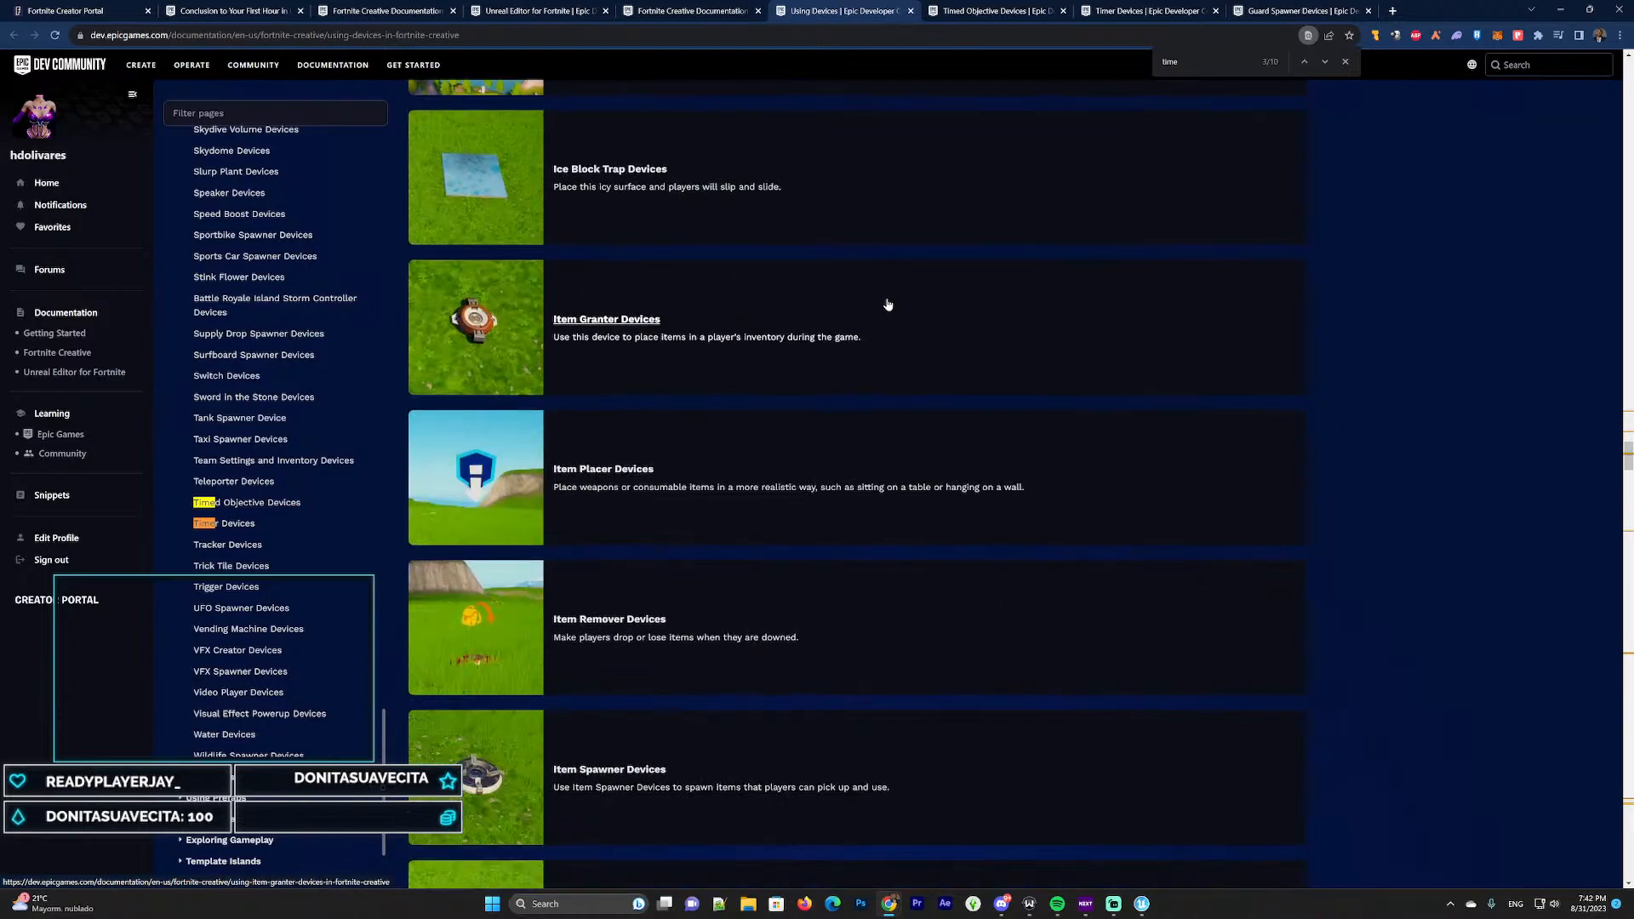
scroll(898, 314, "down", 1)
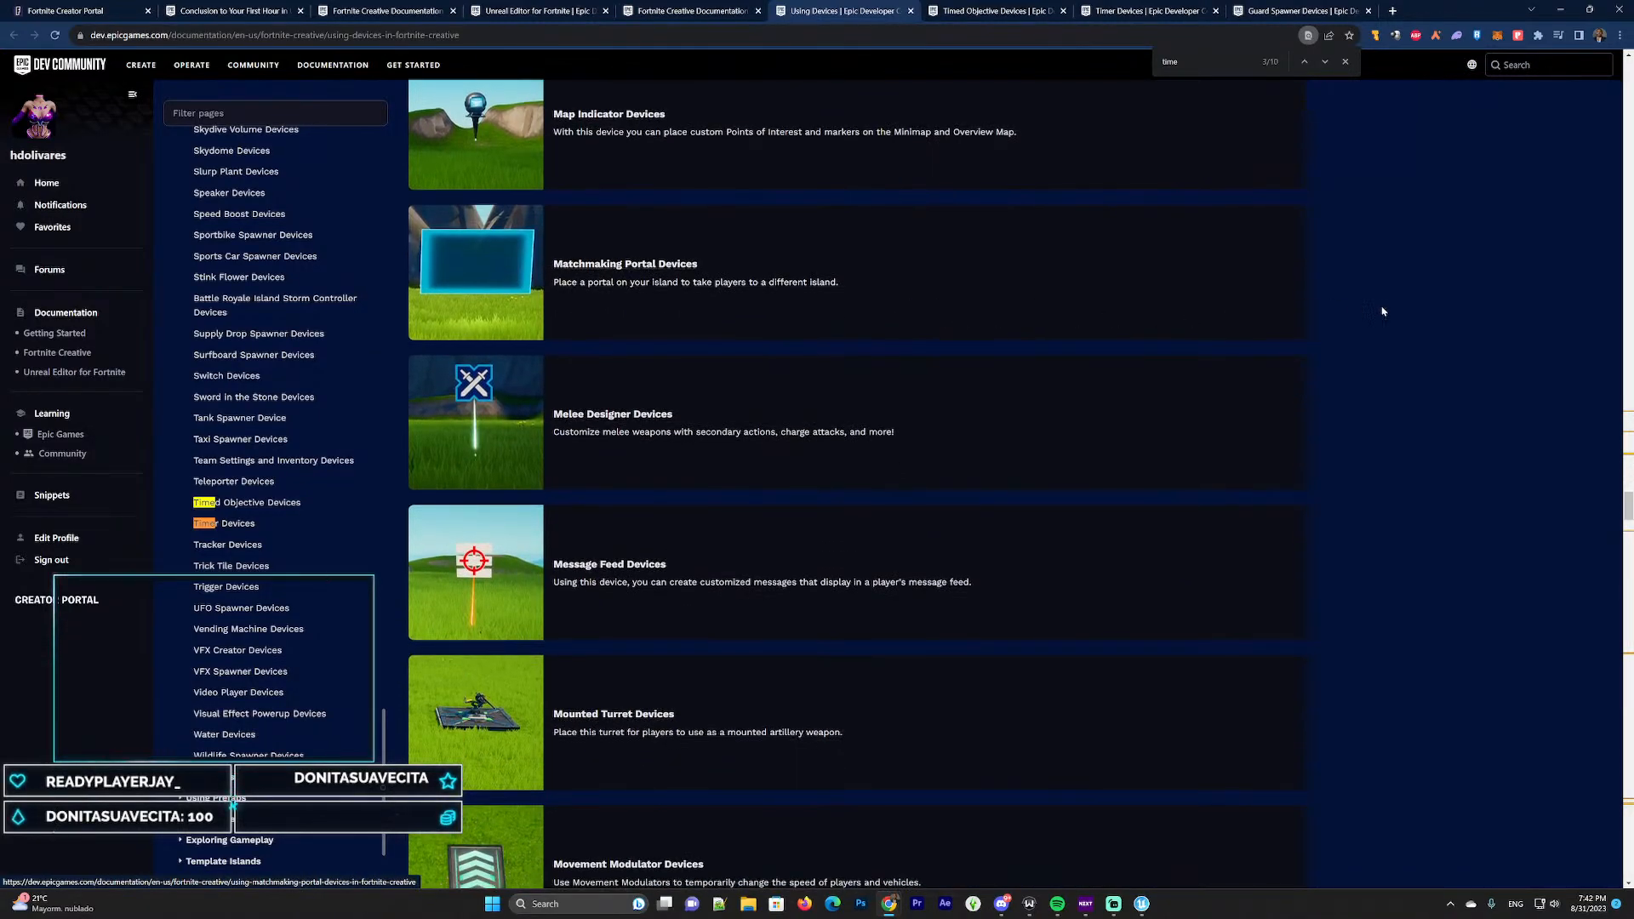
Search the Using Devices page for "storm", go to the Battle Royale Island Storm Controller Devices match, and close the search
type("st")
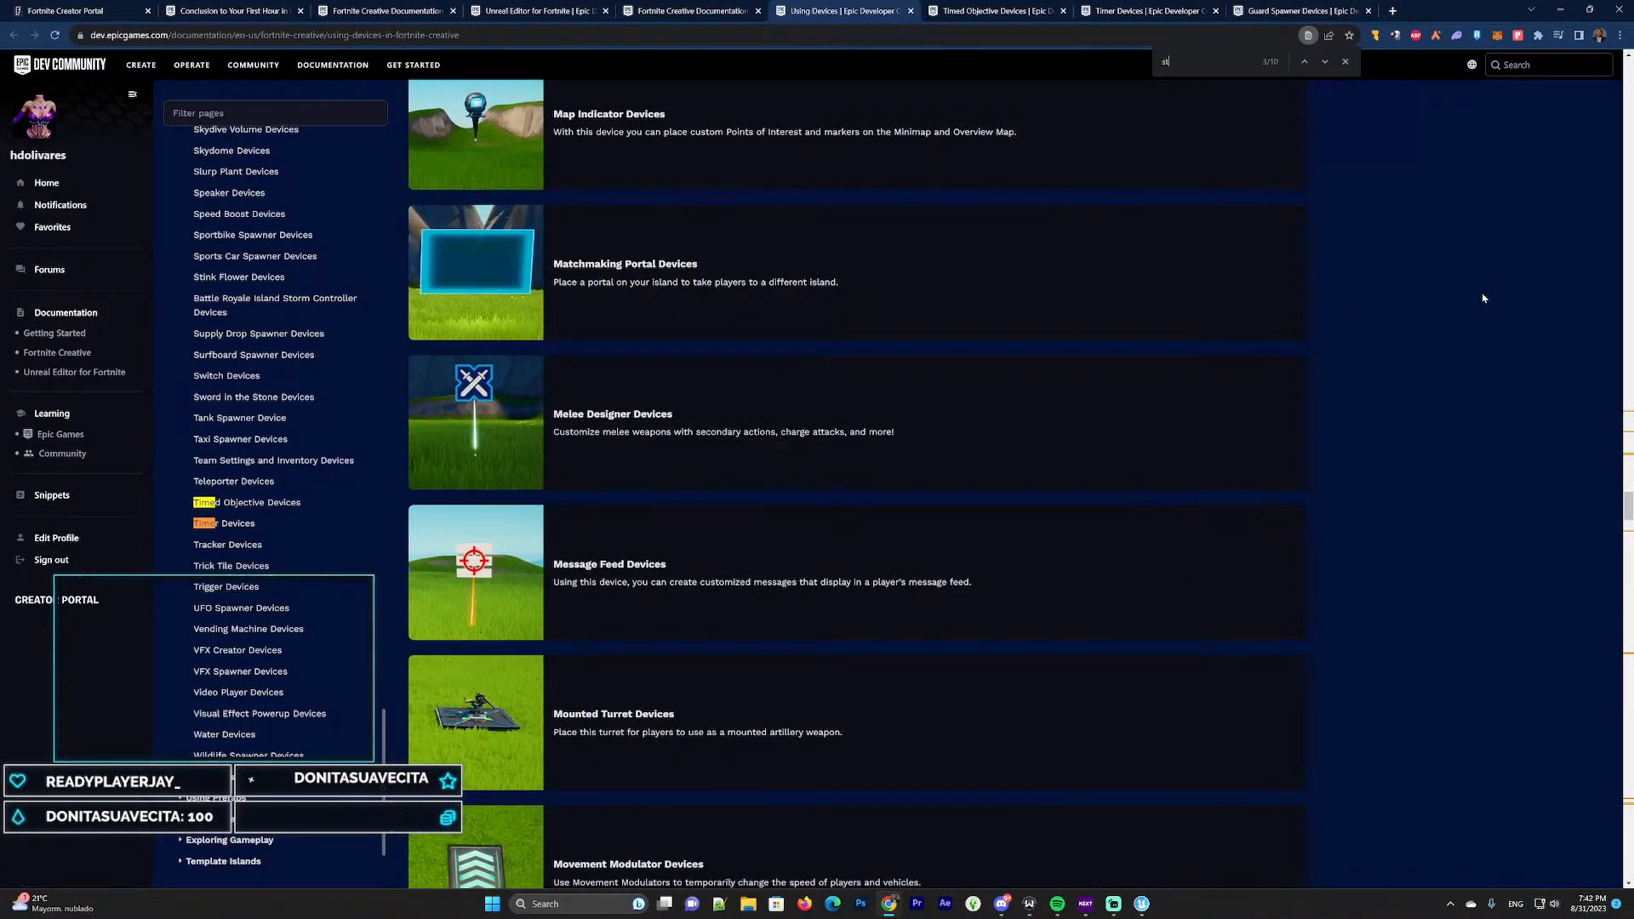
type("orm")
scroll(1483, 299, "down", 20)
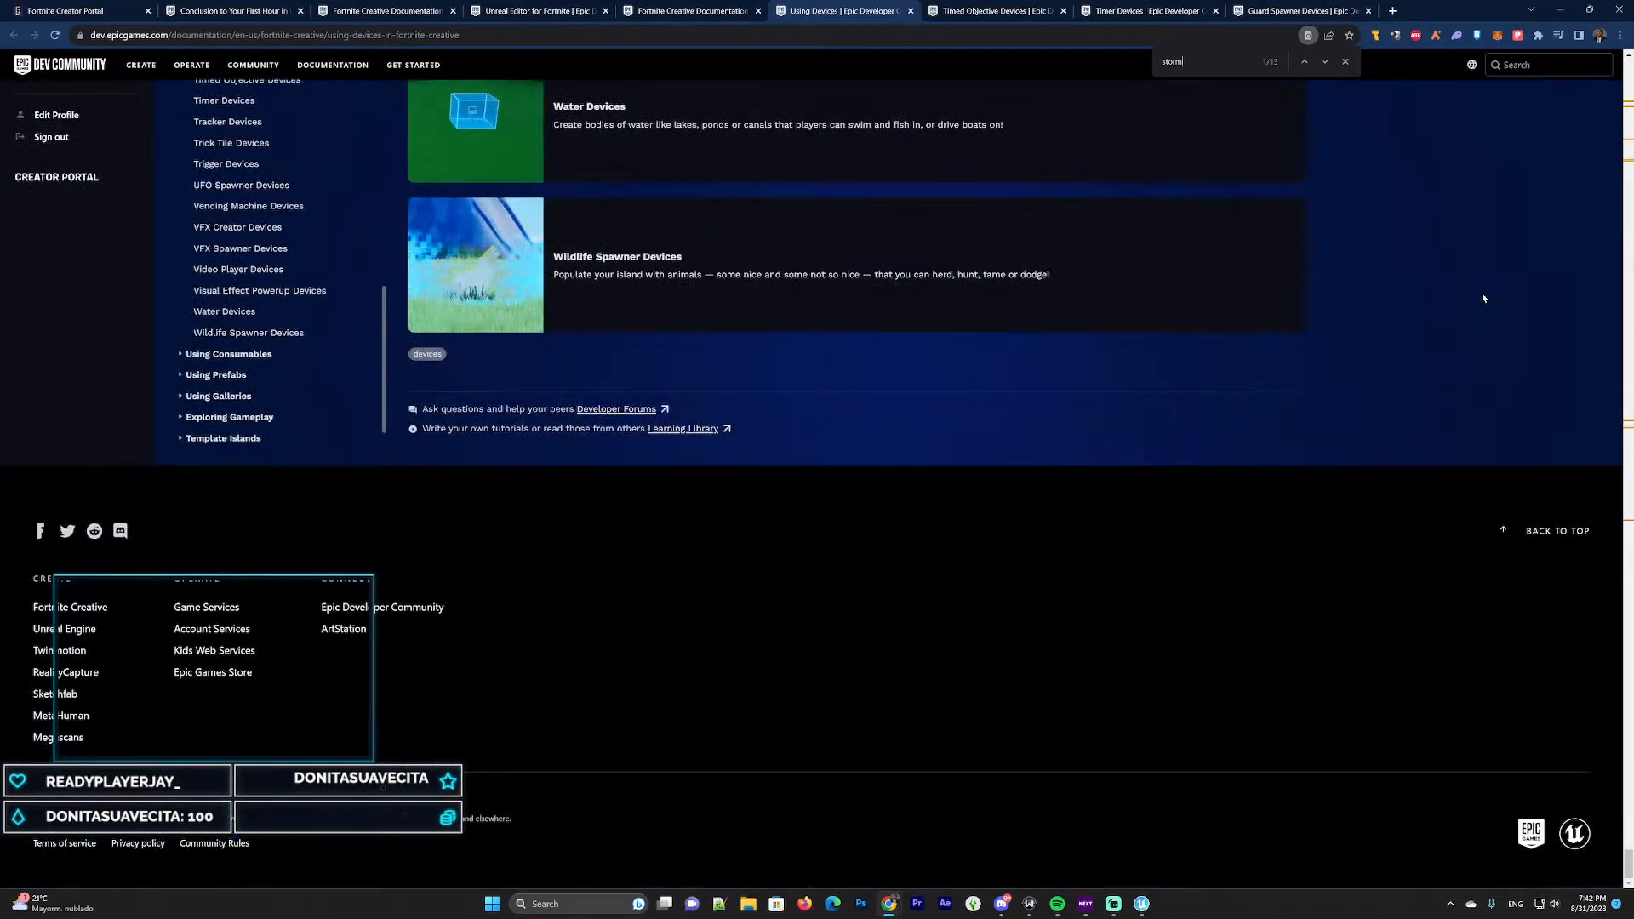
left_click(1305, 65)
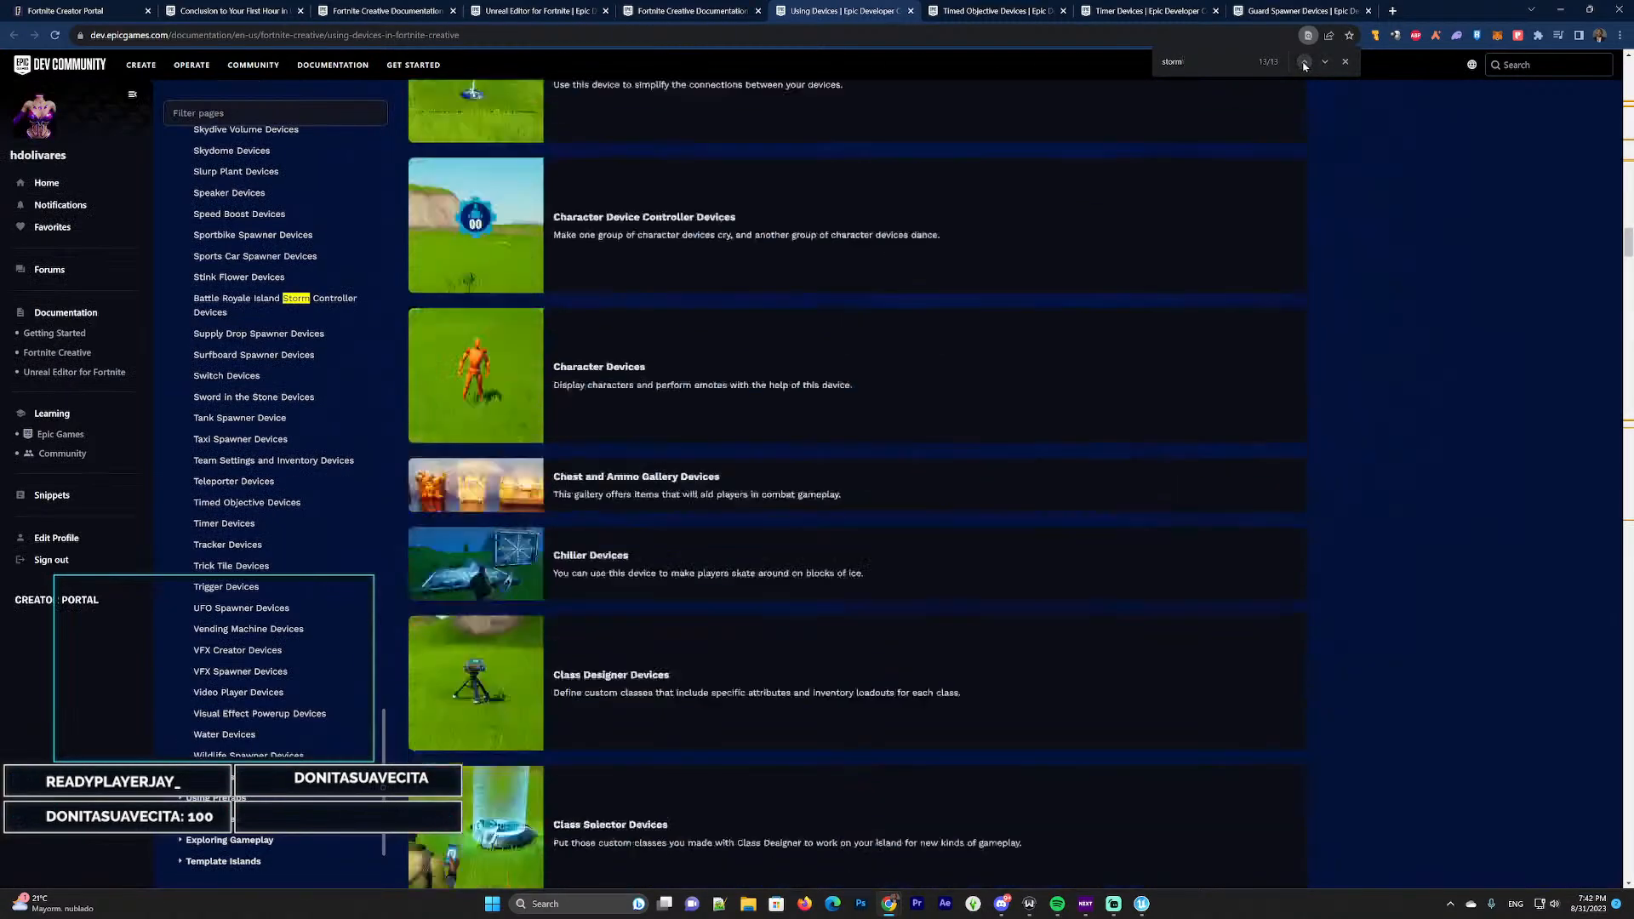
scroll(813, 361, "up", 3)
scroll(809, 367, "down", 5)
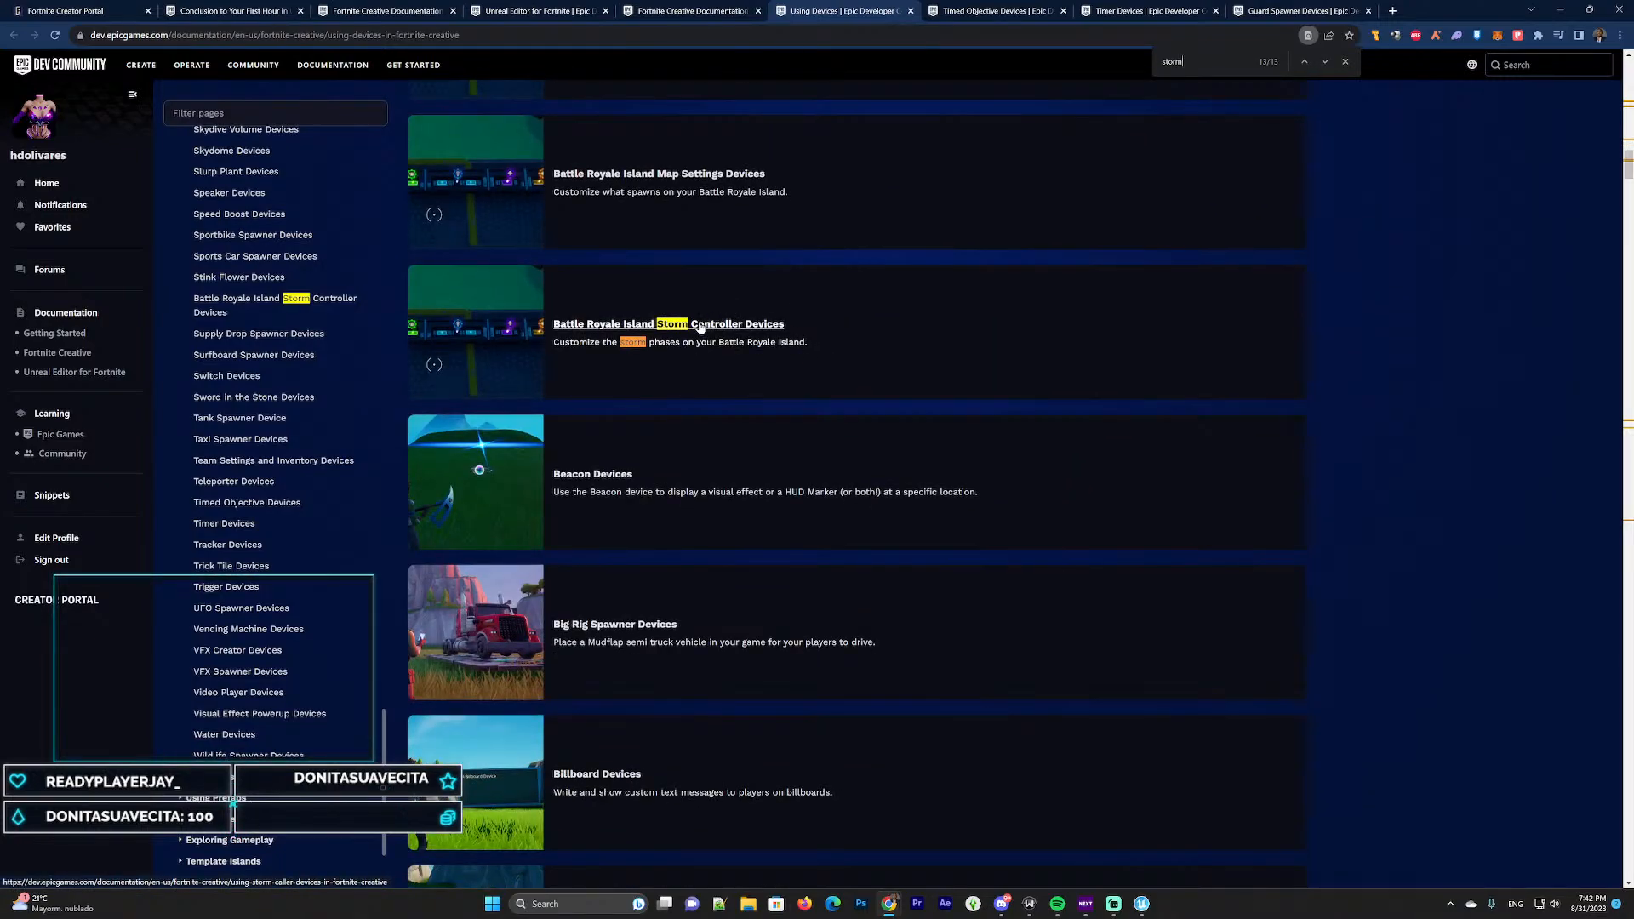
scroll(876, 341, "up", 2)
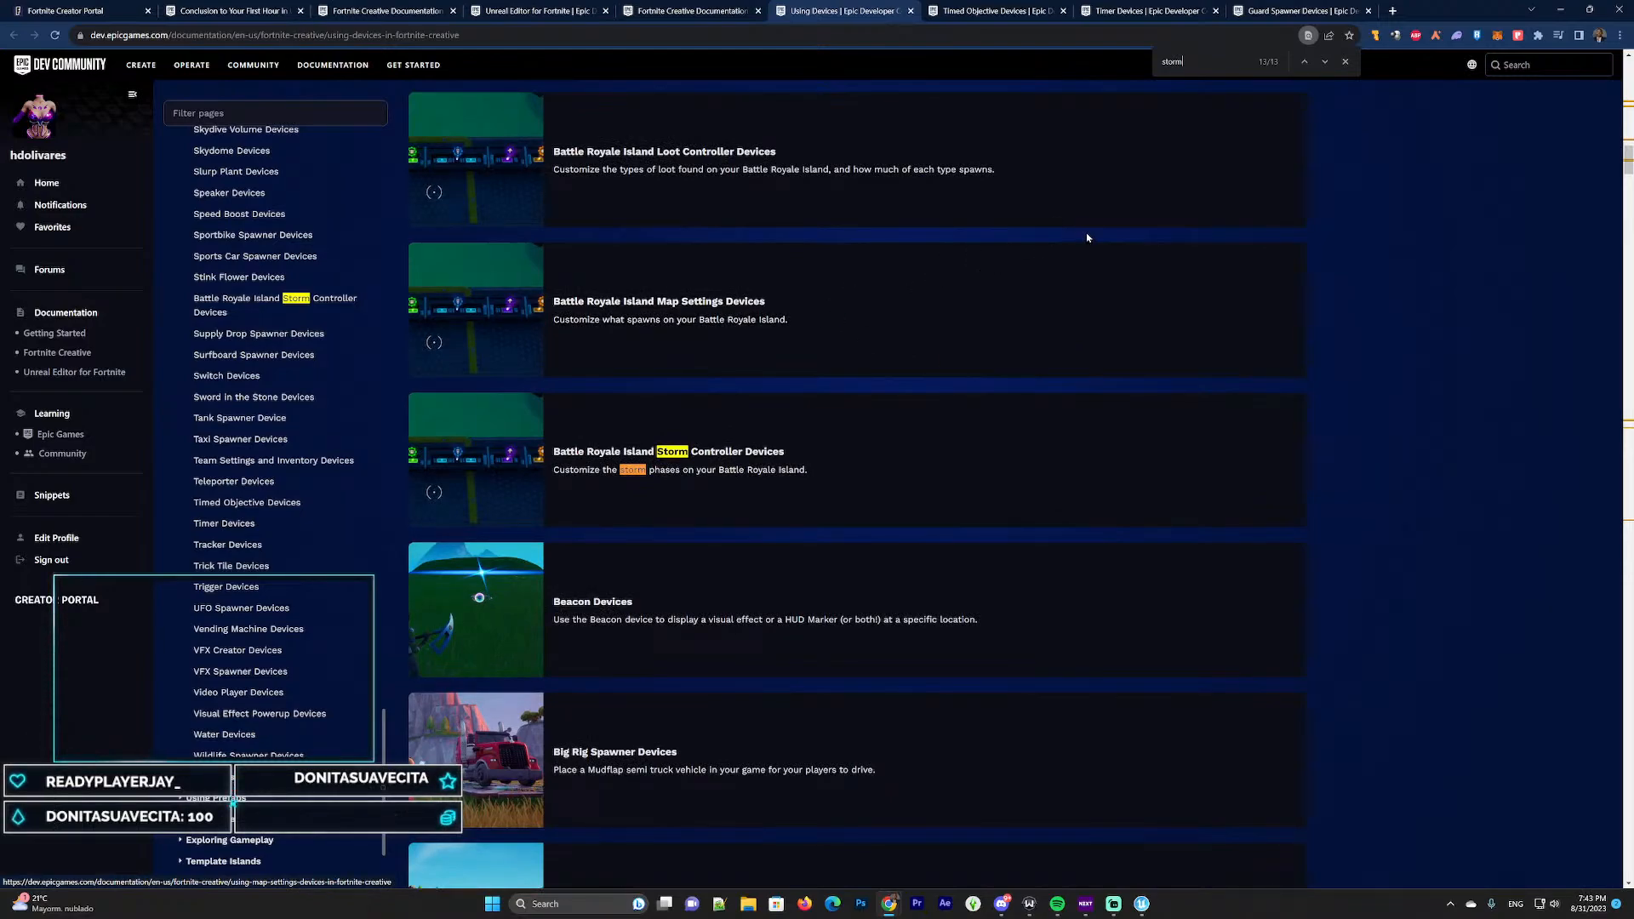
key("Escape")
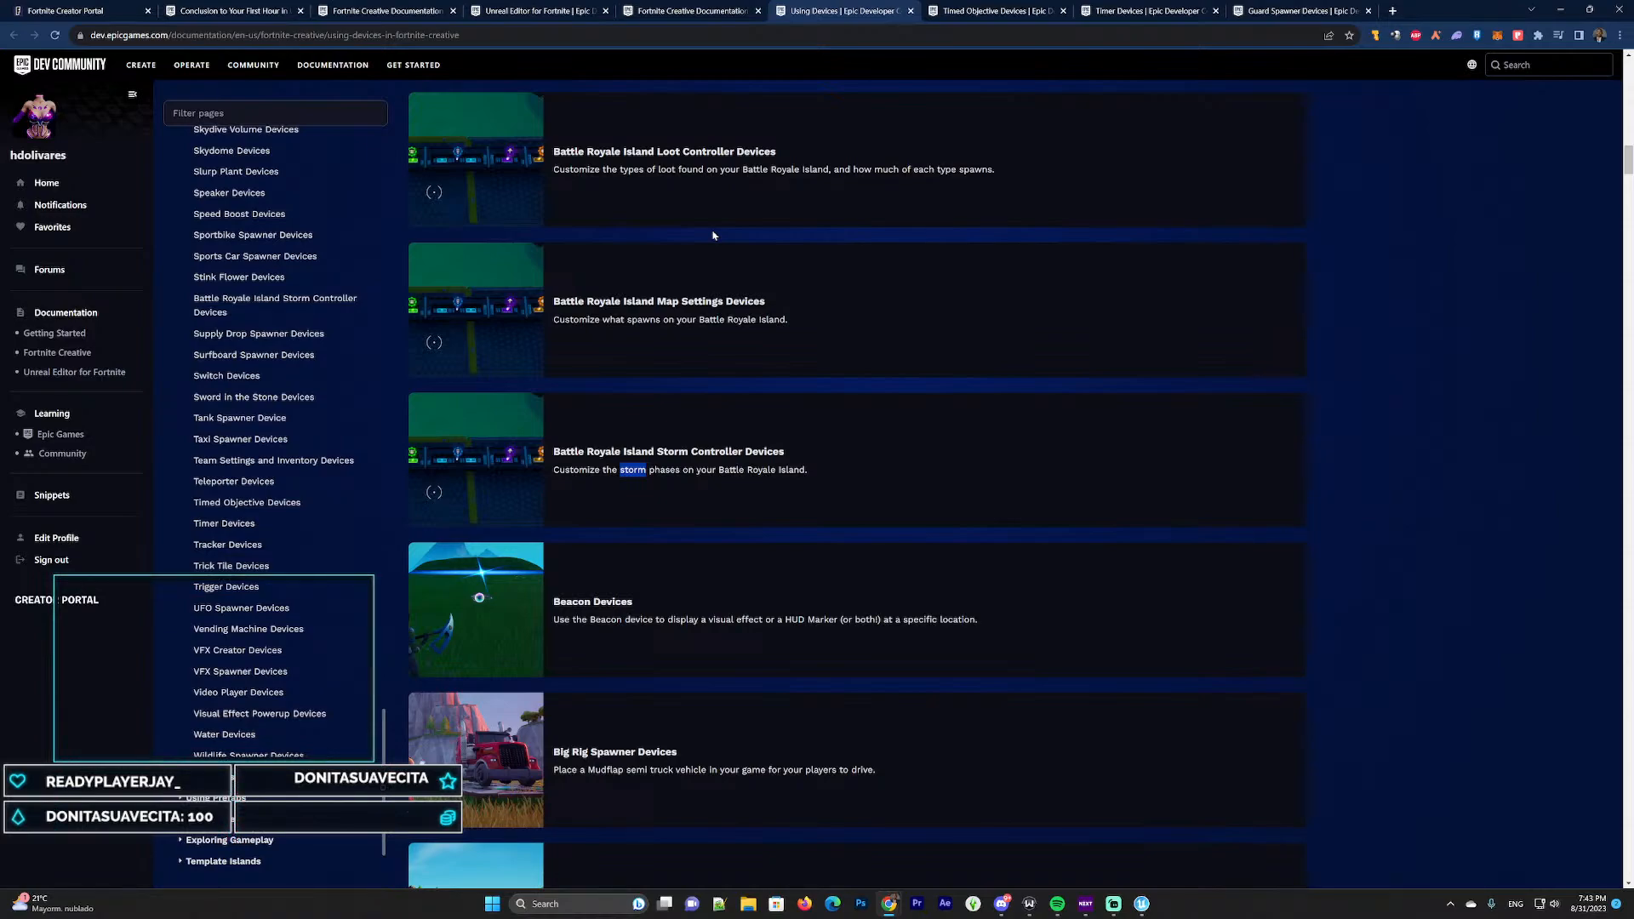
Browse the device list from Basic Storm Controller and the Battle Royale Island devices to Character Device Controller Devices
scroll(682, 374, "up", 10)
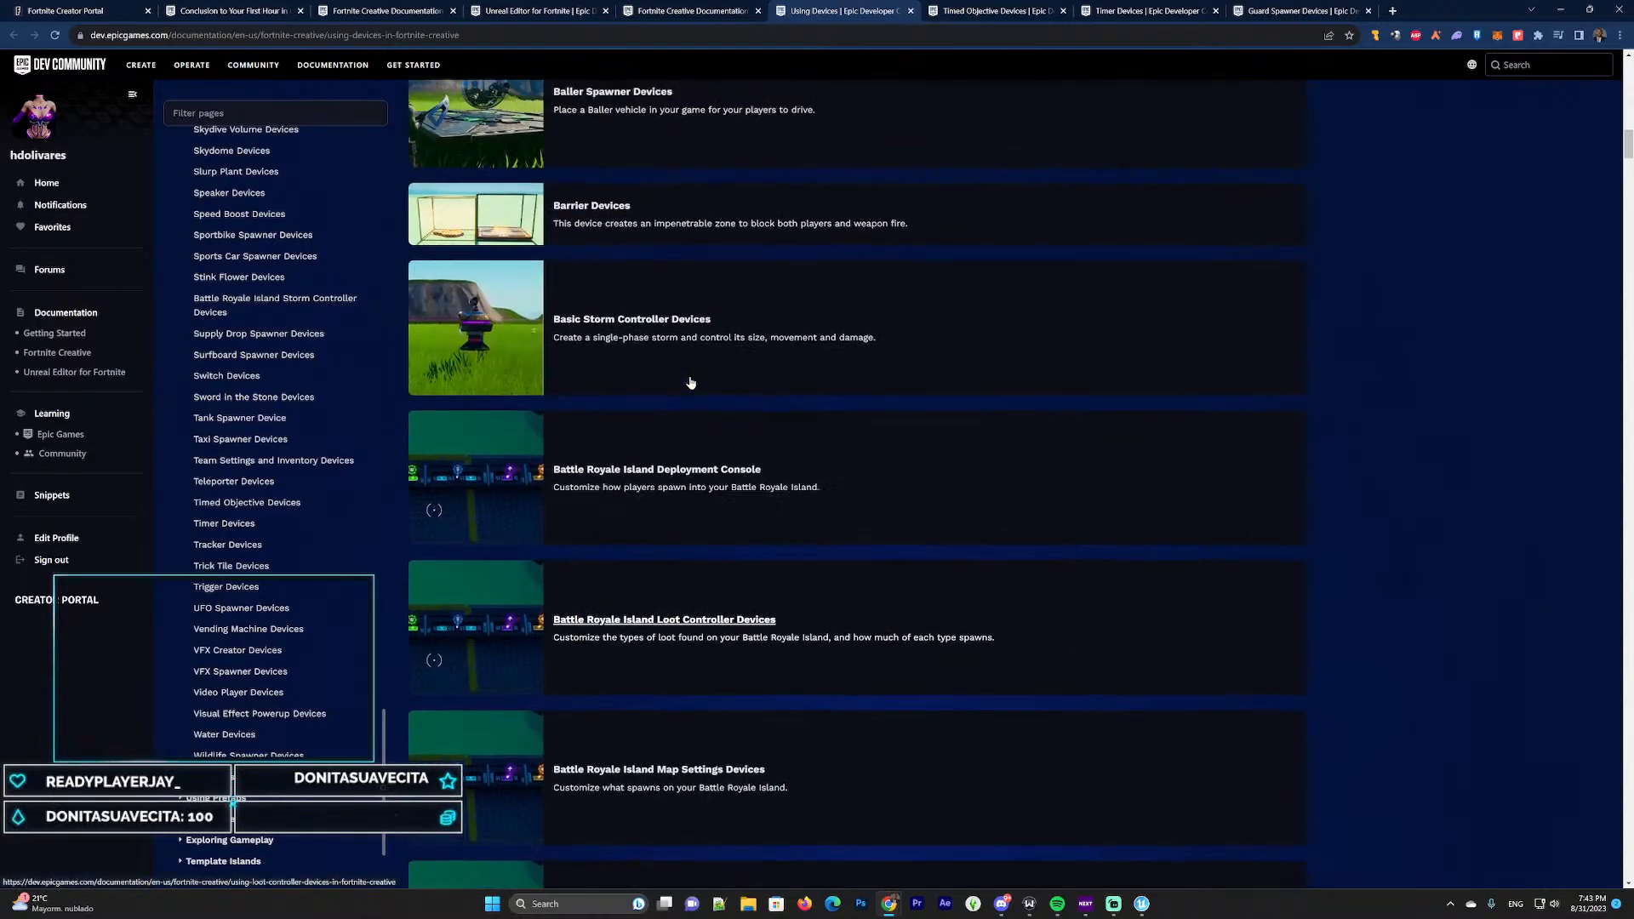
scroll(683, 373, "down", 20)
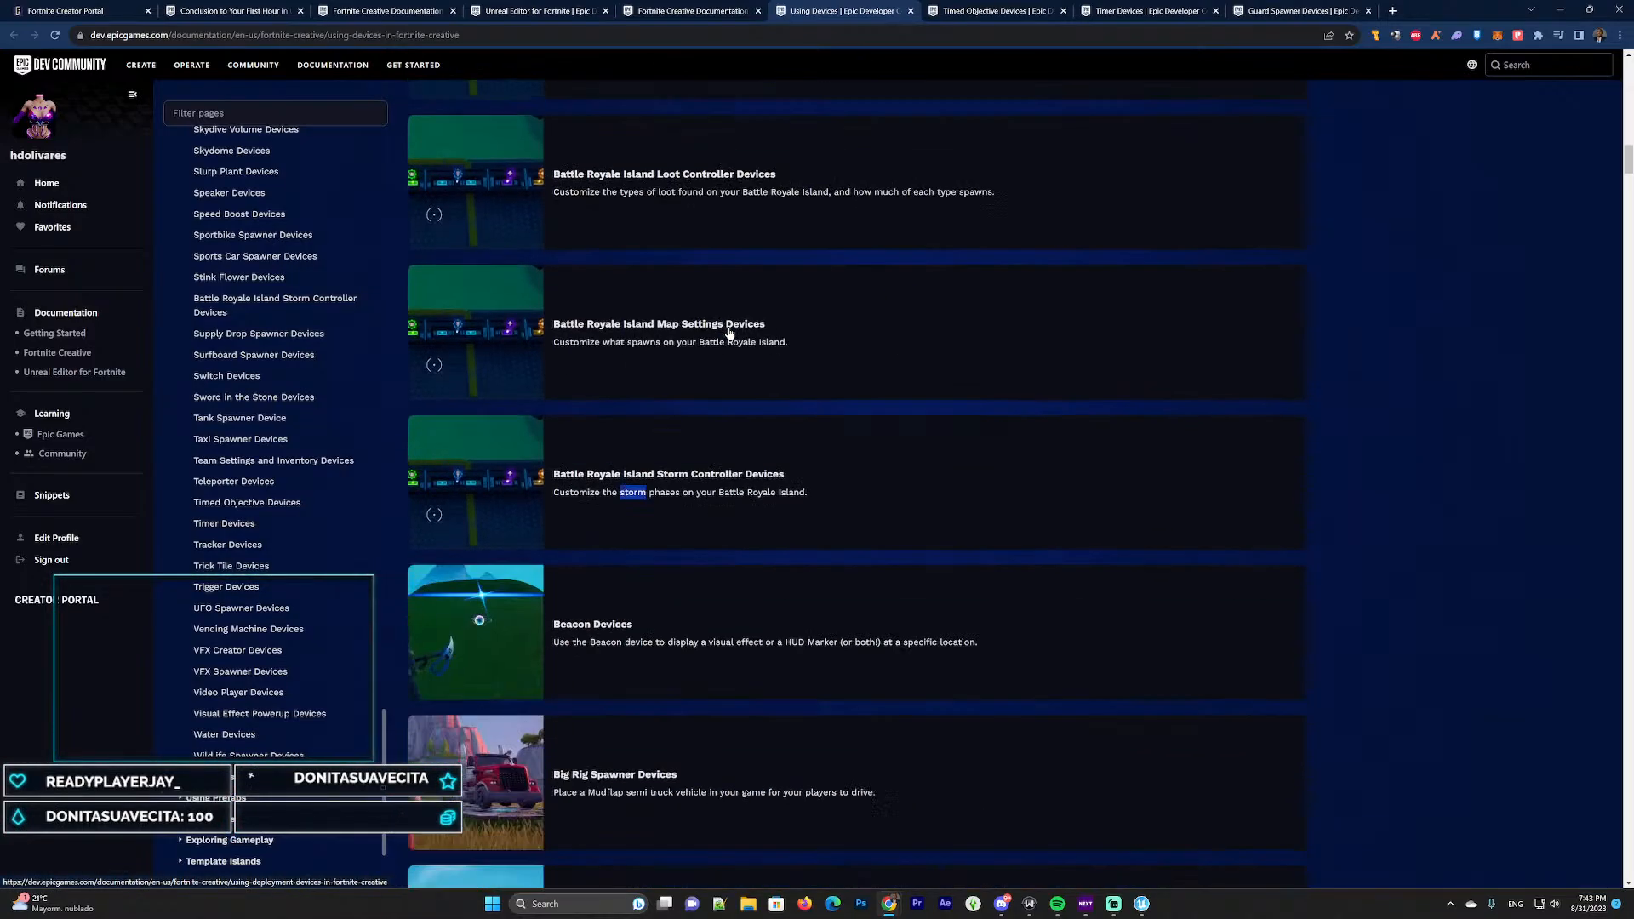
scroll(727, 343, "down", 6)
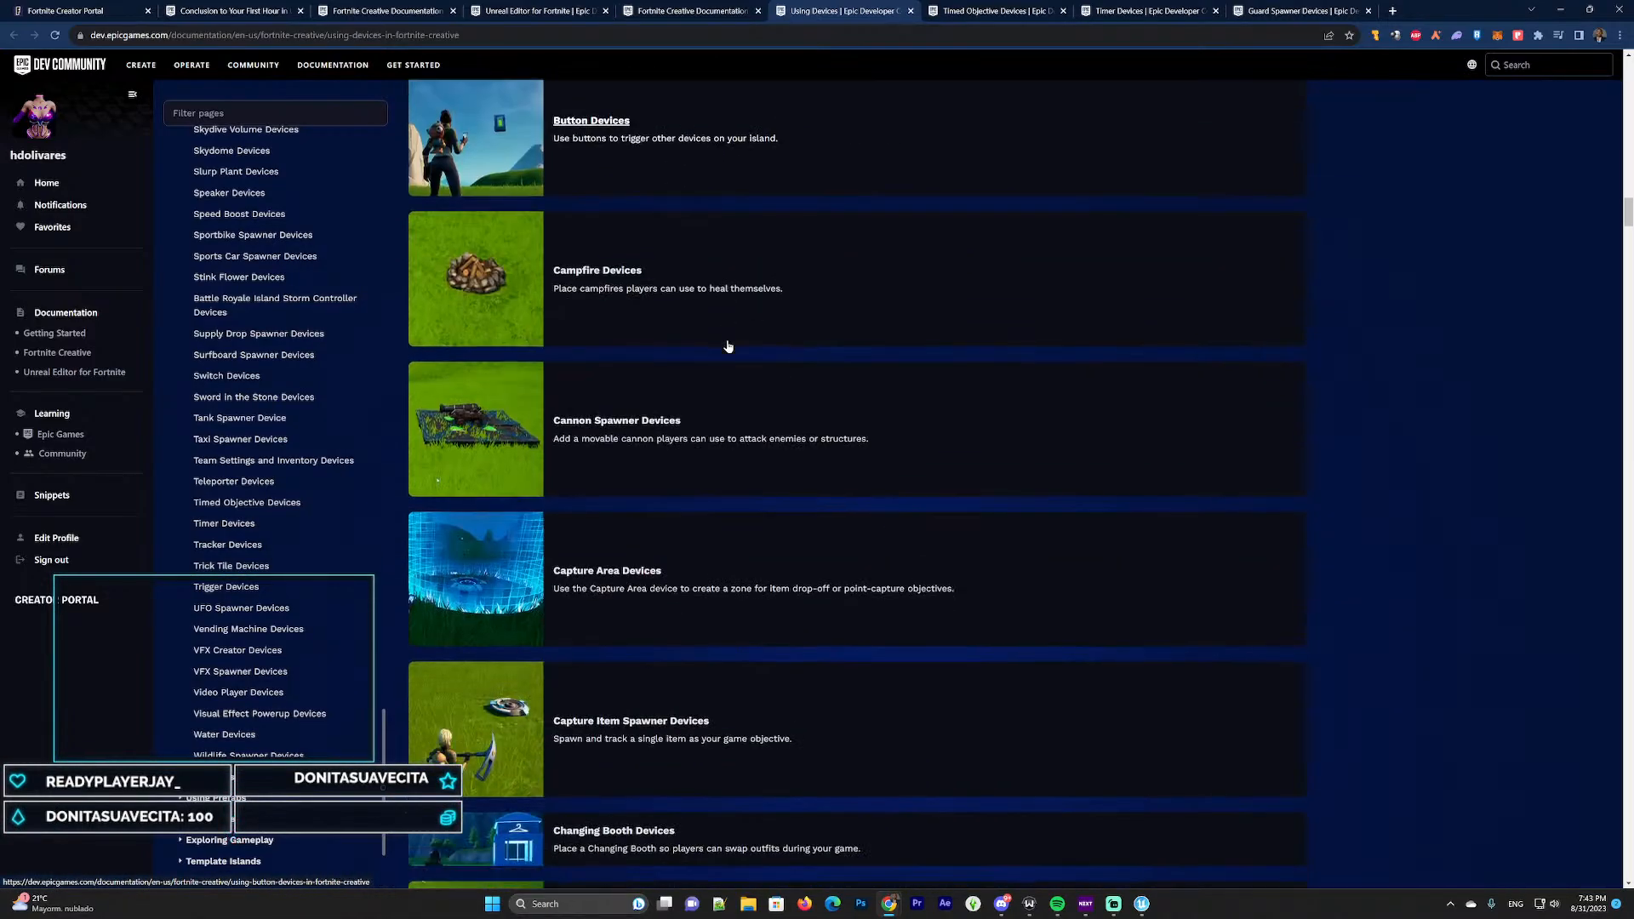
scroll(727, 344, "up", 9)
scroll(726, 345, "up", 10)
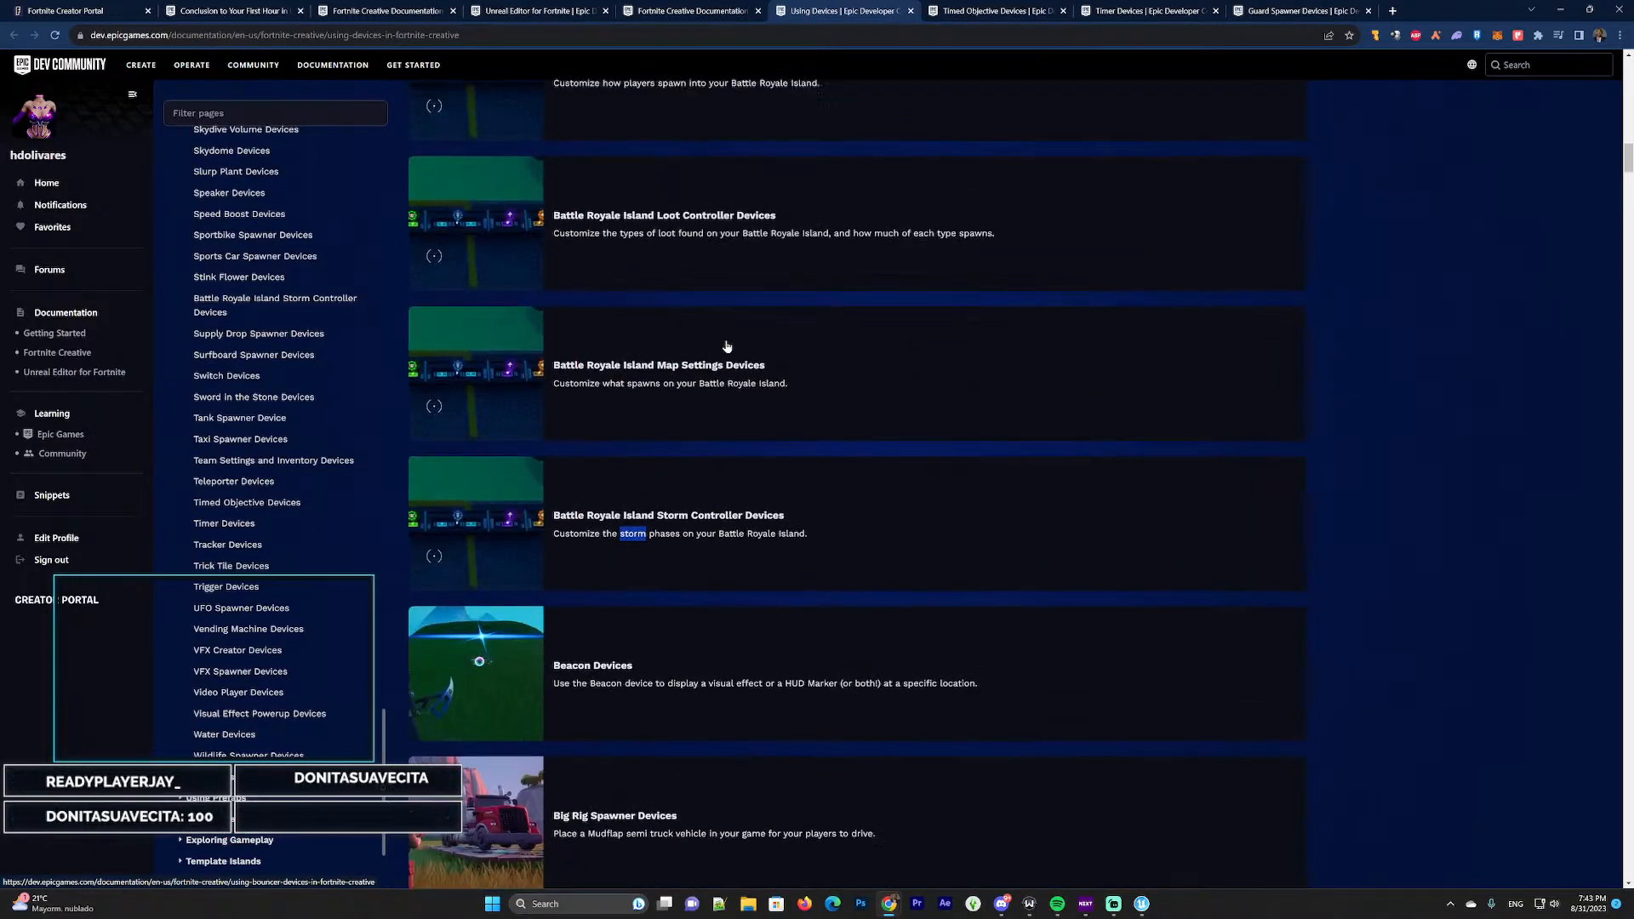
scroll(726, 340, "down", 10)
scroll(726, 320, "down", 11)
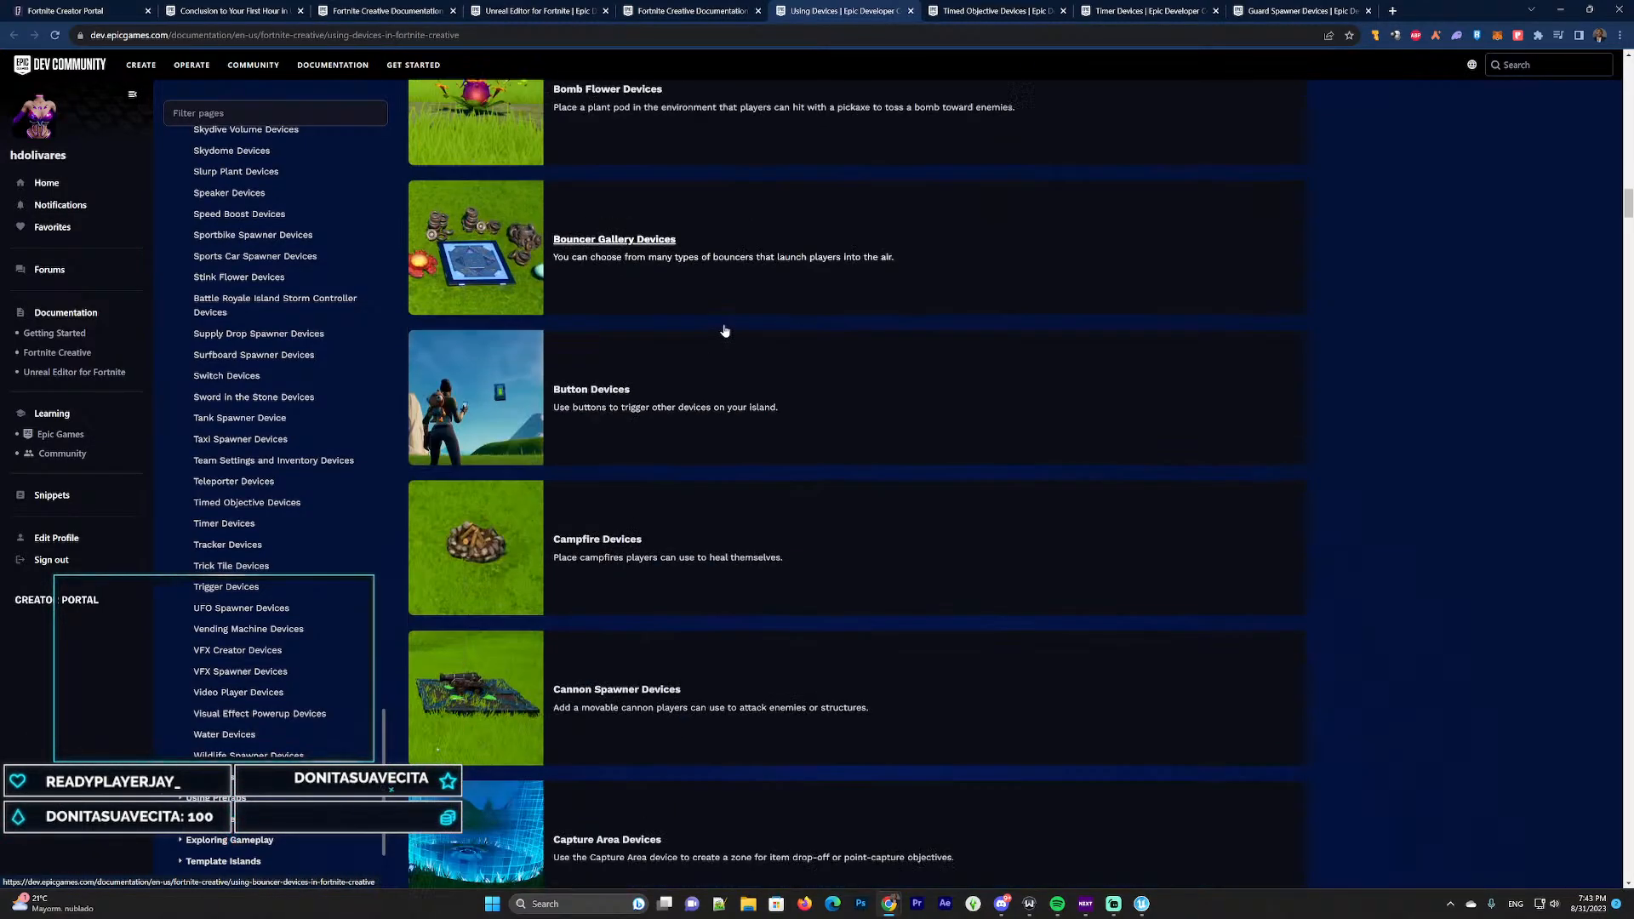
scroll(815, 402, "down", 2)
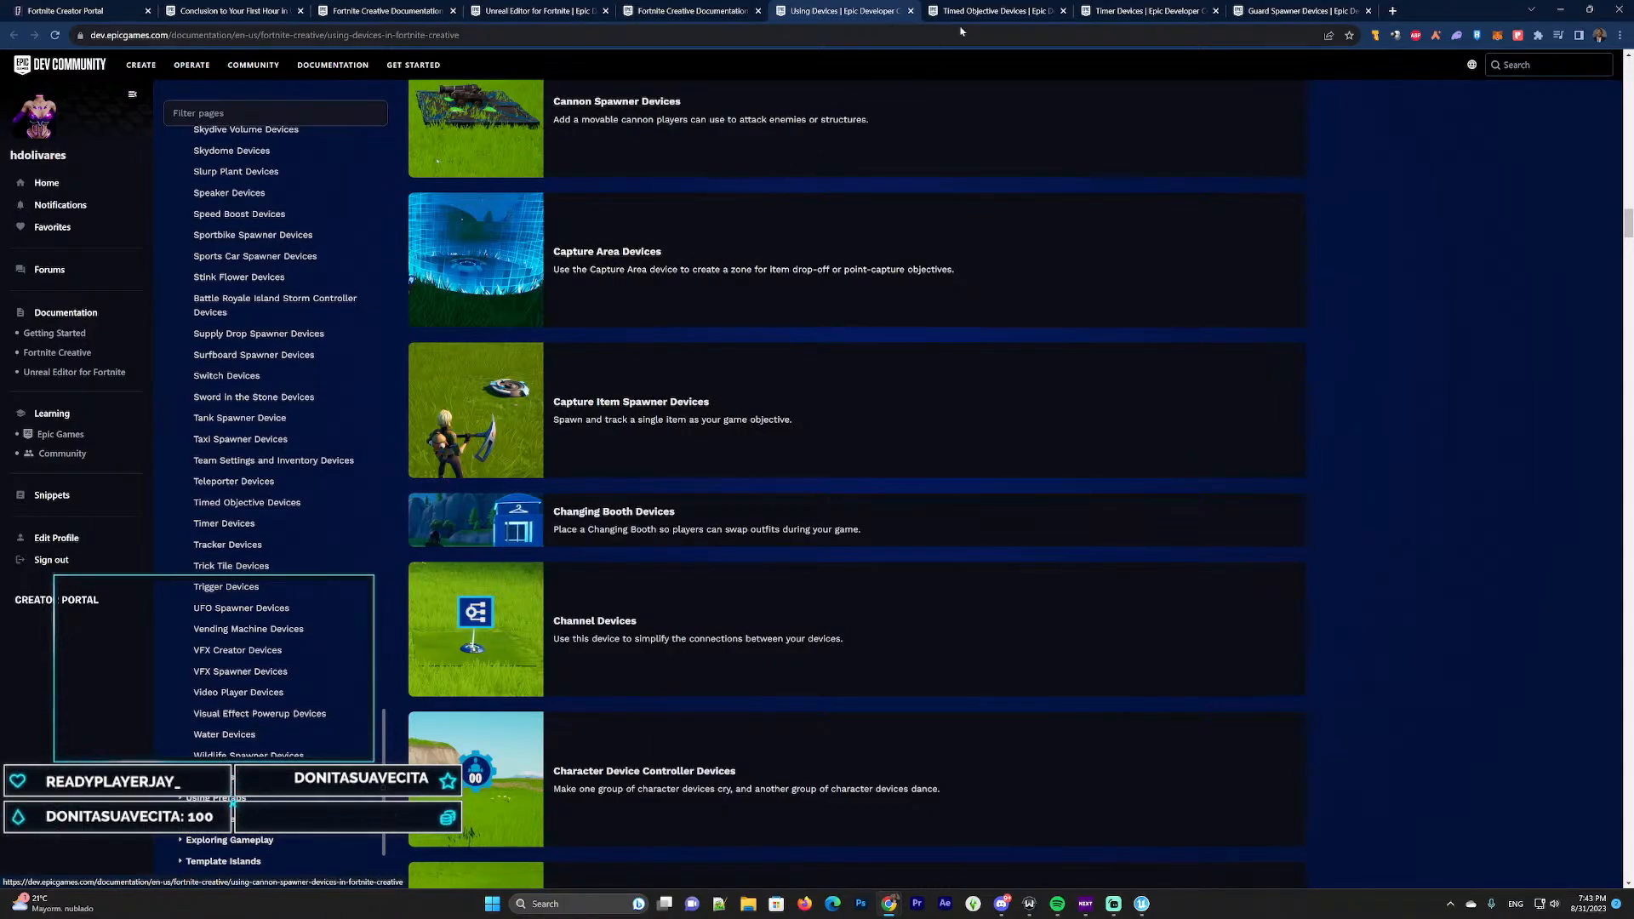
Switch to the Timed Objective Devices page and examine its Door Open design example
key("ctrl+Tab")
scroll(885, 283, "down", 5)
scroll(885, 284, "up", 6)
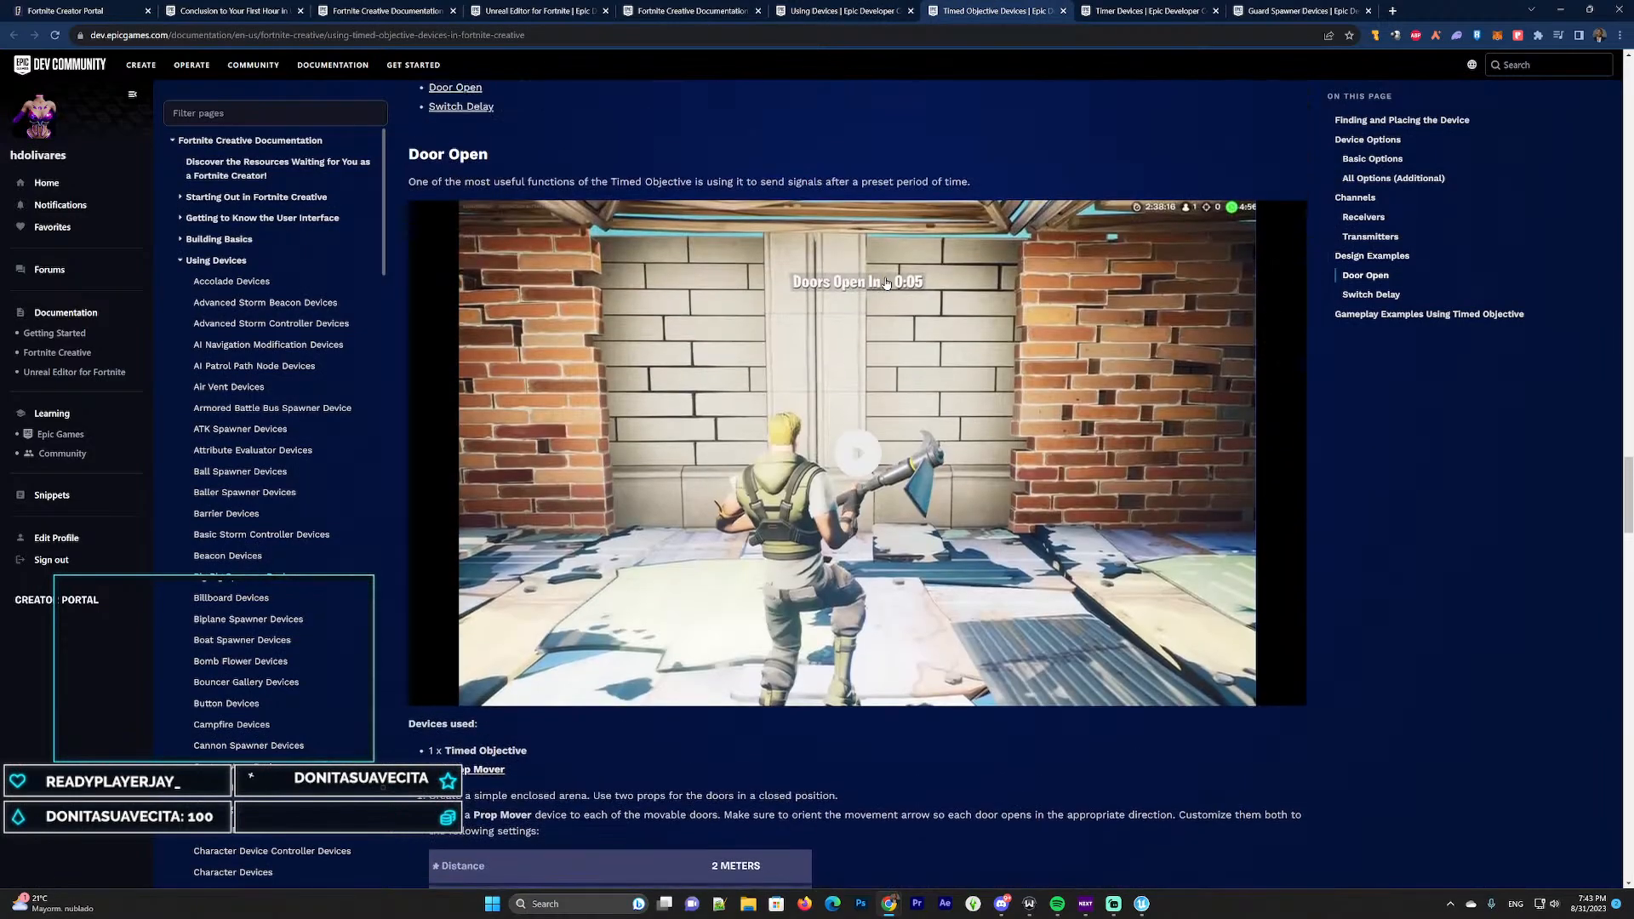
Examine the Door Open example's video preview, its list of used devices and the Prop Mover settings
scroll(723, 311, "down", 10)
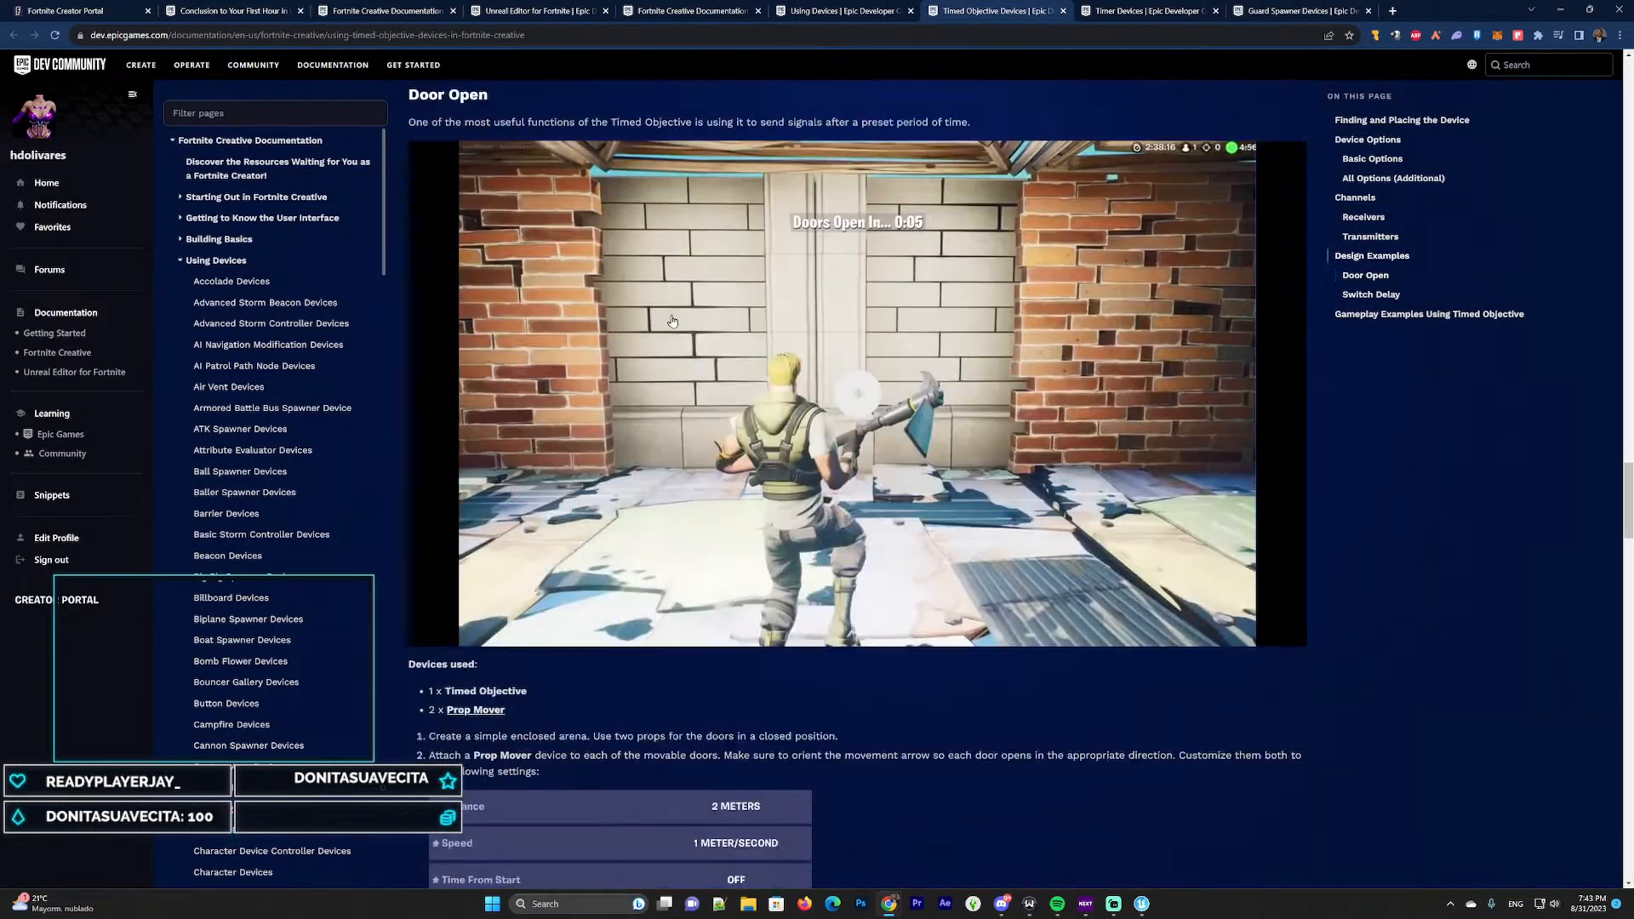
scroll(741, 303, "up", 15)
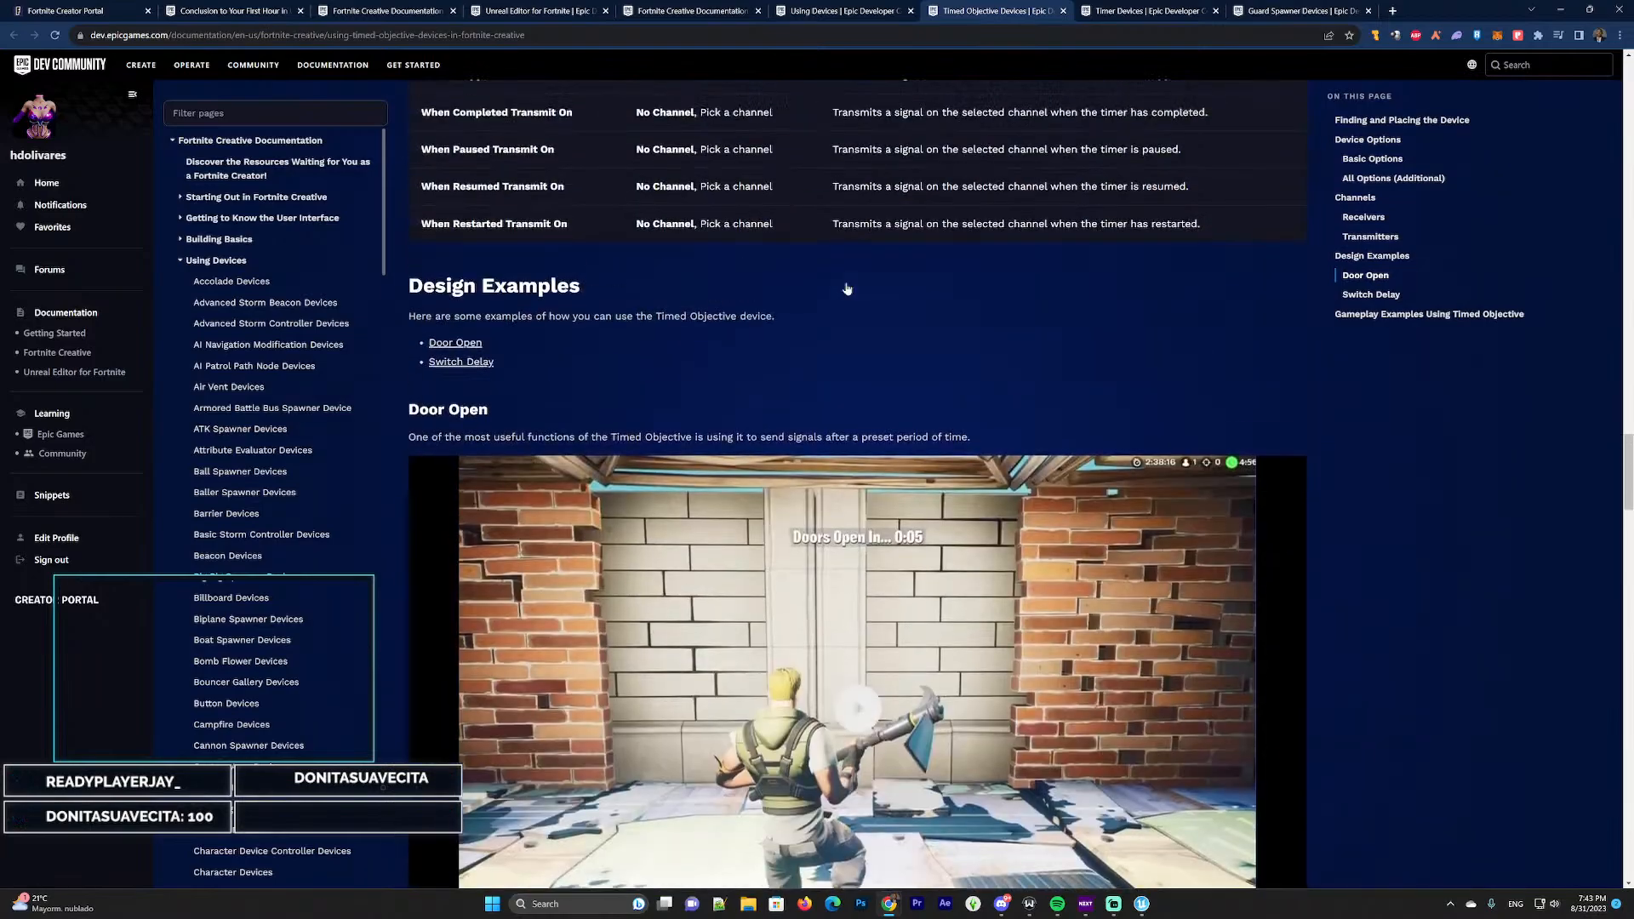
scroll(843, 282, "down", 15)
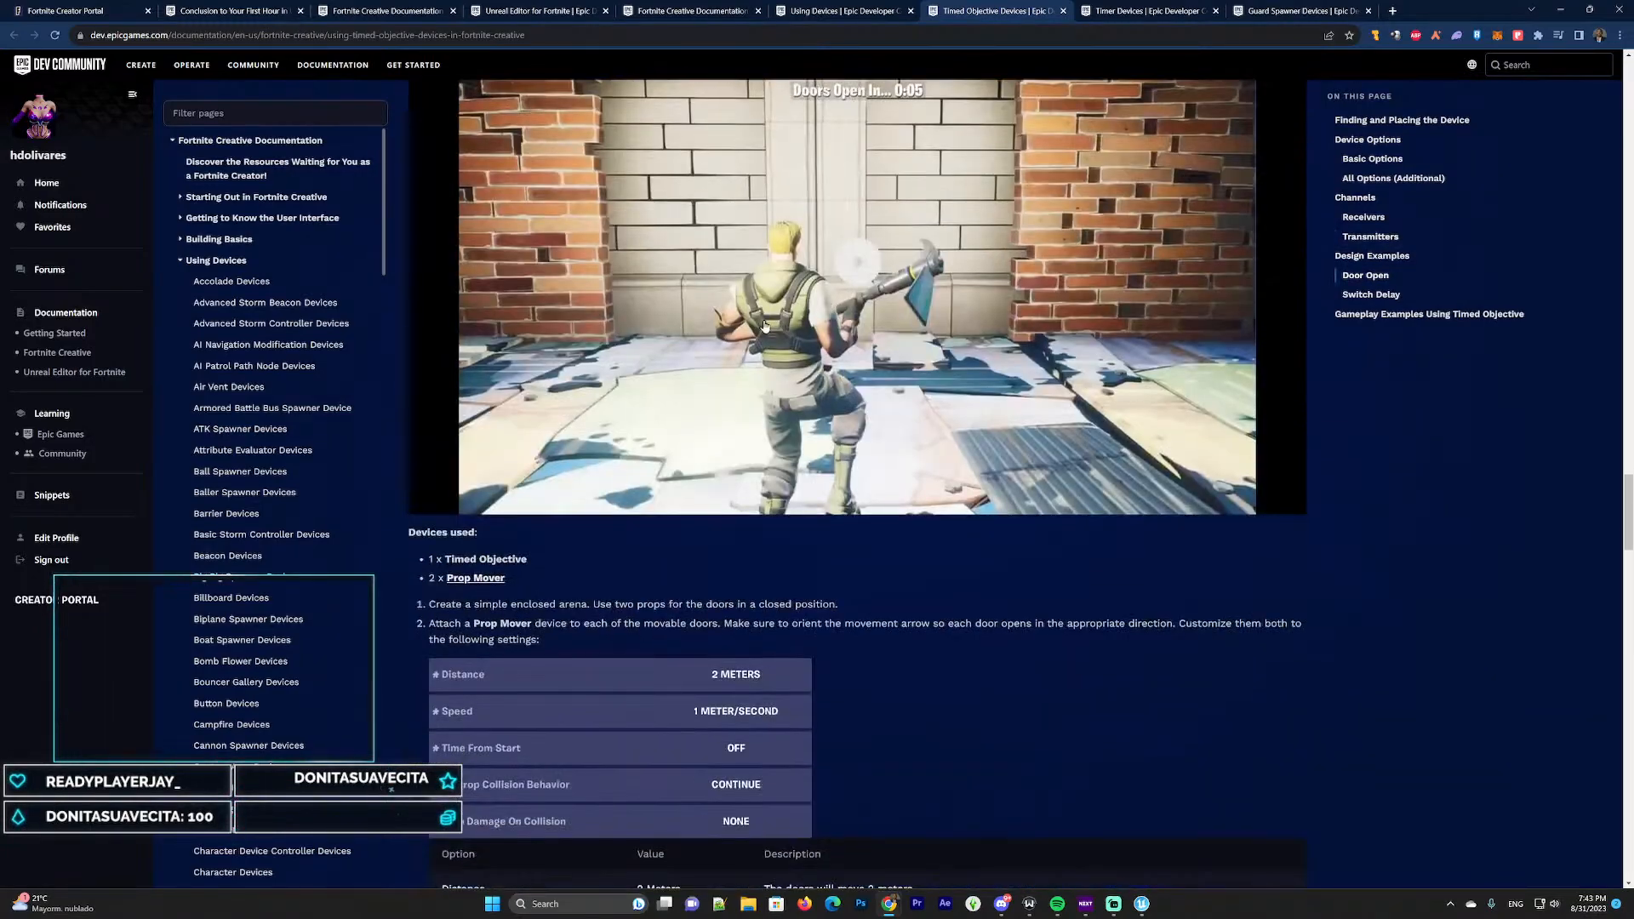
scroll(513, 230, "up", 3)
scroll(860, 290, "down", 3)
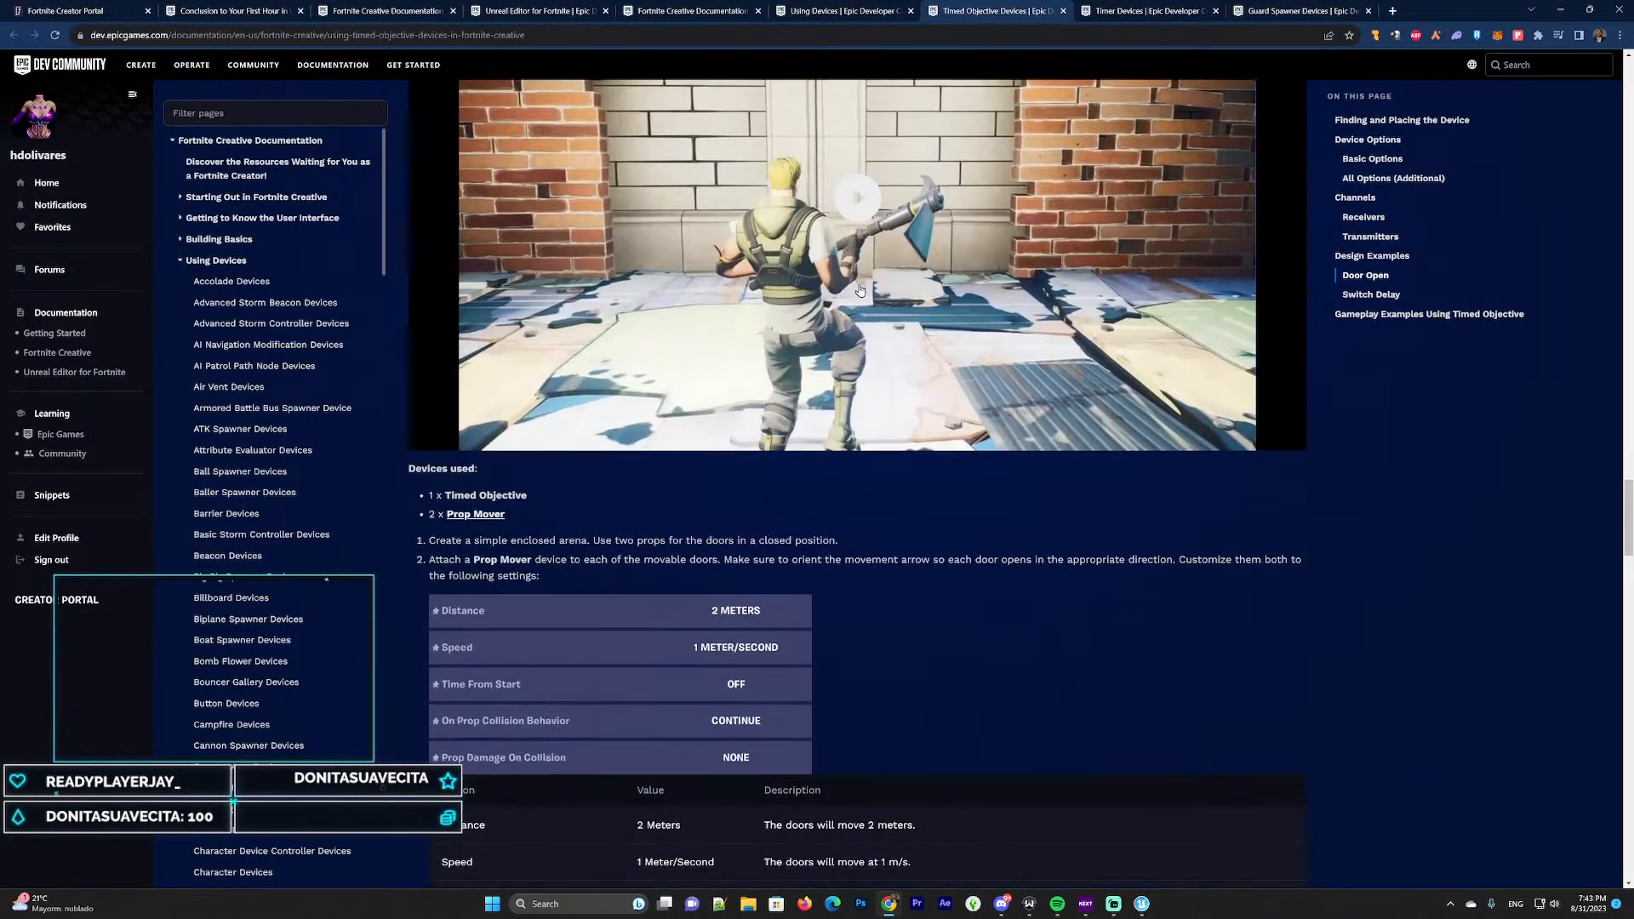
scroll(709, 318, "down", 5)
scroll(719, 313, "up", 8)
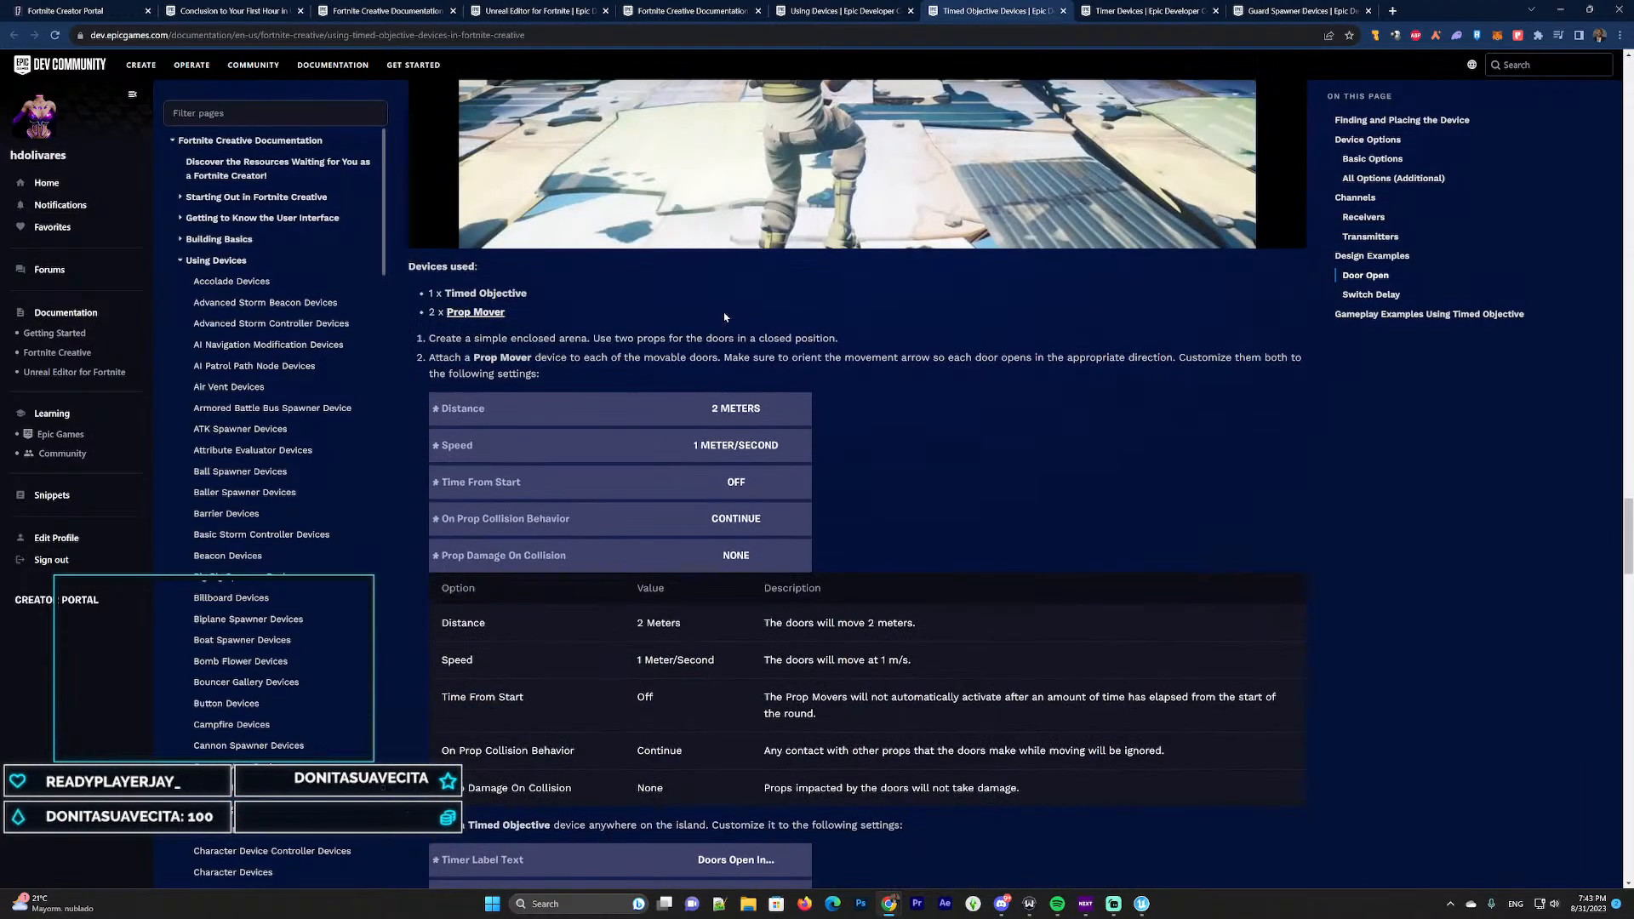
scroll(808, 381, "down", 1)
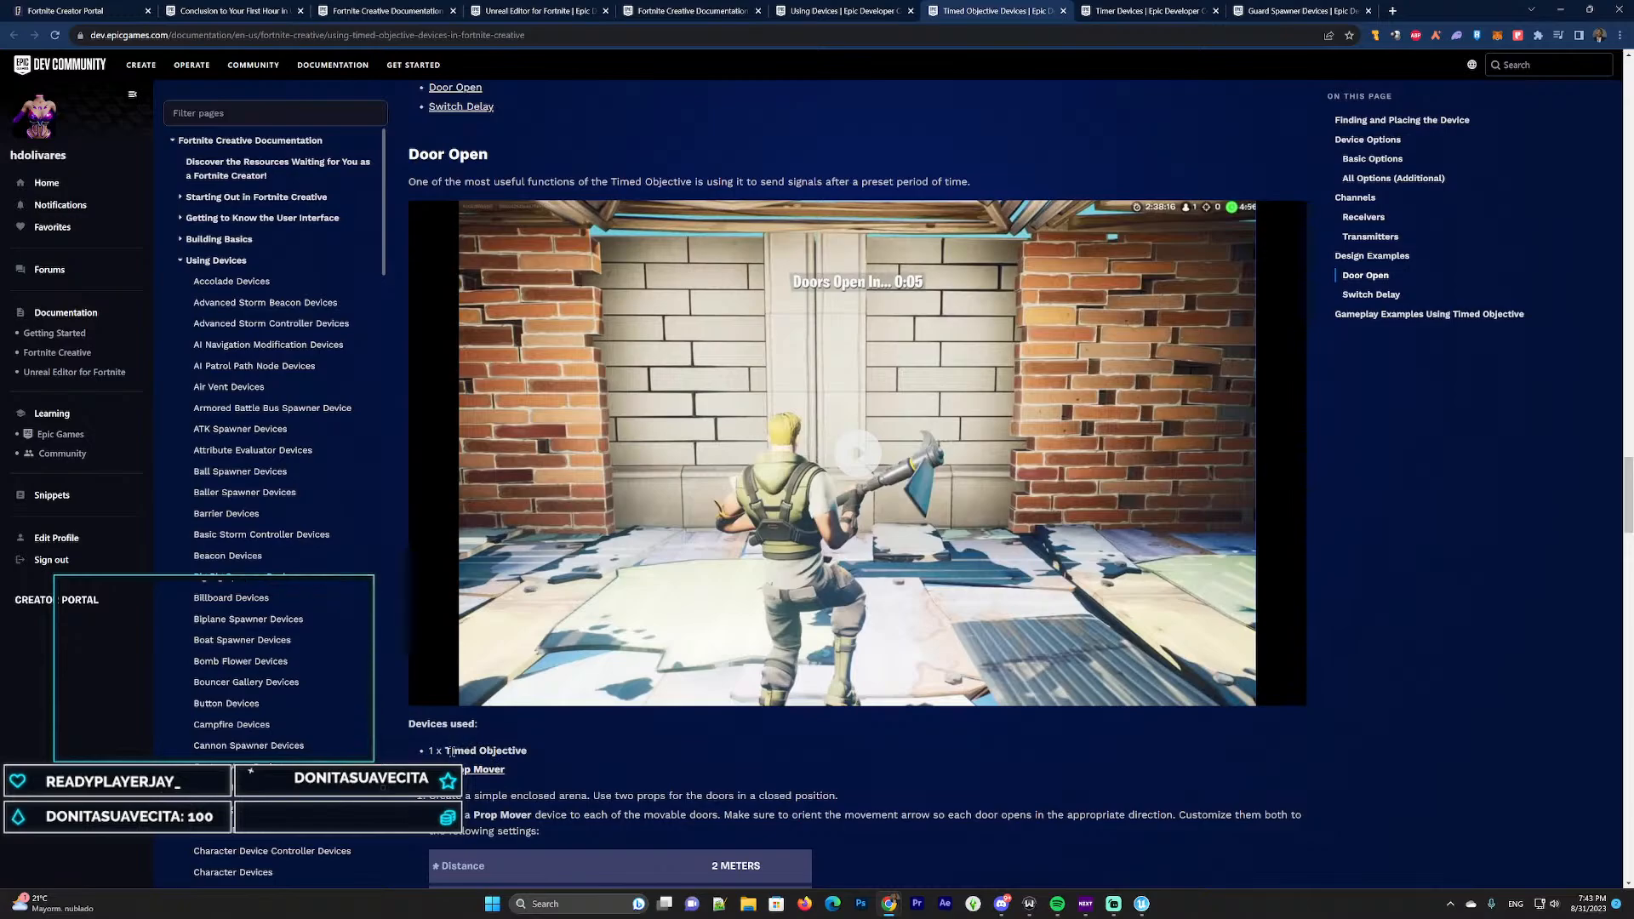
scroll(451, 752, "up", 4)
scroll(671, 532, "down", 3)
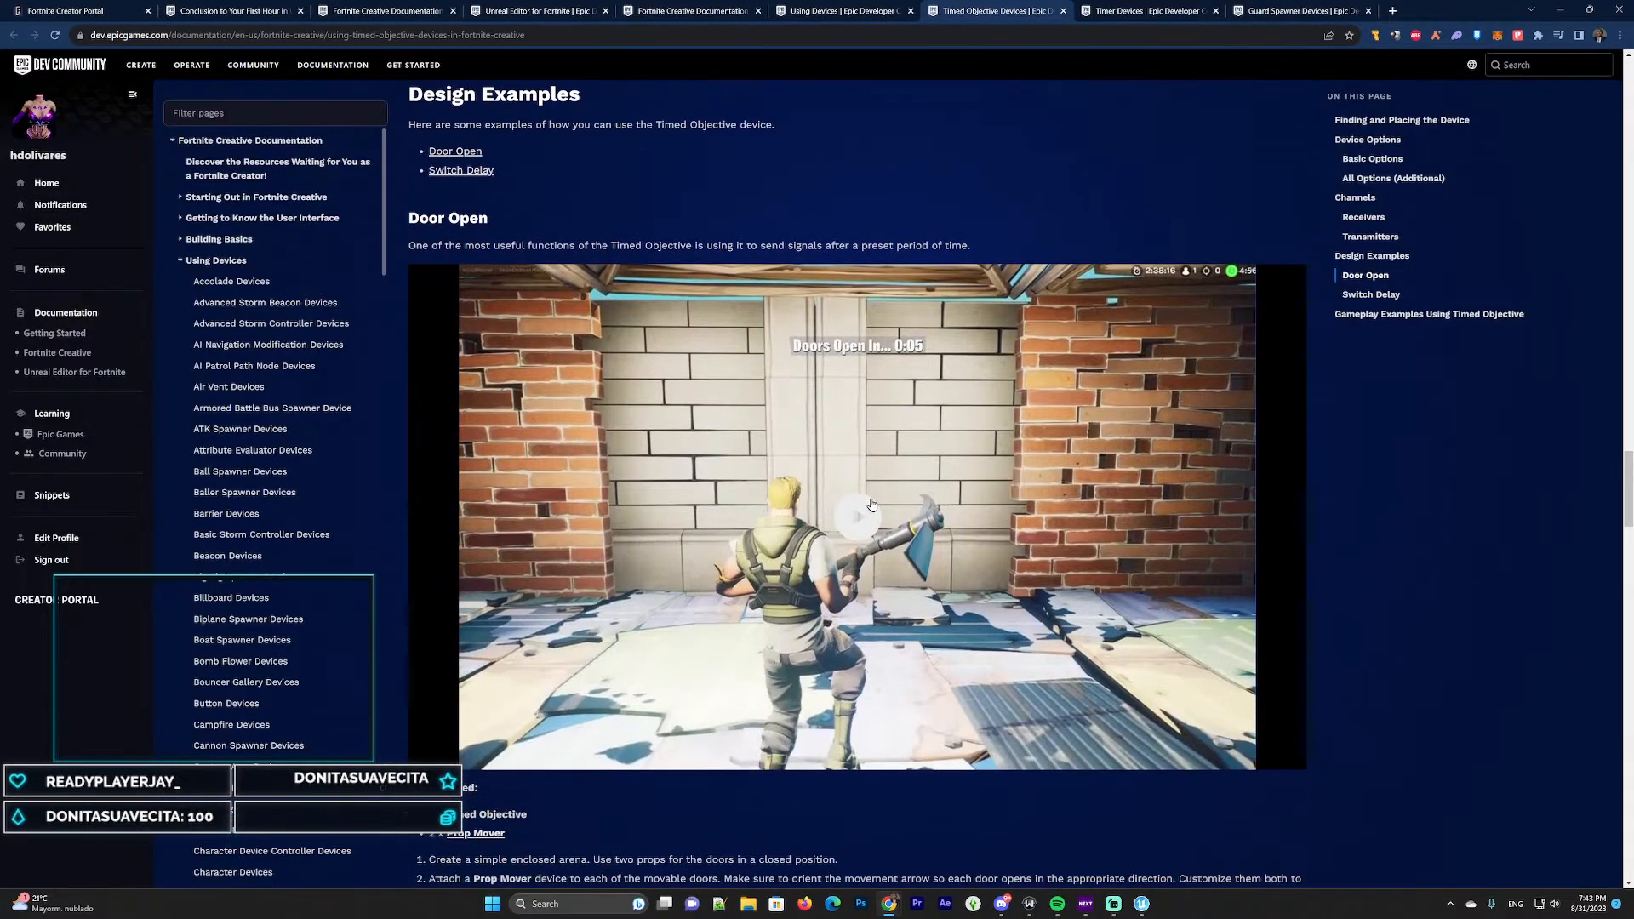
scroll(732, 460, "down", 2)
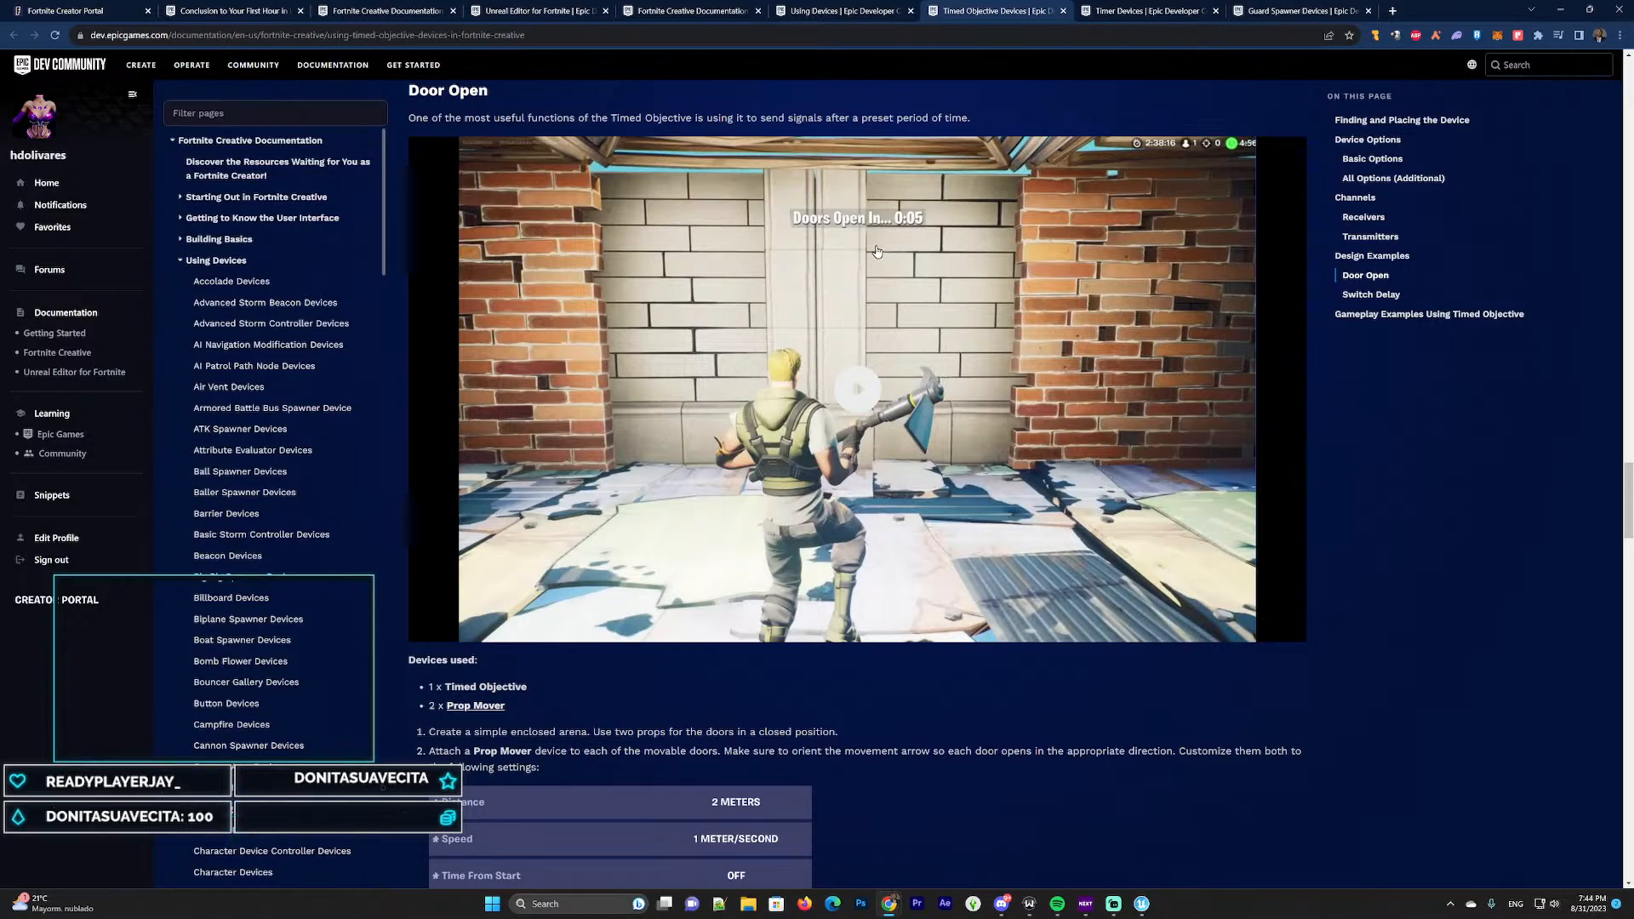
Play the Door Open video, highlight Timed Objective among the devices used, and review the setup instructions through the direct event bindings
left_click(858, 392)
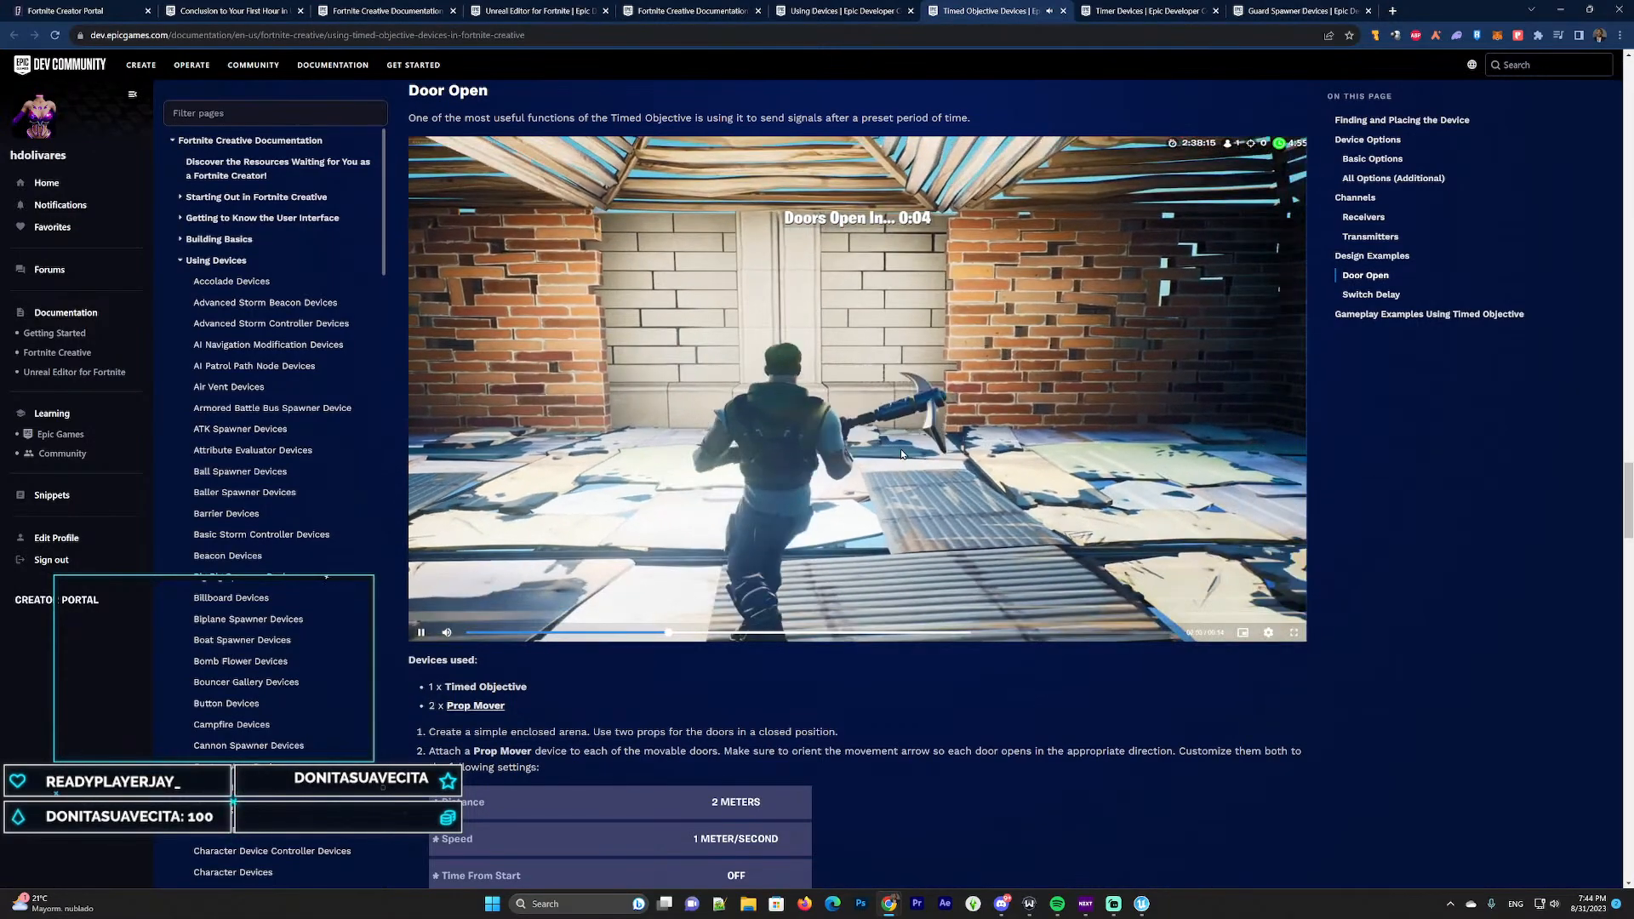
left_click_drag(439, 686, 581, 676)
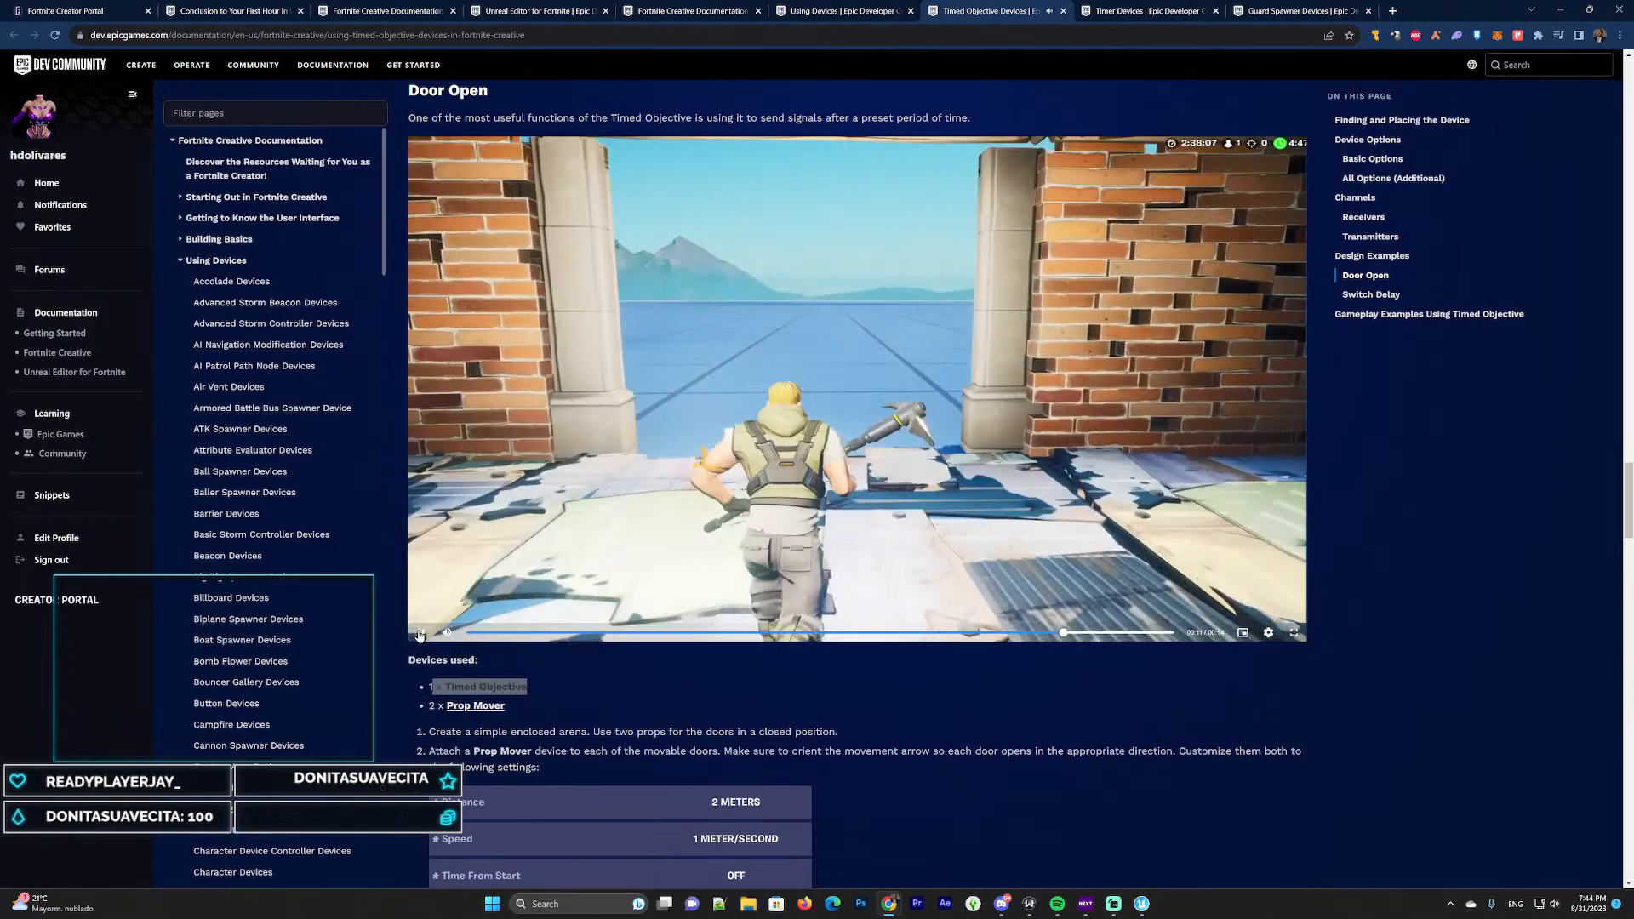
scroll(767, 510, "down", 7)
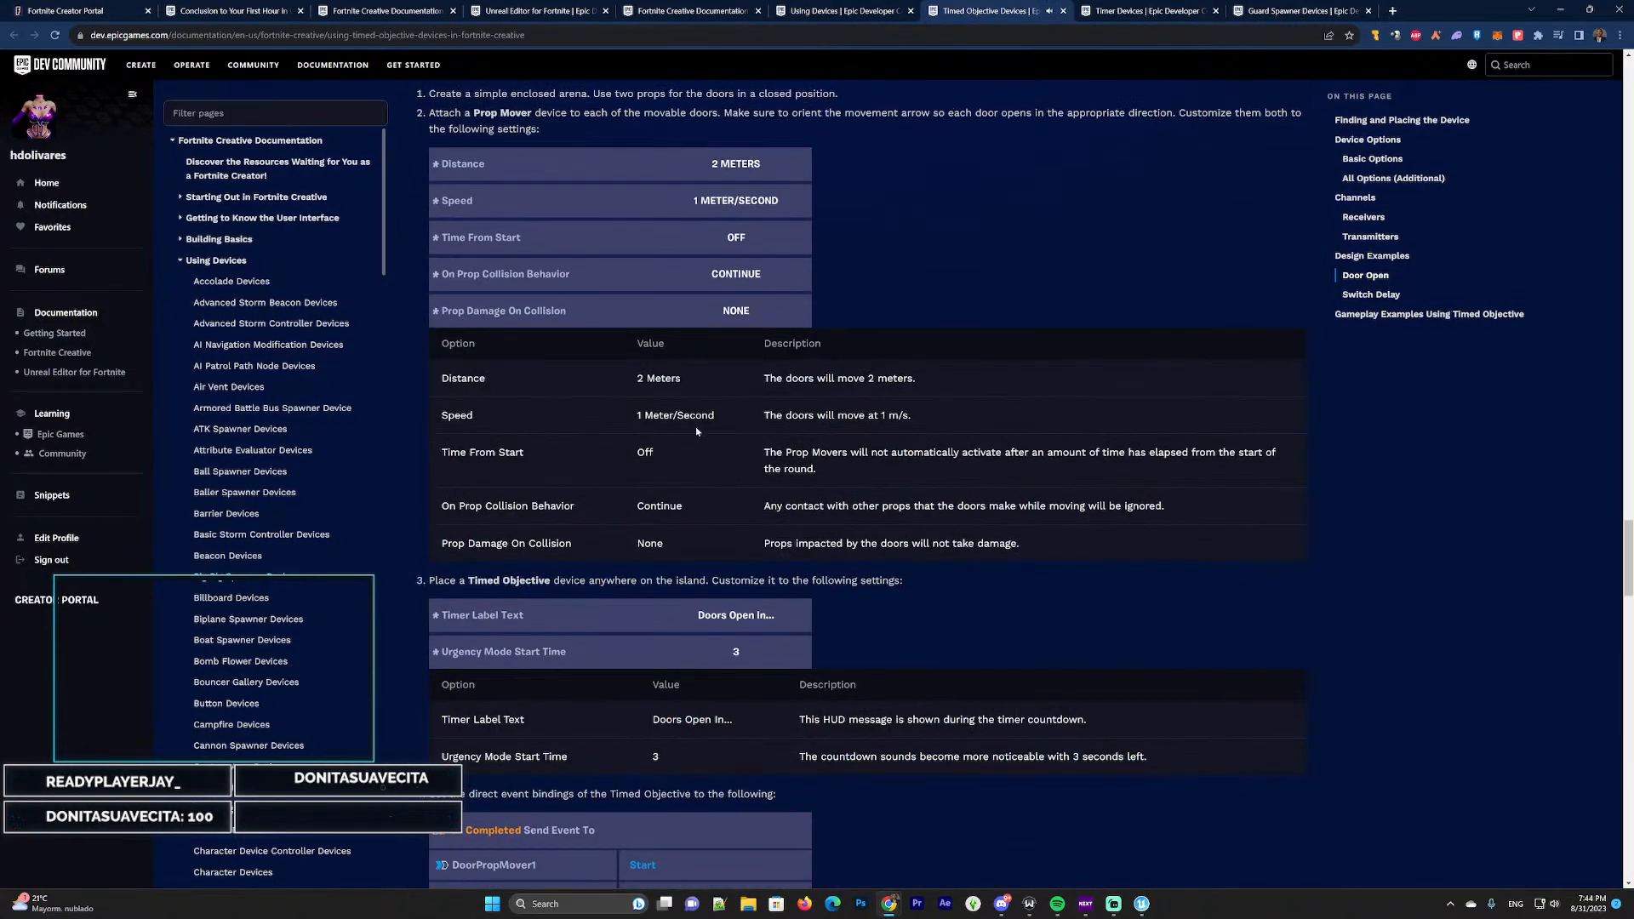
scroll(696, 427, "down", 6)
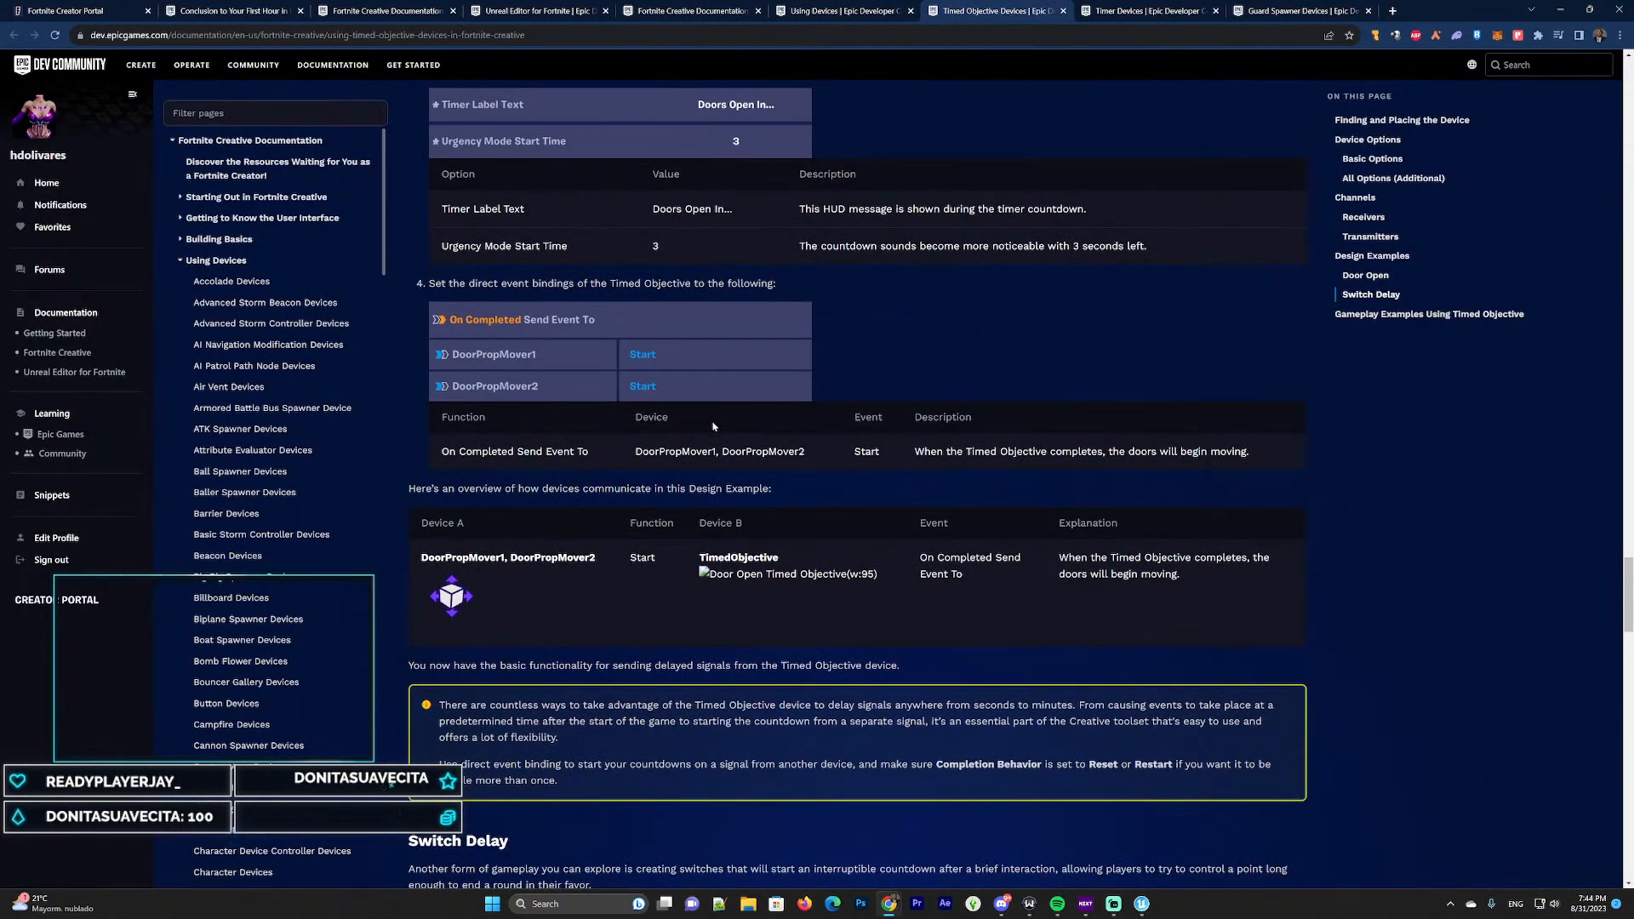
scroll(713, 426, "up", 12)
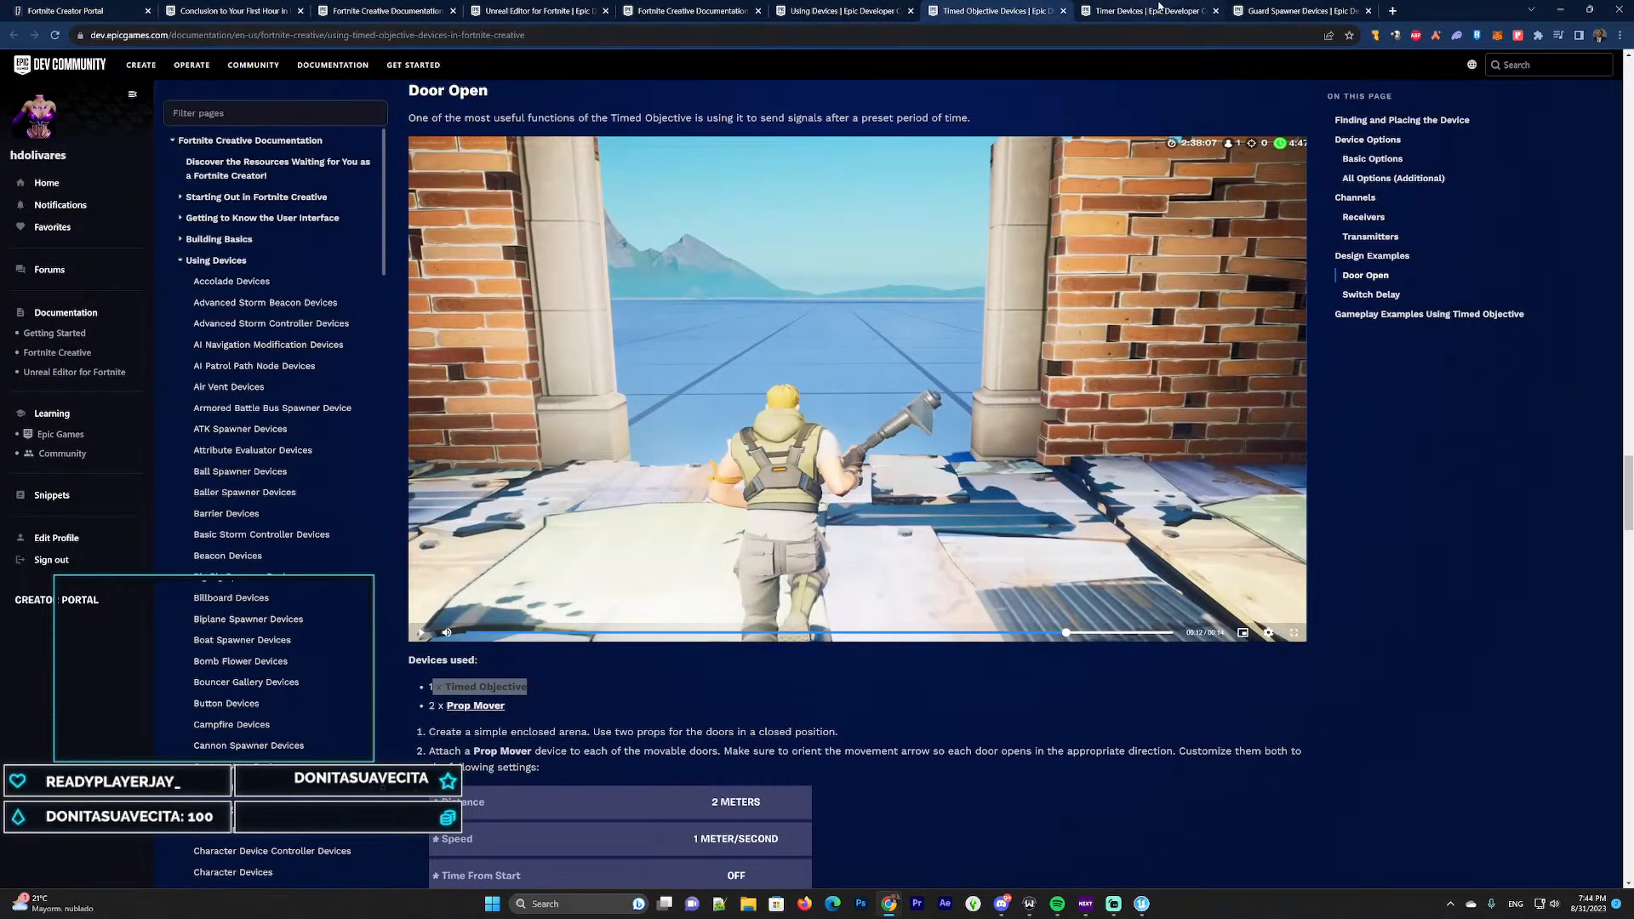
Switch to the Timer Devices page and examine its timer states, Trap Timer options and Timer Device options
left_click(1159, 9)
scroll(728, 327, "down", 18)
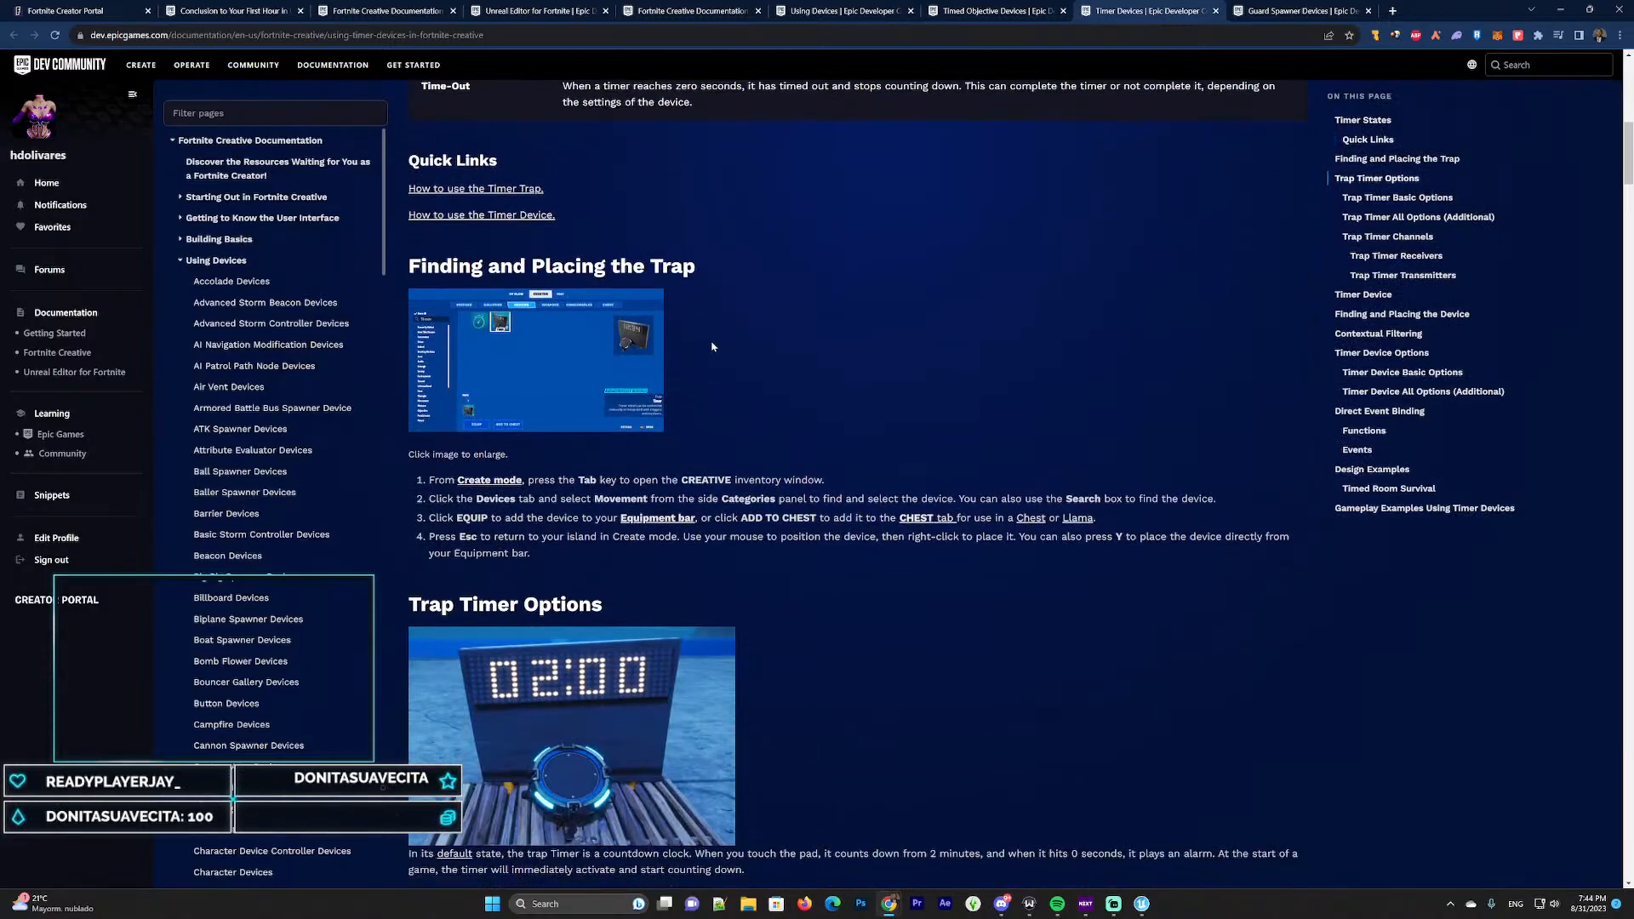
scroll(761, 350, "down", 6)
scroll(779, 330, "up", 5)
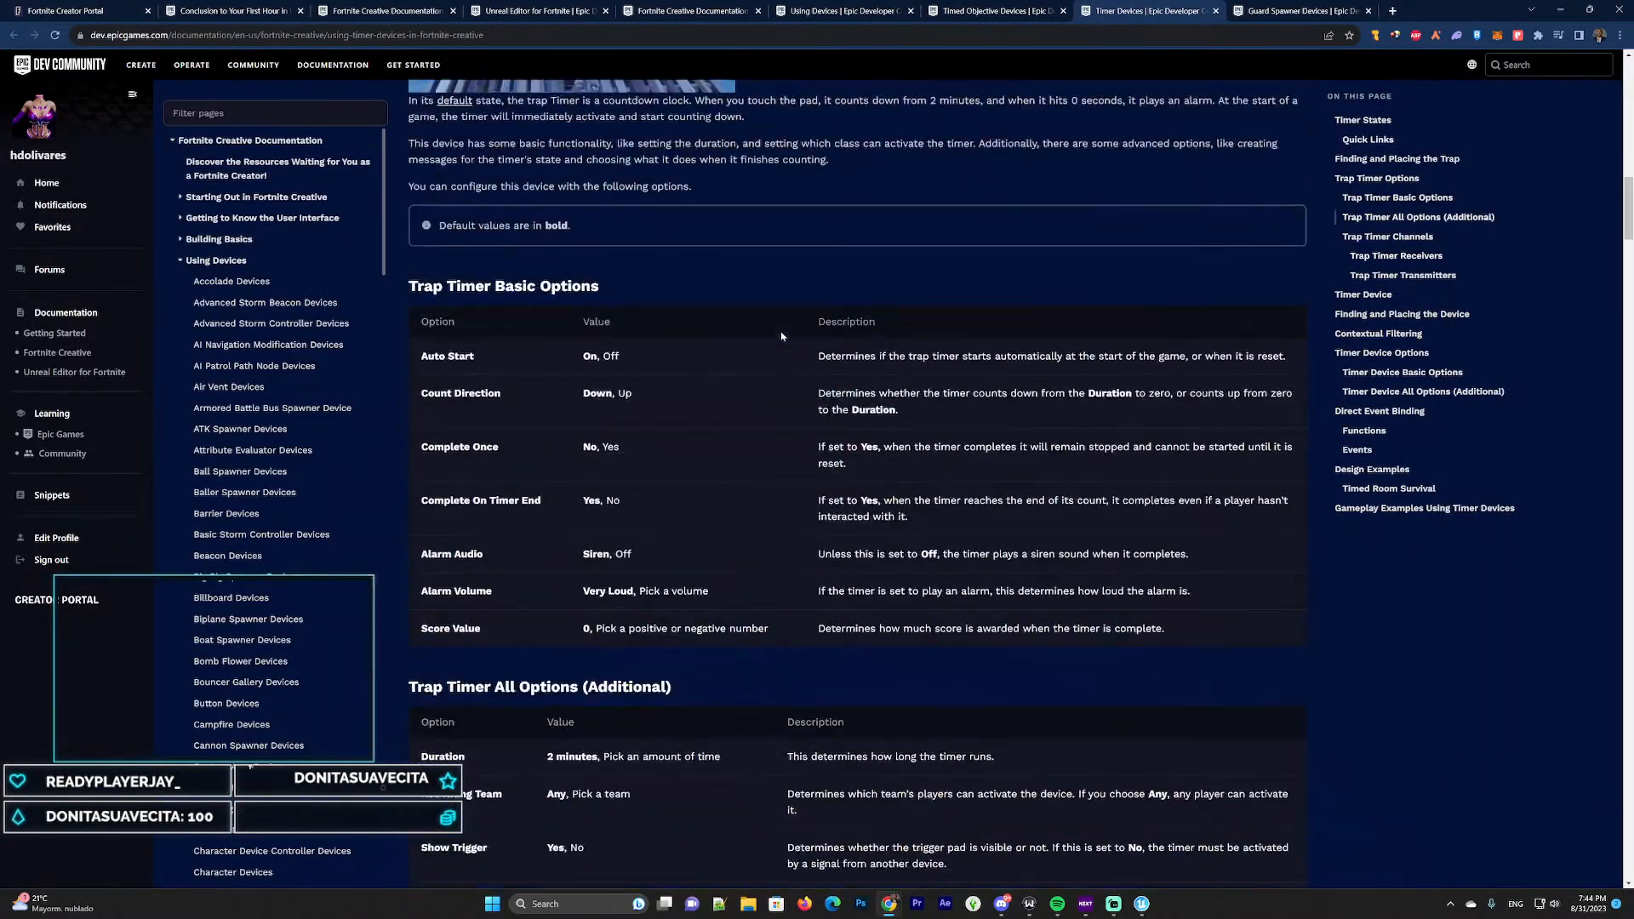
scroll(779, 330, "down", 18)
scroll(782, 336, "down", 11)
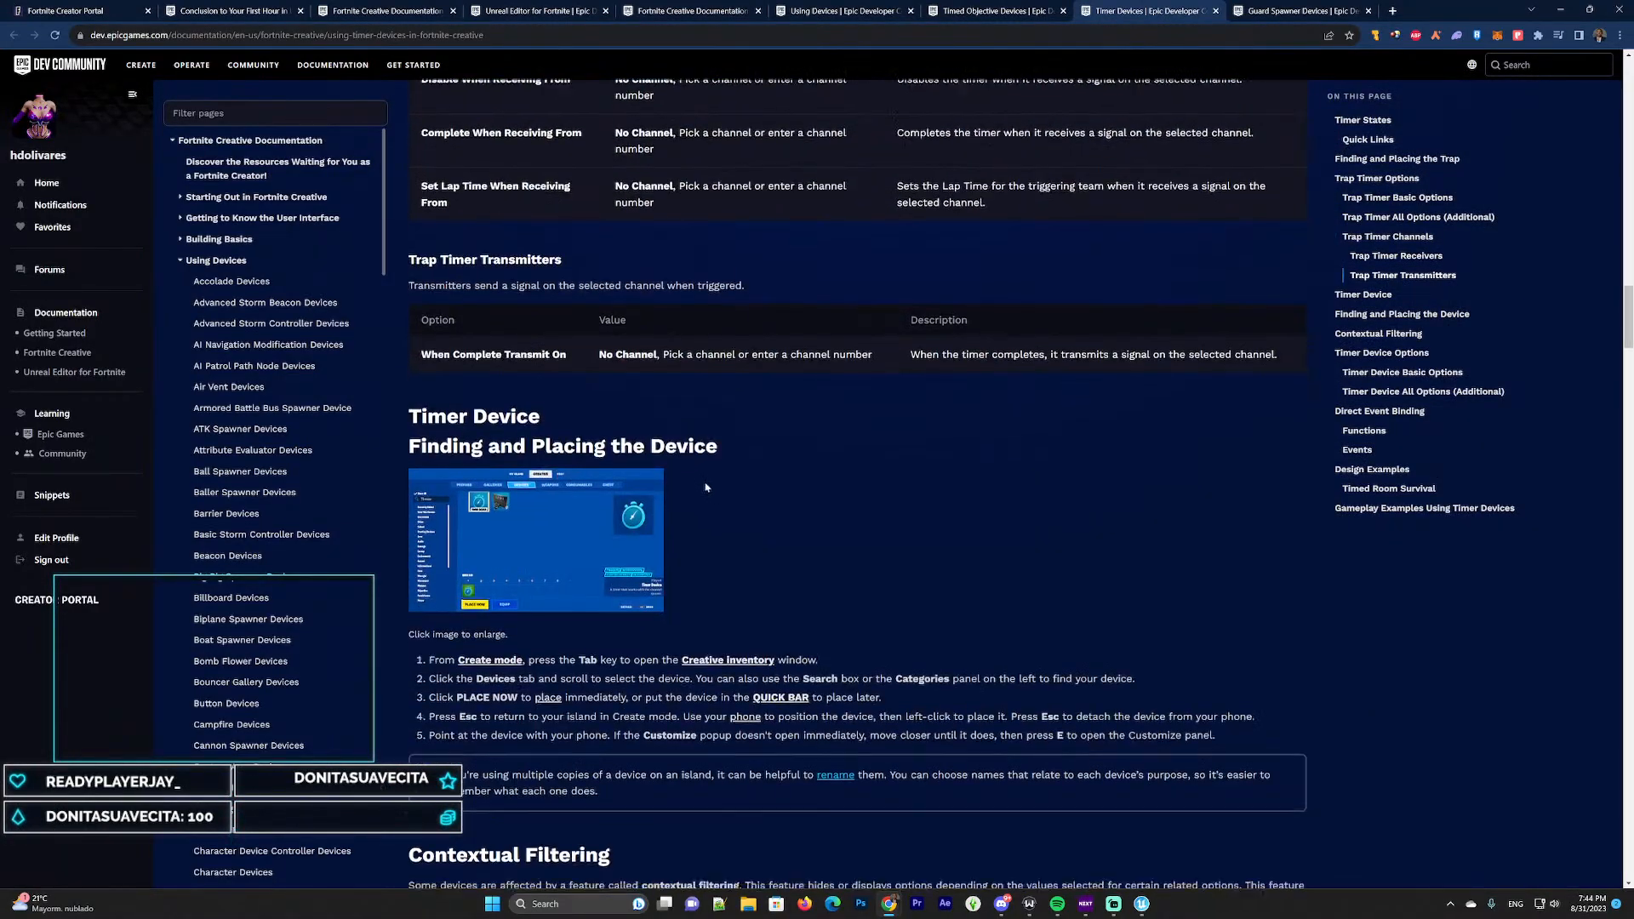
scroll(814, 465, "down", 7)
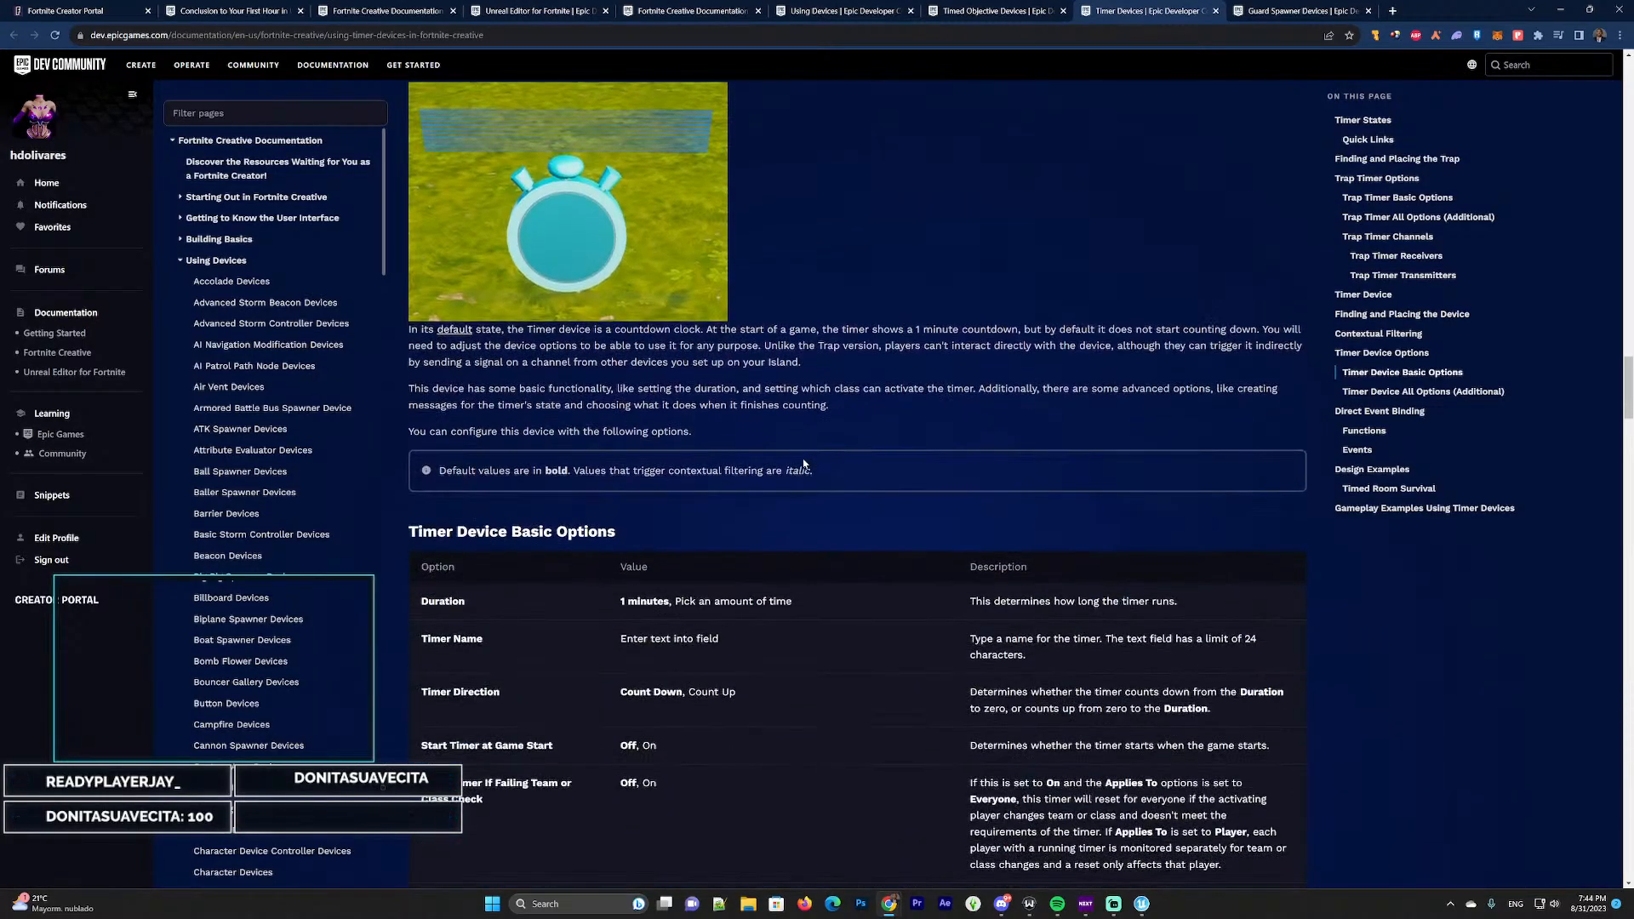
scroll(804, 463, "up", 10)
scroll(803, 464, "up", 20)
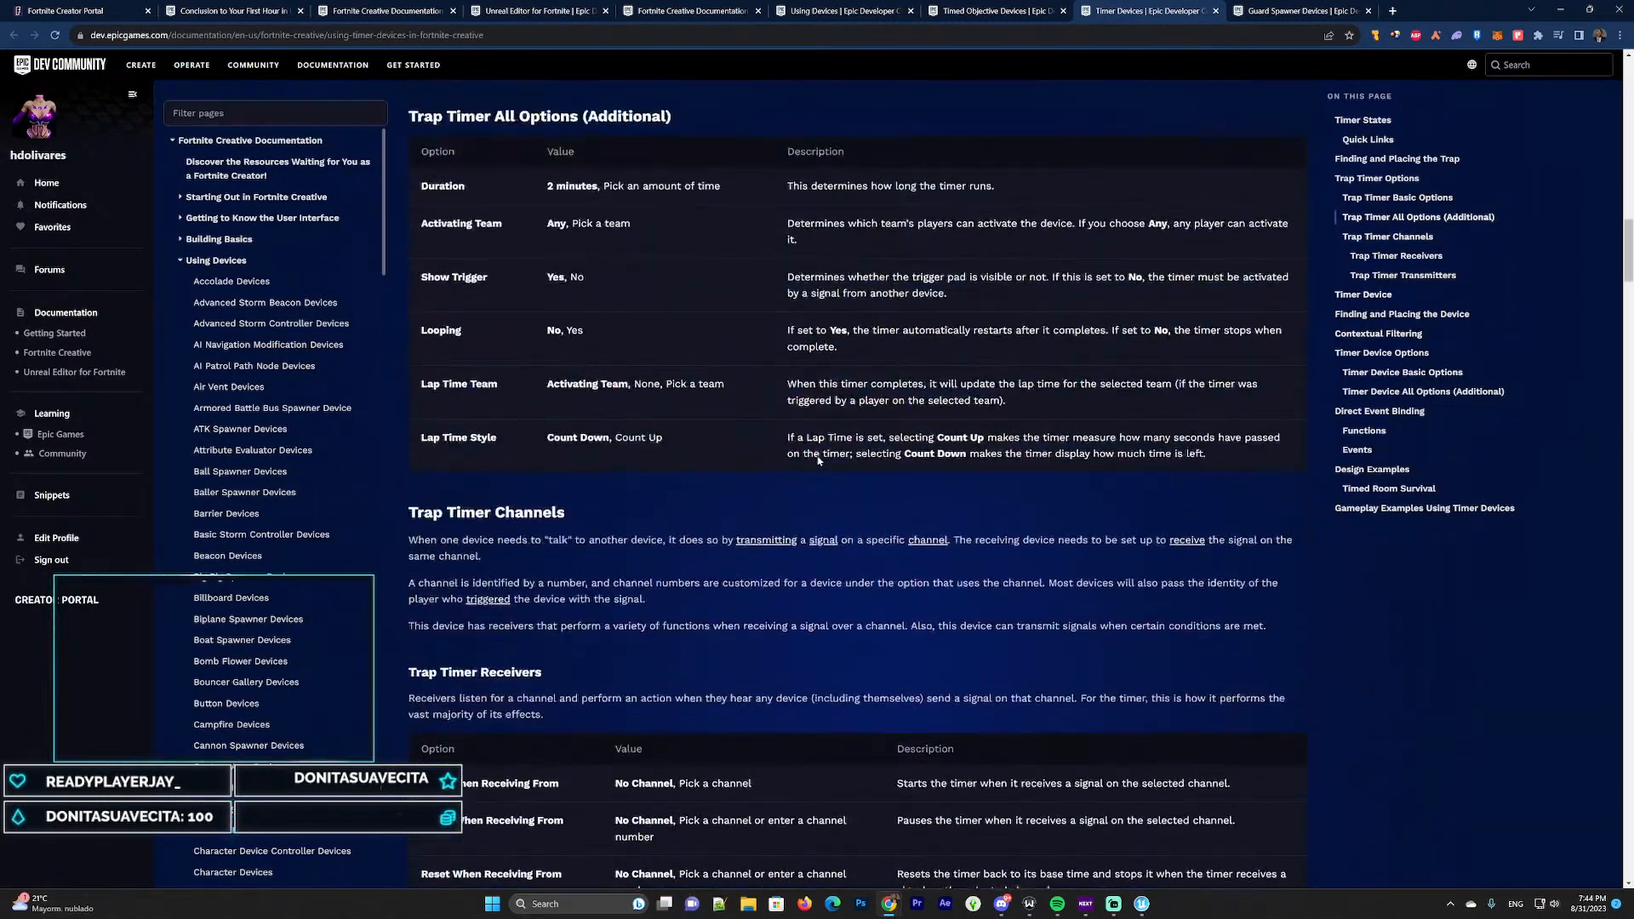
scroll(830, 459, "up", 8)
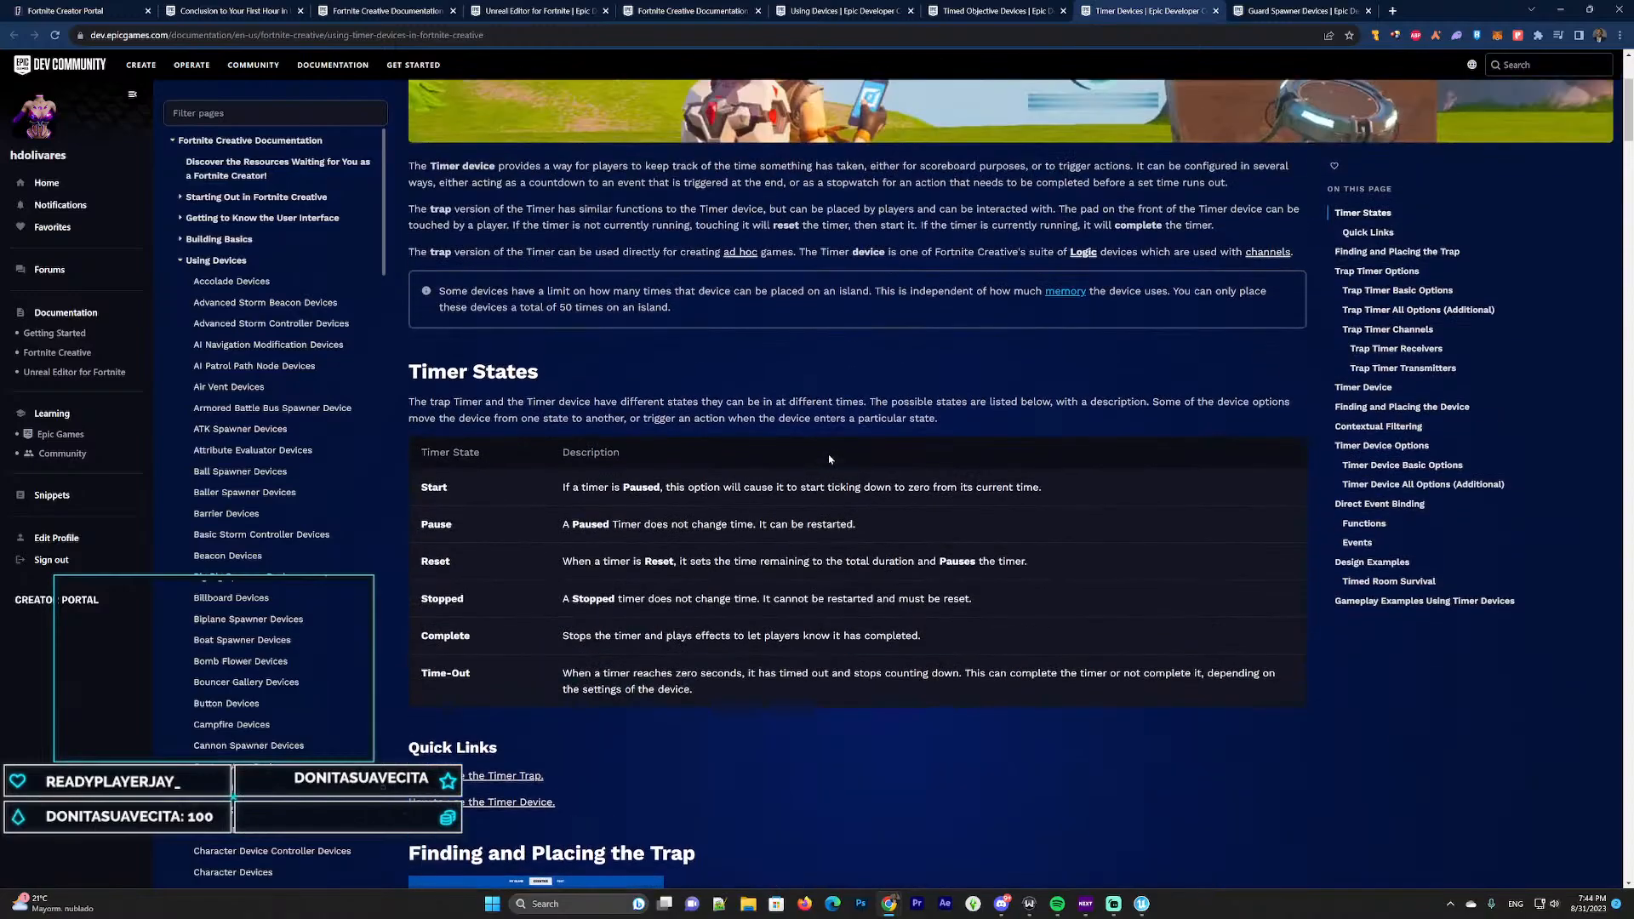
scroll(792, 386, "up", 3)
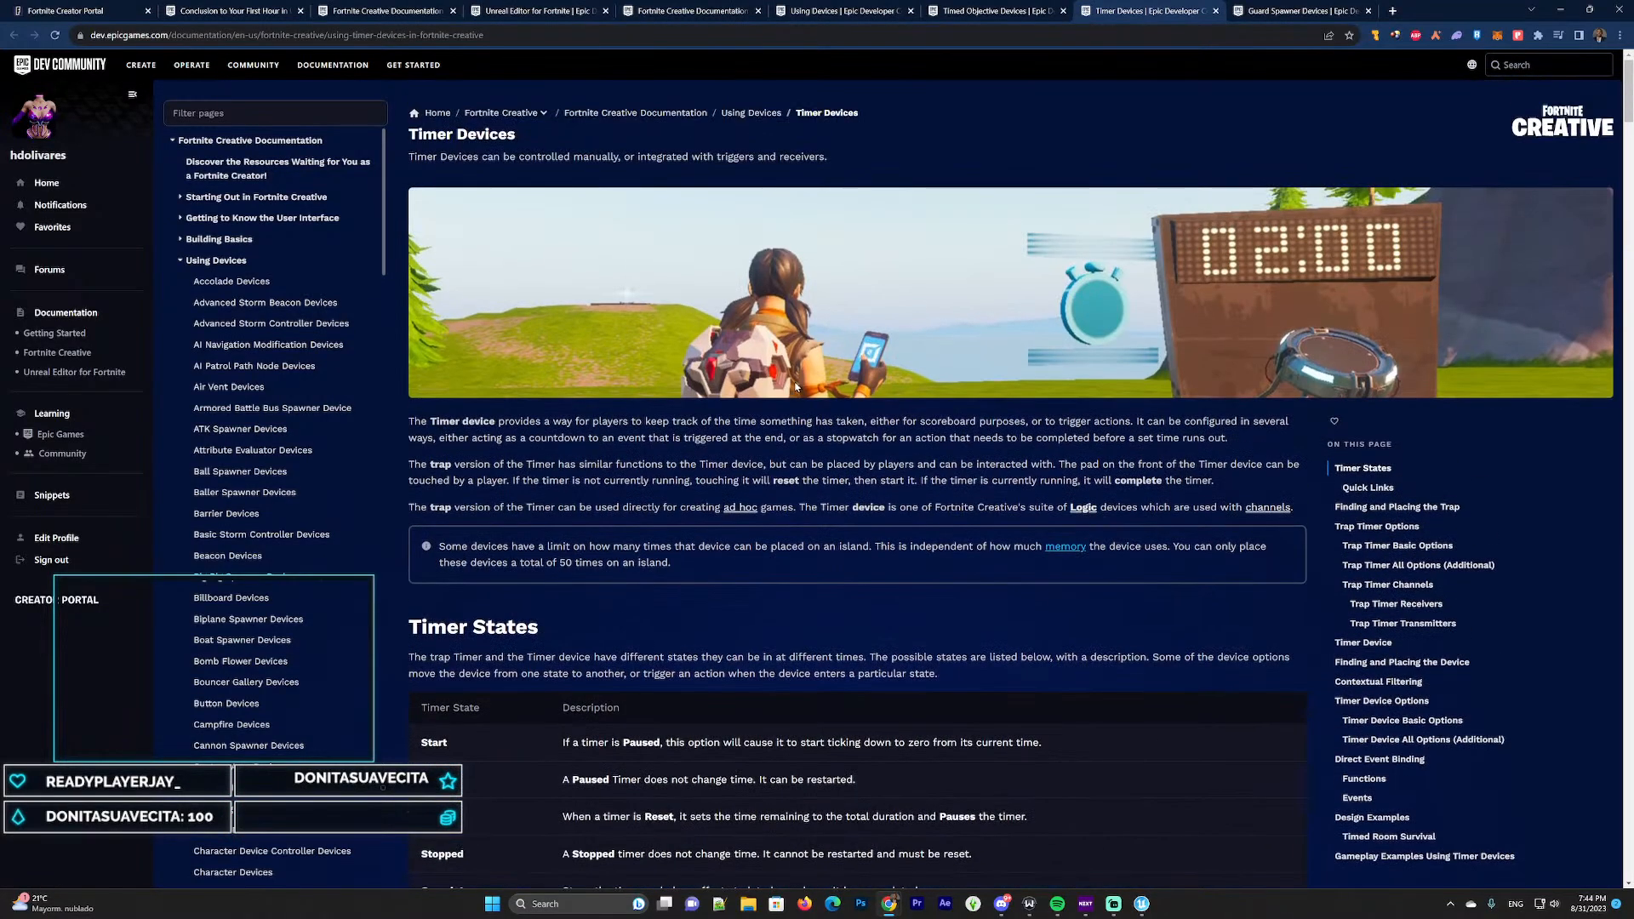
Switch to the Guard Spawner Devices page and examine its introduction and the Finding and Placing the Device section
left_click(1260, 10)
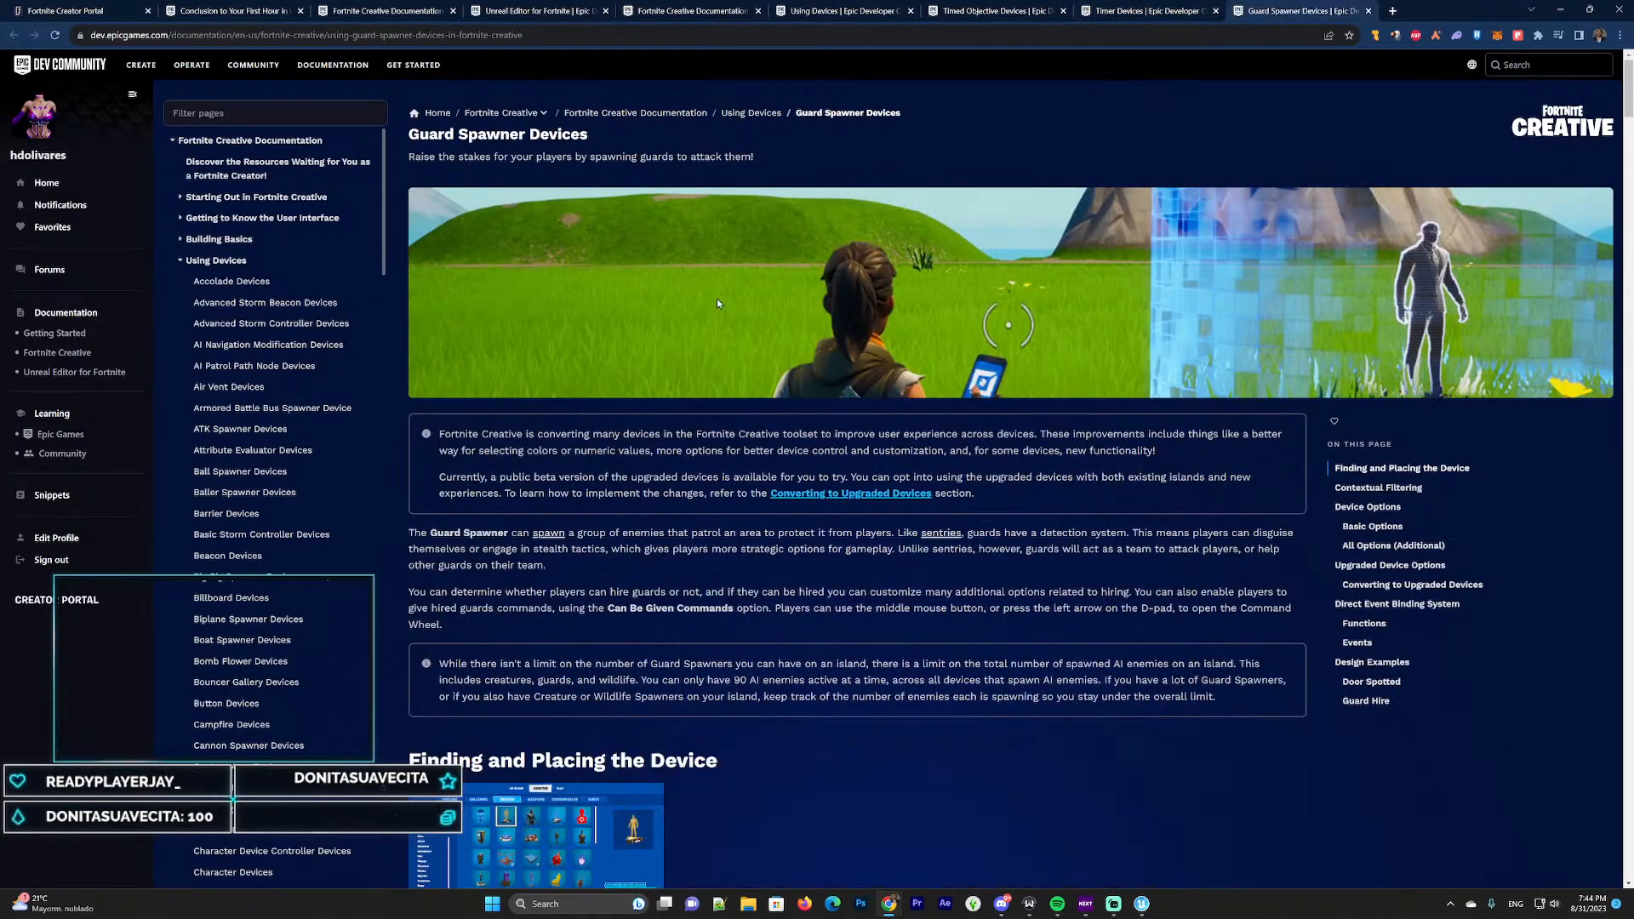
scroll(688, 294, "down", 8)
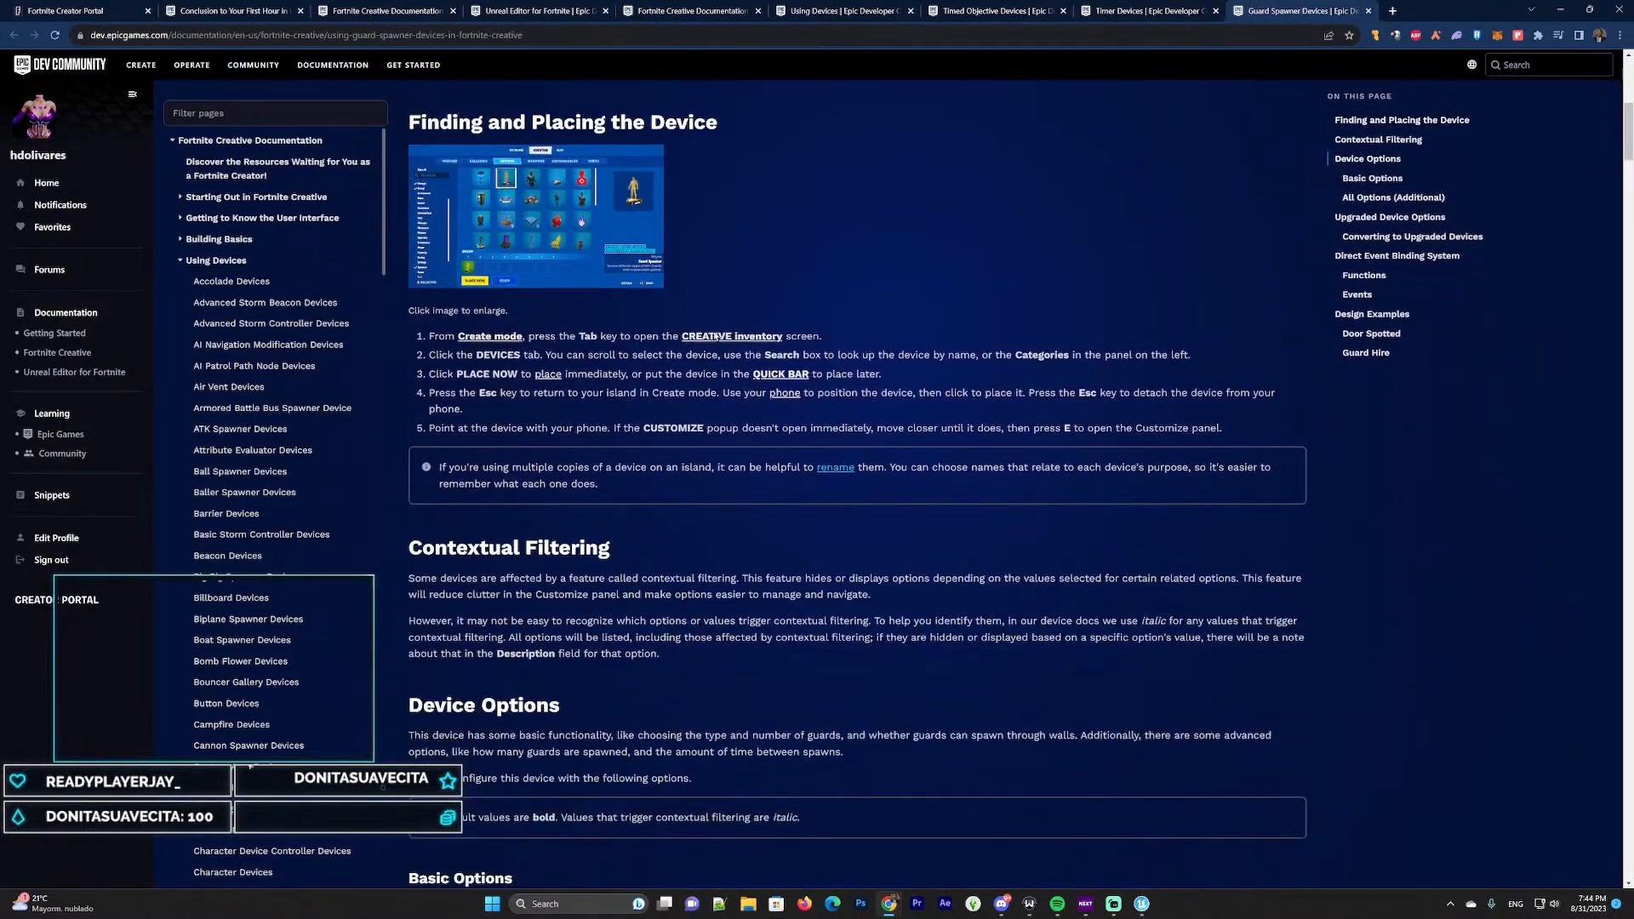
scroll(733, 337, "up", 5)
scroll(733, 337, "up", 3)
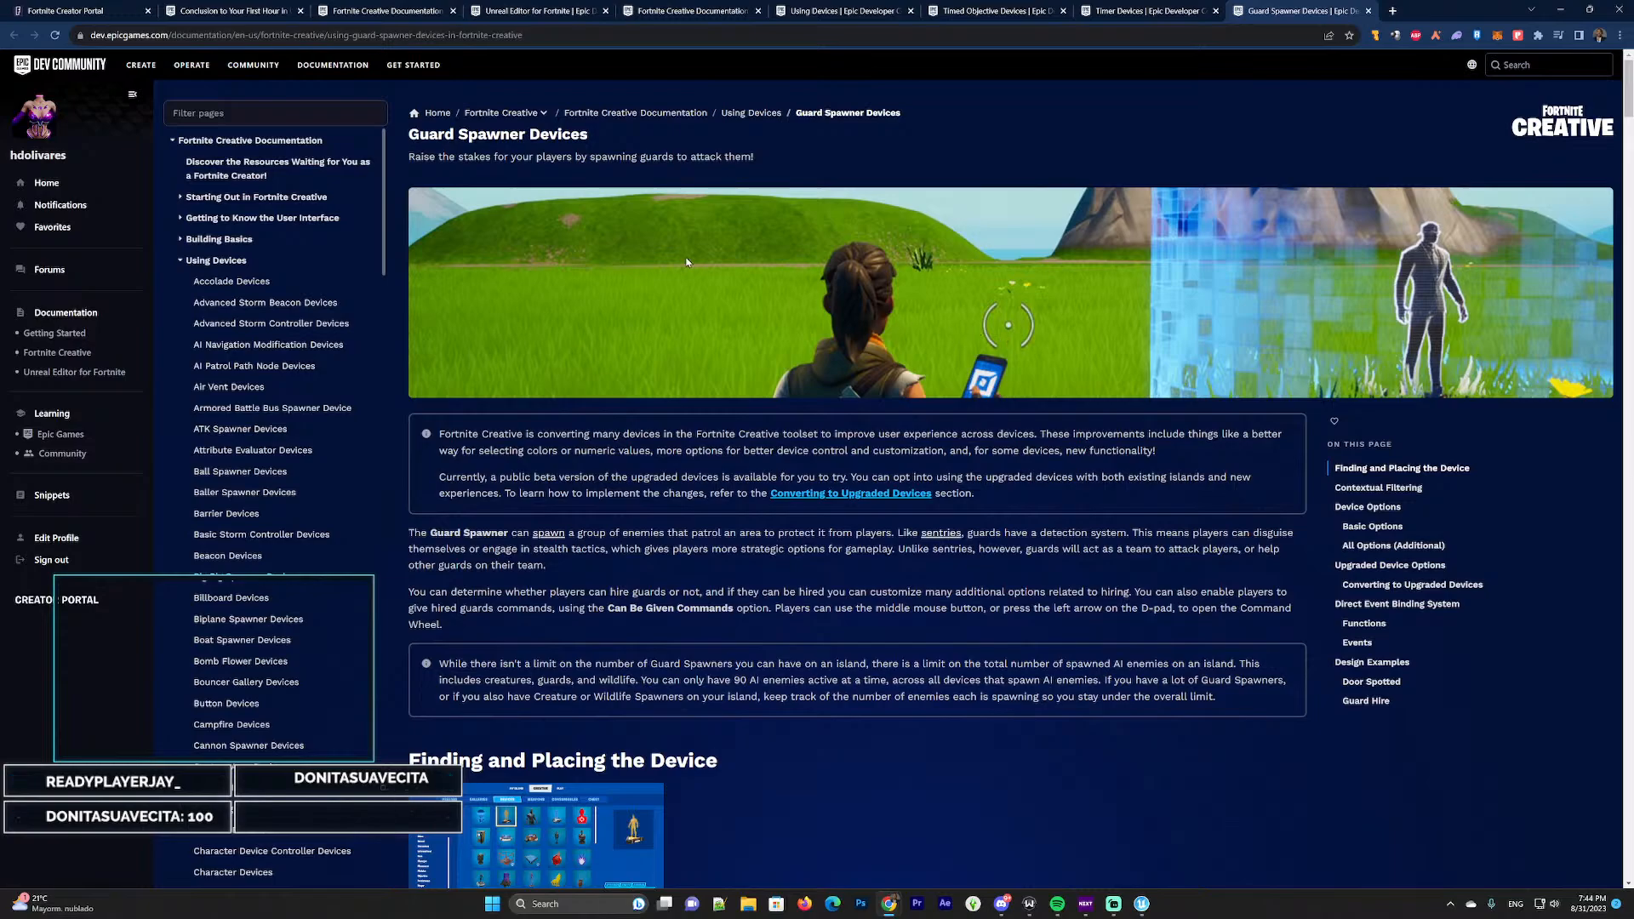
scroll(686, 262, "down", 4)
scroll(623, 214, "up", 4)
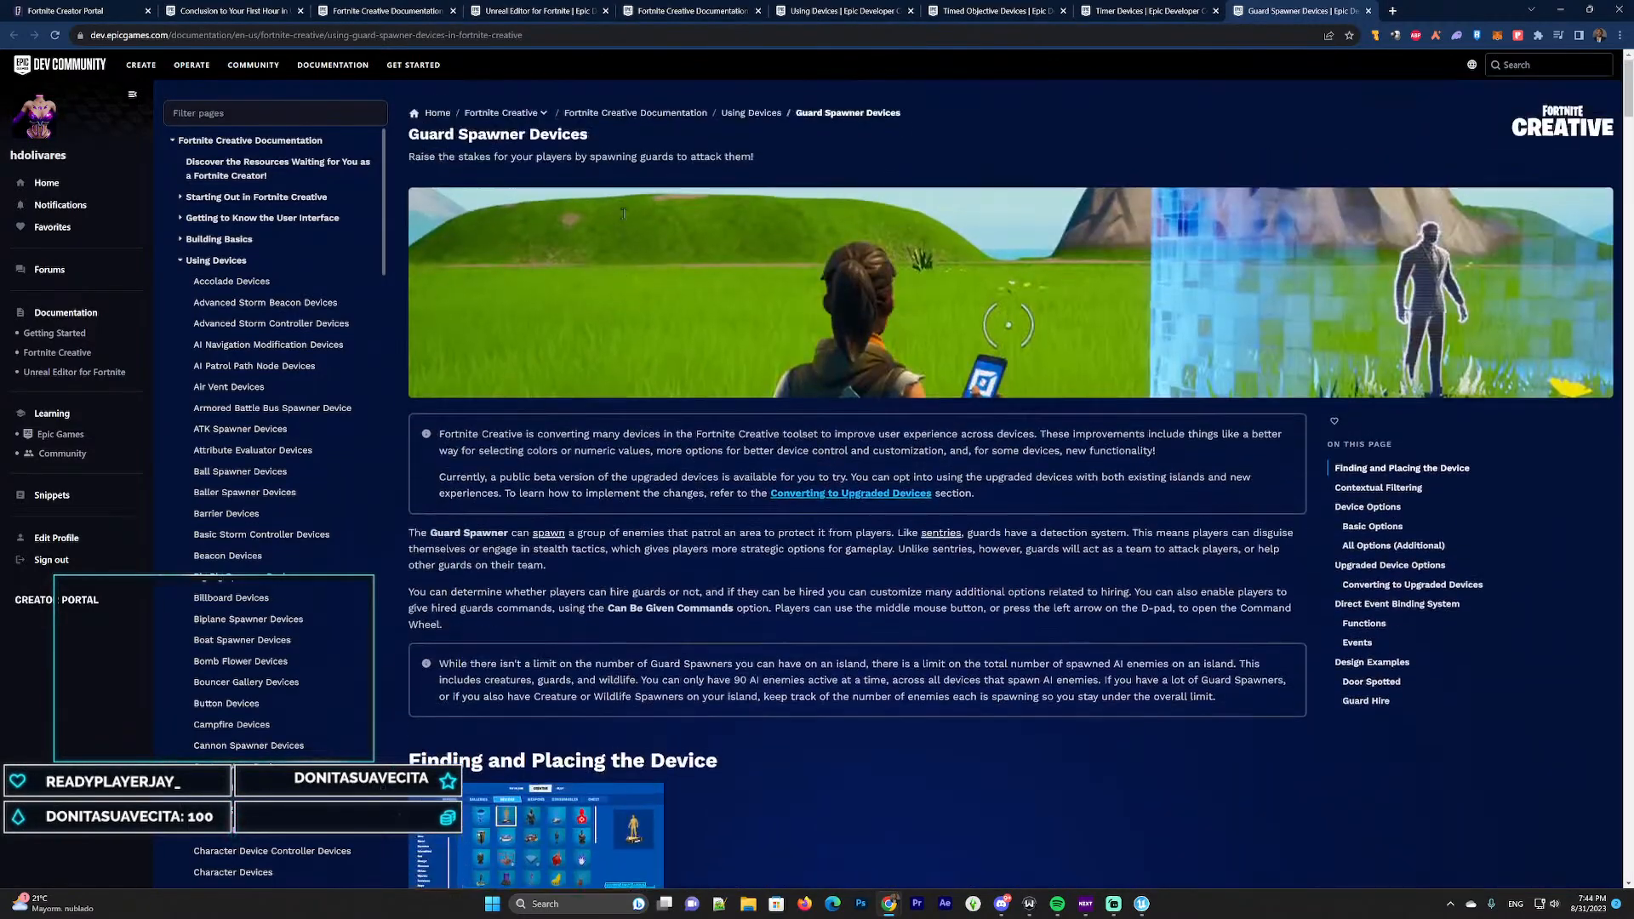
Return to the Using Devices page and browse the entries from Cannon Spawner Devices to Class Selector UI Devices
left_click(693, 10)
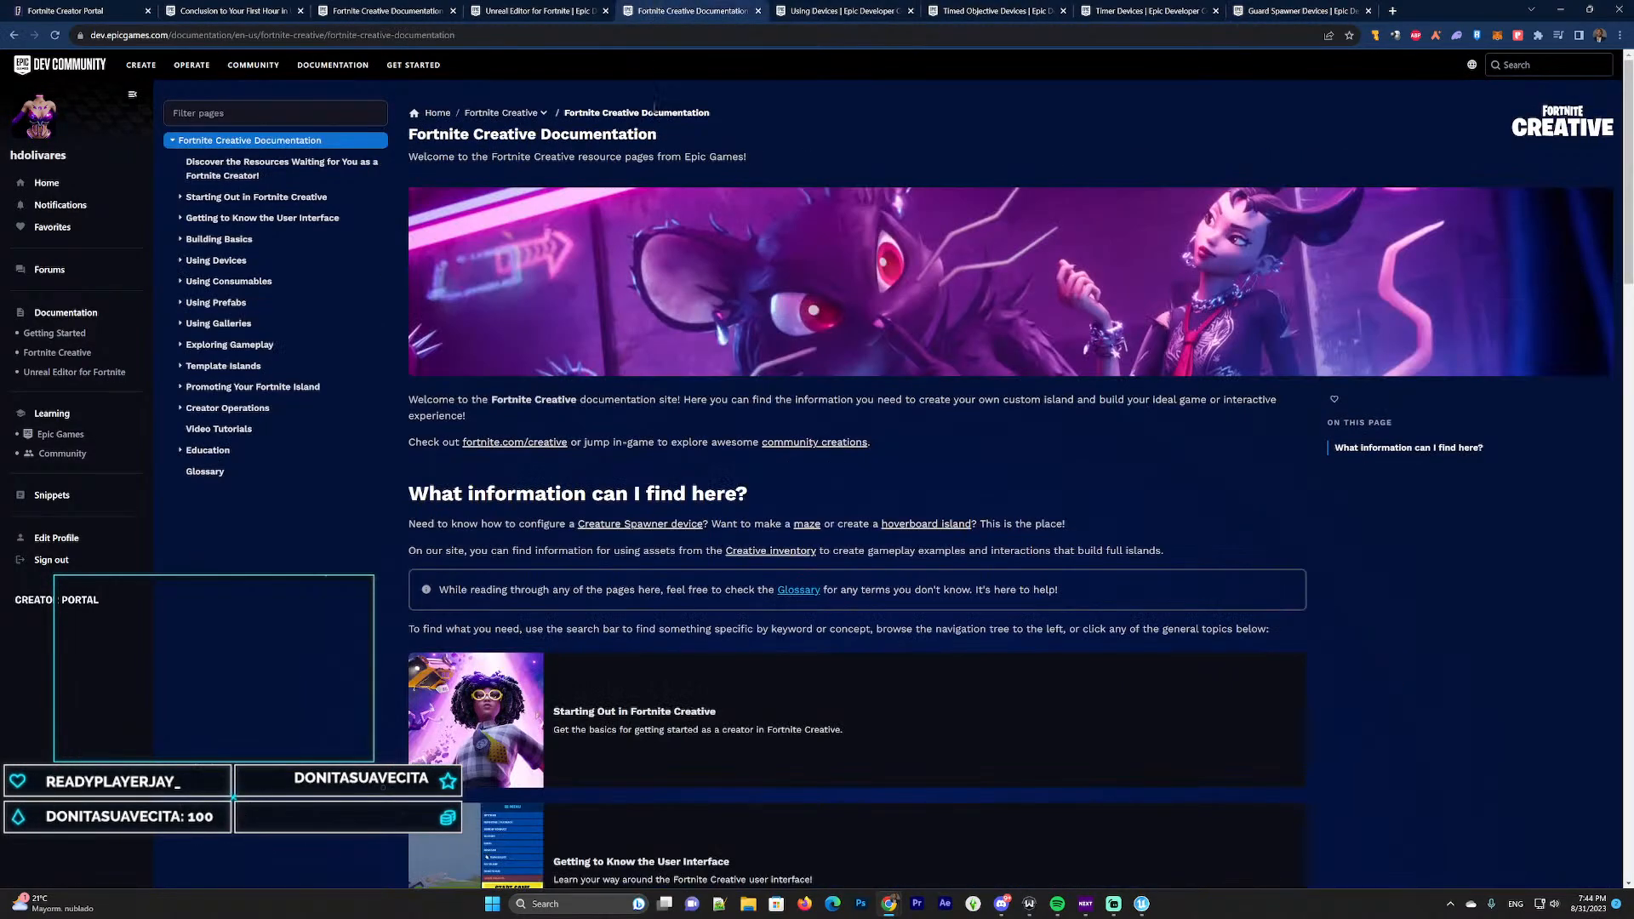
left_click(545, 8)
left_click(810, 11)
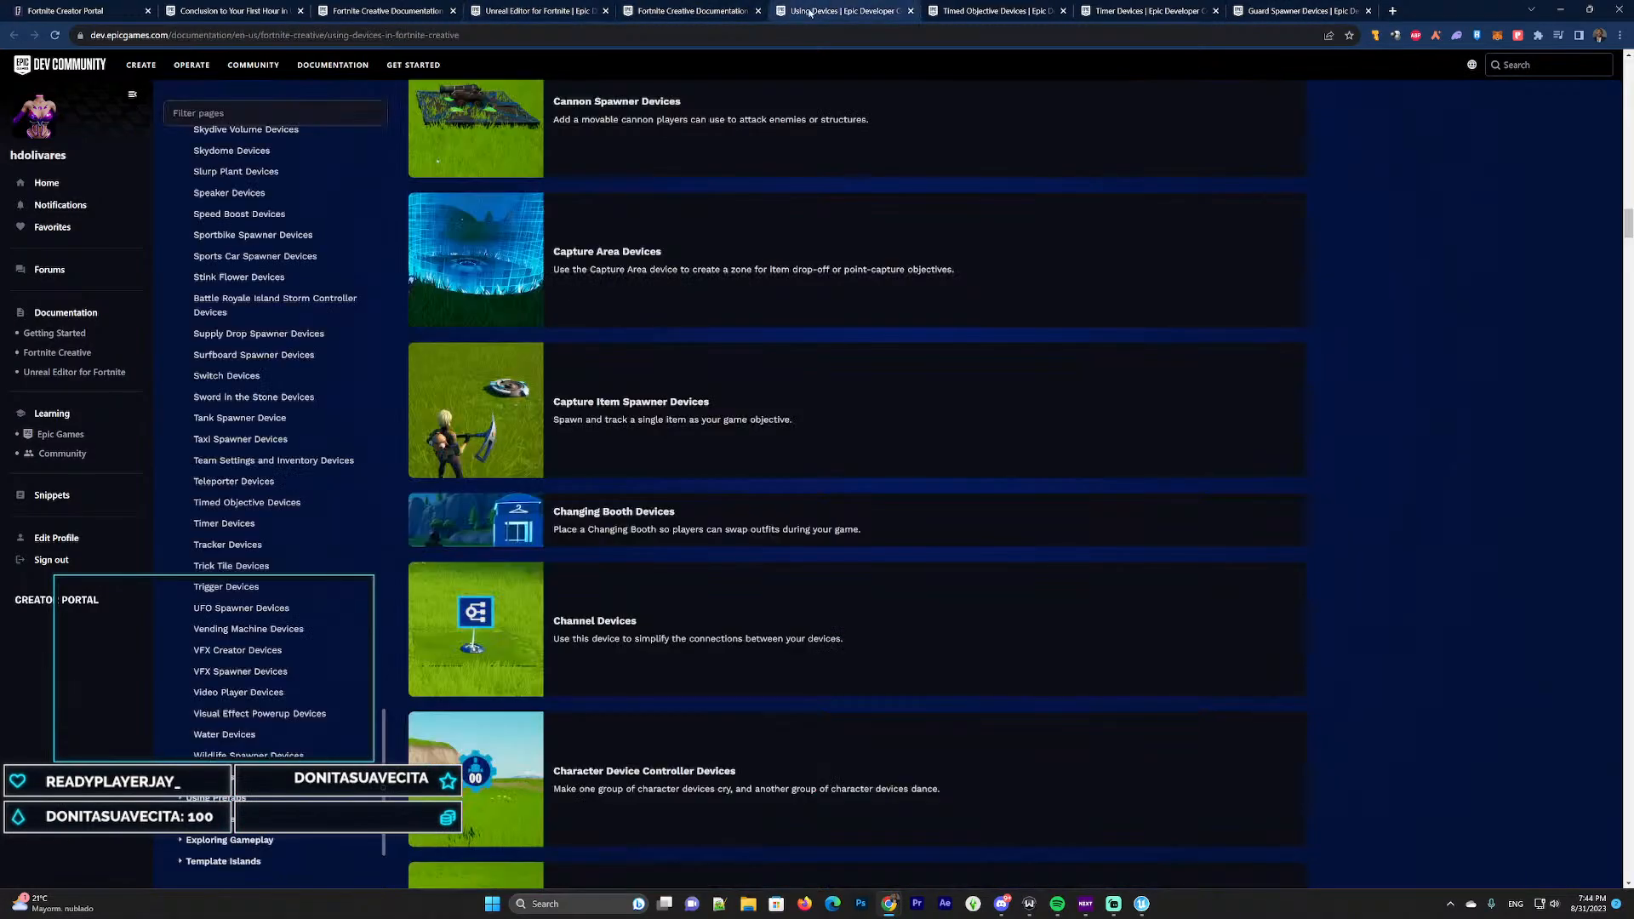
scroll(704, 283, "down", 8)
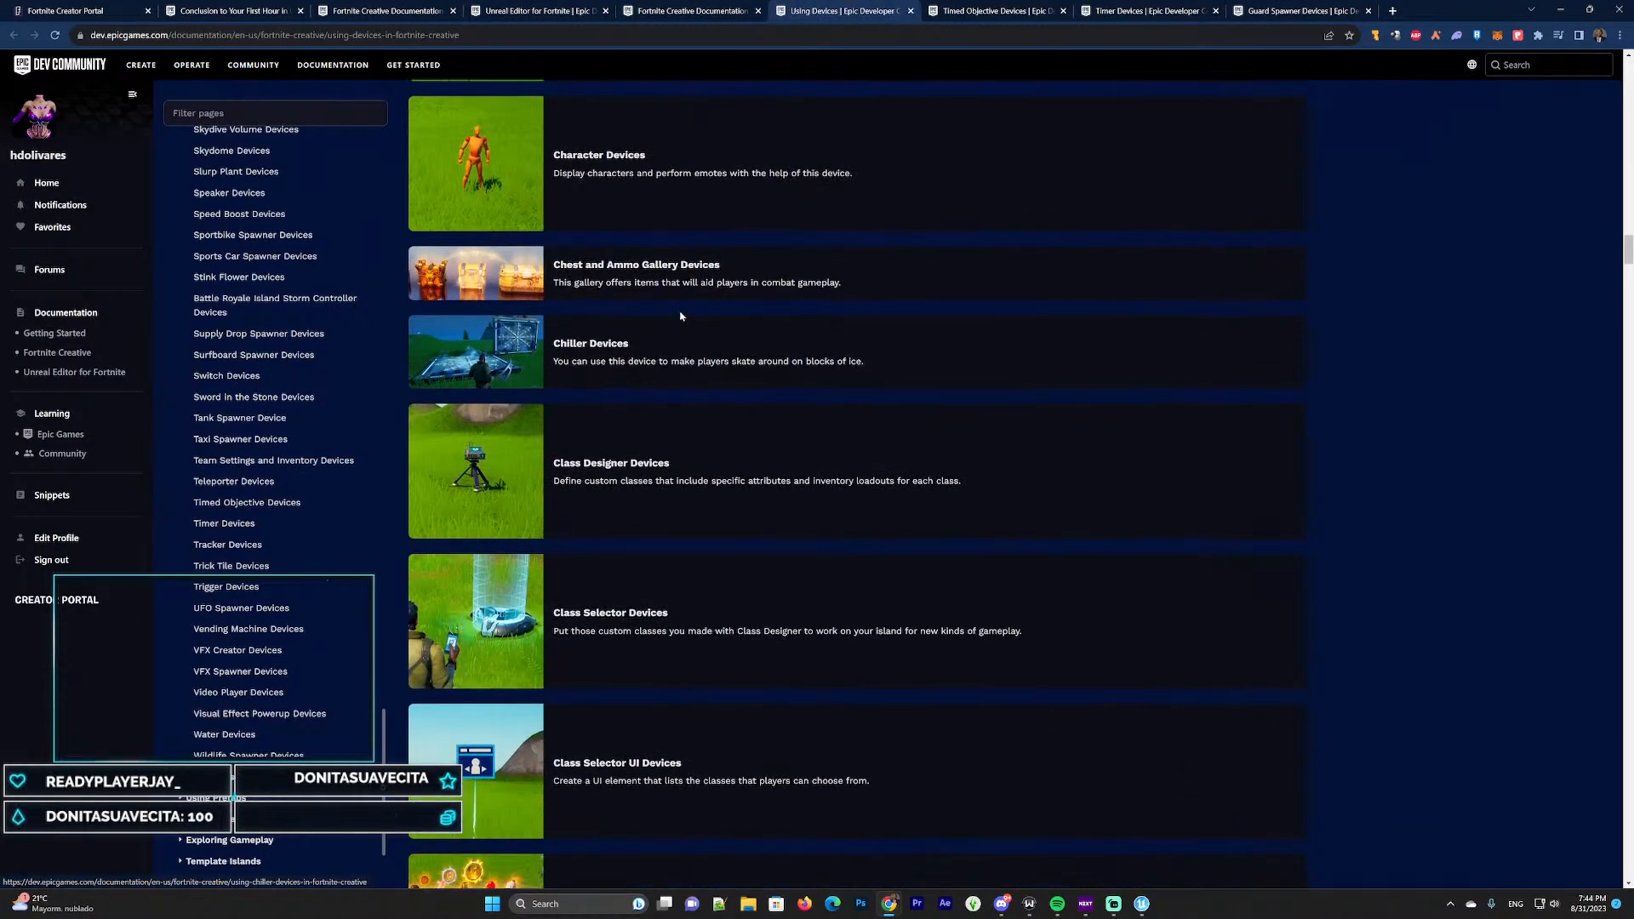
scroll(666, 303, "up", 4)
scroll(667, 303, "down", 1)
scroll(659, 285, "up", 3)
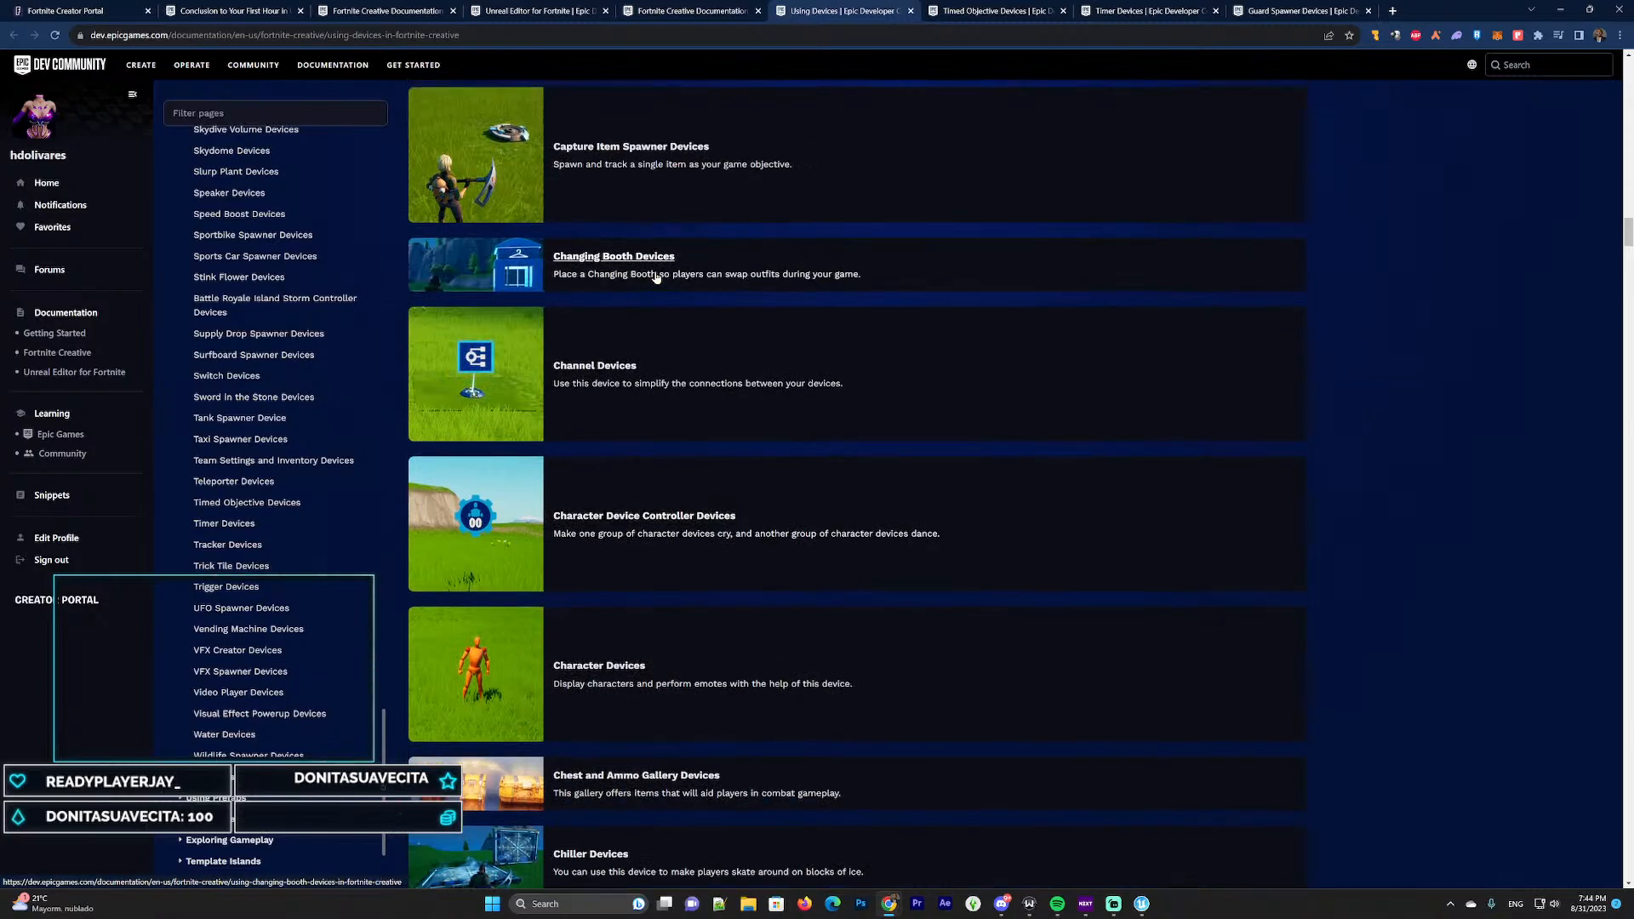
Browse the device list from Chiller Devices through the creature, End Game and Guard Spawner entries to Hiding Prop Gallery Devices
scroll(1361, 417, "down", 18)
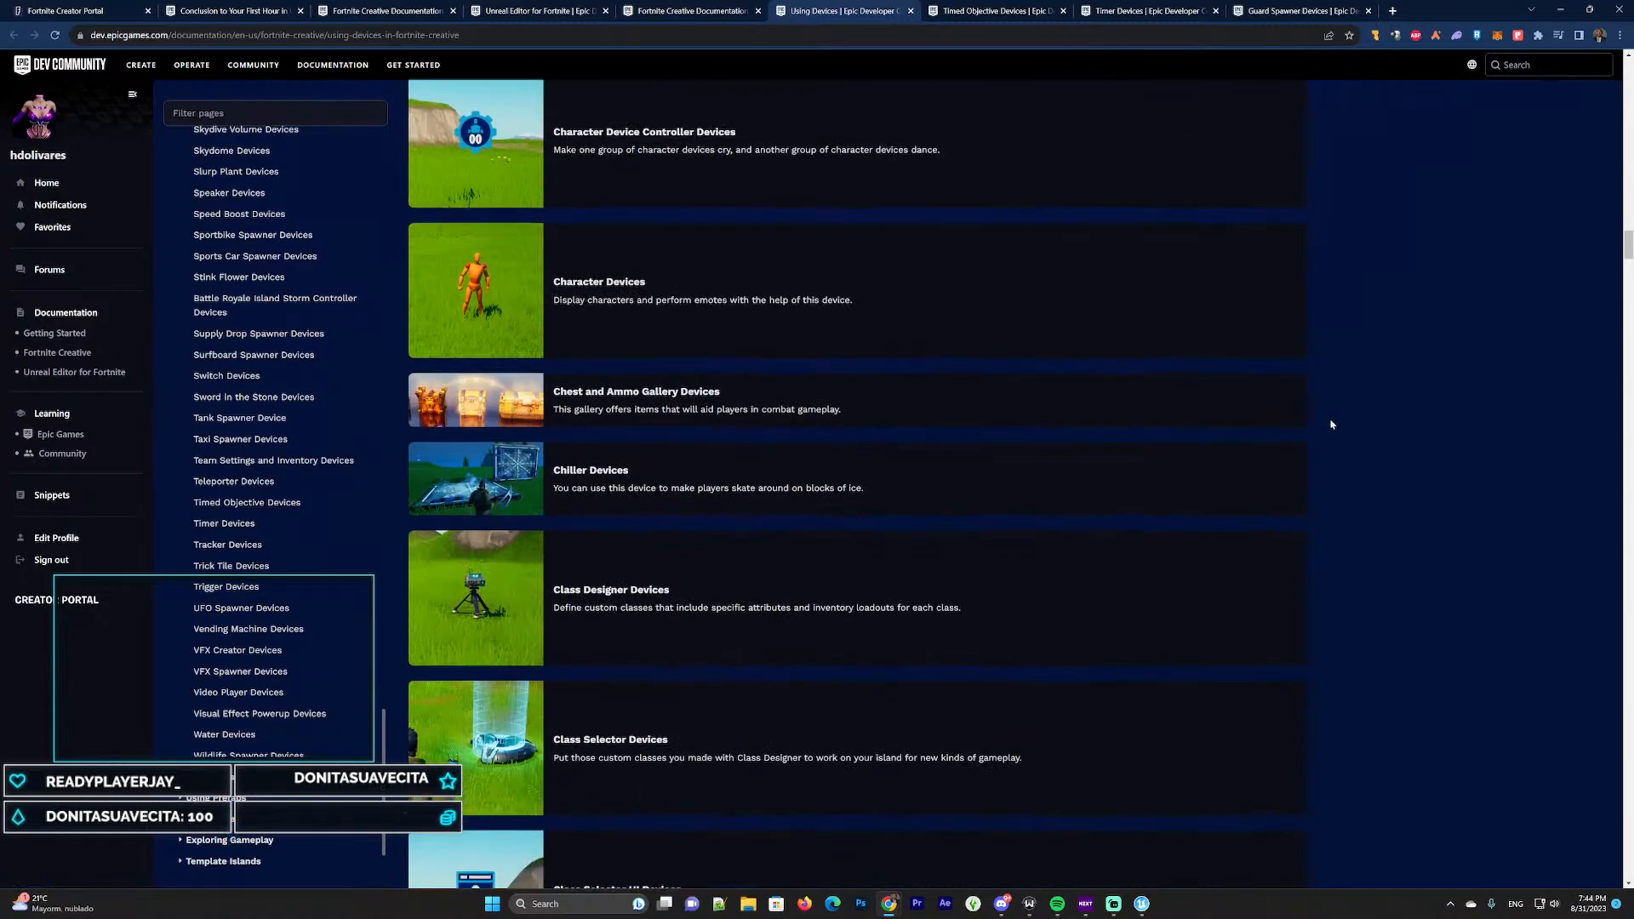
scroll(945, 417, "down", 6)
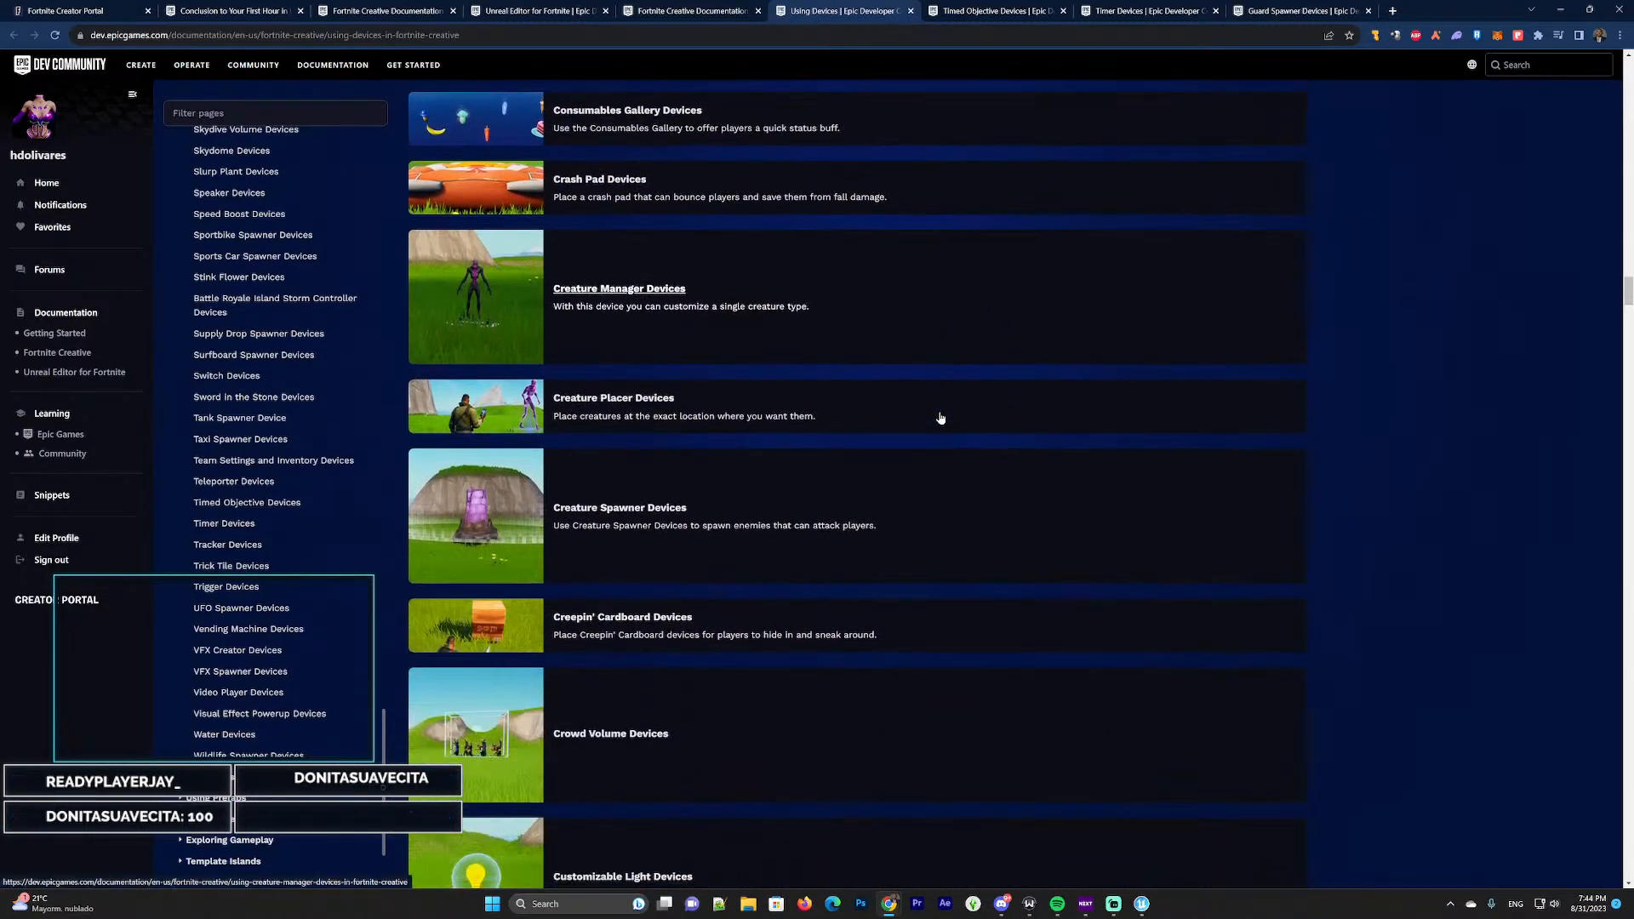
scroll(936, 390, "down", 16)
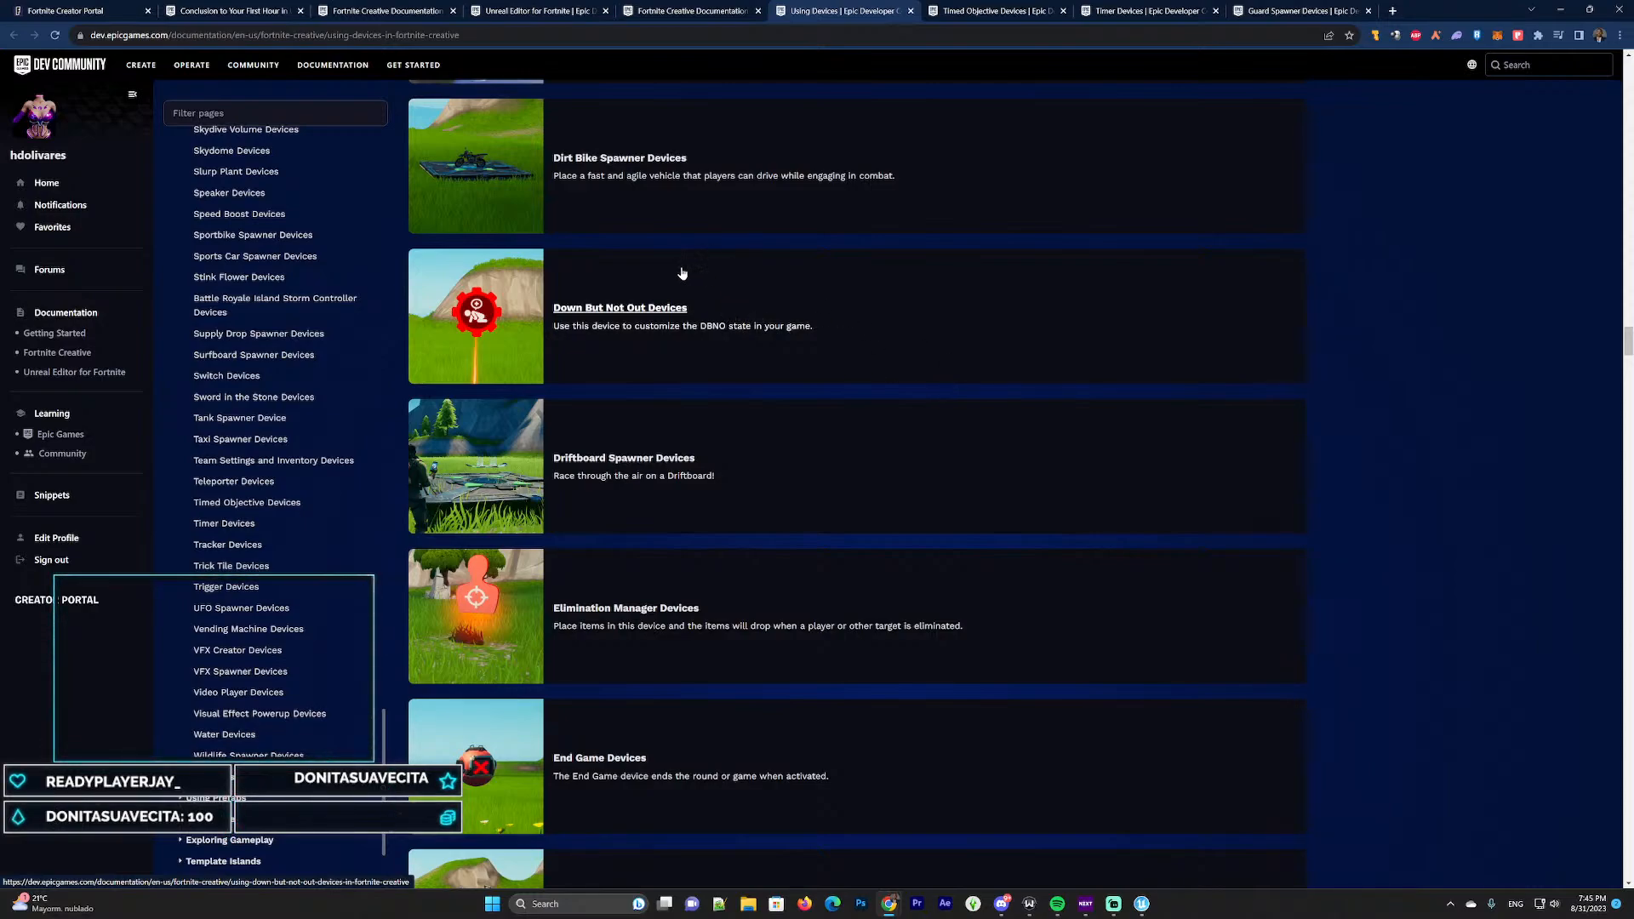
scroll(732, 255, "down", 7)
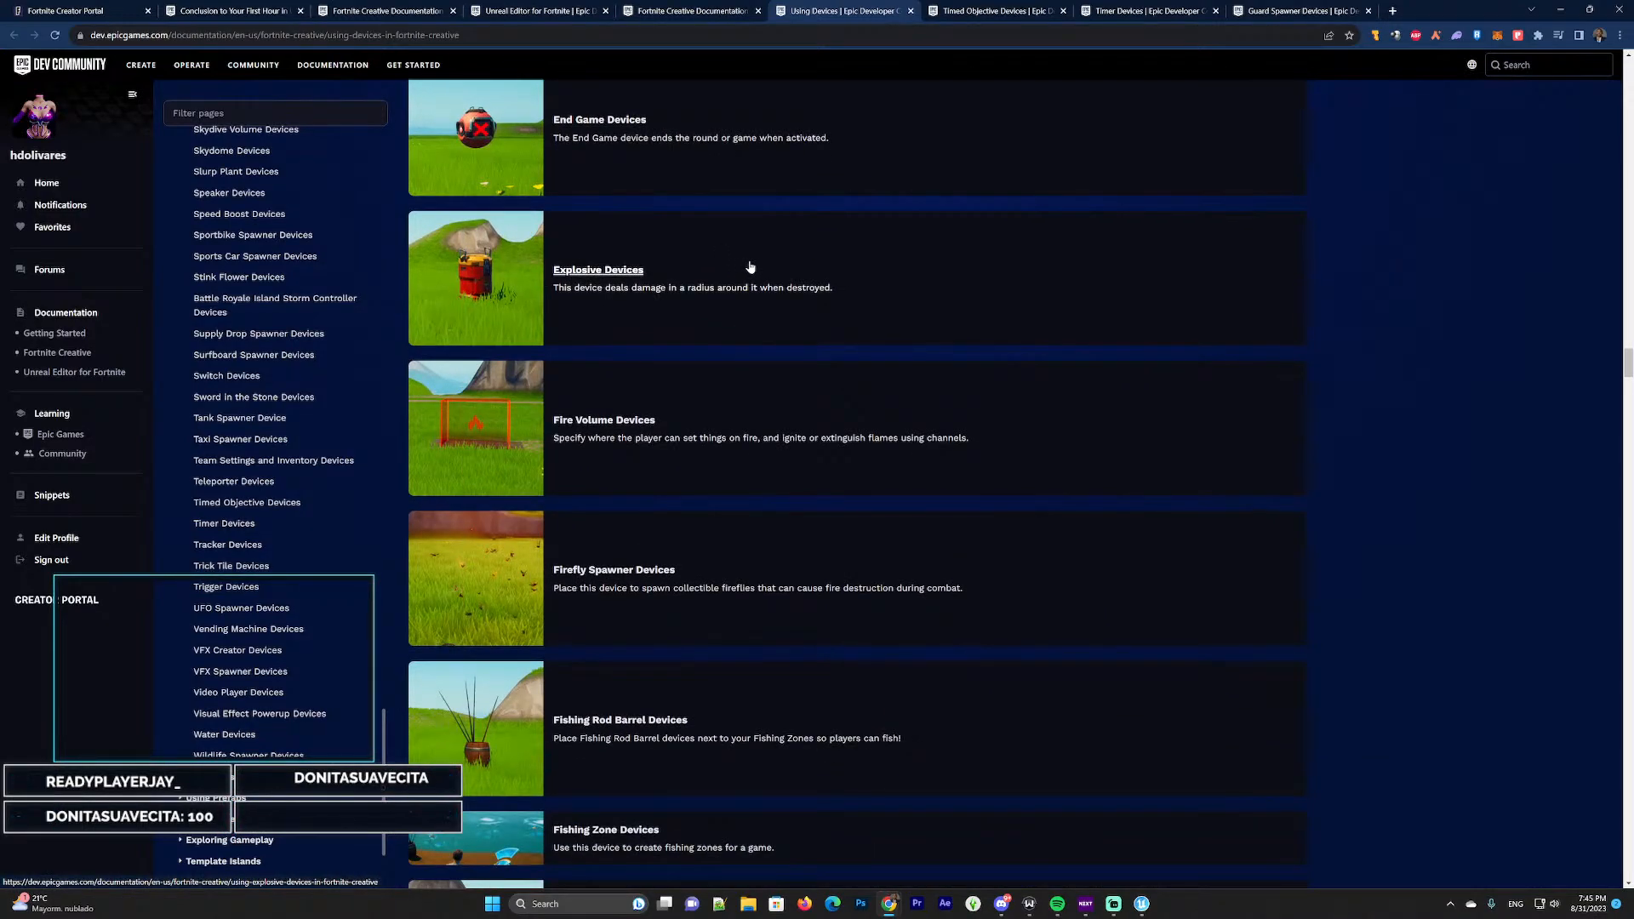
scroll(747, 272, "down", 13)
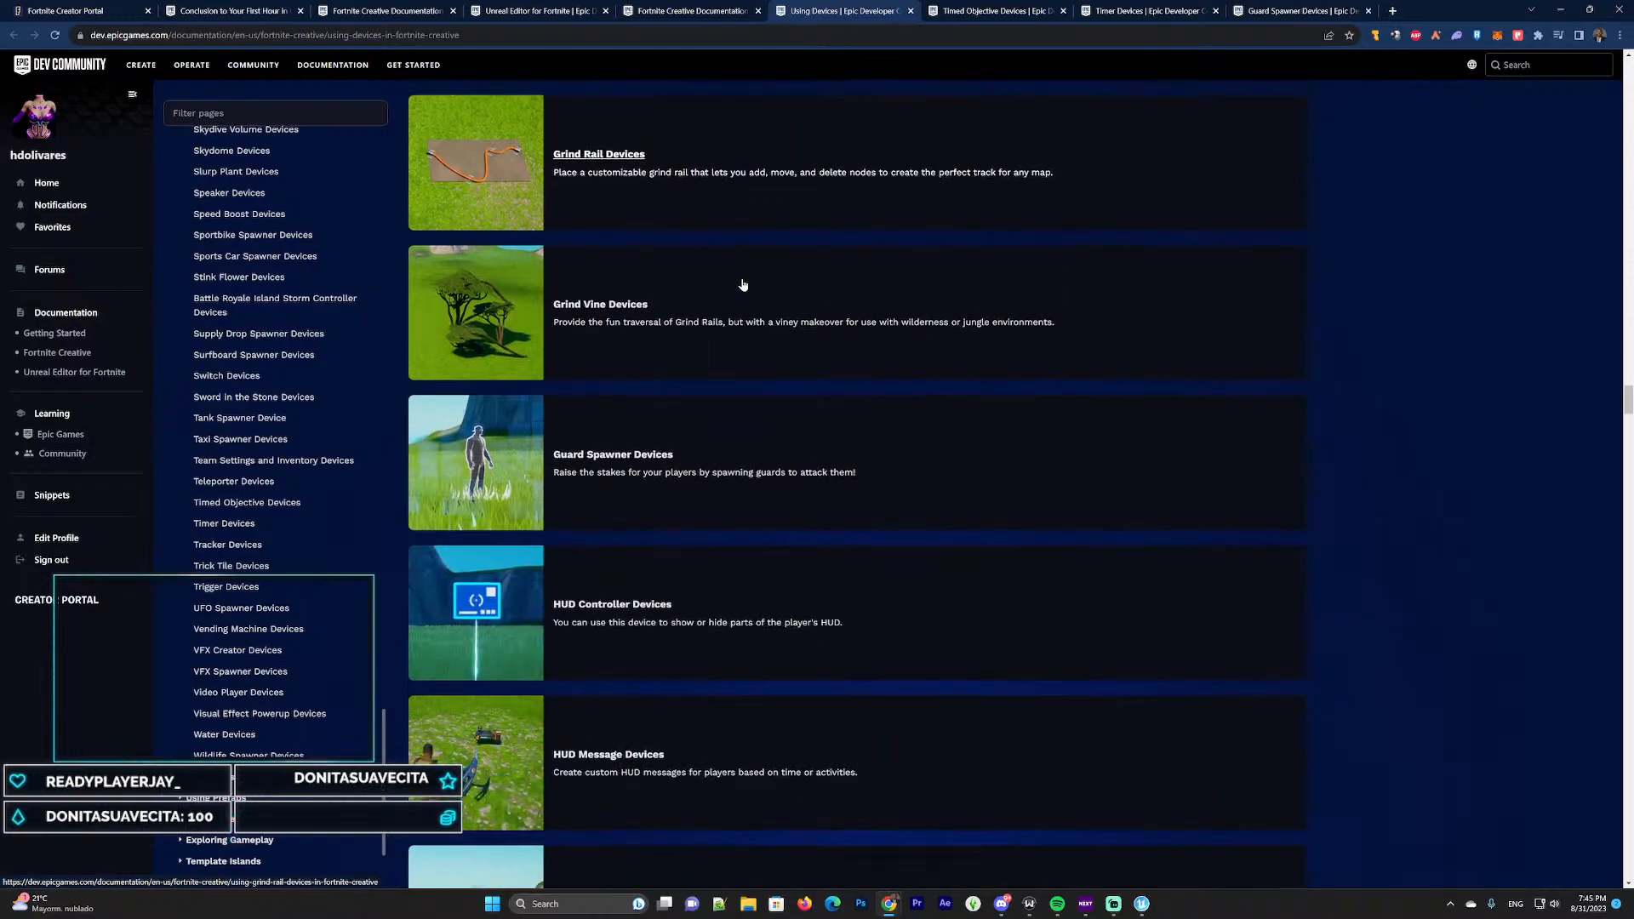
scroll(731, 297, "down", 3)
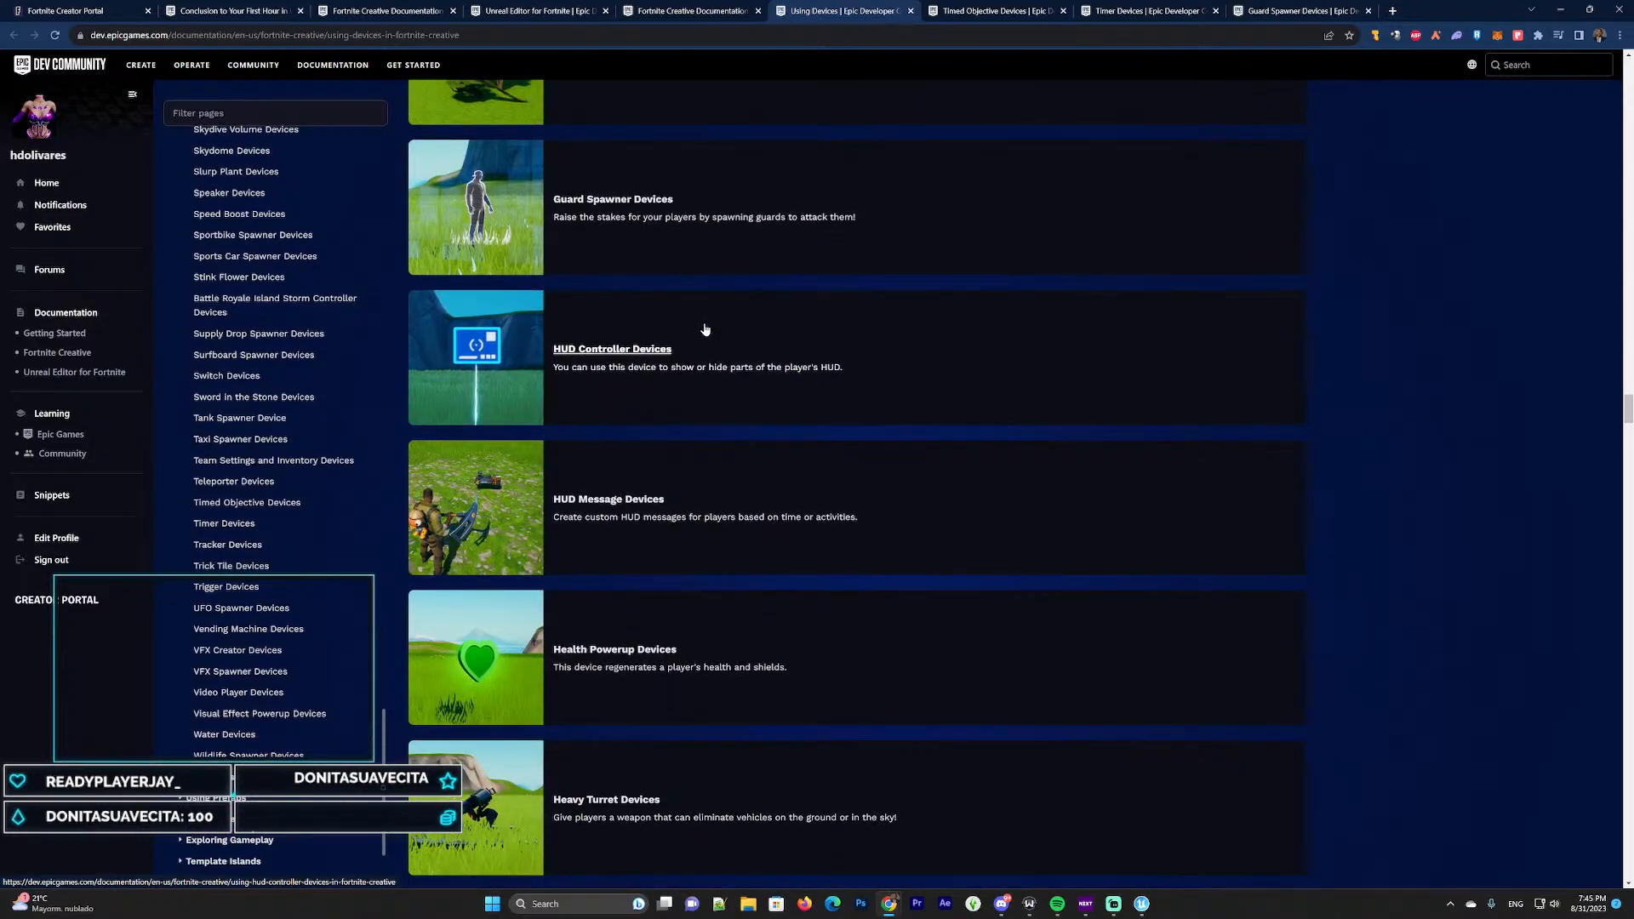
scroll(704, 330, "down", 4)
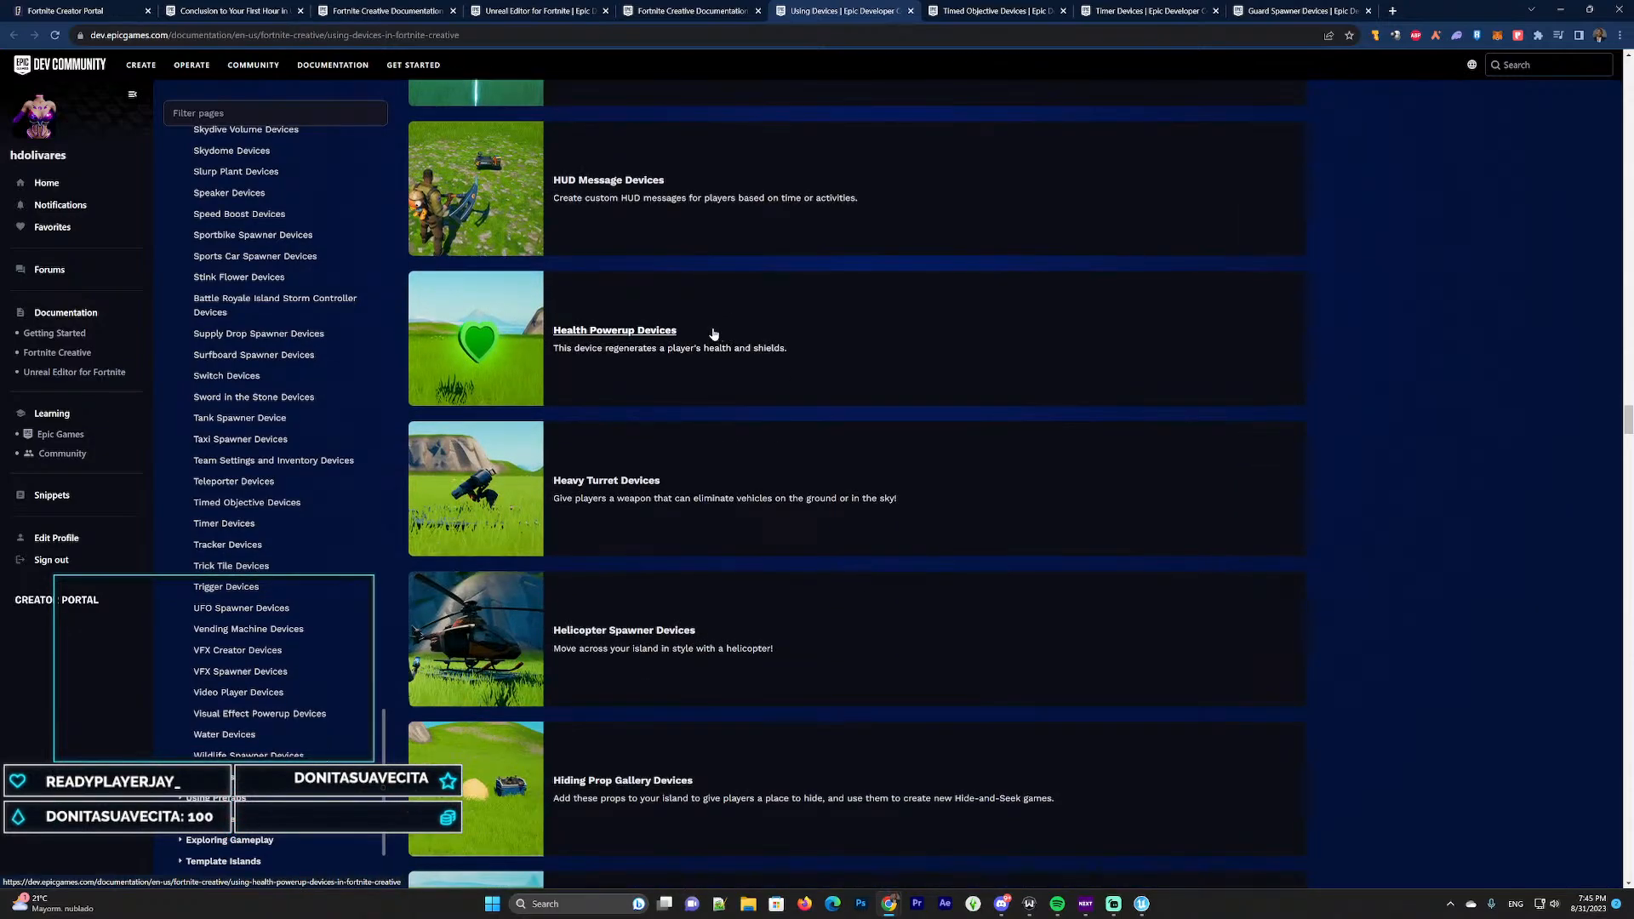
Browse the device list from Health Powerup Devices through the item, level and lock device entries to Nitro Drifter Spawner Devices
scroll(712, 338, "down", 7)
scroll(706, 349, "down", 1)
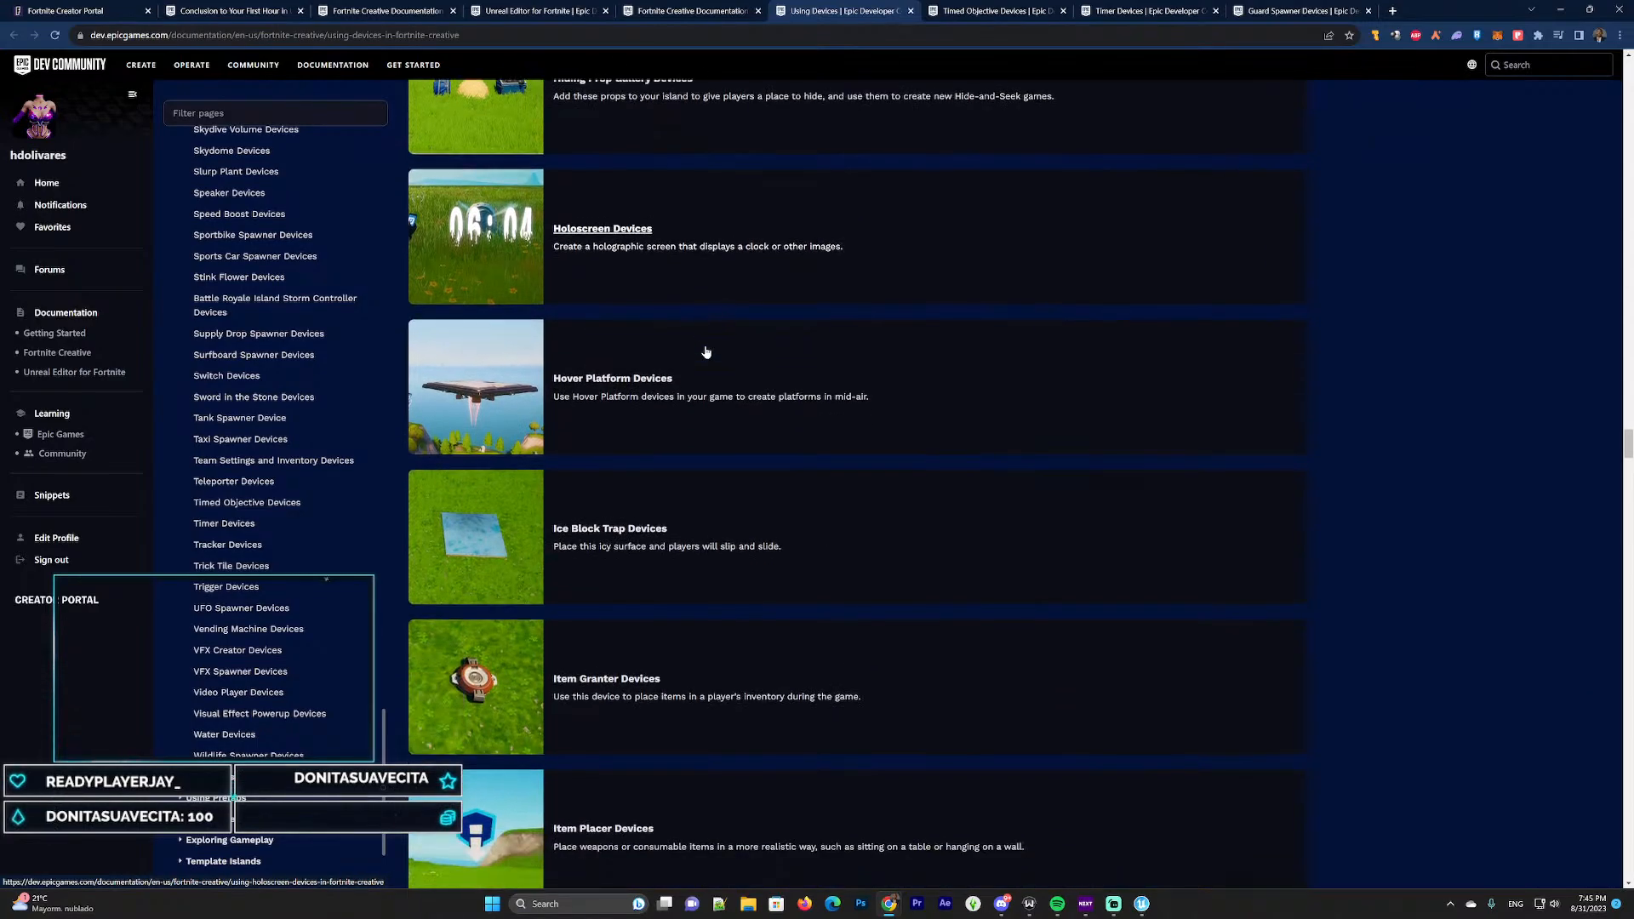
scroll(706, 348, "down", 8)
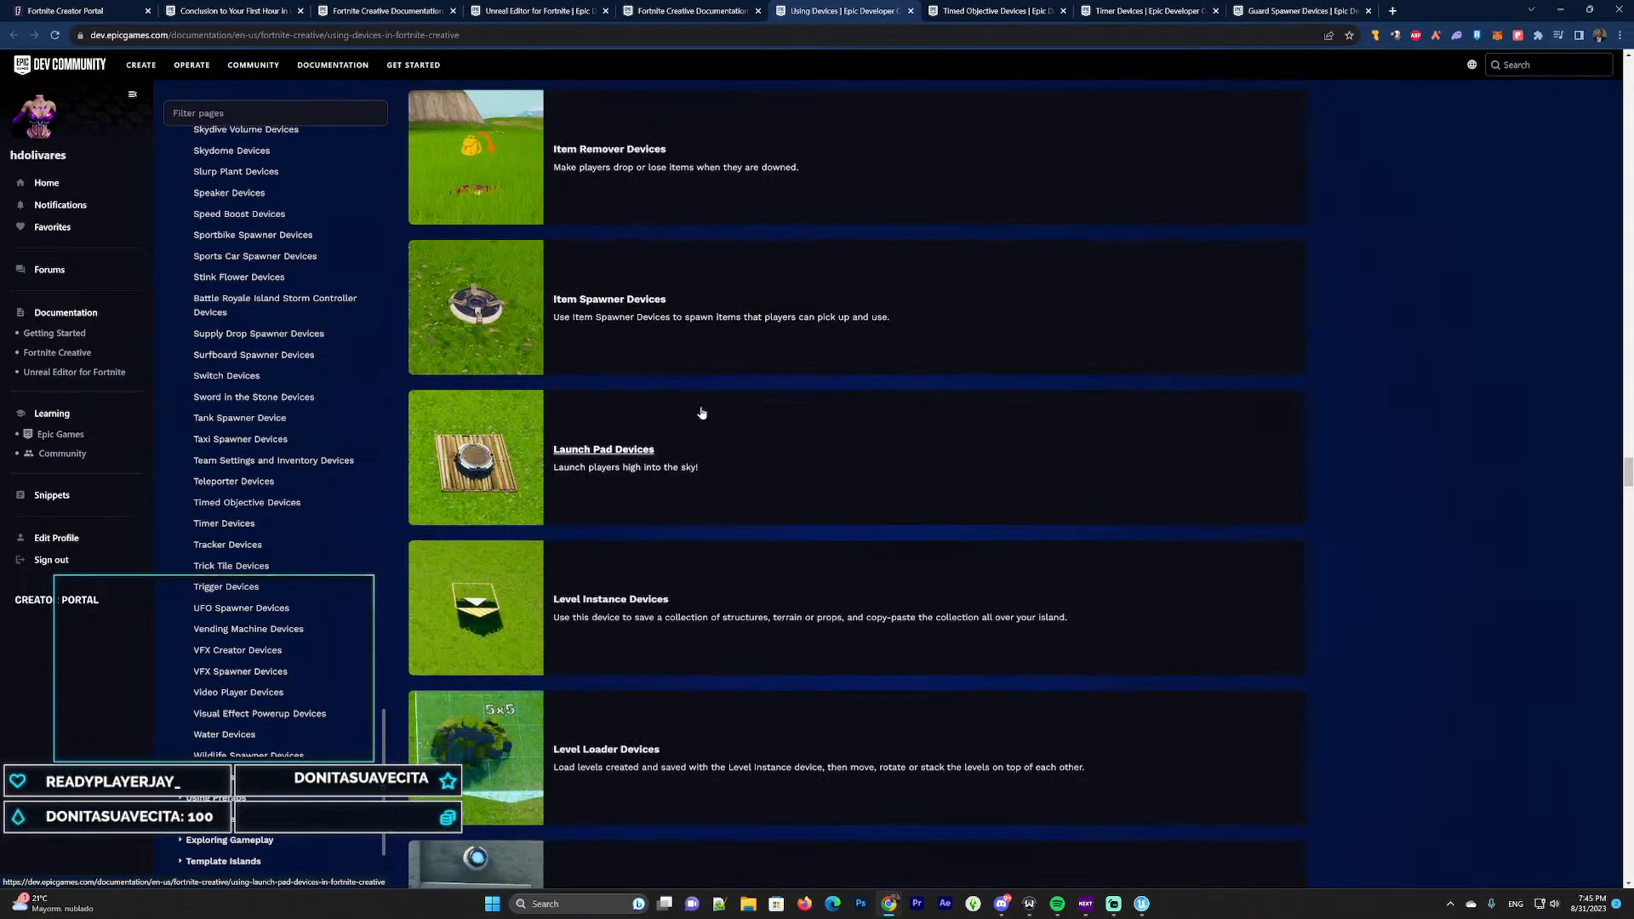
scroll(694, 399, "down", 7)
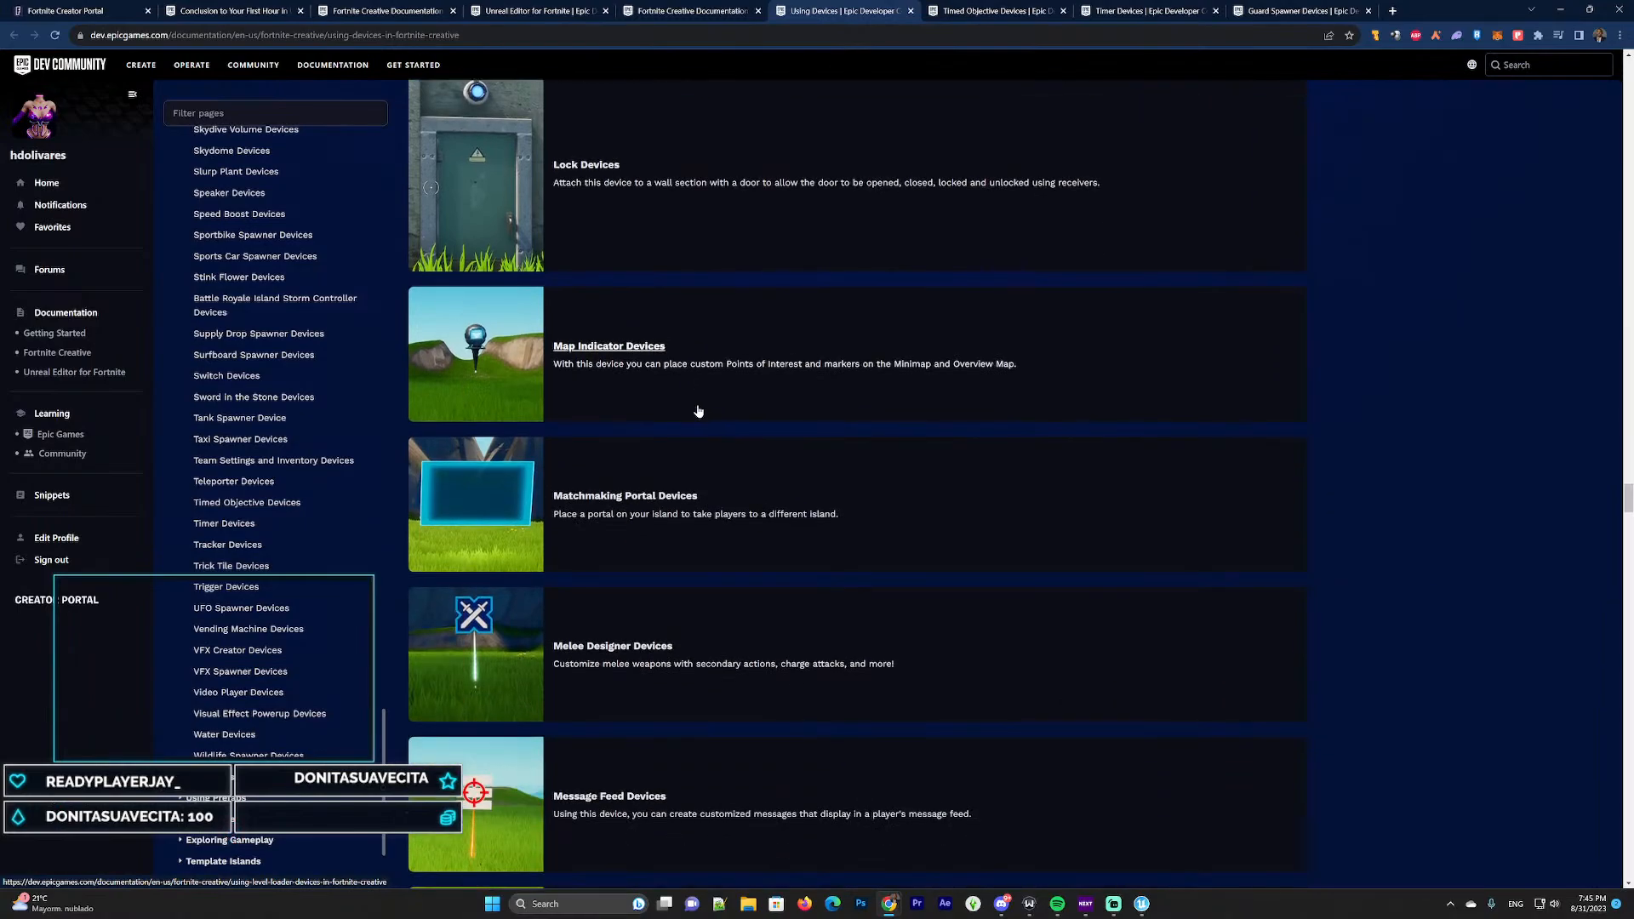
scroll(675, 395, "up", 6)
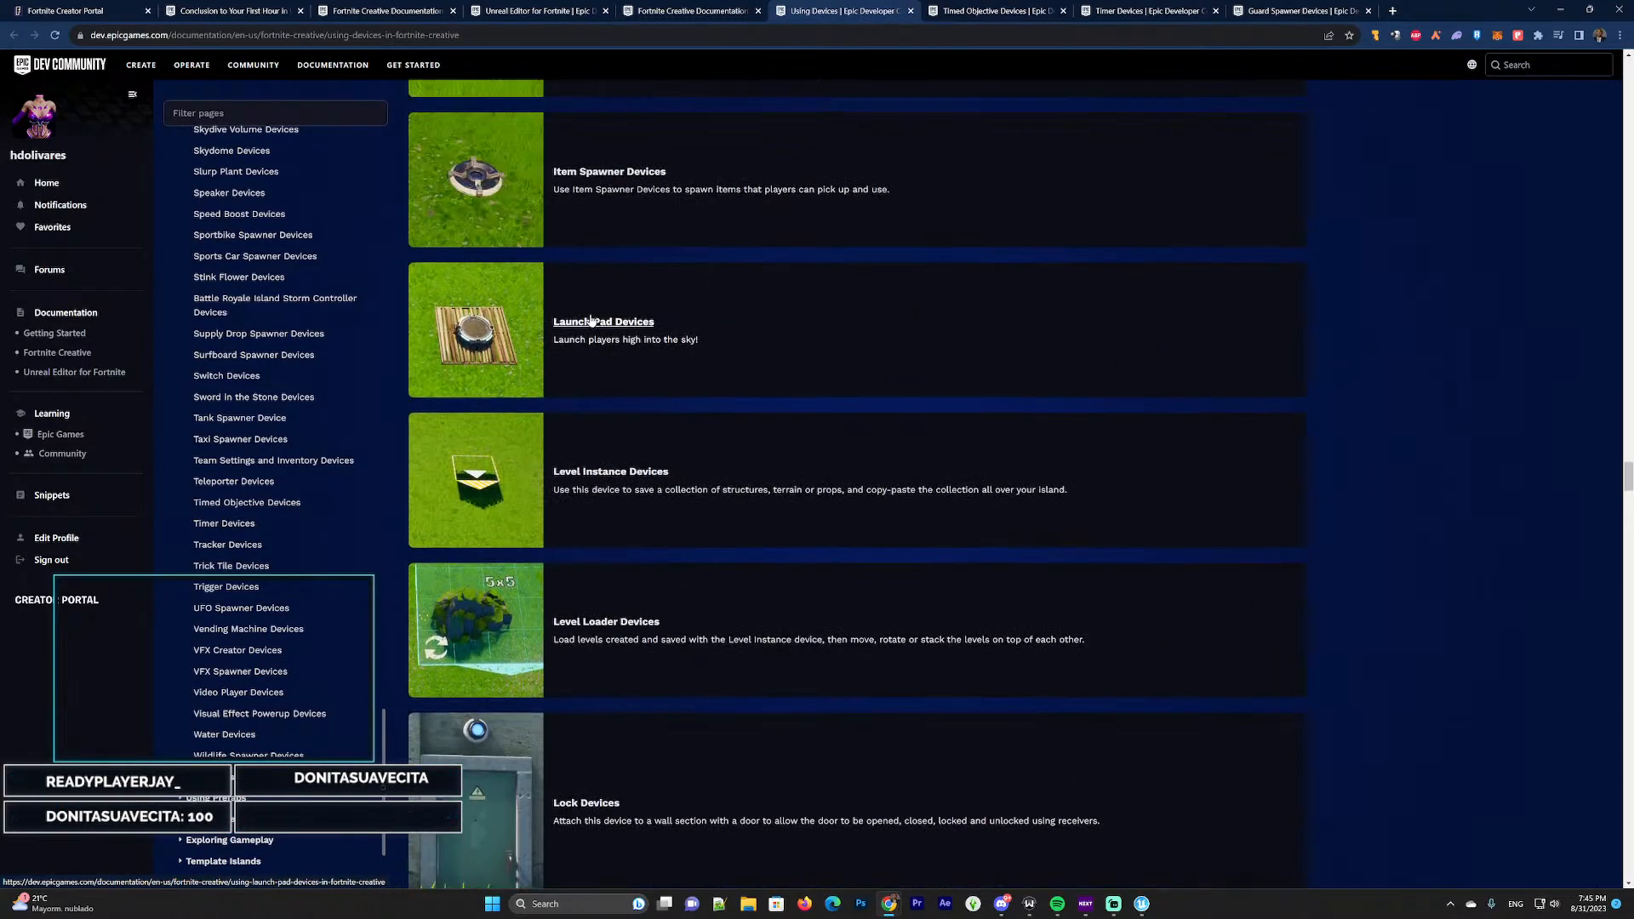
scroll(773, 349, "down", 8)
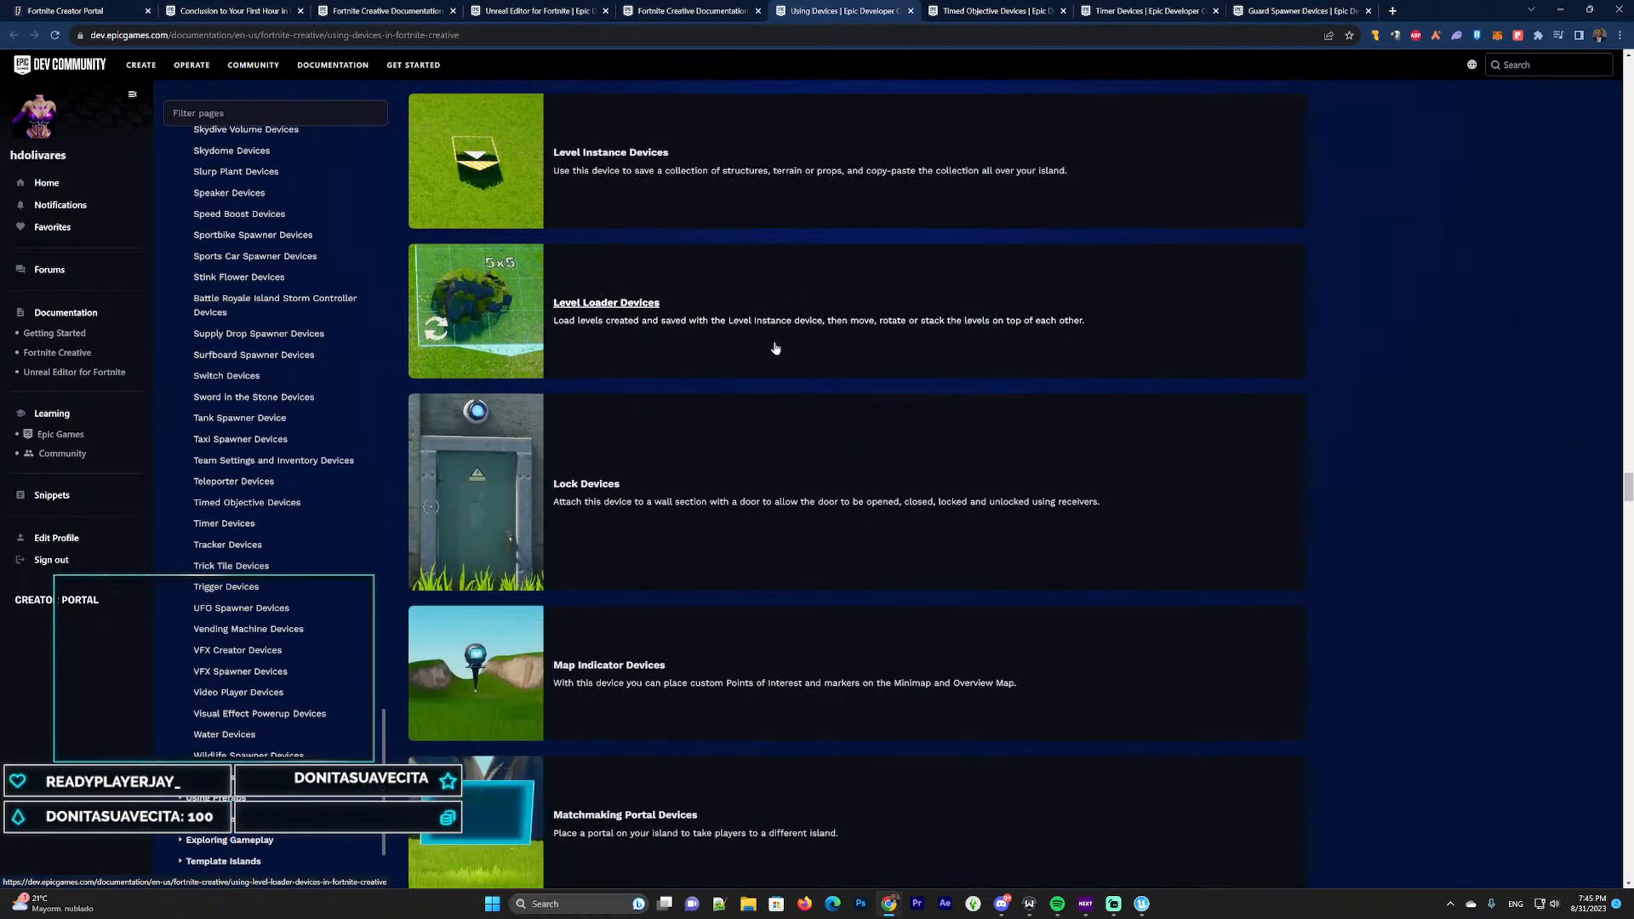
scroll(682, 346, "up", 4)
scroll(680, 342, "up", 3)
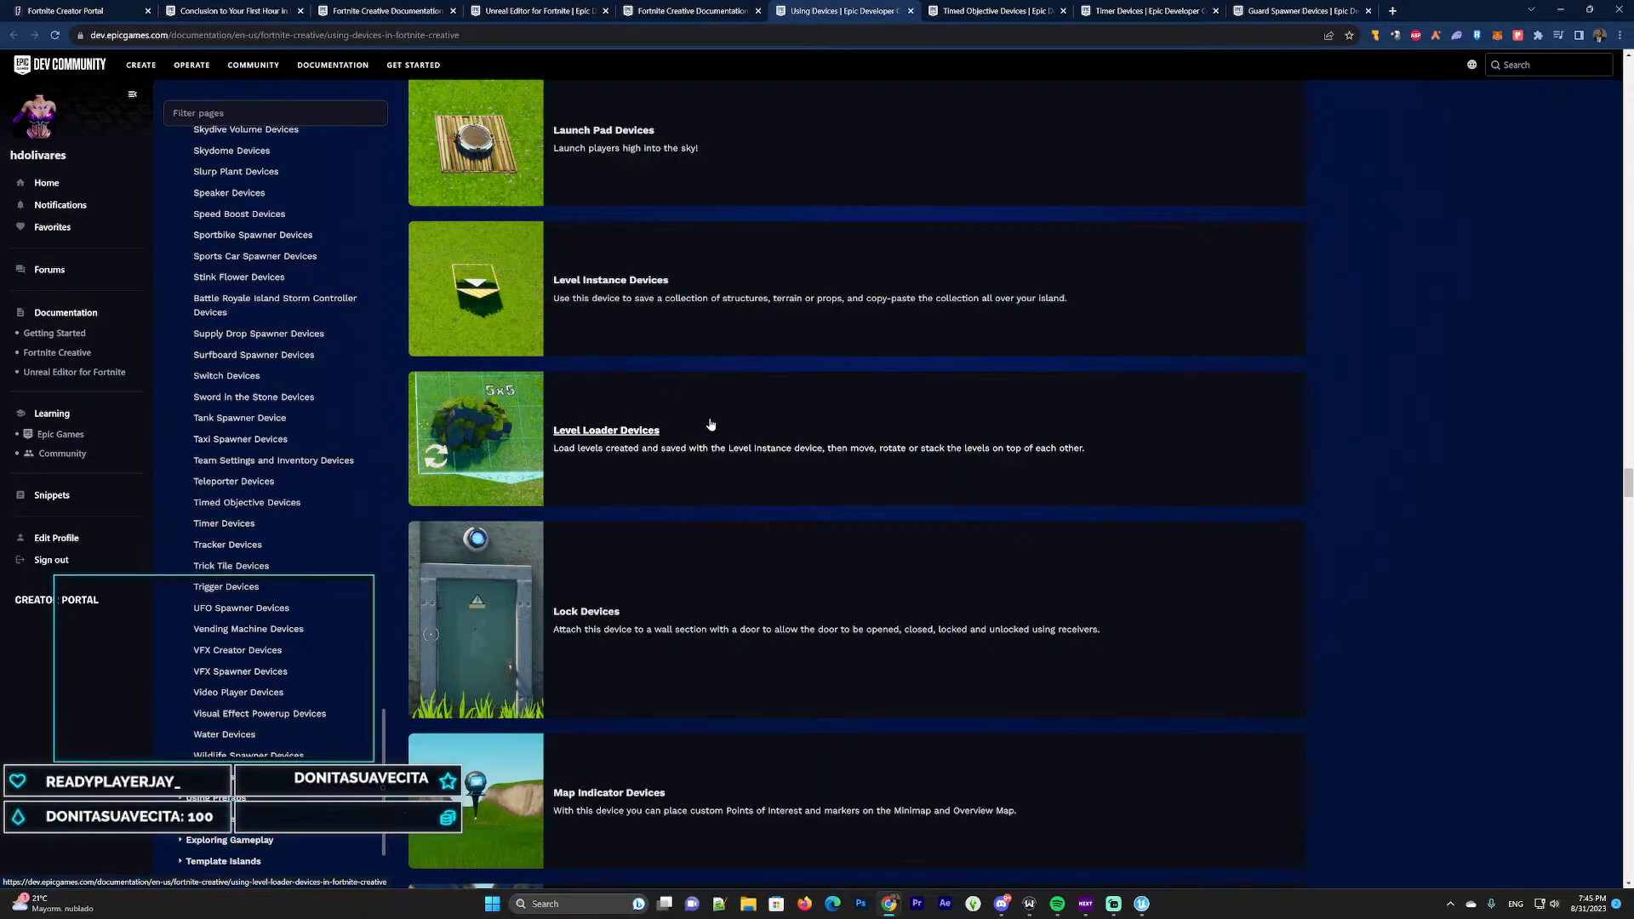
scroll(825, 387, "down", 2)
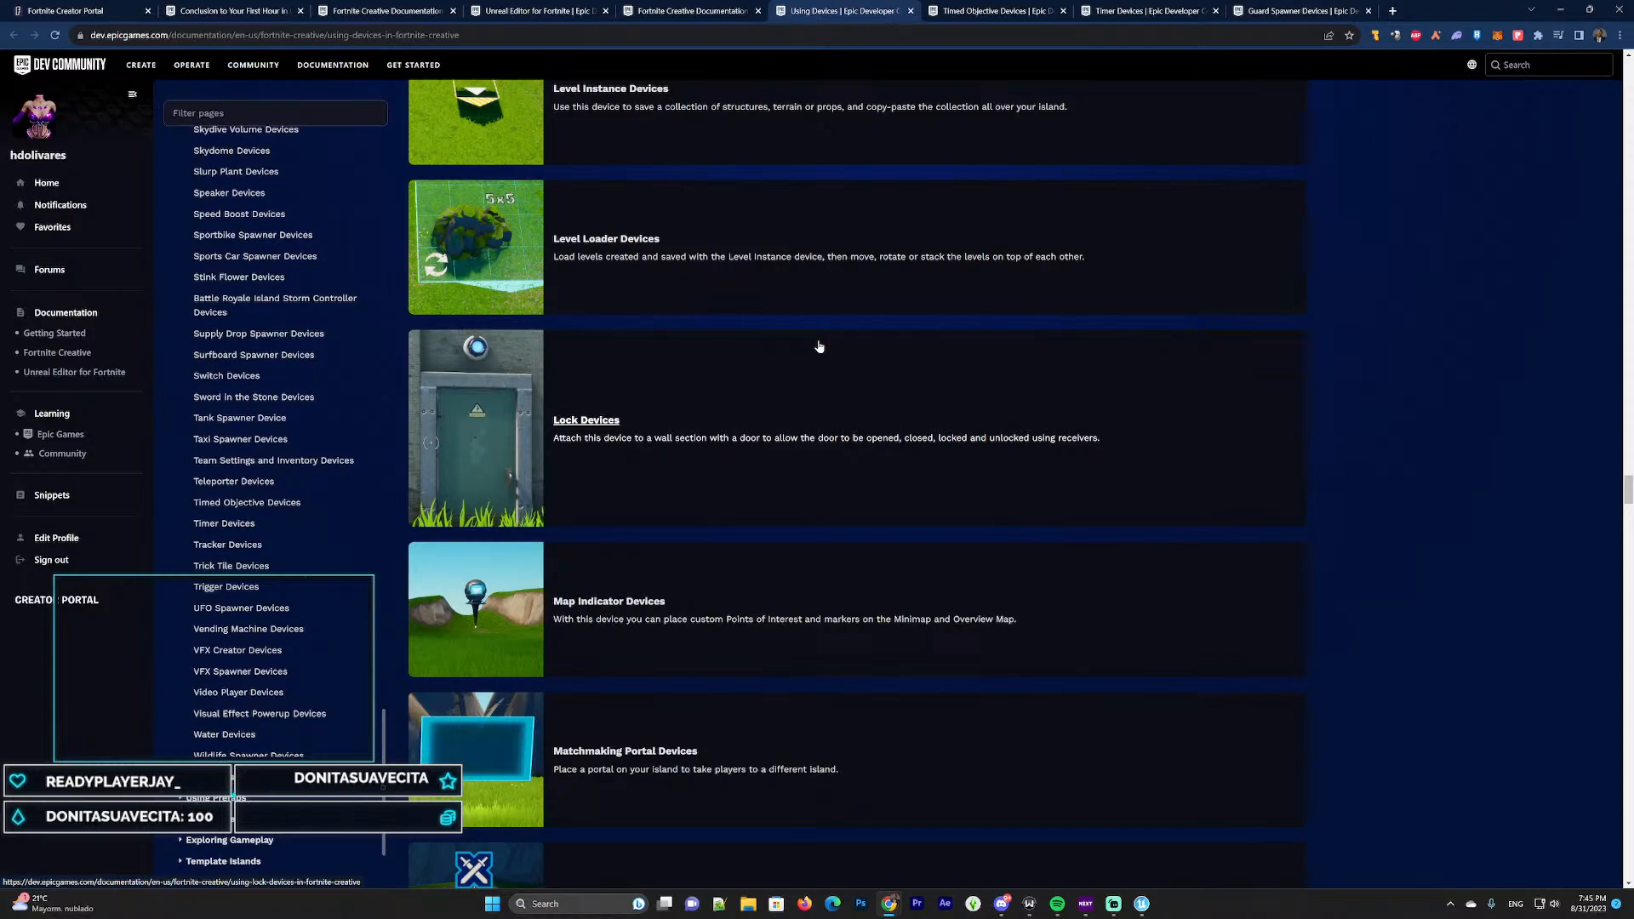
scroll(672, 360, "down", 5)
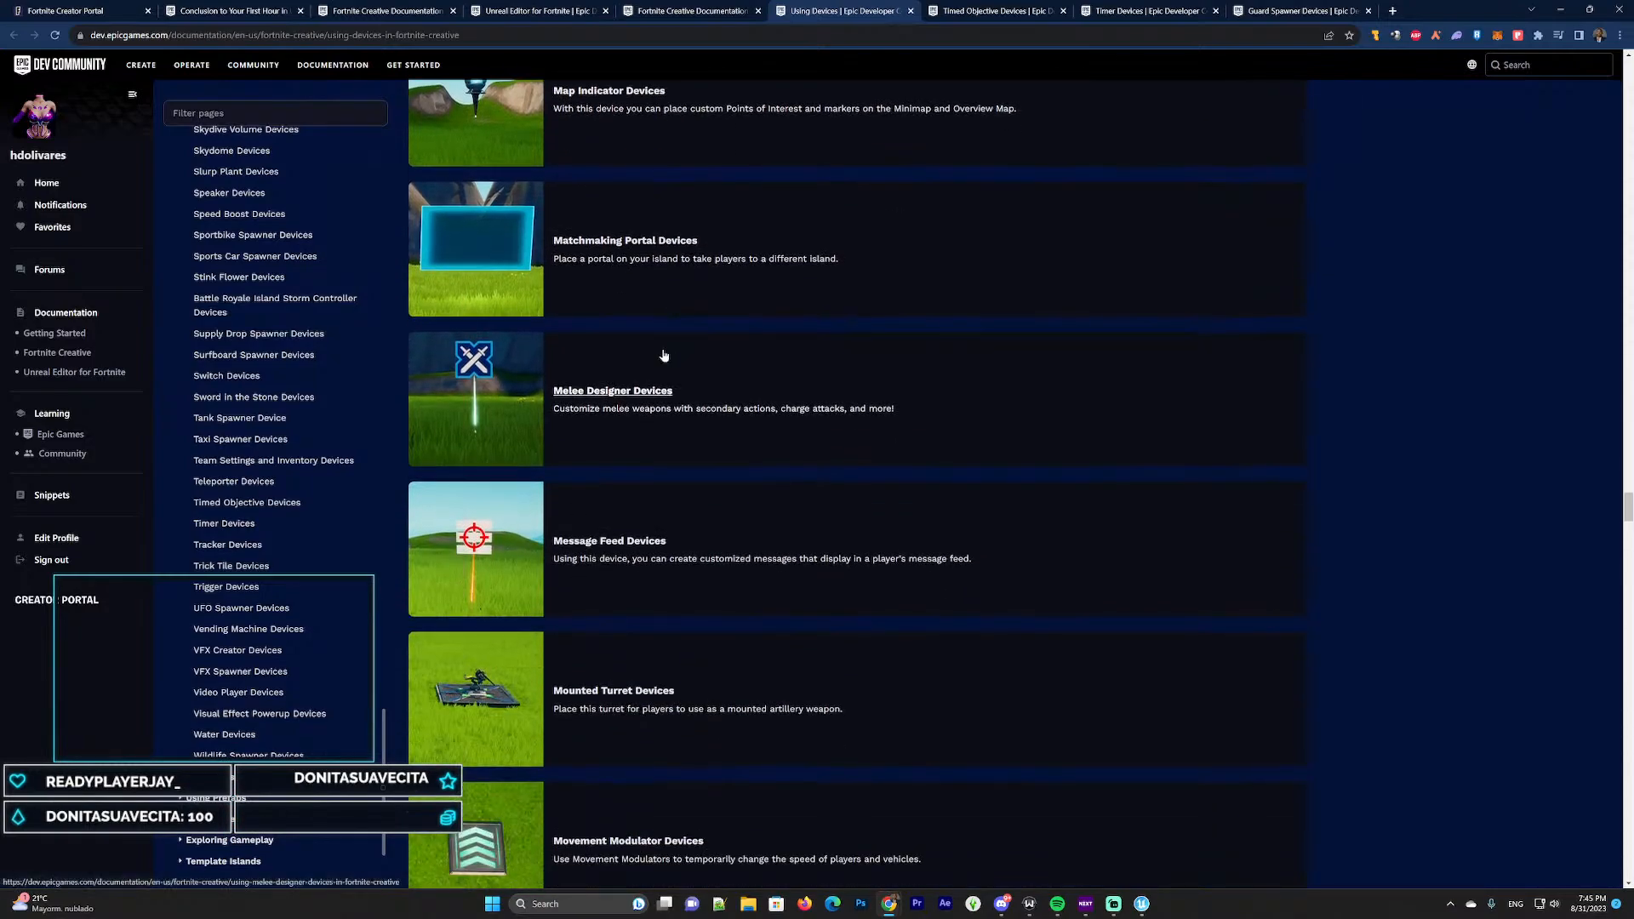
scroll(664, 355, "down", 3)
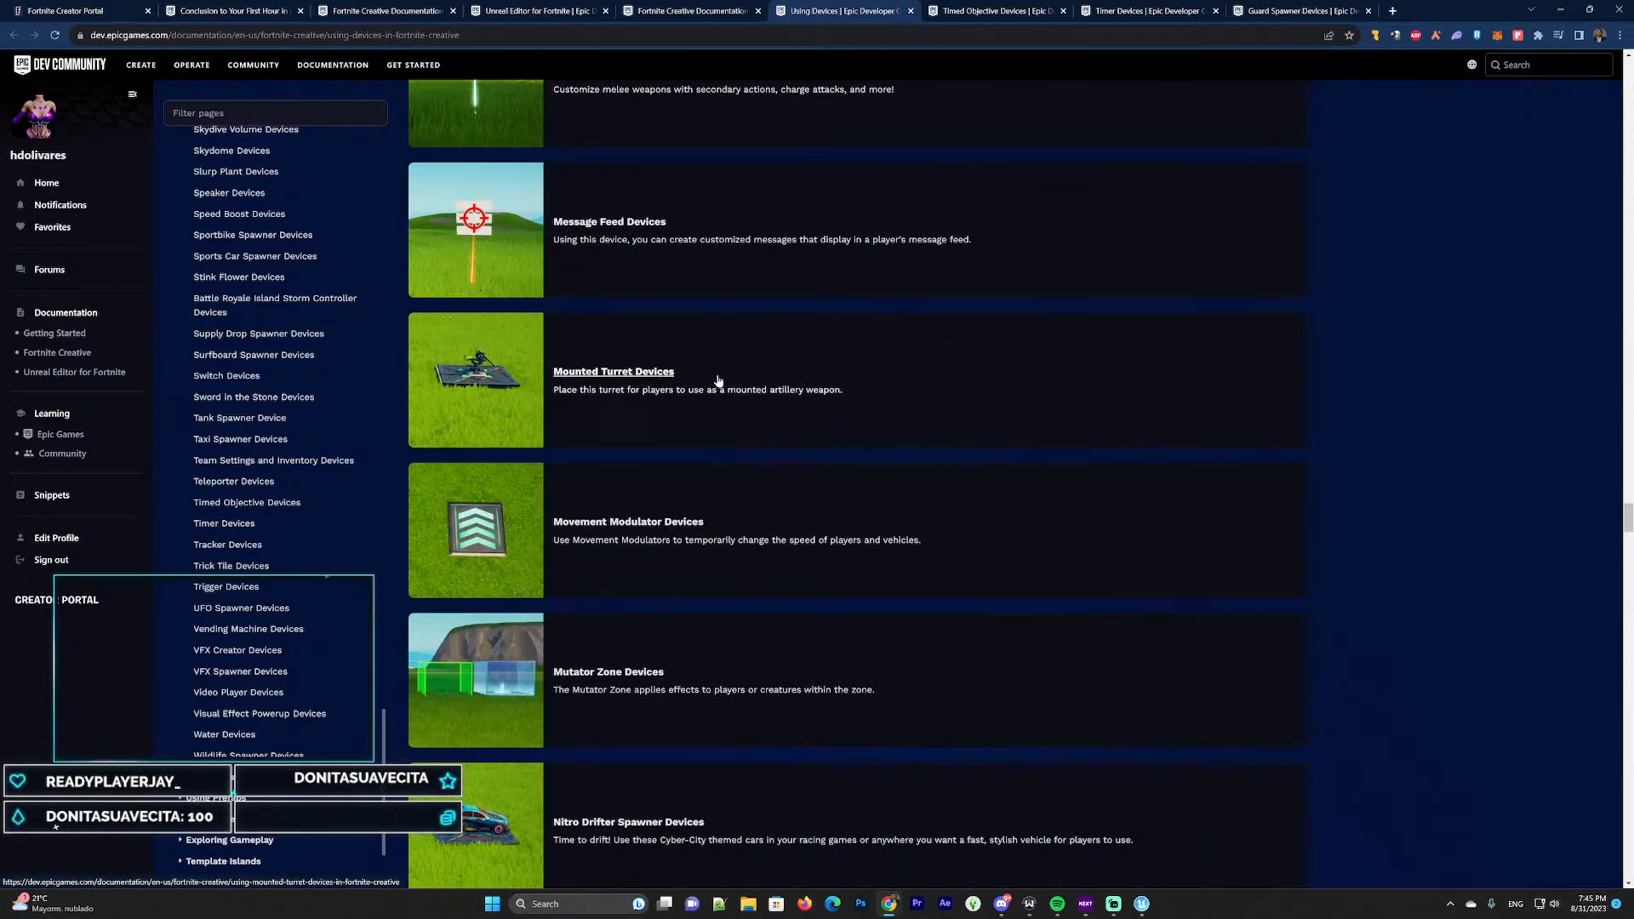
scroll(742, 352, "up", 7)
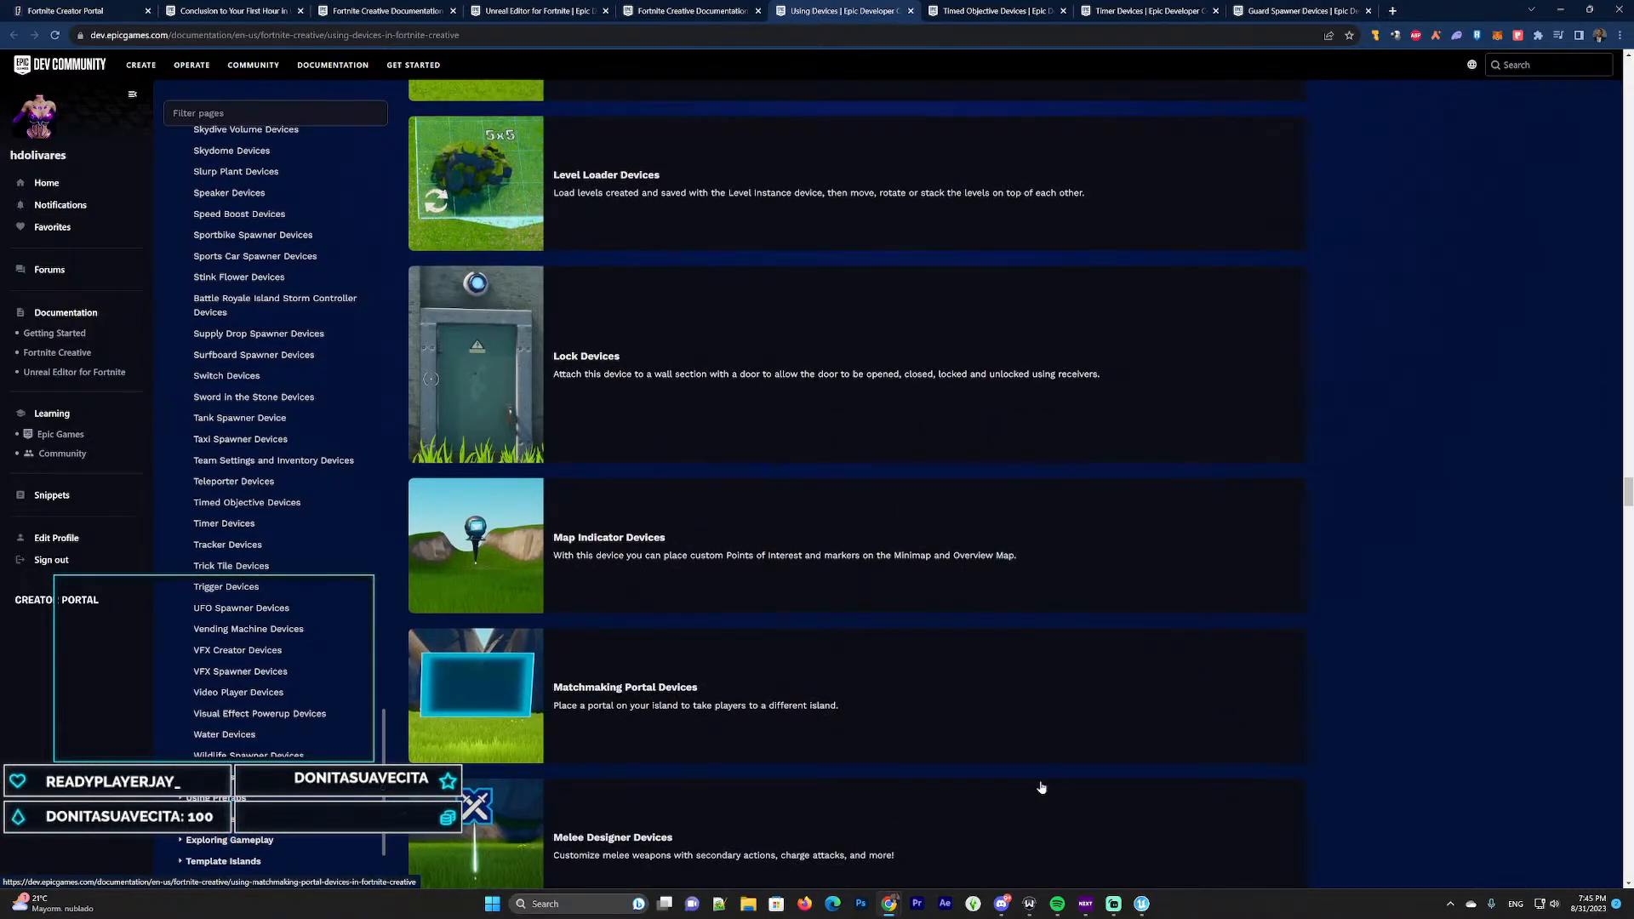
Switch to the Unreal Editor and clear the cliff search from the Fortnite content folder
mouse_move(1140, 906)
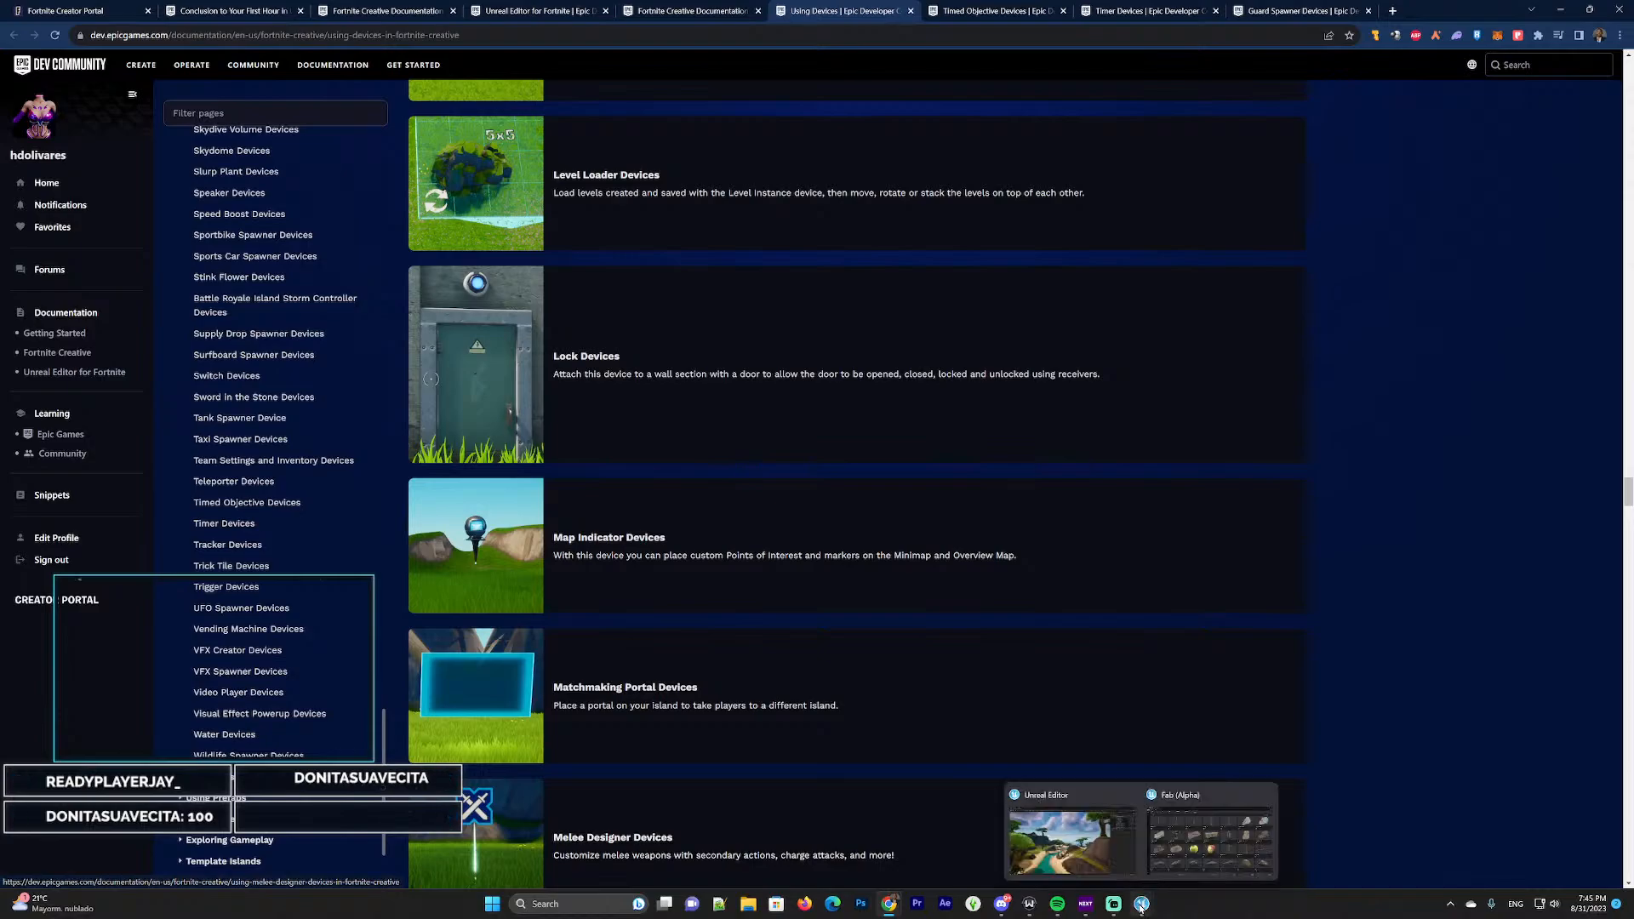
left_click(1106, 862)
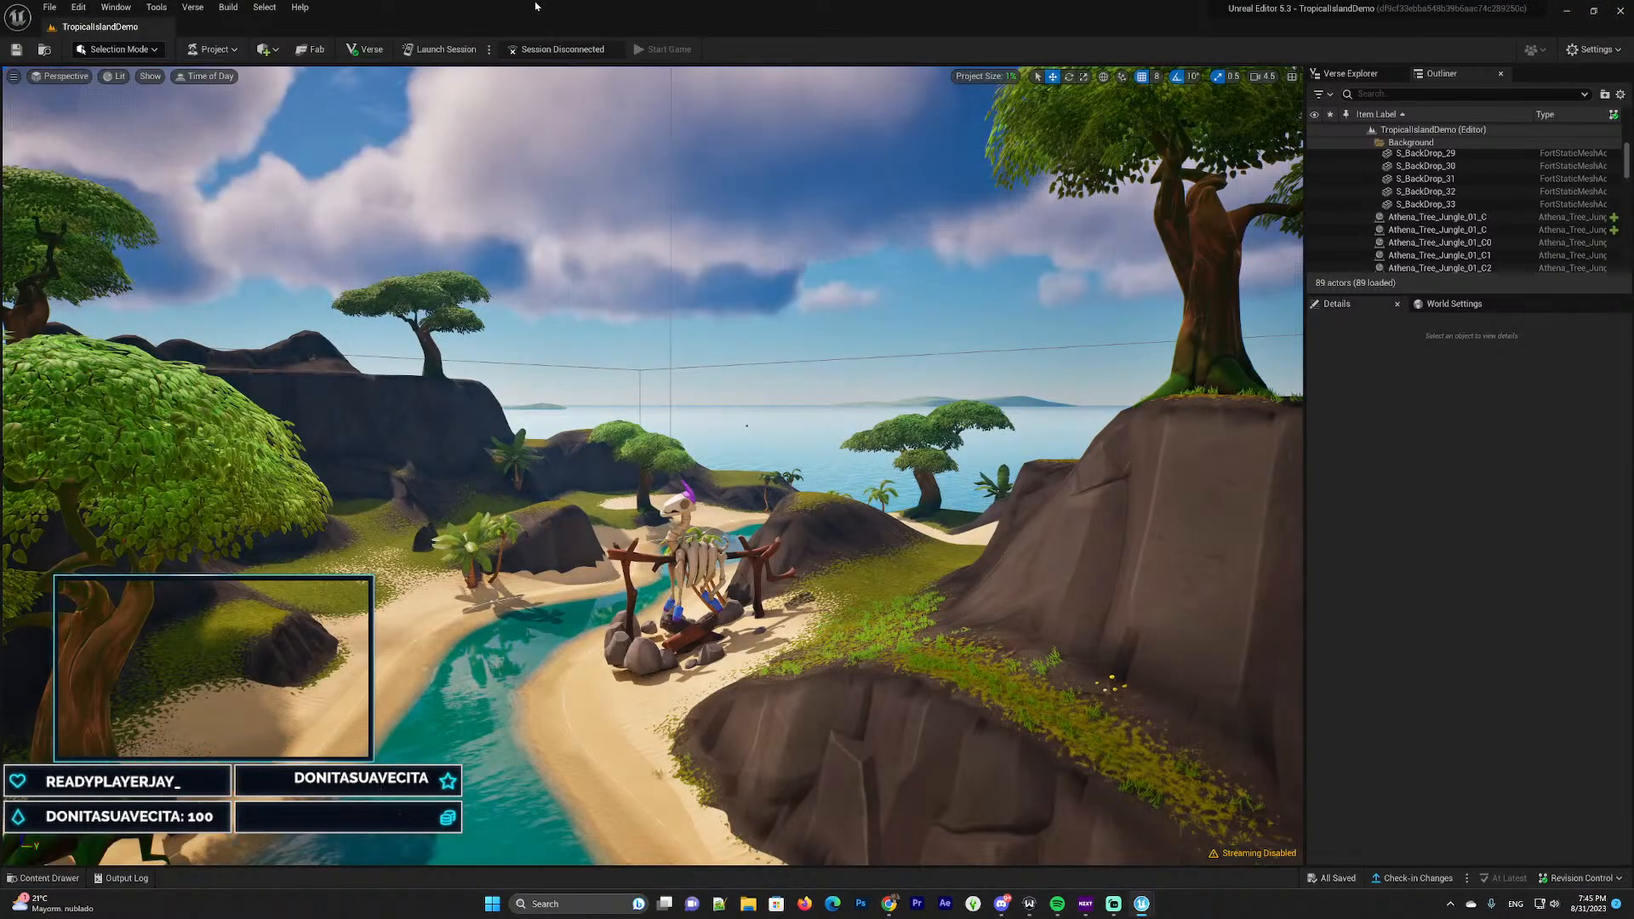
right_click_drag(762, 466, 98, 855)
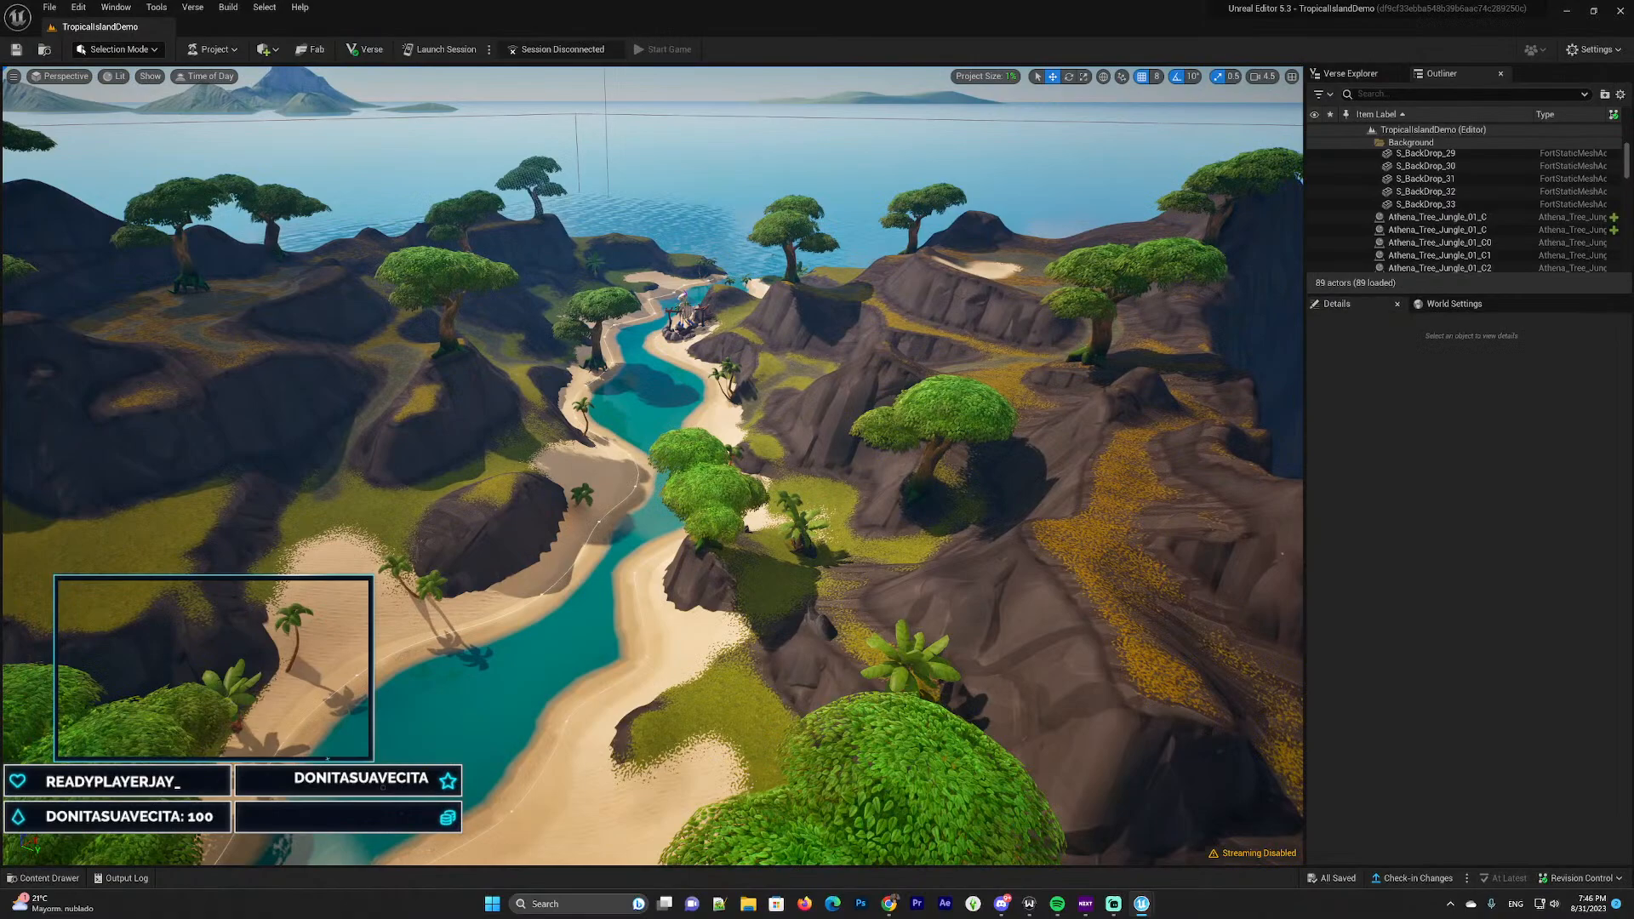
left_click(48, 878)
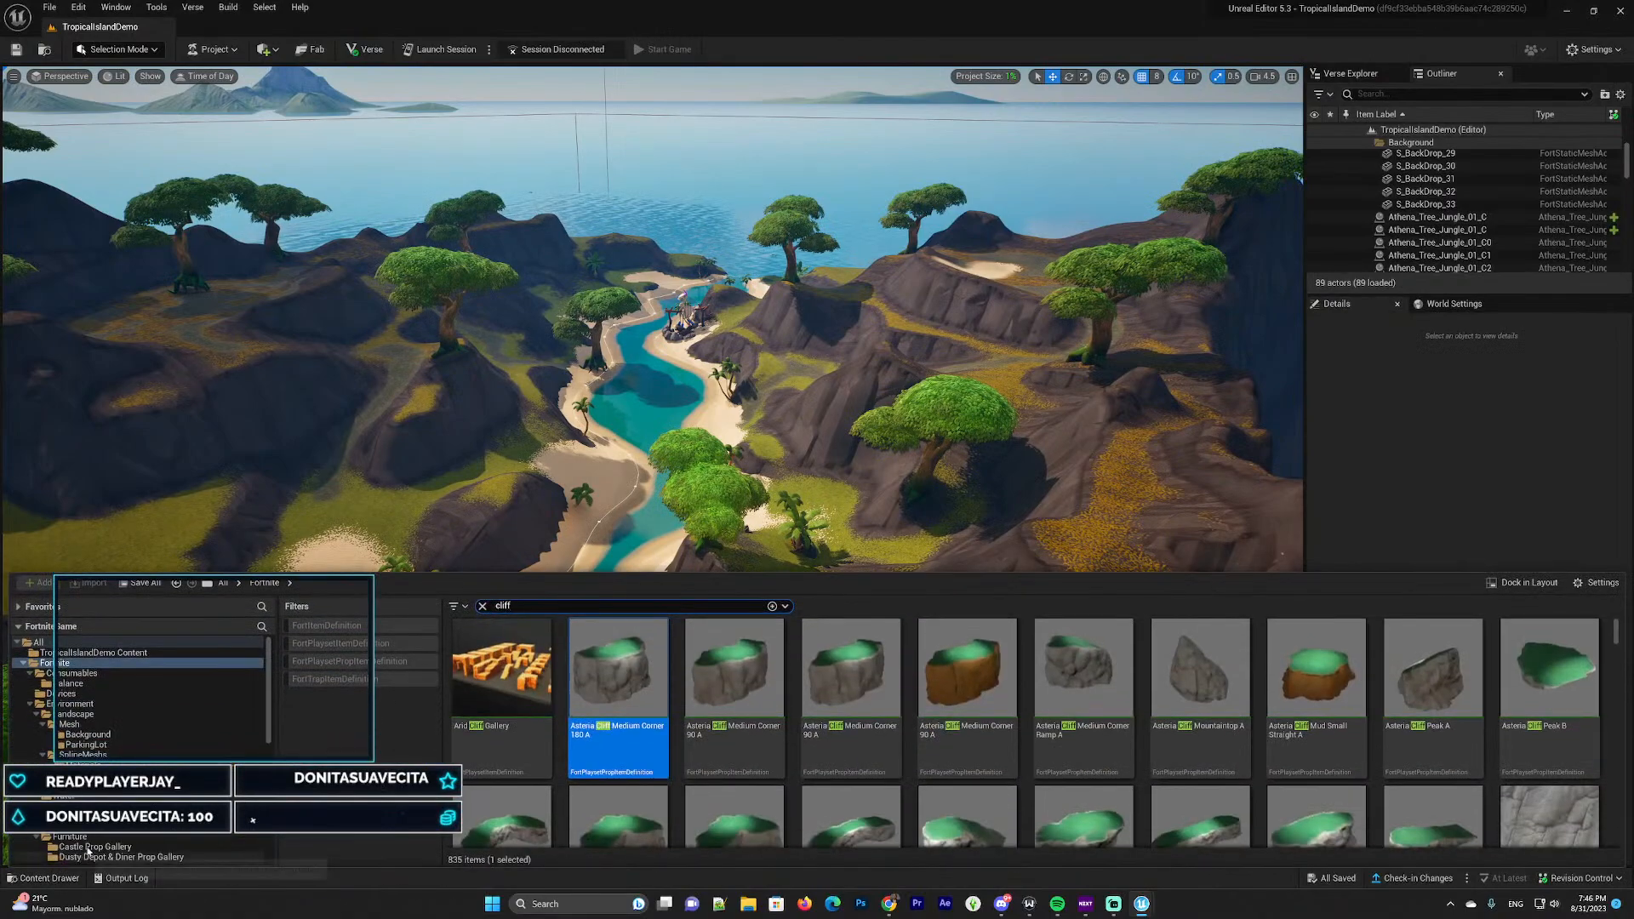
left_click(483, 605)
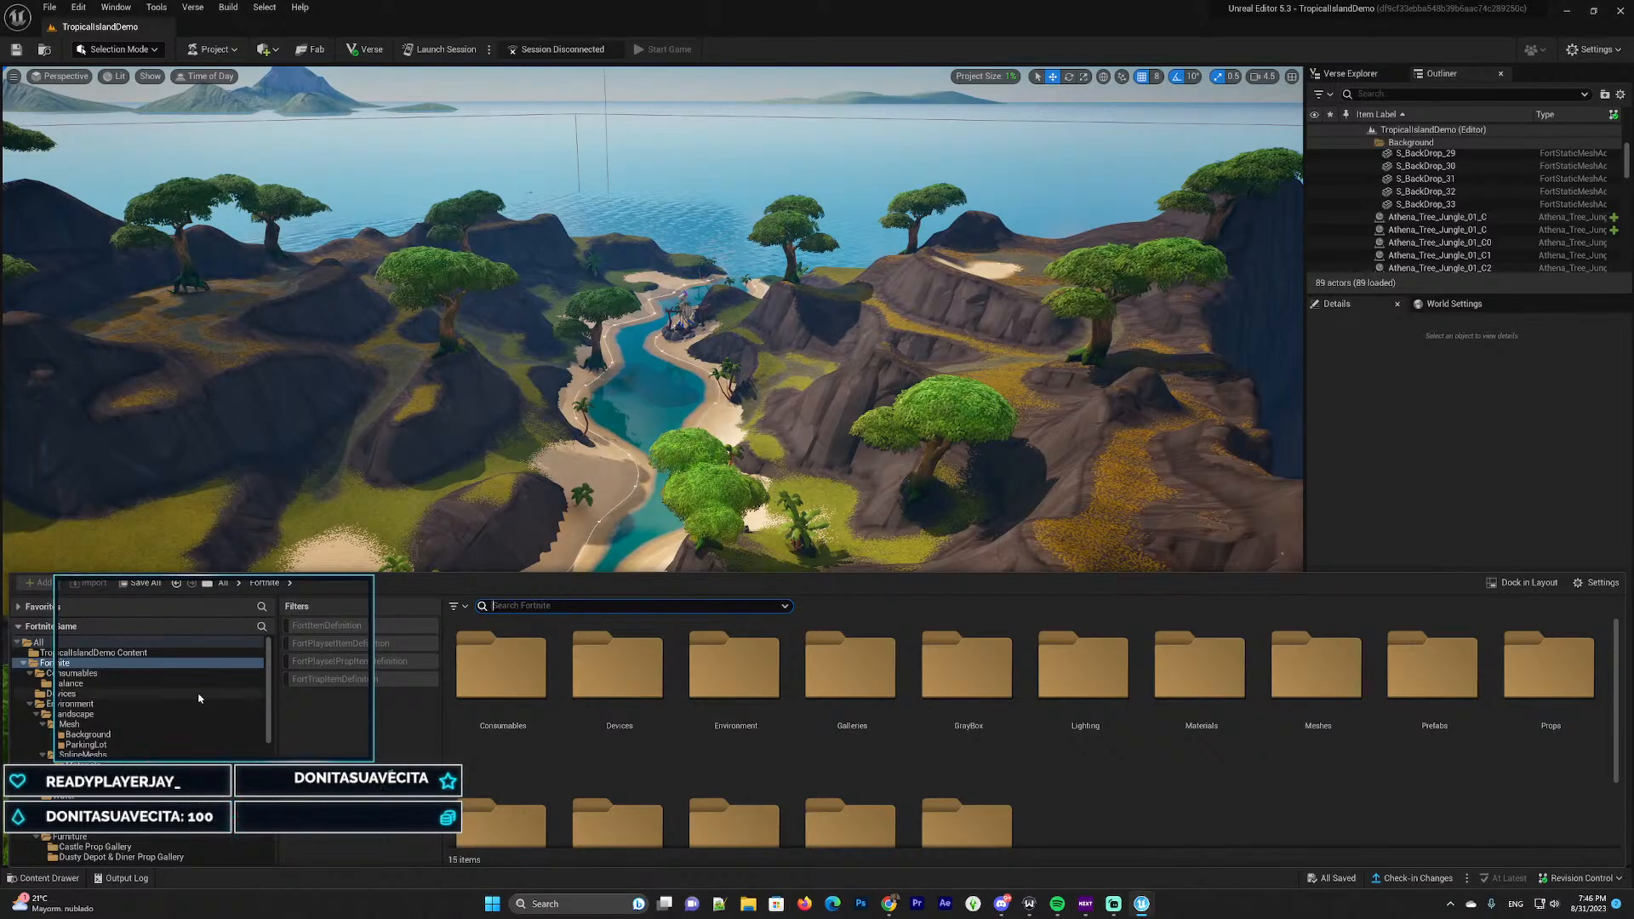
left_click(53, 876)
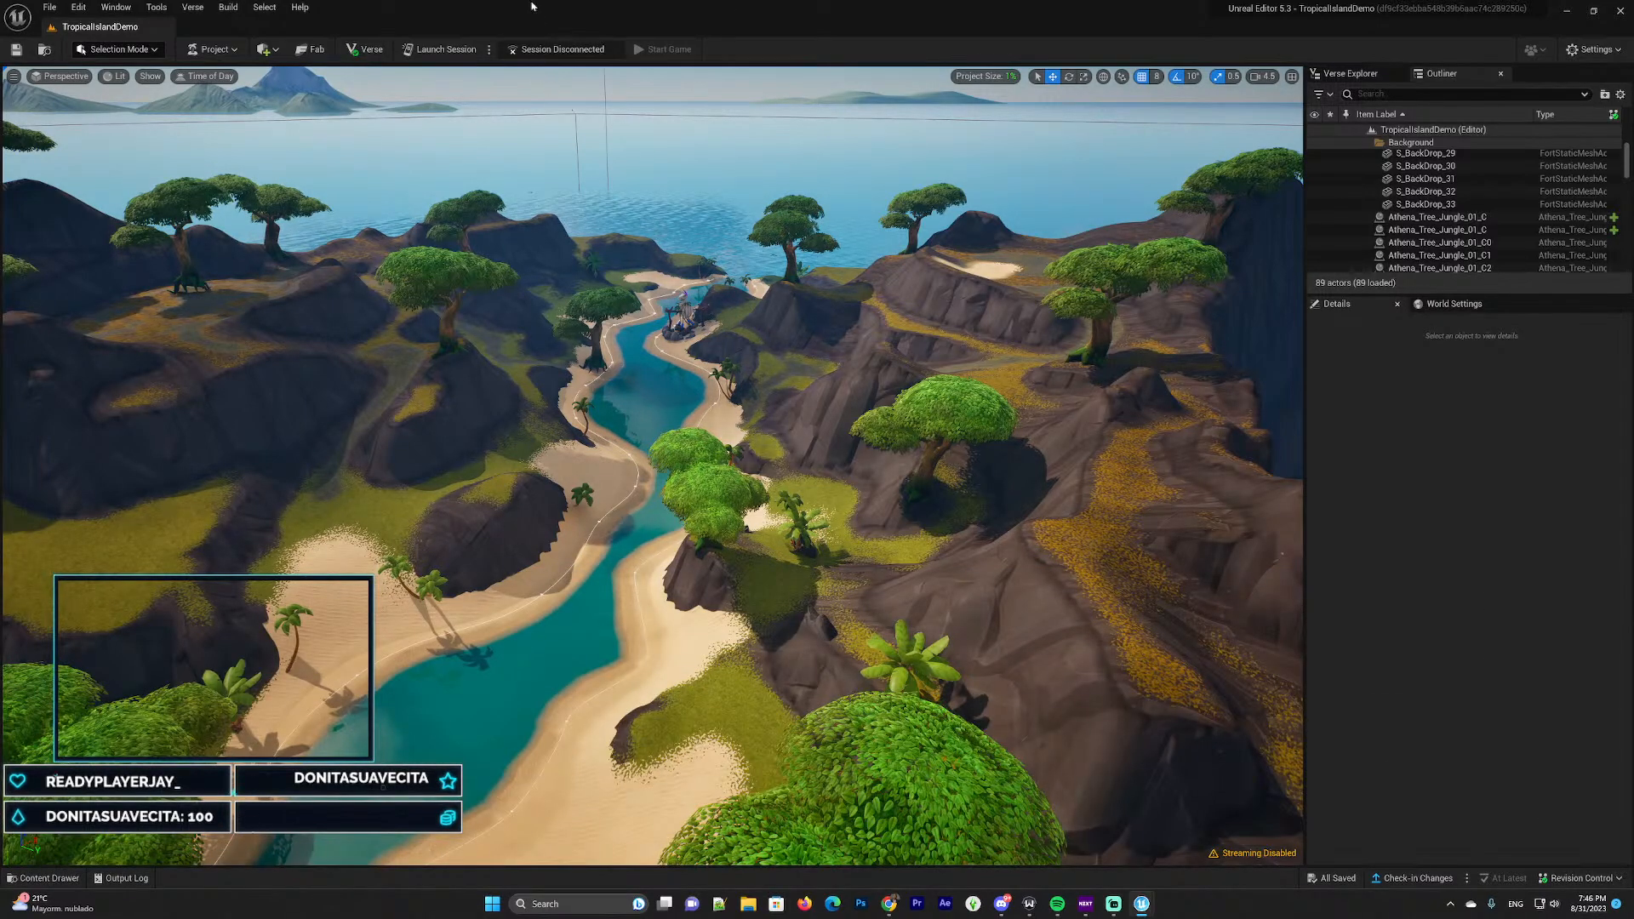
Examine the tropical island along the river up to the skeleton prop on the sandy bank
key("a")
right_click_drag(871, 334, 749, 370)
key("w")
key("a")
key("w")
key("s")
key("w")
key("s")
key("s")
key("w")
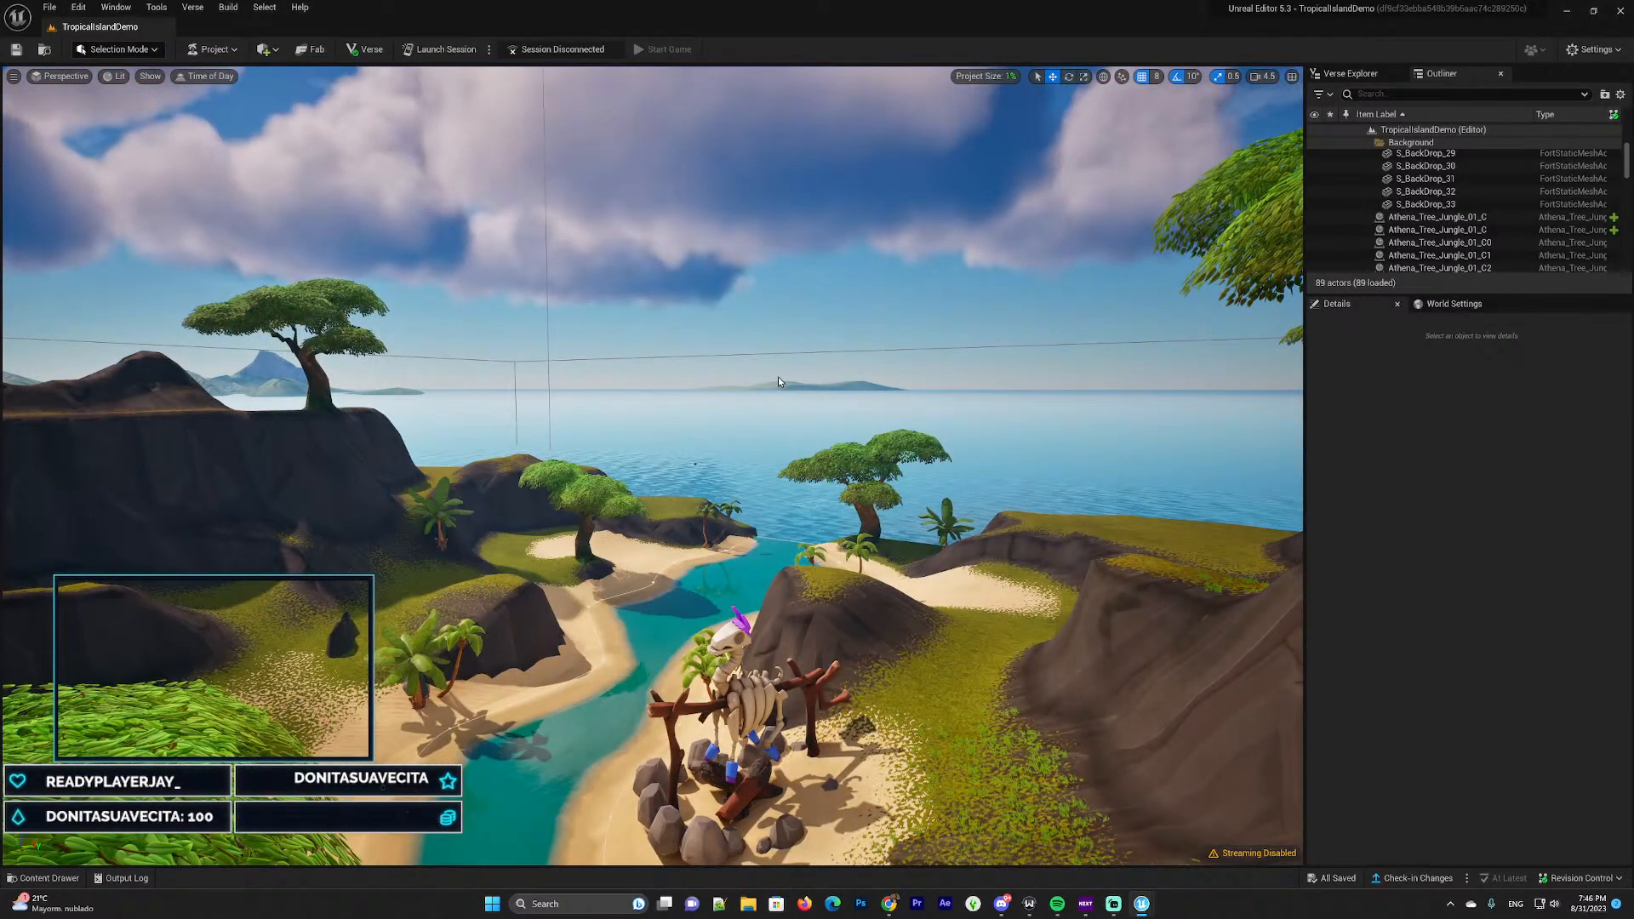
Browse the Game galleries in the Fortnite content, including the Block Party Prop, Indestructible and Military Numbers galleries
left_click(44, 878)
scroll(128, 698, "down", 5)
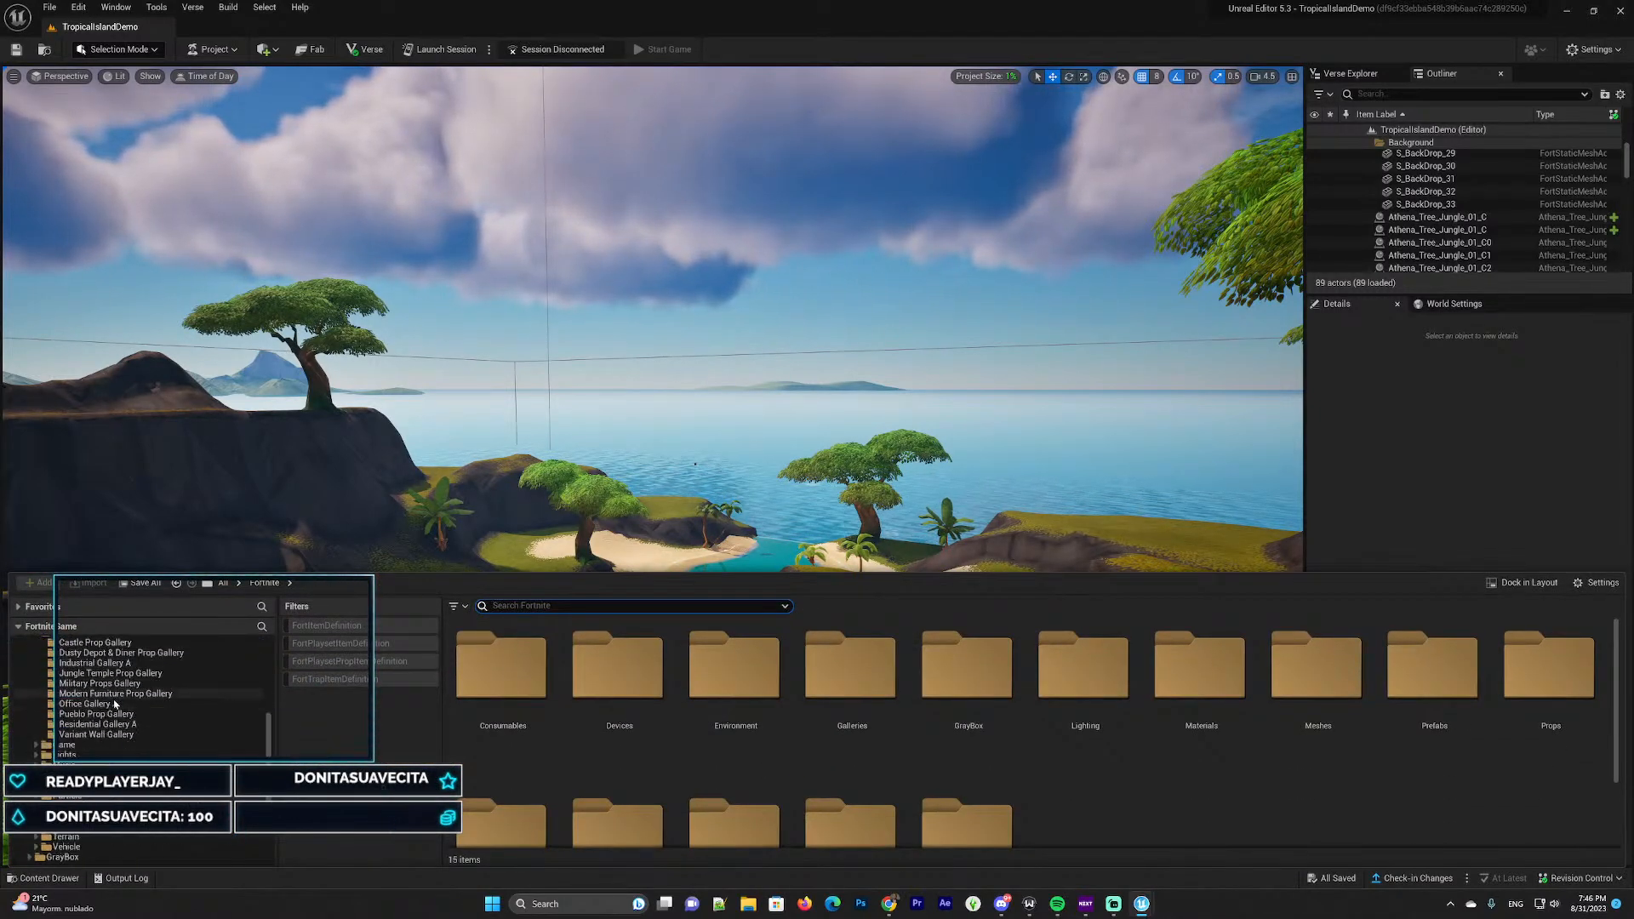
left_click(37, 663)
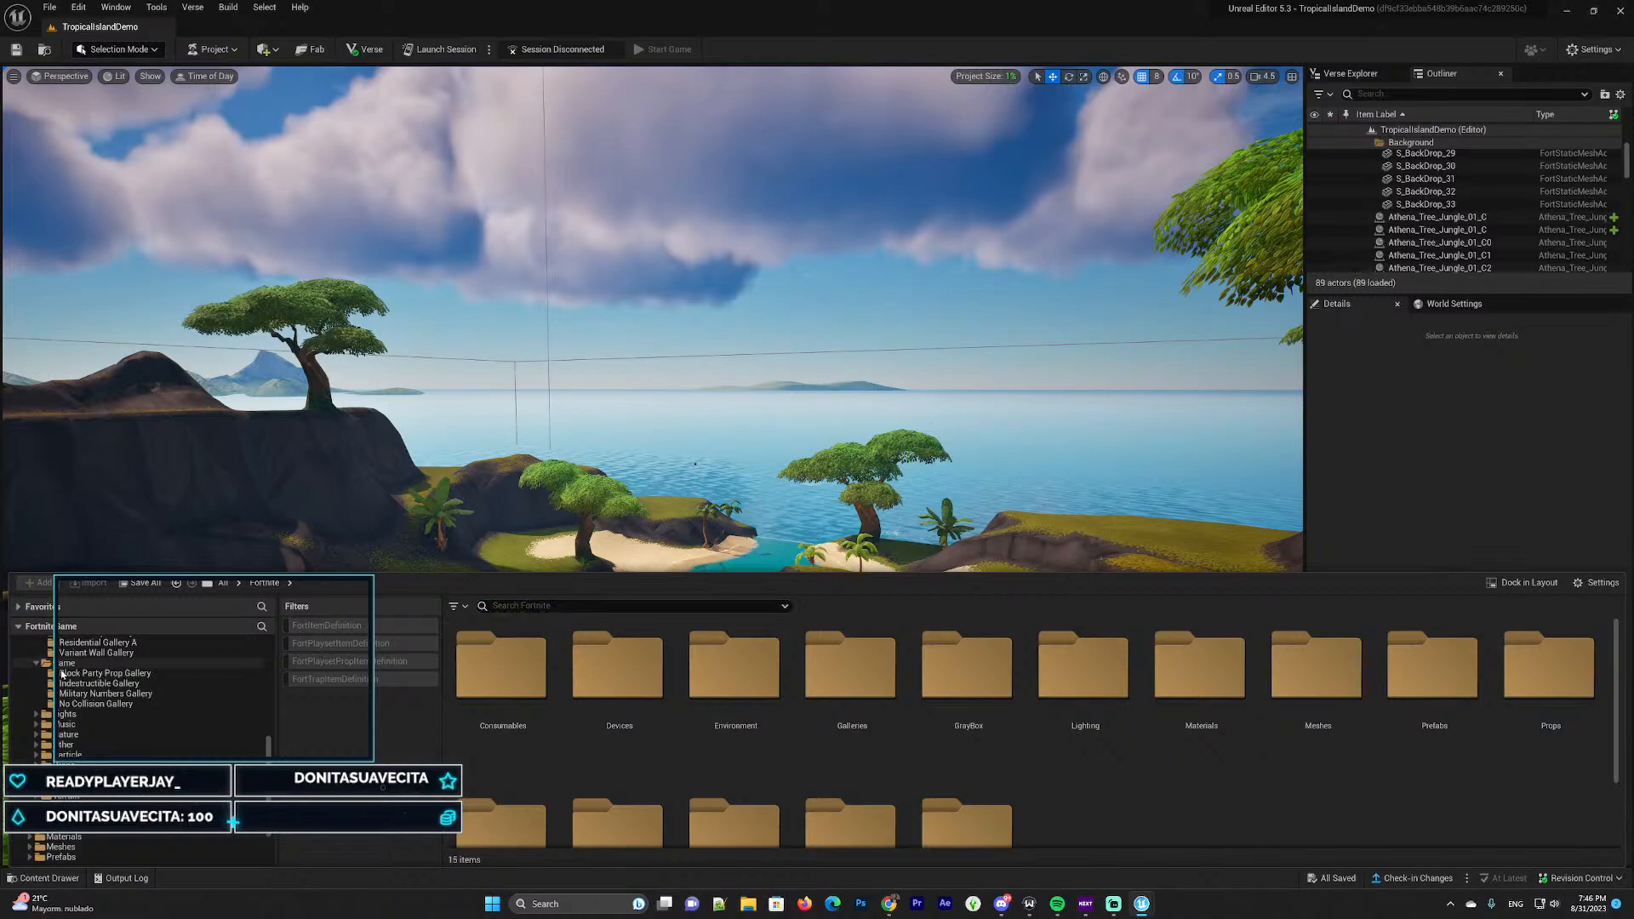
left_click(146, 674)
left_click(124, 685)
left_click(125, 696)
scroll(122, 715, "down", 2)
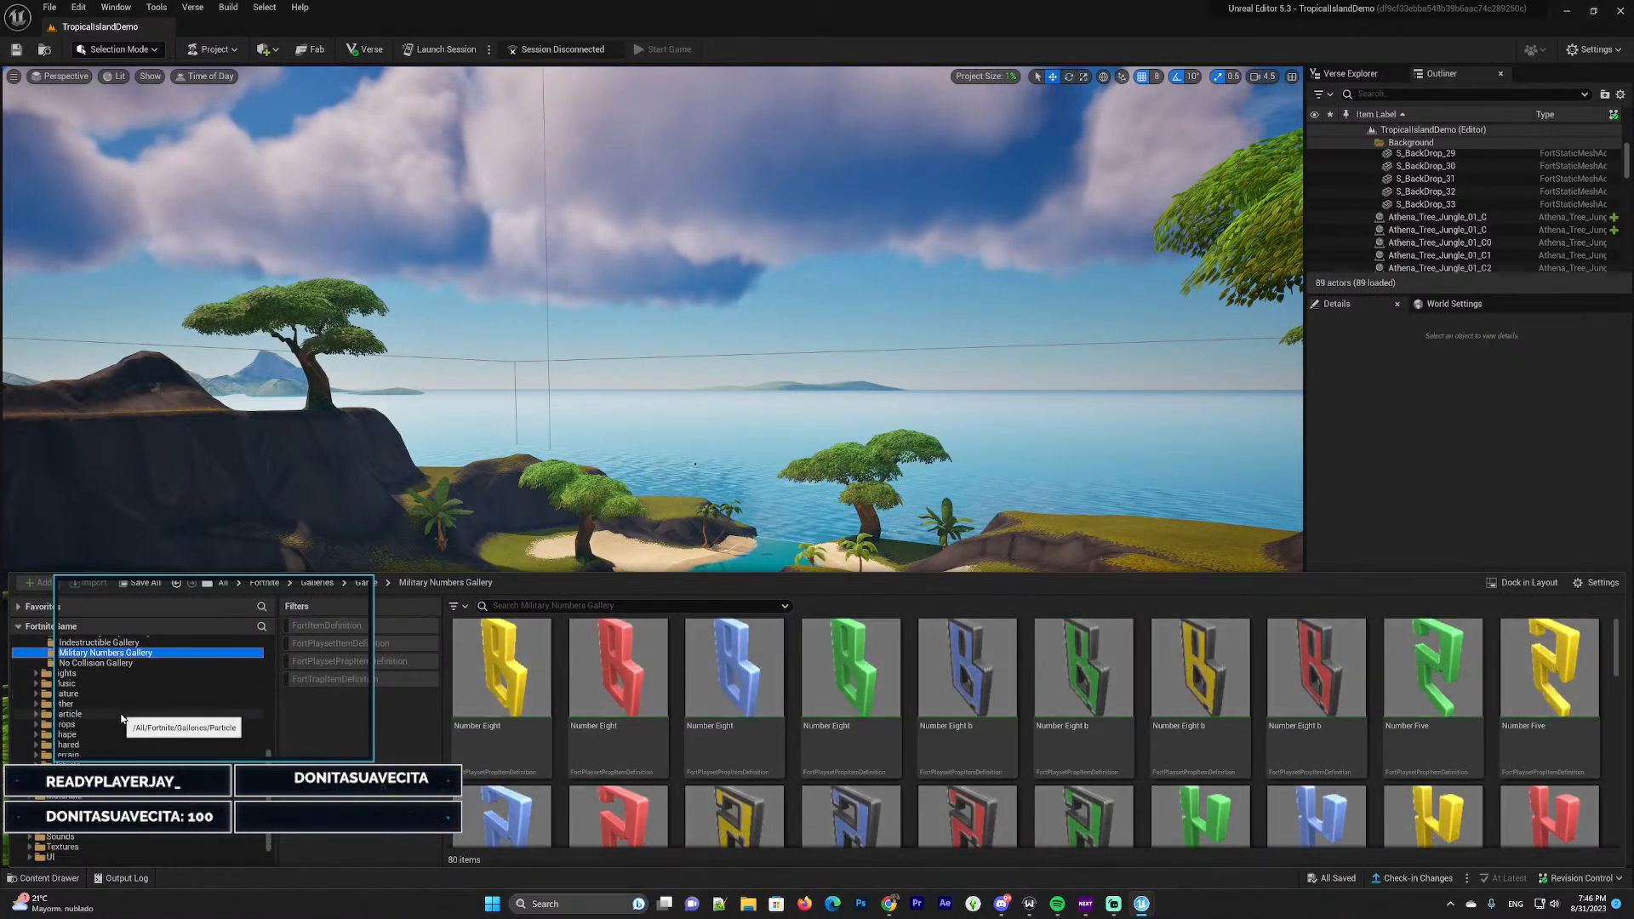
Browse the Lights and Music galleries, including the Customizable Light, Particles and MusicBlock galleries
left_click(36, 673)
left_click(109, 683)
left_click(107, 703)
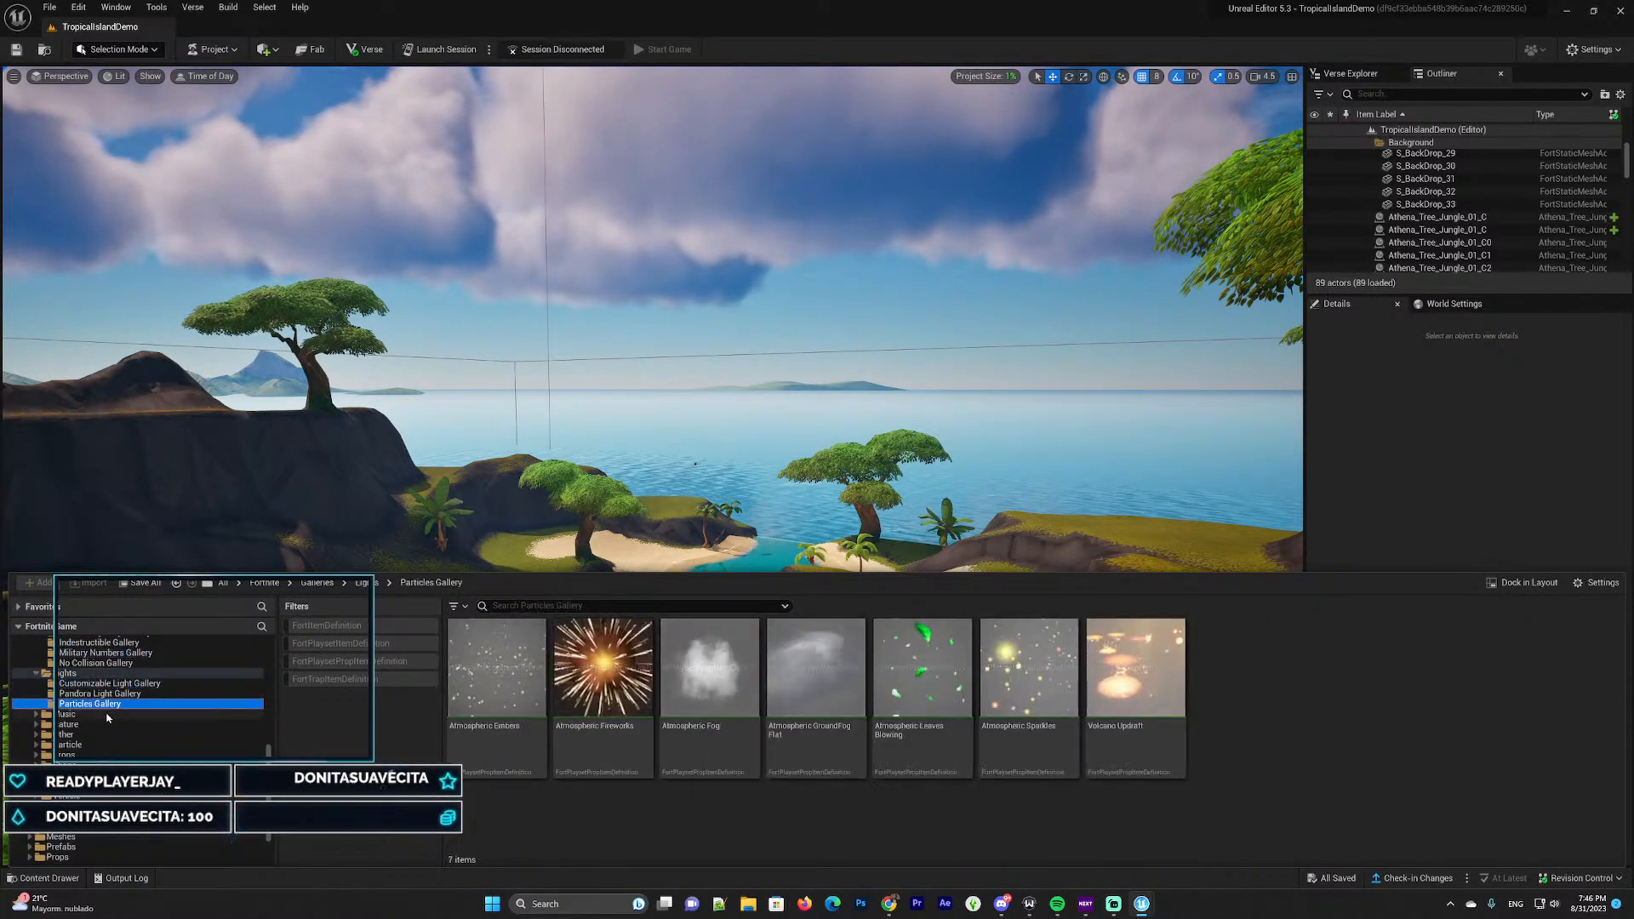
left_click(108, 714)
scroll(59, 693, "down", 2)
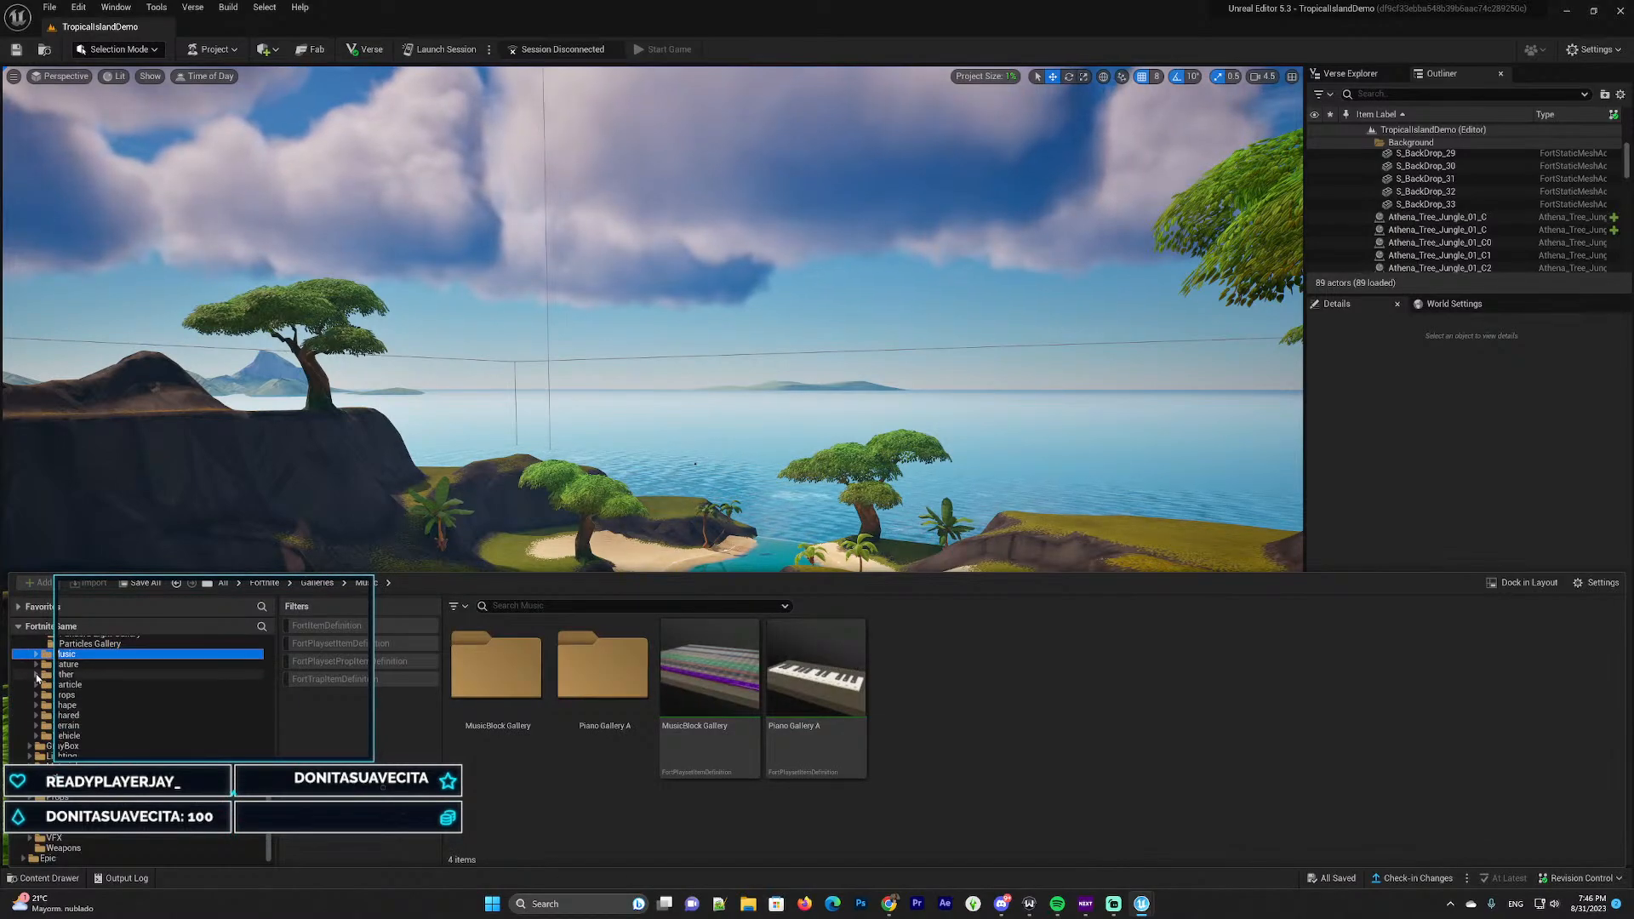
left_click(36, 664)
left_click(37, 655)
left_click(85, 674)
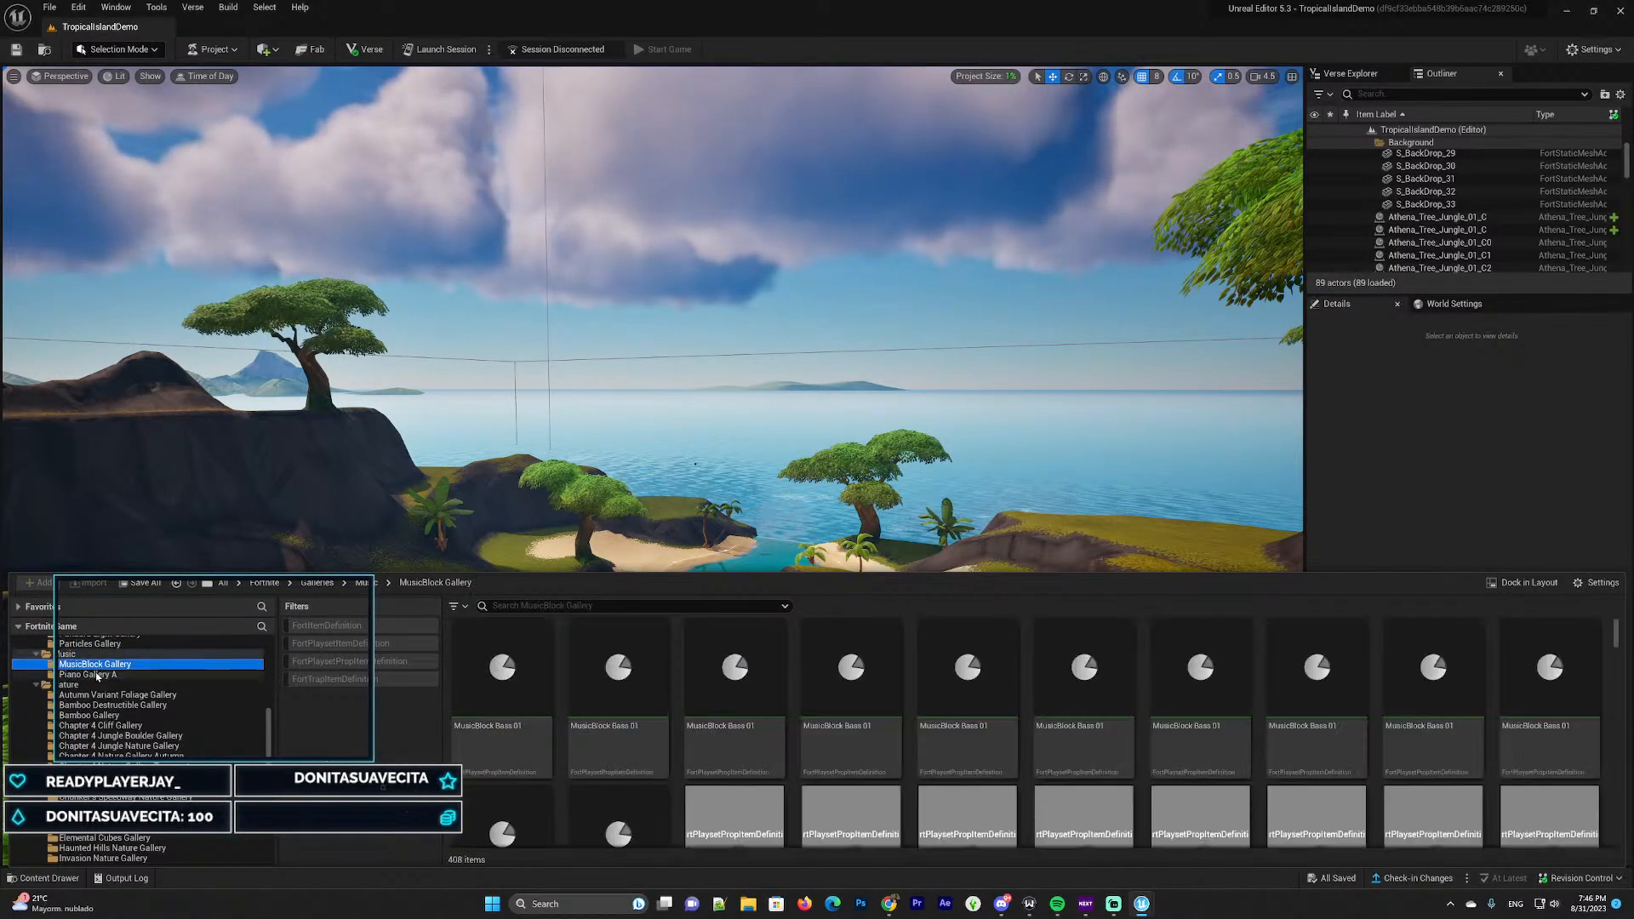
Browse the Nature galleries from Bamboo Destructible Gallery through Color Picker Foliage Gallery to Modular Mountain Gallery Lava
scroll(72, 706, "down", 1)
left_click(92, 665)
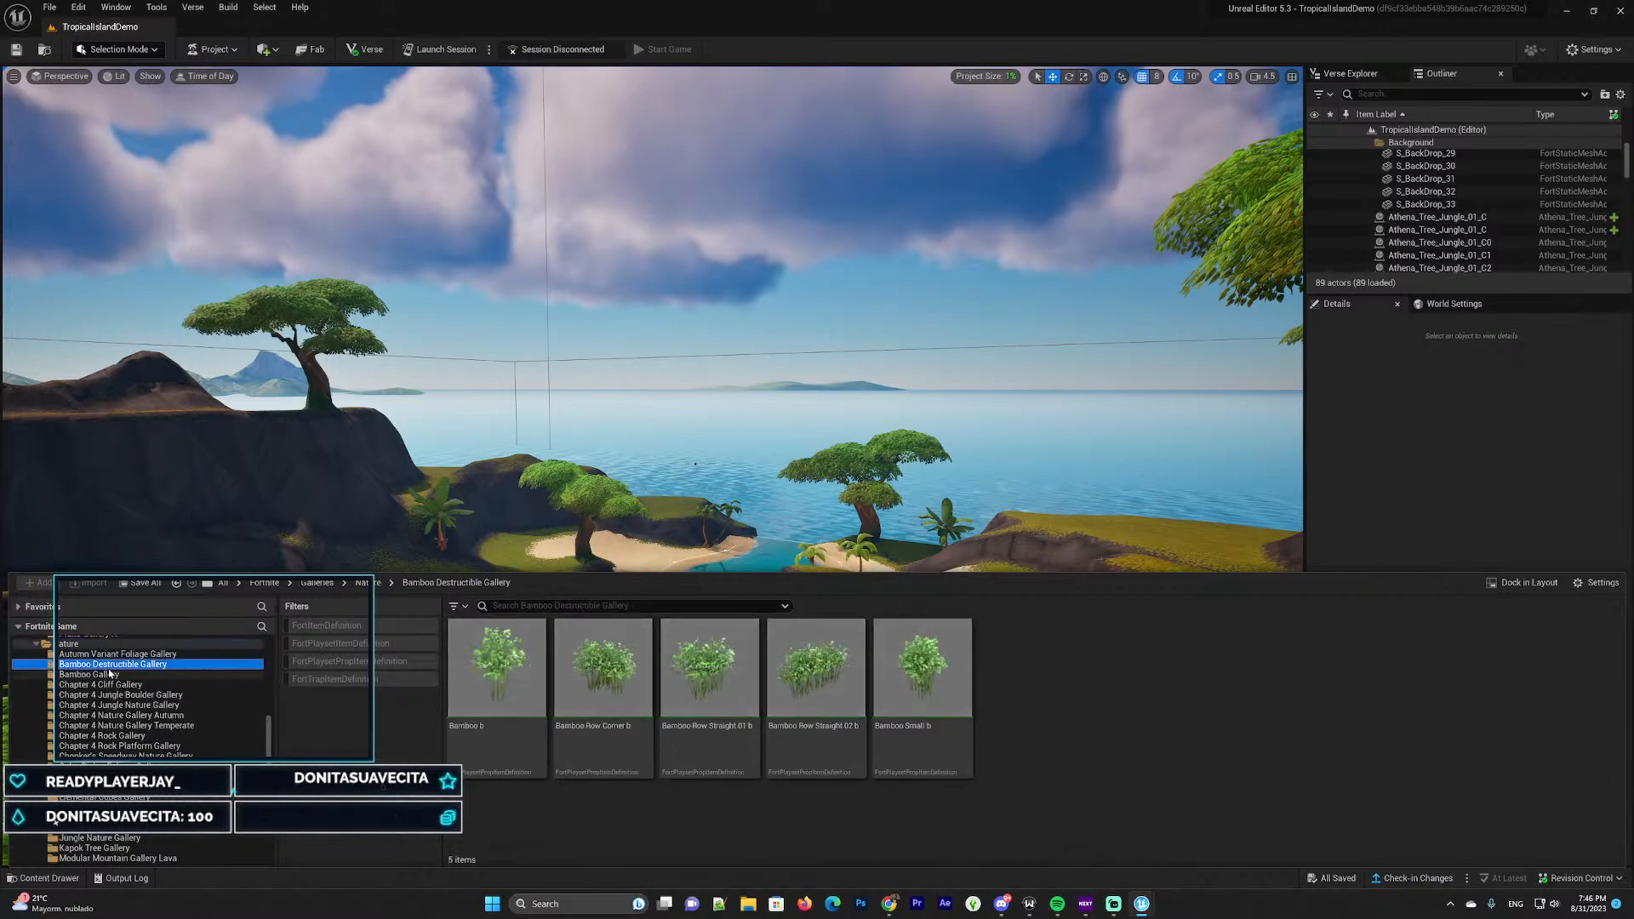
left_click(108, 695)
left_click(99, 726)
left_click(98, 766)
scroll(115, 739, "down", 4)
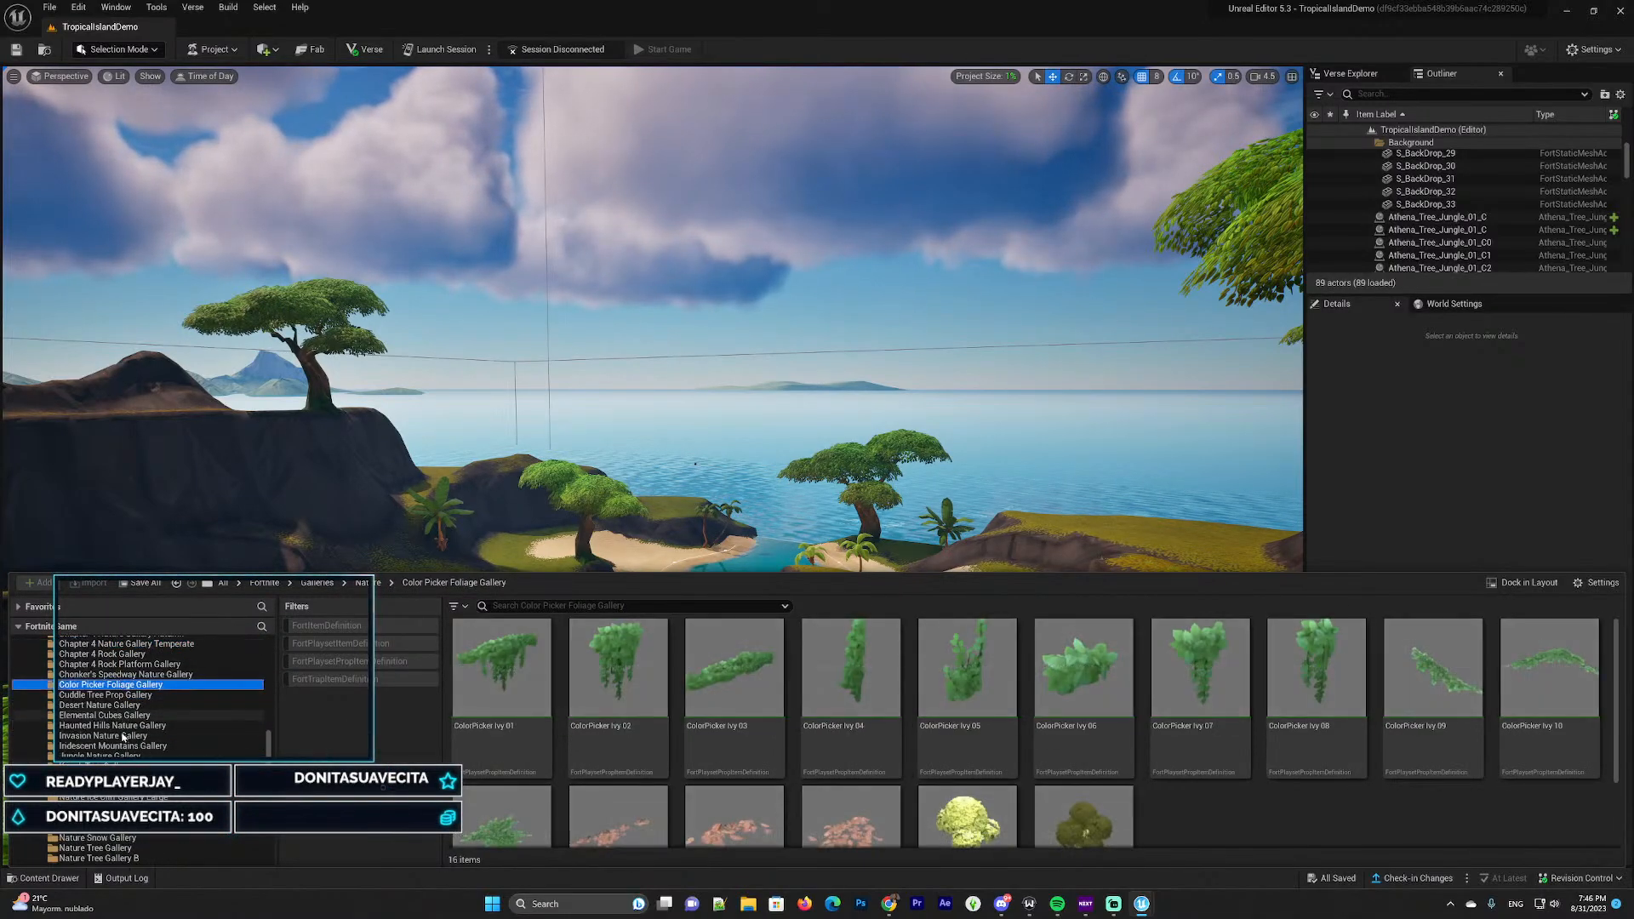
left_click(117, 674)
left_click(112, 725)
left_click(115, 776)
scroll(119, 758, "down", 3)
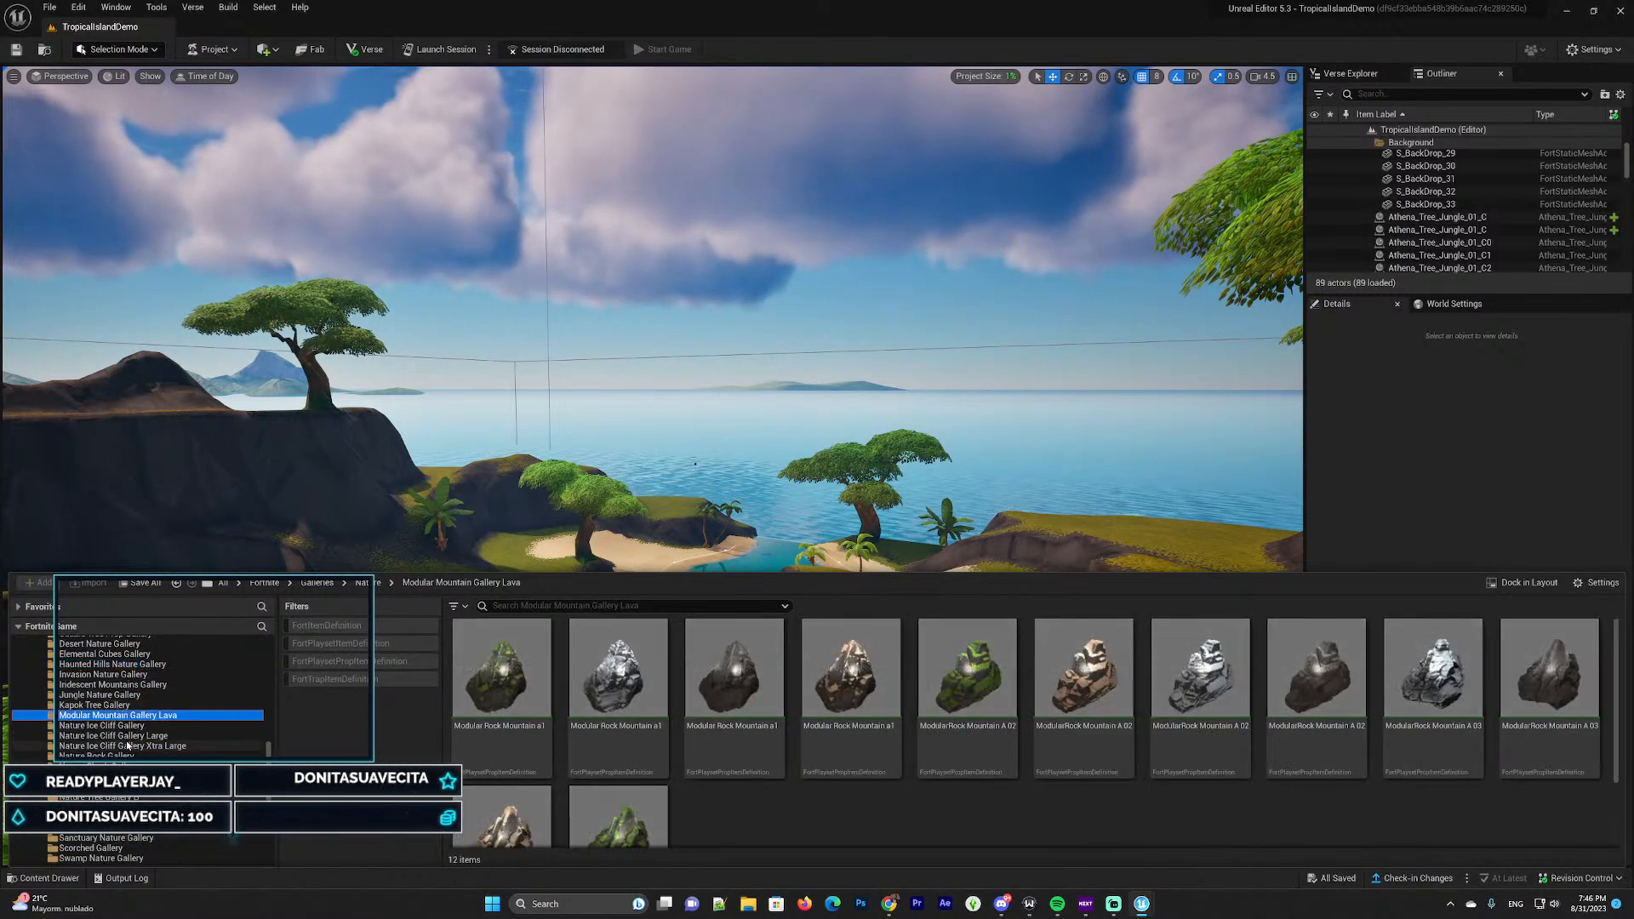
Continue through the Nature galleries from the Nature Ice Cliff galleries past Sanctuary Nature Gallery to Volcanic Rock Gallery
left_click(119, 735)
scroll(115, 732, "down", 4)
left_click(102, 684)
left_click(101, 756)
scroll(102, 740, "down", 5)
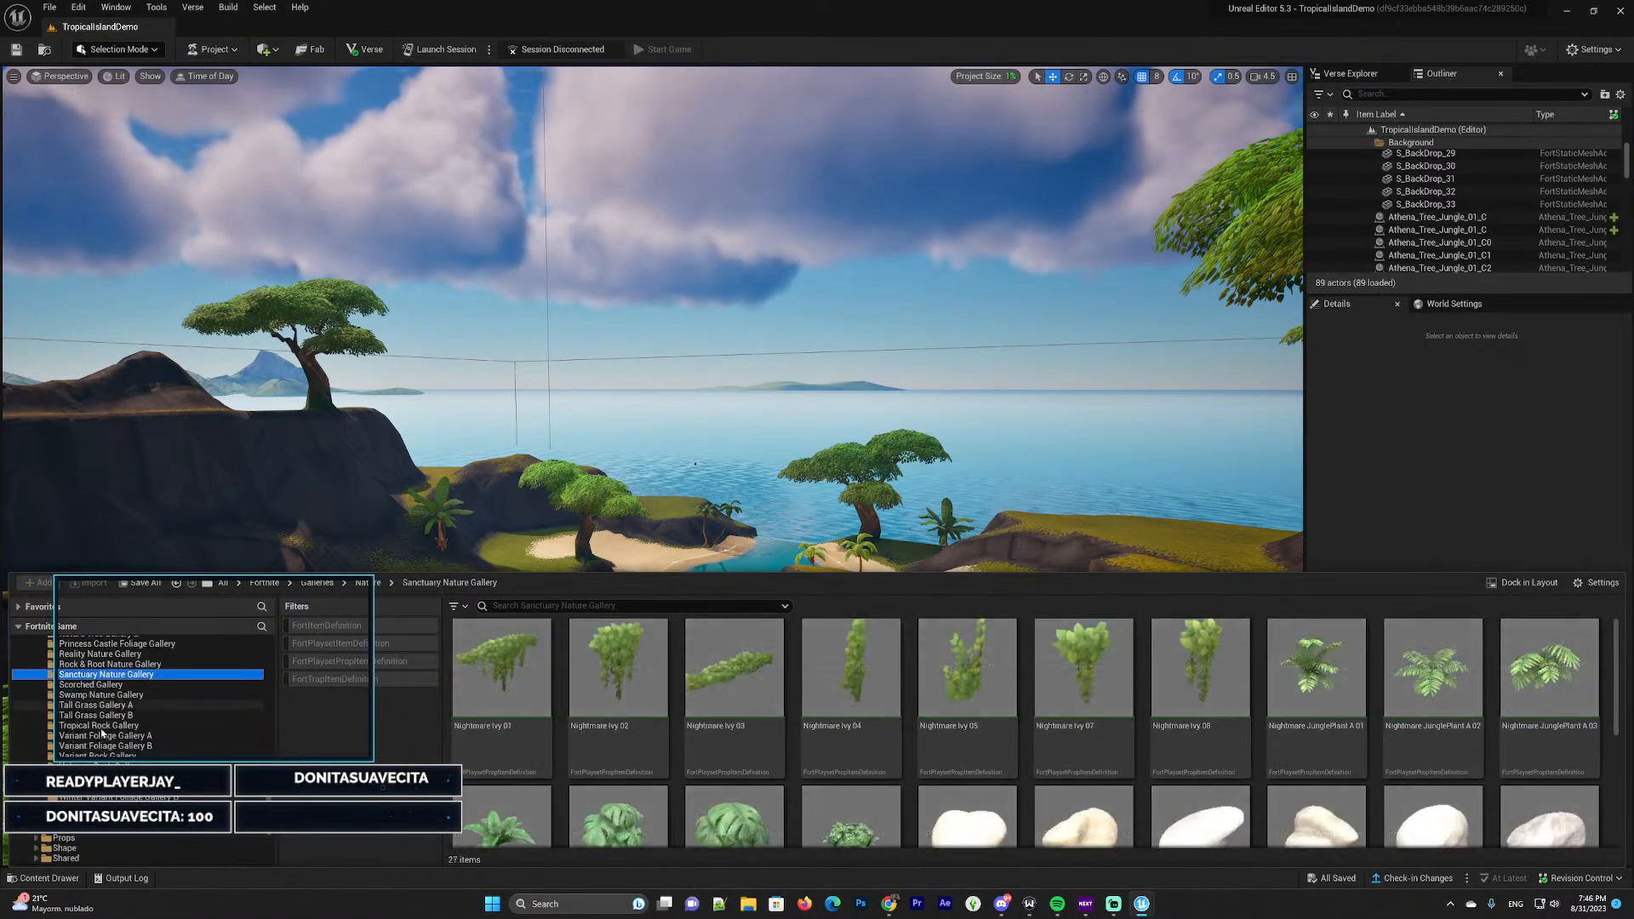
left_click(99, 705)
scroll(101, 702, "down", 5)
left_click(78, 648)
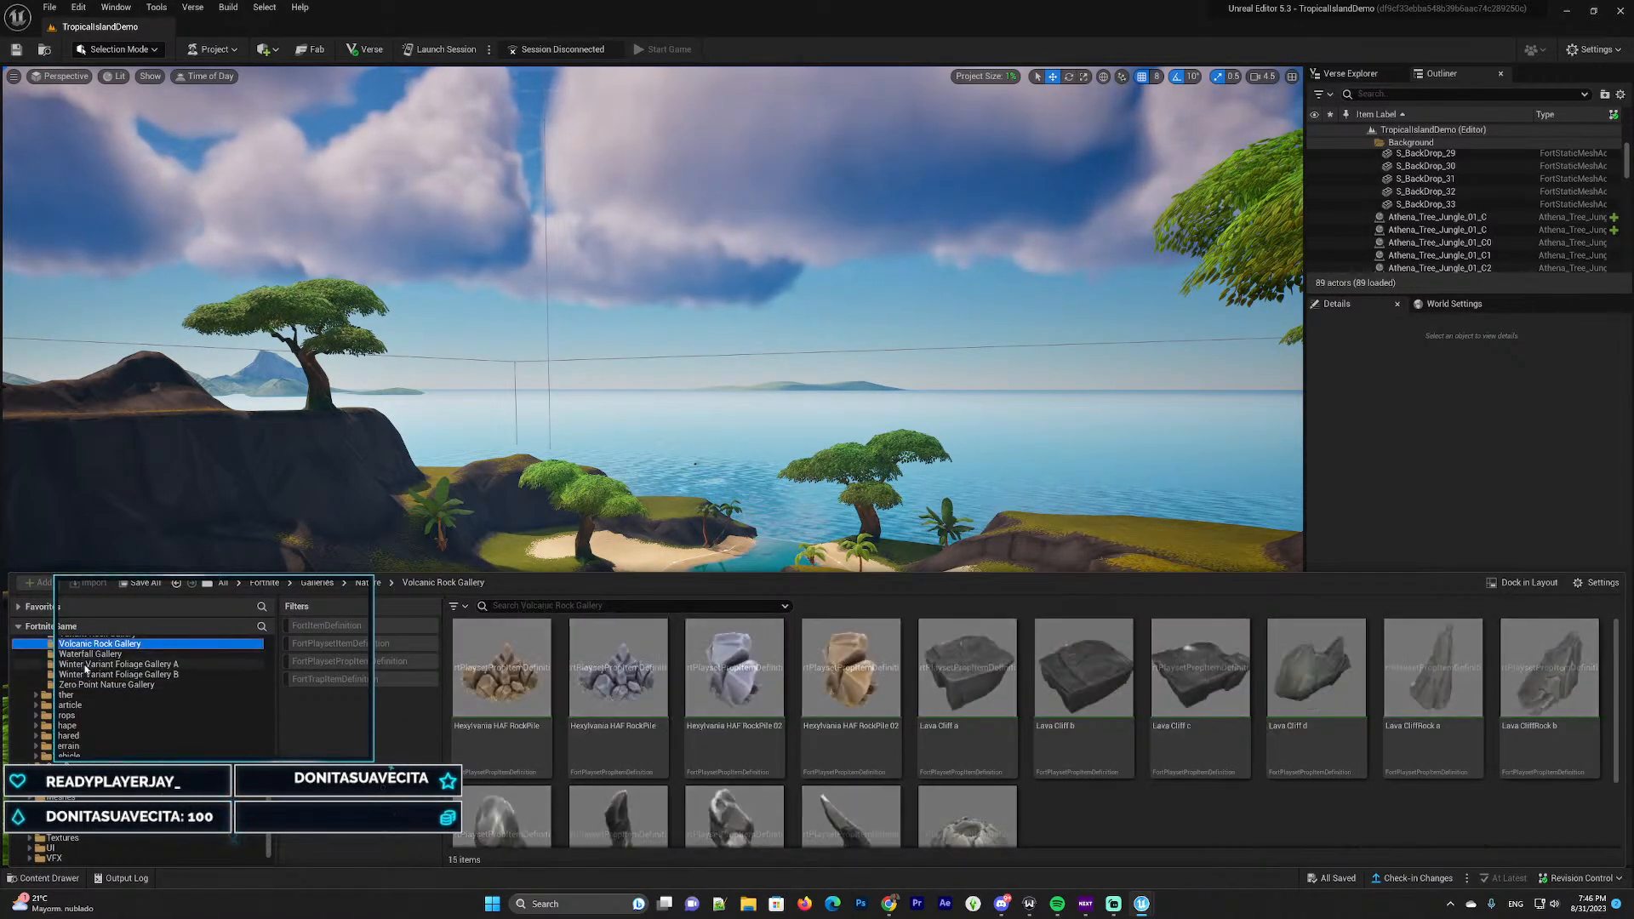
Examine the Waterfall Gallery and the Winter Variant Foliage Gallery A and B
left_click(107, 654)
scroll(109, 659, "down", 1)
left_click(95, 644)
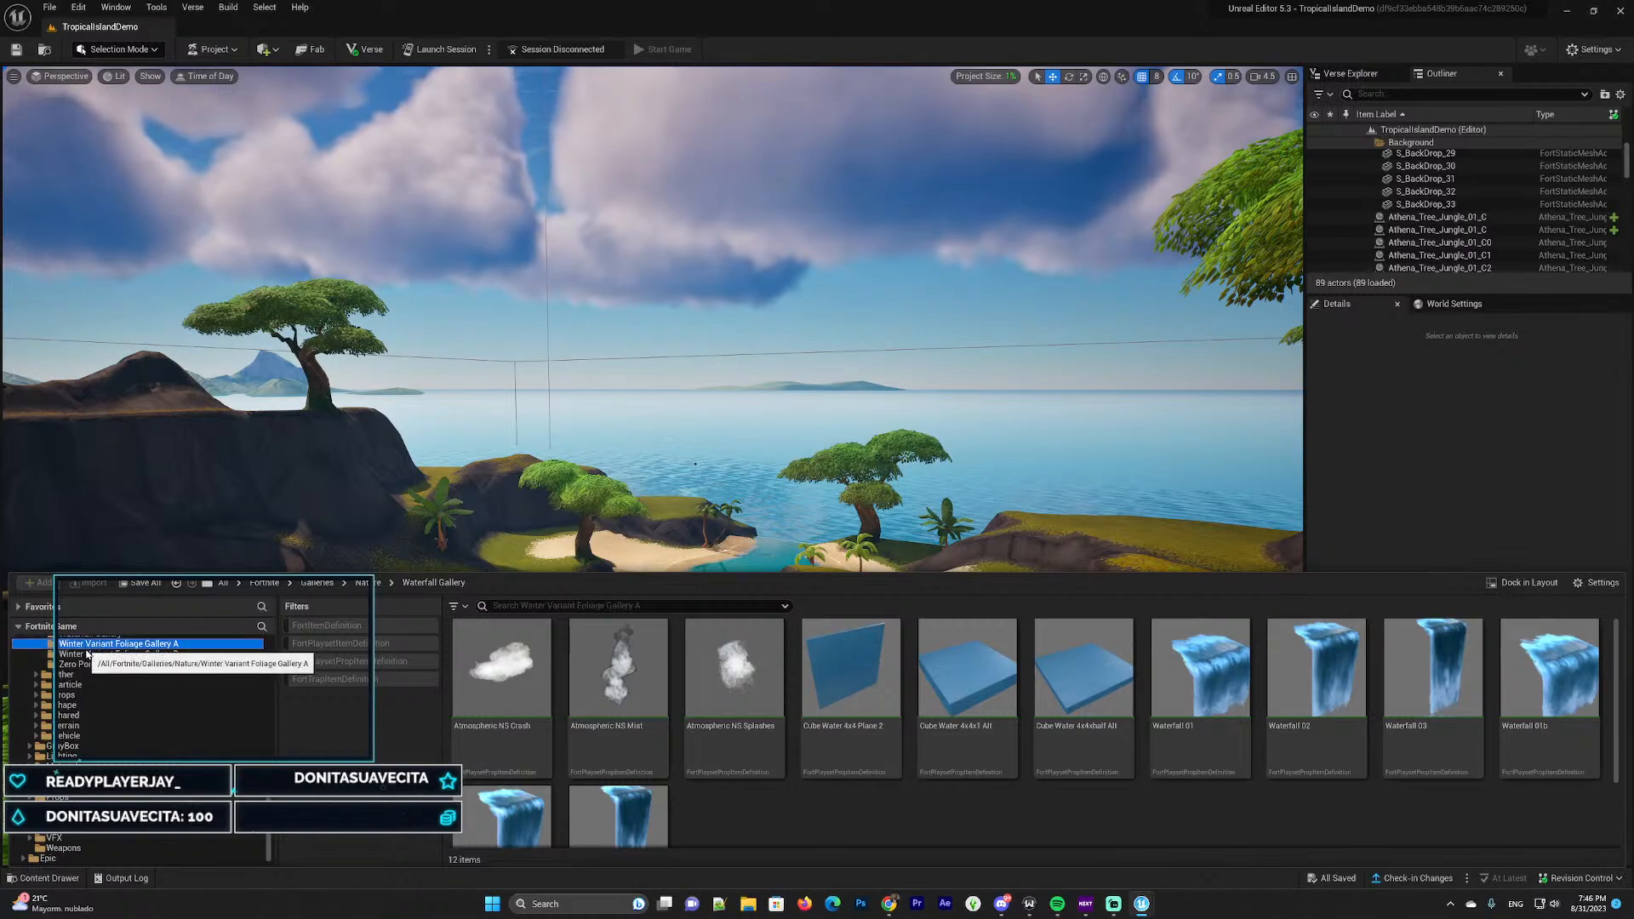
scroll(104, 663, "up", 1)
scroll(102, 663, "down", 1)
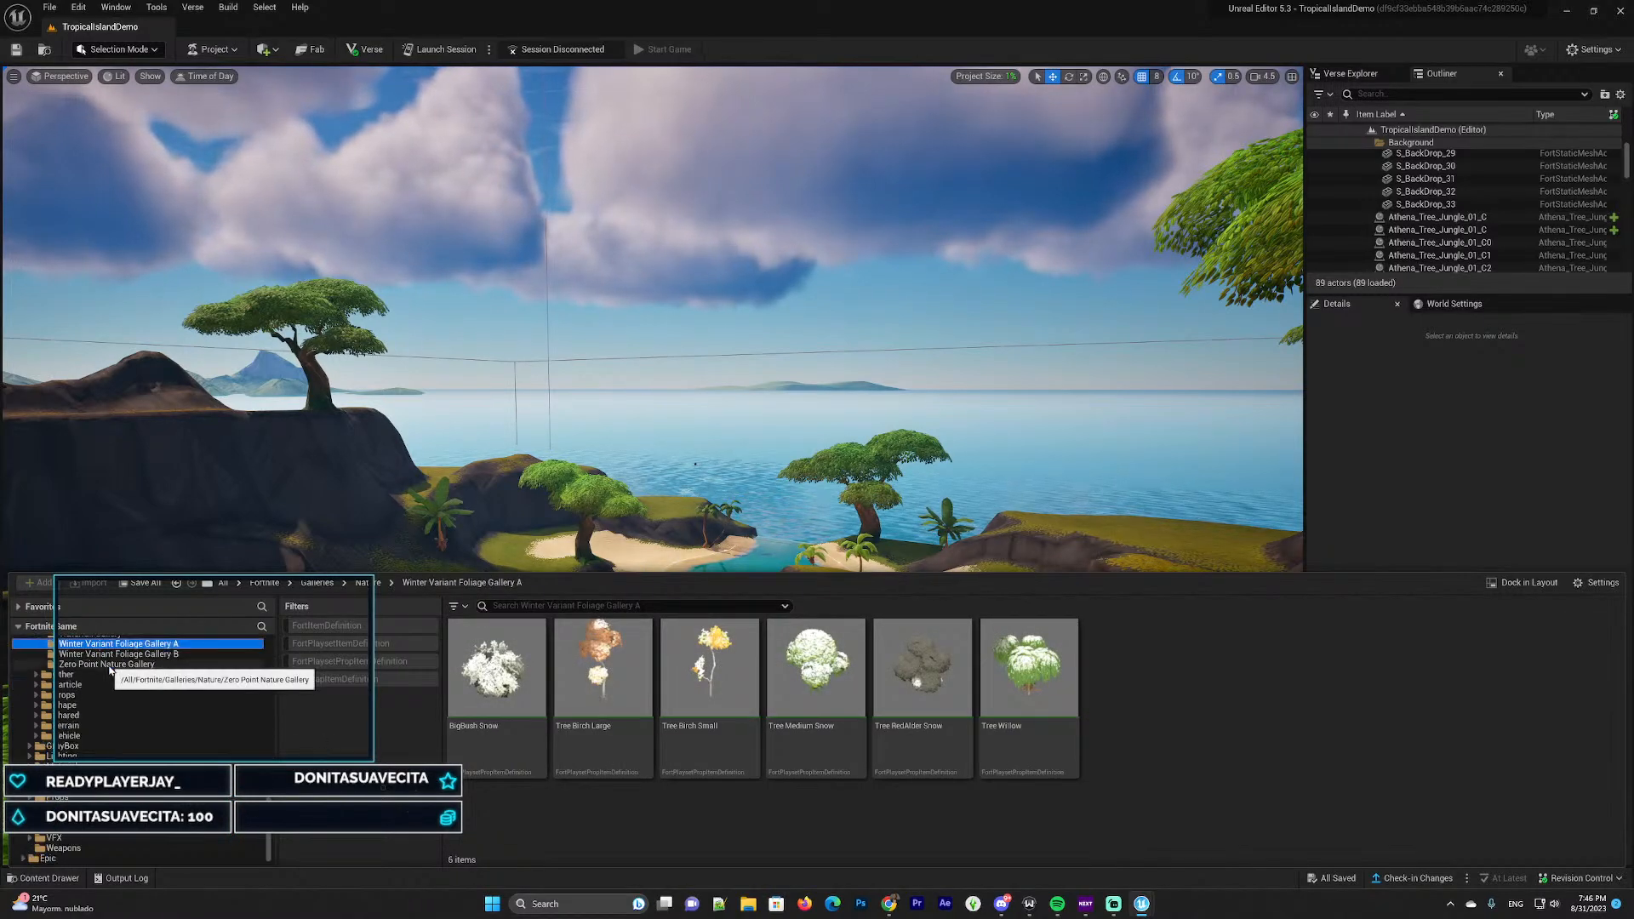
left_click(100, 654)
Browse the Other galleries through the Impostors and Obstacle Course sets and examine the Obstacle Course Gallery Grip Tape props
left_click(37, 674)
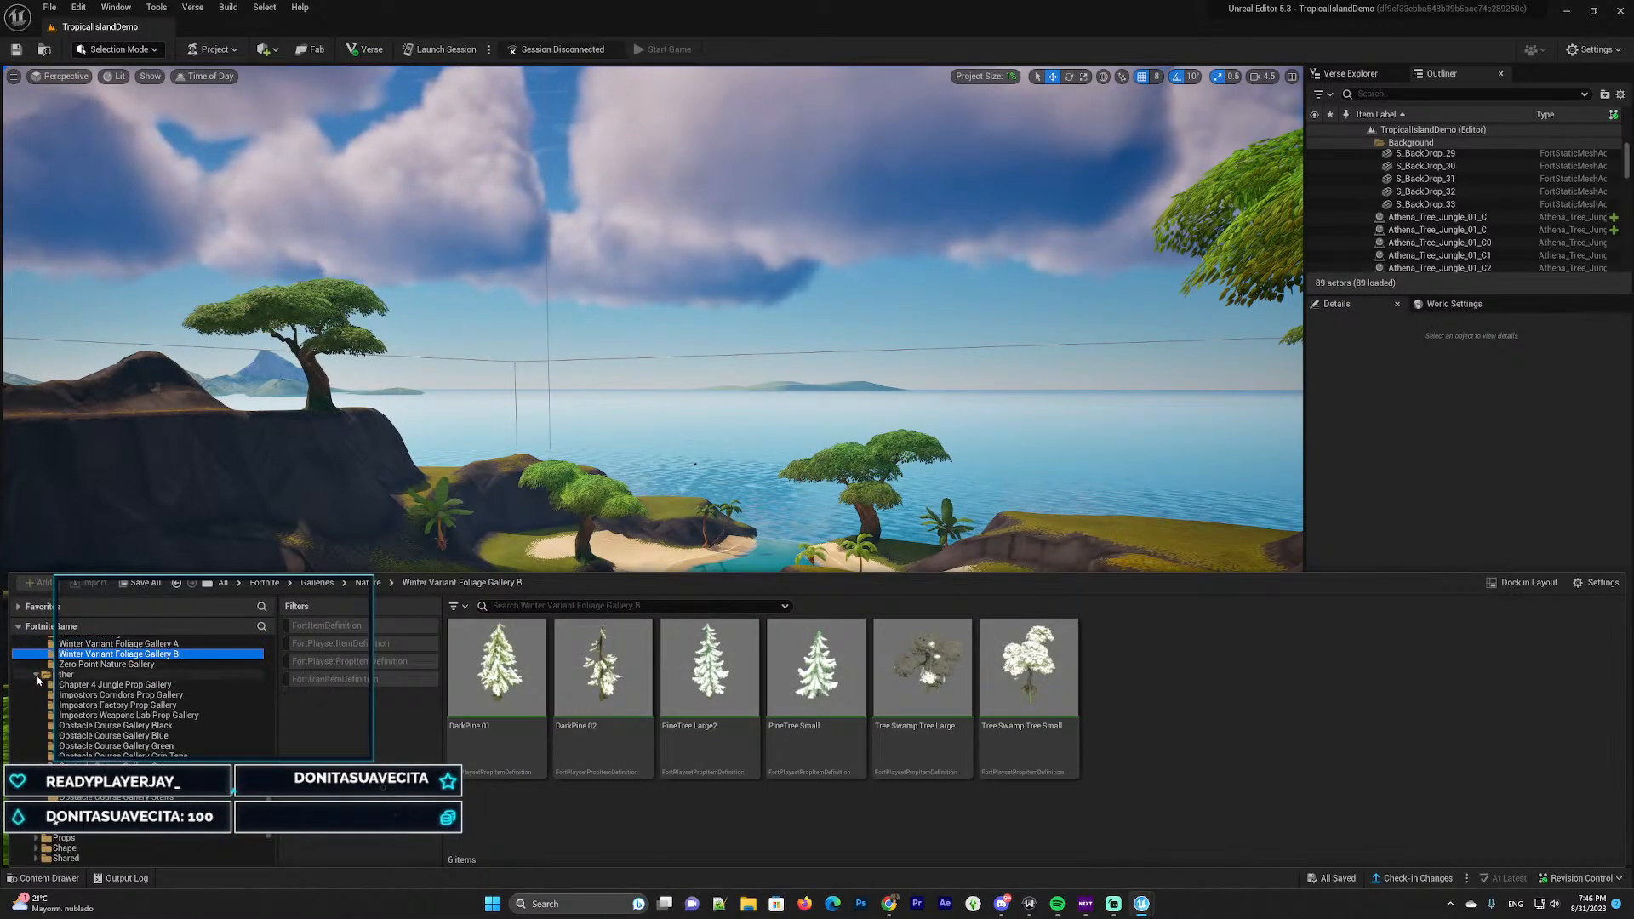
left_click(135, 685)
scroll(131, 684, "down", 1)
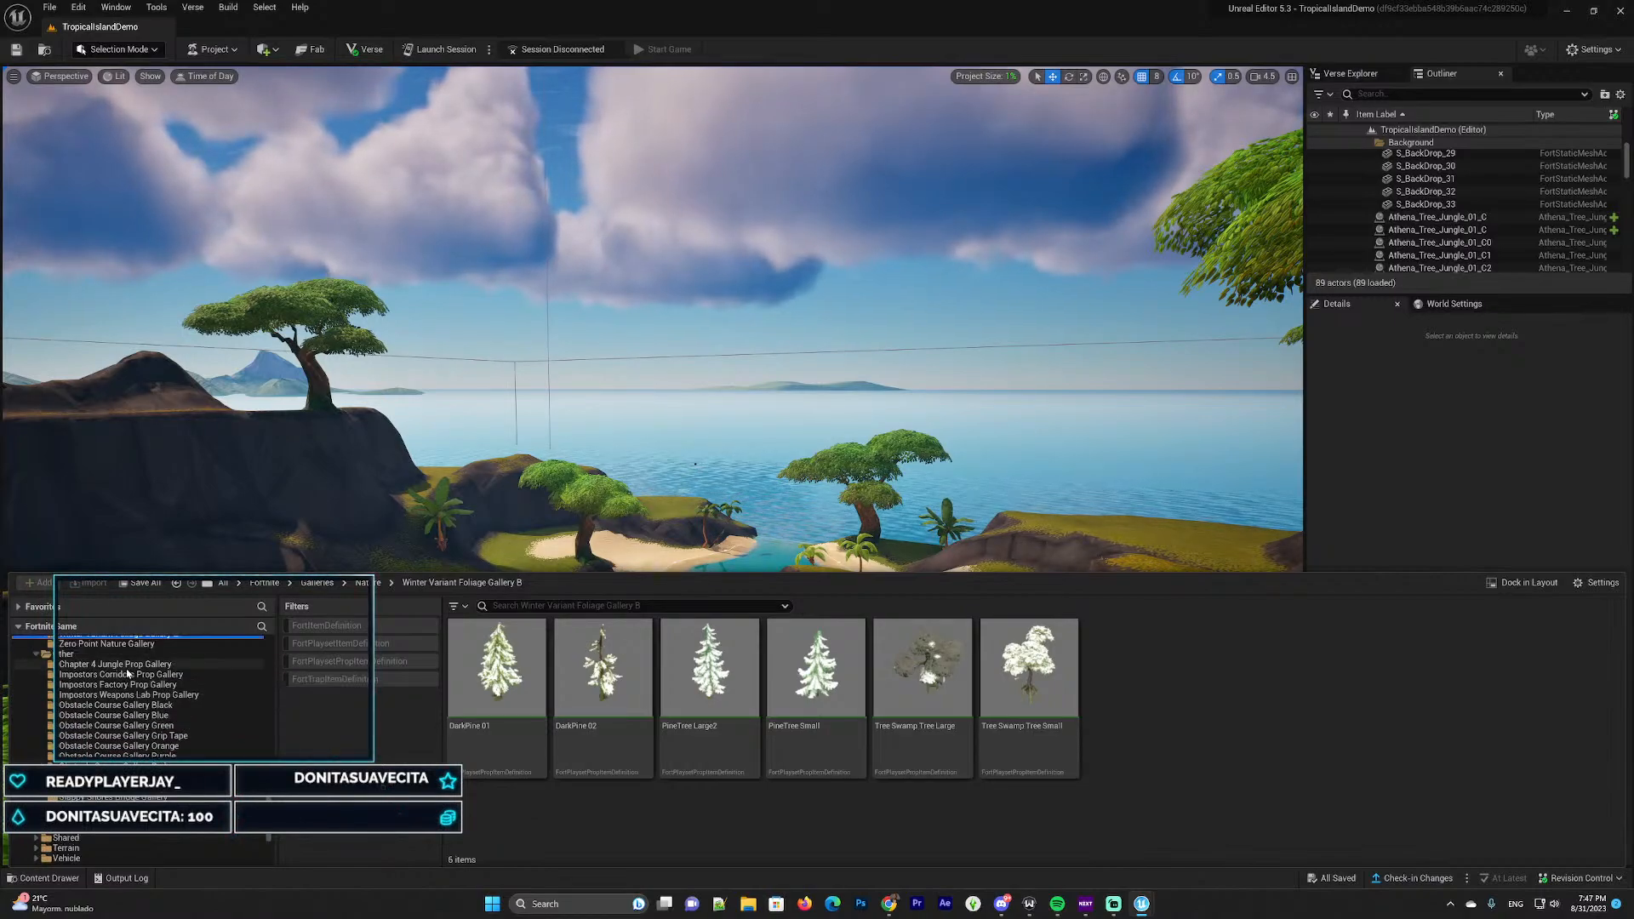
left_click(134, 675)
left_click(139, 695)
left_click(152, 716)
left_click(148, 736)
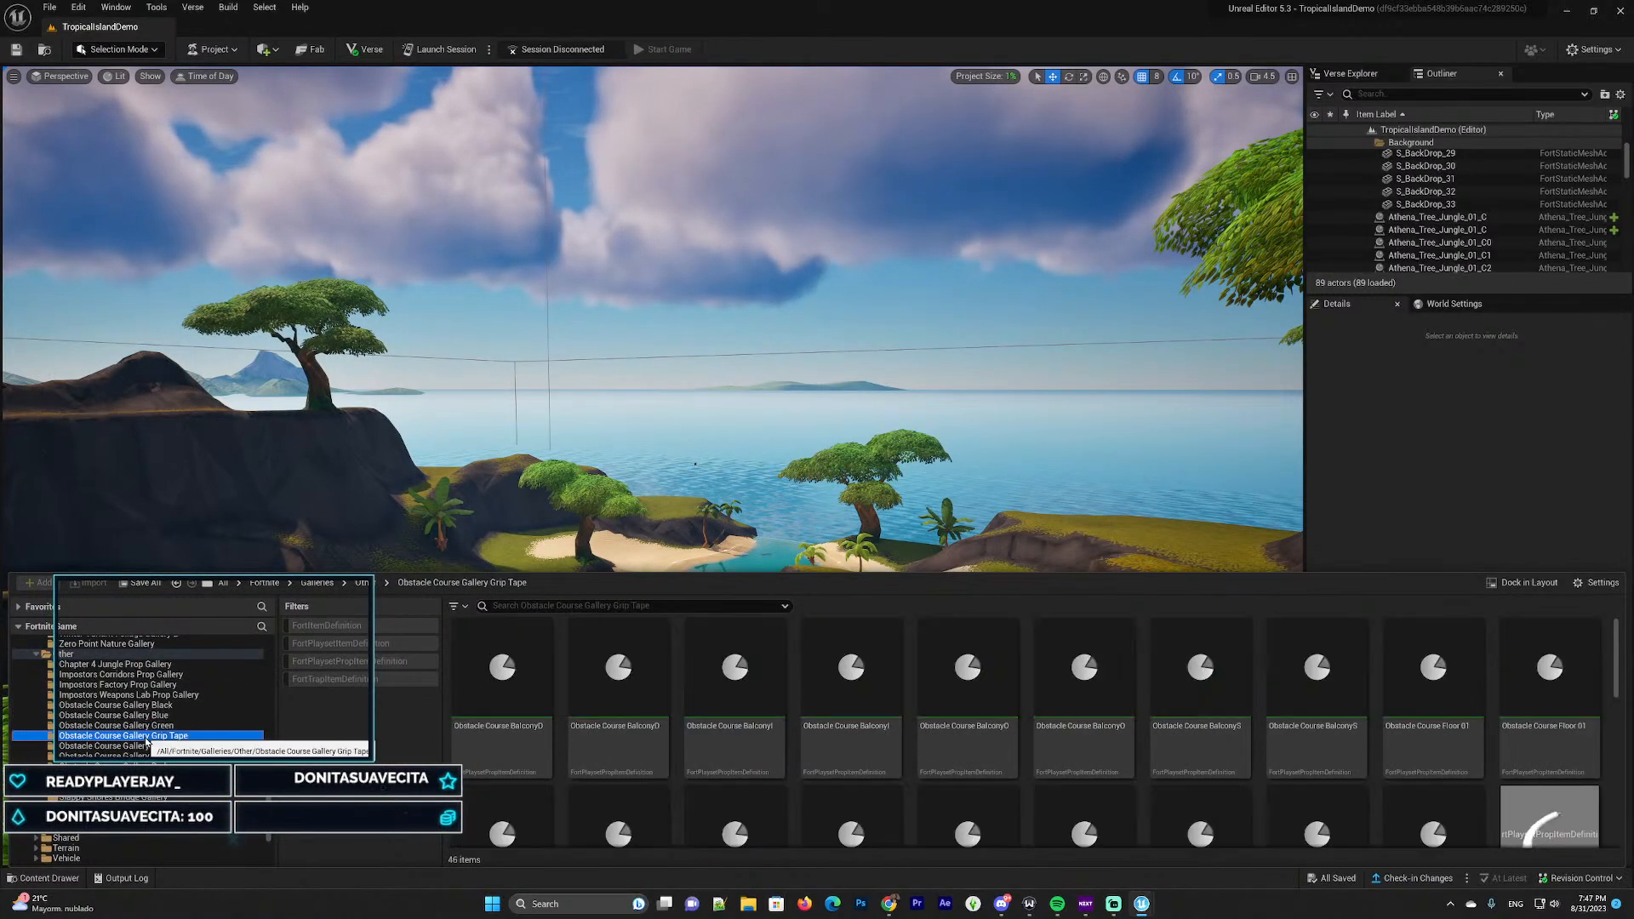
scroll(148, 736, "down", 2)
scroll(591, 713, "down", 5)
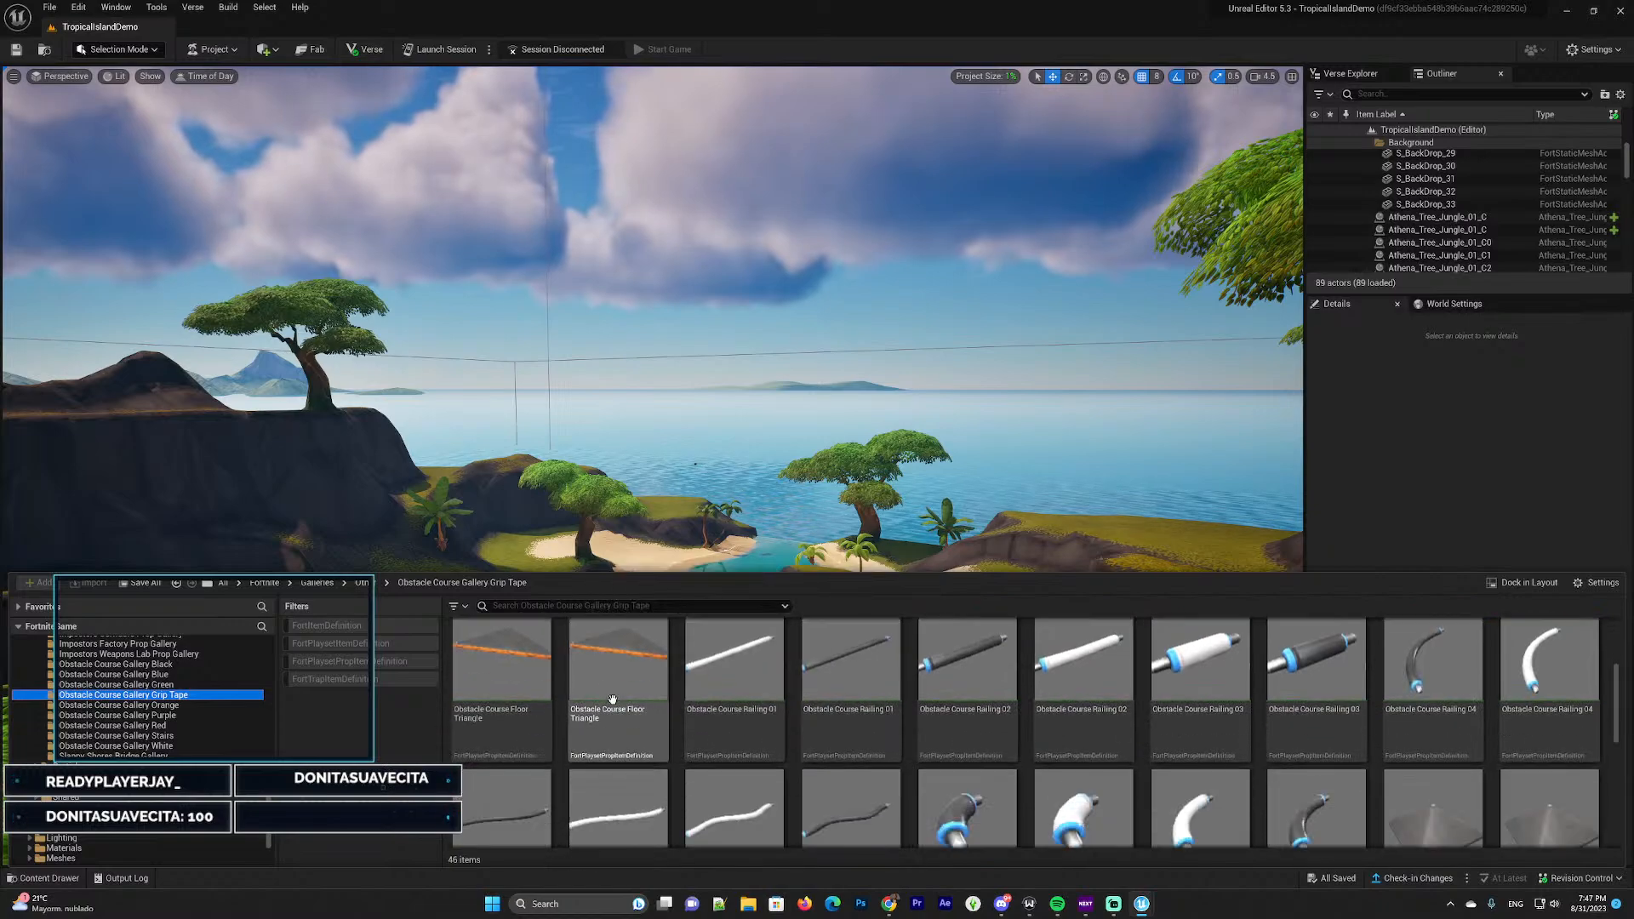
Browse the Obstacle Course Gallery Stairs and White sets and the Slappy Shores Bridge Gallery
left_click(136, 736)
left_click(121, 746)
left_click(128, 755)
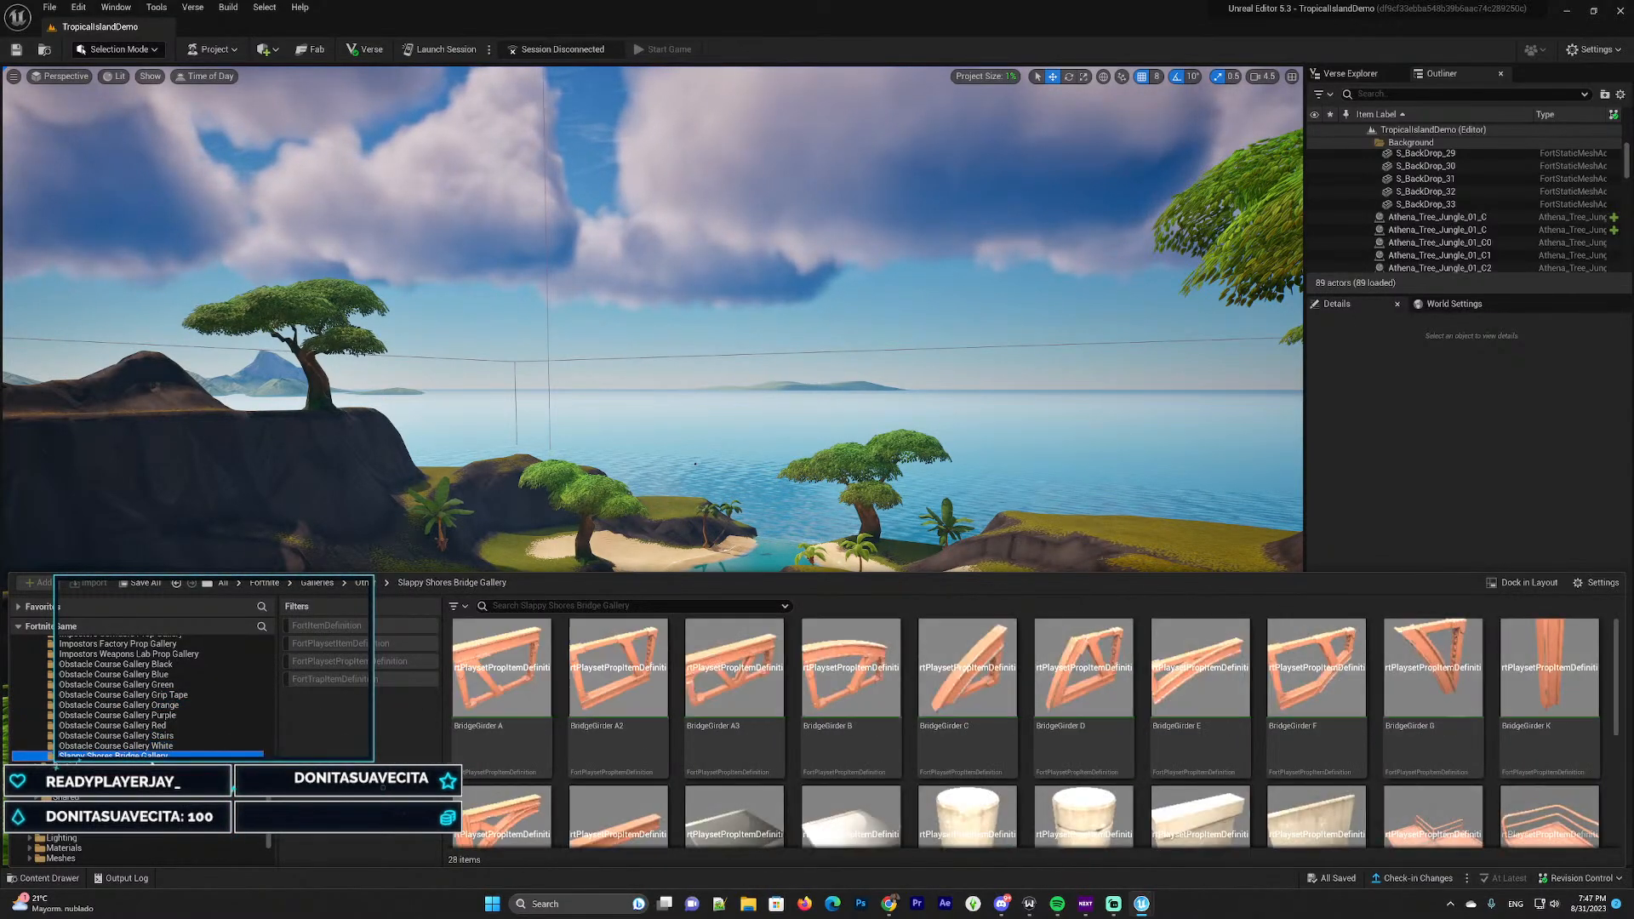
Browse the Particle galleries from Kevin Particle Gallery through Particles Gallery and Particles Gallery B to Spooky Particle Gallery
scroll(201, 702, "down", 2)
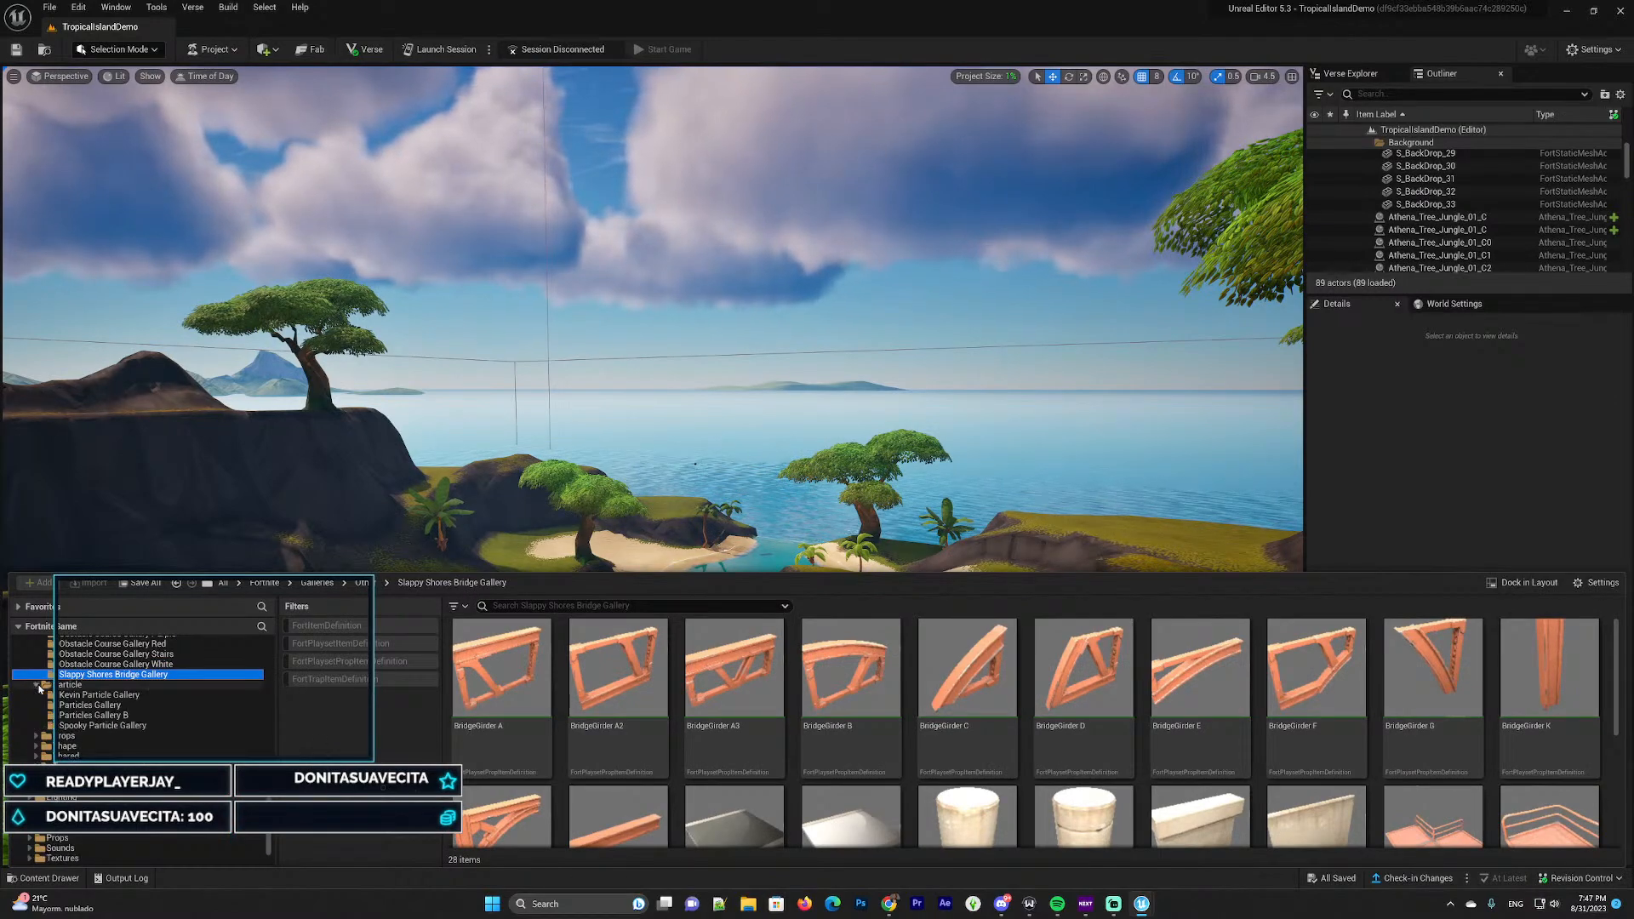
scroll(90, 705, "down", 1)
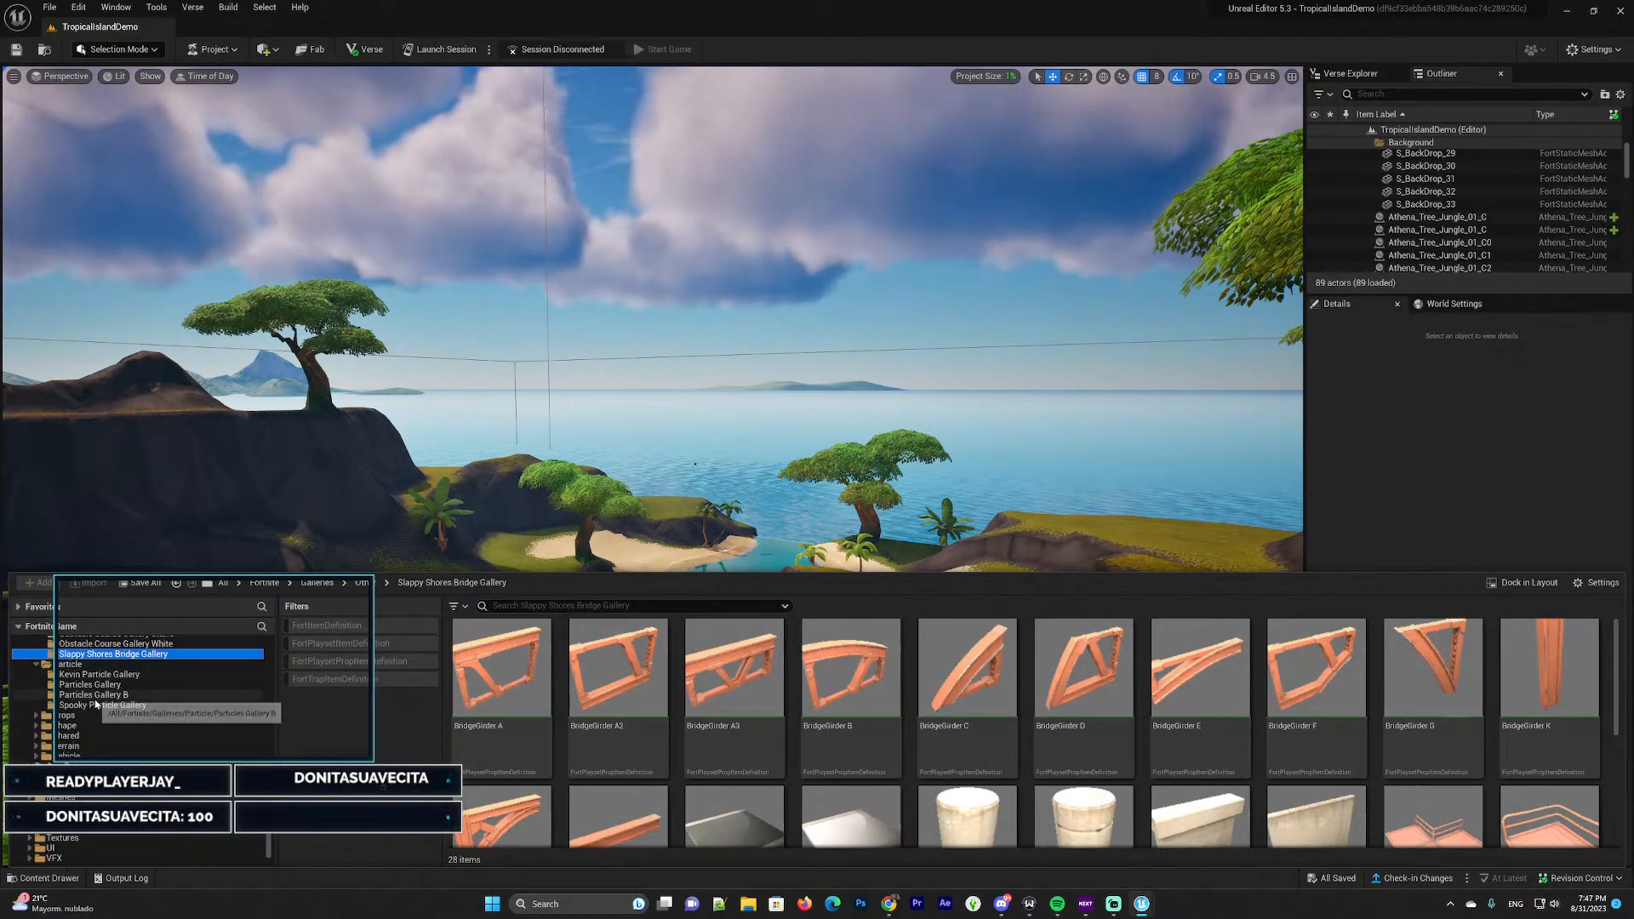
left_click(136, 674)
left_click(72, 685)
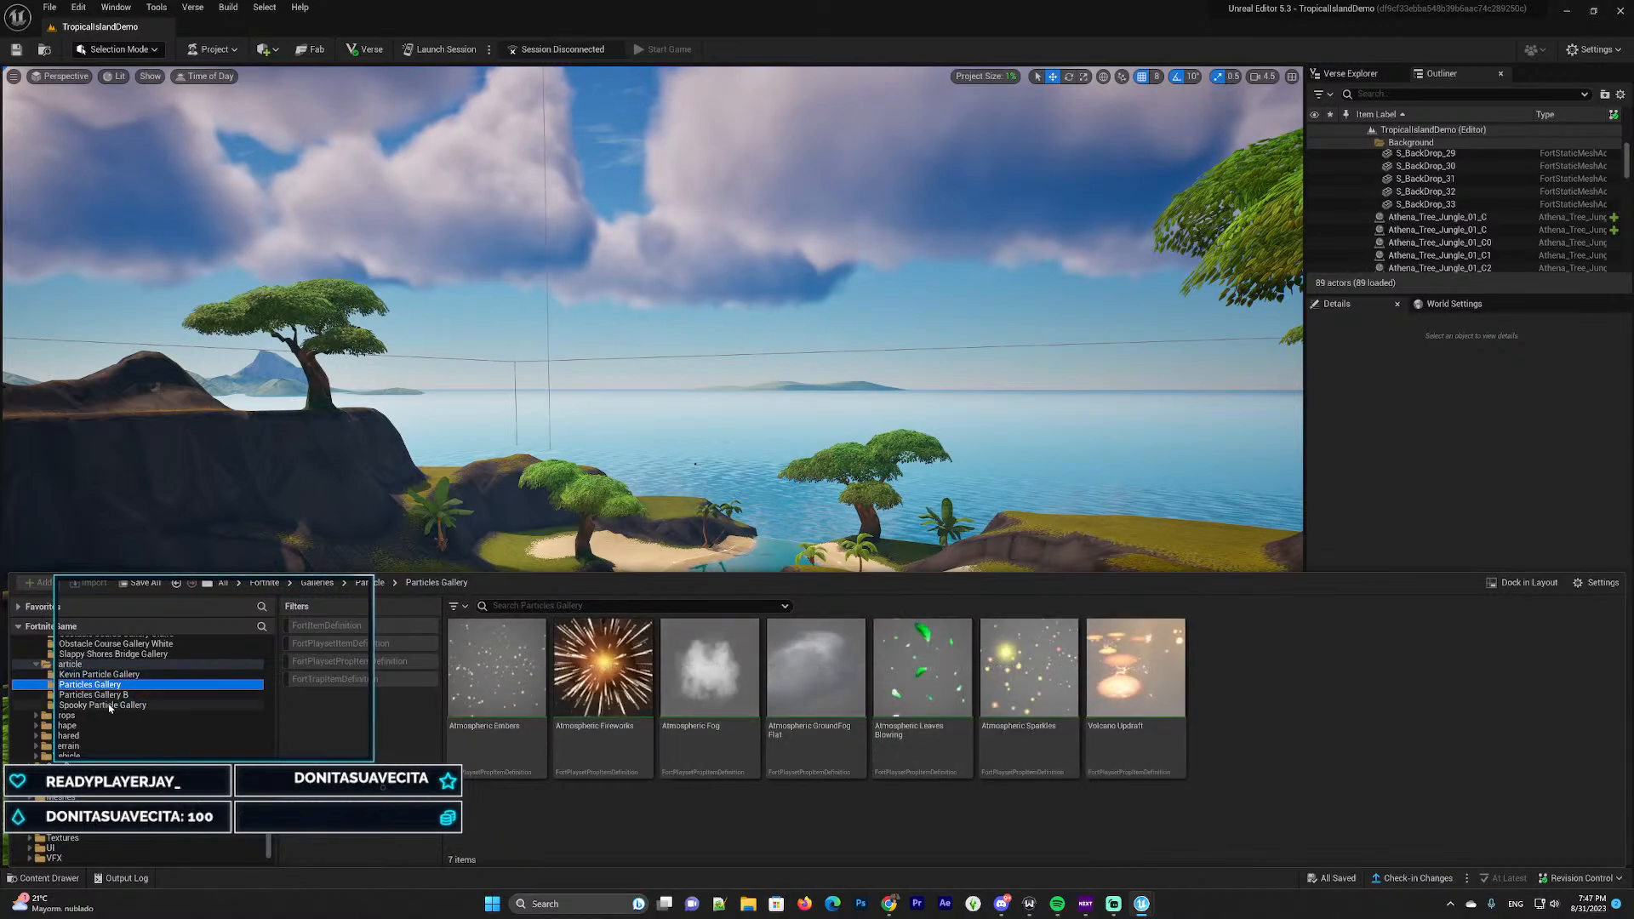
left_click(85, 694)
left_click(93, 705)
Expand the Props galleries and browse from the Art Deco prop sets through the Aurora Borealis and Background Buildings galleries to Background City
left_click(104, 716)
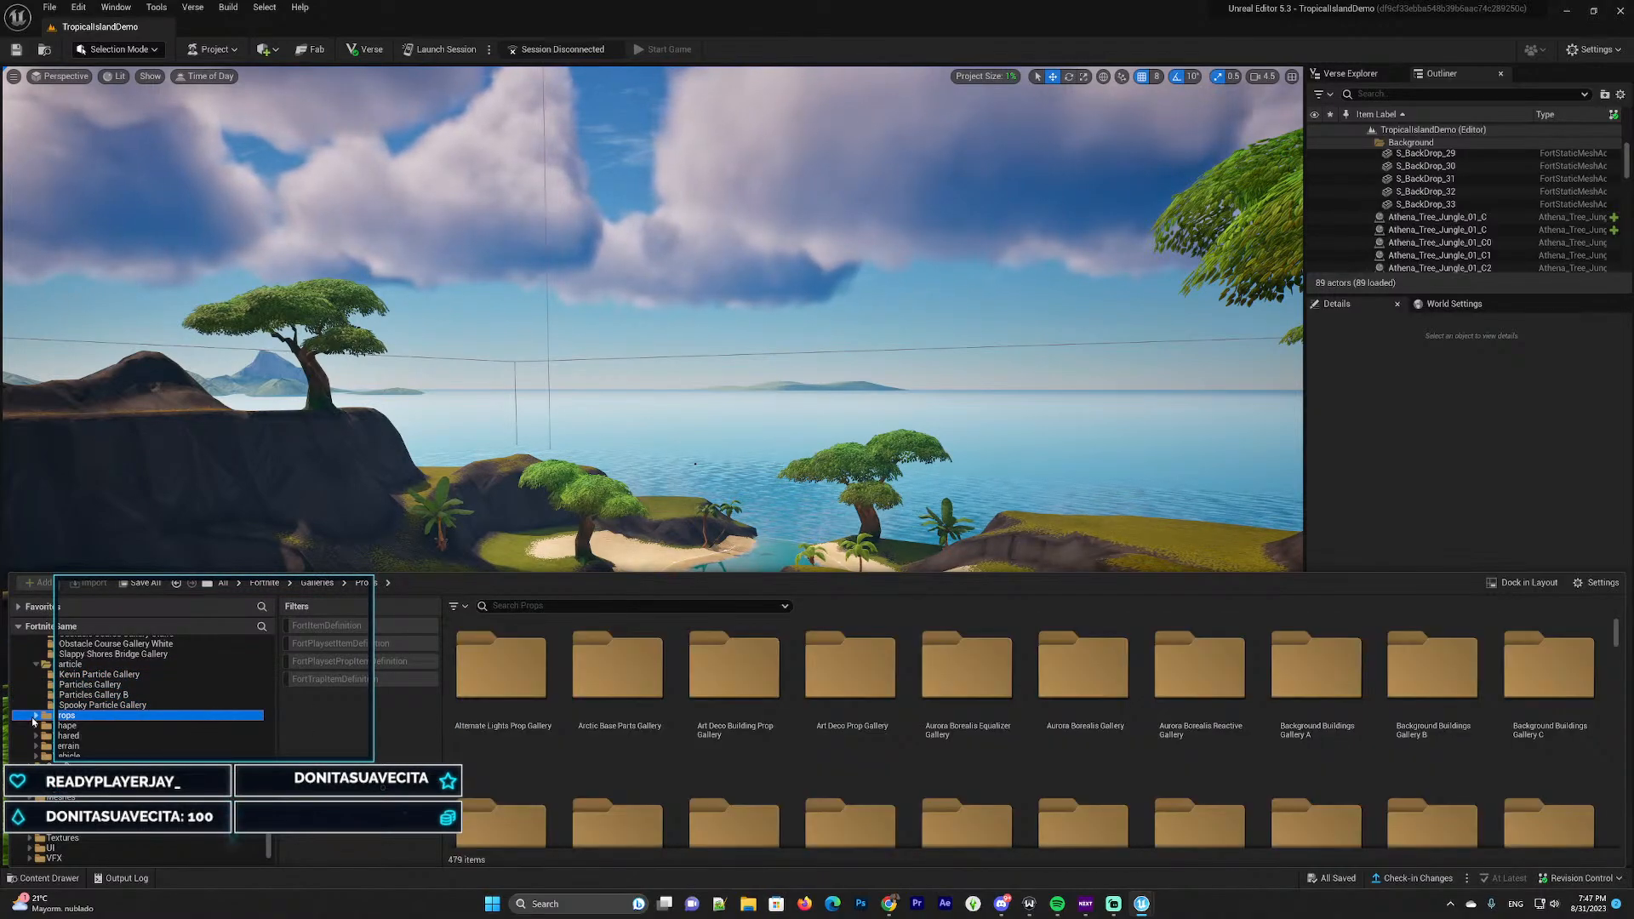
left_click(95, 726)
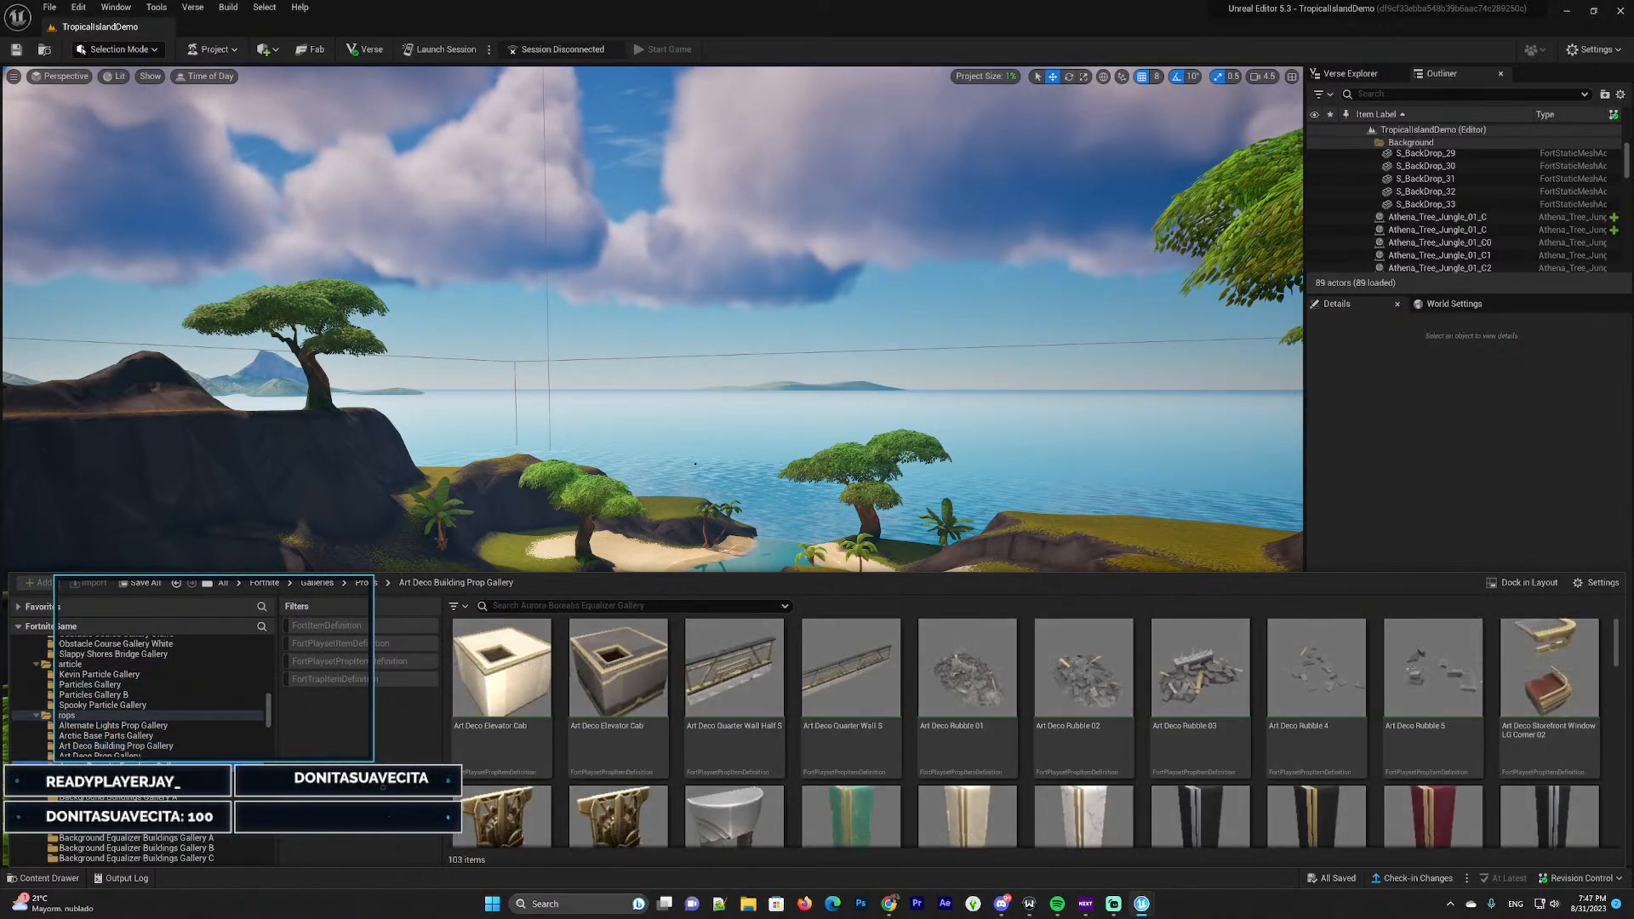
key("Down")
key("Down")
key("Down")
key("Down")
key("Down")
key("Down")
key("Down")
key("Down")
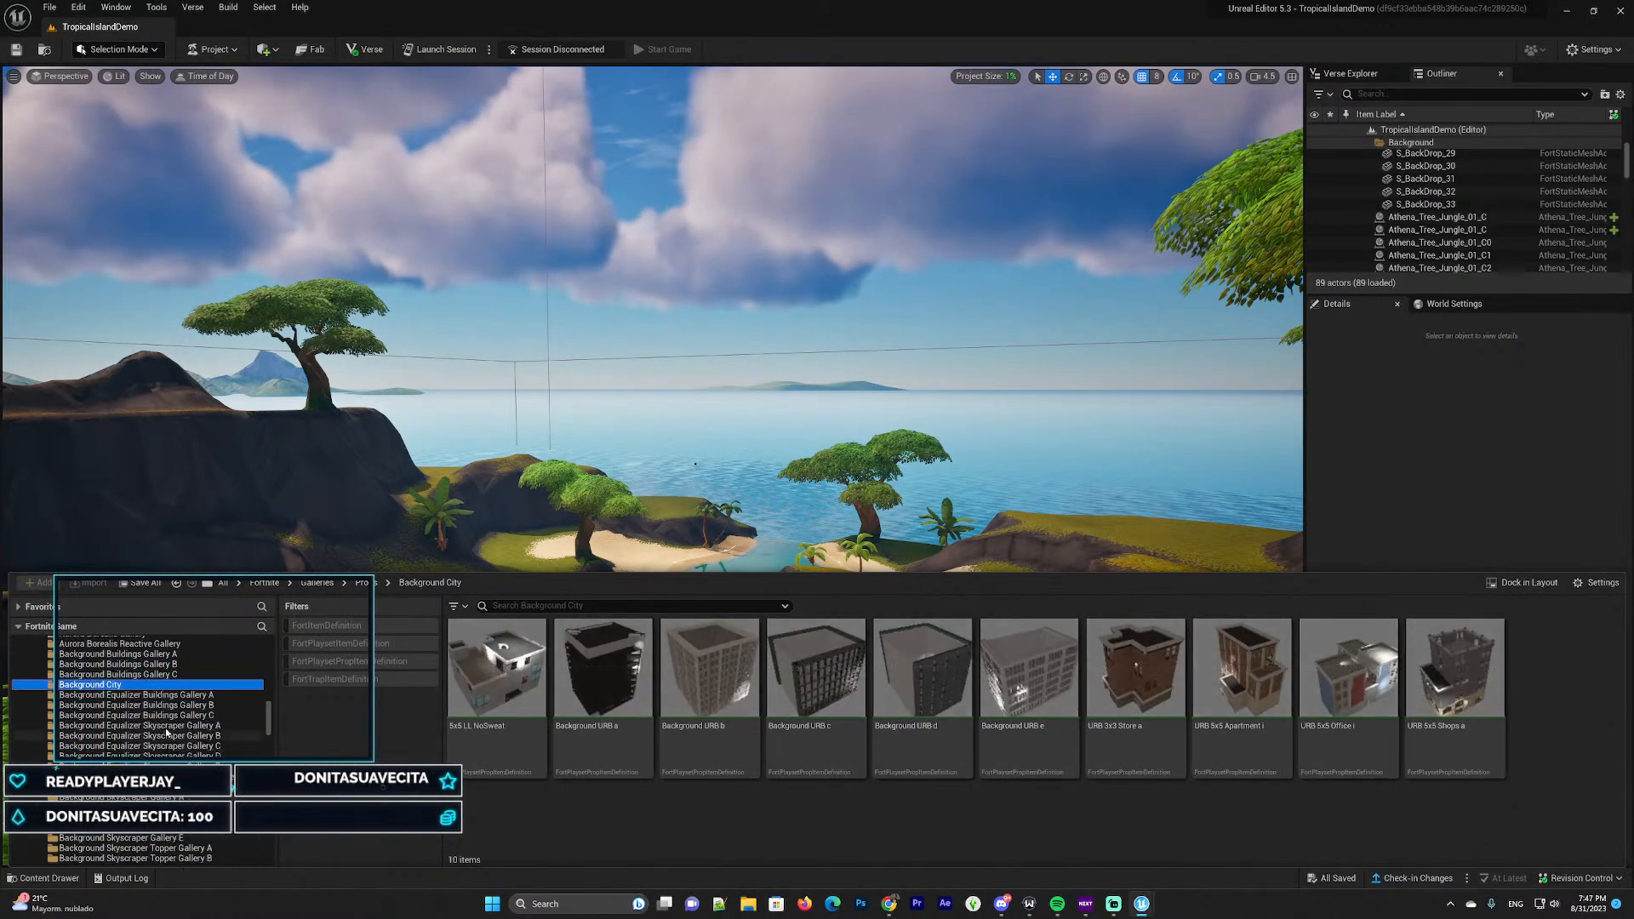
Examine Background Buildings Gallery C, the Background Equalizer Skyscraper and Topper galleries, and Background Skyscraper Gallery A
key("Up")
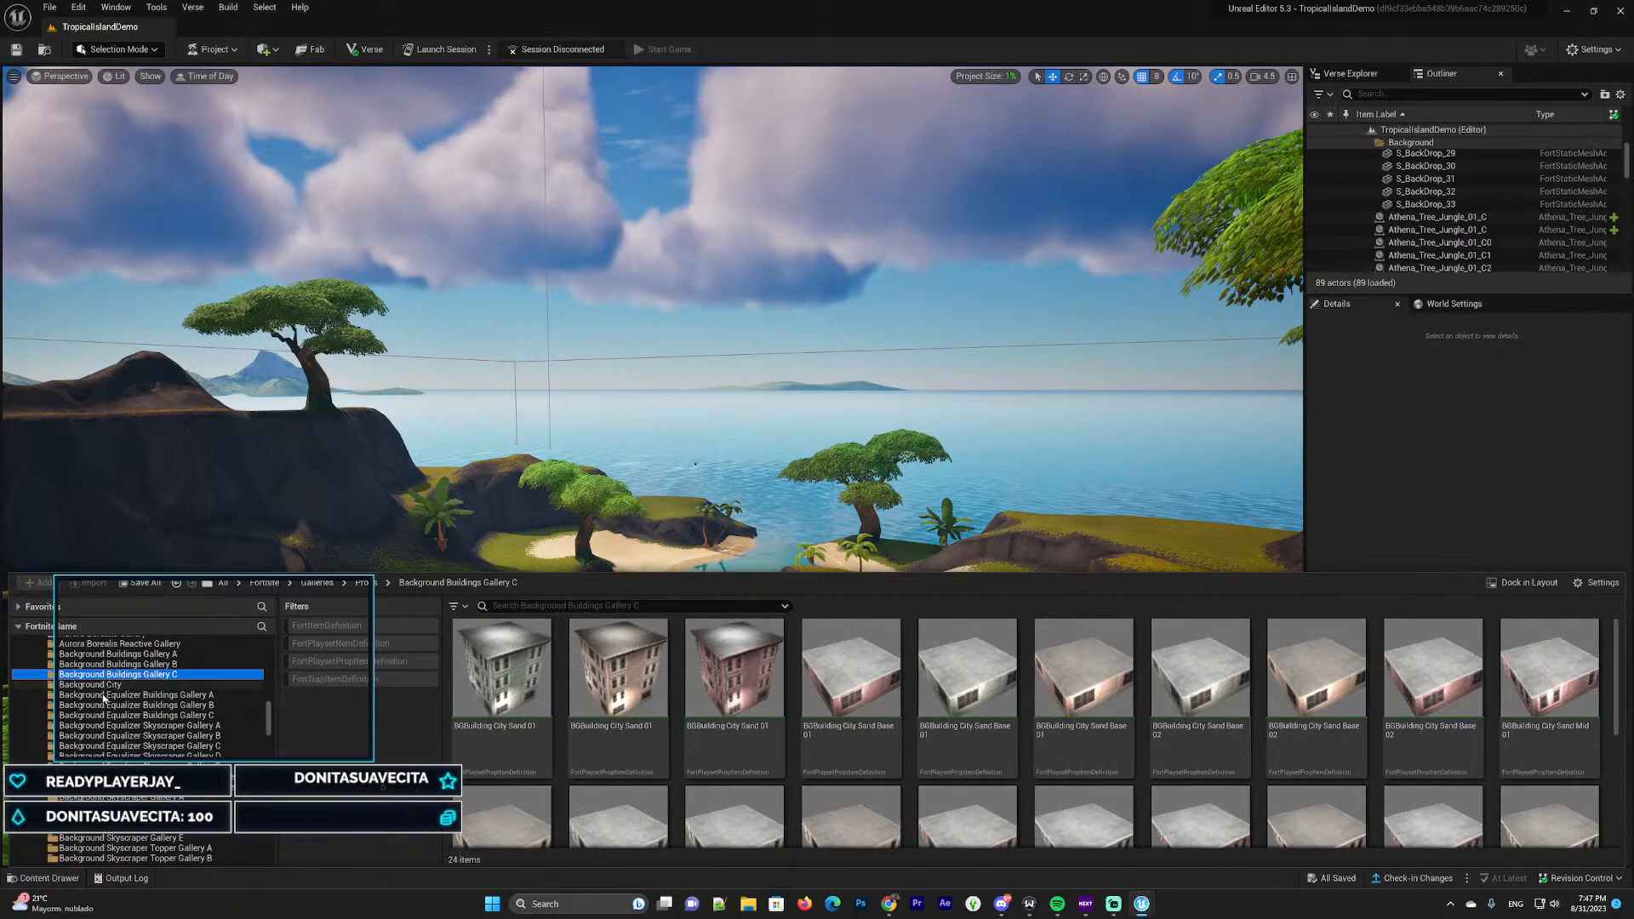
key("Down")
key("Down")
key("Down")
key("Down")
key("Down")
key("Down")
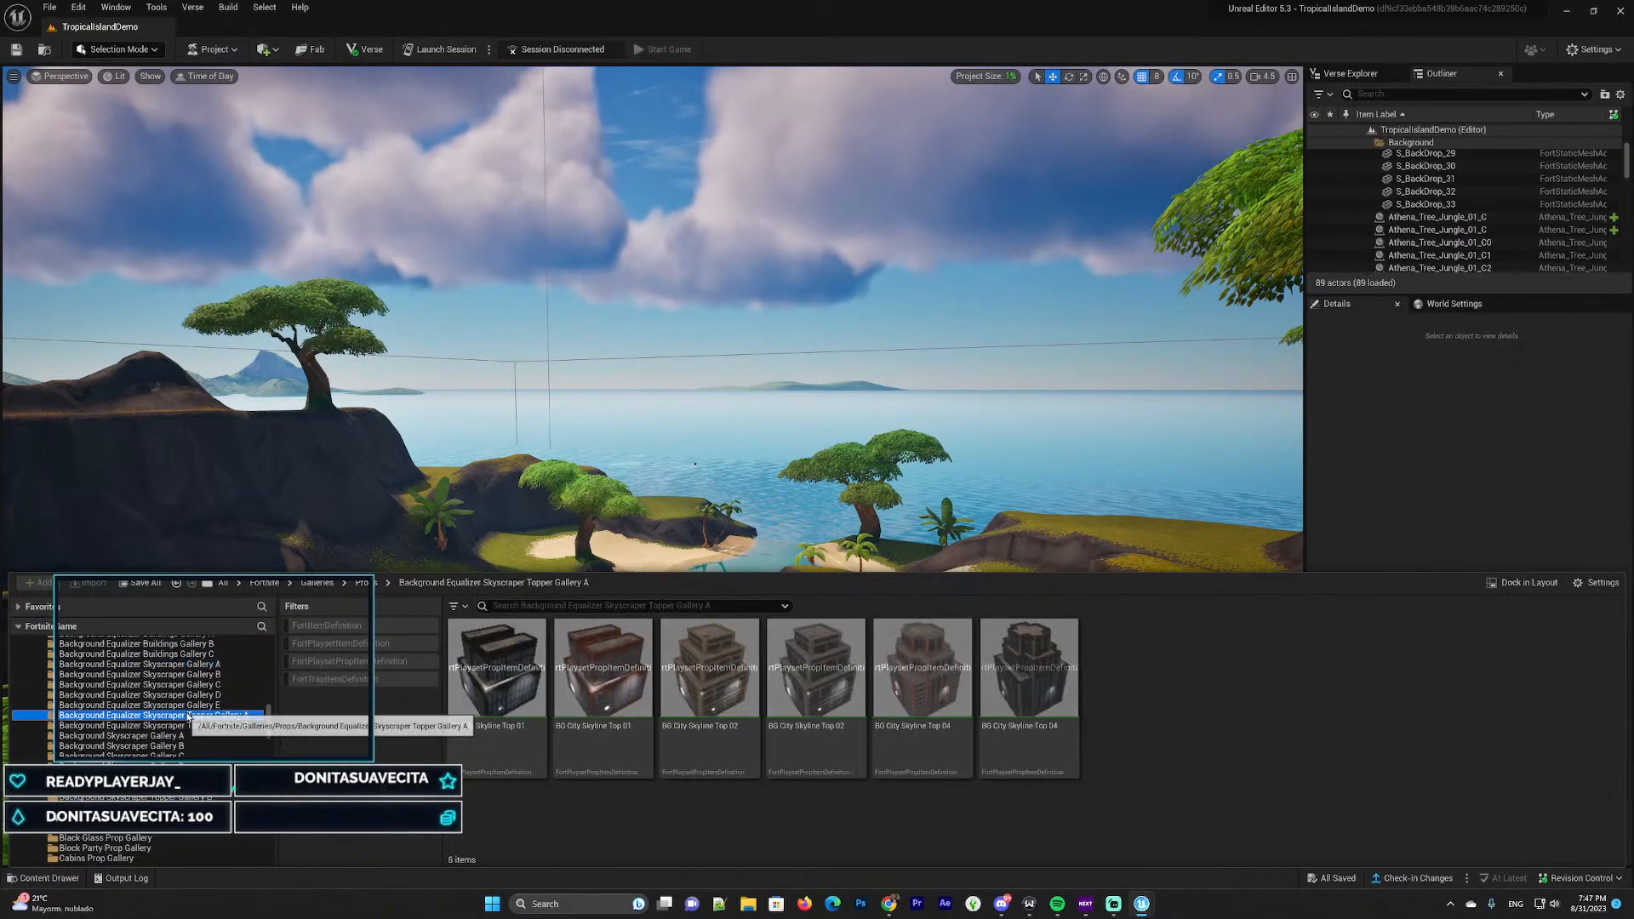
left_click(124, 737)
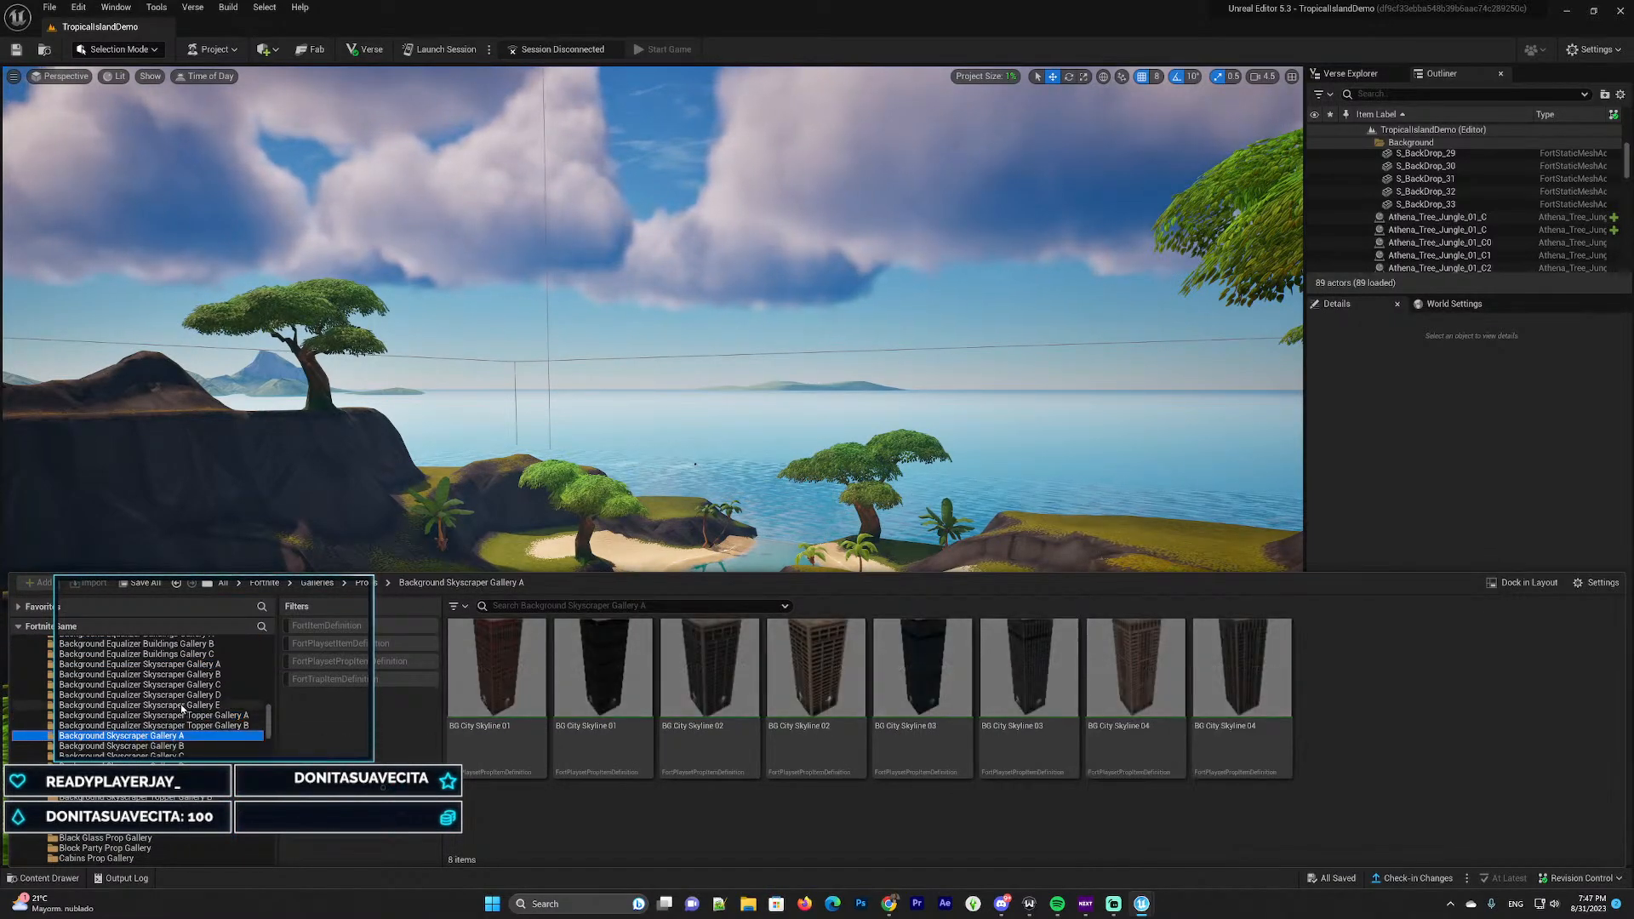
key("Up")
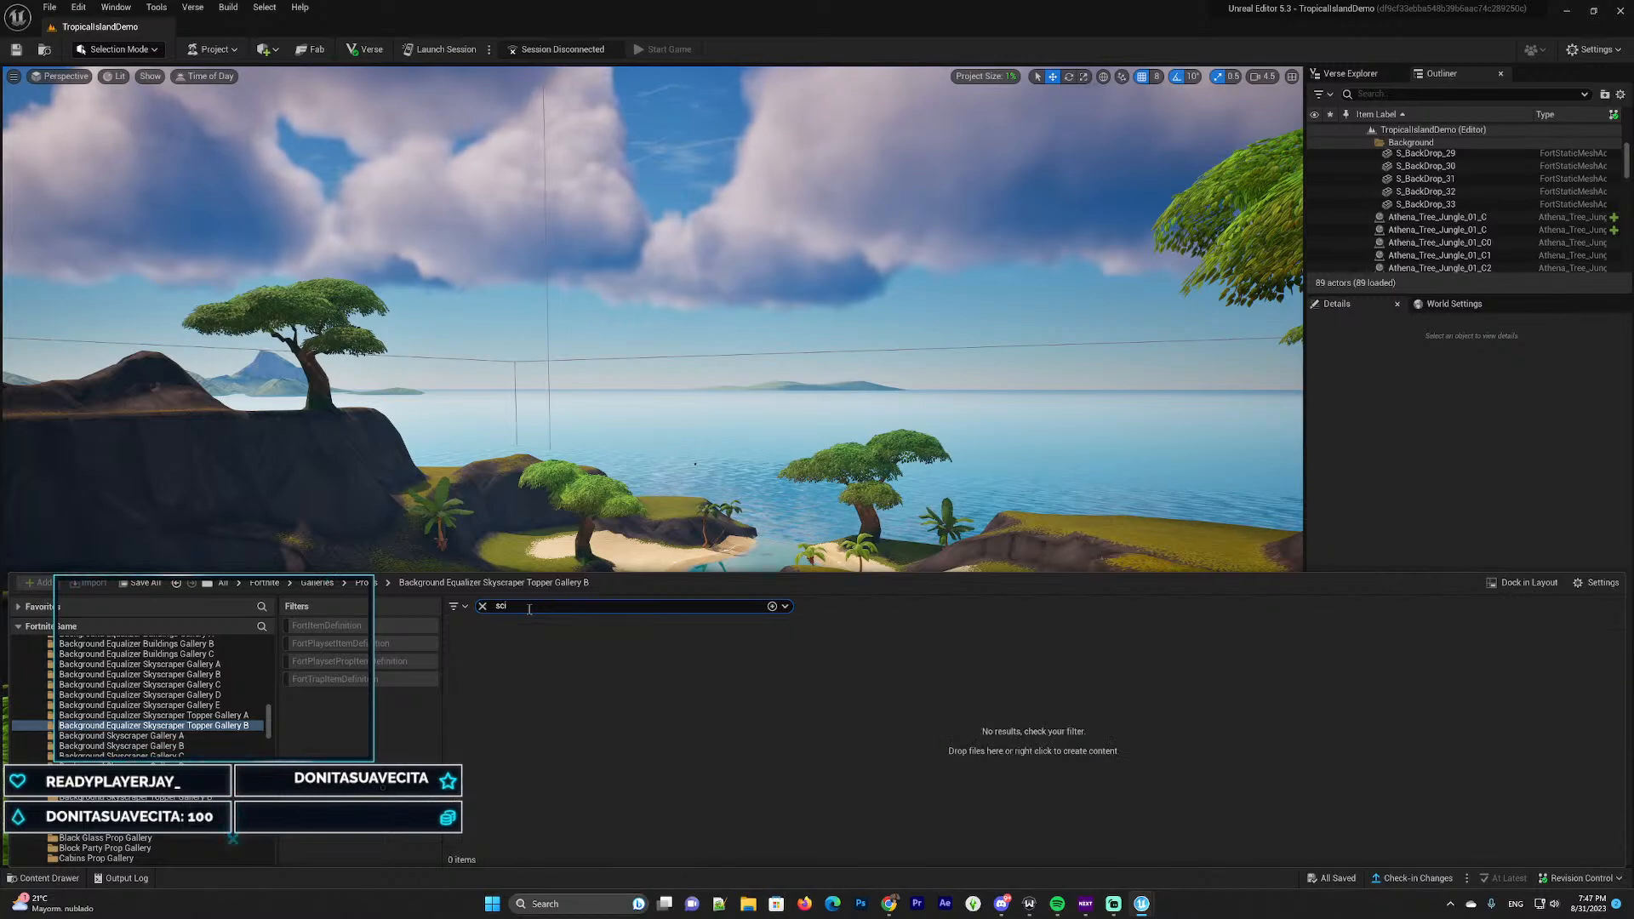
Search all Fortnite content for "sci" and place the Building Scifi 01 prop on the island beside the river
scroll(136, 686, "up", 2)
scroll(174, 687, "up", 5)
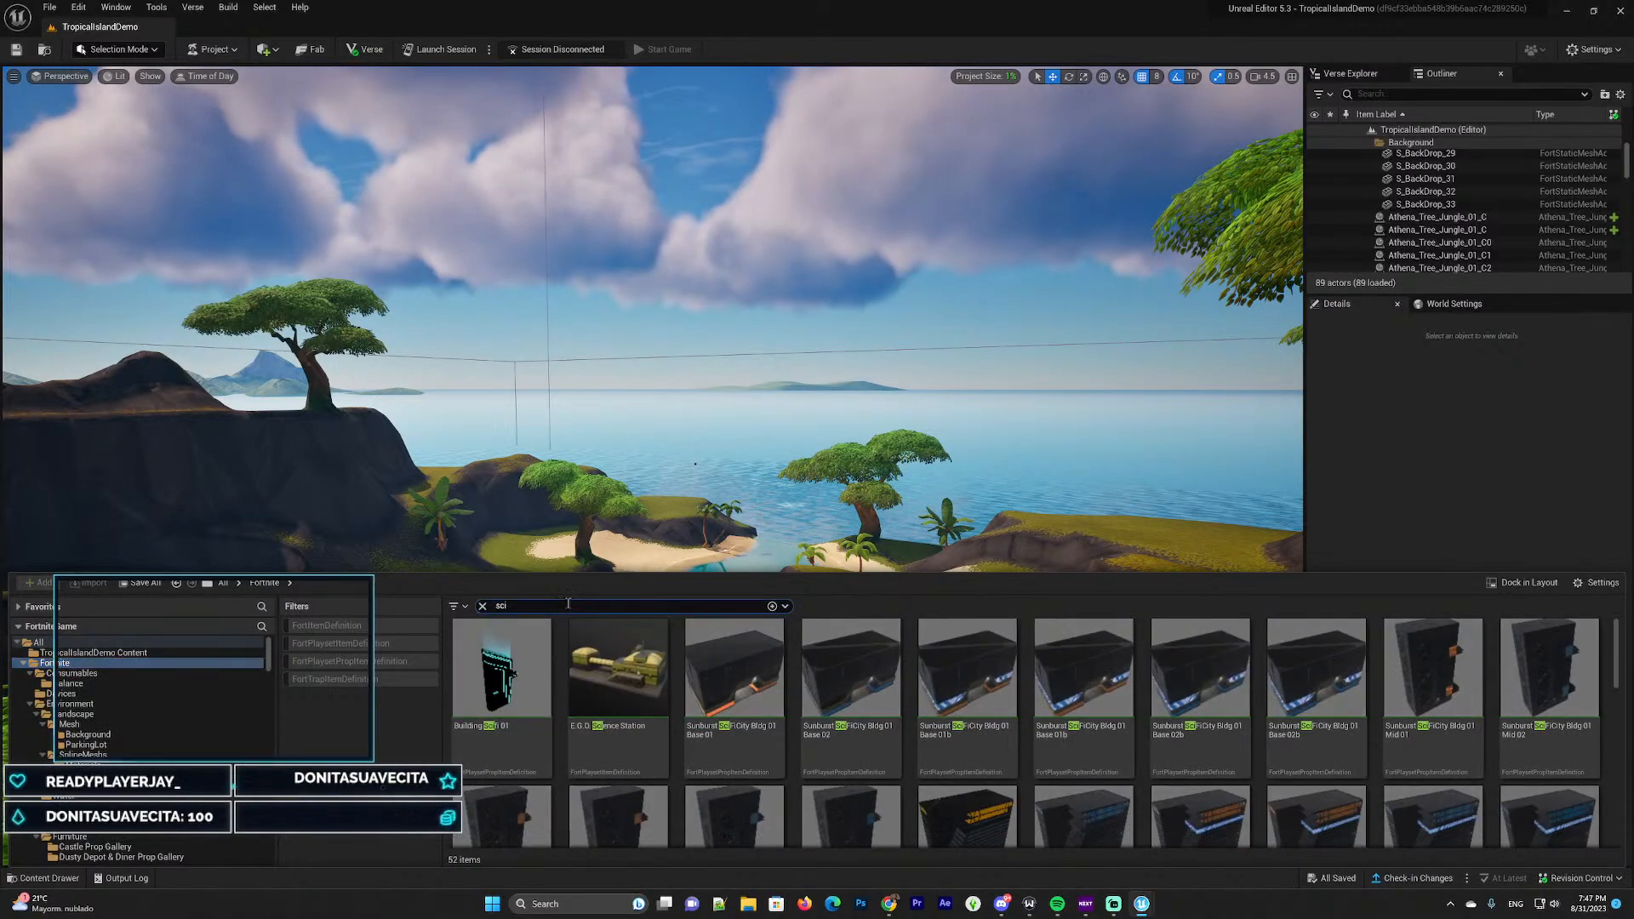
left_click_drag(502, 668, 471, 554)
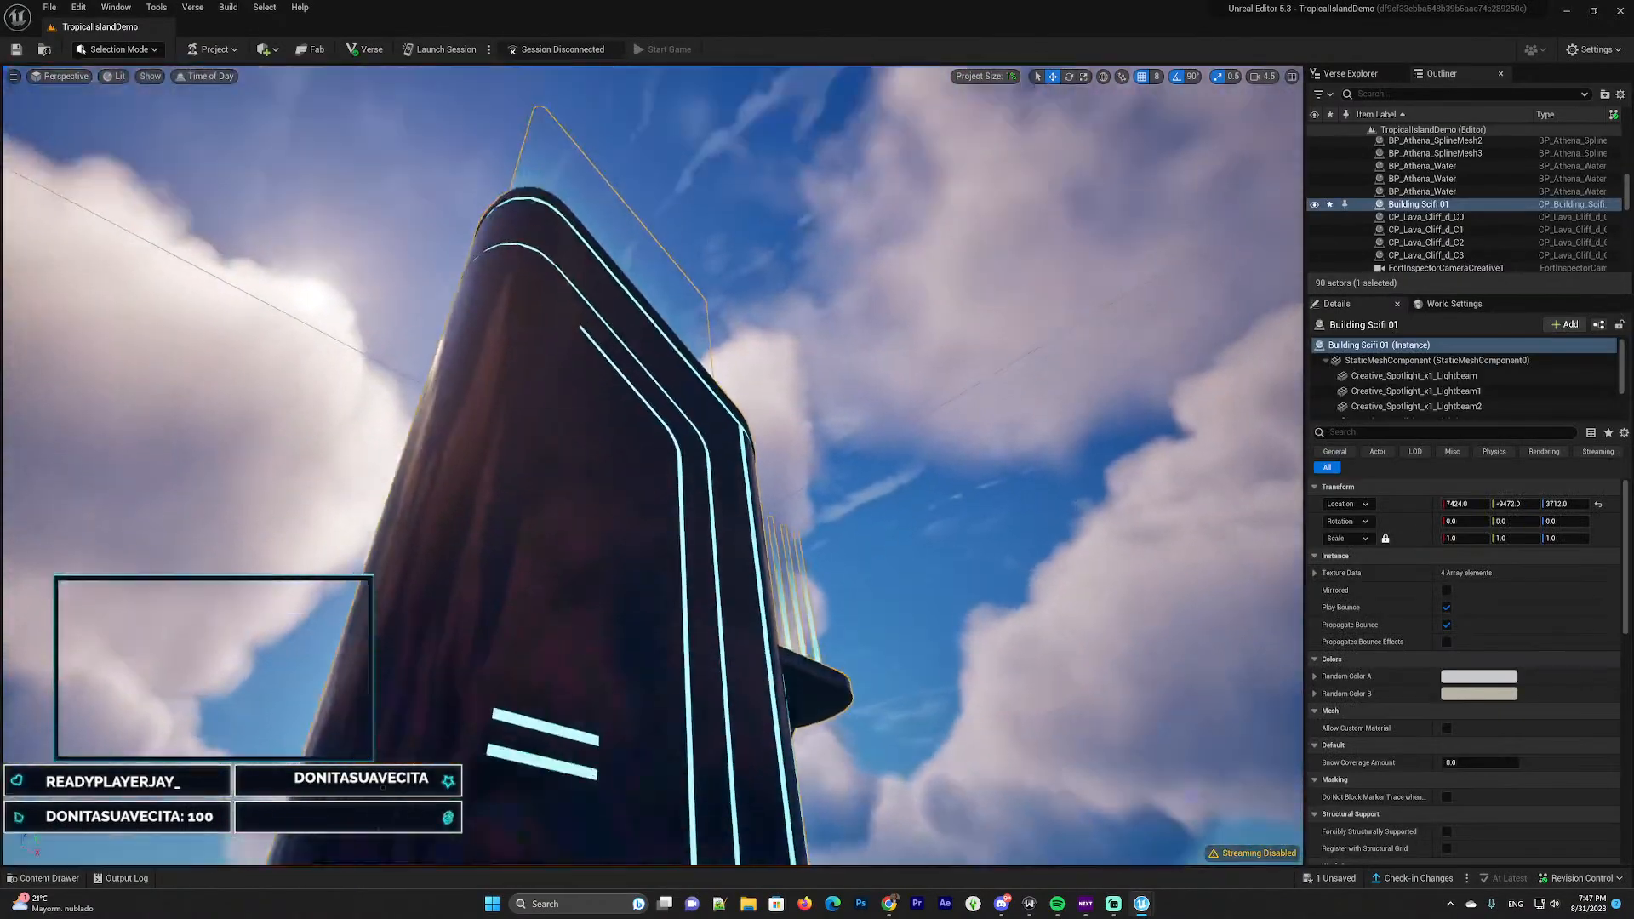
right_click_drag(654, 466, 910, 600)
mouse_move(508, 502)
right_mouse_down()
mouse_move(502, 434)
mouse_move(515, 549)
mouse_move(508, 523)
right_mouse_up()
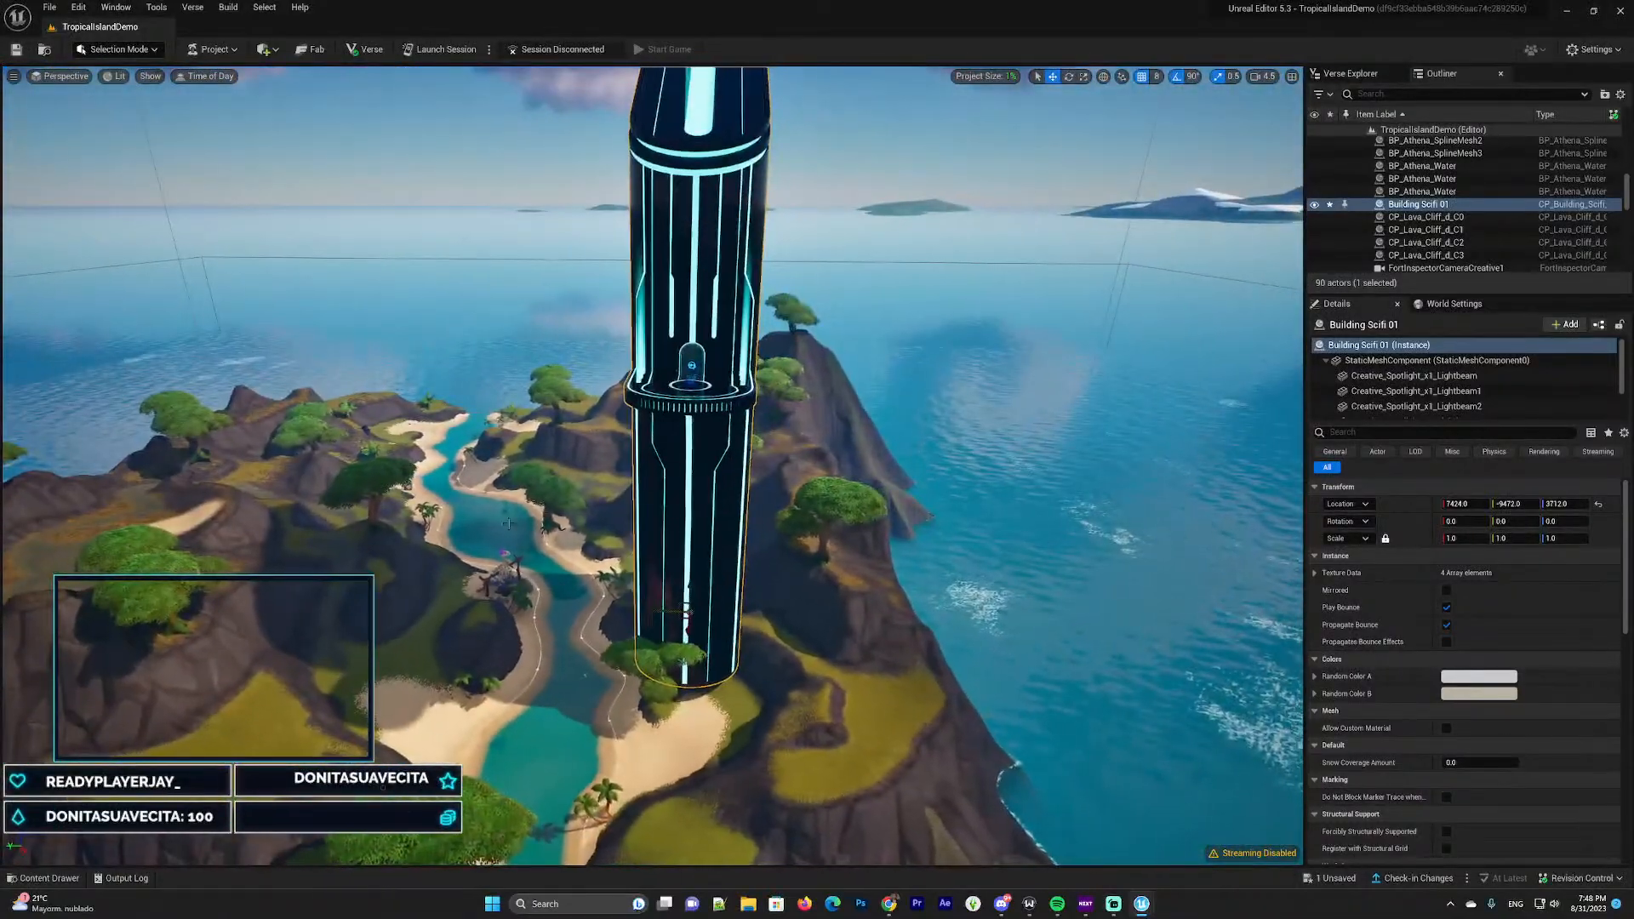
Look through the "sci" search results and place the Sunburst SciFiCity Bldg 01 Mid 01b prop near the sci-fi tower
left_click(47, 879)
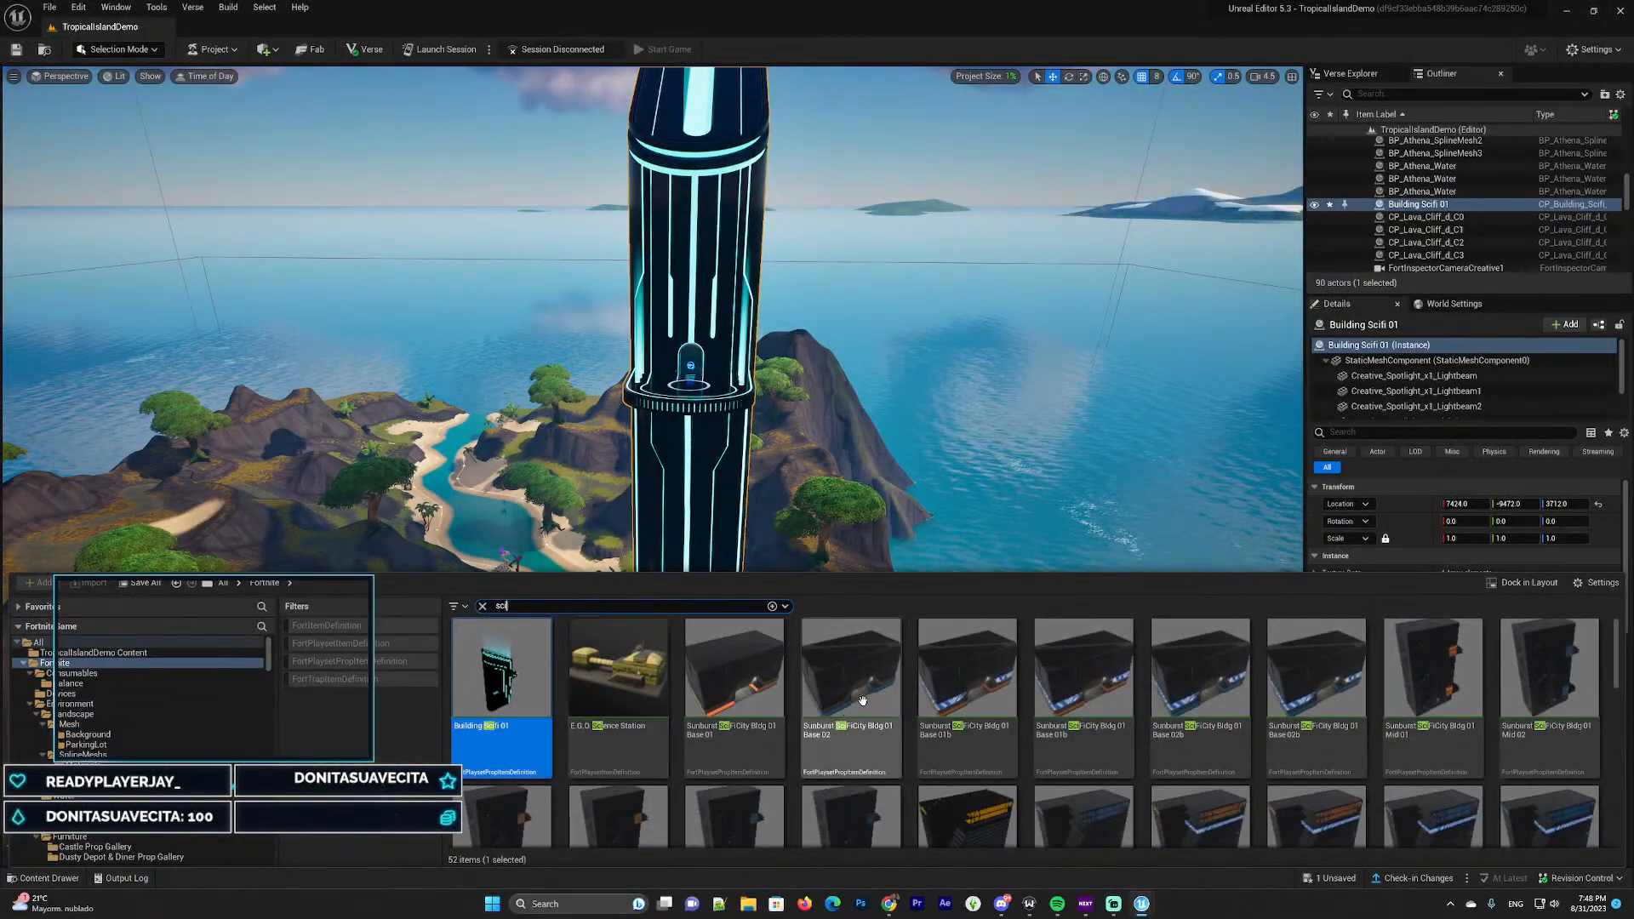
scroll(862, 701, "down", 10)
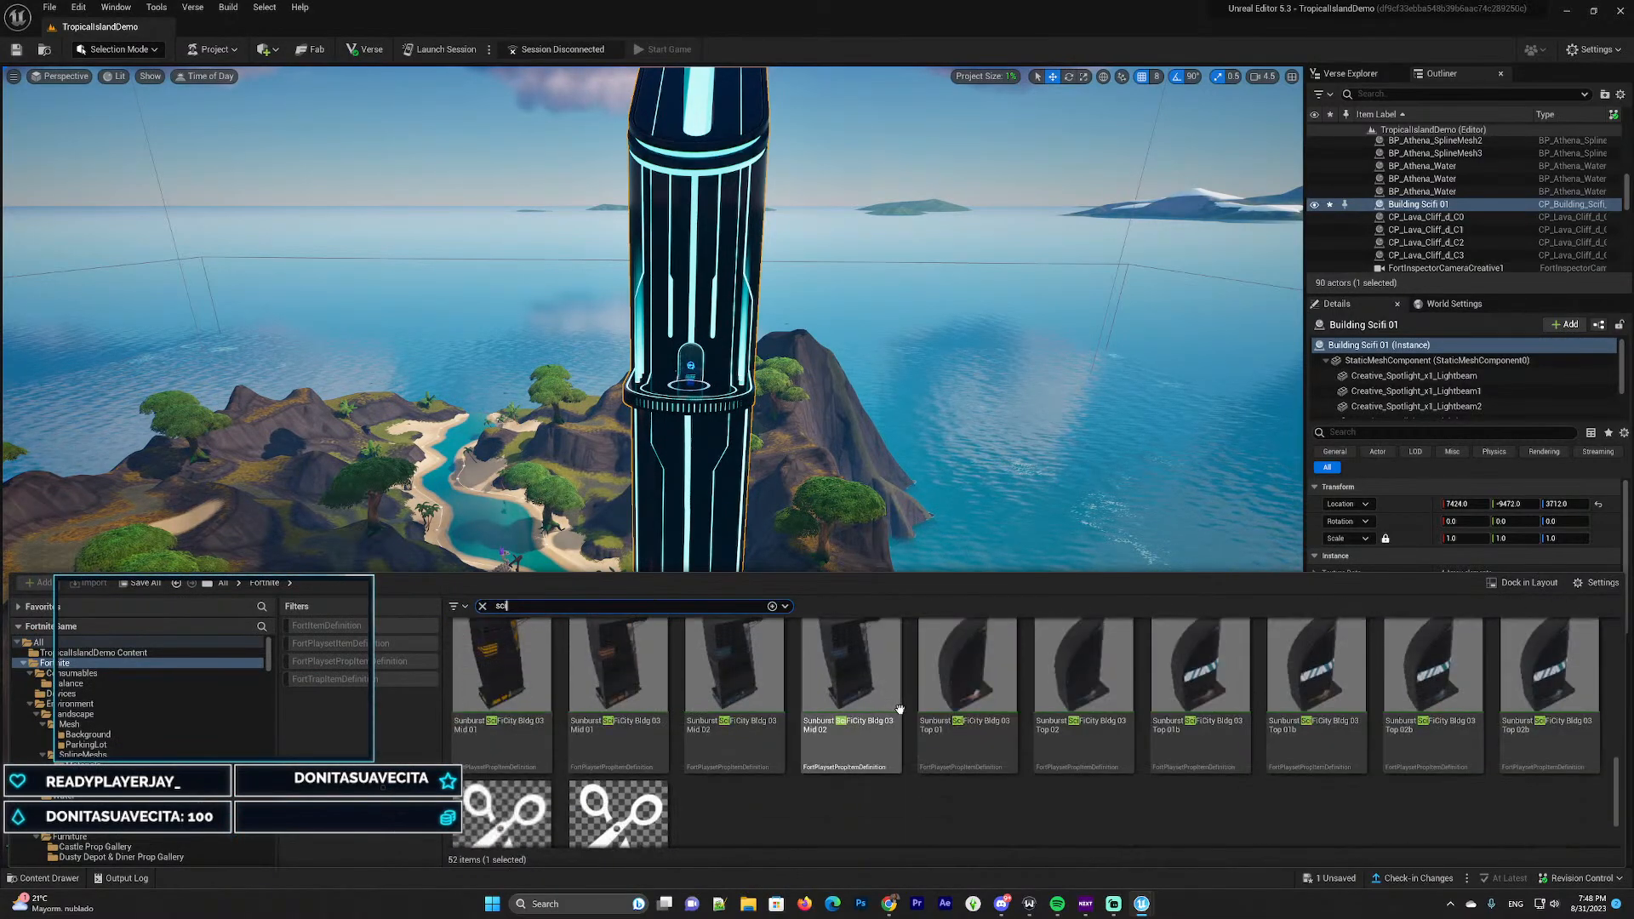
scroll(900, 710, "down", 1)
scroll(744, 709, "up", 10)
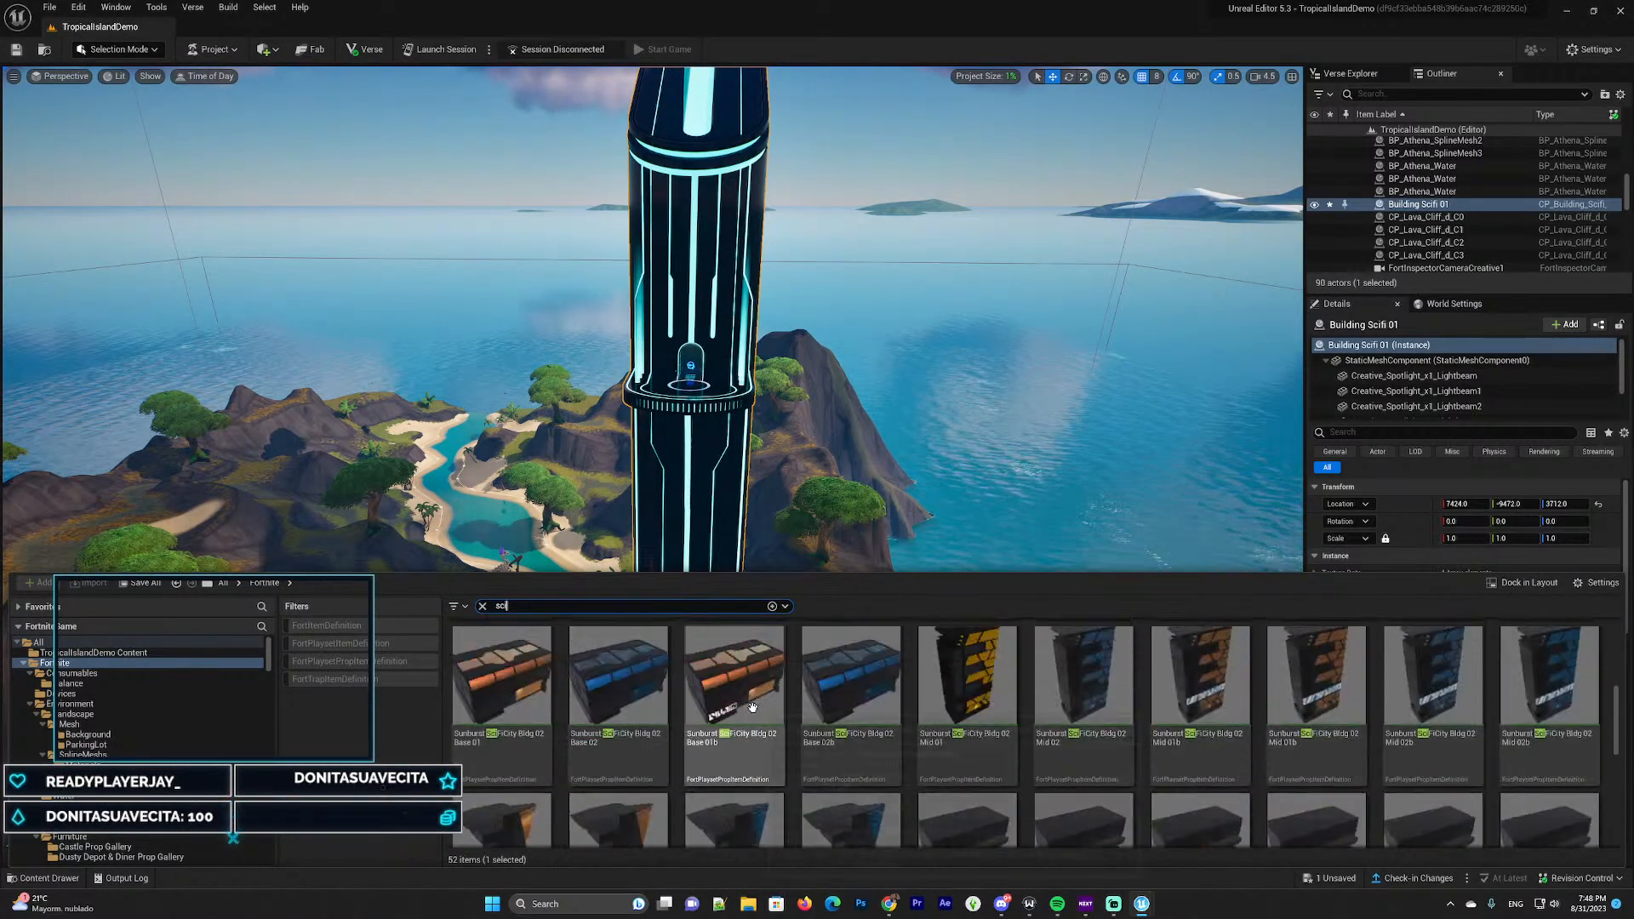
scroll(644, 690, "down", 5)
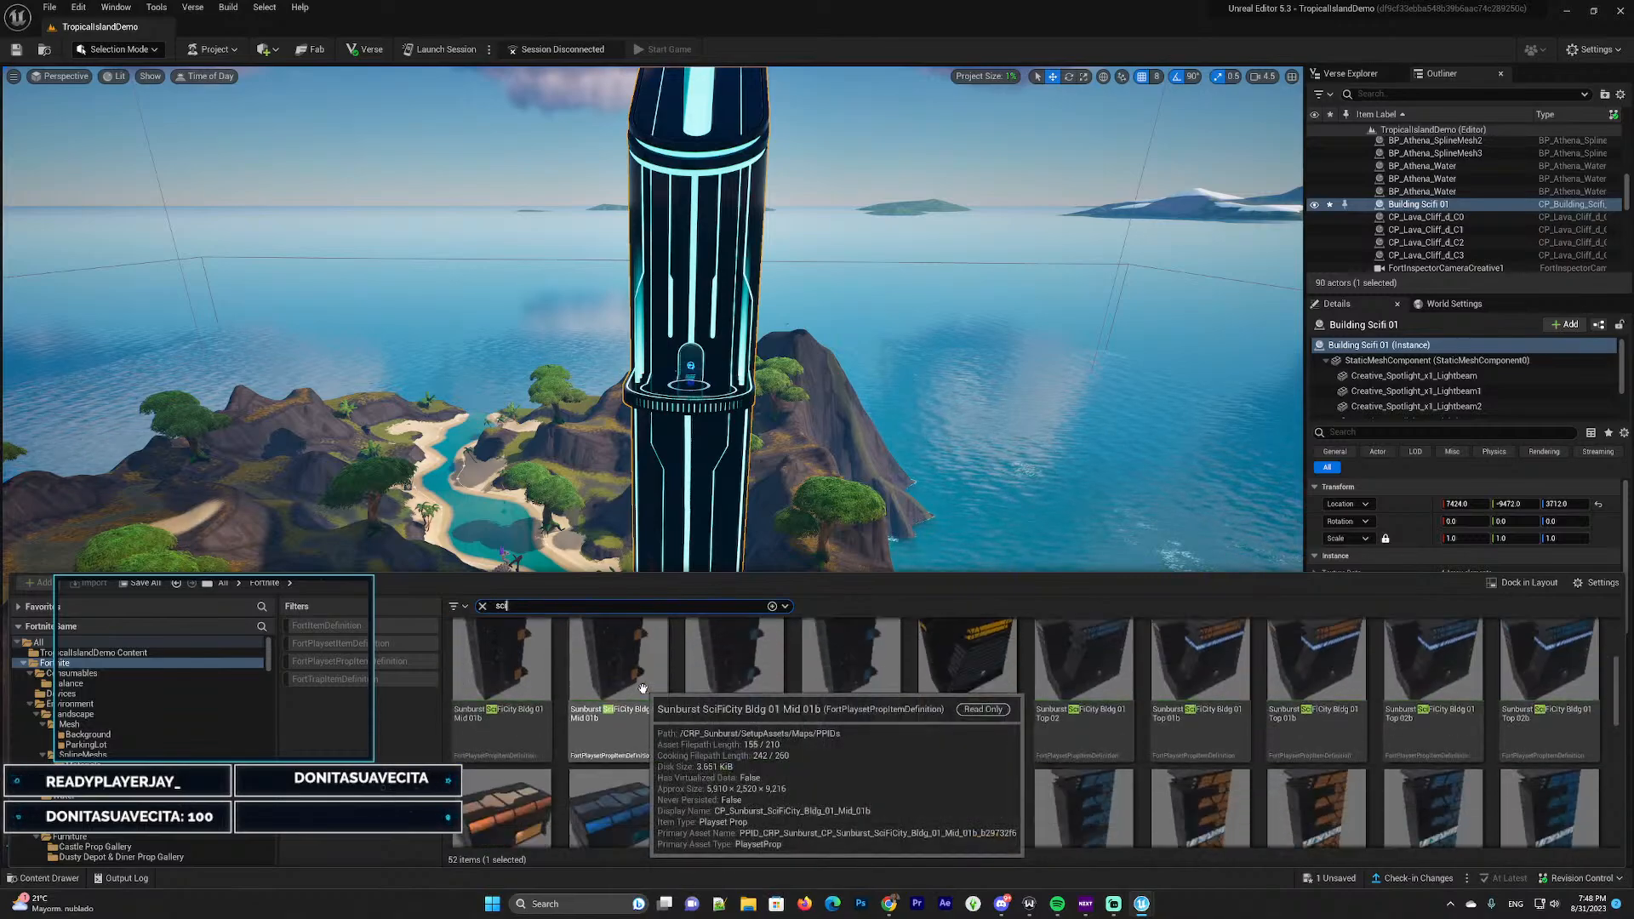
left_click_drag(514, 682, 415, 630)
key("d")
right_click_drag(415, 630, 298, 636)
key("a")
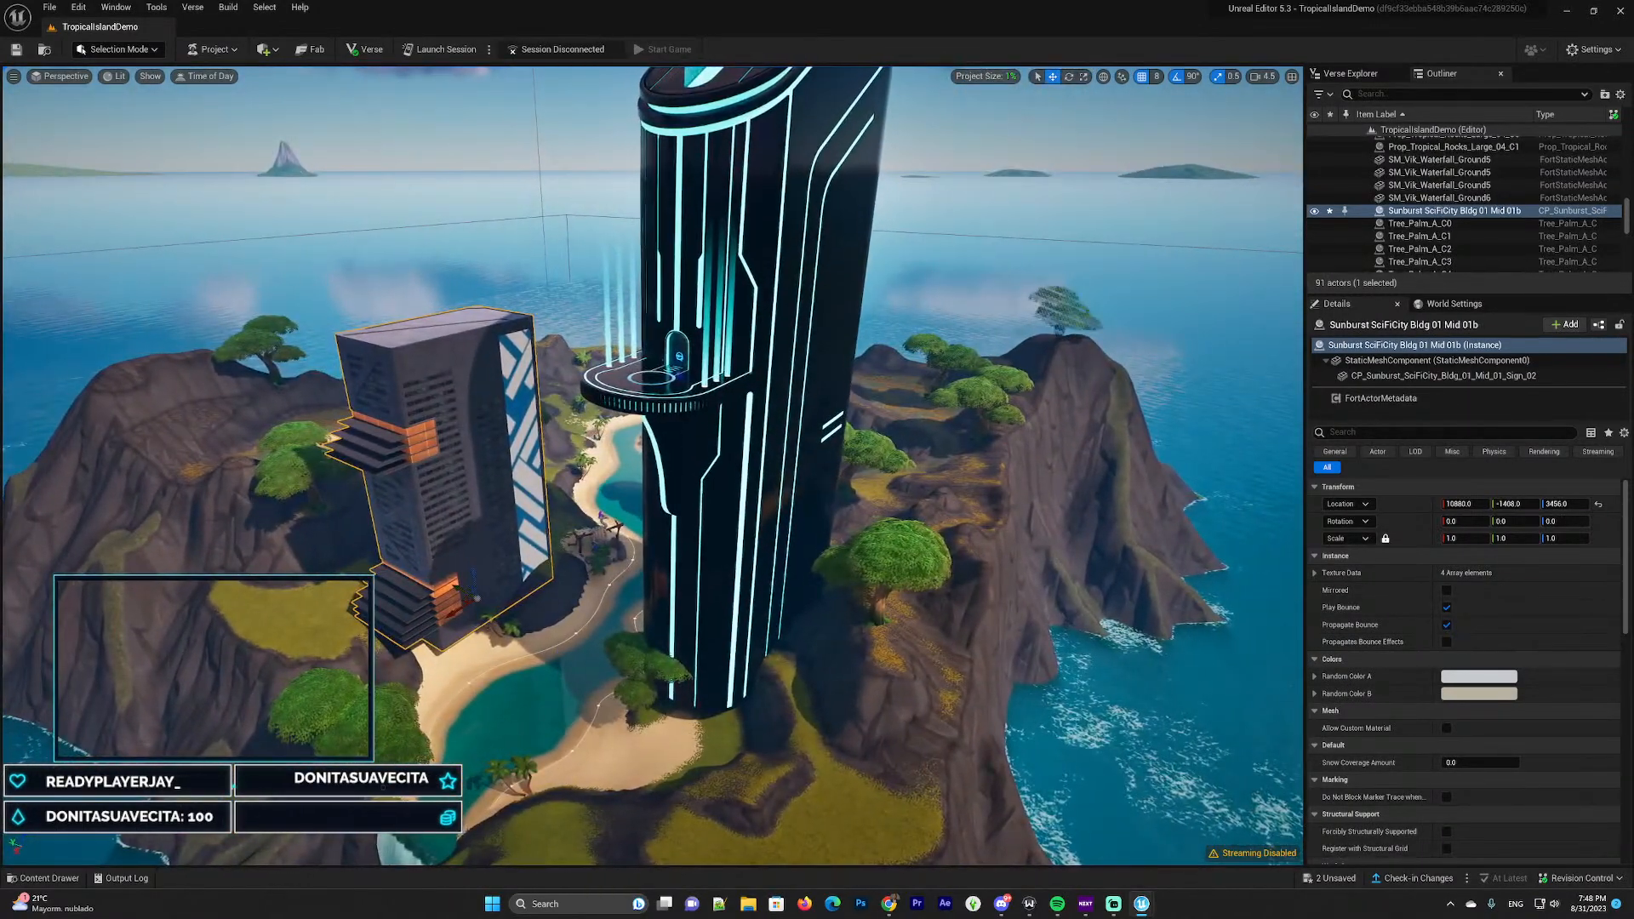
Examine the two placed sci-fi buildings and the surrounding island terrain from several angles and heights
left_click(44, 878)
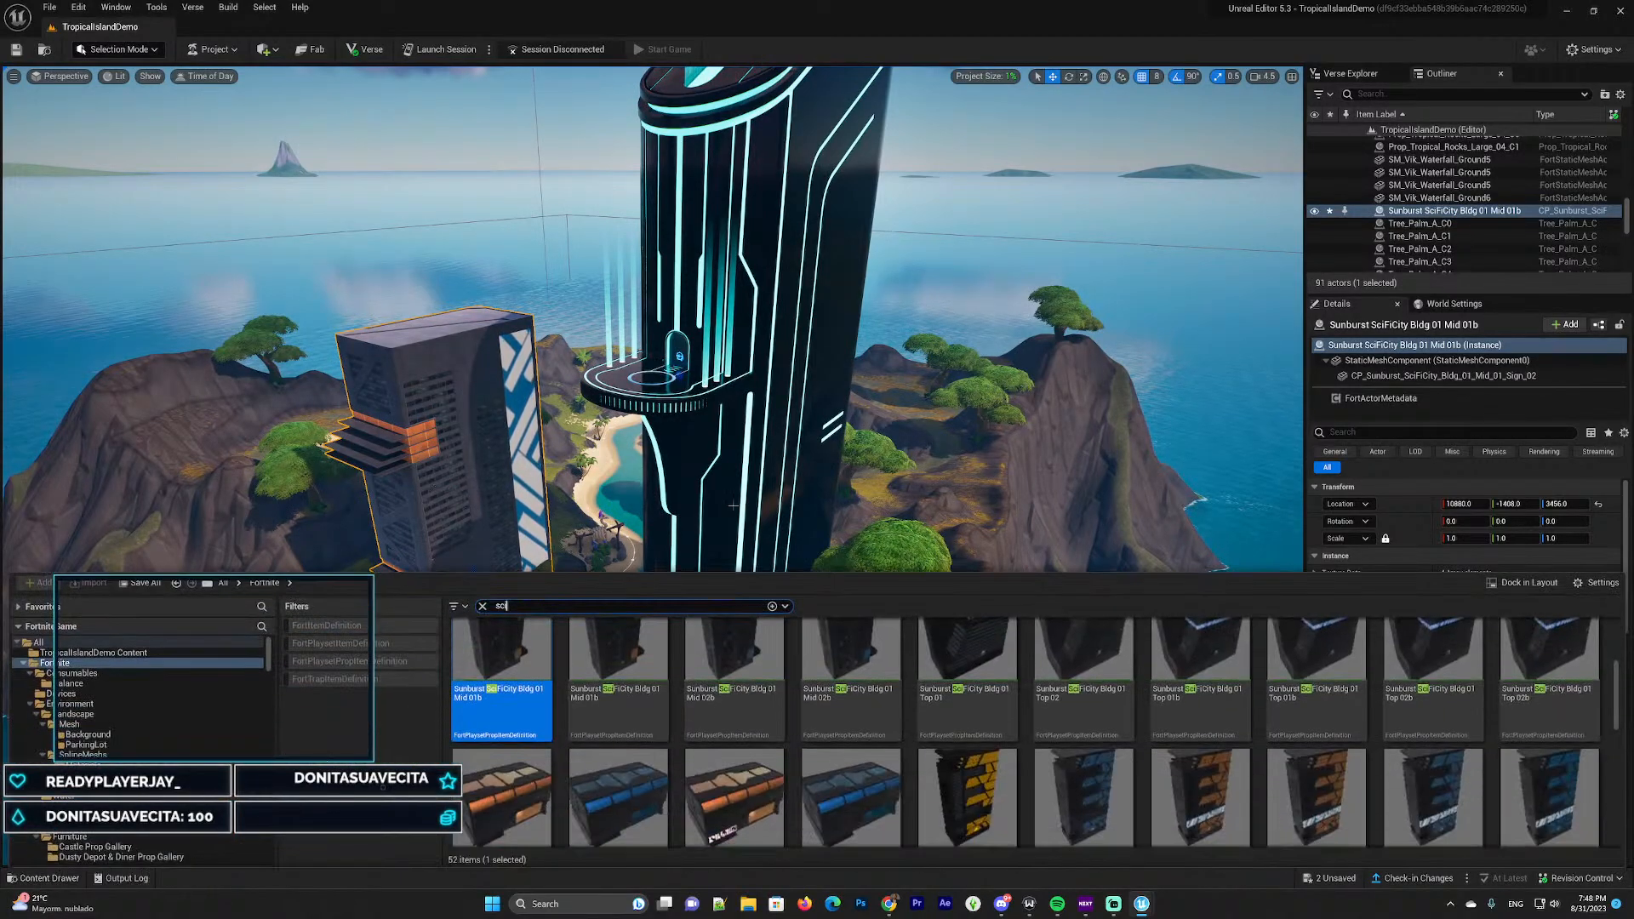
left_click(619, 651)
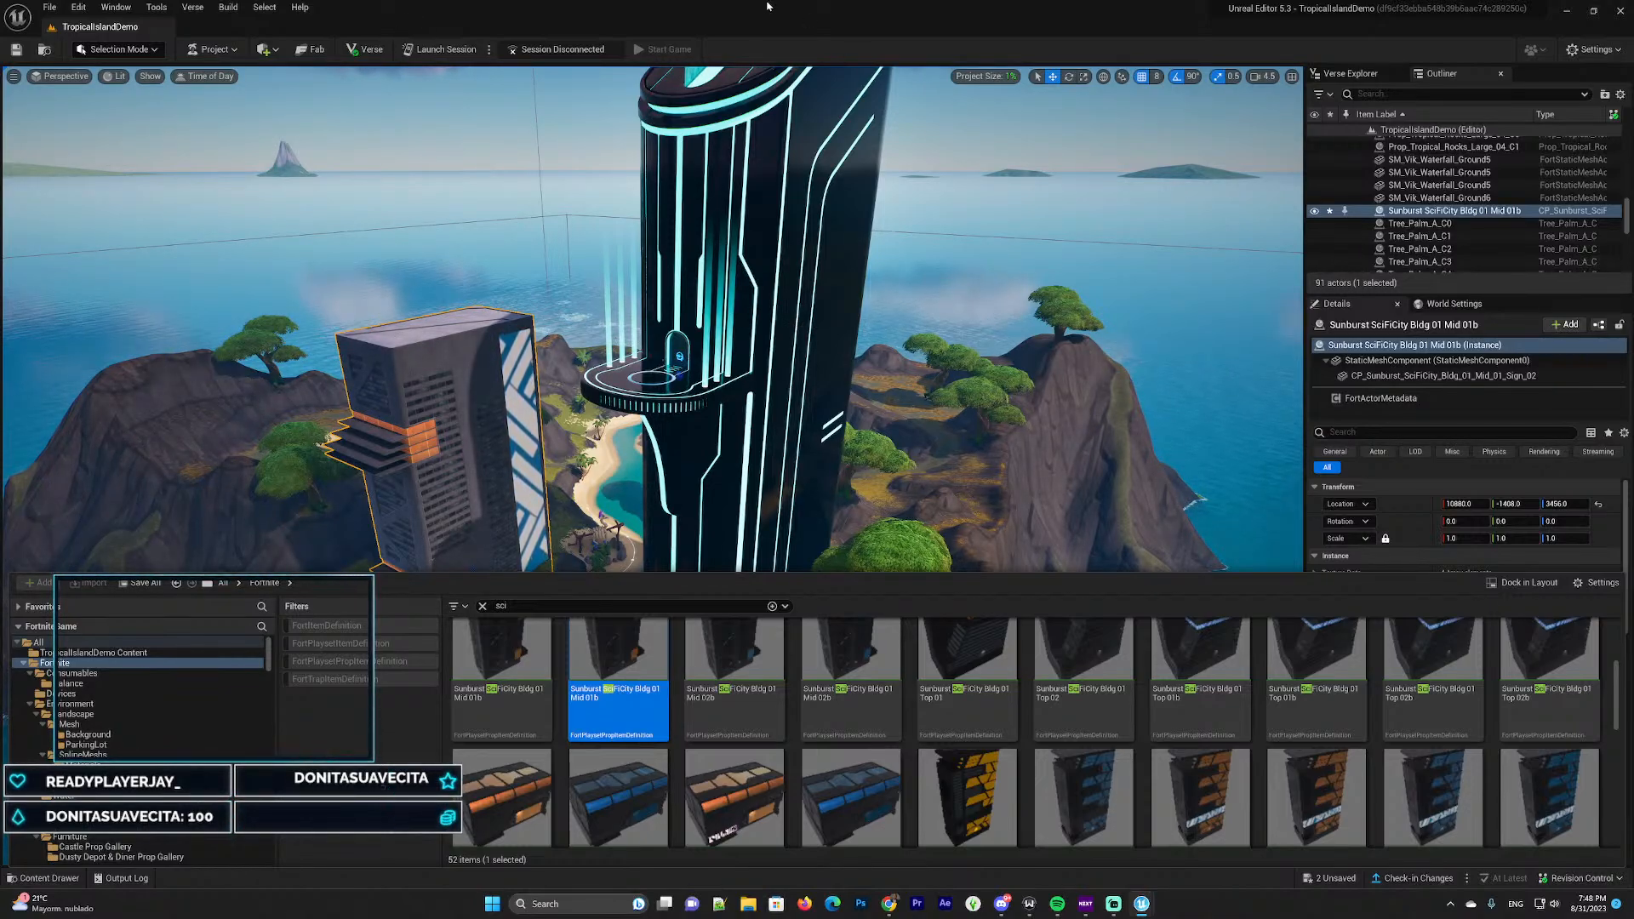
right_click_drag(721, 368, 162, 303)
key("w")
key("s")
key("d")
key("a")
key("s")
key("d")
key("w")
key("d")
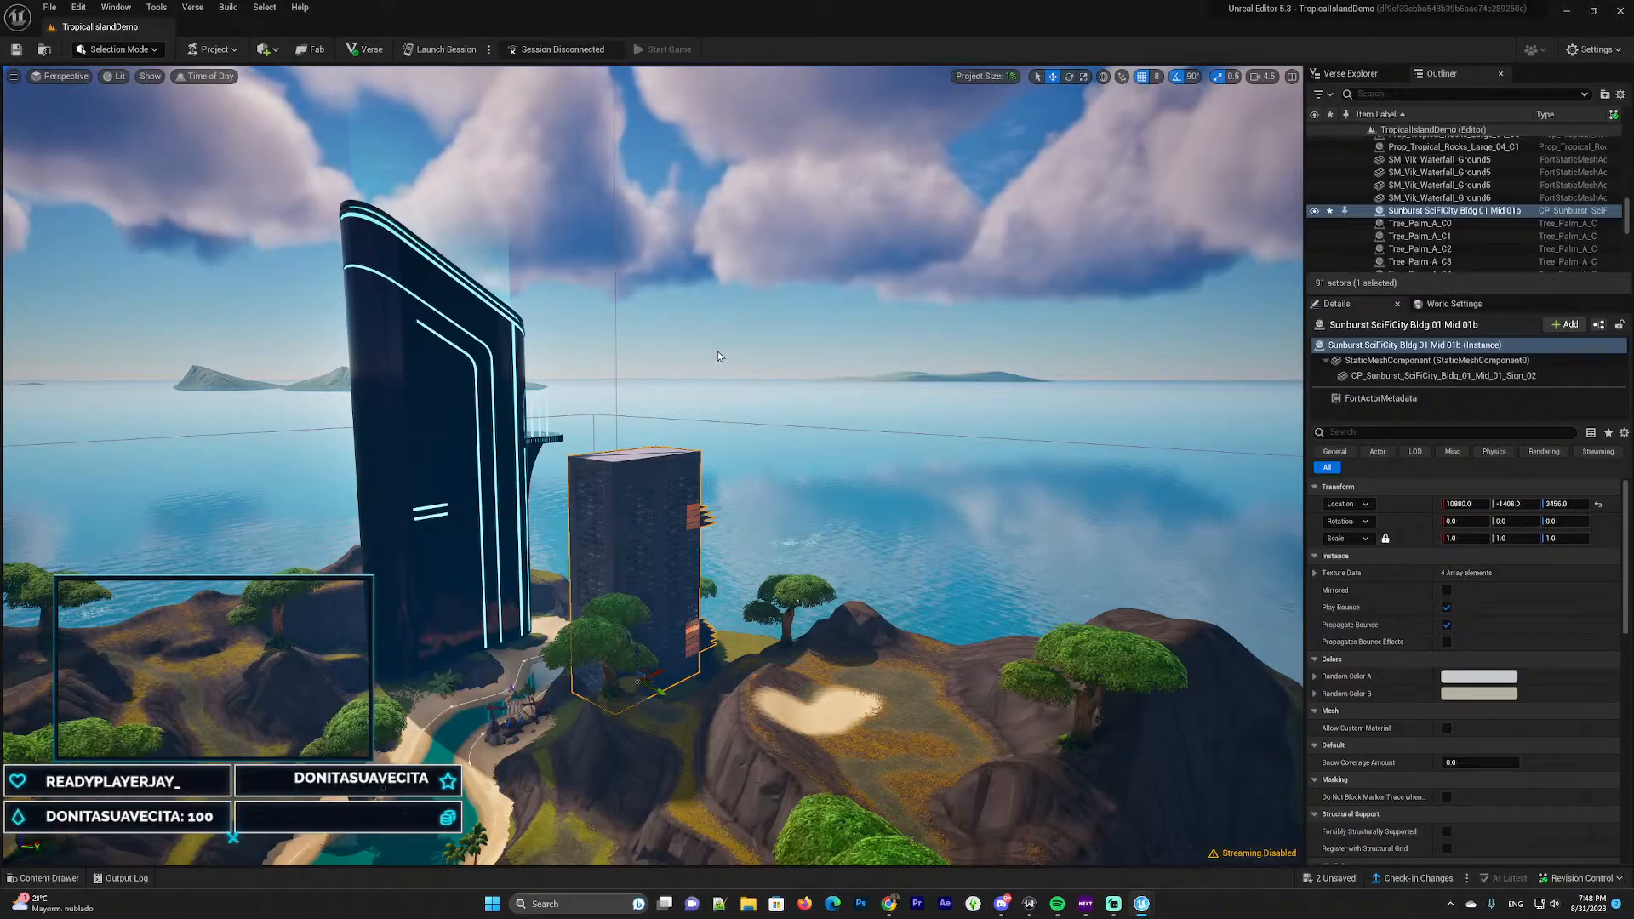
key("w")
key("d")
right_click_drag(720, 356, 681, 524)
key("a")
key("d")
key("d")
key("w")
key("a")
key("w")
key("w")
key("s")
key("w")
key("w")
key("s")
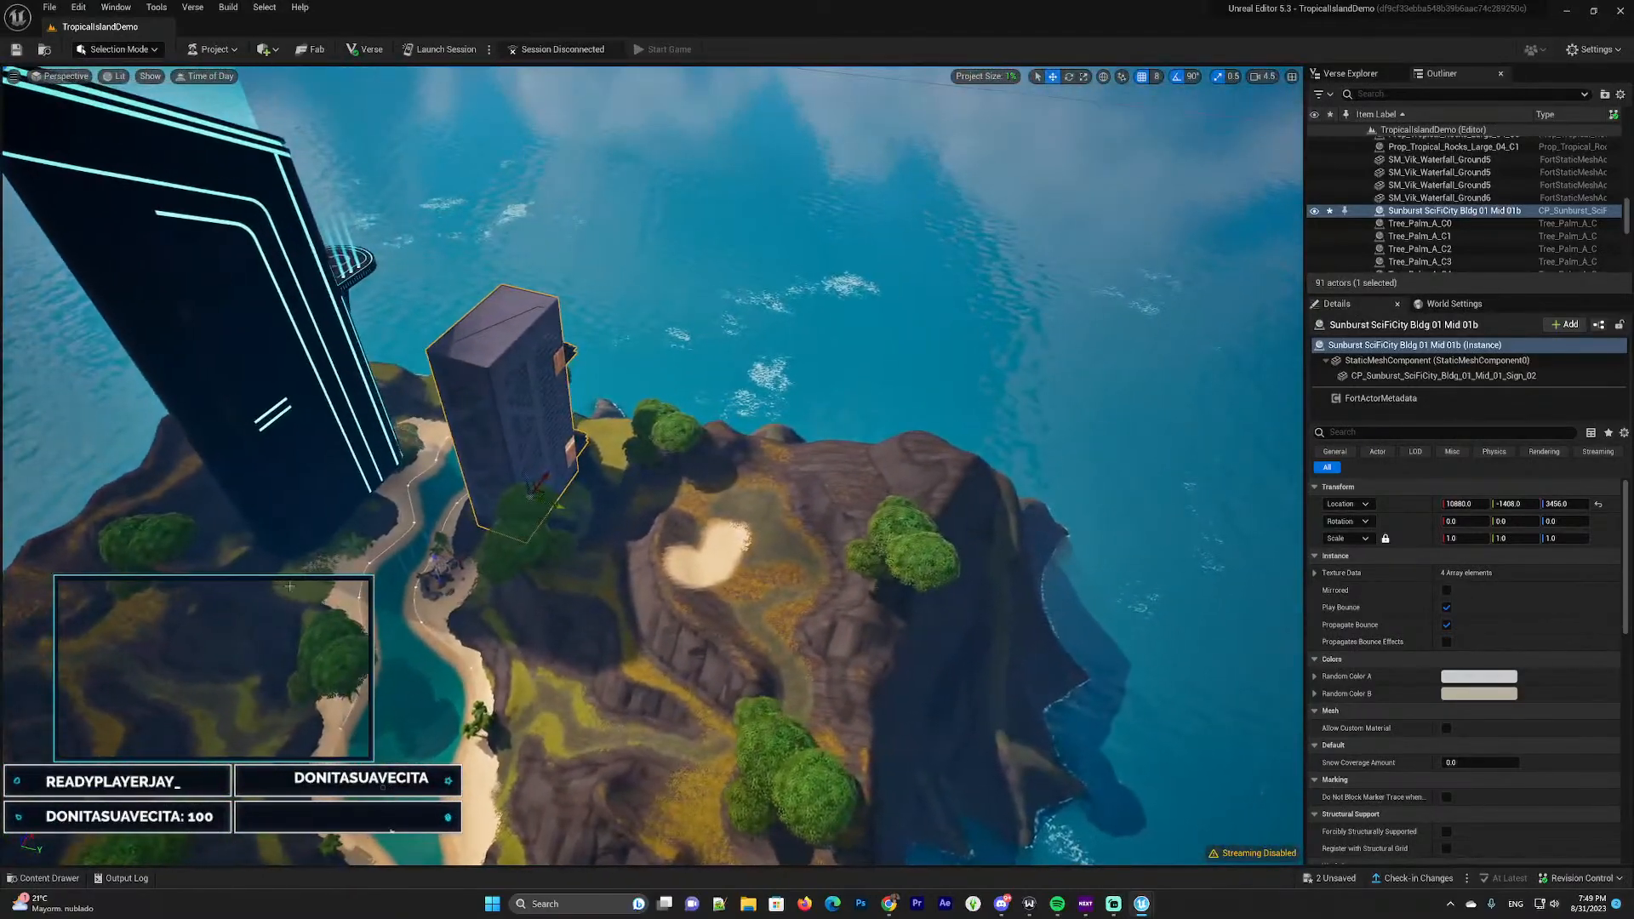
Open the Chapter 4 Jungle Nature Gallery with the "sci" search still applied, and close the content browser
left_click(70, 878)
scroll(906, 728, "down", 6)
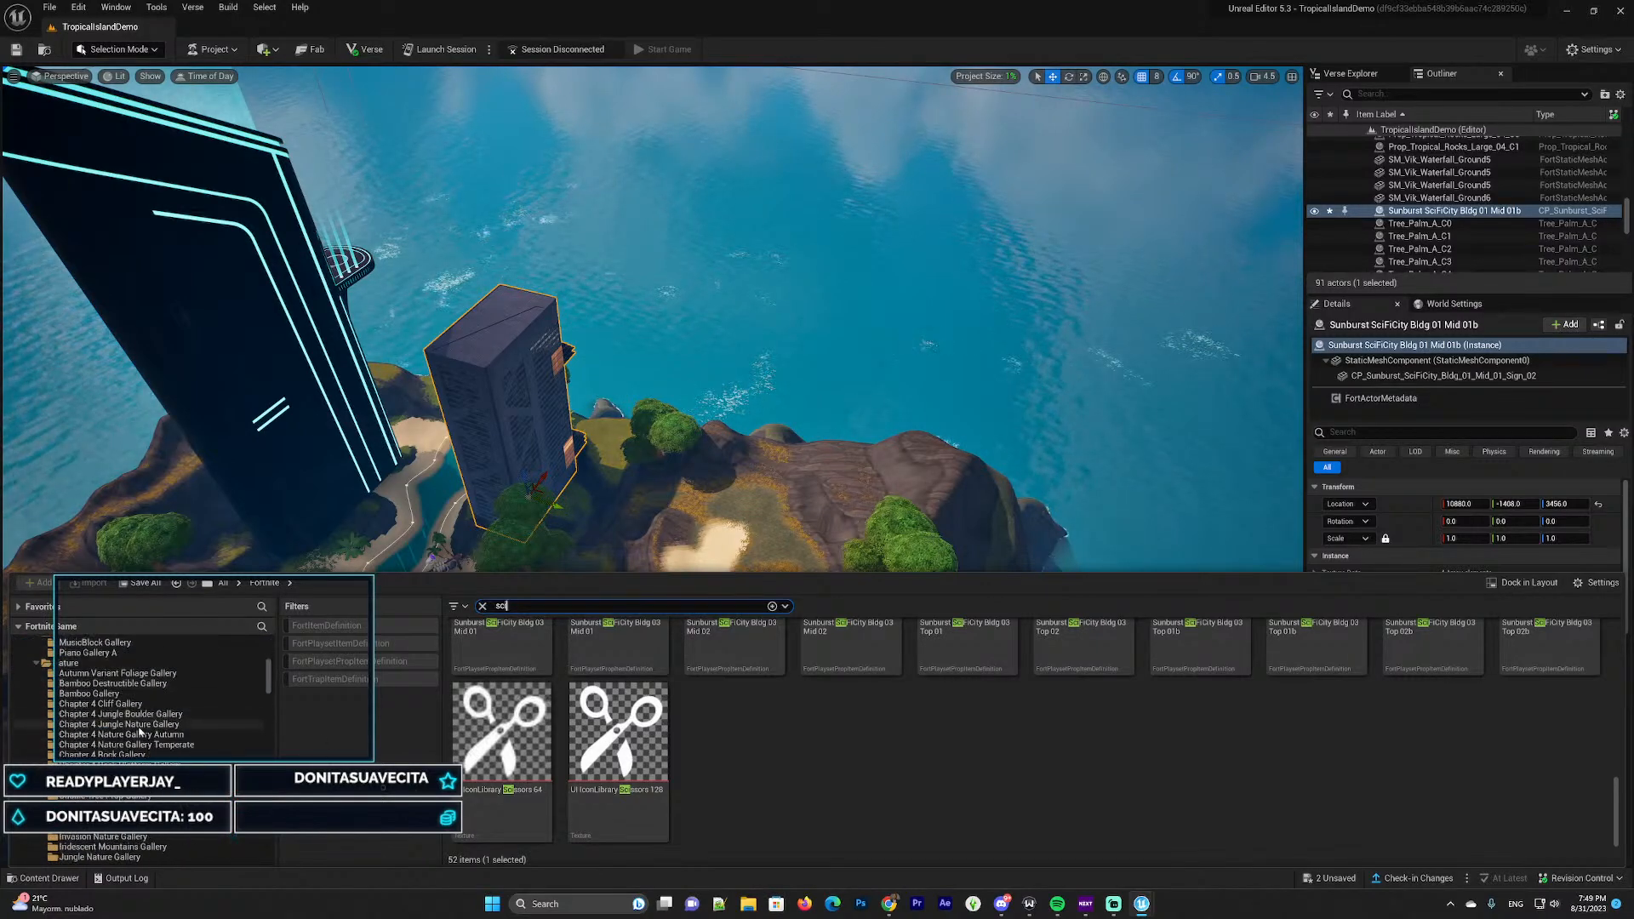
left_click(140, 724)
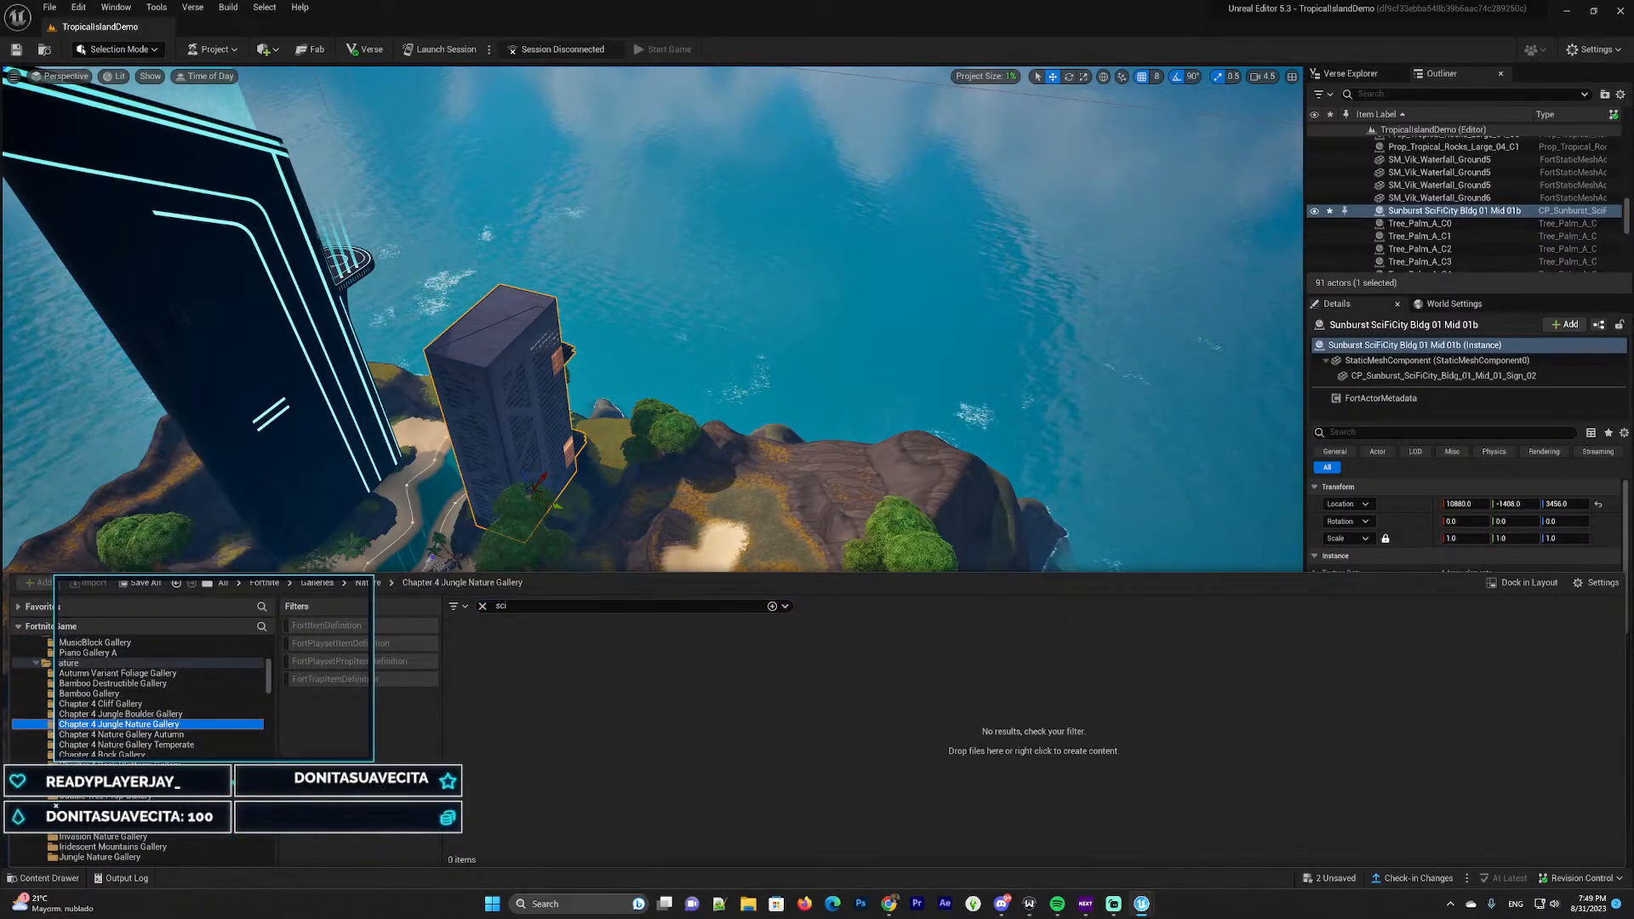
left_click(50, 885)
Survey the island's hills and river from beside the smaller sci-fi building and from the far end of the river
right_click_drag(792, 412, 710, 415)
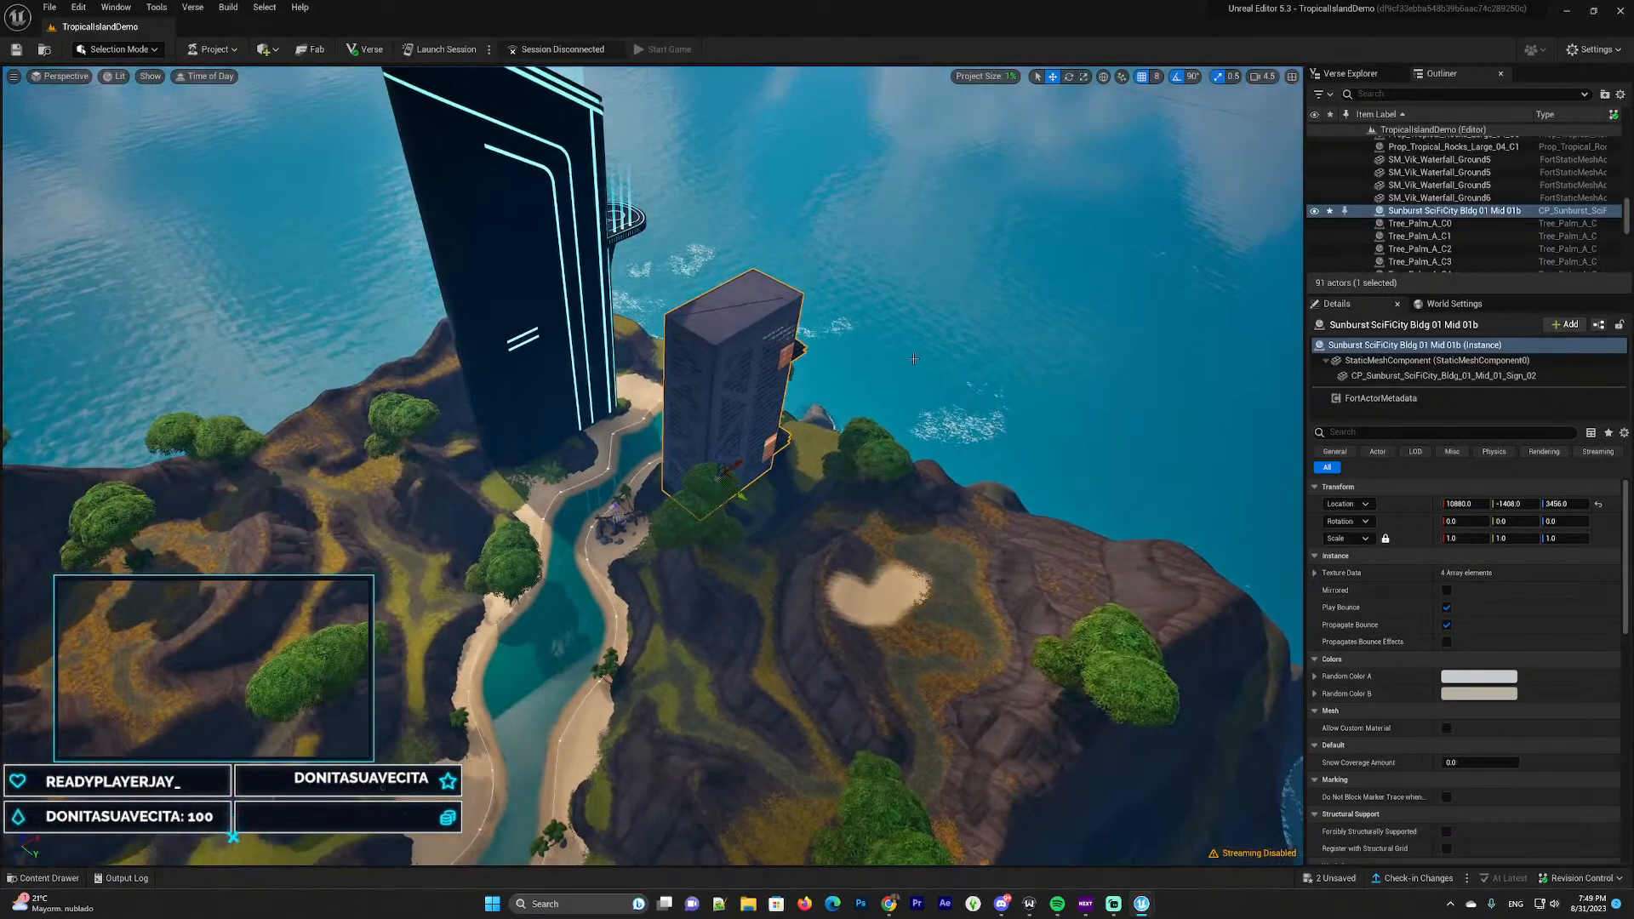
right_click_drag(913, 358, 955, 353)
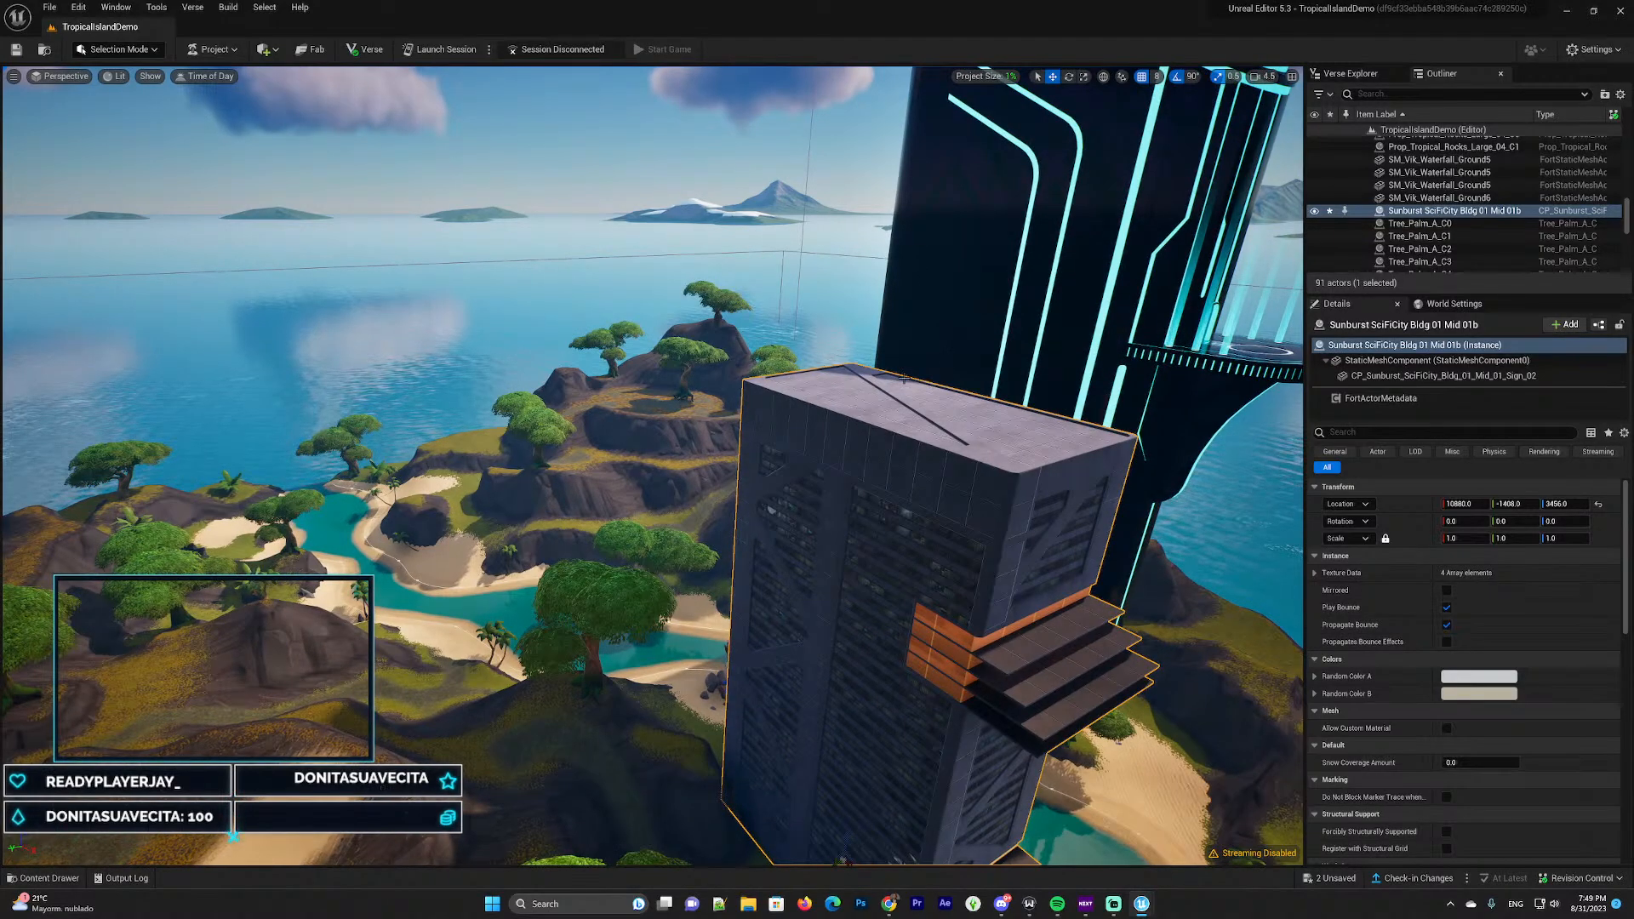
right_click_drag(743, 330, 671, 315)
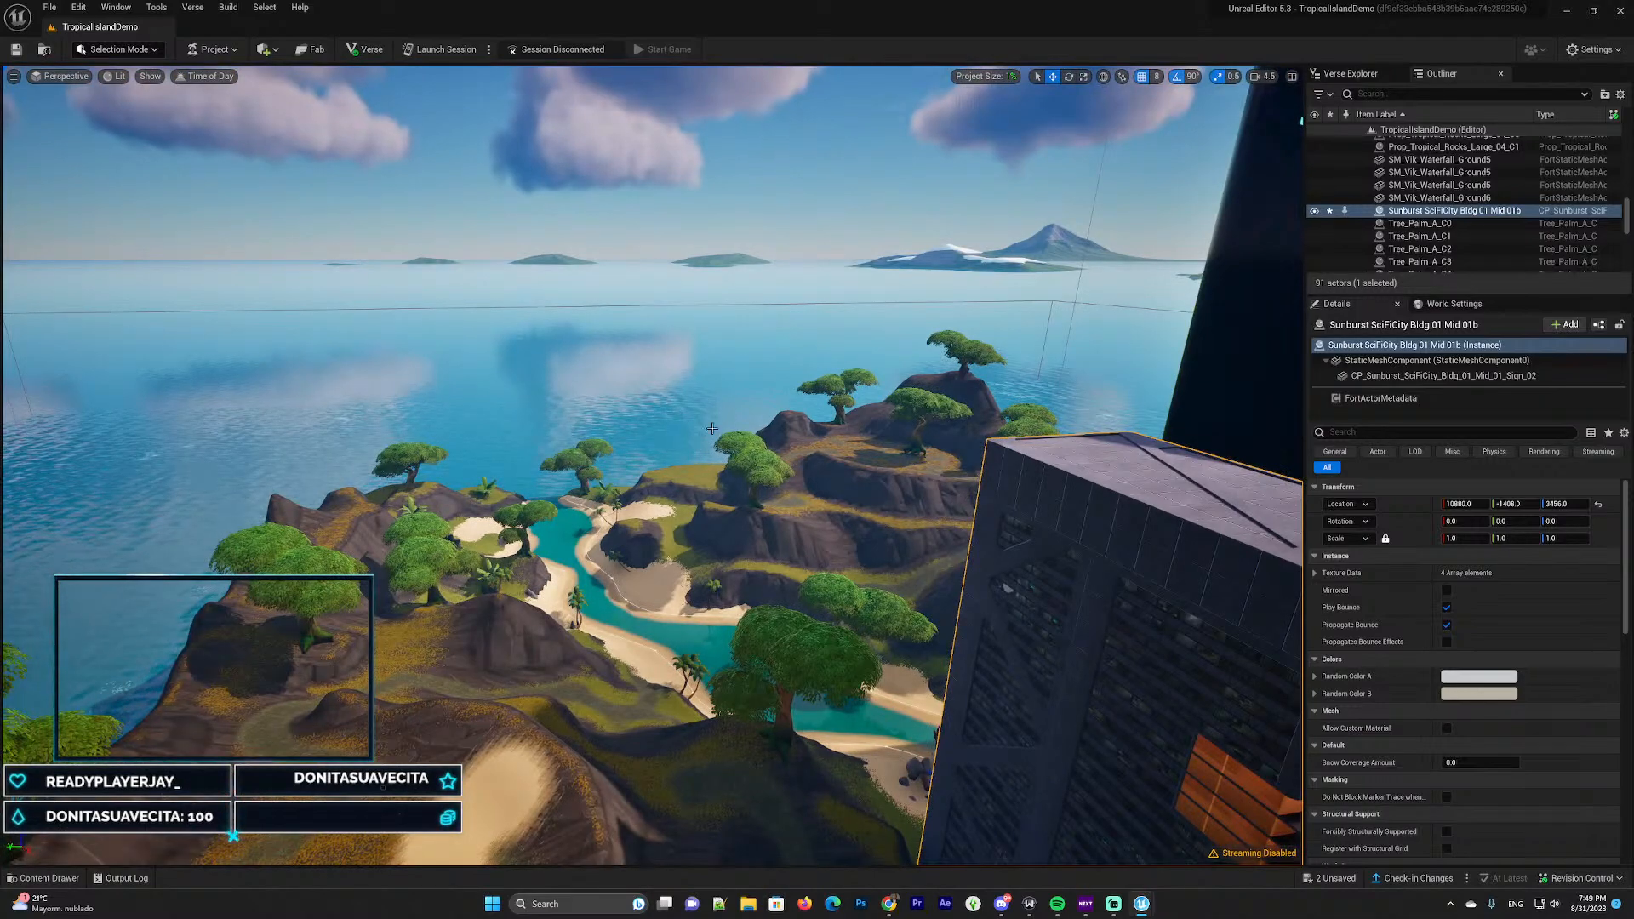
right_click_drag(711, 428, 717, 425)
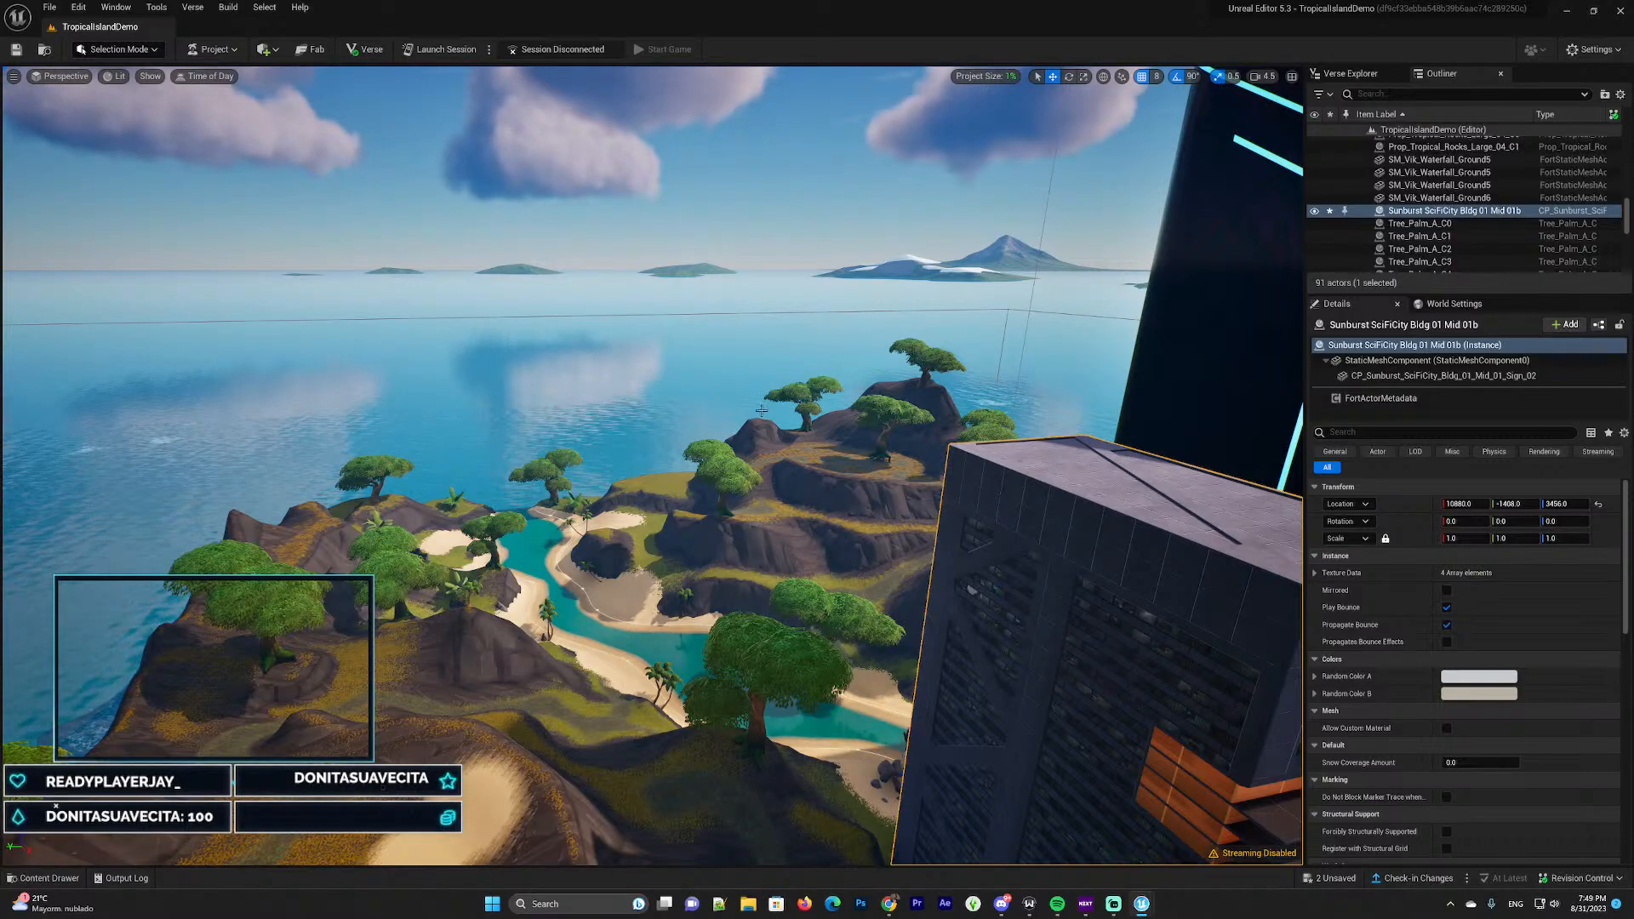
right_click_drag(760, 410, 738, 441)
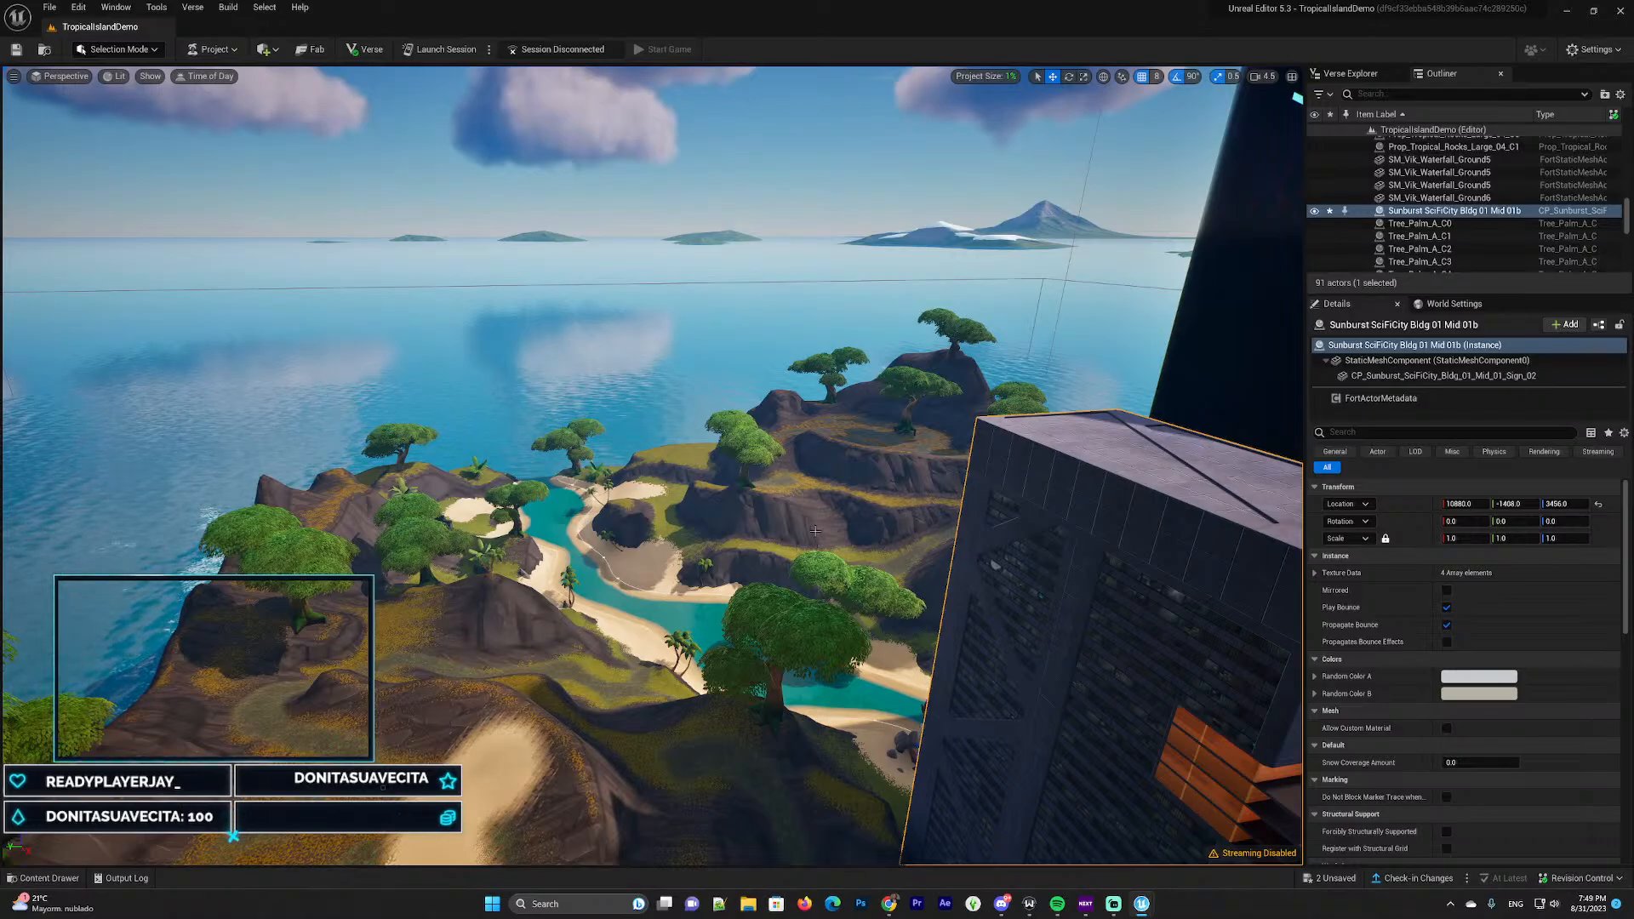
right_click_drag(815, 531, 773, 518)
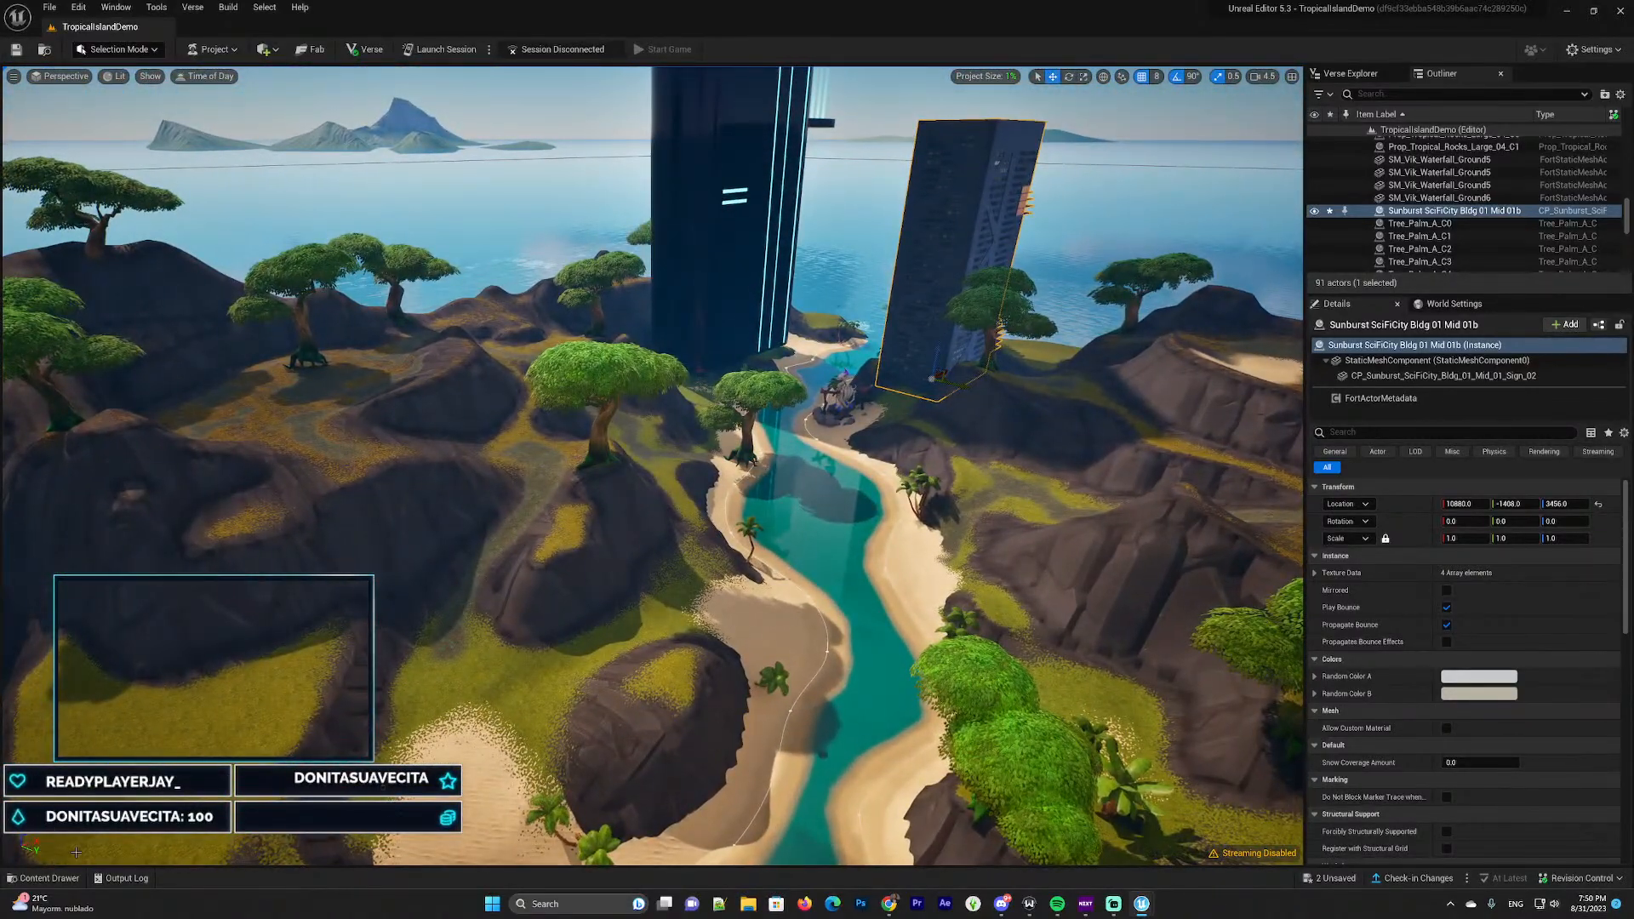
Find the Meteor Particle Gallery among the Props galleries and clear the "sci" search to list its effects
left_click(42, 877)
type("sci")
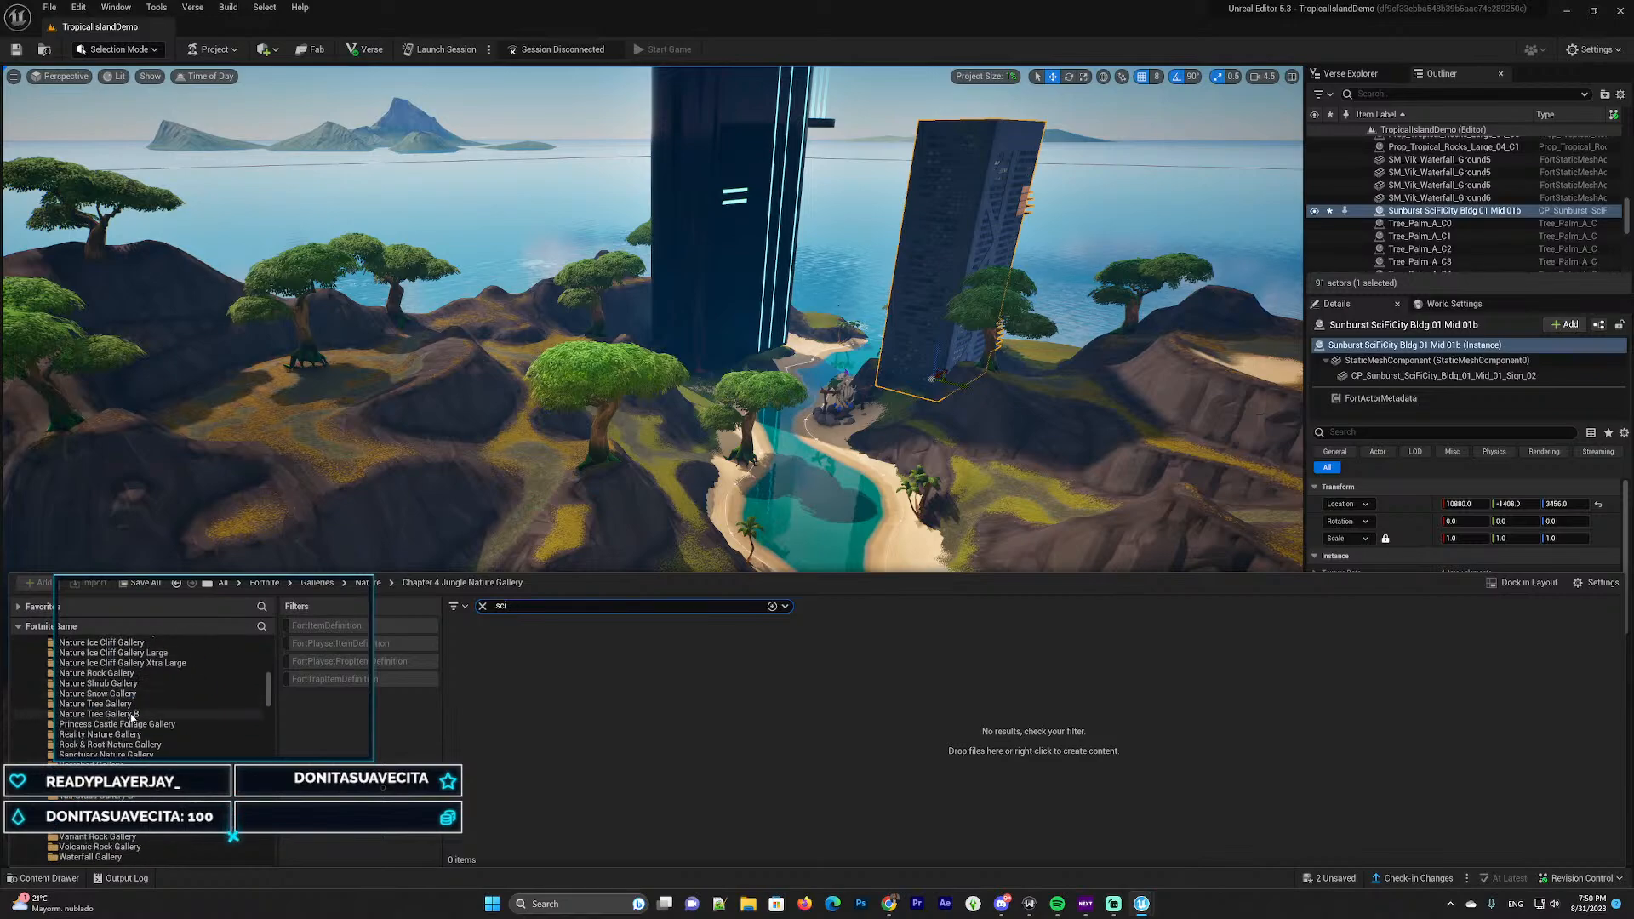
scroll(132, 717, "down", 10)
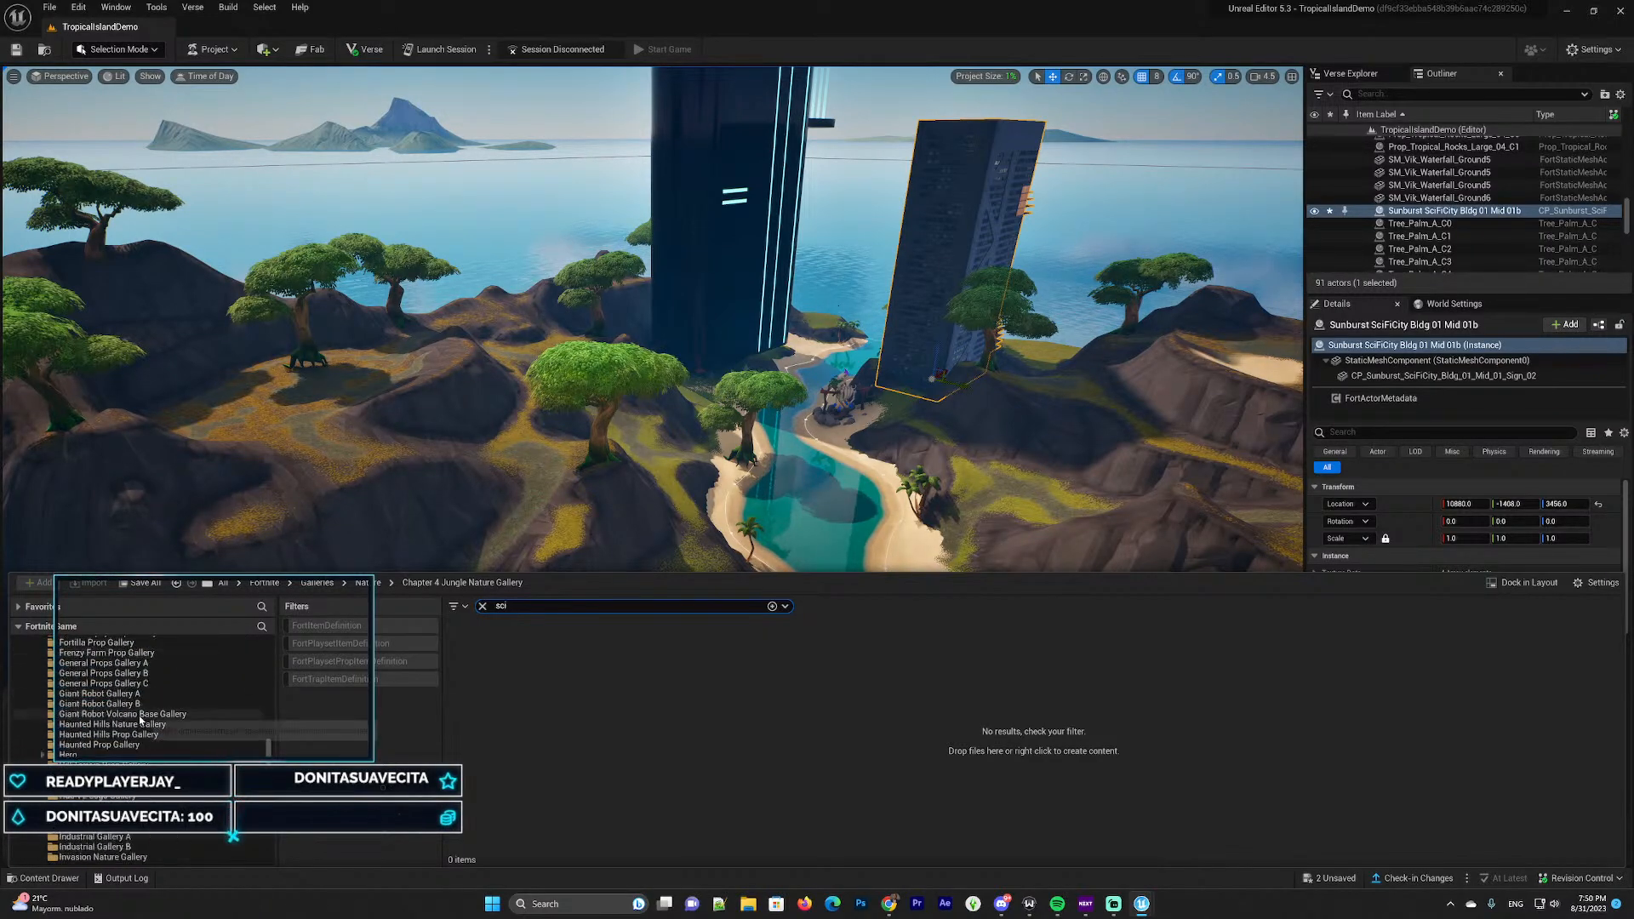
scroll(143, 721, "down", 3)
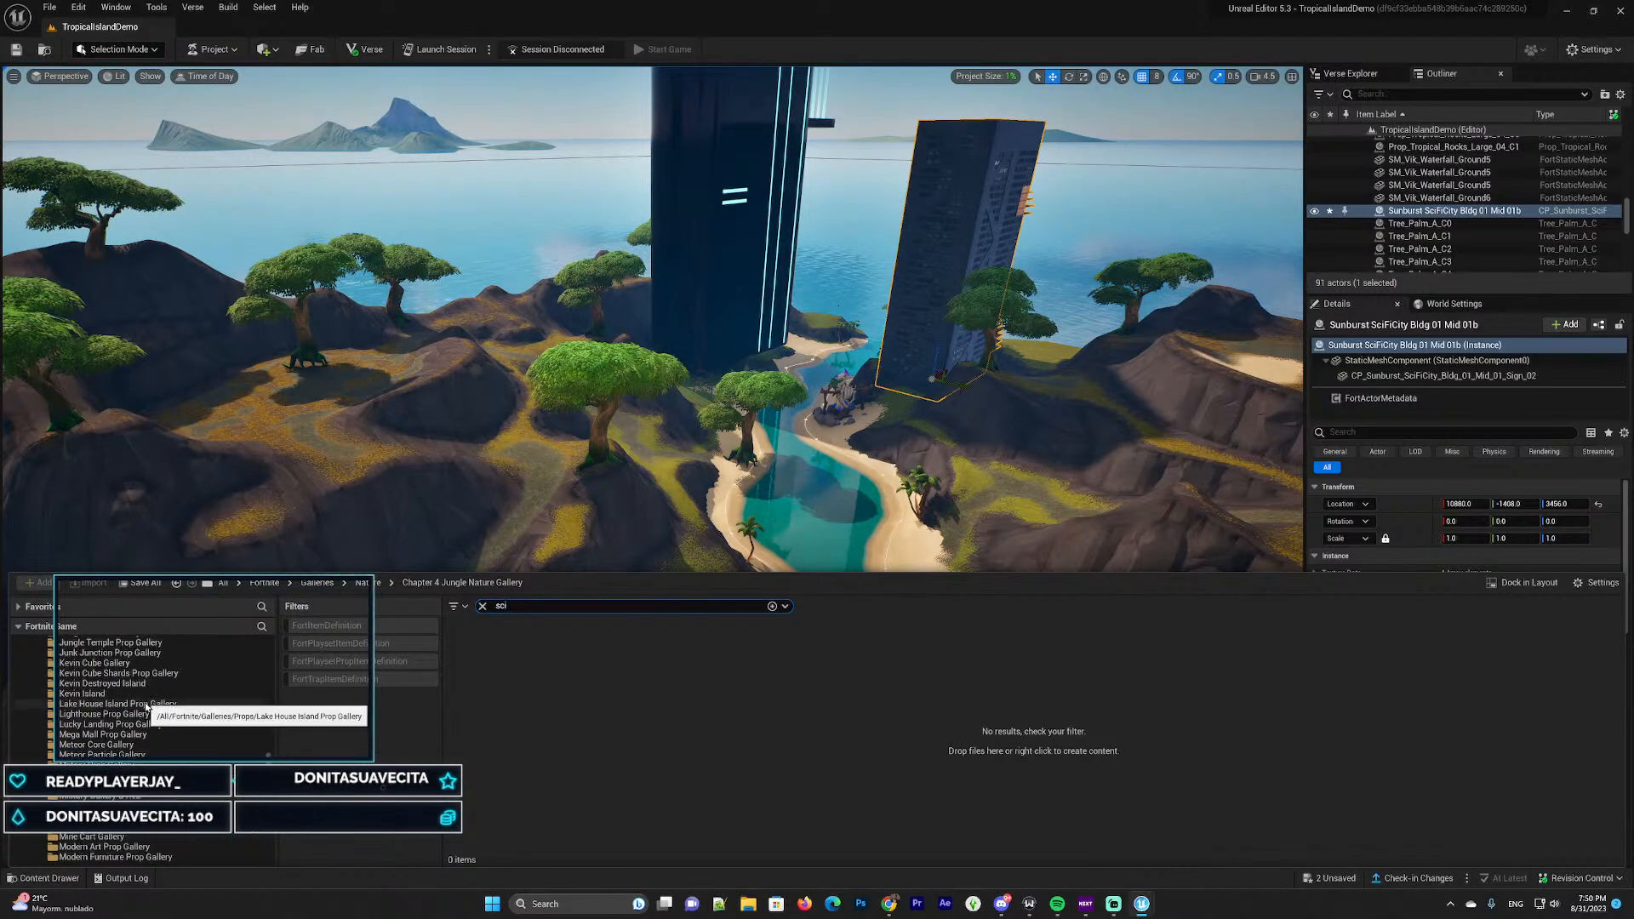
scroll(146, 713, "up", 1)
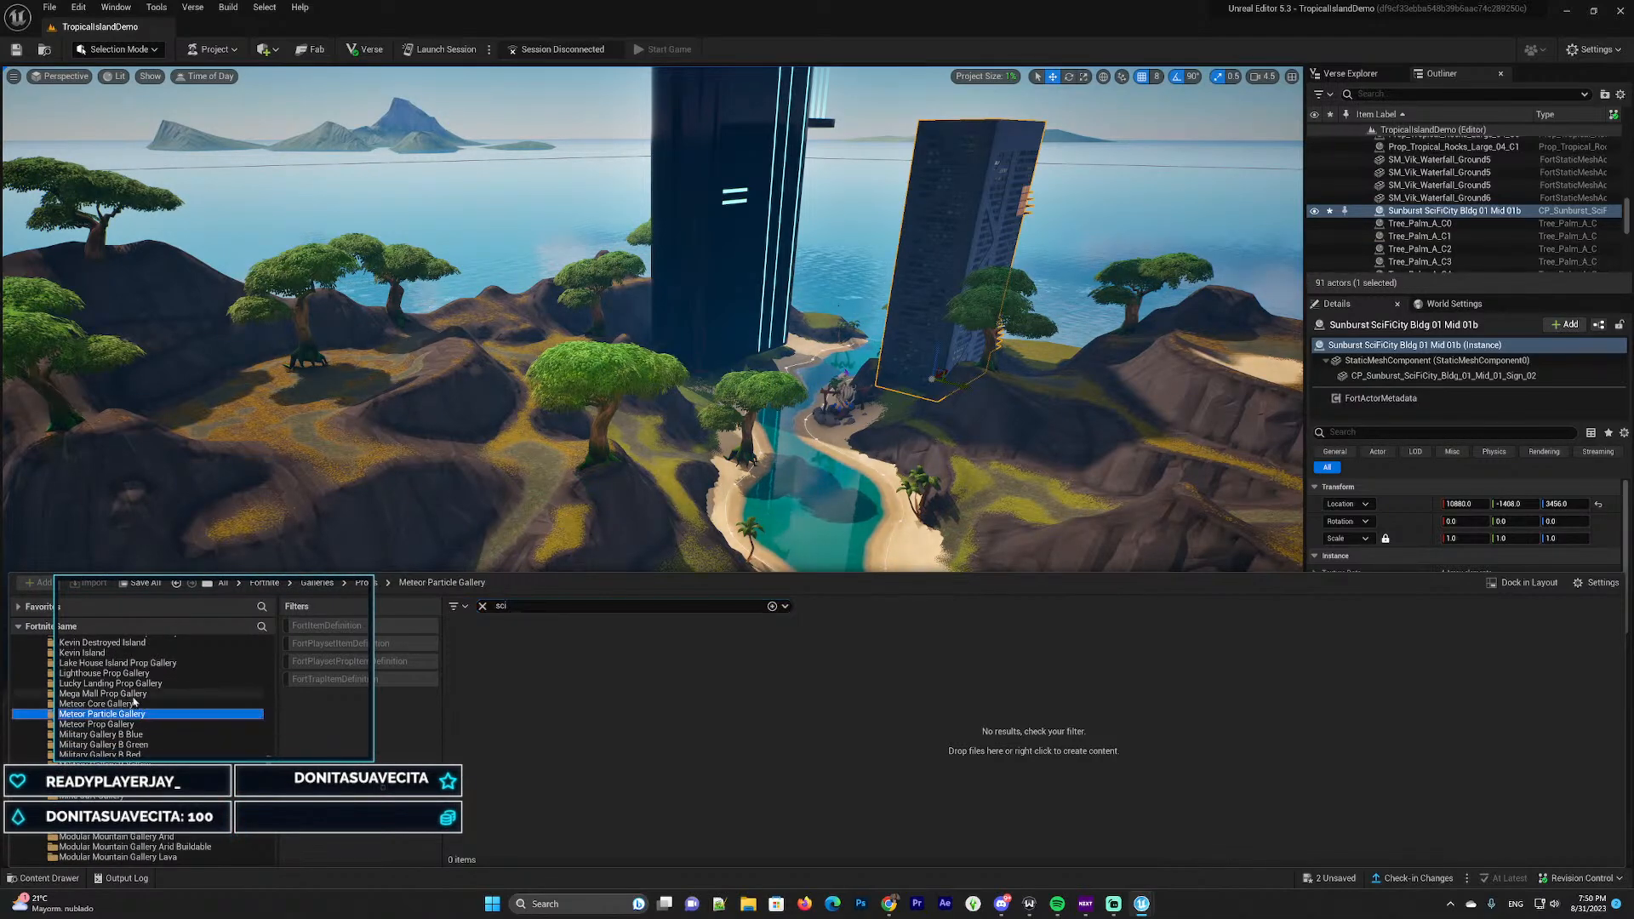
left_click(483, 606)
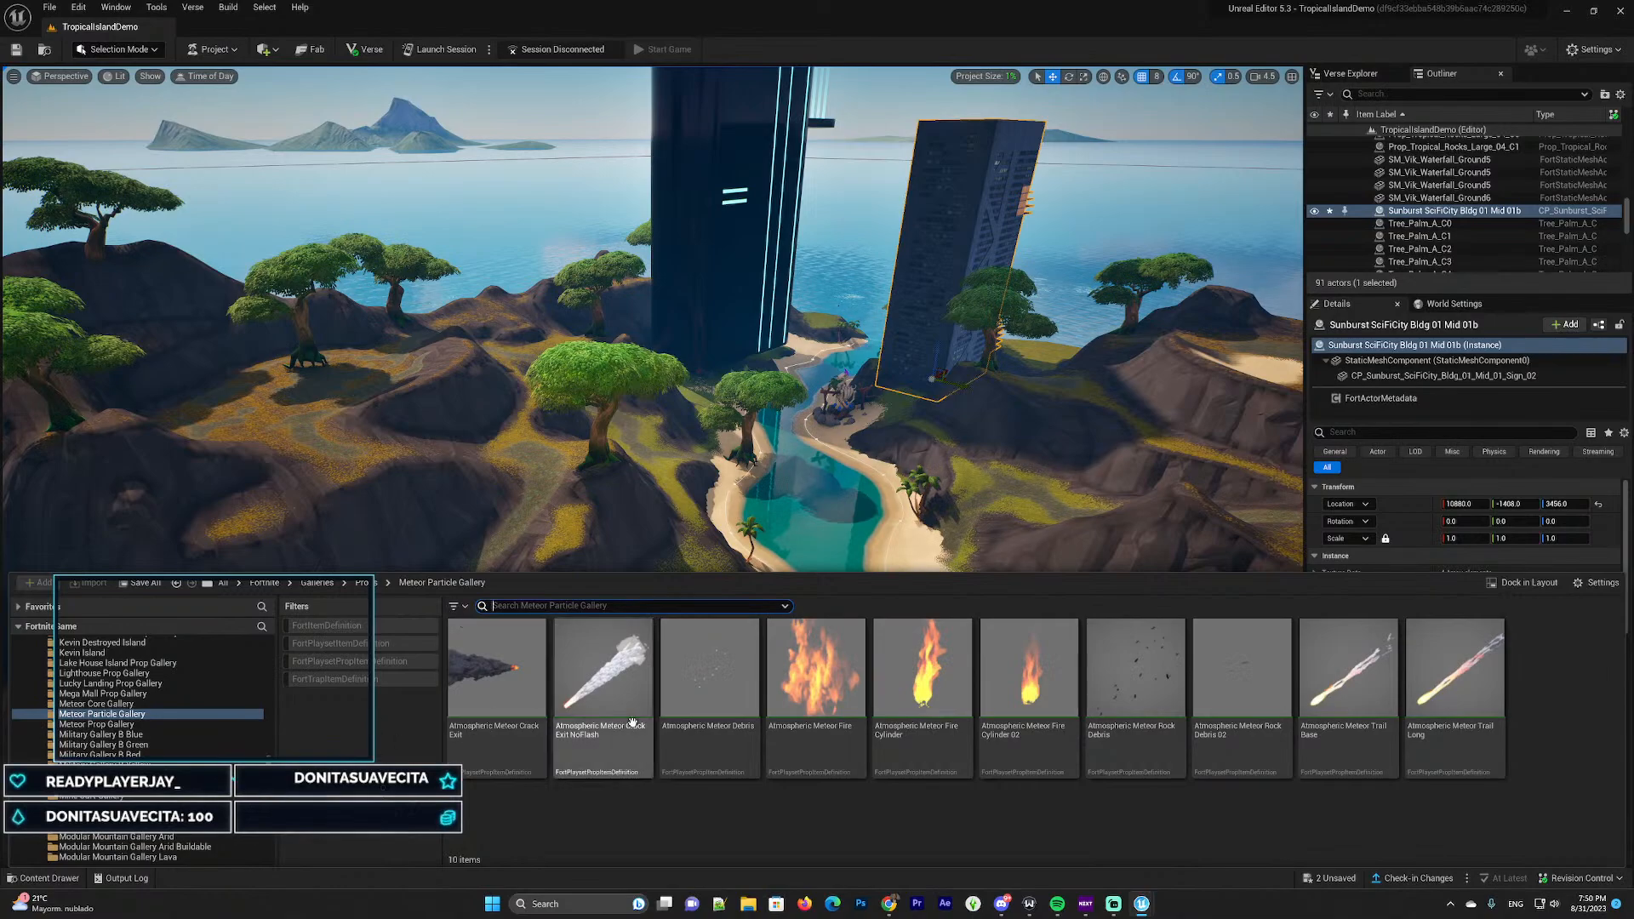
Browse the Props galleries from Meteor Particle through Military Gallery B Red to Modular Mountain Gallery Temperate Buildable
key("Down")
key("Down")
key("Down")
key("Down")
key("Down")
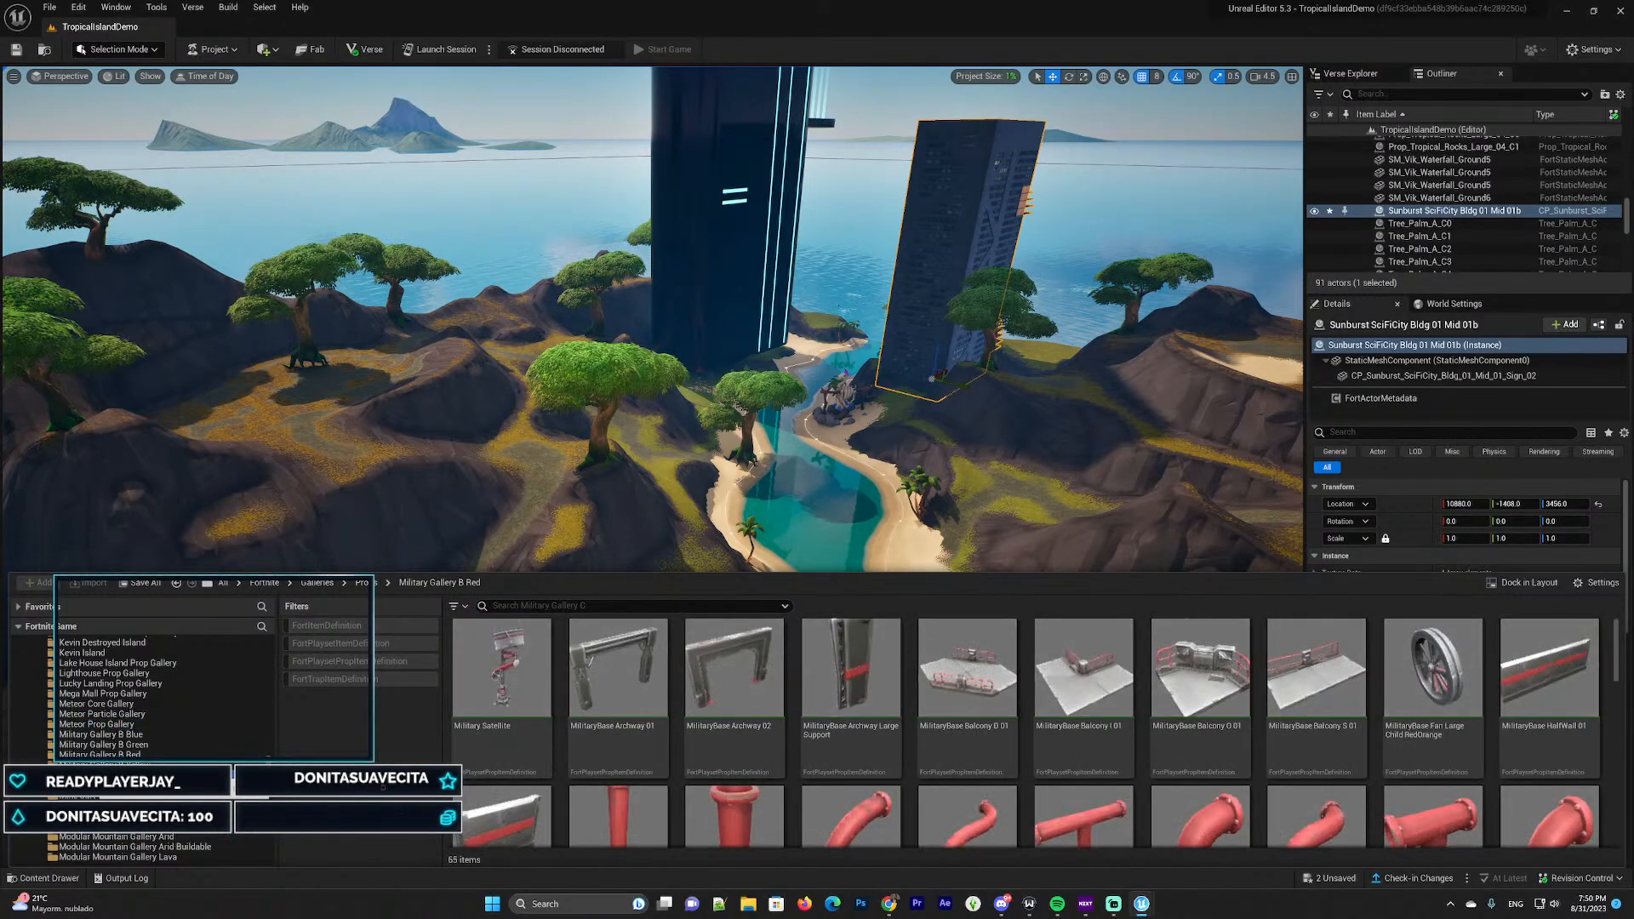
key("Down")
key("Down")
key("Down")
key("Down")
key("Down")
key("Down")
key("Down")
key("Down")
key("Down")
key("Down")
key("Down")
key("Down")
key("Down")
key("Down")
key("Down")
key("Down")
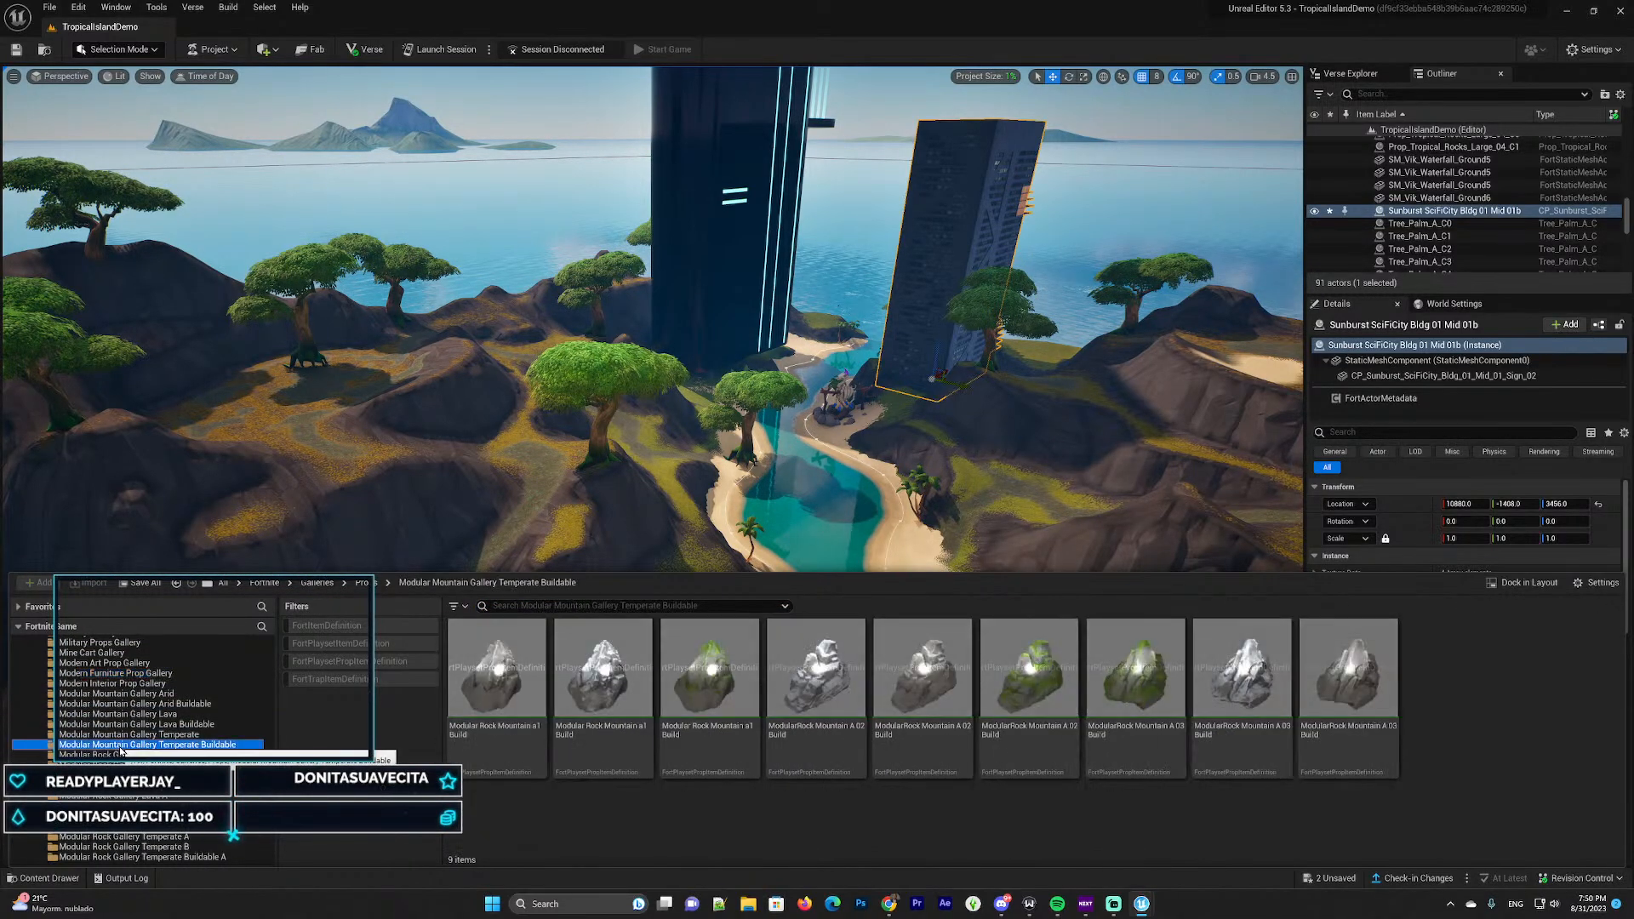
Look through the nature prop galleries, including Nature Ice Cliff Gallery Xtra Large and Nature Rock Gallery
key("Down")
key("Down")
key("Down")
key("Down")
key("Down")
key("Down")
key("Down")
key("Down")
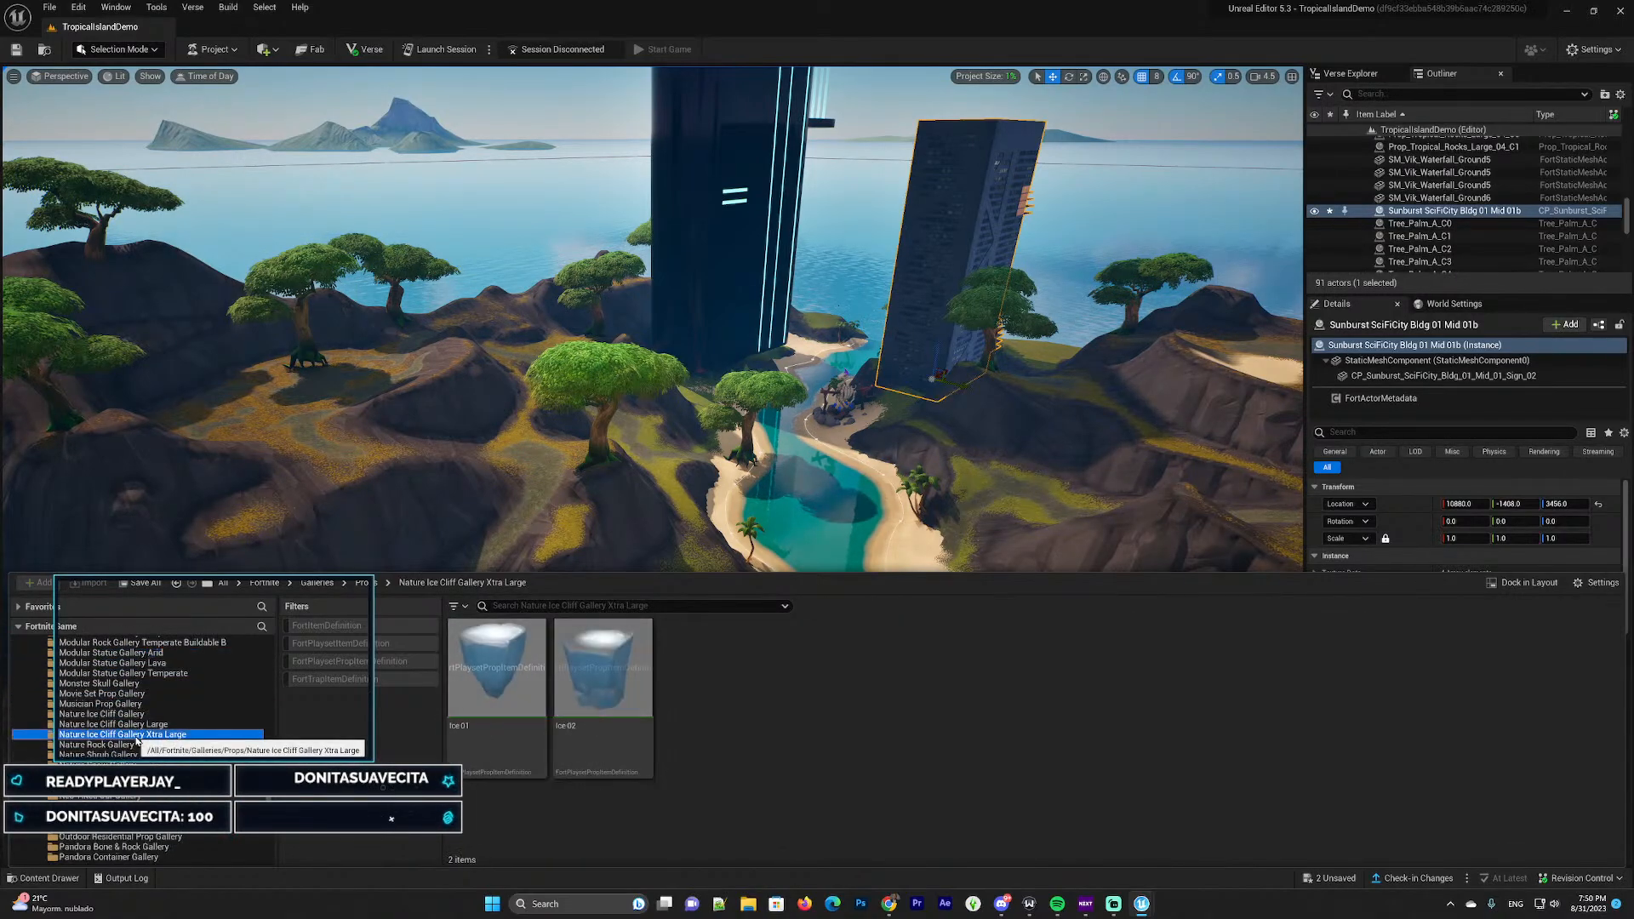
key("Down")
key("Down")
key("Down")
key("Down")
key("Down")
key("Down")
key("Down")
key("Down")
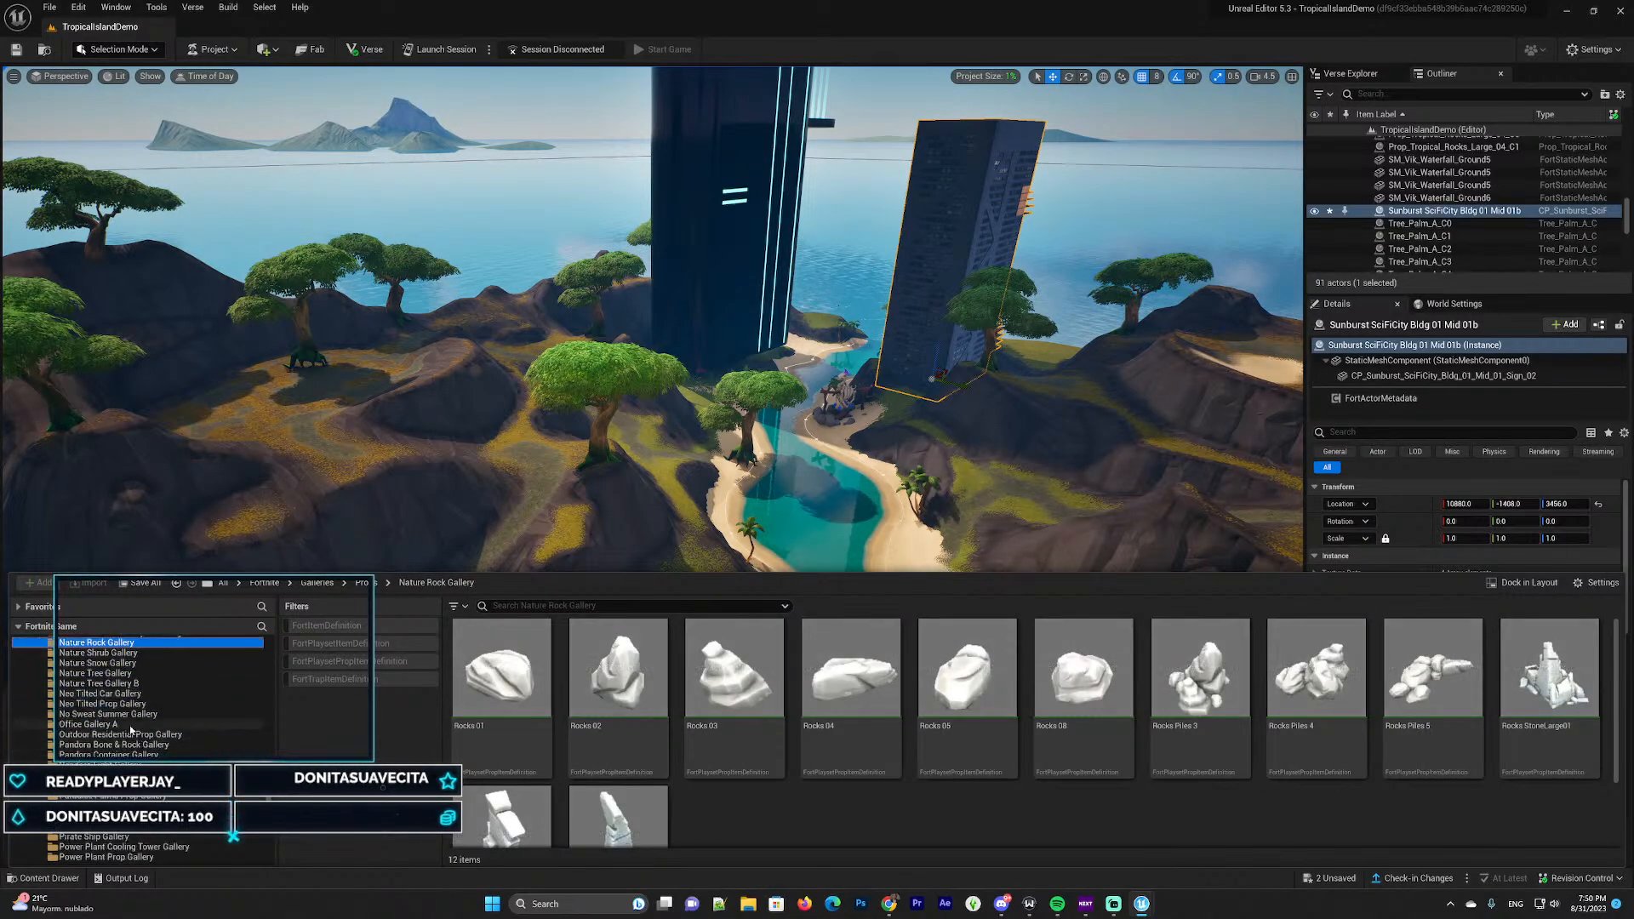
View the Office Gallery A, Parkour Gallery and Pueblo Prop Gallery contents, and close the content browser
scroll(112, 681, "down", 3)
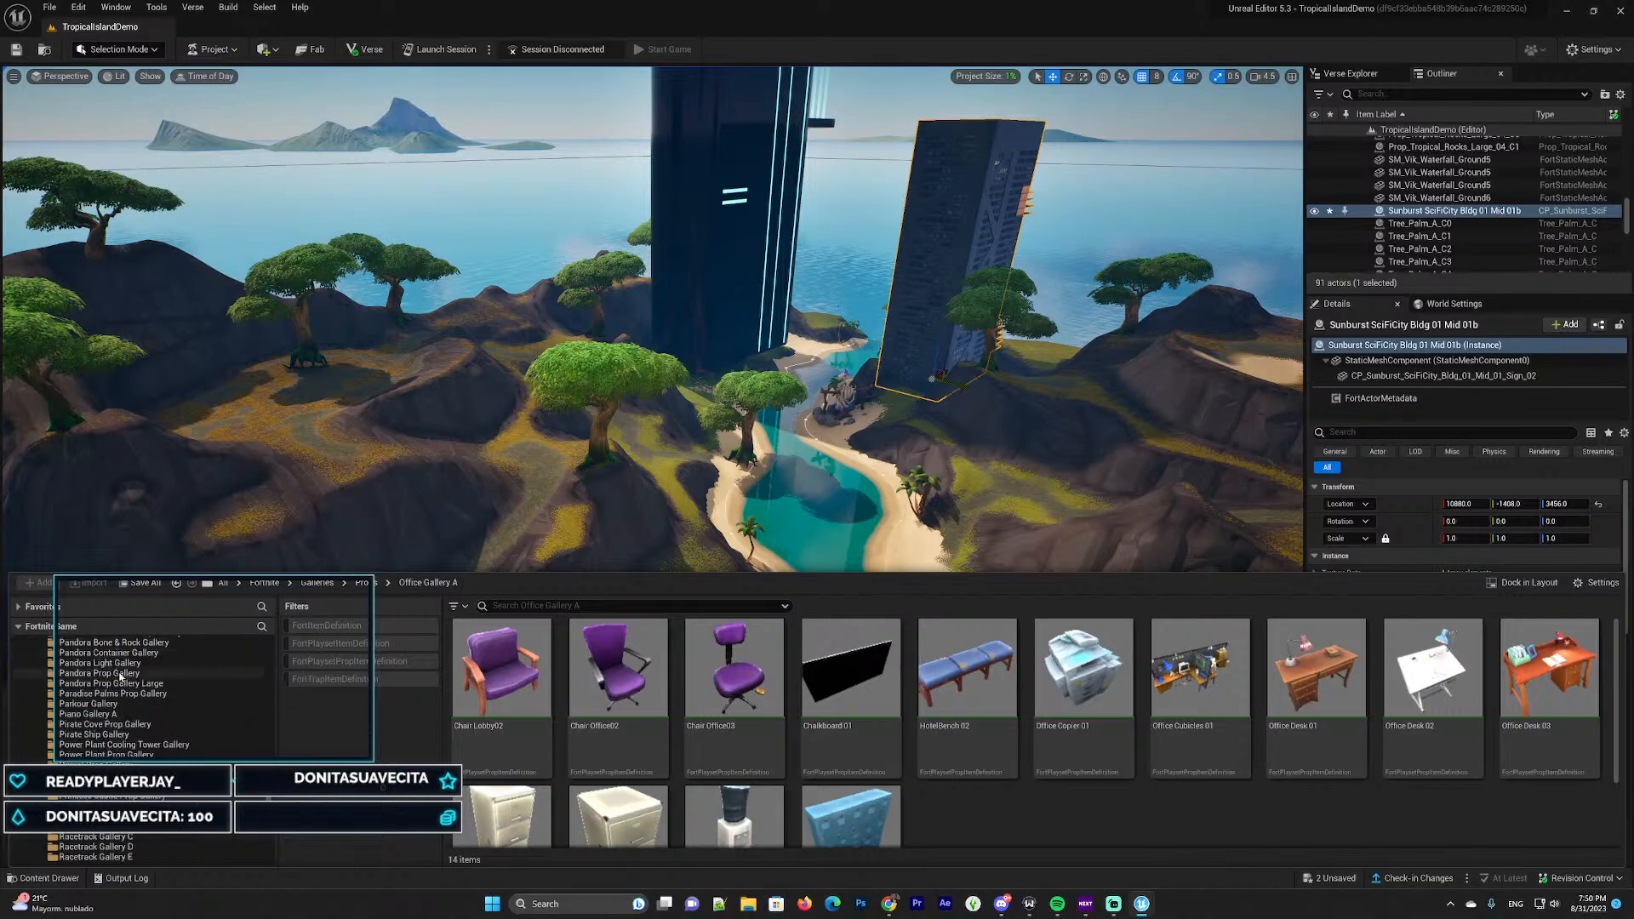
left_click(113, 683)
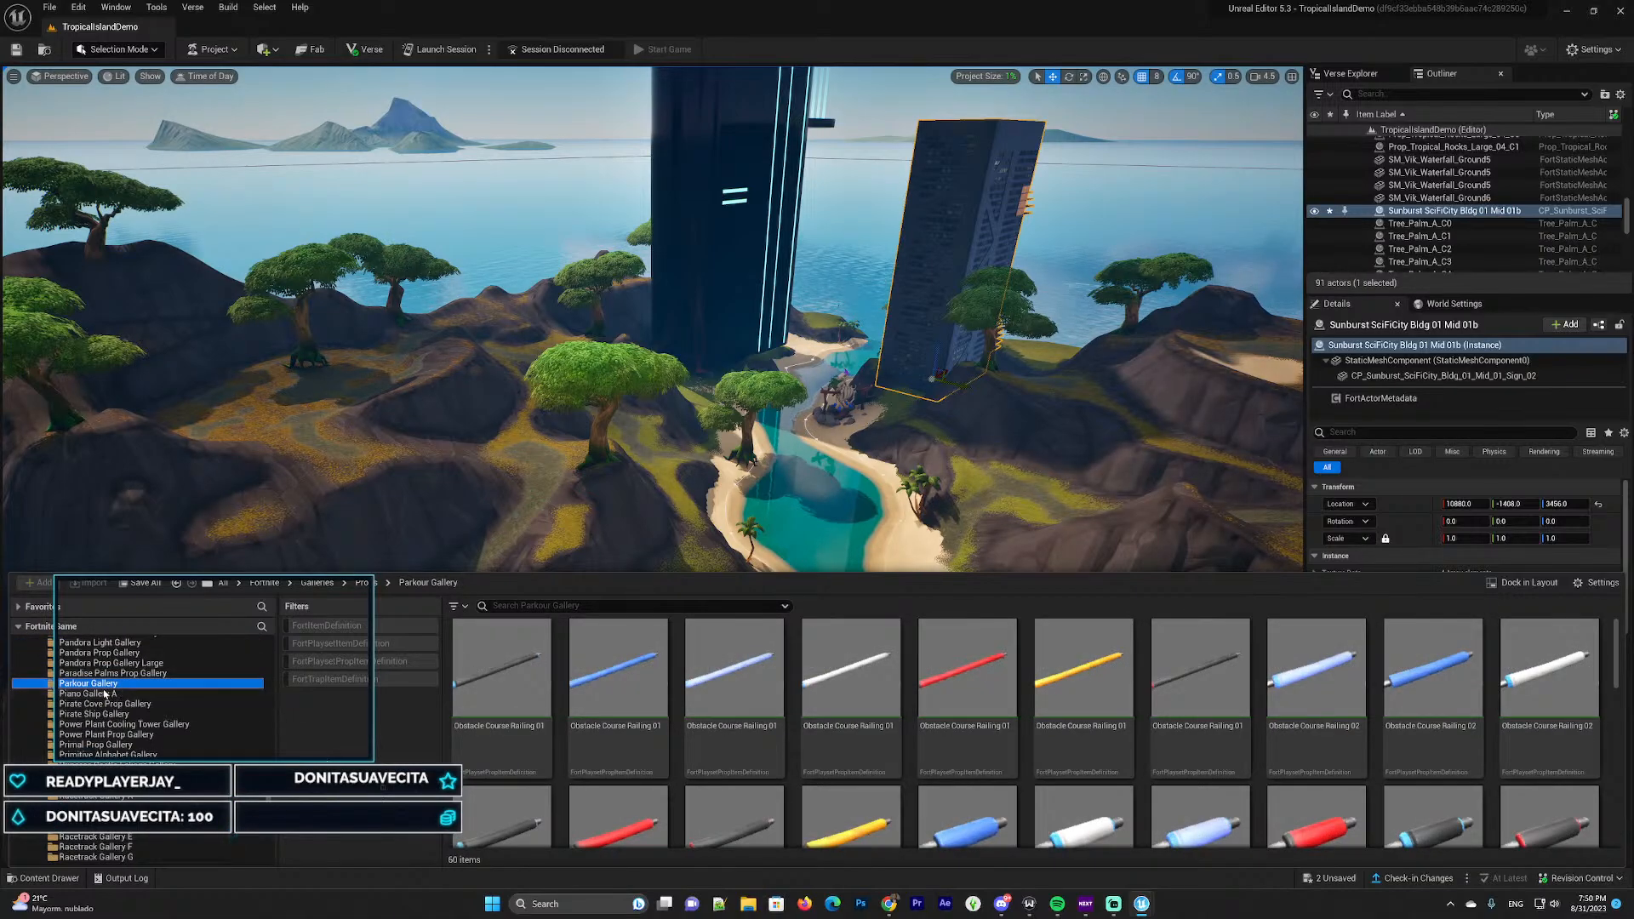
scroll(91, 703, "down", 3)
left_click(128, 705)
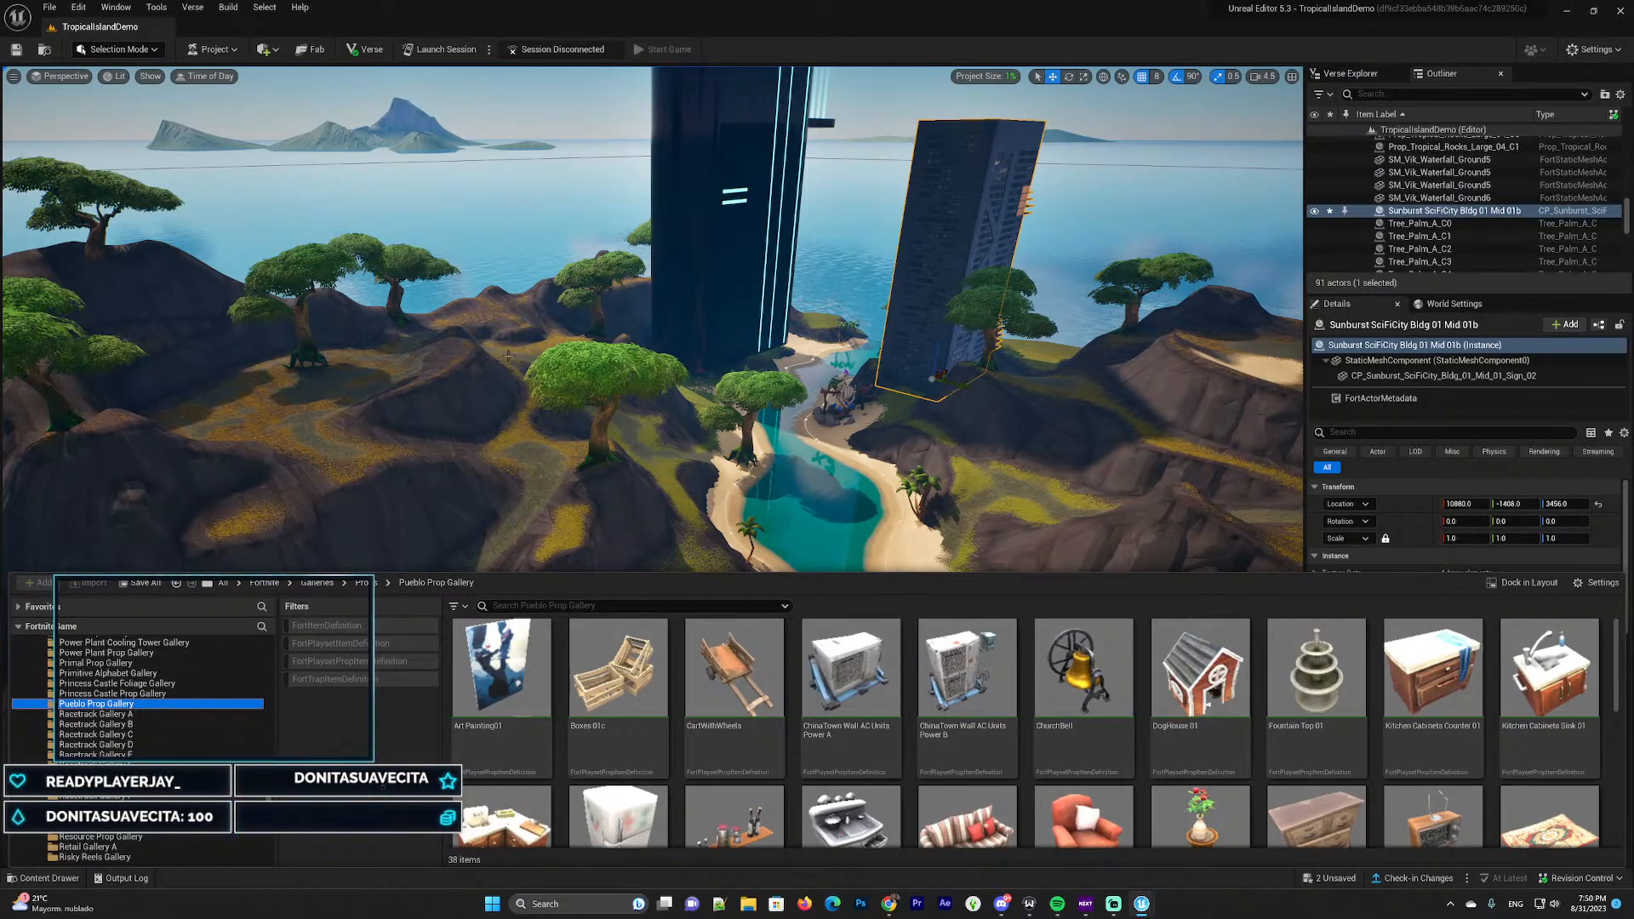
left_click(52, 874)
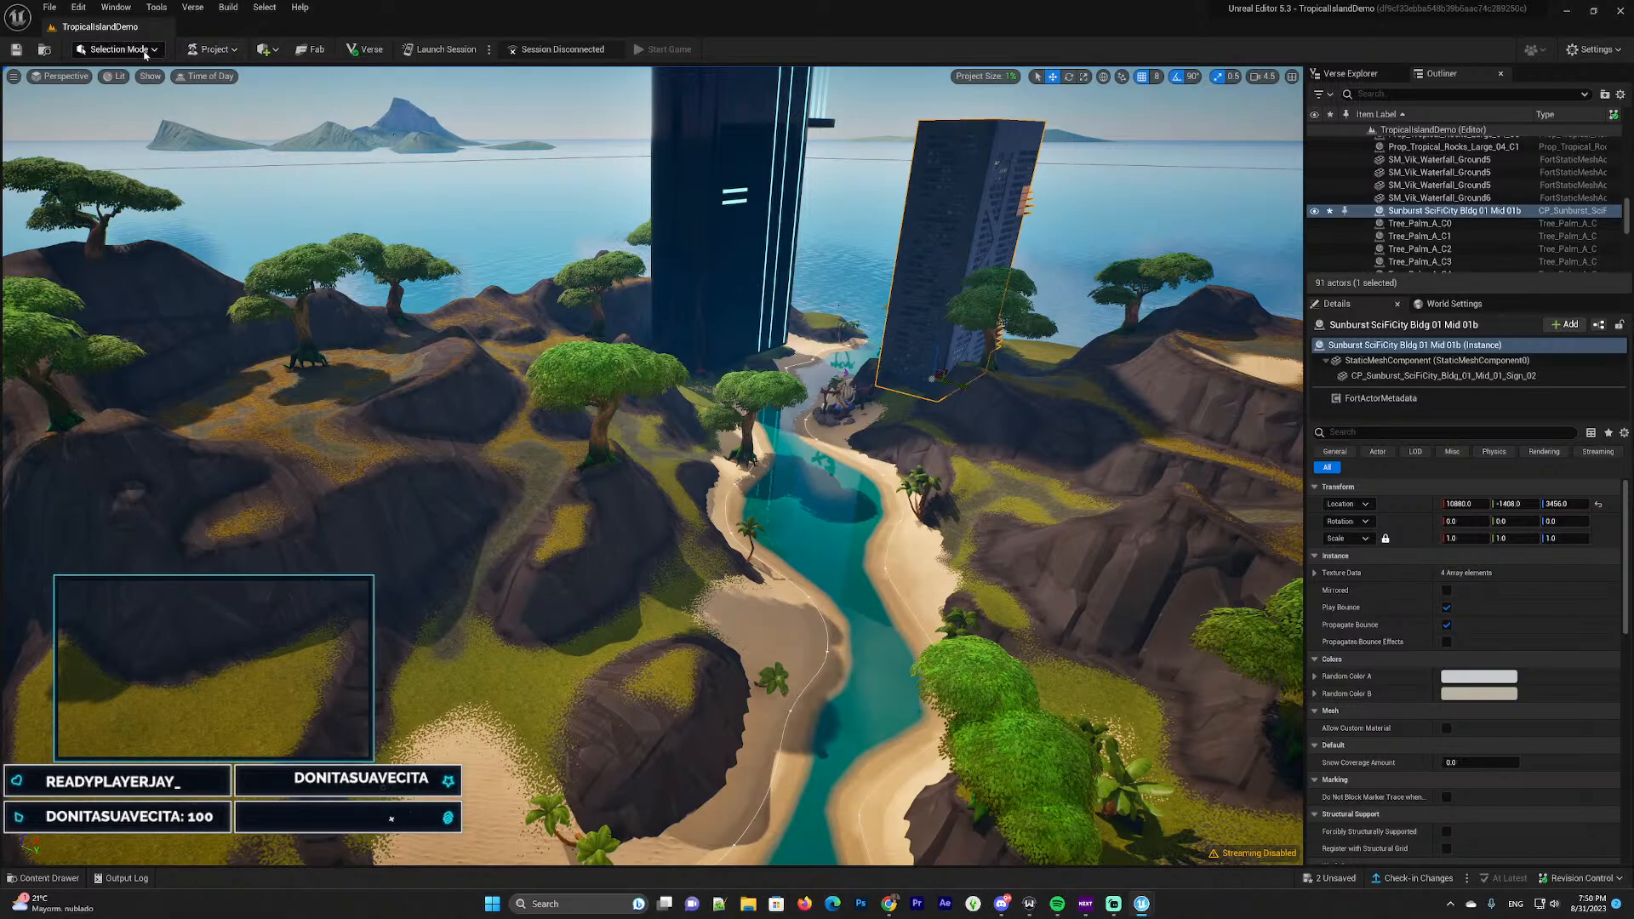
Examine the two sci-fi buildings up close and in an overview of the whole island from high above
right_click_drag(689, 363, 8, 315)
right_click_drag(646, 425, 681, 364)
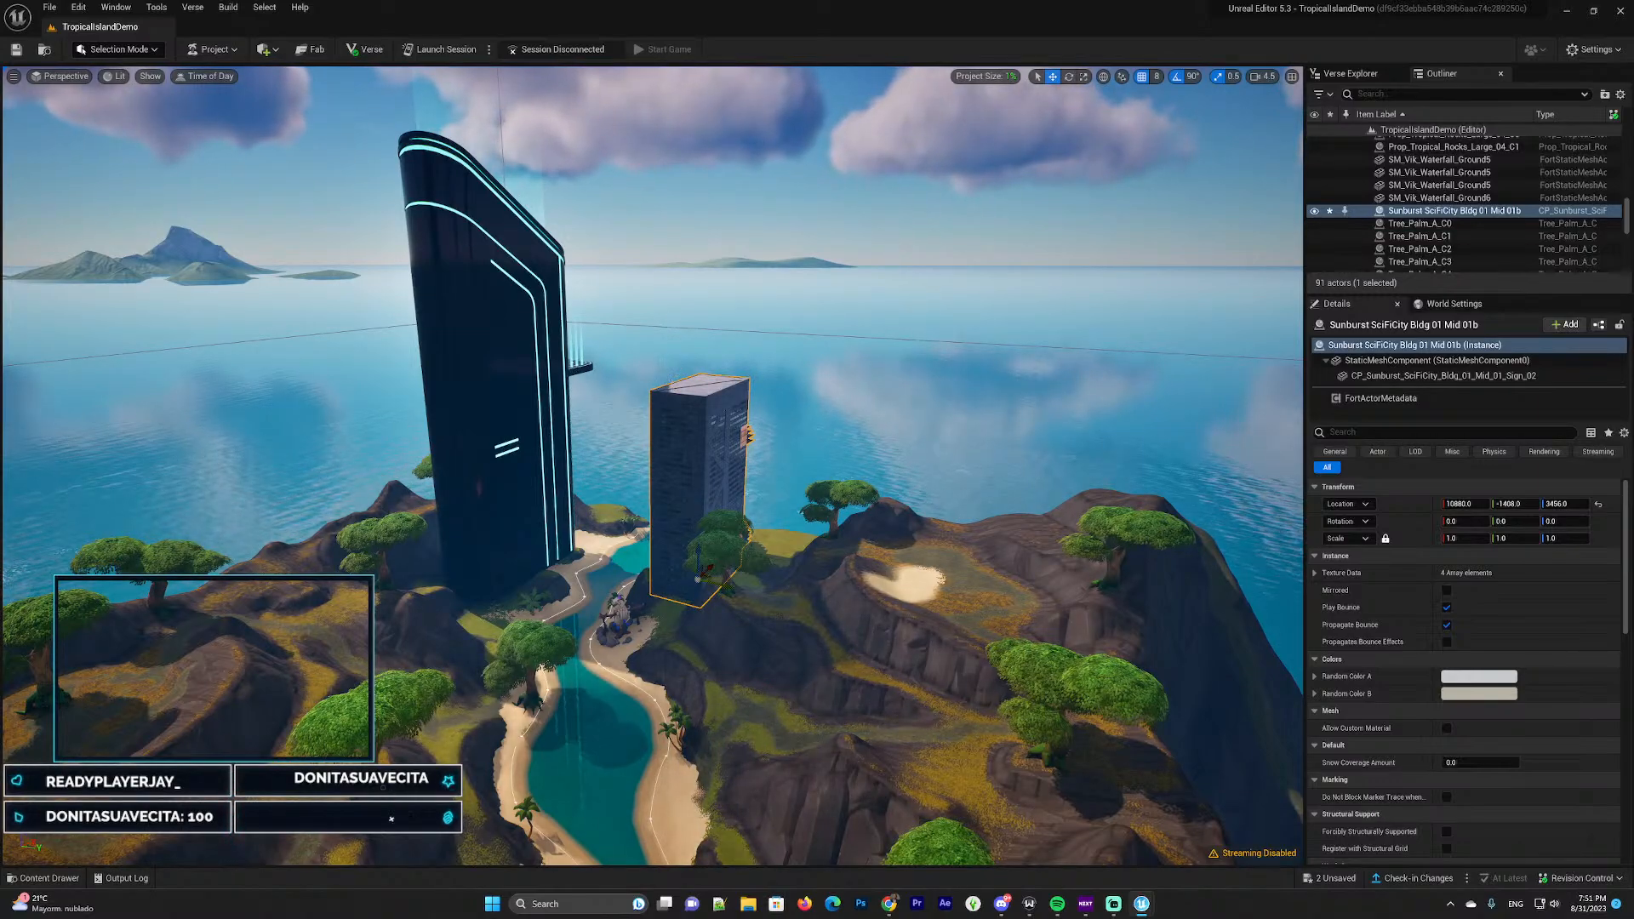
key("d")
right_click_drag(654, 396, 683, 367)
key("w")
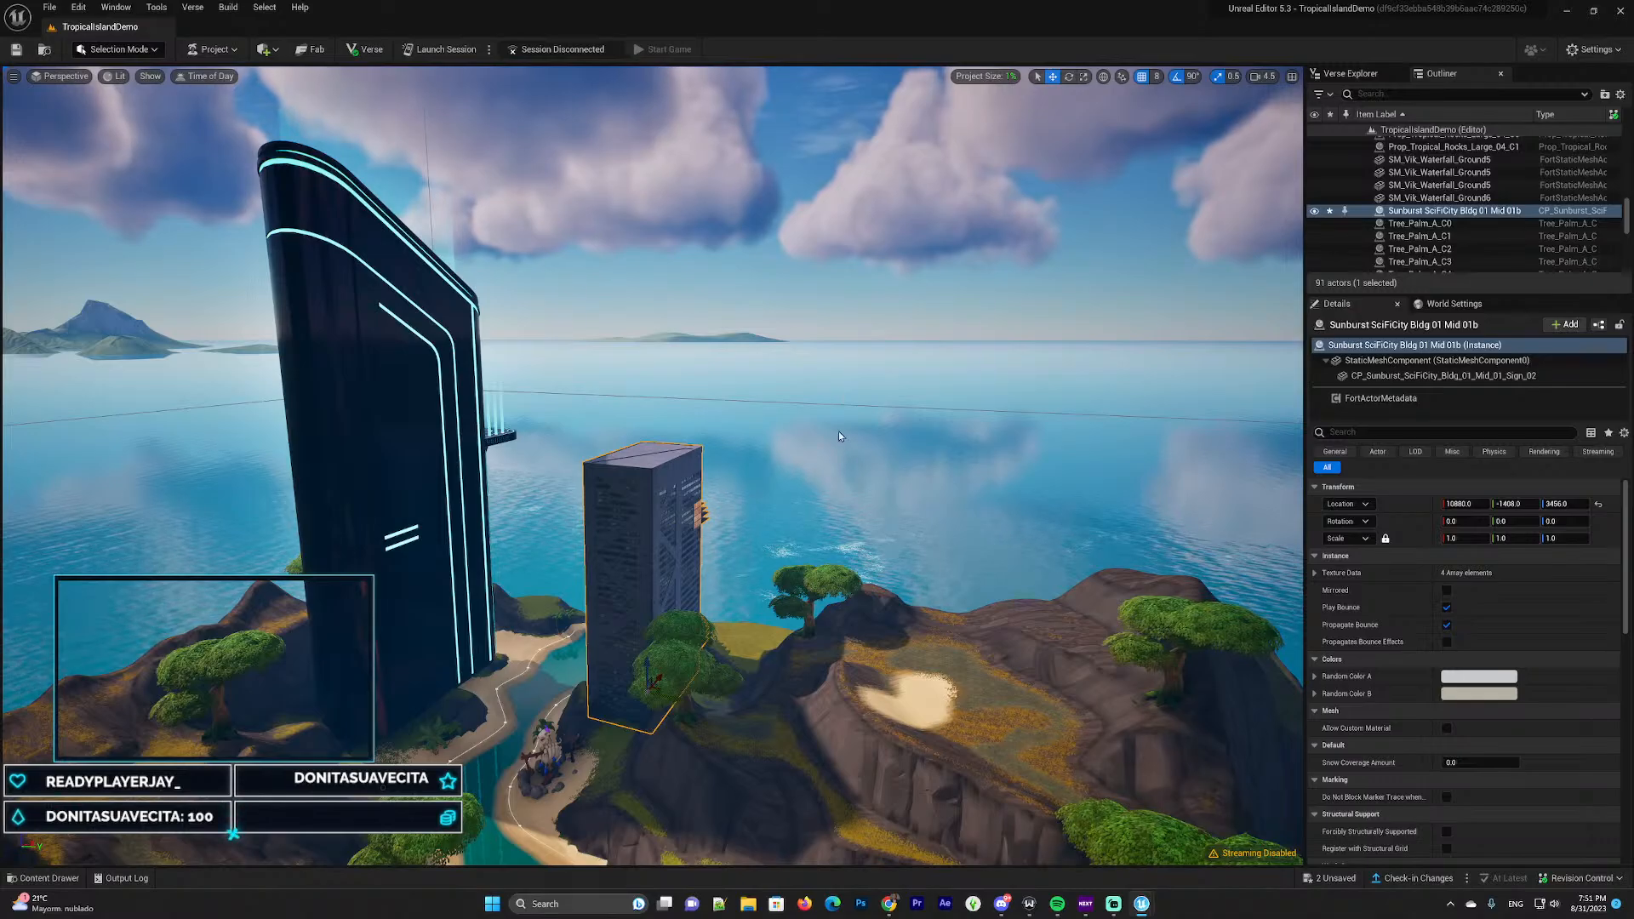
right_click_drag(839, 431, 1097, 374)
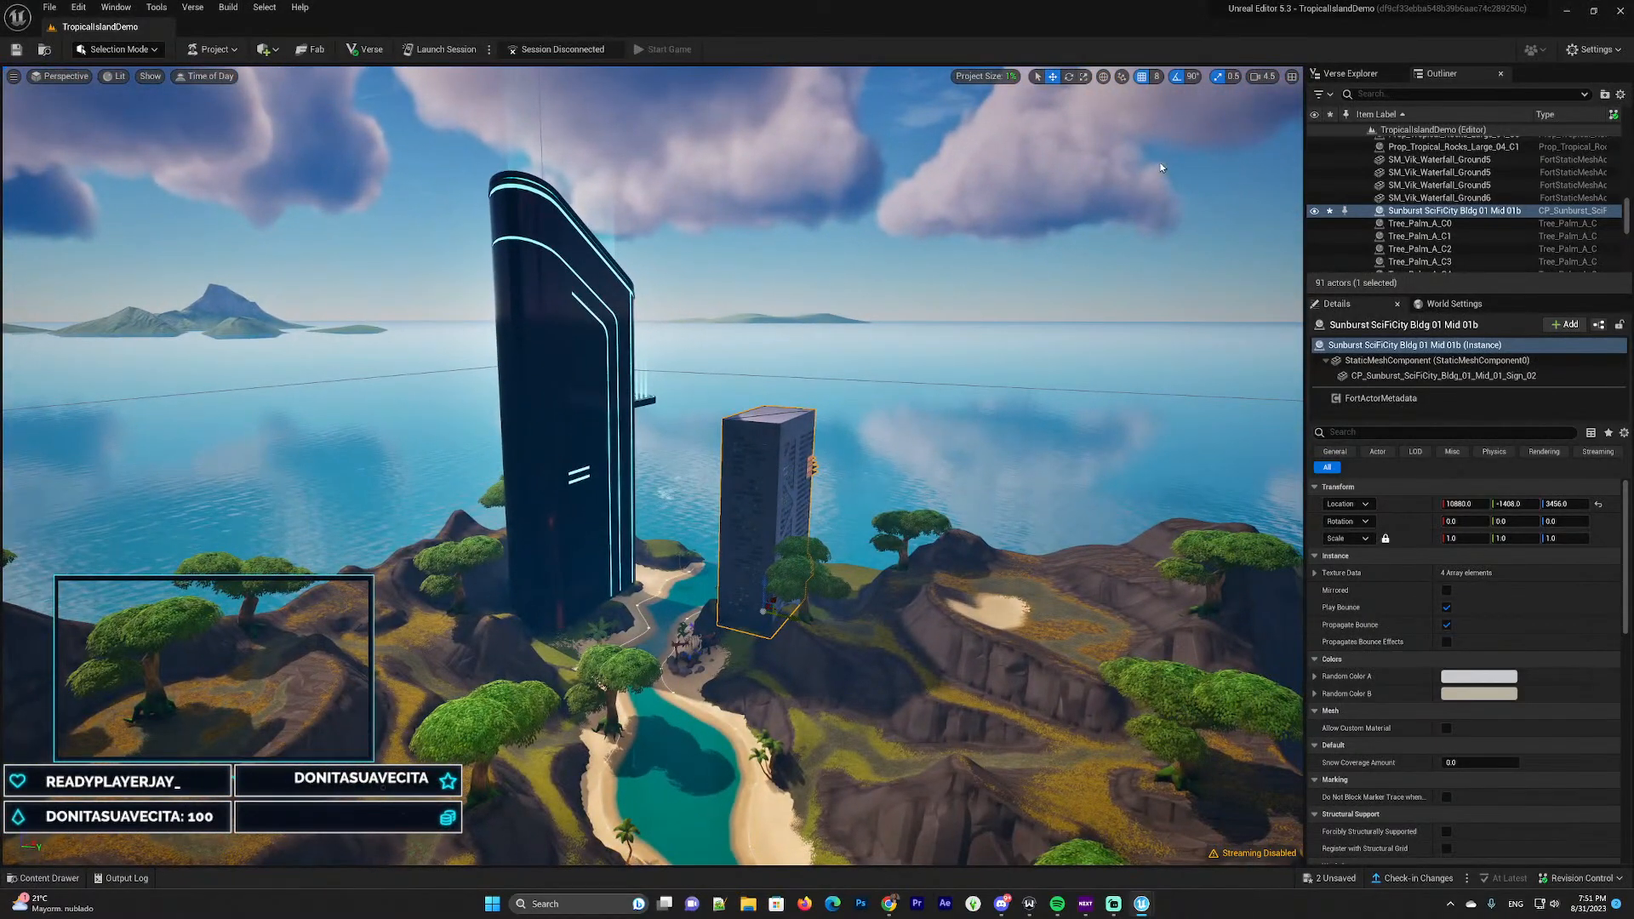
right_click_drag(953, 281, 784, 290)
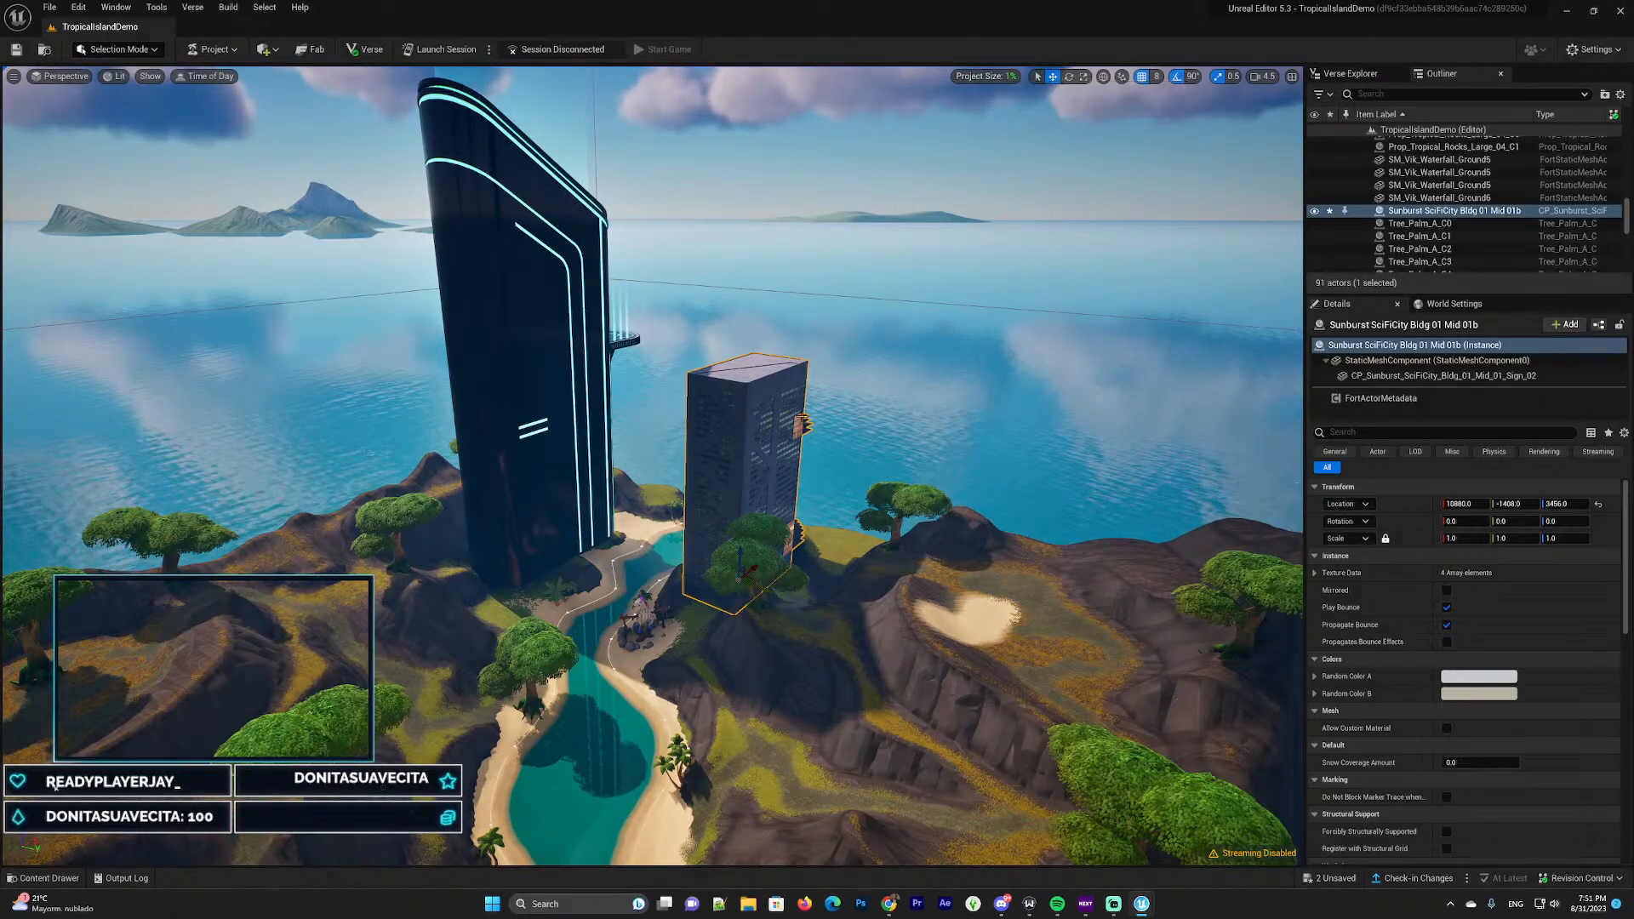
right_click_drag(797, 413, 1185, 177)
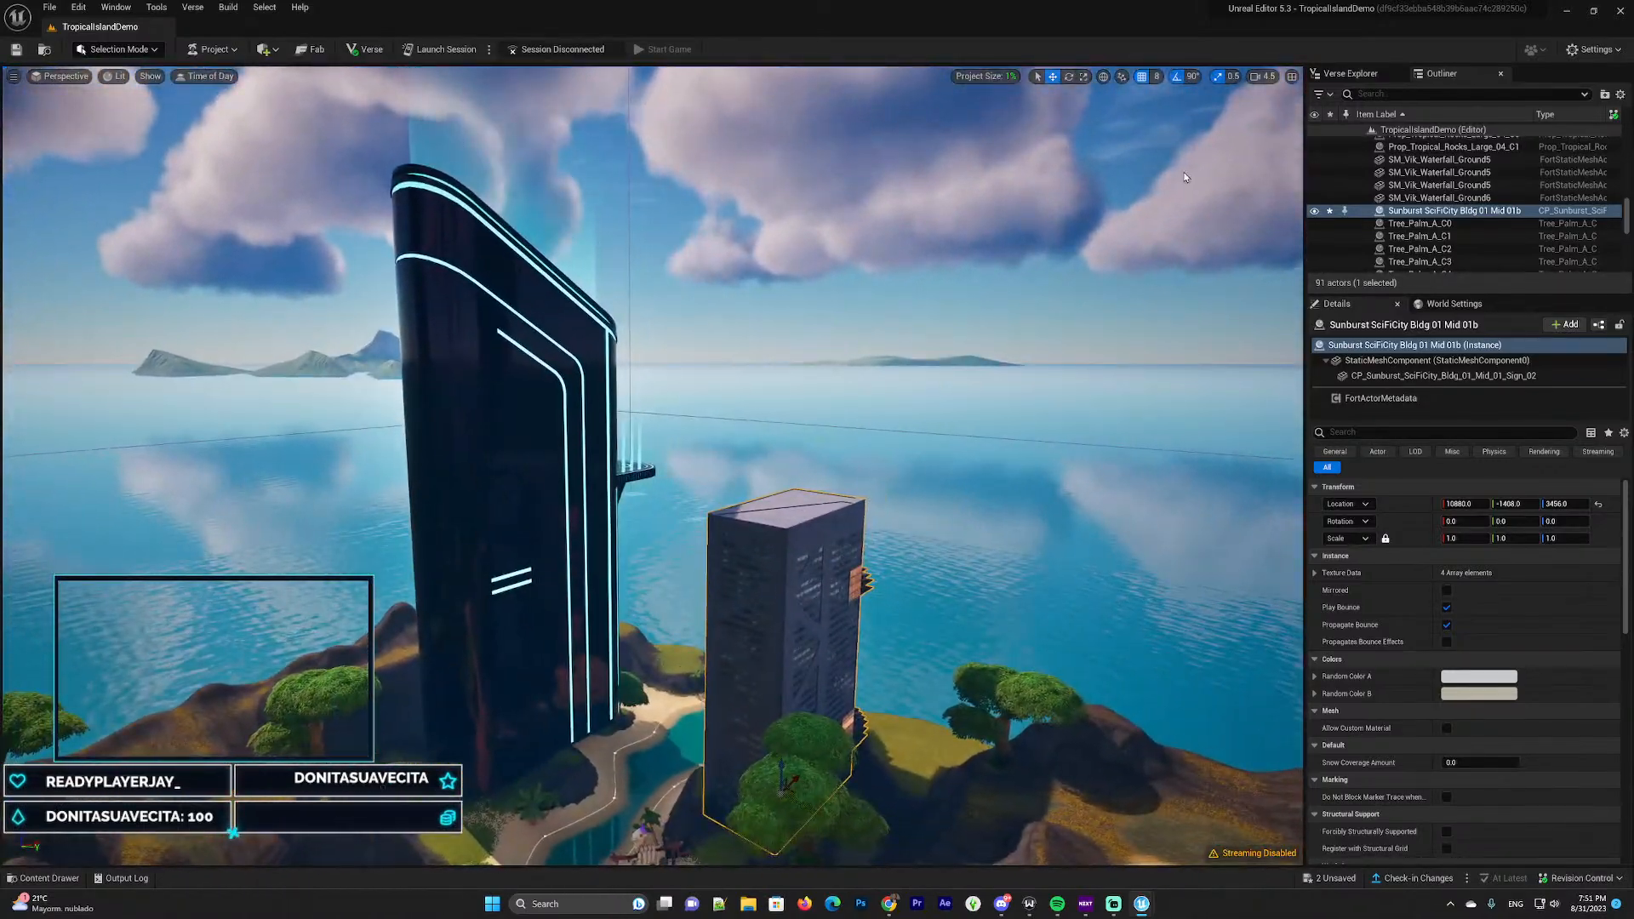
right_click_drag(681, 295, 736, 268)
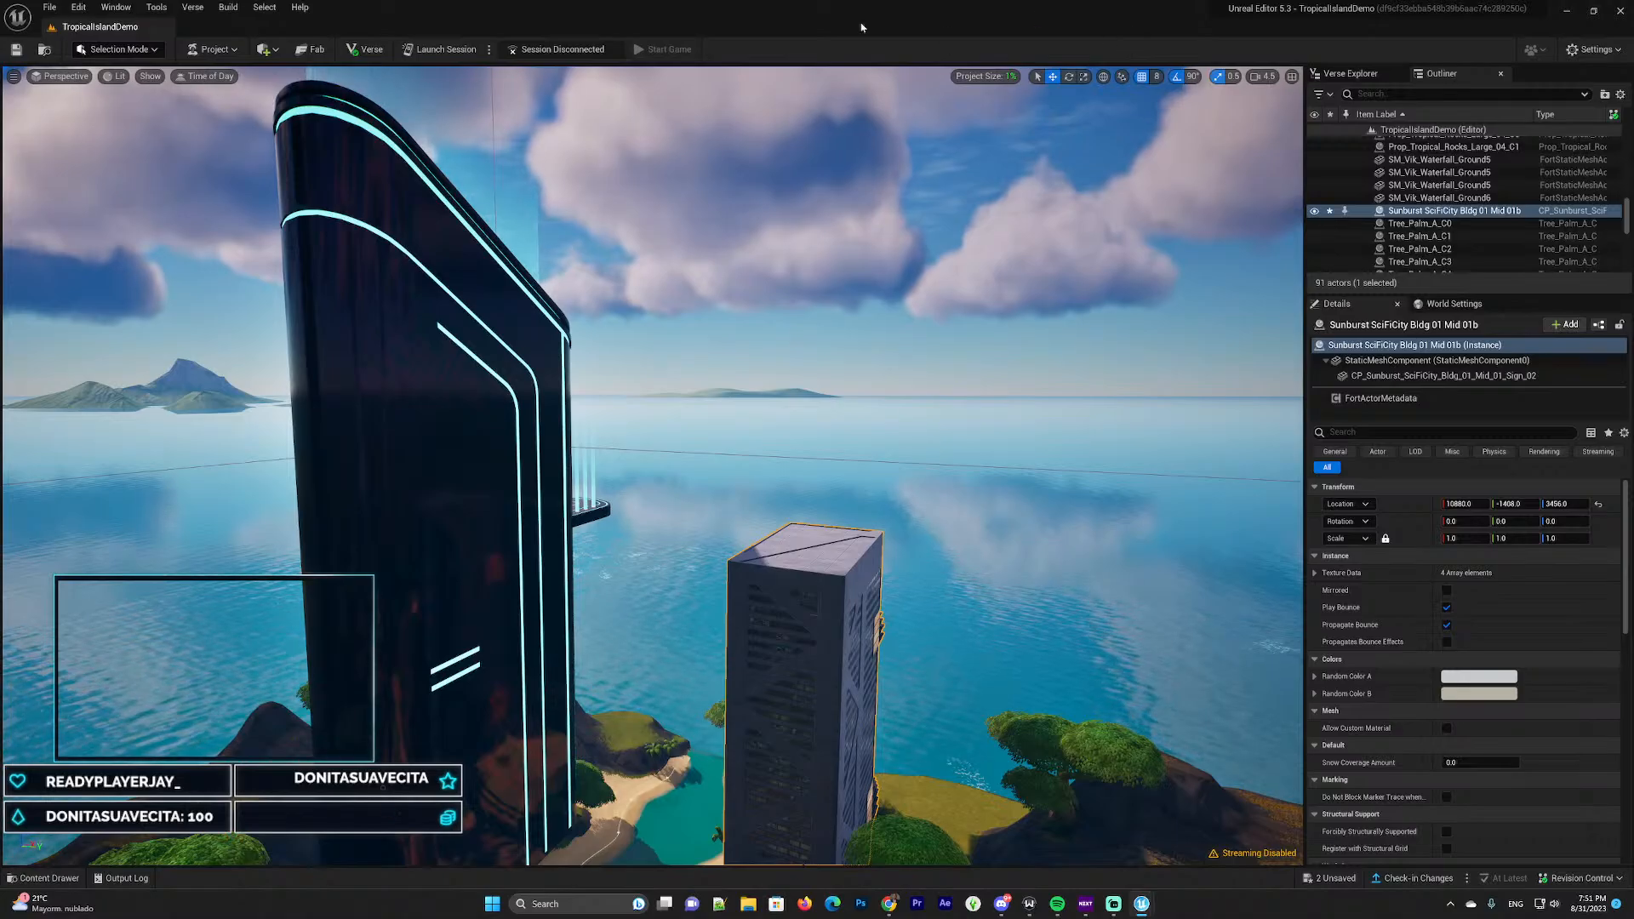
right_click_drag(1100, 327, 810, 212)
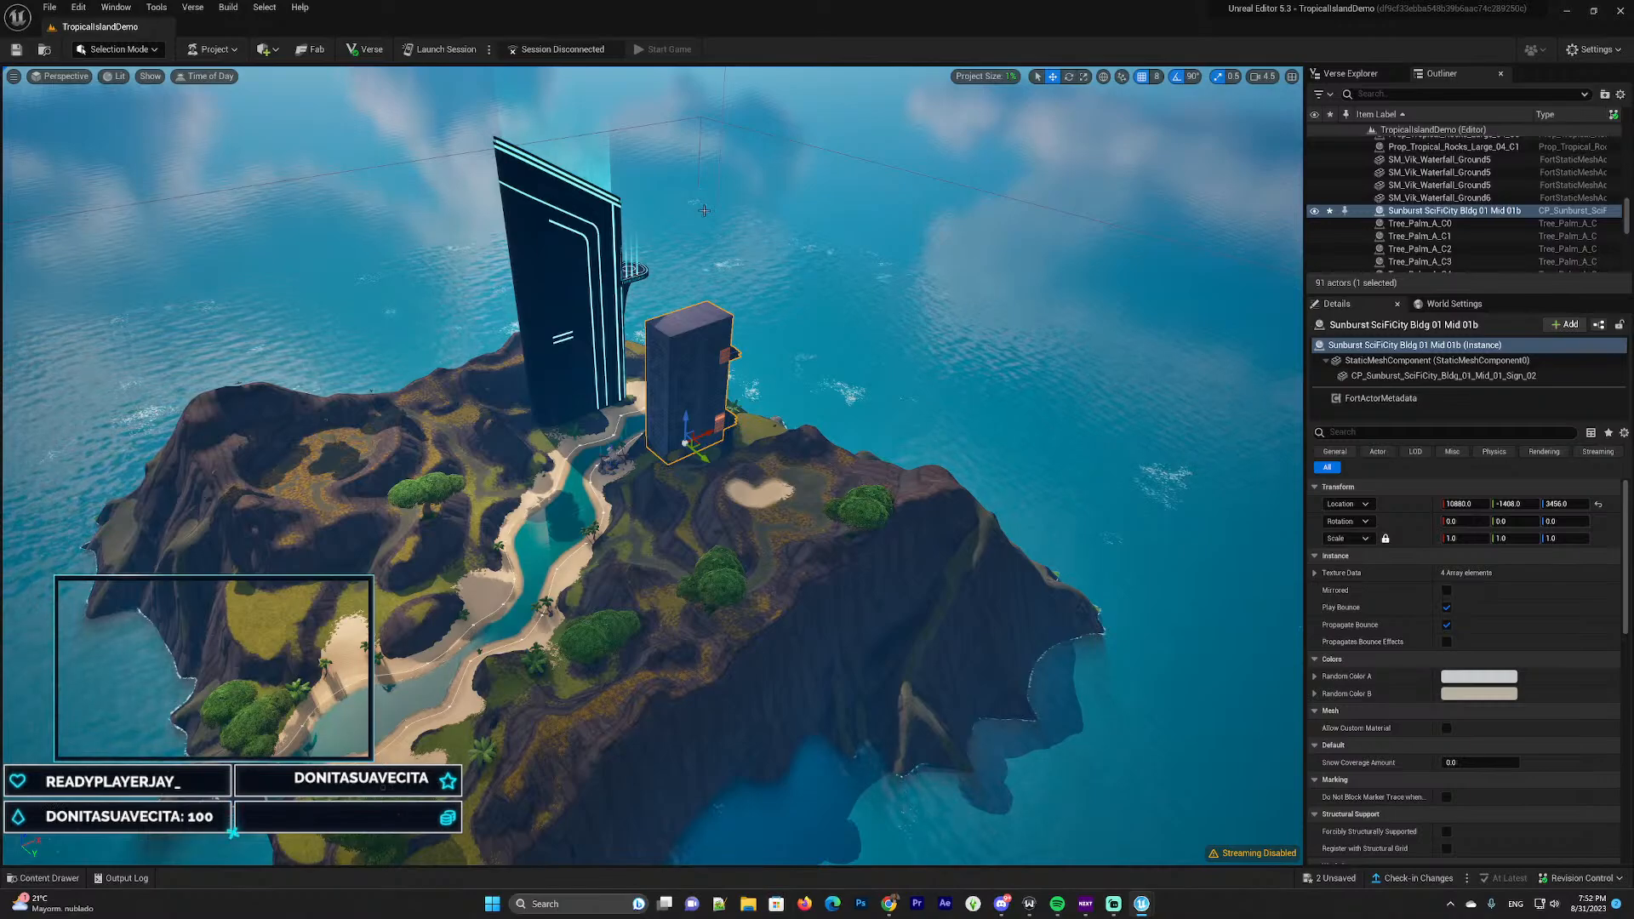
right_click_drag(686, 243, 595, 247)
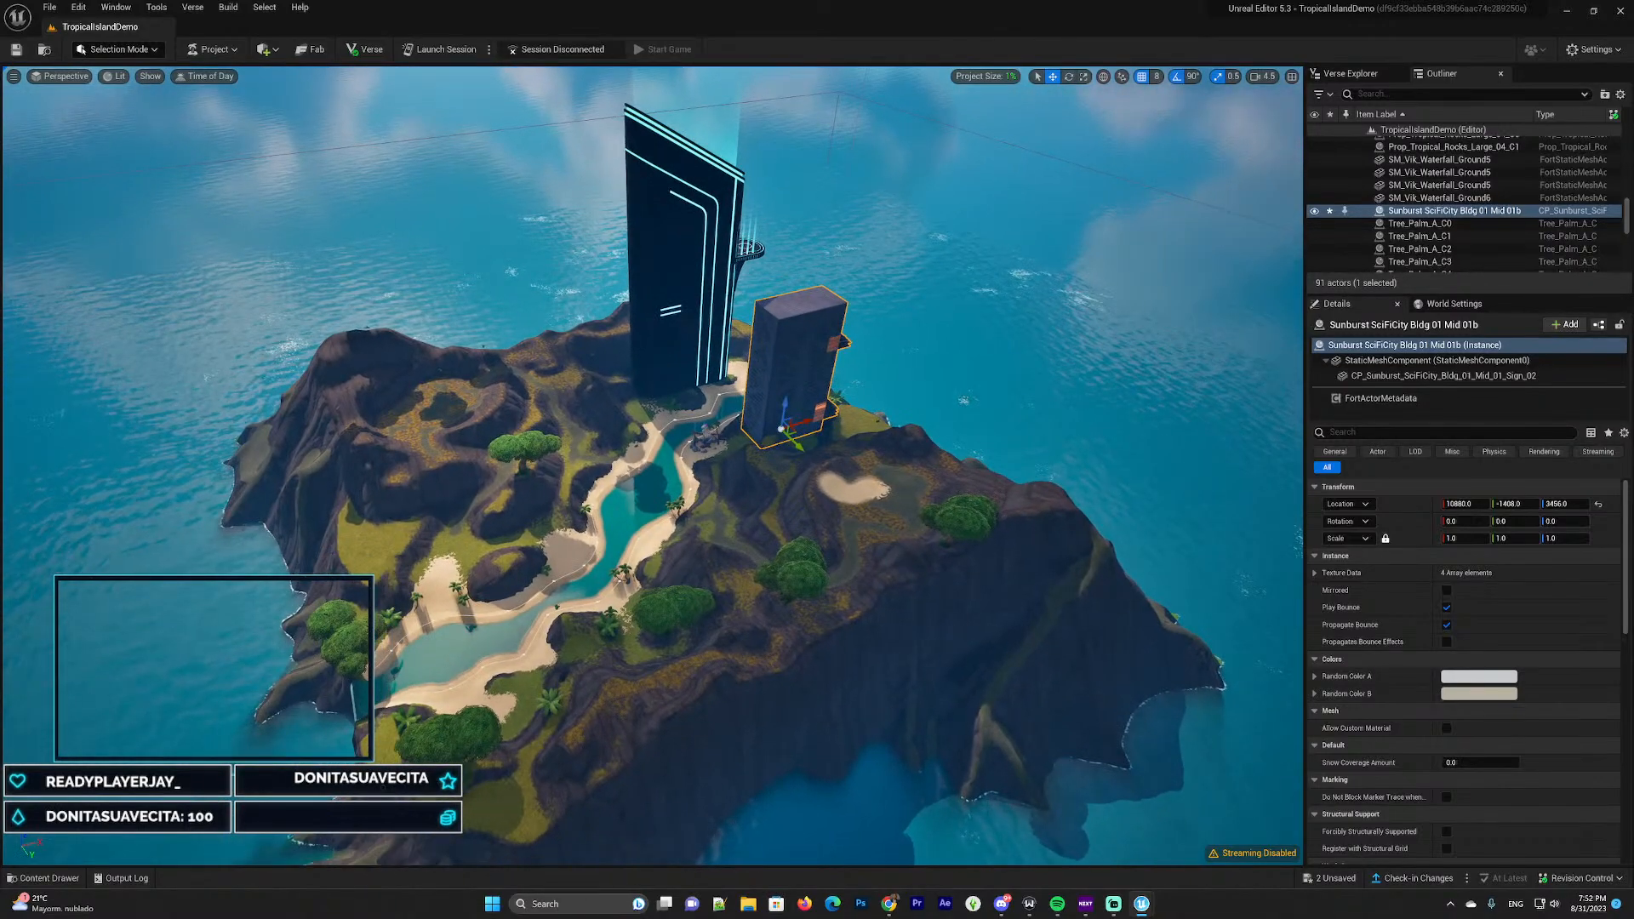
right_click_drag(669, 304, 668, 171)
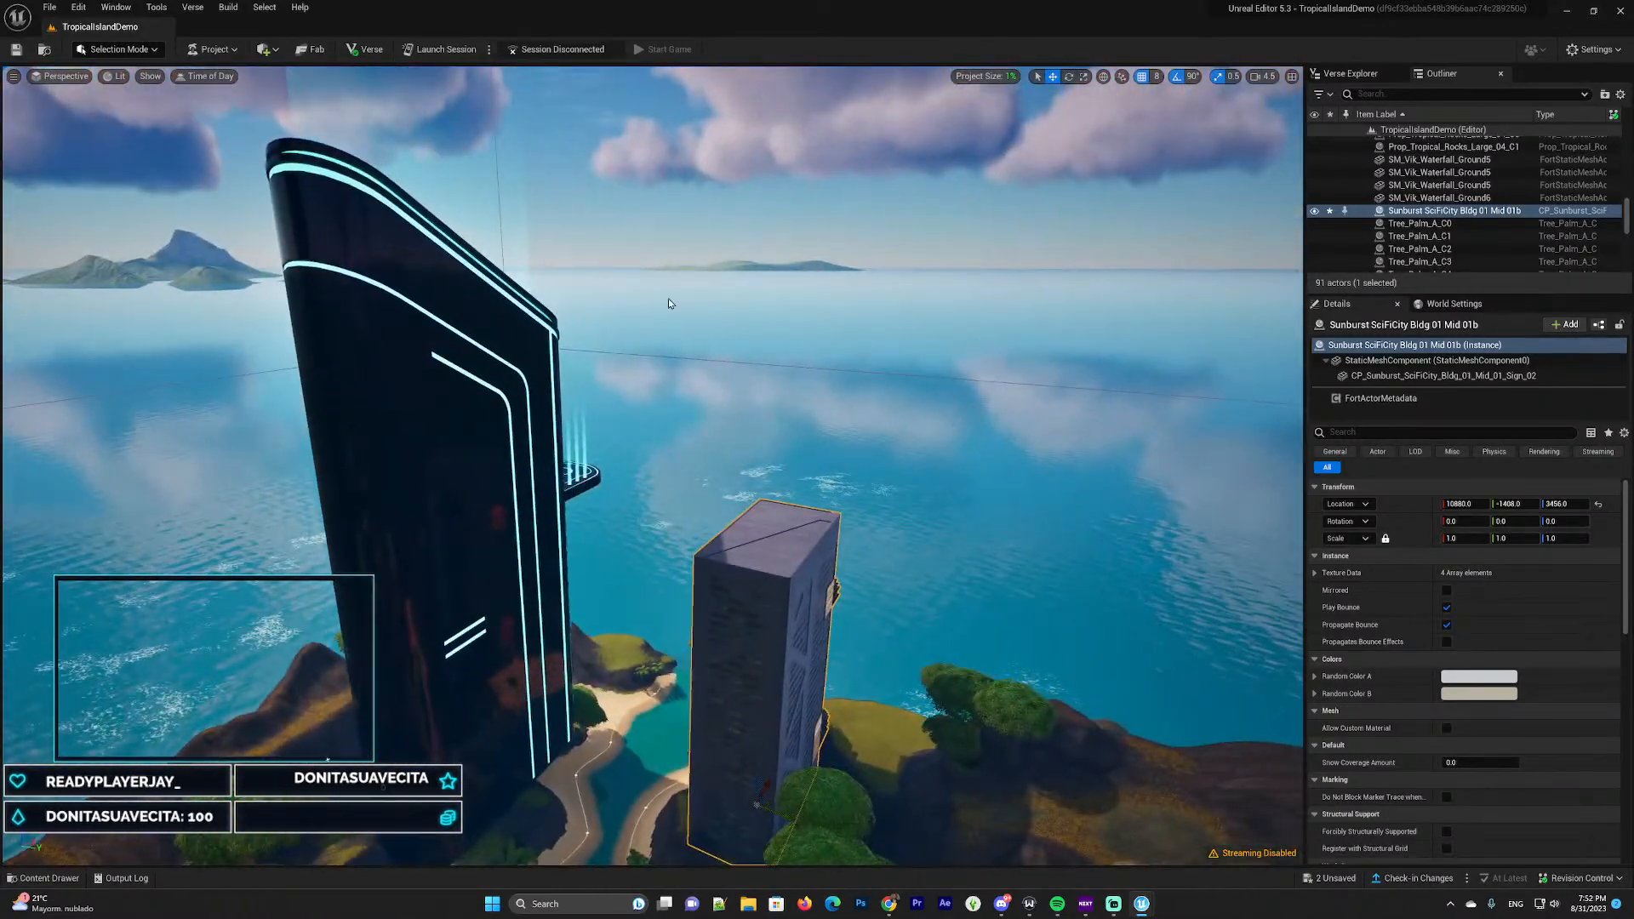
Go down to the river in front of the sci-fi buildings and select the Jungle Roast prop on its bank
right_click_drag(707, 531, 596, 570)
right_click_drag(821, 473, 610, 426)
key("d")
key("s")
key("w")
key("s")
key("w")
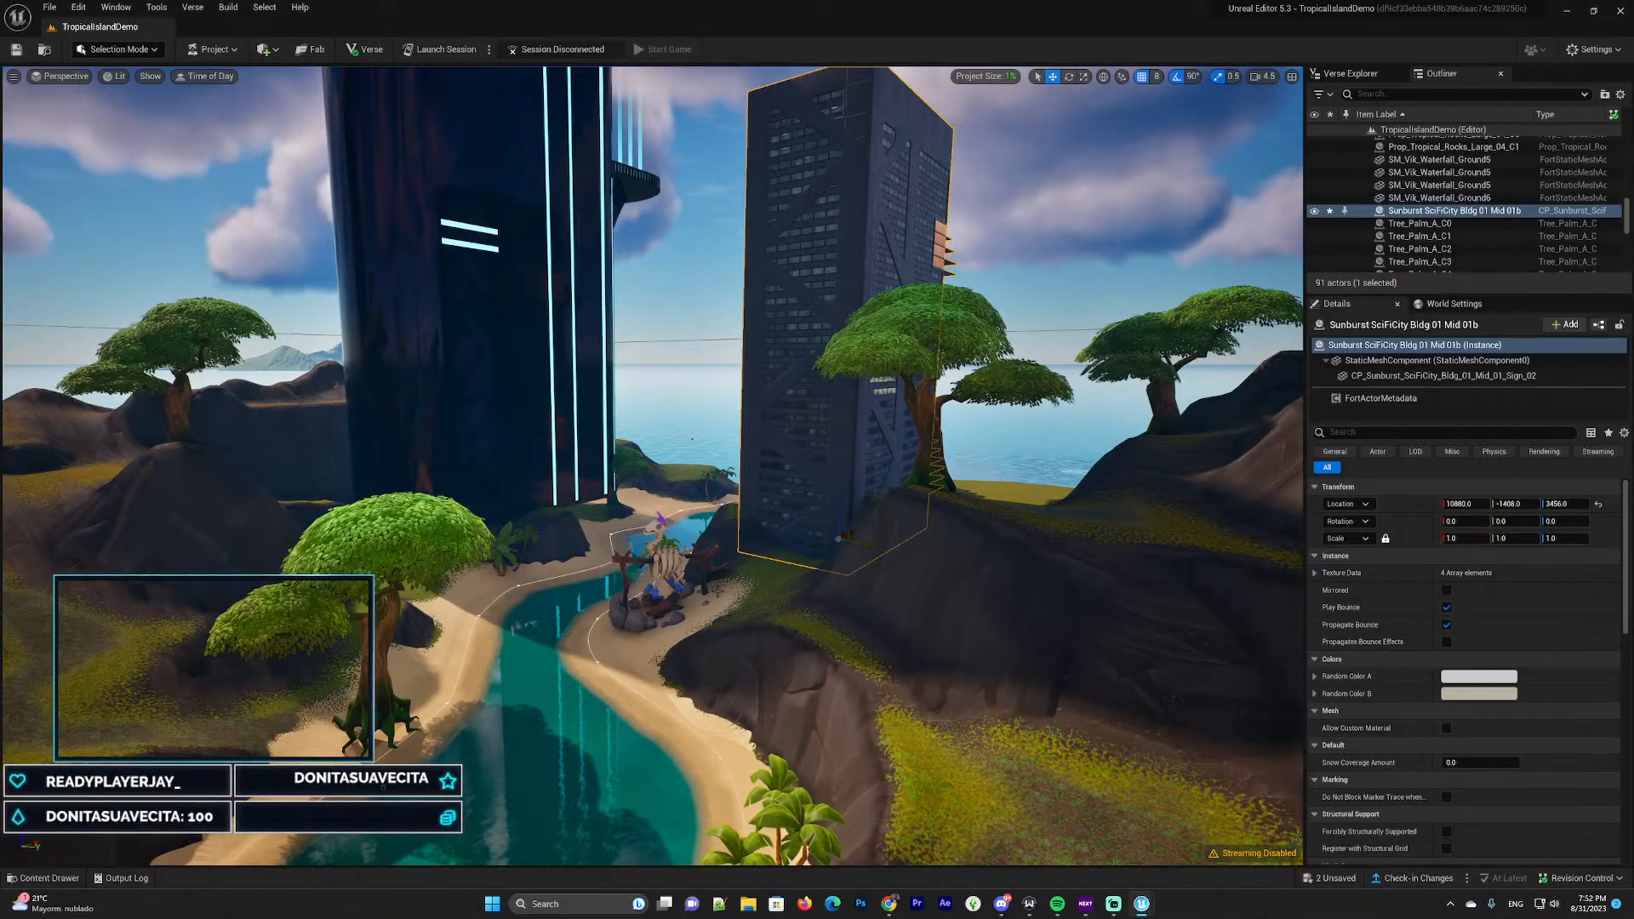
left_click(671, 567)
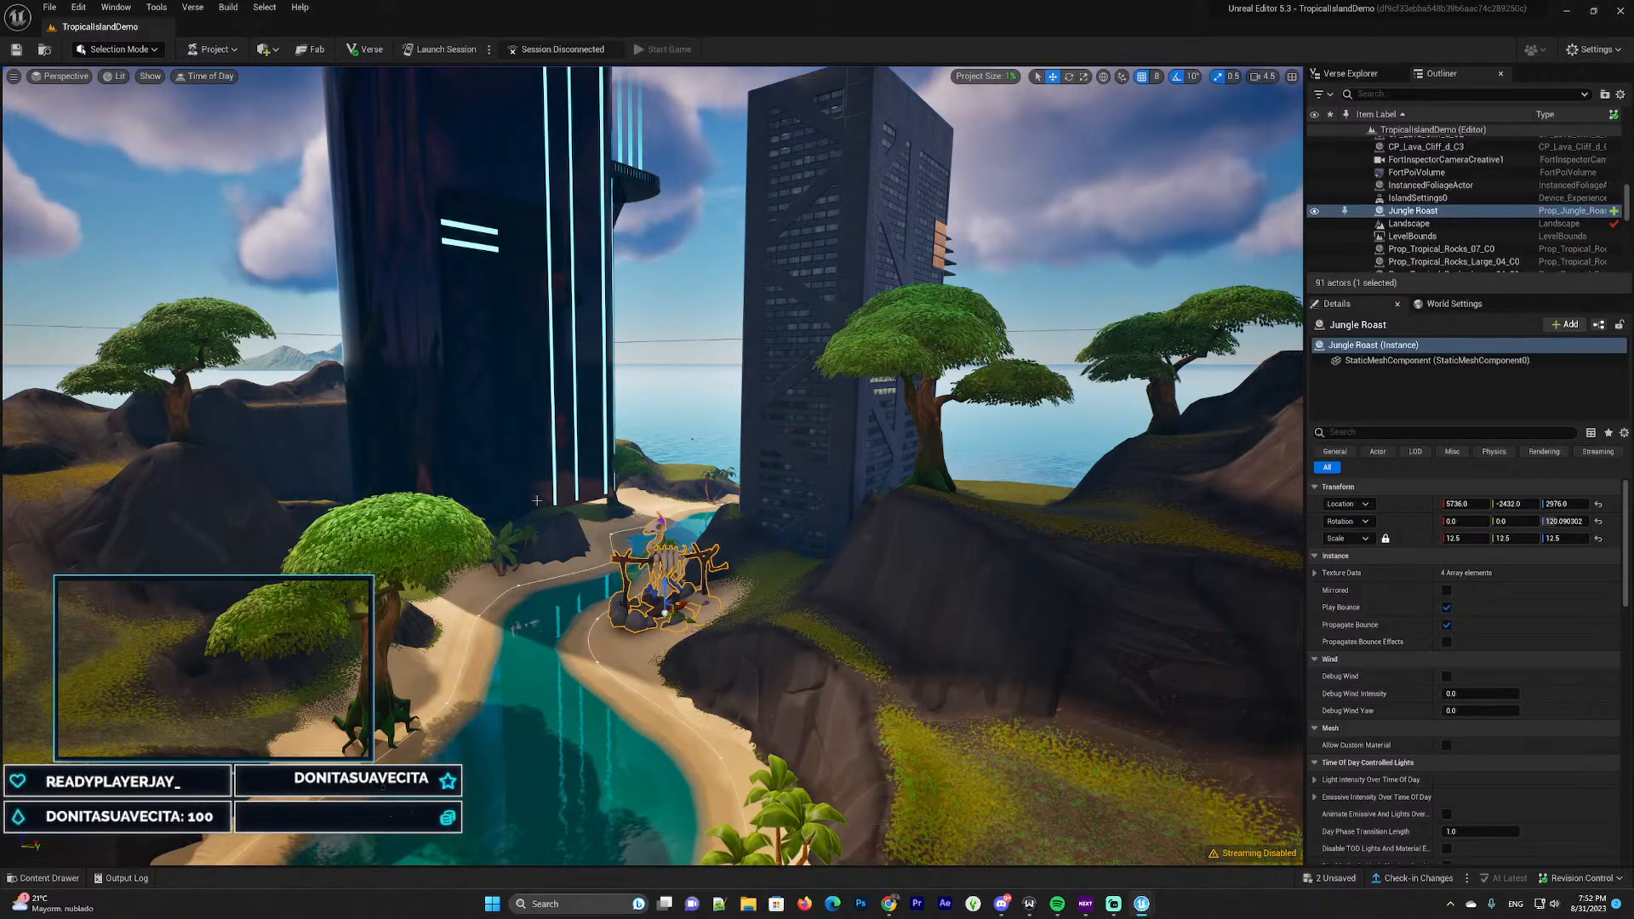
right_click_drag(680, 425, 651, 430)
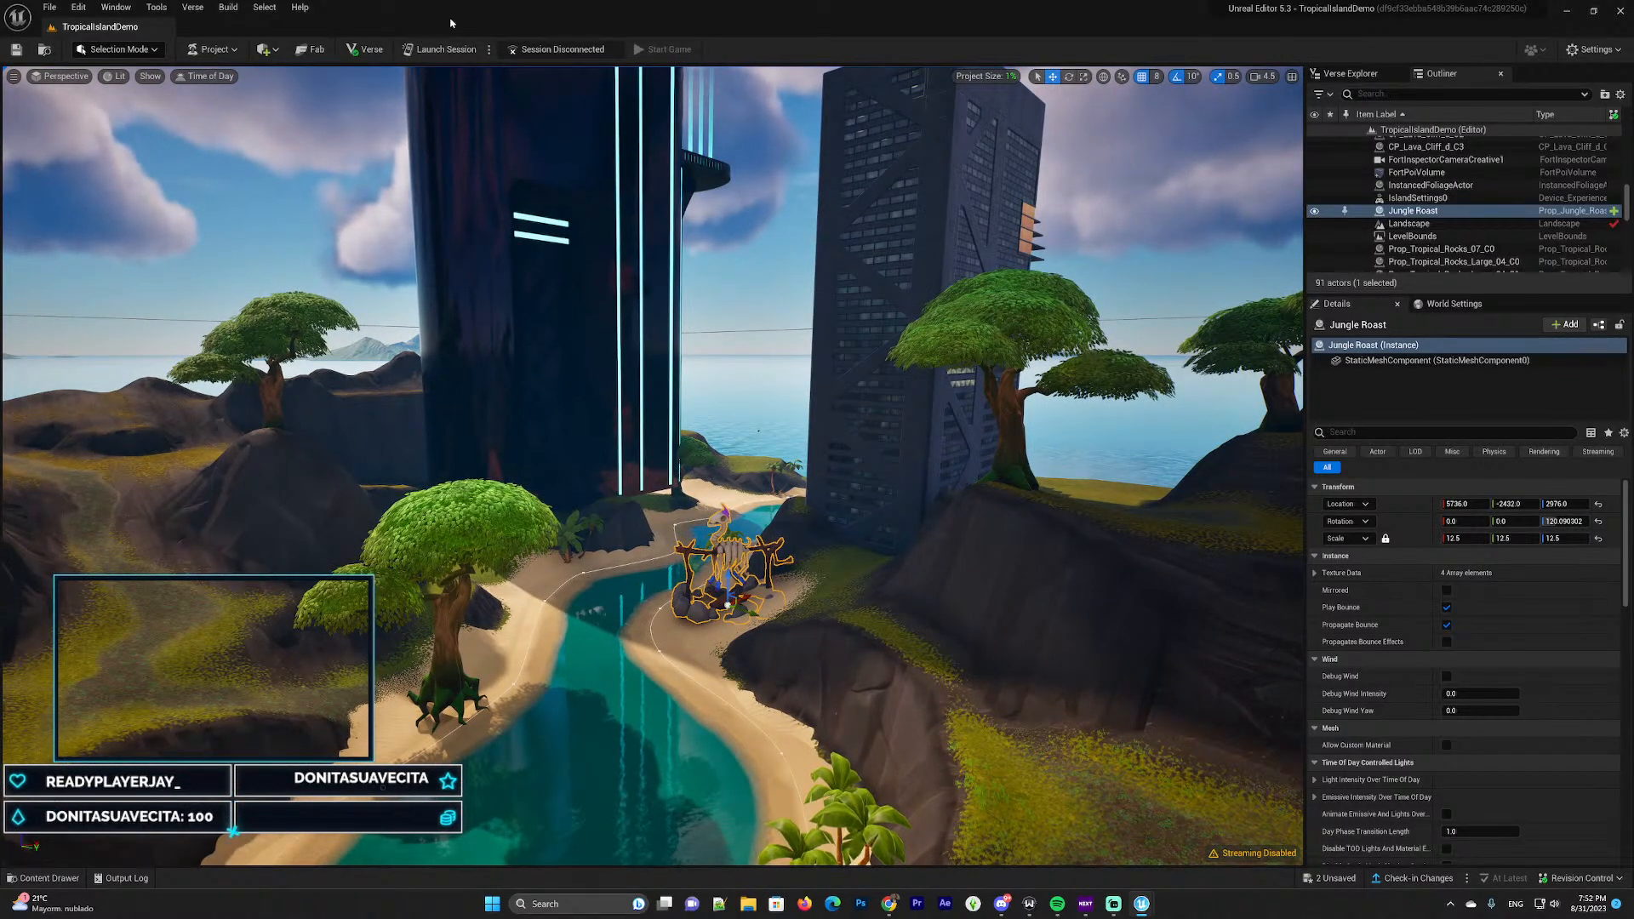
Survey the tree-covered hills and the river's sandy banks, and select the island's landscape
right_click_drag(709, 265, 527, 271)
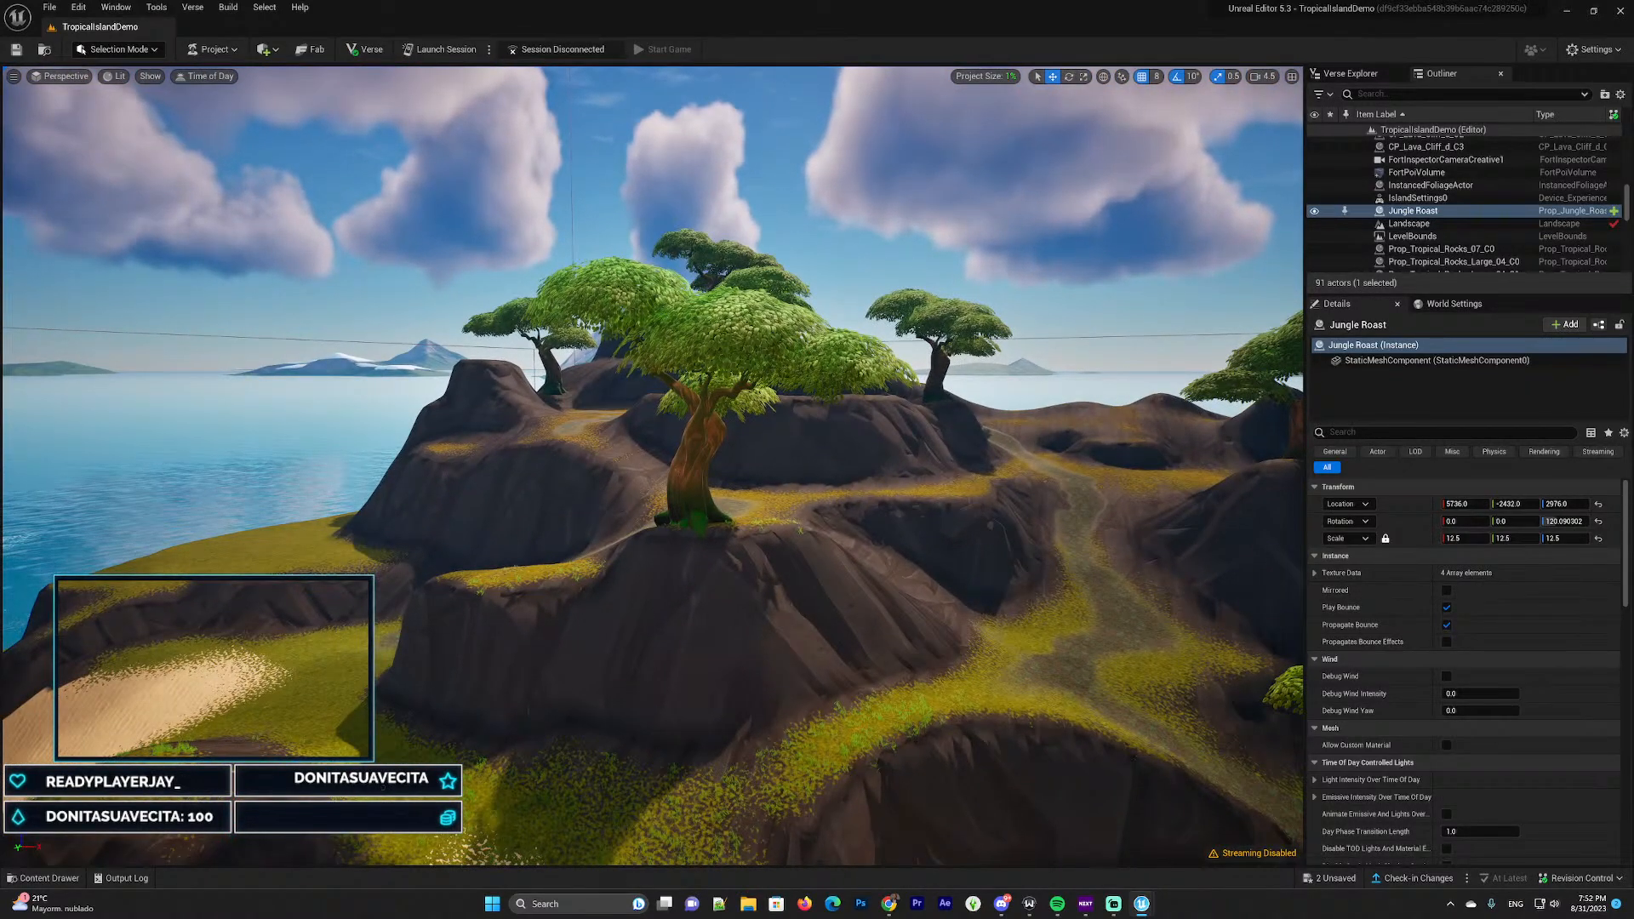
right_click_drag(528, 272, 719, 287)
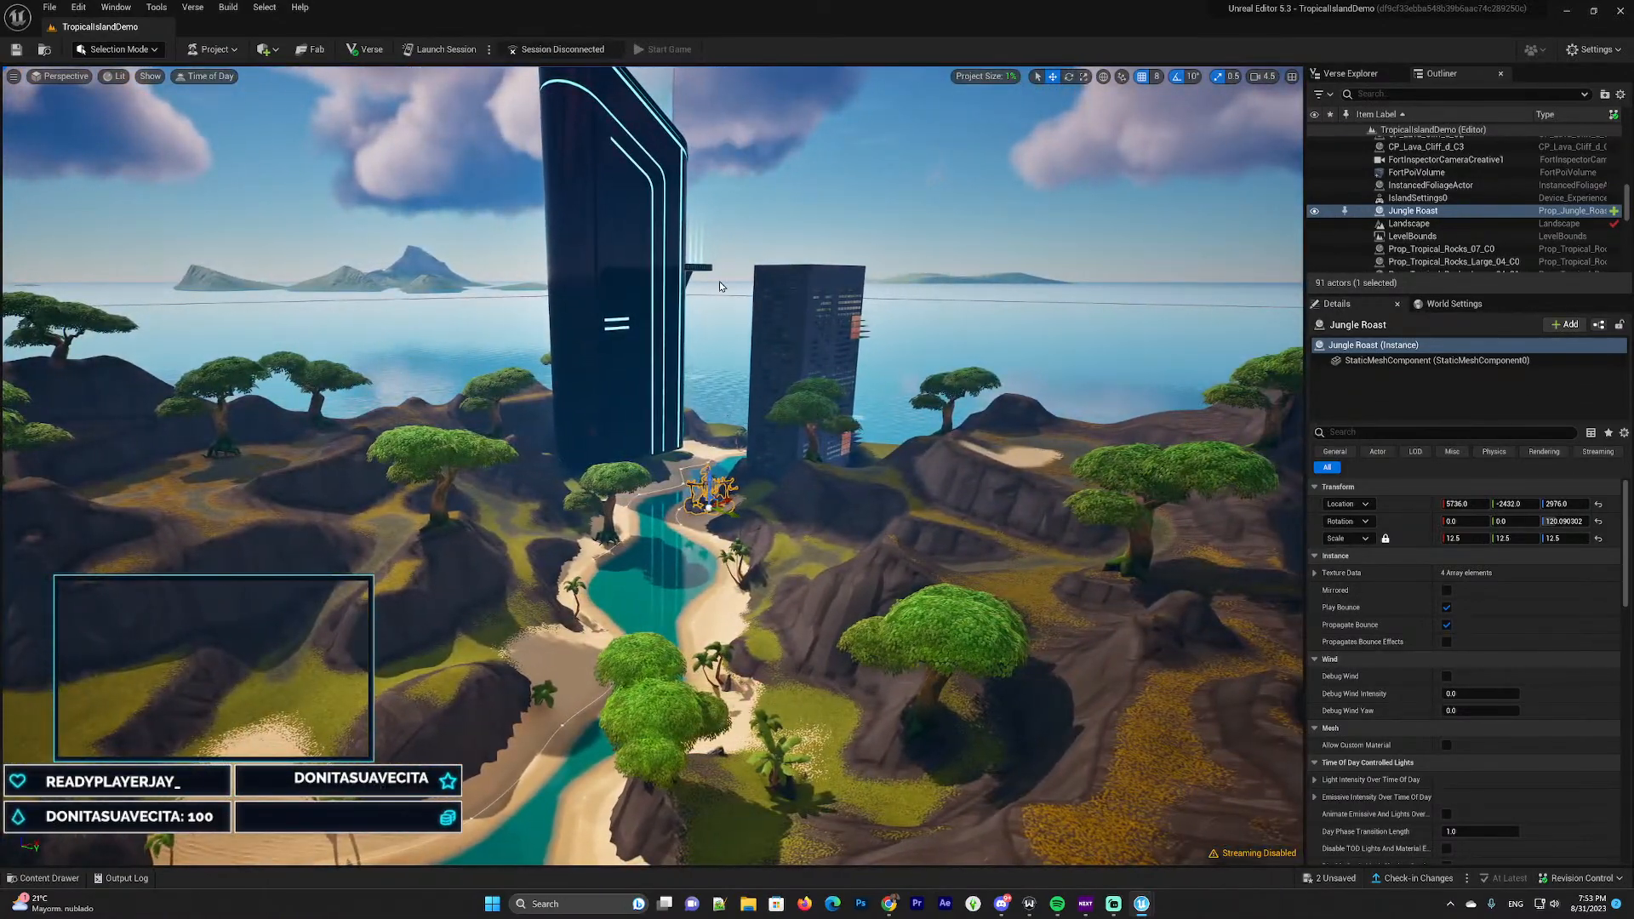
right_click_drag(738, 511, 764, 495)
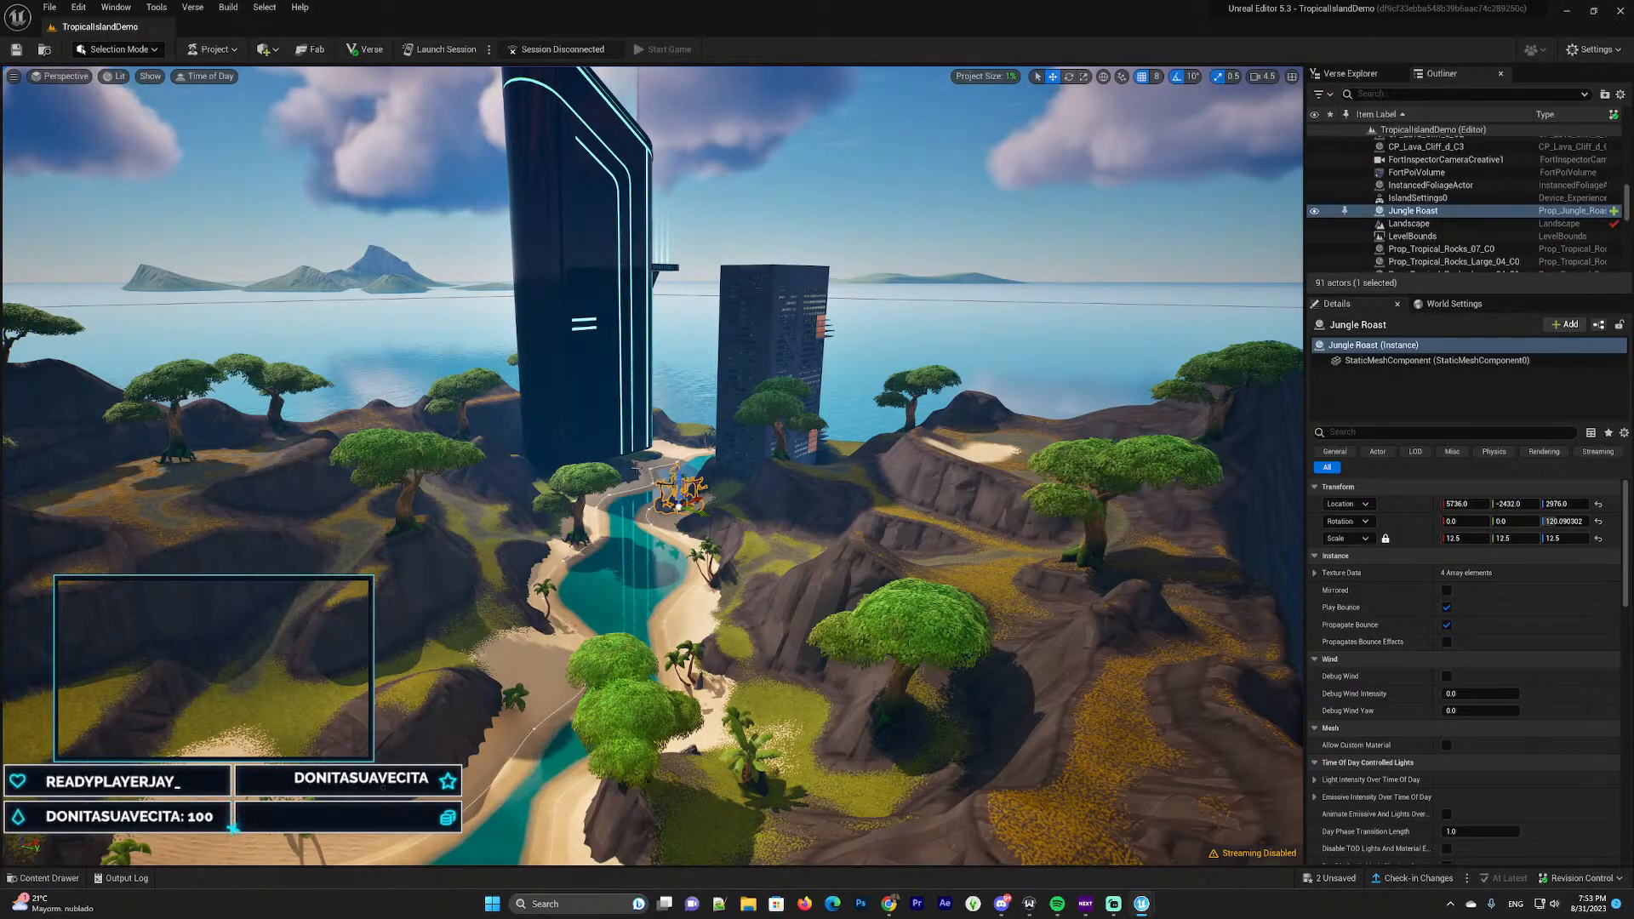
right_click_drag(765, 495, 823, 478)
key("w")
key("w")
key("s")
key("d")
key("a")
key("s")
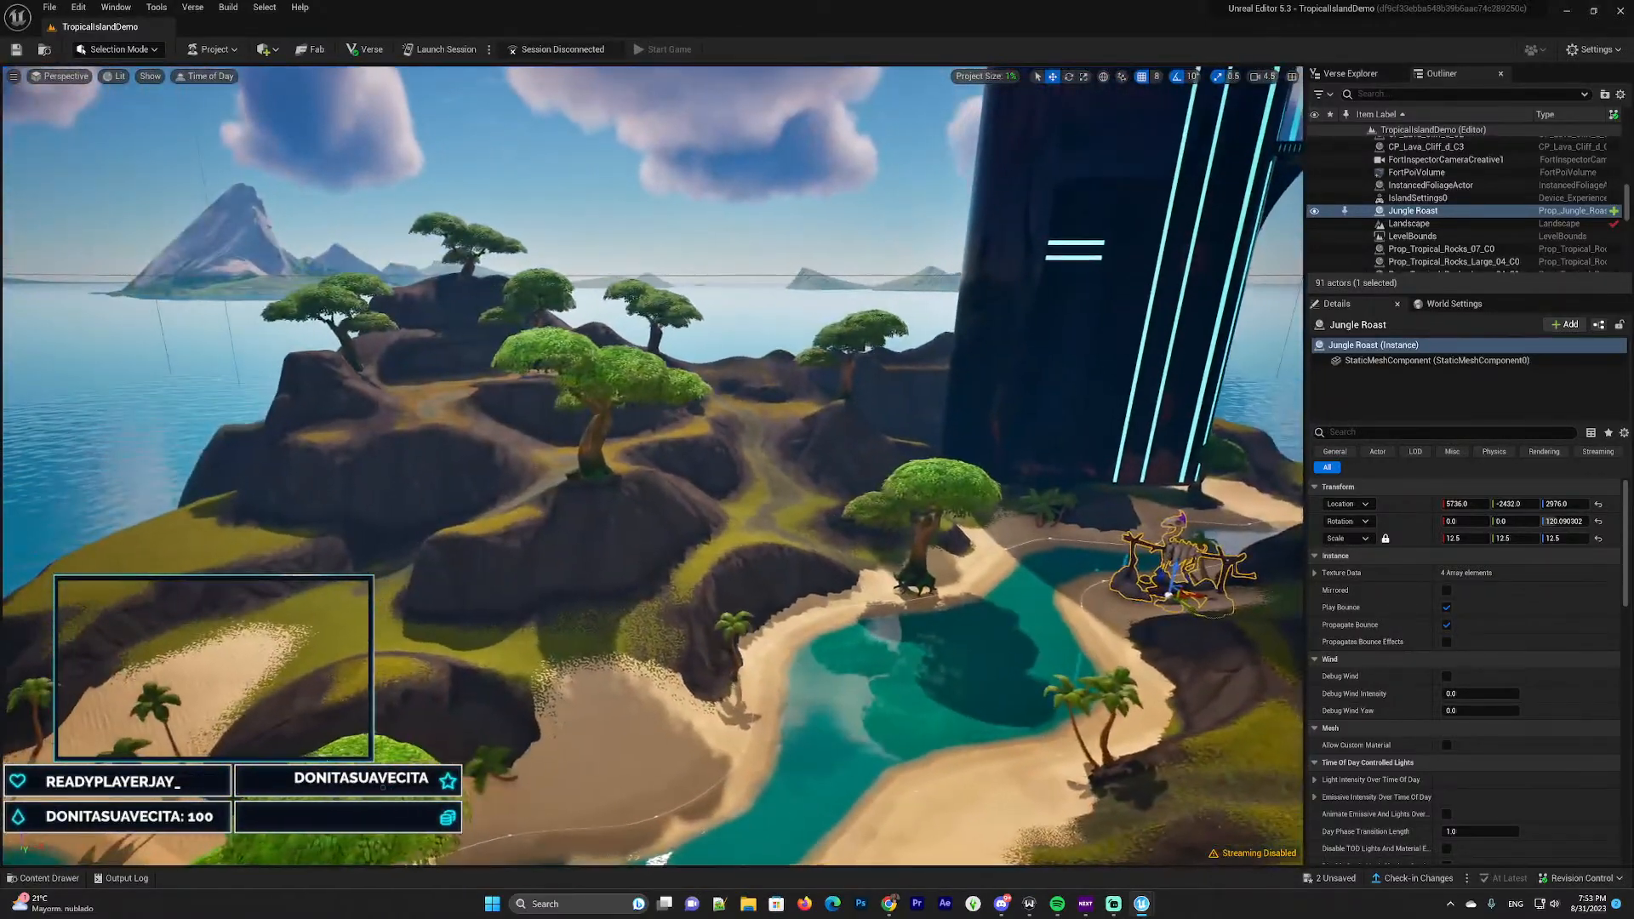
left_click(665, 617)
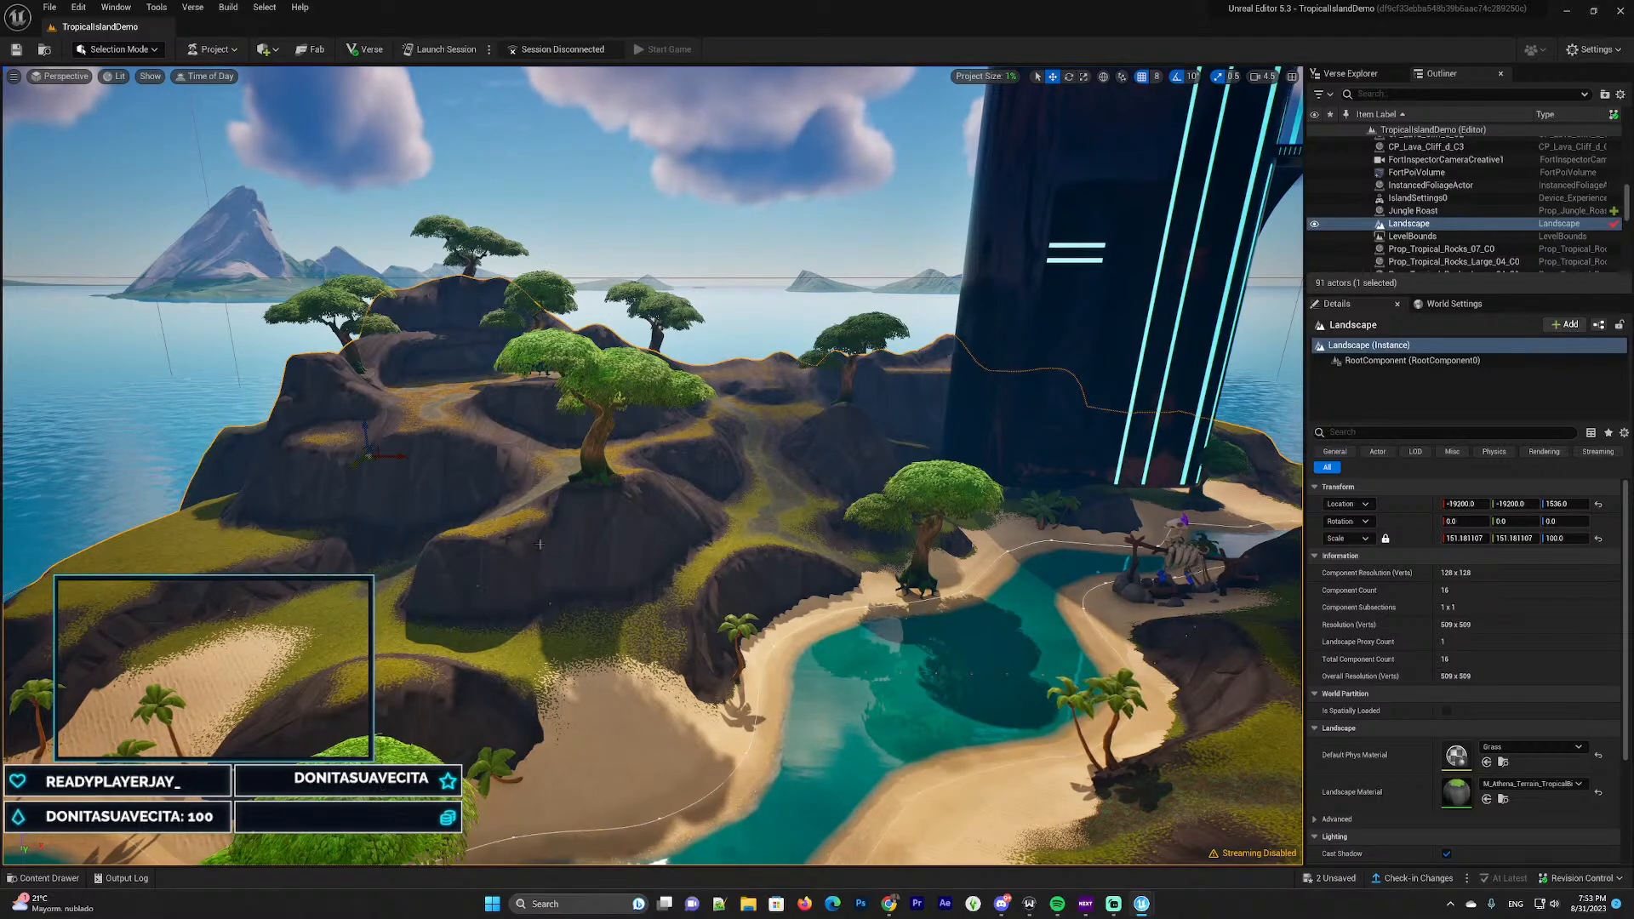
key("s")
right_click_drag(599, 465, 702, 456)
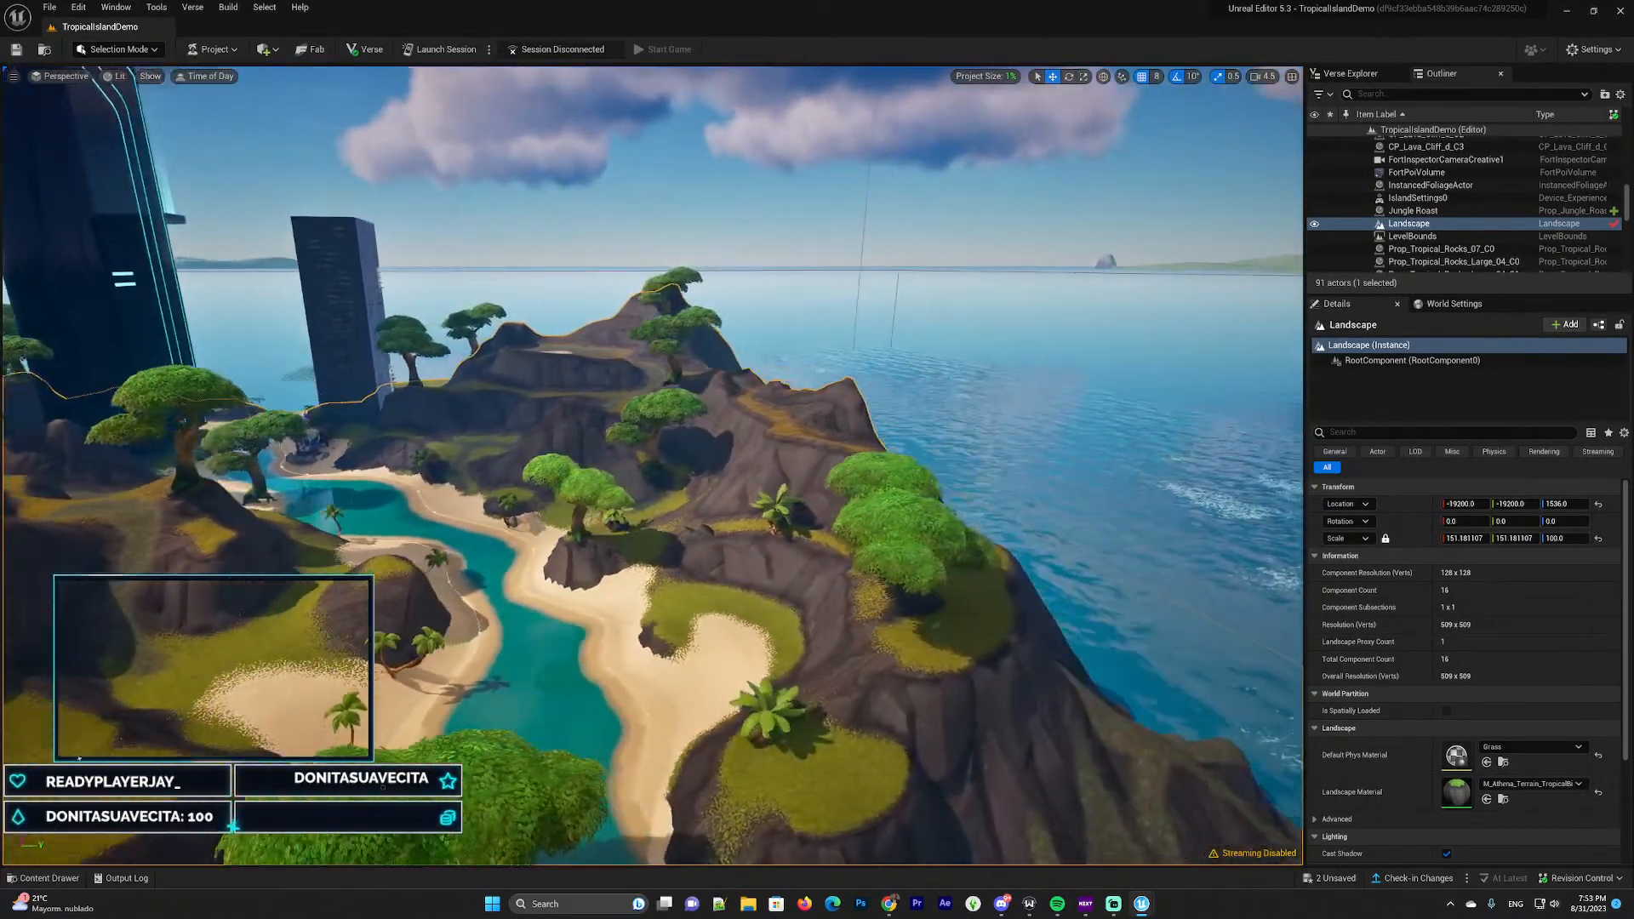
Inspect the landscape around the river, from the bank near the sci-fi buildings and from the hills above
key("w")
mouse_move(652, 466)
right_mouse_down()
mouse_move(570, 459)
mouse_move(494, 424)
mouse_move(595, 425)
mouse_move(714, 498)
mouse_move(561, 481)
mouse_move(638, 477)
mouse_move(681, 502)
mouse_move(617, 438)
mouse_move(625, 450)
right_mouse_up()
key("w")
key("s")
key("w")
key("s")
key("w")
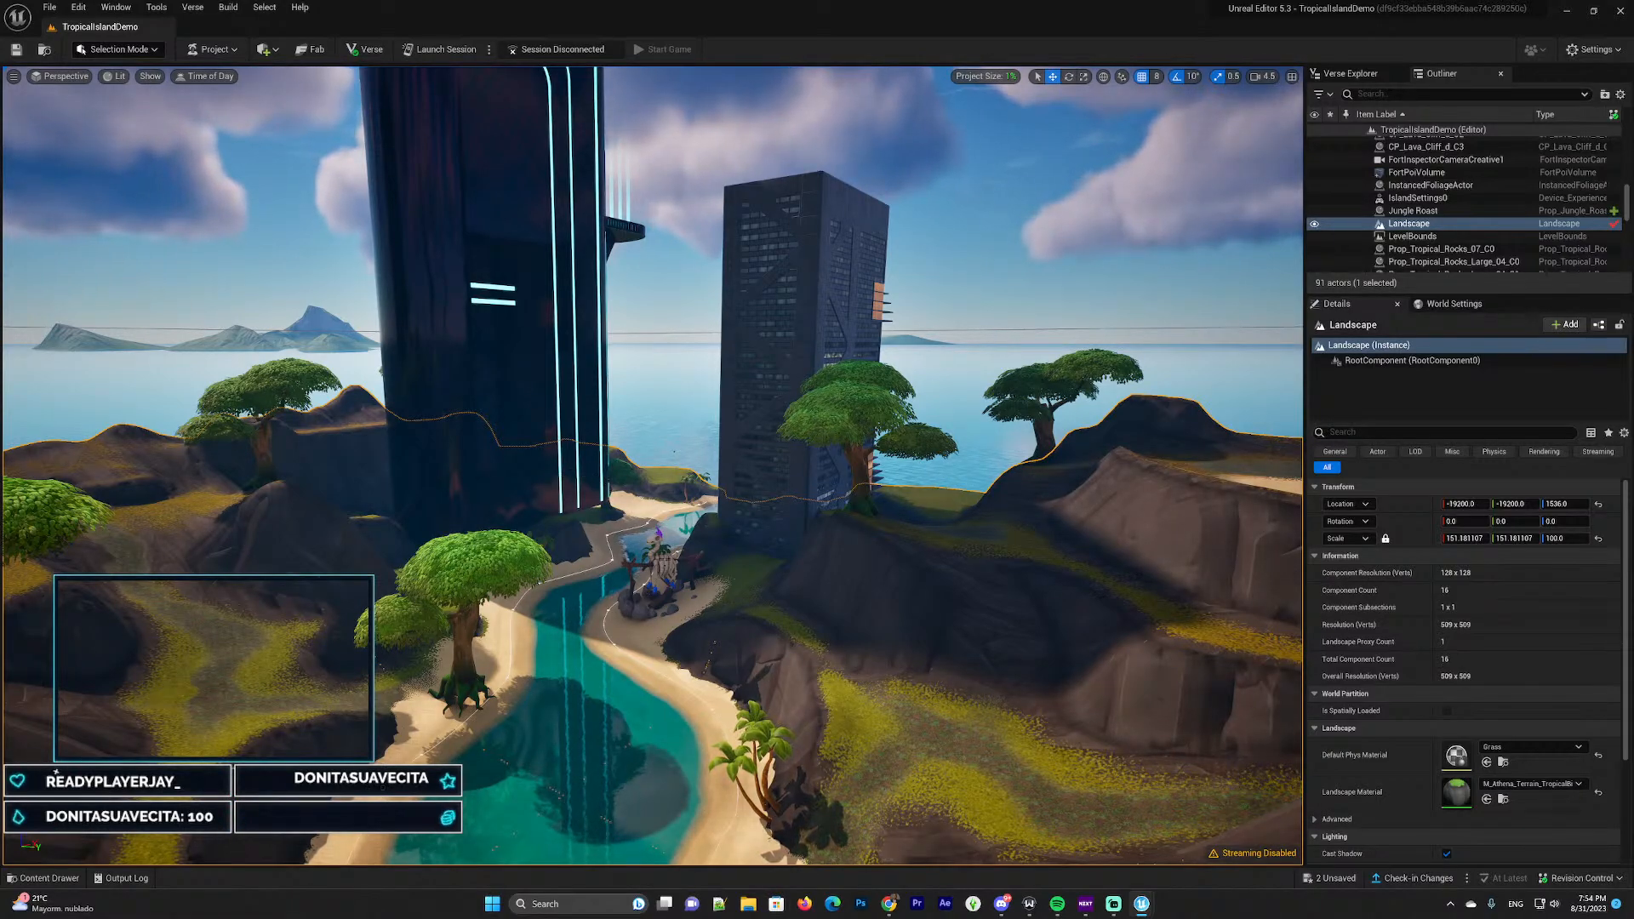
right_click_drag(672, 441, 562, 412)
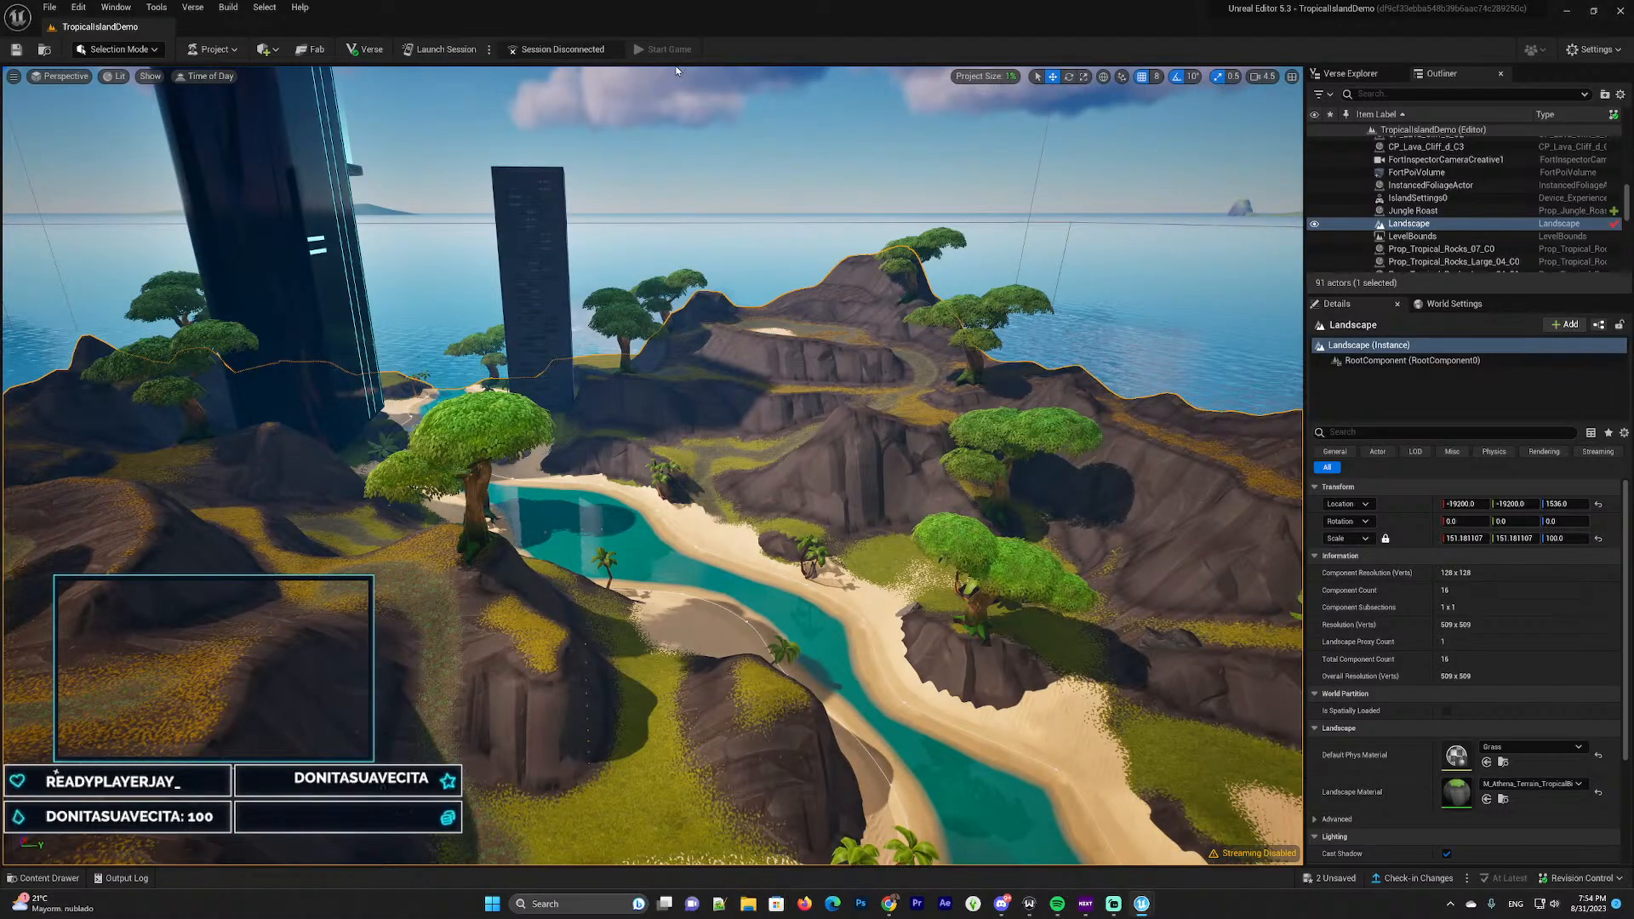
right_click_drag(593, 81, 797, 88)
right_click_drag(795, 352, 604, 351)
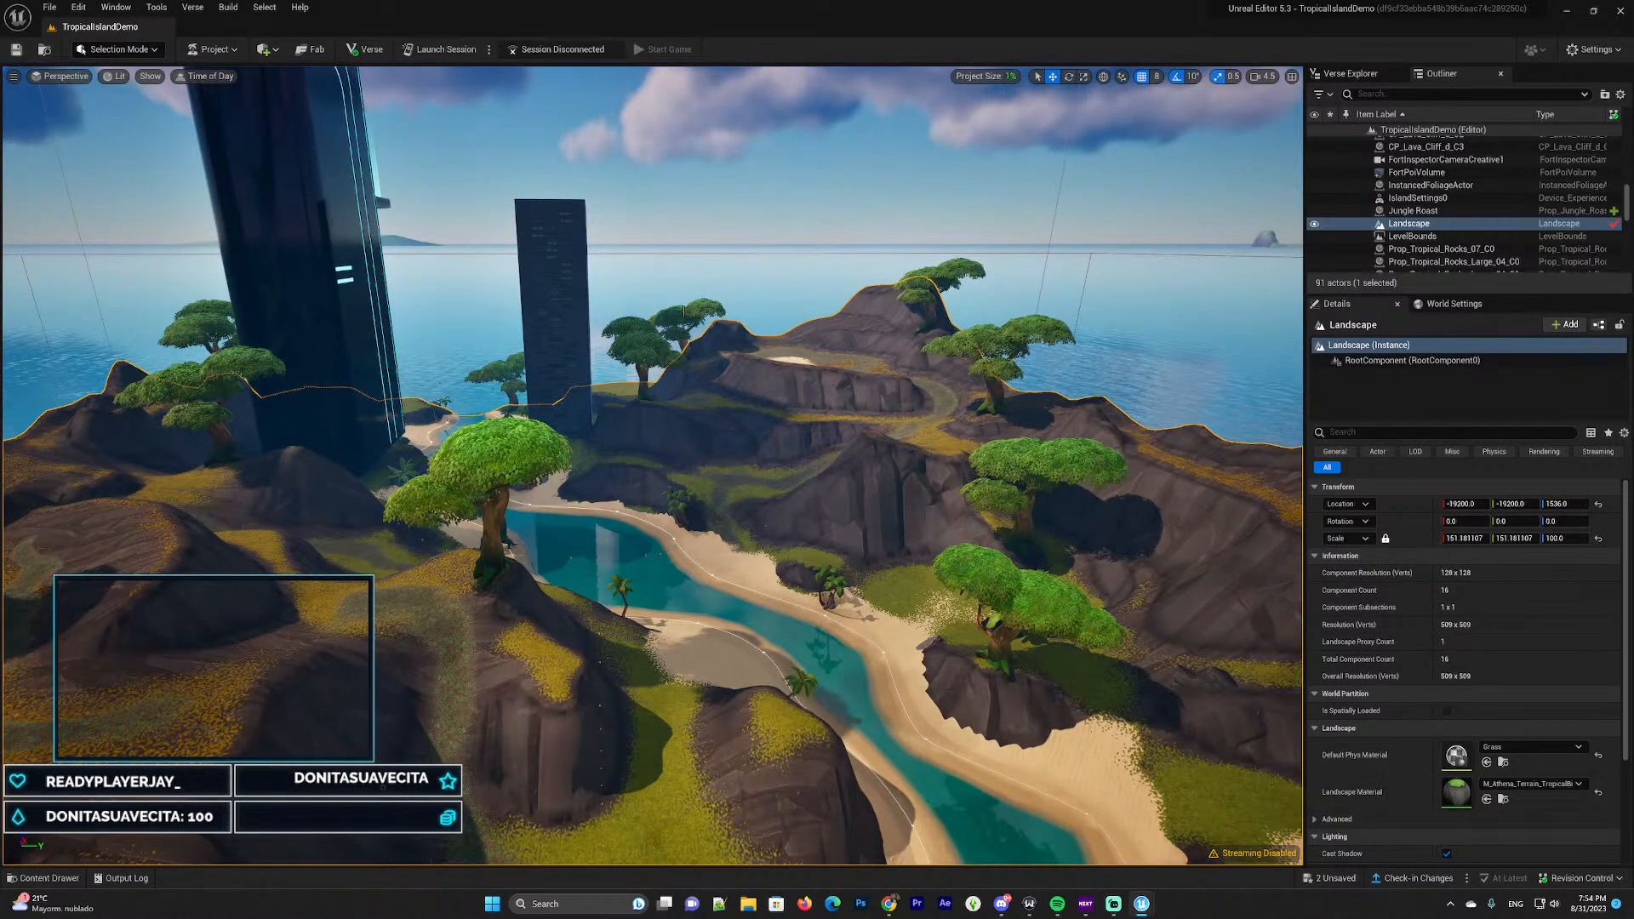
right_click_drag(615, 578, 649, 554)
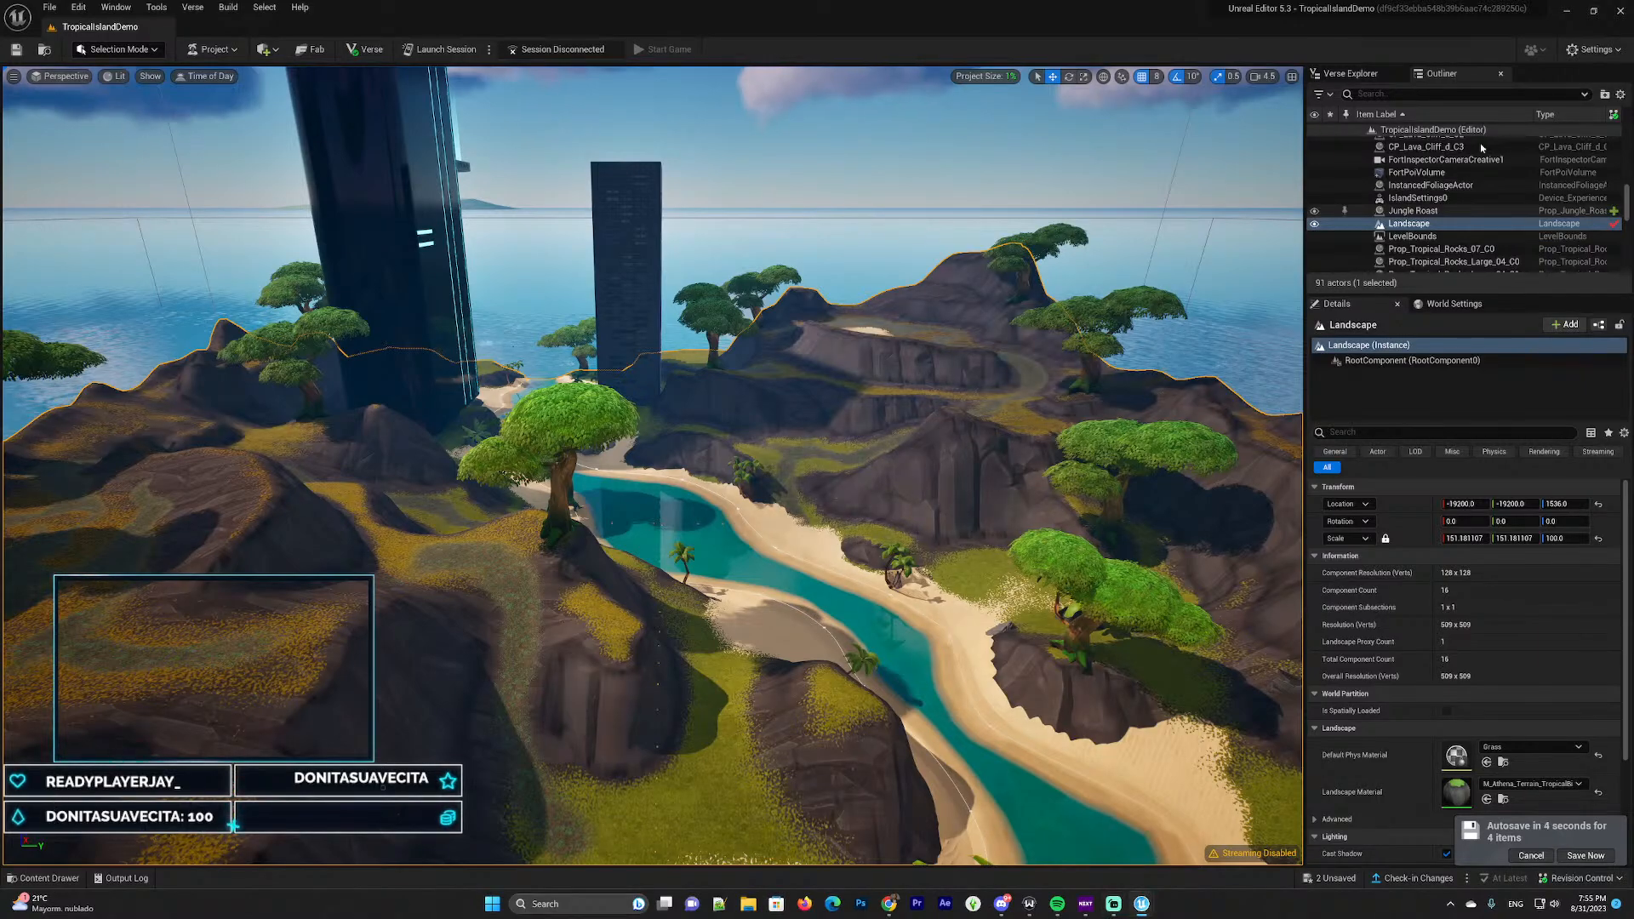
Close the editor, saving both the Building Scifi 01 and the Sunburst SciFiCity Bldg 01 Mid 01b assets
left_click(1619, 11)
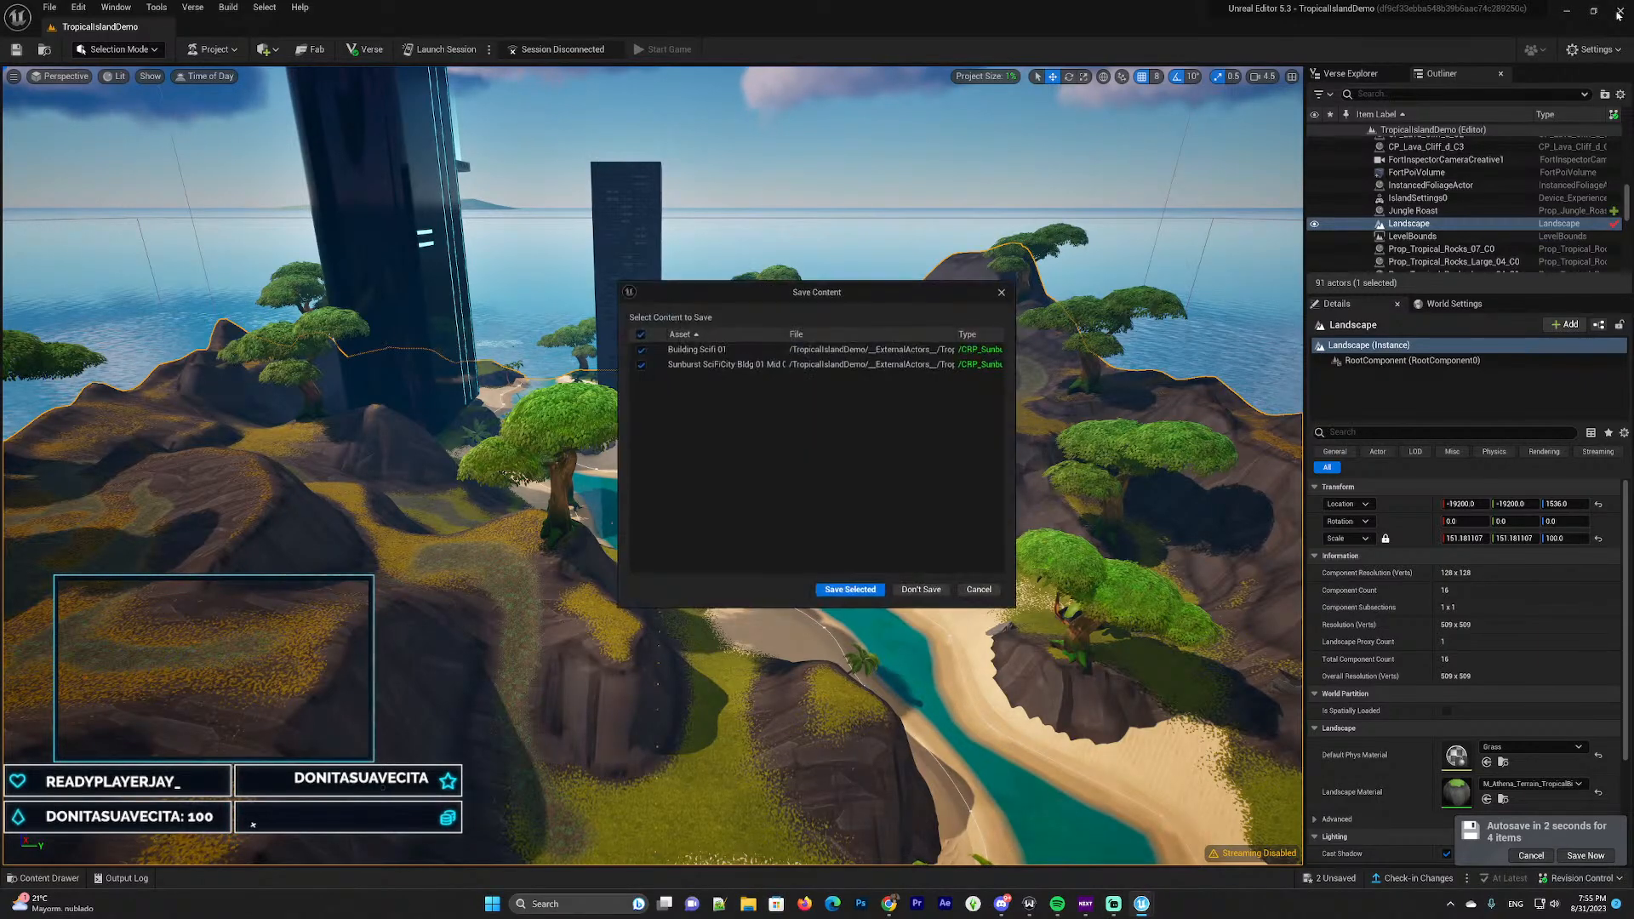
left_click(868, 596)
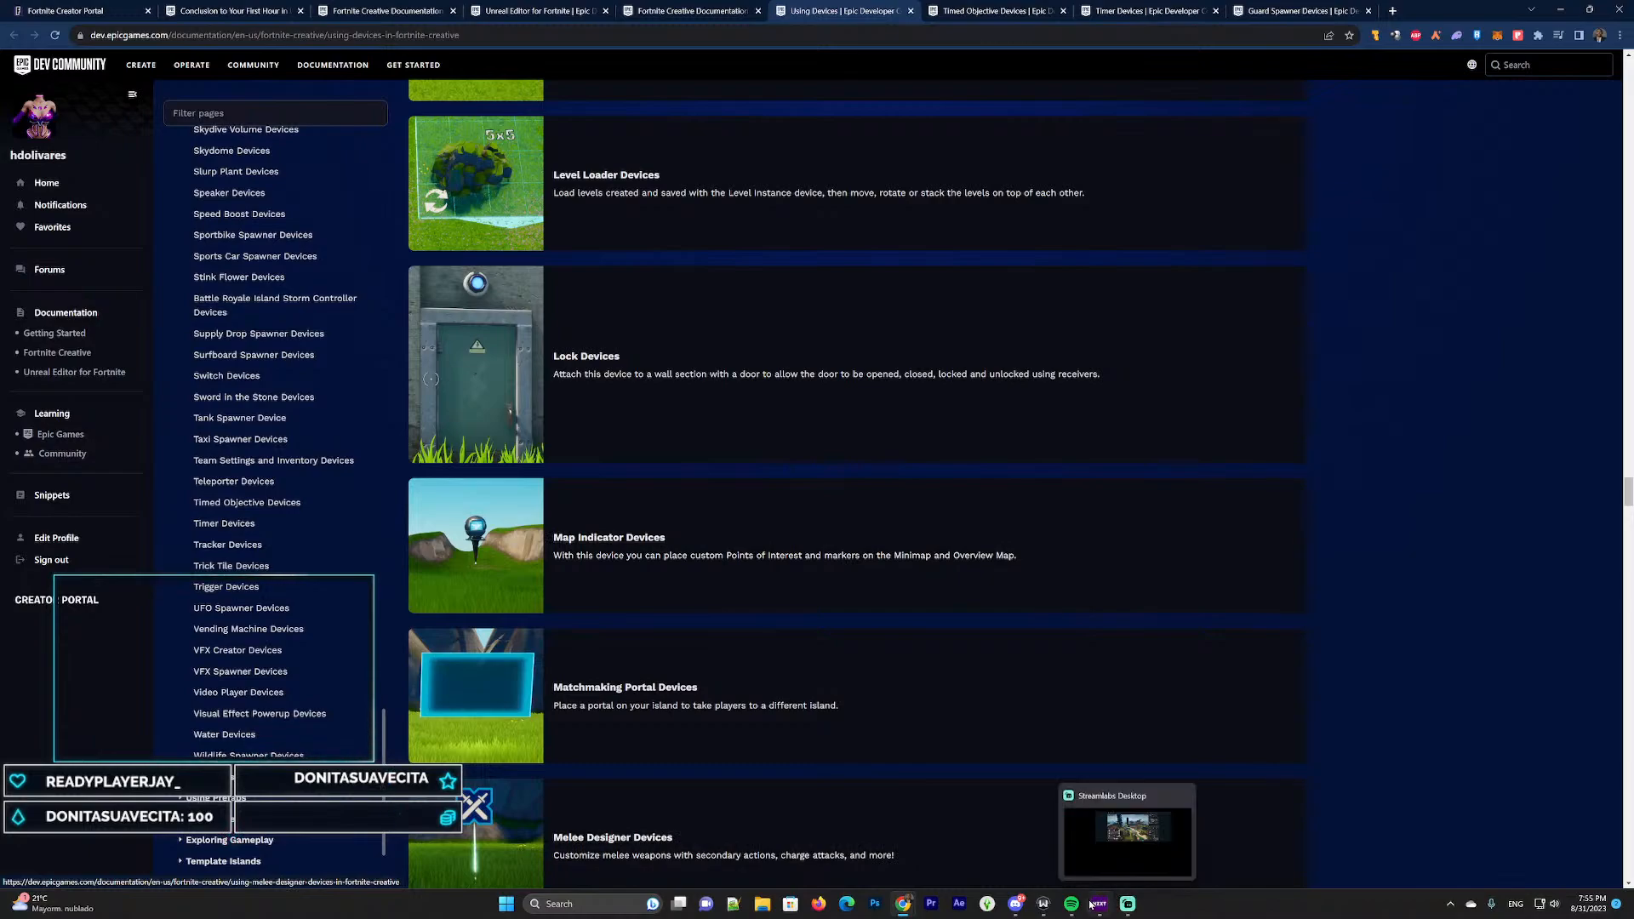
Switch to the Epic Games Launcher from the apps running in the background and look over its quick-launch entries
left_click(1449, 903)
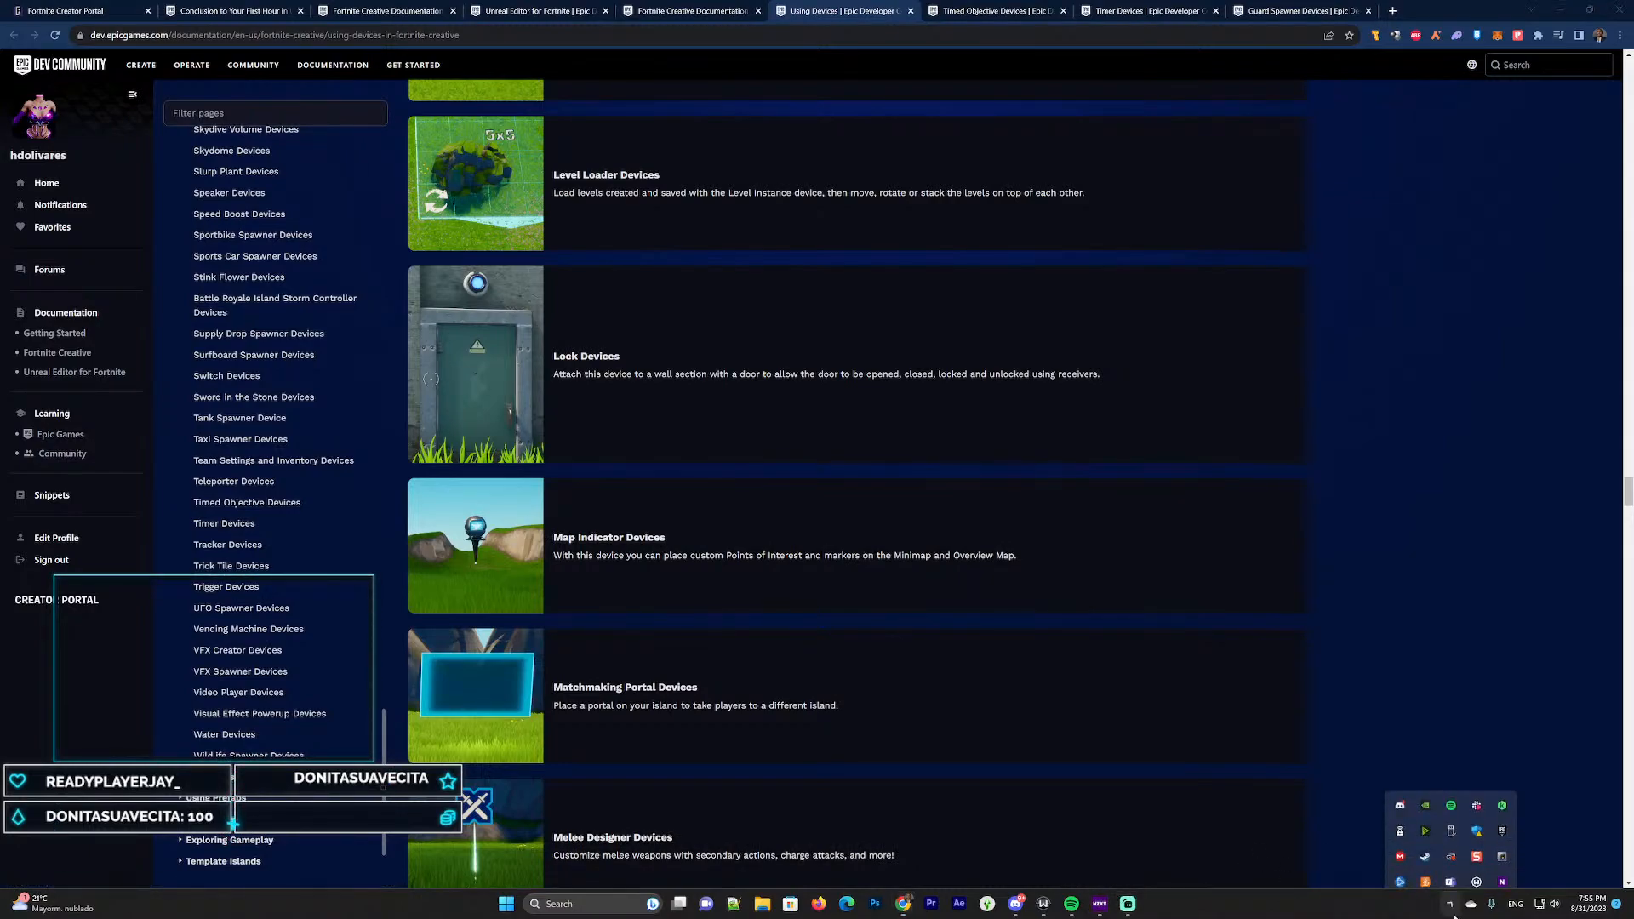
left_click(1502, 790)
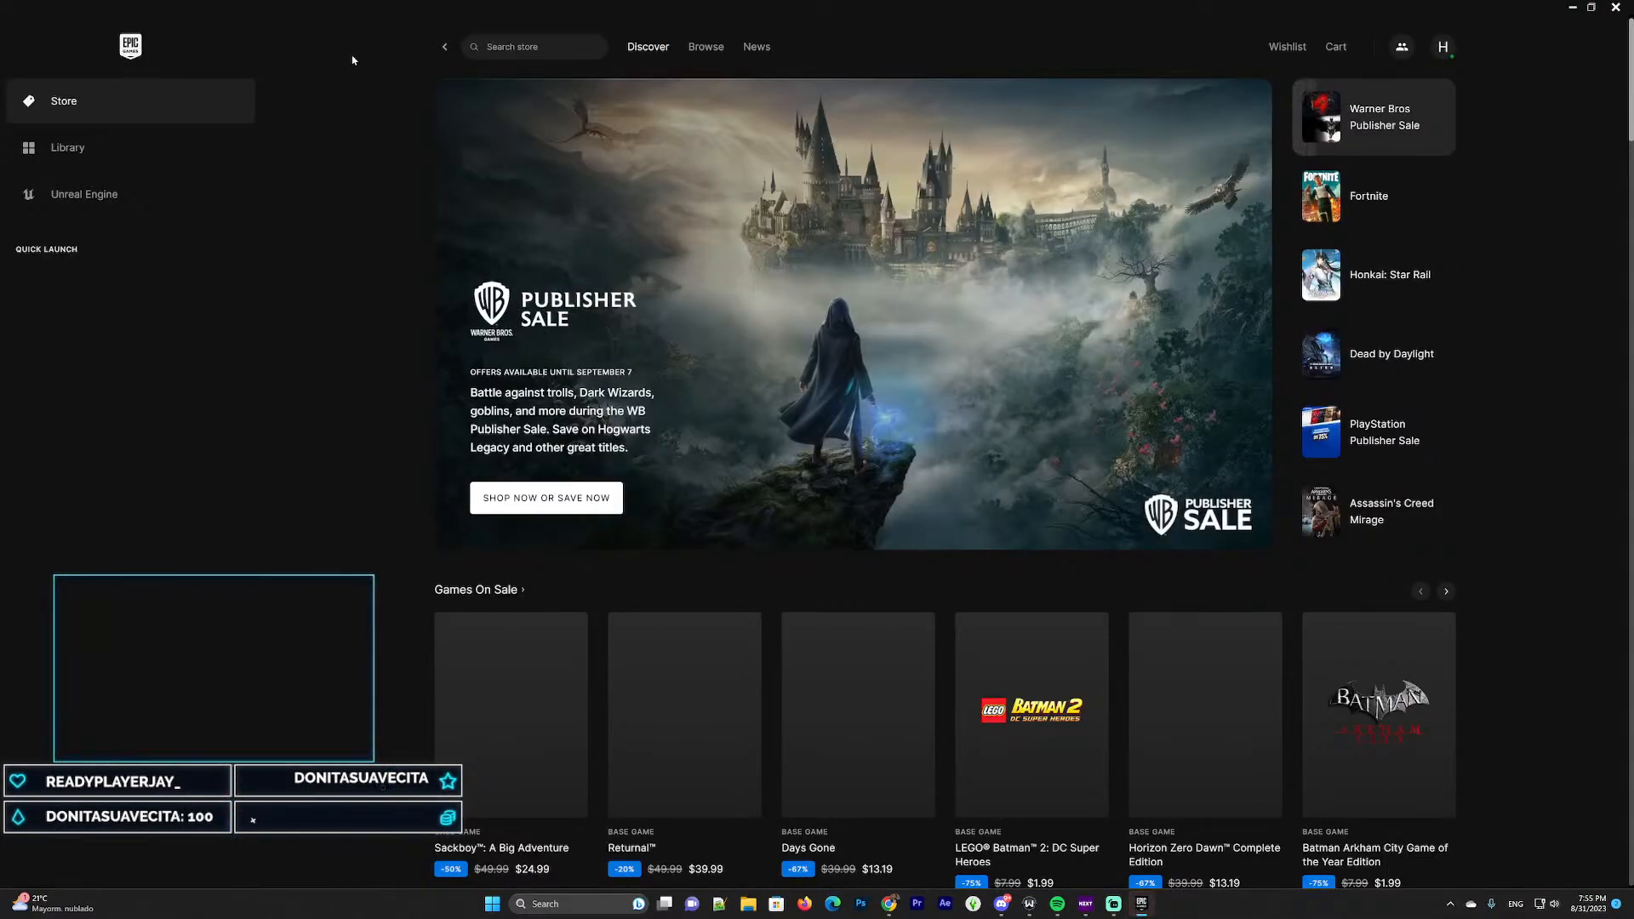
scroll(350, 60, "down", 1)
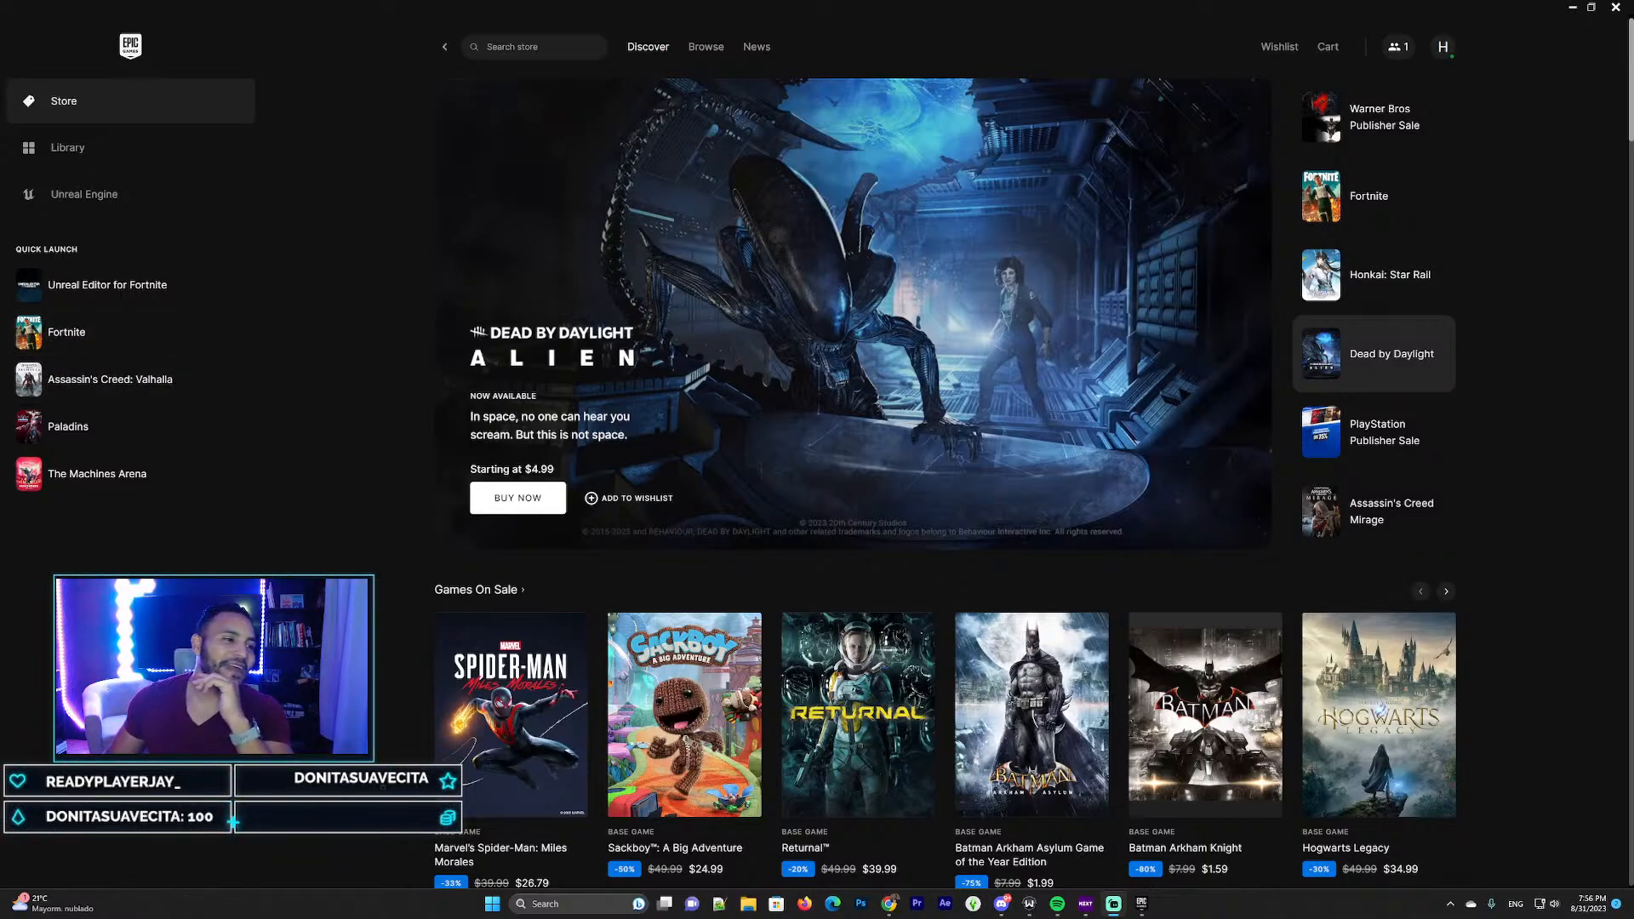
mouse_move(112, 378)
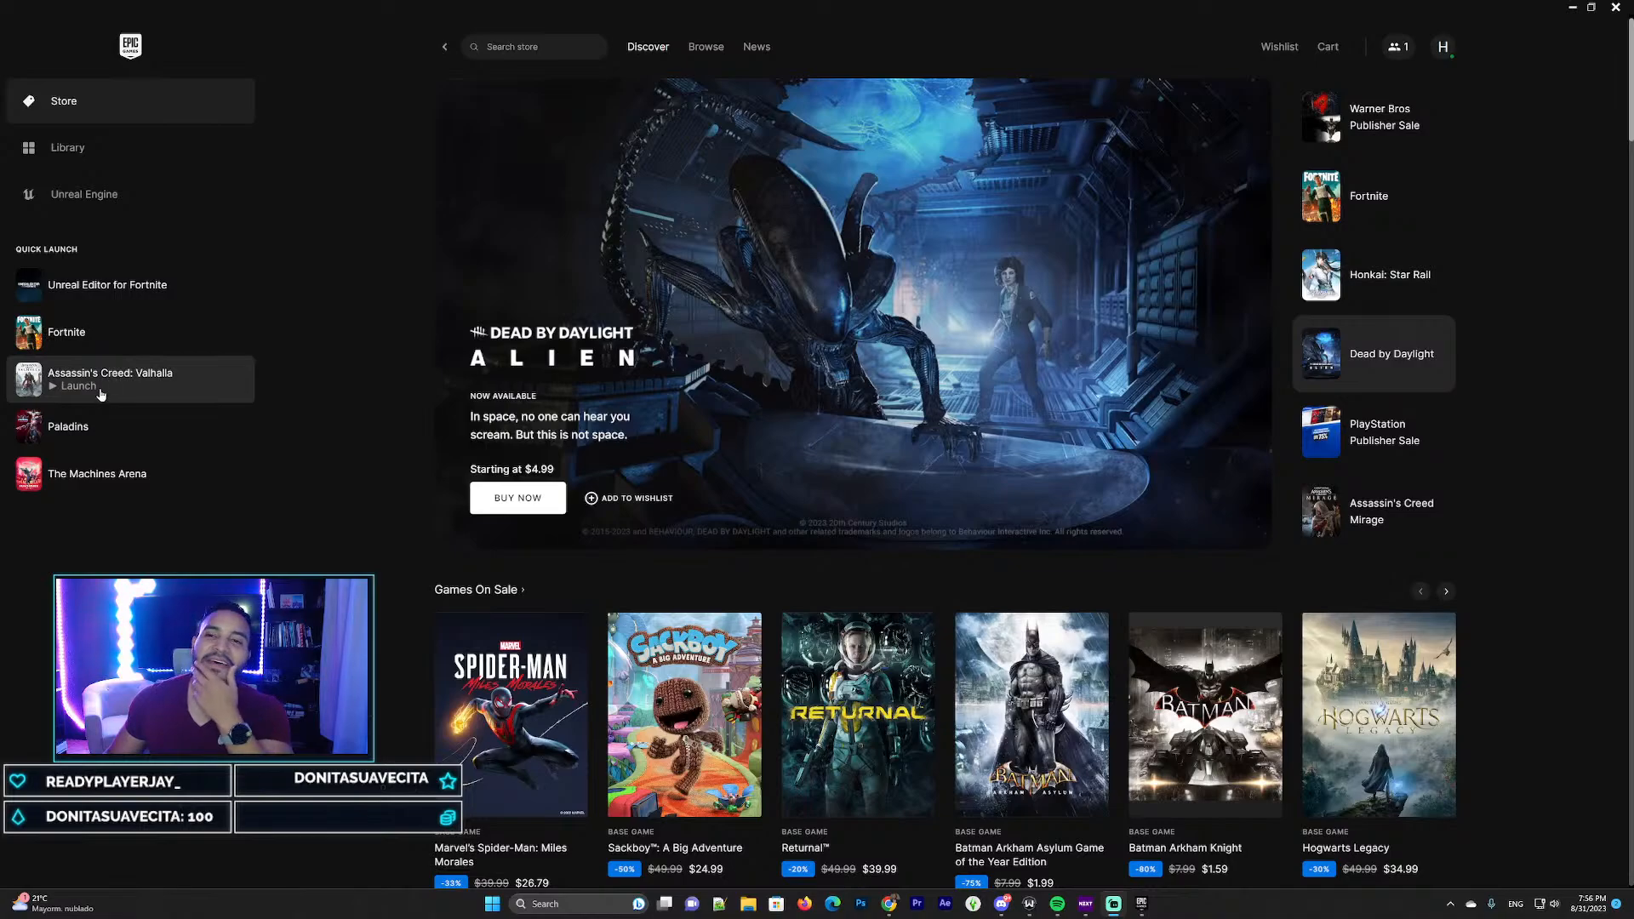